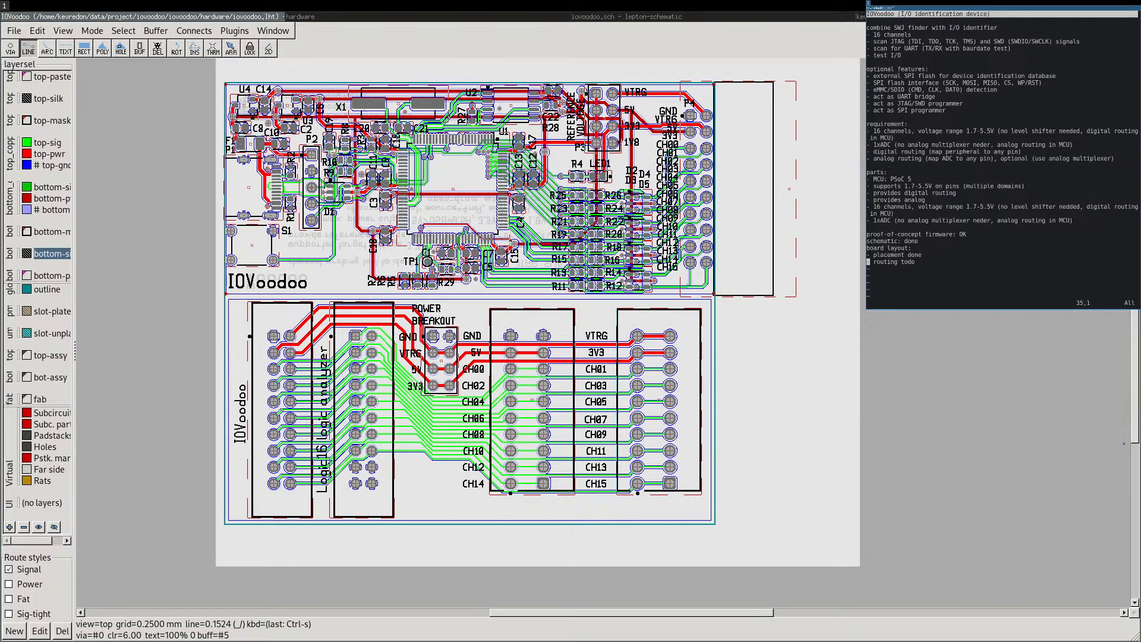
Reduce the board layout entry in the project notes to "board layout: done", removing its placement and routing sub-items, and save the file.
{"action": "double_click", "coordinate": [879, 14]}
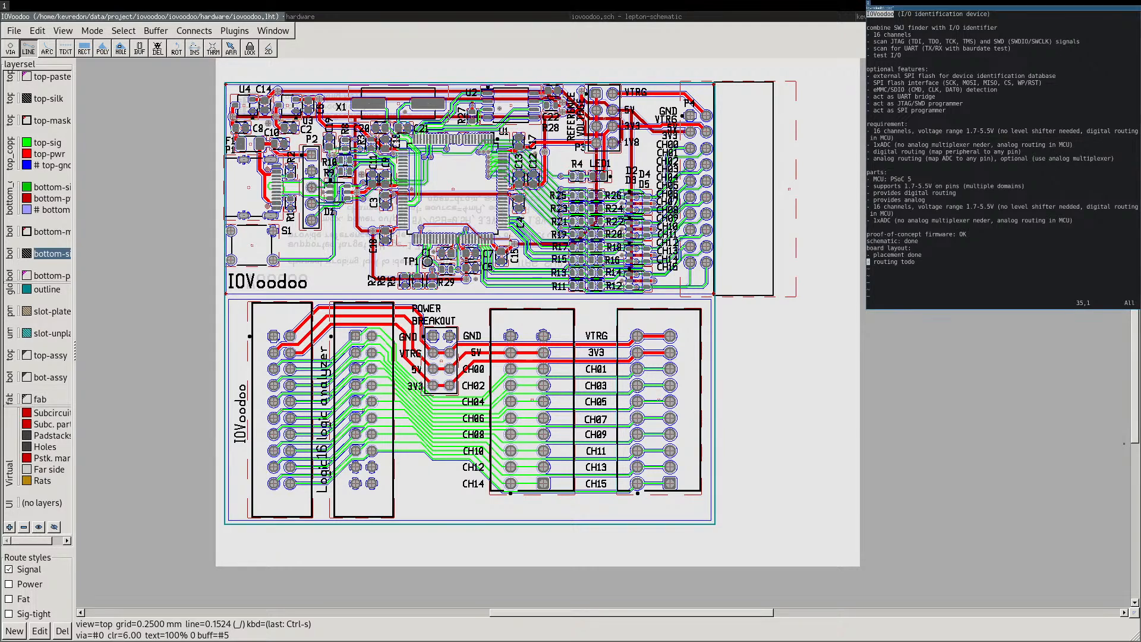
{"action": "triple_click", "coordinate": [892, 241]}
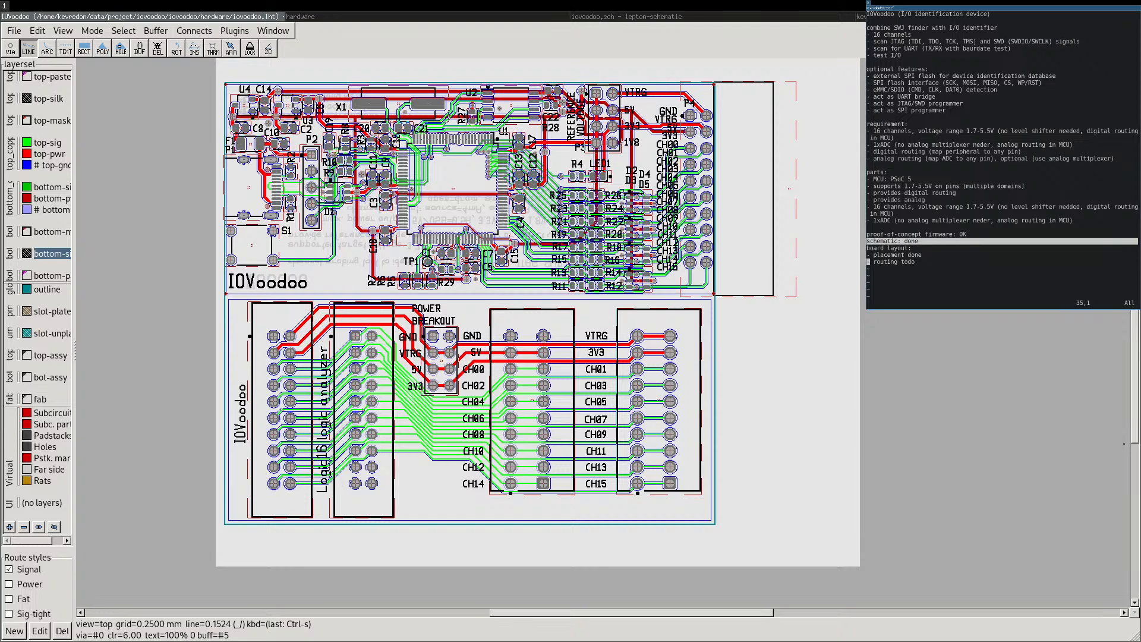
{"action": "triple_click", "coordinate": [891, 261]}
{"action": "triple_click", "coordinate": [891, 255]}
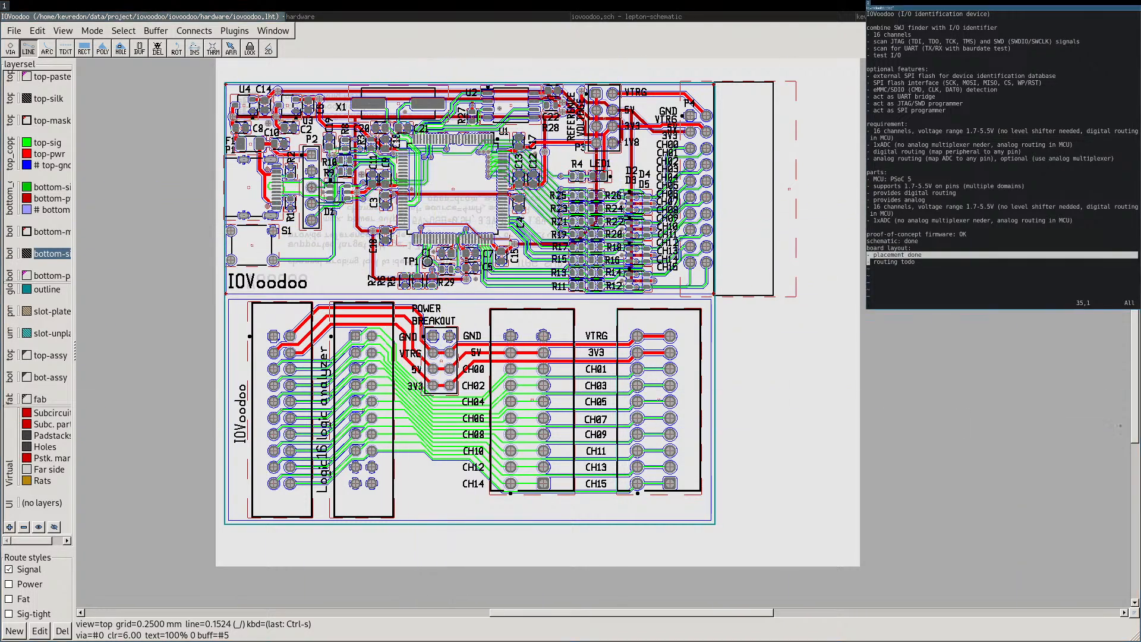
{"action": "double_click", "coordinate": [885, 261]}
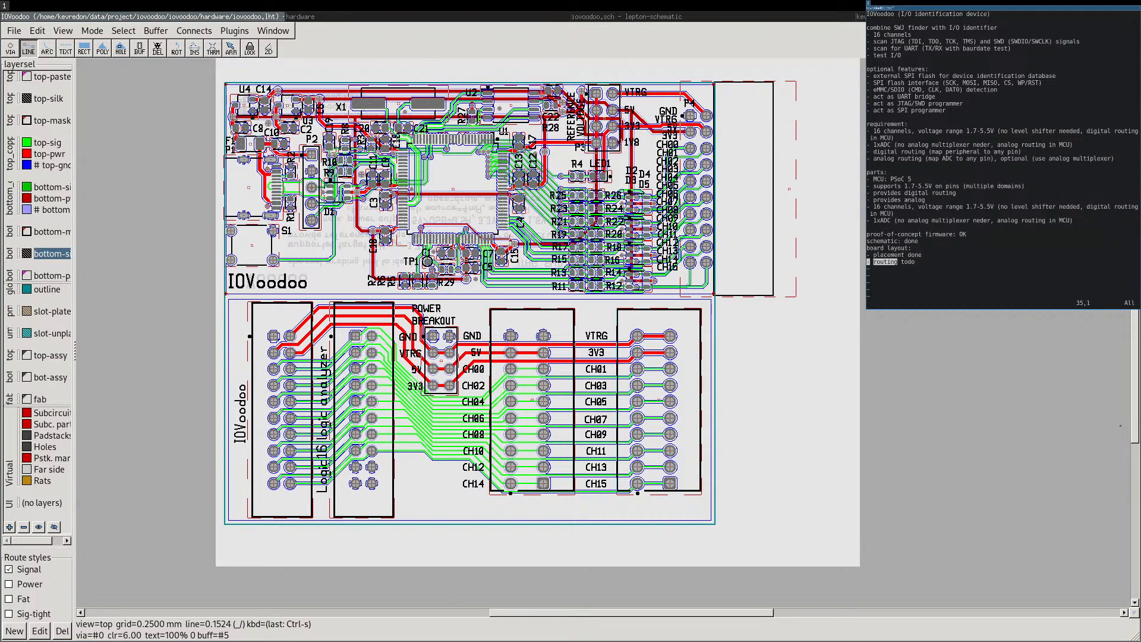
{"action": "key", "text": "End"}
{"action": "key", "text": "a"}
{"action": "key", "text": "BackSpace"}
{"action": "key", "text": "BackSpace"}
{"action": "key", "text": "BackSpace"}
{"action": "key", "text": "BackSpace"}
{"action": "type", "text": "done"}
{"action": "key", "text": "Up"}
{"action": "type", "text": "dones"}
{"action": "key", "text": "Escape"}
{"action": "key", "text": "j"}
{"action": "key", "text": "d"}
{"action": "key", "text": "shift+g"}
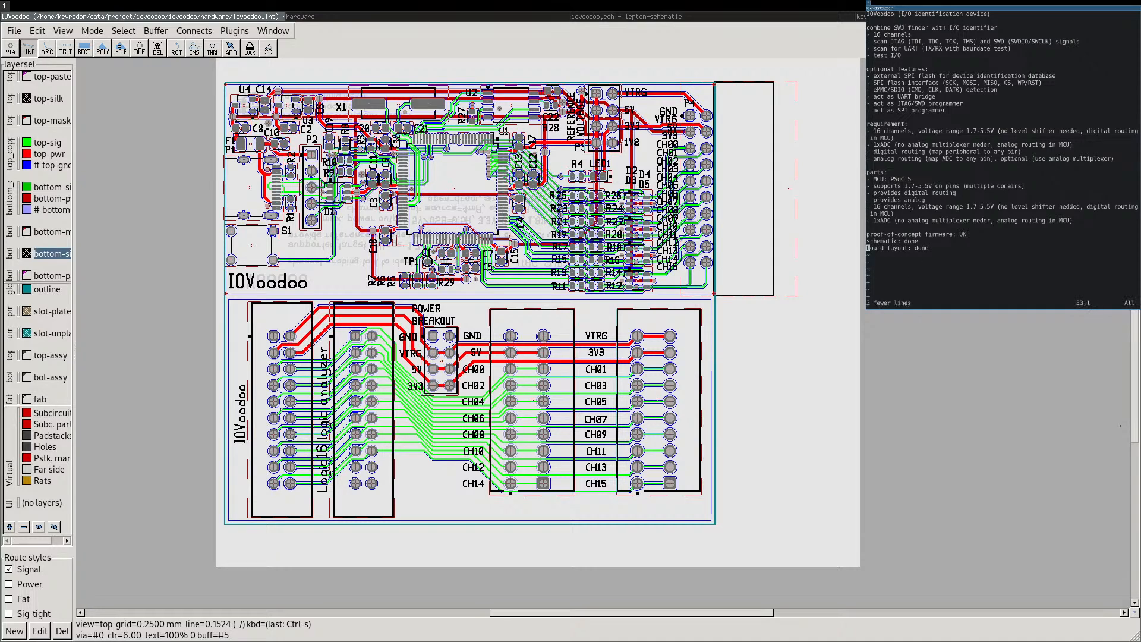
{"action": "type", "text": ":w"}
{"action": "key", "text": "Return"}
{"action": "triple_click", "coordinate": [898, 247]}
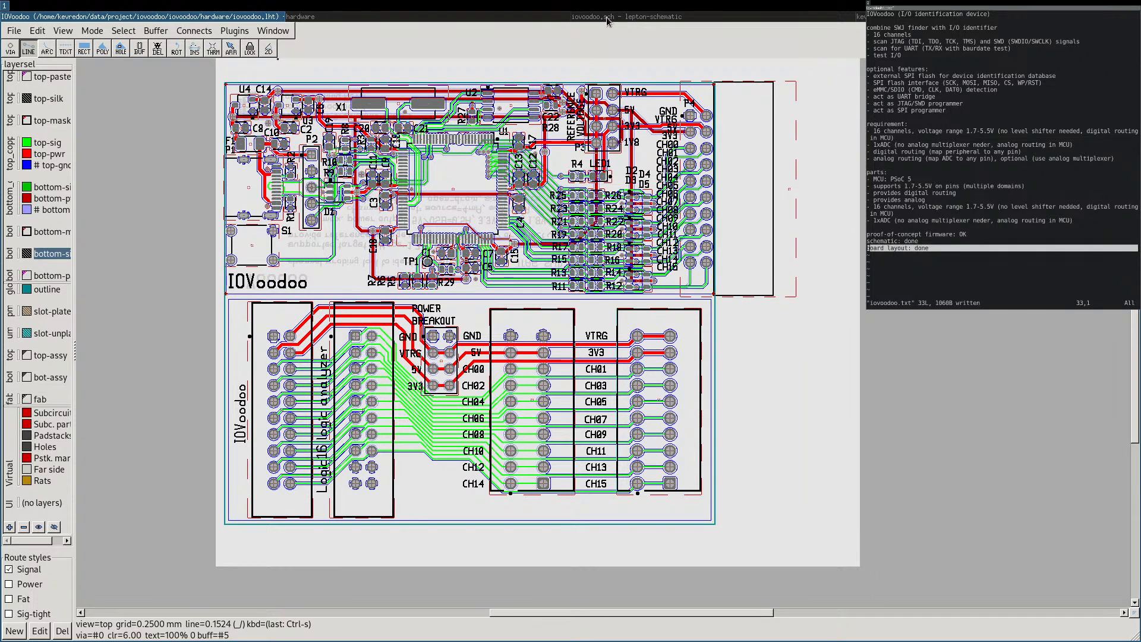
Open the schematic PDF iovoodoo.sch.pdf from the hardware folder, move it to the workspace with the notes and enlarge the drawing.
{"action": "left_click", "coordinate": [860, 16]}
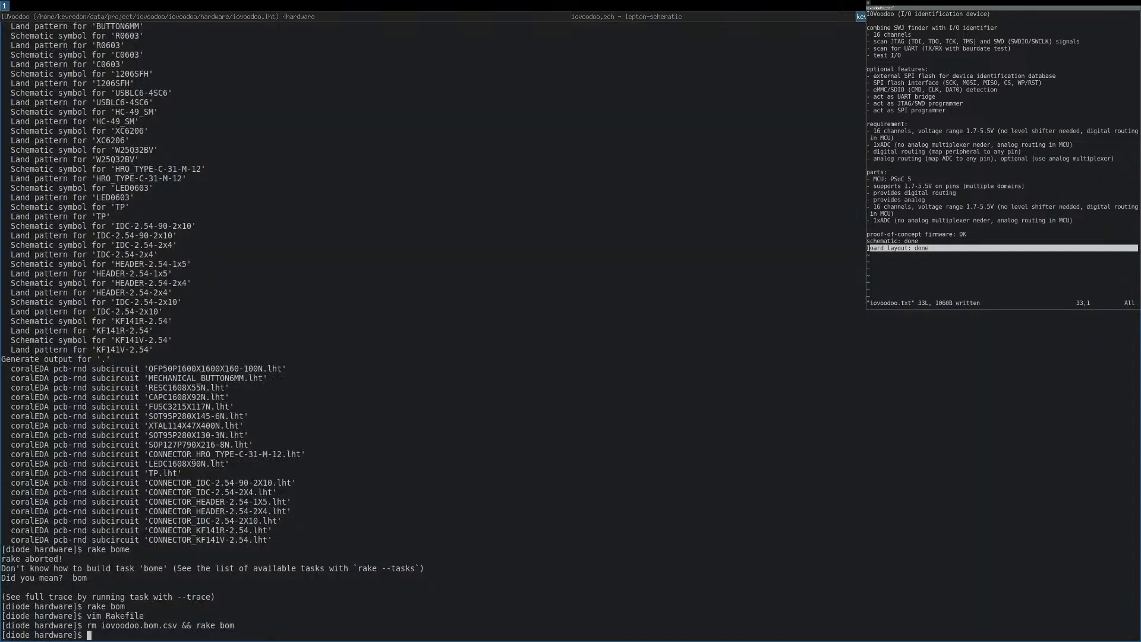
{"action": "left_click", "coordinate": [360, 17]}
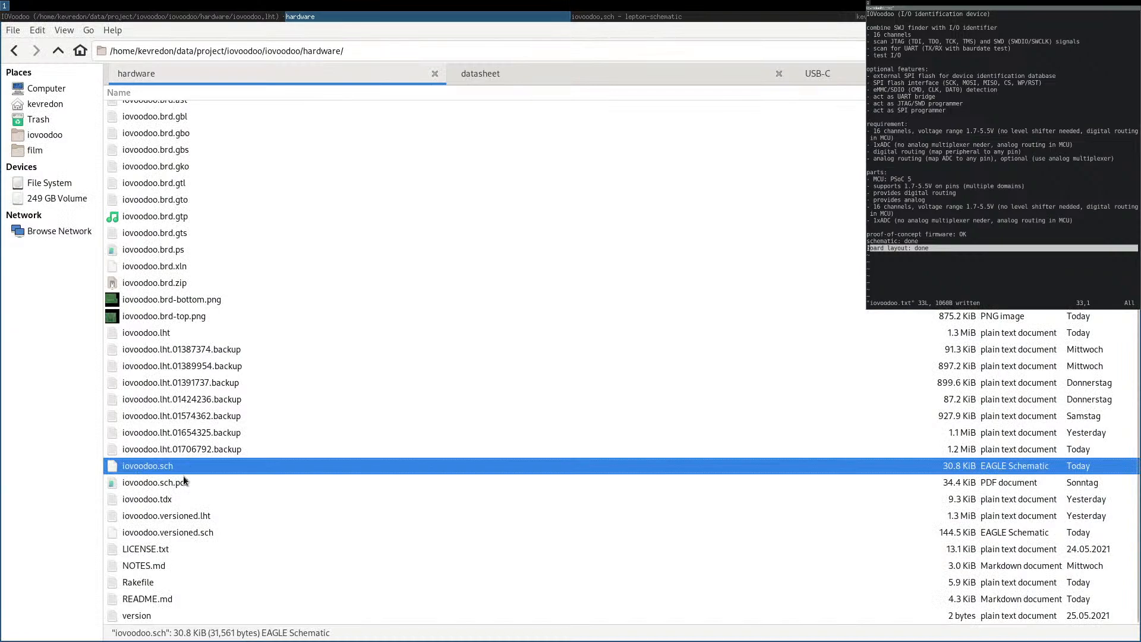
{"action": "double_click", "coordinate": [169, 482]}
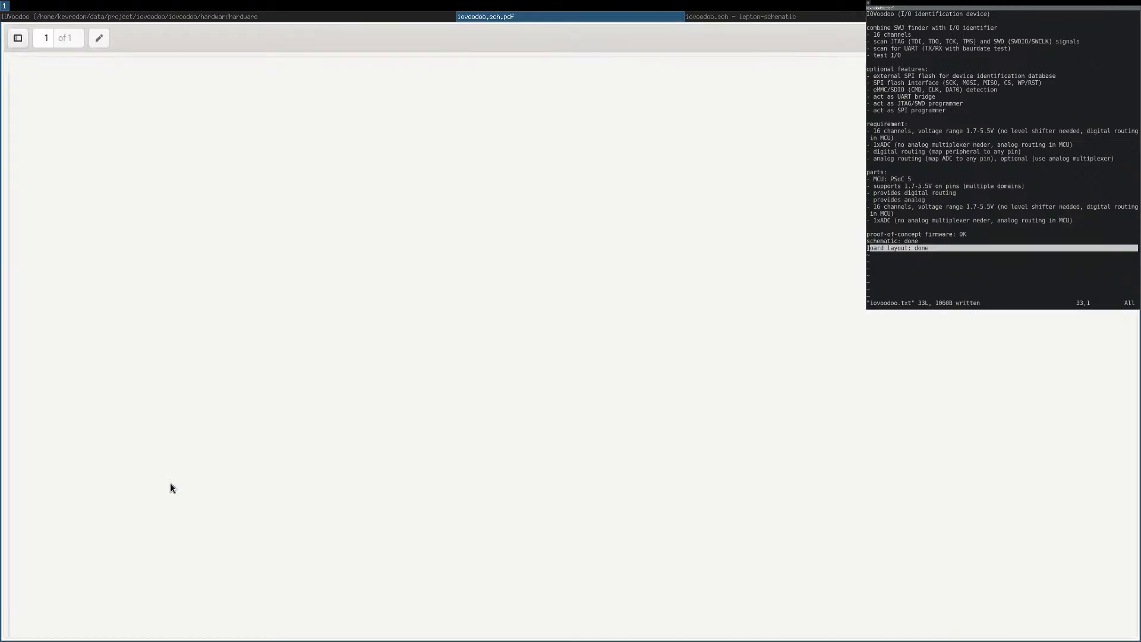
{"action": "key", "text": "shift+super+2"}
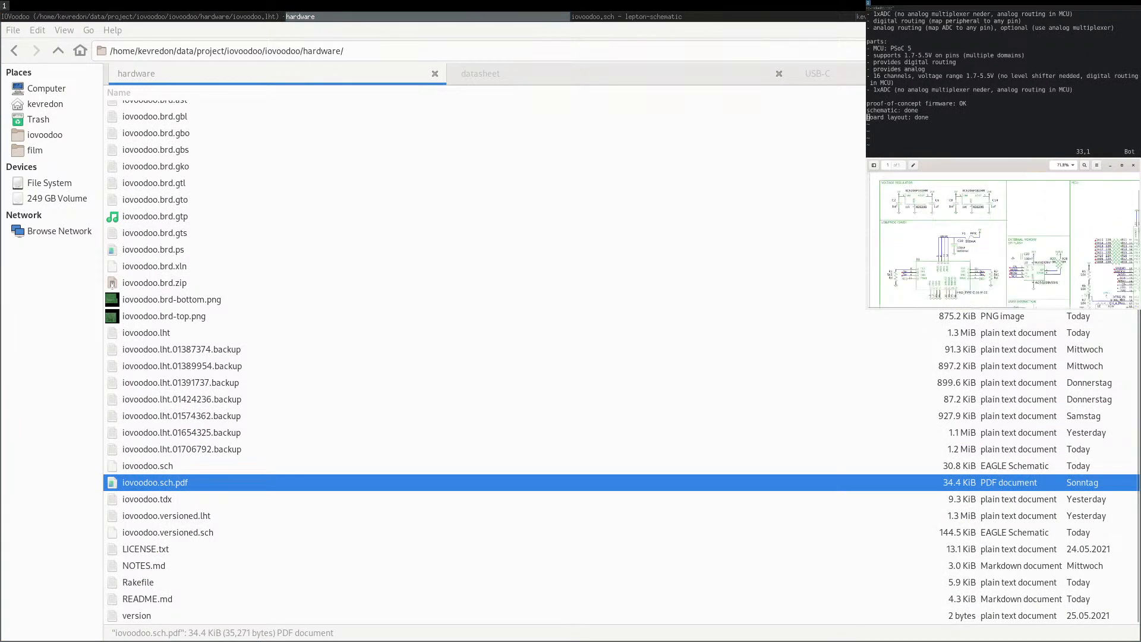
{"action": "scroll", "coordinate": [1003, 240], "scroll_direction": "down", "scroll_amount": 2}
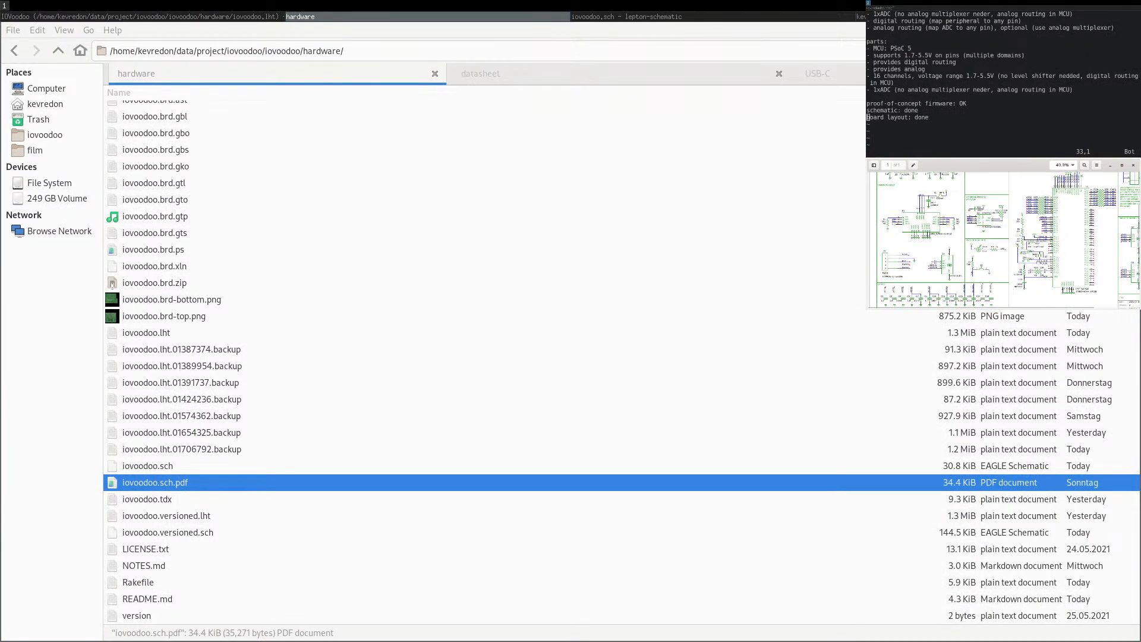
Add the line "ordering: todo" at the end of the project notes, save and quit the editor, and close its terminal.
{"action": "key", "text": "super+Up"}
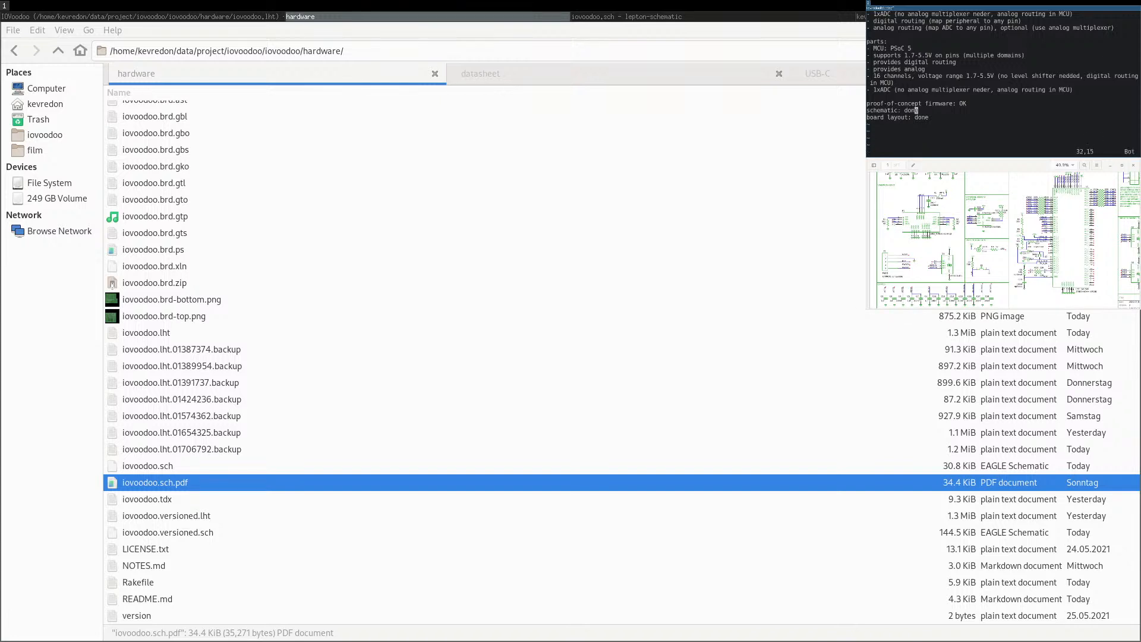
{"action": "key", "text": "A"}
{"action": "type", "text": "orderin"}
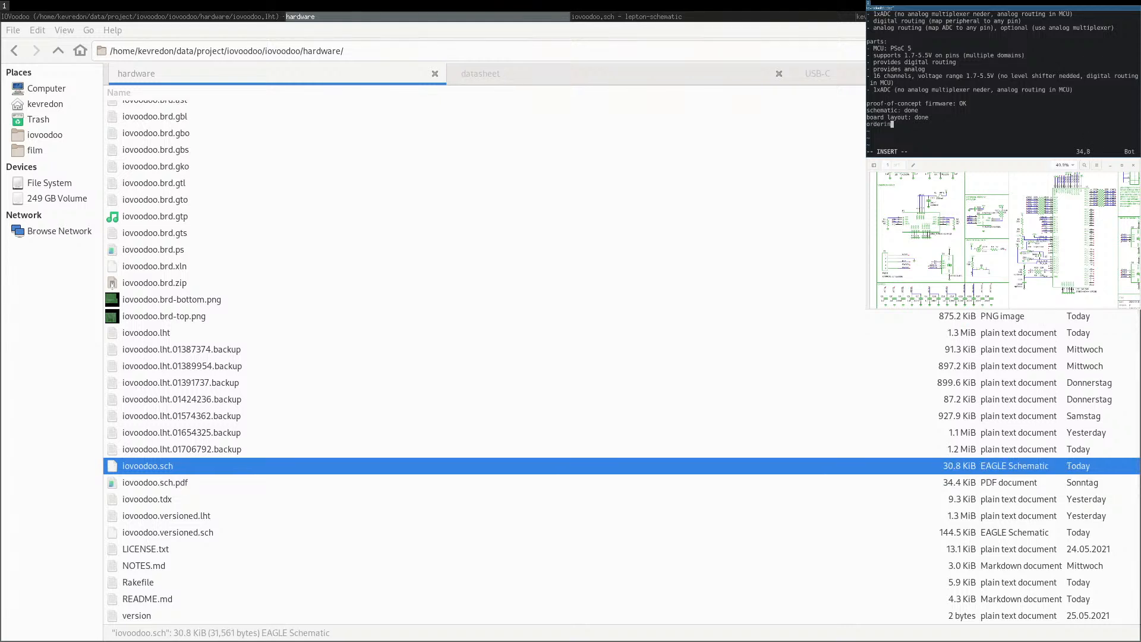
{"action": "type", "text": "g: todo"}
{"action": "key", "text": "Escape"}
{"action": "type", "text": ":wq"}
{"action": "key", "text": "Return"}
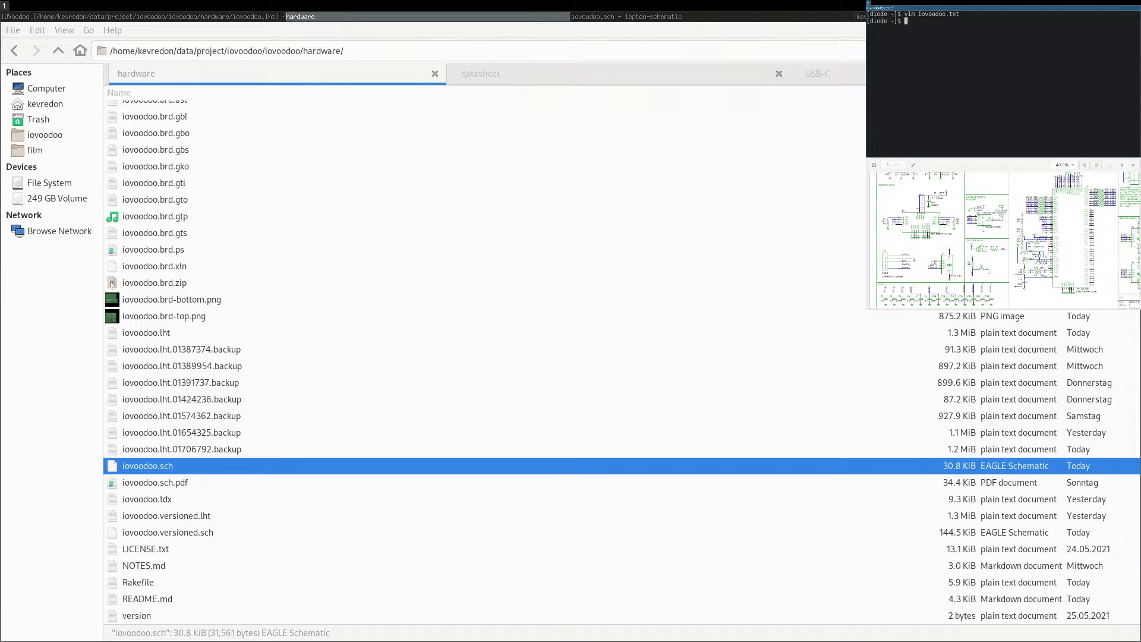
{"action": "key", "text": "ctrl+d"}
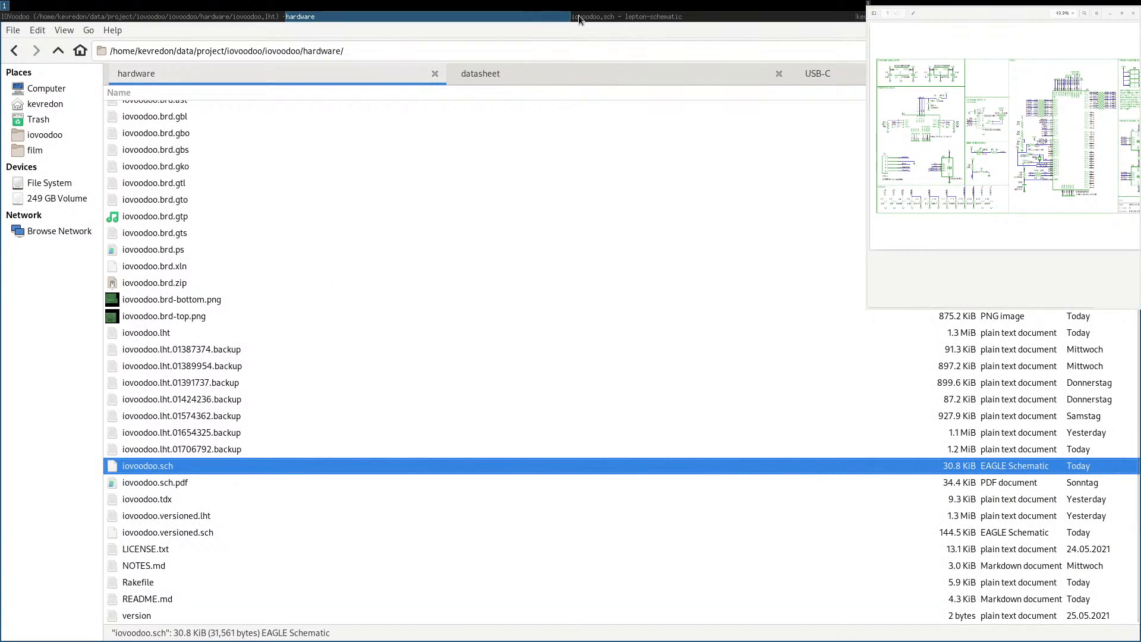
Switch to the board layout in pcb-rnd, show the message log, and enlarge and move its window clear of the board.
{"action": "left_click", "coordinate": [167, 16]}
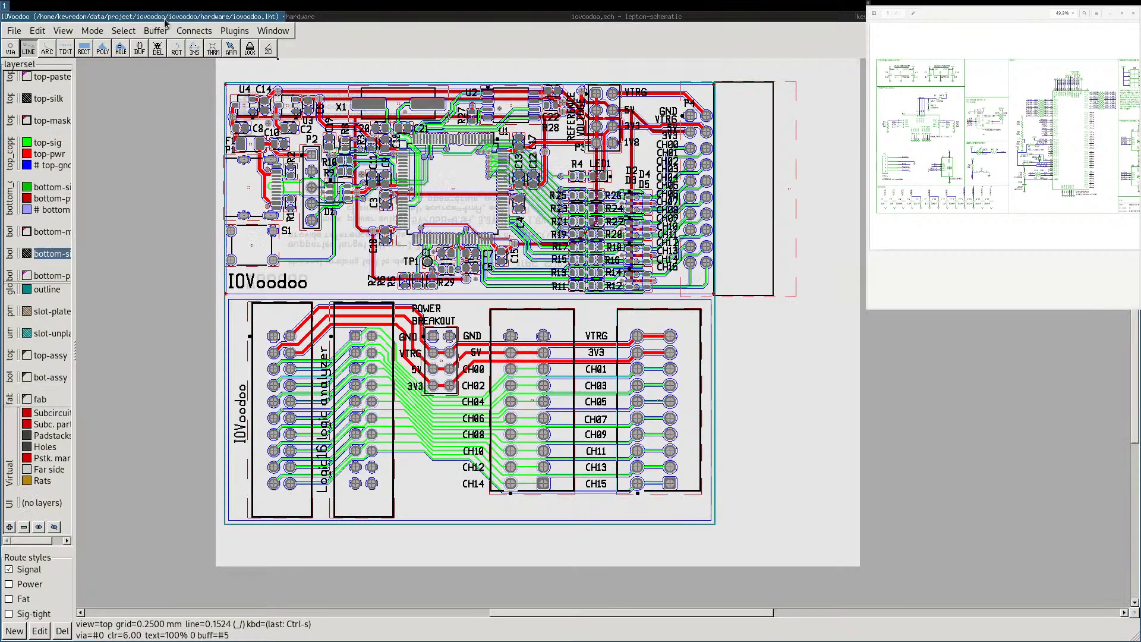
{"action": "scroll", "coordinate": [383, 234], "scroll_direction": "up", "scroll_amount": 3}
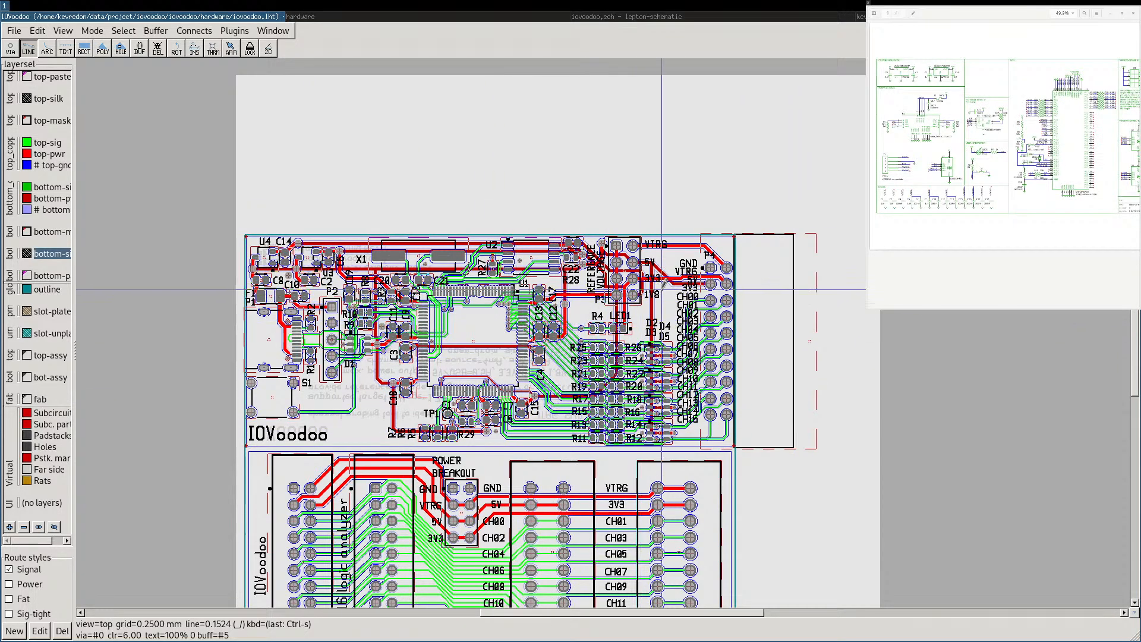
{"action": "left_click", "coordinate": [235, 31]}
{"action": "left_click", "coordinate": [236, 32]}
{"action": "left_click", "coordinate": [280, 31]}
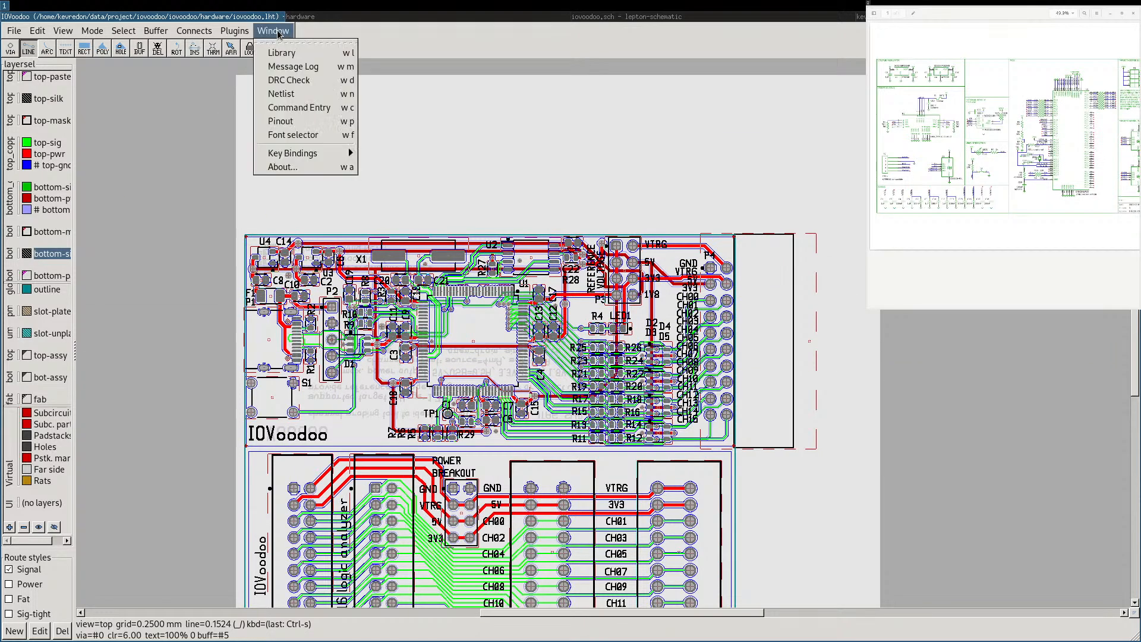
{"action": "left_click", "coordinate": [304, 67]}
{"action": "left_click_drag", "start_coordinate": [646, 421], "coordinate": [982, 490]}
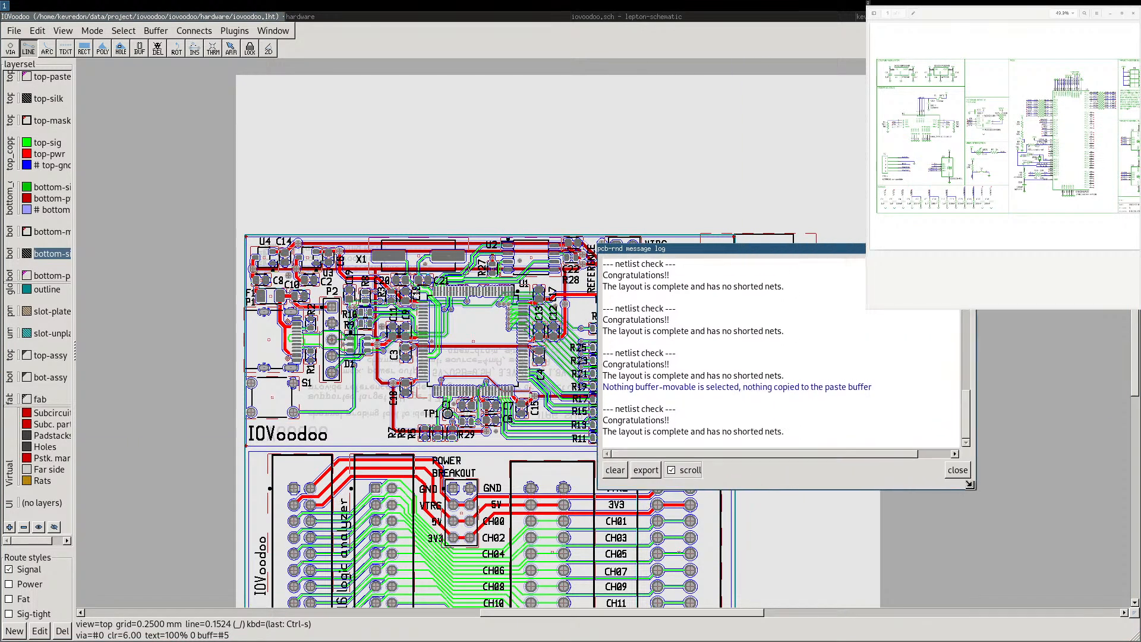
{"action": "left_click_drag", "start_coordinate": [772, 249], "coordinate": [866, 93]}
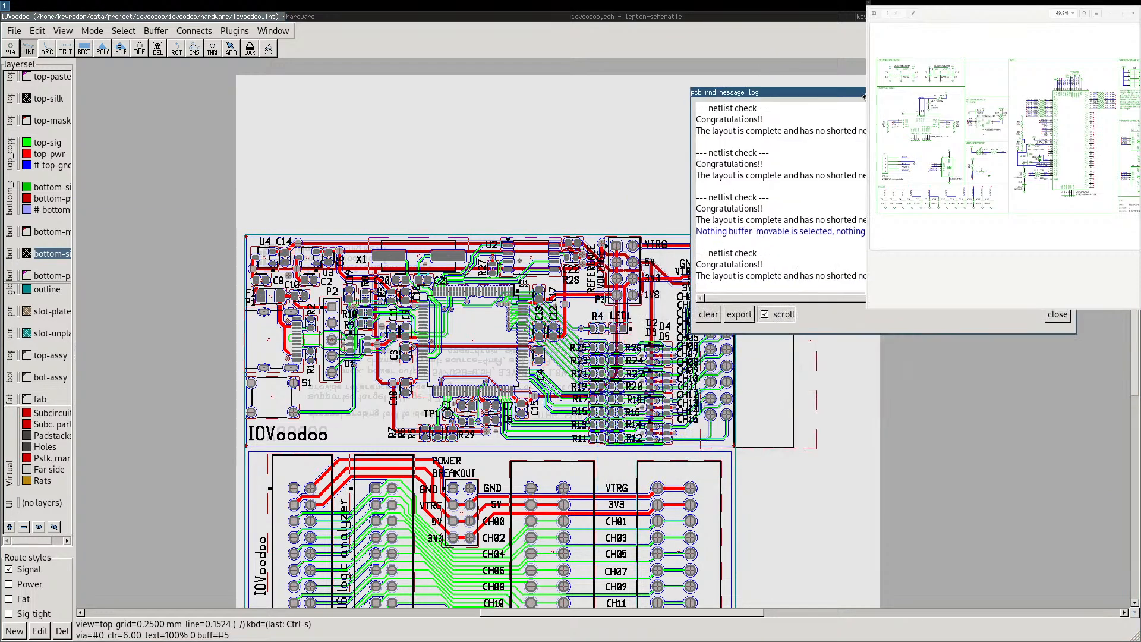
Optimize the rats nest to run a netlist check and highlight the latest result in the message log.
{"action": "left_click", "coordinate": [194, 31]}
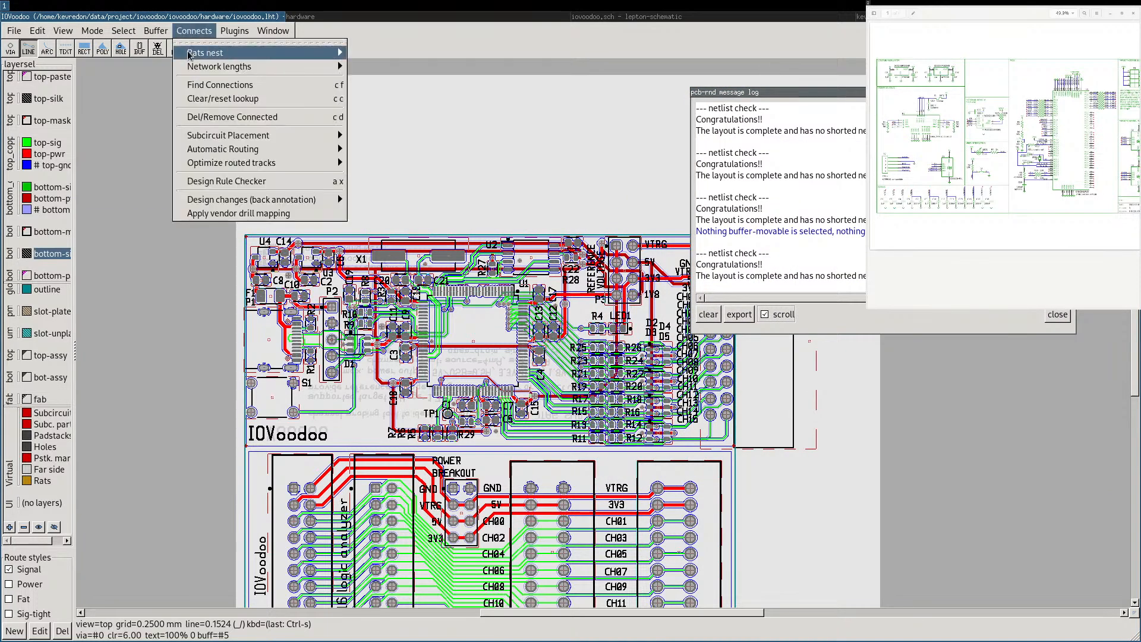
{"action": "mouse_move", "coordinate": [250, 52]}
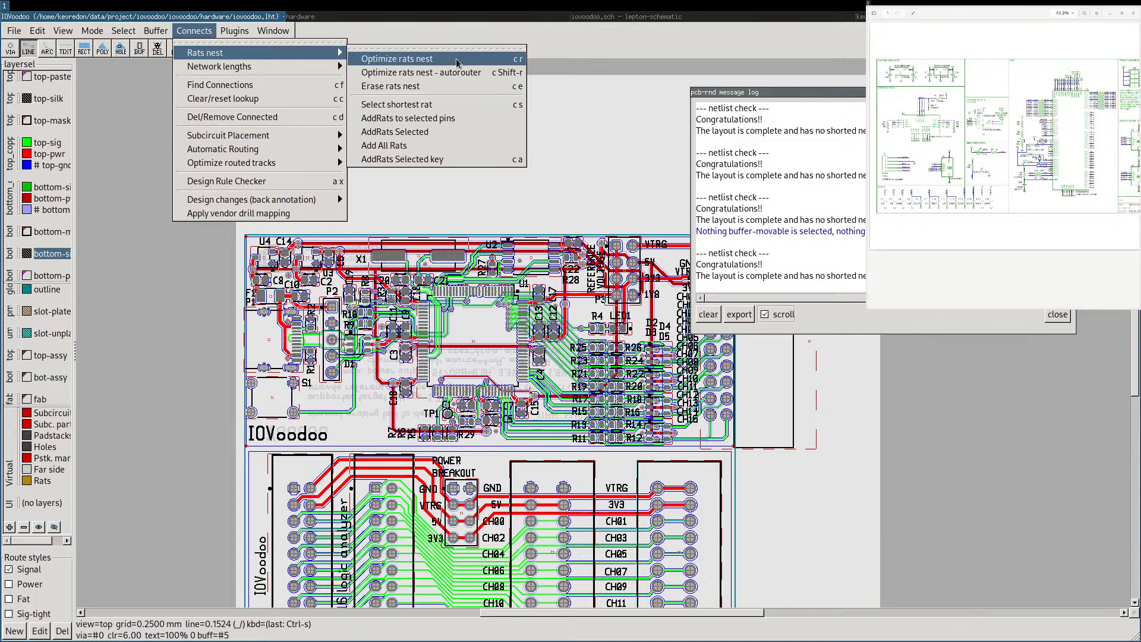
{"action": "left_click", "coordinate": [397, 59]}
{"action": "triple_click", "coordinate": [731, 274]}
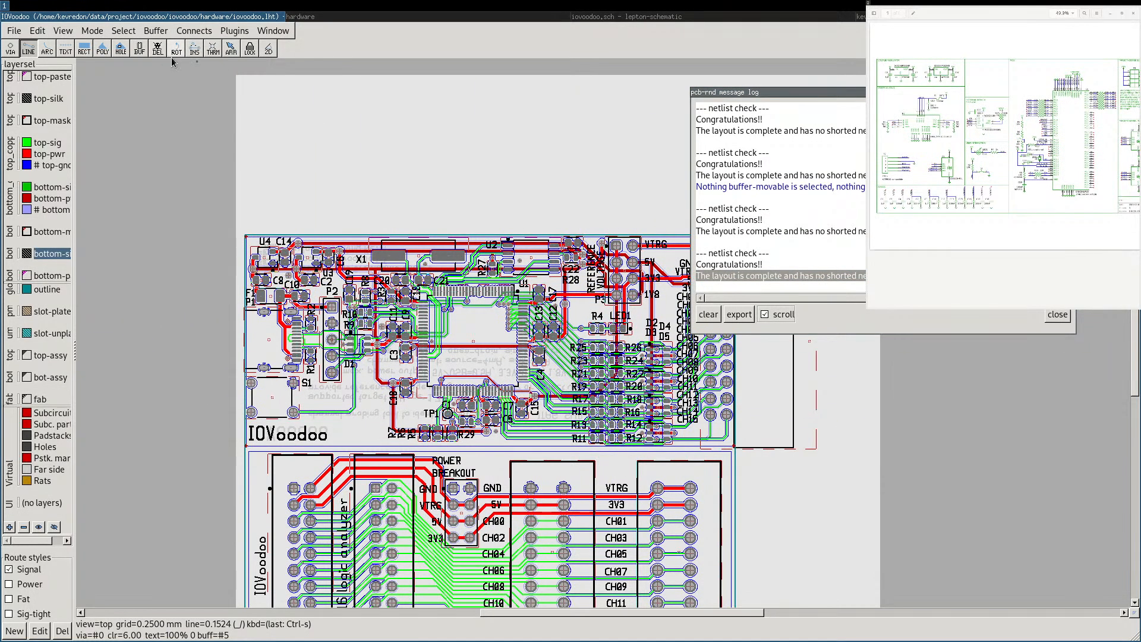
{"action": "triple_click", "coordinate": [722, 276]}
{"action": "left_click_drag", "start_coordinate": [729, 272], "coordinate": [873, 276]}
{"action": "left_click", "coordinate": [704, 264]}
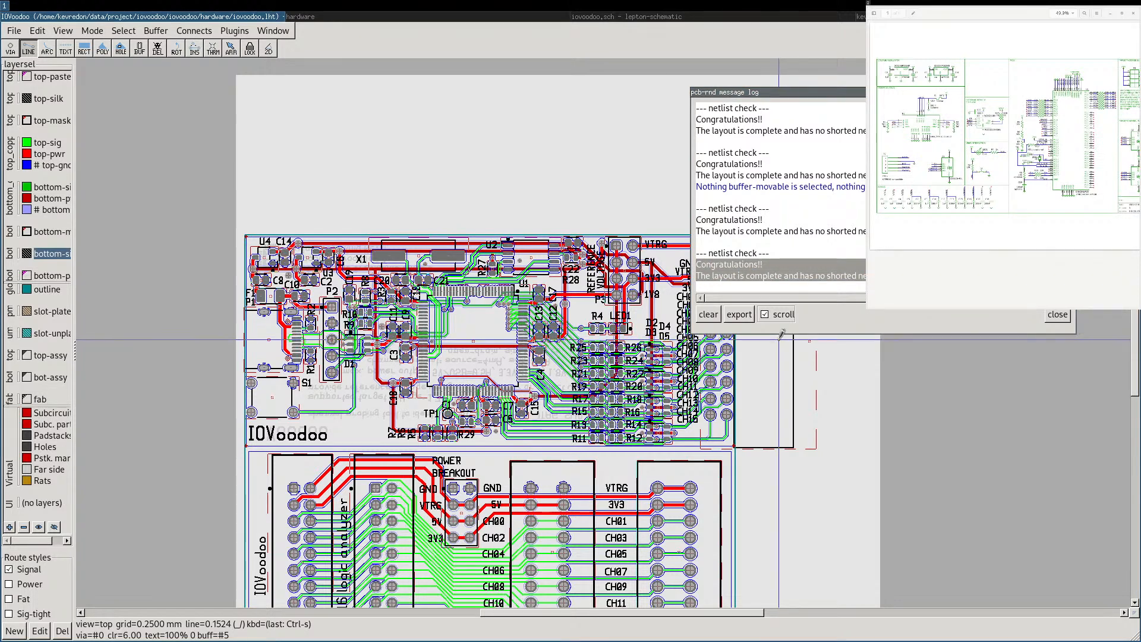
Run the DRC check on the board, review the violations list and close it.
{"action": "left_click", "coordinate": [267, 33]}
{"action": "mouse_move", "coordinate": [204, 34]}
{"action": "mouse_move", "coordinate": [273, 31]}
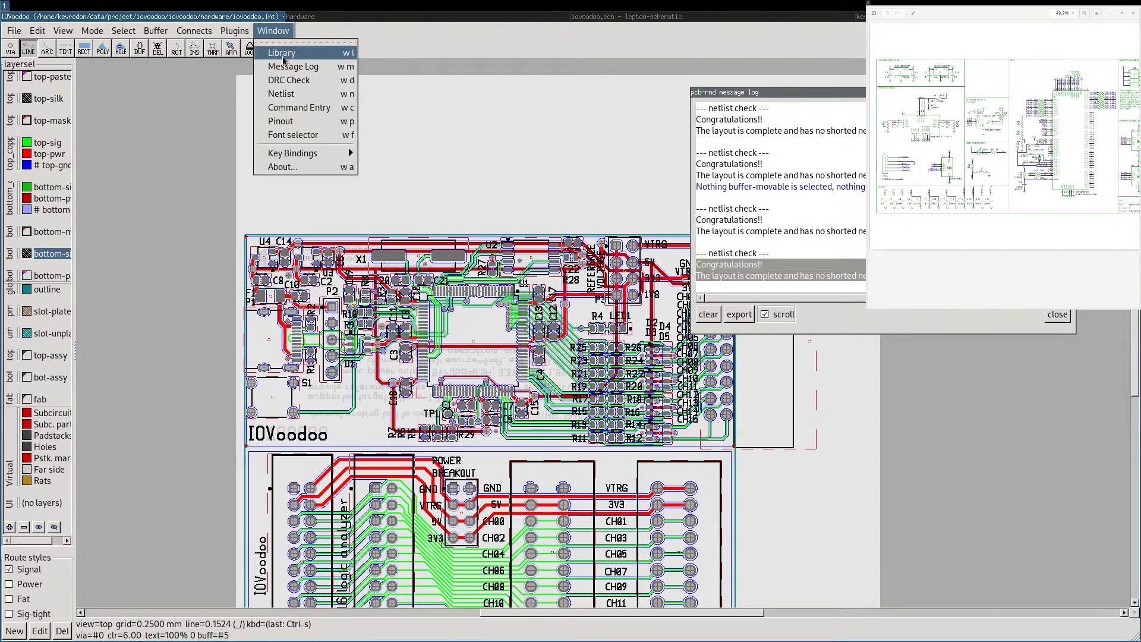
{"action": "left_click", "coordinate": [284, 81]}
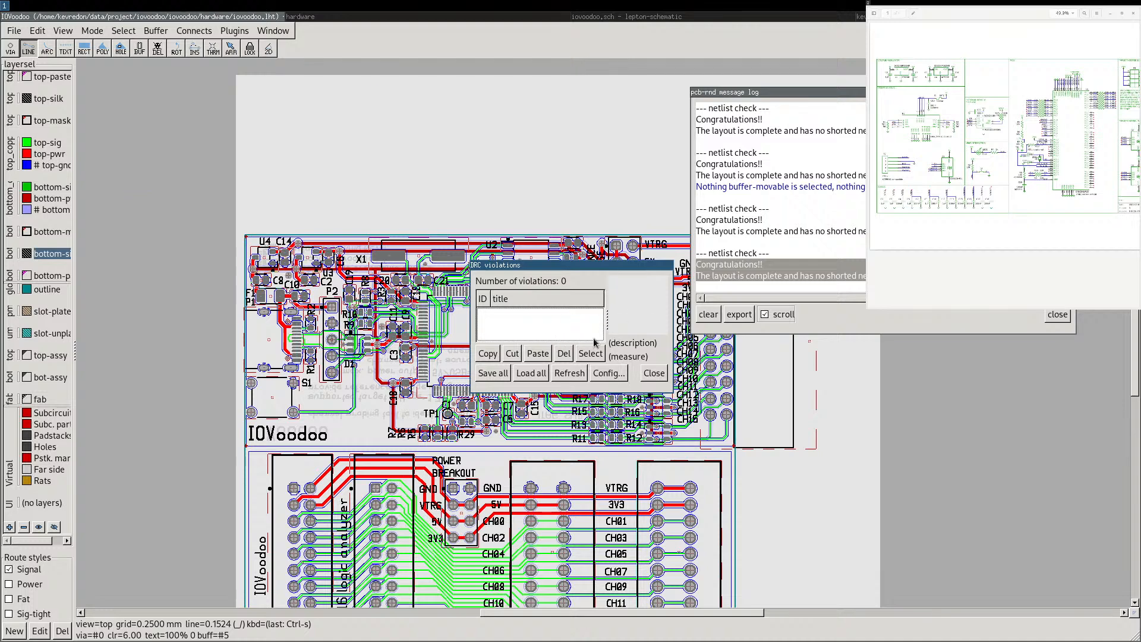
{"action": "left_click", "coordinate": [654, 374]}
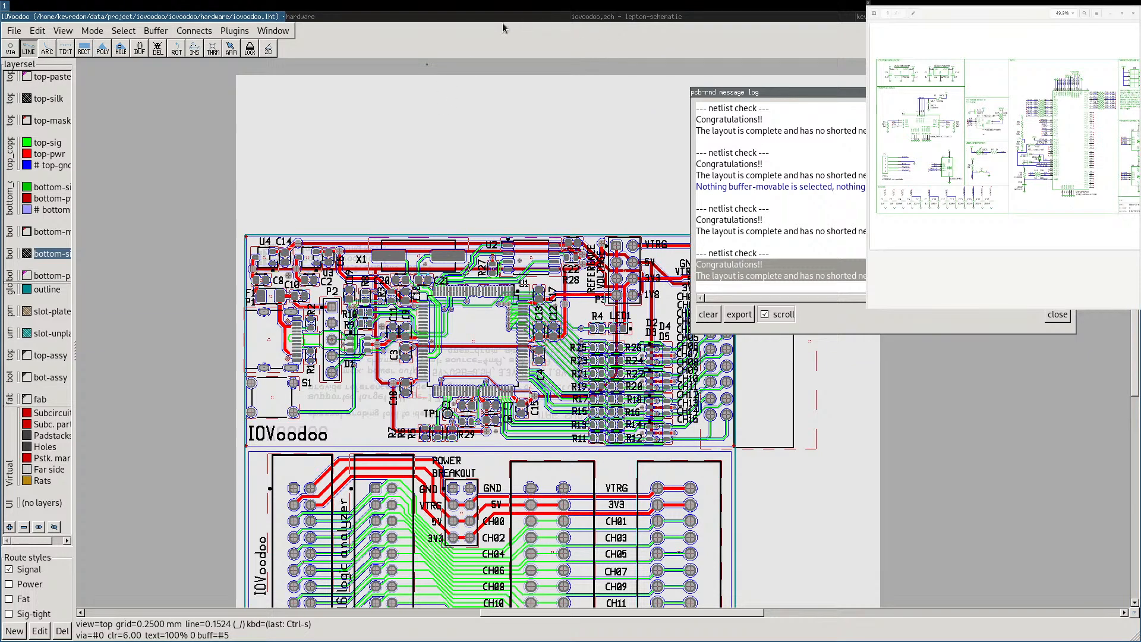
Open the Chromium browser and go to jlcpcb.com.
{"action": "key", "text": "super+b"}
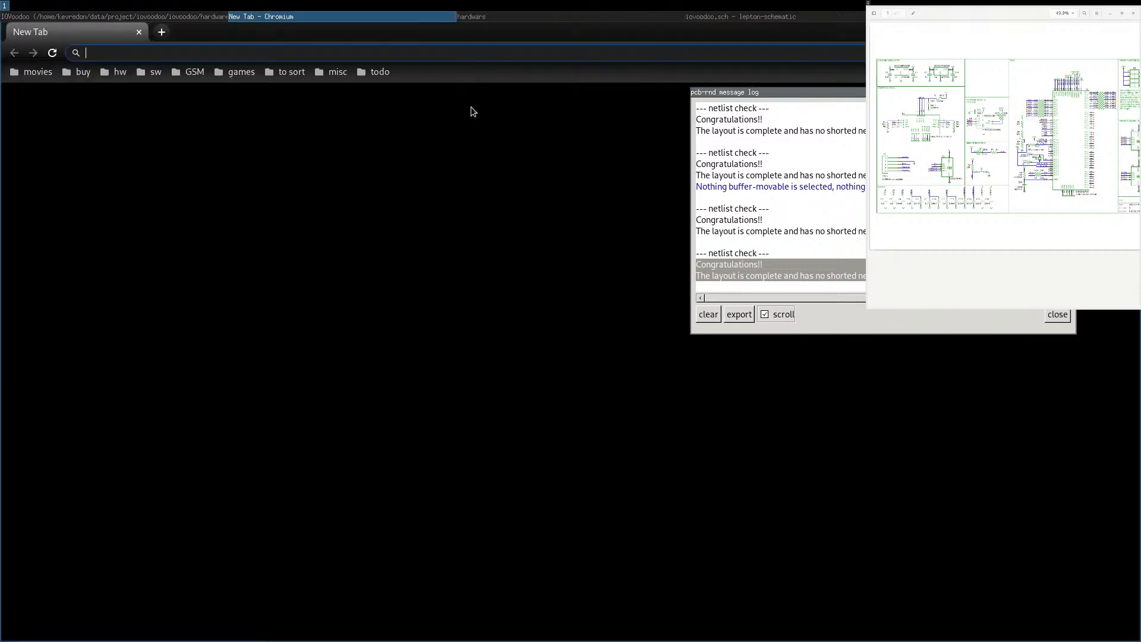
{"action": "type", "text": "jlp"}
{"action": "key", "text": "BackSpace"}
{"action": "type", "text": "c"}
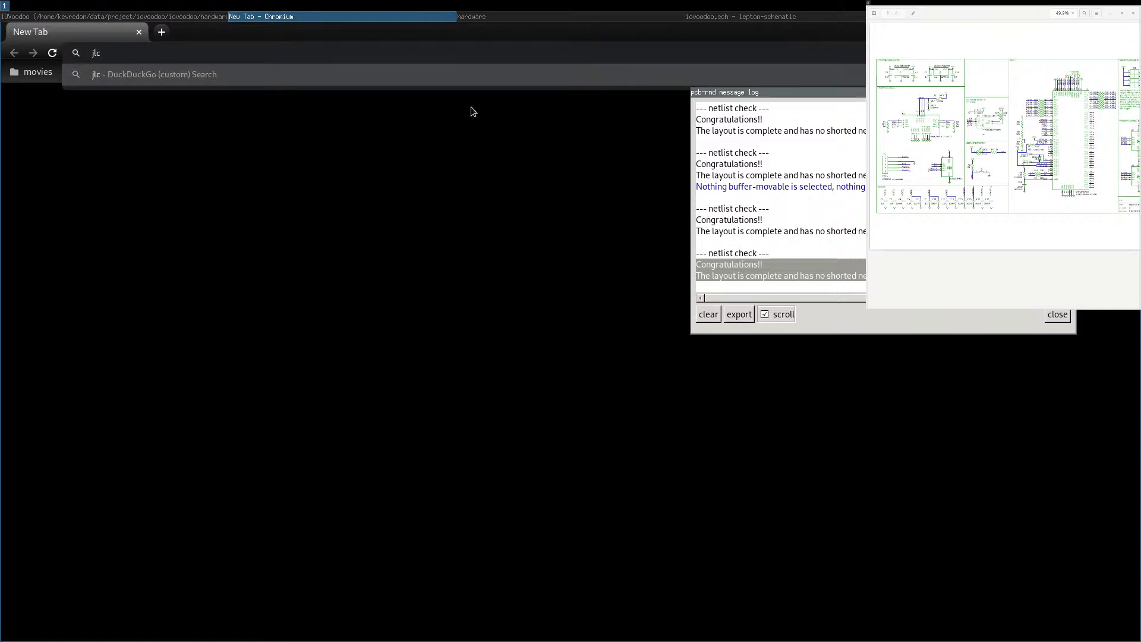
{"action": "type", "text": "pcb.com"}
{"action": "key", "text": "Return"}
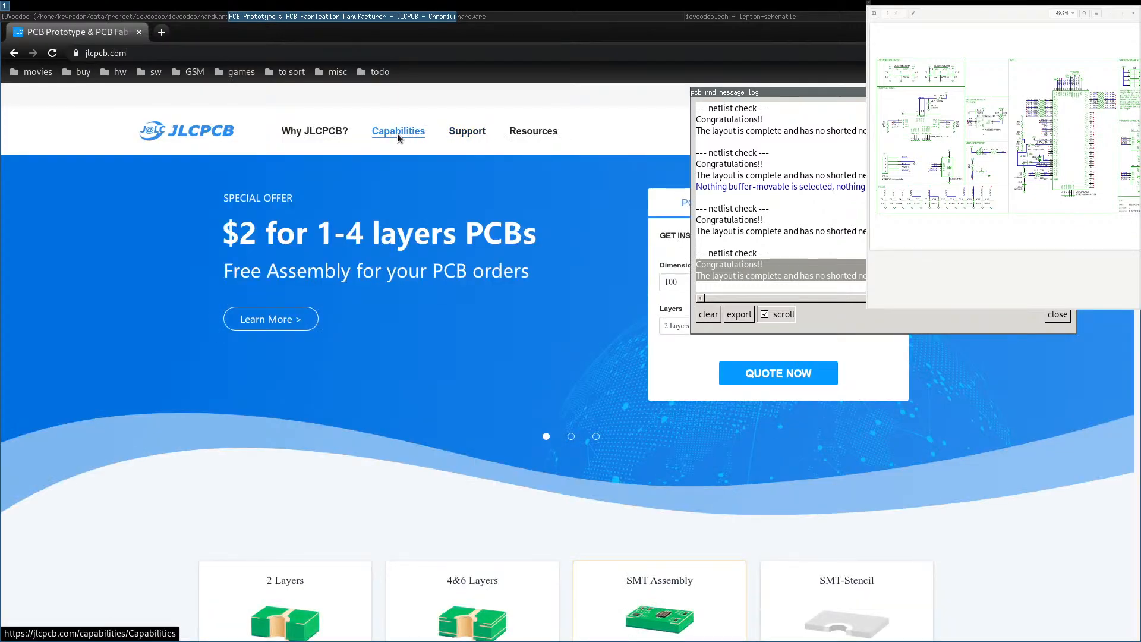
Examine the drill and via size limits on JLCPCB's Capabilities page, closing the message log window that covers it.
{"action": "left_click", "coordinate": [397, 133]}
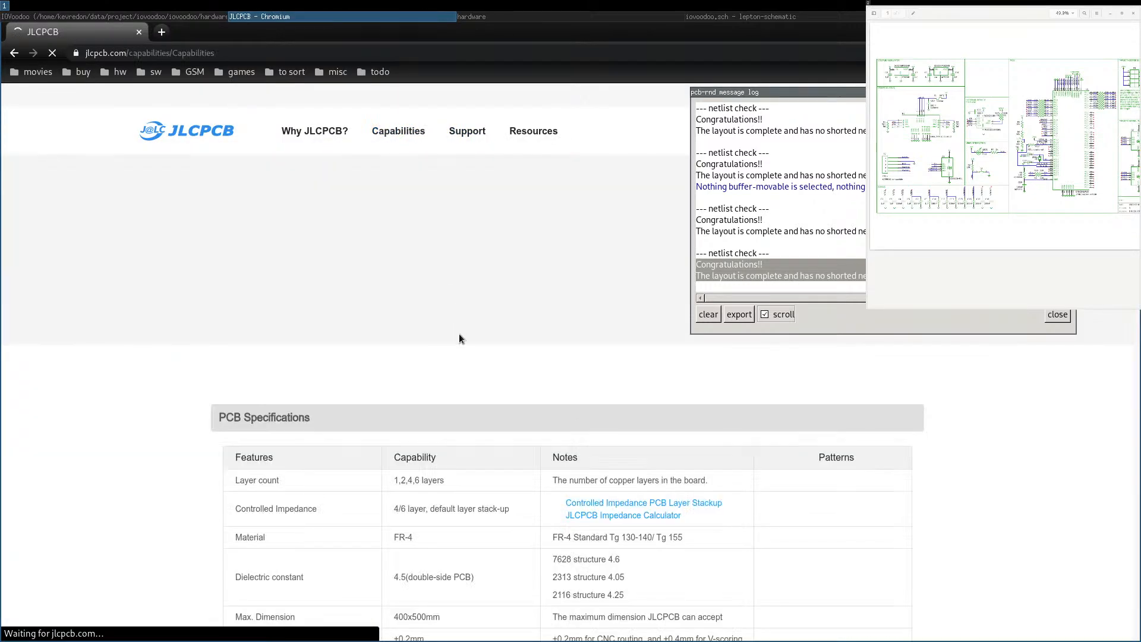
{"action": "scroll", "coordinate": [286, 419], "scroll_direction": "down", "scroll_amount": 2}
{"action": "scroll", "coordinate": [285, 416], "scroll_direction": "down", "scroll_amount": 3}
{"action": "left_click", "coordinate": [1057, 315]}
{"action": "scroll", "coordinate": [461, 433], "scroll_direction": "down", "scroll_amount": 4}
{"action": "scroll", "coordinate": [458, 437], "scroll_direction": "down", "scroll_amount": 4}
{"action": "left_click", "coordinate": [269, 400]}
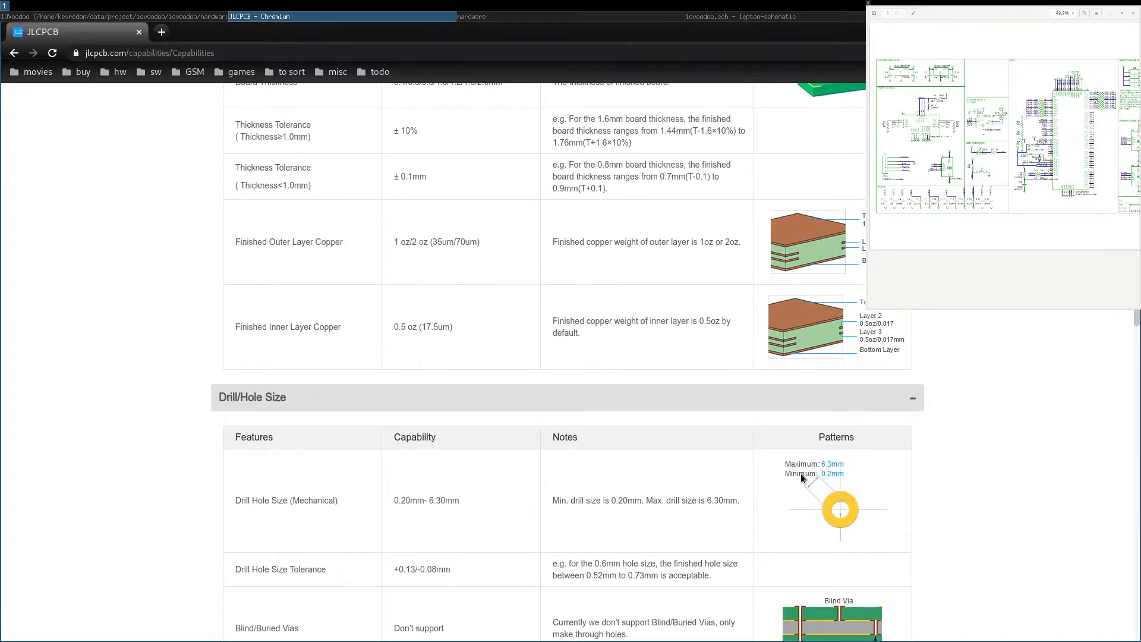
{"action": "left_click_drag", "start_coordinate": [688, 501], "coordinate": [724, 501]}
{"action": "scroll", "coordinate": [594, 499], "scroll_direction": "down", "scroll_amount": 3}
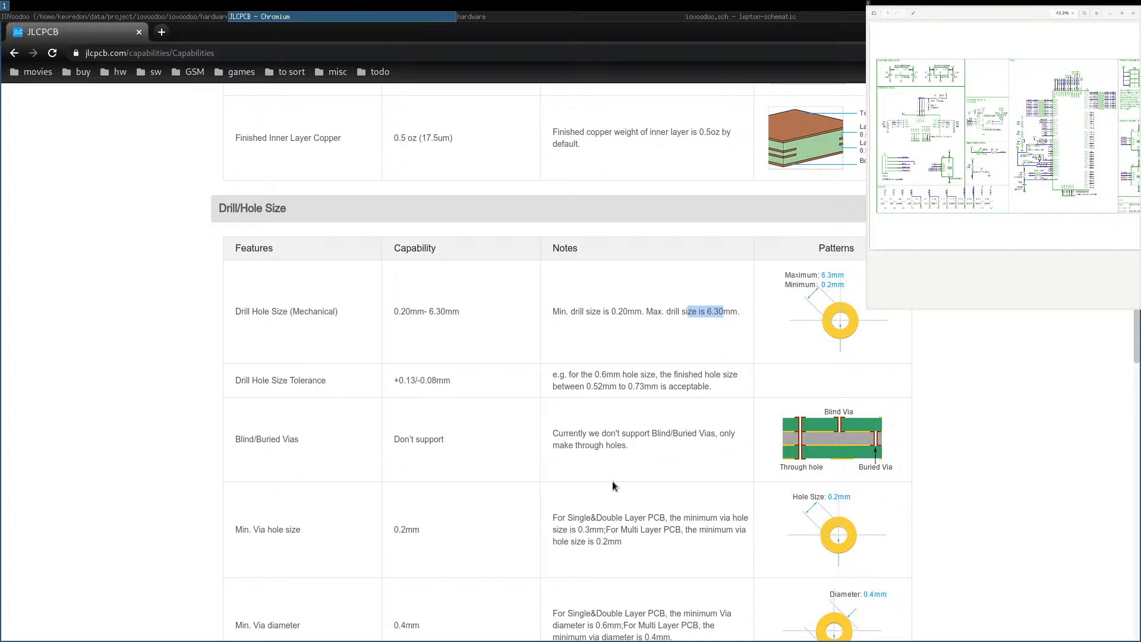
{"action": "triple_click", "coordinate": [589, 518]}
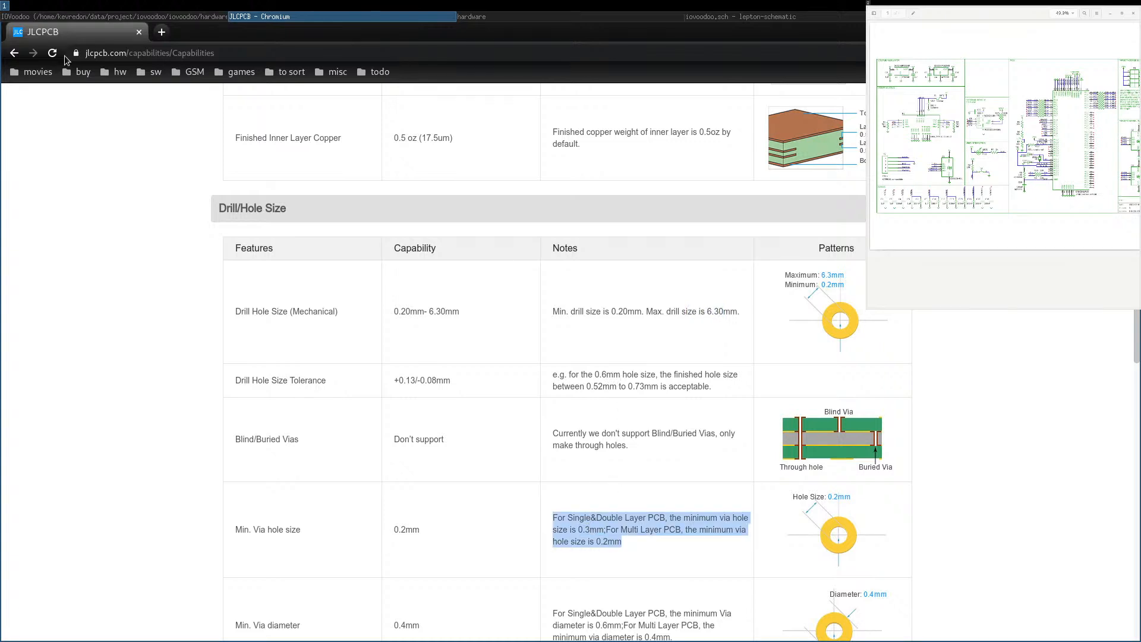
{"action": "scroll", "coordinate": [525, 440], "scroll_direction": "down", "scroll_amount": 3}
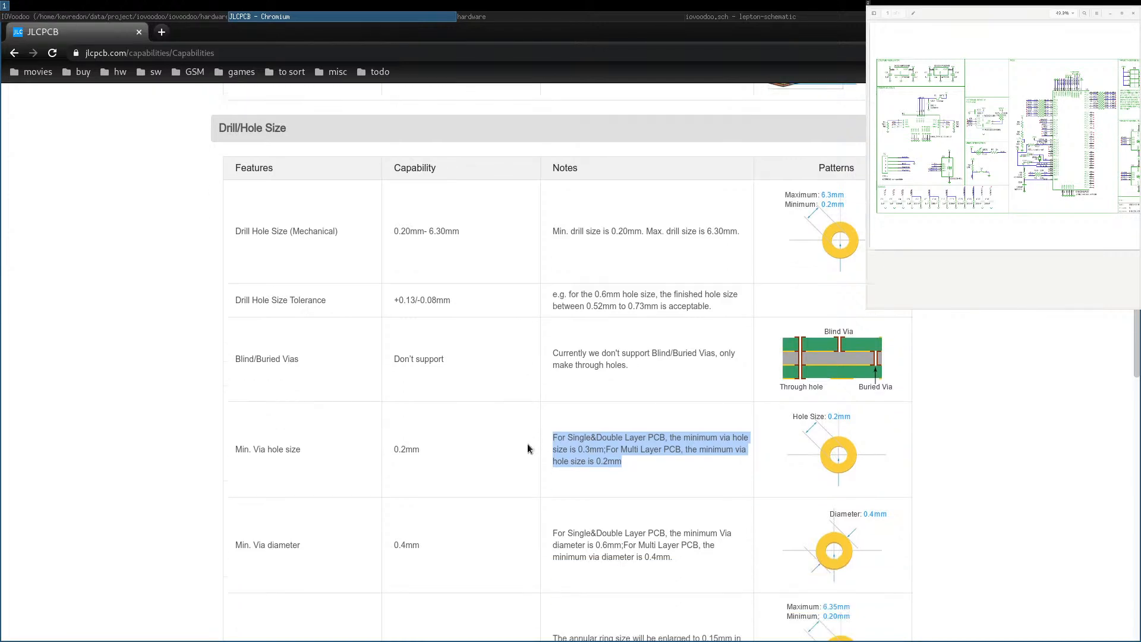
Review the minimum via diameter and remaining hole limits, and expand the Minimum Annular Ring section to check the 1oz copper value.
{"action": "double_click", "coordinate": [403, 533]}
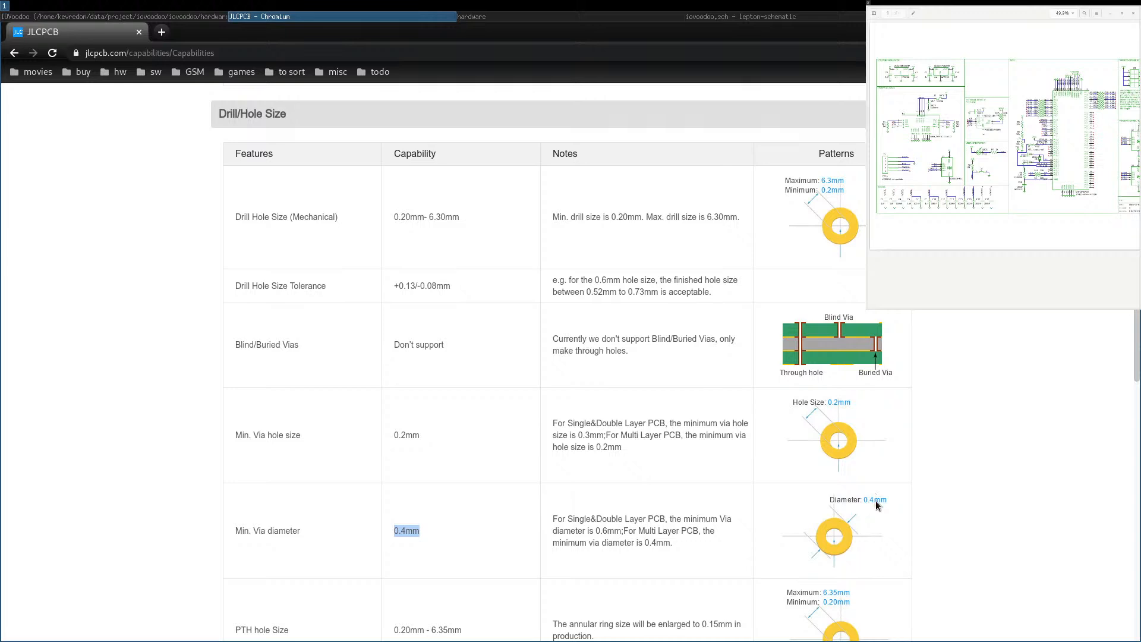
{"action": "scroll", "coordinate": [876, 500], "scroll_direction": "down", "scroll_amount": 3}
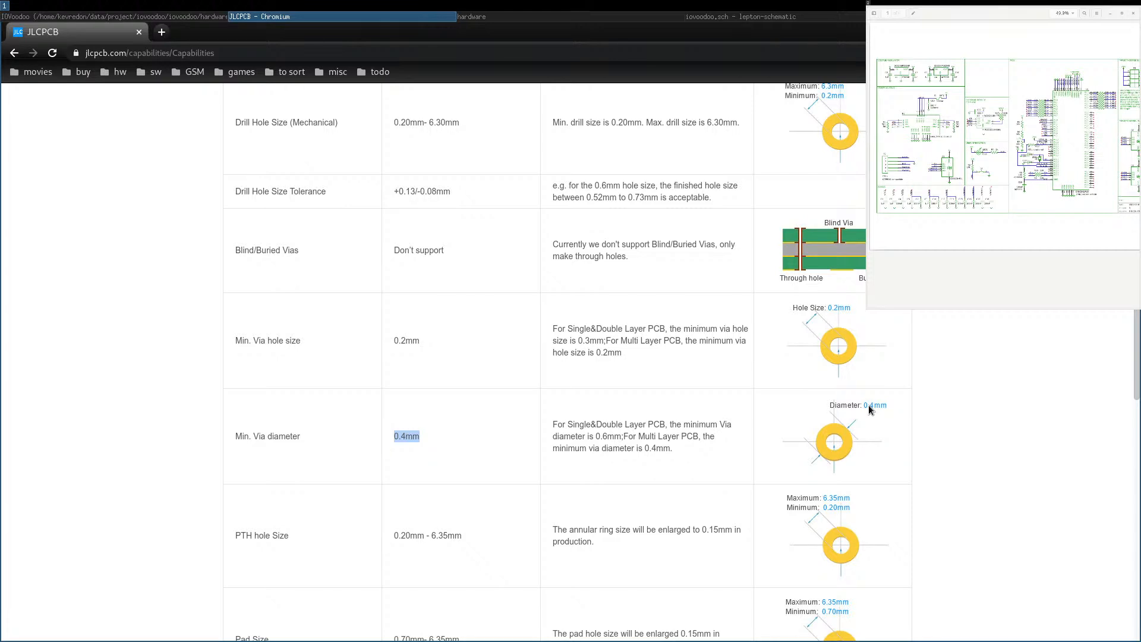
{"action": "scroll", "coordinate": [868, 405], "scroll_direction": "down", "scroll_amount": 6}
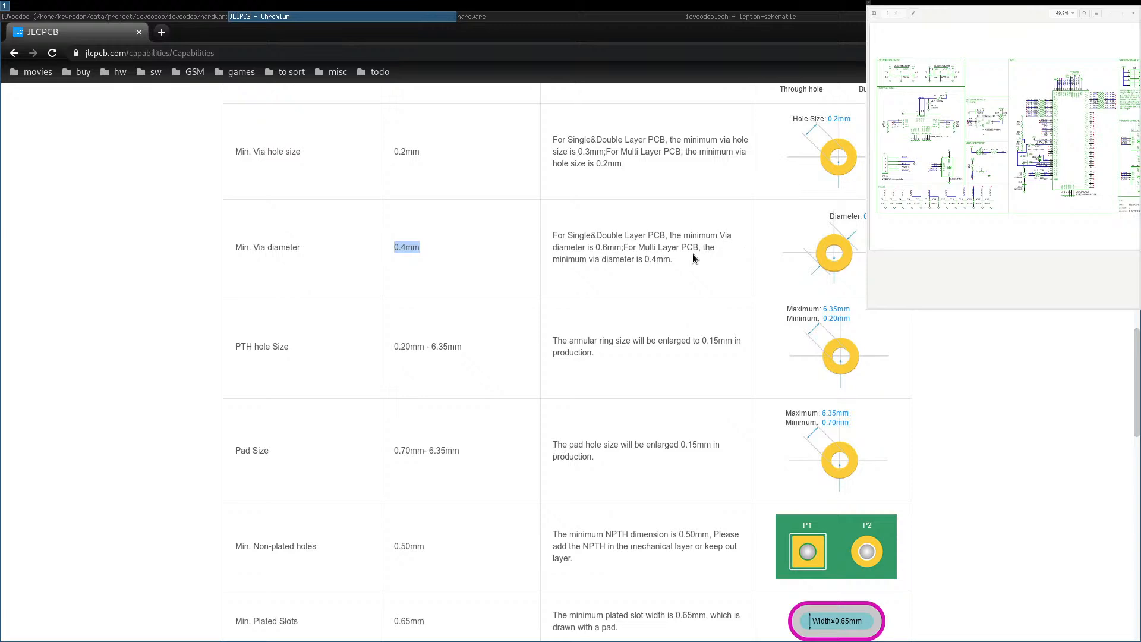
{"action": "scroll", "coordinate": [692, 252], "scroll_direction": "down", "scroll_amount": 17}
{"action": "scroll", "coordinate": [690, 256], "scroll_direction": "down", "scroll_amount": 4}
{"action": "left_click", "coordinate": [264, 440]}
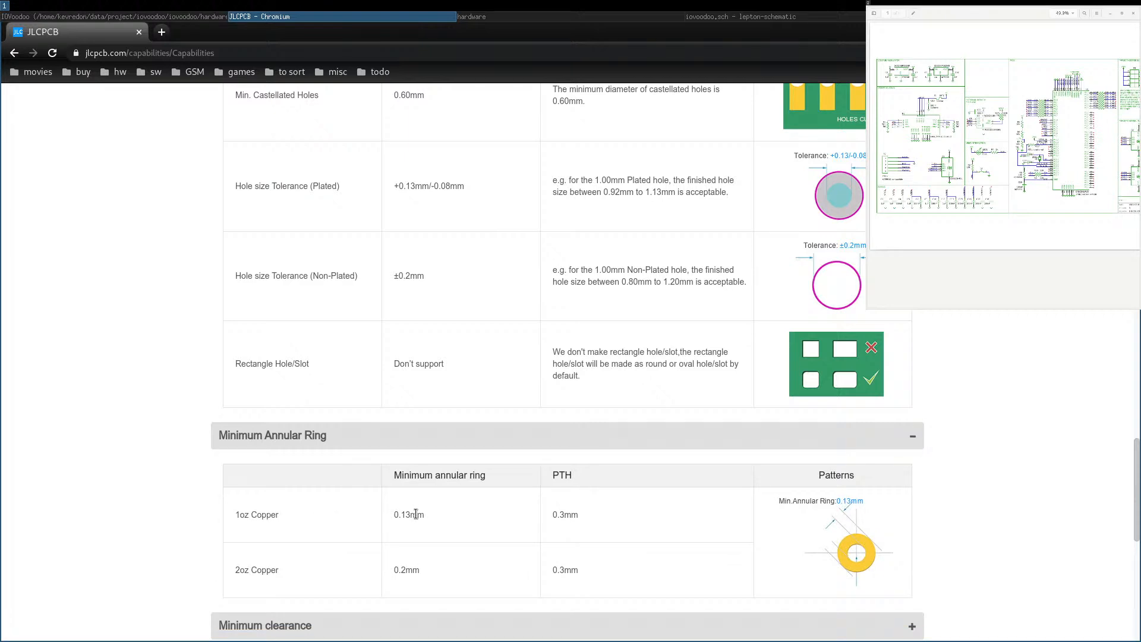
{"action": "double_click", "coordinate": [404, 516]}
{"action": "left_click", "coordinate": [403, 515]}
Return to the Drill/Hole Size table and recheck the minimum via hole size and minimum via diameter.
{"action": "scroll", "coordinate": [486, 218], "scroll_direction": "up", "scroll_amount": 3}
{"action": "scroll", "coordinate": [486, 211], "scroll_direction": "up", "scroll_amount": 3}
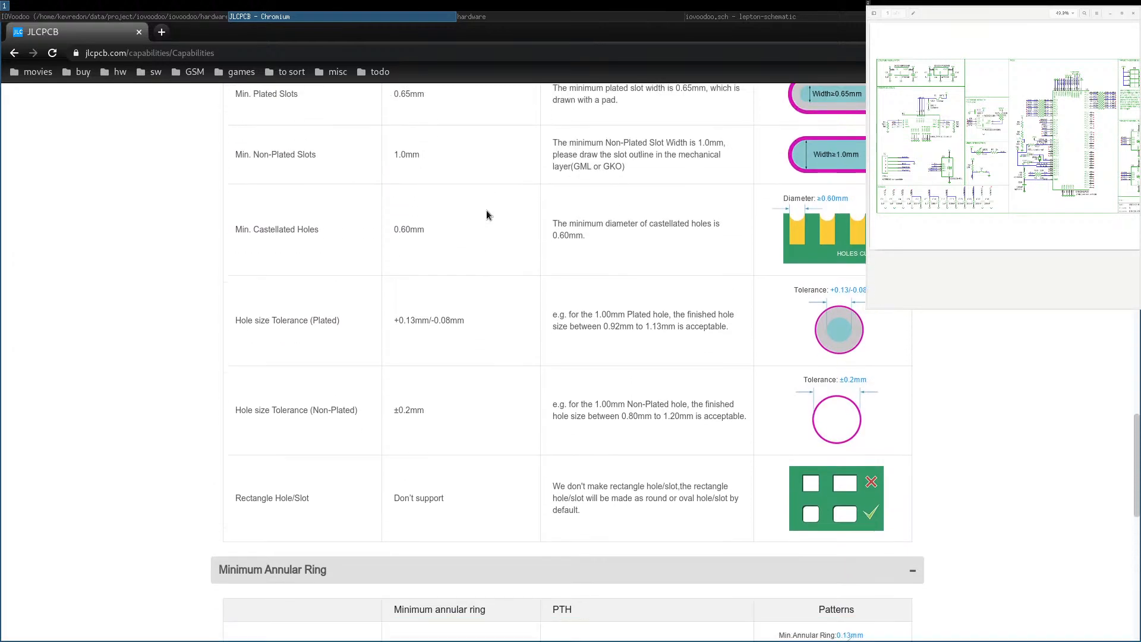
{"action": "left_click_drag", "start_coordinate": [1133, 450], "coordinate": [1129, 340]}
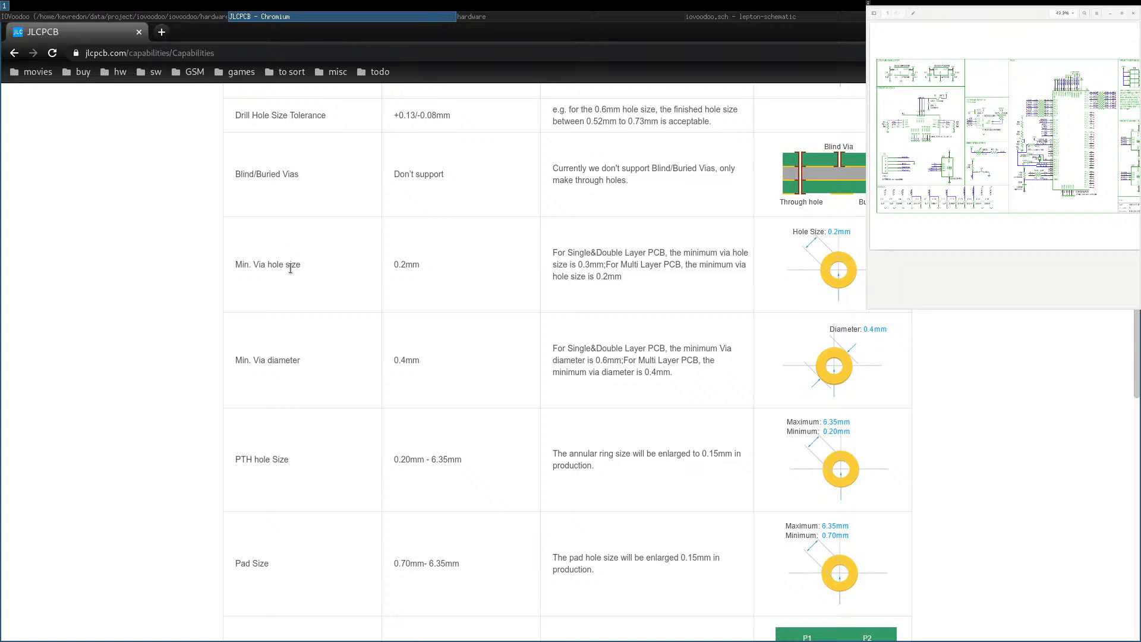
{"action": "left_click_drag", "start_coordinate": [578, 265], "coordinate": [605, 265]}
{"action": "double_click", "coordinate": [398, 359]}
{"action": "left_click_drag", "start_coordinate": [620, 358], "coordinate": [594, 357]}
{"action": "left_click_drag", "start_coordinate": [623, 360], "coordinate": [597, 355]}
{"action": "left_click_drag", "start_coordinate": [621, 360], "coordinate": [596, 360]}
Expand the Minimum clearance and Minimum trace width and spacing sections and examine their limits.
{"action": "scroll", "coordinate": [608, 389], "scroll_direction": "down", "scroll_amount": 5}
{"action": "scroll", "coordinate": [522, 379], "scroll_direction": "down", "scroll_amount": 3}
{"action": "scroll", "coordinate": [463, 374], "scroll_direction": "down", "scroll_amount": 5}
{"action": "scroll", "coordinate": [345, 452], "scroll_direction": "down", "scroll_amount": 3}
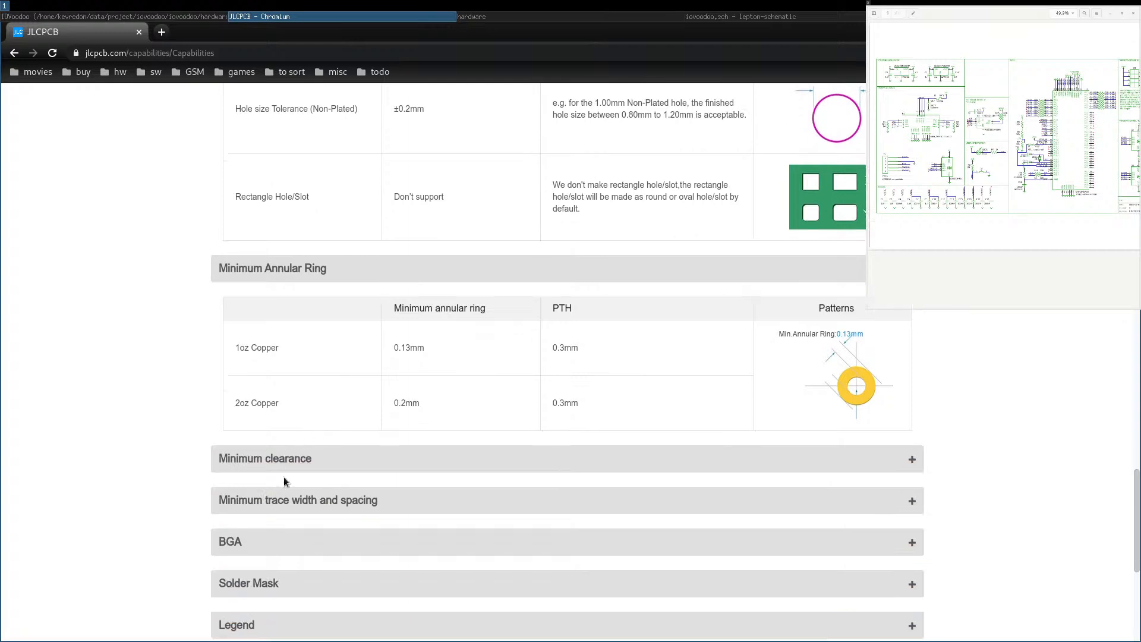
{"action": "left_click", "coordinate": [265, 459]}
{"action": "scroll", "coordinate": [256, 420], "scroll_direction": "down", "scroll_amount": 3}
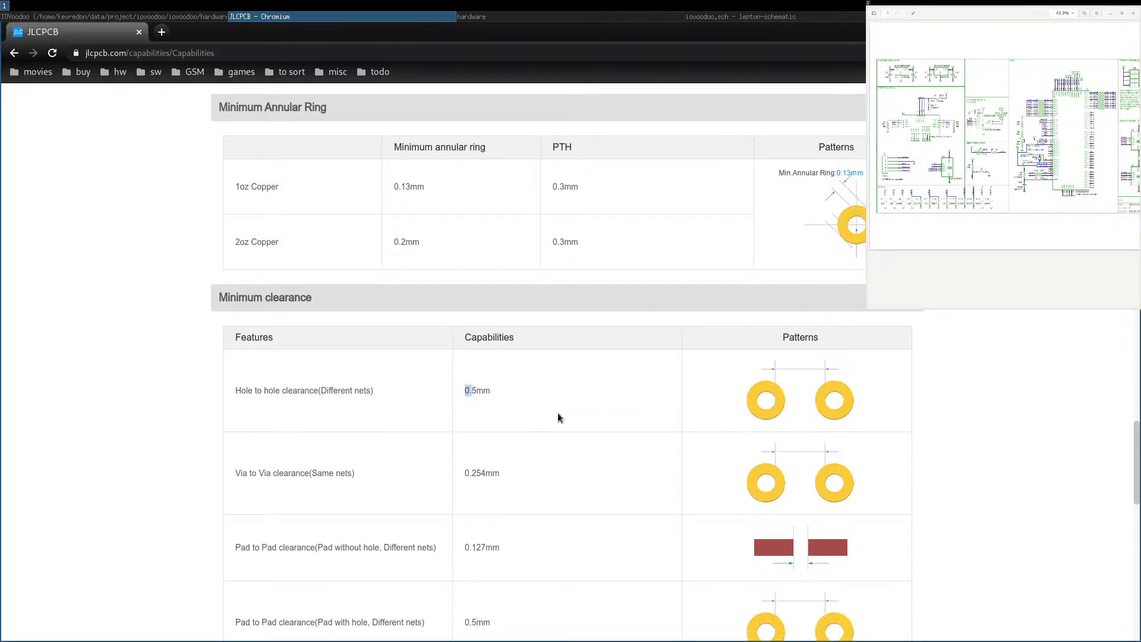
{"action": "scroll", "coordinate": [344, 454], "scroll_direction": "down", "scroll_amount": 2}
{"action": "left_click_drag", "start_coordinate": [470, 348], "coordinate": [548, 360]}
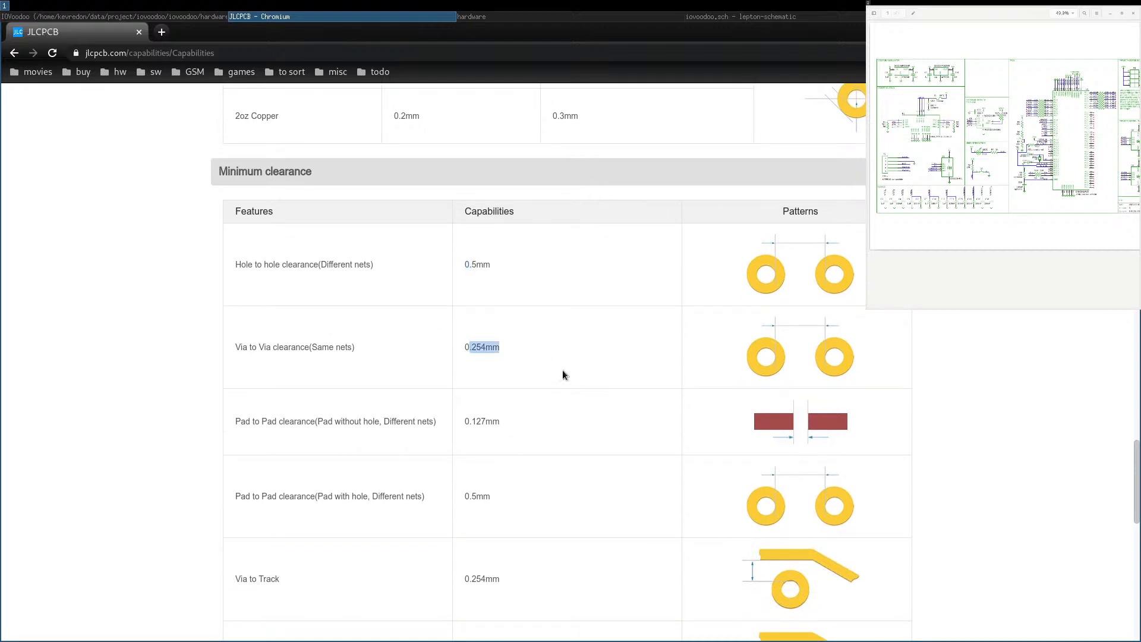
{"action": "scroll", "coordinate": [549, 345], "scroll_direction": "down", "scroll_amount": 1}
{"action": "scroll", "coordinate": [412, 362], "scroll_direction": "down", "scroll_amount": 7}
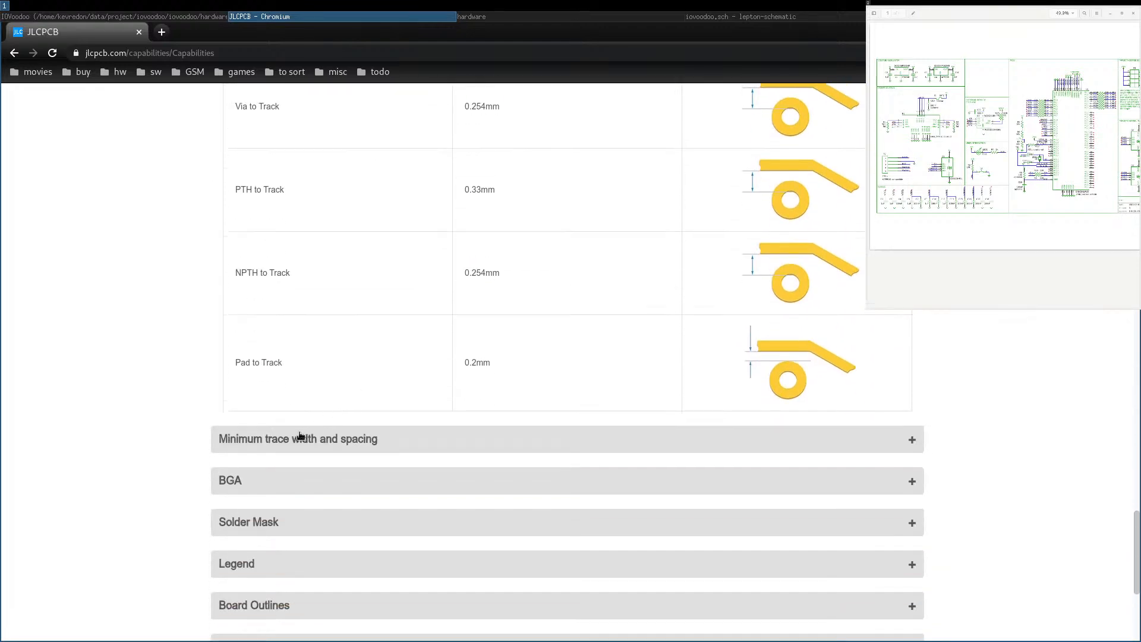
{"action": "left_click", "coordinate": [302, 445]}
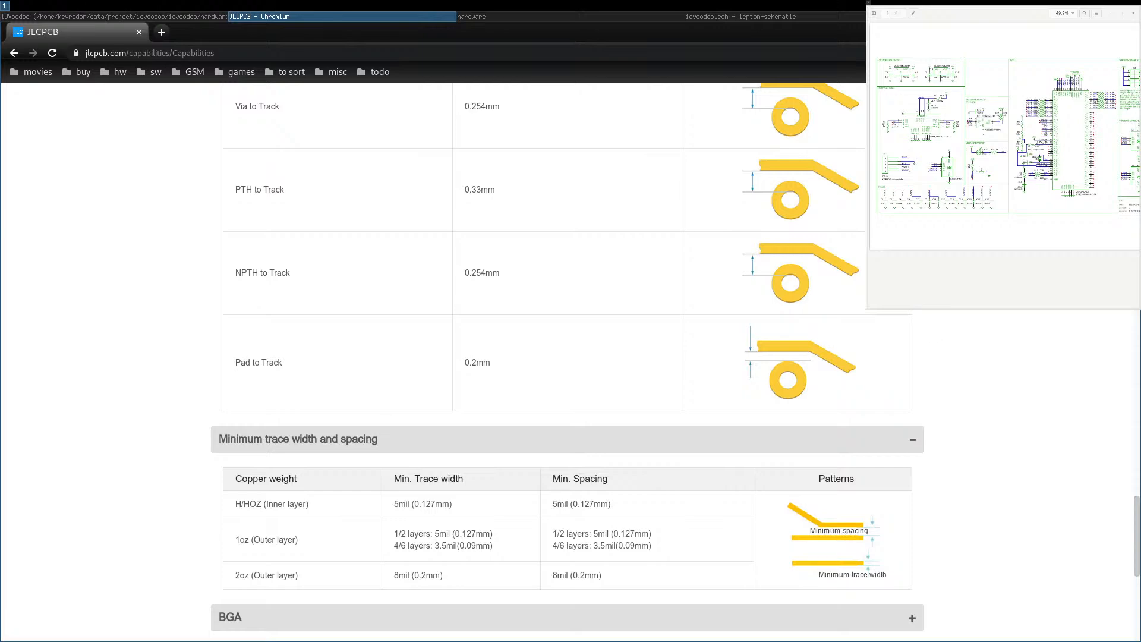
{"action": "mouse_move", "coordinate": [1137, 562]}
{"action": "left_mouse_down"}
{"action": "mouse_move", "coordinate": [1137, 466]}
{"action": "mouse_move", "coordinate": [1136, 564]}
{"action": "left_mouse_up"}
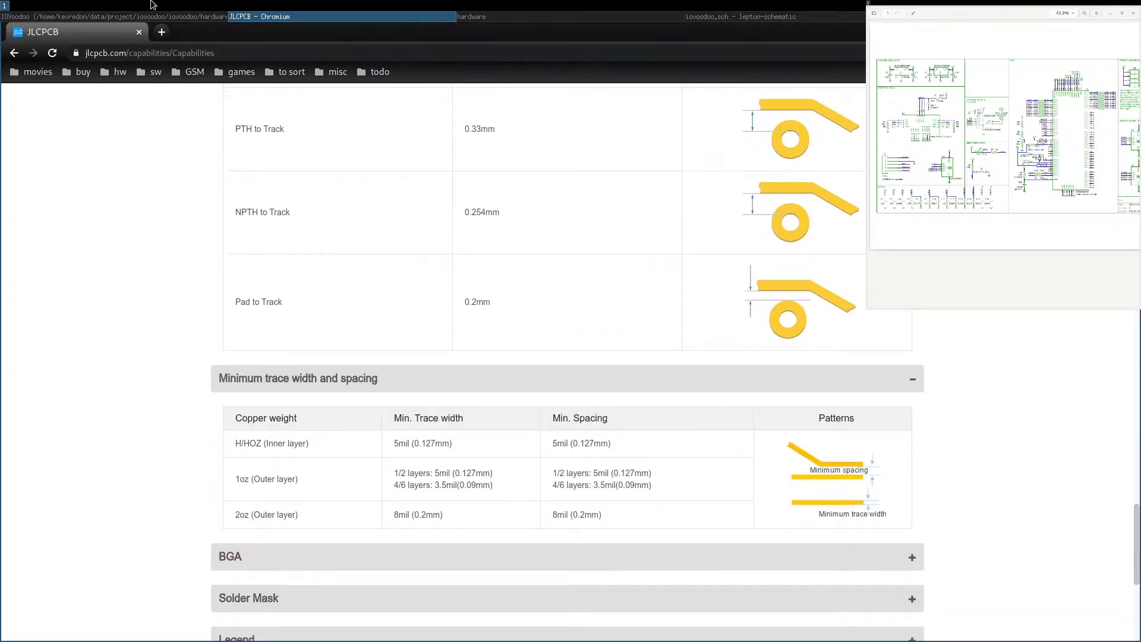
Switch to the pcb-rnd layout and open the drc_query rules list from the Sizes & DRC preferences.
{"action": "left_click", "coordinate": [133, 16]}
{"action": "left_click", "coordinate": [36, 32]}
{"action": "left_click", "coordinate": [36, 32]}
{"action": "left_click", "coordinate": [35, 32]}
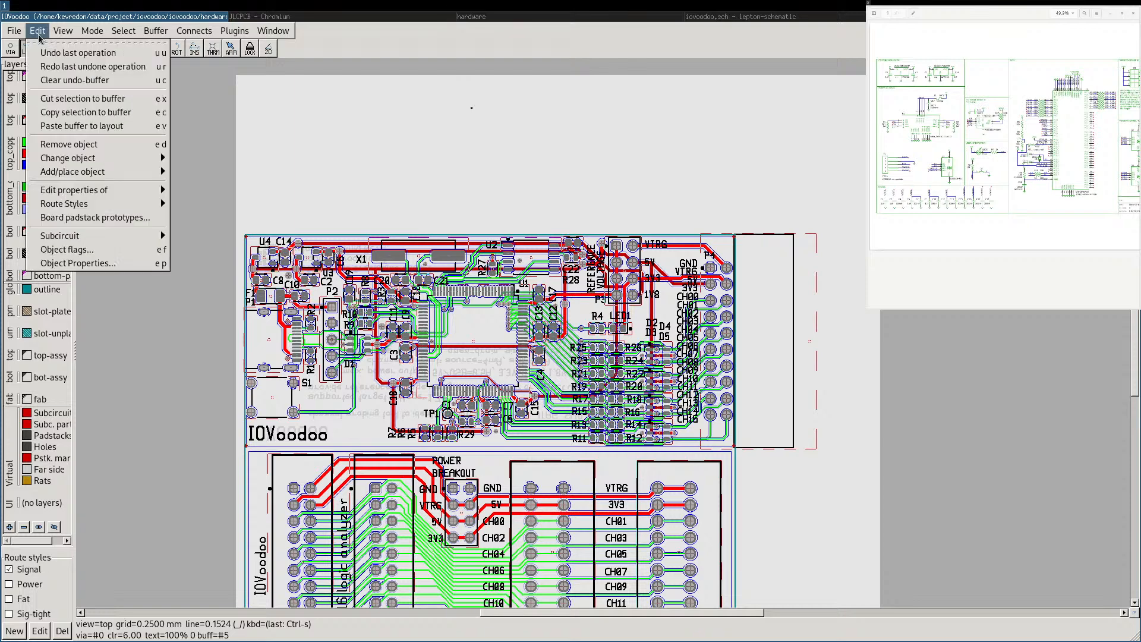
{"action": "mouse_move", "coordinate": [62, 34]}
{"action": "mouse_move", "coordinate": [14, 31]}
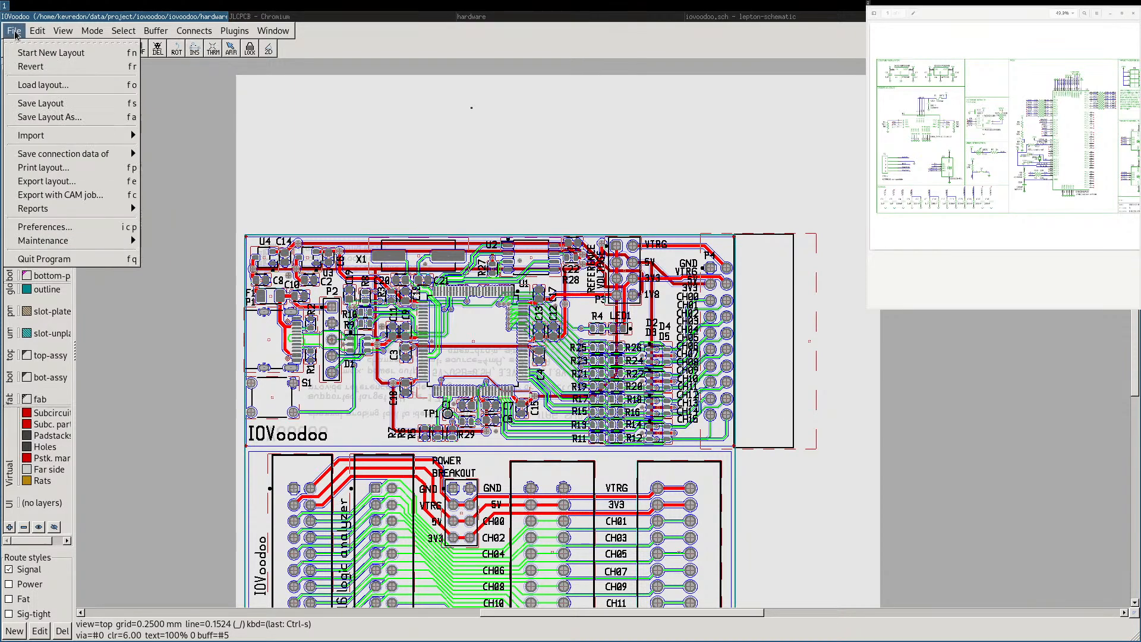
{"action": "left_click", "coordinate": [42, 227]}
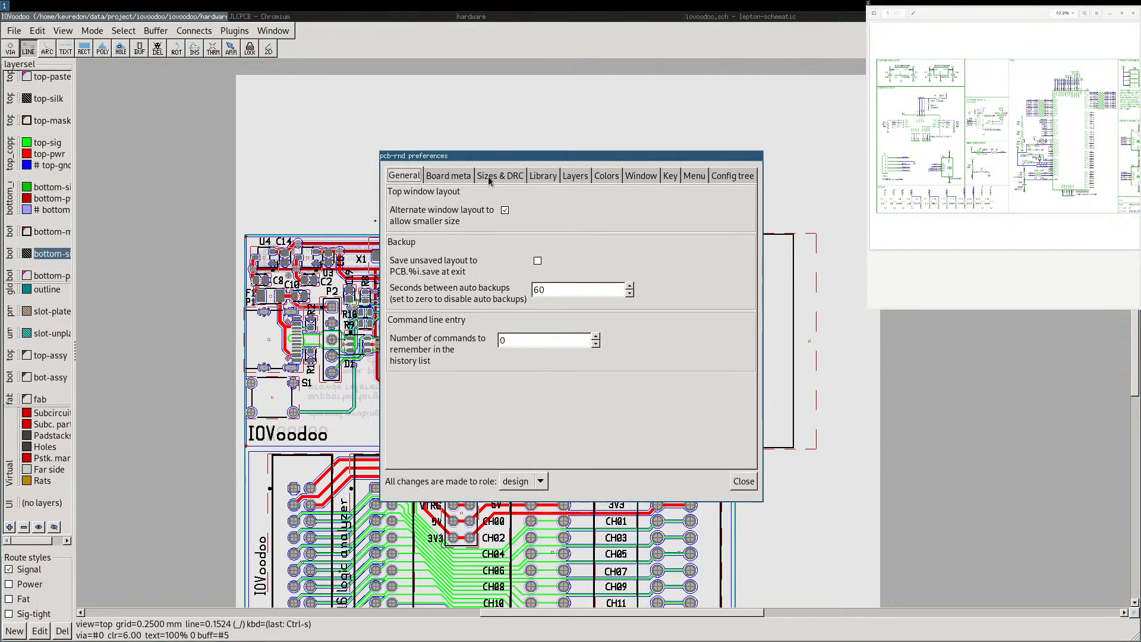
{"action": "left_click", "coordinate": [511, 179]}
{"action": "left_click", "coordinate": [490, 360]}
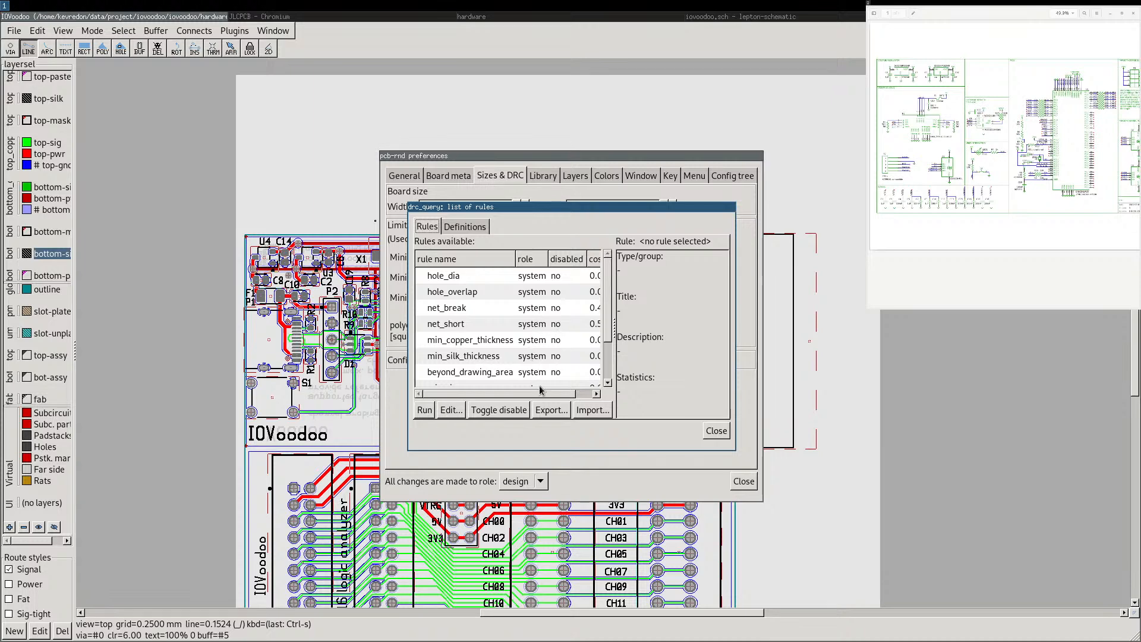
Switch back to the JLCPCB page in Chromium and close the DRC rules list and preferences windows covering it.
{"action": "left_click", "coordinate": [360, 18]}
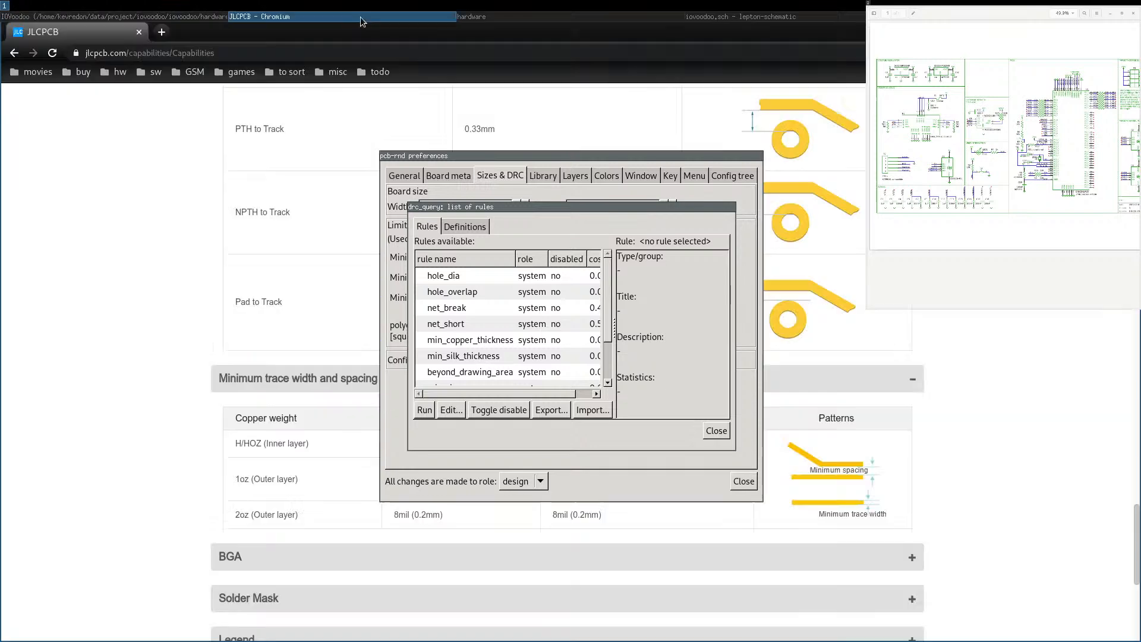
{"action": "left_click", "coordinate": [716, 430]}
{"action": "left_click", "coordinate": [743, 480]}
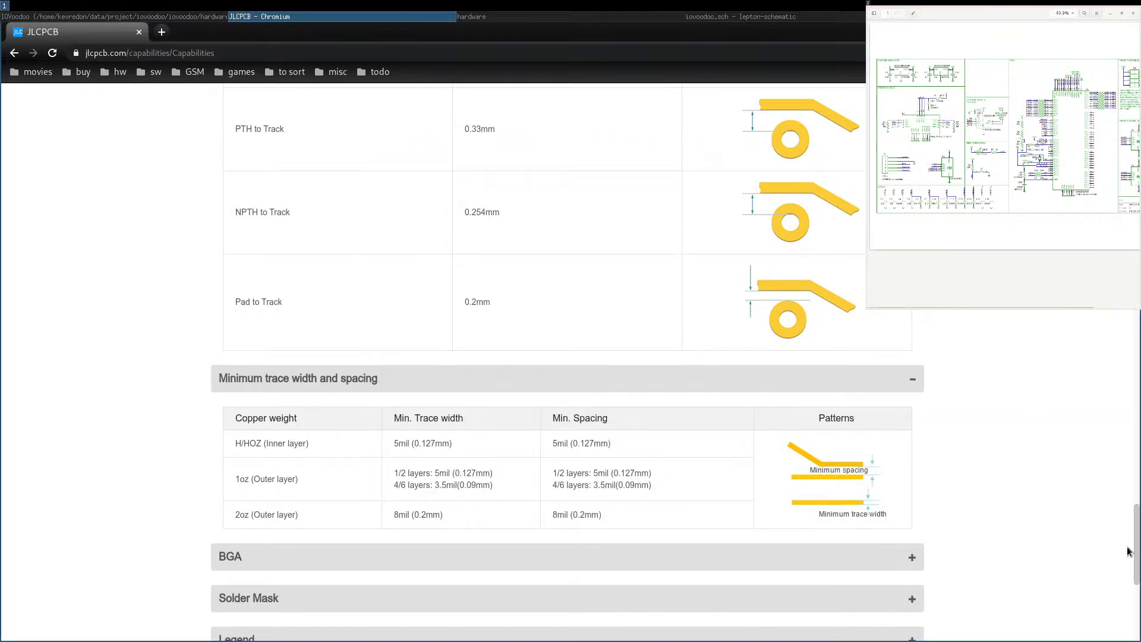
Expand the Panelization section and examine the board spacing, breakaway tab and edge rail requirements.
{"action": "left_click_drag", "start_coordinate": [1136, 551], "coordinate": [1138, 574]}
{"action": "left_click", "coordinate": [313, 550]}
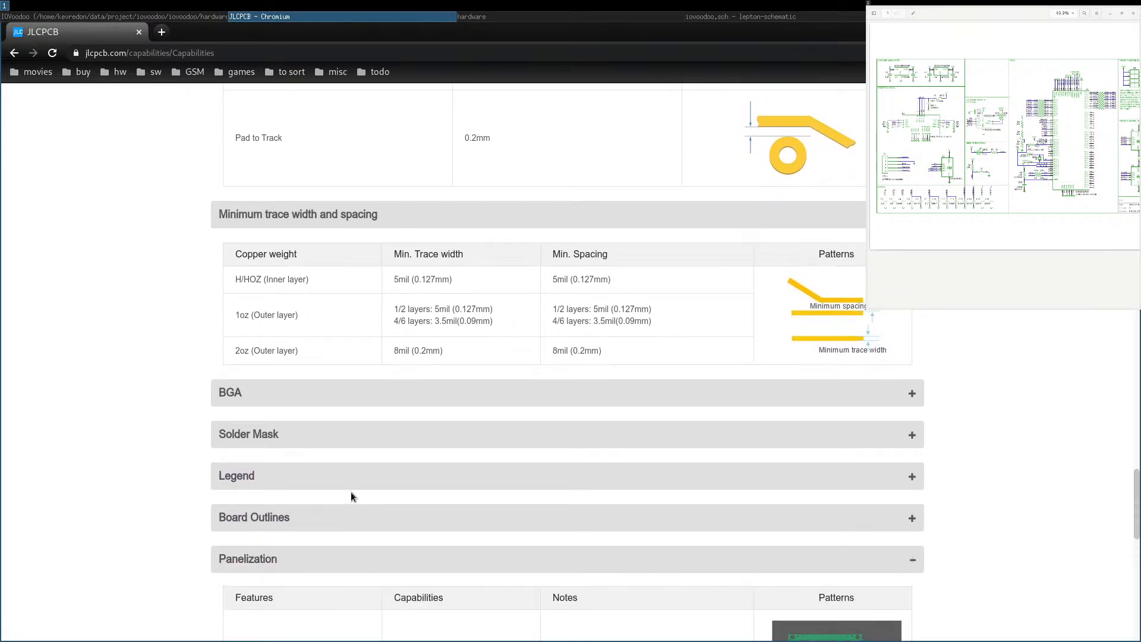
{"action": "scroll", "coordinate": [359, 452], "scroll_direction": "down", "scroll_amount": 4}
{"action": "scroll", "coordinate": [369, 399], "scroll_direction": "down", "scroll_amount": 5}
{"action": "scroll", "coordinate": [369, 397], "scroll_direction": "down", "scroll_amount": 4}
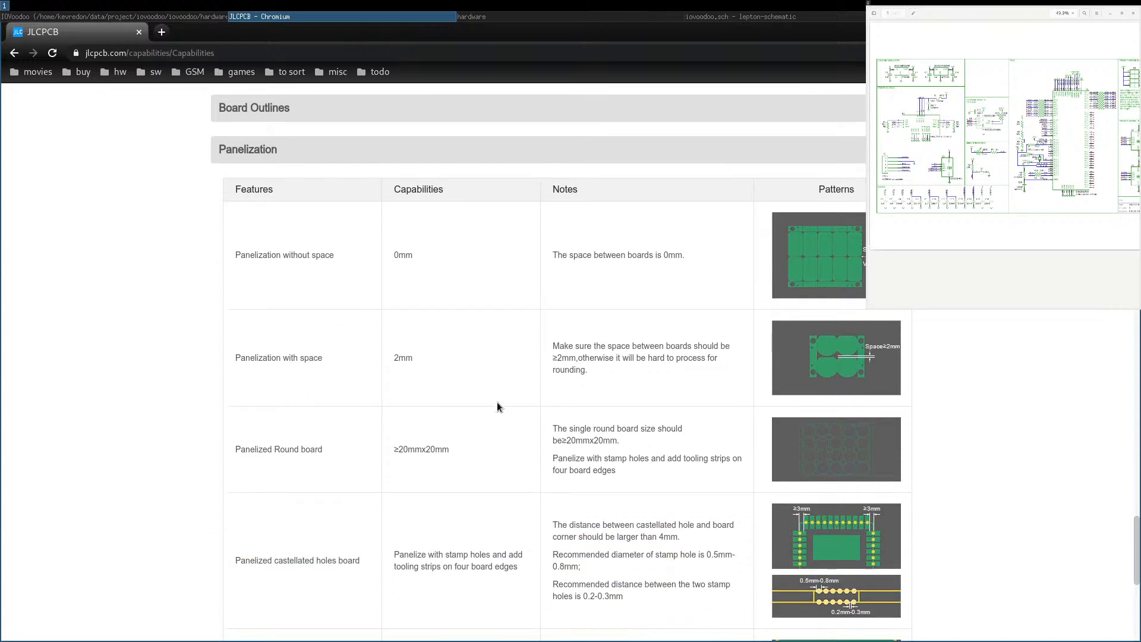
{"action": "scroll", "coordinate": [811, 392], "scroll_direction": "down", "scroll_amount": 7}
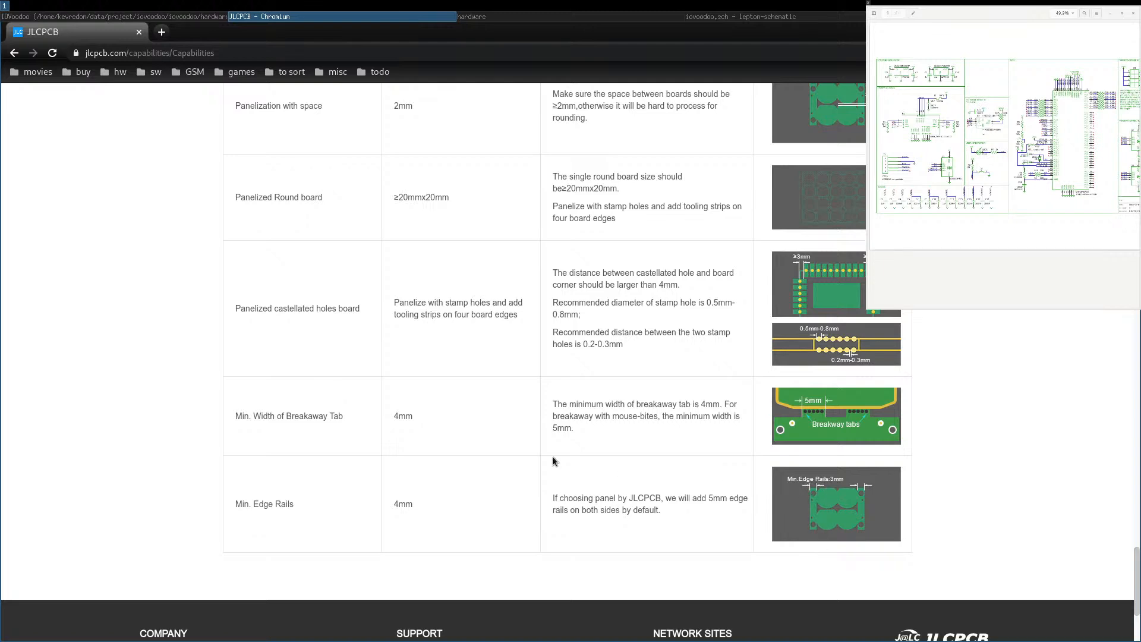
{"action": "scroll", "coordinate": [486, 306], "scroll_direction": "up", "scroll_amount": 5}
{"action": "scroll", "coordinate": [484, 299], "scroll_direction": "up", "scroll_amount": 6}
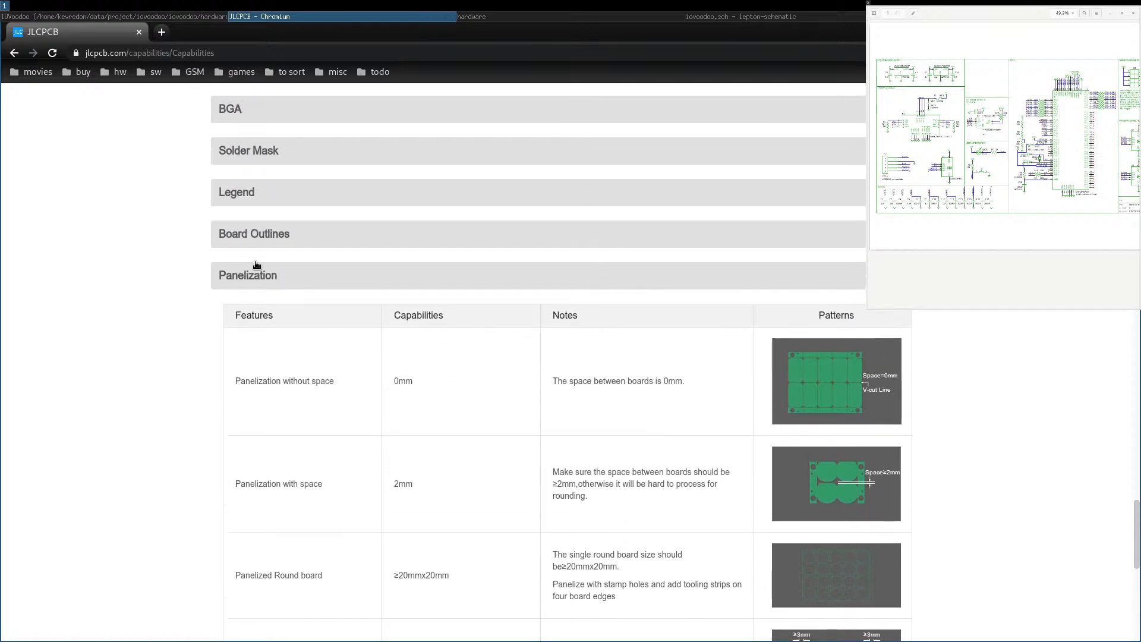
Expand the Board Outlines section and review the trace-to-outline and trace-to-V-cut limits.
{"action": "left_click", "coordinate": [264, 232]}
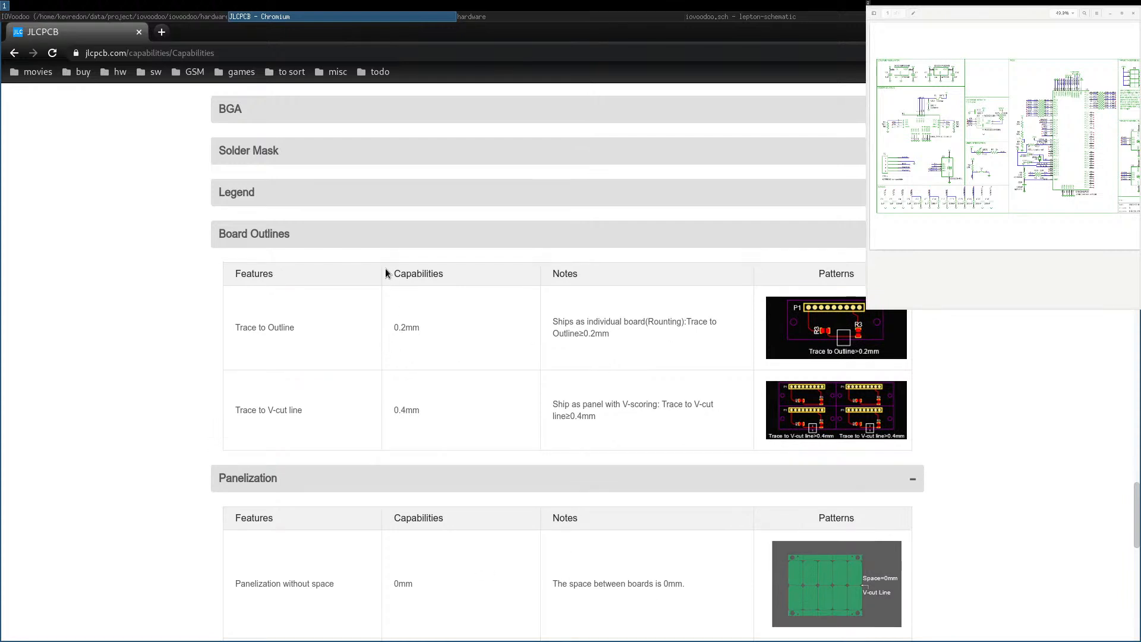
{"action": "scroll", "coordinate": [333, 199], "scroll_direction": "up", "scroll_amount": 1}
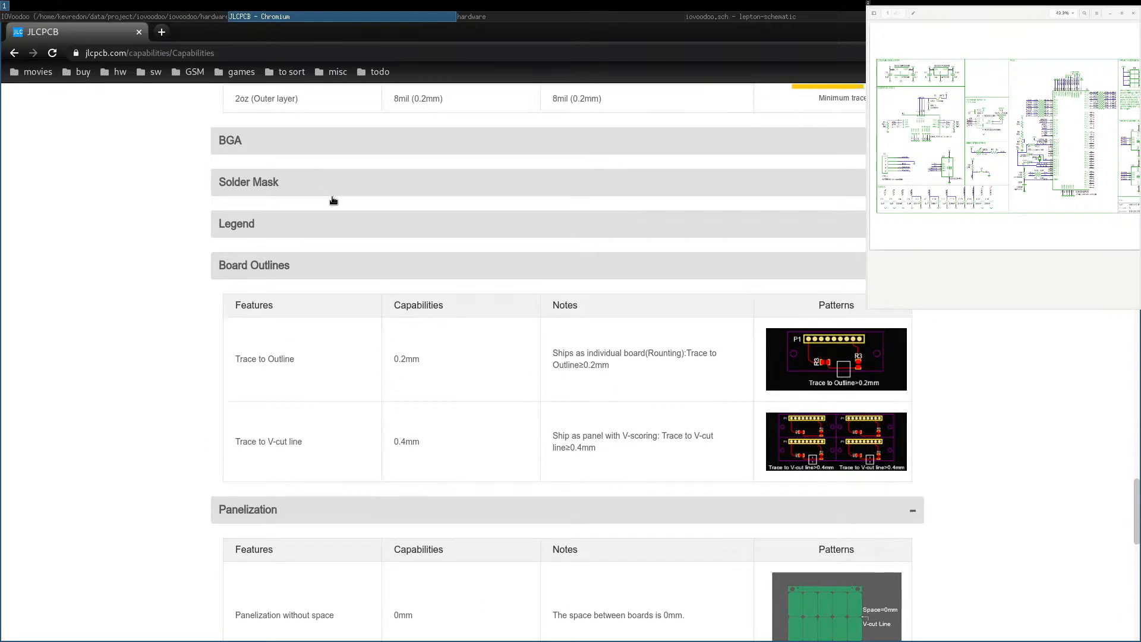
{"action": "scroll", "coordinate": [334, 200], "scroll_direction": "up", "scroll_amount": 1}
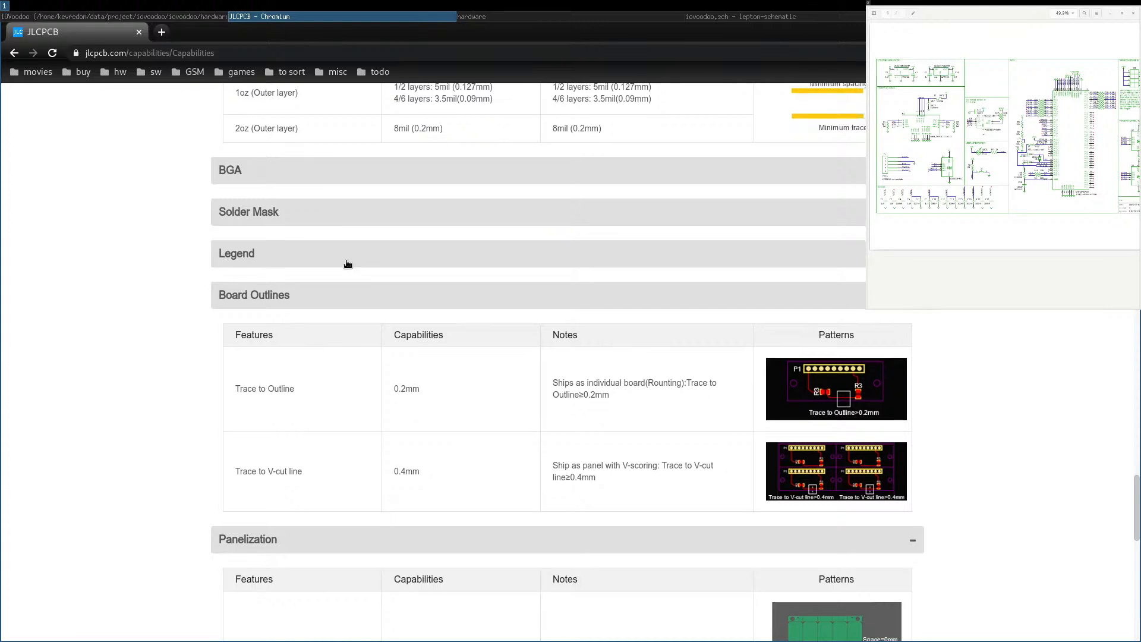
{"action": "scroll", "coordinate": [347, 263], "scroll_direction": "down", "scroll_amount": 2}
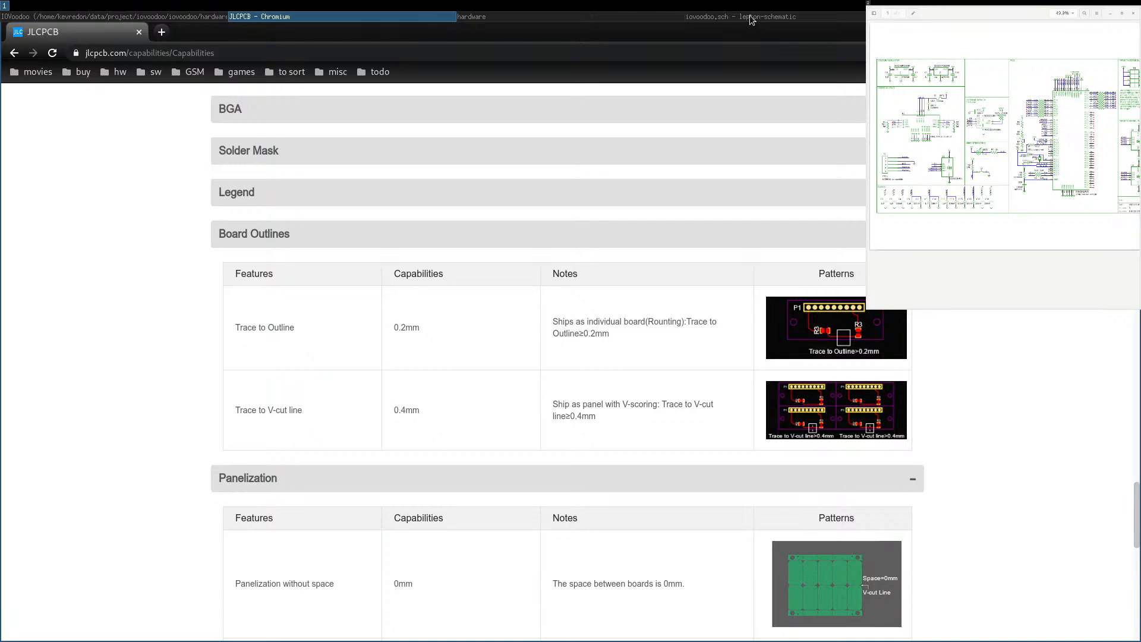
View the schematic in lepton-schematic and the layout in pcb-rnd, and expand the Solder Mask section on the JLCPCB page in Chromium.
{"action": "left_click", "coordinate": [721, 18]}
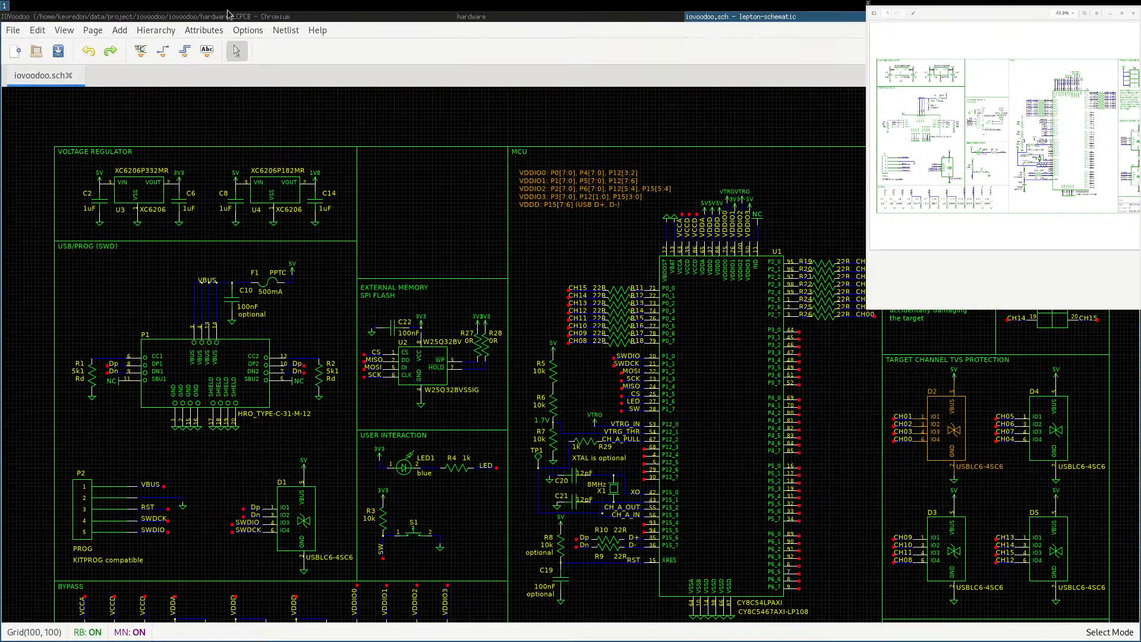
{"action": "left_click", "coordinate": [233, 13]}
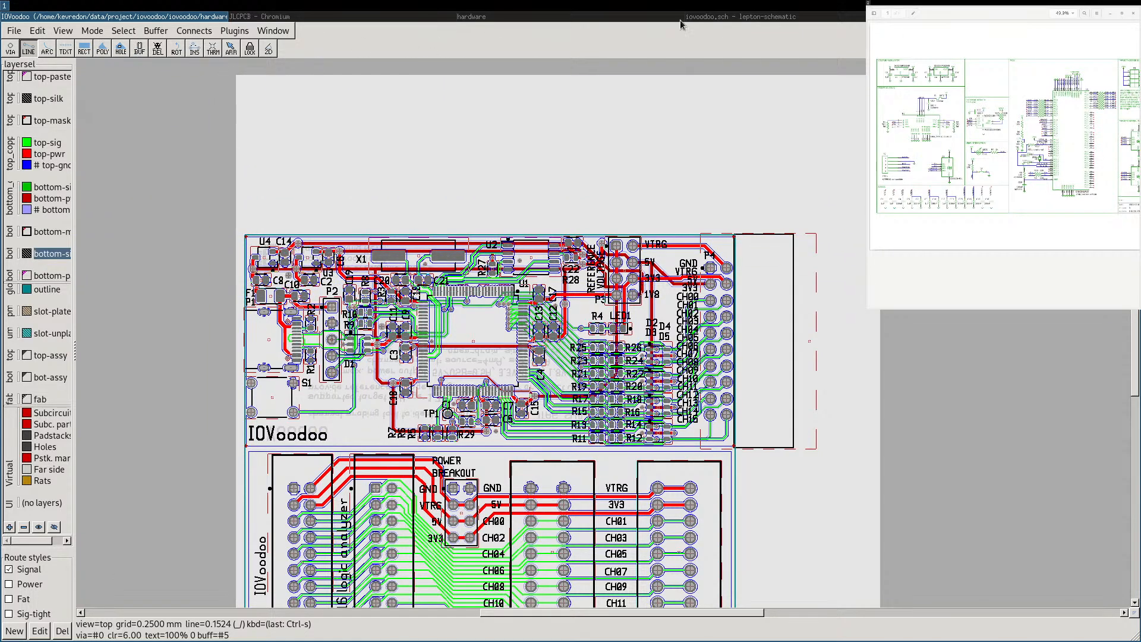
{"action": "left_click", "coordinate": [339, 16]}
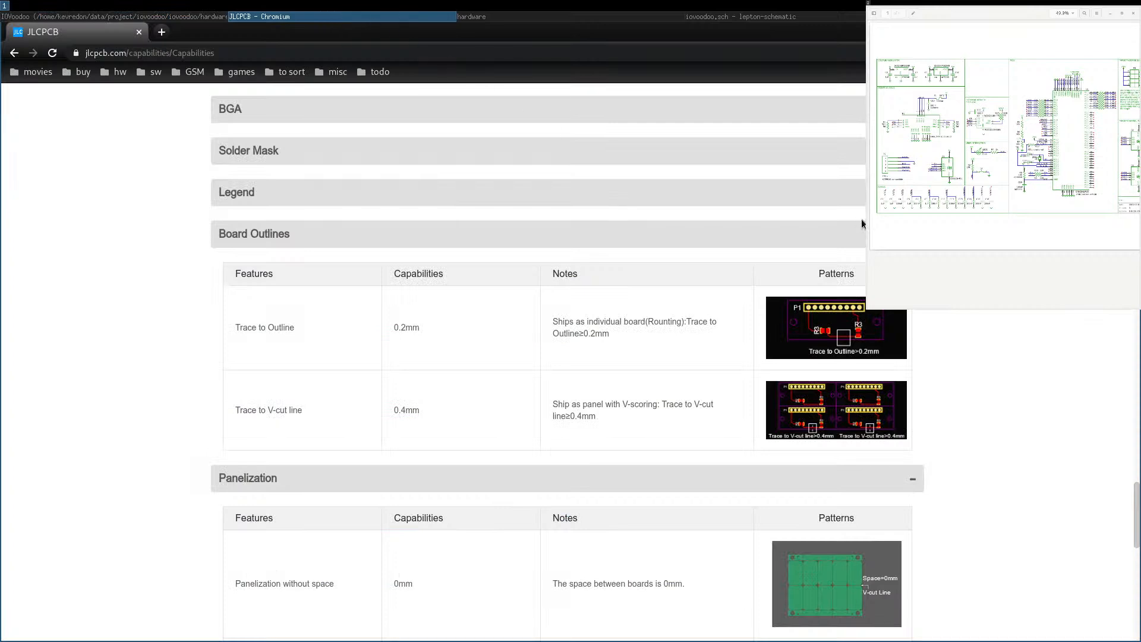
{"action": "left_click", "coordinate": [291, 153]}
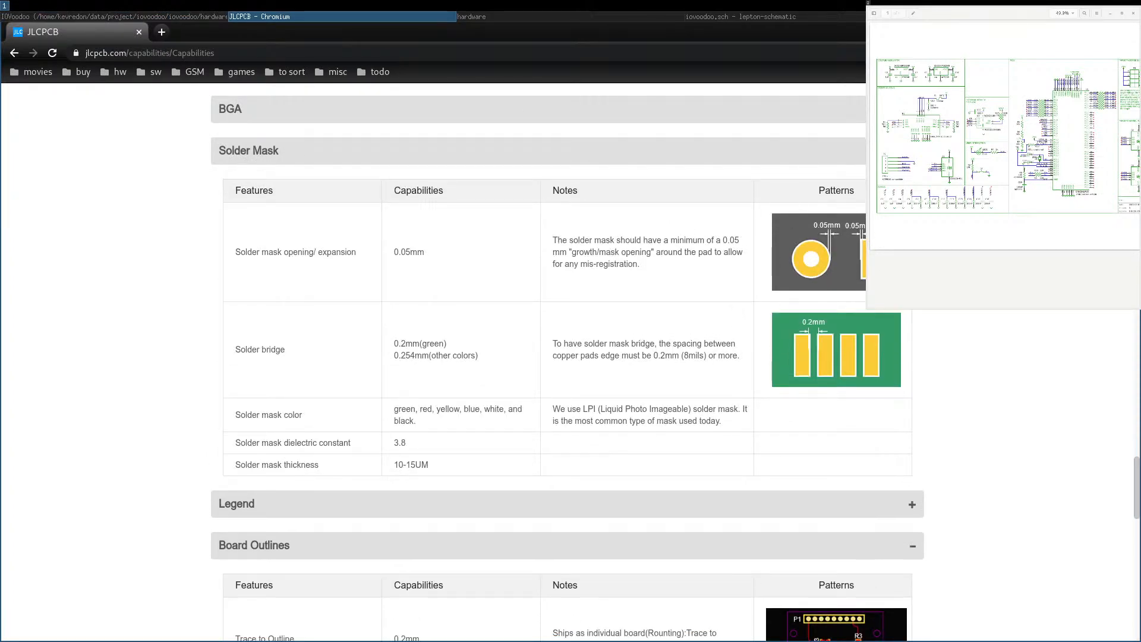
Switch to pcb-rnd, reopen the drc_query rules from the Sizes & DRC preferences, inspect hole_dia and show the min_copper_clearance definition.
{"action": "left_click", "coordinate": [140, 16]}
{"action": "left_click", "coordinate": [94, 31]}
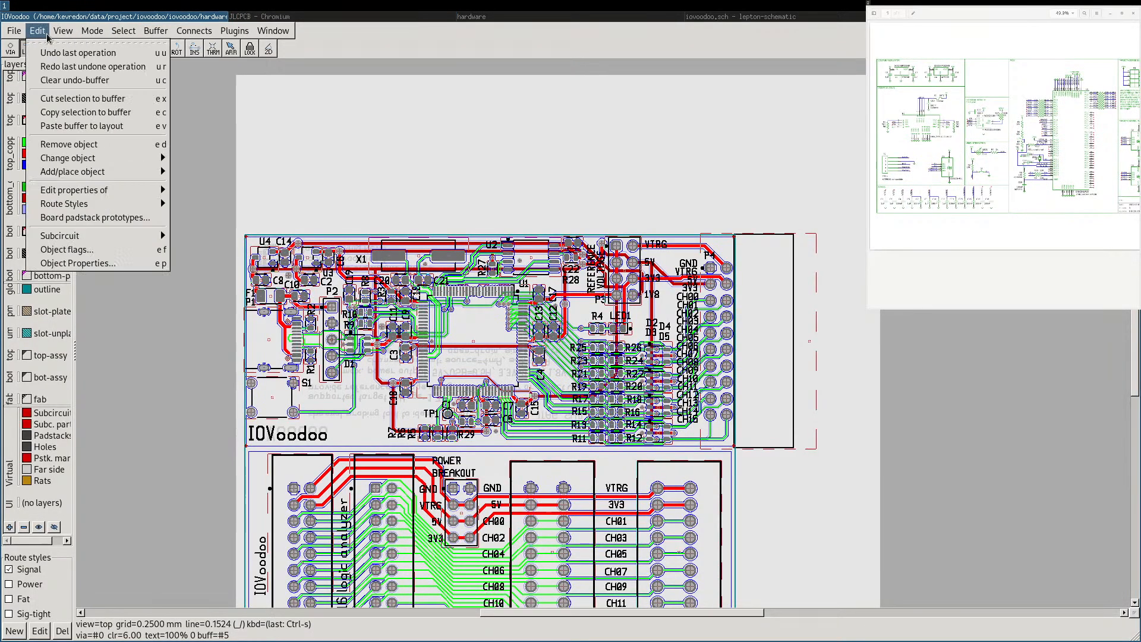
{"action": "mouse_move", "coordinate": [64, 34]}
{"action": "mouse_move", "coordinate": [194, 35]}
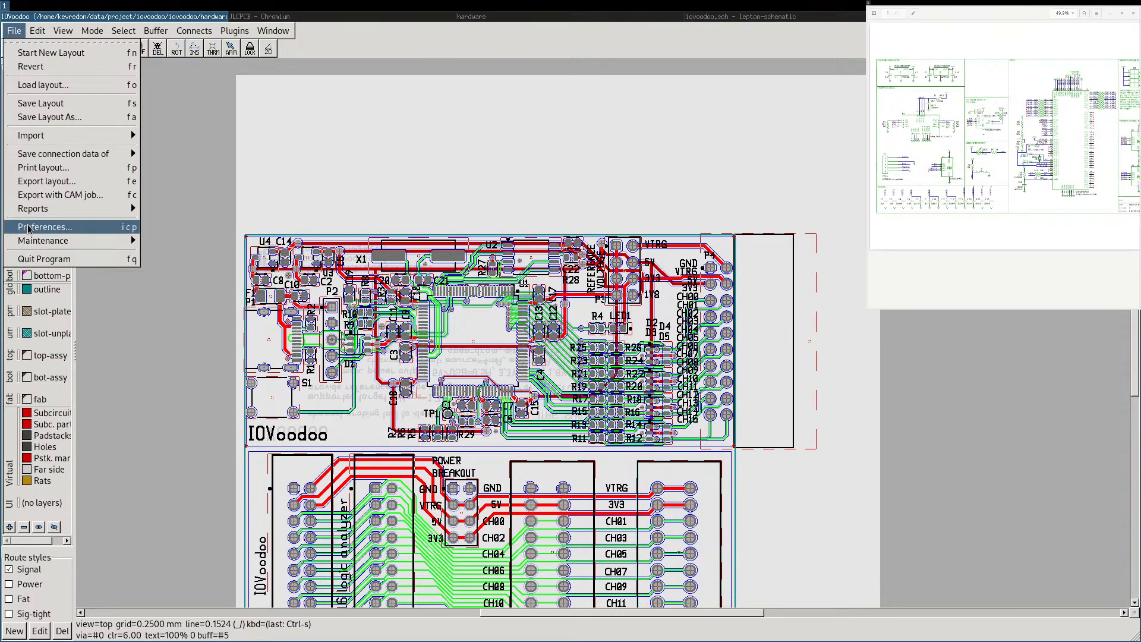
{"action": "left_click", "coordinate": [29, 227]}
{"action": "left_click", "coordinate": [500, 175]}
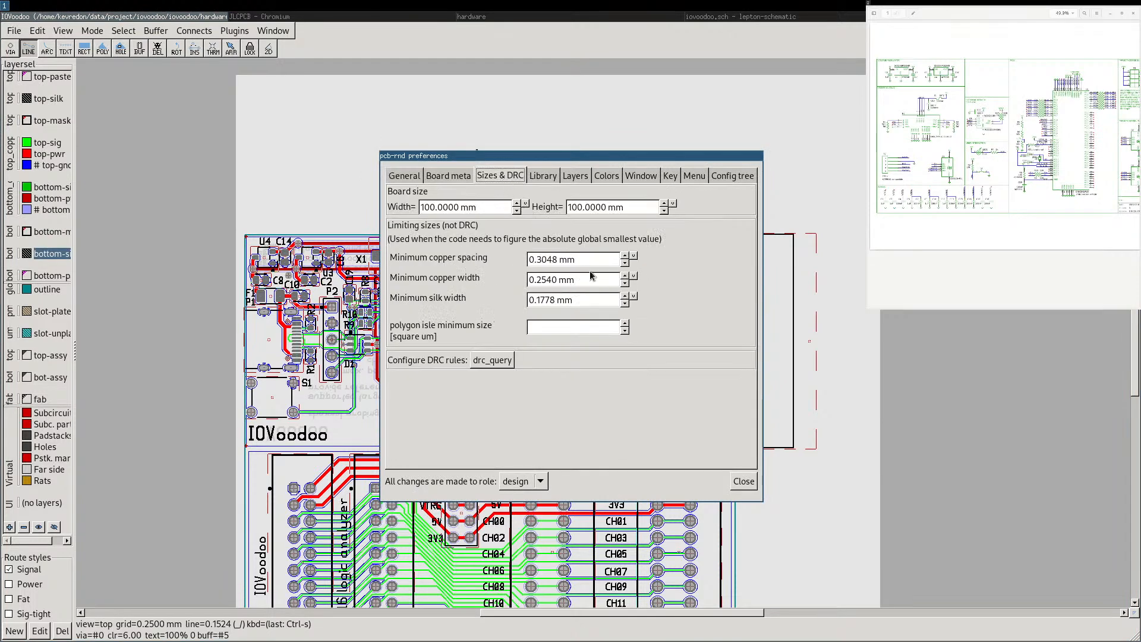
{"action": "left_click", "coordinate": [492, 360]}
{"action": "left_click", "coordinate": [462, 281]}
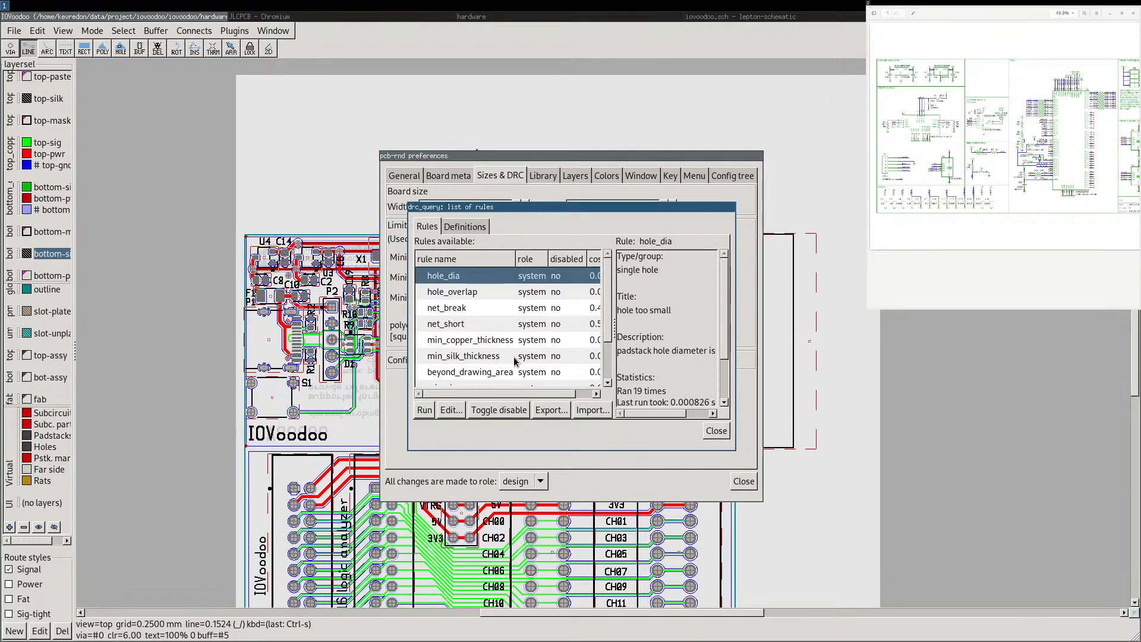
{"action": "left_click", "coordinate": [479, 228]}
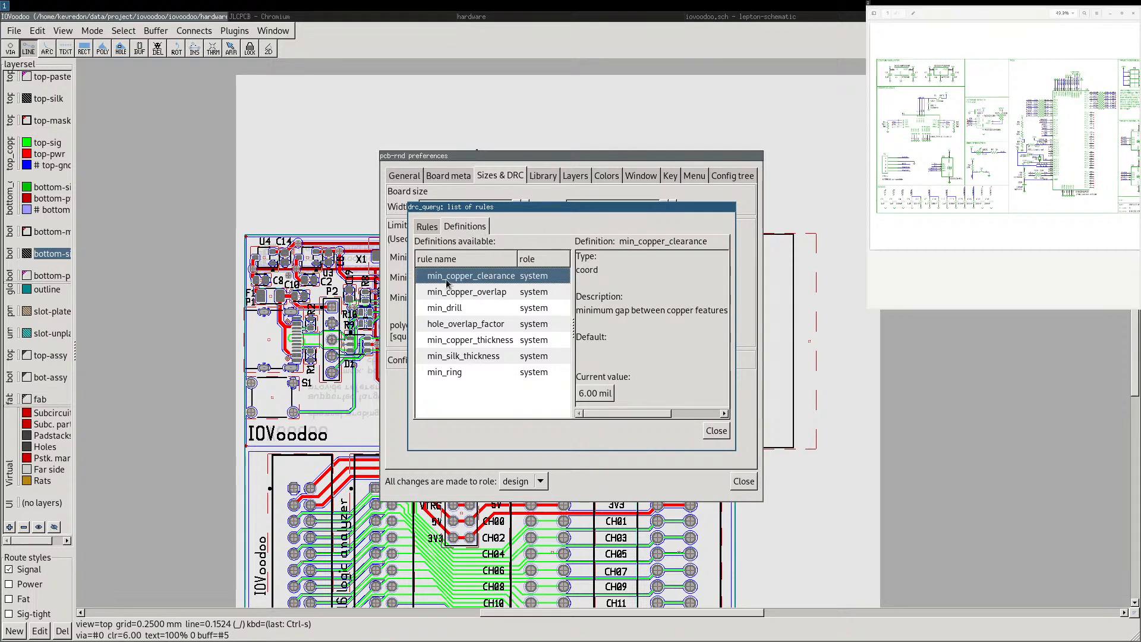
Inspect the min_drill and min_ring definitions in the drc_query rules.
{"action": "left_click", "coordinate": [456, 309]}
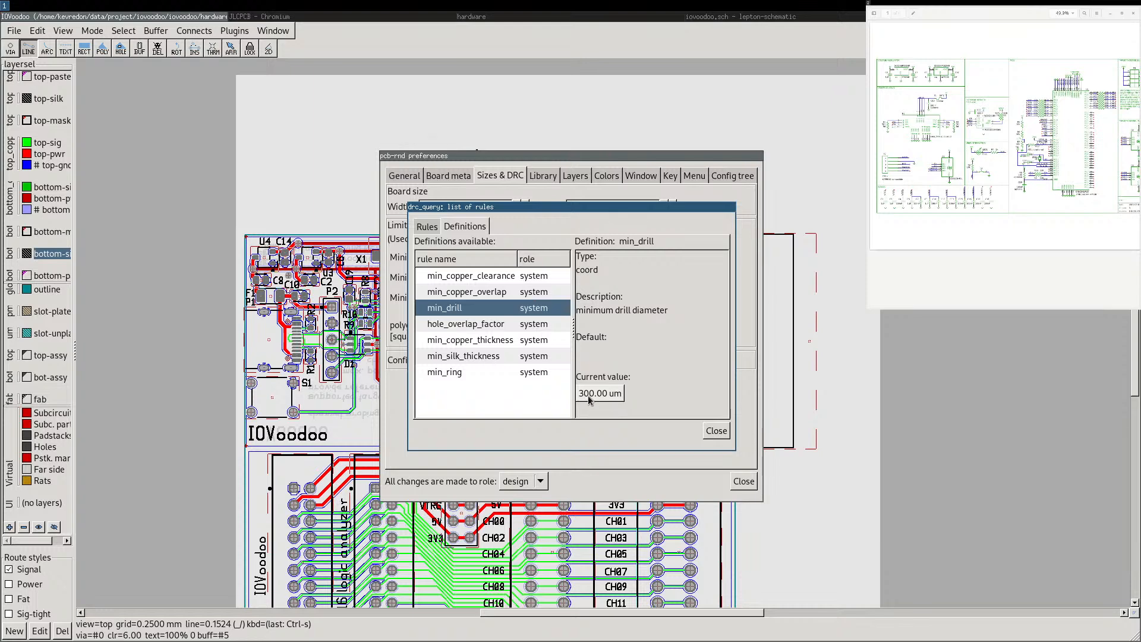
{"action": "left_click", "coordinate": [443, 374]}
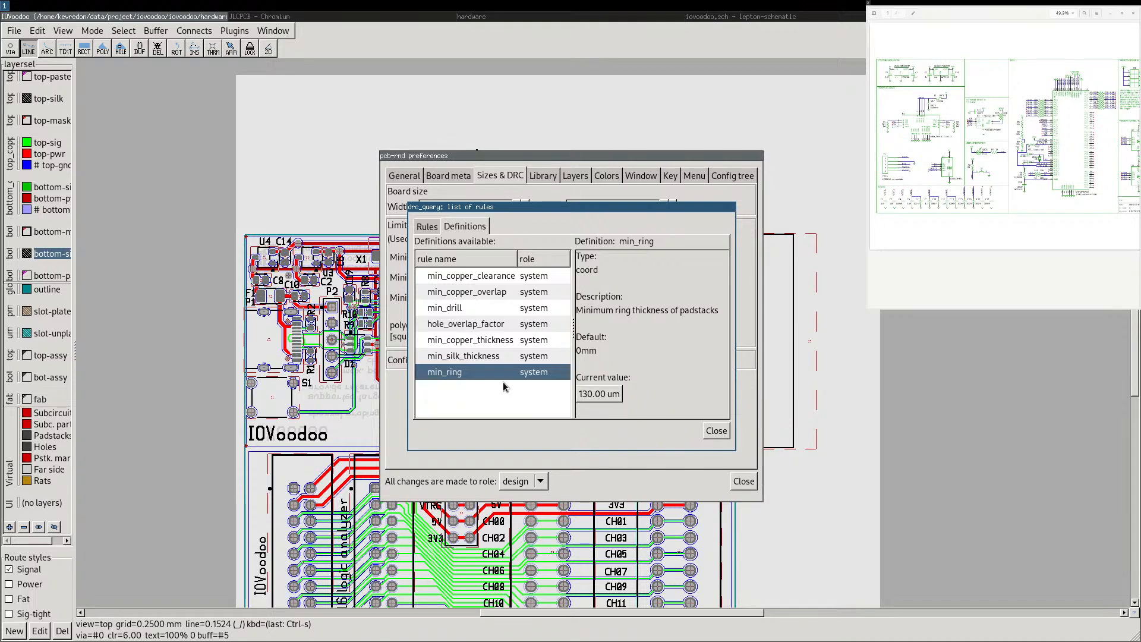
{"action": "left_click", "coordinate": [461, 310]}
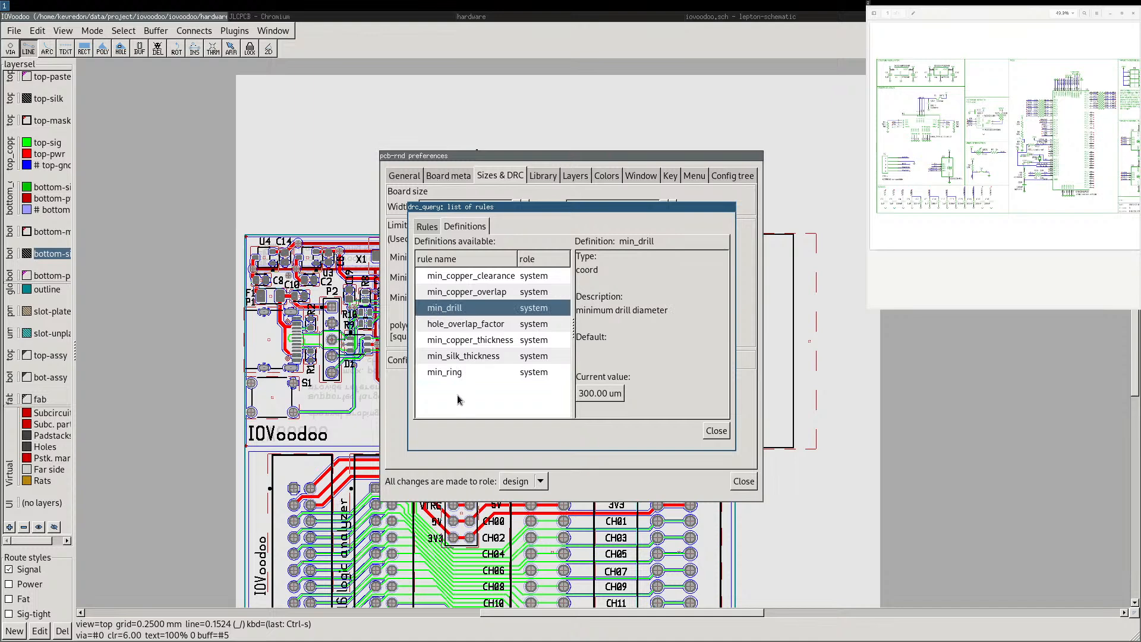
Set the min_ring DRC definition to 0.15 mm and apply it to the design.
{"action": "left_click", "coordinate": [451, 372]}
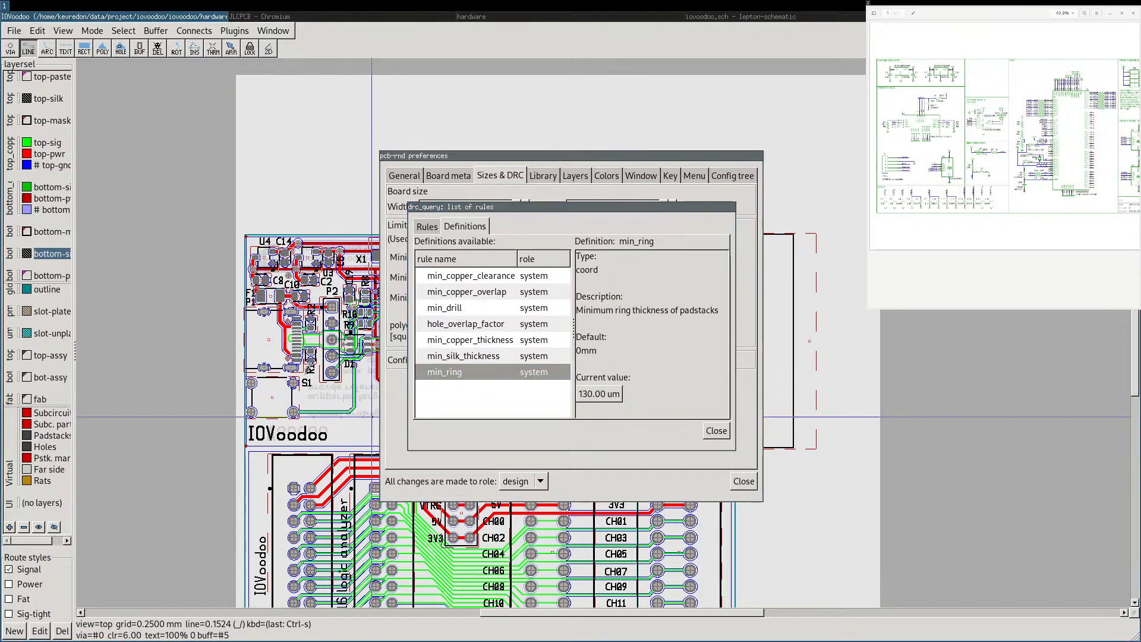
{"action": "left_click", "coordinate": [591, 392]}
{"action": "left_click", "coordinate": [533, 315]}
{"action": "key", "text": "BackSpace"}
{"action": "type", "text": "500"}
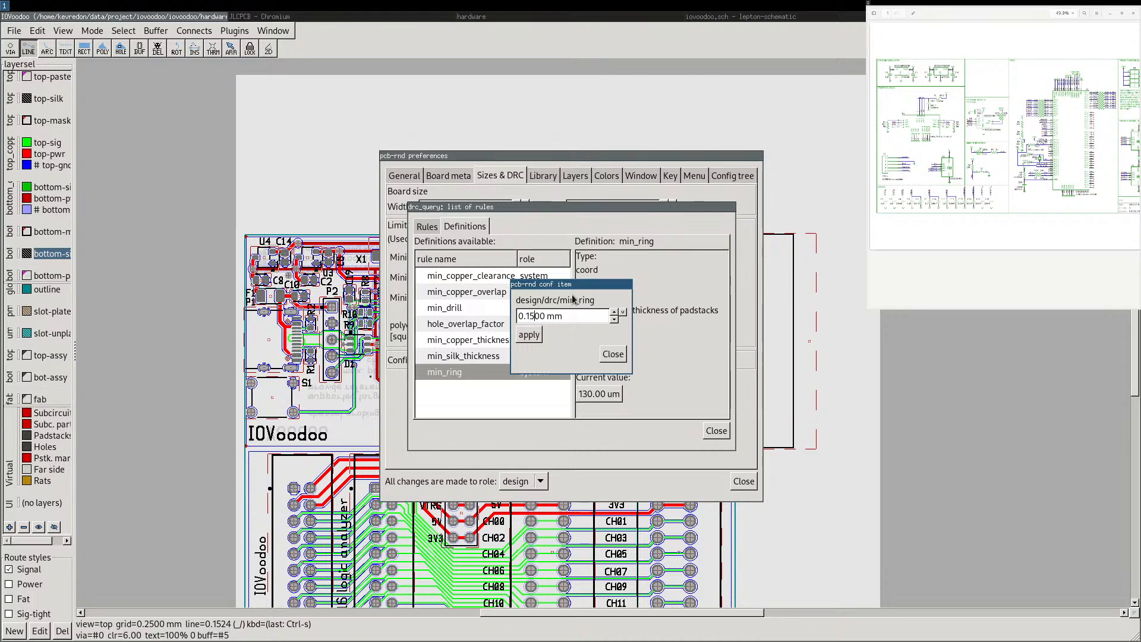
{"action": "left_click", "coordinate": [529, 334]}
{"action": "left_click", "coordinate": [613, 354]}
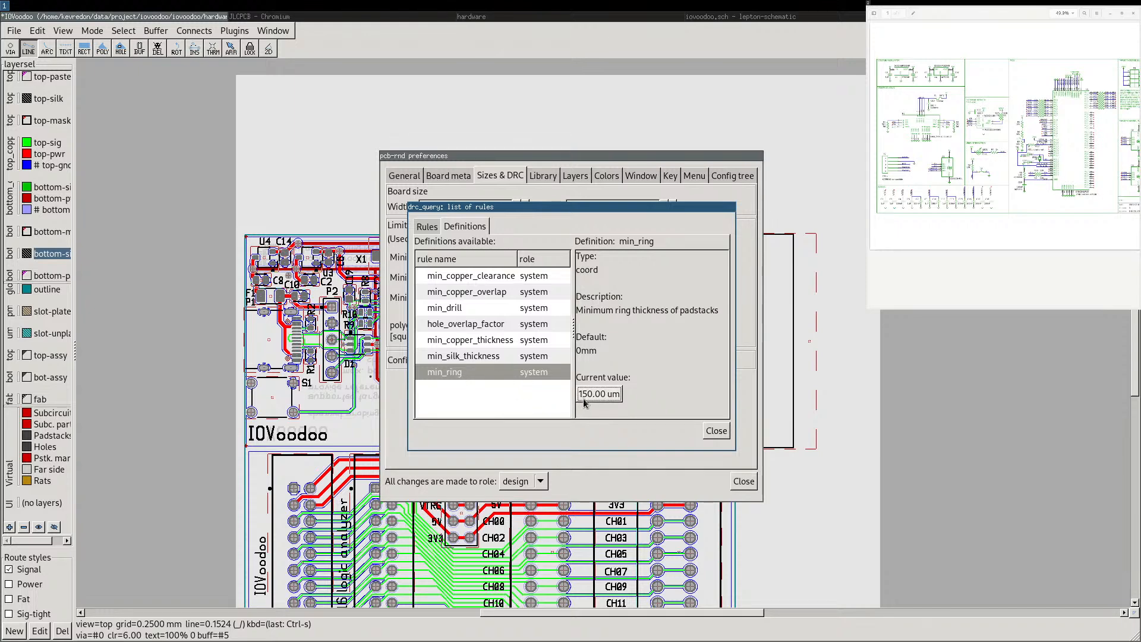
Check min_drill, reopen the drc_query rules and review the definitions from min_copper_clearance through min_silk_thickness.
{"action": "left_click", "coordinate": [452, 307]}
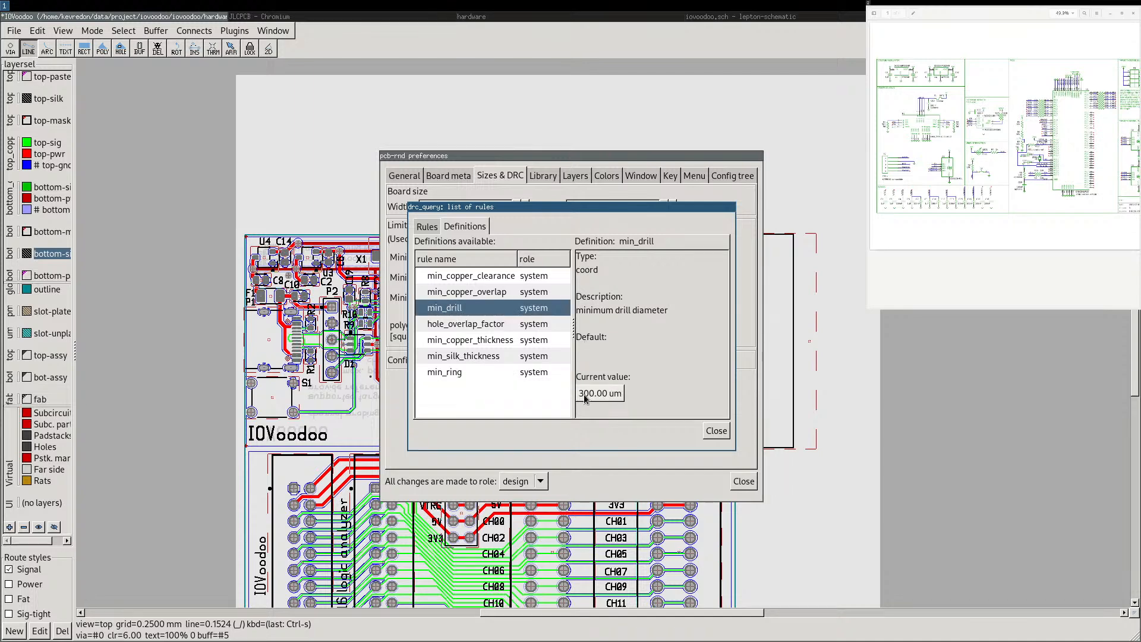
{"action": "left_click", "coordinate": [716, 430]}
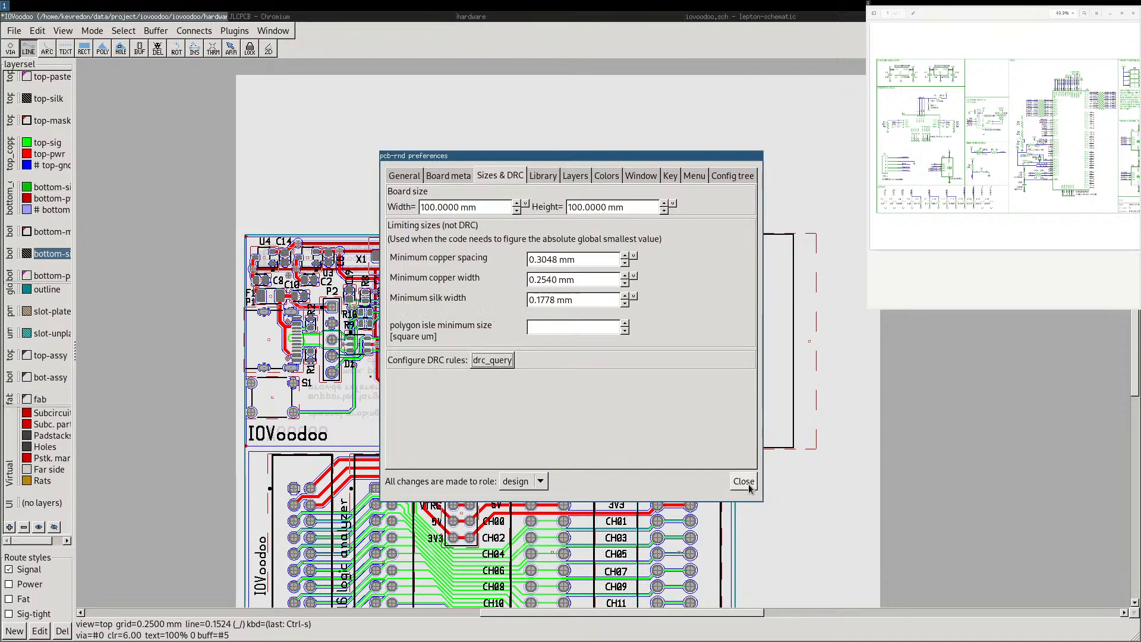
{"action": "left_click", "coordinate": [476, 366]}
{"action": "left_click", "coordinate": [463, 227]}
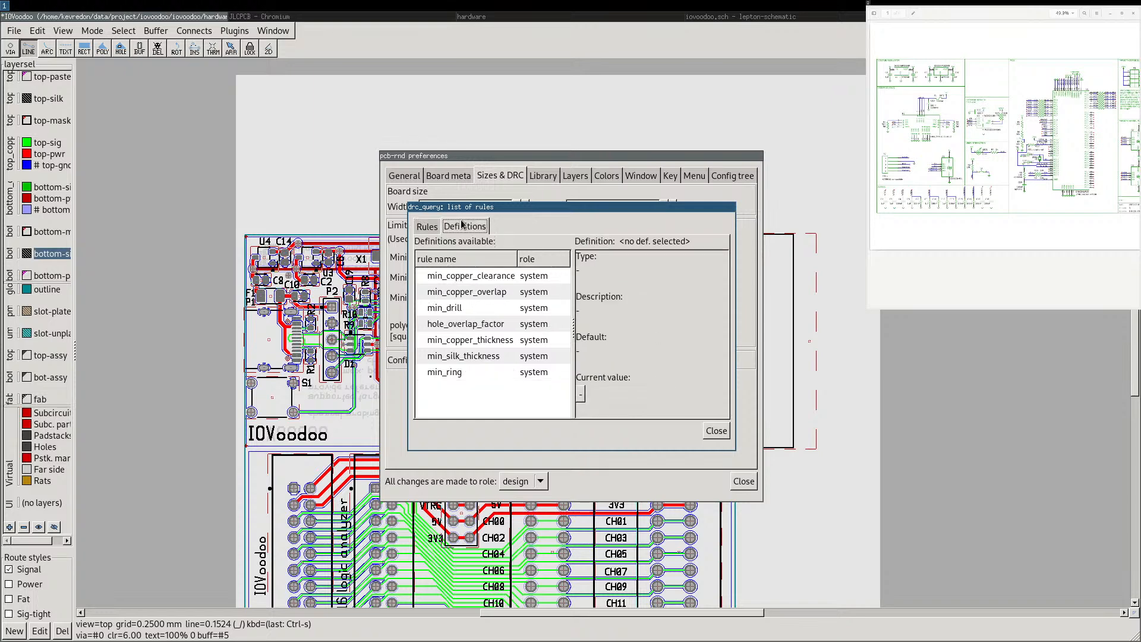
{"action": "left_click", "coordinate": [459, 274]}
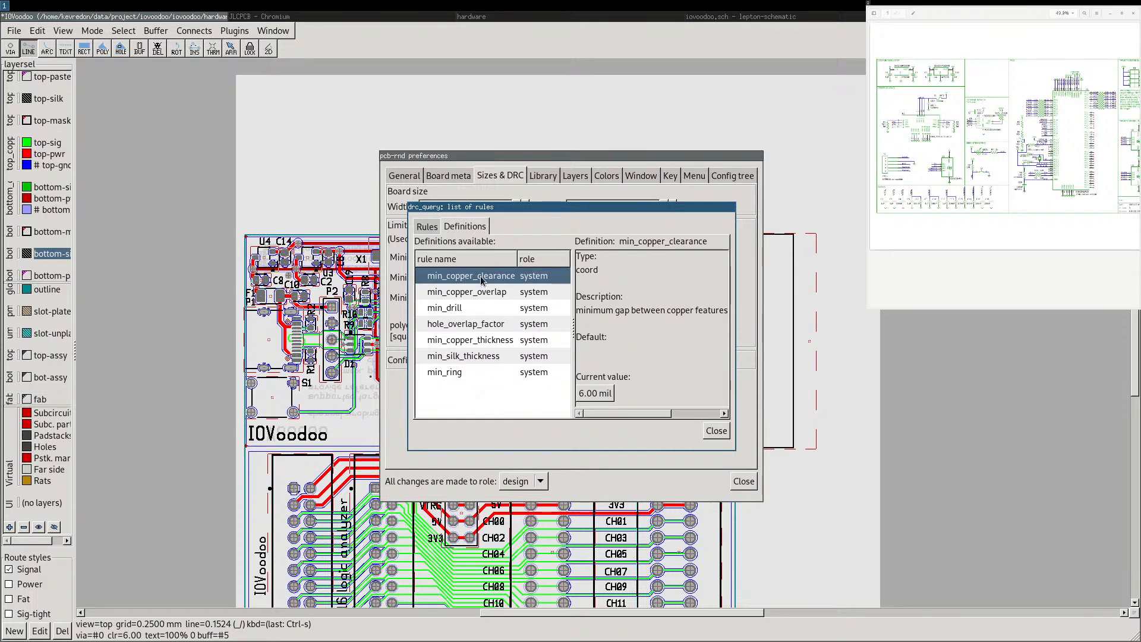
{"action": "left_click", "coordinate": [455, 292]}
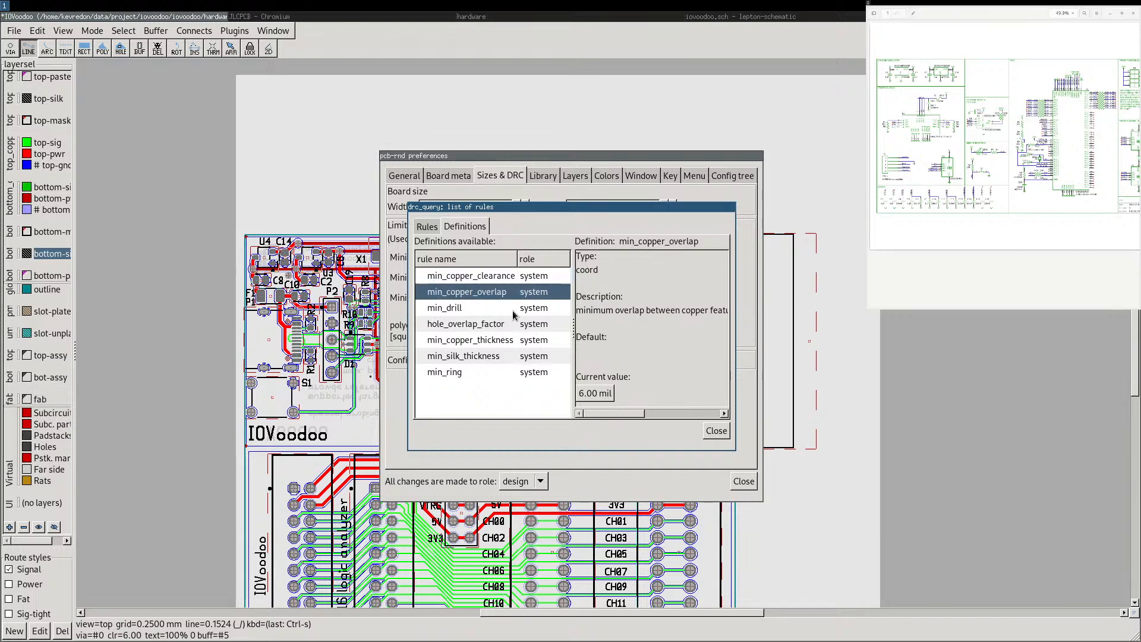
{"action": "left_click", "coordinate": [464, 309]}
{"action": "left_click", "coordinate": [470, 325]}
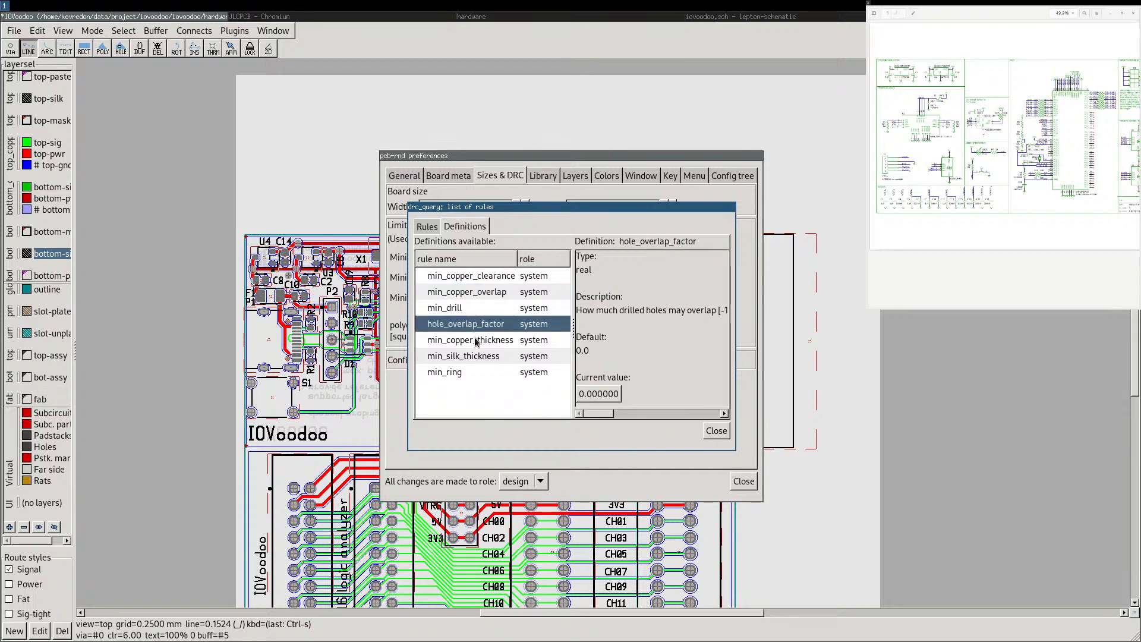
{"action": "left_click", "coordinate": [476, 341]}
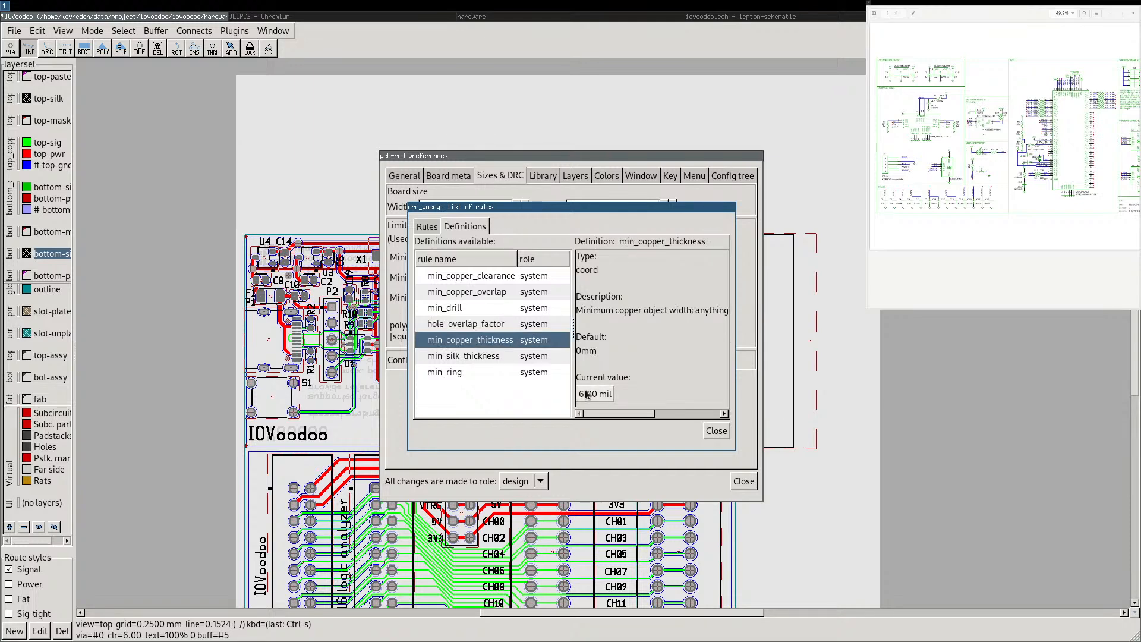
{"action": "left_click", "coordinate": [485, 357]}
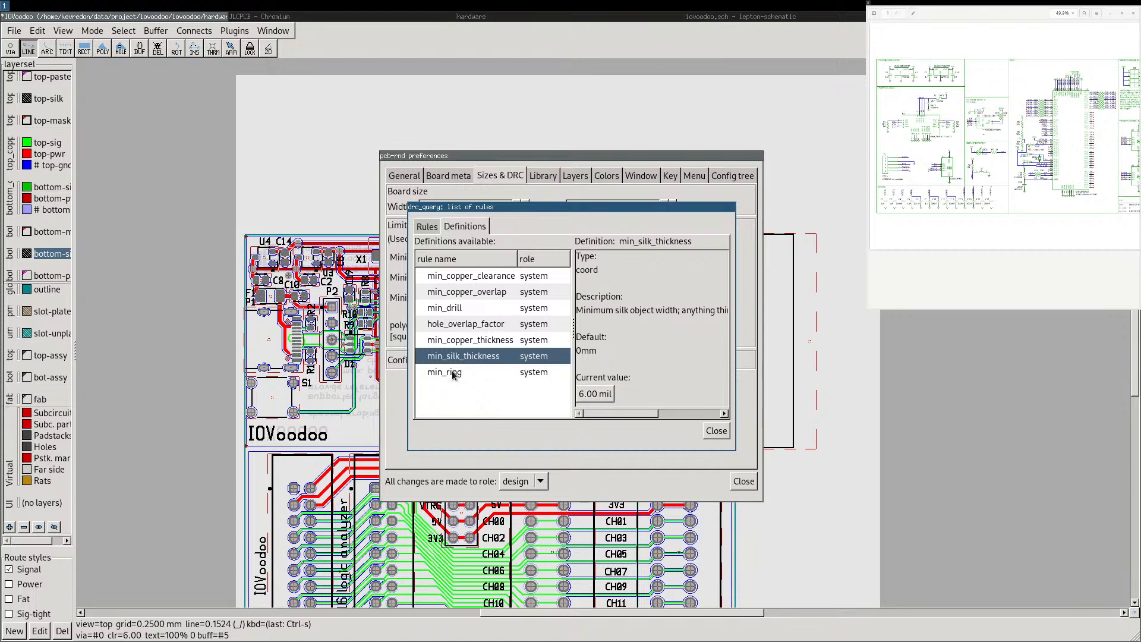
Switch to the JLCPCB capabilities page in Chromium and move the pcb-rnd preferences and drc_query windows off the tables.
{"action": "left_click", "coordinate": [259, 17]}
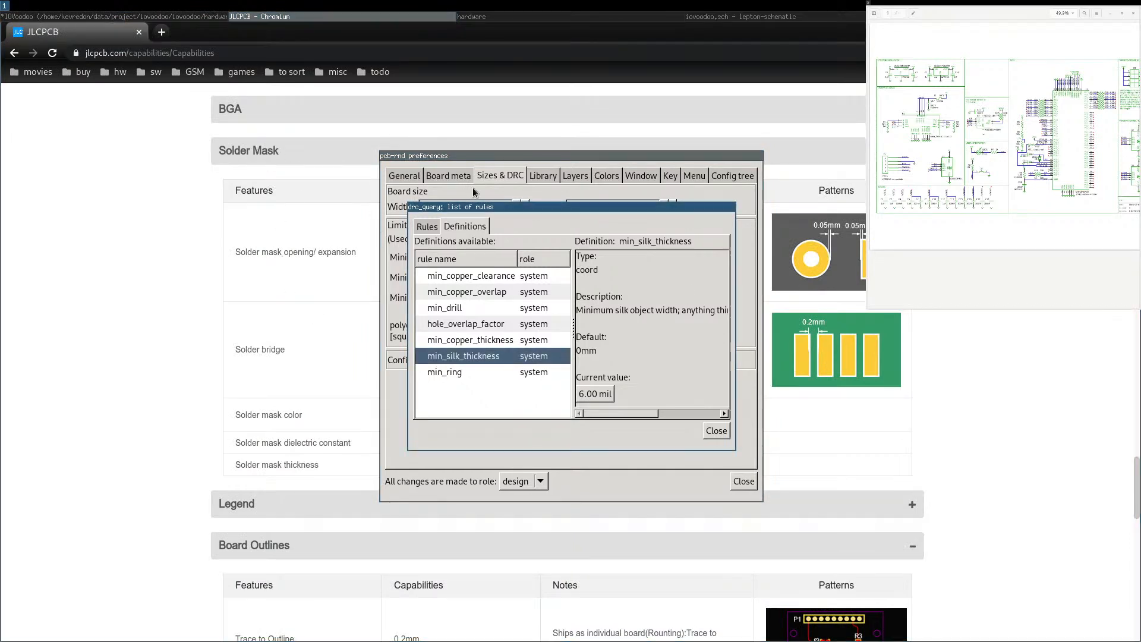
{"action": "left_click_drag", "start_coordinate": [516, 204], "coordinate": [972, 327]}
{"action": "left_click_drag", "start_coordinate": [648, 168], "coordinate": [907, 121]}
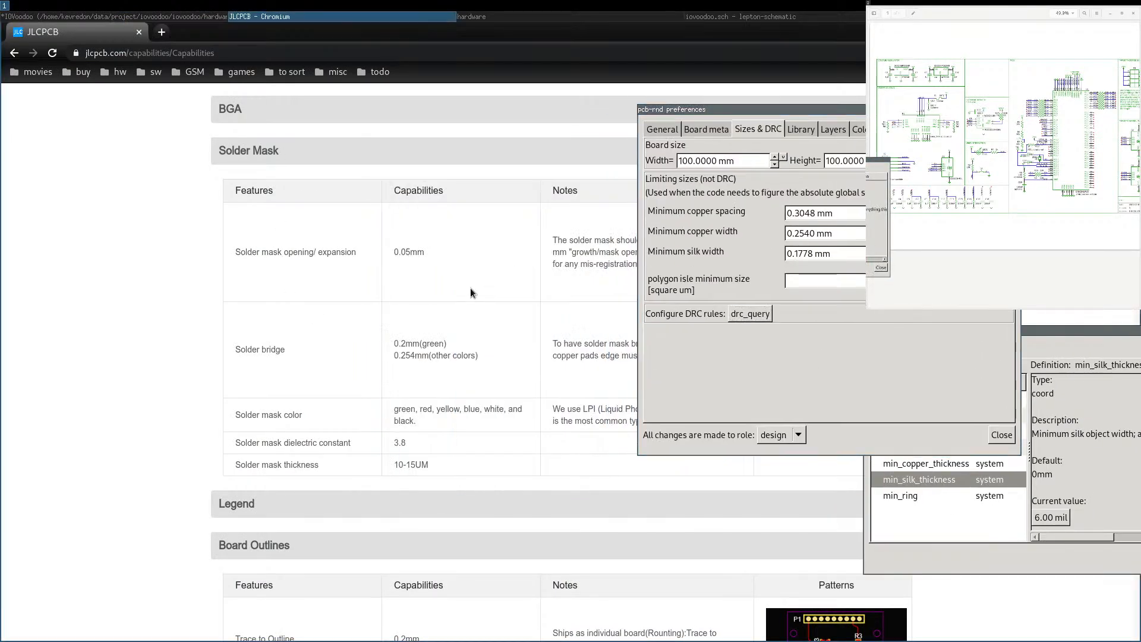
{"action": "left_click_drag", "start_coordinate": [764, 111], "coordinate": [143, 605]}
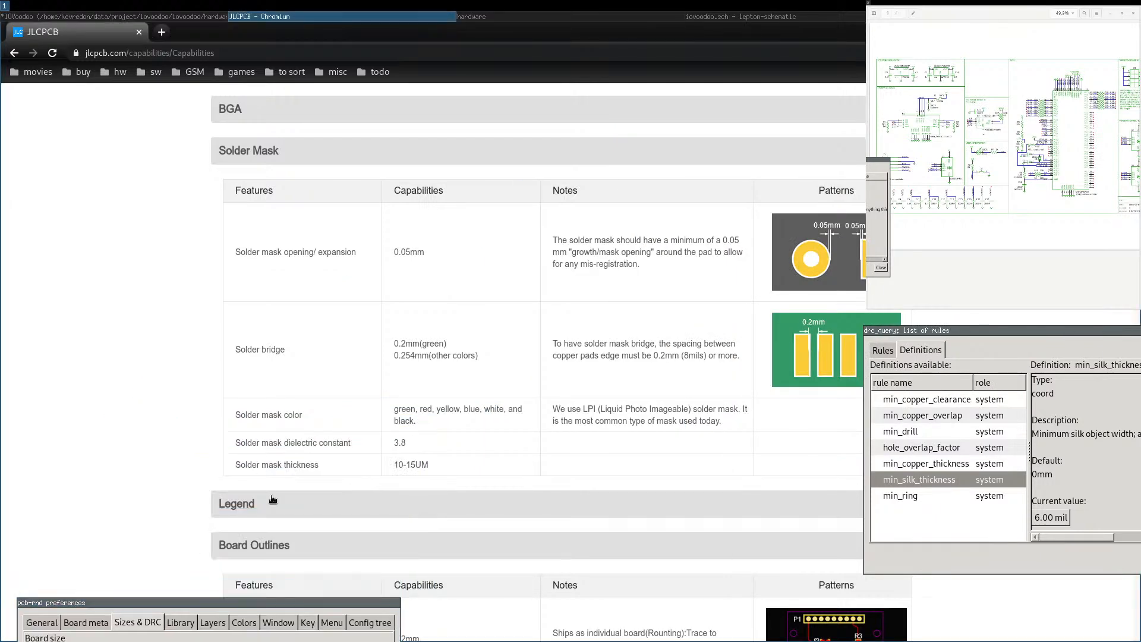
Expand the Legend section and examine the minimum line width and Pad To Silkscreen limits.
{"action": "left_click", "coordinate": [416, 503]}
{"action": "scroll", "coordinate": [454, 302], "scroll_direction": "down", "scroll_amount": 6}
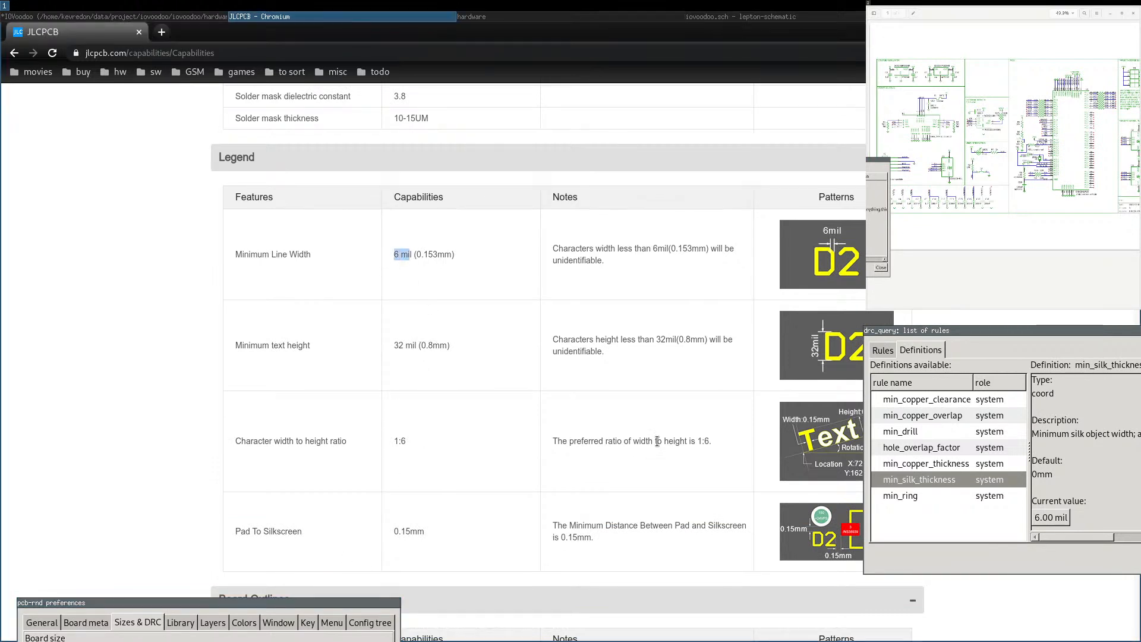
{"action": "scroll", "coordinate": [640, 426], "scroll_direction": "down", "scroll_amount": 1}
{"action": "left_click_drag", "start_coordinate": [239, 499], "coordinate": [293, 497]}
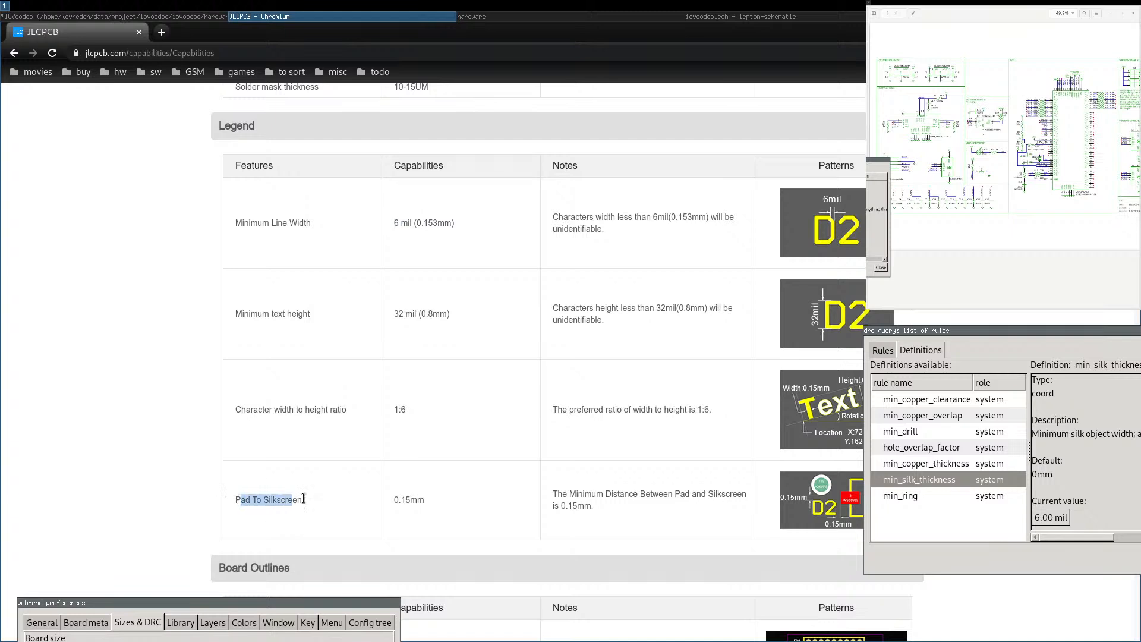
{"action": "left_click_drag", "start_coordinate": [390, 504], "coordinate": [418, 501]}
Rearrange the pcb-rnd preferences and drc_query windows over the Legend table to compare the DRC settings with JLCPCB's limits.
{"action": "left_click_drag", "start_coordinate": [980, 338], "coordinate": [813, 571]}
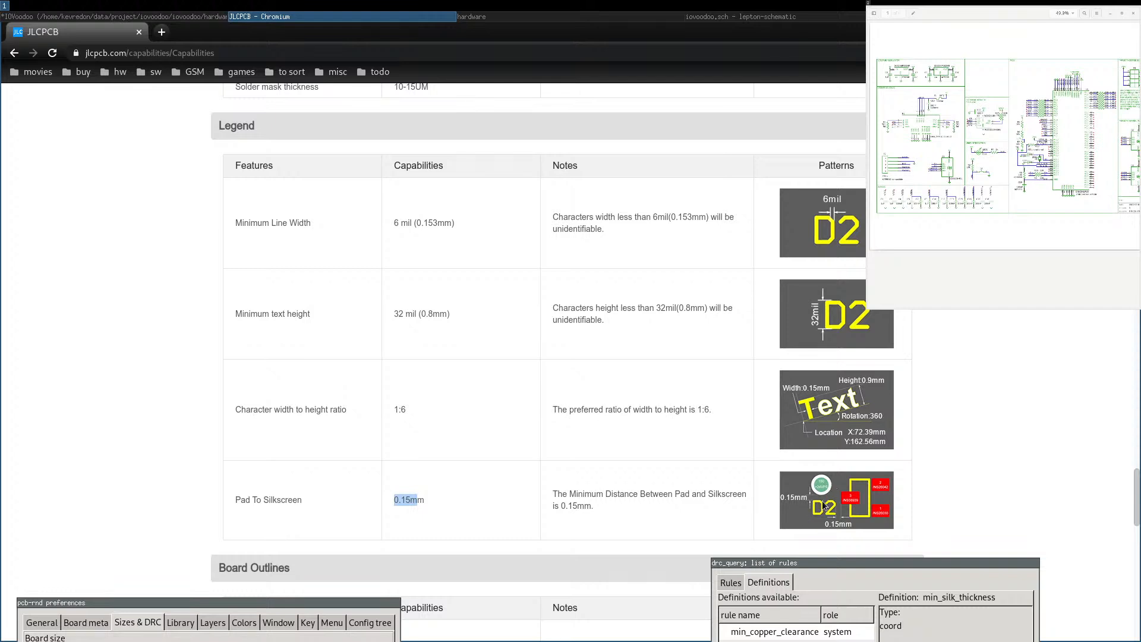
{"action": "left_click_drag", "start_coordinate": [793, 559], "coordinate": [793, 363]}
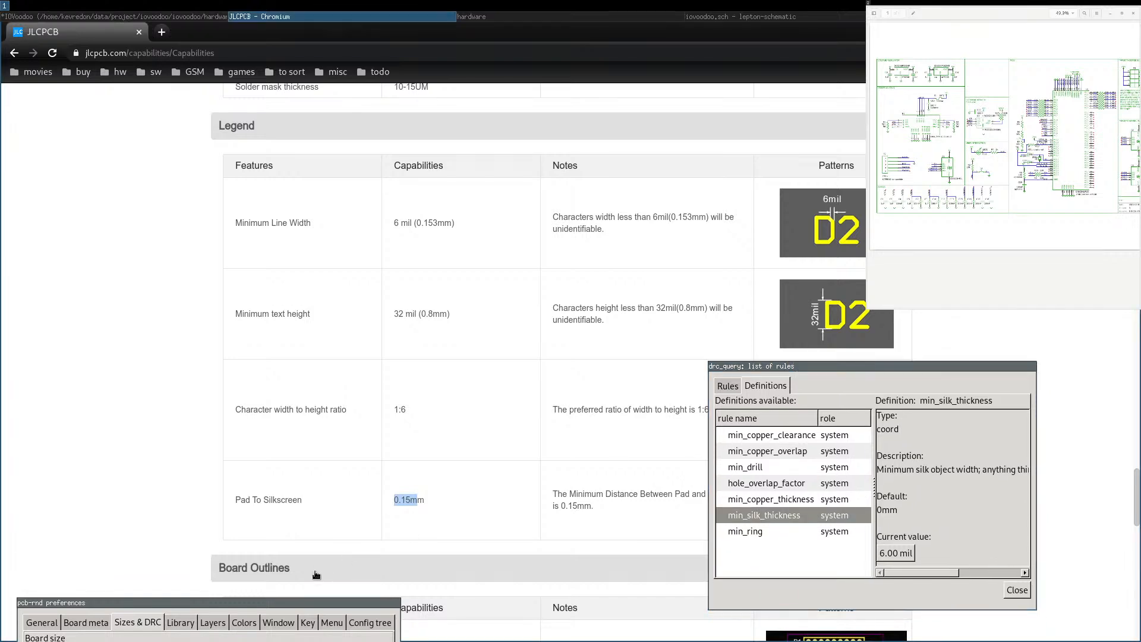
{"action": "left_click_drag", "start_coordinate": [312, 603], "coordinate": [417, 250]}
{"action": "left_click_drag", "start_coordinate": [869, 368], "coordinate": [734, 572]}
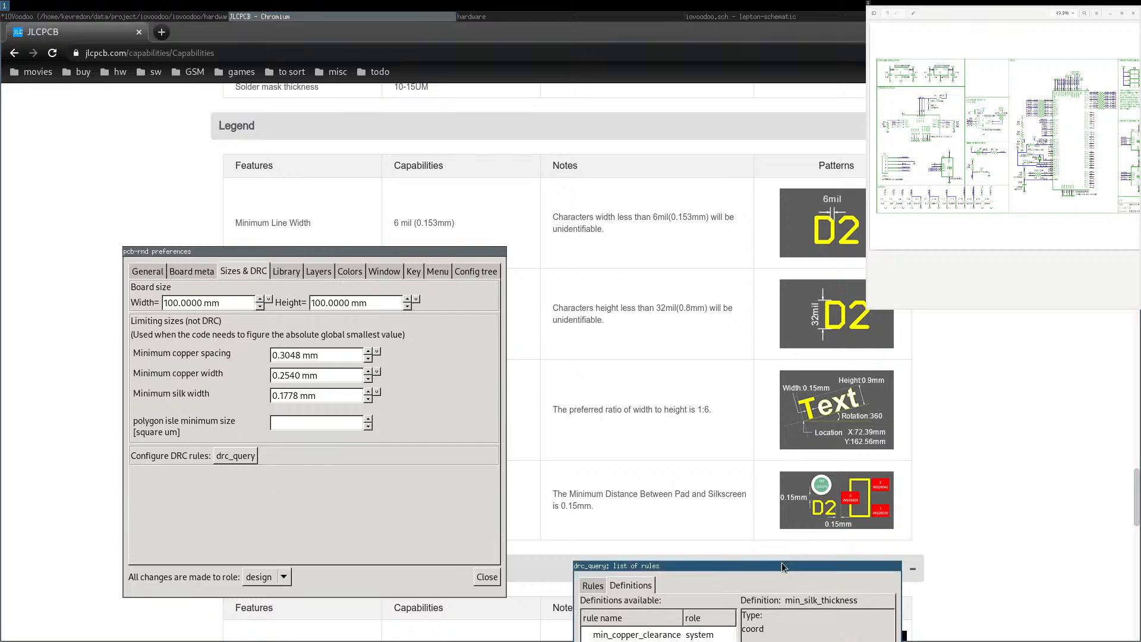
{"action": "left_click_drag", "start_coordinate": [782, 563], "coordinate": [783, 272]}
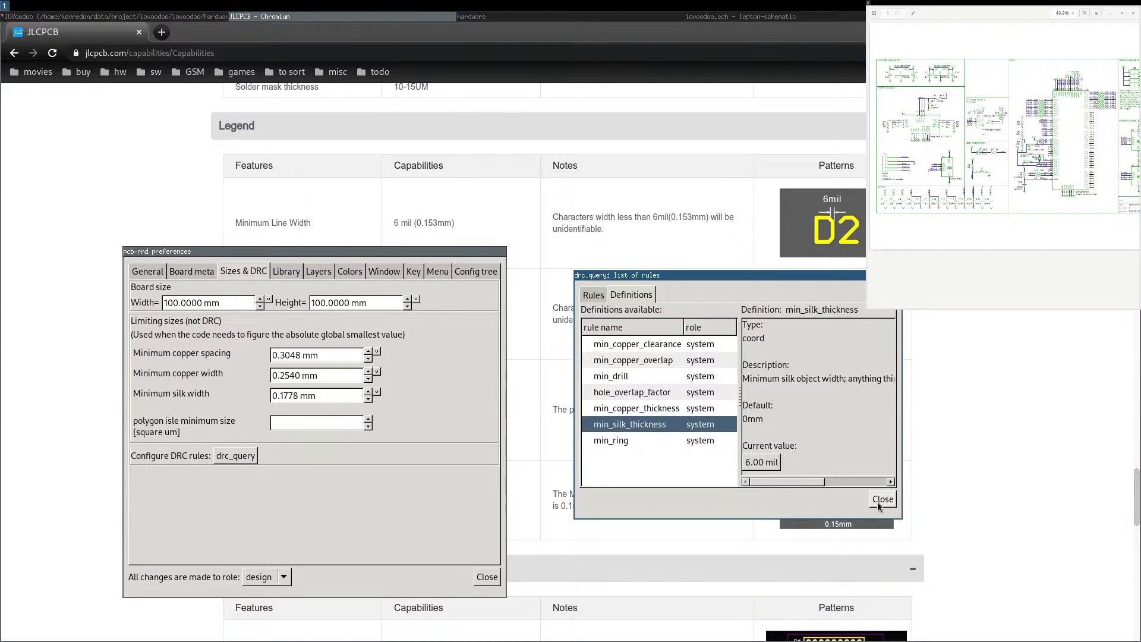
{"action": "left_click_drag", "start_coordinate": [435, 254], "coordinate": [247, 298]}
{"action": "left_click_drag", "start_coordinate": [714, 274], "coordinate": [807, 429]}
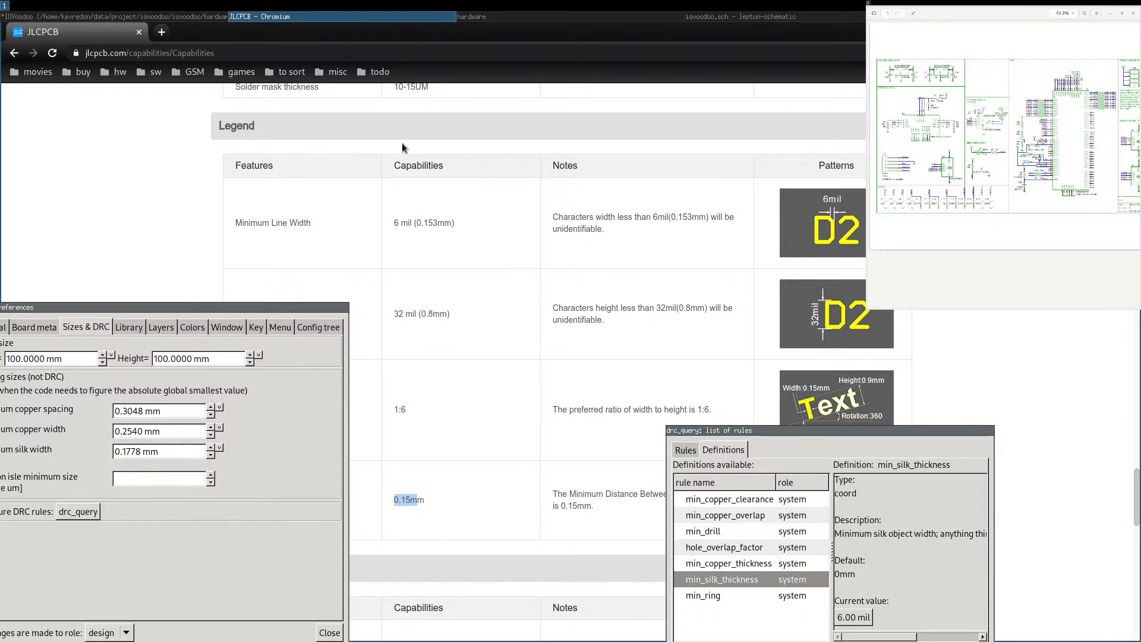
{"action": "double_click", "coordinate": [91, 53]}
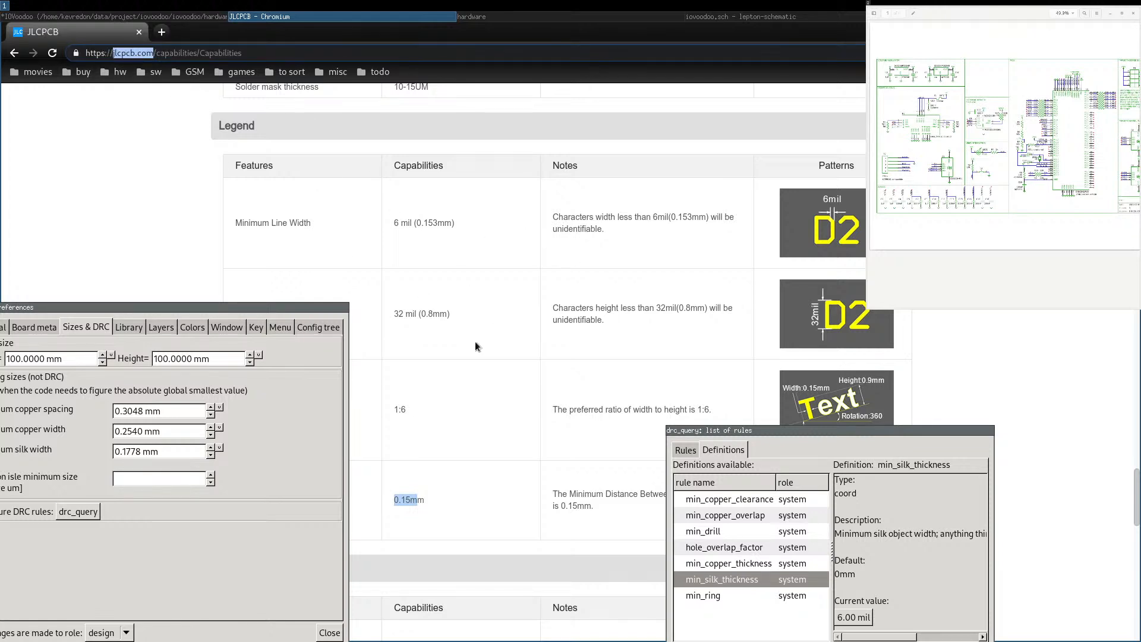
{"action": "left_click_drag", "start_coordinate": [213, 309], "coordinate": [382, 214]}
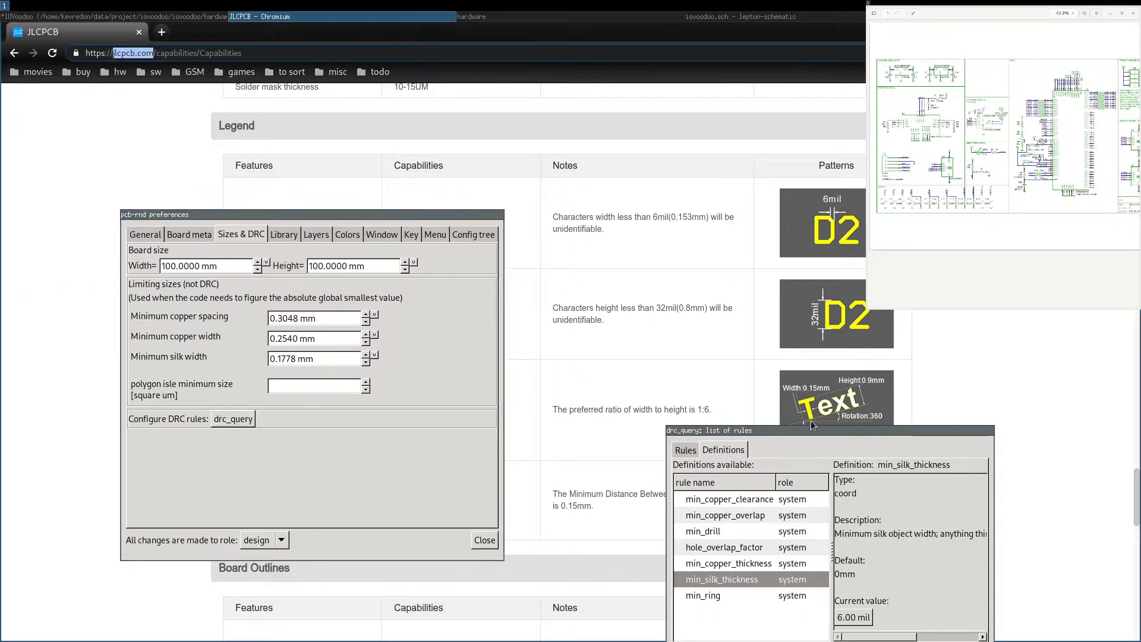
{"action": "left_click_drag", "start_coordinate": [814, 429], "coordinate": [825, 311]}
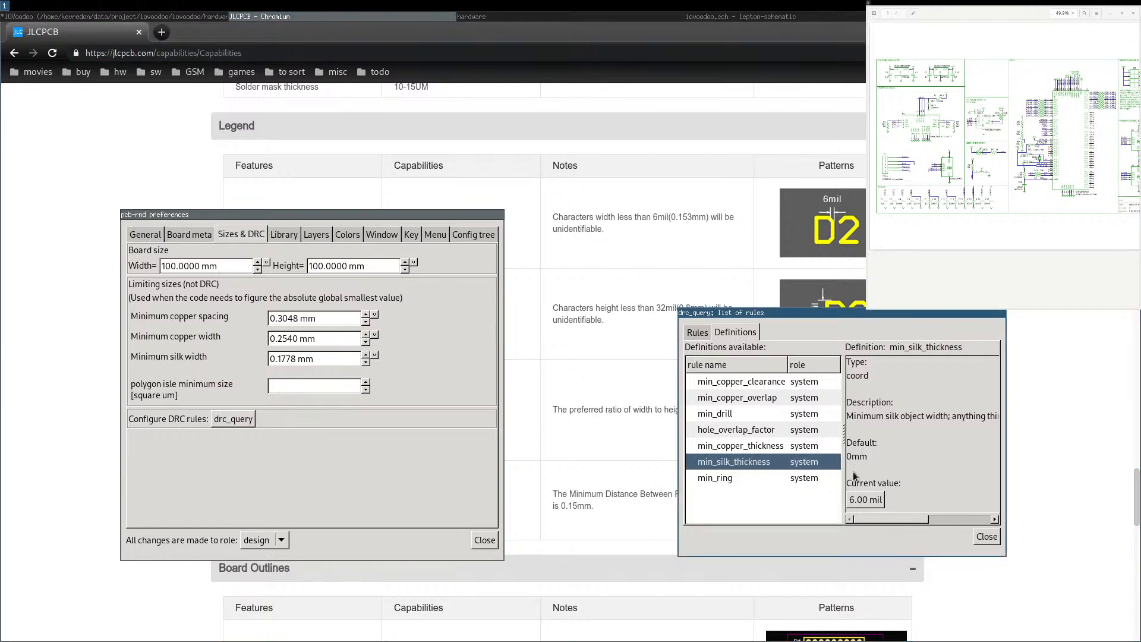
Close the drc_query rules list, shift the preferences window aside and review the Board Outlines and Panelization sections.
{"action": "left_click", "coordinate": [986, 537]}
{"action": "left_click_drag", "start_coordinate": [488, 215], "coordinate": [1043, 246]}
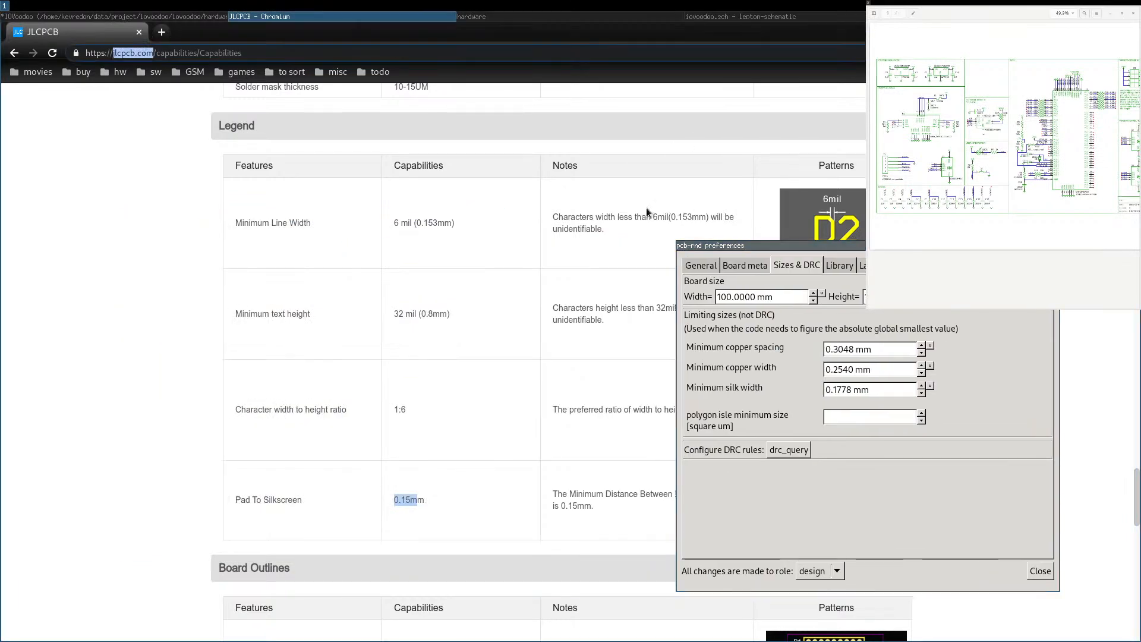
{"action": "scroll", "coordinate": [331, 433], "scroll_direction": "down", "scroll_amount": 6}
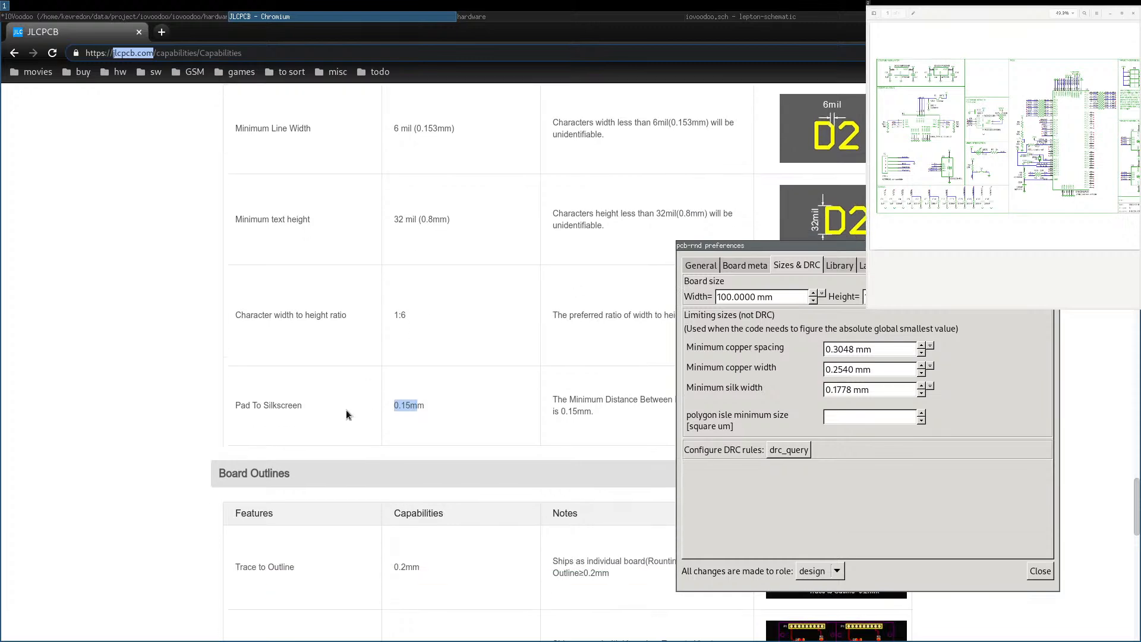
{"action": "scroll", "coordinate": [331, 434], "scroll_direction": "down", "scroll_amount": 4}
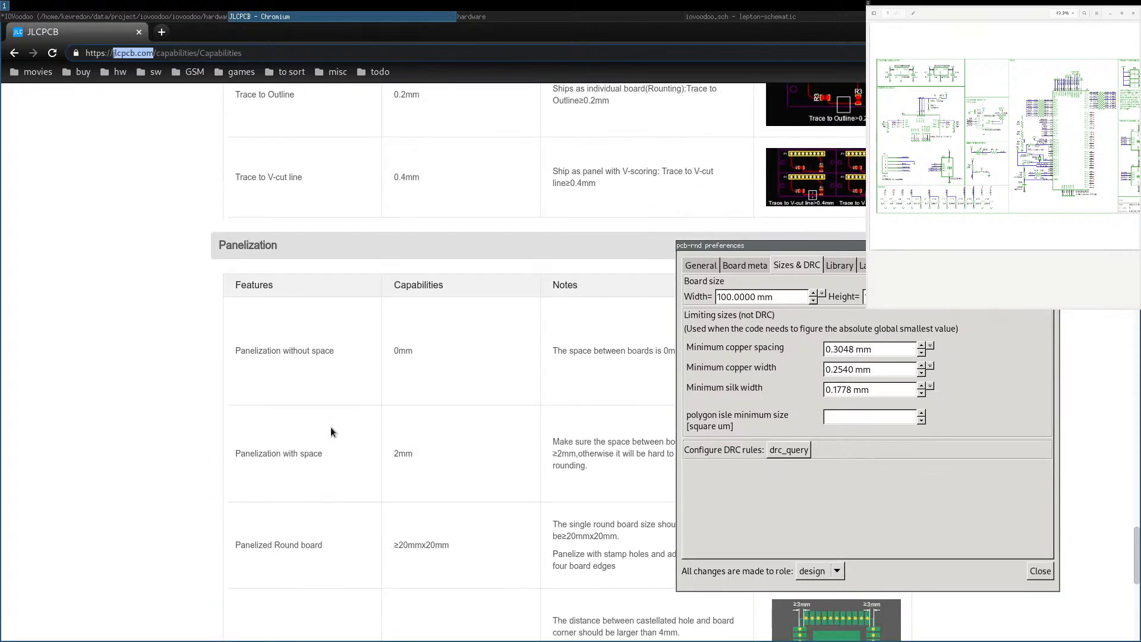
{"action": "scroll", "coordinate": [387, 261], "scroll_direction": "down", "scroll_amount": 3}
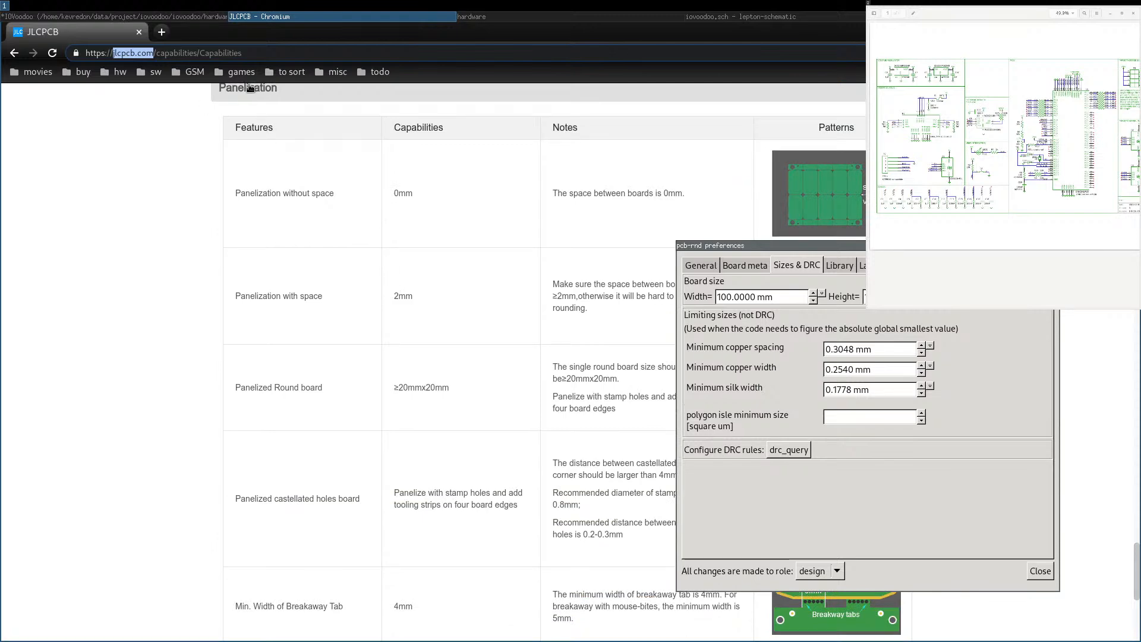
{"action": "scroll", "coordinate": [342, 390], "scroll_direction": "down", "scroll_amount": 6}
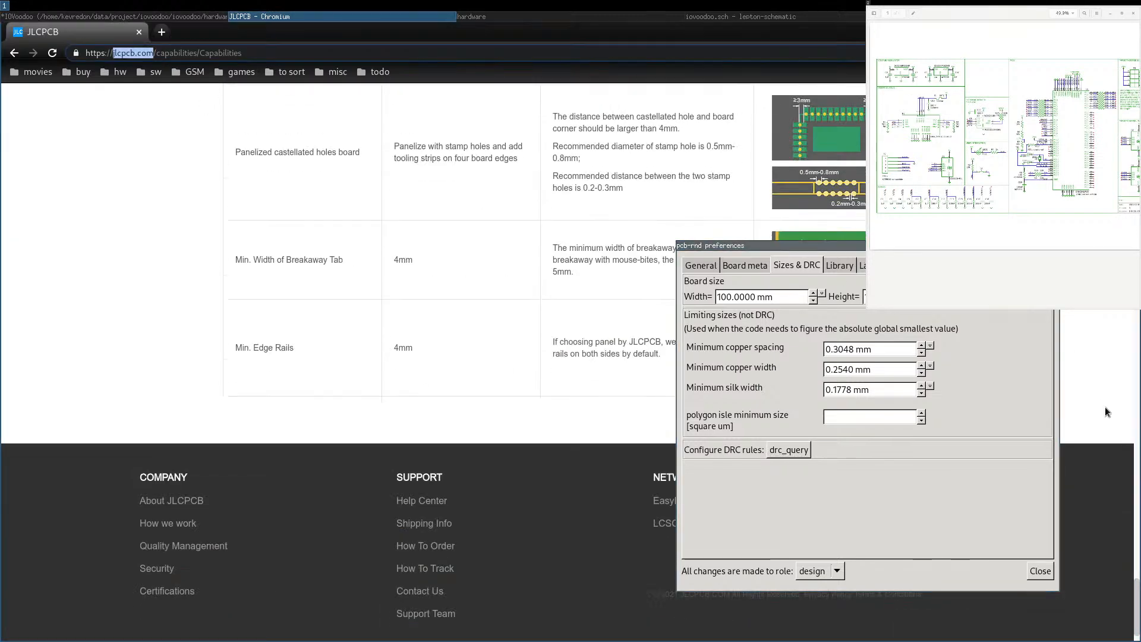
Close the pcb-rnd preferences and return to the hole, slot and hole tolerance limits on the JLCPCB page.
{"action": "left_click", "coordinate": [1040, 571]}
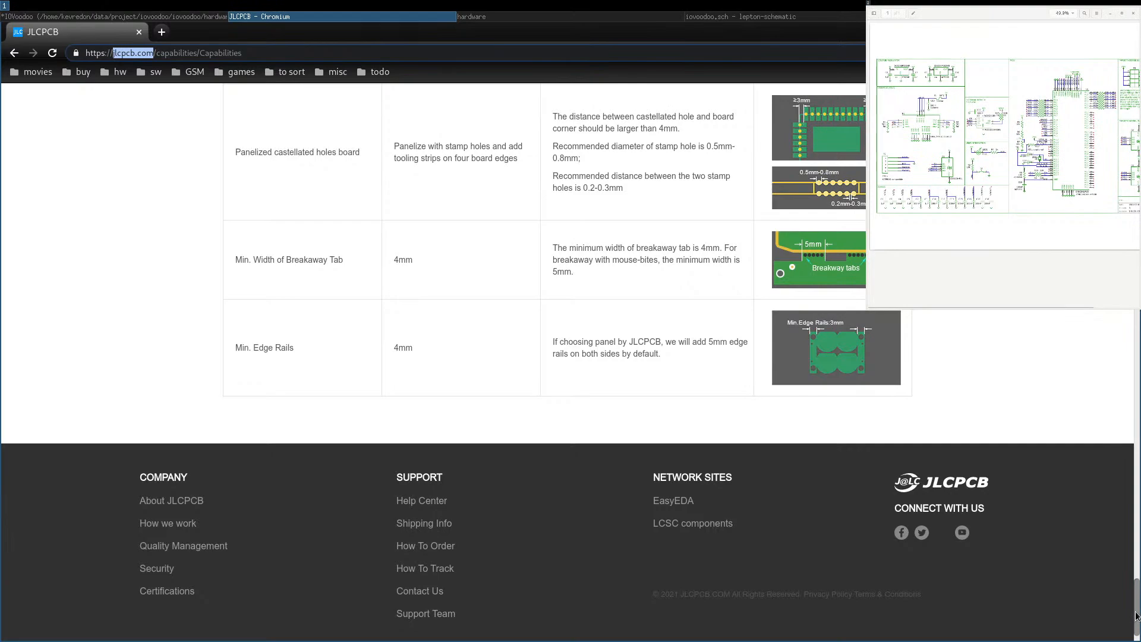
{"action": "left_click_drag", "start_coordinate": [1136, 616], "coordinate": [1123, 295]}
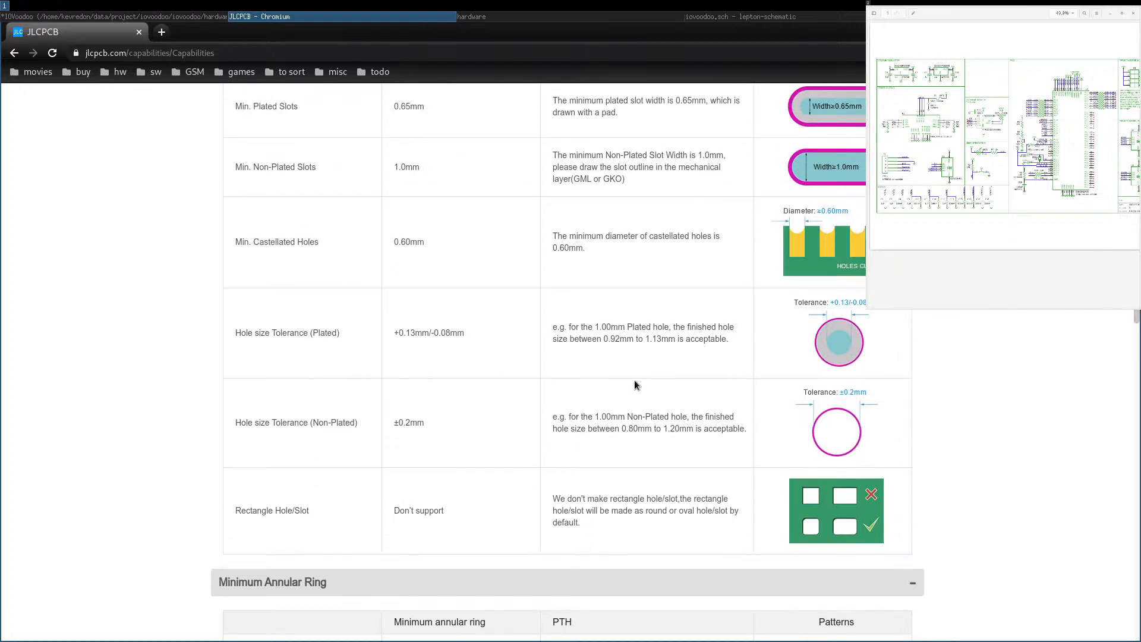
{"action": "scroll", "coordinate": [634, 399], "scroll_direction": "up", "scroll_amount": 3}
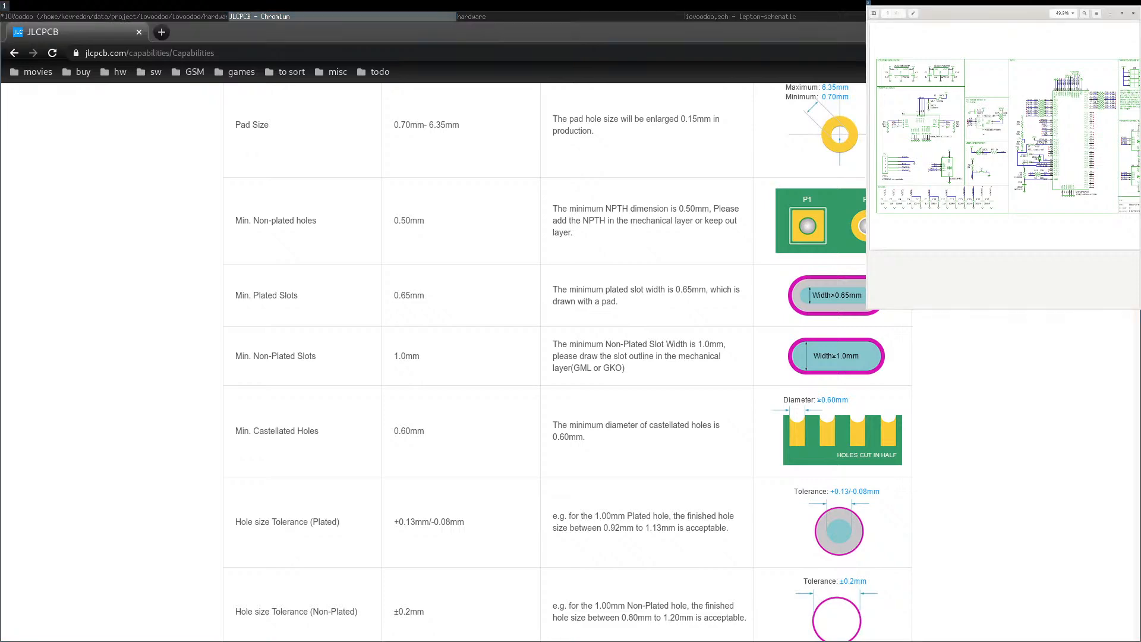
Review JLCPCB's PCB specifications, board thickness, drill, via and pad size limits through to the minimum annular ring section.
{"action": "scroll", "coordinate": [635, 399], "scroll_direction": "up", "scroll_amount": 6}
{"action": "scroll", "coordinate": [635, 400], "scroll_direction": "up", "scroll_amount": 7}
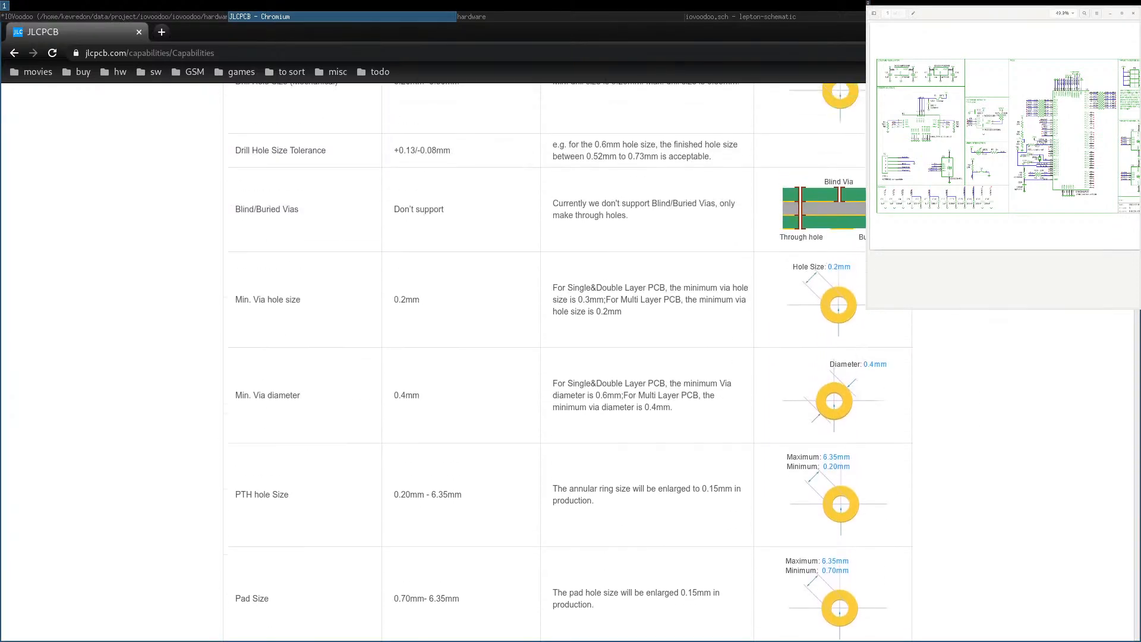
{"action": "scroll", "coordinate": [634, 399], "scroll_direction": "up", "scroll_amount": 4}
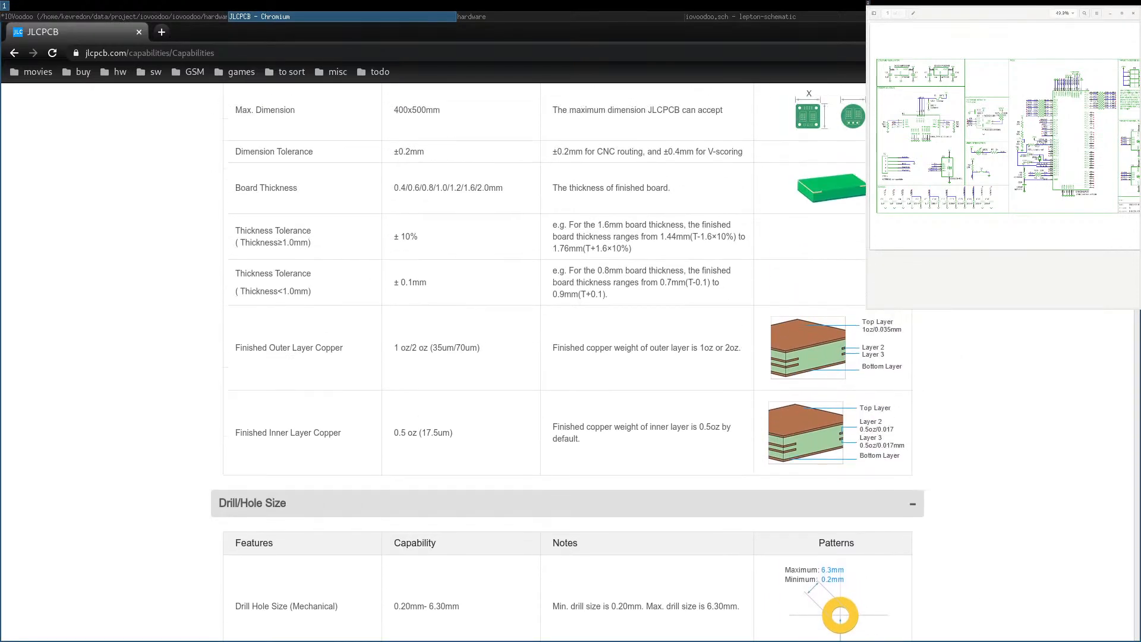
{"action": "scroll", "coordinate": [872, 368], "scroll_direction": "up", "scroll_amount": 2}
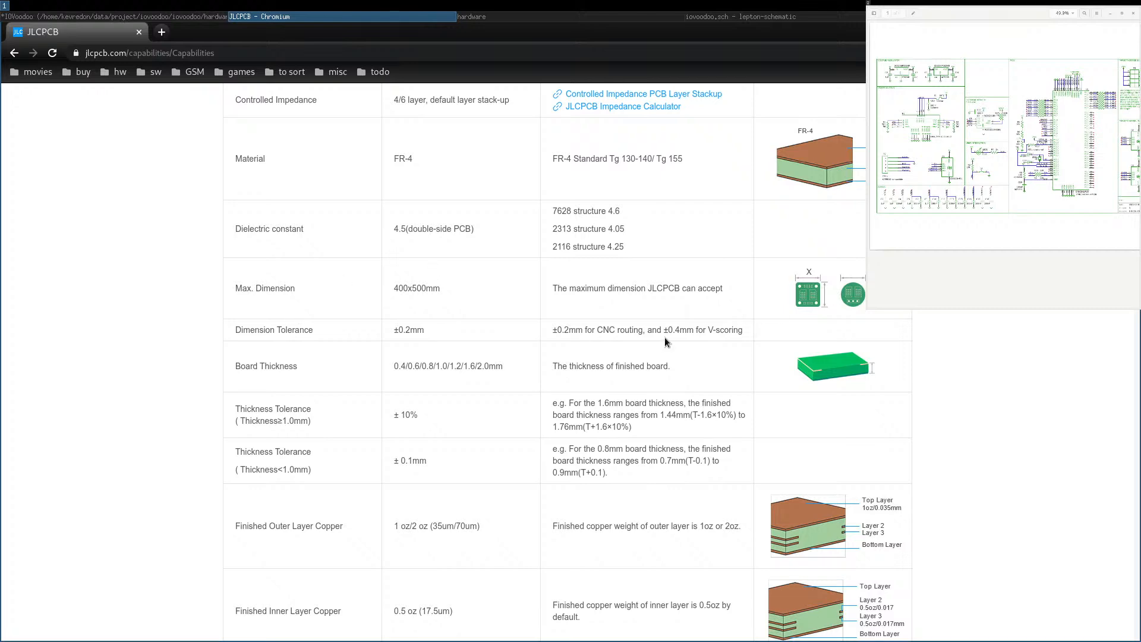
{"action": "scroll", "coordinate": [562, 362], "scroll_direction": "up", "scroll_amount": 4}
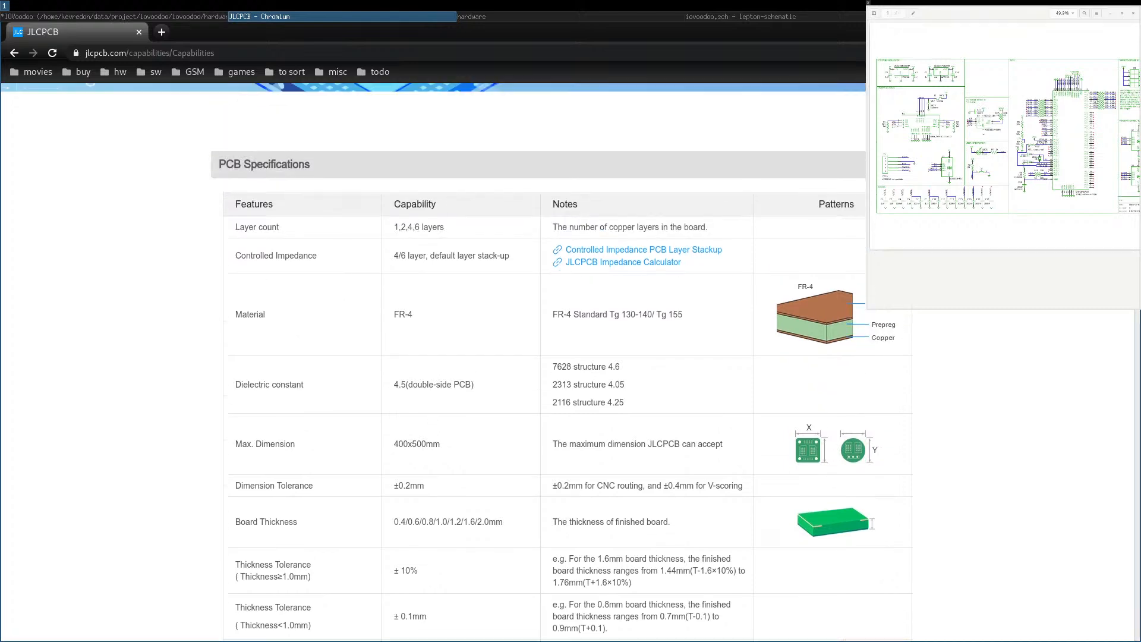
{"action": "scroll", "coordinate": [1109, 339], "scroll_direction": "up", "scroll_amount": 1}
{"action": "scroll", "coordinate": [1109, 339], "scroll_direction": "down", "scroll_amount": 20}
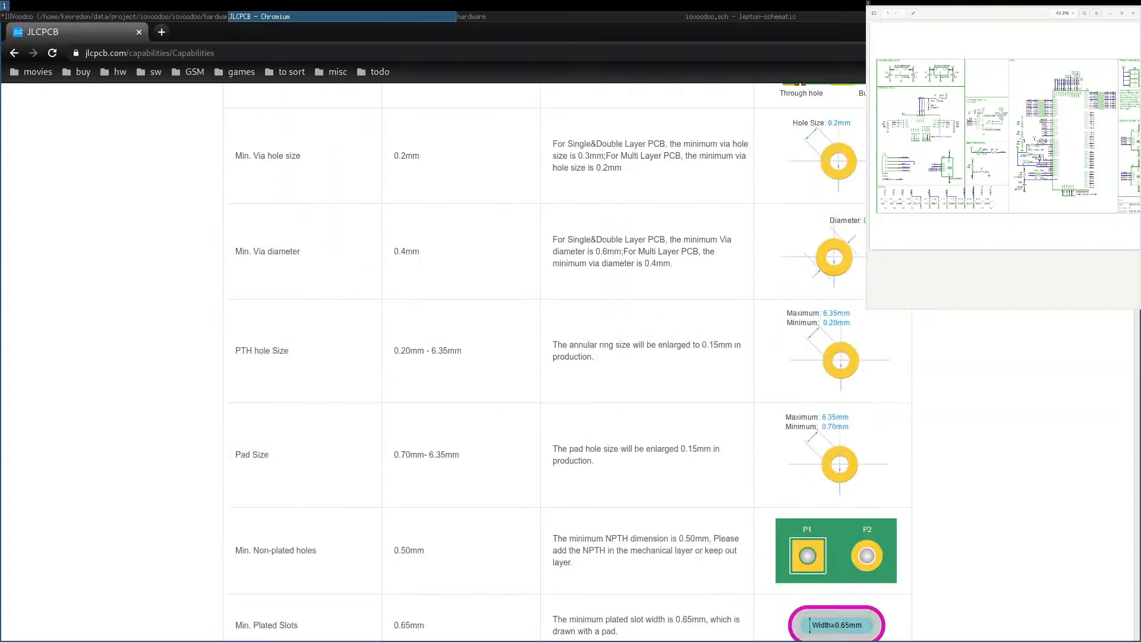
{"action": "scroll", "coordinate": [1109, 339], "scroll_direction": "down", "scroll_amount": 1}
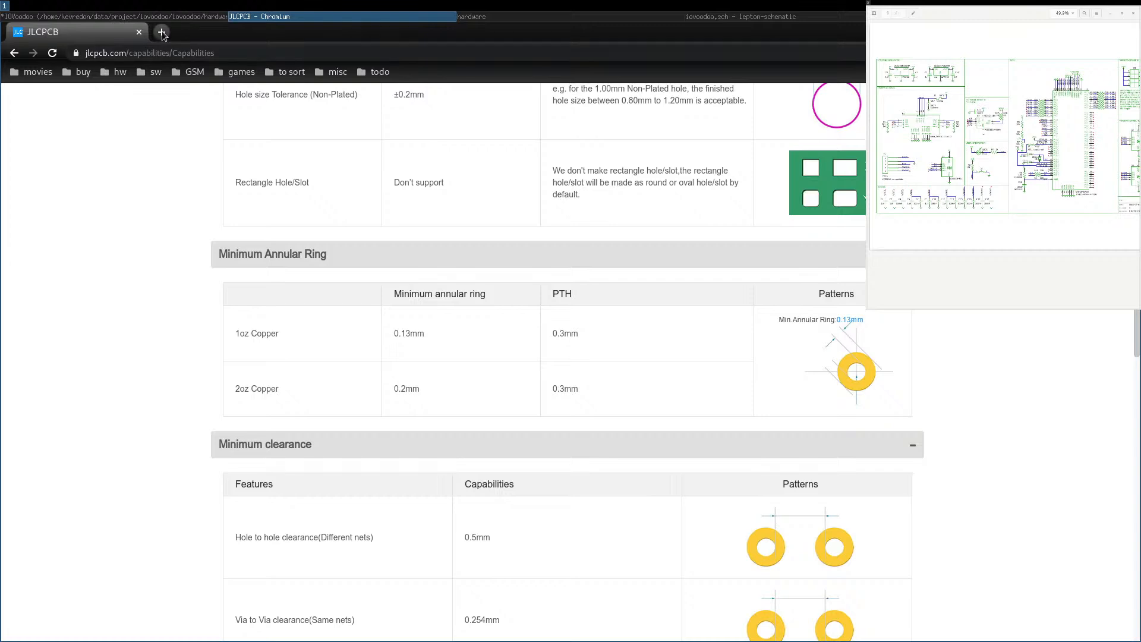
Switch to the IOVoodoo board in pcb-rnd and run the DRC check.
{"action": "left_click", "coordinate": [35, 17]}
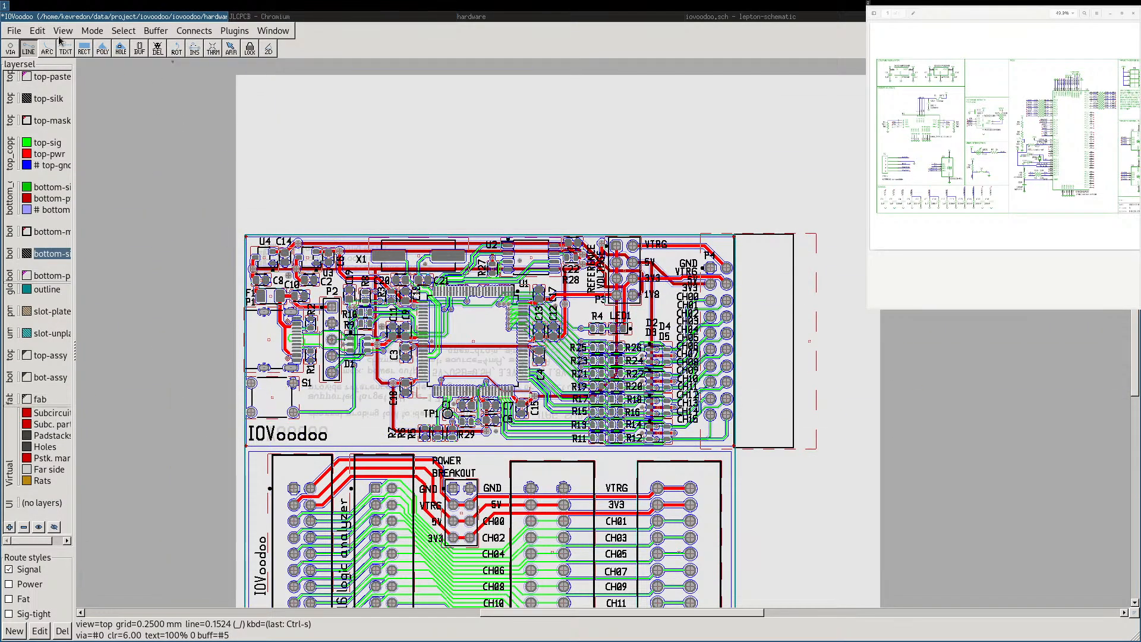
{"action": "left_click", "coordinate": [271, 31]}
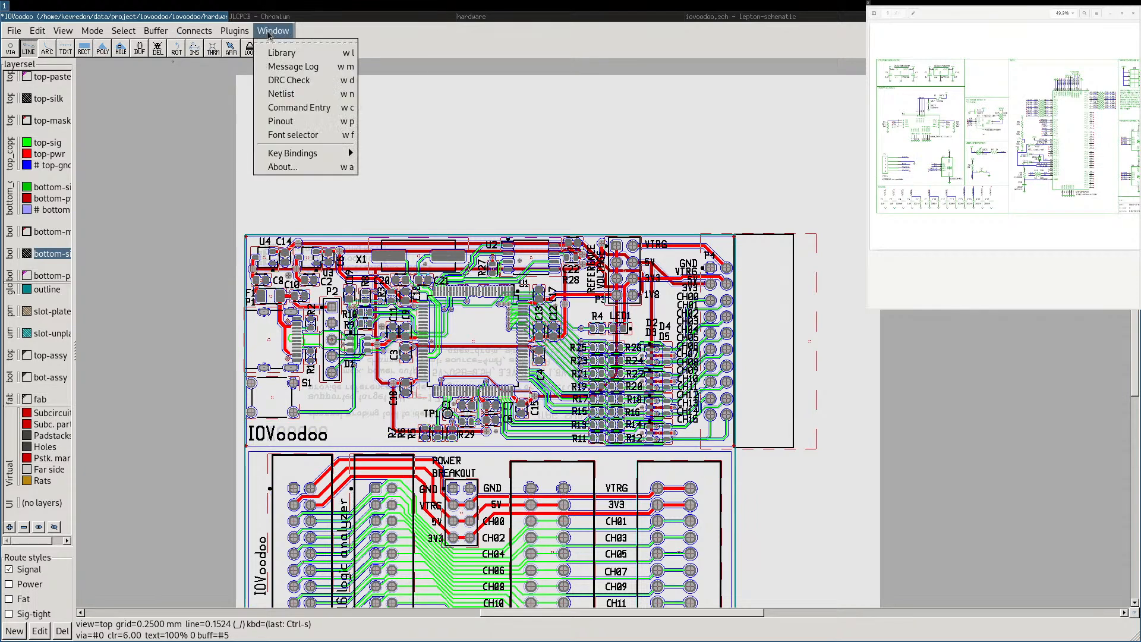
{"action": "left_click", "coordinate": [289, 79]}
{"action": "left_click", "coordinate": [569, 373]}
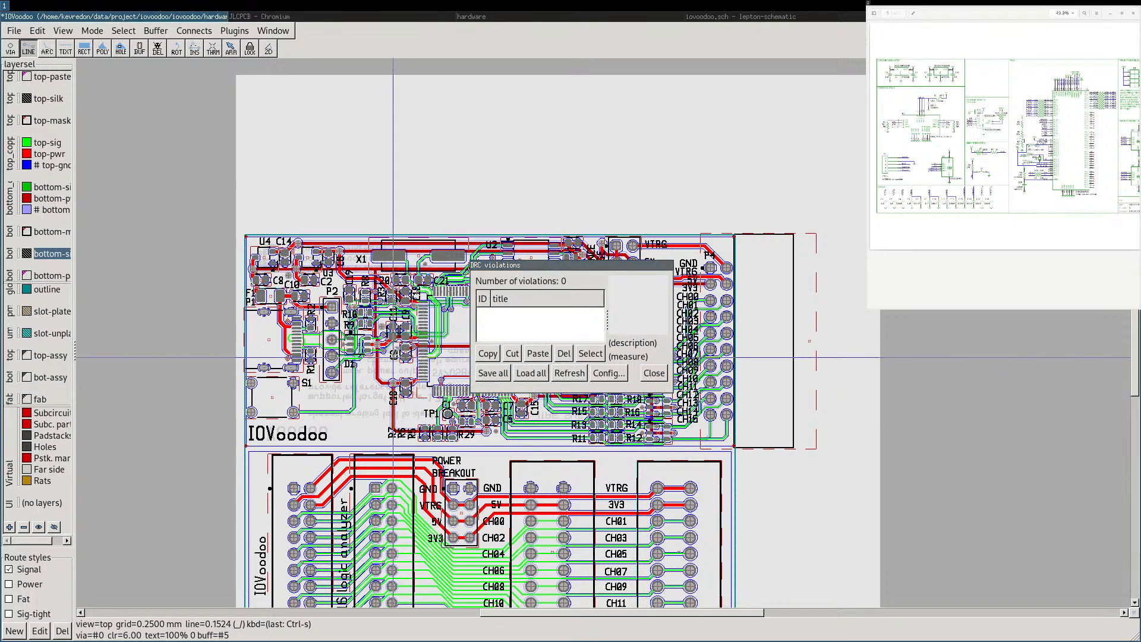
Inspect the Signal route style and the hole diameter of its via padstack prototype #0, leaving both unchanged.
{"action": "scroll", "coordinate": [393, 357], "scroll_direction": "up", "scroll_amount": 8}
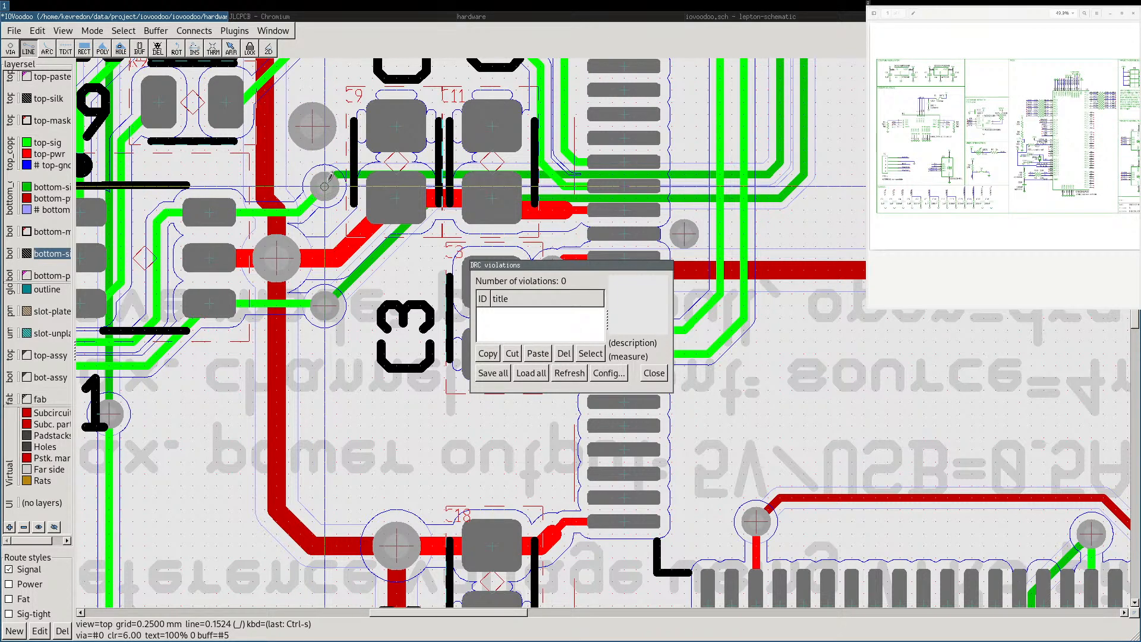
{"action": "left_click", "coordinate": [40, 631]}
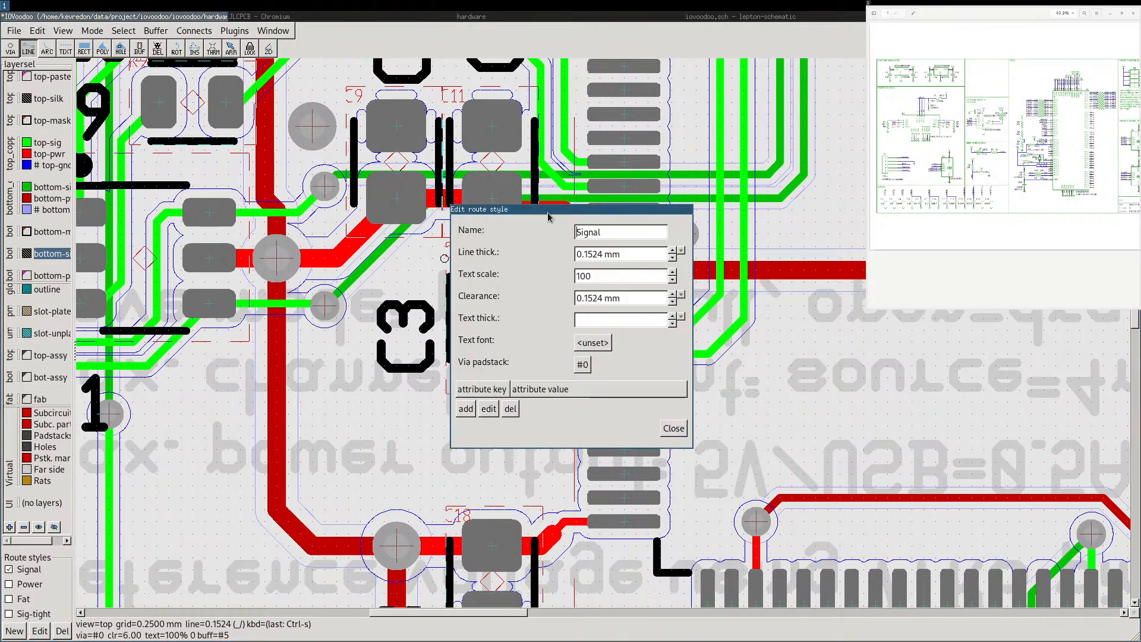
{"action": "left_click", "coordinate": [581, 365]}
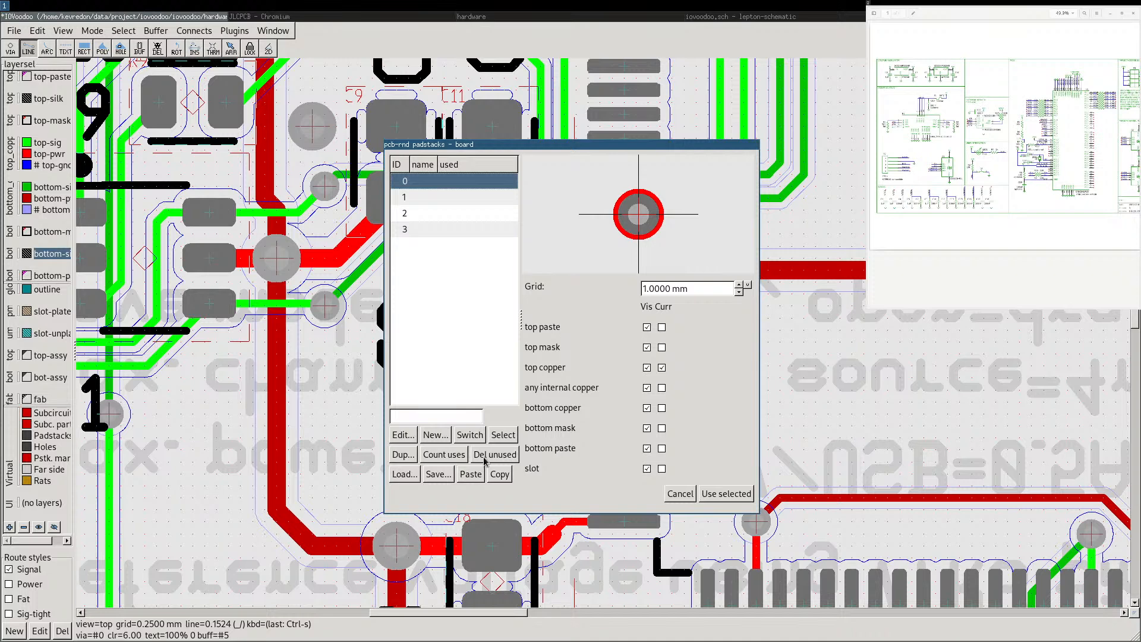
{"action": "left_click", "coordinate": [403, 436]}
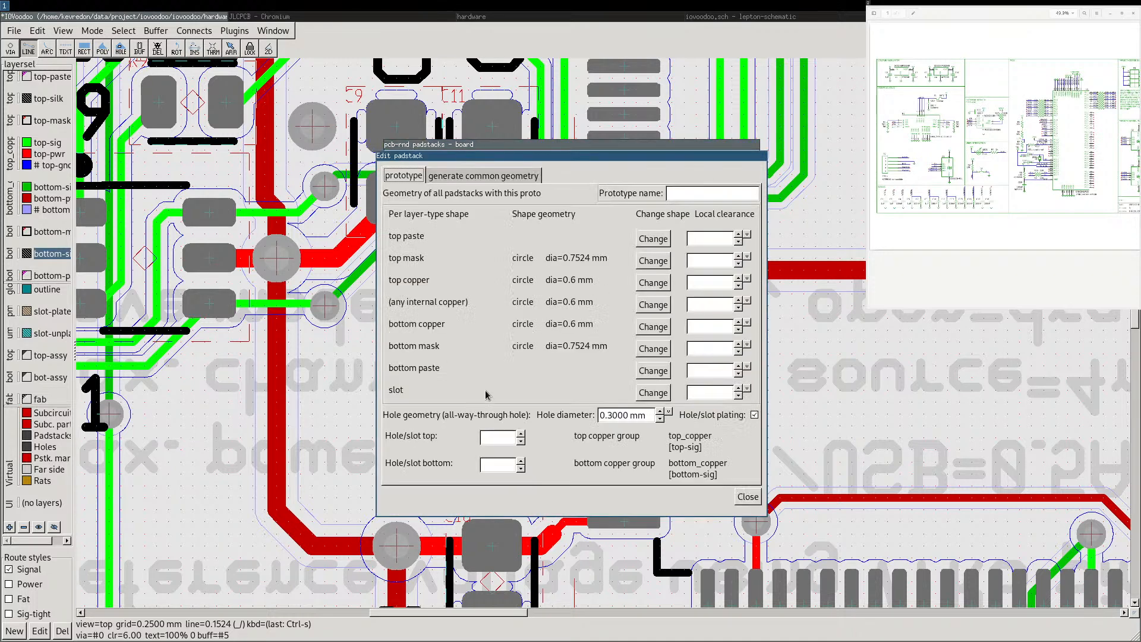
{"action": "double_click", "coordinate": [616, 415]}
{"action": "left_click", "coordinate": [748, 496]}
{"action": "left_click", "coordinate": [679, 495]}
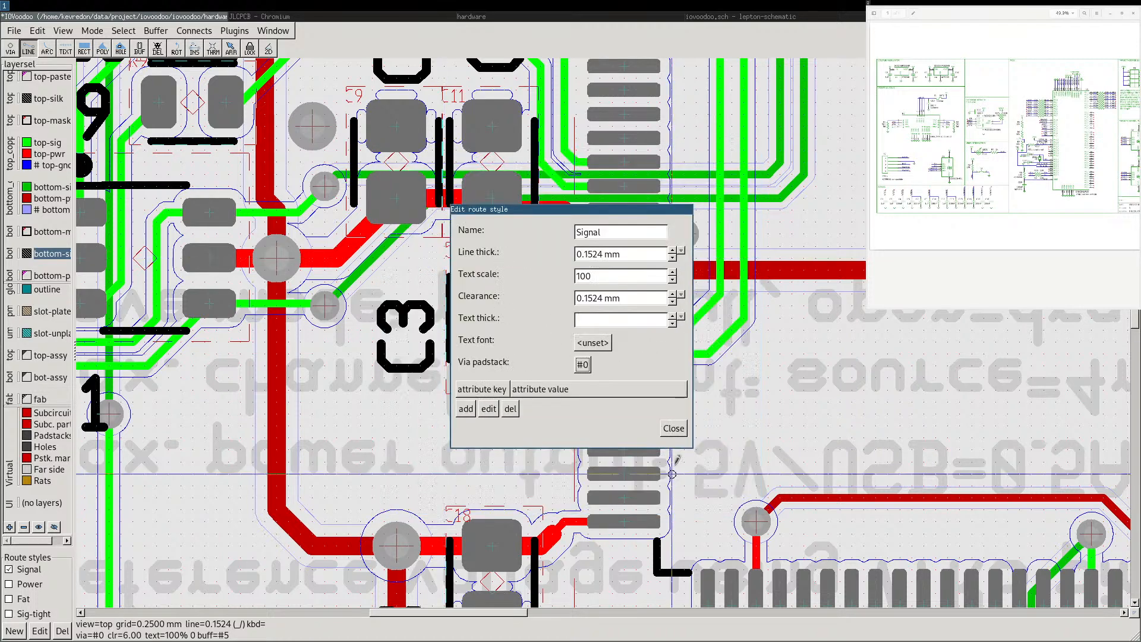
{"action": "left_click", "coordinate": [673, 428]}
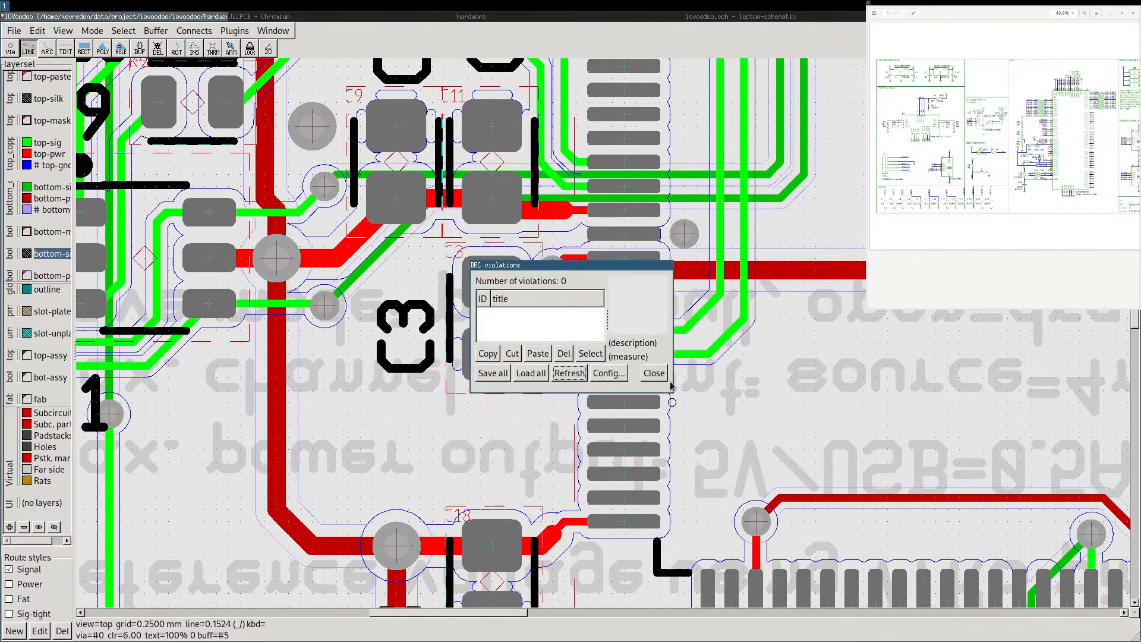
Draw a short vertical test trace on the top-sig layer right beside the via inside U1's outline.
{"action": "middle_click_drag", "start_coordinate": [491, 179], "coordinate": [463, 378]}
{"action": "left_click", "coordinate": [575, 372]}
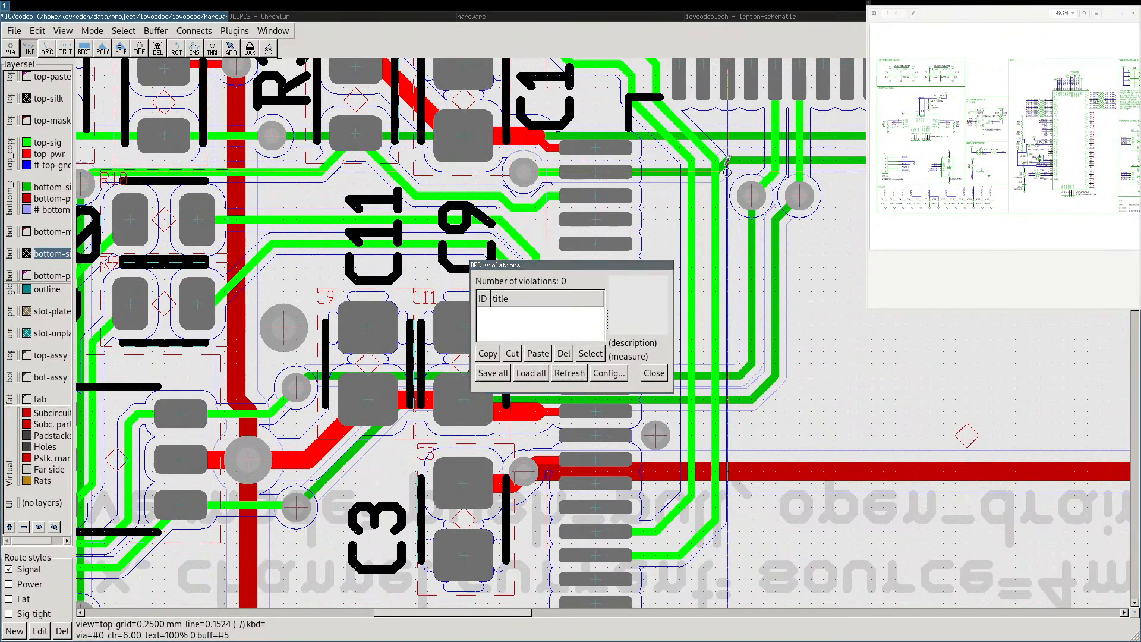
{"action": "left_click", "coordinate": [47, 142]}
{"action": "left_click", "coordinate": [824, 232]}
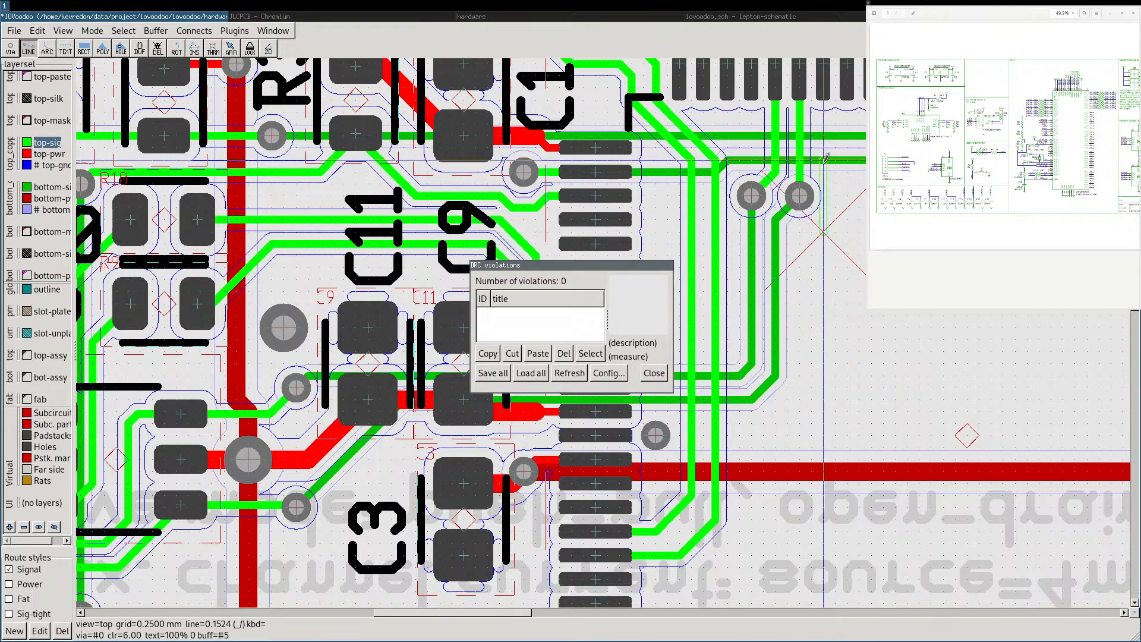
{"action": "left_click", "coordinate": [824, 170]}
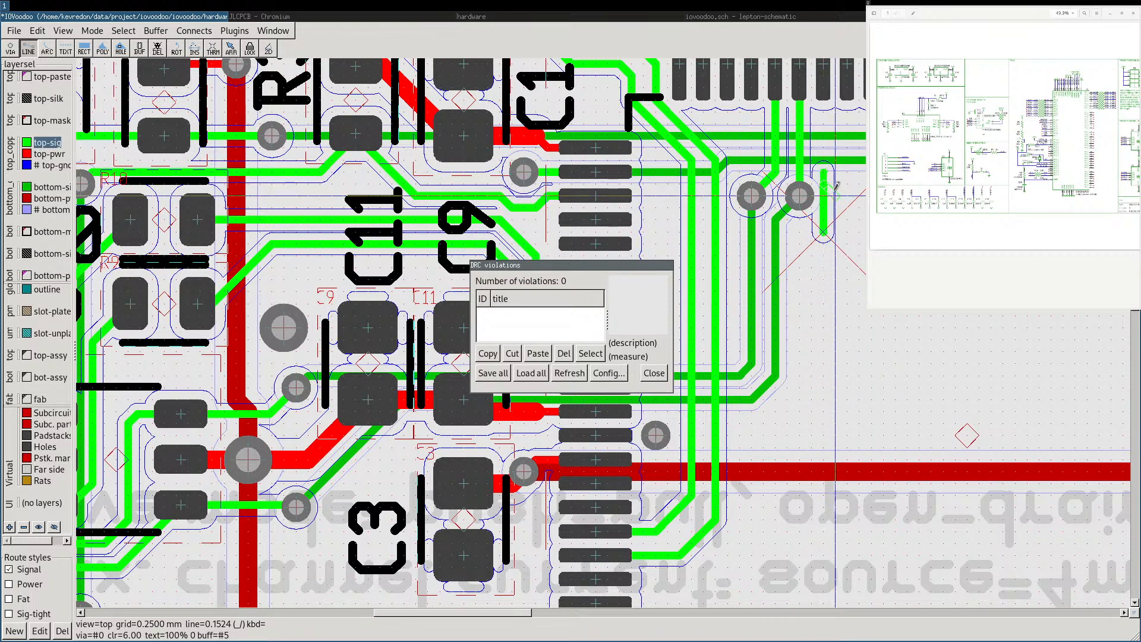
{"action": "key", "text": "Escape"}
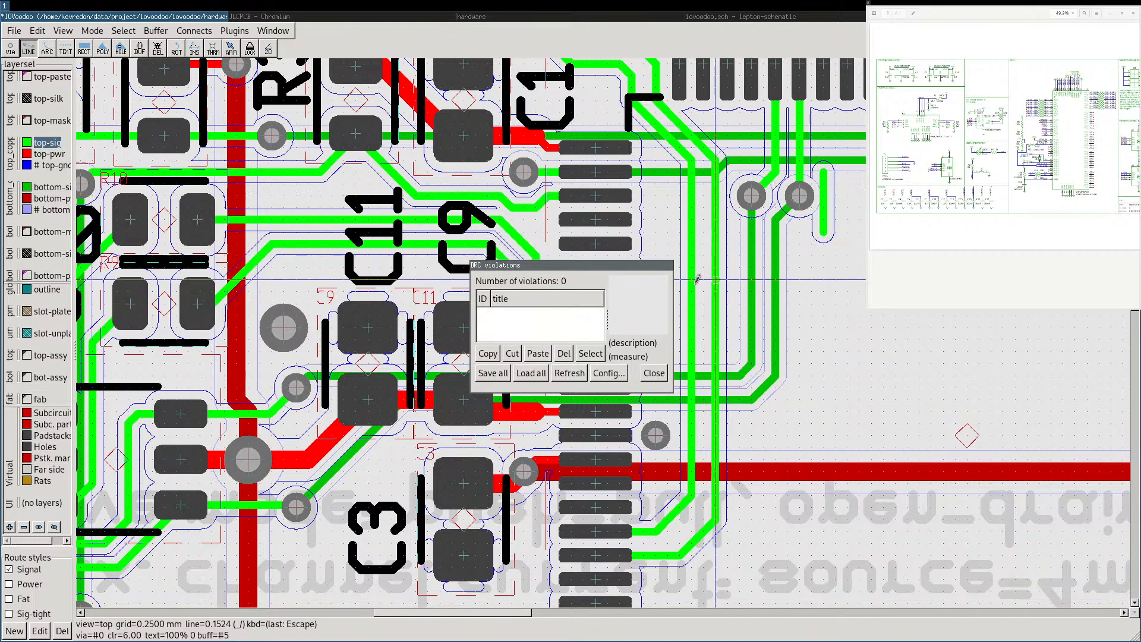
Rerun the DRC check and examine the title and description of the violation reported for the test trace.
{"action": "left_click", "coordinate": [569, 374]}
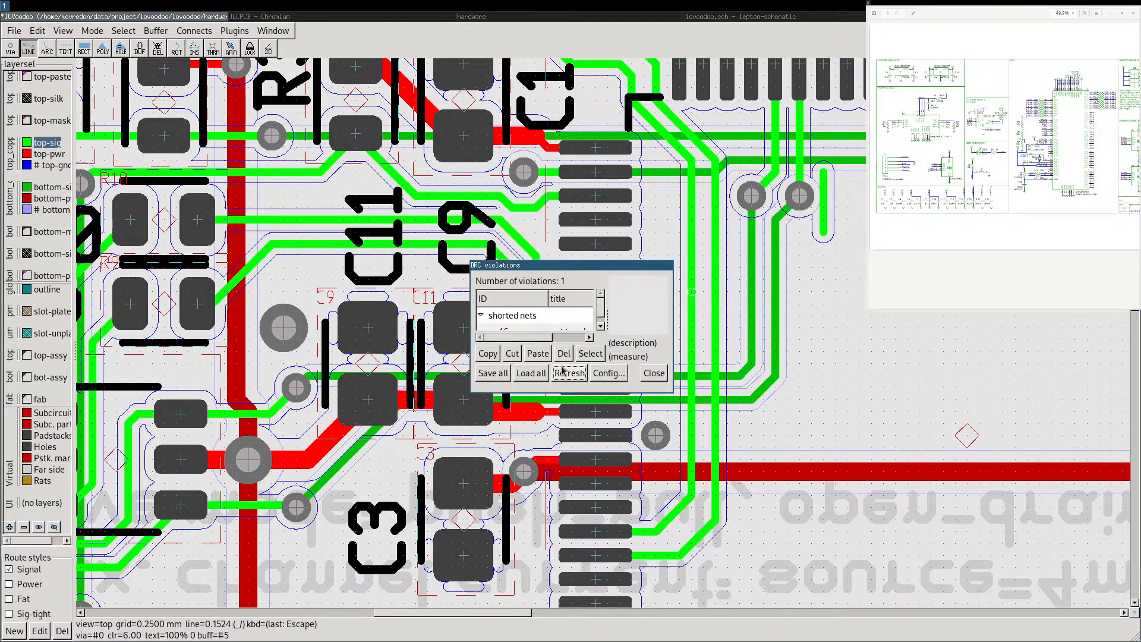
{"action": "left_click", "coordinate": [526, 320]}
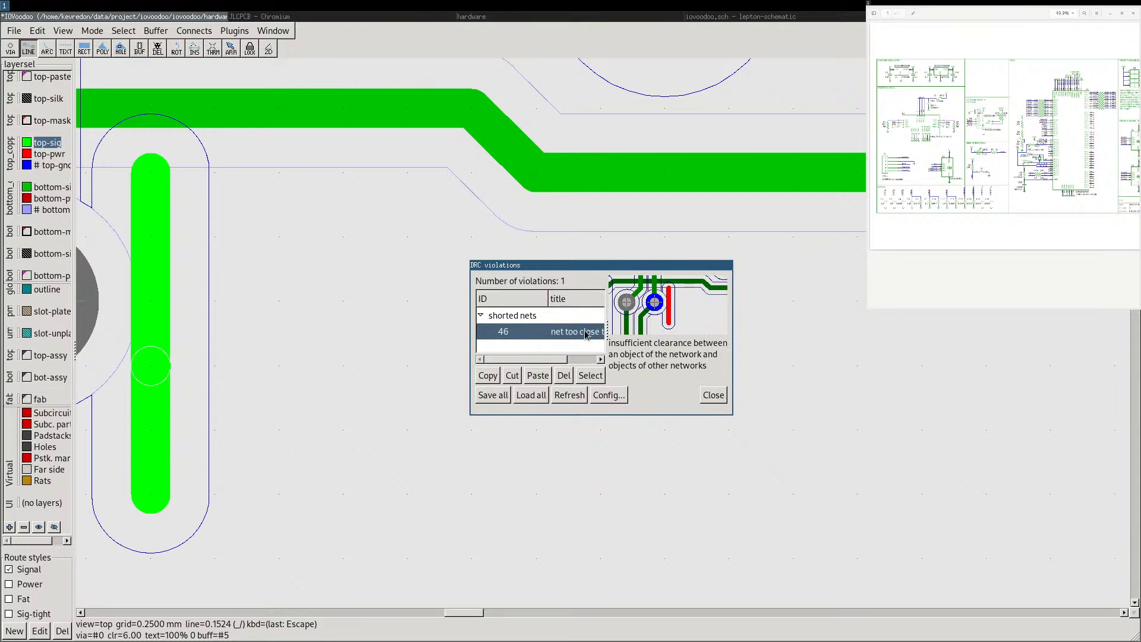
{"action": "left_click_drag", "start_coordinate": [547, 355], "coordinate": [588, 357]}
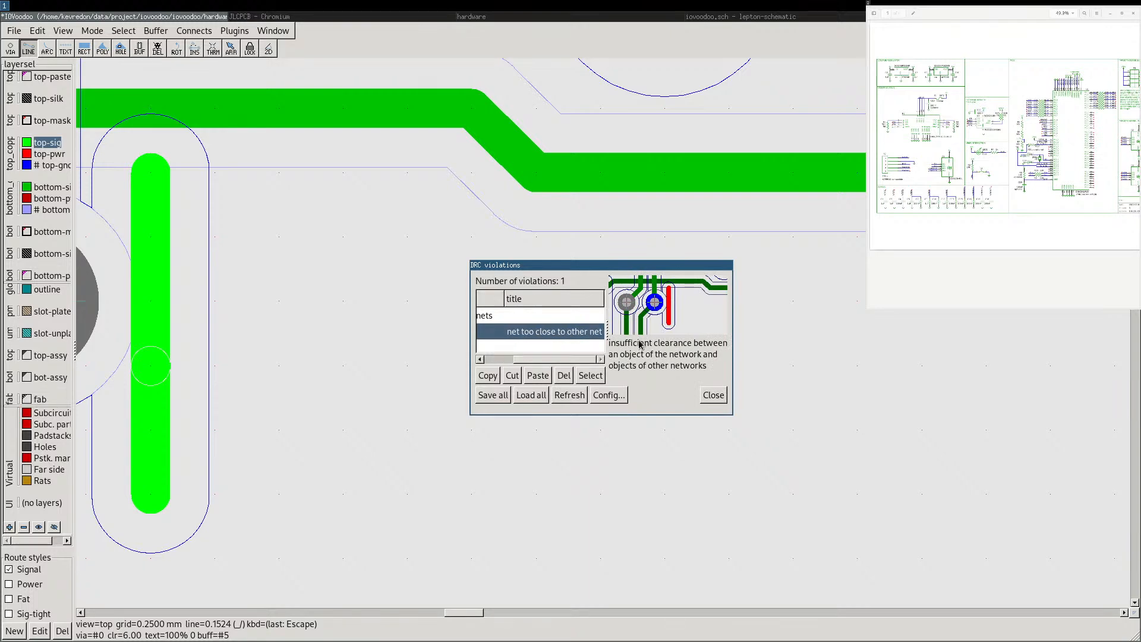
Delete the test trace beside the via on the top-sig layer.
{"action": "scroll", "coordinate": [82, 327], "scroll_direction": "down", "scroll_amount": 4}
{"action": "middle_click_drag", "start_coordinate": [173, 310], "coordinate": [375, 302]}
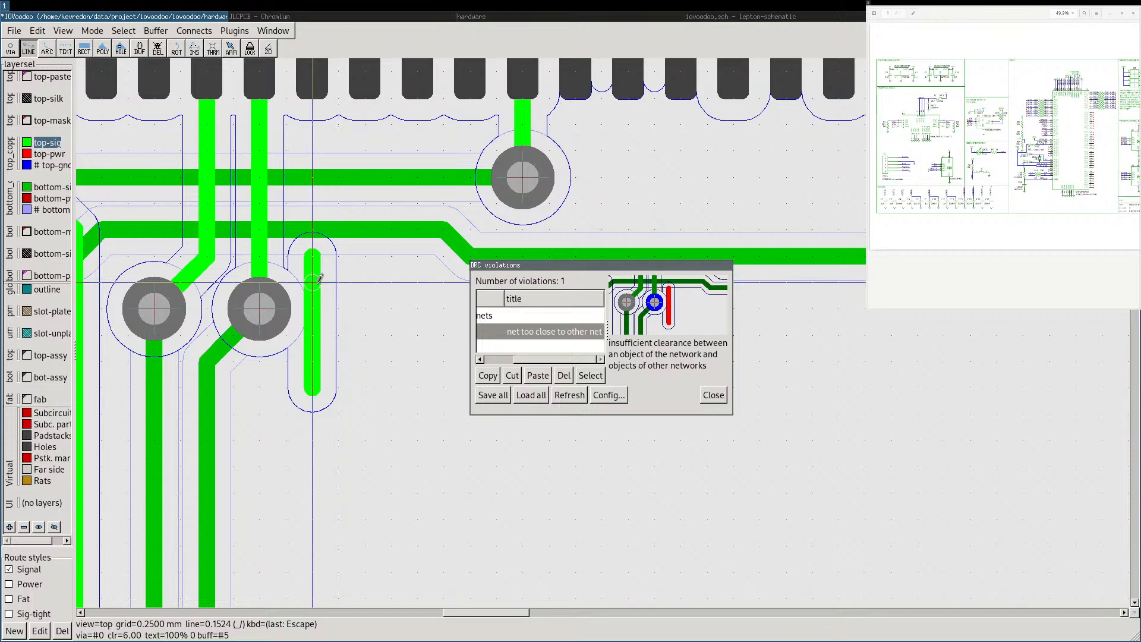
{"action": "key", "text": "Delete"}
Examine the vias and silkscreen labels around R3, R8 and C20, and close the DRC violations window.
{"action": "scroll", "coordinate": [313, 255], "scroll_direction": "down", "scroll_amount": 4}
{"action": "mouse_move", "coordinate": [127, 121]}
{"action": "middle_mouse_down"}
{"action": "mouse_move", "coordinate": [284, 257]}
{"action": "mouse_move", "coordinate": [385, 295]}
{"action": "middle_mouse_up"}
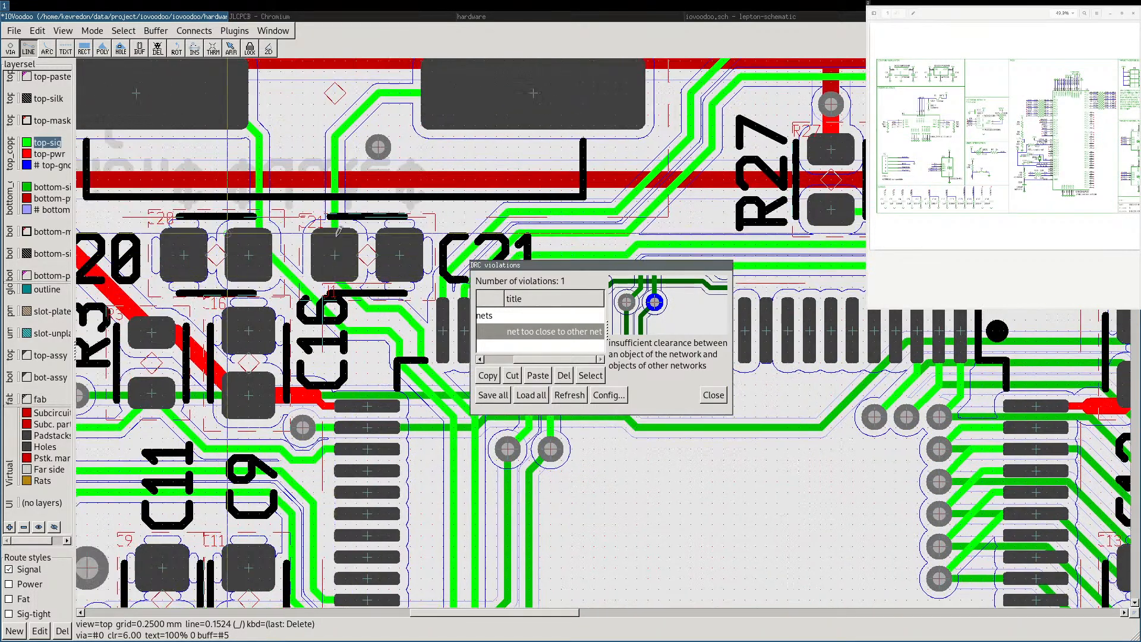
{"action": "middle_click_drag", "start_coordinate": [175, 233], "coordinate": [380, 242]}
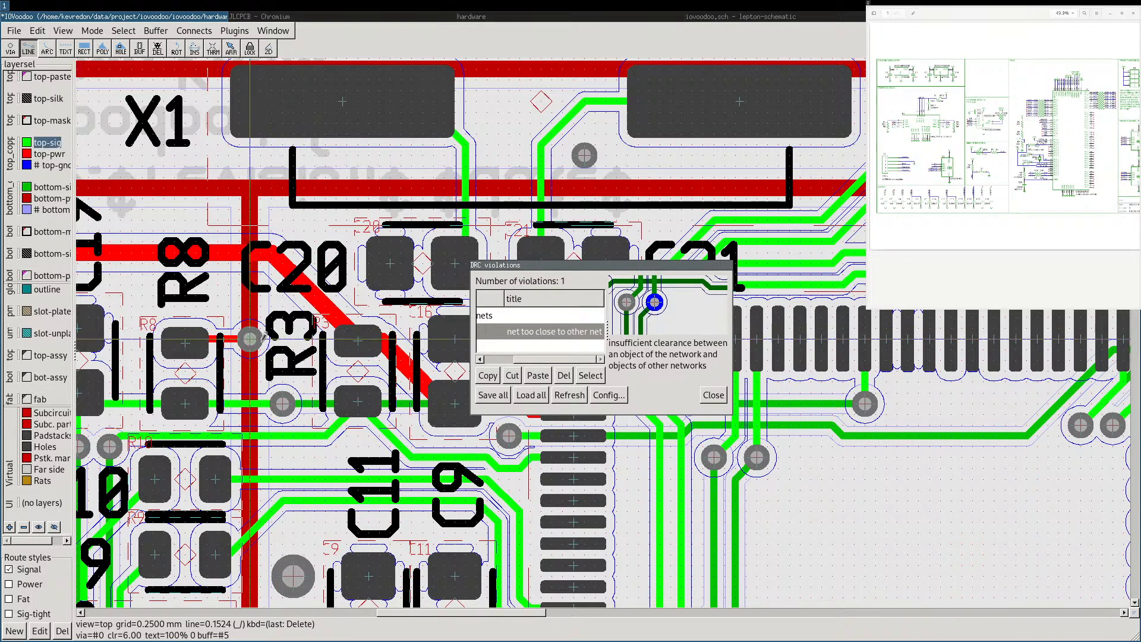
{"action": "scroll", "coordinate": [250, 337], "scroll_direction": "up", "scroll_amount": 5}
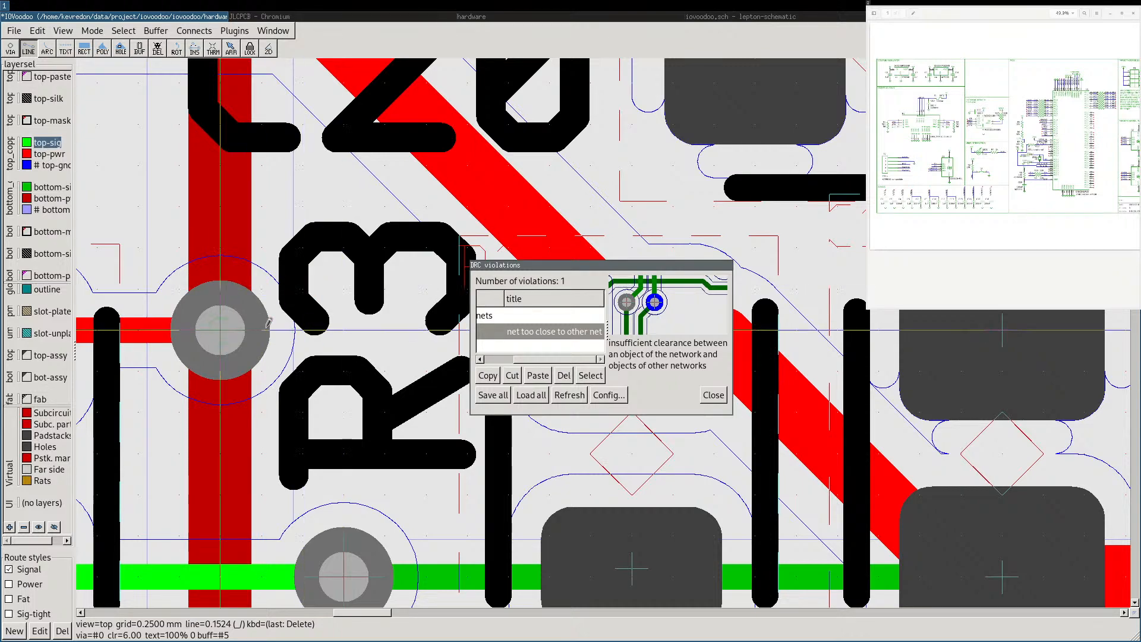
{"action": "scroll", "coordinate": [331, 287], "scroll_direction": "down", "scroll_amount": 5}
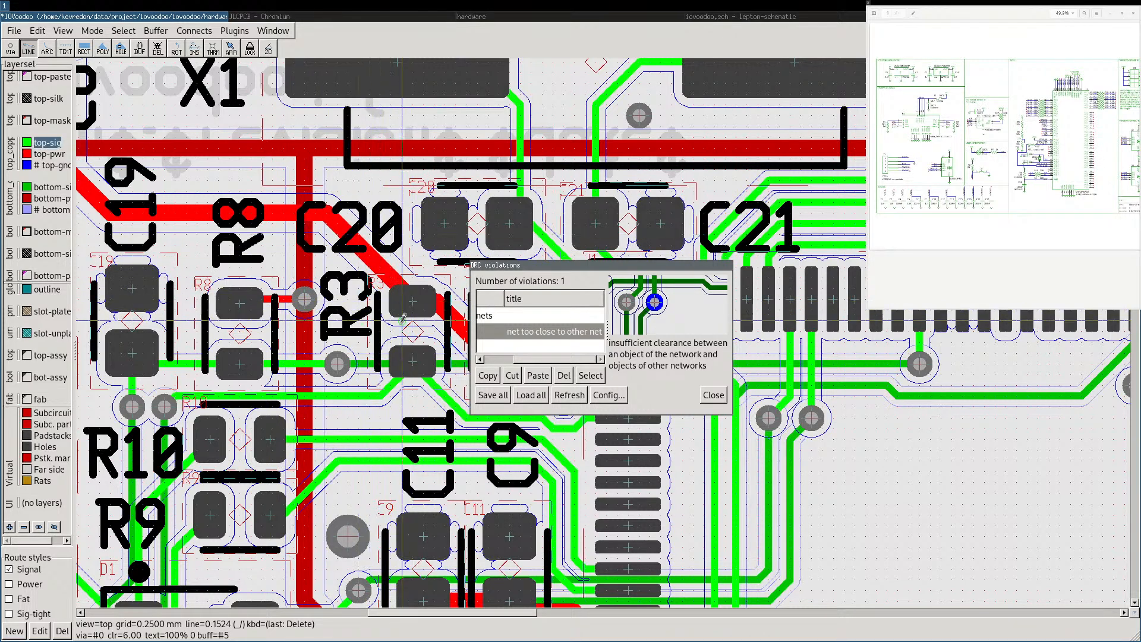
{"action": "scroll", "coordinate": [670, 218], "scroll_direction": "down", "scroll_amount": 2}
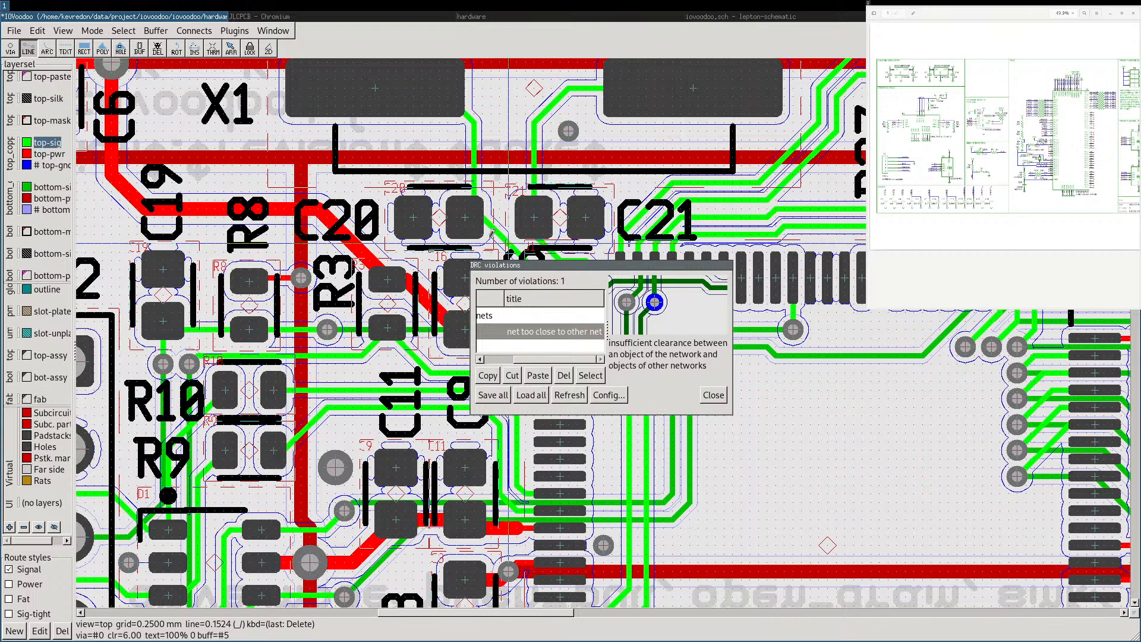
{"action": "left_click", "coordinate": [713, 395]}
Look over the IOVoodoo board's top side and flip the view to its bottom side.
{"action": "scroll", "coordinate": [594, 298], "scroll_direction": "down", "scroll_amount": 4}
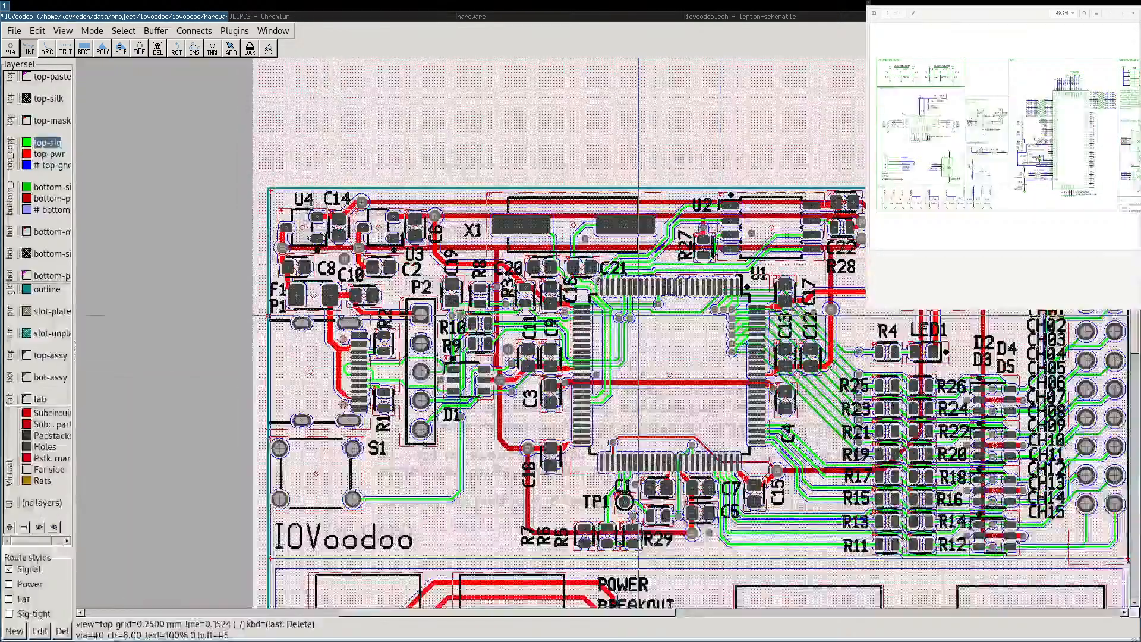
{"action": "middle_click_drag", "start_coordinate": [638, 315], "coordinate": [532, 241]}
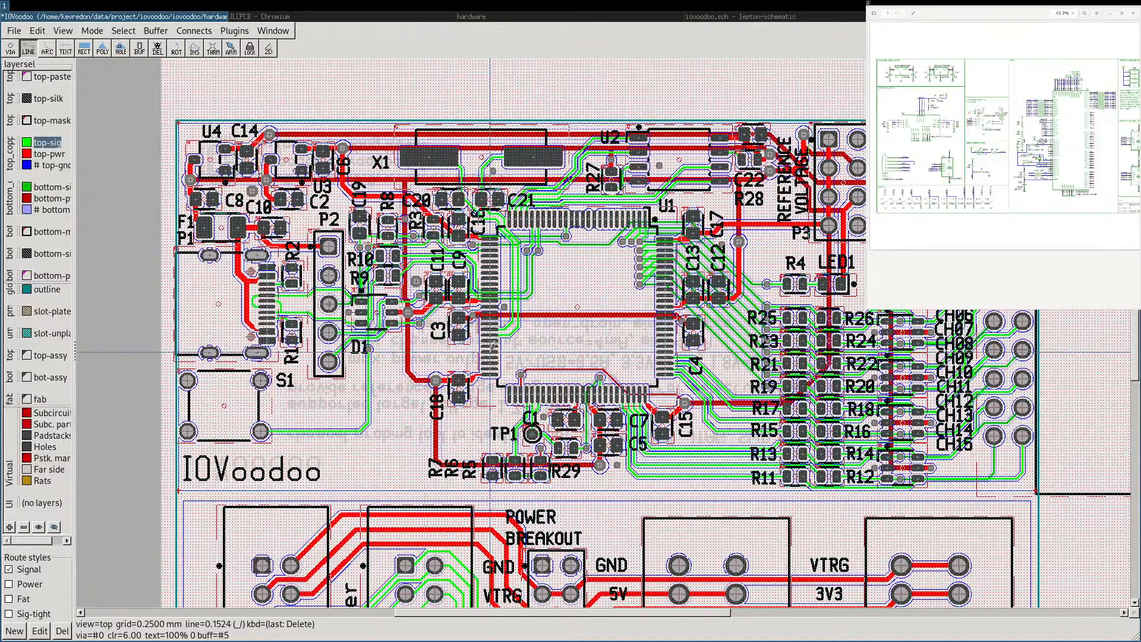
{"action": "mouse_move", "coordinate": [493, 346]}
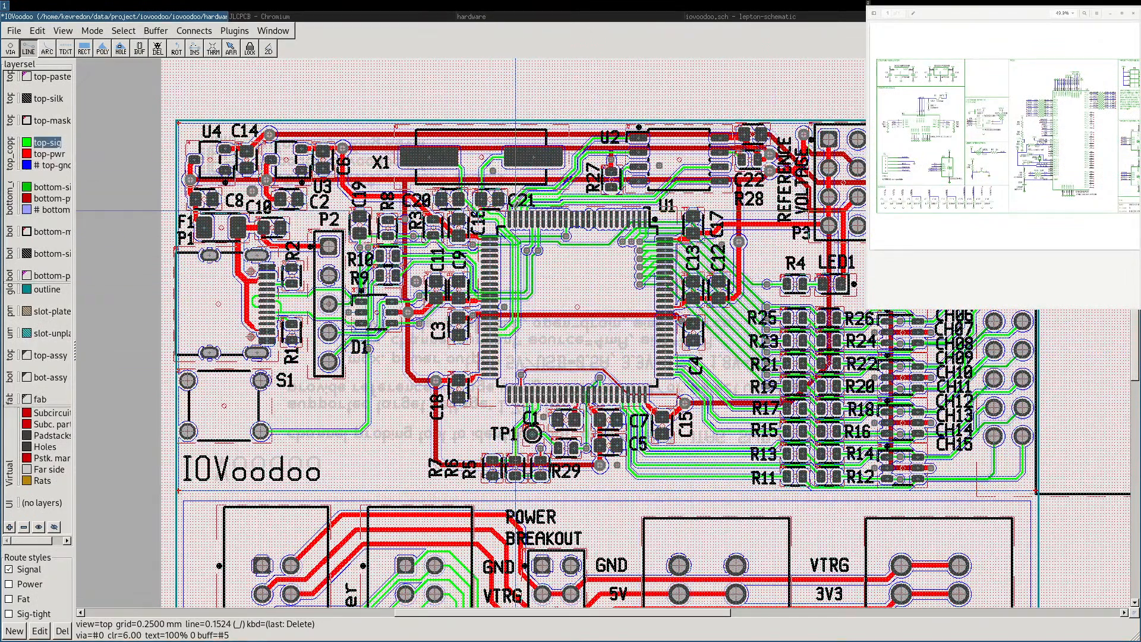
{"action": "mouse_move", "coordinate": [515, 212]}
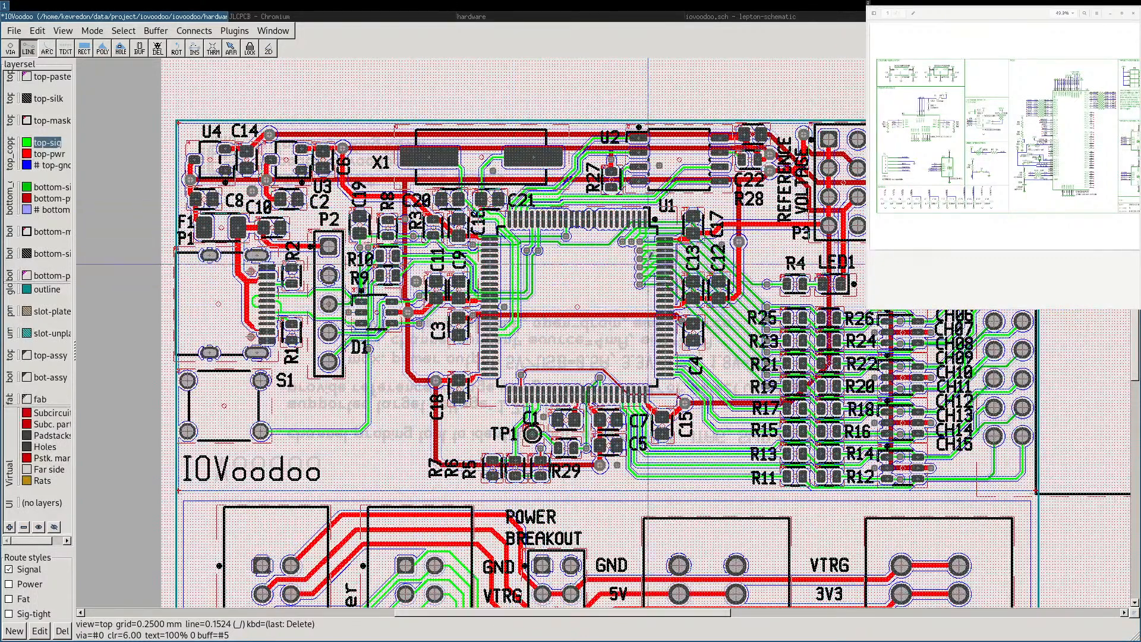
{"action": "middle_click_drag", "start_coordinate": [651, 258], "coordinate": [588, 215]}
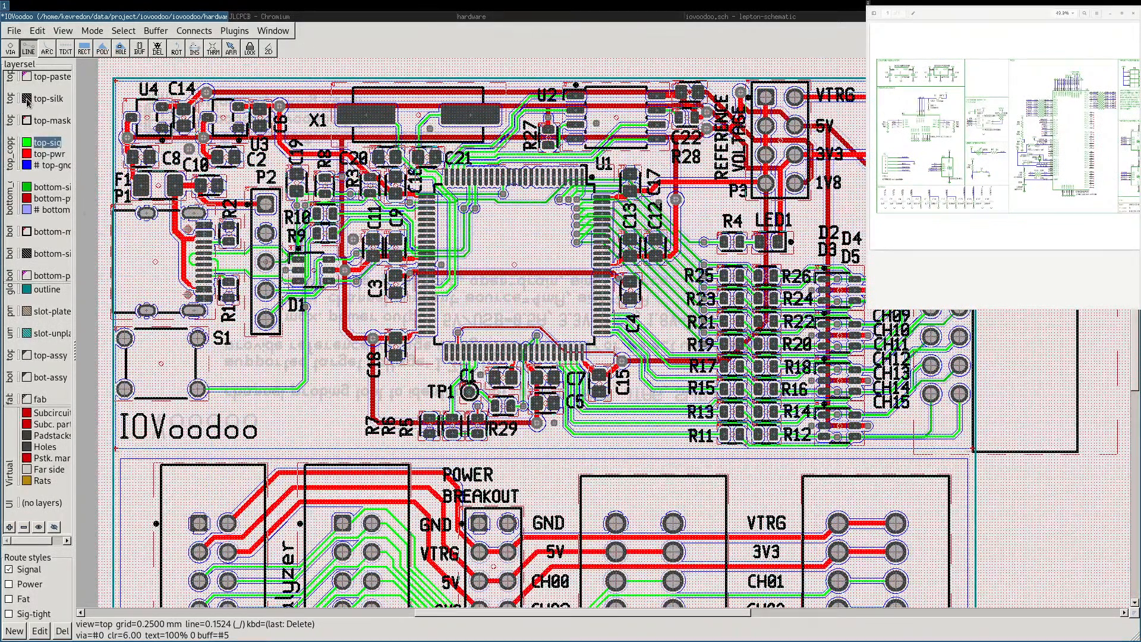
{"action": "mouse_move", "coordinate": [422, 270]}
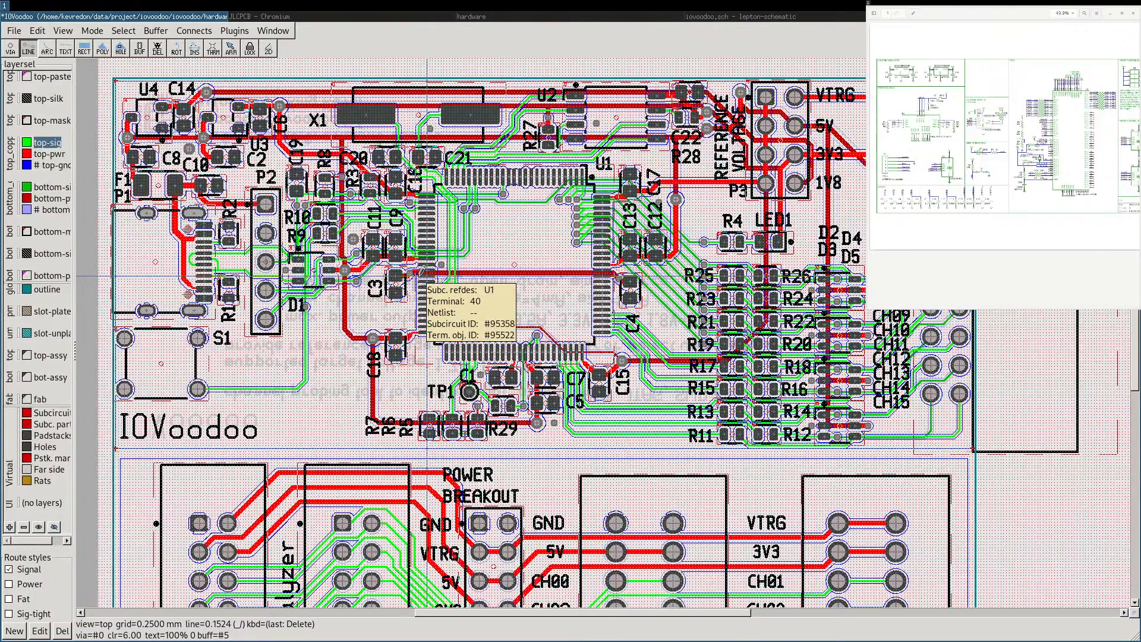
{"action": "key", "text": "Tab"}
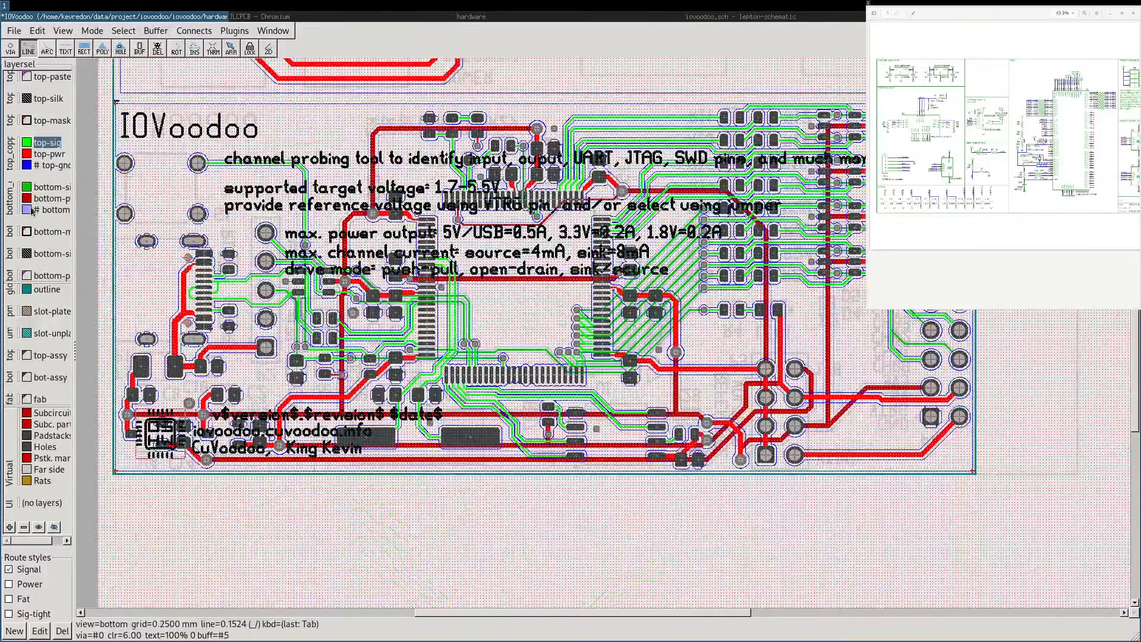
Hide the top copper layers on the board, and open oshwlogo.cuvoodoo.info in a new tab of the web browser.
{"action": "left_click", "coordinate": [28, 151]}
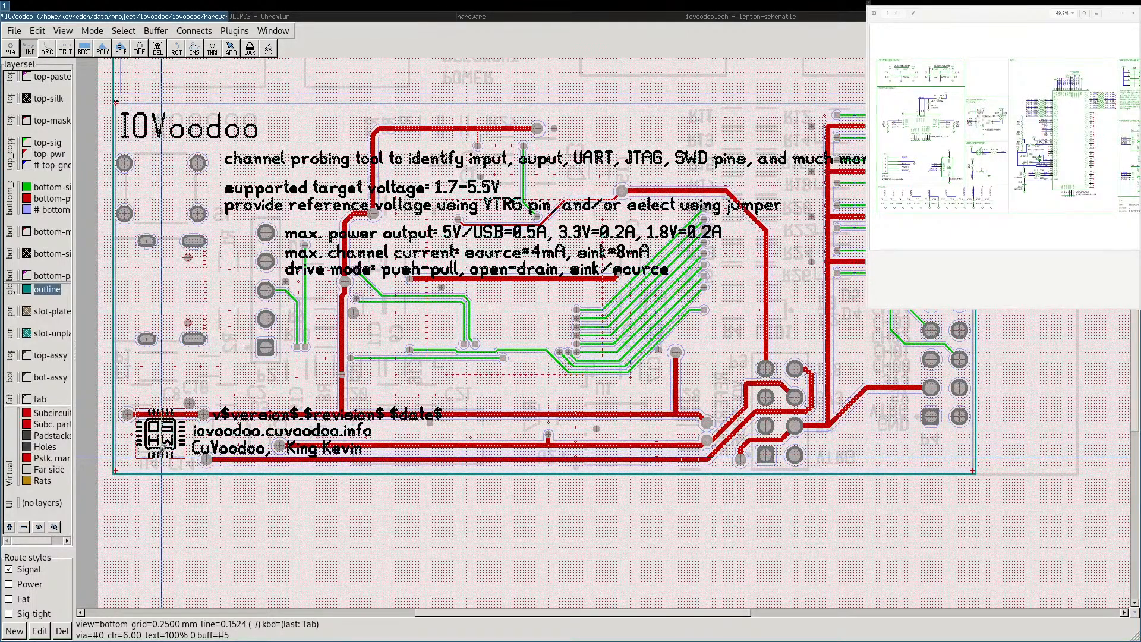
{"action": "left_click", "coordinate": [342, 20]}
{"action": "key", "text": "ctrl+t"}
{"action": "type", "text": "oshw.logo."}
{"action": "key", "text": "BackSpace"}
{"action": "key", "text": "BackSpace"}
{"action": "key", "text": "BackSpace"}
{"action": "key", "text": "BackSpace"}
{"action": "key", "text": "BackSpace"}
{"action": "key", "text": "BackSpace"}
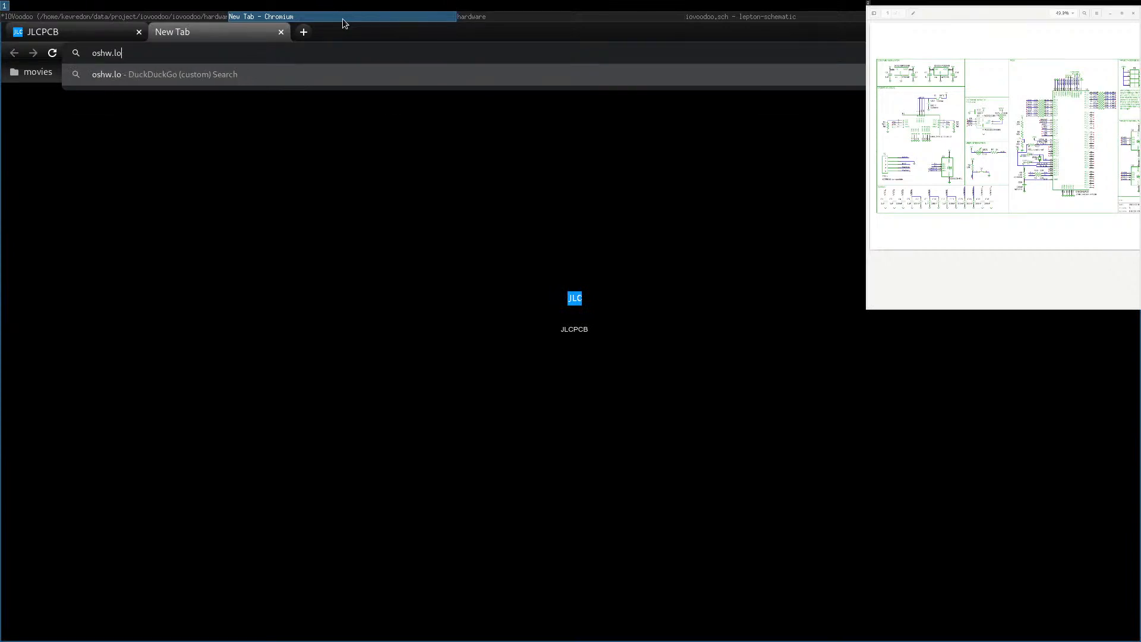
{"action": "type", "text": "logo.cuvoo"}
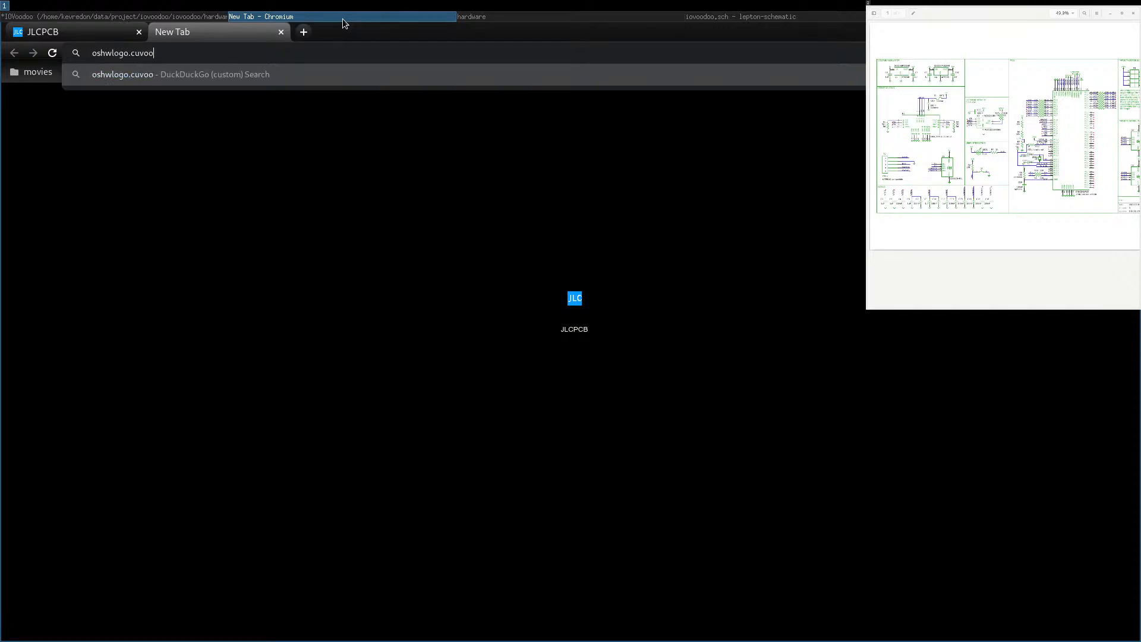
{"action": "type", "text": "doo.info"}
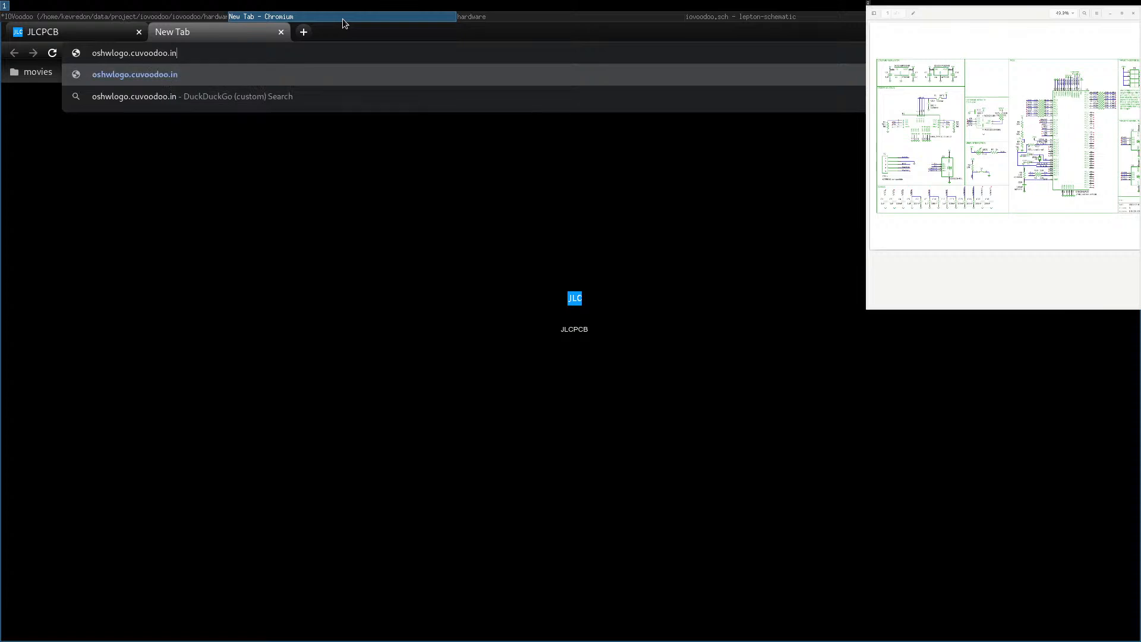
{"action": "key", "text": "Return"}
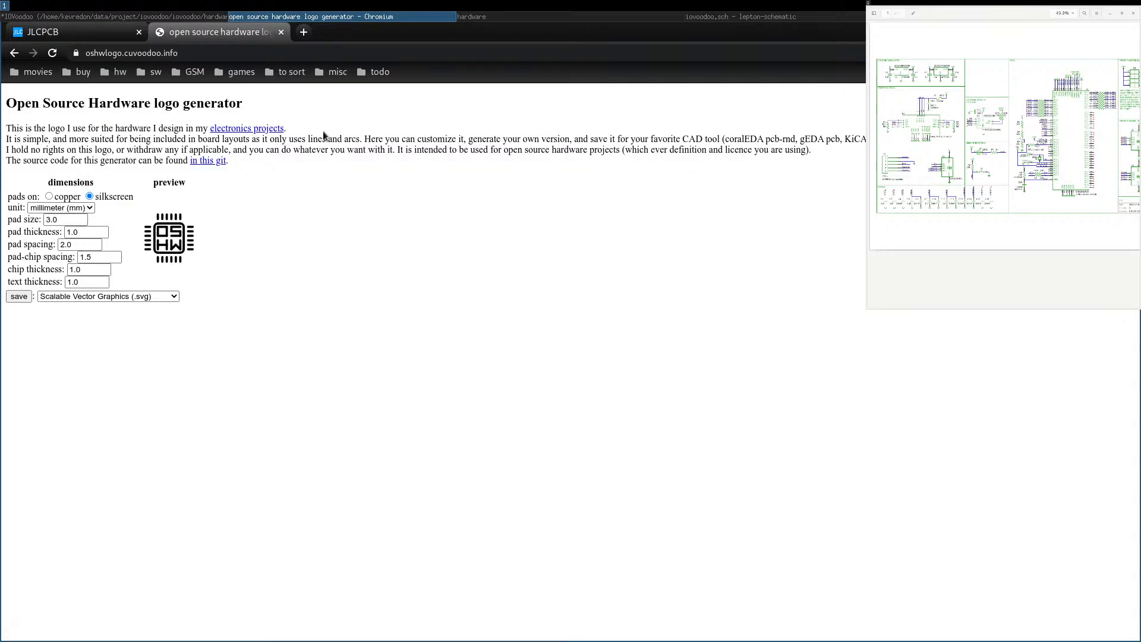
Examine the logo generator's save formats and copper pad preview, and set the pads back to silkscreen.
{"action": "left_click", "coordinate": [82, 298]}
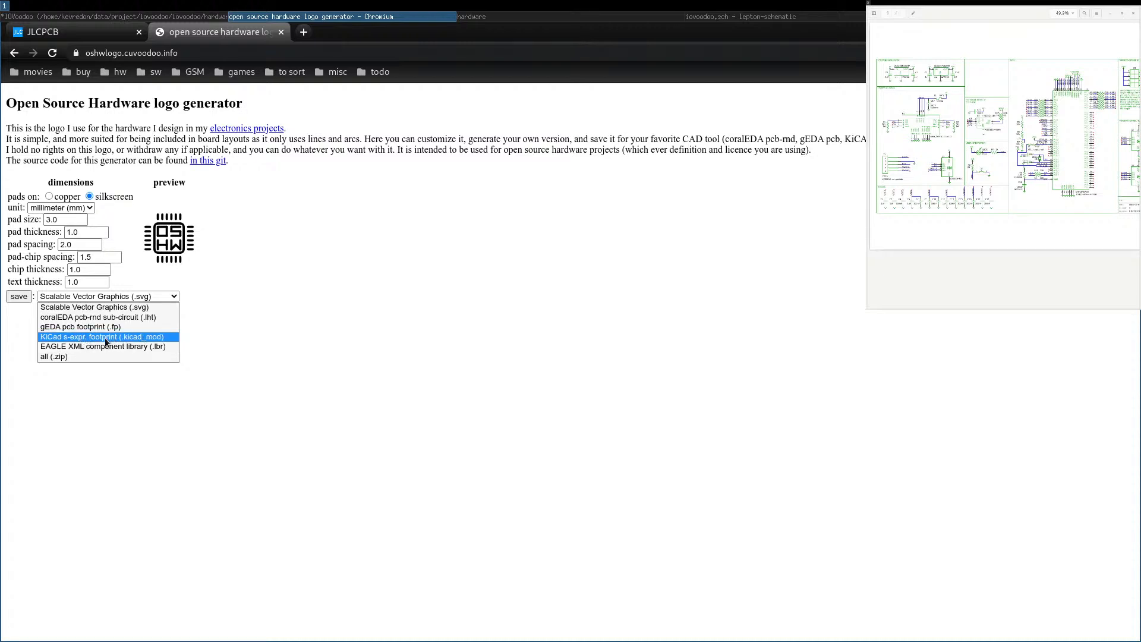
{"action": "left_click", "coordinate": [321, 234]}
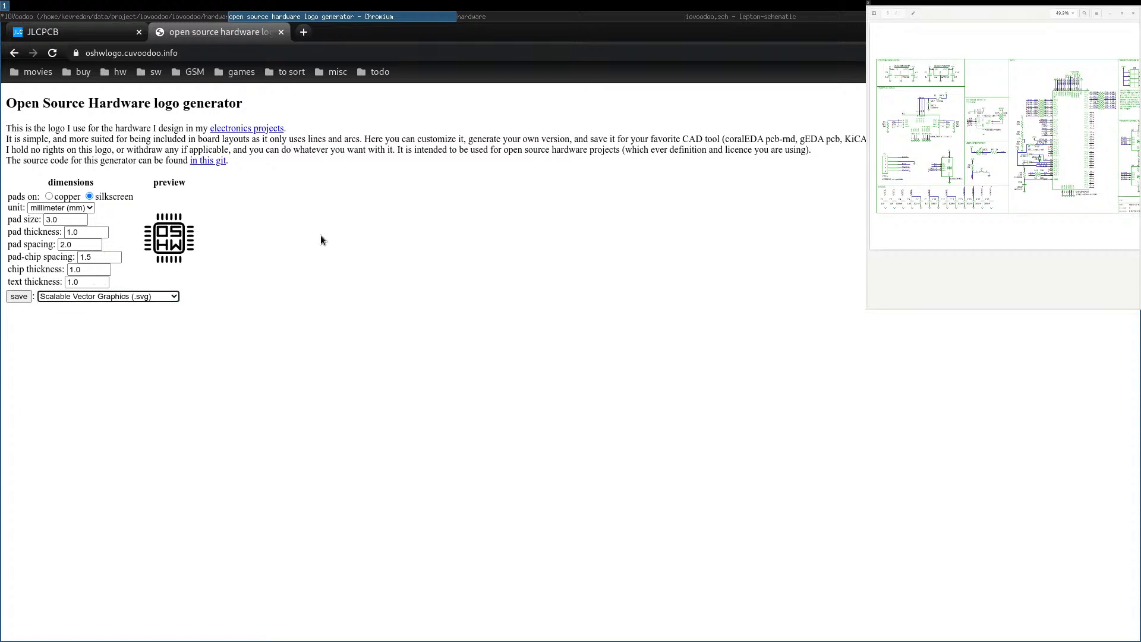
{"action": "left_click", "coordinate": [42, 31]}
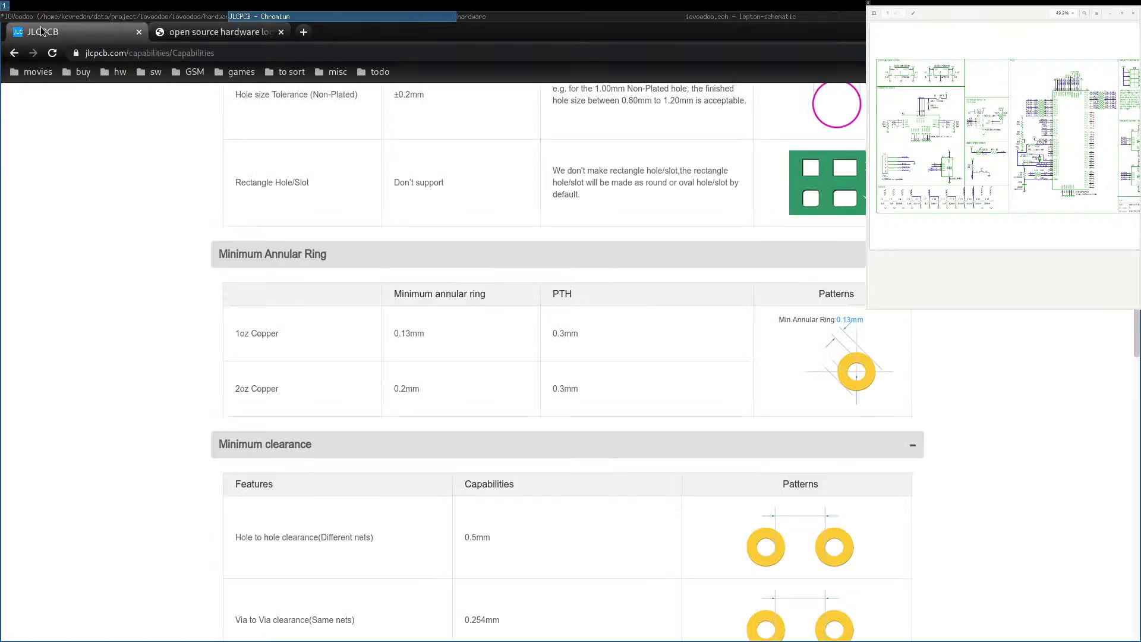
{"action": "left_click", "coordinate": [214, 32]}
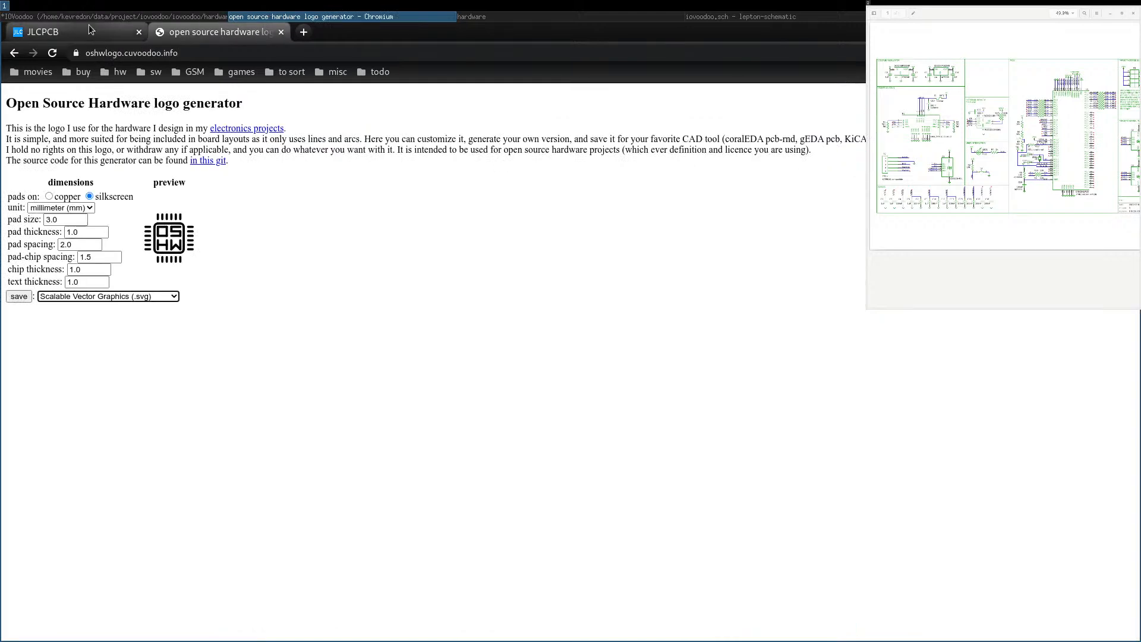
{"action": "left_click", "coordinate": [49, 196]}
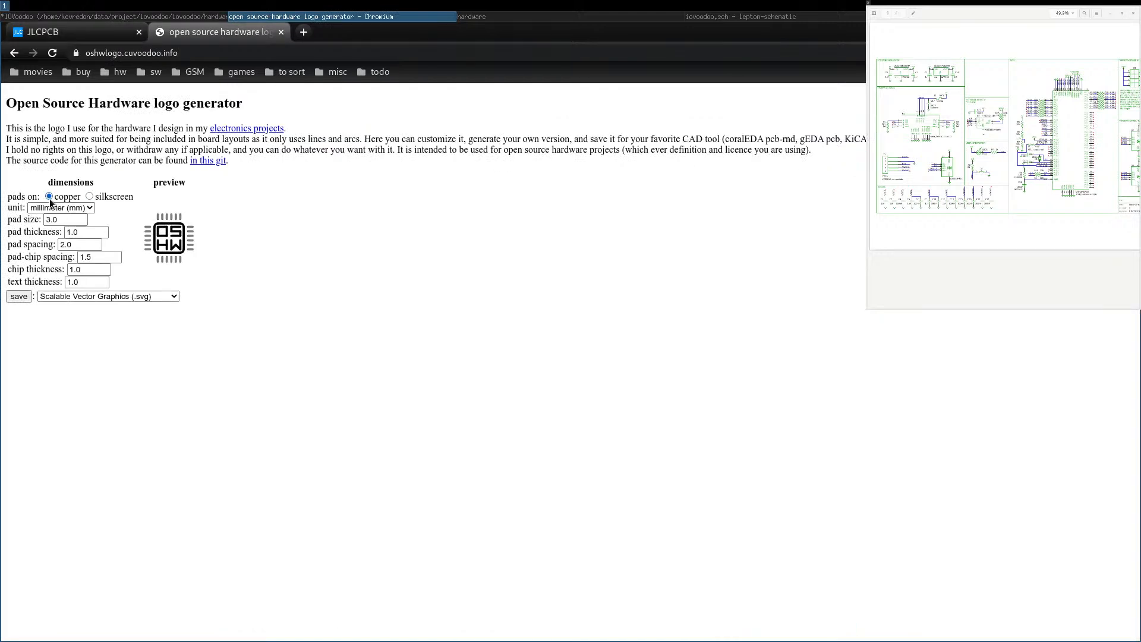
{"action": "left_click", "coordinate": [89, 196]}
Switch back to pcb-rnd and look over the silkscreen texts, logo and traces on the board's bottom side.
{"action": "left_click", "coordinate": [62, 16]}
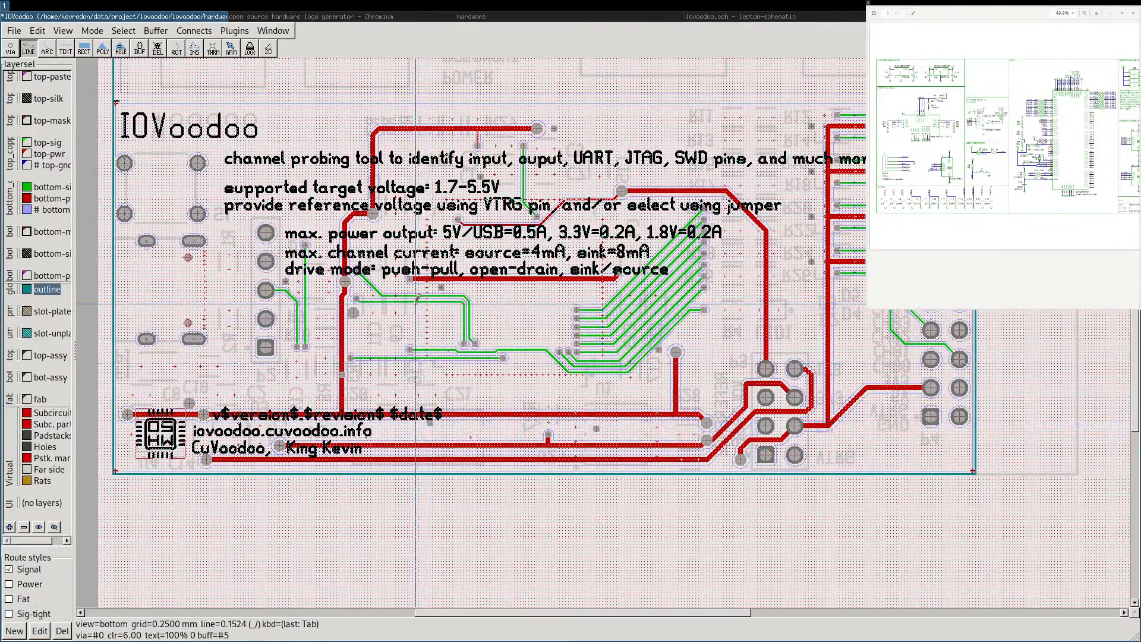
{"action": "scroll", "coordinate": [417, 300], "scroll_direction": "up", "scroll_amount": 2}
{"action": "middle_click_drag", "start_coordinate": [489, 235], "coordinate": [472, 272]}
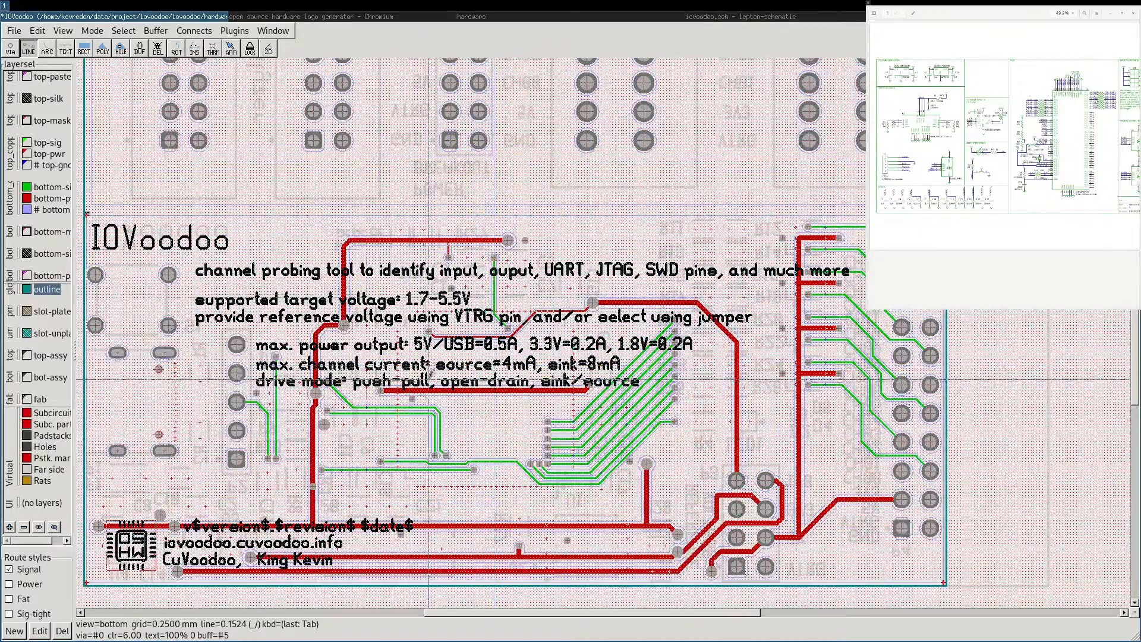
{"action": "scroll", "coordinate": [428, 234], "scroll_direction": "down", "scroll_amount": 2}
{"action": "middle_click_drag", "start_coordinate": [433, 226], "coordinate": [407, 291]}
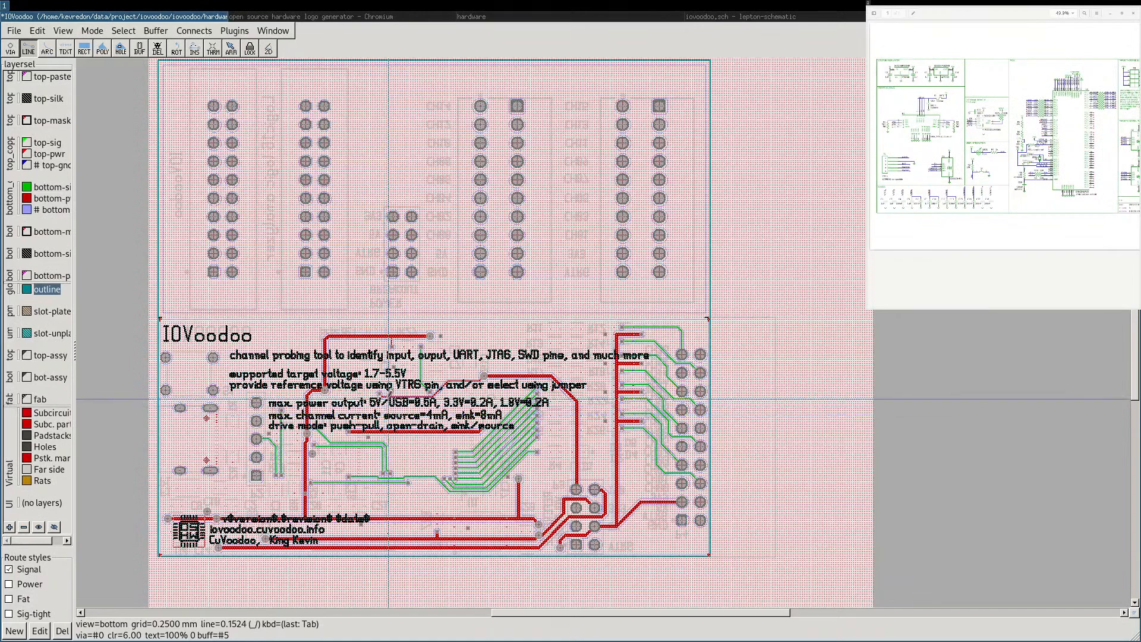
Flip the view to the top side, show the top copper instead of the bottom copper, and examine the IOVoodoo board.
{"action": "key", "text": "Tab"}
{"action": "middle_click_drag", "start_coordinate": [441, 246], "coordinate": [462, 420]}
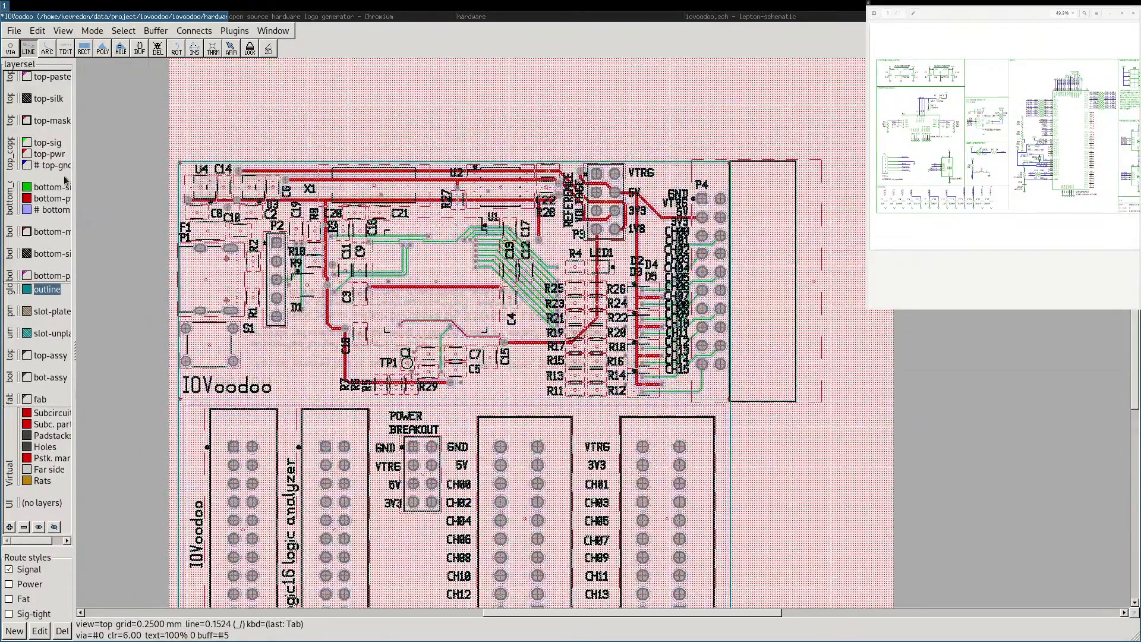
{"action": "left_click", "coordinate": [27, 200]}
{"action": "left_click", "coordinate": [25, 157]}
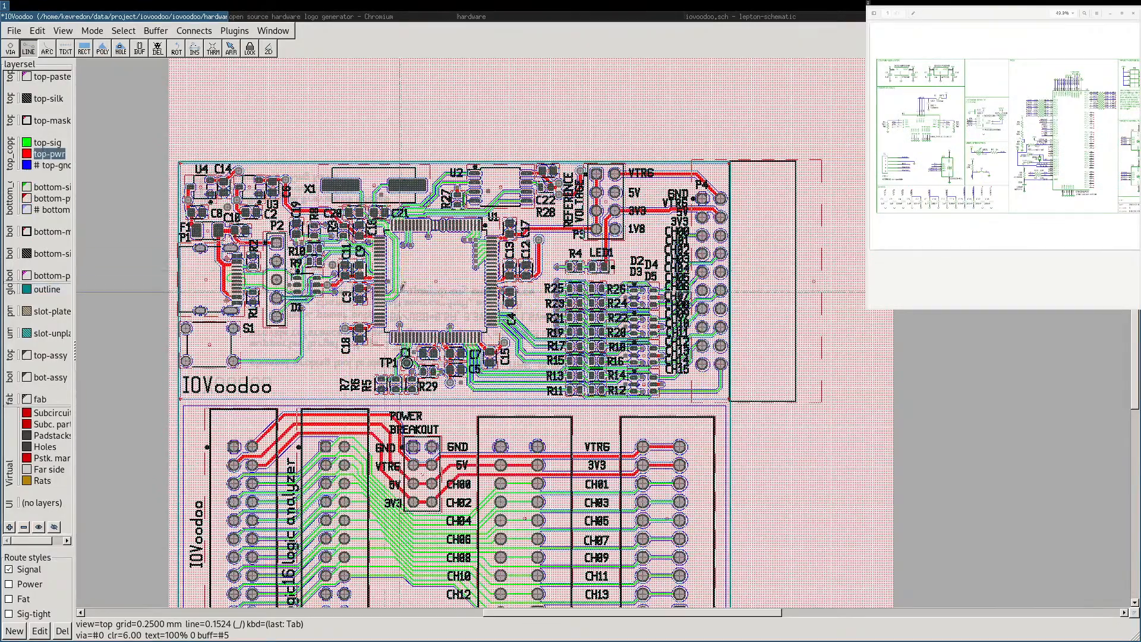
{"action": "scroll", "coordinate": [437, 263], "scroll_direction": "up", "scroll_amount": 1}
{"action": "middle_click_drag", "start_coordinate": [365, 251], "coordinate": [449, 270]}
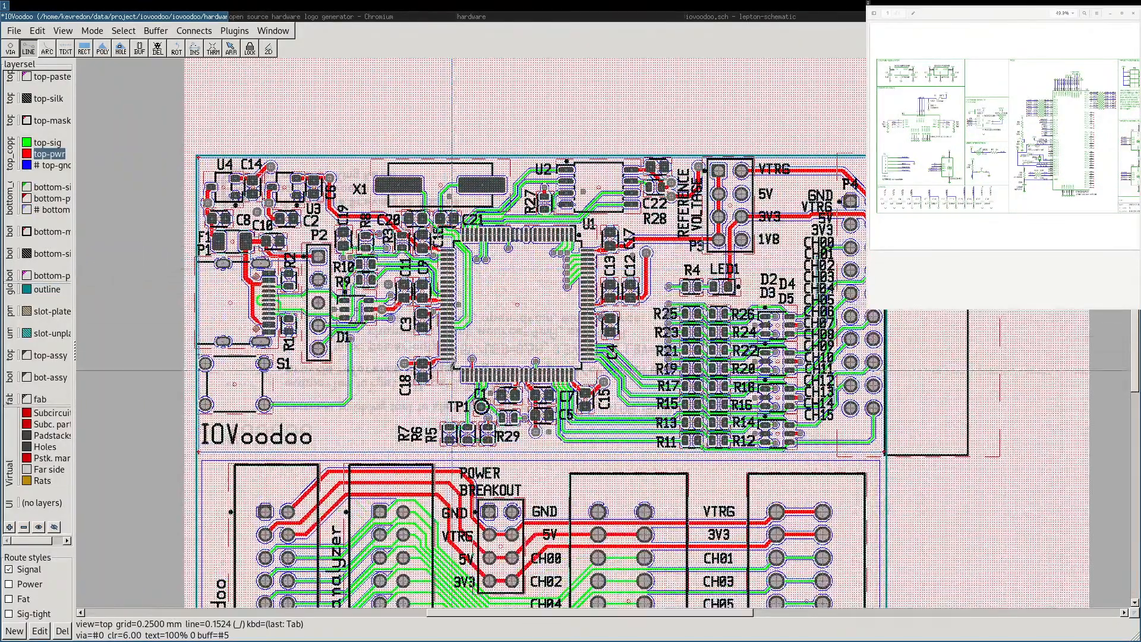
{"action": "scroll", "coordinate": [511, 364], "scroll_direction": "up", "scroll_amount": 1}
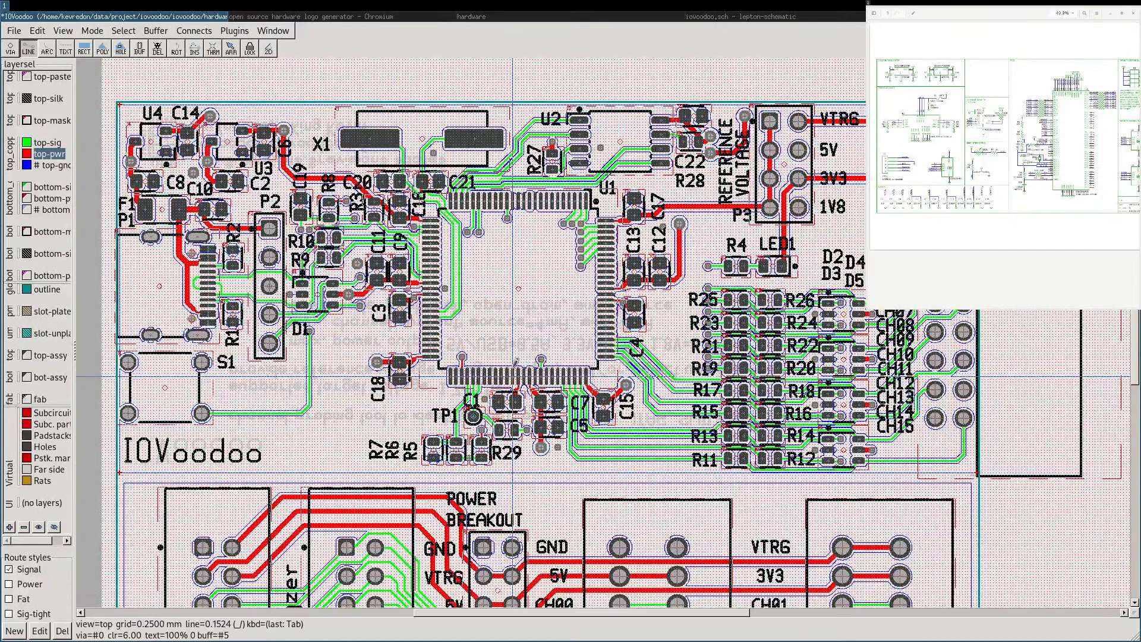
Show the top-mask layer and examine the via openings and silkscreen labels around U1.
{"action": "left_click", "coordinate": [26, 123]}
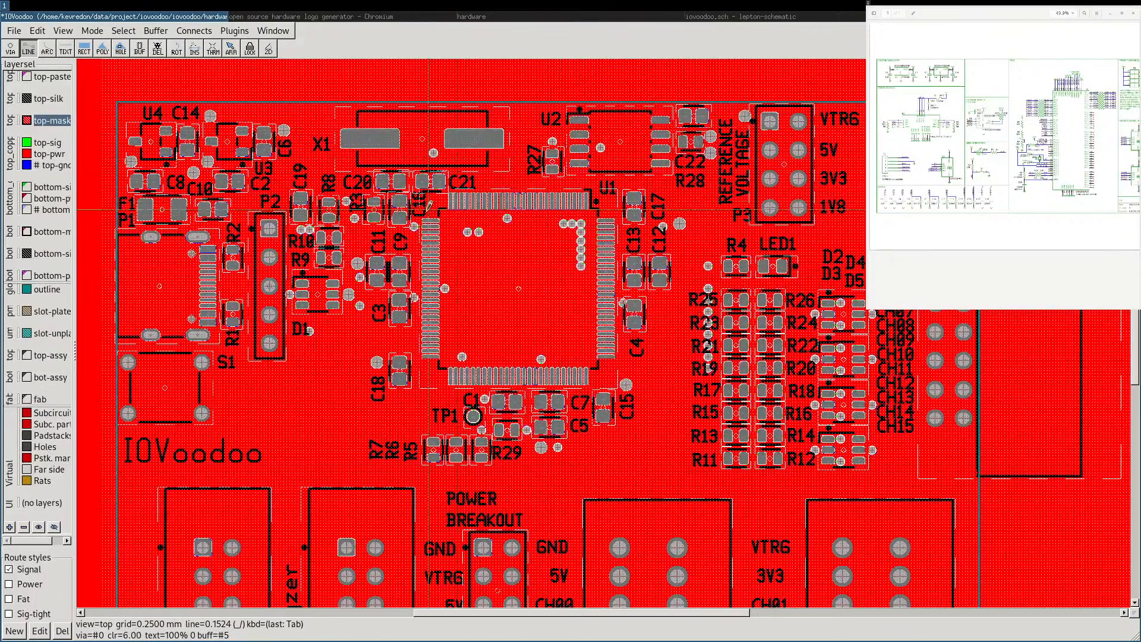
{"action": "scroll", "coordinate": [442, 200], "scroll_direction": "up", "scroll_amount": 4}
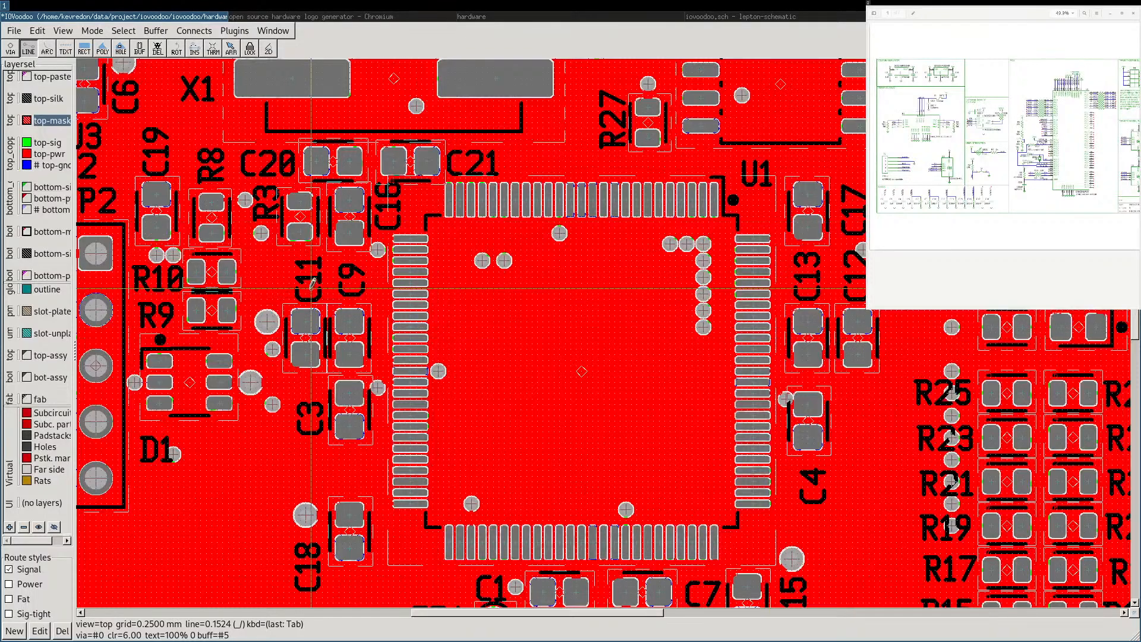
{"action": "middle_click_drag", "start_coordinate": [276, 286], "coordinate": [342, 283]}
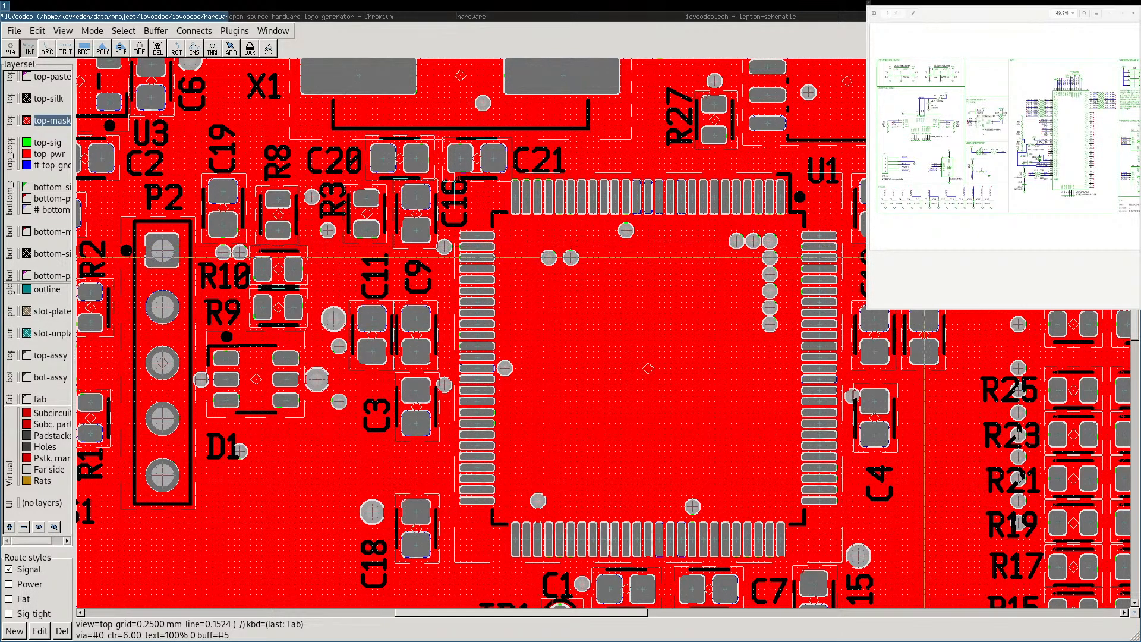
Move the R25, R23, R21 and R19 silkscreen labels left, clear of the column of vias beside the resistors.
{"action": "middle_click_drag", "start_coordinate": [1002, 428], "coordinate": [805, 394]}
{"action": "key", "text": "Escape"}
{"action": "scroll", "coordinate": [823, 398], "scroll_direction": "up", "scroll_amount": 3}
{"action": "left_click_drag", "start_coordinate": [678, 254], "coordinate": [588, 255]}
{"action": "left_click_drag", "start_coordinate": [697, 422], "coordinate": [569, 423]}
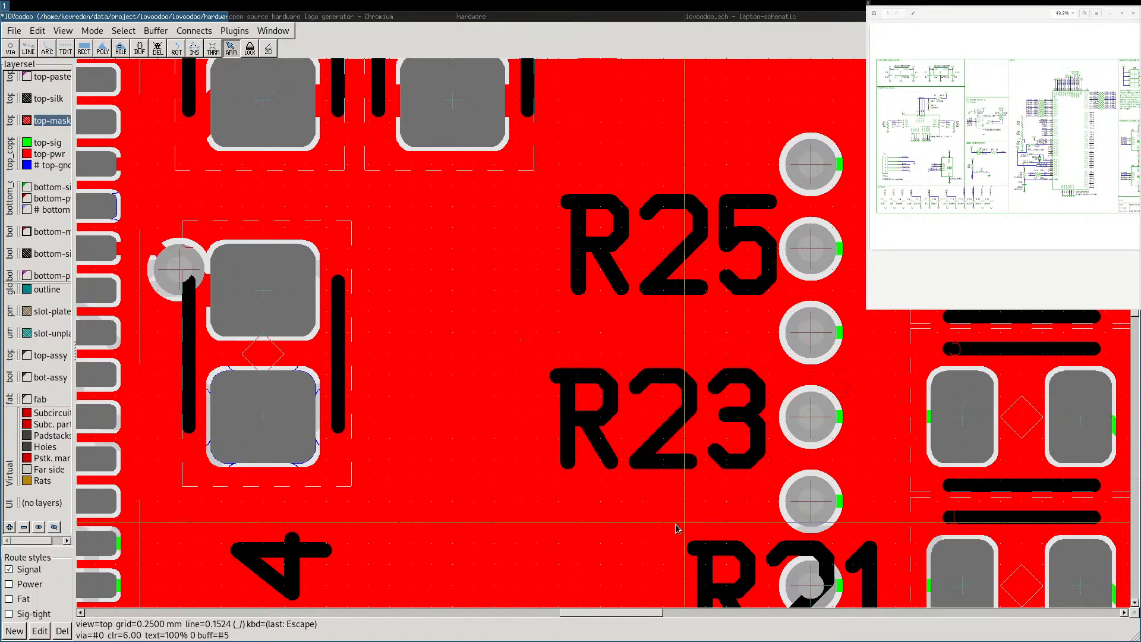
{"action": "scroll", "coordinate": [668, 502], "scroll_direction": "down", "scroll_amount": 5}
{"action": "left_click_drag", "start_coordinate": [692, 445], "coordinate": [564, 447]}
{"action": "scroll", "coordinate": [697, 451], "scroll_direction": "down", "scroll_amount": 5}
{"action": "left_click_drag", "start_coordinate": [697, 452], "coordinate": [569, 447]}
{"action": "scroll", "coordinate": [730, 429], "scroll_direction": "down", "scroll_amount": 5}
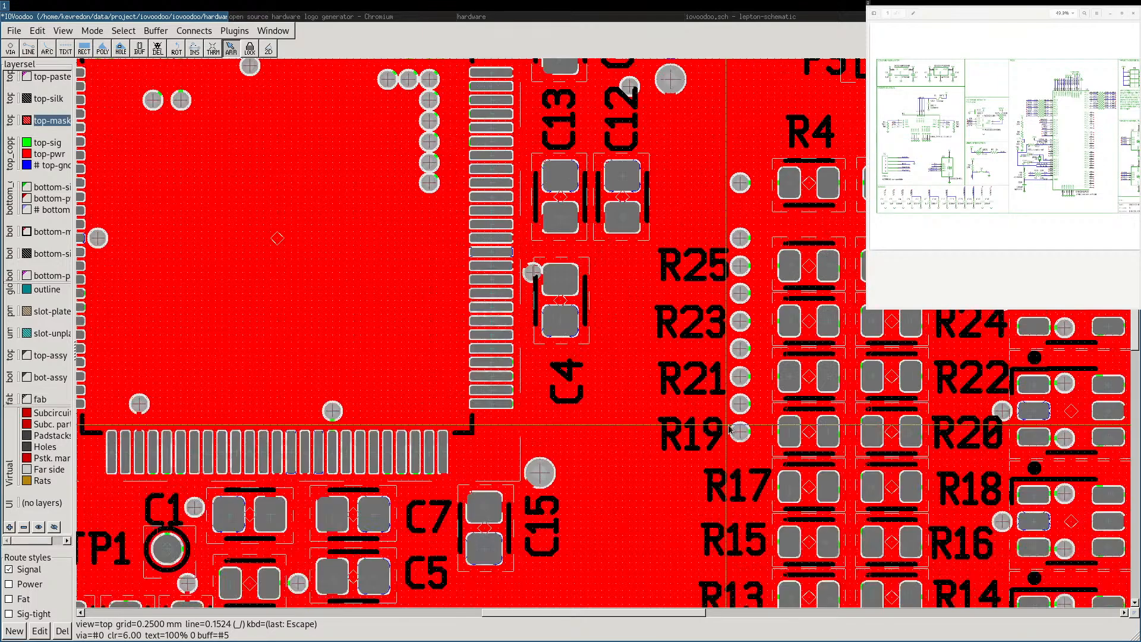
Shift the R24, R20, R16 and R12 silkscreen labels slightly down, away from the vias beside the diode arrays.
{"action": "scroll", "coordinate": [731, 429], "scroll_direction": "right", "scroll_amount": 5, "text": "shift"}
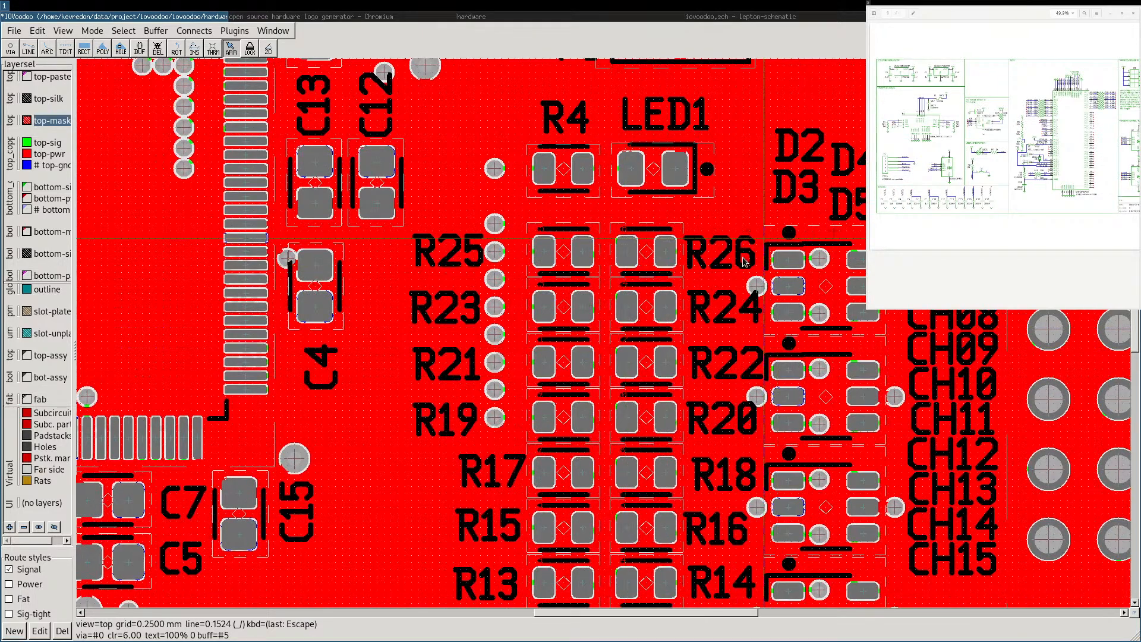
{"action": "scroll", "coordinate": [744, 261], "scroll_direction": "up", "scroll_amount": 5}
{"action": "left_click_drag", "start_coordinate": [713, 386], "coordinate": [716, 393]}
{"action": "middle_click_drag", "start_coordinate": [764, 444], "coordinate": [716, 221]}
{"action": "left_click_drag", "start_coordinate": [657, 417], "coordinate": [659, 451]}
{"action": "scroll", "coordinate": [660, 453], "scroll_direction": "down", "scroll_amount": 3}
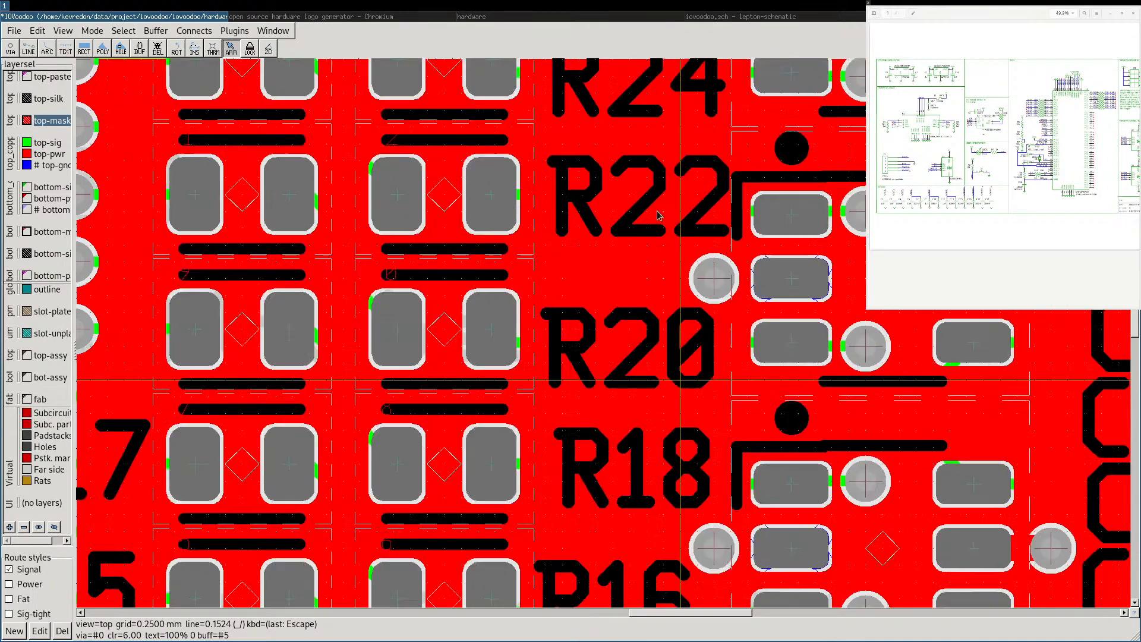
{"action": "left_click_drag", "start_coordinate": [607, 457], "coordinate": [634, 470]}
{"action": "scroll", "coordinate": [635, 470], "scroll_direction": "down", "scroll_amount": 3}
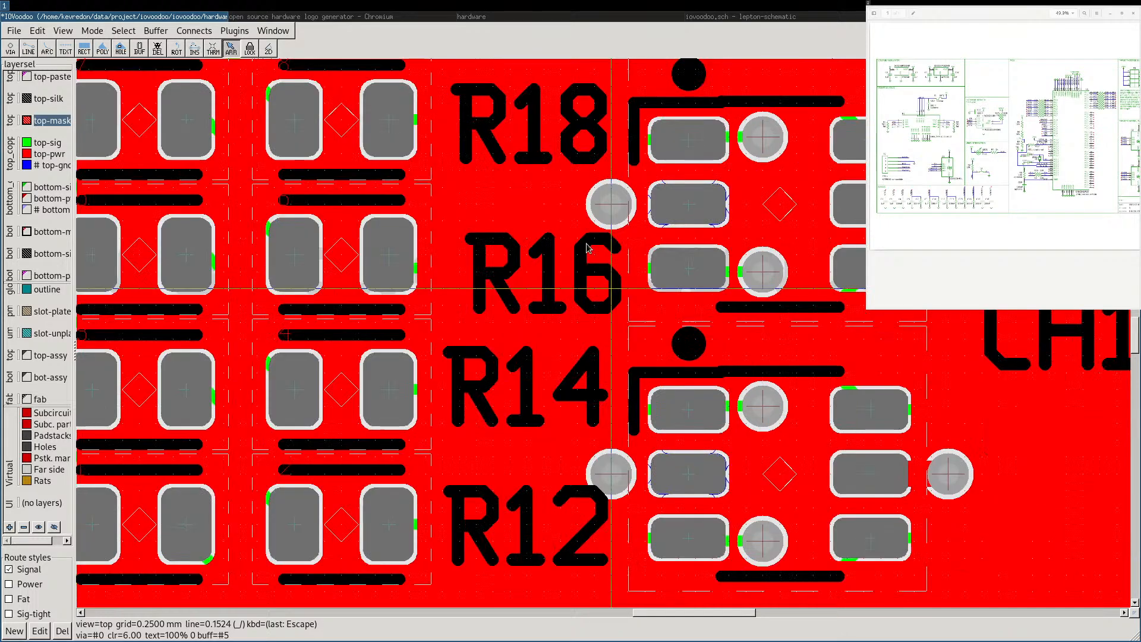
{"action": "left_click_drag", "start_coordinate": [508, 484], "coordinate": [508, 502]}
{"action": "scroll", "coordinate": [590, 275], "scroll_direction": "down", "scroll_amount": 3, "text": "ctrl"}
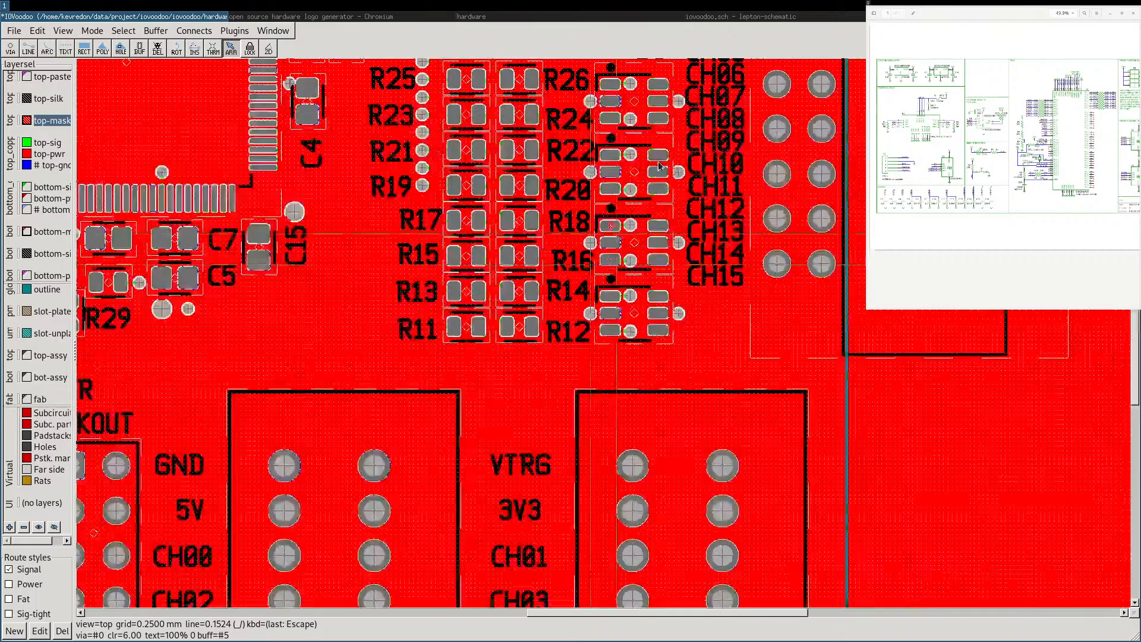
Check the remaining top silkscreen labels against the mask openings, from the resistor columns across U1 to the USB connector.
{"action": "scroll", "coordinate": [674, 306], "scroll_direction": "up", "scroll_amount": 2}
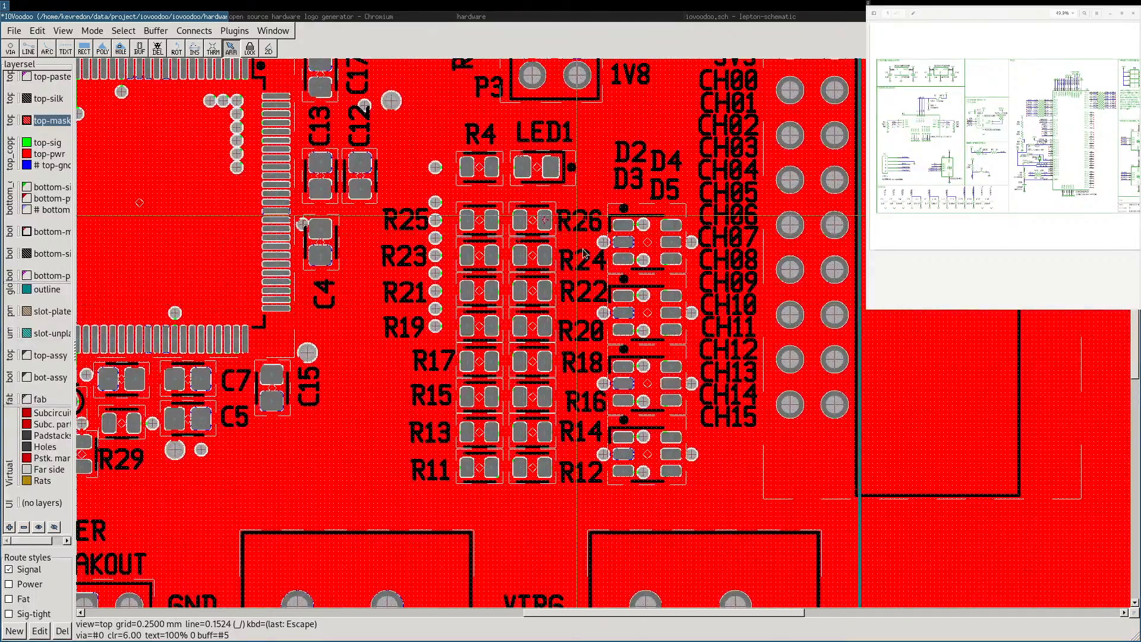
{"action": "middle_click_drag", "start_coordinate": [374, 274], "coordinate": [621, 284]}
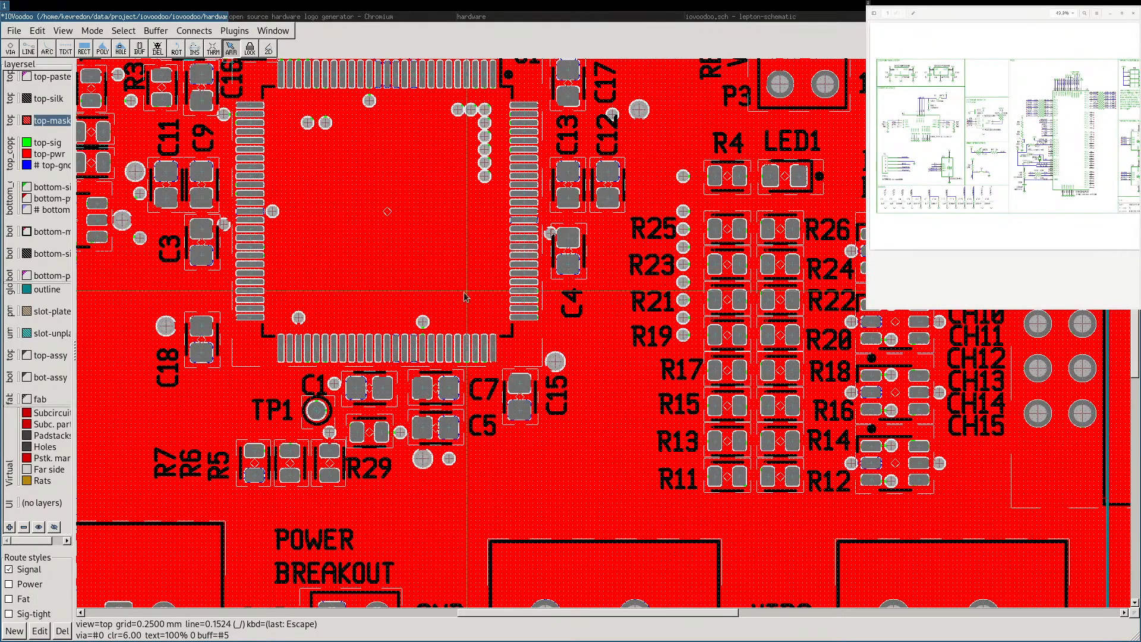
{"action": "middle_click_drag", "start_coordinate": [437, 306], "coordinate": [614, 422]}
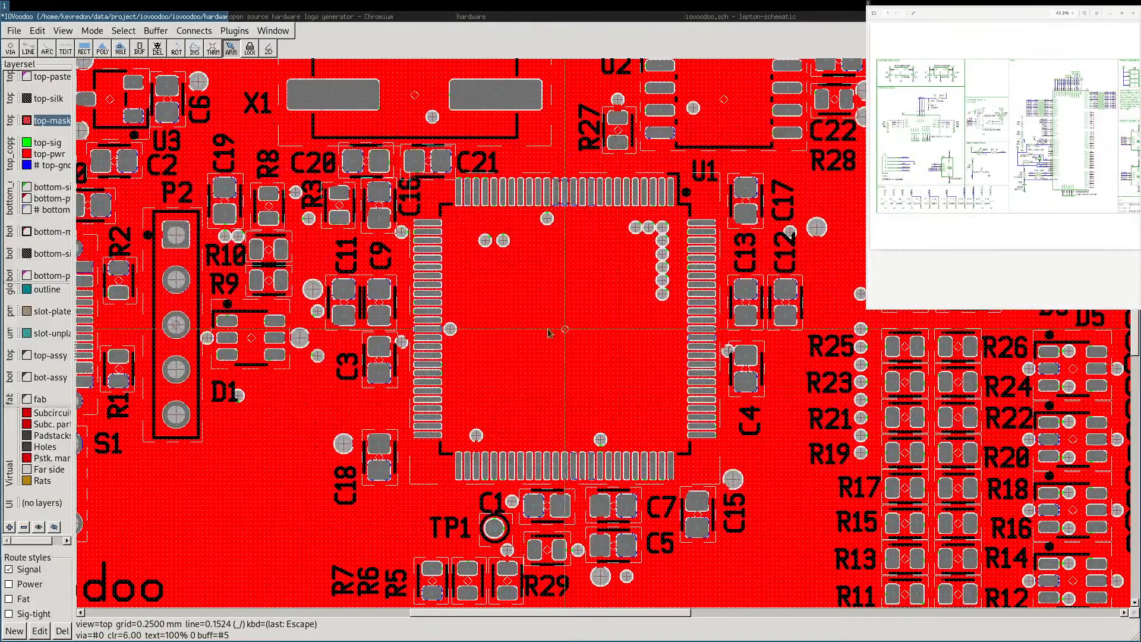
{"action": "middle_click_drag", "start_coordinate": [331, 331], "coordinate": [484, 332]}
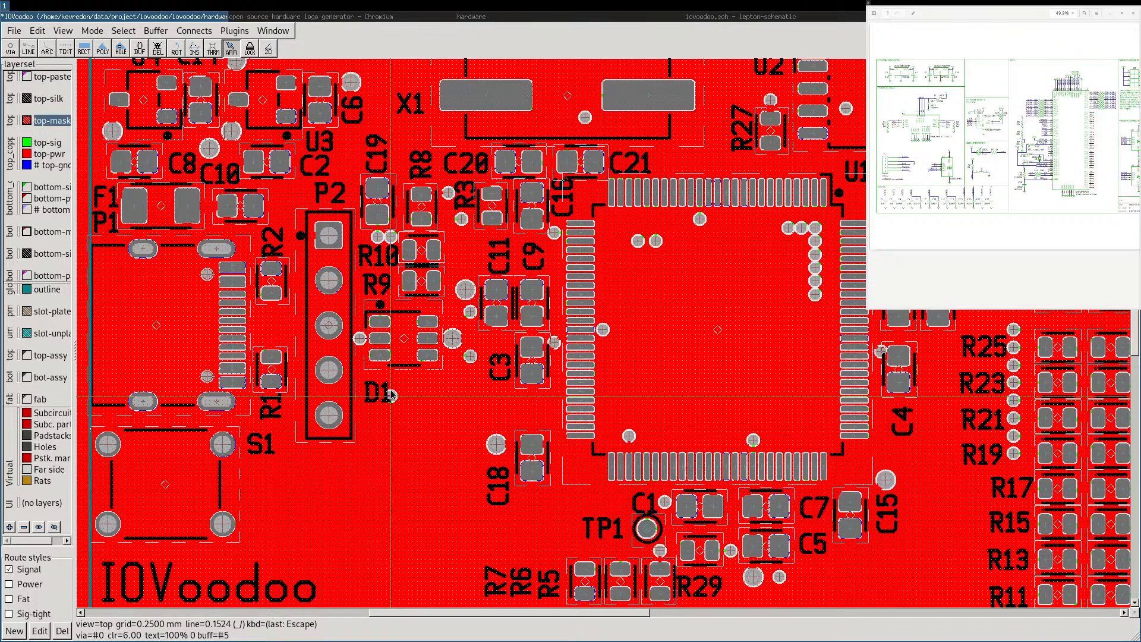
{"action": "middle_click_drag", "start_coordinate": [434, 177], "coordinate": [435, 259]}
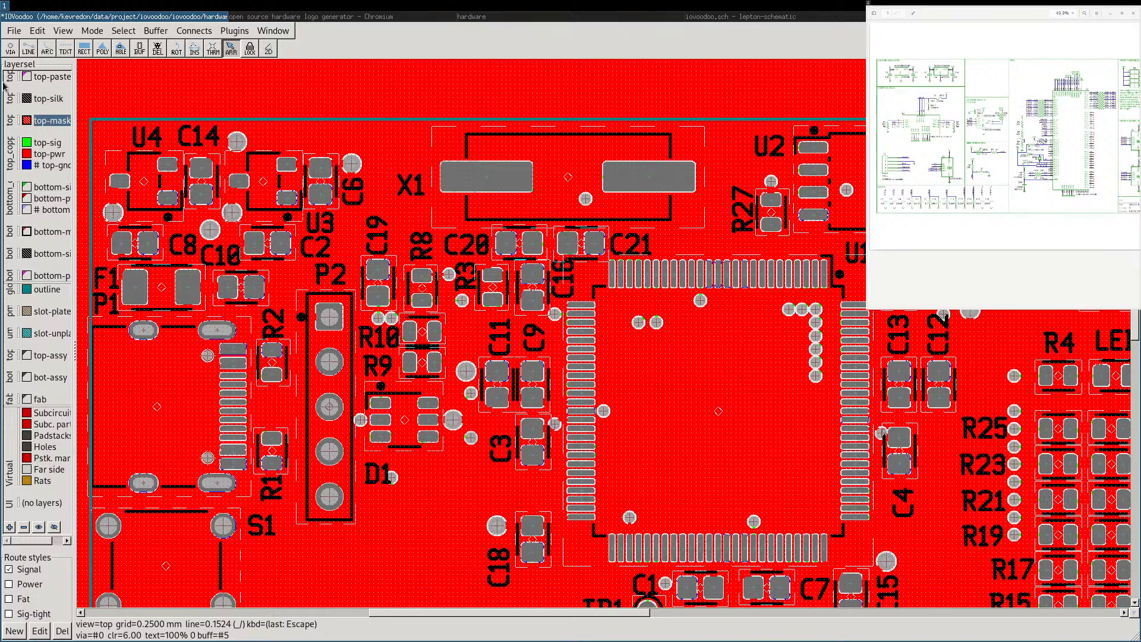
Hide the top mask, show the bottom mask, and flip to the bottom side to examine its silkscreen texts over the vias.
{"action": "left_click", "coordinate": [26, 121]}
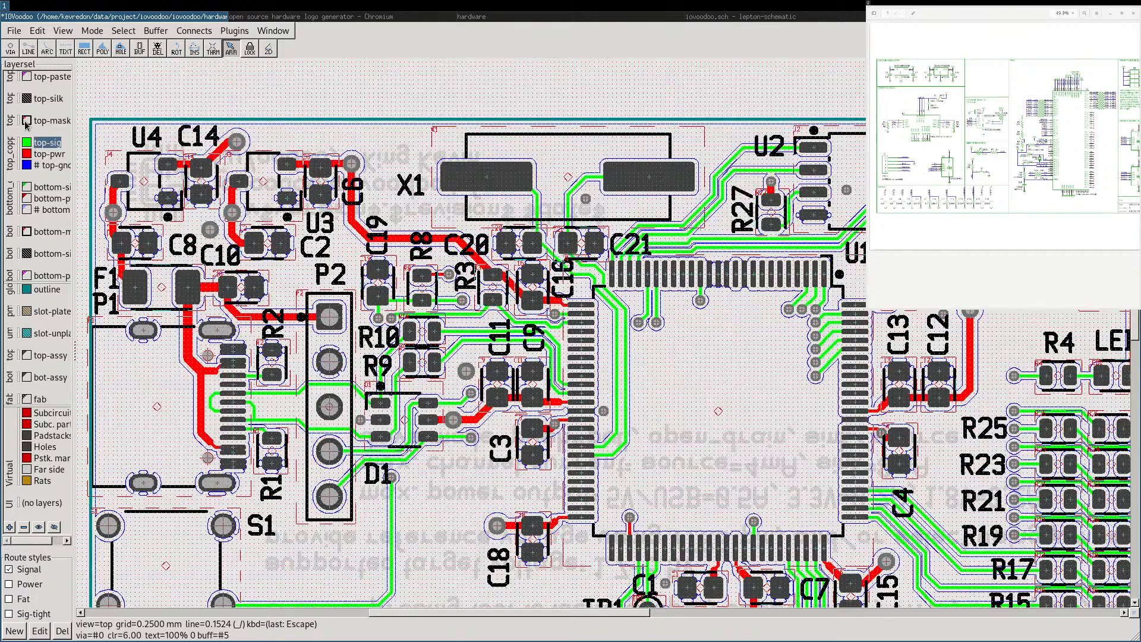
{"action": "left_click", "coordinate": [26, 231]}
{"action": "key", "text": "Tab"}
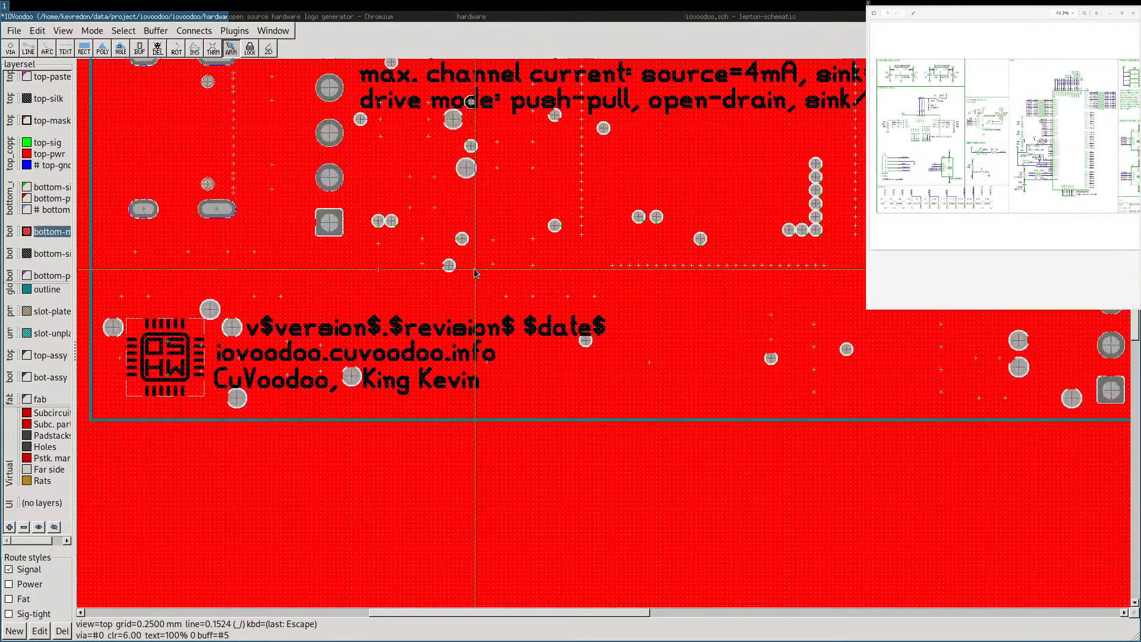
{"action": "scroll", "coordinate": [579, 296], "scroll_direction": "down", "scroll_amount": 4}
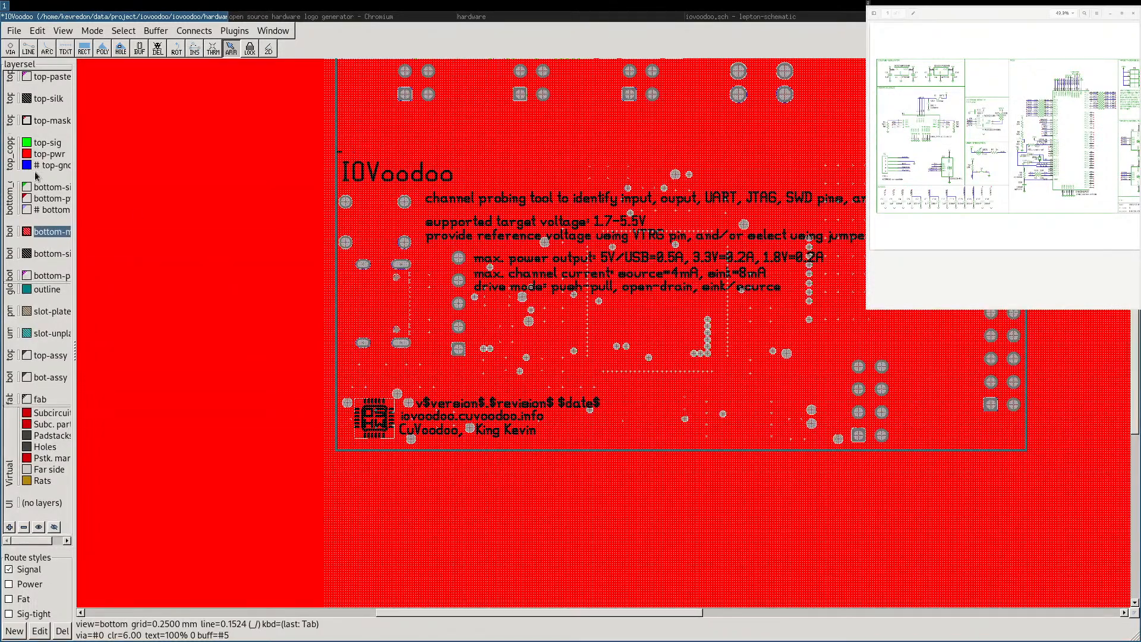
{"action": "scroll", "coordinate": [483, 419], "scroll_direction": "up", "scroll_amount": 1}
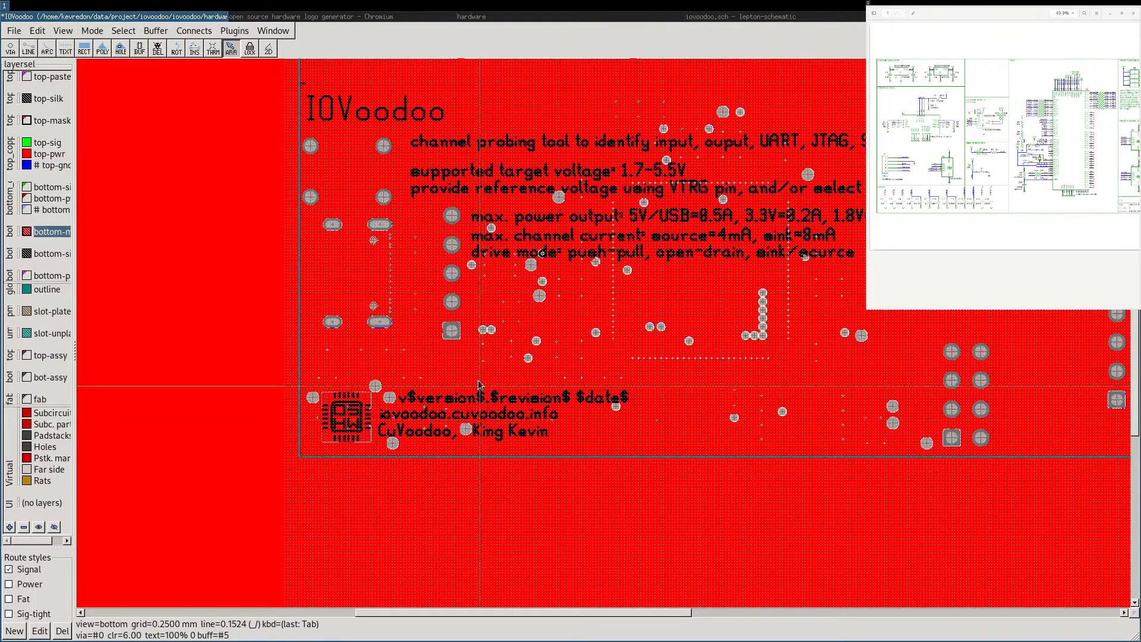
Insert extra spaces before the final 0.2A in the bottom "max. power output" text so the value clears the column of vias.
{"action": "scroll", "coordinate": [501, 230], "scroll_direction": "up", "scroll_amount": 3}
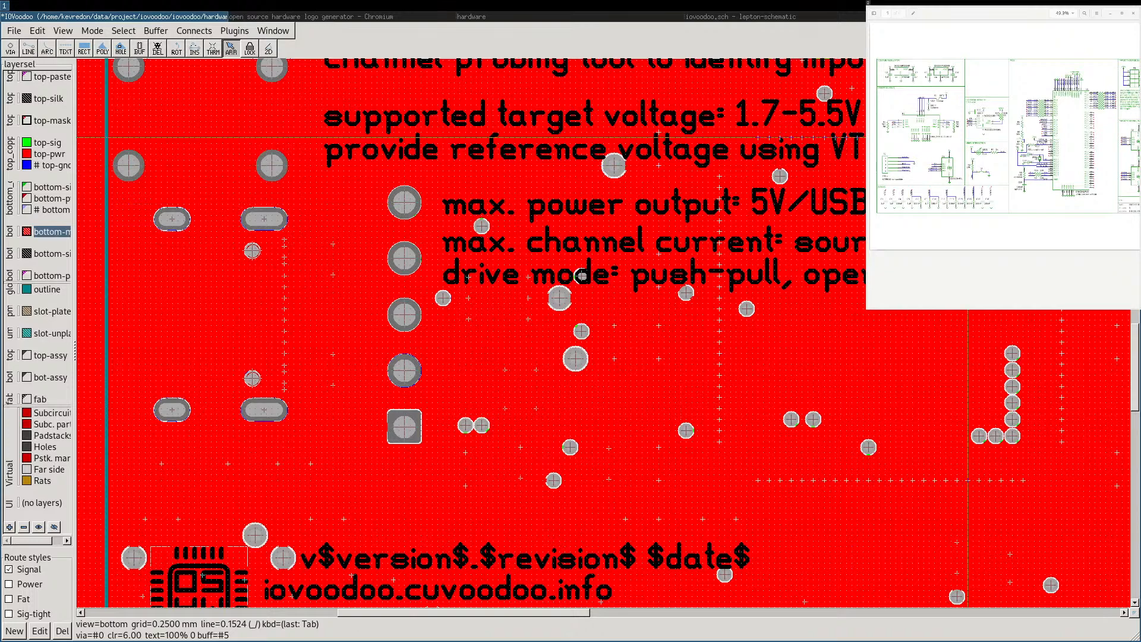
{"action": "middle_click_drag", "start_coordinate": [945, 137], "coordinate": [853, 205]}
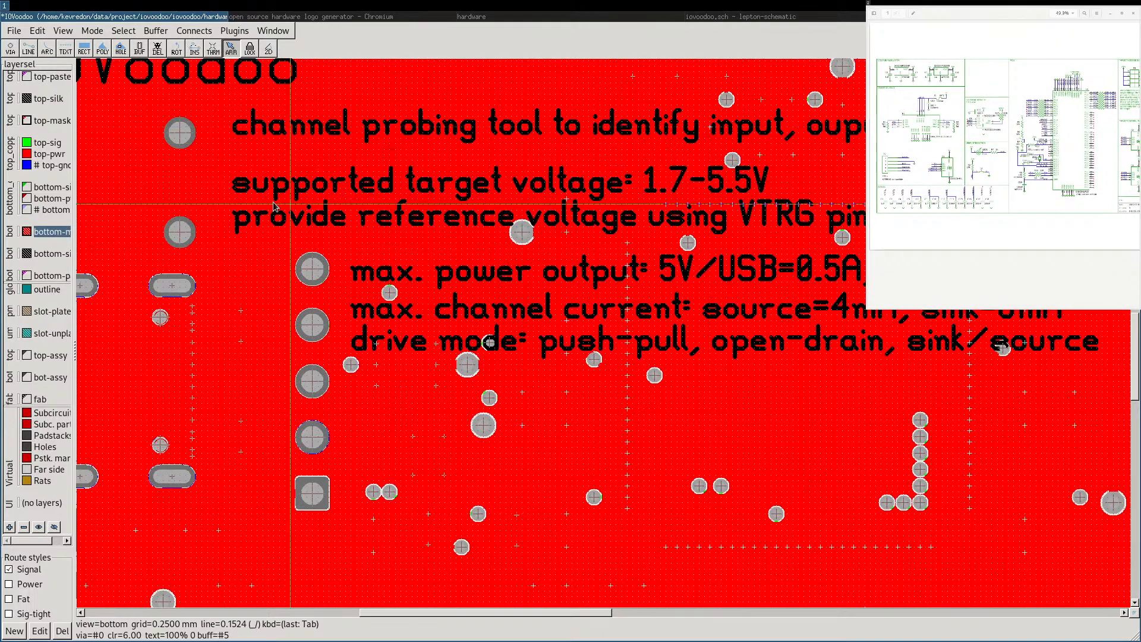
{"action": "middle_click_drag", "start_coordinate": [281, 204], "coordinate": [349, 194]}
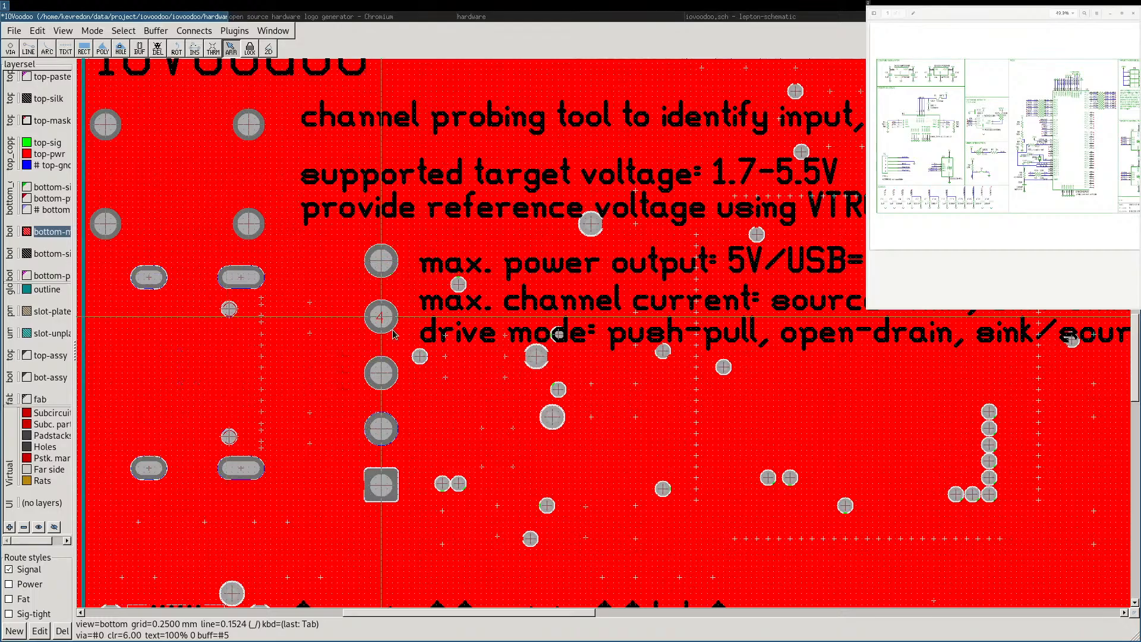
{"action": "scroll", "coordinate": [392, 329], "scroll_direction": "down", "scroll_amount": 3}
{"action": "scroll", "coordinate": [805, 281], "scroll_direction": "up", "scroll_amount": 4}
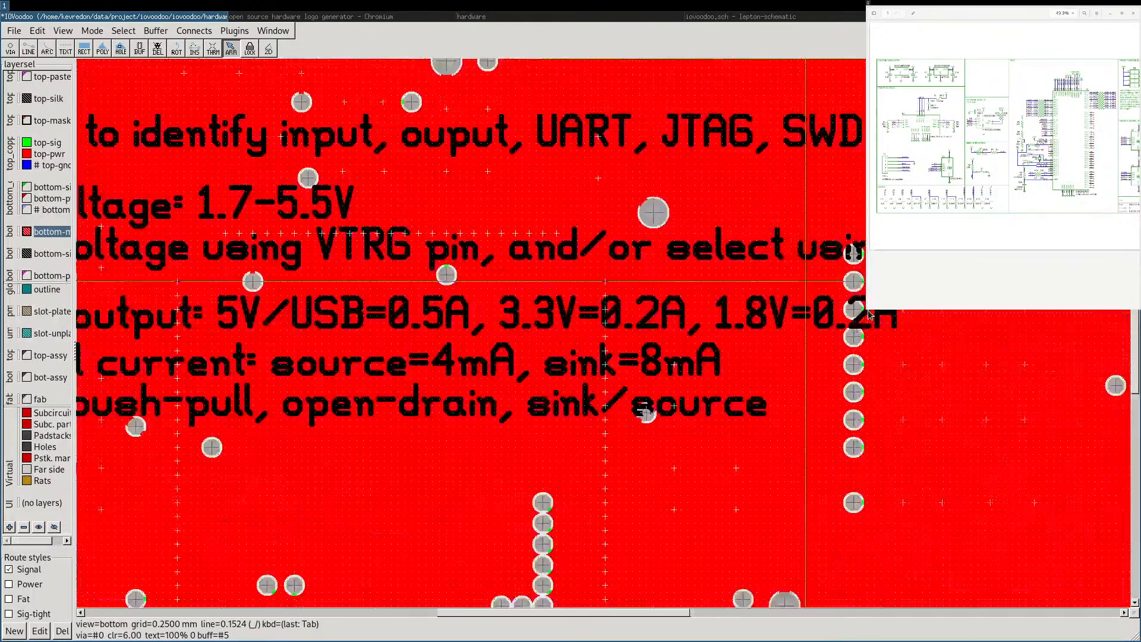
{"action": "scroll", "coordinate": [869, 314], "scroll_direction": "up", "scroll_amount": 1}
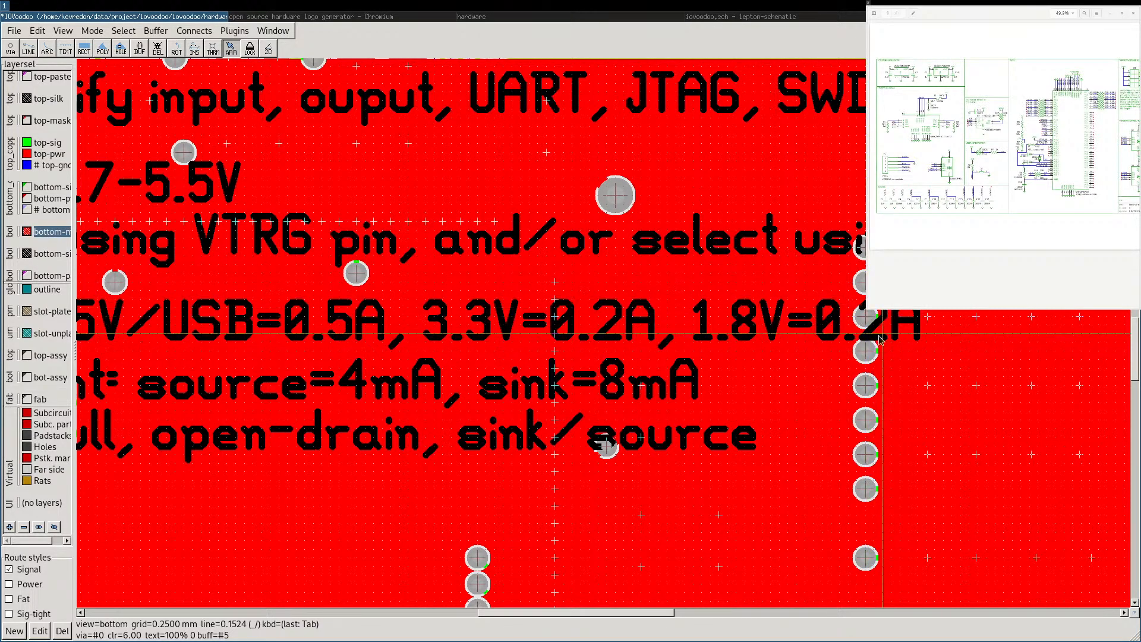
{"action": "left_click", "coordinate": [755, 336]}
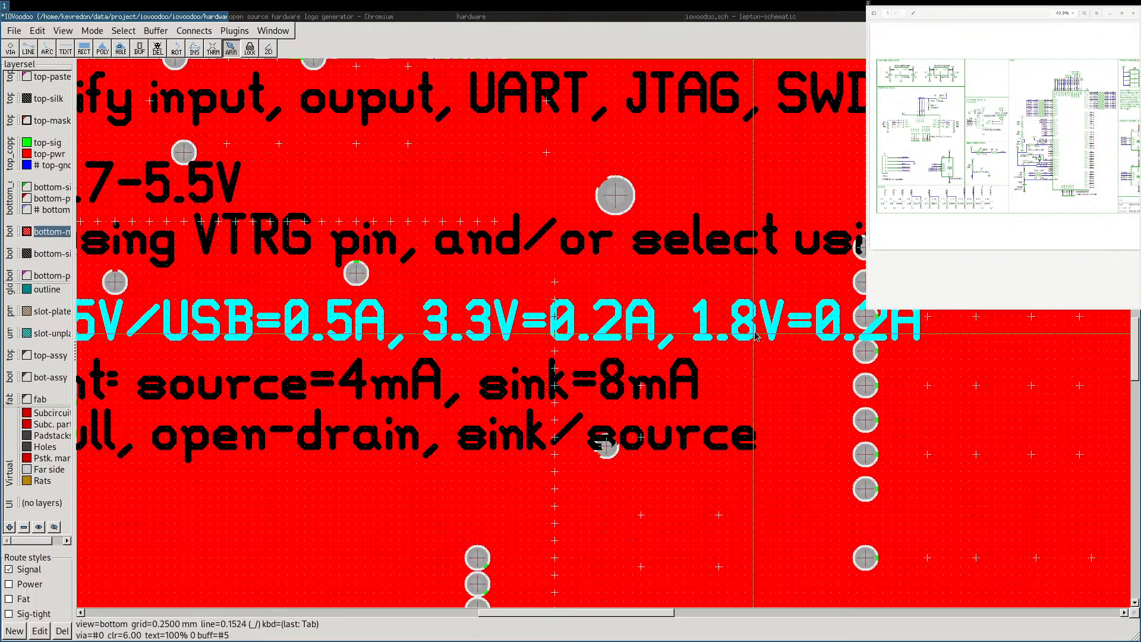
{"action": "right_click", "coordinate": [756, 335]}
{"action": "left_click", "coordinate": [780, 367]}
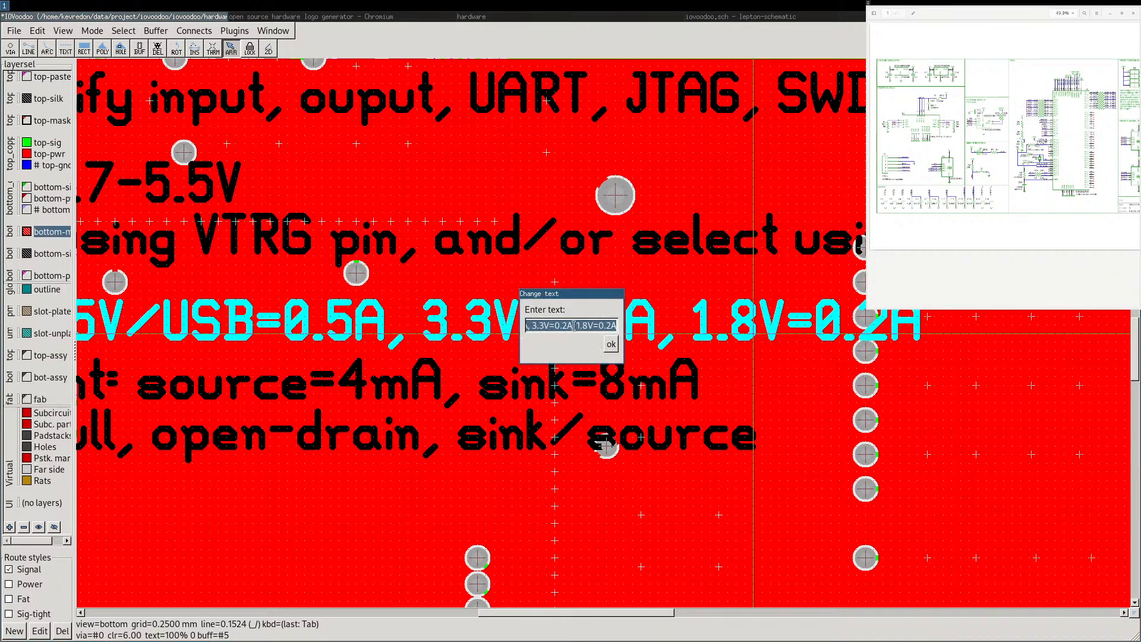
{"action": "left_click", "coordinate": [598, 325]}
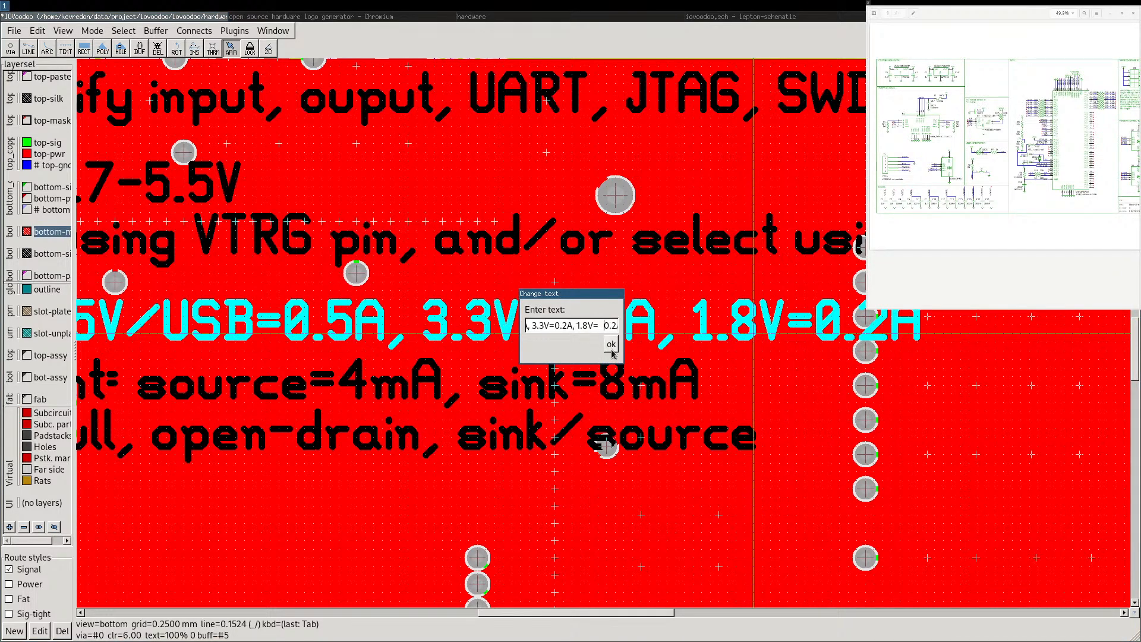
{"action": "left_click", "coordinate": [611, 343]}
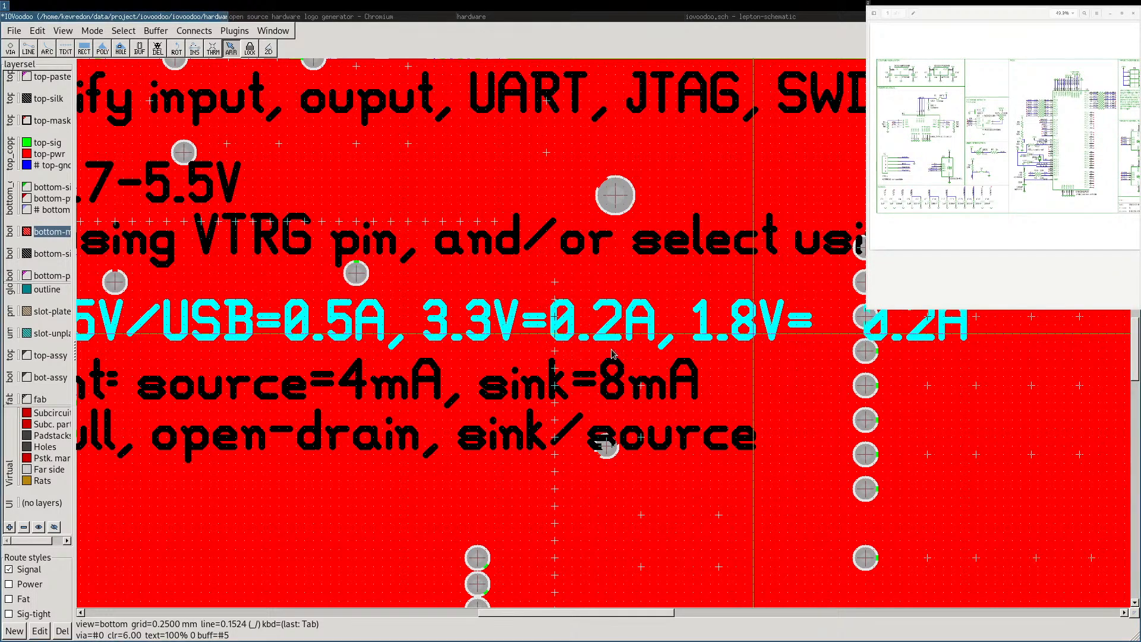
Insert extra spaces before 3.3V and before 1.8V in the "max. power output" text.
{"action": "right_click", "coordinate": [707, 334]}
{"action": "left_click", "coordinate": [620, 327]}
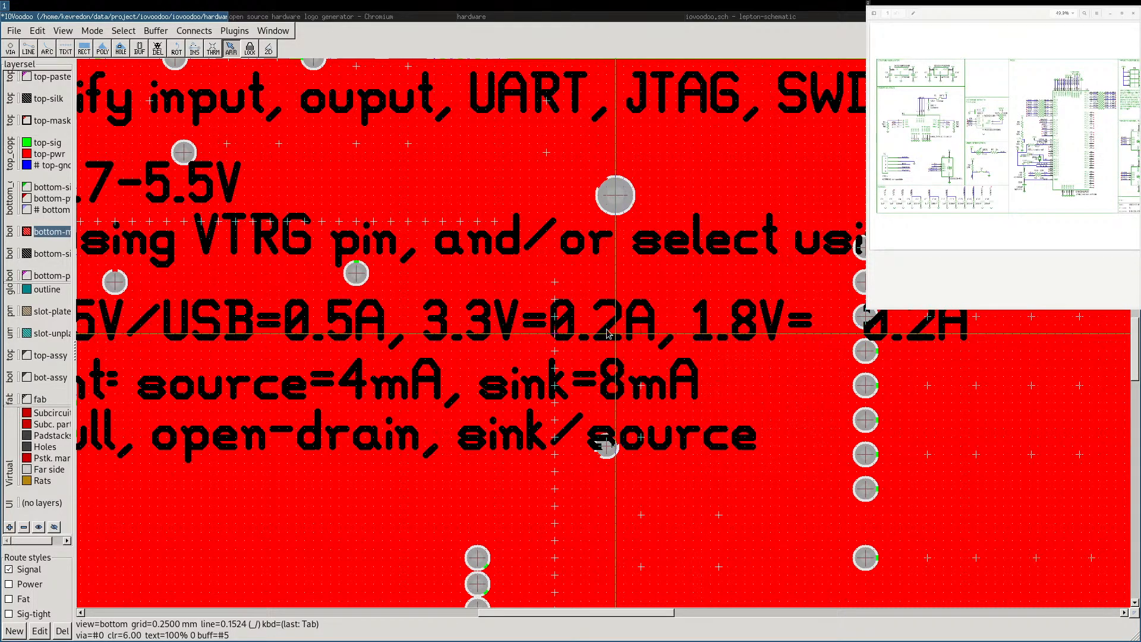
{"action": "left_click", "coordinate": [606, 330]}
{"action": "right_click", "coordinate": [605, 329]}
{"action": "left_click", "coordinate": [646, 366]}
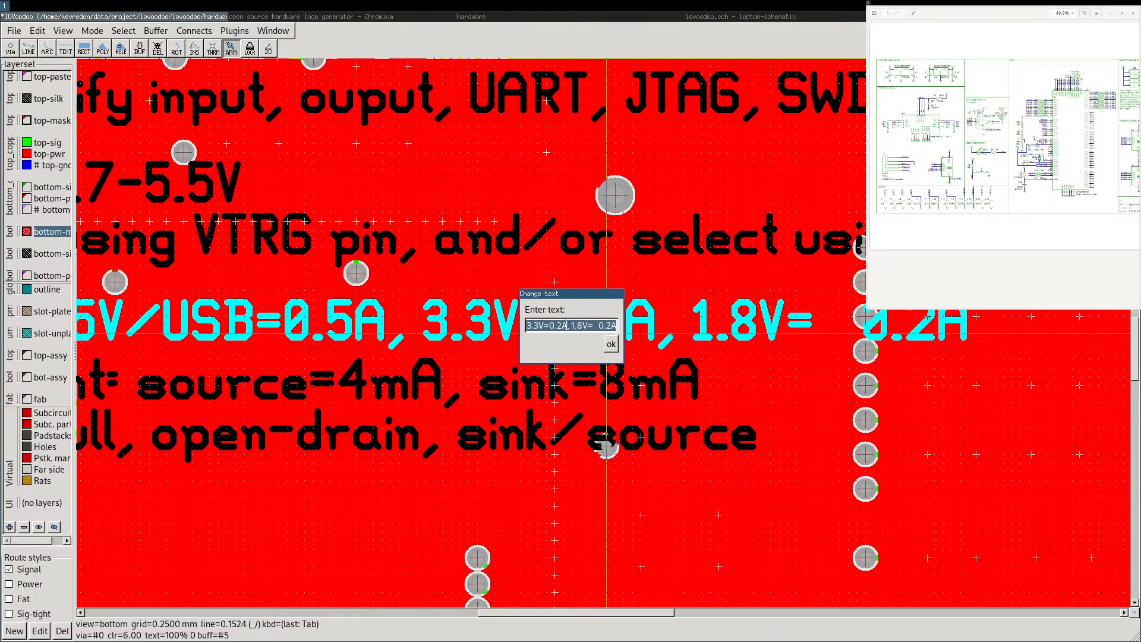
{"action": "left_click", "coordinate": [573, 326]}
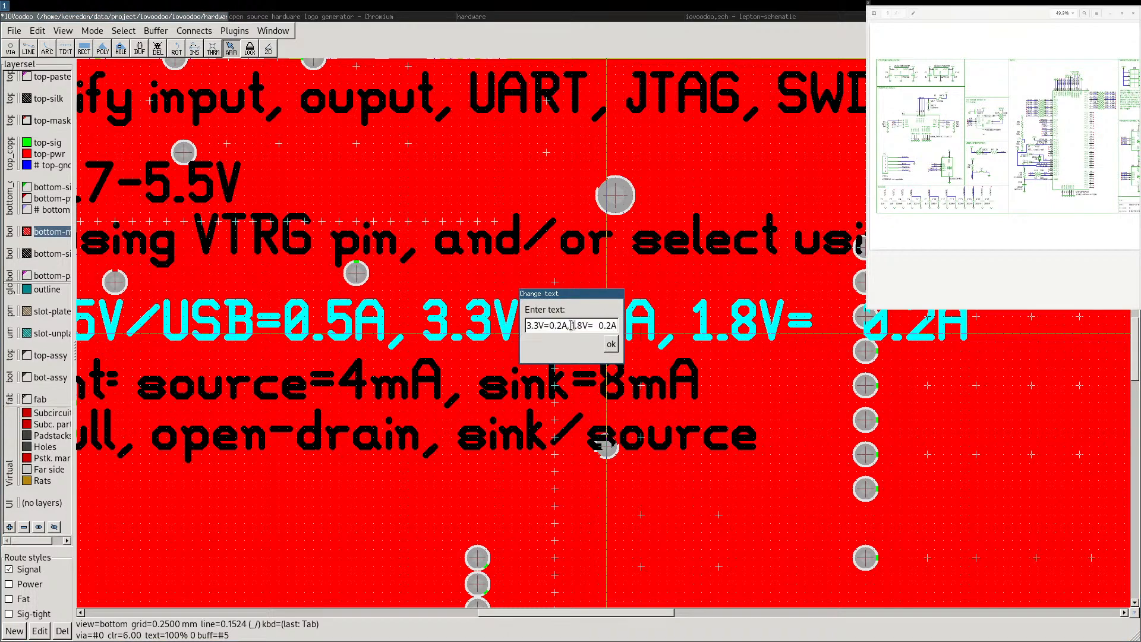
{"action": "left_click", "coordinate": [529, 325]}
{"action": "key", "text": "BackSpace"}
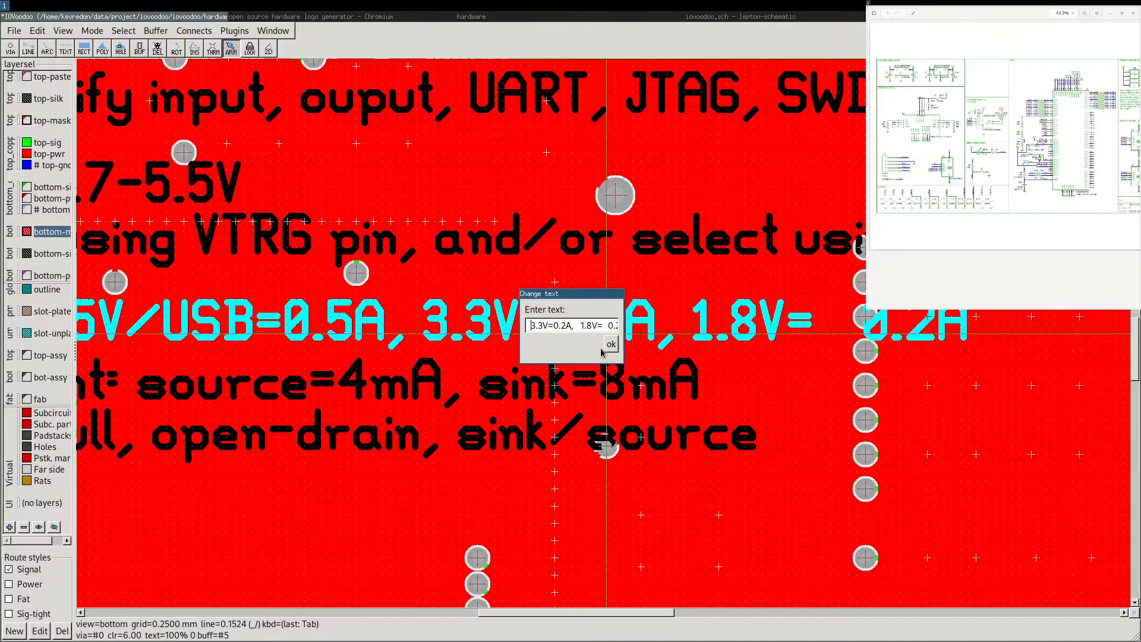
{"action": "left_click", "coordinate": [613, 347]}
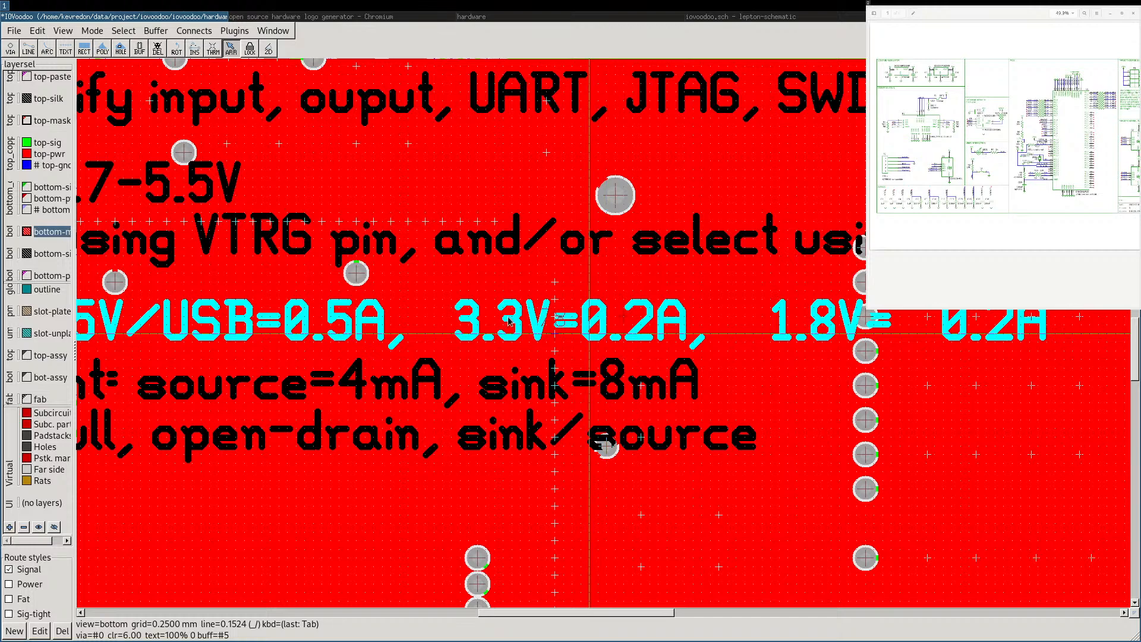
Remove two of the extra spaces before 1.8V in the "max. power output" text.
{"action": "middle_click_drag", "start_coordinate": [333, 336], "coordinate": [557, 331]}
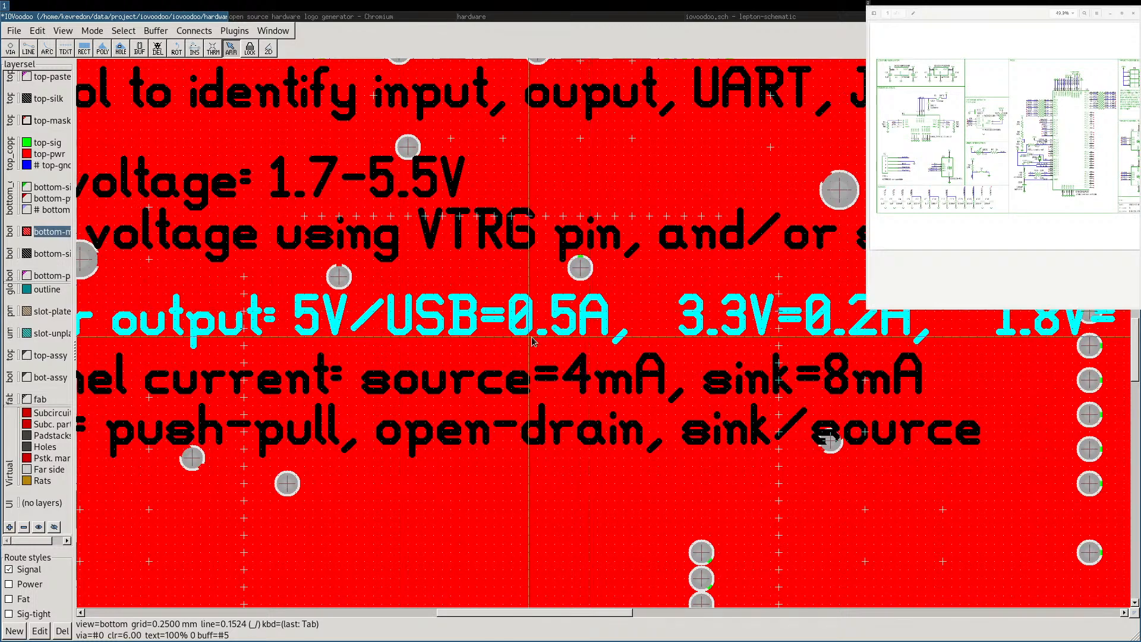
{"action": "middle_click_drag", "start_coordinate": [746, 314], "coordinate": [572, 329]}
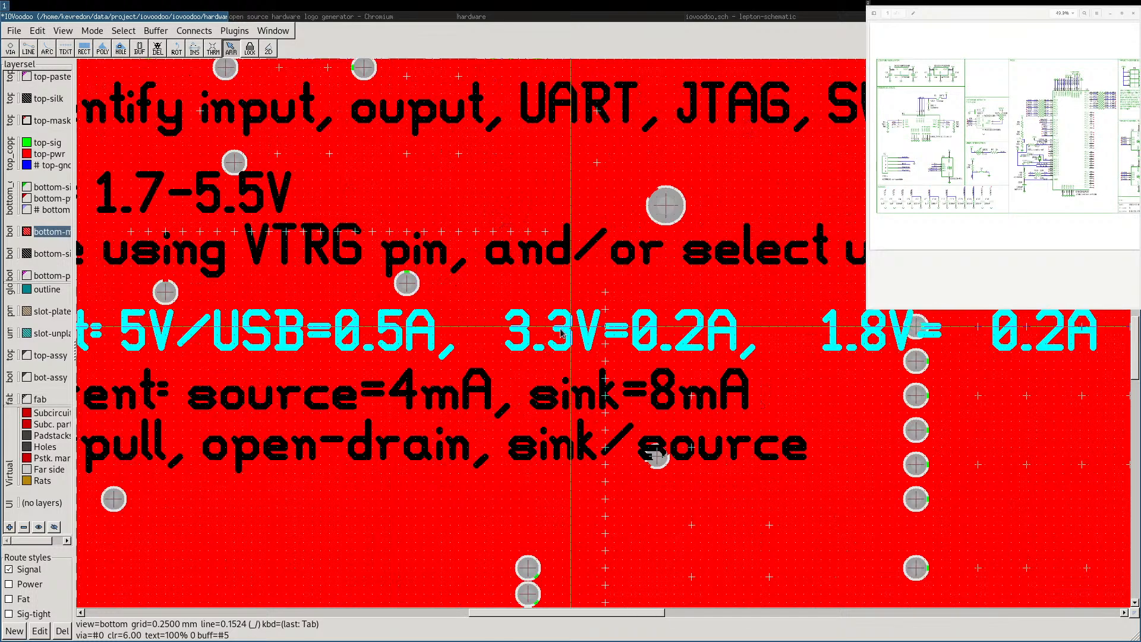
{"action": "left_click", "coordinate": [598, 340]}
{"action": "left_click", "coordinate": [657, 332]}
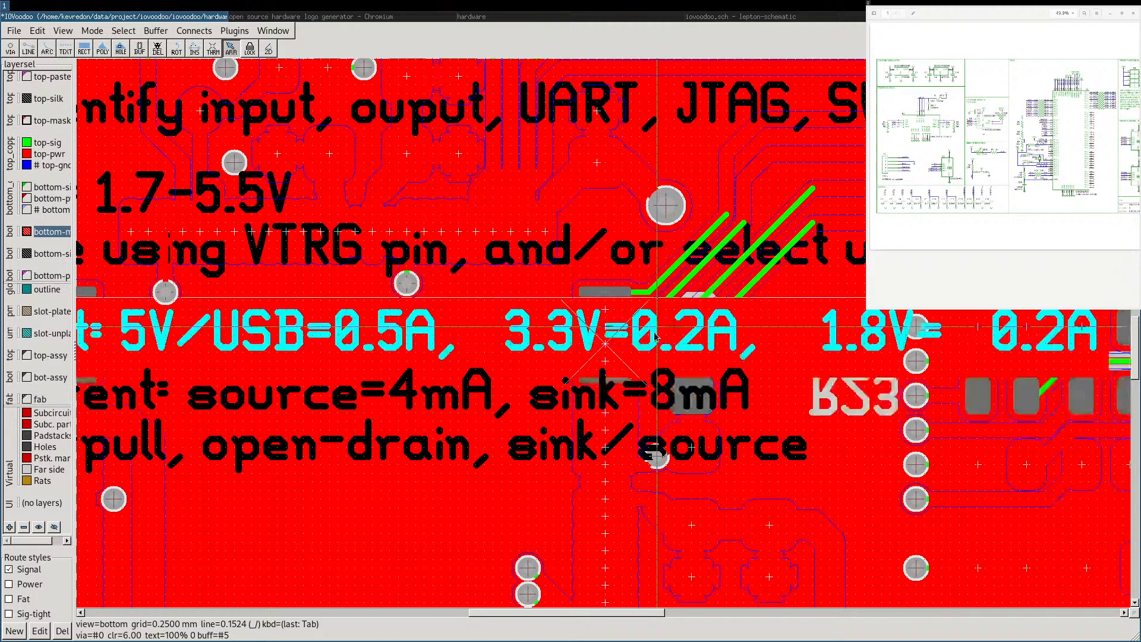
{"action": "right_click", "coordinate": [650, 334]}
{"action": "left_click", "coordinate": [685, 368]}
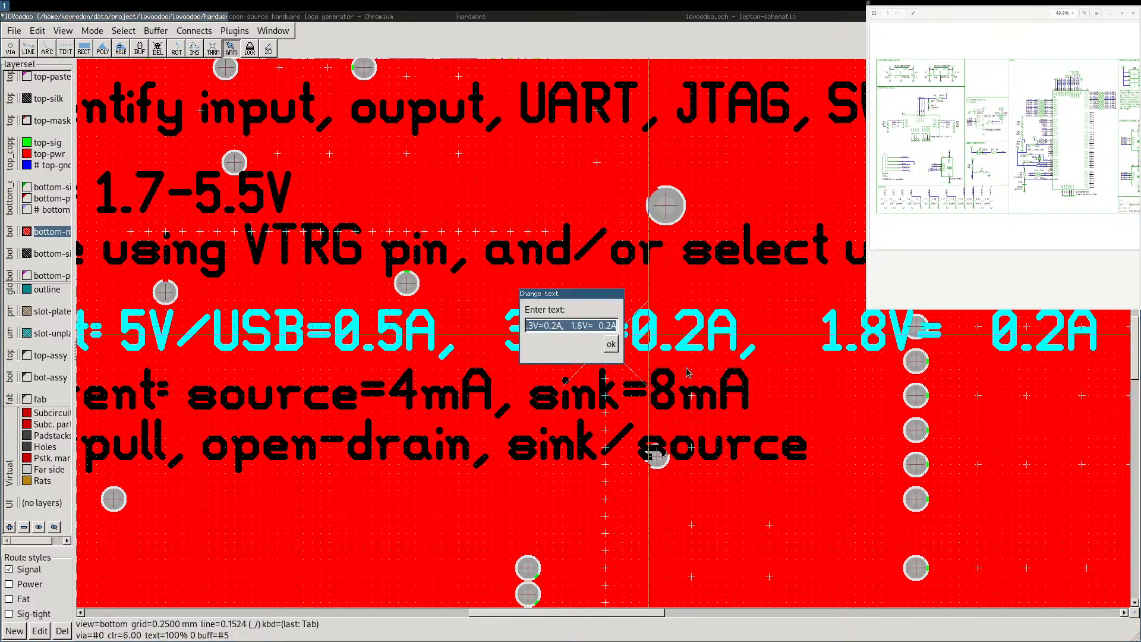
{"action": "left_click", "coordinate": [569, 327]}
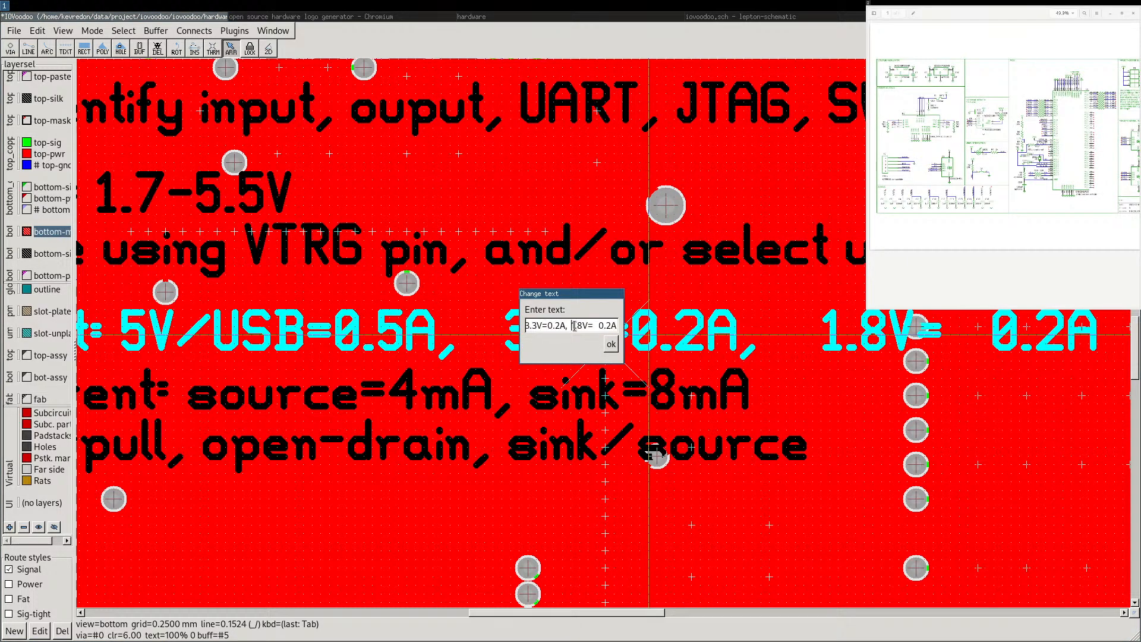
{"action": "key", "text": "Return"}
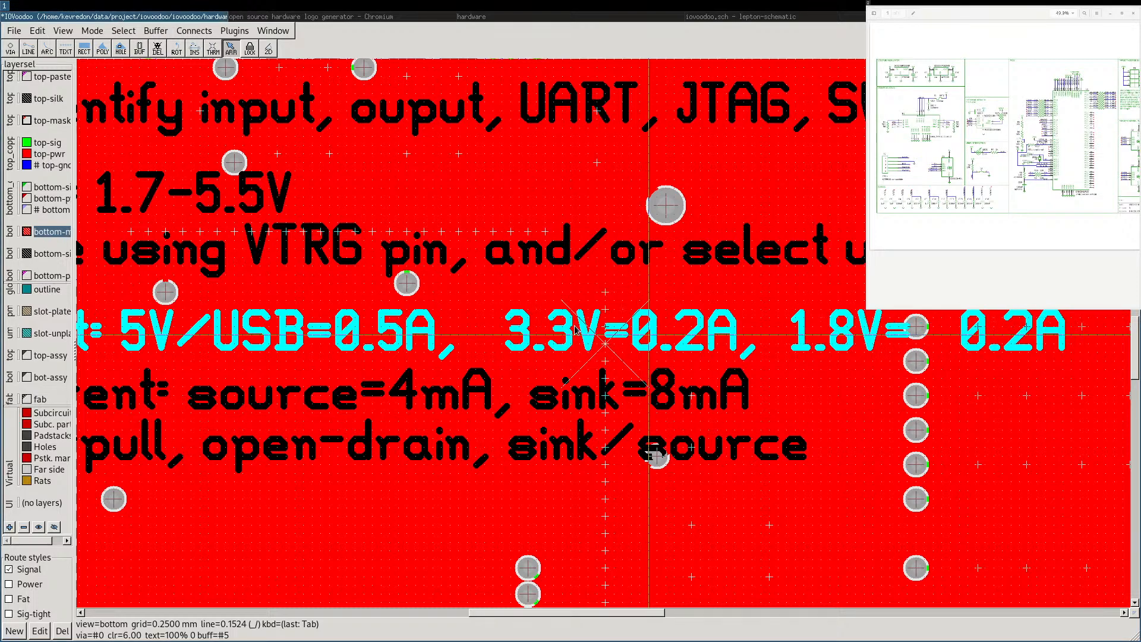
Remove one extra space before 3.3V in the "max. power output" text.
{"action": "right_click", "coordinate": [535, 333]}
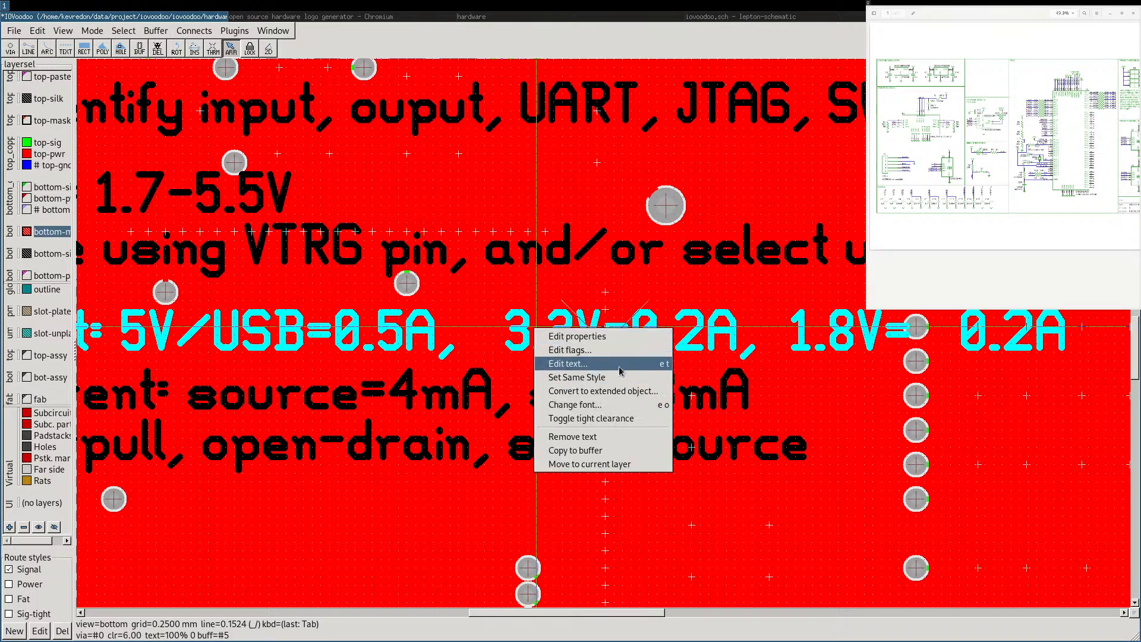
{"action": "left_click", "coordinate": [621, 372]}
{"action": "left_click", "coordinate": [528, 326]}
{"action": "key", "text": "BackSpace"}
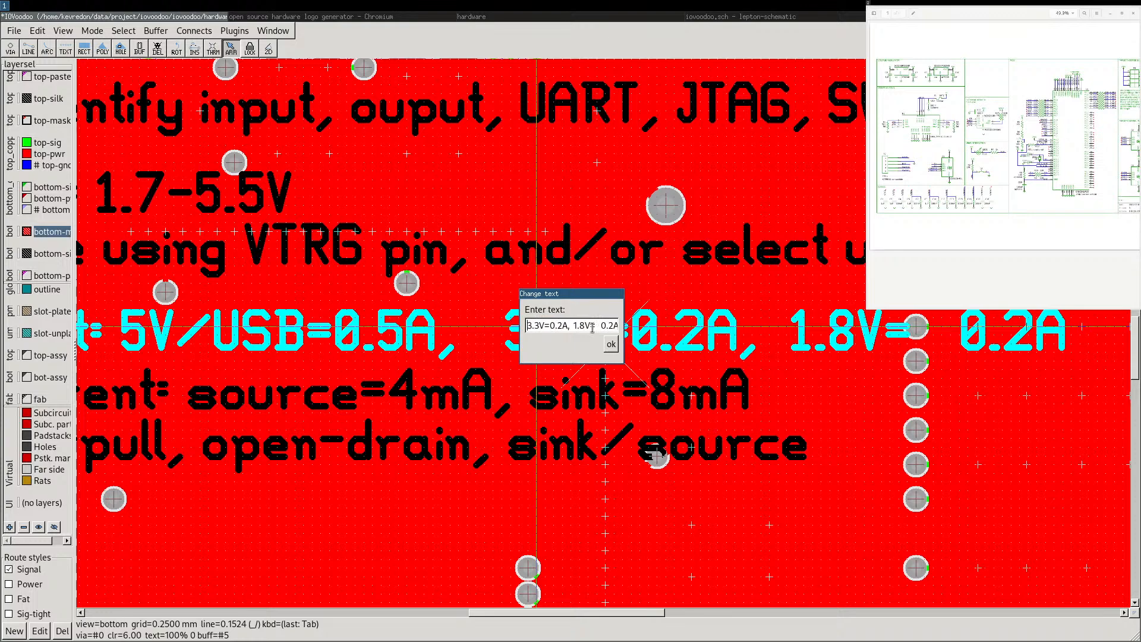
{"action": "key", "text": "Return"}
Check the bottom silkscreen lines against the via mask openings, from the reference voltage and power output texts to the whole board.
{"action": "scroll", "coordinate": [593, 326], "scroll_direction": "down", "scroll_amount": 2}
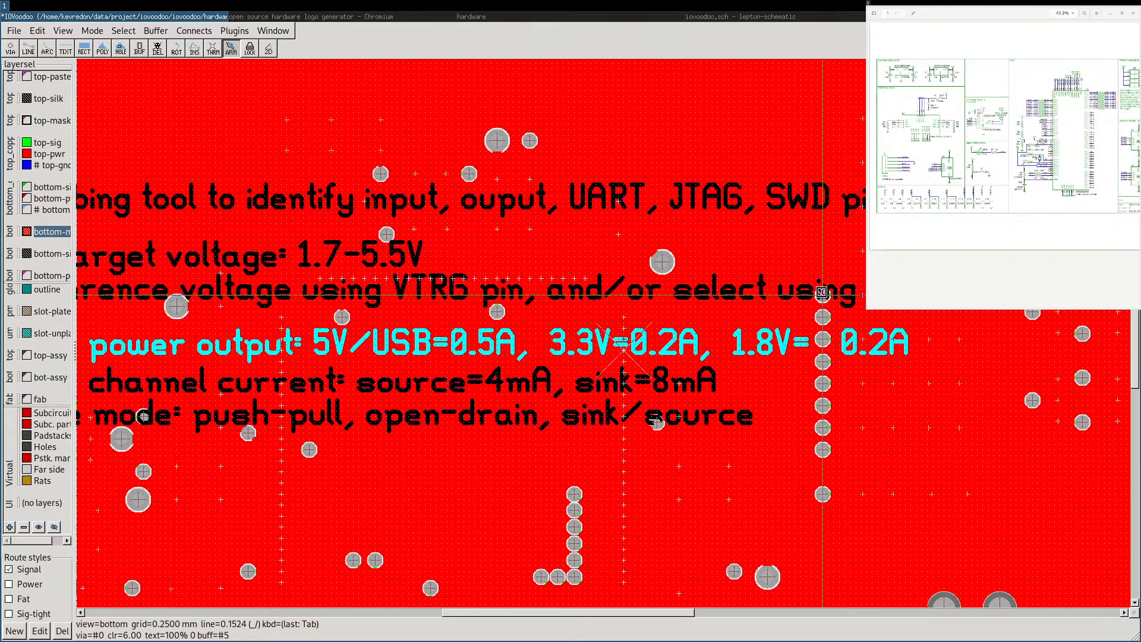
{"action": "scroll", "coordinate": [820, 294], "scroll_direction": "down", "scroll_amount": 3}
{"action": "scroll", "coordinate": [803, 301], "scroll_direction": "up", "scroll_amount": 4}
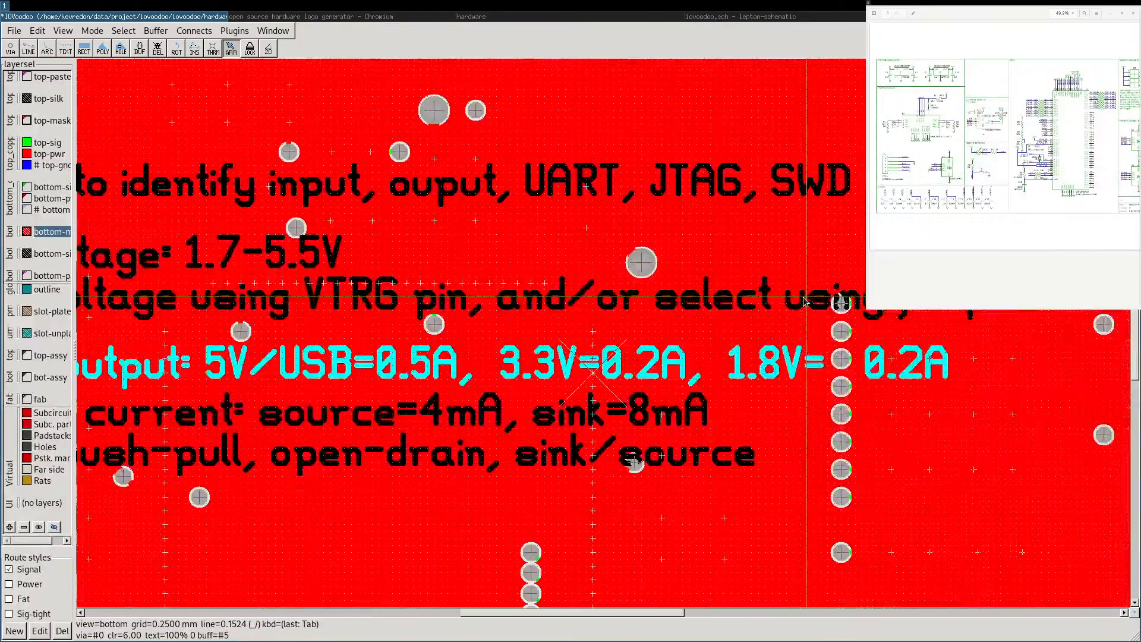
{"action": "middle_click_drag", "start_coordinate": [839, 296], "coordinate": [660, 309]}
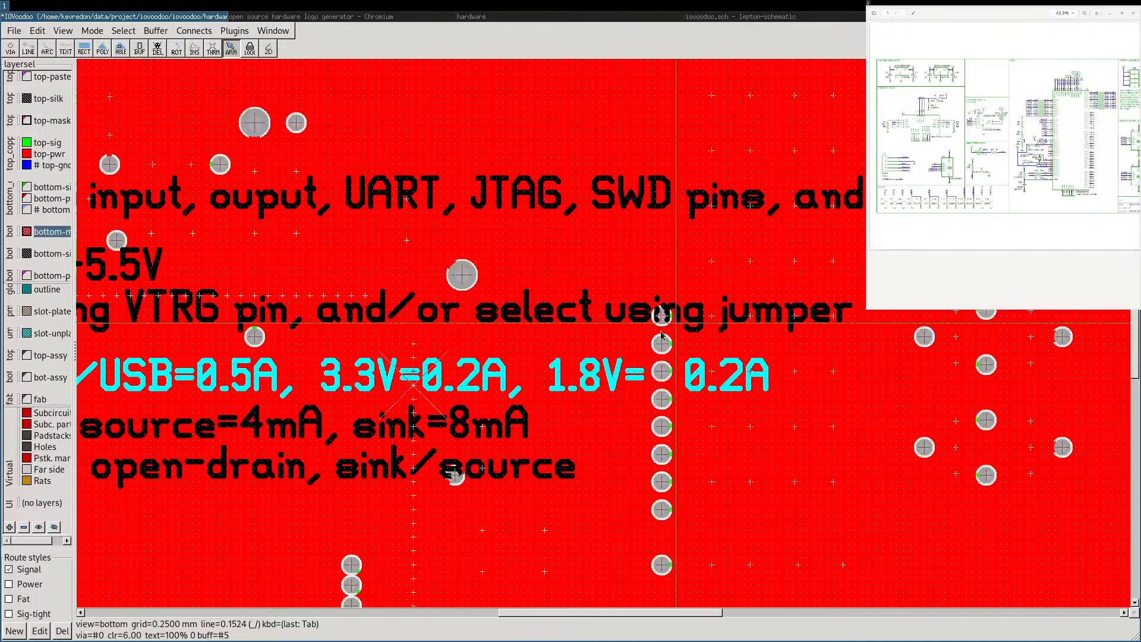
{"action": "middle_click_drag", "start_coordinate": [376, 350], "coordinate": [386, 344]}
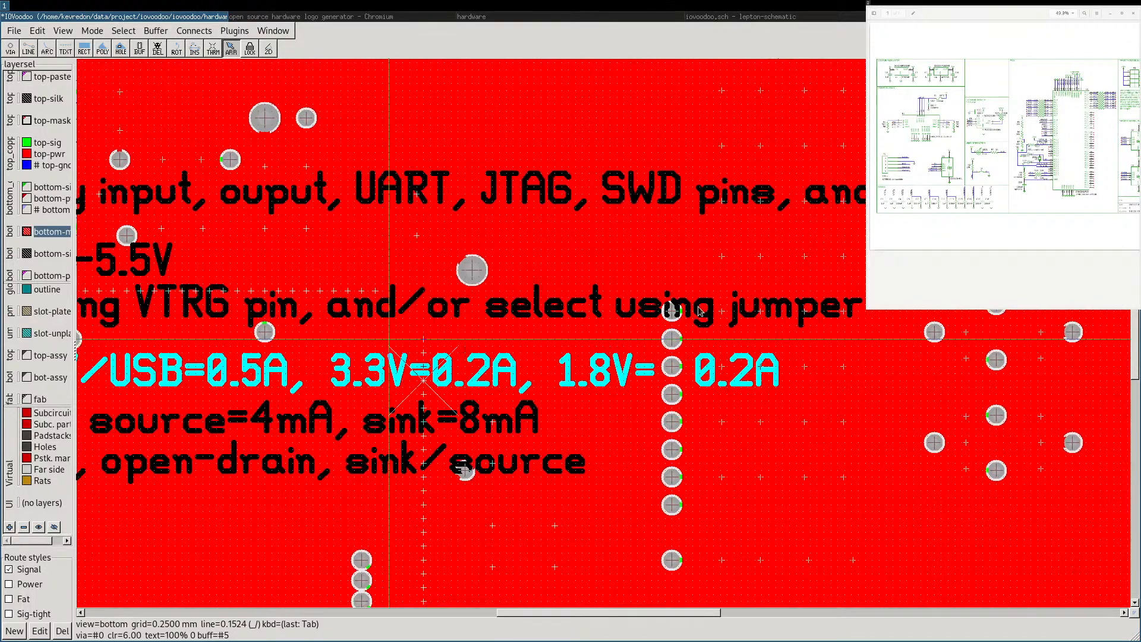
{"action": "scroll", "coordinate": [670, 310], "scroll_direction": "down", "scroll_amount": 3}
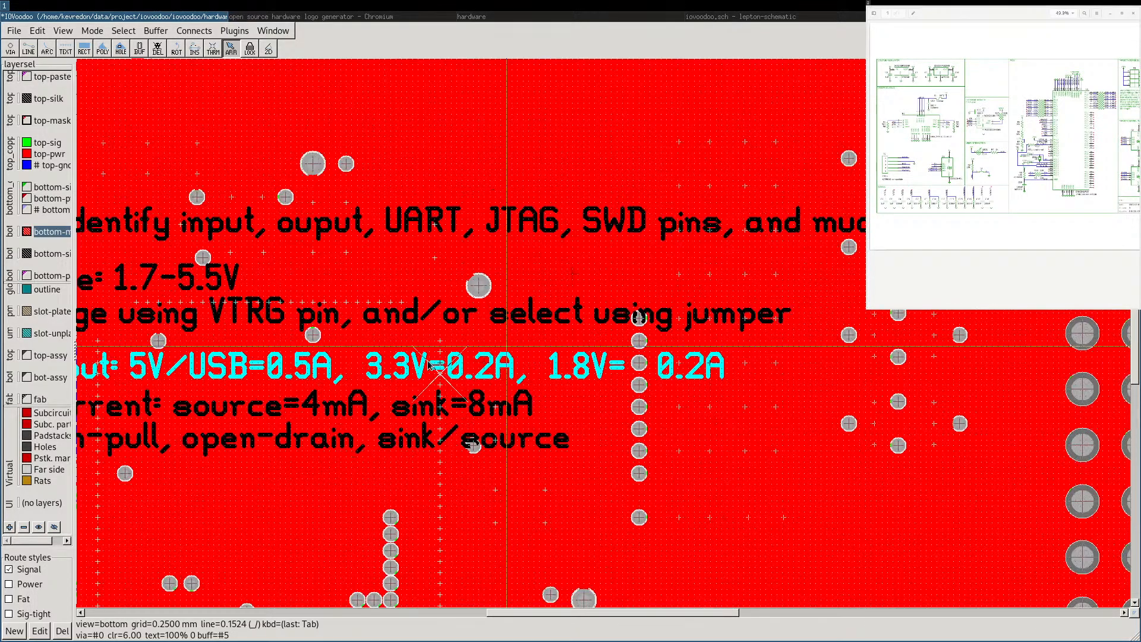
{"action": "middle_click_drag", "start_coordinate": [620, 389], "coordinate": [891, 378]}
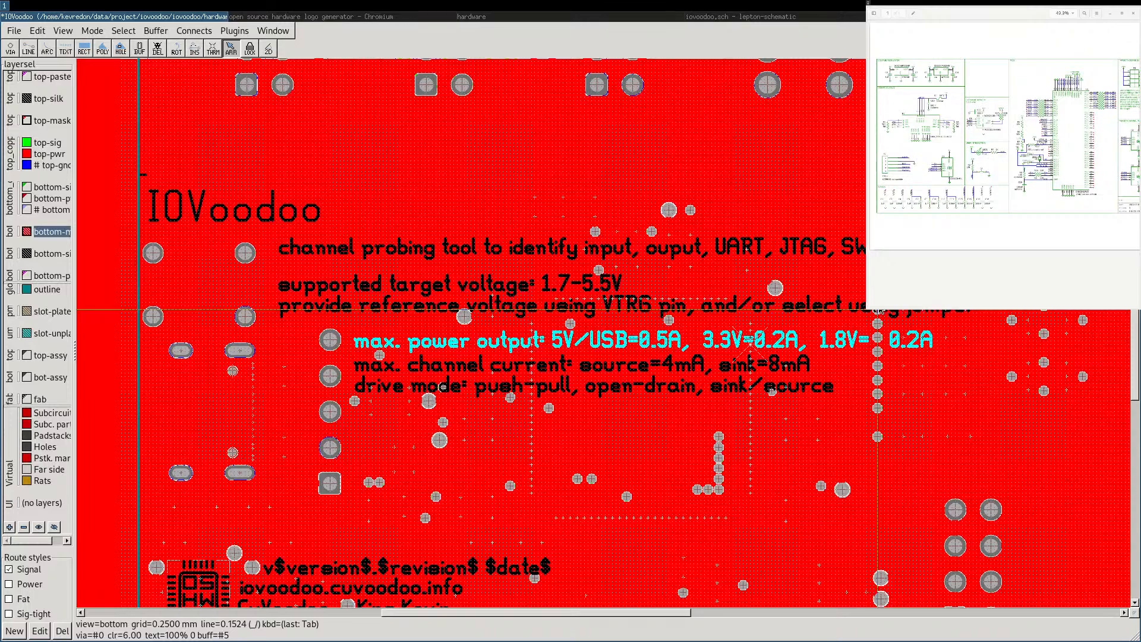
{"action": "mouse_move", "coordinate": [679, 293]}
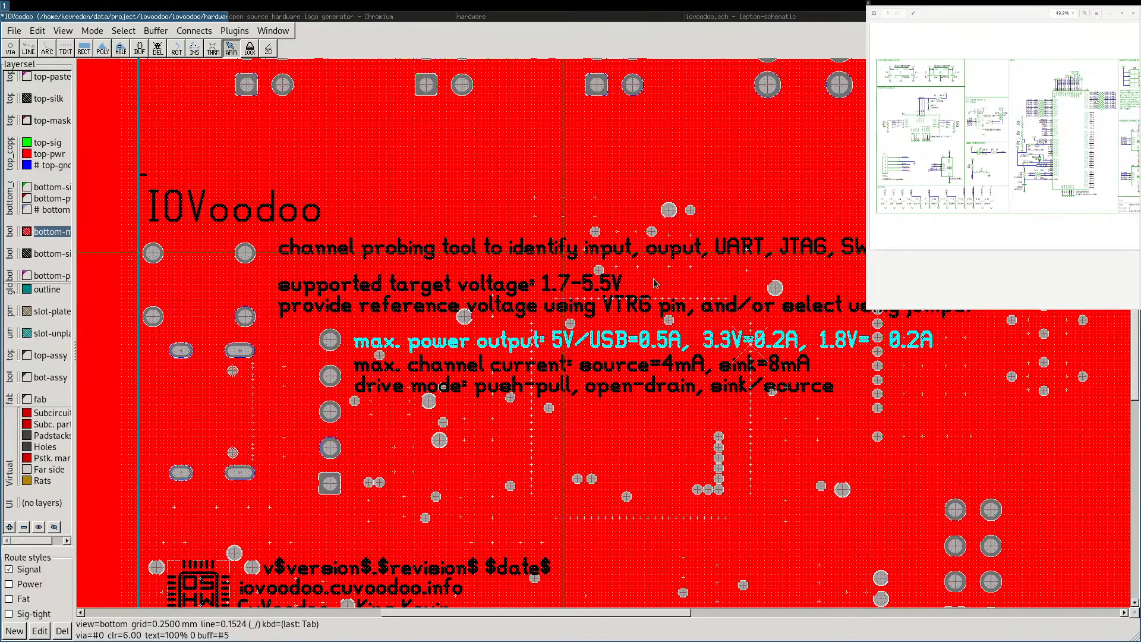
{"action": "scroll", "coordinate": [654, 285], "scroll_direction": "down", "scroll_amount": 2}
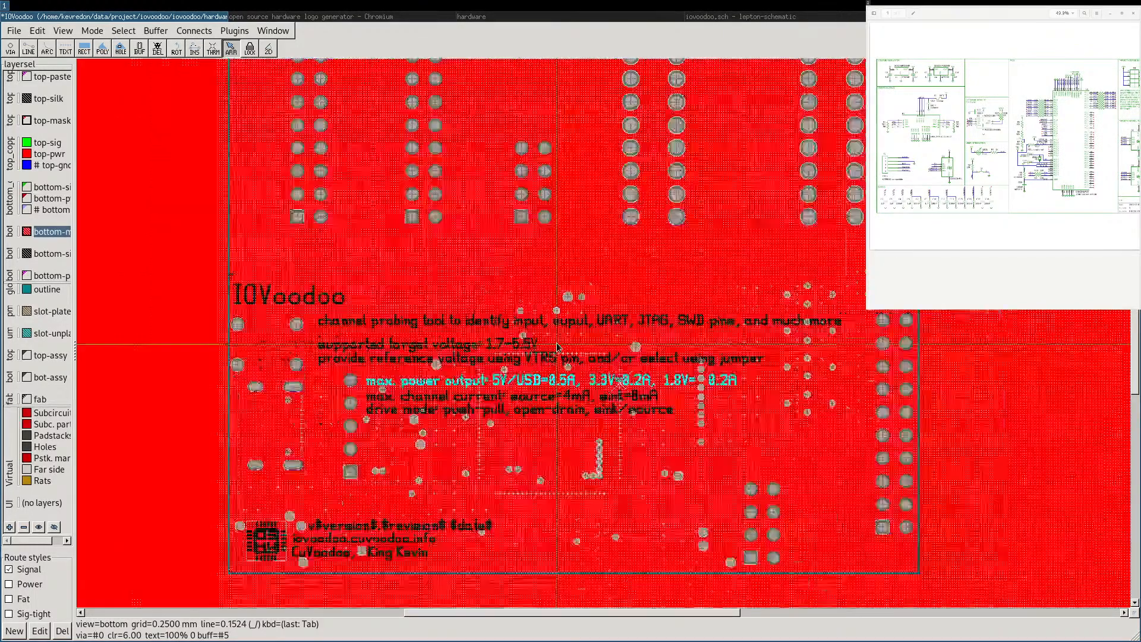
{"action": "scroll", "coordinate": [557, 346], "scroll_direction": "down", "scroll_amount": 1}
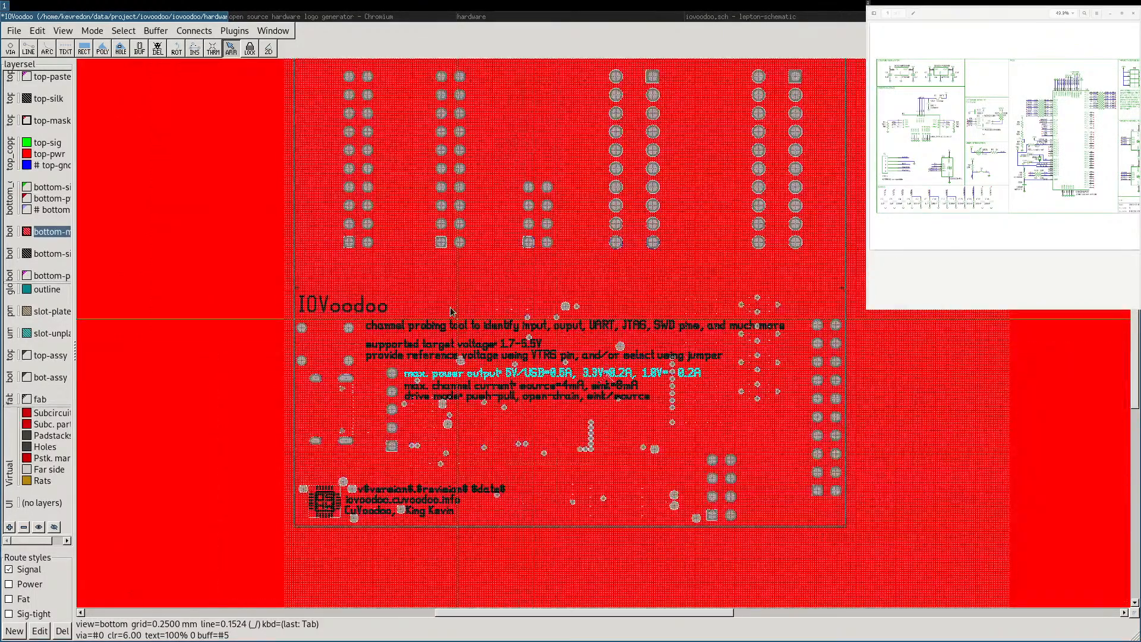
Flip back to the top side, hide the bottom mask and show the top paste to inspect the pads around U1.
{"action": "key", "text": "Tab"}
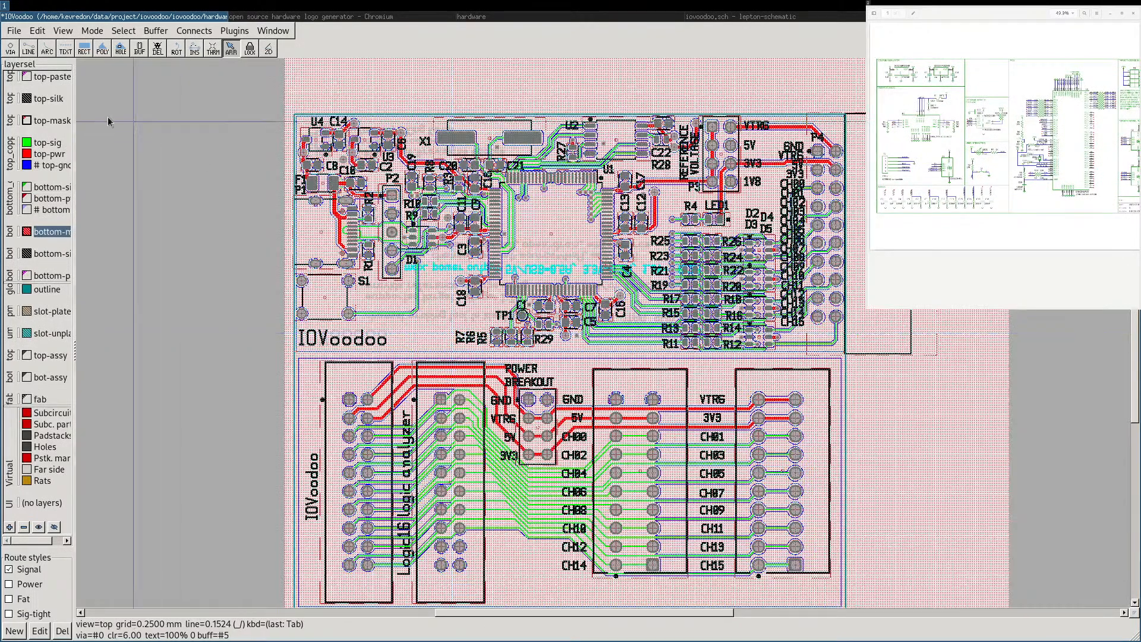
{"action": "left_click", "coordinate": [25, 234]}
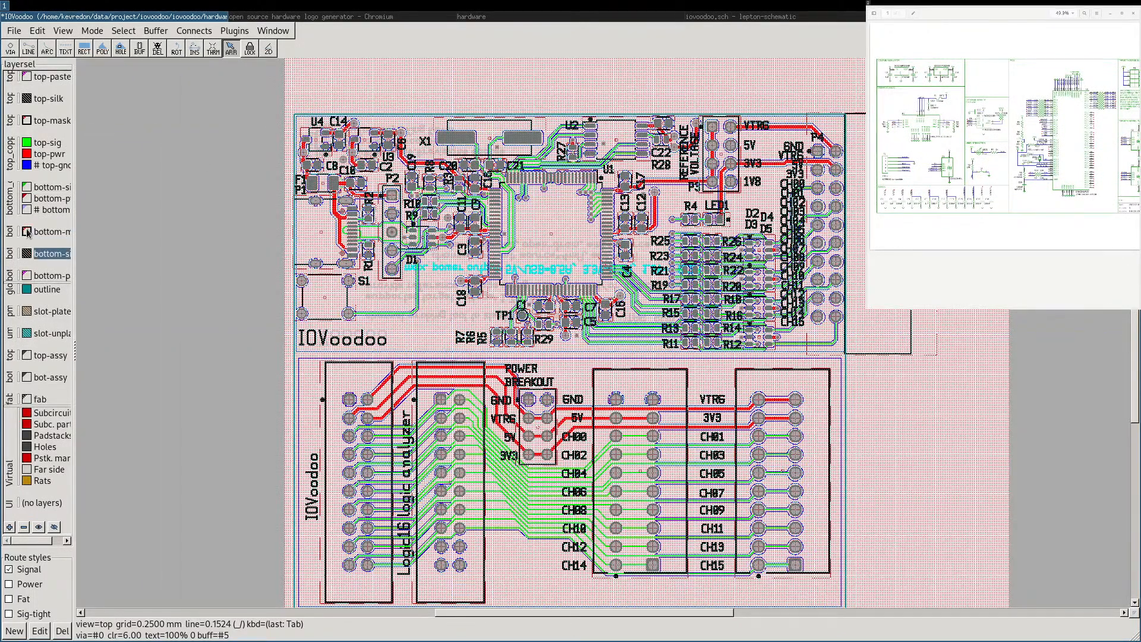
{"action": "left_click", "coordinate": [26, 76]}
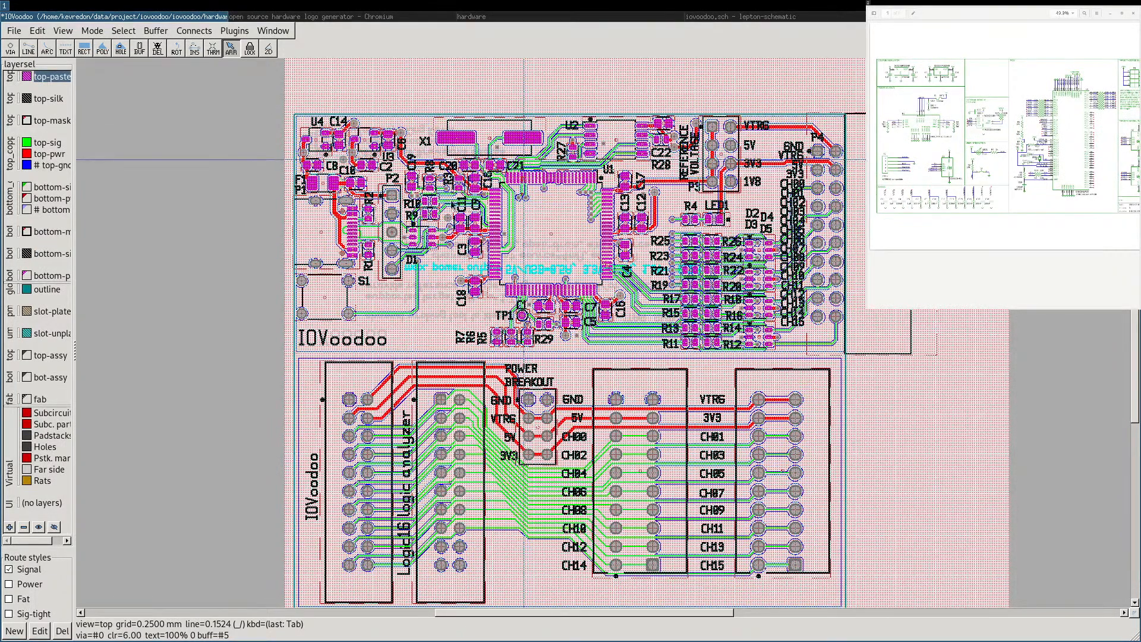
{"action": "scroll", "coordinate": [540, 245], "scroll_direction": "up", "scroll_amount": 2}
{"action": "scroll", "coordinate": [540, 245], "scroll_direction": "up", "scroll_amount": 3}
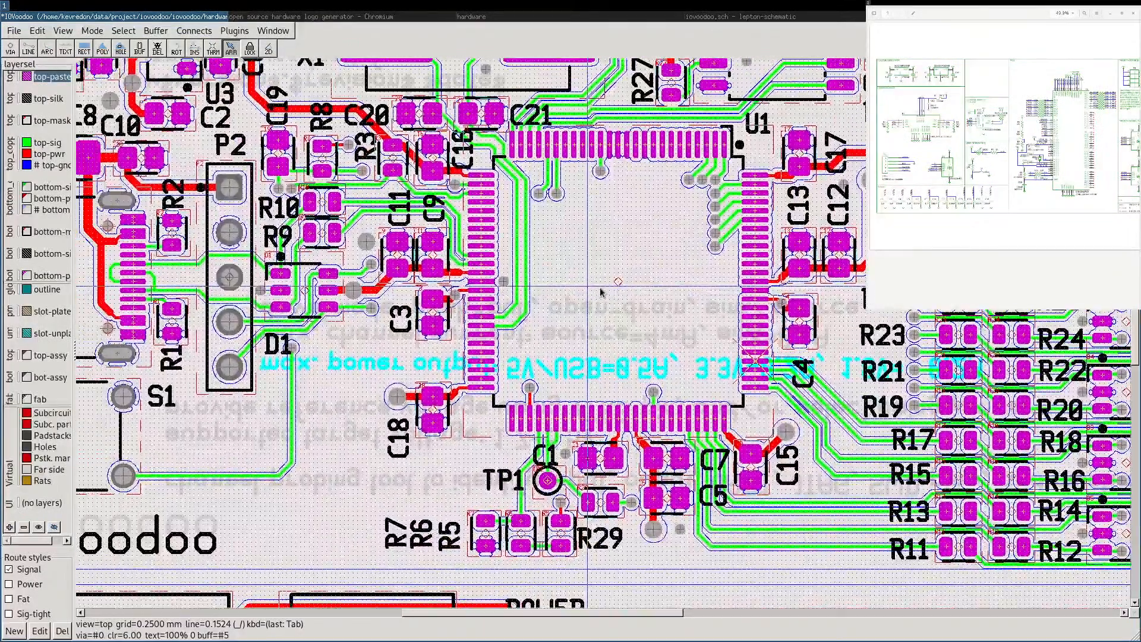
Inspect the properties of the padstack at test point TP1, below U1, and close the property editor.
{"action": "middle_click_drag", "start_coordinate": [587, 286], "coordinate": [600, 288]}
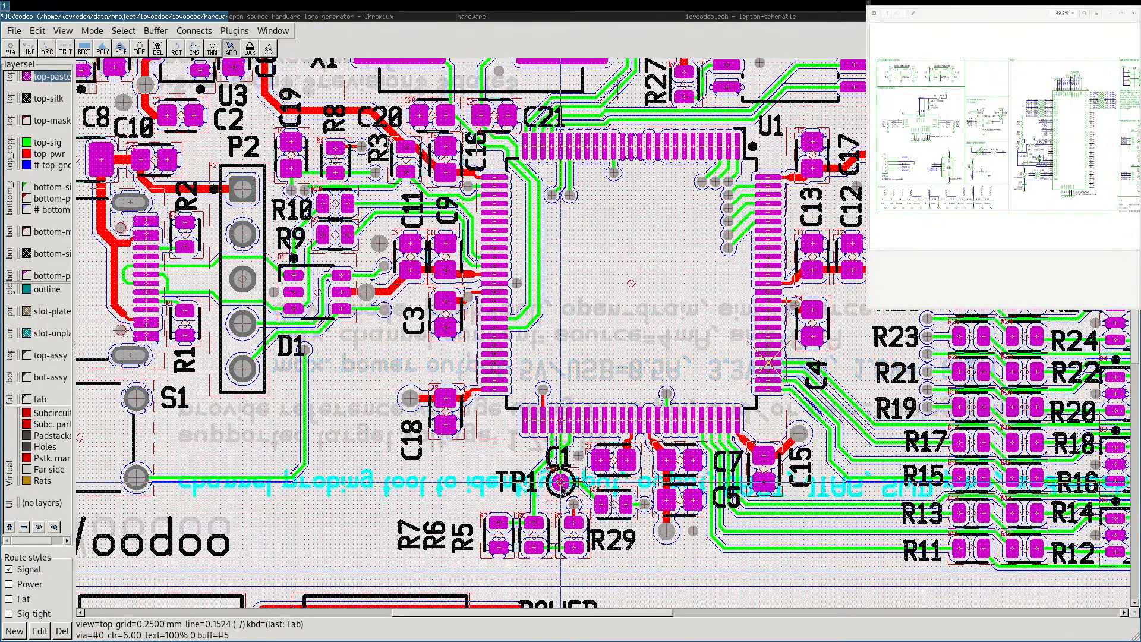
{"action": "scroll", "coordinate": [560, 483], "scroll_direction": "up", "scroll_amount": 5}
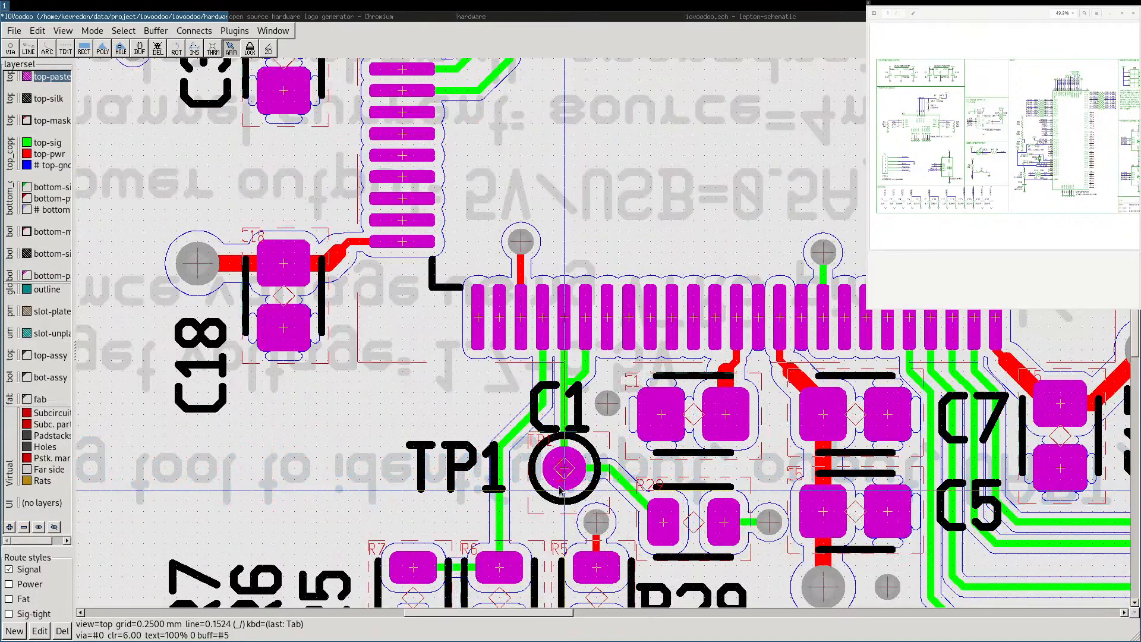
{"action": "mouse_move", "coordinate": [560, 488]}
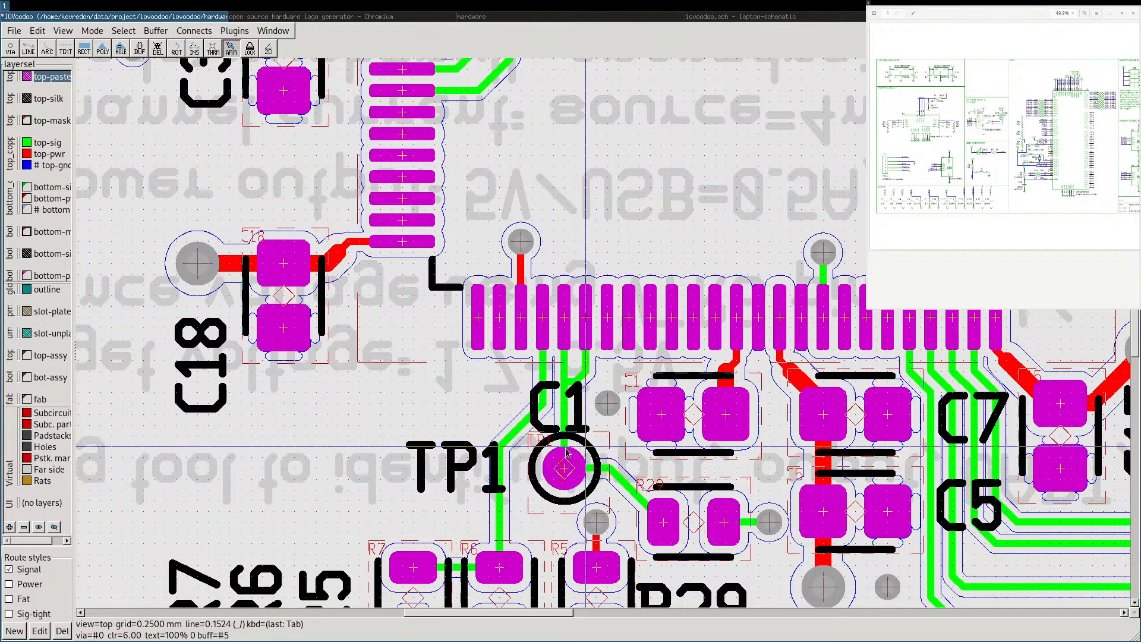
{"action": "left_click", "coordinate": [571, 462]}
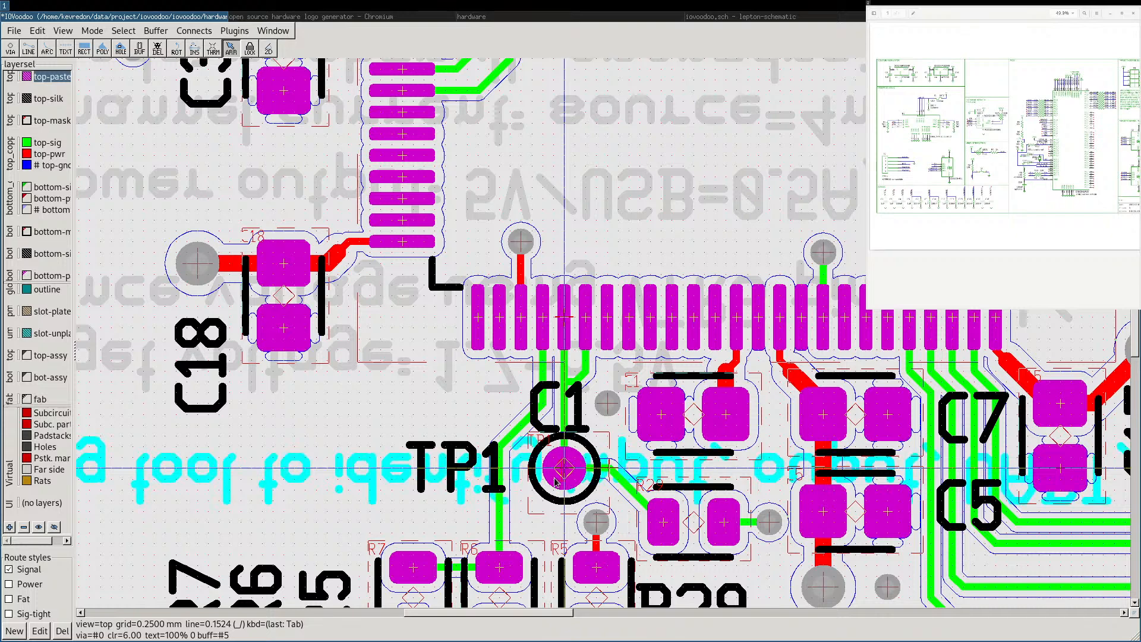
{"action": "left_click", "coordinate": [558, 481]}
{"action": "left_click", "coordinate": [558, 481]}
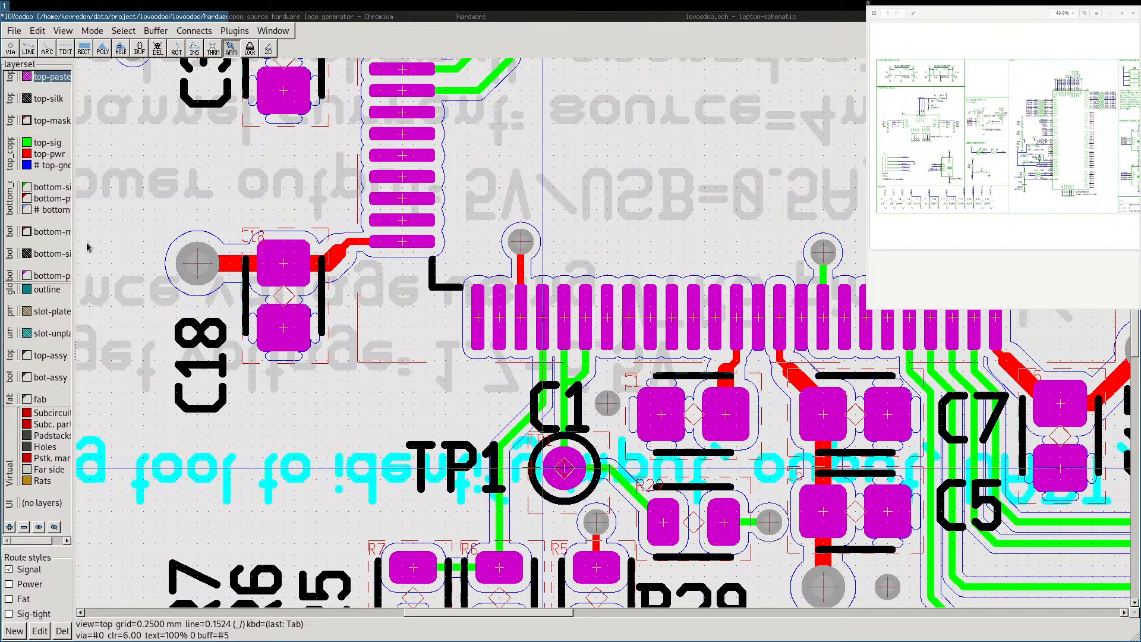
{"action": "left_click", "coordinate": [554, 481]}
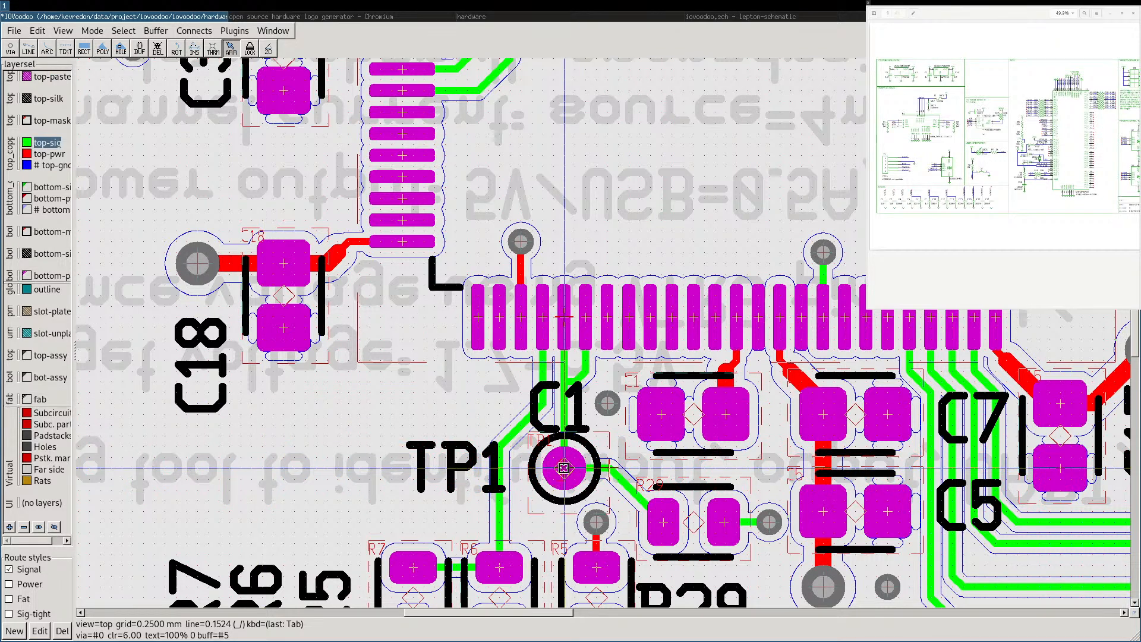
{"action": "right_click", "coordinate": [563, 468]}
{"action": "left_click", "coordinate": [589, 475]}
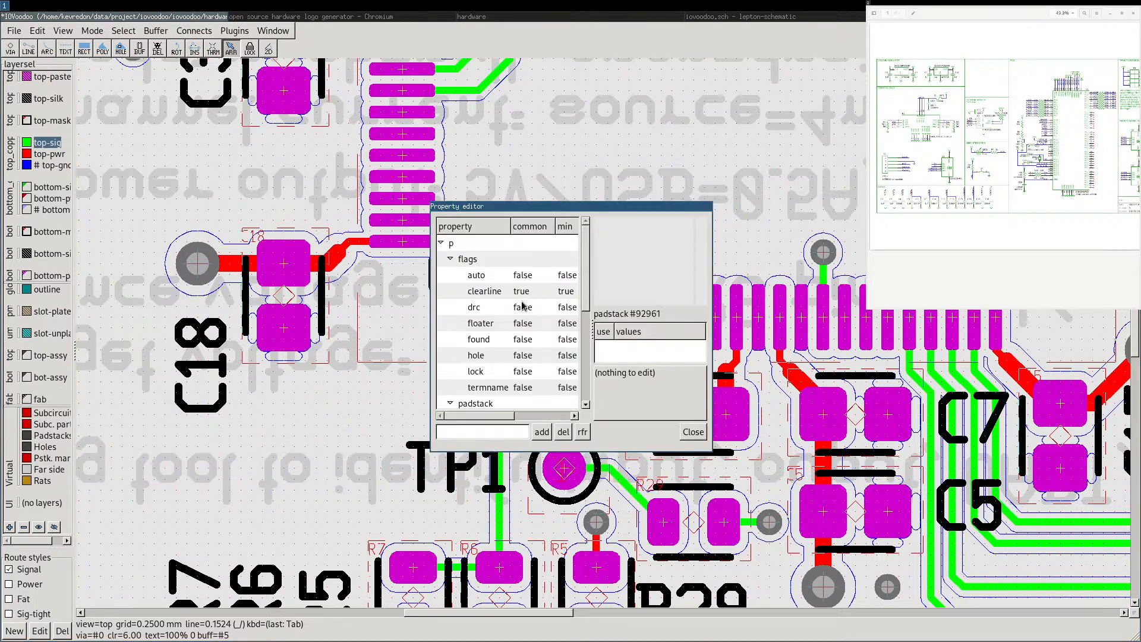
{"action": "left_click", "coordinate": [693, 432]}
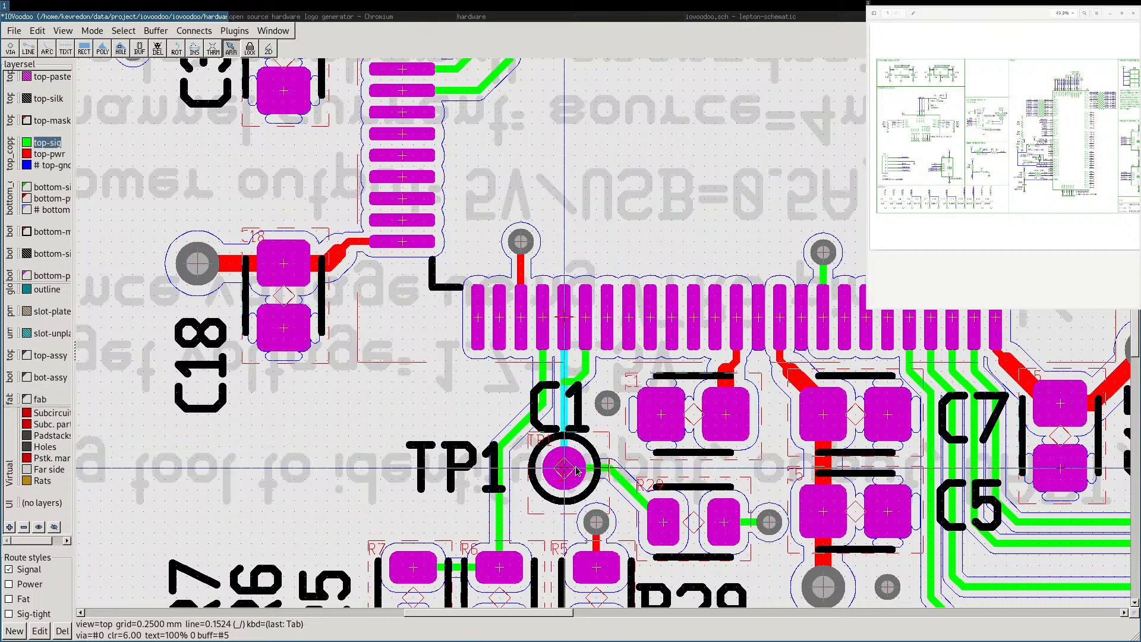
Hide the top paste layer and try to select test point TP1 for editing.
{"action": "left_click", "coordinate": [27, 76]}
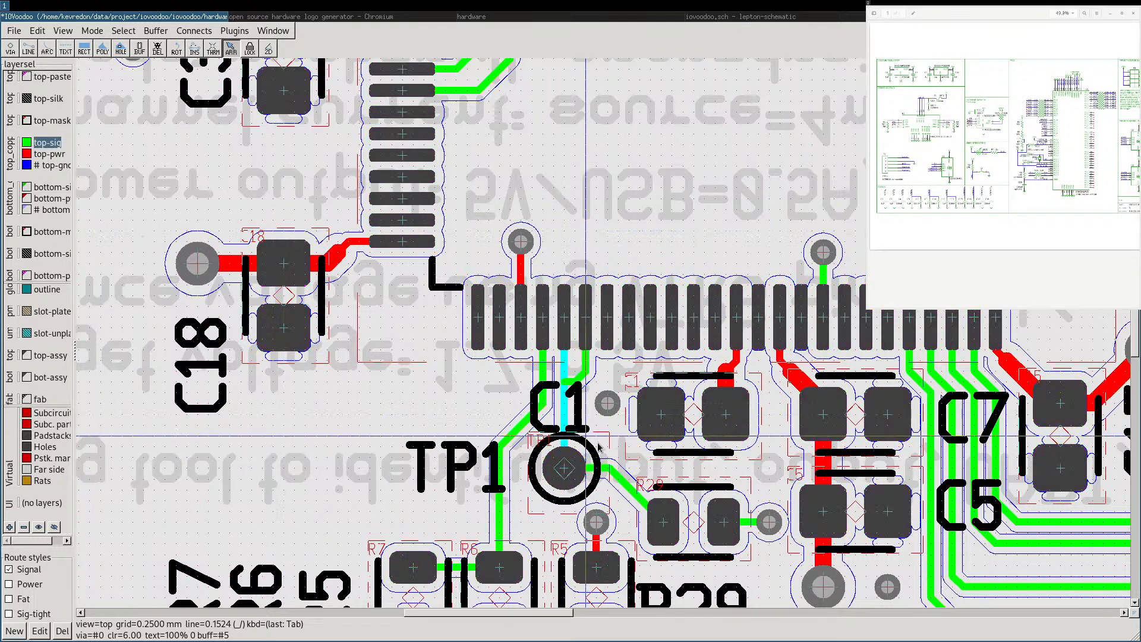
{"action": "right_click", "coordinate": [554, 467]}
{"action": "left_click", "coordinate": [538, 458]}
{"action": "left_click", "coordinate": [558, 461]}
{"action": "left_click", "coordinate": [566, 479]}
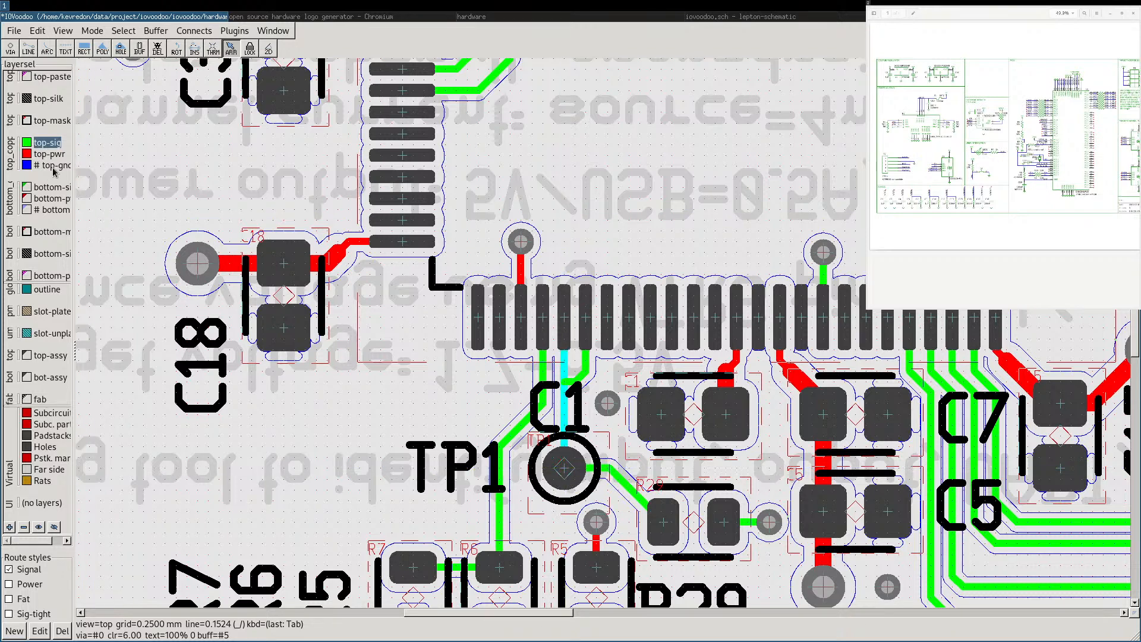
{"action": "left_click", "coordinate": [462, 405]}
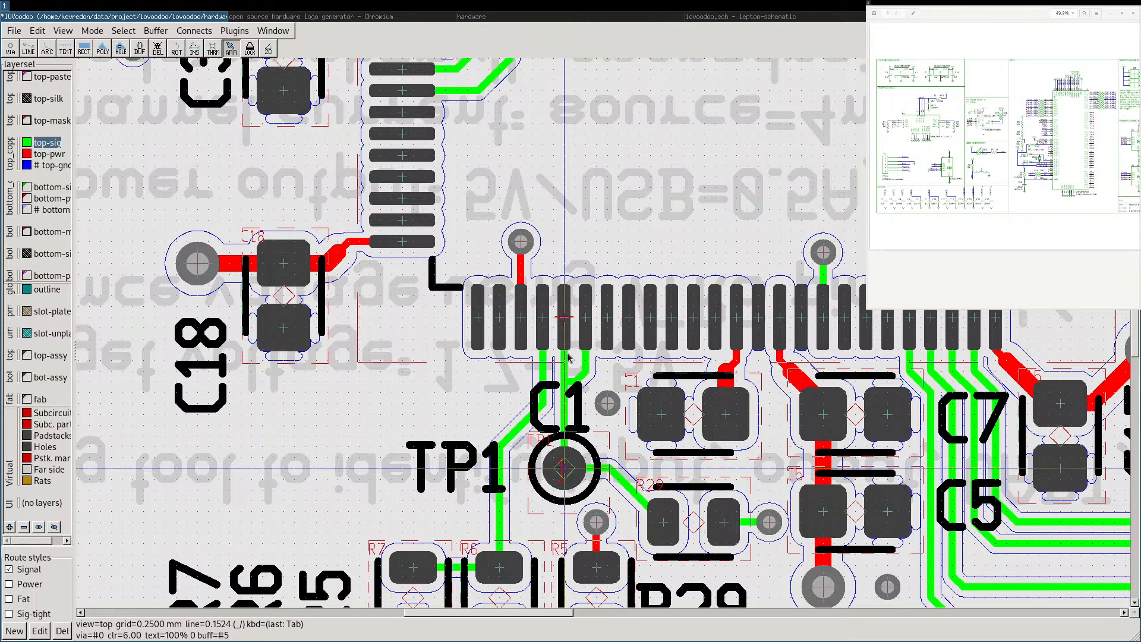
{"action": "left_click", "coordinate": [574, 300]}
{"action": "left_click", "coordinate": [563, 313]}
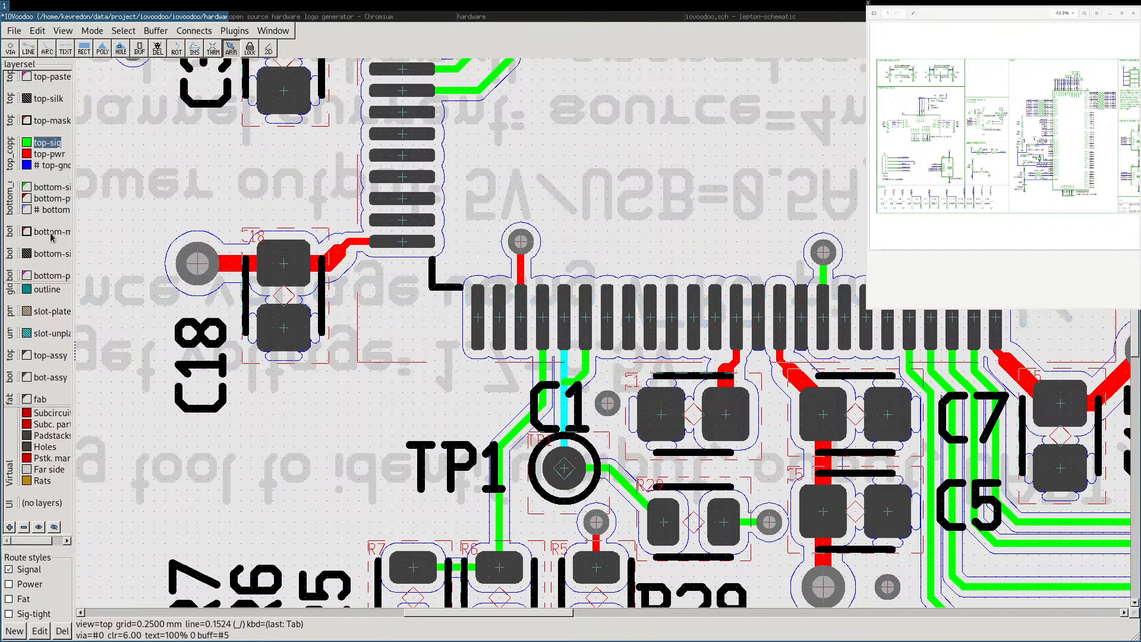
{"action": "left_click", "coordinate": [43, 254]}
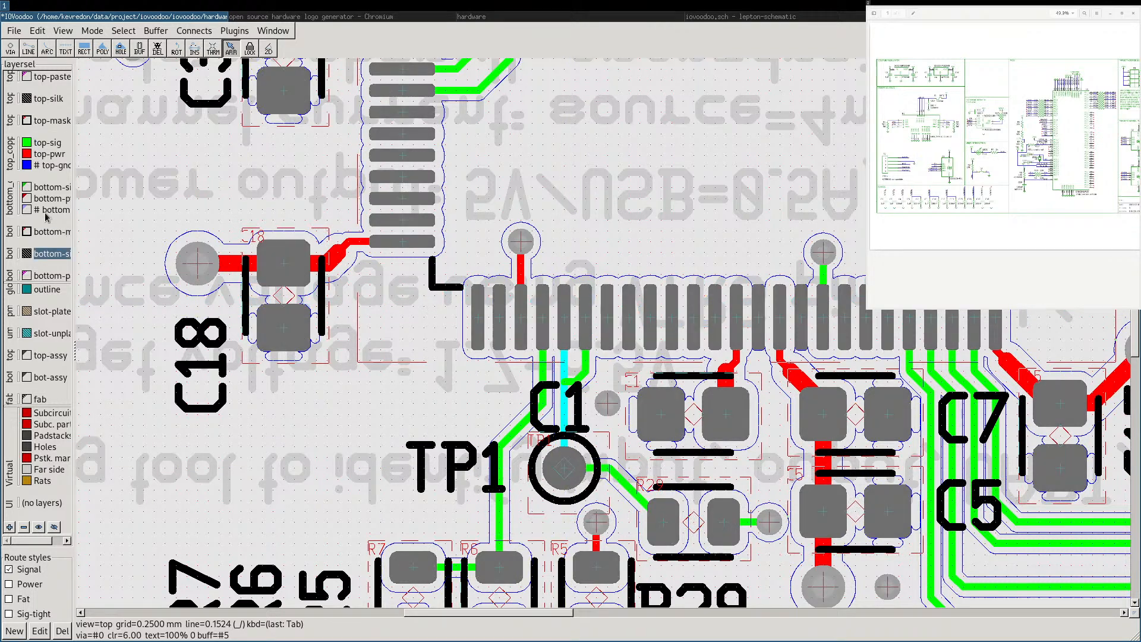
{"action": "left_click", "coordinate": [49, 142]}
View the board from both sides and try again to select test point TP1 through the overlapping silkscreen.
{"action": "scroll", "coordinate": [528, 364], "scroll_direction": "down", "scroll_amount": 3}
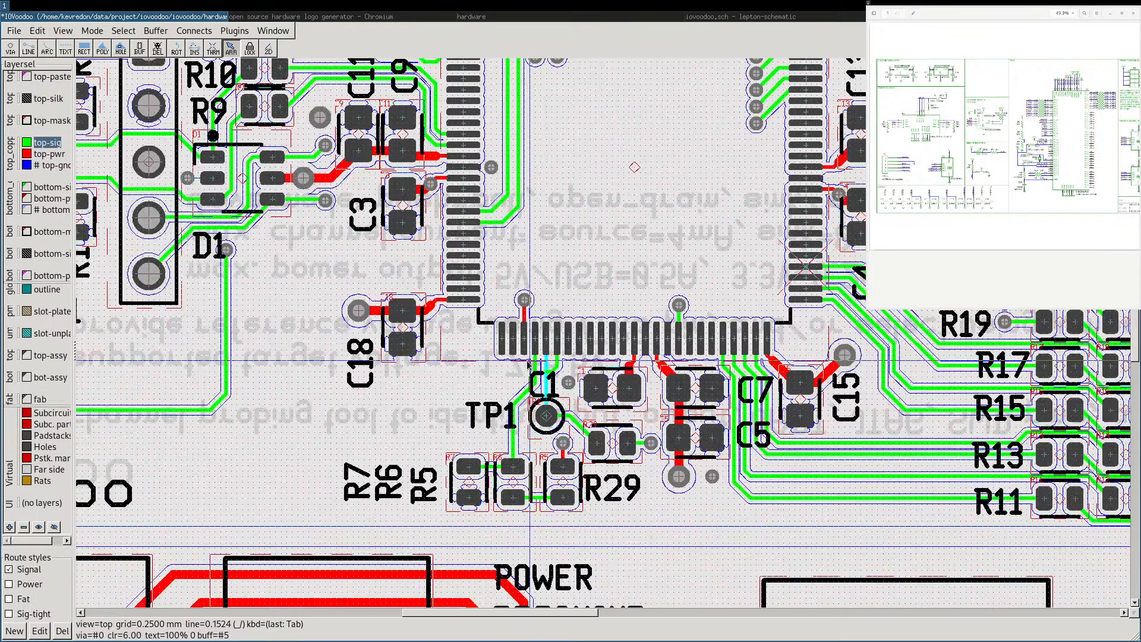
{"action": "scroll", "coordinate": [528, 363], "scroll_direction": "down", "scroll_amount": 3}
{"action": "key", "text": "Tab"}
{"action": "key", "text": "Tab"}
{"action": "scroll", "coordinate": [536, 313], "scroll_direction": "up", "scroll_amount": 2}
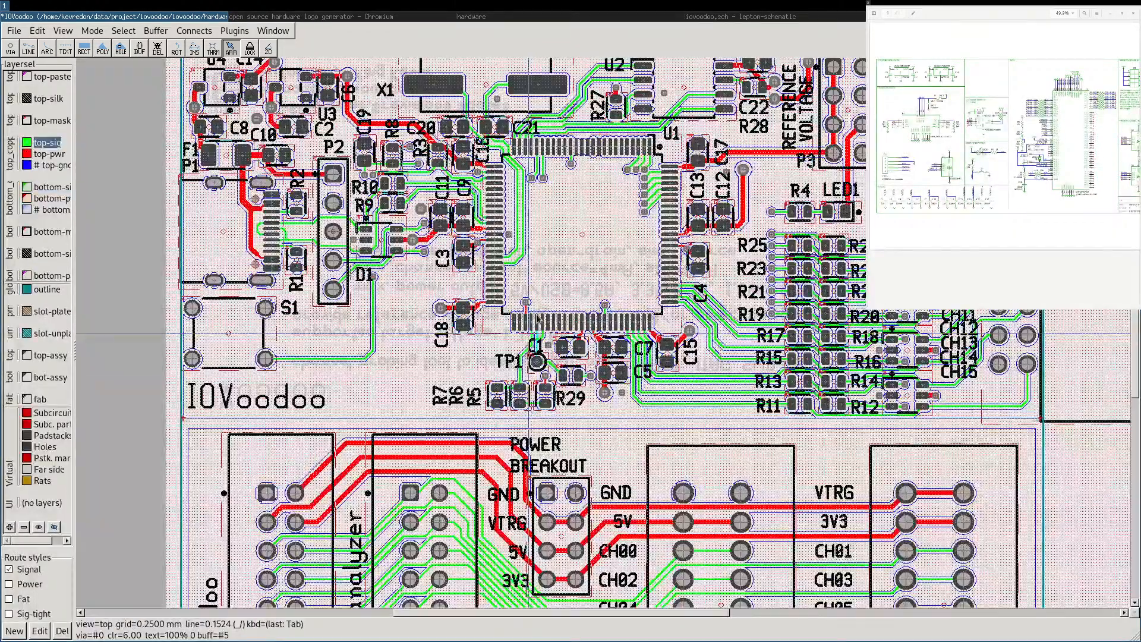
{"action": "scroll", "coordinate": [534, 359], "scroll_direction": "up", "scroll_amount": 6}
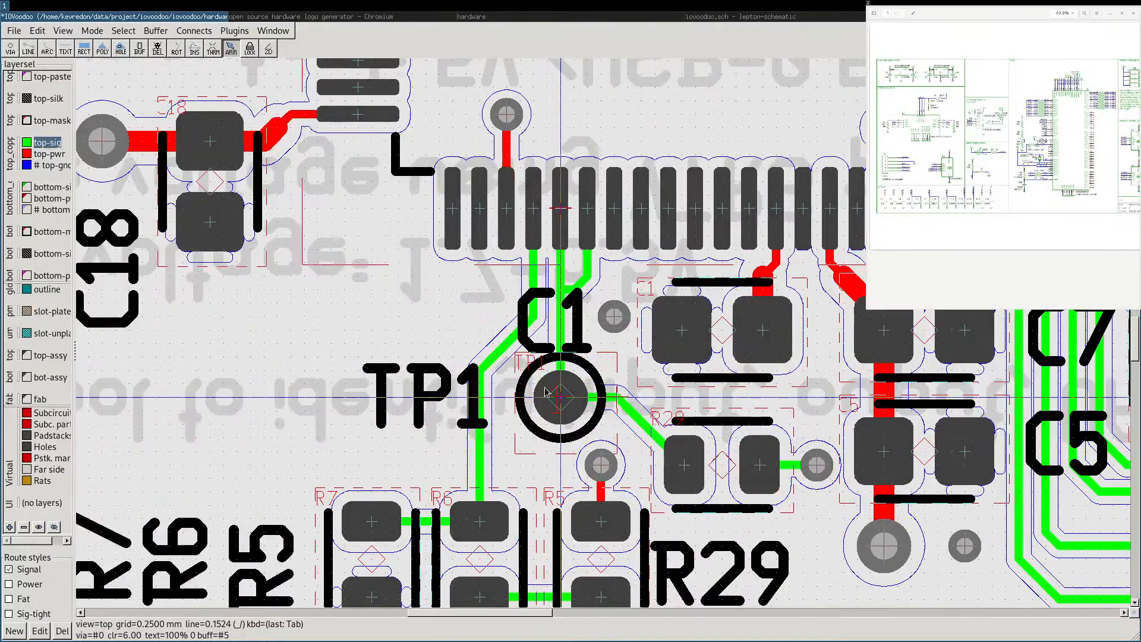
{"action": "left_click", "coordinate": [631, 410]}
{"action": "left_click", "coordinate": [576, 412]}
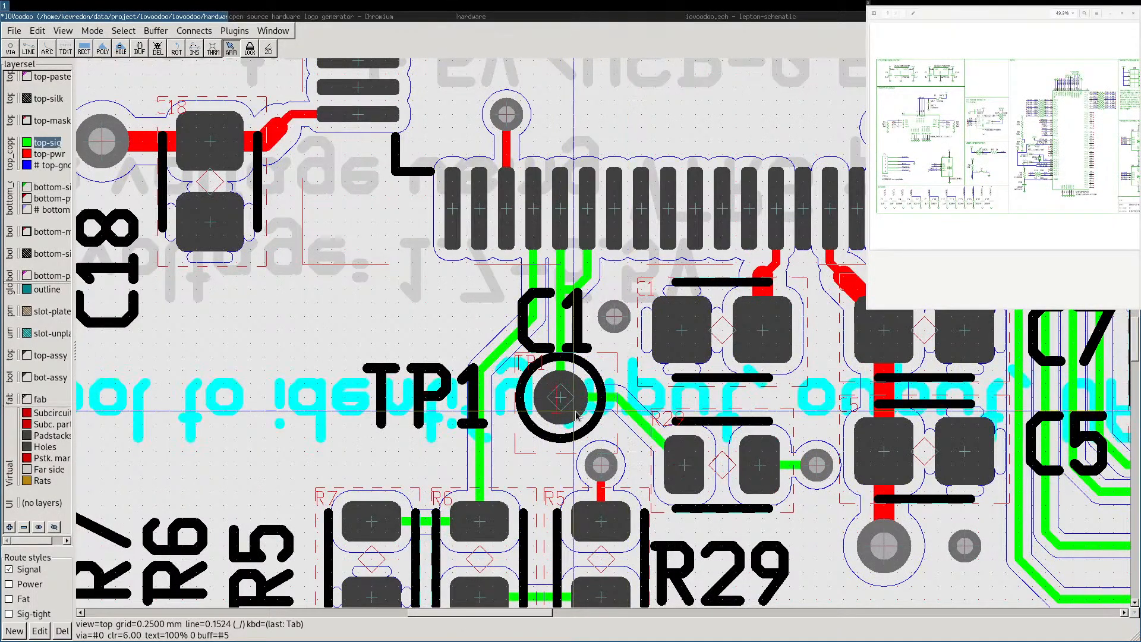
{"action": "left_click", "coordinate": [107, 339]}
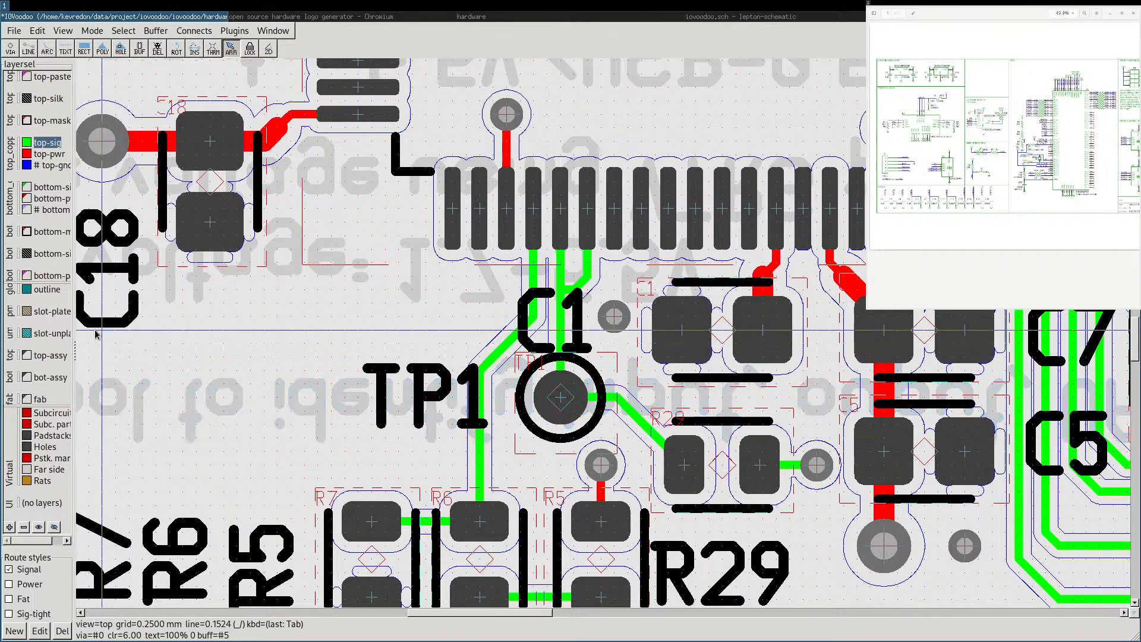
Hide the top and bottom silkscreen layers and select test point TP1.
{"action": "left_click", "coordinate": [27, 99]}
{"action": "left_click", "coordinate": [26, 254]}
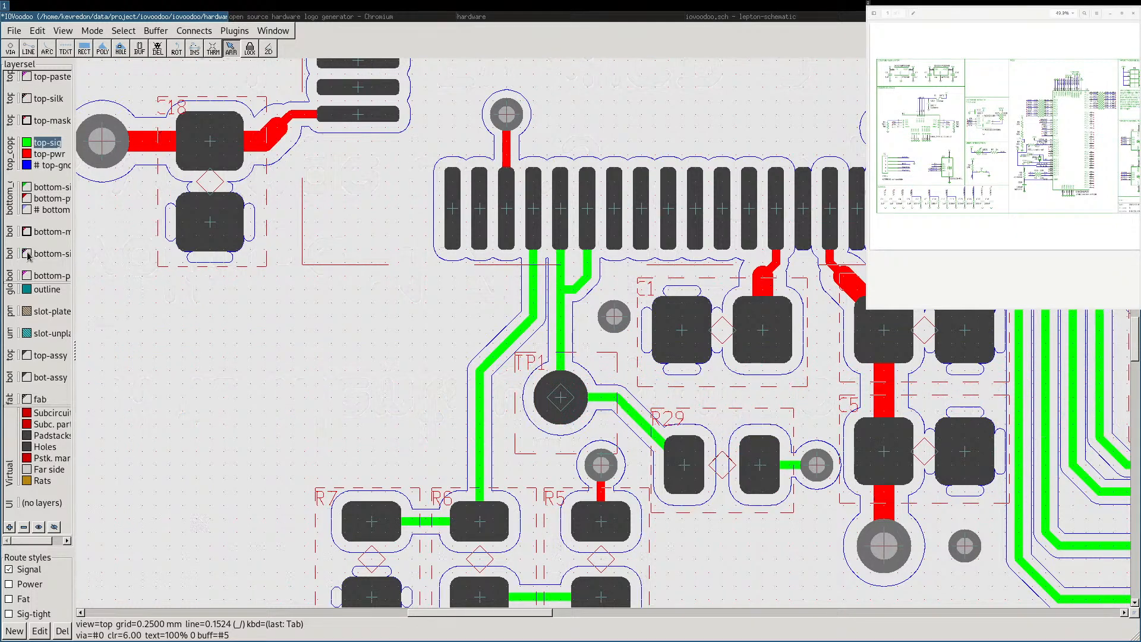
{"action": "right_click", "coordinate": [570, 390]}
{"action": "left_click", "coordinate": [547, 437]}
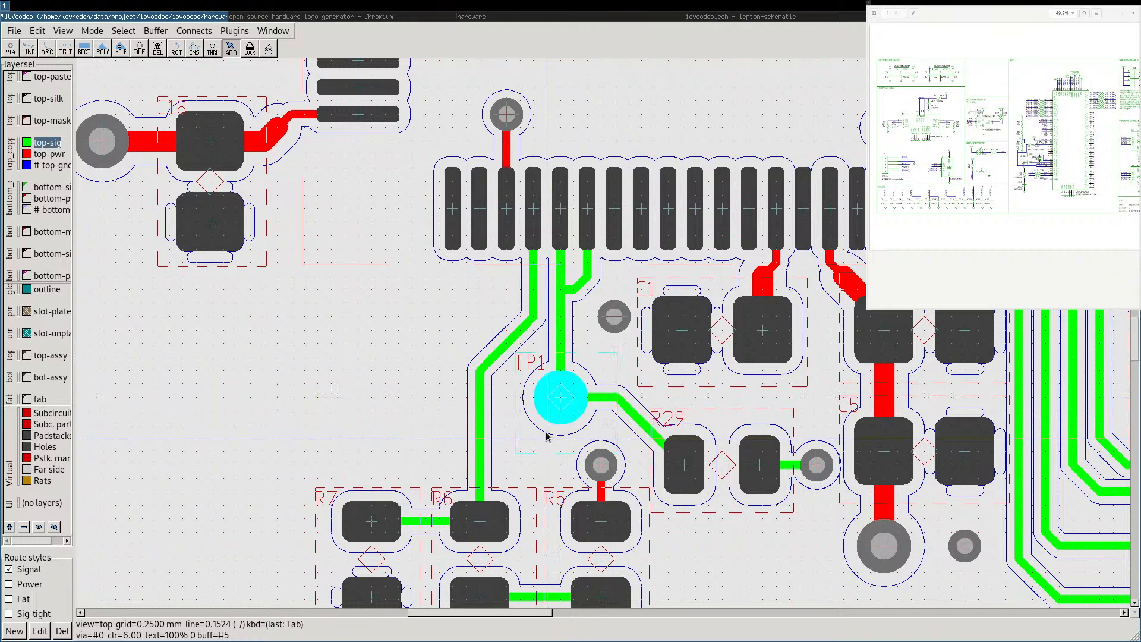
View the padstack prototypes of subcircuit TP1 and close the dialog.
{"action": "right_click", "coordinate": [547, 436]}
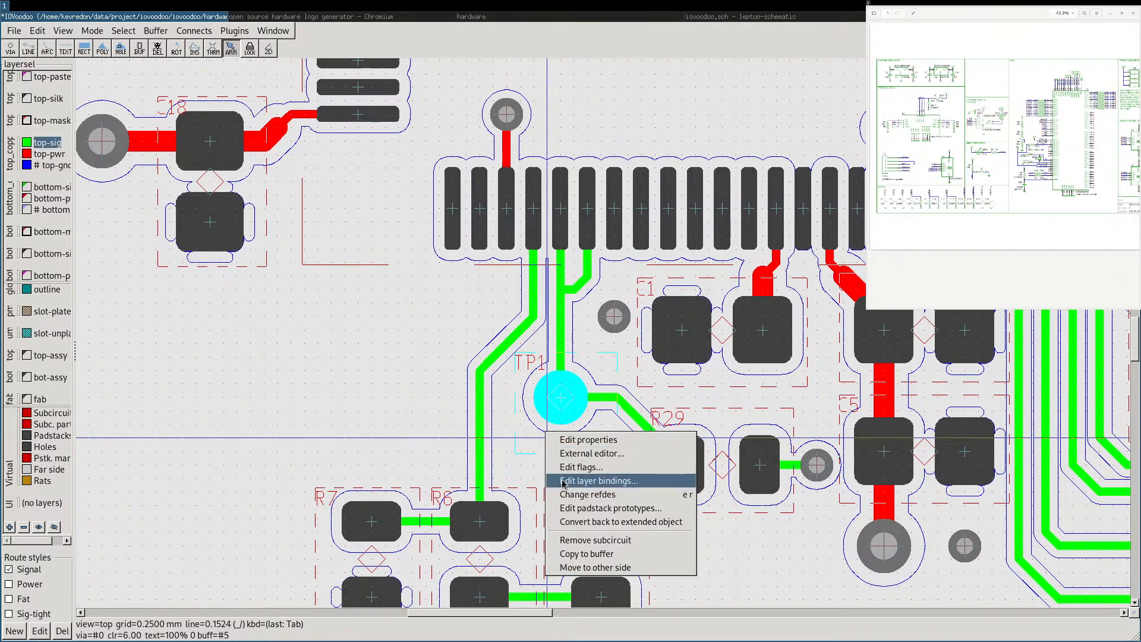
{"action": "left_click", "coordinate": [579, 508]}
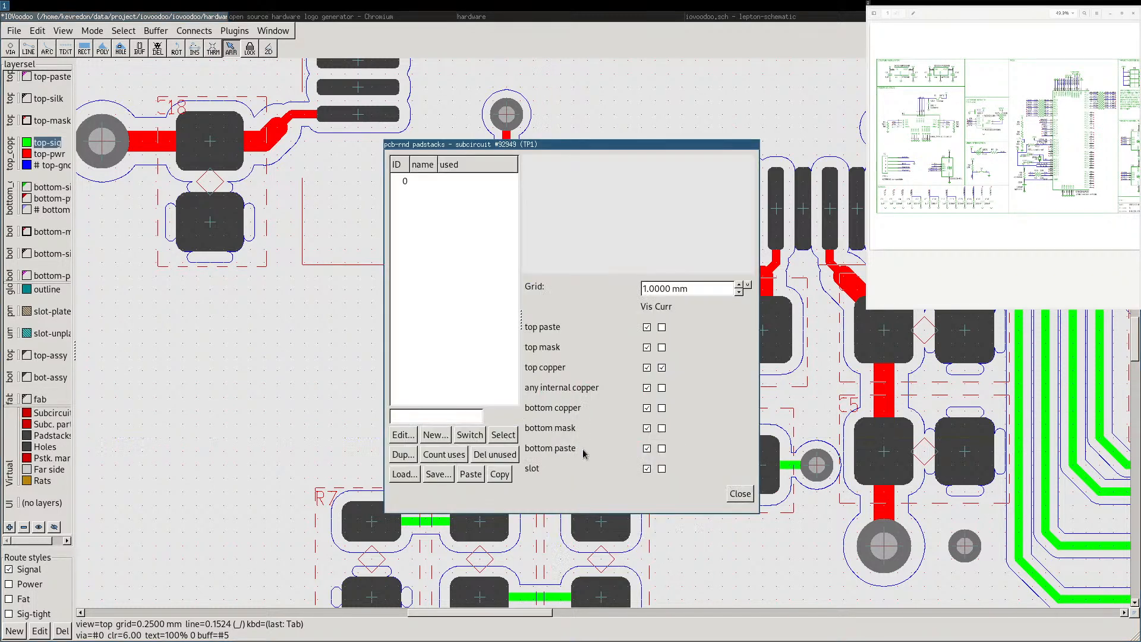
{"action": "left_click", "coordinate": [647, 448]}
{"action": "left_click", "coordinate": [740, 493]}
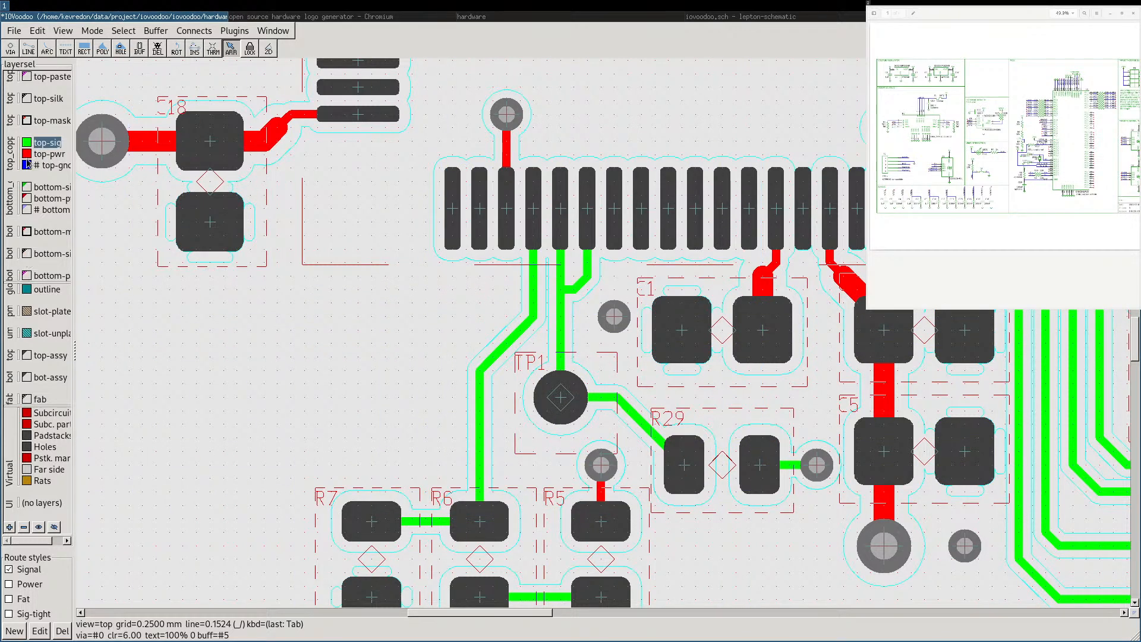
Show the top paste layer again and check the paste on TP1's pad.
{"action": "left_click", "coordinate": [28, 77]}
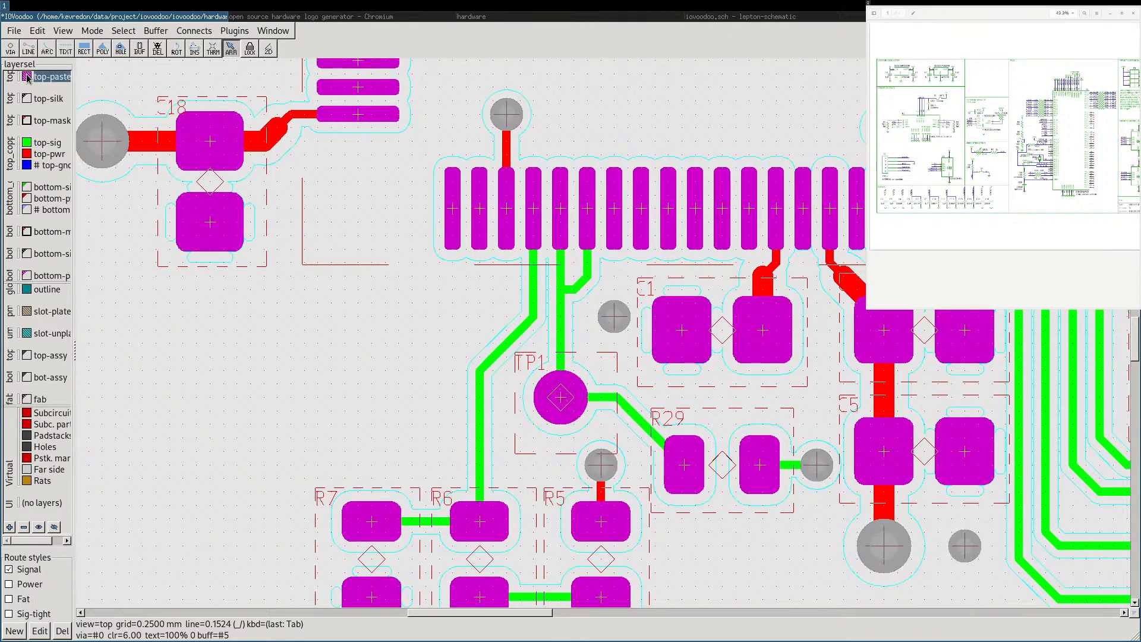
{"action": "left_click", "coordinate": [538, 412]}
{"action": "right_click", "coordinate": [537, 412]}
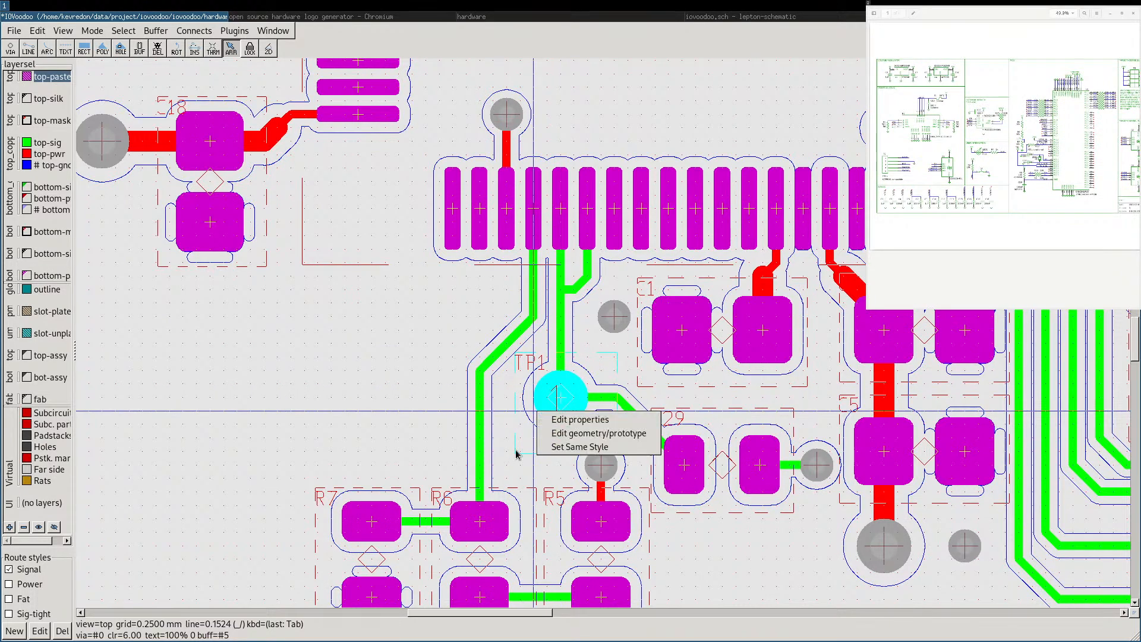
{"action": "left_click", "coordinate": [516, 451]}
{"action": "left_click", "coordinate": [536, 436]}
Delete the top paste shape from padstack prototype 0 of subcircuit TP1.
{"action": "right_click", "coordinate": [536, 440]}
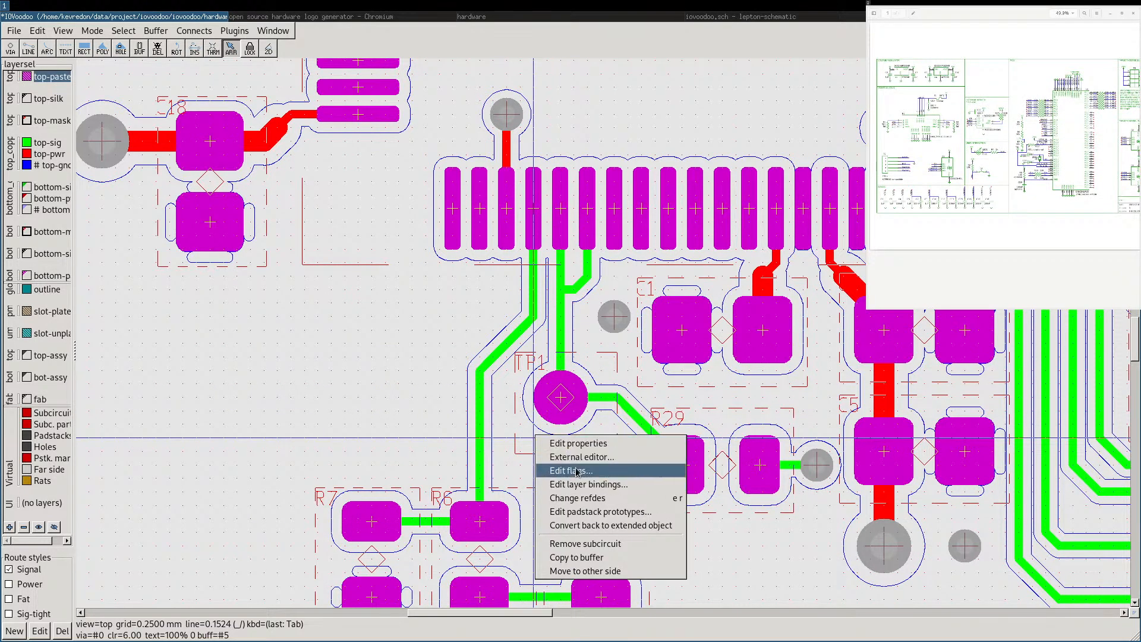
{"action": "left_click", "coordinate": [582, 518]}
{"action": "left_click", "coordinate": [414, 181]}
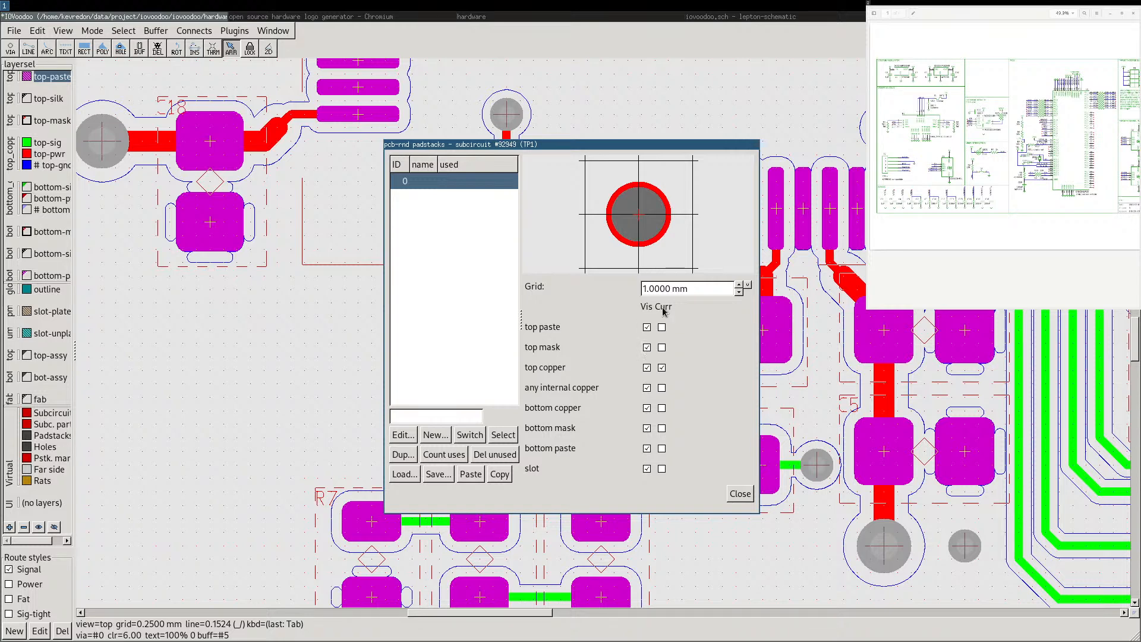
{"action": "mouse_move", "coordinate": [664, 311]}
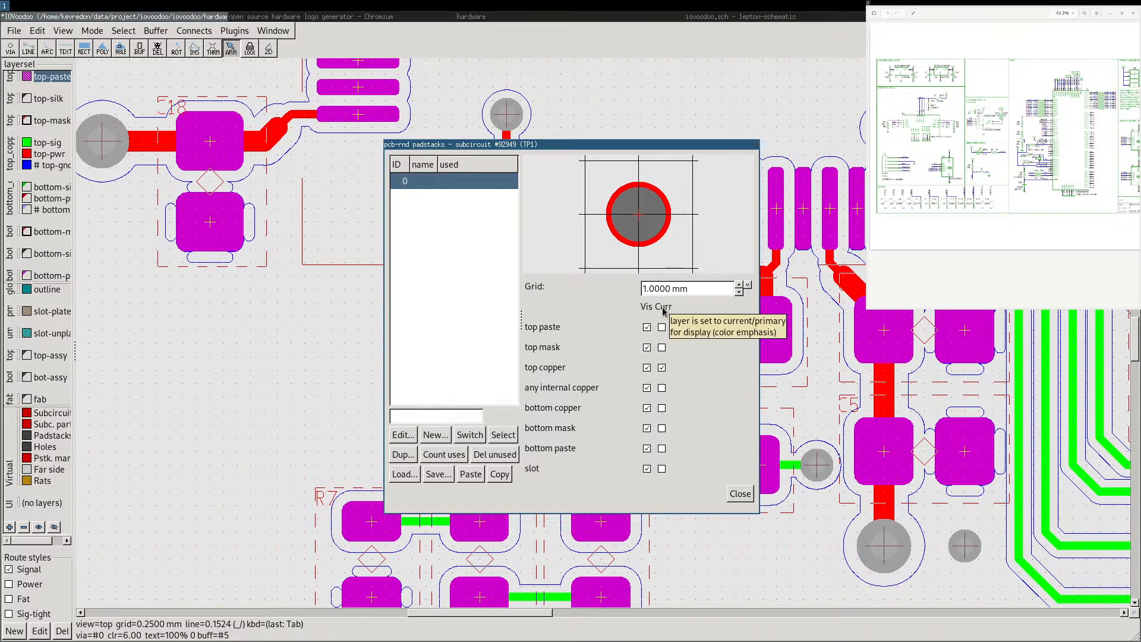
{"action": "left_click", "coordinate": [403, 435]}
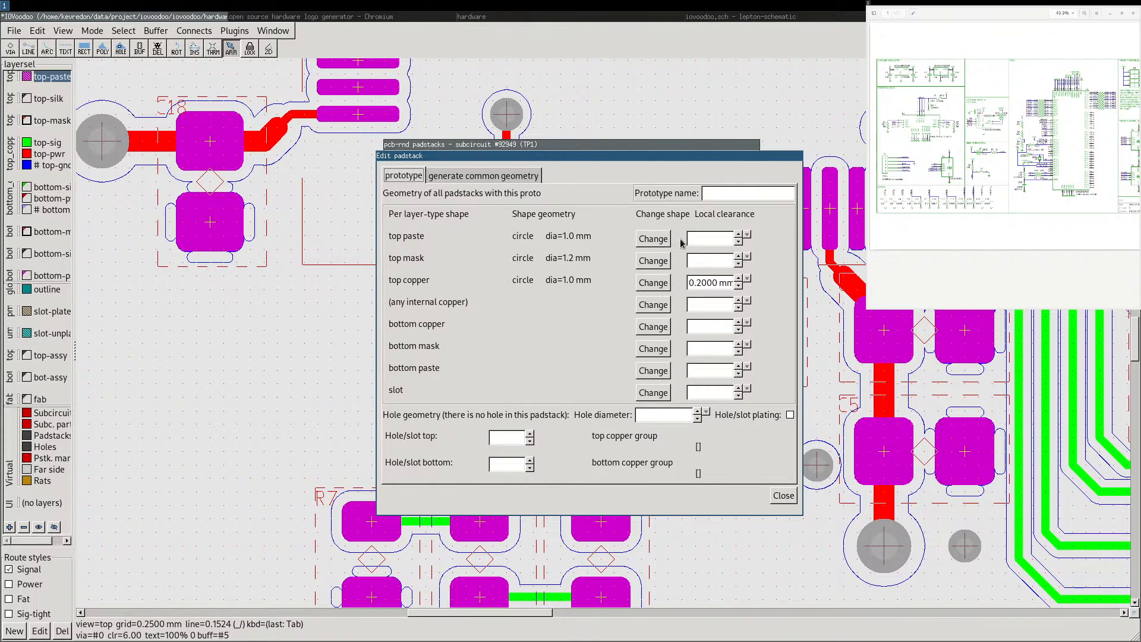
{"action": "left_click", "coordinate": [640, 240]}
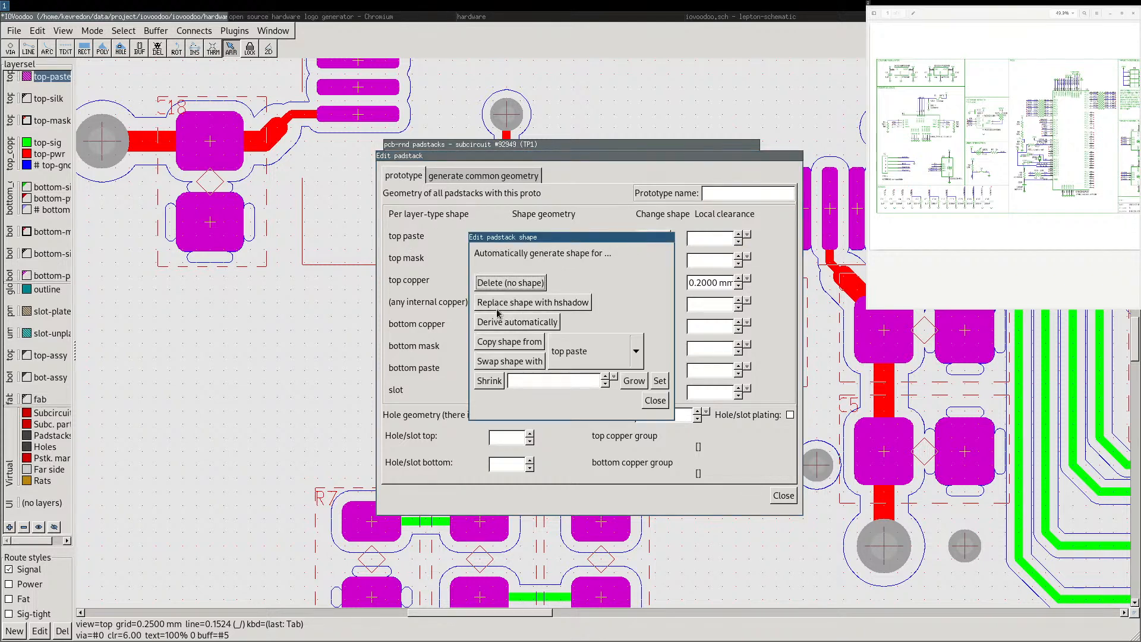
{"action": "left_click", "coordinate": [656, 401]}
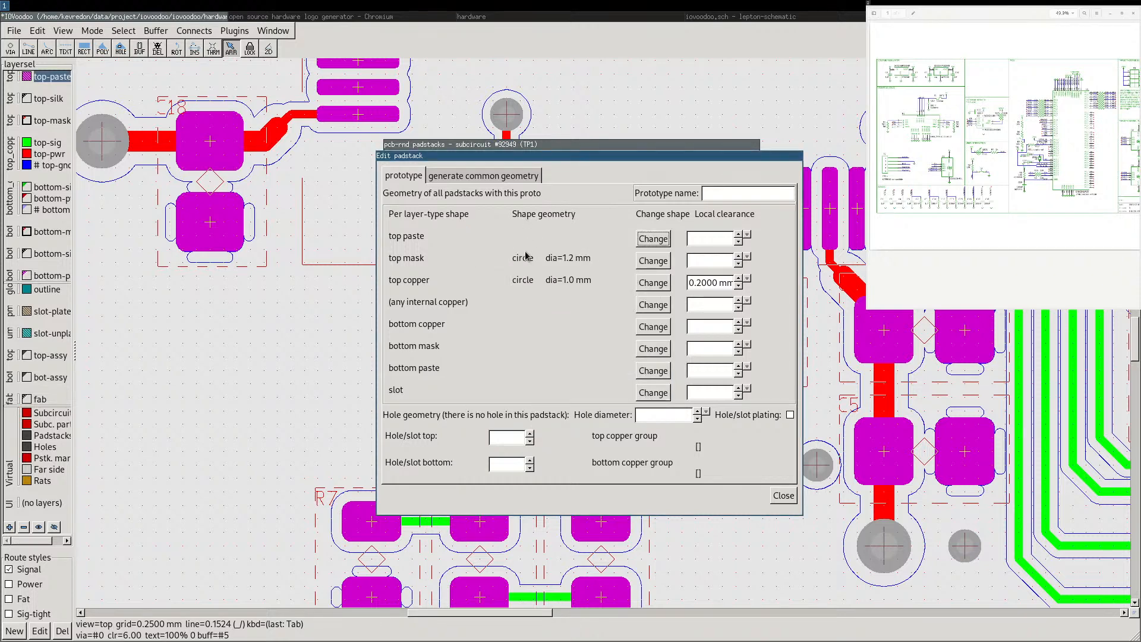
{"action": "left_click", "coordinate": [783, 496]}
{"action": "left_click", "coordinate": [741, 495]}
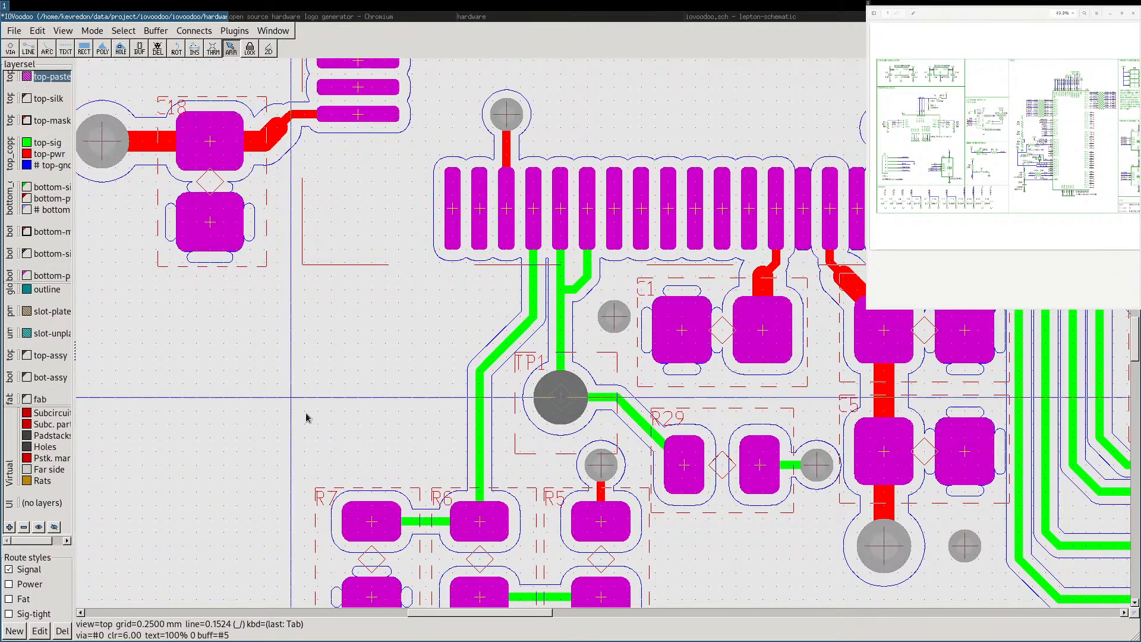
Examine the top paste on the board, checking the through-hole pads of switch S1 and connector P1.
{"action": "scroll", "coordinate": [491, 395], "scroll_direction": "down", "scroll_amount": 8}
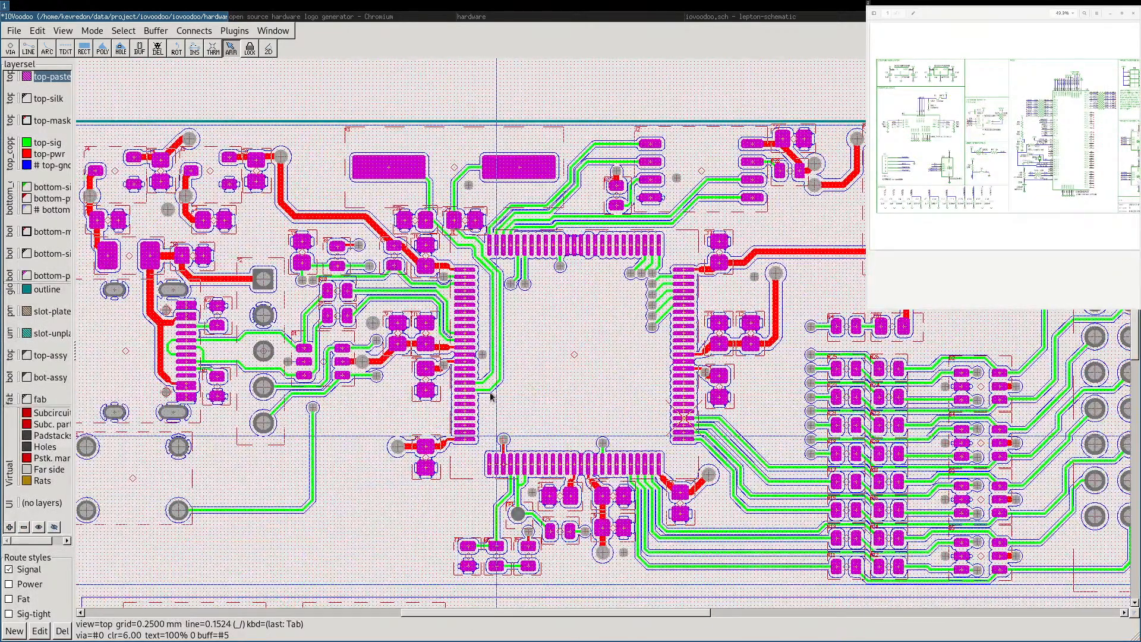
{"action": "middle_click_drag", "start_coordinate": [354, 373], "coordinate": [418, 359]}
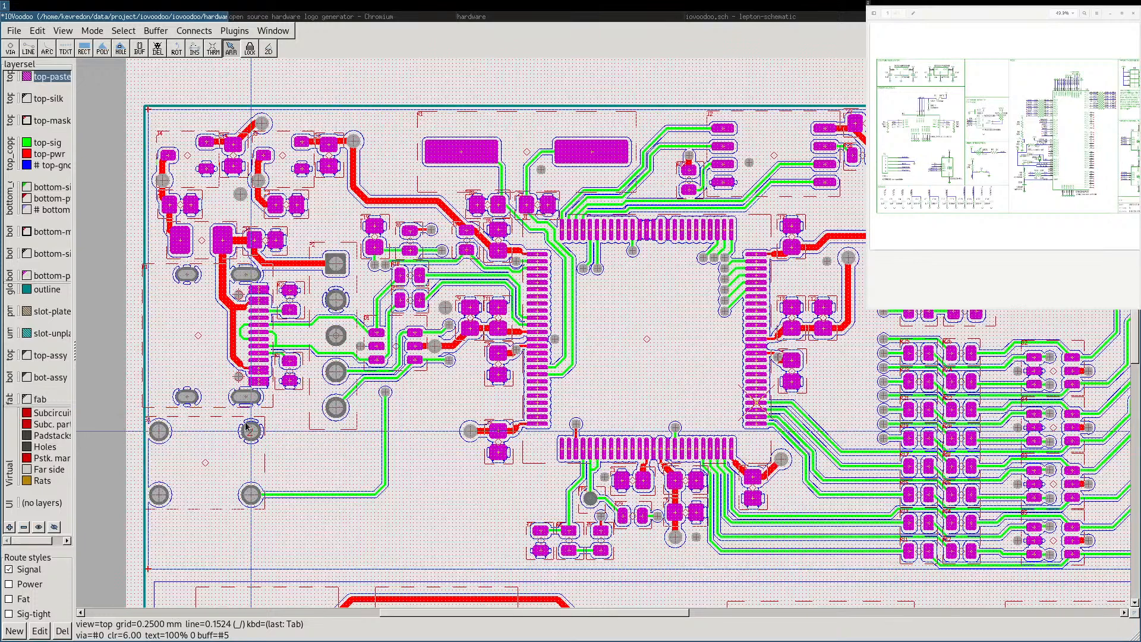
{"action": "mouse_move", "coordinate": [246, 429]}
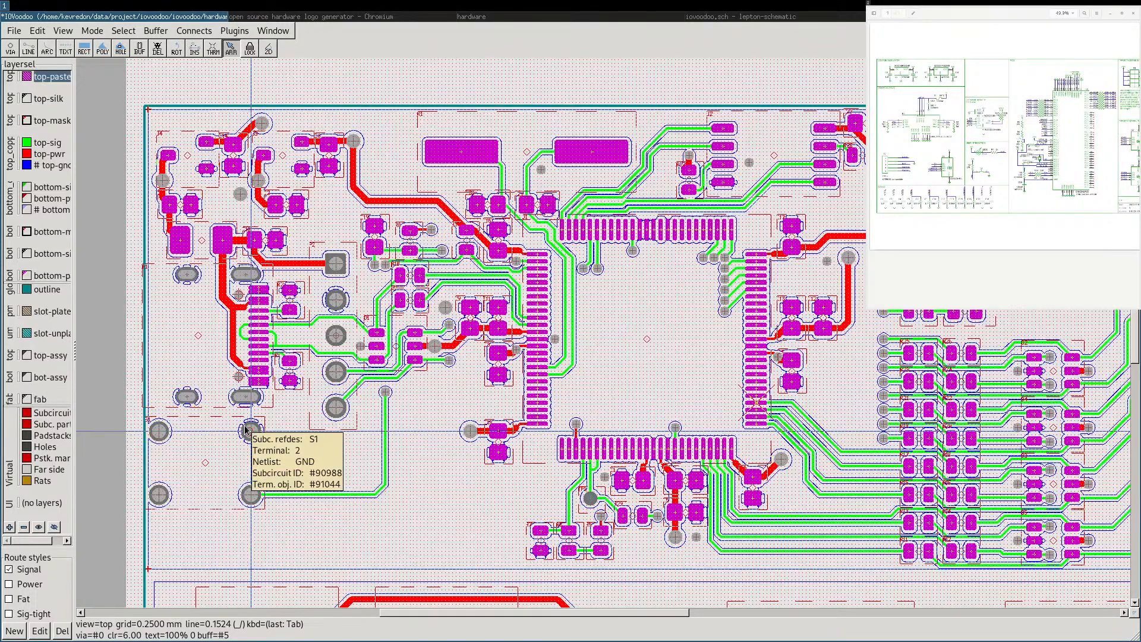
{"action": "left_click", "coordinate": [245, 402]}
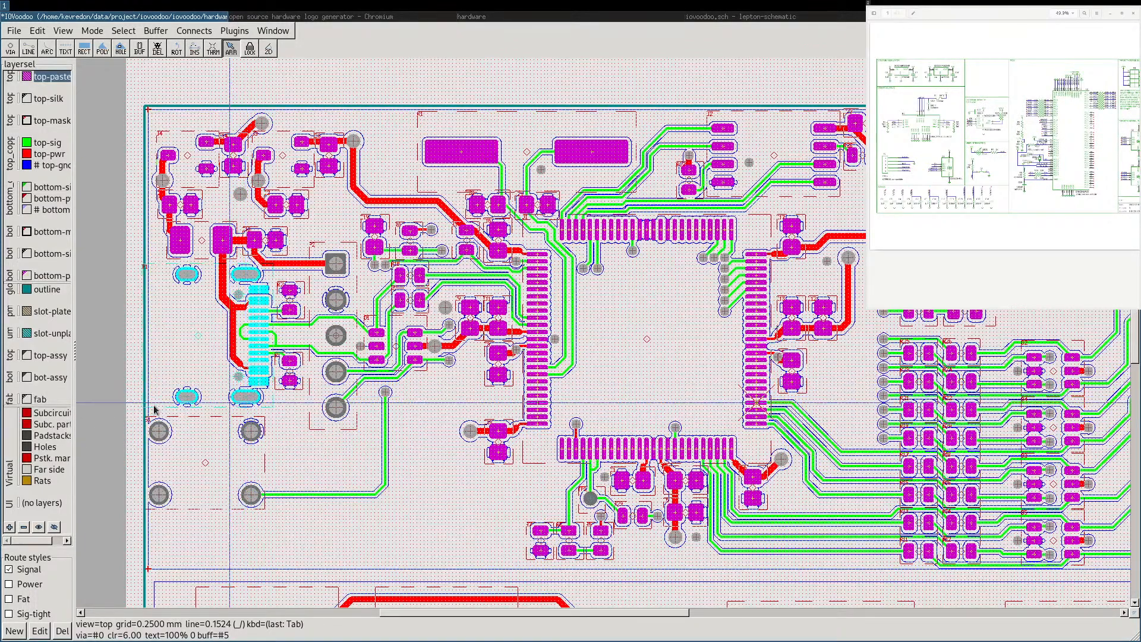
{"action": "left_click", "coordinate": [189, 399]}
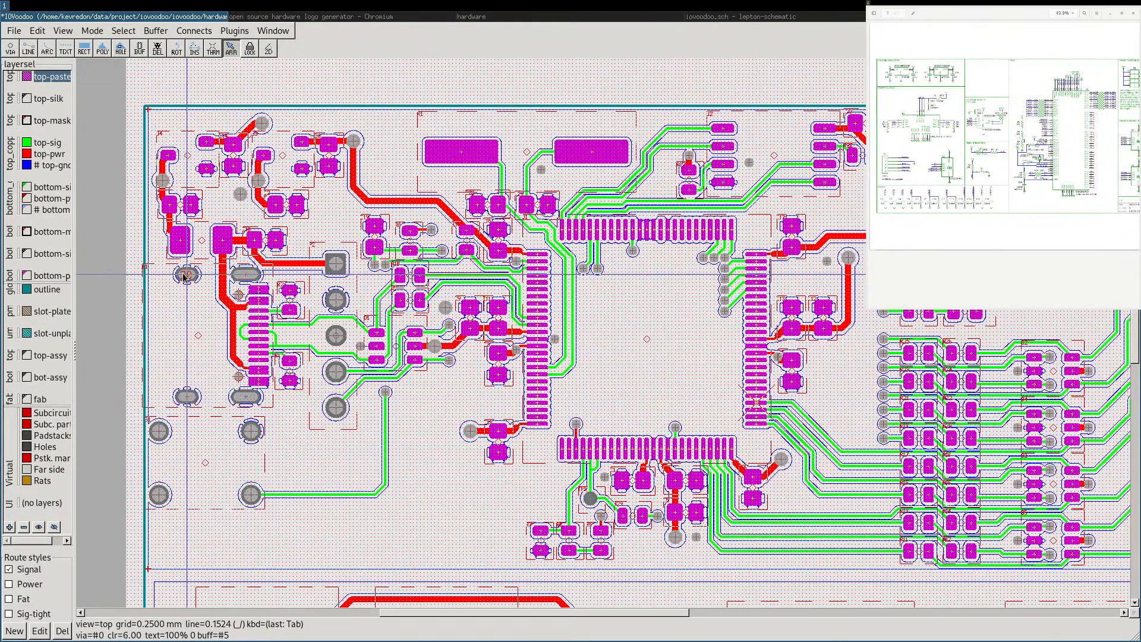
{"action": "mouse_move", "coordinate": [185, 276]}
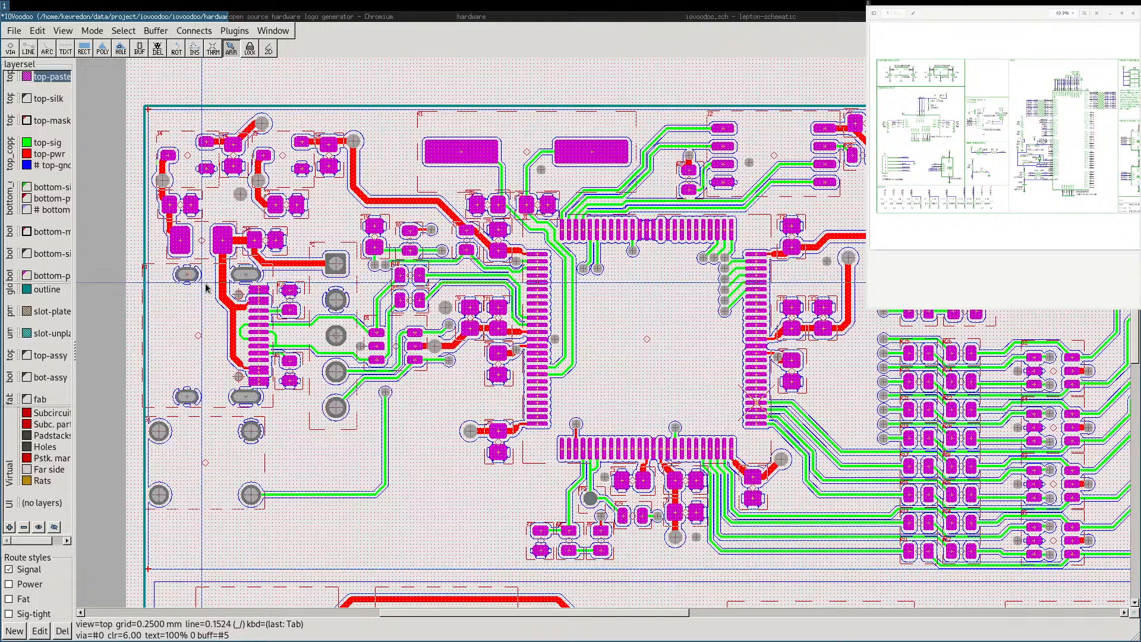
Examine the top paste across the rest of the main board and recheck the slotted pads of connector P1.
{"action": "middle_click_drag", "start_coordinate": [498, 317], "coordinate": [401, 331]}
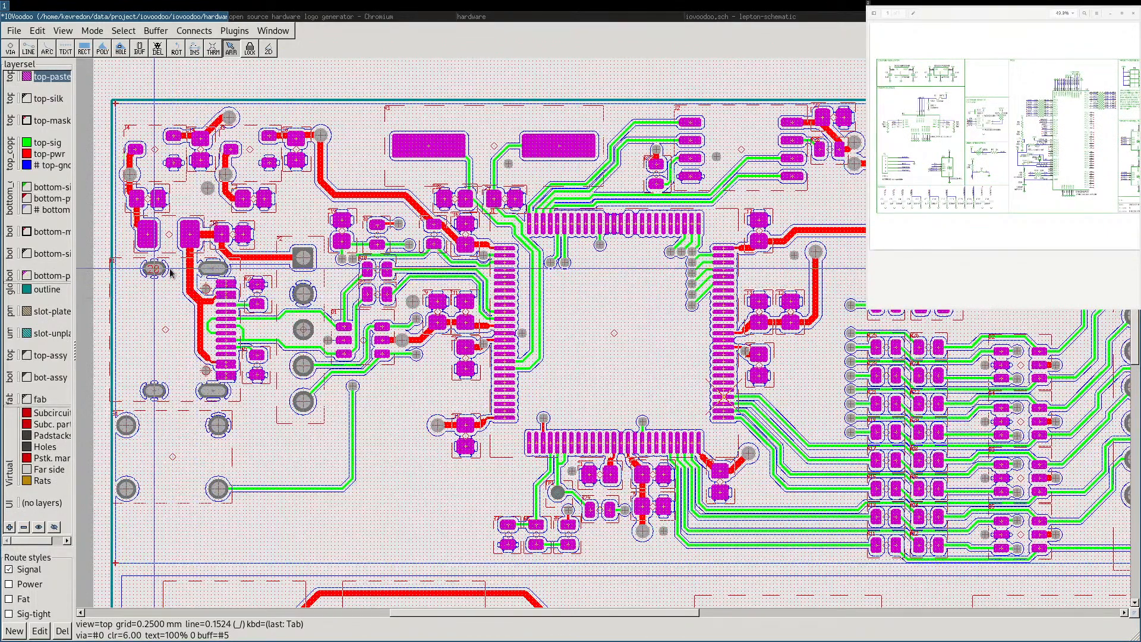
{"action": "middle_click_drag", "start_coordinate": [622, 356], "coordinate": [438, 350]}
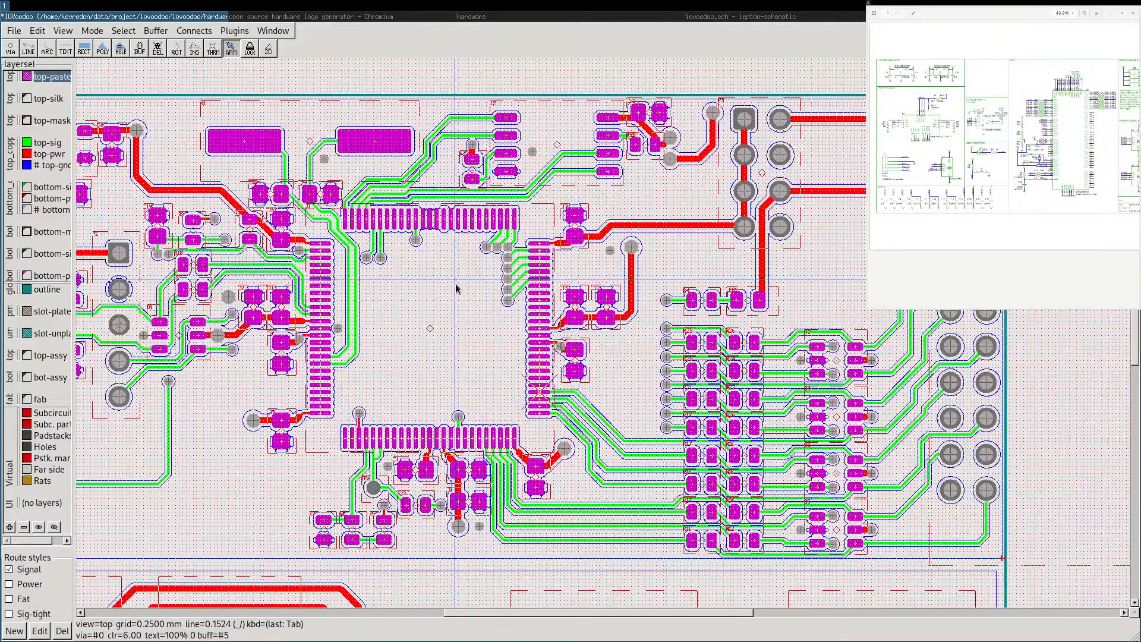
{"action": "middle_click_drag", "start_coordinate": [456, 286], "coordinate": [614, 361]}
{"action": "left_click", "coordinate": [186, 343]}
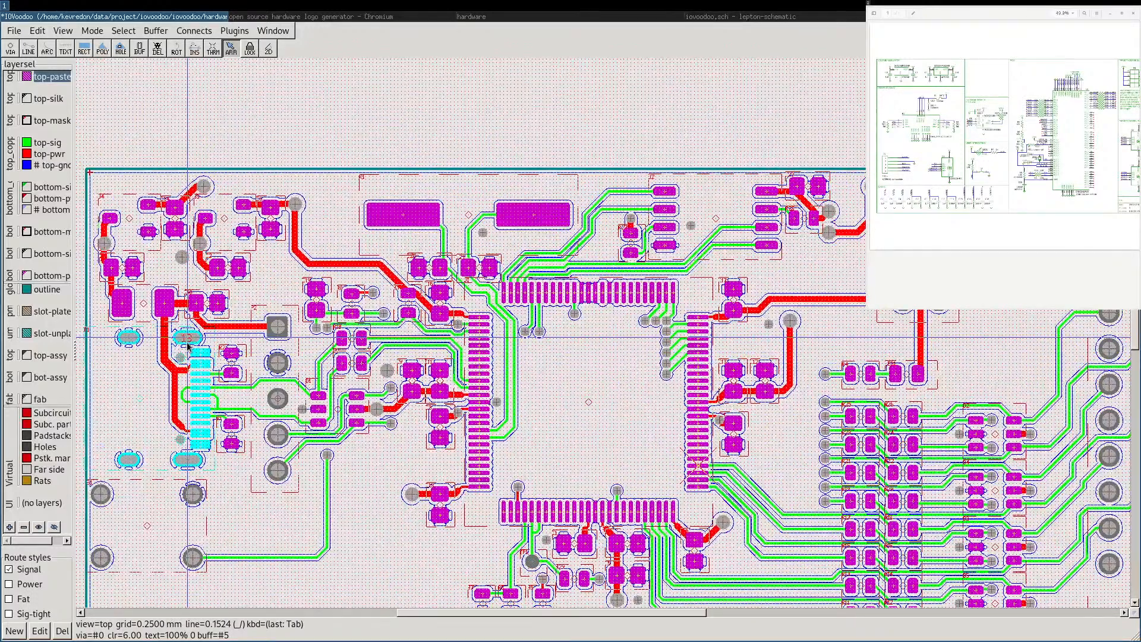
{"action": "left_click", "coordinate": [121, 339]}
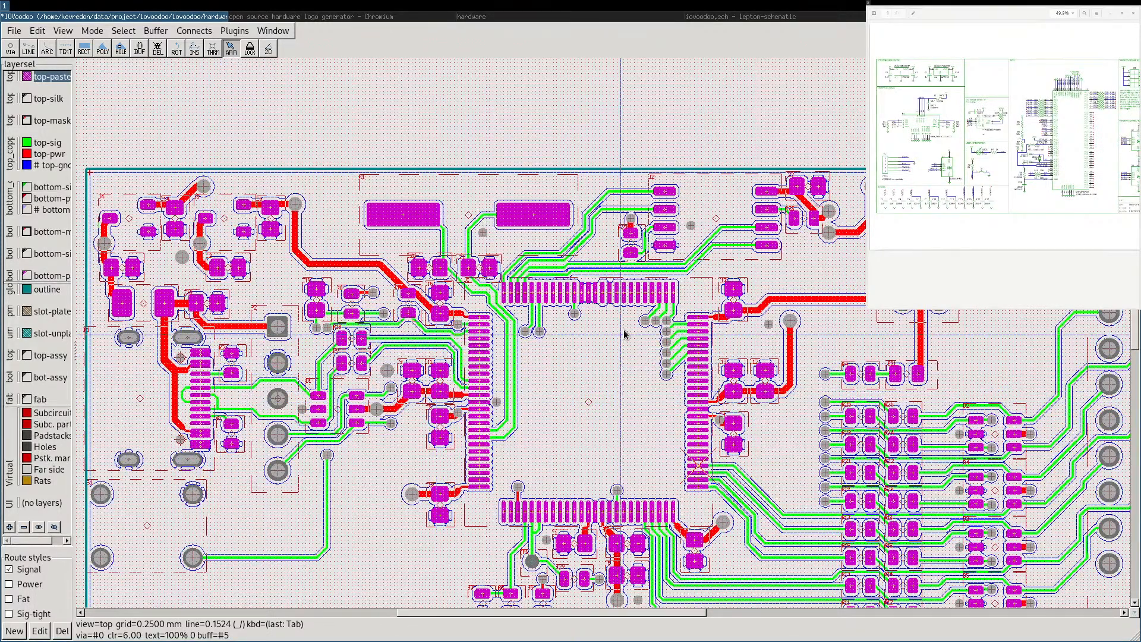
{"action": "scroll", "coordinate": [688, 372], "scroll_direction": "down", "scroll_amount": 1}
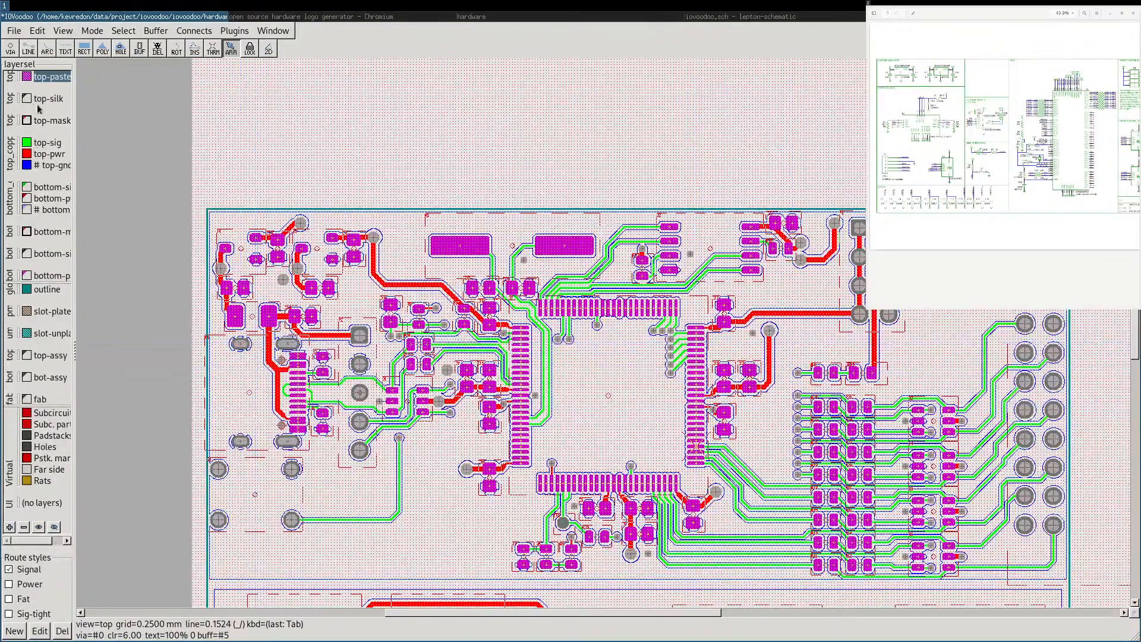
Make top-sig the current layer with the top paste hidden, and show the top and bottom silkscreen layers again.
{"action": "left_click", "coordinate": [258, 359]}
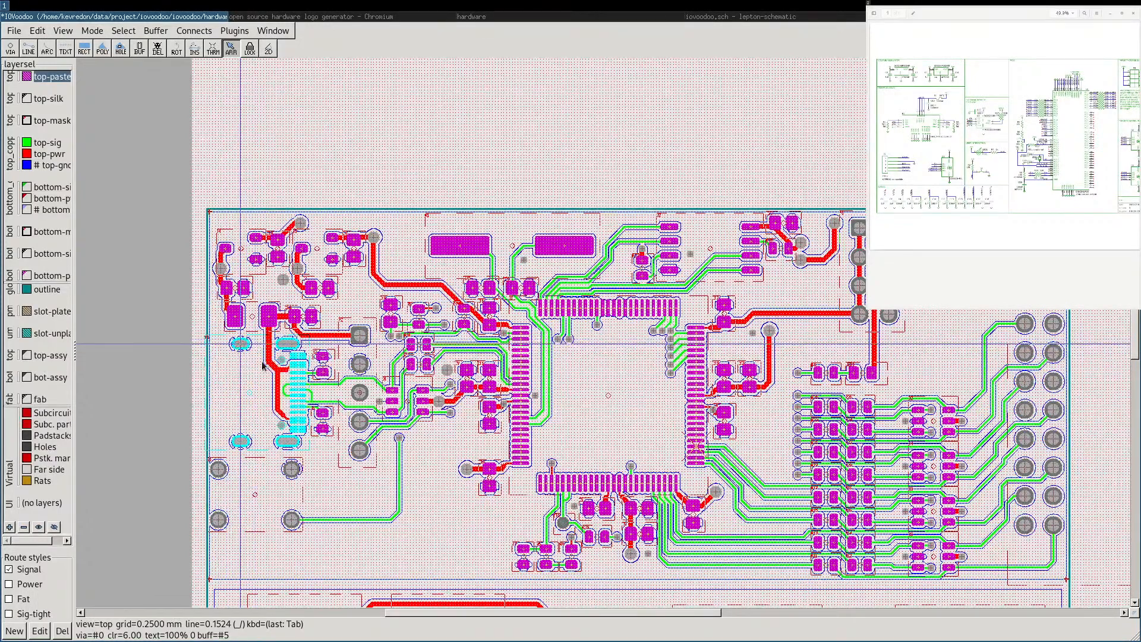
{"action": "left_click", "coordinate": [47, 143]}
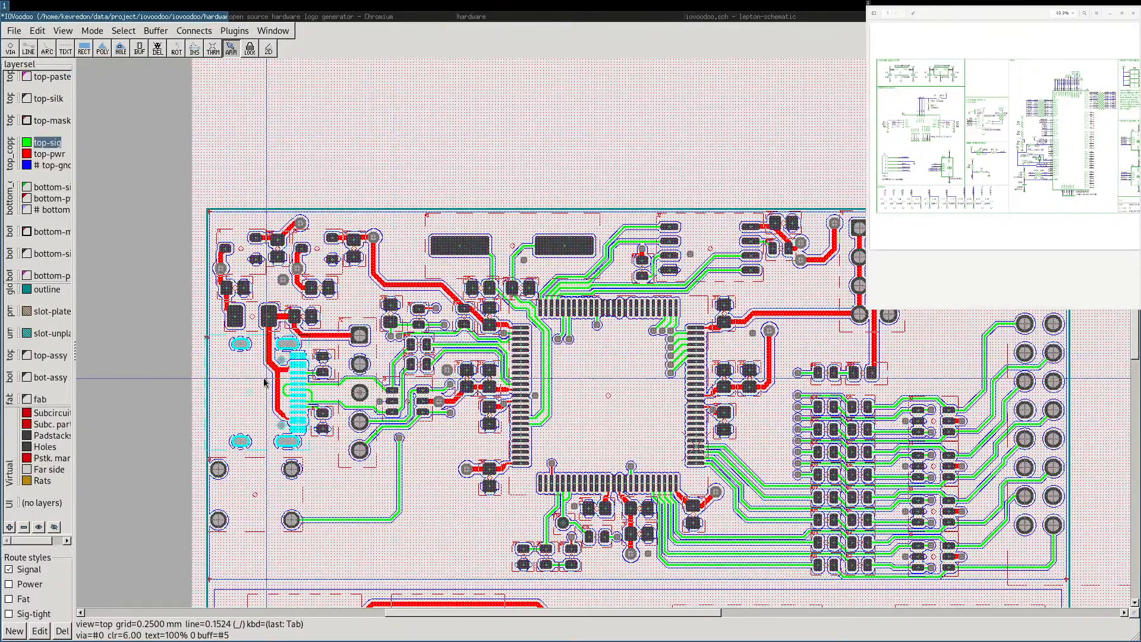
{"action": "left_click", "coordinate": [194, 393]}
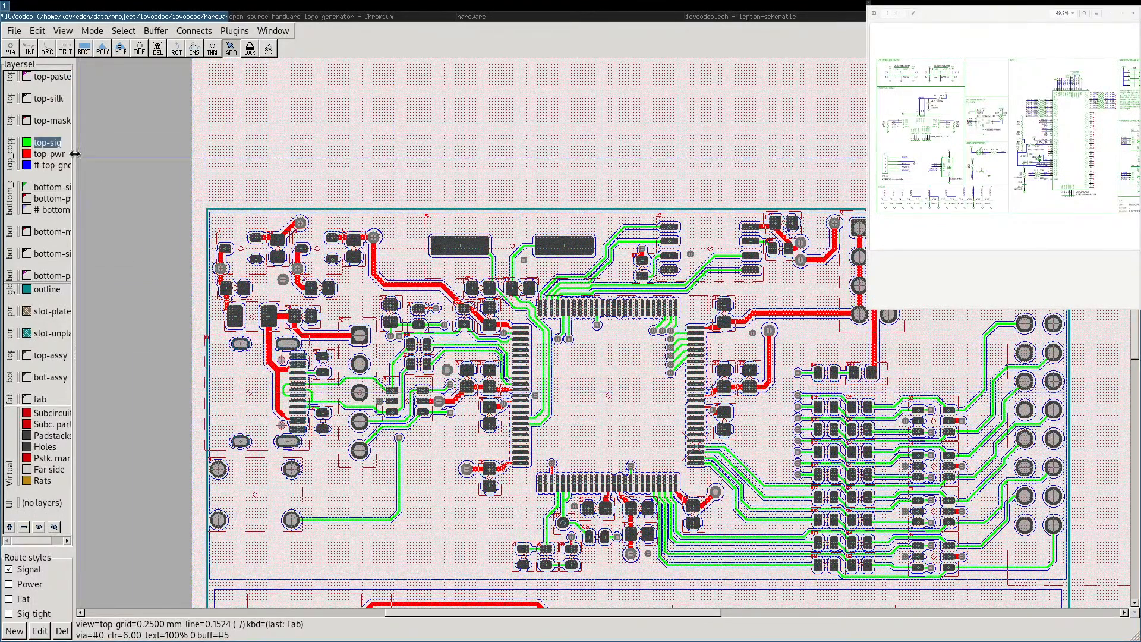
{"action": "left_click", "coordinate": [38, 99]}
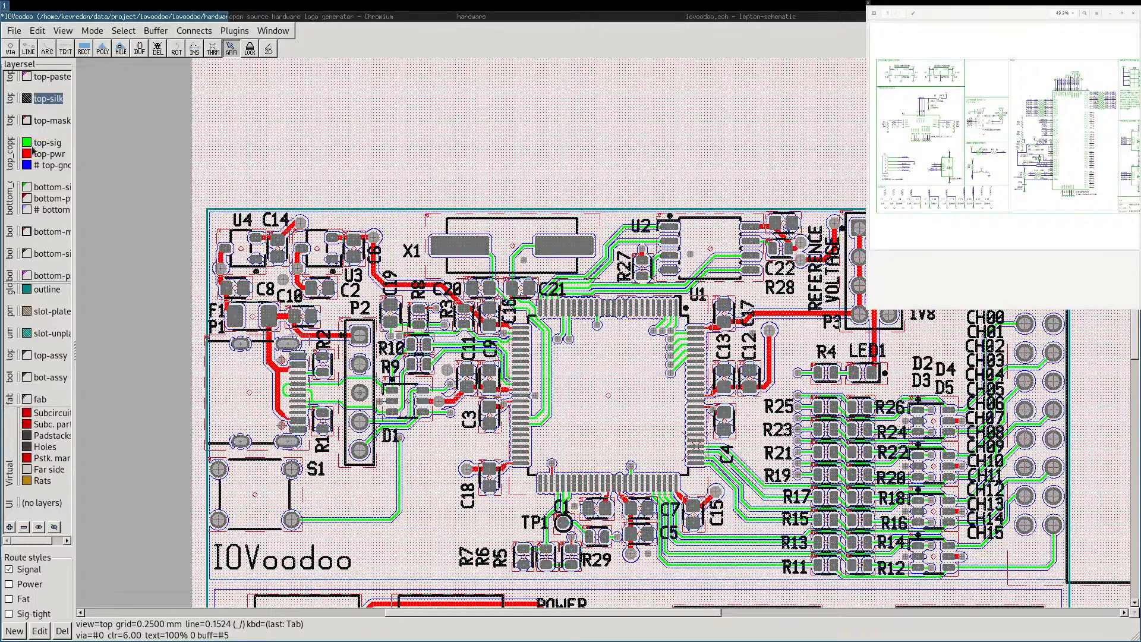
{"action": "left_click", "coordinate": [29, 256]}
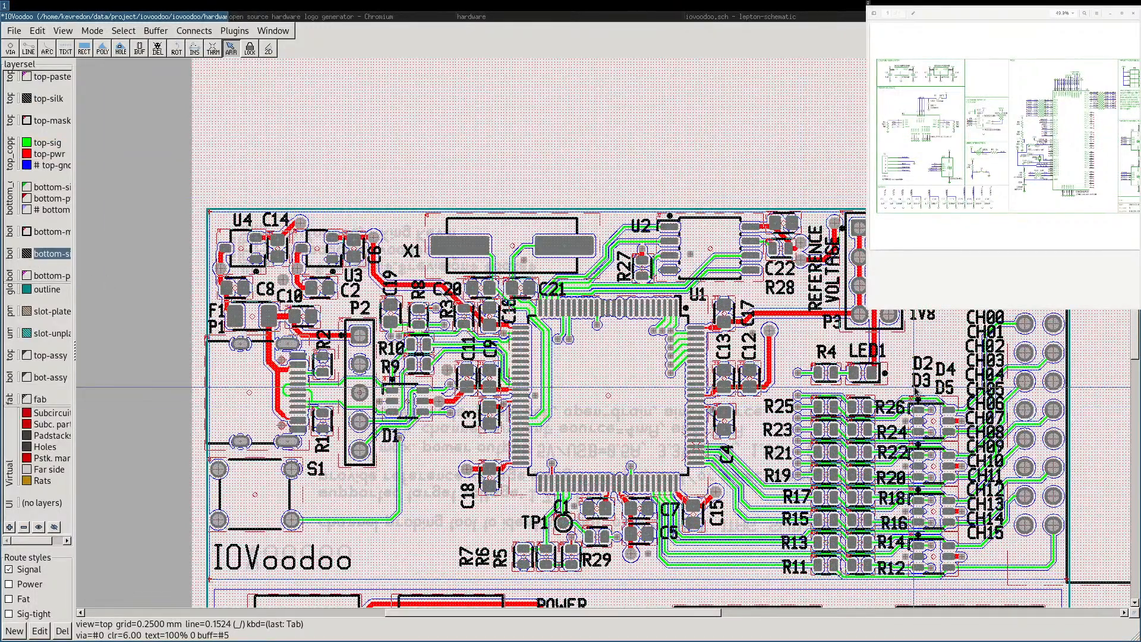
{"action": "left_click", "coordinate": [28, 121]}
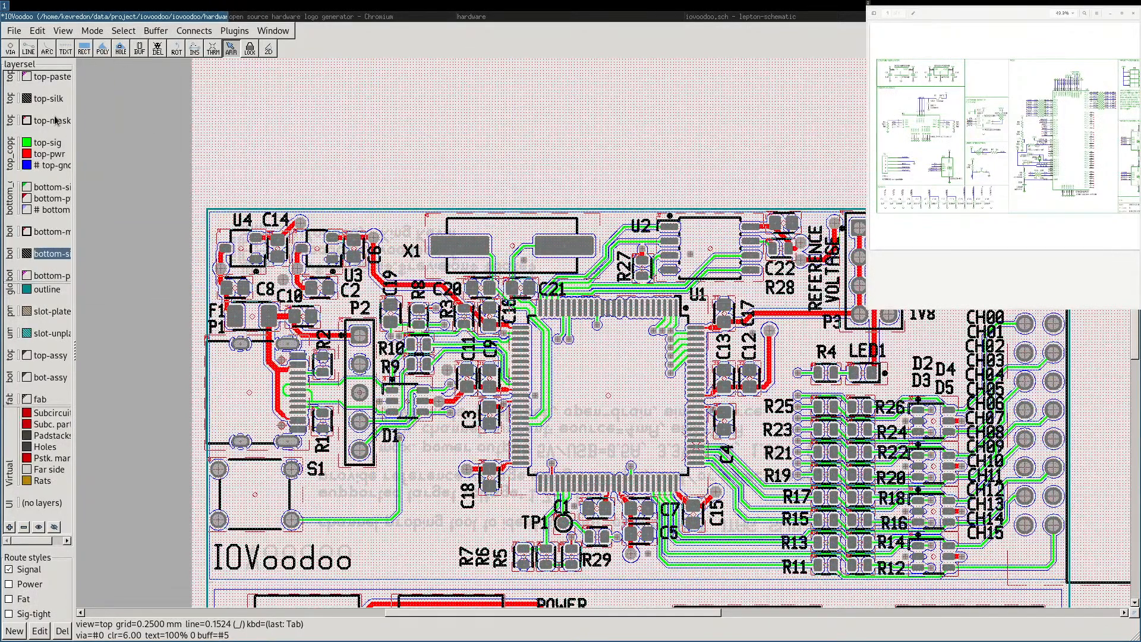
Examine the breakout board's IOVoodoo, Logic16 logic analyzer and POWER BREAKOUT headers along with their traces and pin labels.
{"action": "scroll", "coordinate": [424, 313], "scroll_direction": "up", "scroll_amount": 5}
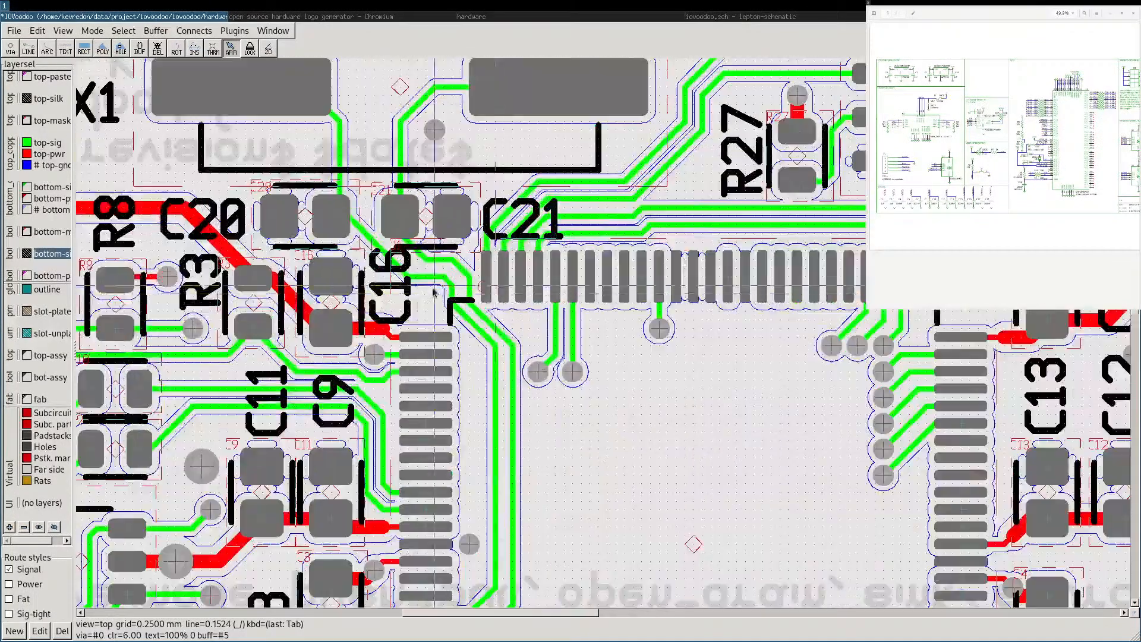
{"action": "scroll", "coordinate": [424, 313], "scroll_direction": "down", "scroll_amount": 5}
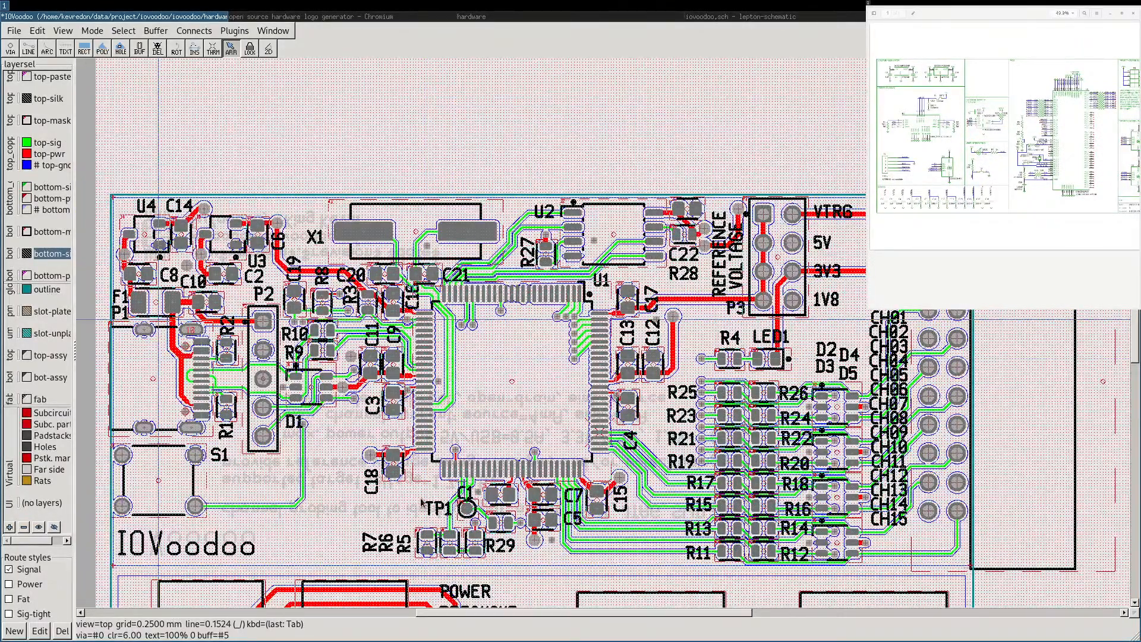
{"action": "middle_click_drag", "start_coordinate": [421, 497], "coordinate": [416, 197]}
{"action": "scroll", "coordinate": [415, 200], "scroll_direction": "down", "scroll_amount": 4}
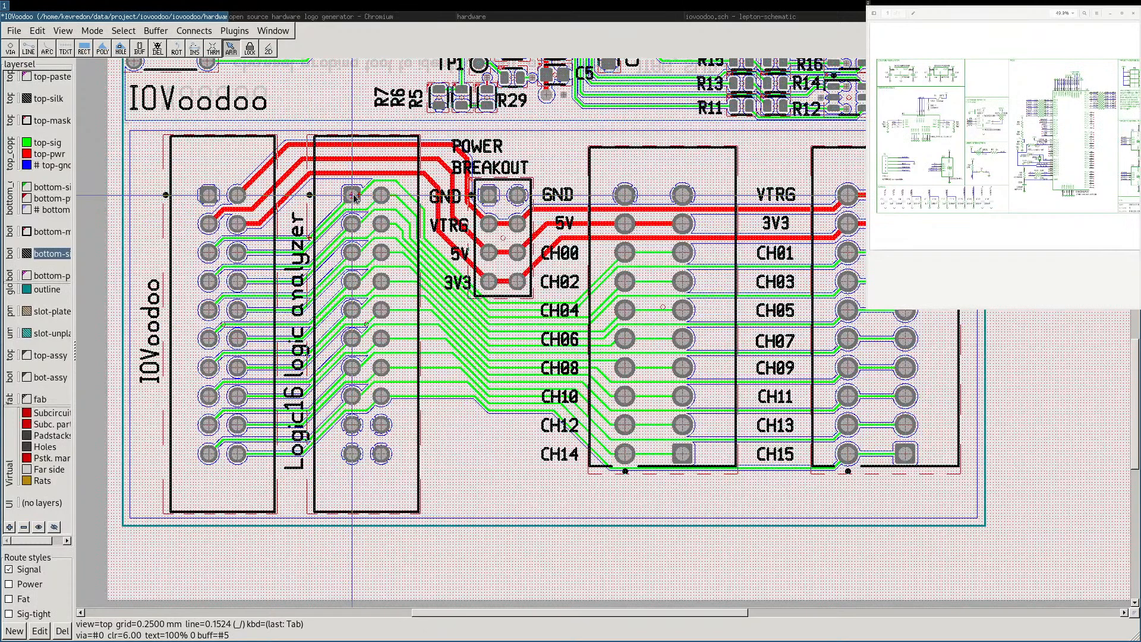
{"action": "mouse_move", "coordinate": [353, 198]}
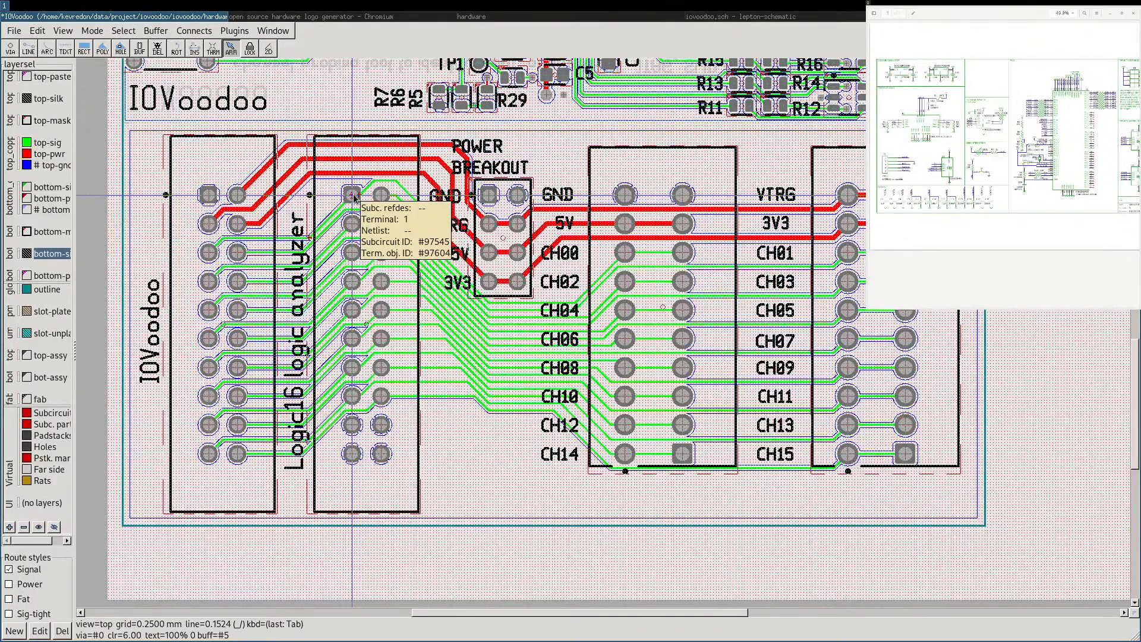
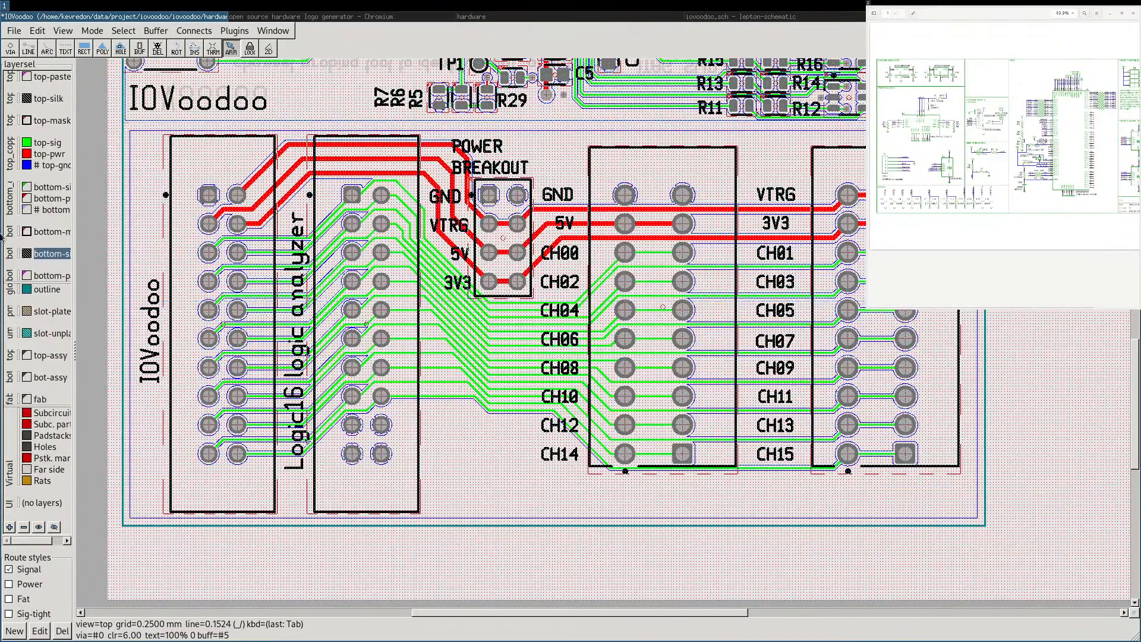
{"action": "middle_click_drag", "start_coordinate": [261, 171], "coordinate": [309, 281]}
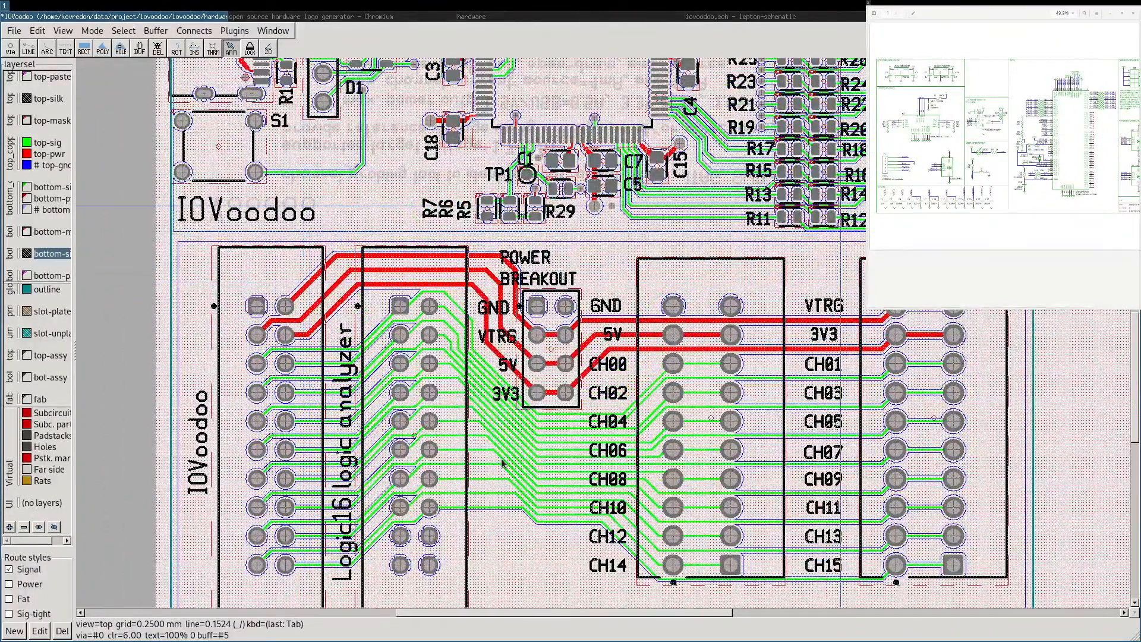
{"action": "middle_click_drag", "start_coordinate": [180, 361], "coordinate": [161, 323]}
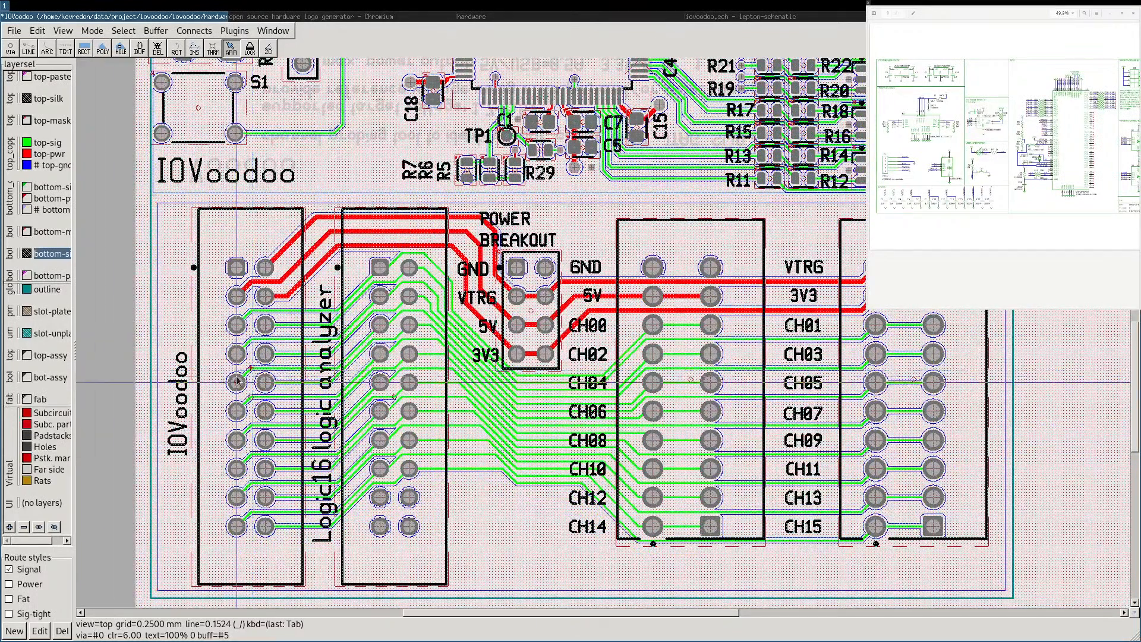
{"action": "mouse_move", "coordinate": [236, 381]}
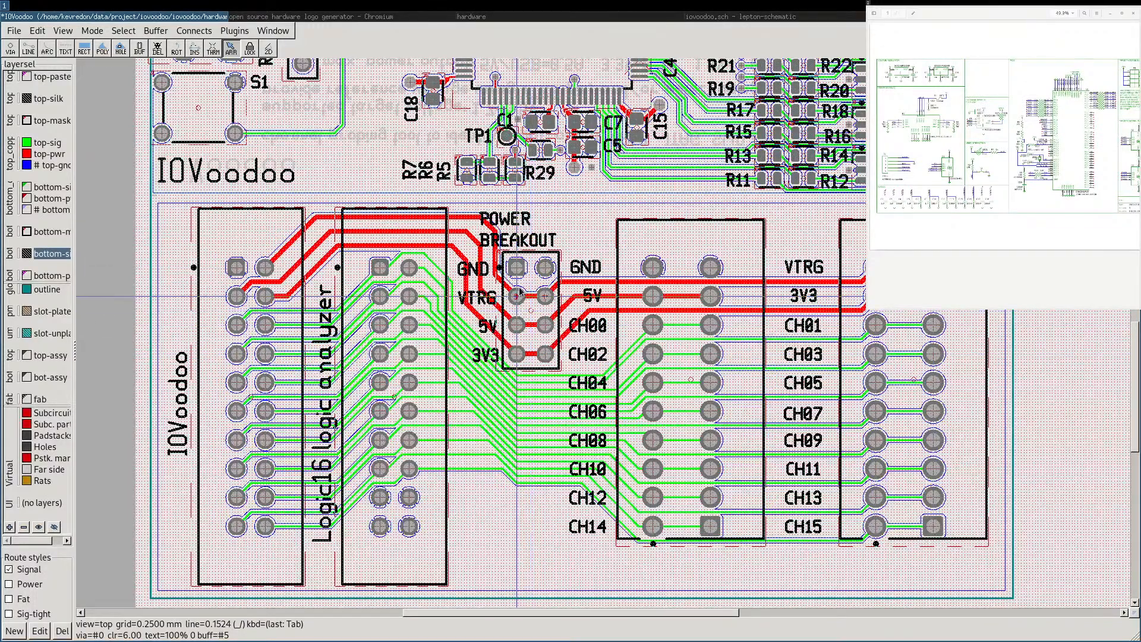
{"action": "mouse_move", "coordinate": [520, 291]}
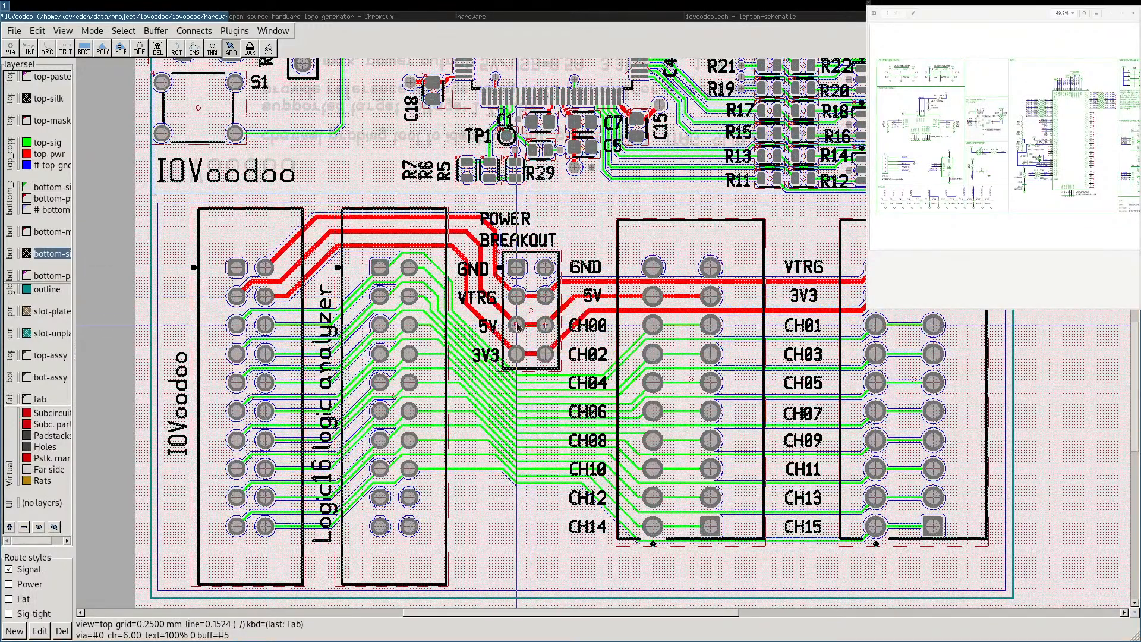
{"action": "mouse_move", "coordinate": [515, 322]}
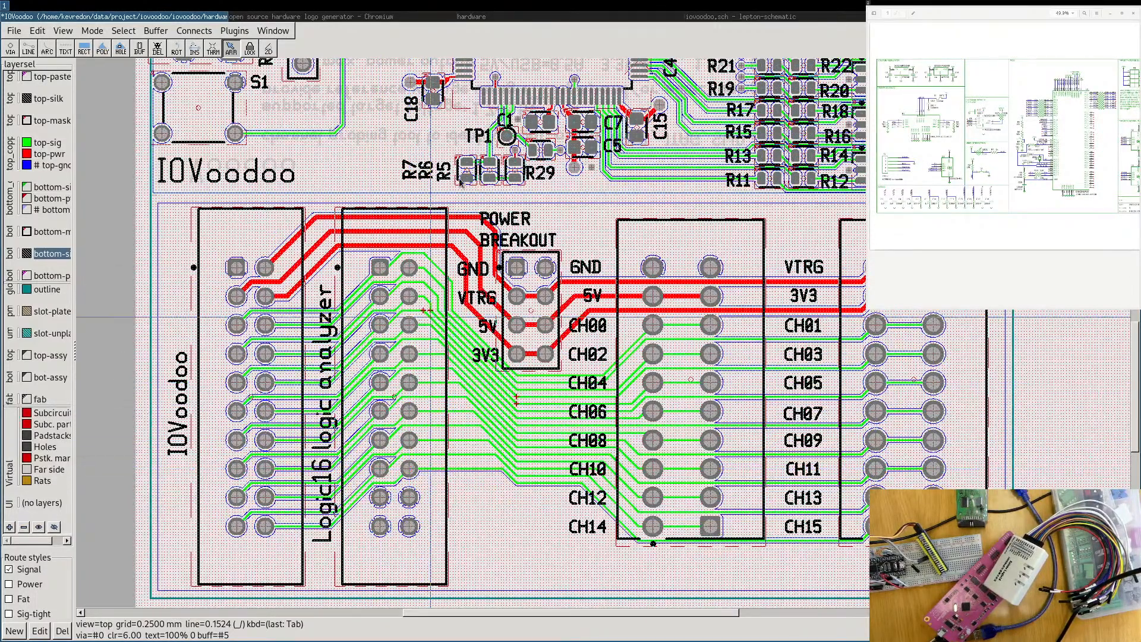
Examine the boundary between the main board and the breakout board, including the board outline at both ends.
{"action": "scroll", "coordinate": [407, 399], "scroll_direction": "up", "scroll_amount": 3}
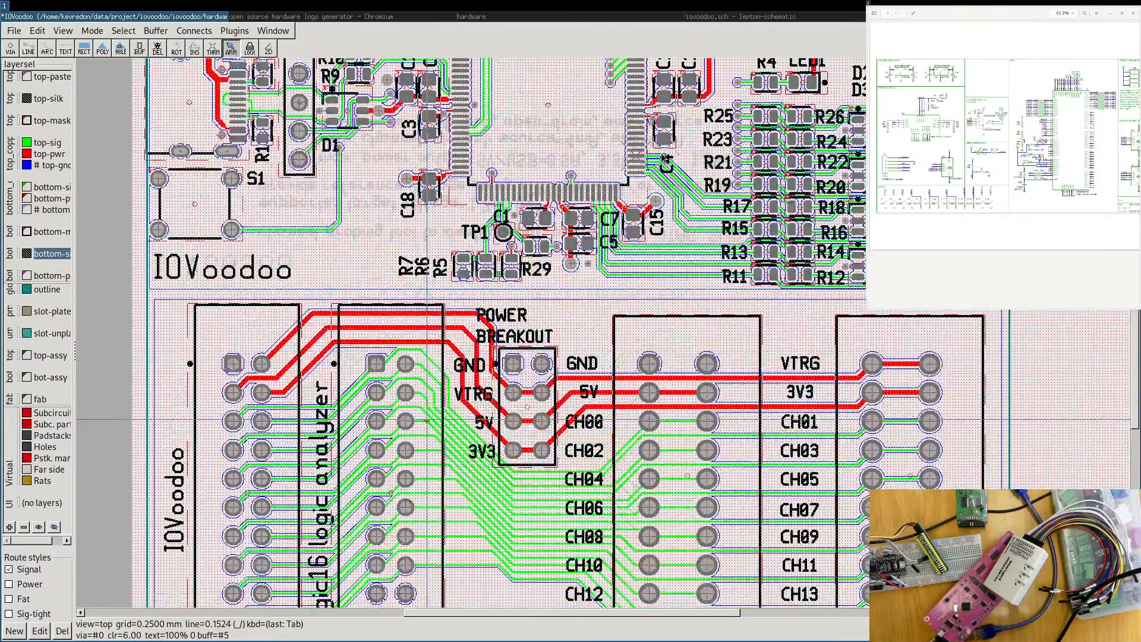
{"action": "scroll", "coordinate": [450, 337], "scroll_direction": "down", "scroll_amount": 2}
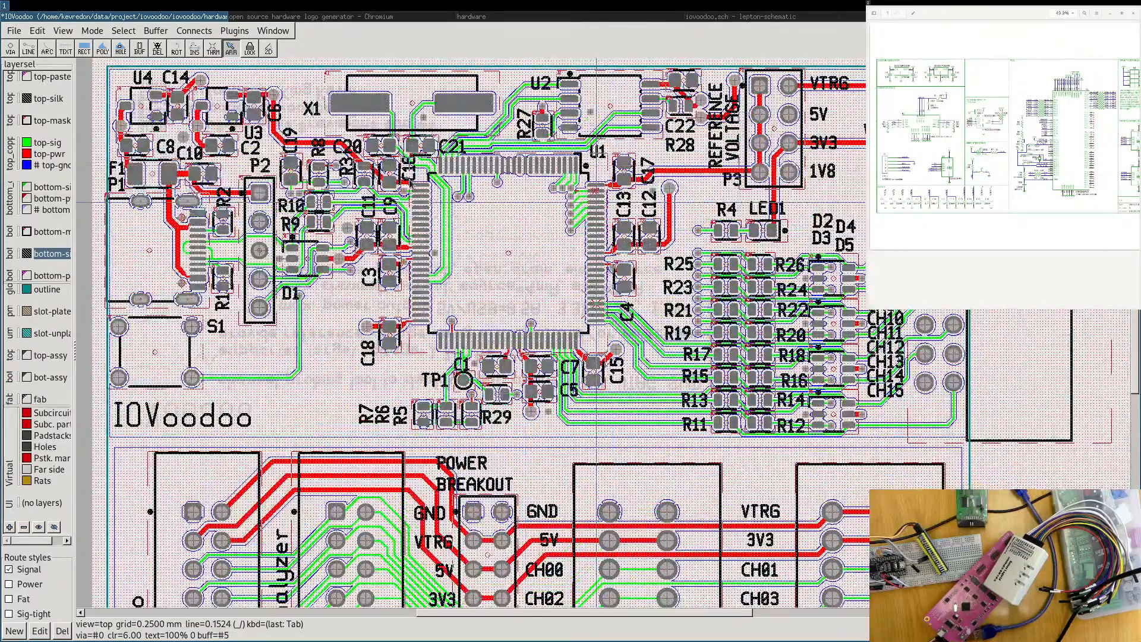
{"action": "scroll", "coordinate": [635, 409], "scroll_direction": "down", "scroll_amount": 2}
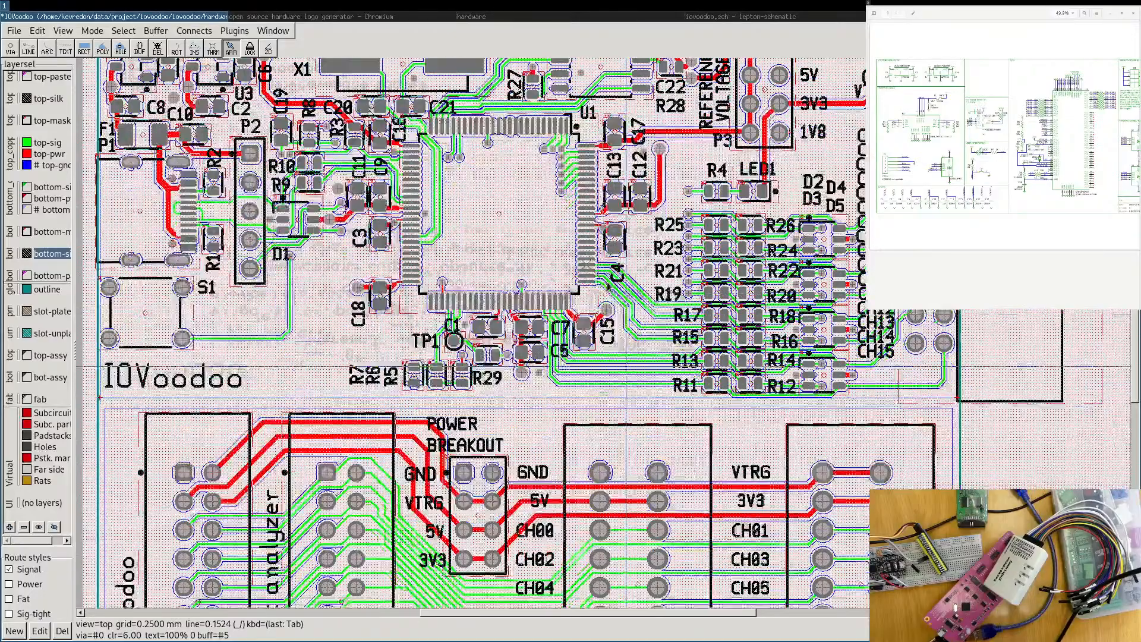
{"action": "scroll", "coordinate": [533, 306], "scroll_direction": "down", "scroll_amount": 1}
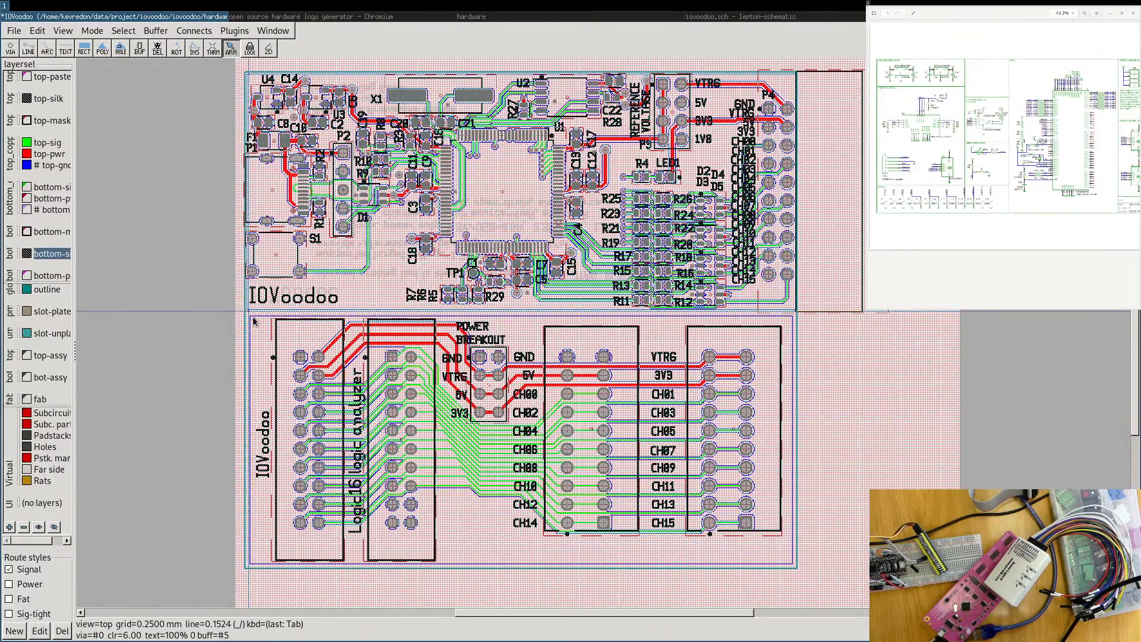
{"action": "scroll", "coordinate": [249, 315], "scroll_direction": "up", "scroll_amount": 5}
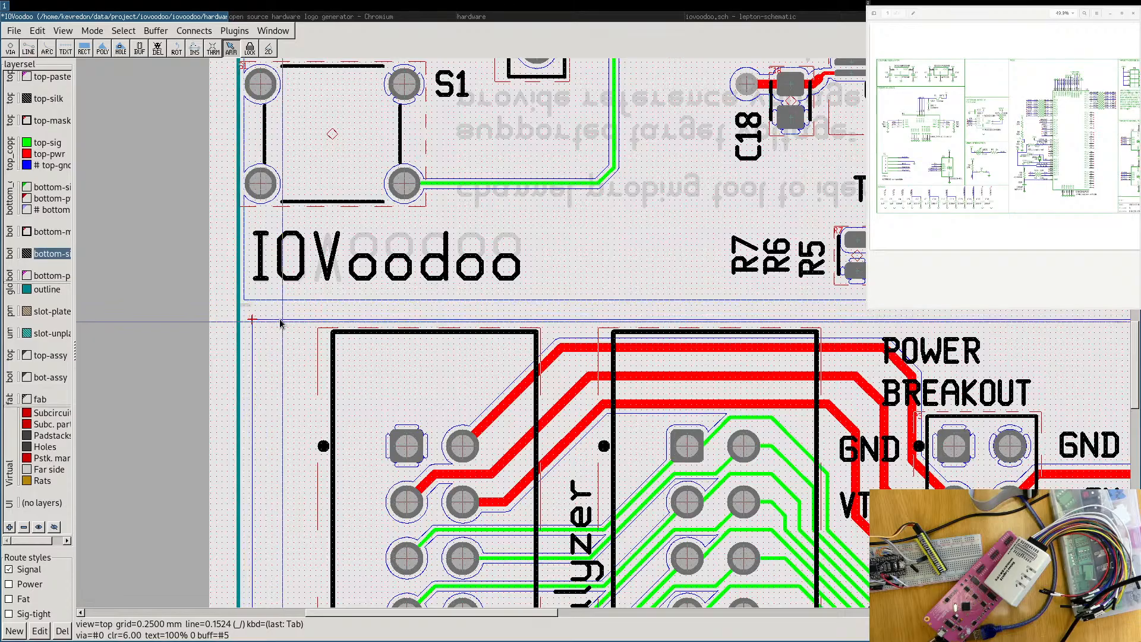
{"action": "scroll", "coordinate": [249, 309], "scroll_direction": "down", "scroll_amount": 5}
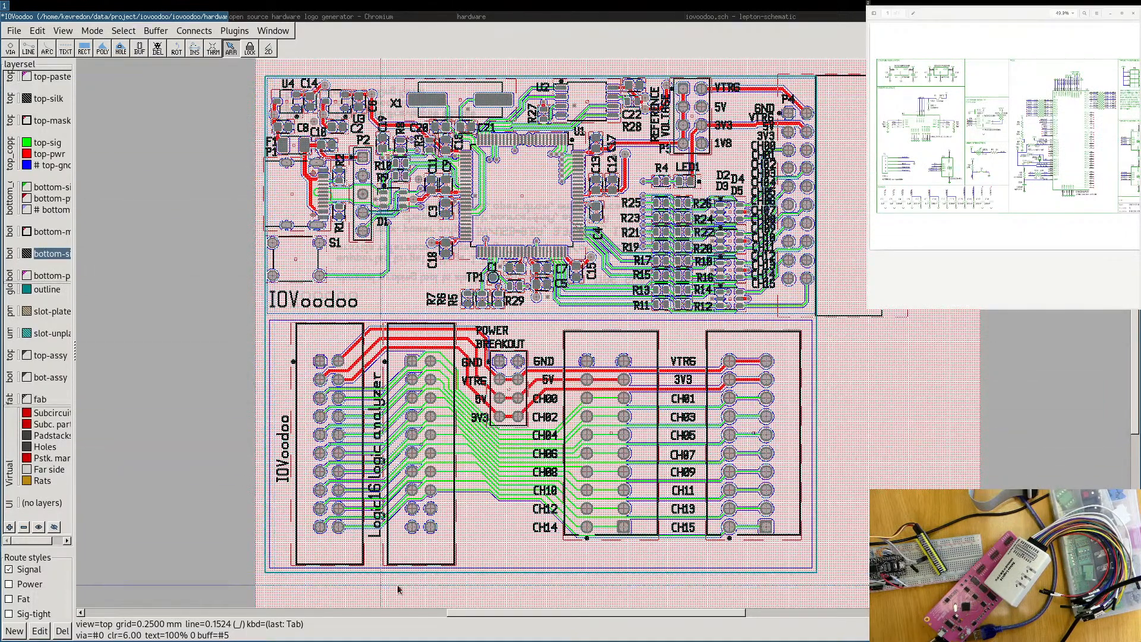
{"action": "scroll", "coordinate": [741, 585], "scroll_direction": "up", "scroll_amount": 3}
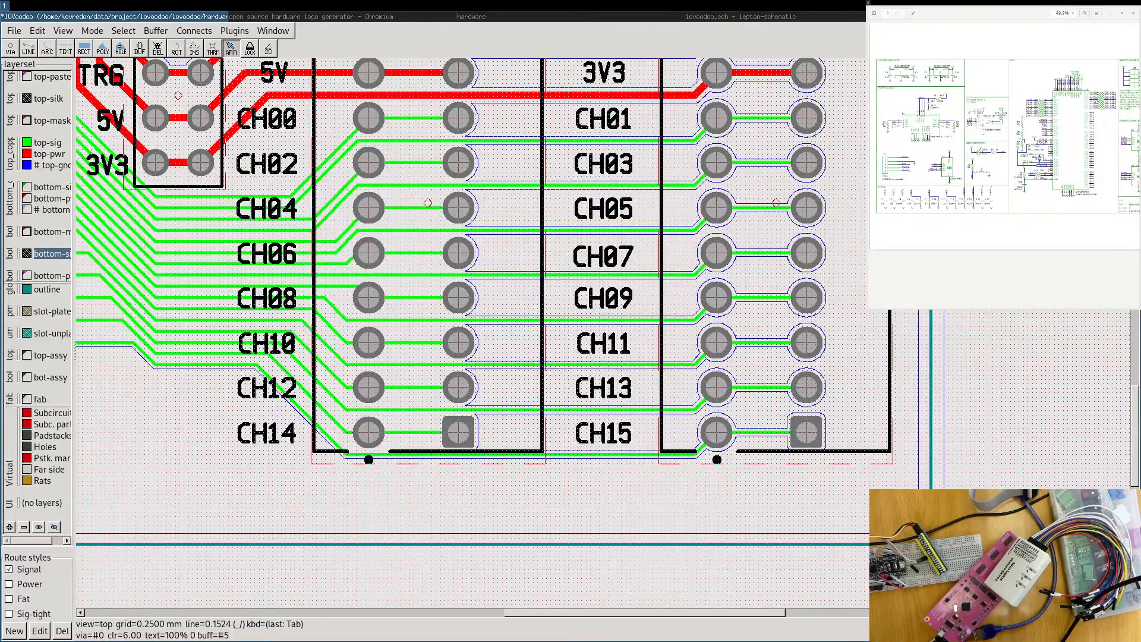
{"action": "middle_click_drag", "start_coordinate": [920, 93], "coordinate": [862, 536]}
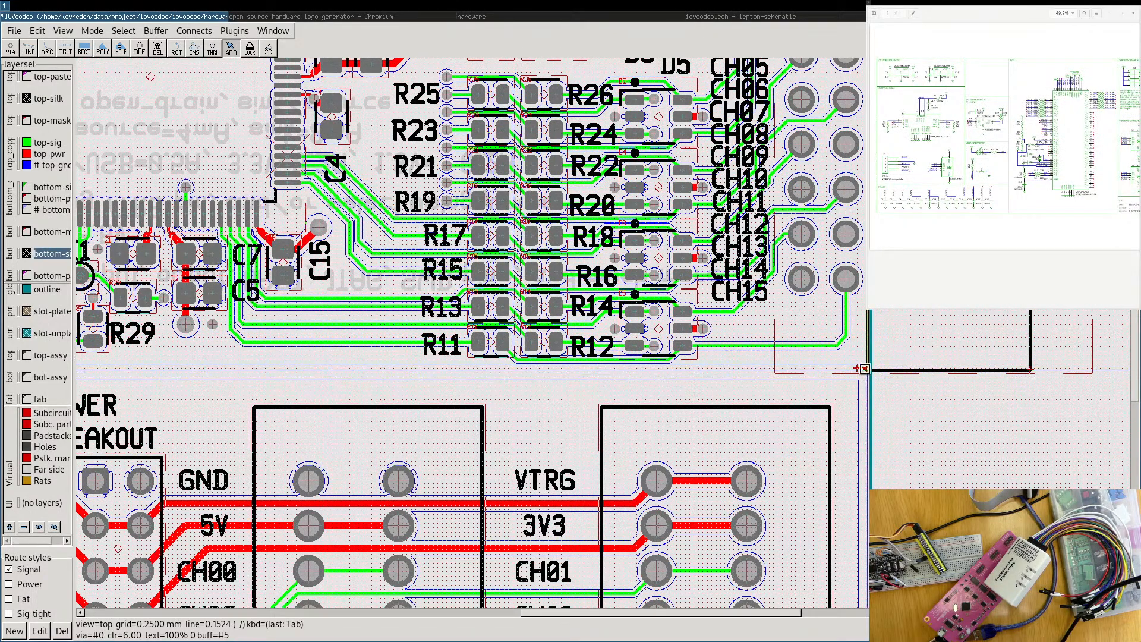
Examine the gap between the two boards, from connector P4 and the channel resistors across to the IOVoodoo label near switch S1.
{"action": "scroll", "coordinate": [864, 369], "scroll_direction": "down", "scroll_amount": 3}
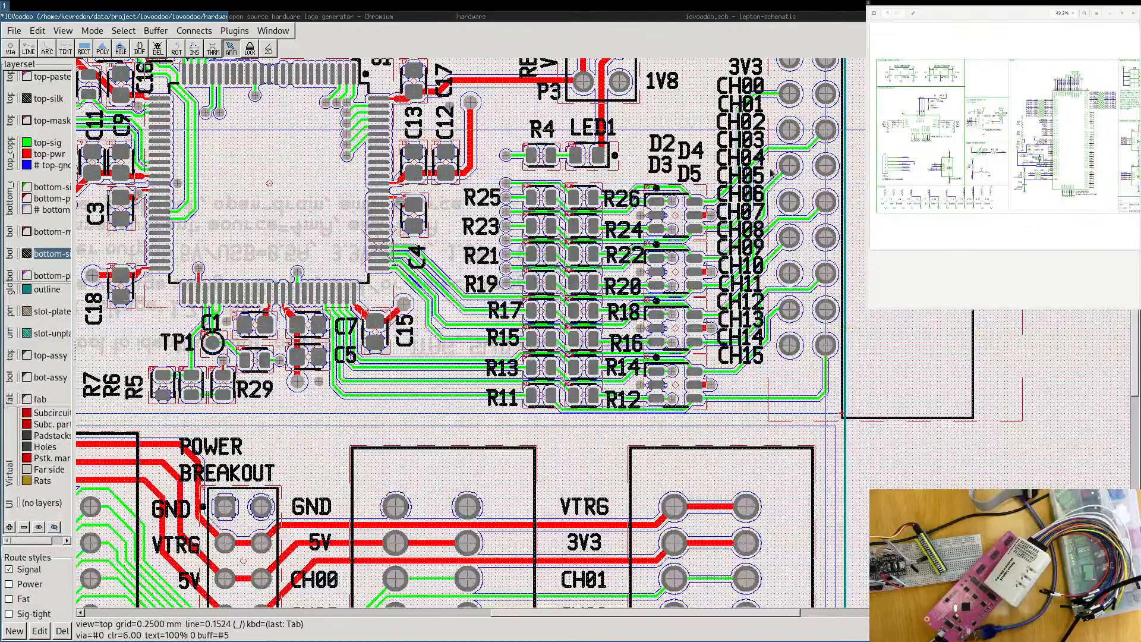
{"action": "mouse_move", "coordinate": [792, 196]}
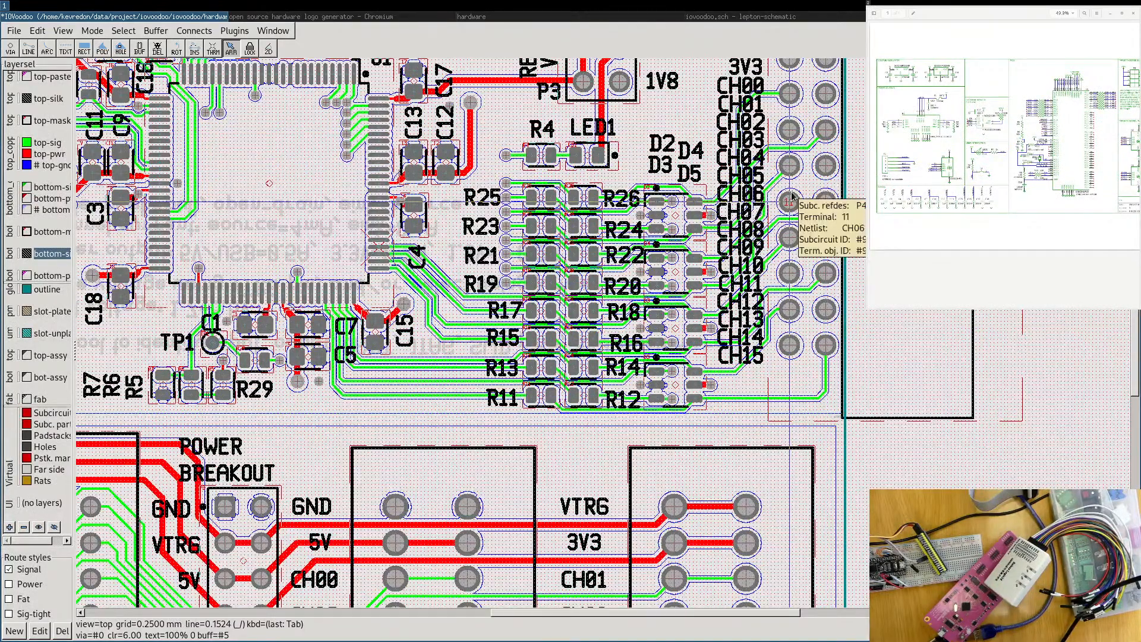
{"action": "scroll", "coordinate": [792, 196], "scroll_direction": "down", "scroll_amount": 3}
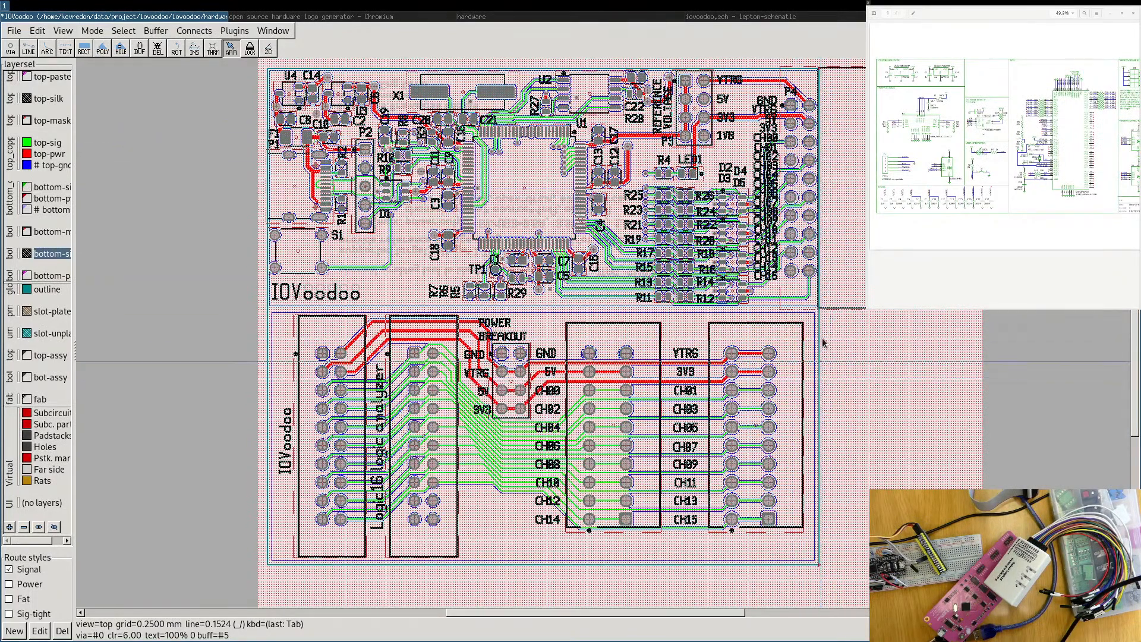
{"action": "scroll", "coordinate": [822, 314], "scroll_direction": "up", "scroll_amount": 3}
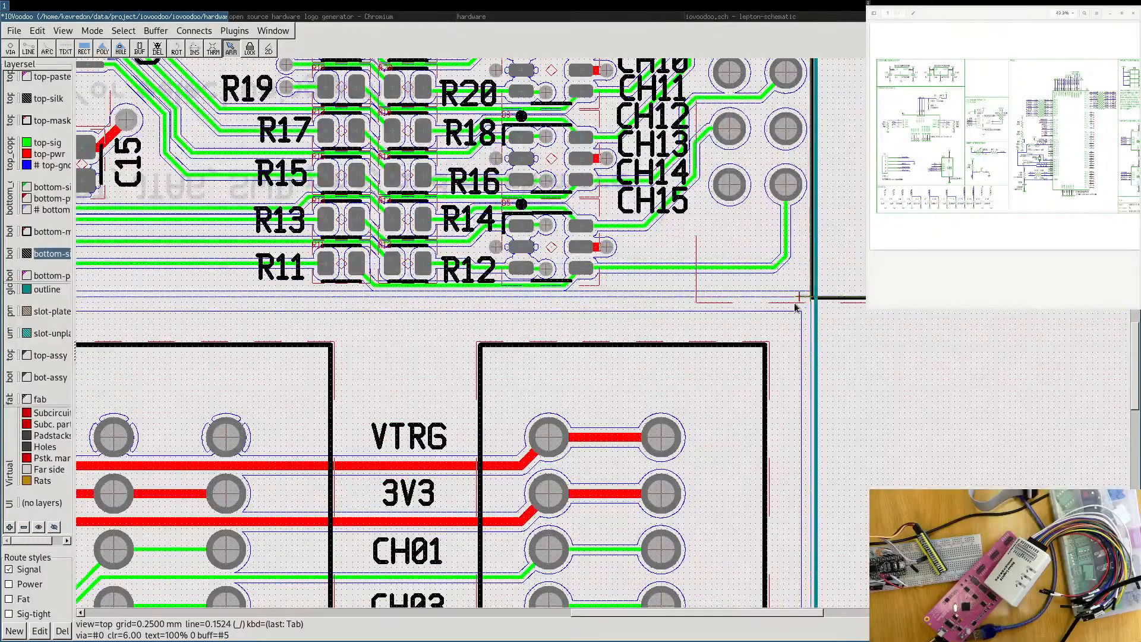
{"action": "scroll", "coordinate": [470, 305], "scroll_direction": "down", "scroll_amount": 1}
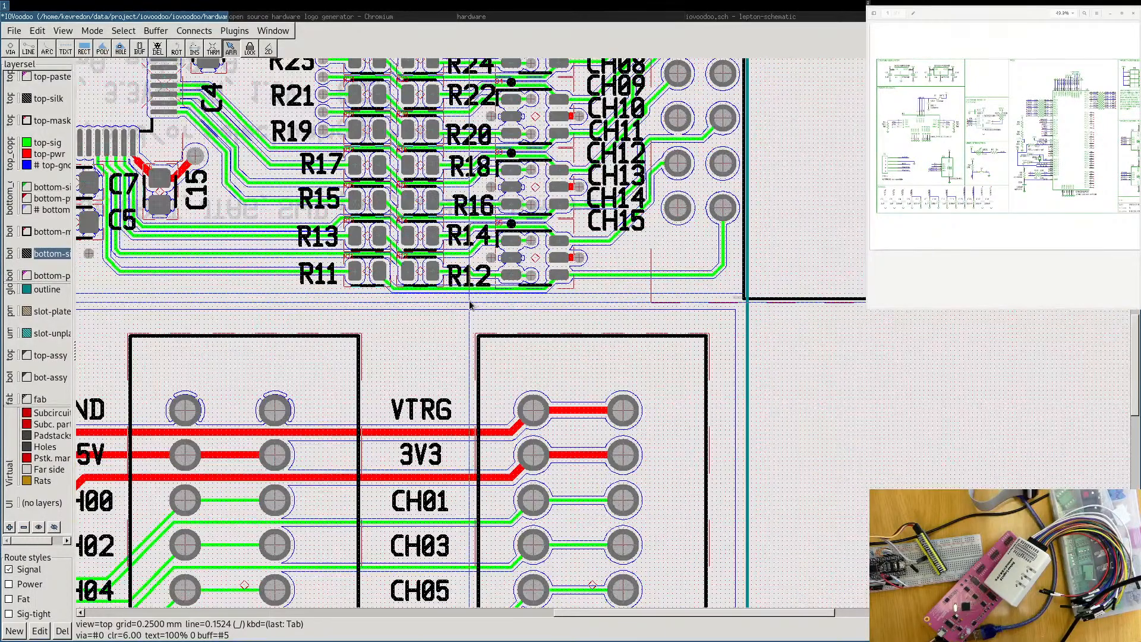
{"action": "scroll", "coordinate": [515, 302], "scroll_direction": "down", "scroll_amount": 5}
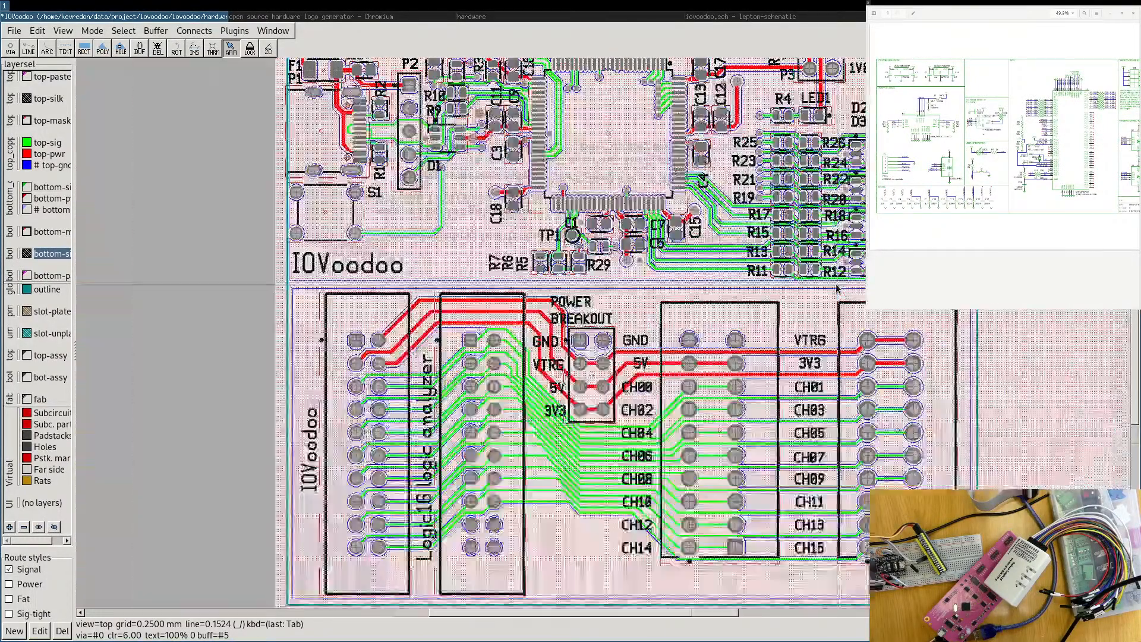
{"action": "scroll", "coordinate": [944, 312], "scroll_direction": "up", "scroll_amount": 1}
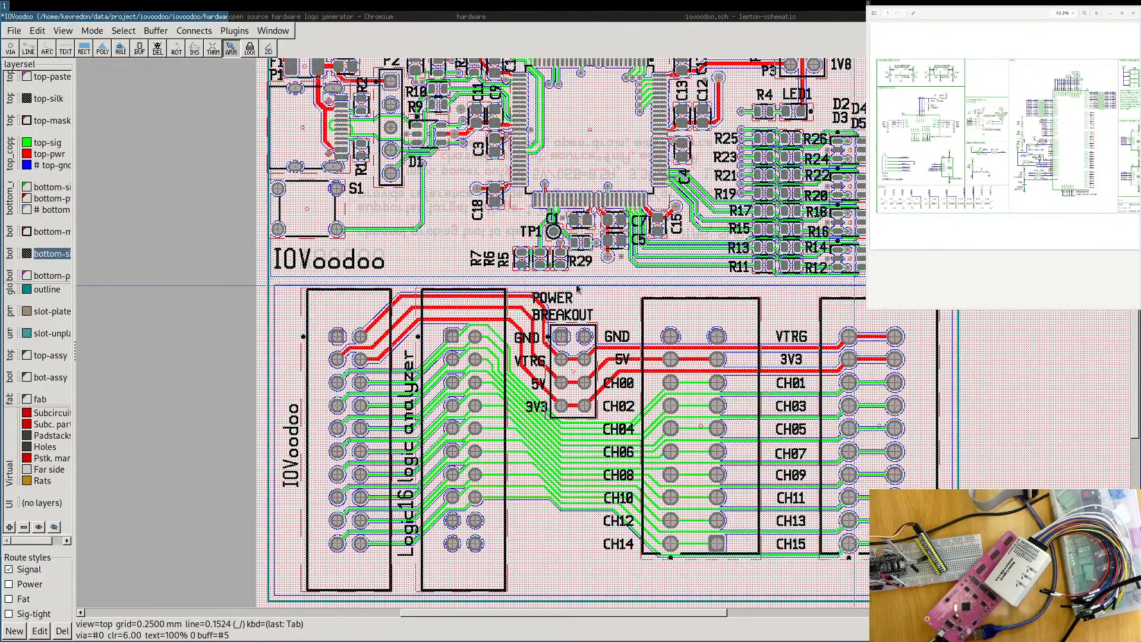
{"action": "scroll", "coordinate": [271, 281], "scroll_direction": "up", "scroll_amount": 2}
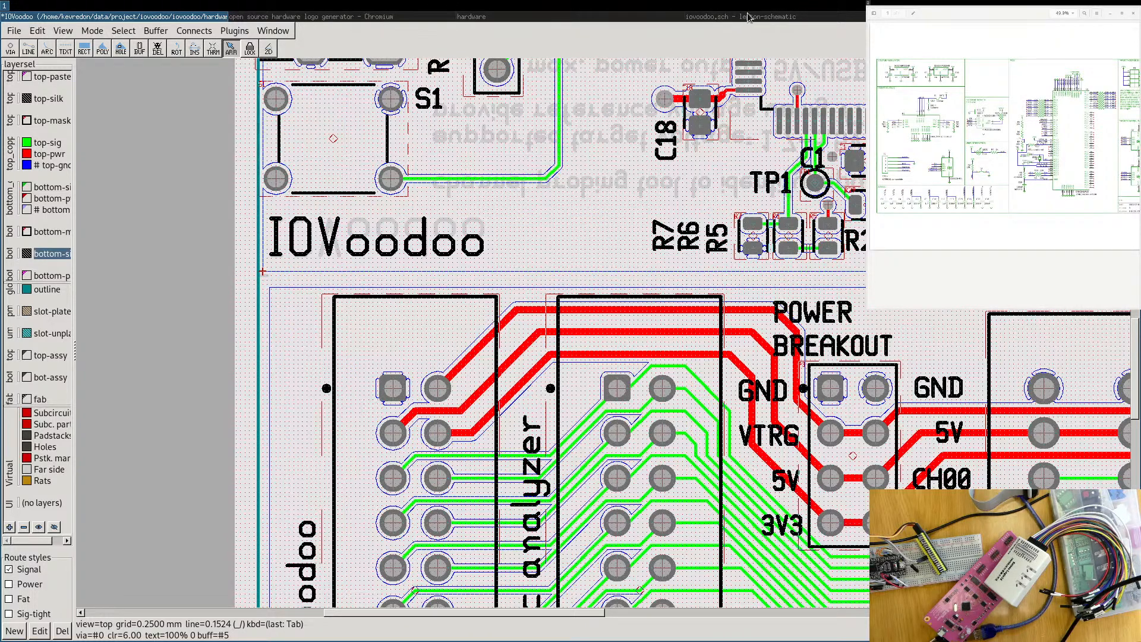
Switch to Chromium and open JLCPCB's PCB quote form from the JLCPCB site.
{"action": "left_click", "coordinate": [364, 16]}
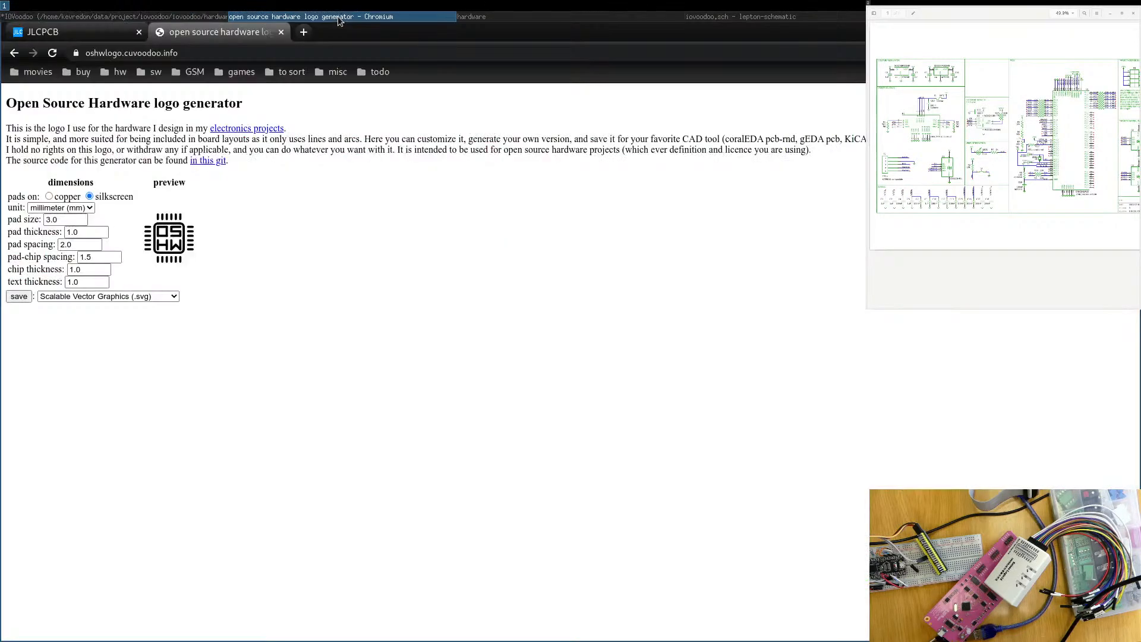
{"action": "left_click", "coordinate": [71, 33]}
{"action": "key", "text": "Home"}
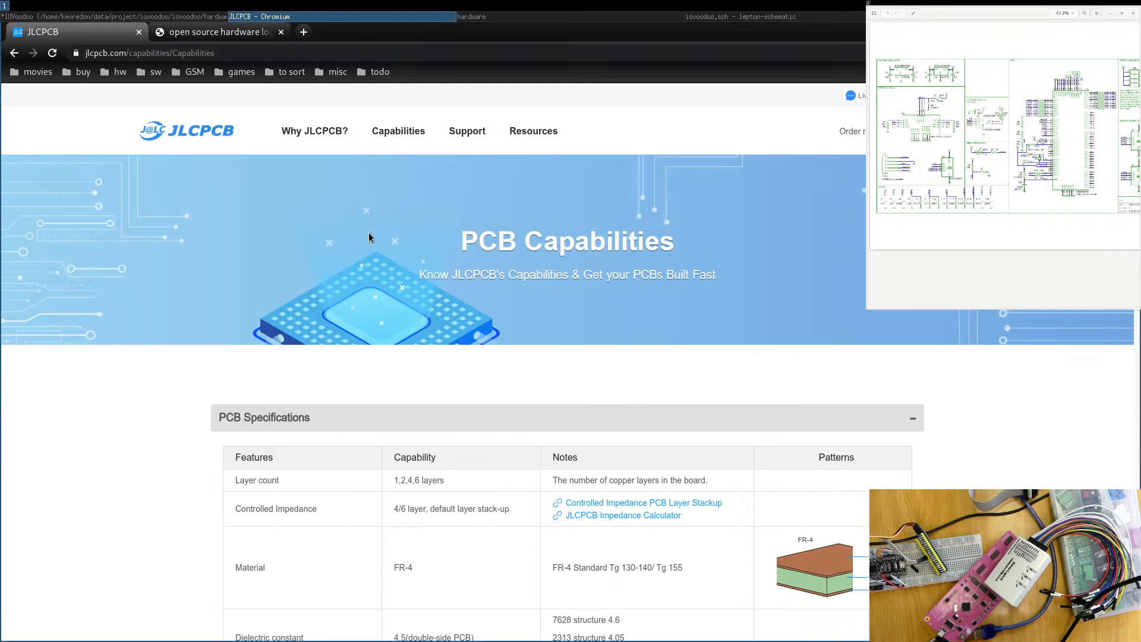
{"action": "left_click", "coordinate": [201, 131]}
{"action": "left_click", "coordinate": [799, 375]}
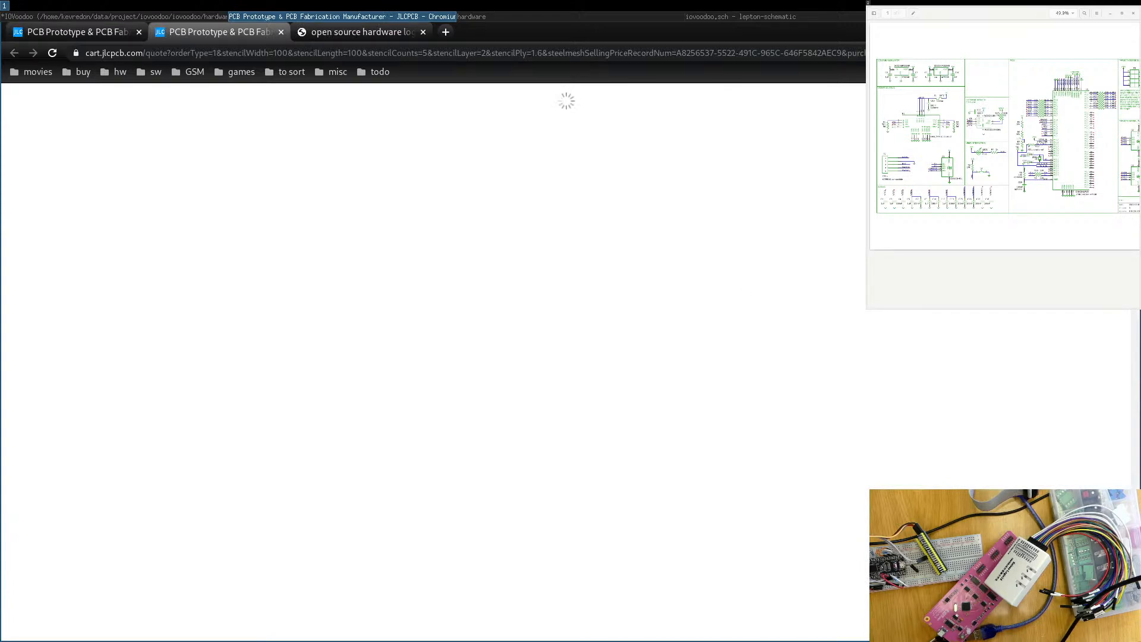
{"action": "left_click", "coordinate": [729, 109]}
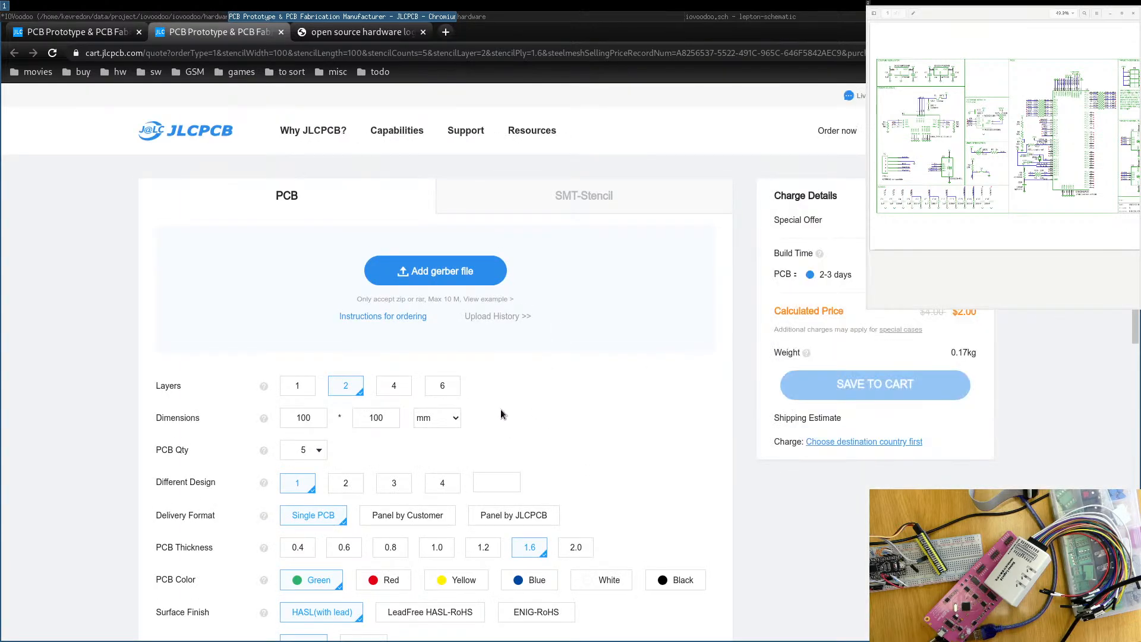
Compare the calculated price for 2 different designs with the price for 1, leaving the number of designs at 1.
{"action": "left_click", "coordinate": [355, 487]}
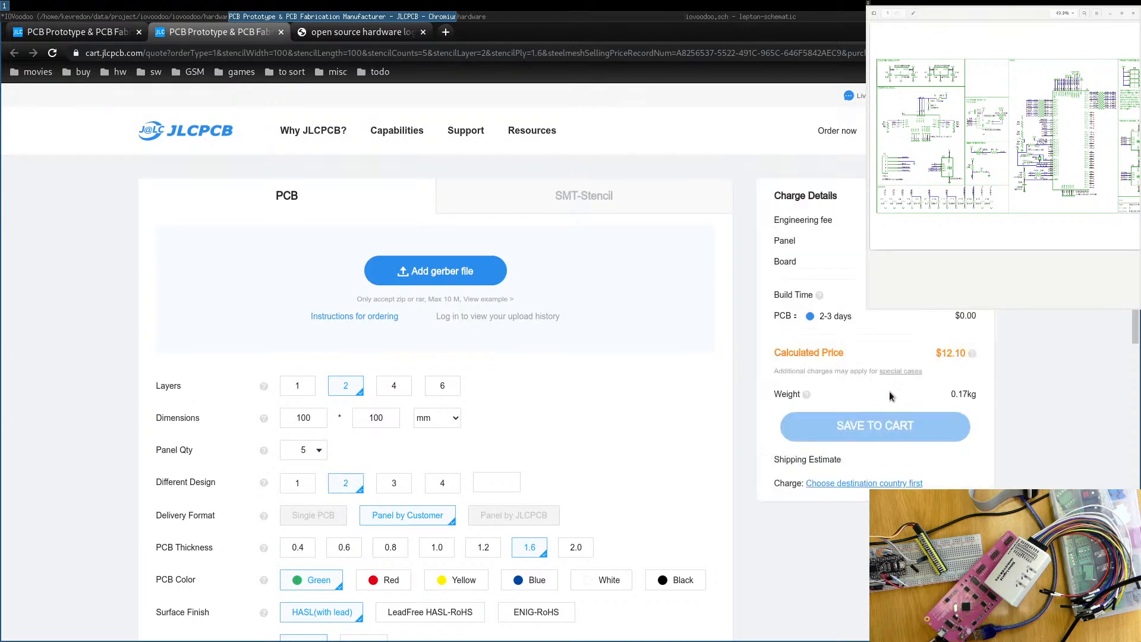
{"action": "double_click", "coordinate": [953, 353]}
{"action": "left_click", "coordinate": [299, 486]}
{"action": "left_click_drag", "start_coordinate": [954, 313], "coordinate": [972, 313]}
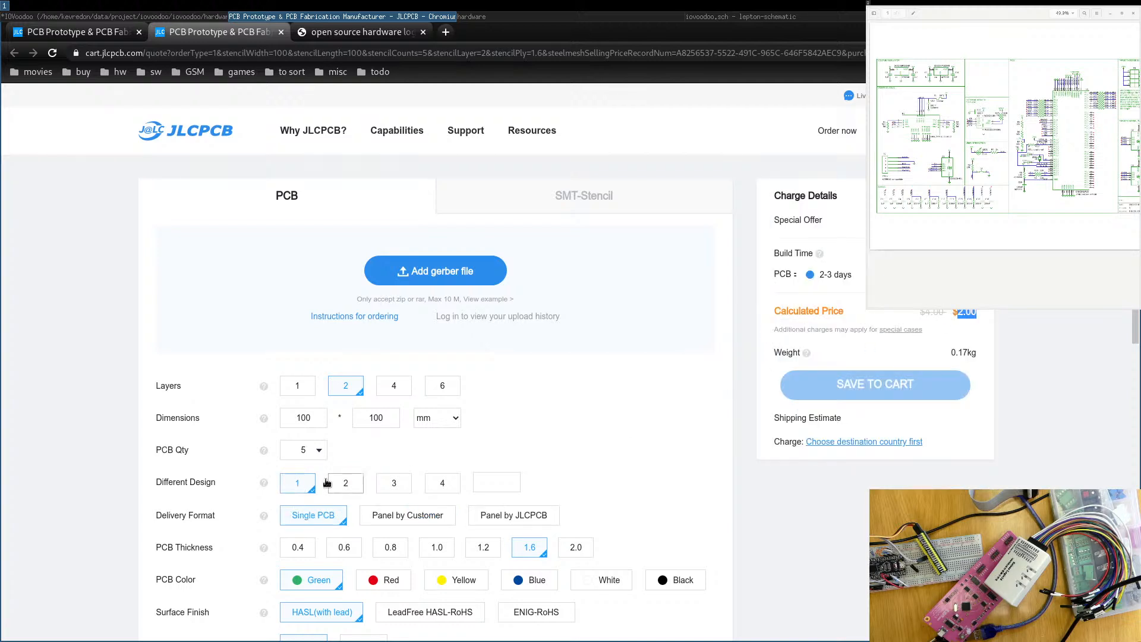
{"action": "left_click", "coordinate": [344, 486]}
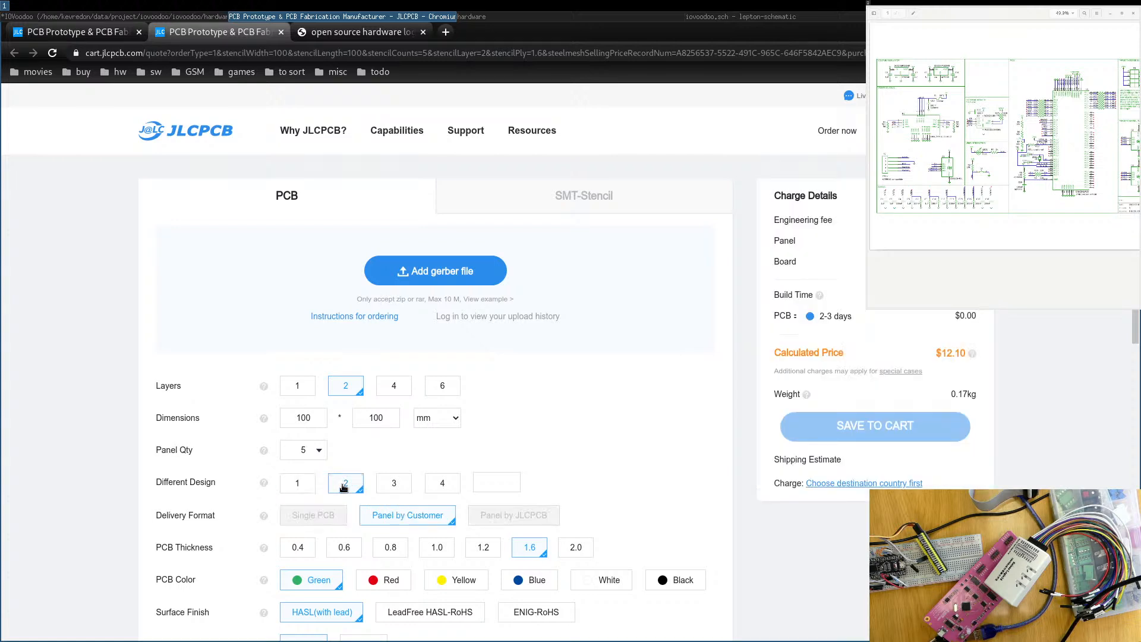
{"action": "double_click", "coordinate": [950, 353]}
{"action": "left_click", "coordinate": [292, 488]}
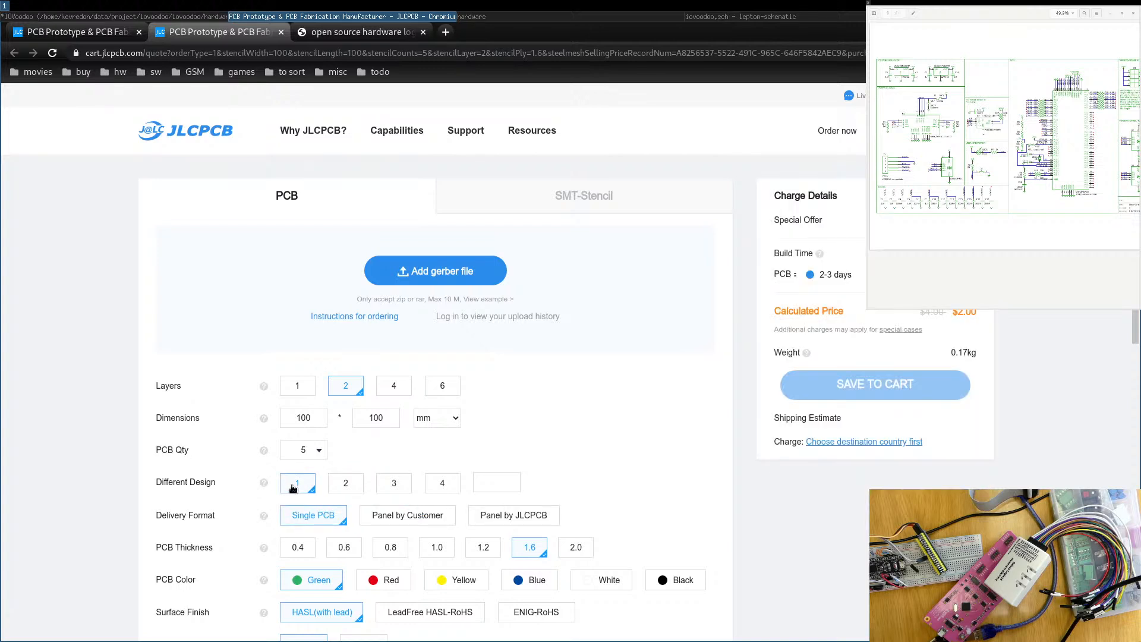
{"action": "left_click", "coordinate": [333, 487]}
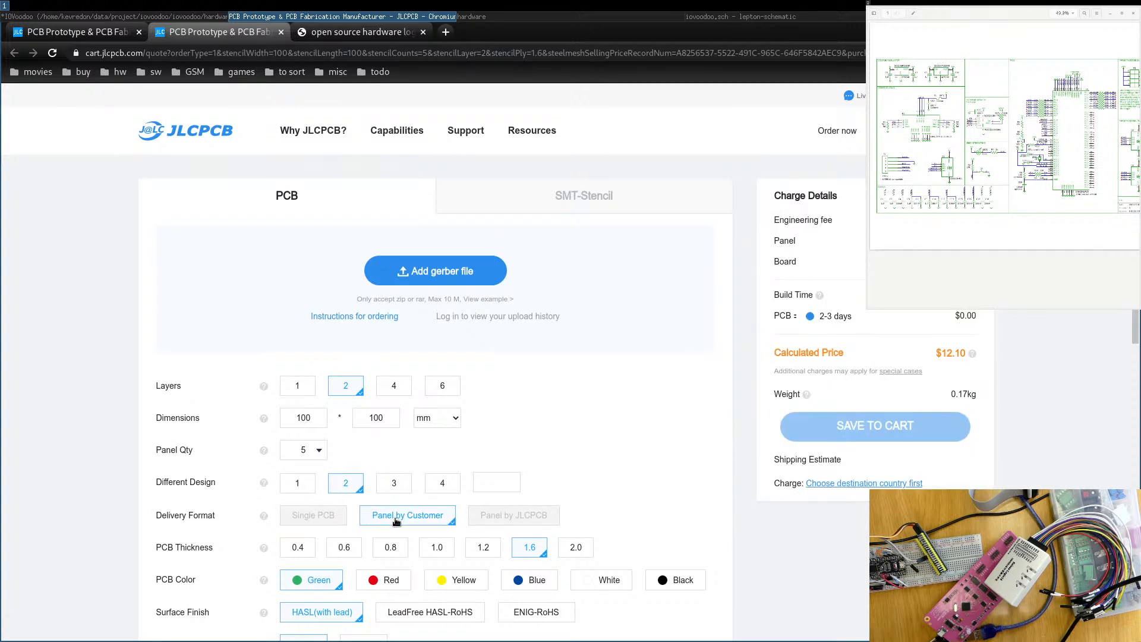
{"action": "left_click", "coordinate": [294, 489]}
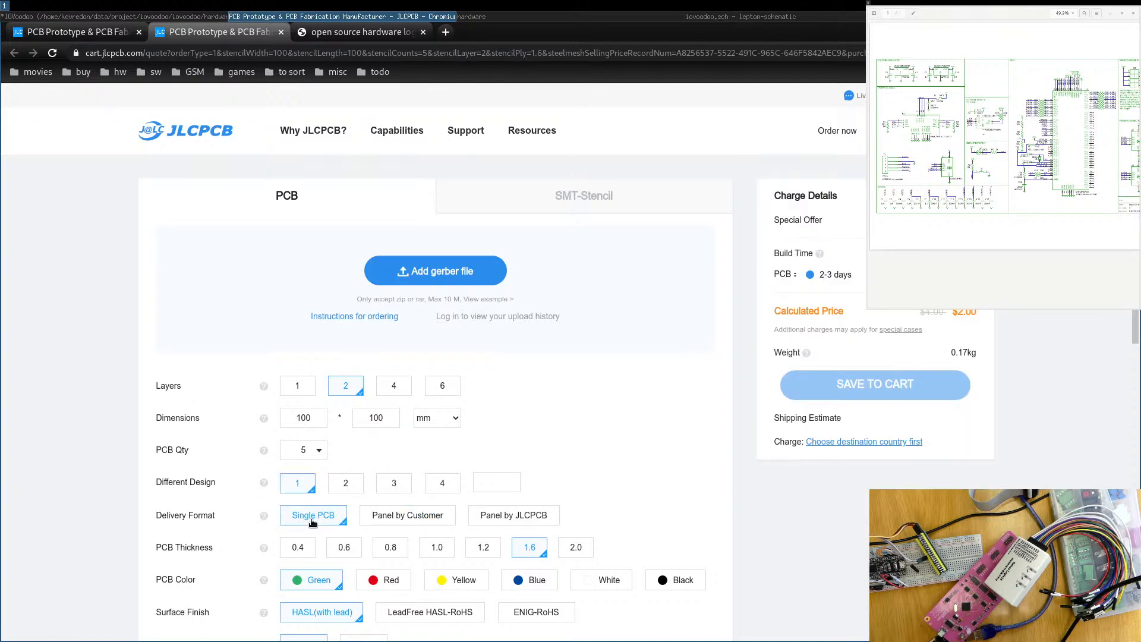
Compare the Single PCB and Panel by Customer delivery formats and check the calculated price for Panel by Customer.
{"action": "left_click", "coordinate": [392, 519]}
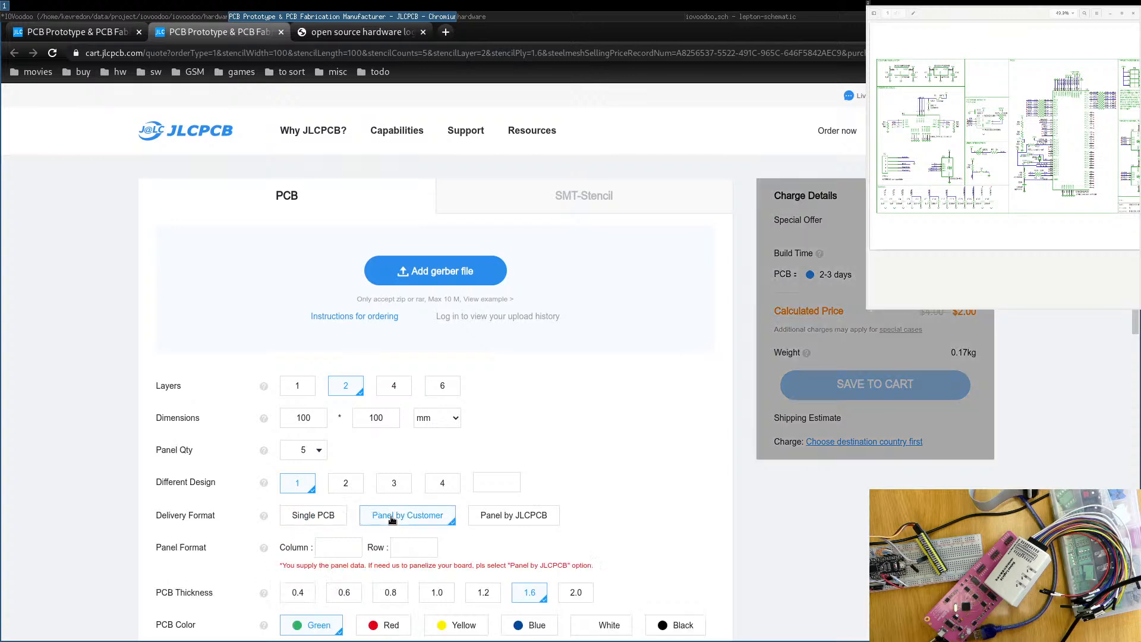
{"action": "left_click", "coordinate": [293, 518]}
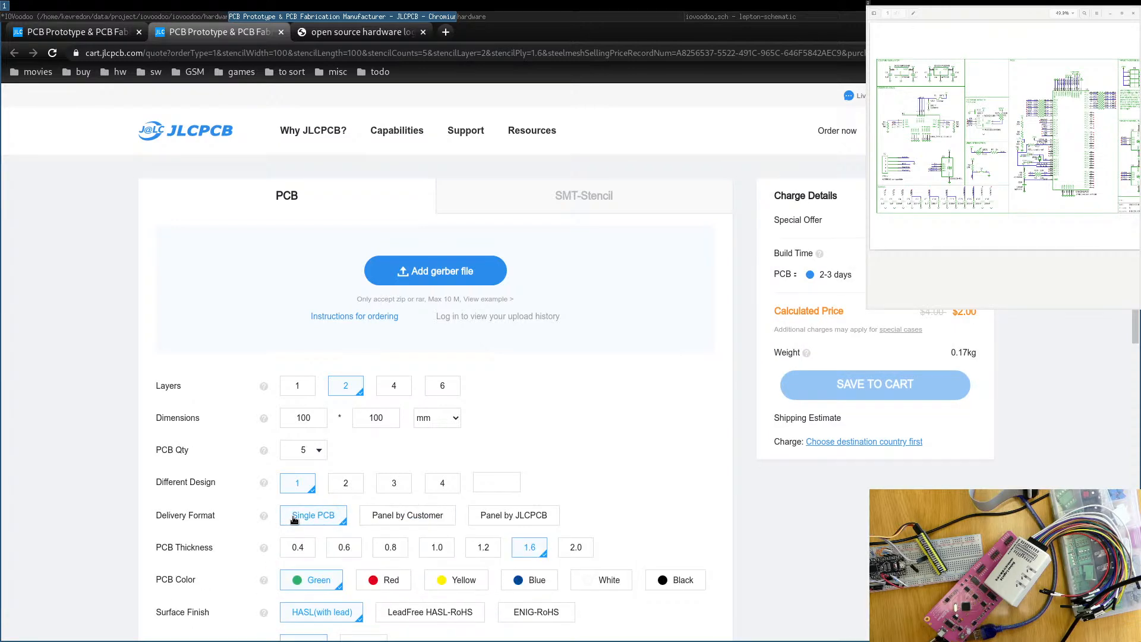
{"action": "left_click", "coordinate": [424, 516]}
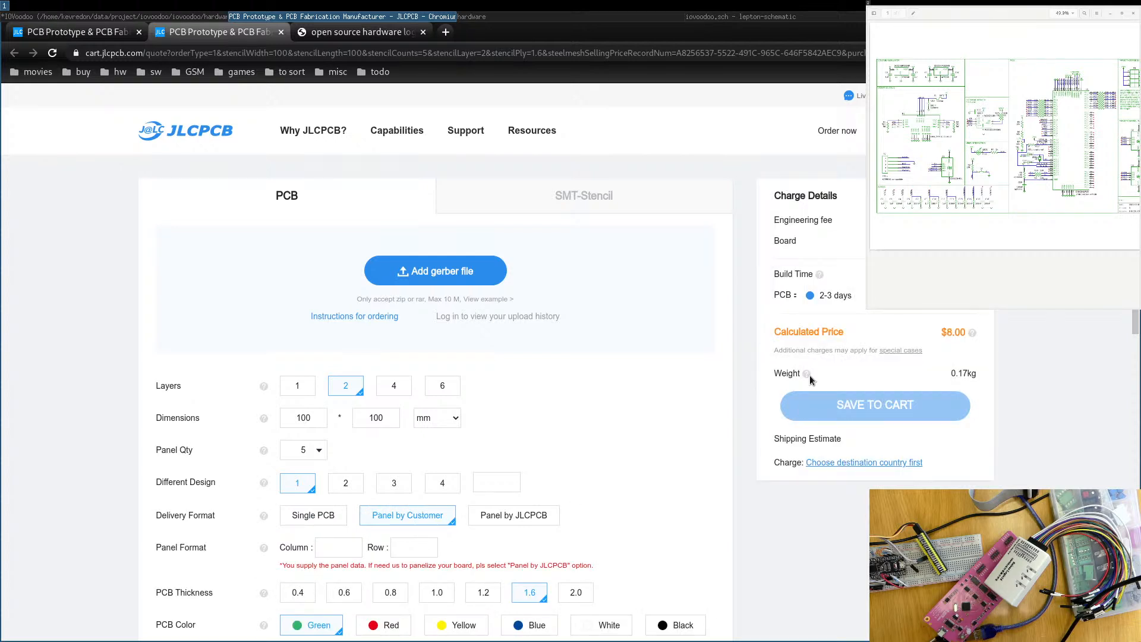
{"action": "double_click", "coordinate": [955, 331]}
{"action": "left_click", "coordinate": [955, 331]}
{"action": "double_click", "coordinate": [958, 332]}
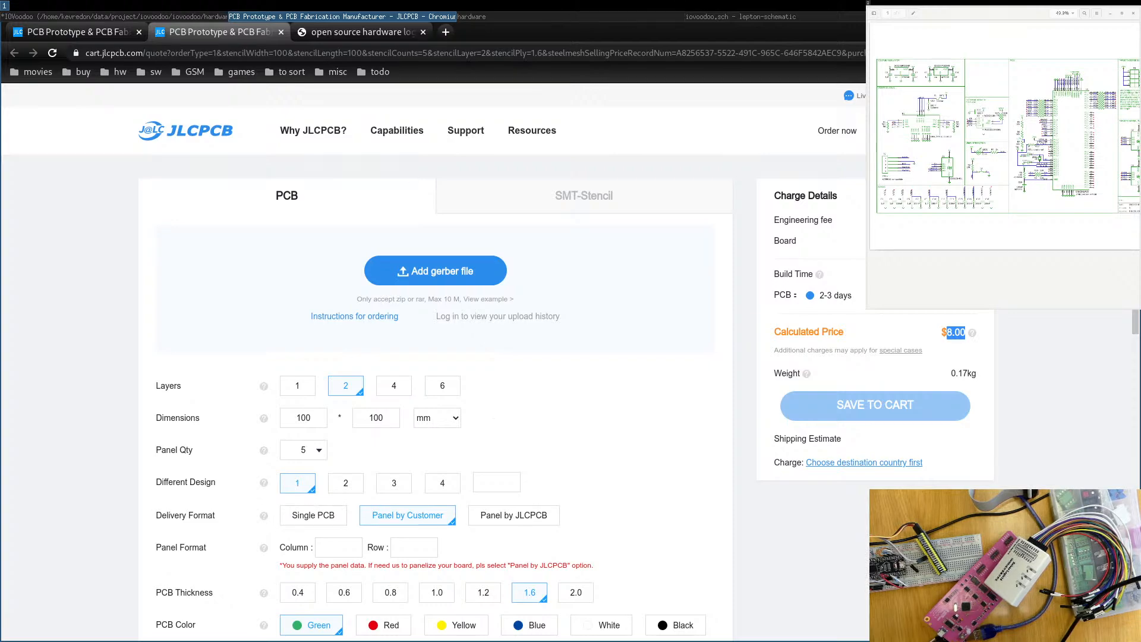
Switch to pcb-rnd and examine the separation between the main board and the breakout board near the IOVoodoo label.
{"action": "left_click", "coordinate": [74, 16]}
{"action": "middle_click_drag", "start_coordinate": [429, 292], "coordinate": [269, 332]}
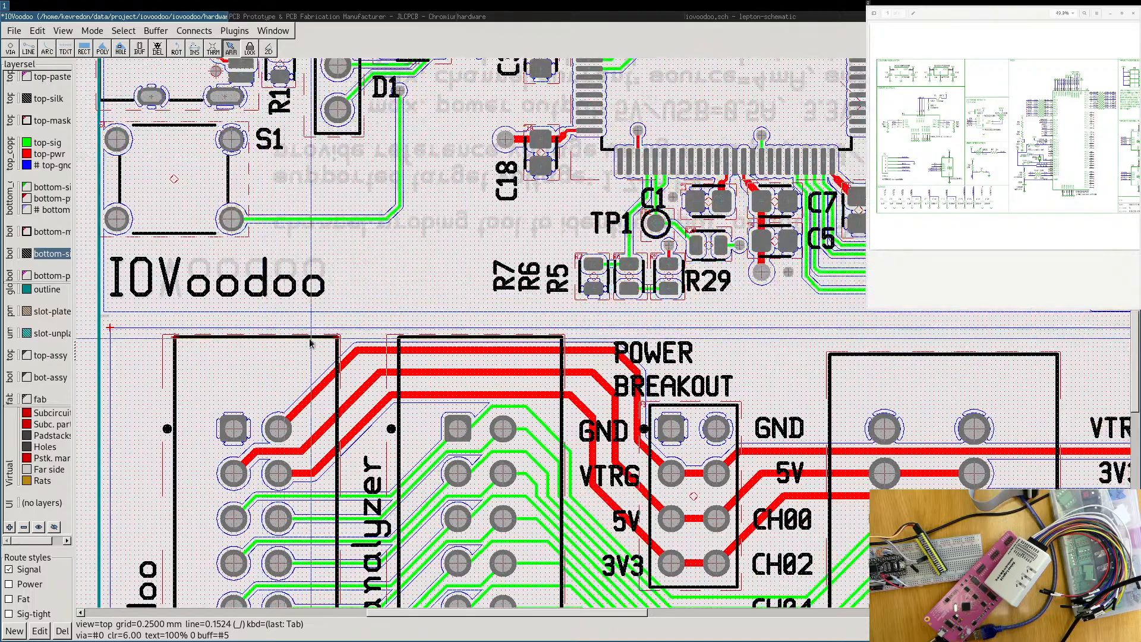
{"action": "scroll", "coordinate": [309, 343], "scroll_direction": "down", "scroll_amount": 3}
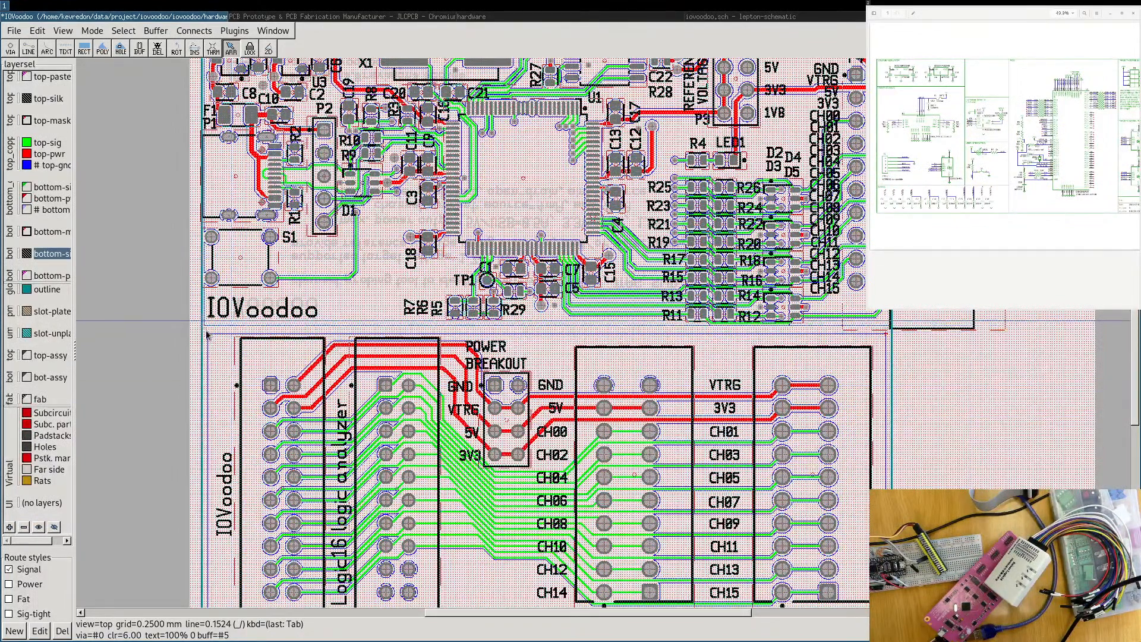
{"action": "scroll", "coordinate": [208, 335], "scroll_direction": "up", "scroll_amount": 2}
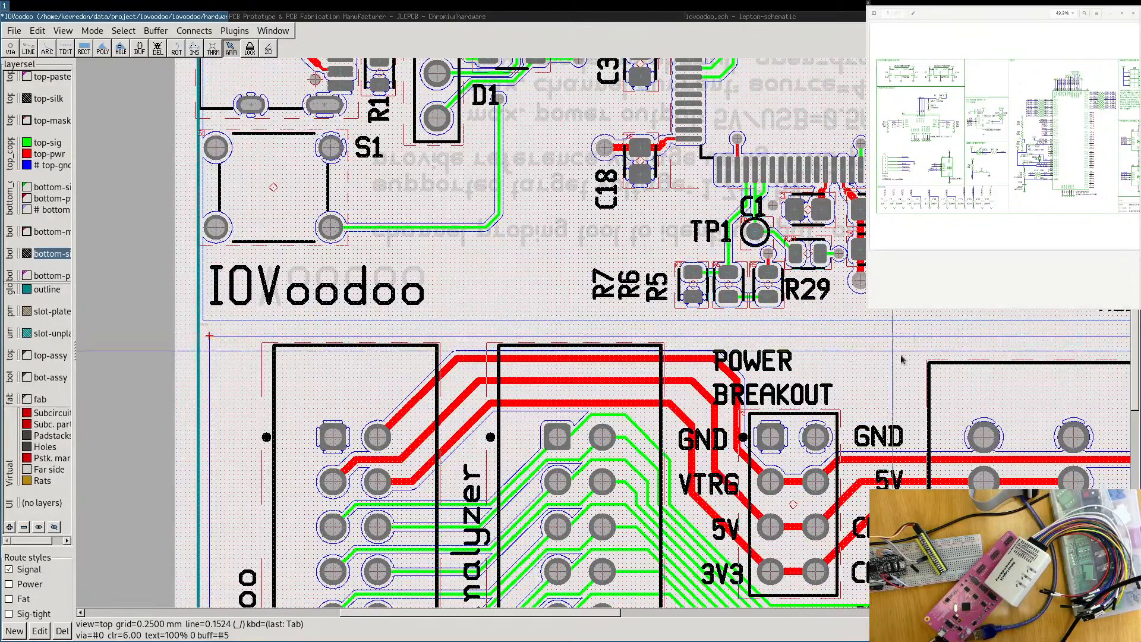
{"action": "scroll", "coordinate": [772, 341], "scroll_direction": "down", "scroll_amount": 4}
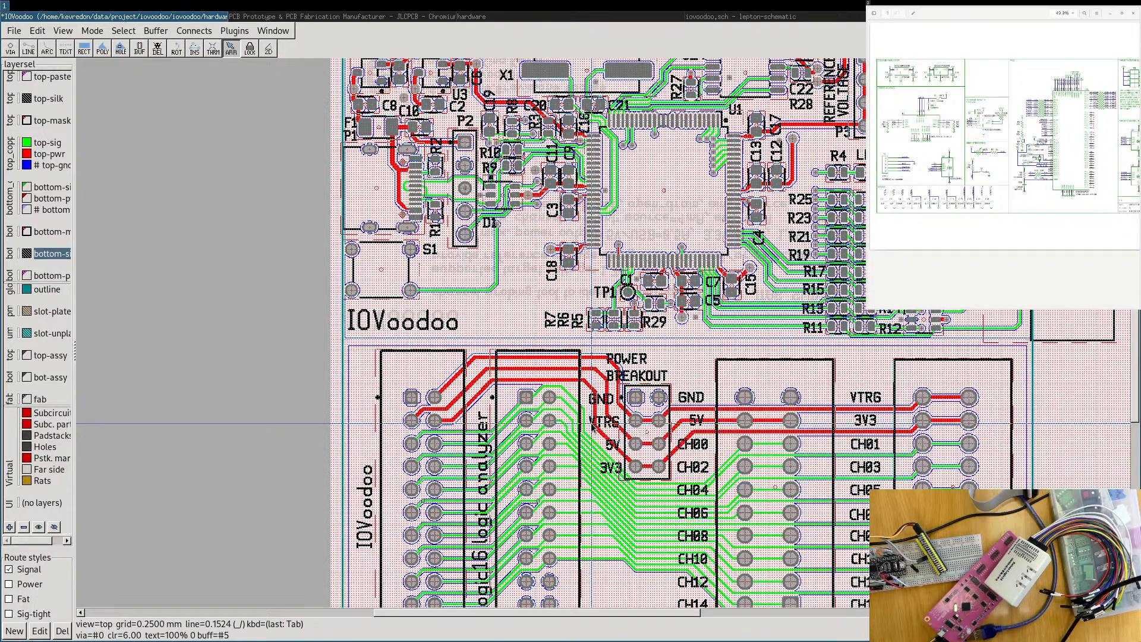
Switch to the JLCPCB quote in Chromium and review the board dimensions and the manufacturing options below them.
{"action": "left_click", "coordinate": [395, 16]}
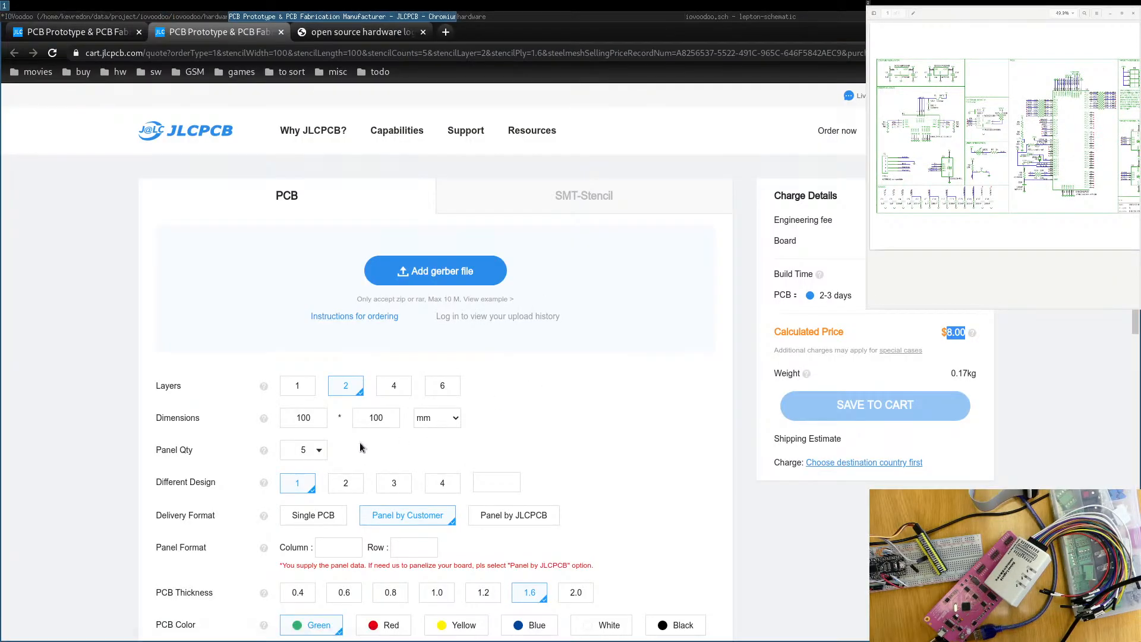
{"action": "left_click", "coordinate": [303, 423]}
{"action": "double_click", "coordinate": [303, 424]}
{"action": "double_click", "coordinate": [379, 416]}
{"action": "double_click", "coordinate": [300, 418]}
{"action": "left_click", "coordinate": [377, 419]}
{"action": "scroll", "coordinate": [576, 407], "scroll_direction": "down", "scroll_amount": 2}
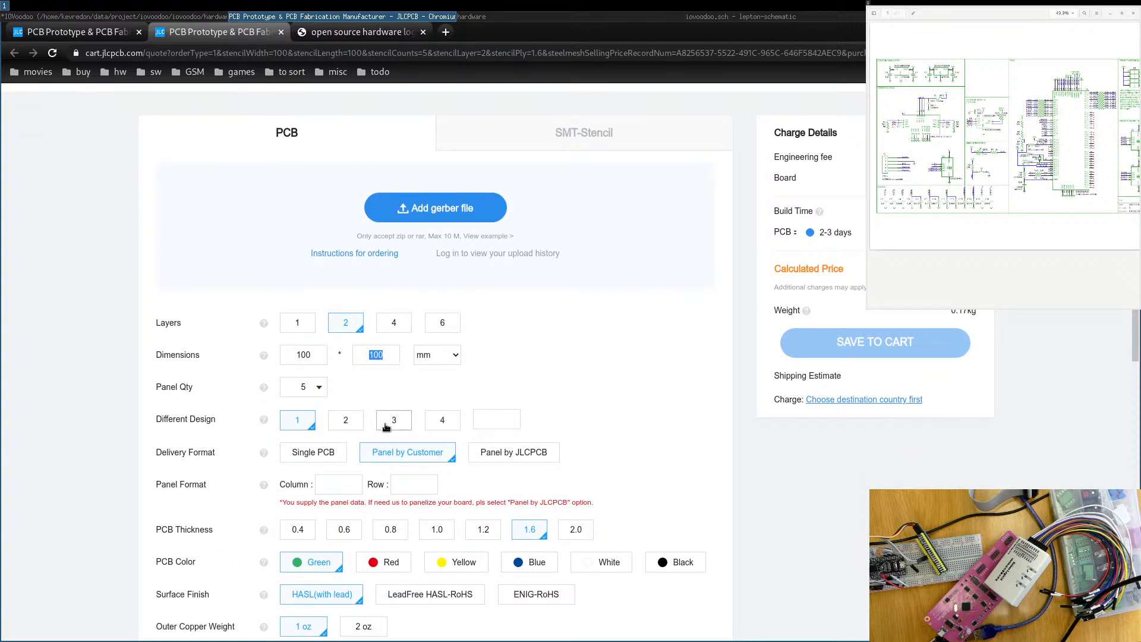
{"action": "scroll", "coordinate": [387, 416], "scroll_direction": "down", "scroll_amount": 3}
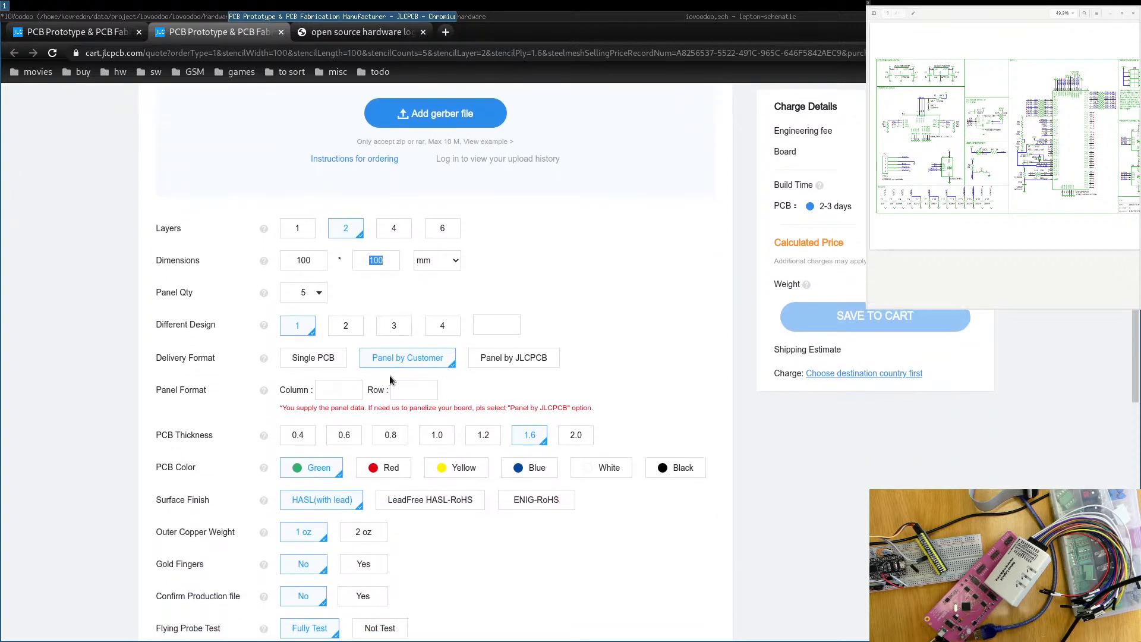
Recheck the dimensions against the Panel by Customer option and set the delivery format to Single PCB.
{"action": "left_click", "coordinate": [396, 362]}
{"action": "double_click", "coordinate": [309, 259]}
{"action": "double_click", "coordinate": [380, 261]}
{"action": "left_click", "coordinate": [304, 361]}
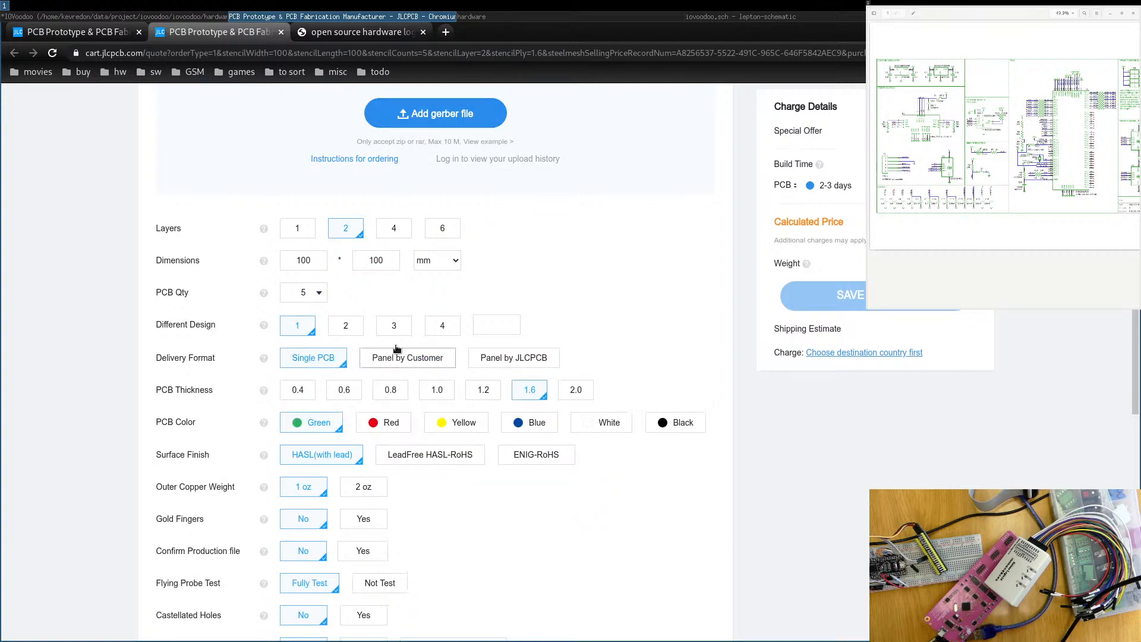
Return to pcb-rnd and examine the strip between the main board and the breakout board along its full length.
{"action": "left_click", "coordinate": [523, 20]}
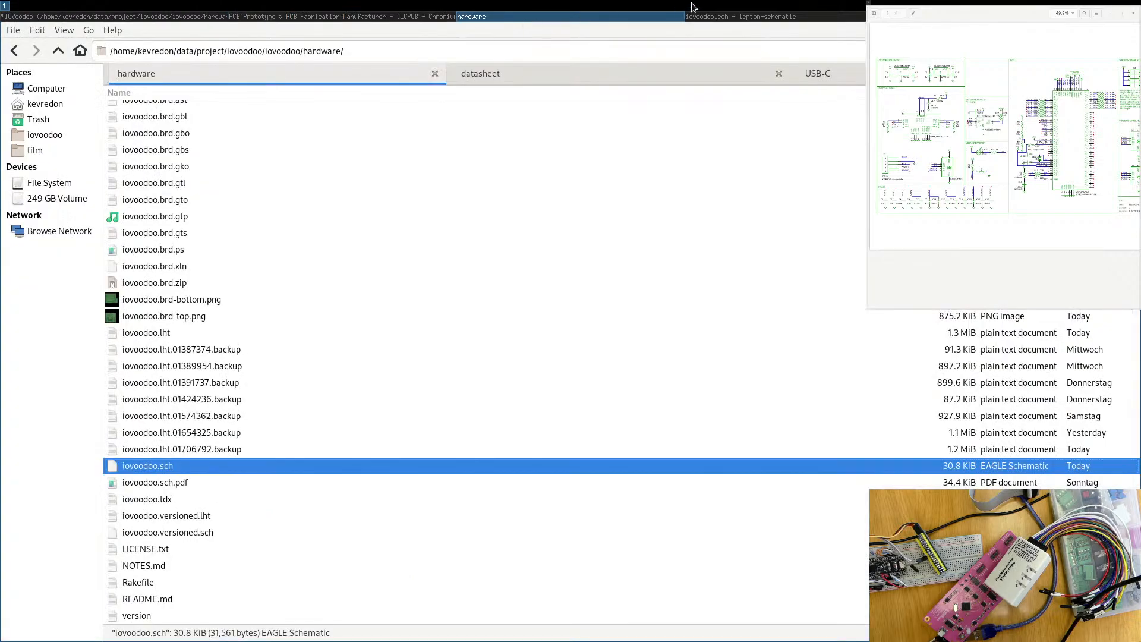
{"action": "left_click", "coordinate": [711, 13]}
{"action": "left_click", "coordinate": [141, 17]}
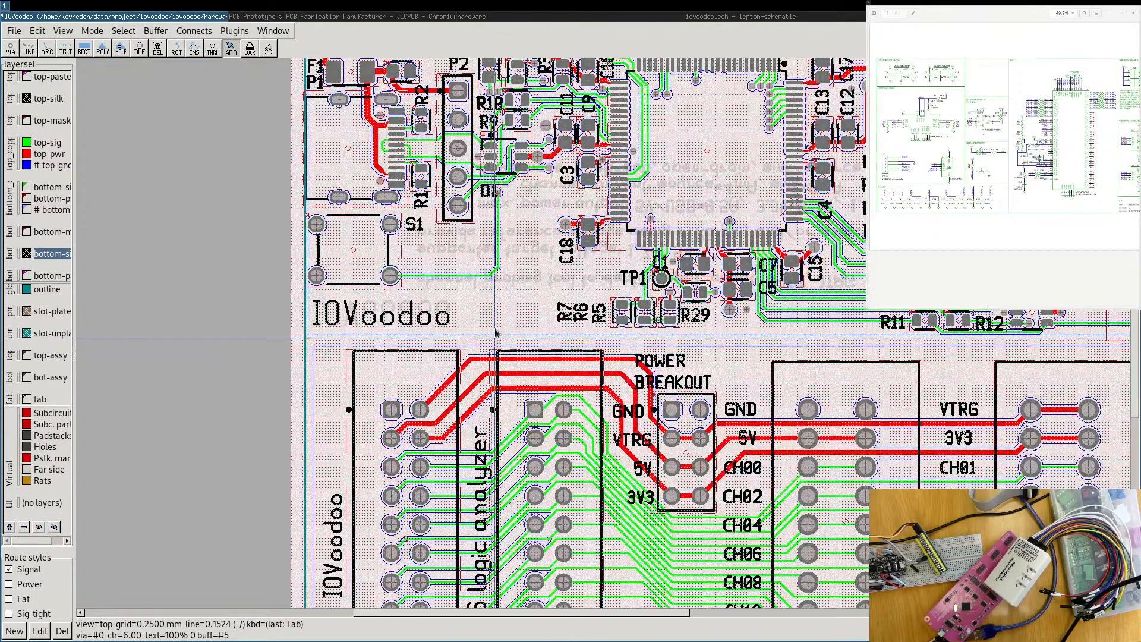
{"action": "scroll", "coordinate": [491, 352], "scroll_direction": "up", "scroll_amount": 2}
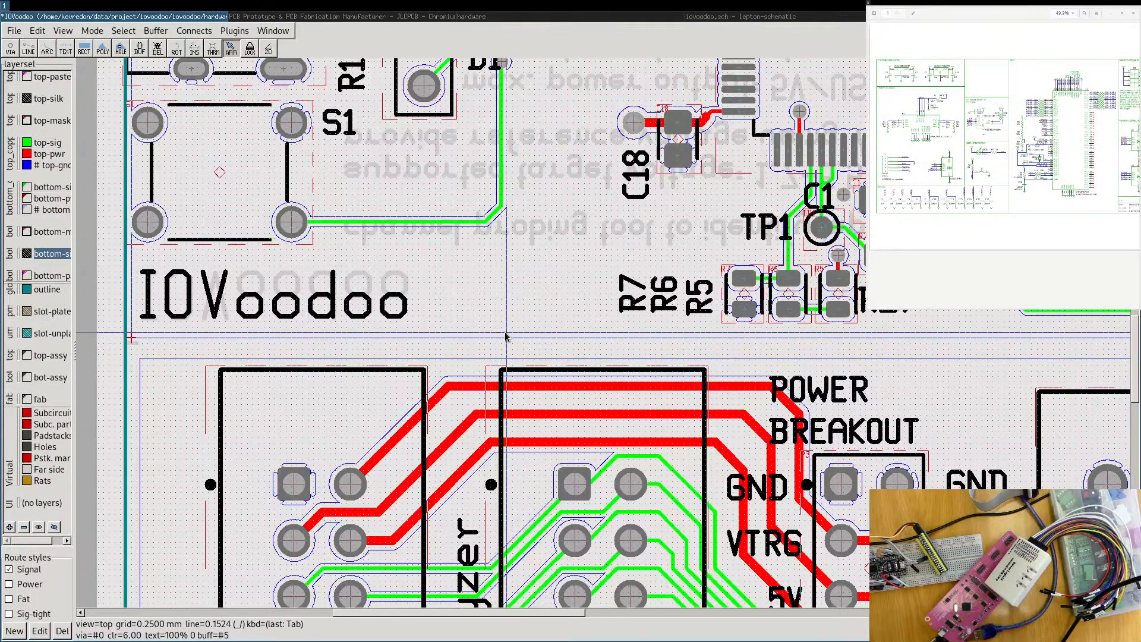
{"action": "scroll", "coordinate": [814, 382], "scroll_direction": "down", "scroll_amount": 4}
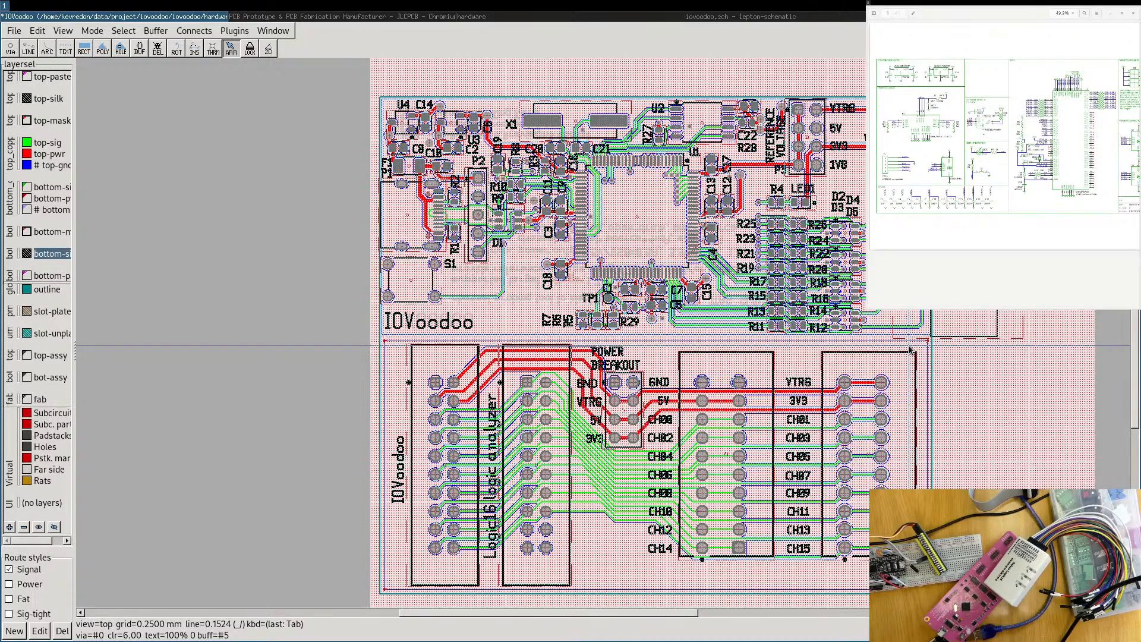
{"action": "scroll", "coordinate": [915, 336], "scroll_direction": "up", "scroll_amount": 3}
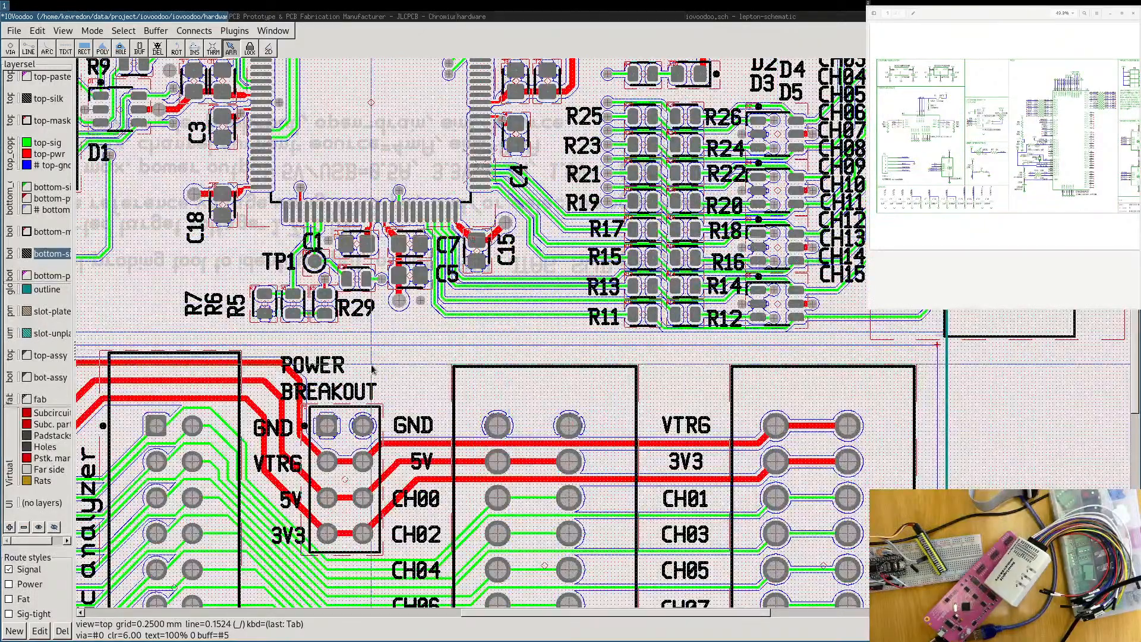
View both boards in full in pcb-rnd and recheck the dimensions and delivery options of the JLCPCB quote in Chromium.
{"action": "scroll", "coordinate": [793, 313], "scroll_direction": "down", "scroll_amount": 2}
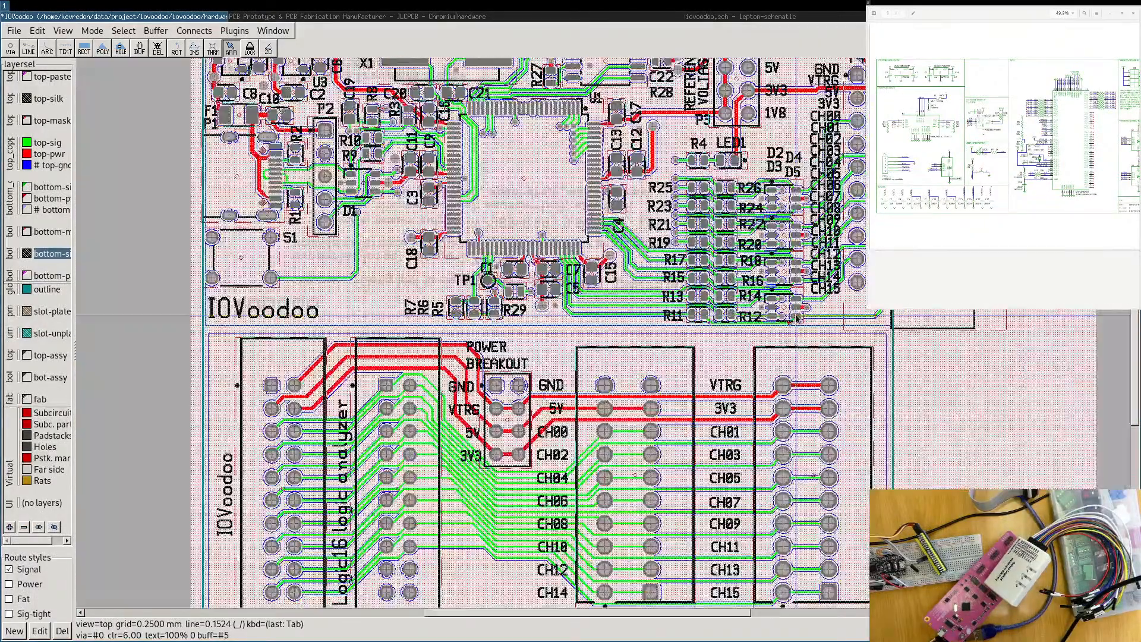
{"action": "scroll", "coordinate": [593, 292], "scroll_direction": "down", "scroll_amount": 1}
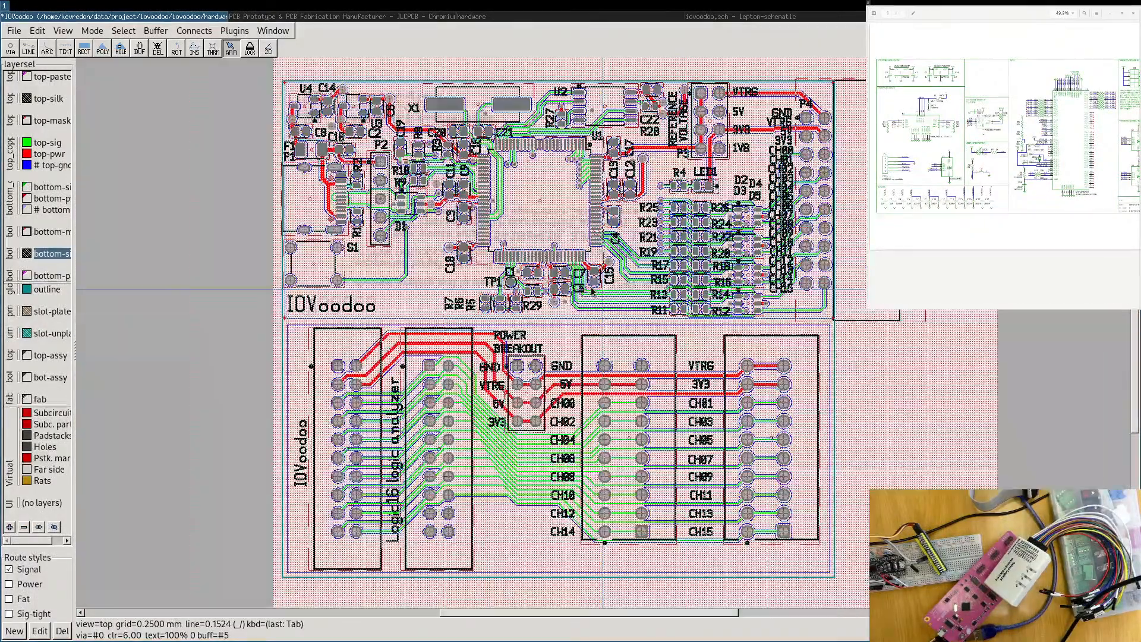
{"action": "left_click", "coordinate": [269, 18]}
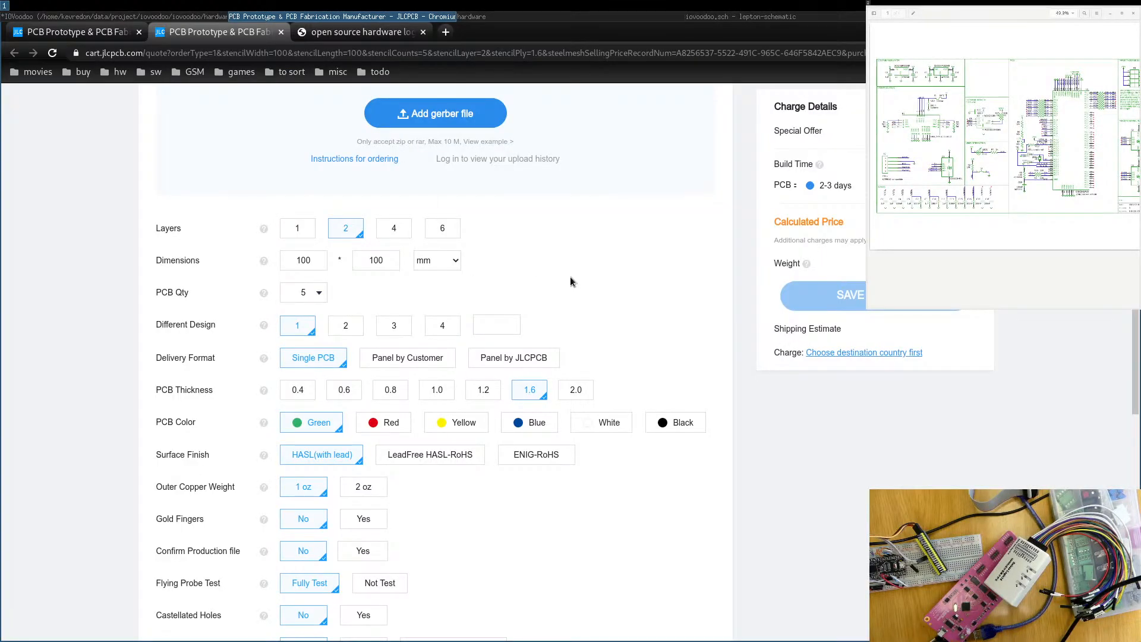
{"action": "scroll", "coordinate": [569, 277], "scroll_direction": "up", "scroll_amount": 3}
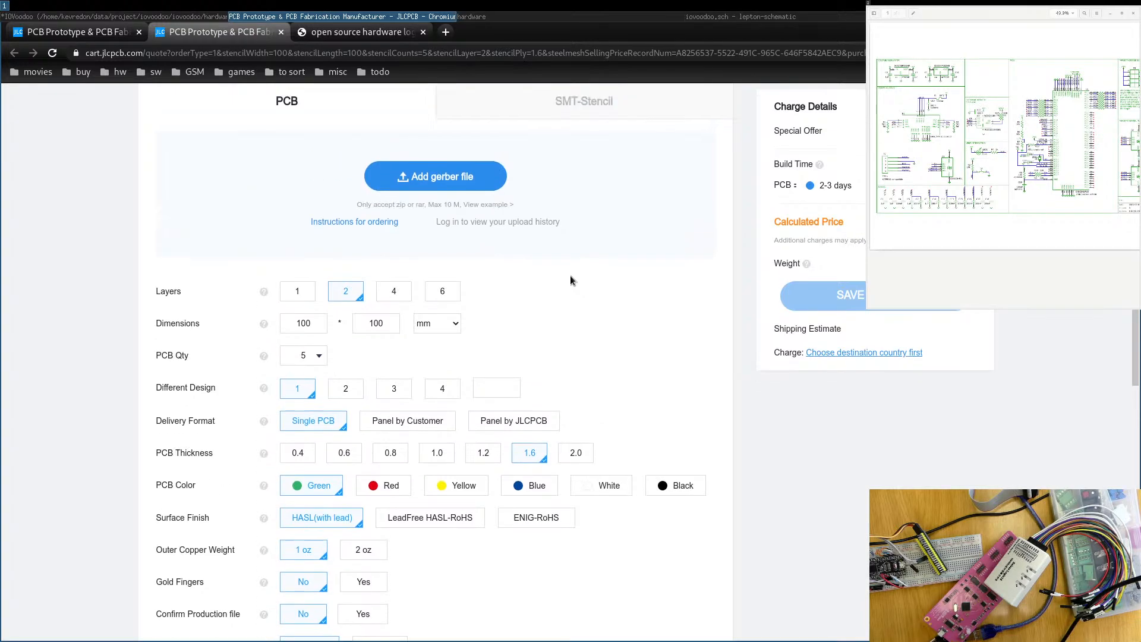
Return to pcb-rnd, look over the main board and save the layout.
{"action": "left_click", "coordinate": [142, 18]}
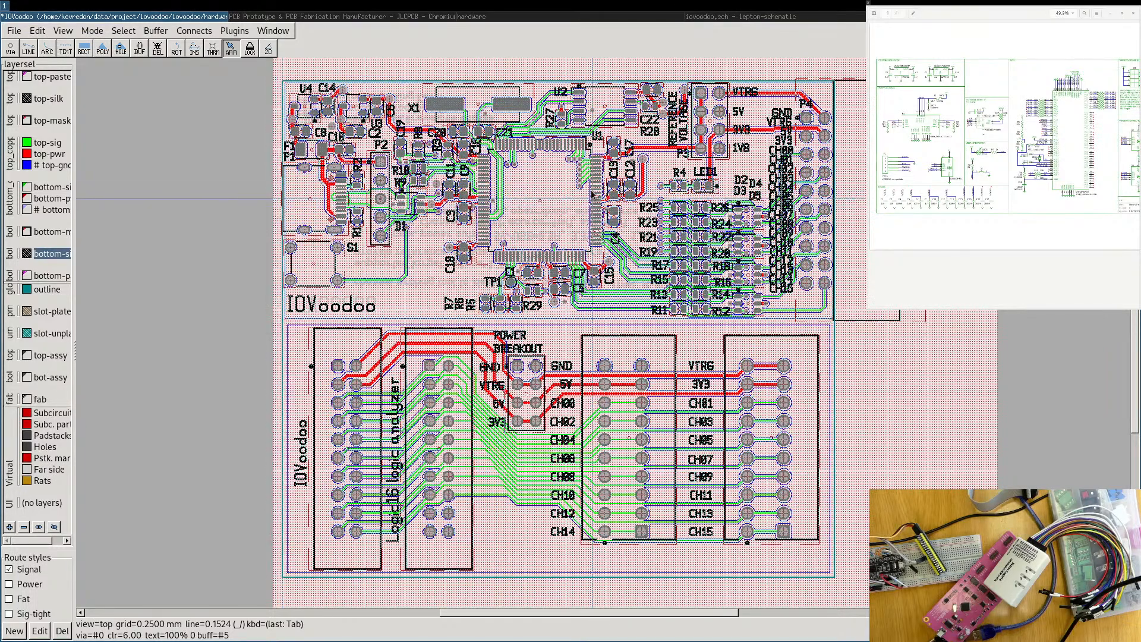
{"action": "scroll", "coordinate": [596, 189], "scroll_direction": "up", "scroll_amount": 2}
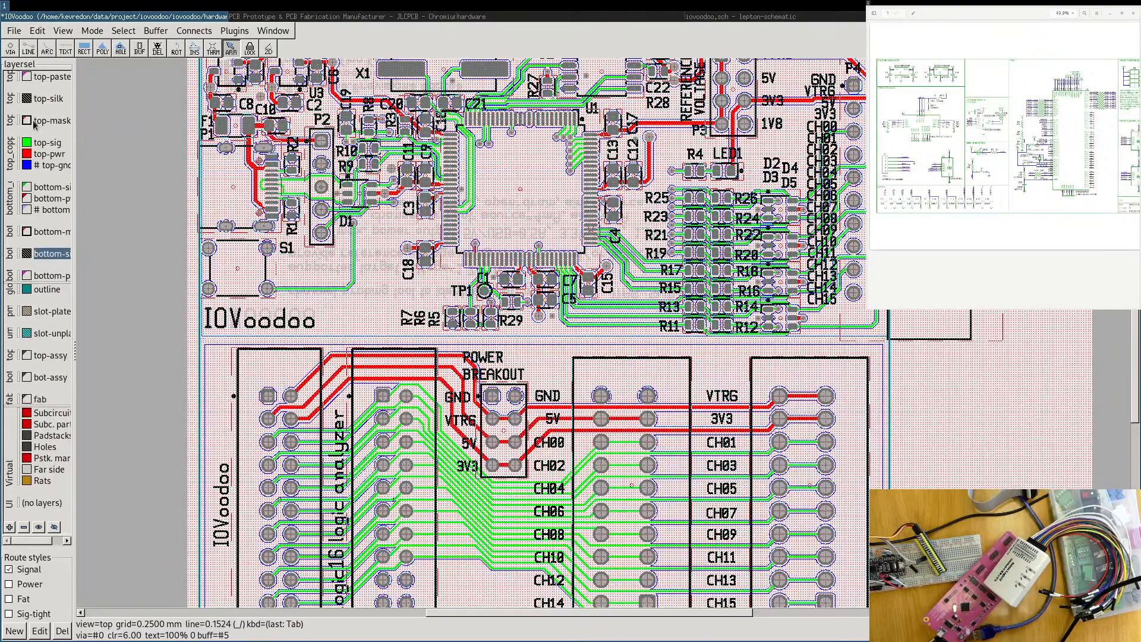
{"action": "scroll", "coordinate": [291, 160], "scroll_direction": "up", "scroll_amount": 3}
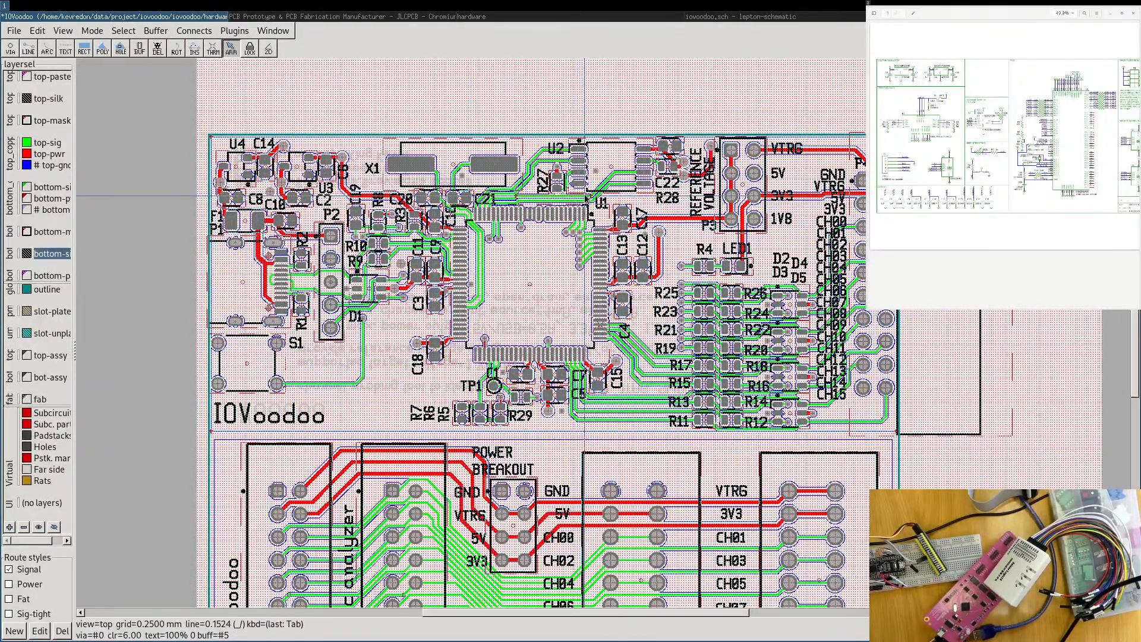
{"action": "key", "text": "ctrl+s"}
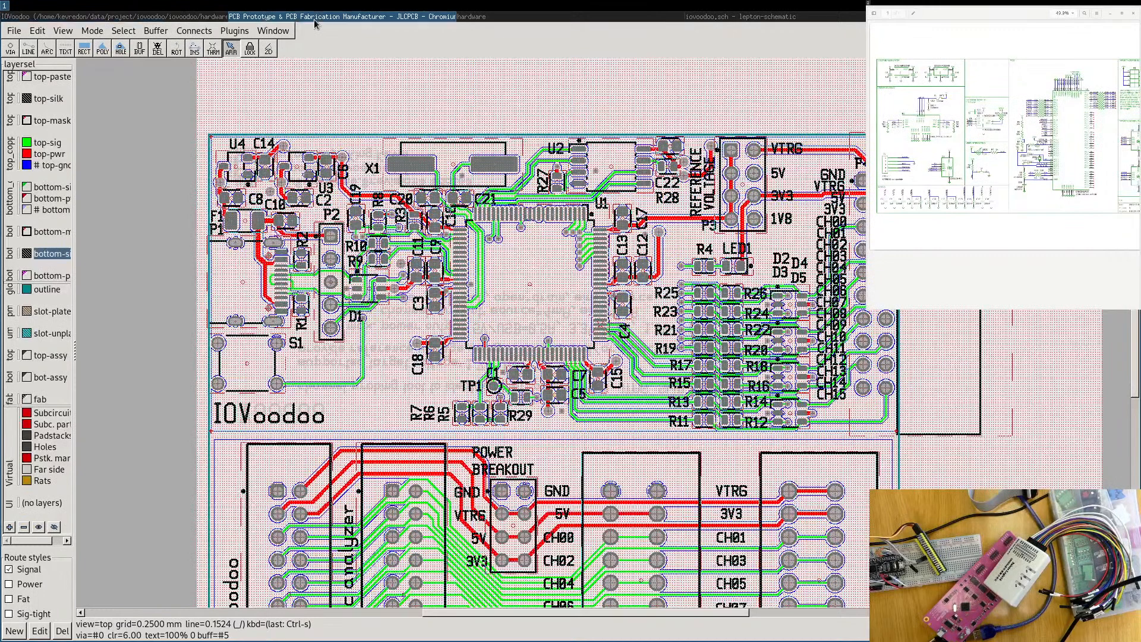
Switch to the terminal and run rake in the hardware folder to generate the versioned schematic and board outputs.
{"action": "left_click", "coordinate": [314, 18]}
{"action": "left_click", "coordinate": [772, 17]}
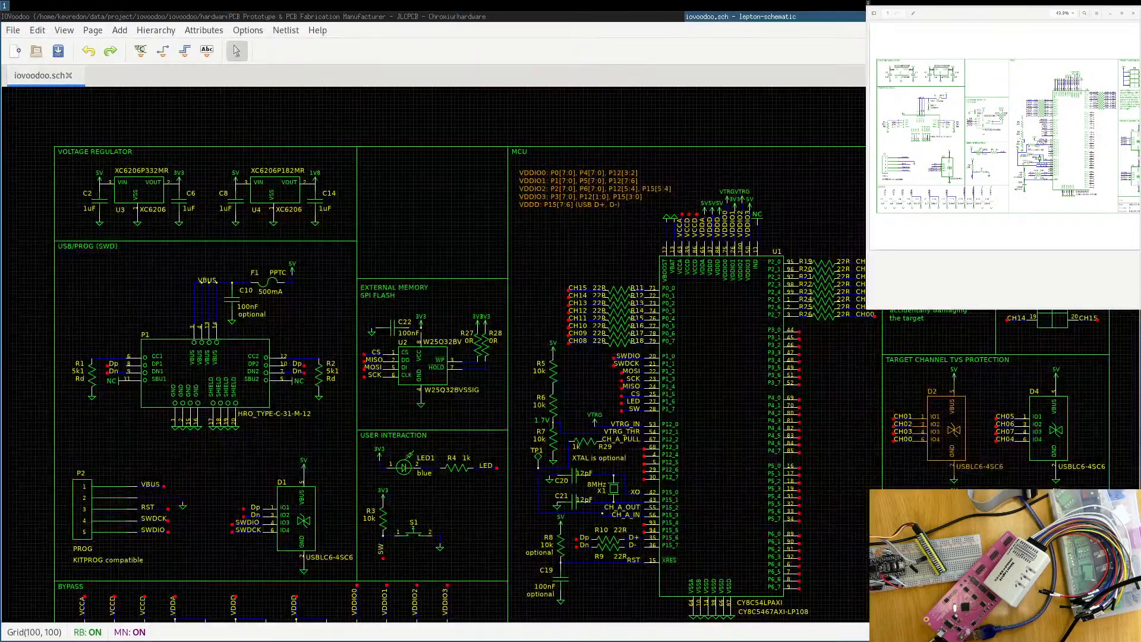
{"action": "left_click", "coordinate": [1004, 17]}
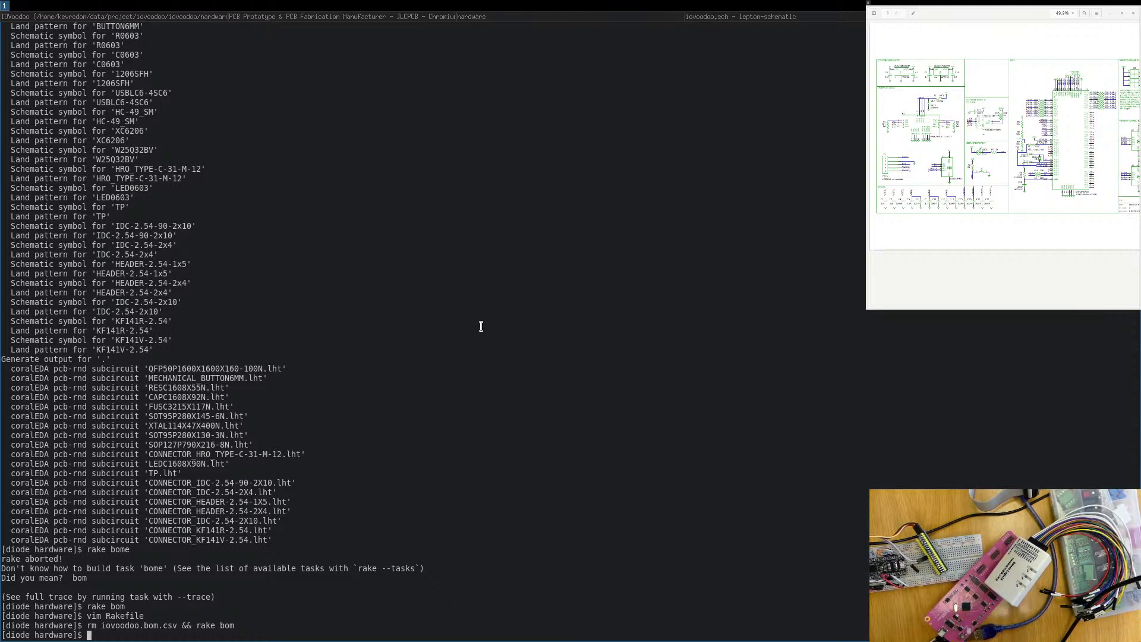
{"action": "type", "text": "rake"}
{"action": "key", "text": "Return"}
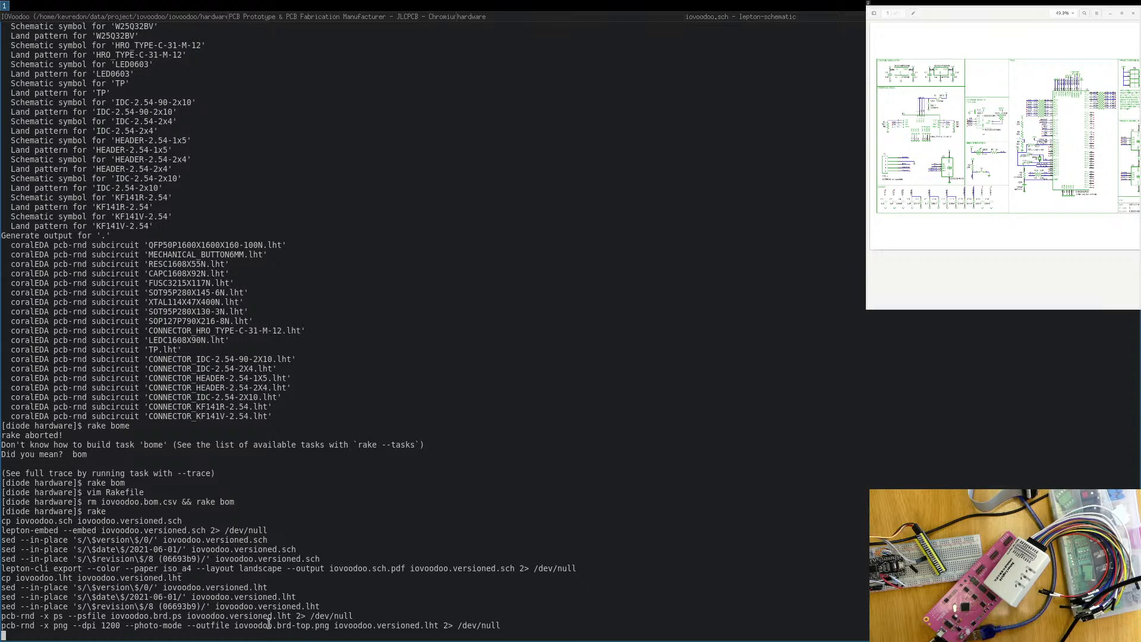
Examine the pcb-rnd export commands in the rake output, especially the photo-mode PNG renders of both sides at 1200 dpi.
{"action": "triple_click", "coordinate": [311, 627]}
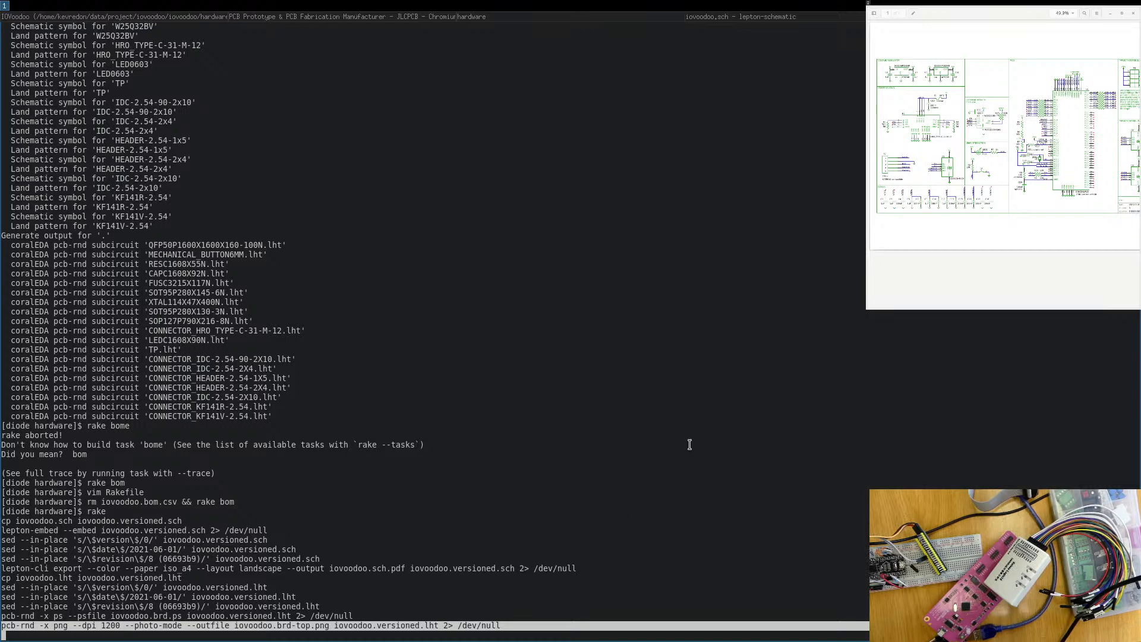
{"action": "left_click", "coordinate": [729, 410]}
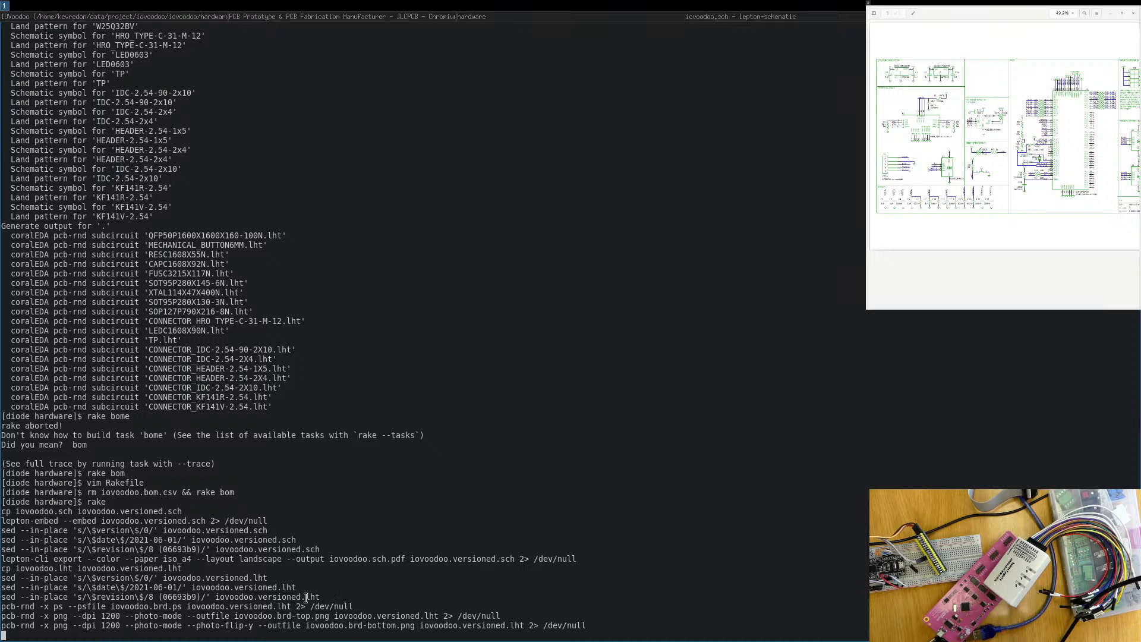
{"action": "triple_click", "coordinate": [130, 615]}
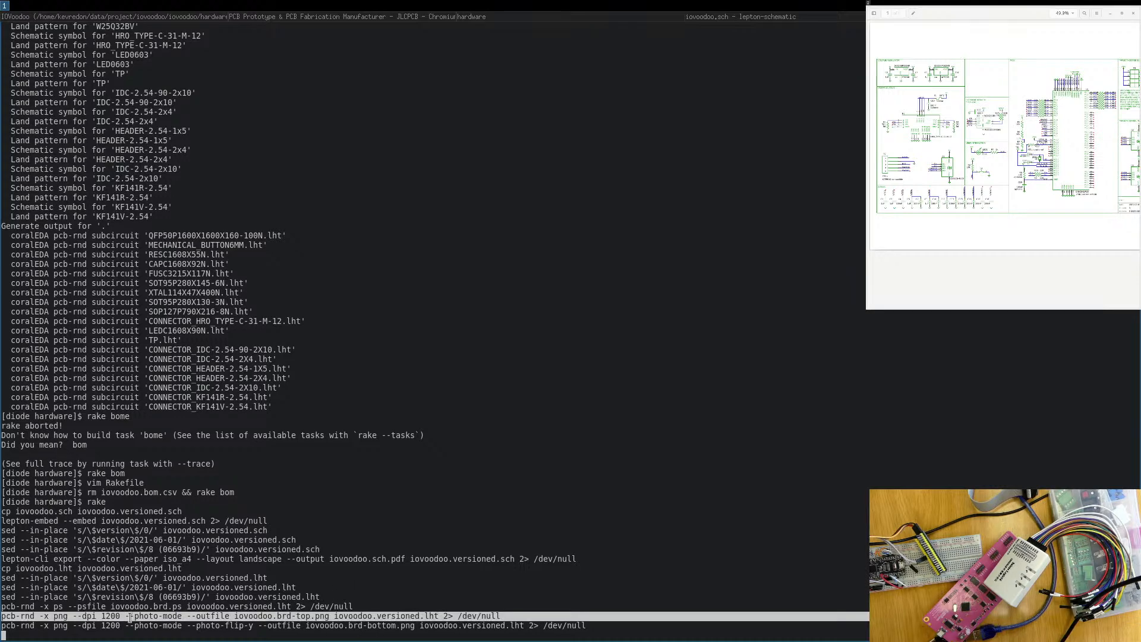
{"action": "left_click", "coordinate": [111, 615]}
{"action": "double_click", "coordinate": [111, 625]}
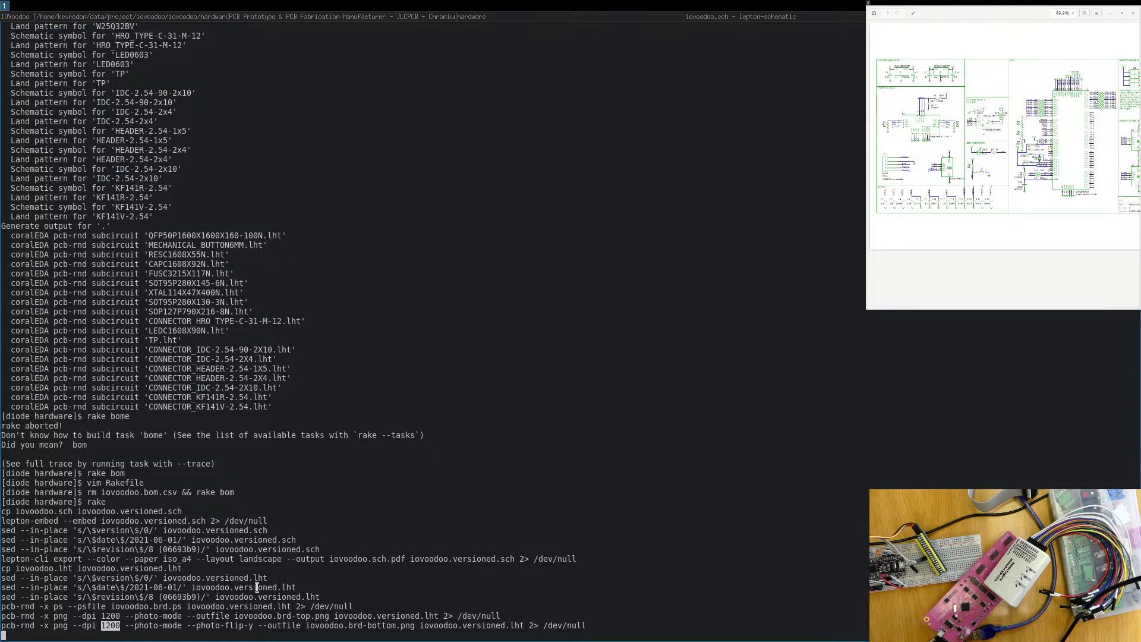
{"action": "left_click_drag", "start_coordinate": [140, 512], "coordinate": [447, 626]}
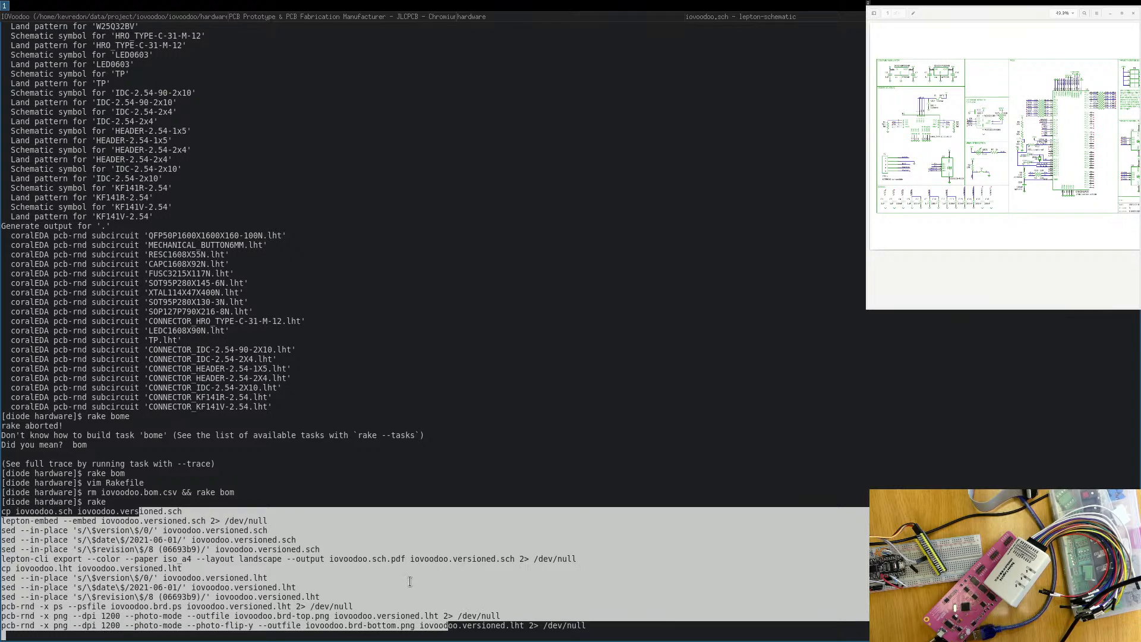
{"action": "left_click", "coordinate": [390, 621]}
{"action": "left_click_drag", "start_coordinate": [585, 626], "coordinate": [265, 615]}
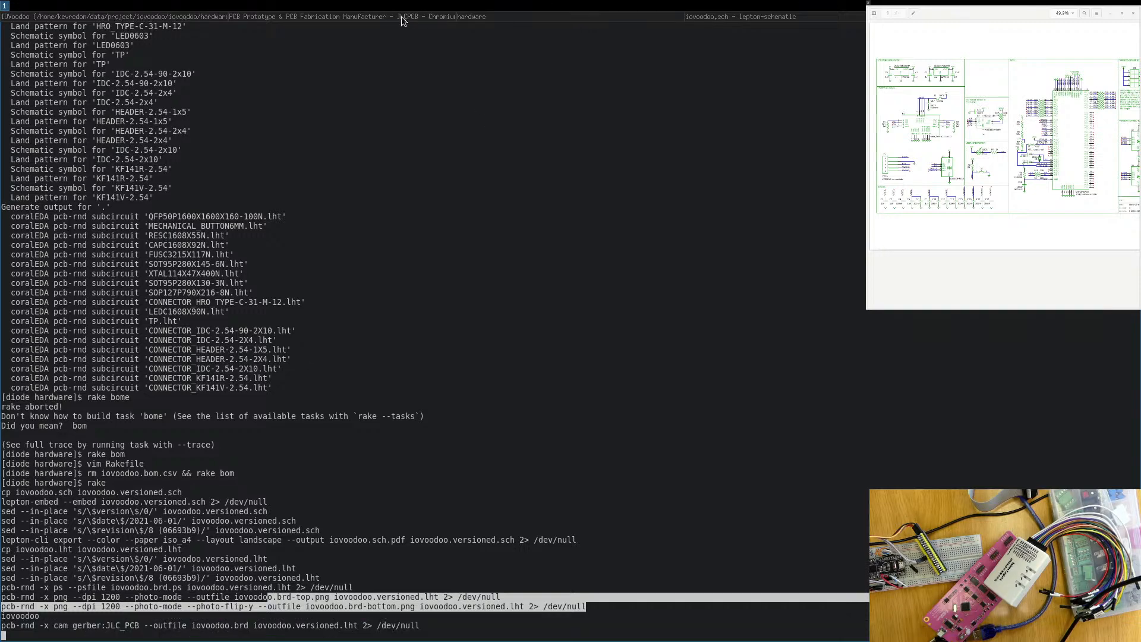
Switch to the file manager's hardware folder and open the rendered board image iovoodoo.brd-bottom.png.
{"action": "left_click", "coordinate": [300, 16]}
{"action": "left_click", "coordinate": [131, 17]}
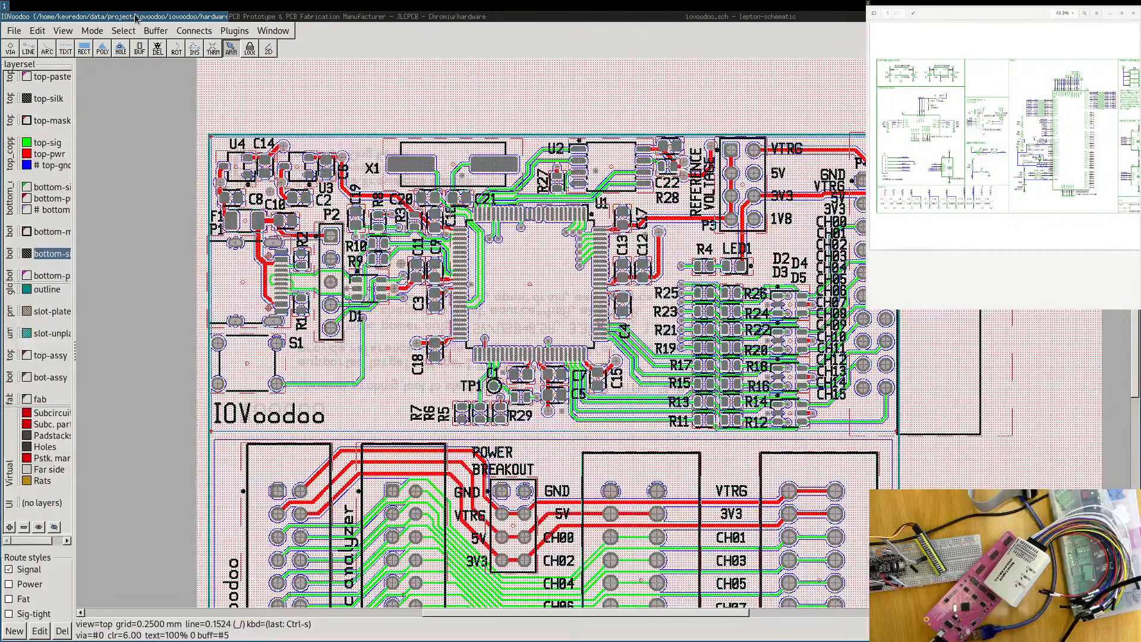
{"action": "left_click", "coordinate": [508, 16]}
{"action": "double_click", "coordinate": [158, 300]}
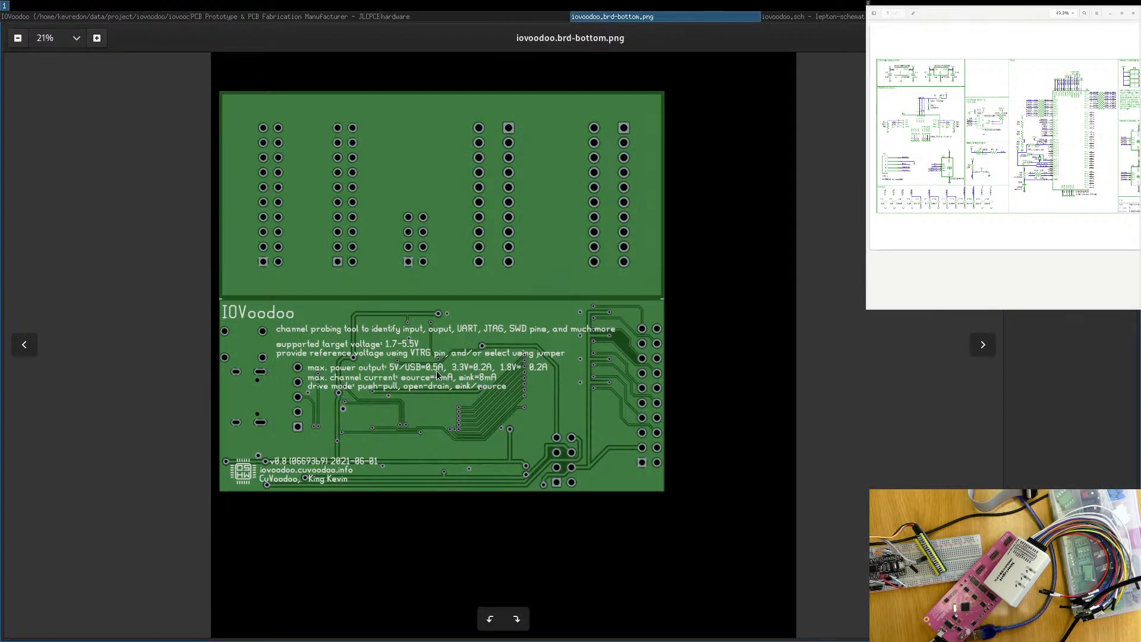
Compare the rendered top and bottom board images by alternating between iovoodoo.brd-top.png and iovoodoo.brd-bottom.png.
{"action": "key", "text": "Right"}
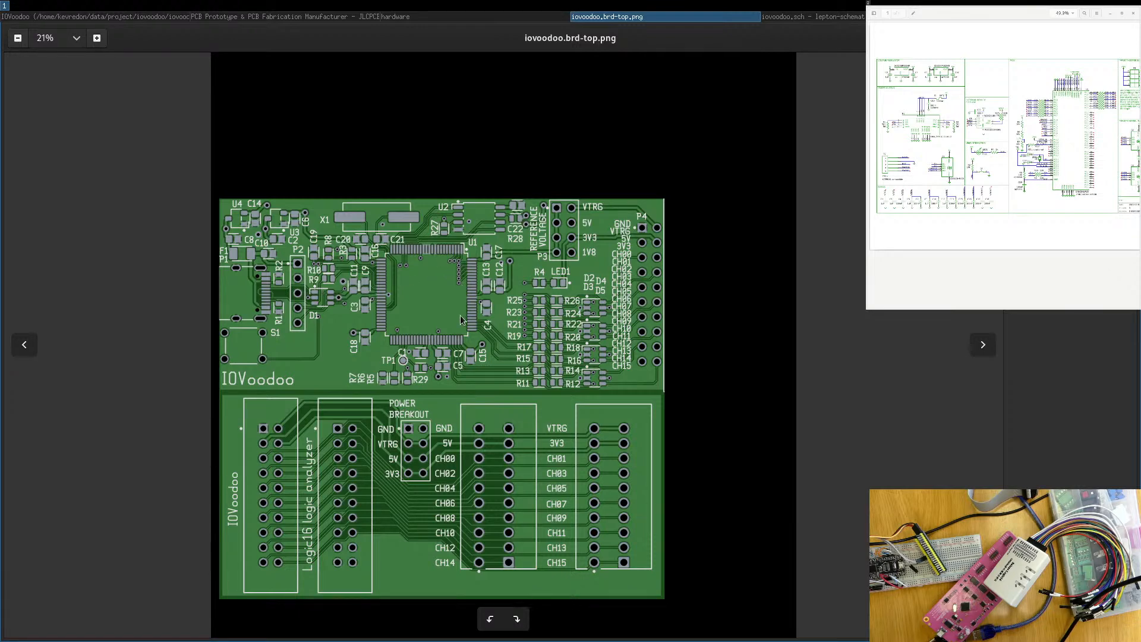
{"action": "key", "text": "Right"}
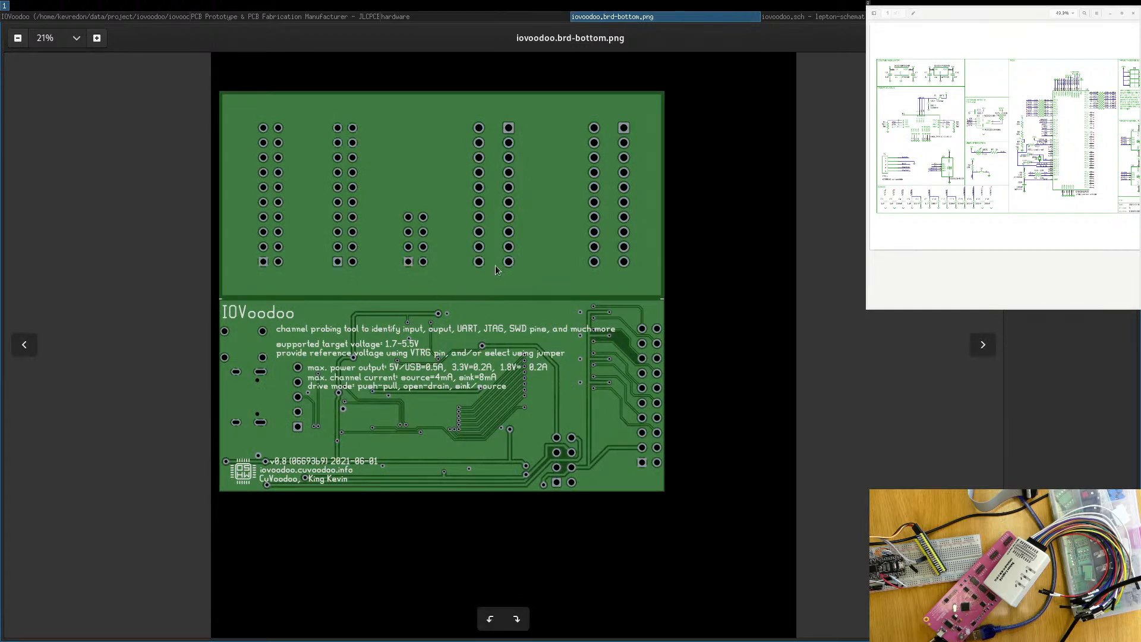
{"action": "key", "text": "Left"}
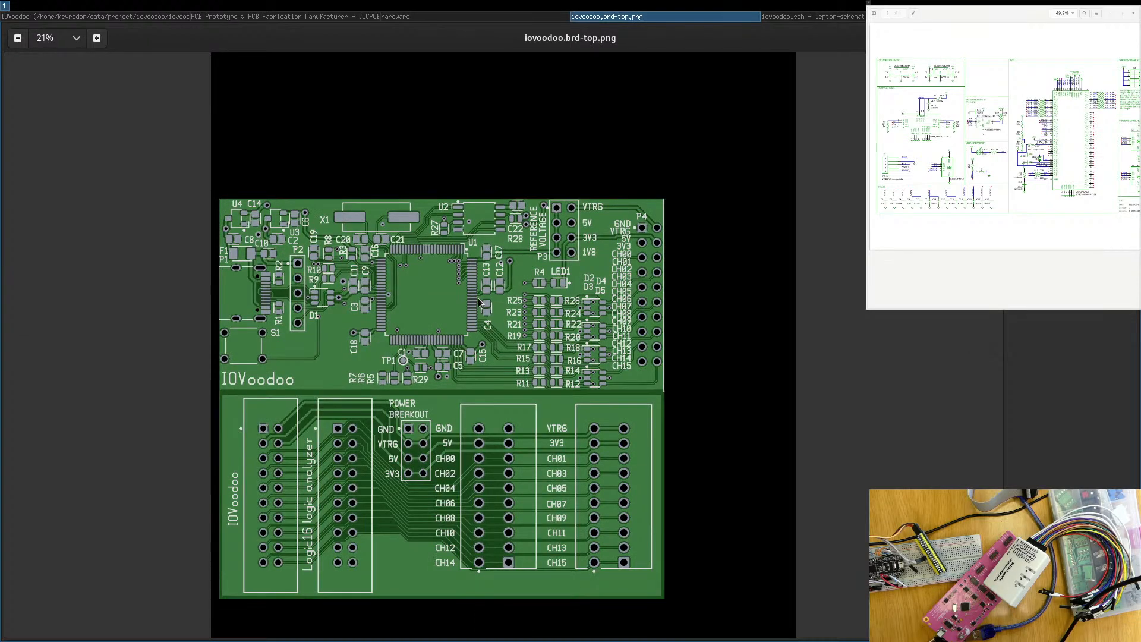
{"action": "key", "text": "Right"}
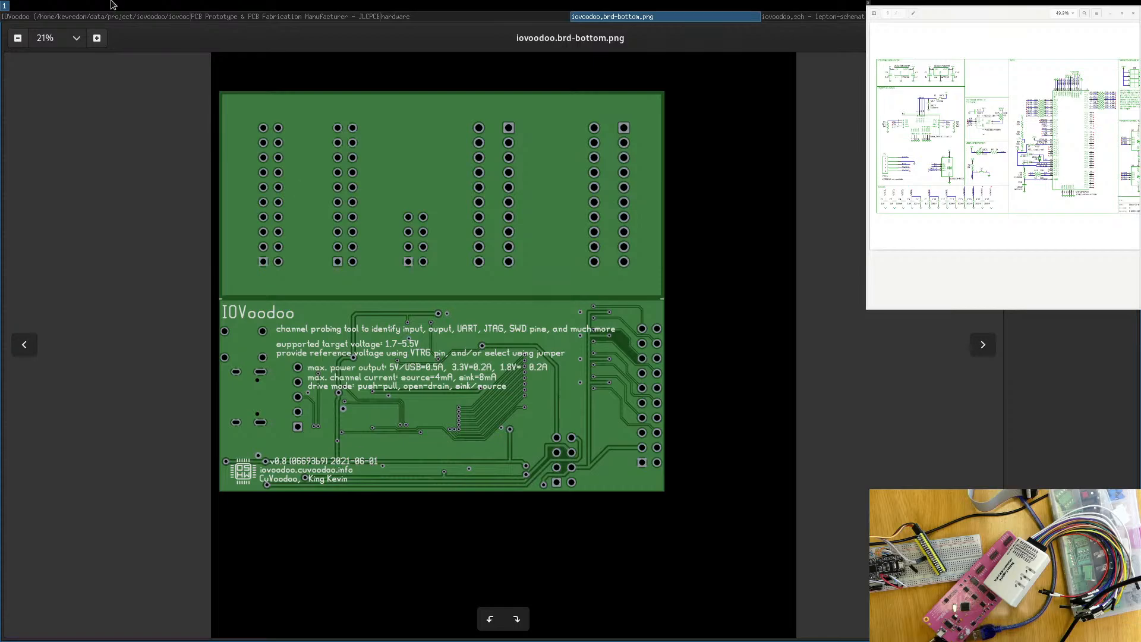
Switch to pcb-rnd and flip the layout to the bottom side to check the version, revision and date text.
{"action": "left_click", "coordinate": [95, 16]}
{"action": "scroll", "coordinate": [326, 278], "scroll_direction": "down", "scroll_amount": 3}
{"action": "scroll", "coordinate": [326, 278], "scroll_direction": "up", "scroll_amount": 1}
{"action": "key", "text": "Tab"}
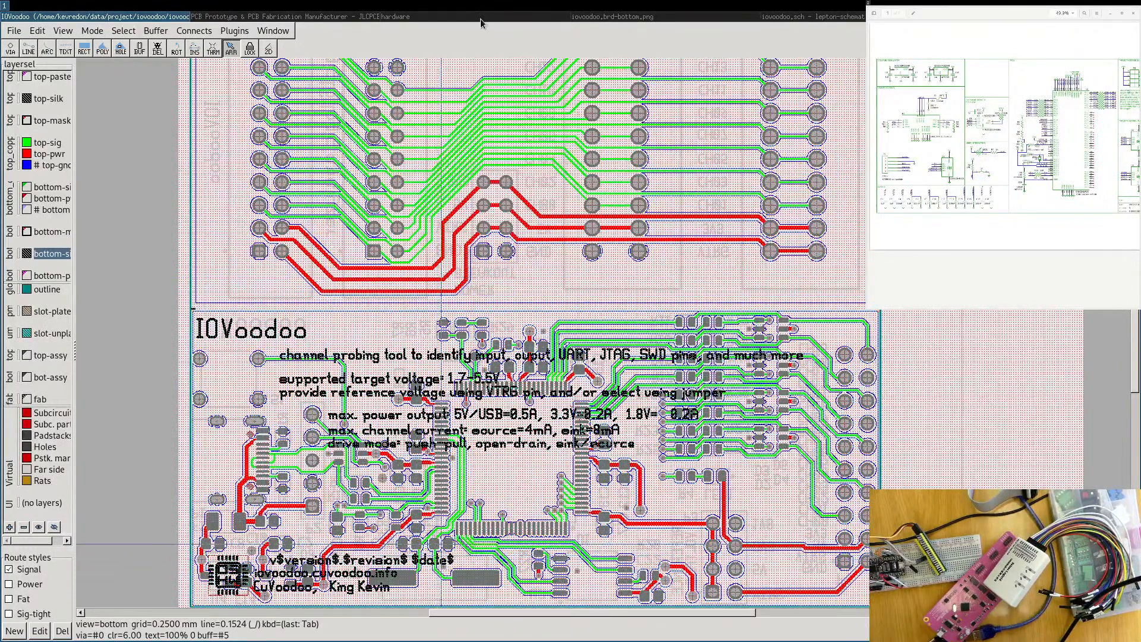
Return to the bottom render in the image viewer and inspect its silkscreen text and the breakout board's pads closely.
{"action": "left_click", "coordinate": [602, 17]}
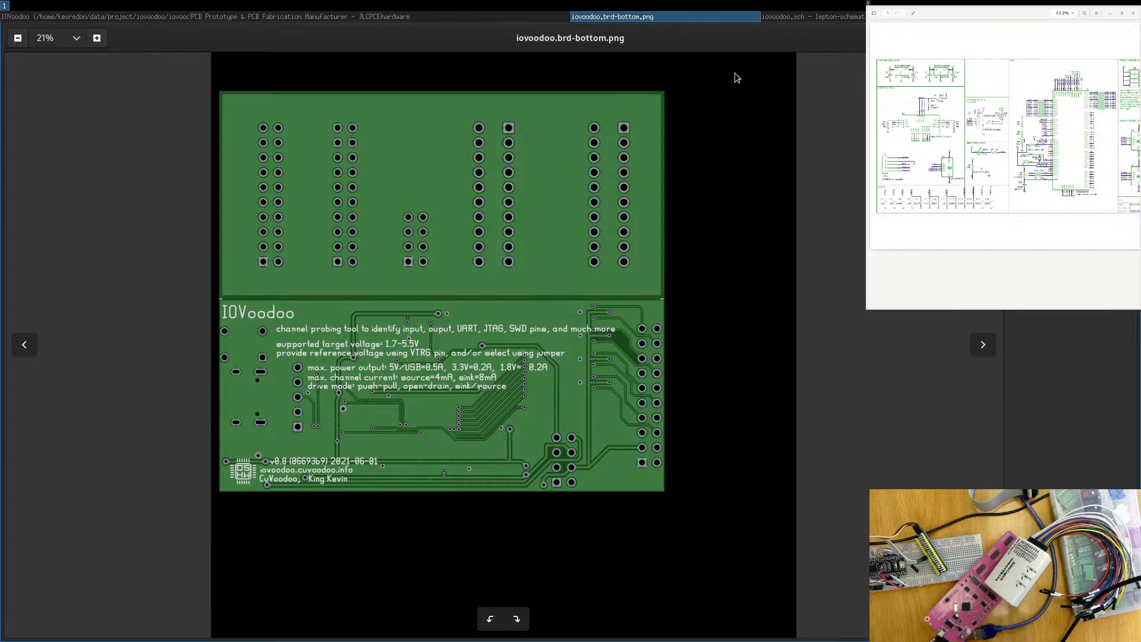
{"action": "scroll", "coordinate": [494, 398], "scroll_direction": "up", "scroll_amount": 2, "text": "ctrl"}
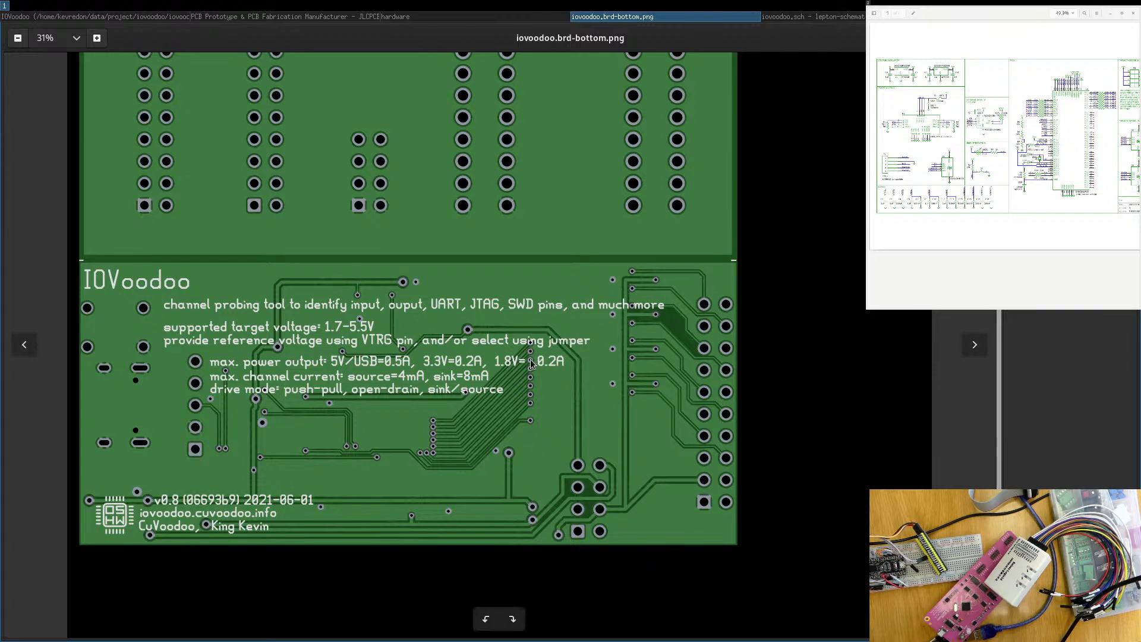
{"action": "scroll", "coordinate": [530, 344], "scroll_direction": "up", "scroll_amount": 2}
{"action": "left_click_drag", "start_coordinate": [458, 218], "coordinate": [563, 403]}
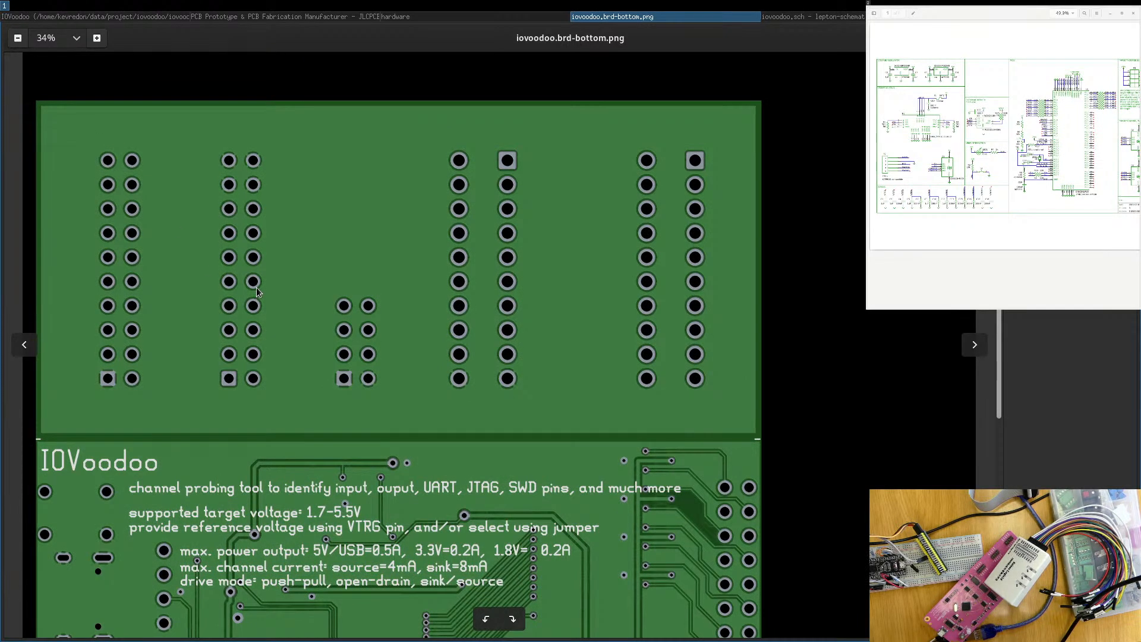
Show iovoodoo.brd-top.png and inspect the main board's component labels and pads up close.
{"action": "key", "text": "Right"}
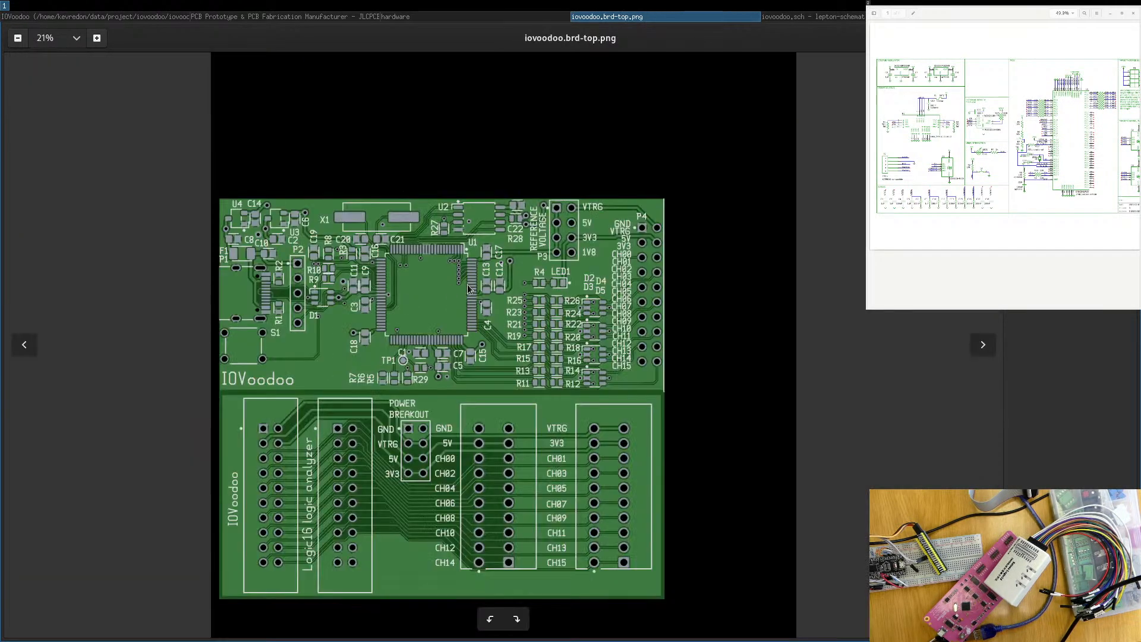
{"action": "scroll", "coordinate": [434, 267], "scroll_direction": "up", "scroll_amount": 4}
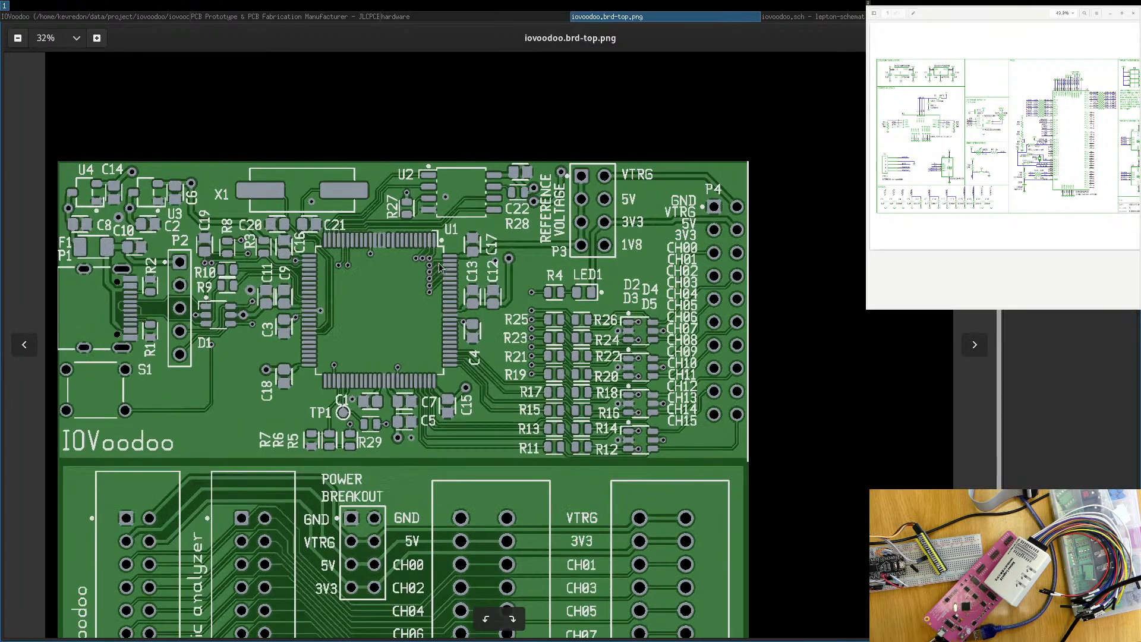
{"action": "scroll", "coordinate": [438, 255], "scroll_direction": "down", "scroll_amount": 1}
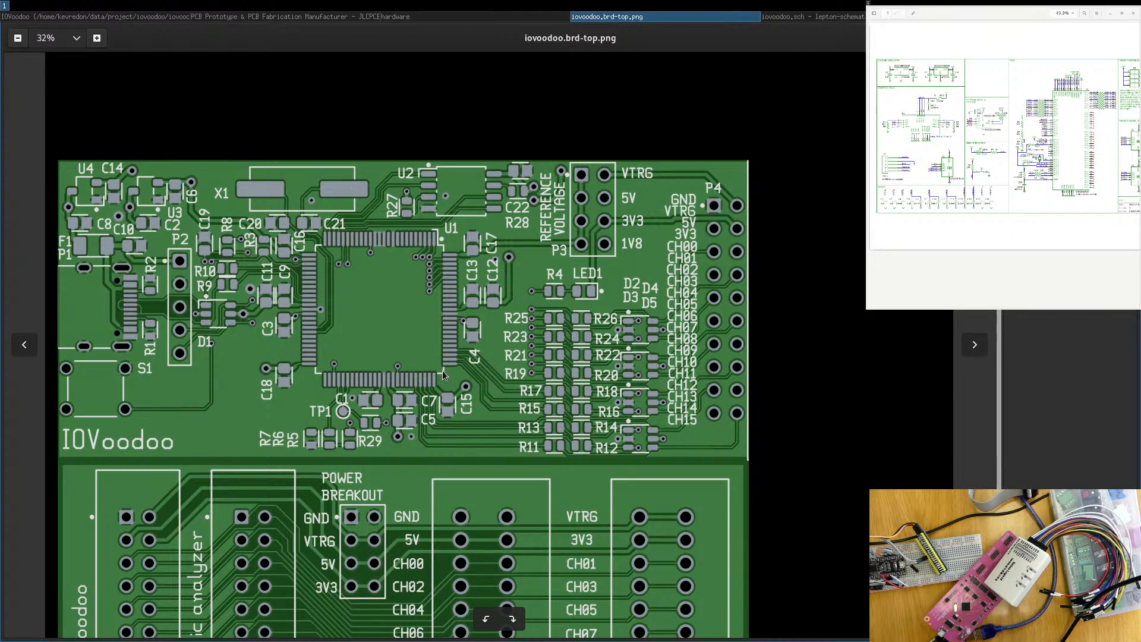
Inspect the silkscreen text and board separation on iovoodoo.brd-bottom.png up close and close the image viewer.
{"action": "key", "text": "Right"}
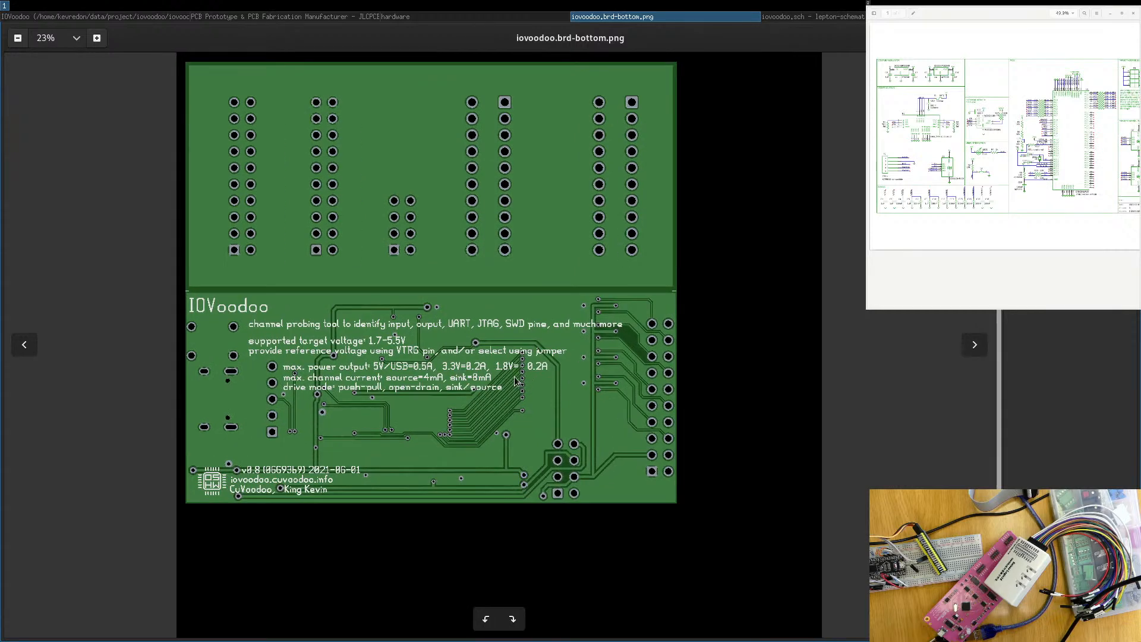
{"action": "scroll", "coordinate": [523, 381], "scroll_direction": "up", "scroll_amount": 1}
{"action": "scroll", "coordinate": [474, 401], "scroll_direction": "up", "scroll_amount": 1}
{"action": "scroll", "coordinate": [474, 401], "scroll_direction": "up", "scroll_amount": 1}
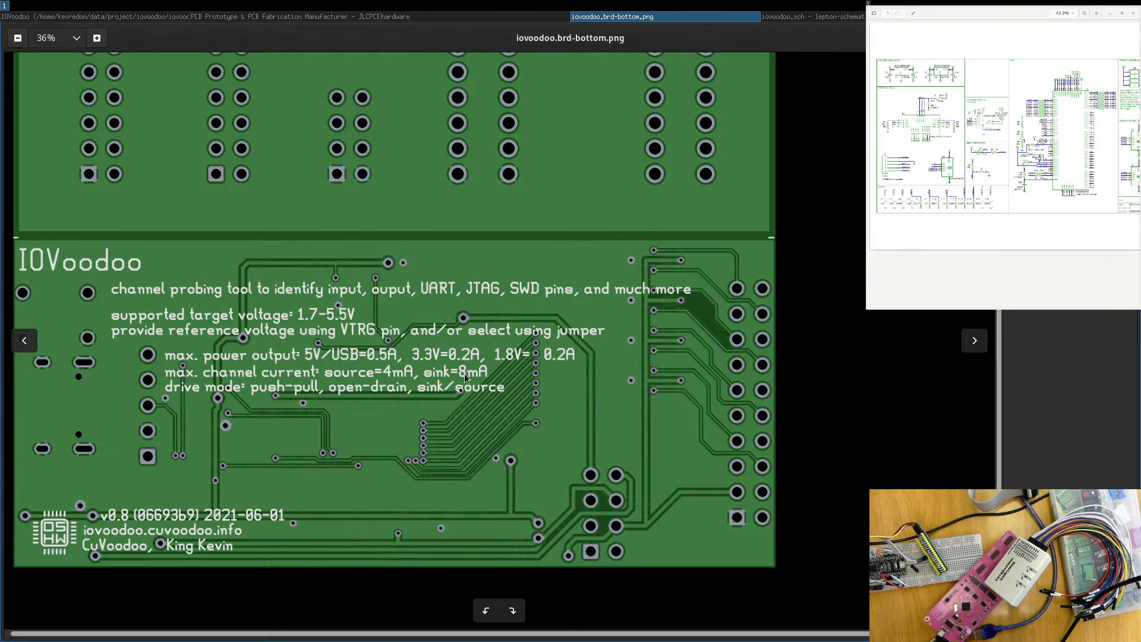
{"action": "scroll", "coordinate": [464, 276], "scroll_direction": "down", "scroll_amount": 2}
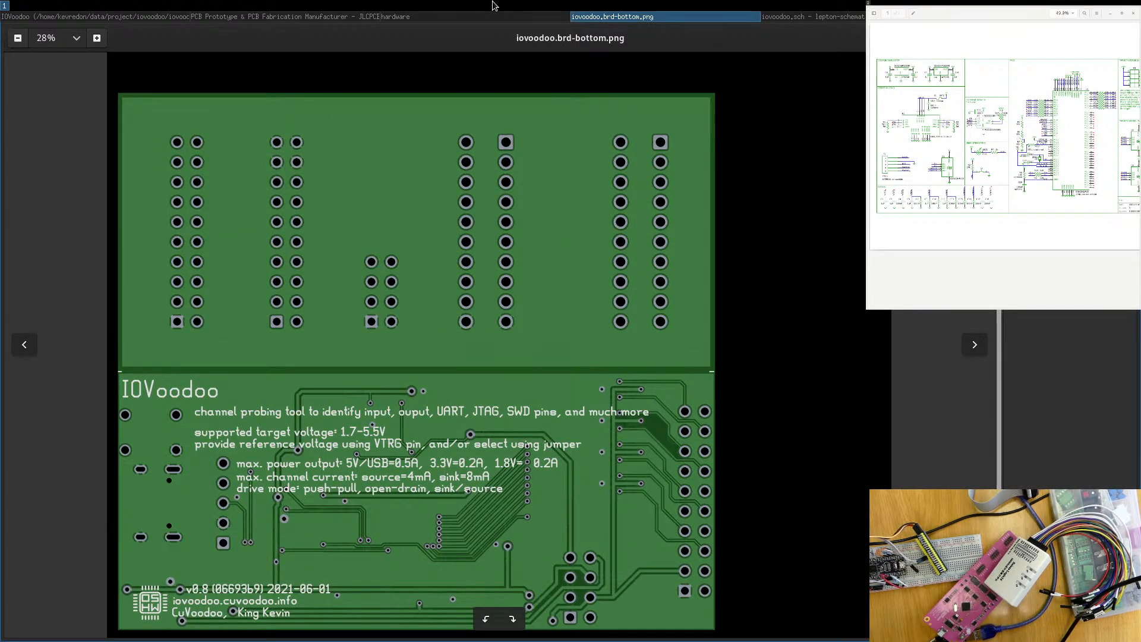
{"action": "left_click_drag", "start_coordinate": [564, 350], "coordinate": [569, 292]}
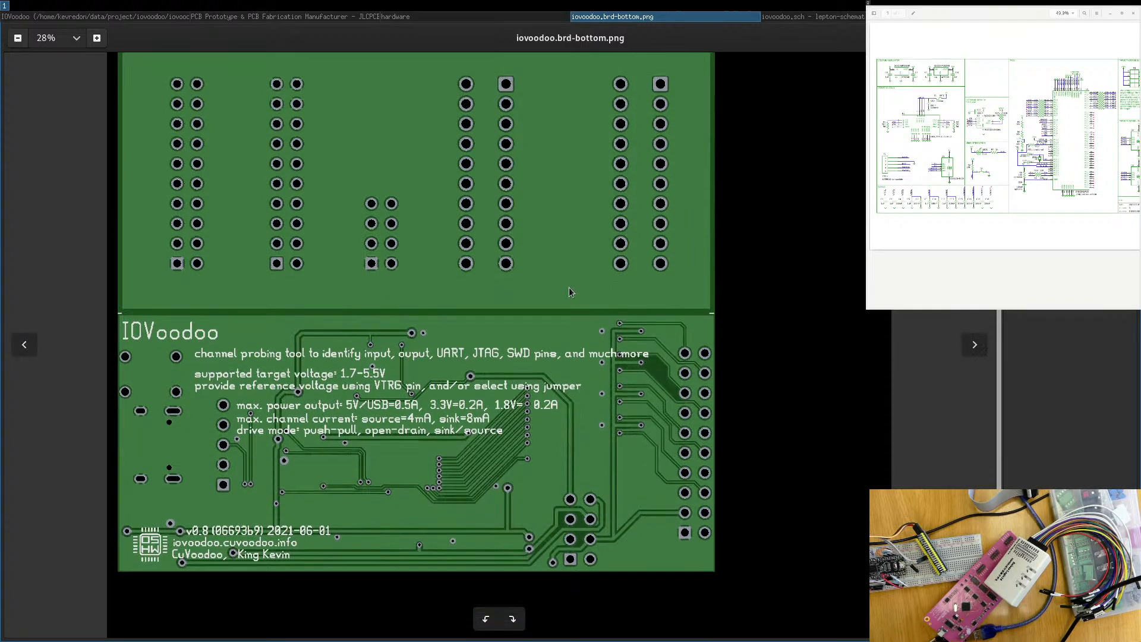
{"action": "key", "text": "ctrl+w"}
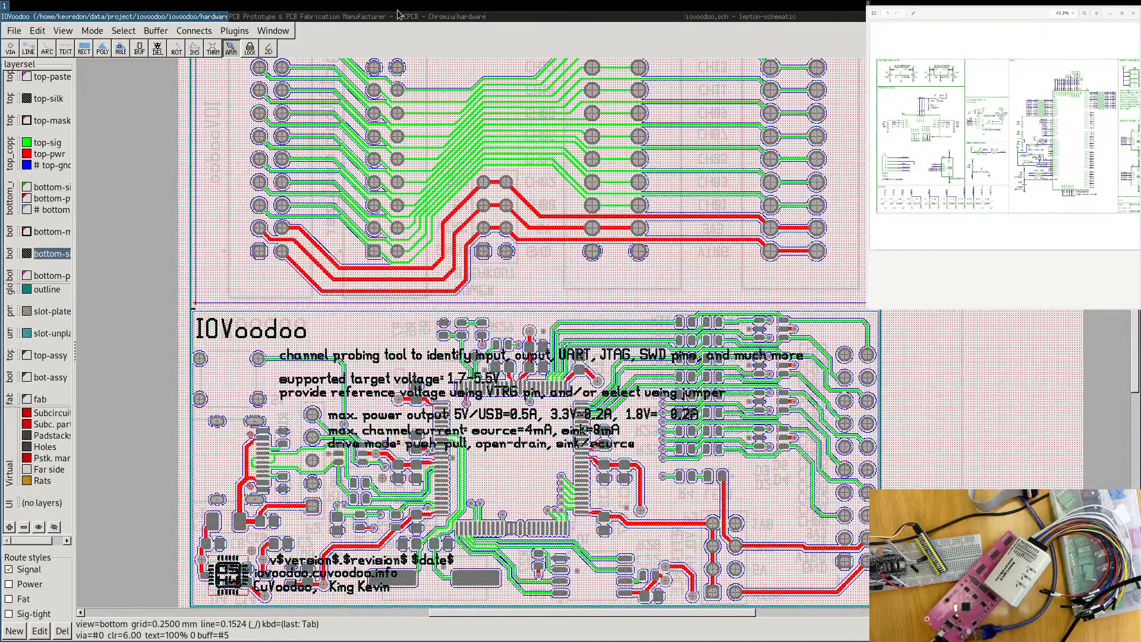
Switch to the file manager's hardware folder and look through the generated iovoodoo.brd Gerber and drill files.
{"action": "left_click", "coordinate": [466, 21]}
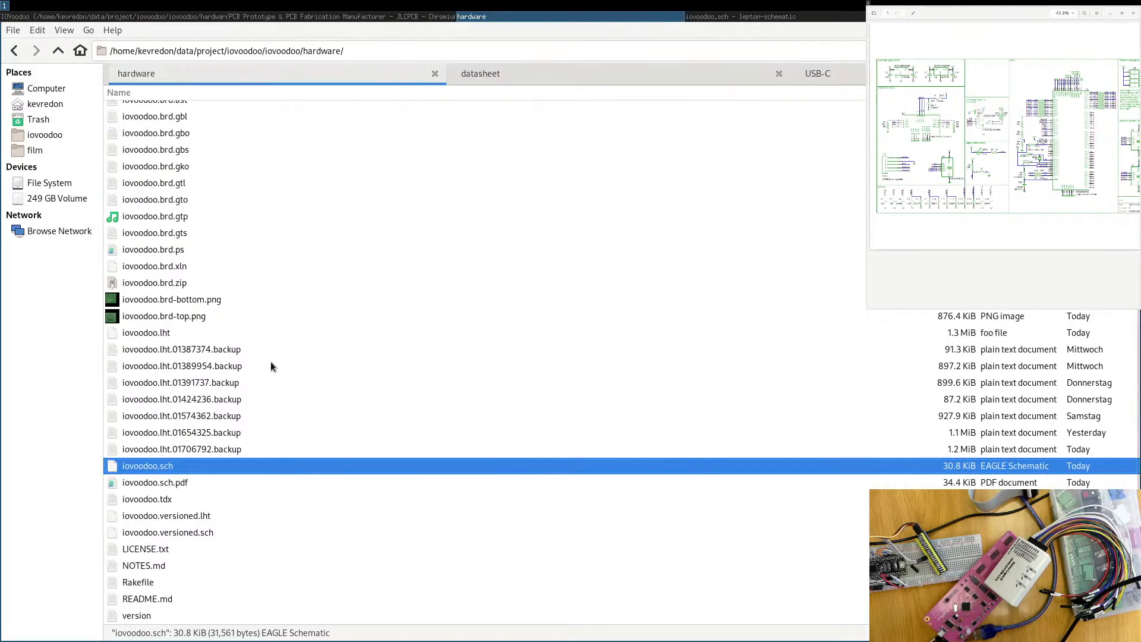
{"action": "scroll", "coordinate": [228, 245], "scroll_direction": "up", "scroll_amount": 3}
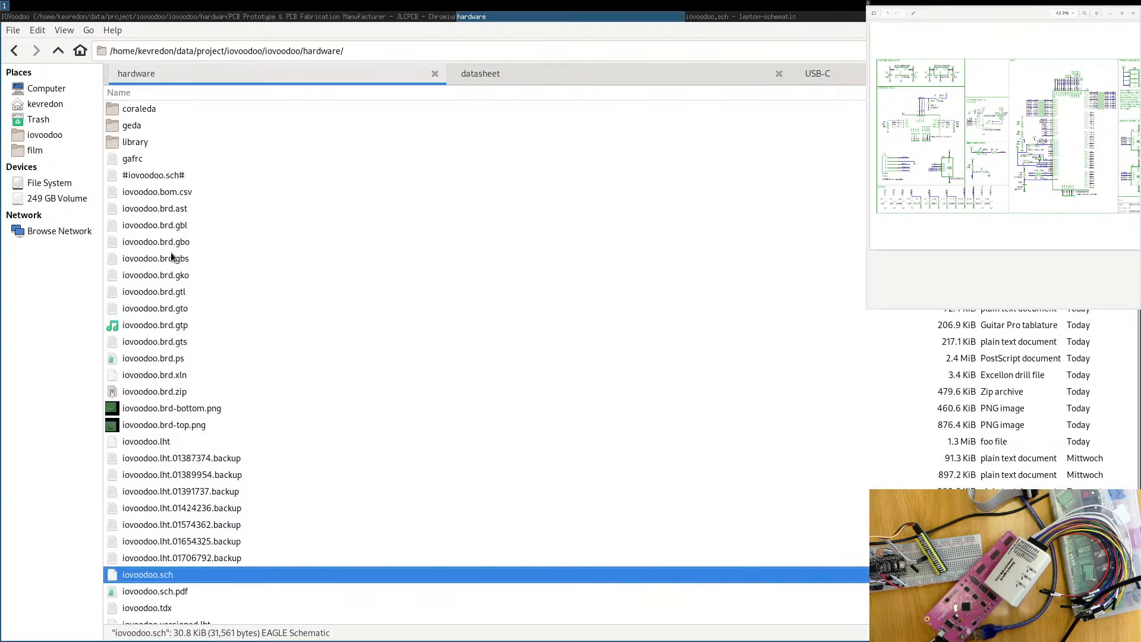
{"action": "scroll", "coordinate": [266, 273], "scroll_direction": "down", "scroll_amount": 1}
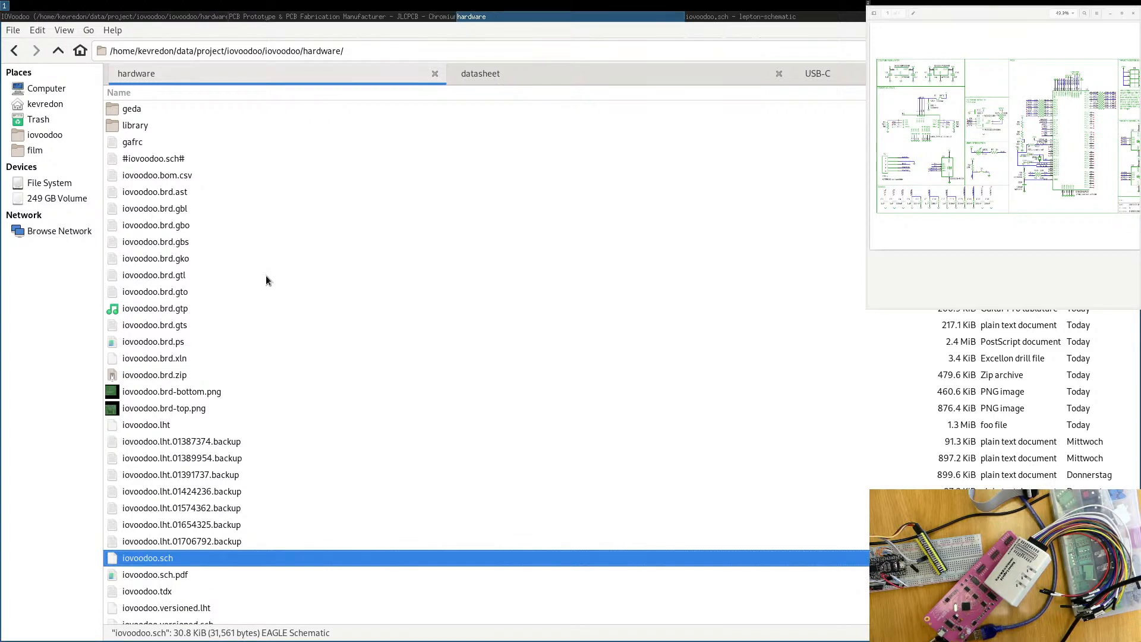
{"action": "key", "text": "super+d"}
{"action": "type", "text": "gerb"}
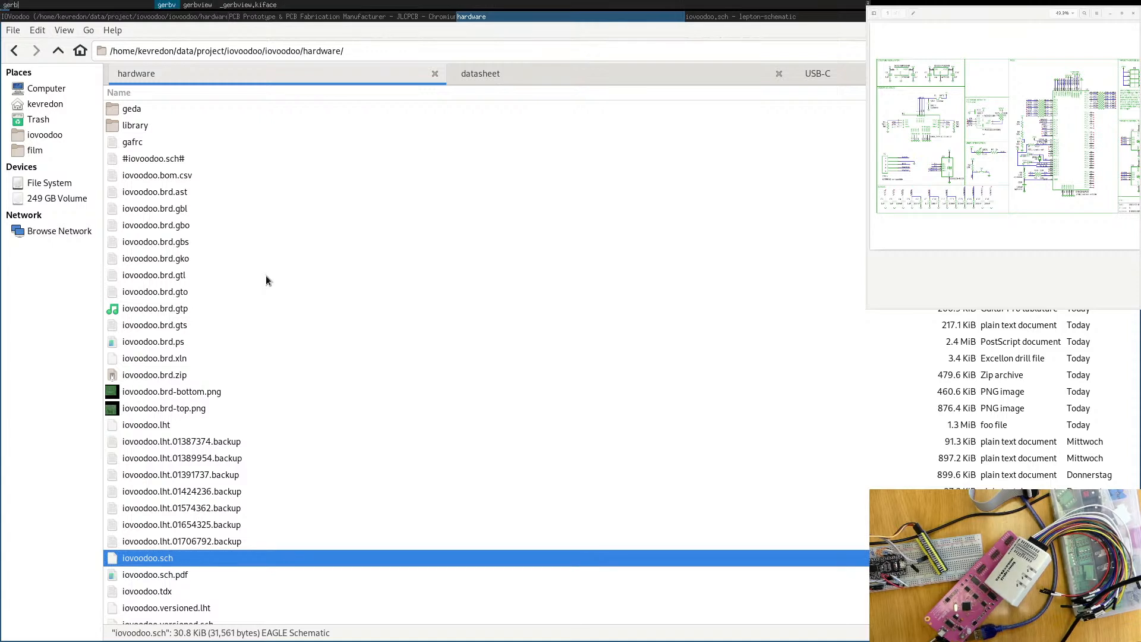
{"action": "type", "text": "view"}
{"action": "key", "text": "Return"}
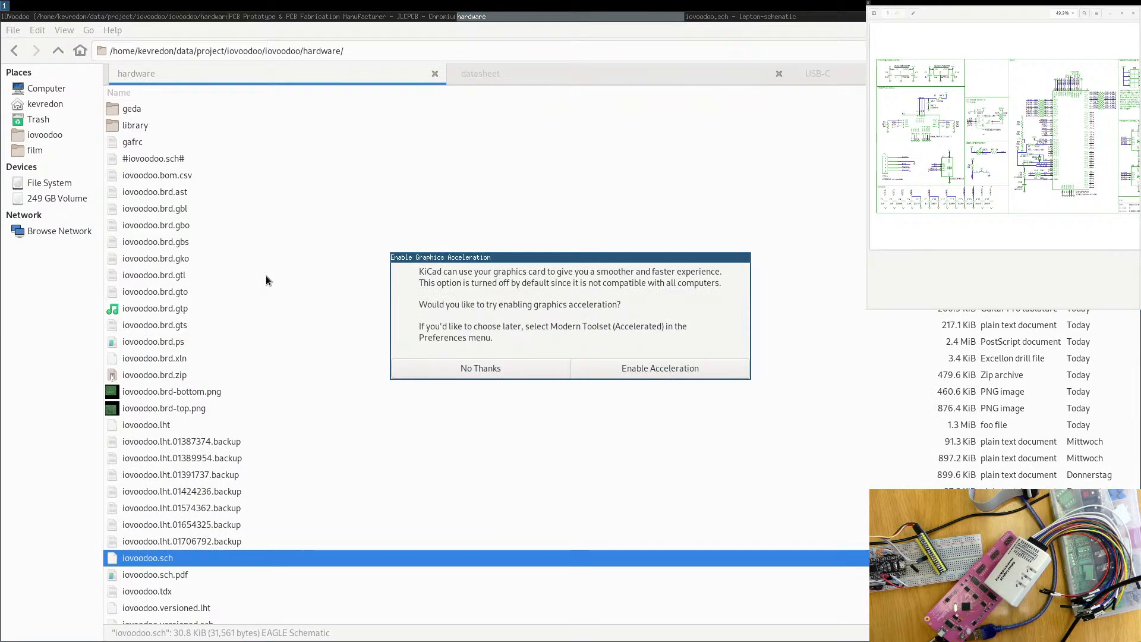
{"action": "left_click", "coordinate": [664, 368]}
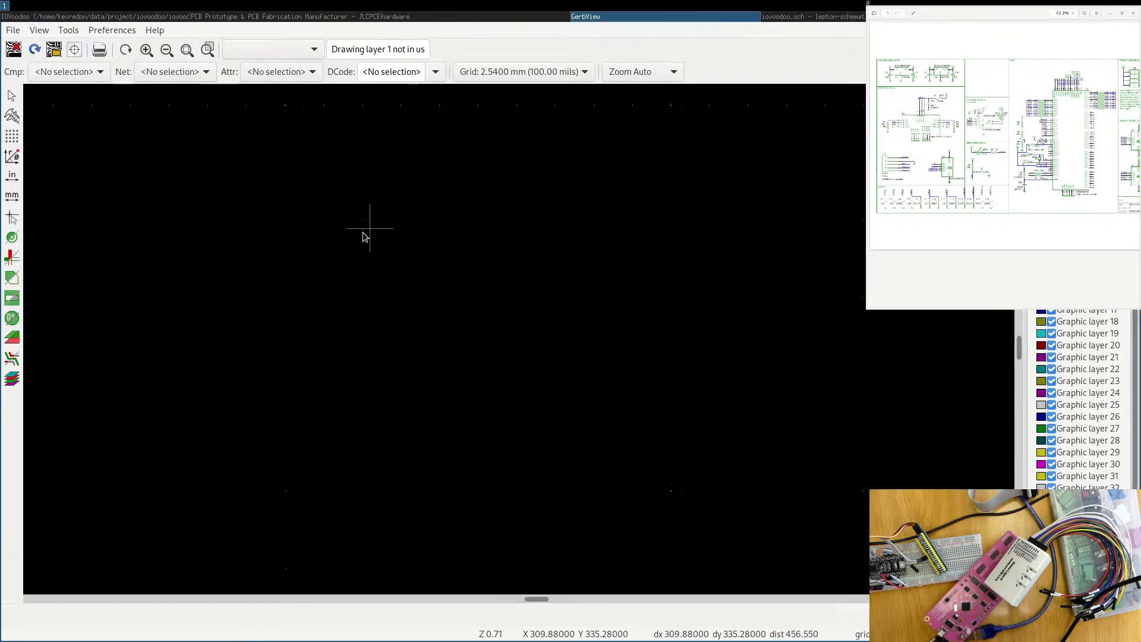
{"action": "key", "text": "super+shift+q"}
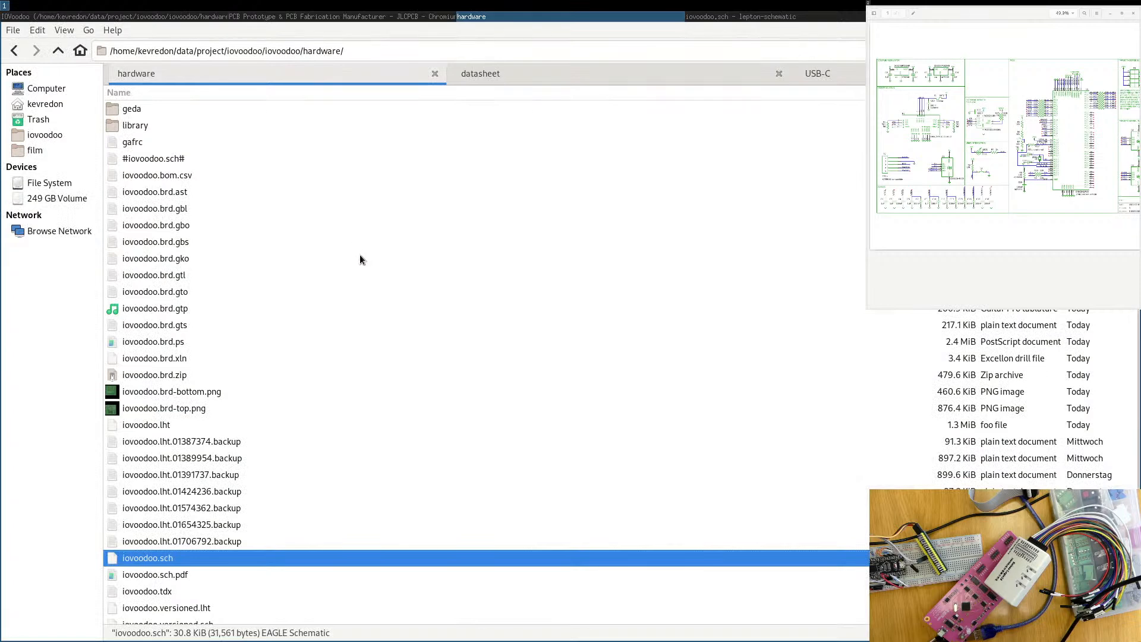
Launch gerbv and open the file selection for adding Gerber layers.
{"action": "key", "text": "super+d"}
{"action": "type", "text": "gerbv"}
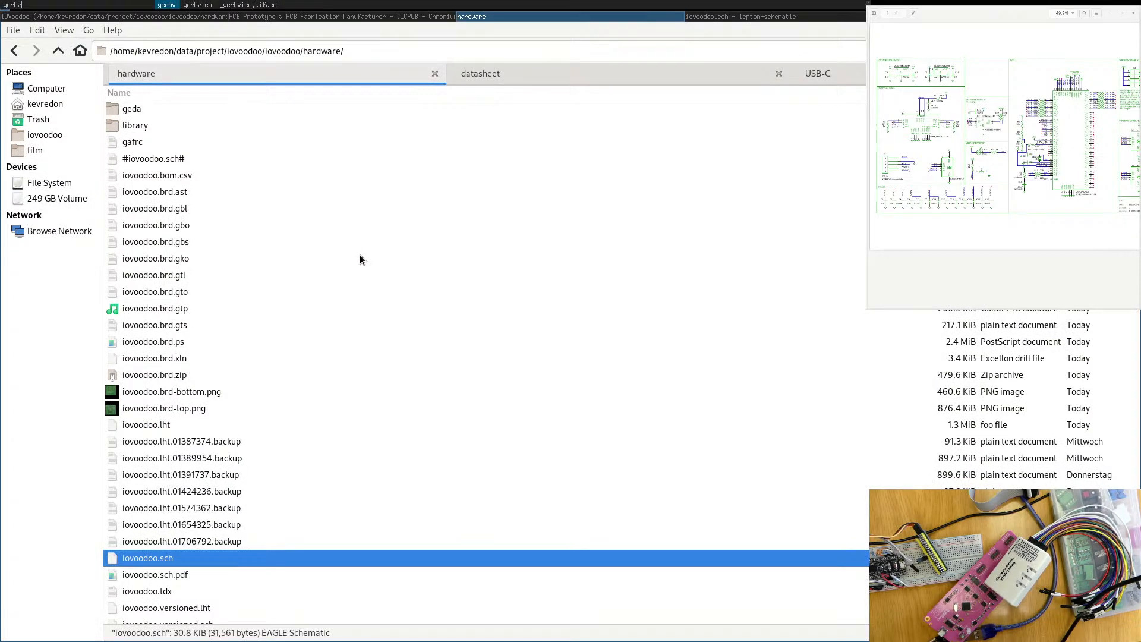
{"action": "key", "text": "Return"}
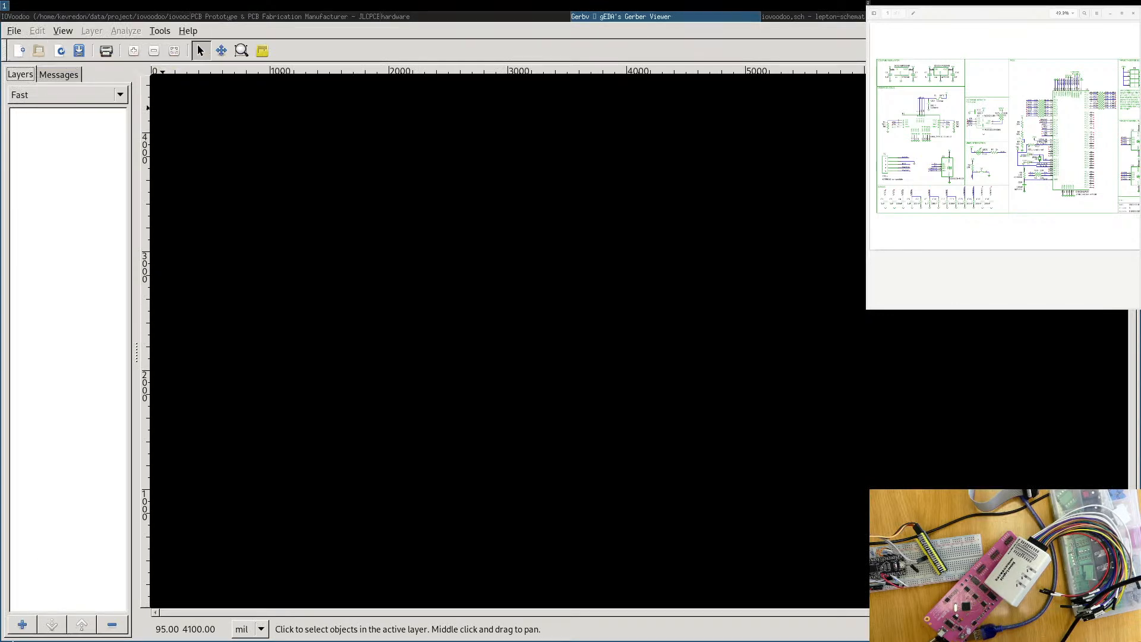
{"action": "left_click", "coordinate": [20, 624]}
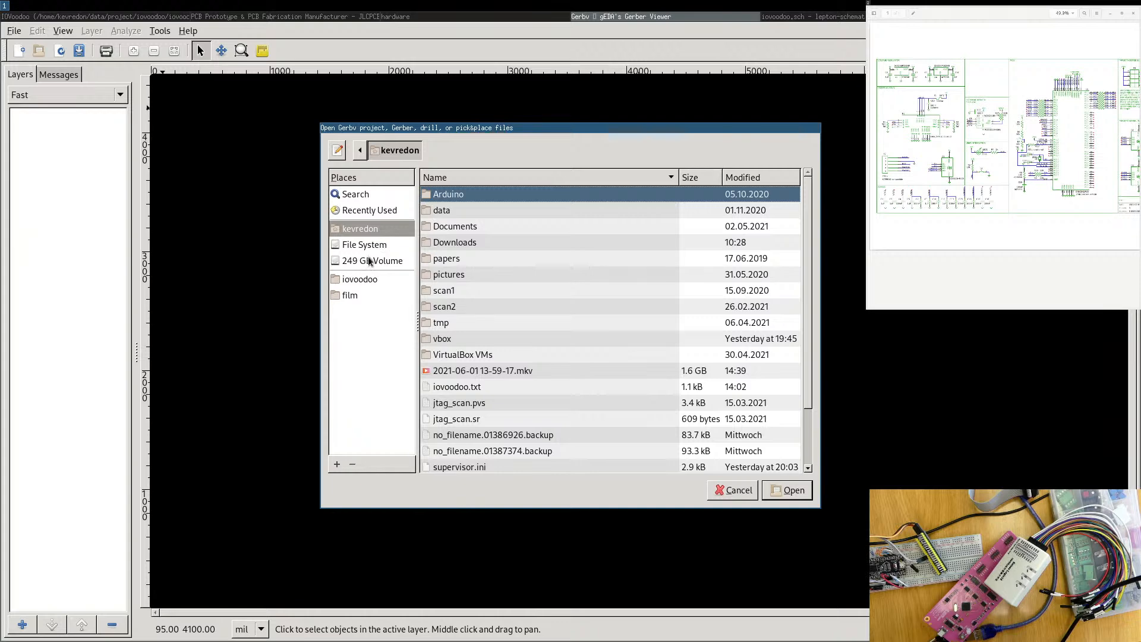
Browse to the hardware folder of the iovoodoo project in the file chooser.
{"action": "left_click", "coordinate": [360, 279]}
{"action": "double_click", "coordinate": [452, 211]}
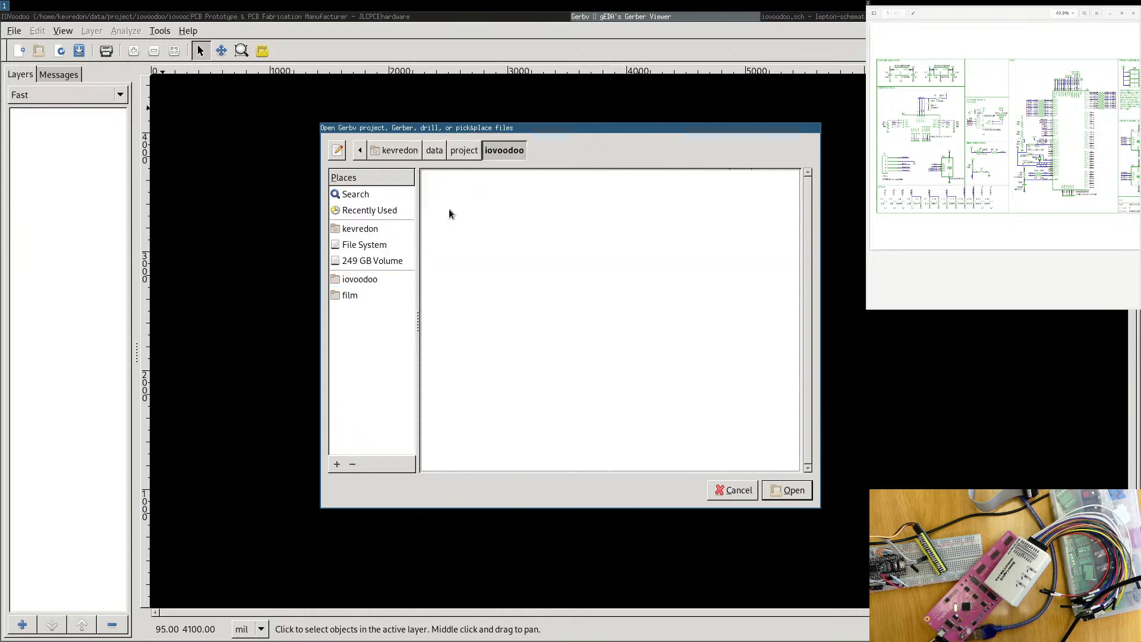
{"action": "double_click", "coordinate": [453, 227]}
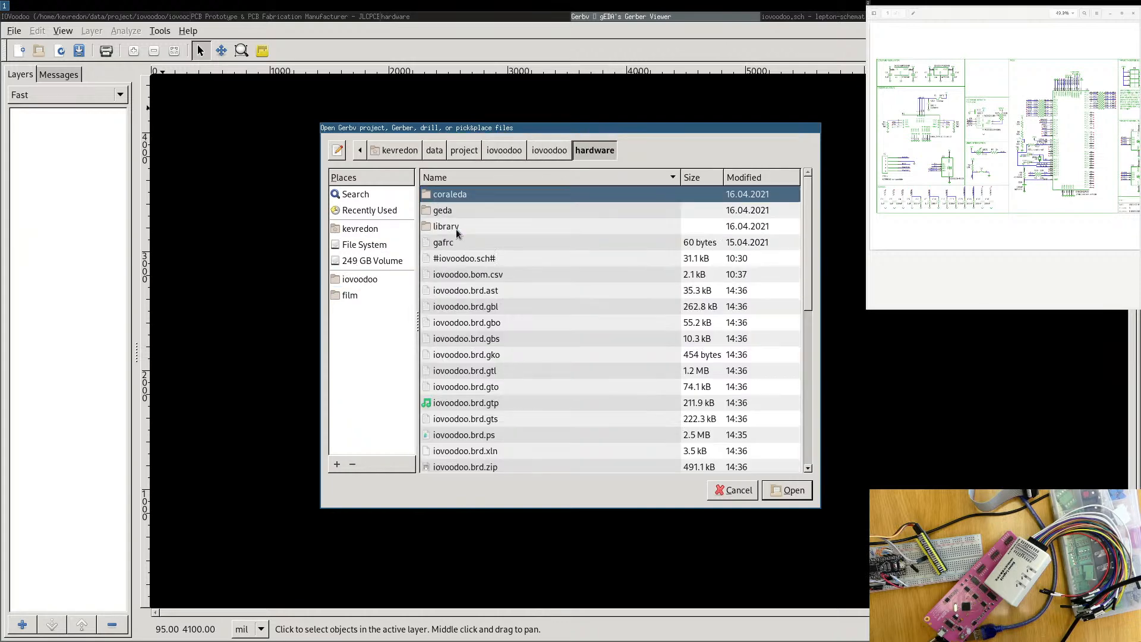
Load the Gerber files iovoodoo.brd.ast through iovoodoo.brd.gts together with the drill file iovoodoo.brd.xln.
{"action": "left_click", "coordinate": [476, 292]}
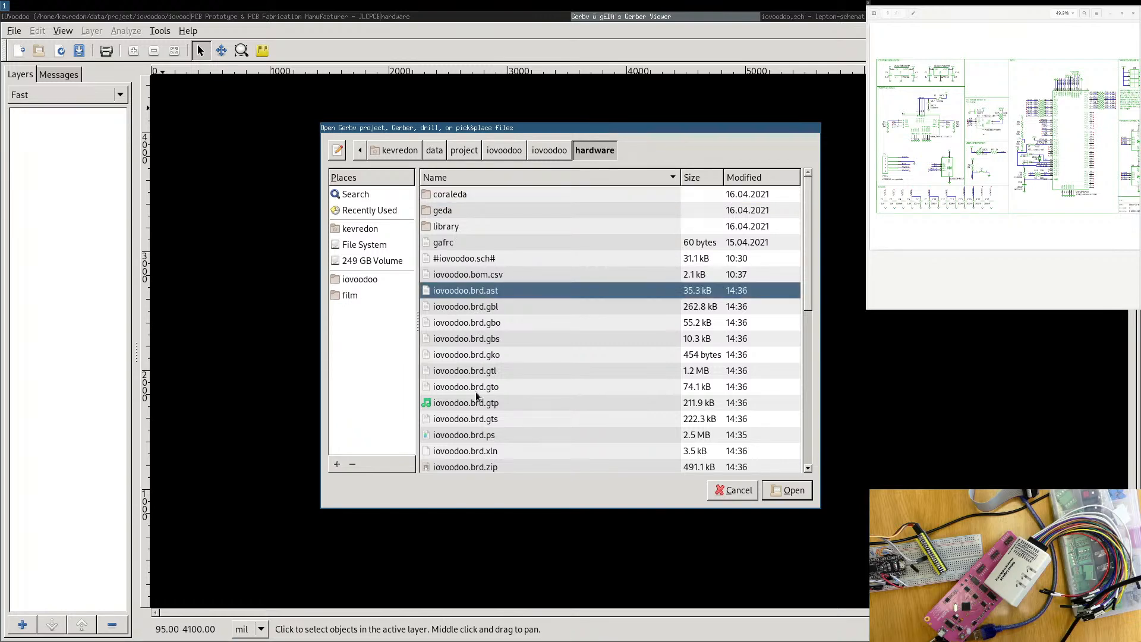
{"action": "scroll", "coordinate": [474, 419], "scroll_direction": "down", "scroll_amount": 1}
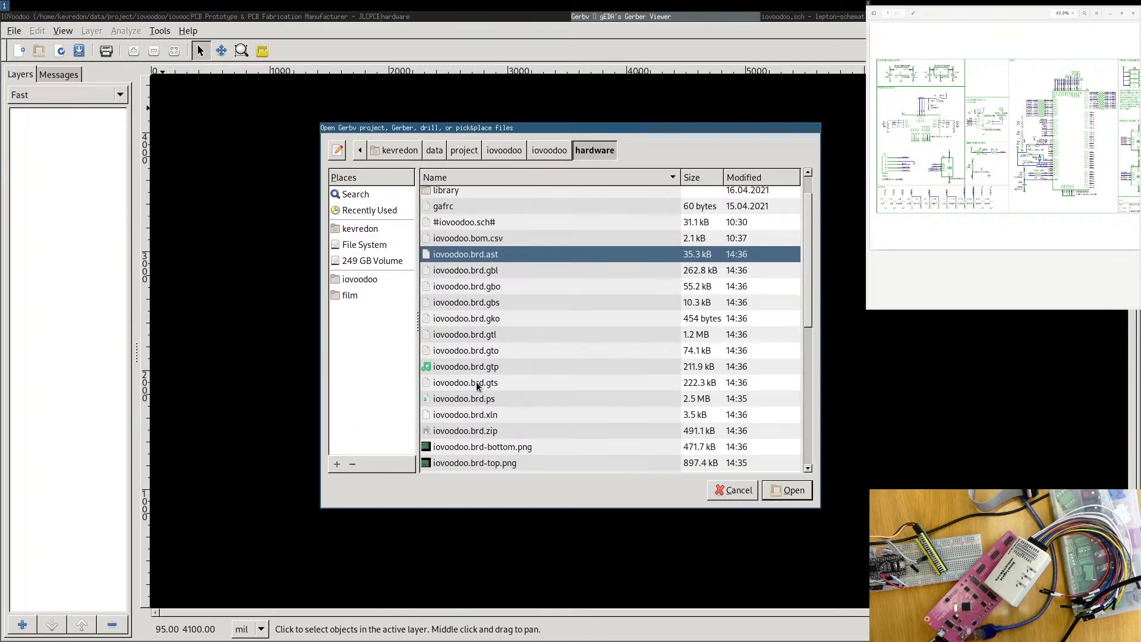
{"action": "left_click", "coordinate": [477, 384], "text": "shift"}
{"action": "left_click", "coordinate": [476, 415], "text": "ctrl"}
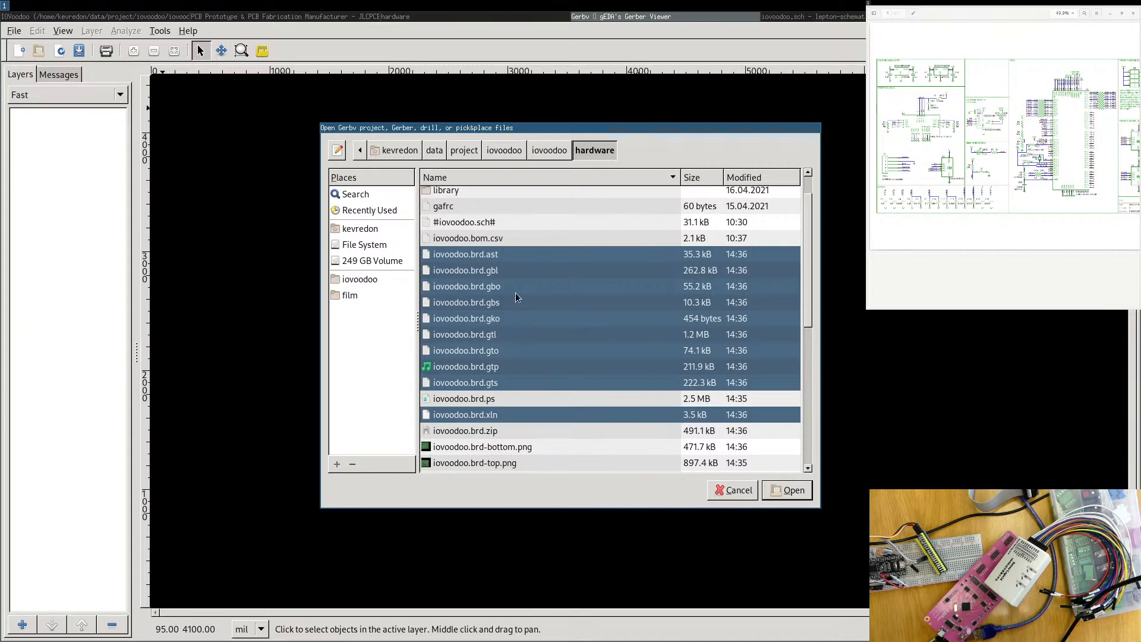
{"action": "scroll", "coordinate": [515, 293], "scroll_direction": "down", "scroll_amount": 3}
{"action": "scroll", "coordinate": [515, 293], "scroll_direction": "down", "scroll_amount": 3}
{"action": "scroll", "coordinate": [514, 312], "scroll_direction": "down", "scroll_amount": 2}
{"action": "scroll", "coordinate": [515, 312], "scroll_direction": "up", "scroll_amount": 1}
{"action": "scroll", "coordinate": [515, 311], "scroll_direction": "up", "scroll_amount": 3}
{"action": "left_click", "coordinate": [788, 490]}
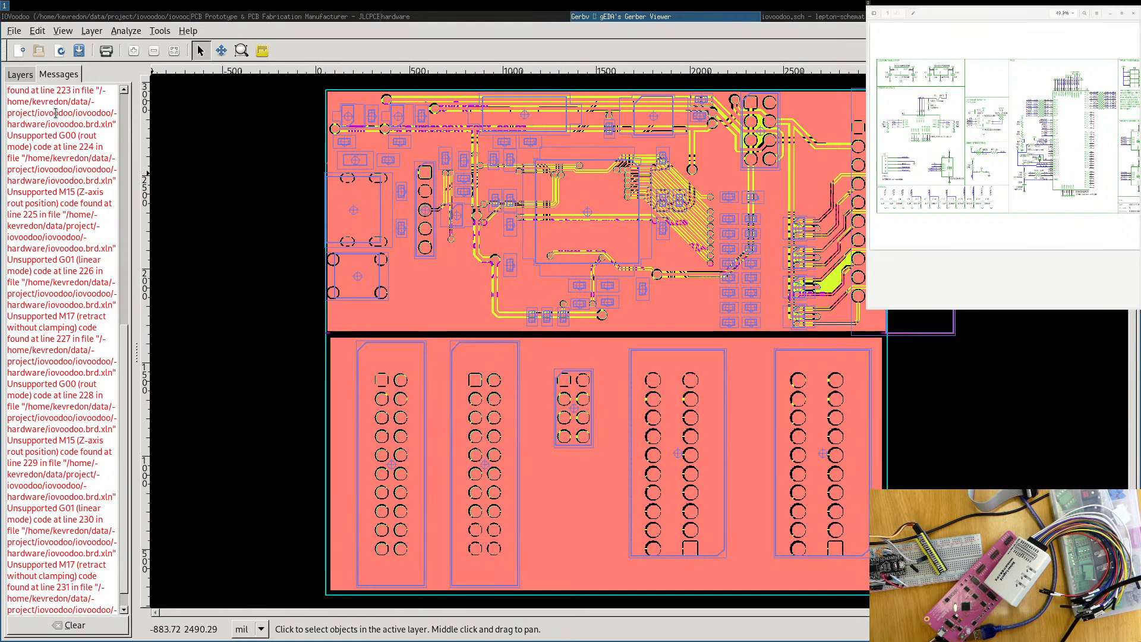
Hide all layers from iovoodoo.brd.ast through iovoodoo.brd.gts, keeping only the drill layer iovoodoo.brd.xln shown.
{"action": "left_click", "coordinate": [19, 74]}
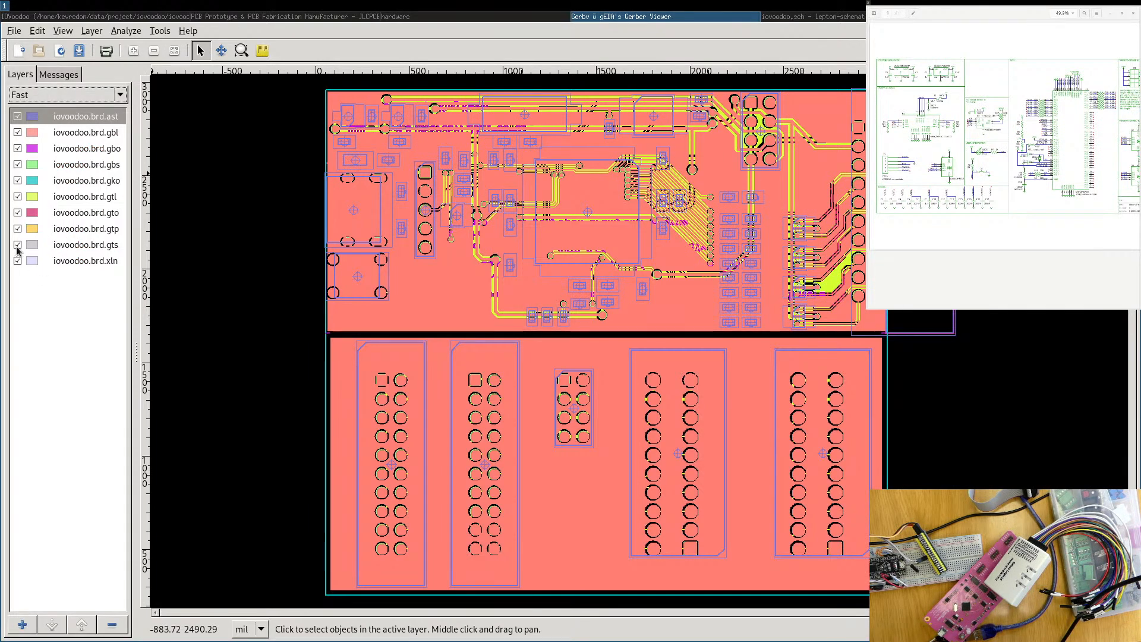
{"action": "left_click", "coordinate": [17, 228]}
{"action": "left_click", "coordinate": [18, 212]}
{"action": "left_click", "coordinate": [17, 196]}
{"action": "left_click", "coordinate": [17, 180]}
{"action": "left_click", "coordinate": [17, 164]}
{"action": "left_click", "coordinate": [17, 148]}
{"action": "left_click", "coordinate": [18, 131]}
{"action": "left_click", "coordinate": [17, 116]}
{"action": "left_click", "coordinate": [16, 119]}
{"action": "left_click", "coordinate": [16, 118]}
Preview the iovoodoo.brd.gbo and iovoodoo.brd.gtl layers one after the other, hiding each again.
{"action": "left_click", "coordinate": [17, 148]}
{"action": "left_click", "coordinate": [18, 148]}
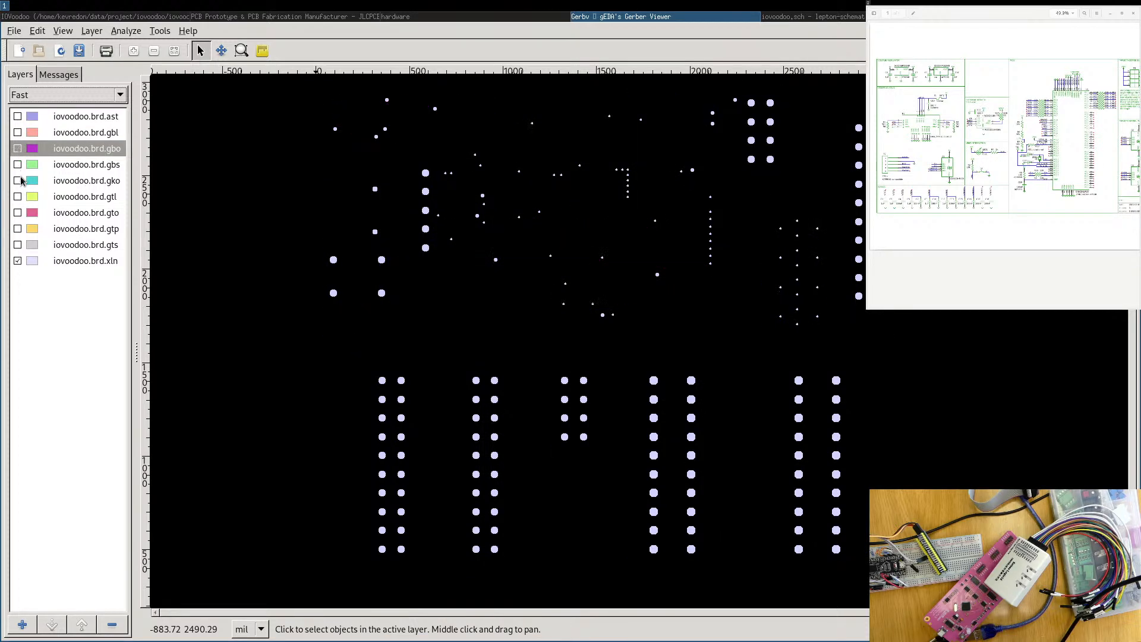
{"action": "left_click", "coordinate": [17, 196]}
{"action": "left_click", "coordinate": [17, 196]}
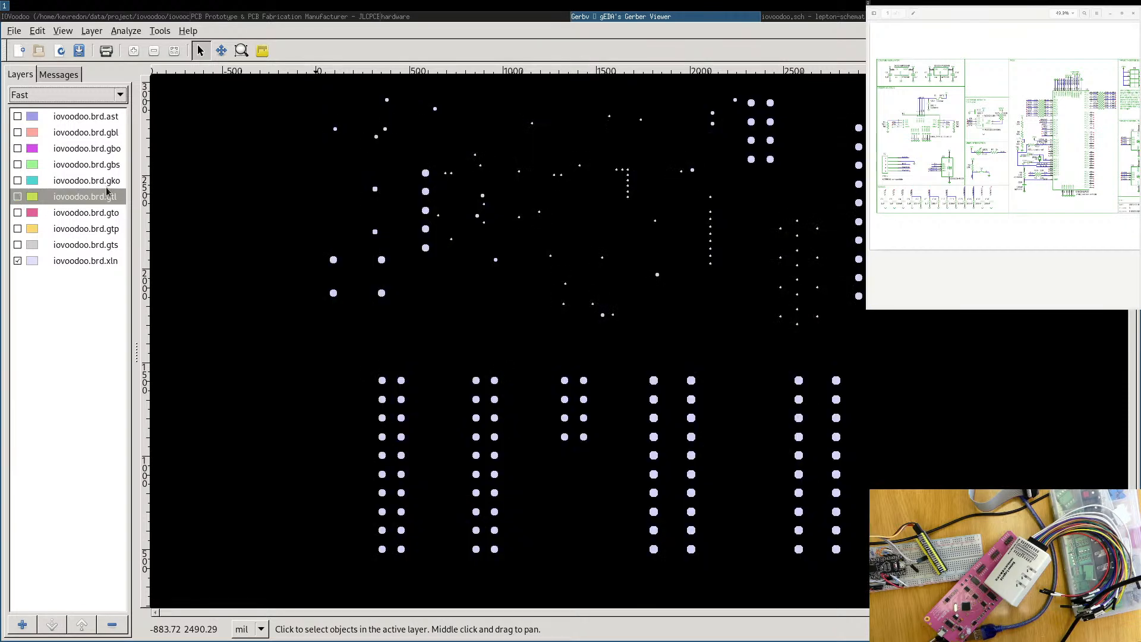
Widen the layer list and preview the iovoodoo.brd.gts and iovoodoo.brd.gto layers one at a time, hiding each again.
{"action": "left_click_drag", "start_coordinate": [135, 244], "coordinate": [182, 244]}
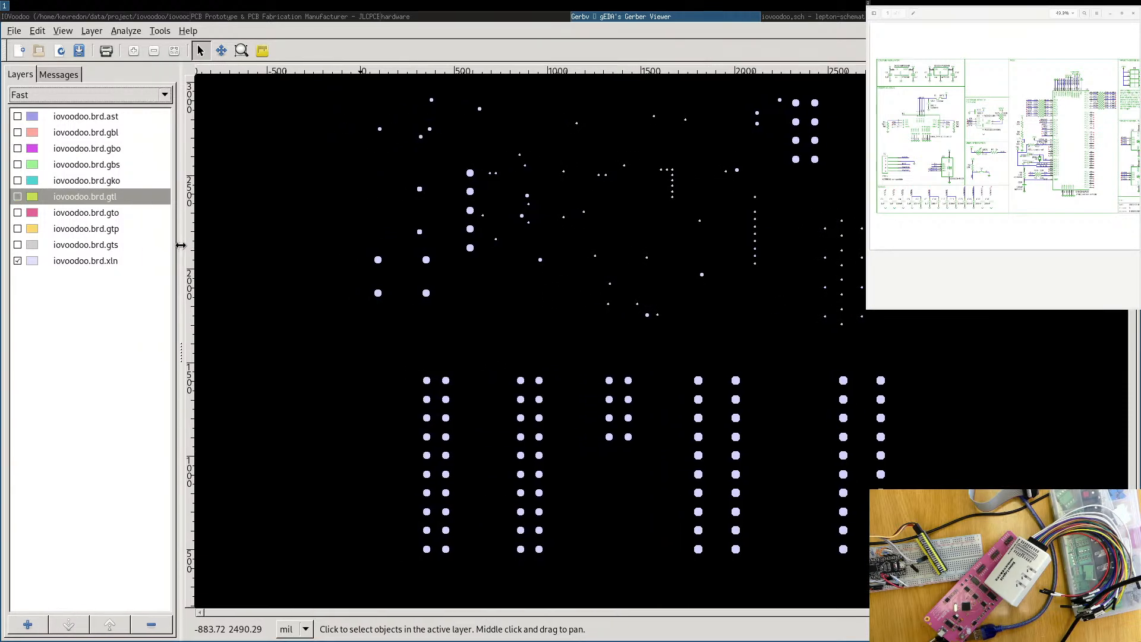
{"action": "left_click", "coordinate": [111, 247]}
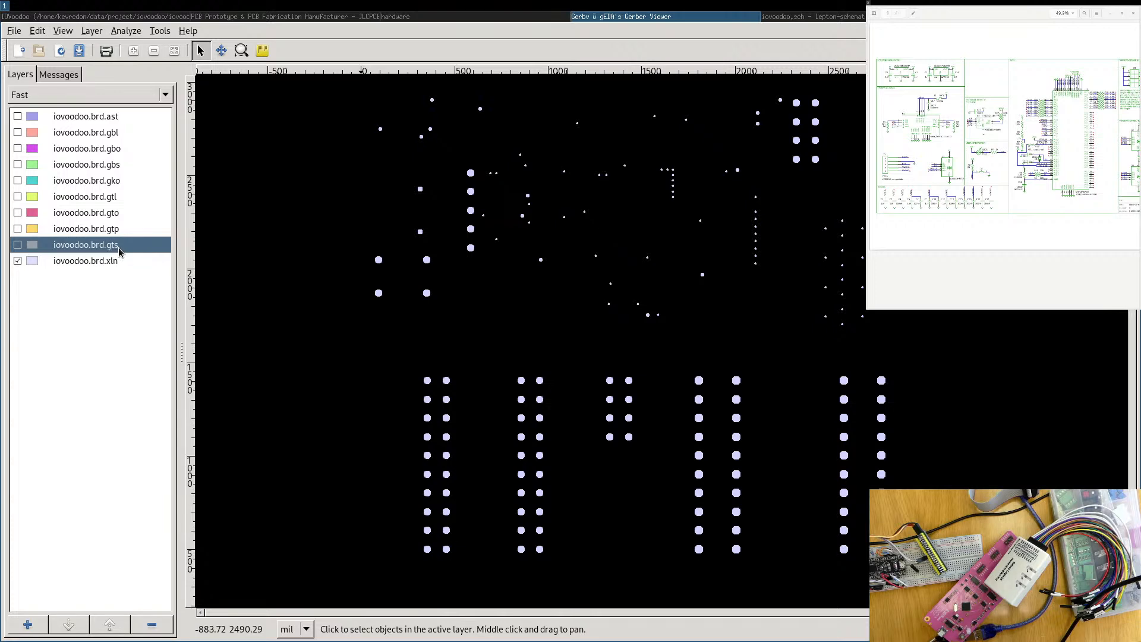
{"action": "left_click", "coordinate": [18, 244]}
{"action": "left_click", "coordinate": [17, 244]}
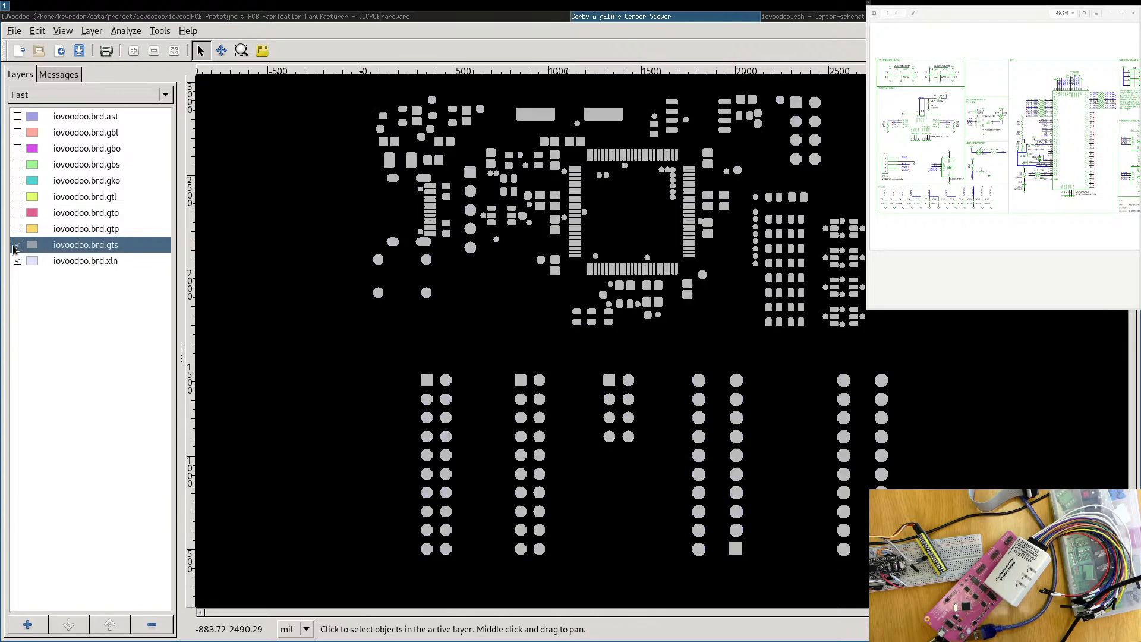
{"action": "left_click", "coordinate": [92, 181]}
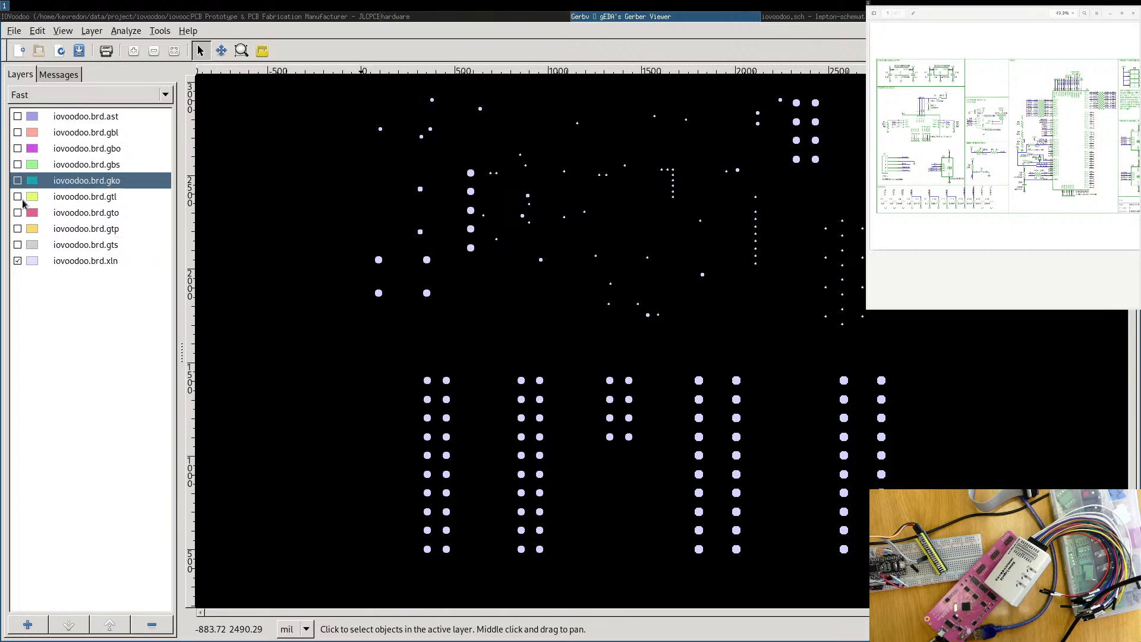
{"action": "left_click", "coordinate": [17, 212]}
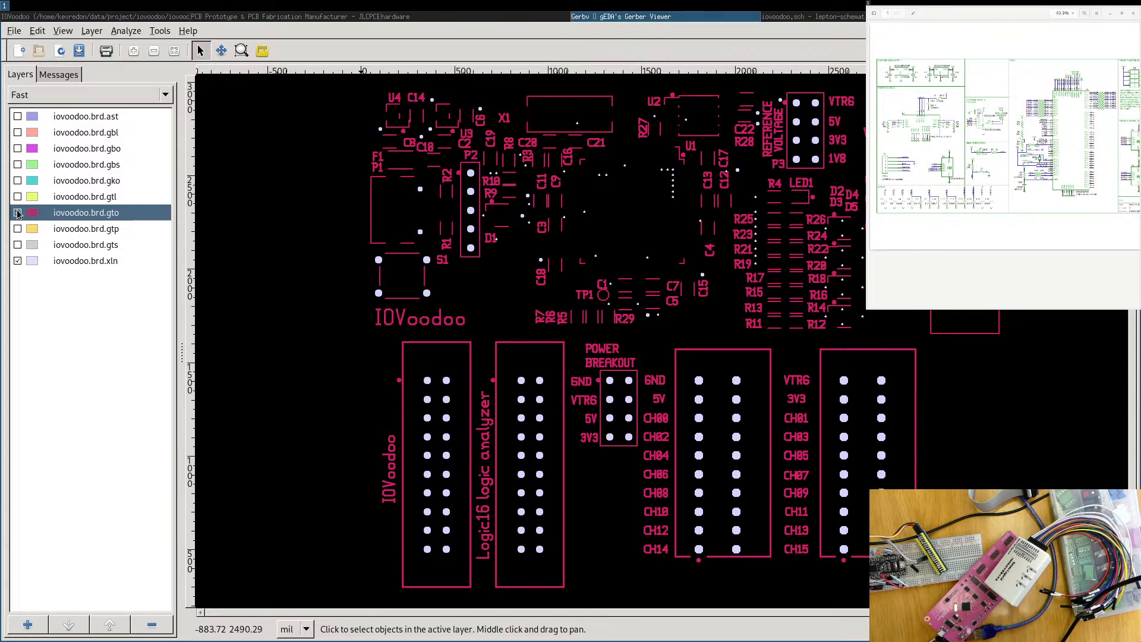
{"action": "left_click", "coordinate": [18, 212]}
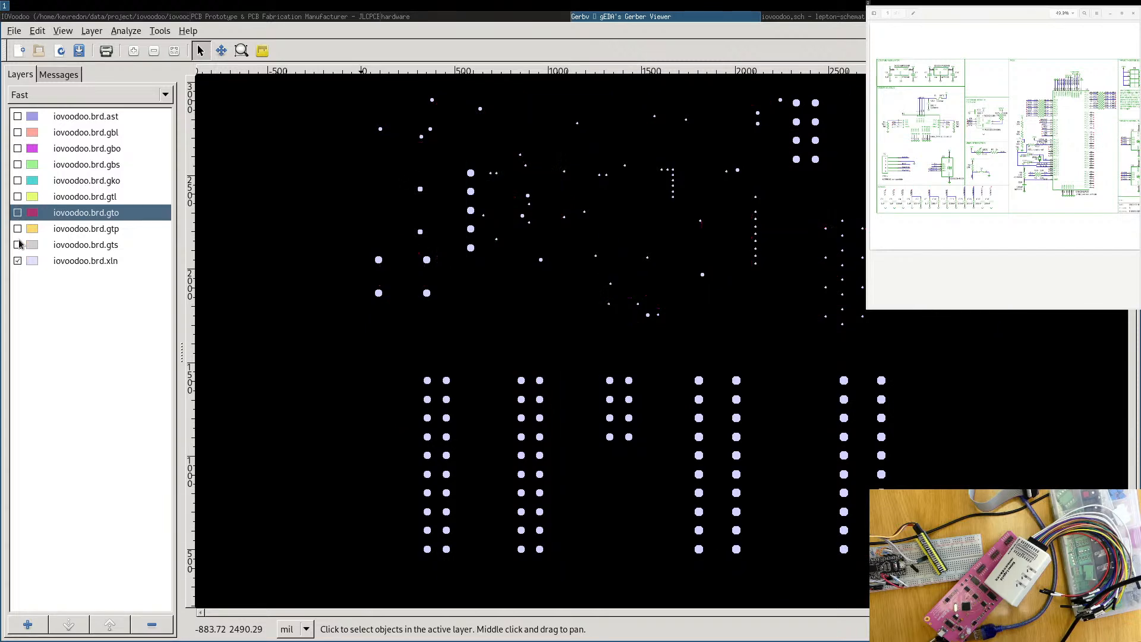
Show the iovoodoo.brd.gts, .gtp, .gto and .gtl layers together to inspect the top side of the board.
{"action": "left_click", "coordinate": [18, 245]}
{"action": "left_click", "coordinate": [18, 229]}
{"action": "left_click", "coordinate": [17, 213]}
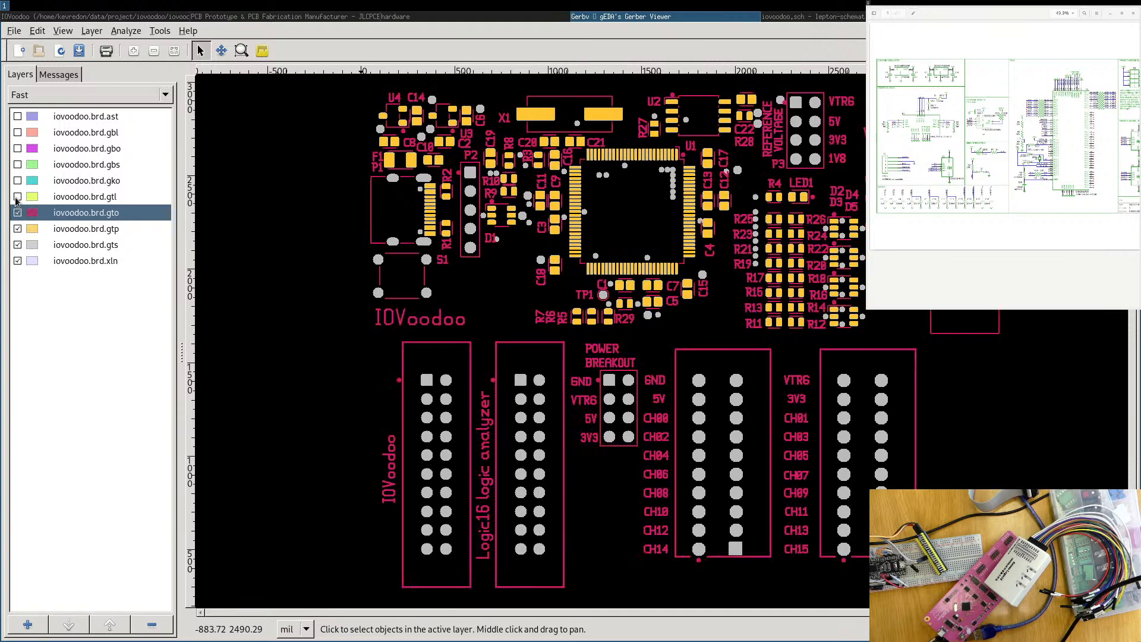
{"action": "left_click", "coordinate": [17, 197]}
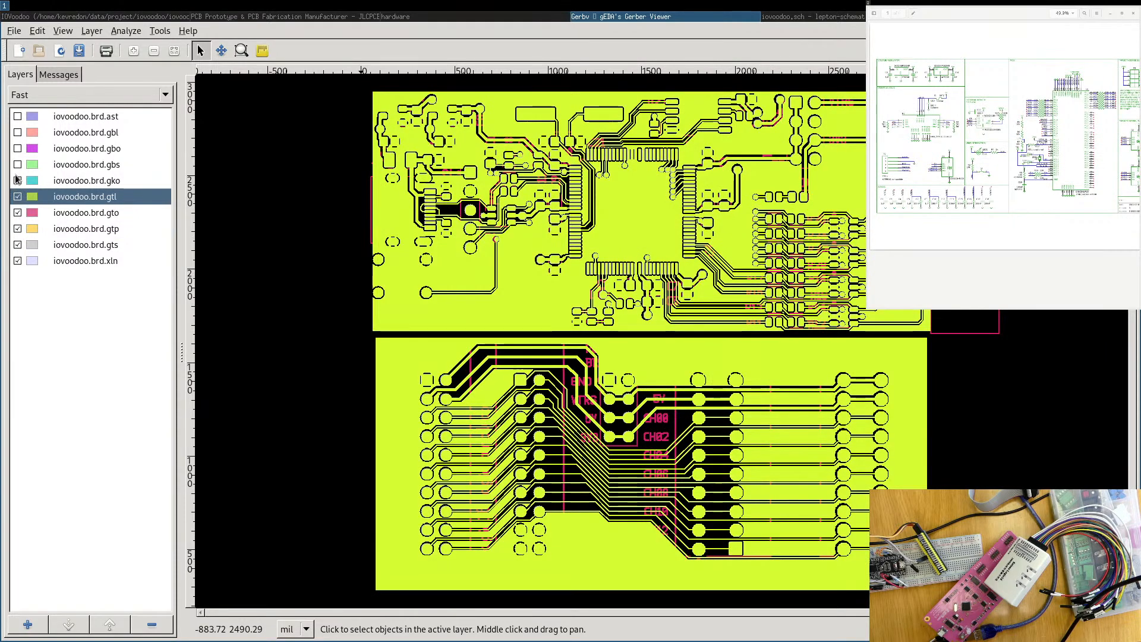
Show the outline layer iovoodoo.brd.gko and hide the .gtl, .gto, .gtp and .gts layers.
{"action": "left_click", "coordinate": [18, 181]}
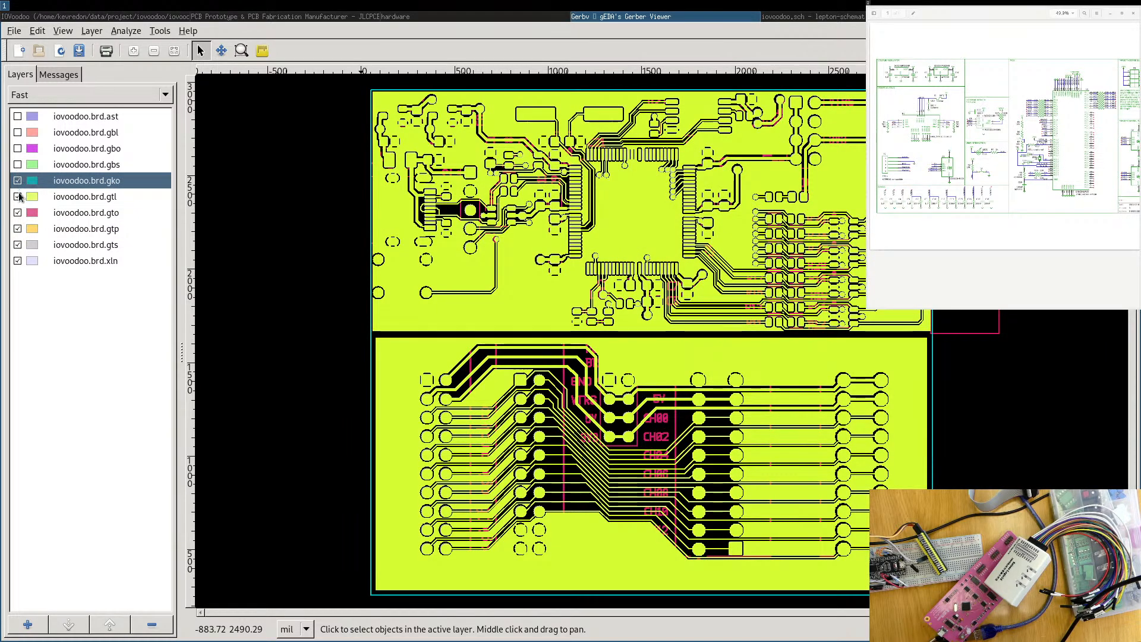
{"action": "left_click", "coordinate": [18, 197]}
{"action": "left_click", "coordinate": [18, 213]}
{"action": "left_click", "coordinate": [18, 229]}
{"action": "left_click", "coordinate": [17, 245]}
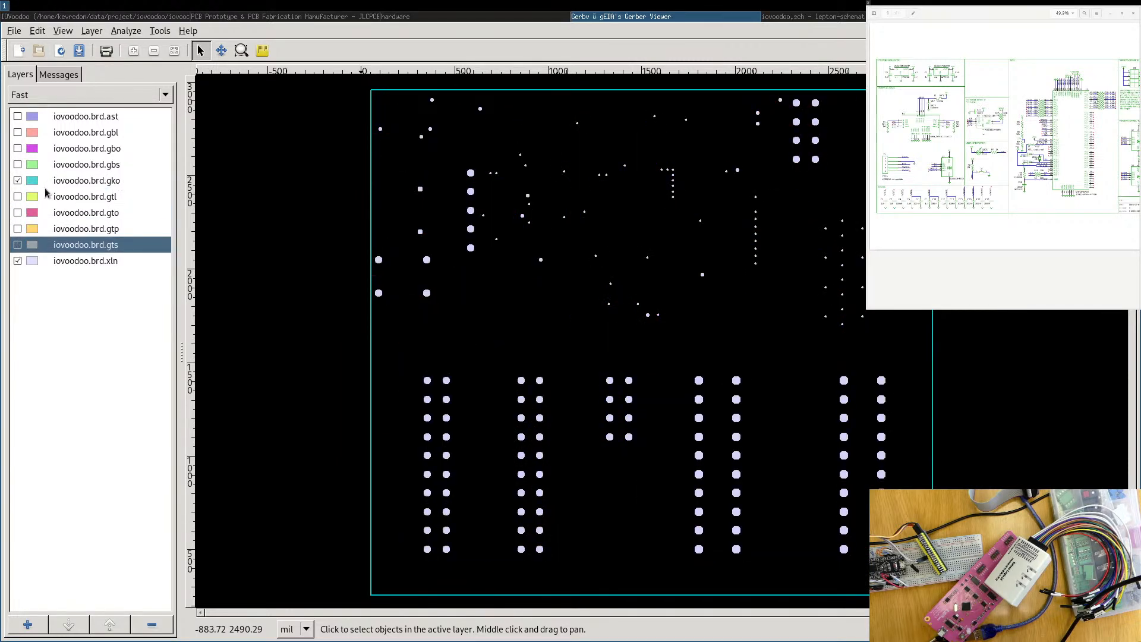
{"action": "left_click", "coordinate": [83, 180]}
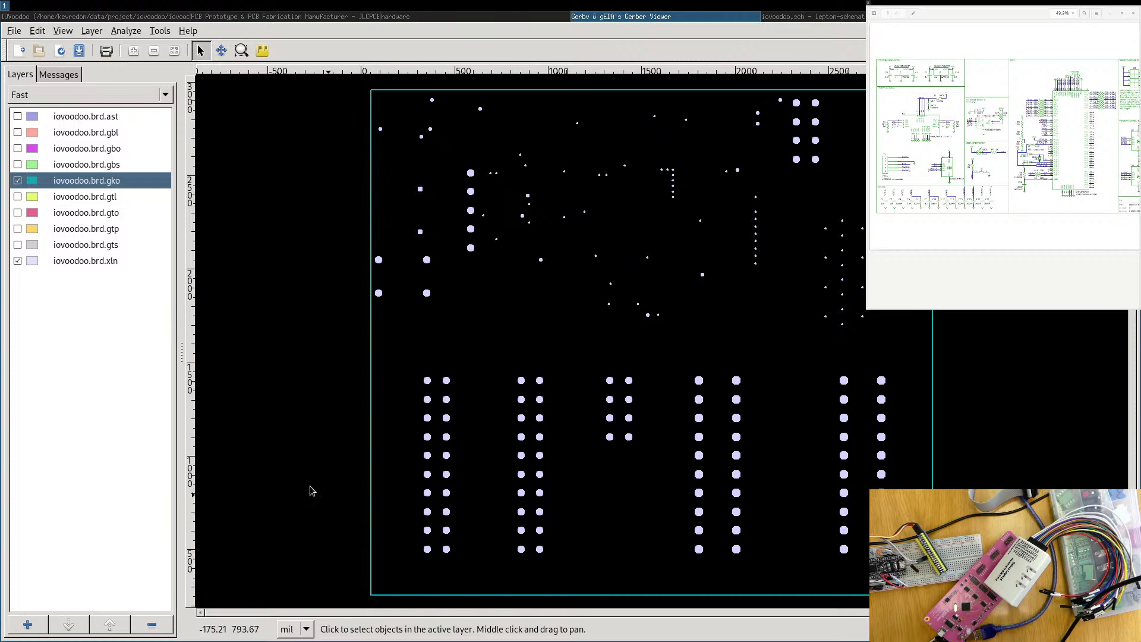
Make the drill layer iovoodoo.brd.xln active and examine the holes near the board's left edge.
{"action": "left_click", "coordinate": [83, 262]}
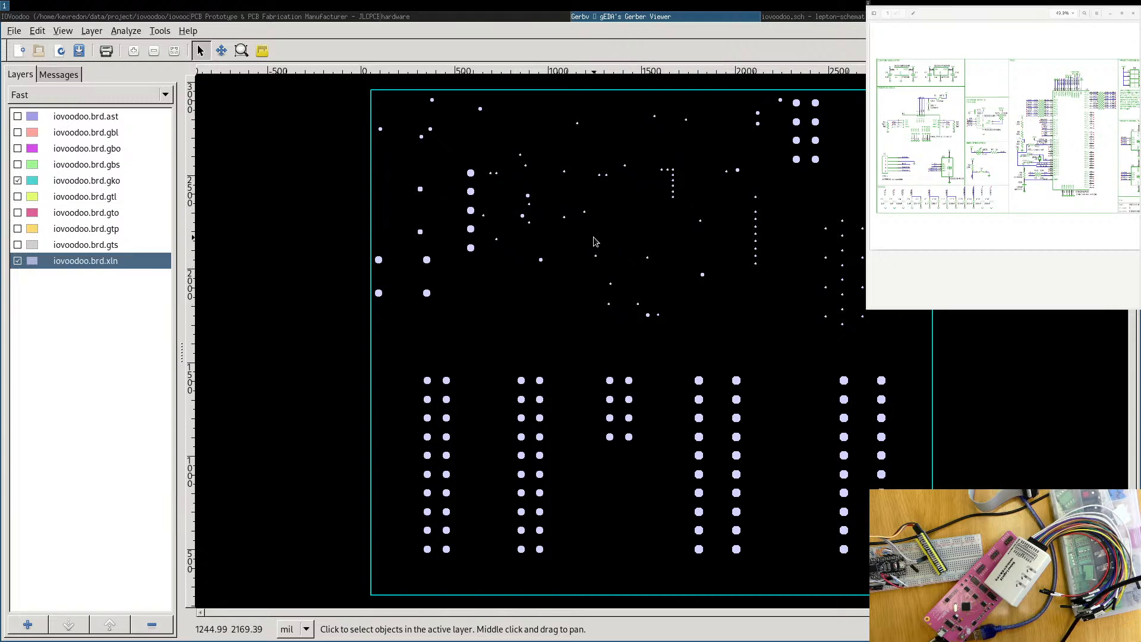
{"action": "left_click", "coordinate": [421, 233]}
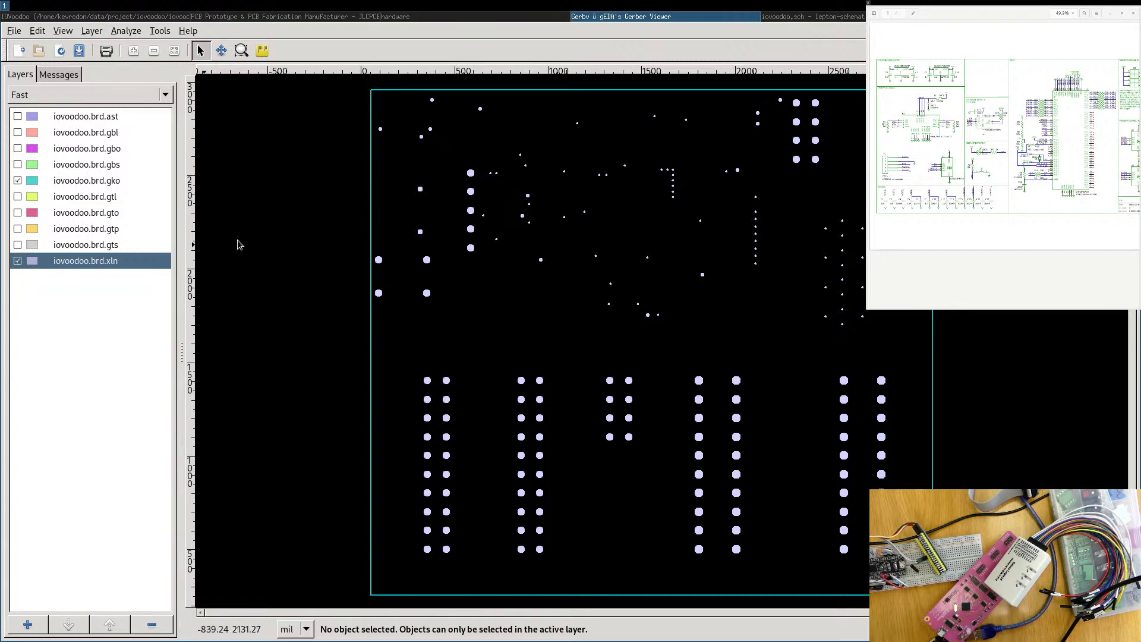
{"action": "scroll", "coordinate": [432, 188], "scroll_direction": "up", "scroll_amount": 4}
{"action": "middle_click_drag", "start_coordinate": [433, 186], "coordinate": [501, 233]}
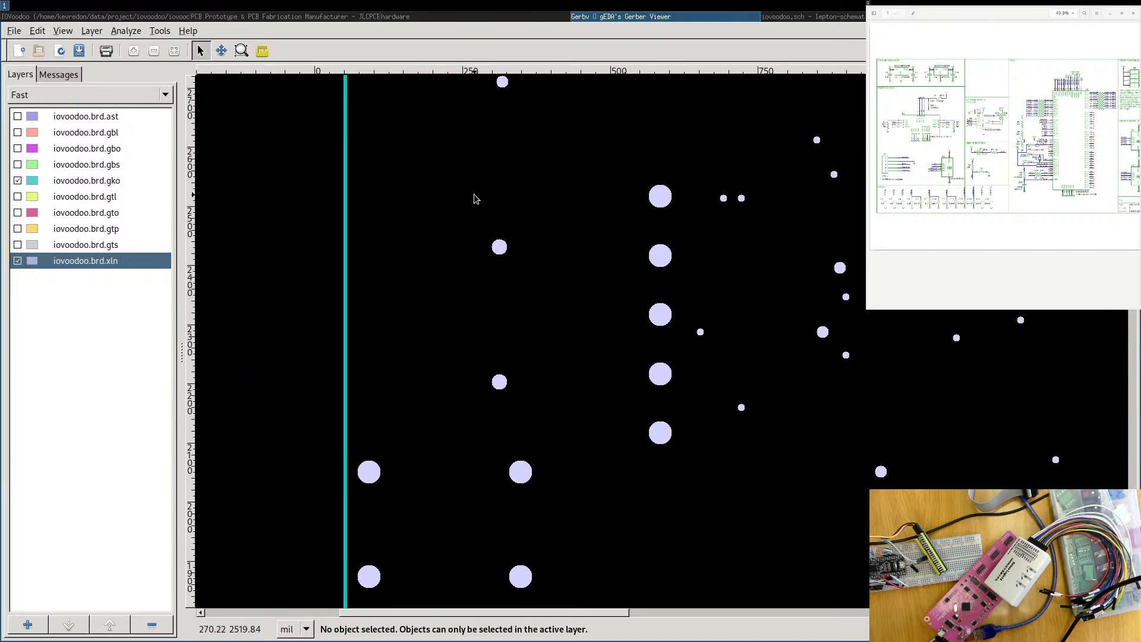
{"action": "scroll", "coordinate": [481, 199], "scroll_direction": "down", "scroll_amount": 3}
{"action": "middle_click_drag", "start_coordinate": [480, 197], "coordinate": [485, 257]}
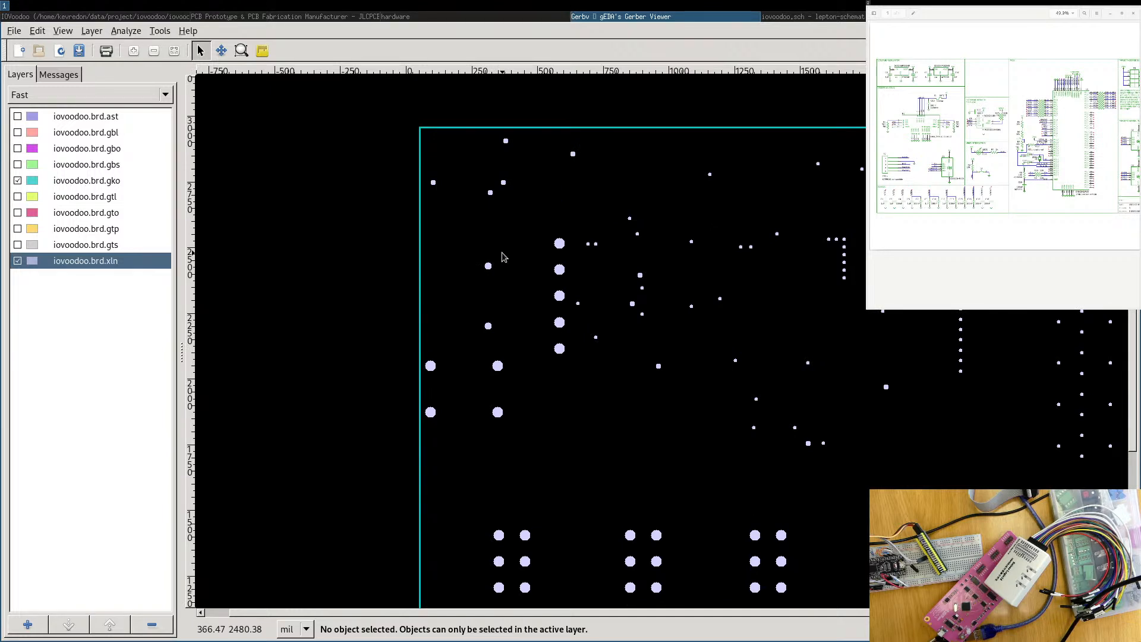
{"action": "scroll", "coordinate": [481, 263], "scroll_direction": "up", "scroll_amount": 3}
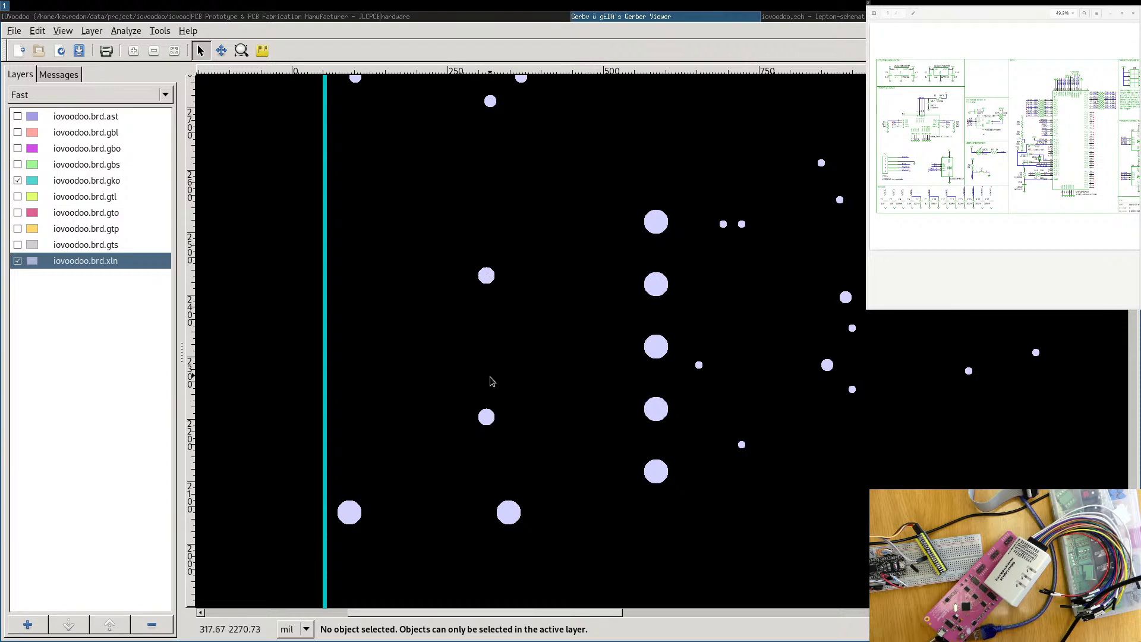
Switch to the PCB layout editor, flip to the board's top side and inspect the mounting slots of connector P1.
{"action": "left_click", "coordinate": [106, 16]}
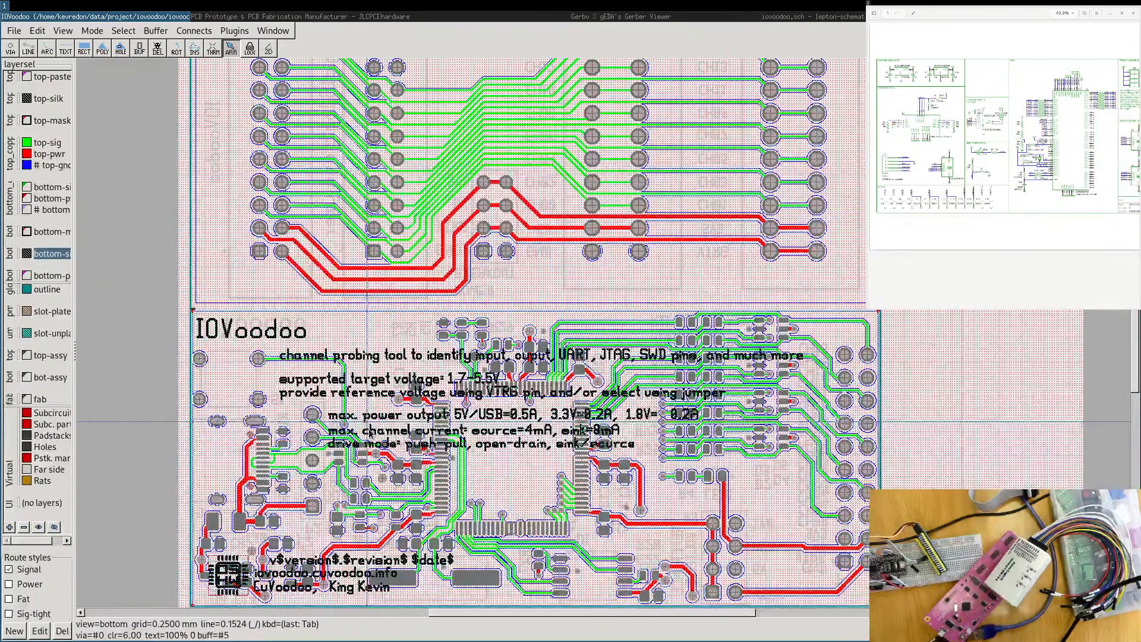
{"action": "key", "text": "Tab"}
{"action": "scroll", "coordinate": [248, 255], "scroll_direction": "down", "scroll_amount": 1}
{"action": "scroll", "coordinate": [228, 255], "scroll_direction": "up", "scroll_amount": 4}
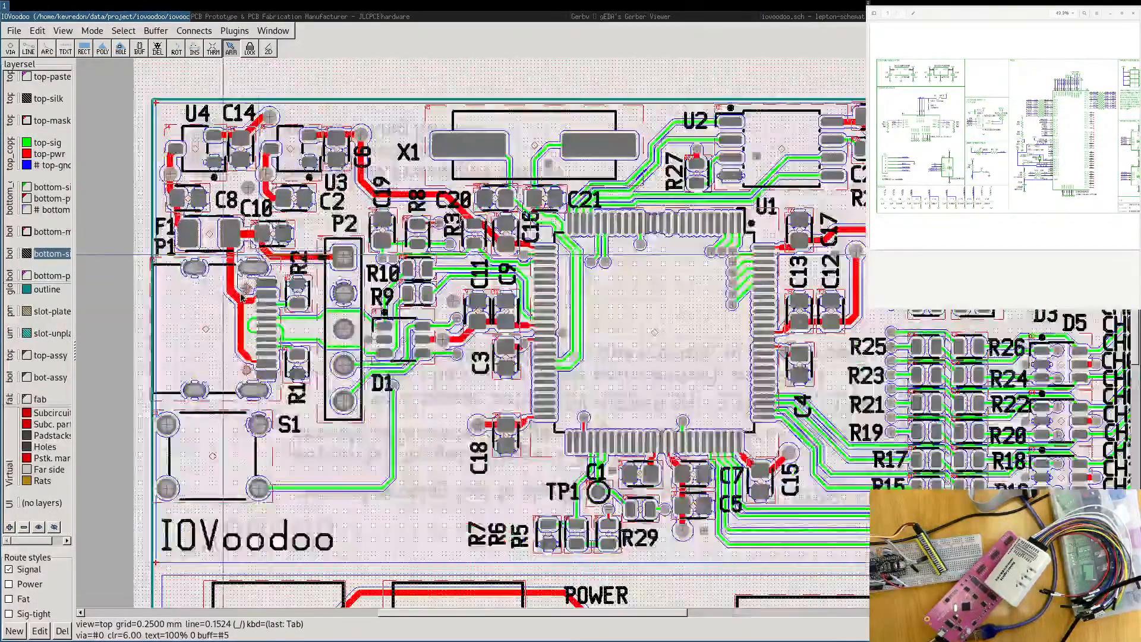
{"action": "scroll", "coordinate": [221, 336], "scroll_direction": "up", "scroll_amount": 3}
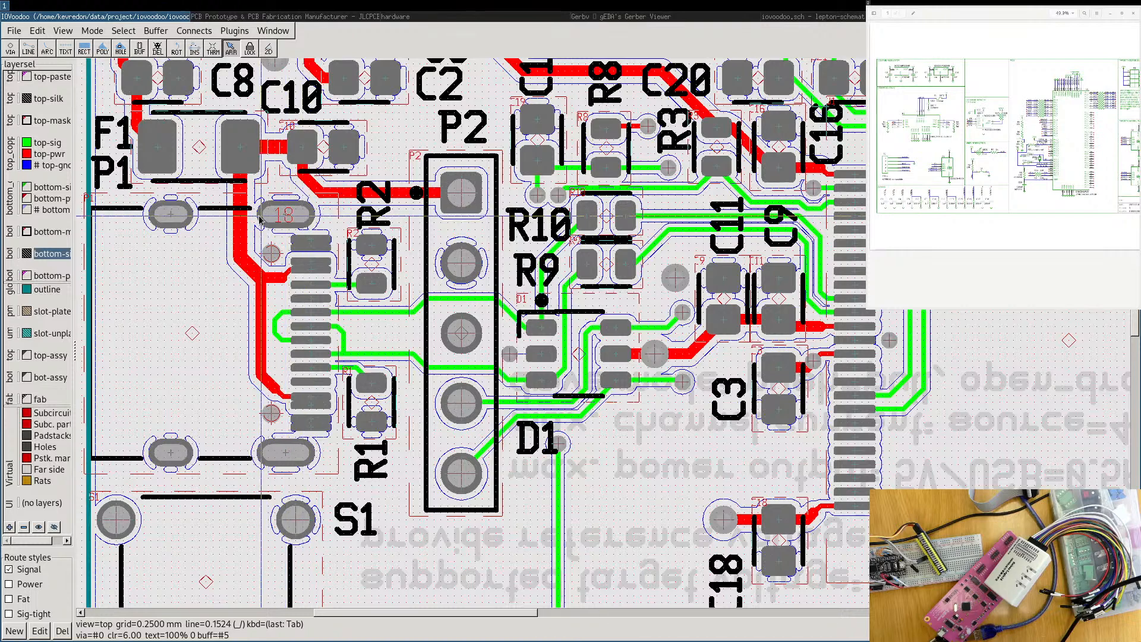
Return to the Gerber viewer and look over the drill holes within the board outline.
{"action": "left_click", "coordinate": [258, 17]}
{"action": "left_click", "coordinate": [481, 17]}
{"action": "left_click", "coordinate": [1046, 16]}
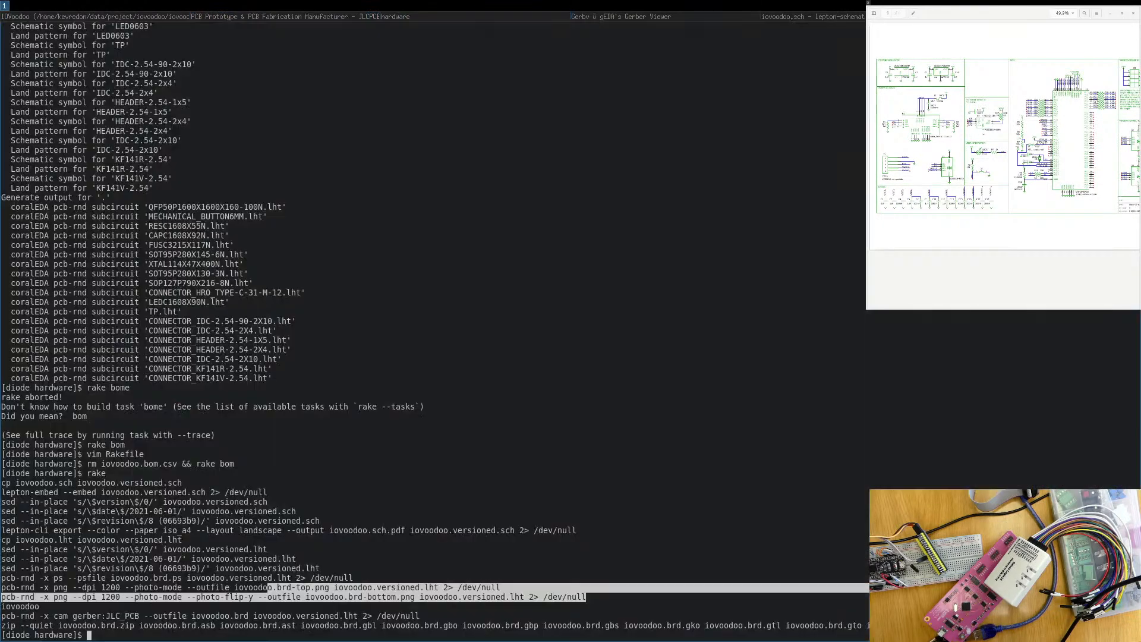
{"action": "left_click", "coordinate": [812, 17]}
{"action": "left_click", "coordinate": [703, 18]}
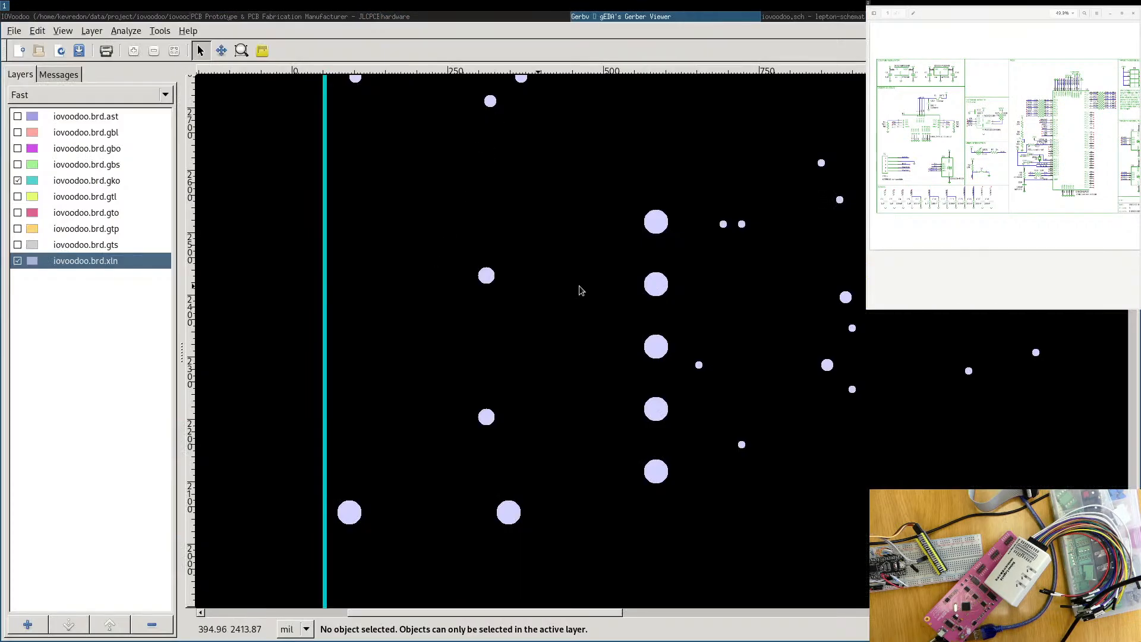
{"action": "scroll", "coordinate": [543, 273], "scroll_direction": "down", "scroll_amount": 2}
{"action": "middle_click_drag", "start_coordinate": [572, 266], "coordinate": [392, 238]}
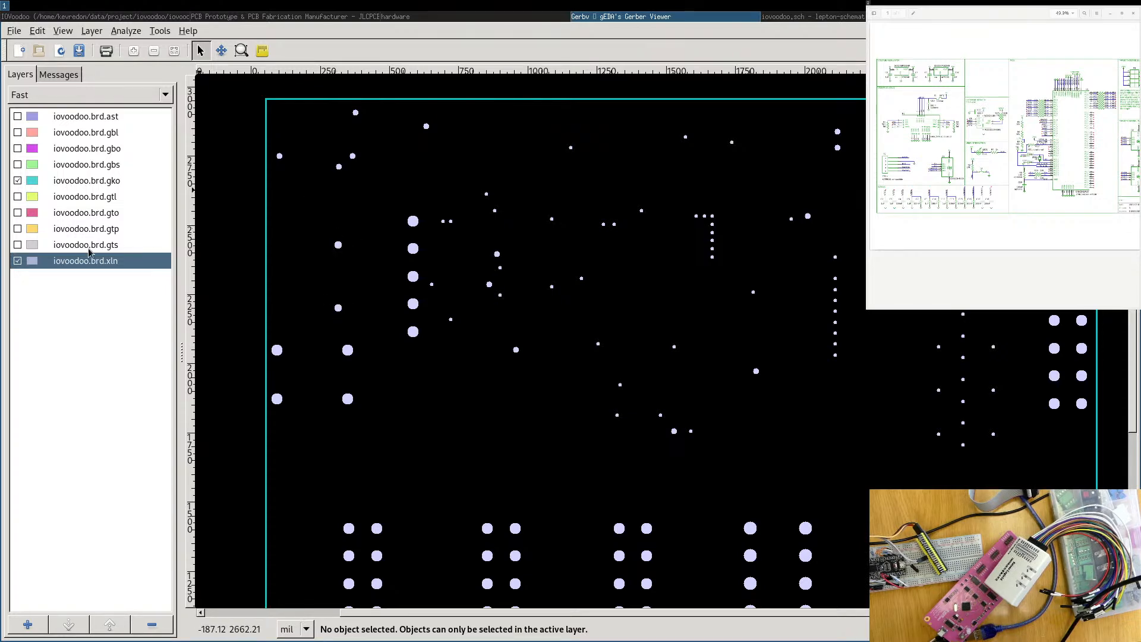
Show the iovoodoo.brd.gts, .gtp and .gto layers over the drill holes and board outline.
{"action": "left_click", "coordinate": [17, 245]}
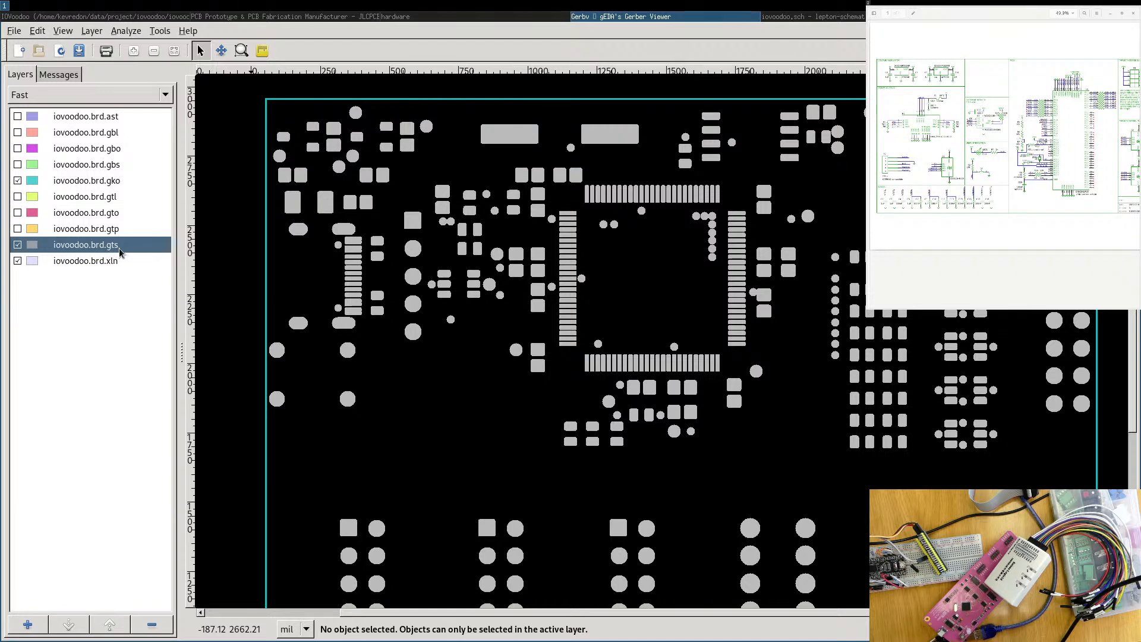
{"action": "left_click", "coordinate": [17, 246]}
{"action": "left_click", "coordinate": [17, 246]}
{"action": "left_click", "coordinate": [18, 230]}
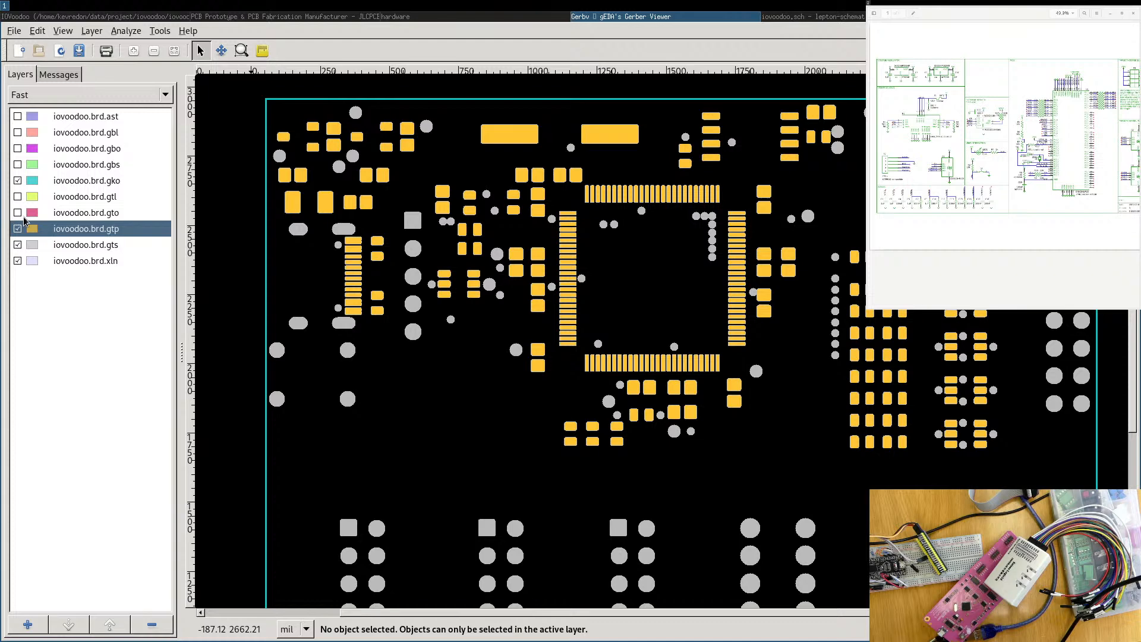
{"action": "left_click", "coordinate": [17, 213]}
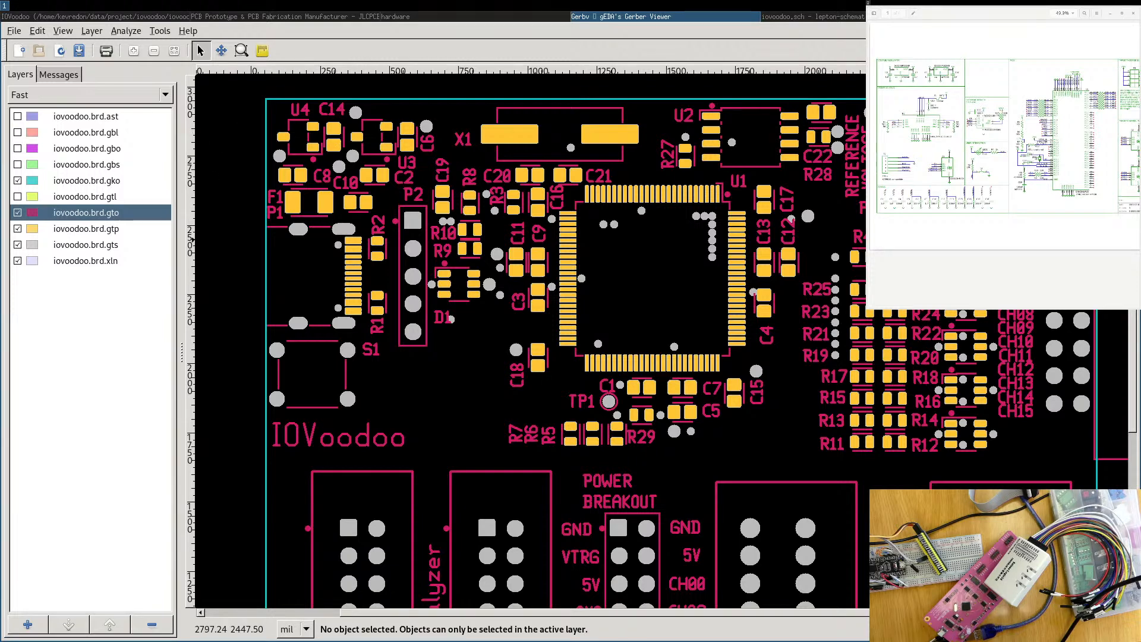
{"action": "middle_click_drag", "start_coordinate": [789, 387], "coordinate": [751, 254]}
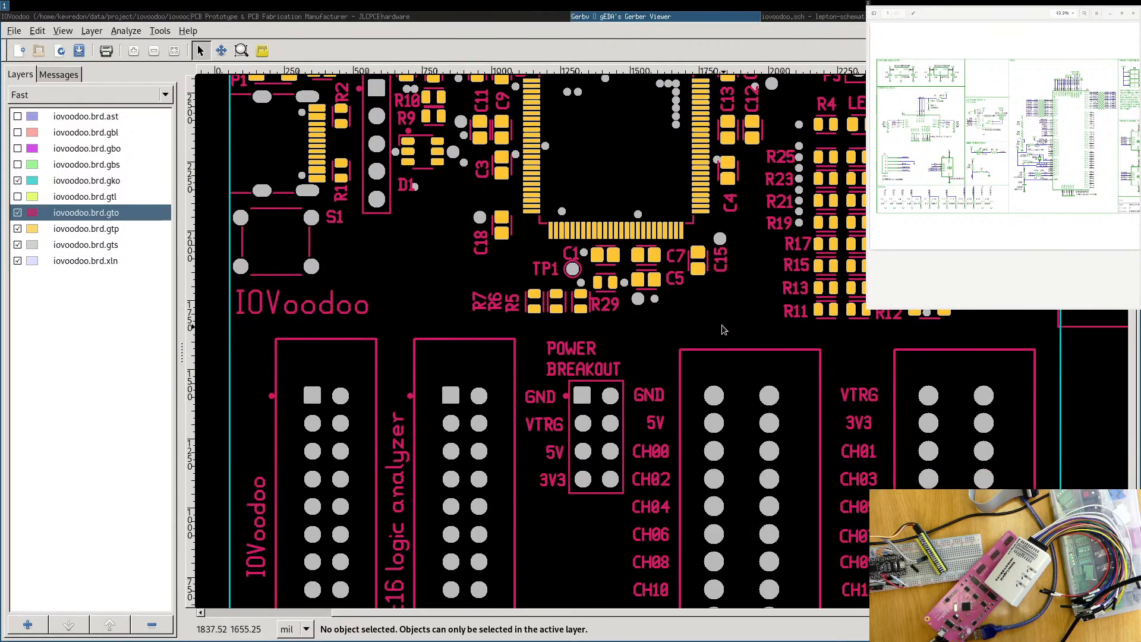
Show the top copper layer iovoodoo.brd.gtl and inspect its traces across the upper part of the board.
{"action": "scroll", "coordinate": [725, 329], "scroll_direction": "down", "scroll_amount": 2}
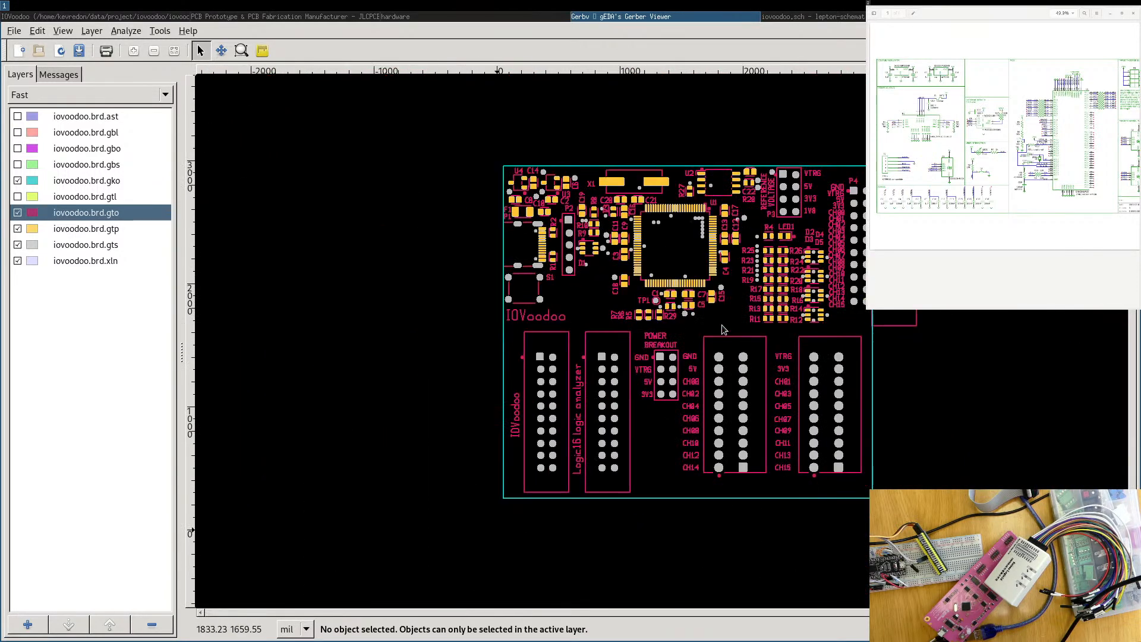
{"action": "left_click", "coordinate": [18, 197]}
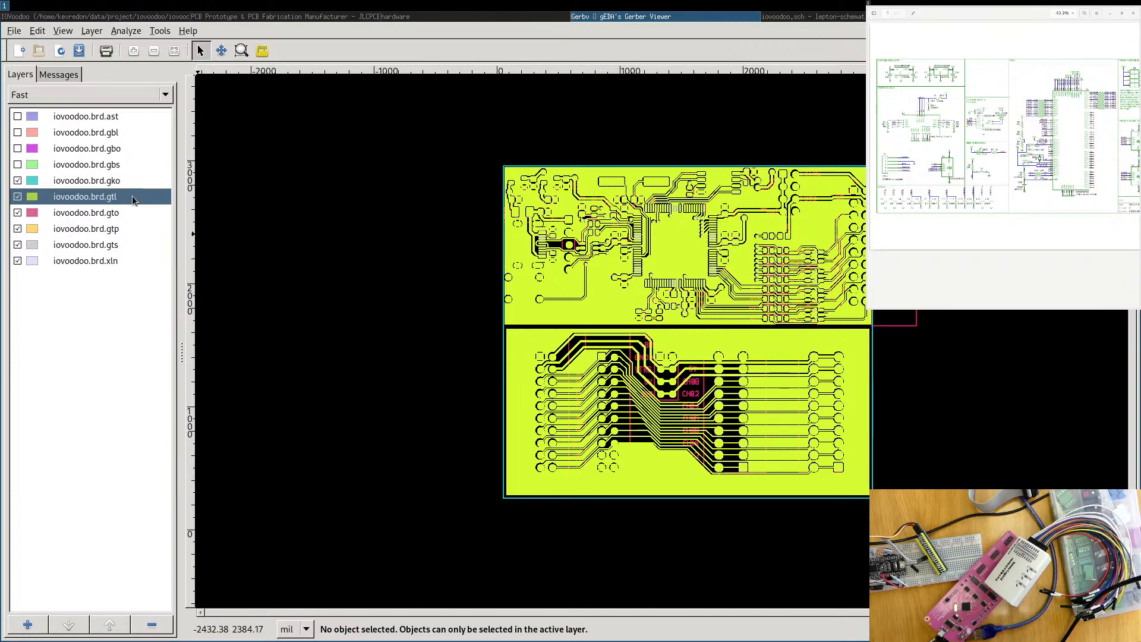
{"action": "scroll", "coordinate": [132, 196], "scroll_direction": "up", "scroll_amount": 3}
{"action": "middle_click_drag", "start_coordinate": [1023, 320], "coordinate": [626, 287]}
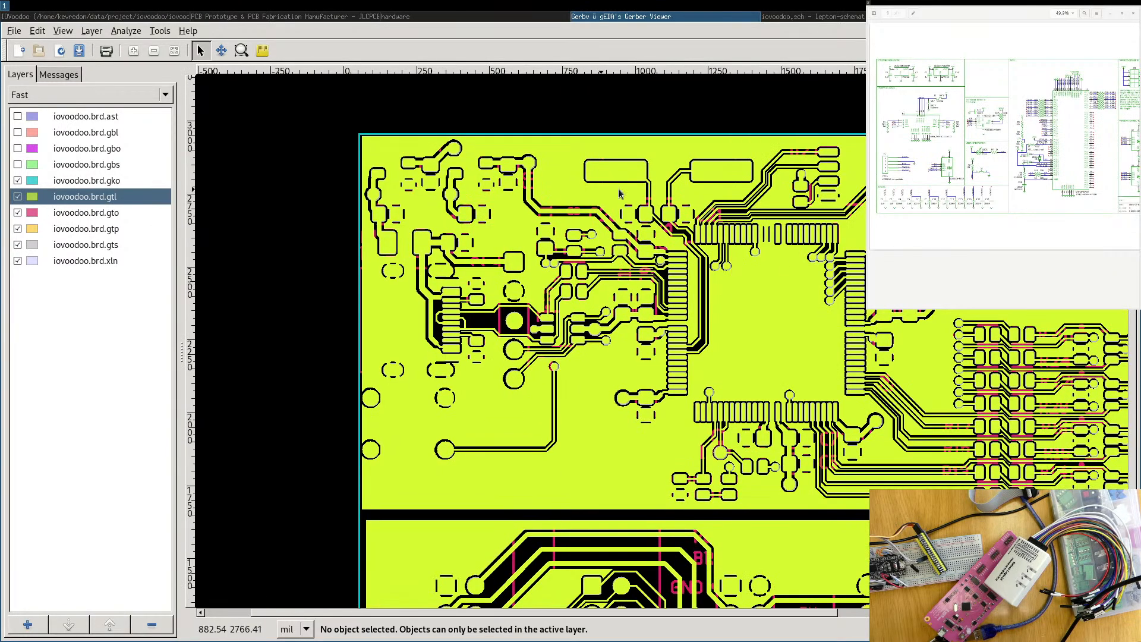
{"action": "middle_click_drag", "start_coordinate": [881, 268], "coordinate": [700, 259]}
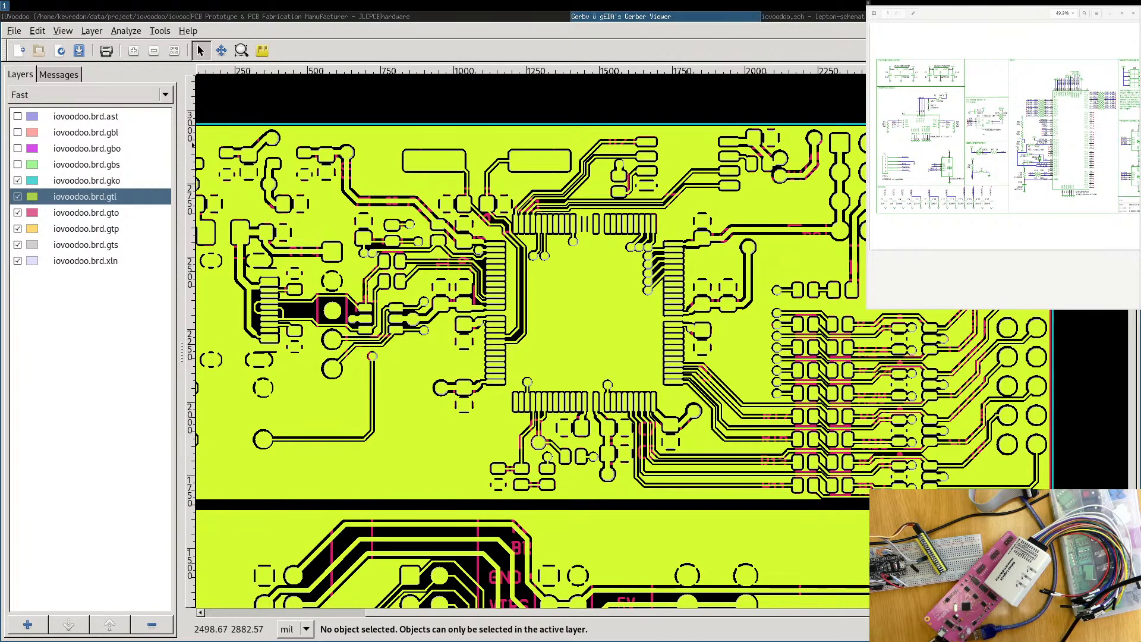
{"action": "middle_click_drag", "start_coordinate": [386, 351], "coordinate": [424, 362]}
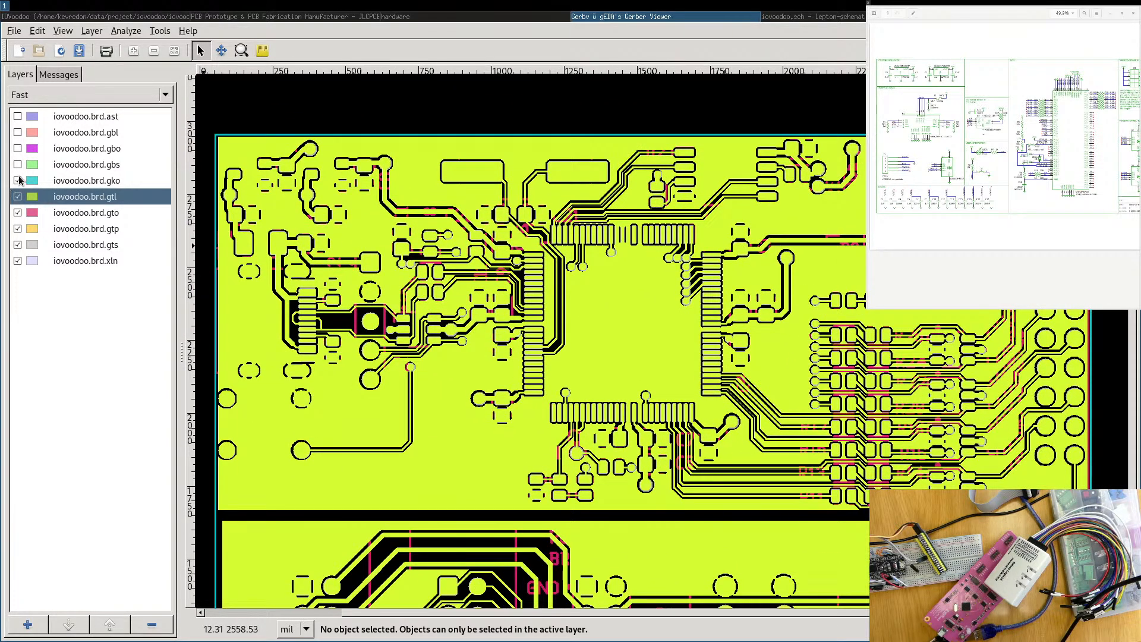
Show the iovoodoo.brd.gbs layer and hide the iovoodoo.brd.gtl and .gto layers.
{"action": "left_click", "coordinate": [18, 180]}
{"action": "left_click", "coordinate": [19, 181]}
{"action": "left_click", "coordinate": [18, 165]}
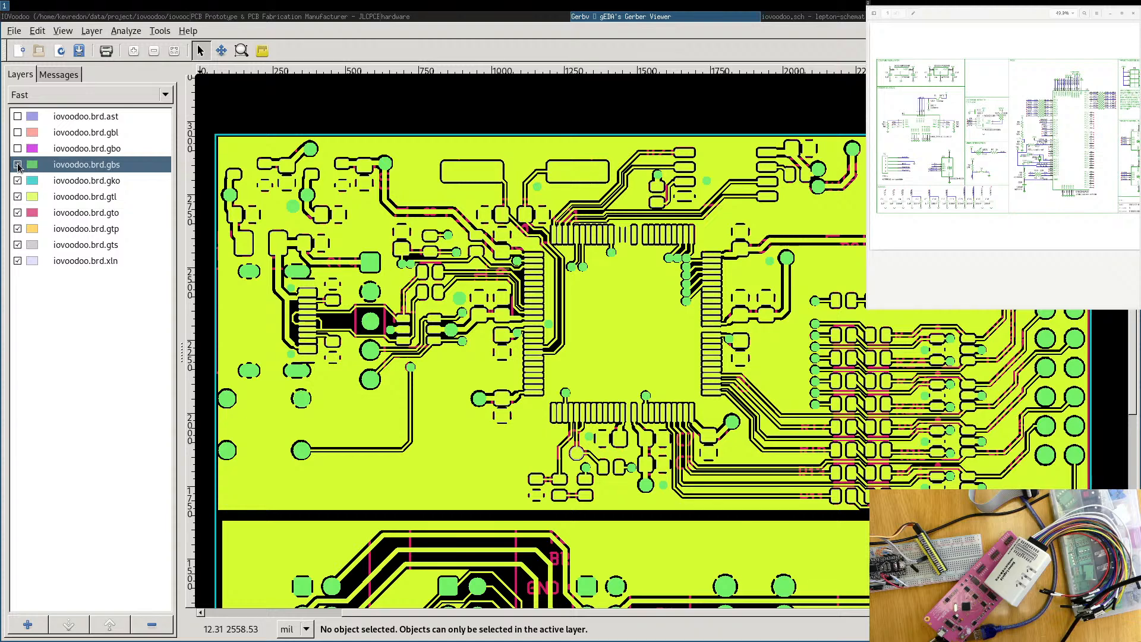
{"action": "left_click", "coordinate": [18, 181]}
{"action": "left_click", "coordinate": [19, 197]}
{"action": "left_click", "coordinate": [18, 213]}
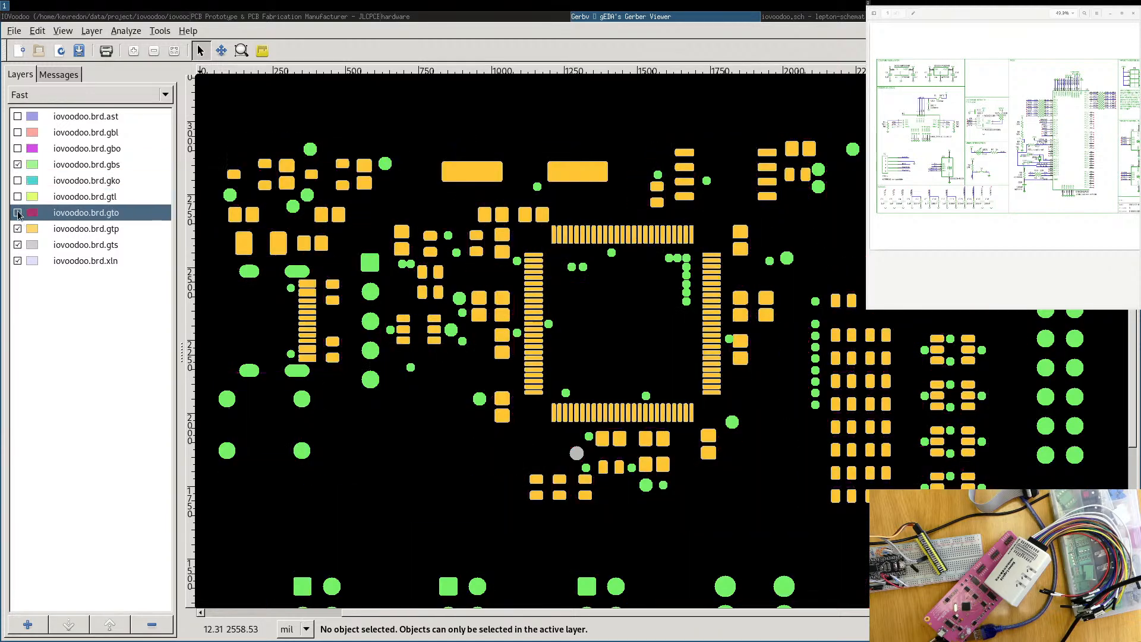
Restore the iovoodoo.brd.gko board outline and hide the iovoodoo.brd.gts layer.
{"action": "left_click", "coordinate": [19, 196]}
{"action": "left_click", "coordinate": [18, 180]}
{"action": "left_click", "coordinate": [19, 197]}
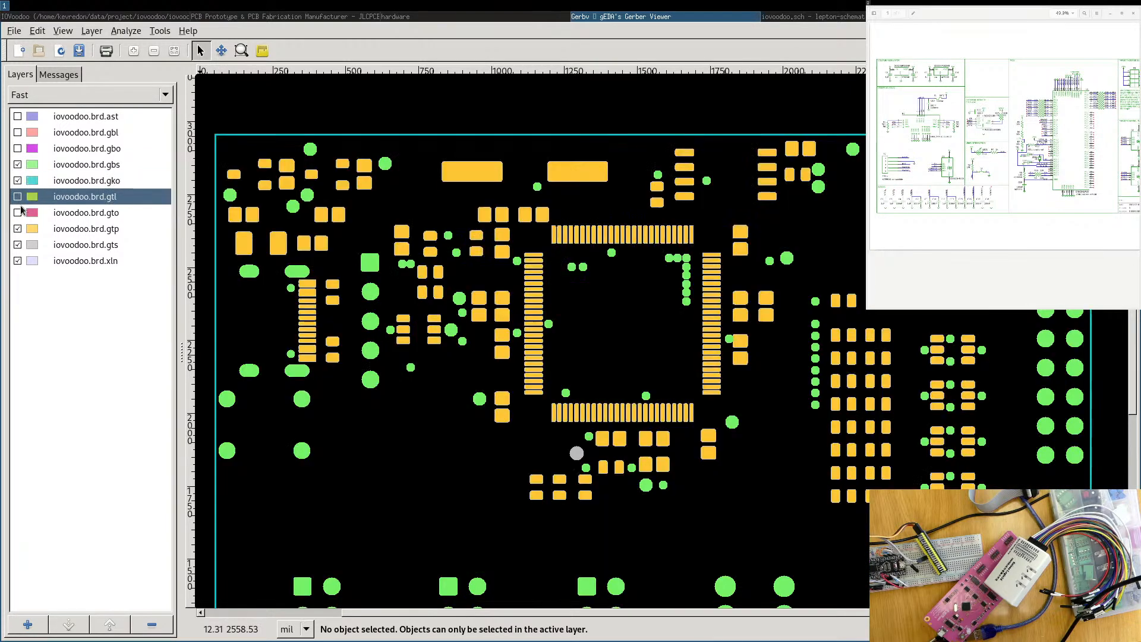
{"action": "left_click", "coordinate": [17, 228]}
{"action": "left_click", "coordinate": [17, 229]}
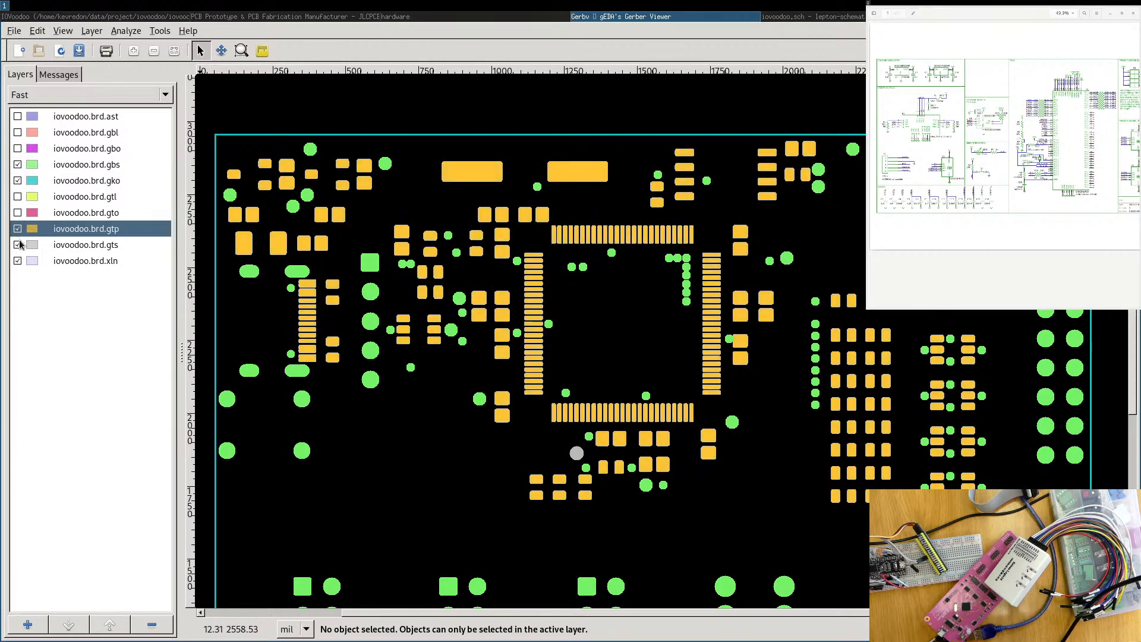
{"action": "left_click", "coordinate": [18, 245]}
Check the iovoodoo.brd.gbo, .gbl and .ast layers in turn over the pads and board outline.
{"action": "left_click", "coordinate": [17, 149]}
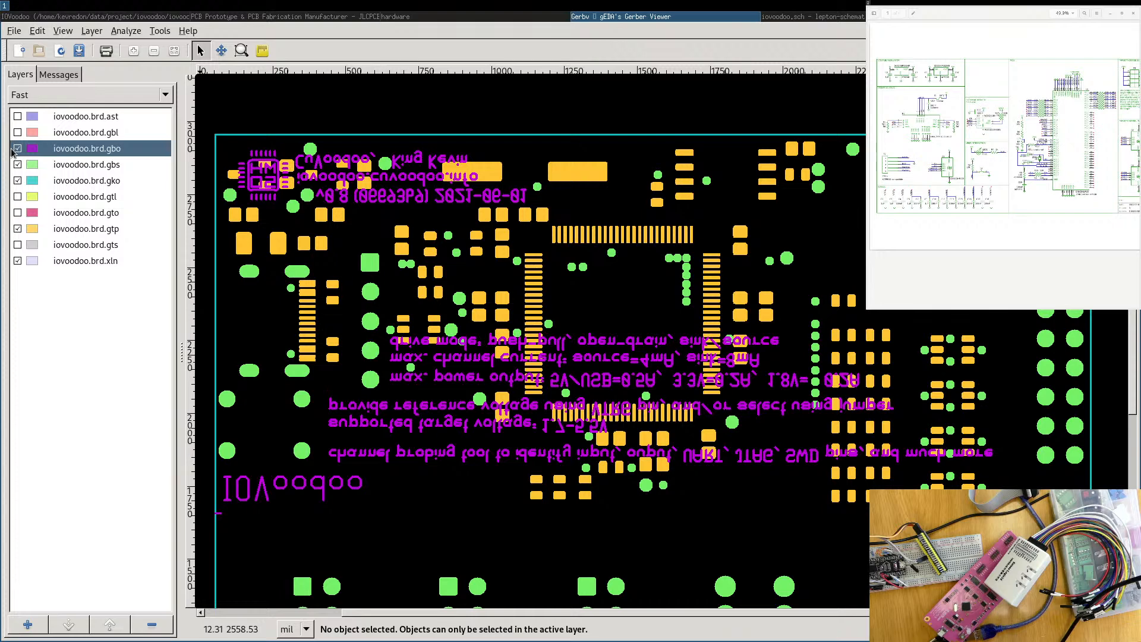
{"action": "left_click", "coordinate": [17, 149]}
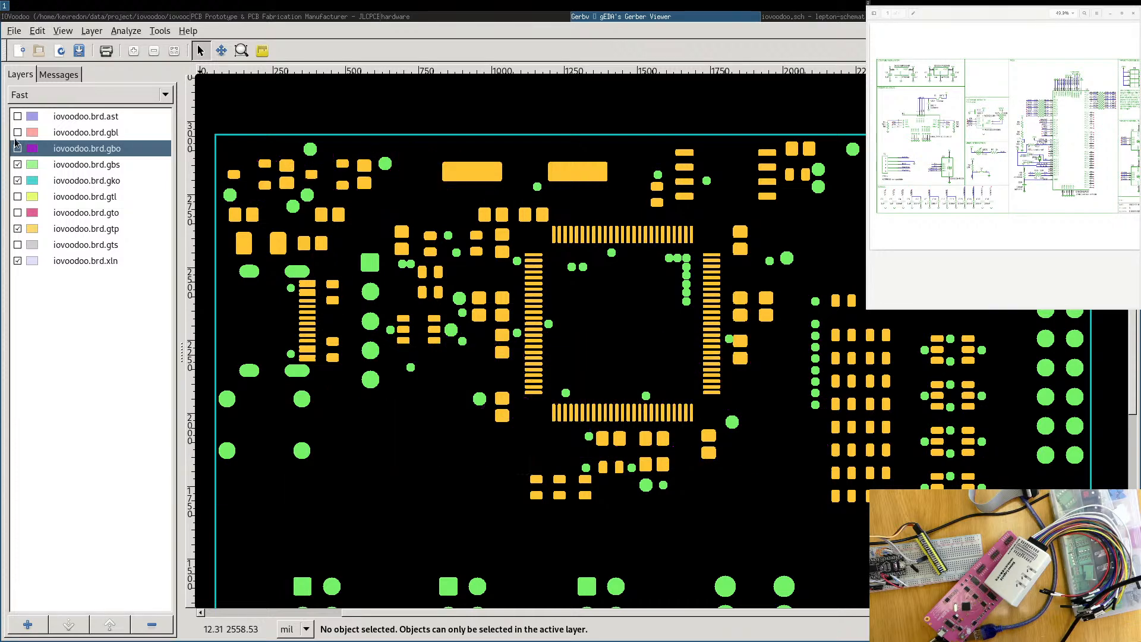
{"action": "left_click", "coordinate": [17, 133]}
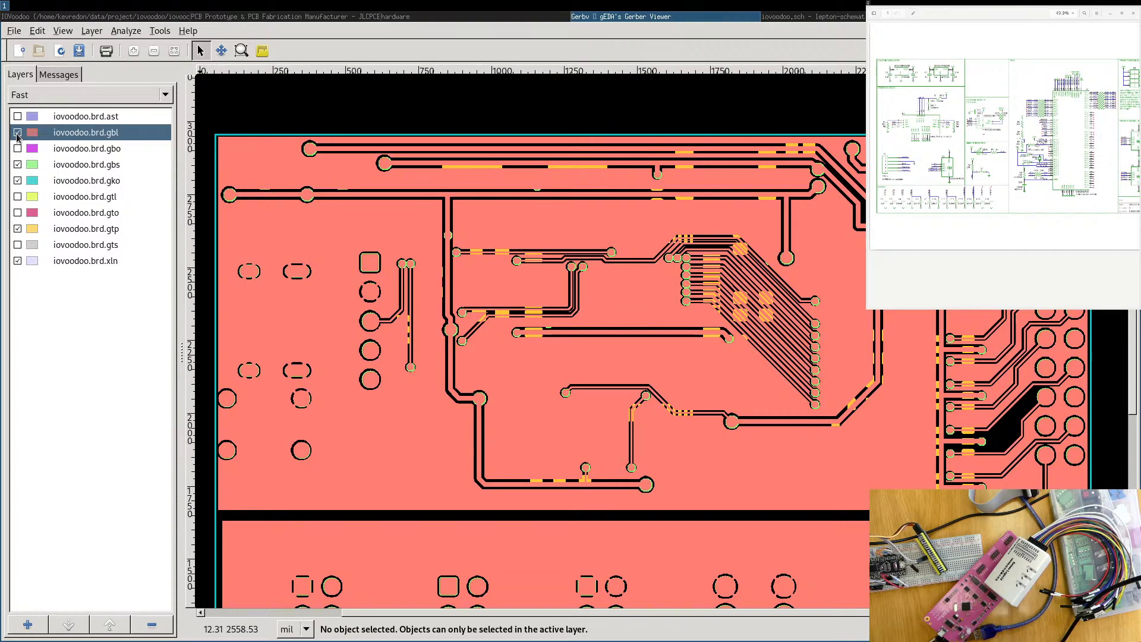
{"action": "left_click", "coordinate": [17, 134]}
{"action": "left_click", "coordinate": [16, 118]}
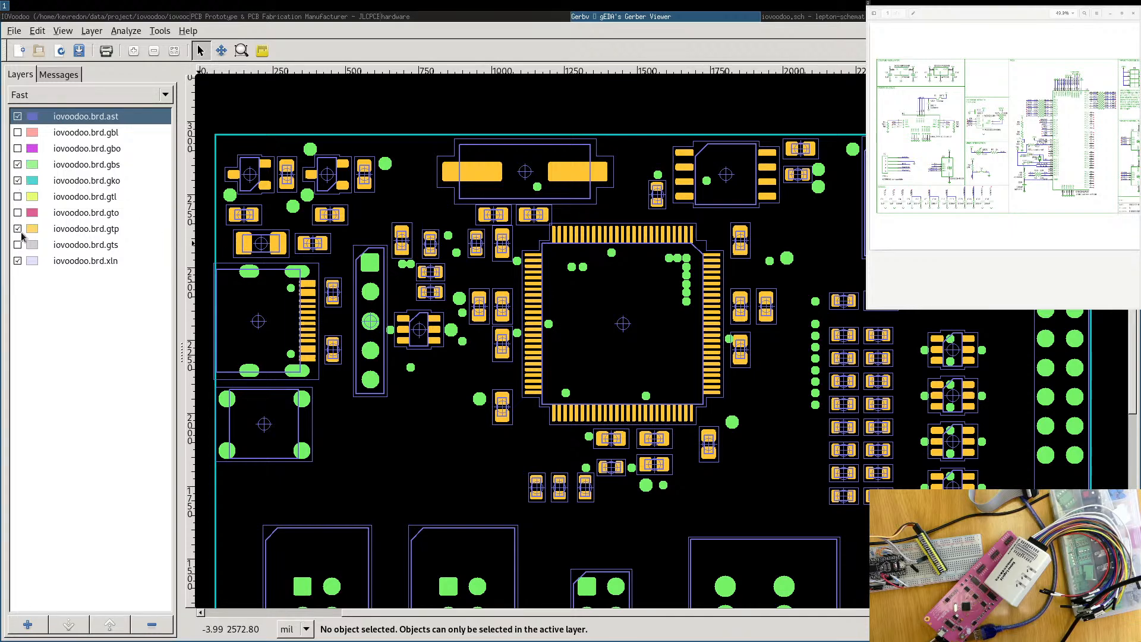
Hide the iovoodoo.brd.ast, .gbs and .gtp layers, leaving only the .gko outline and .xln drill holes visible.
{"action": "left_click", "coordinate": [17, 261]}
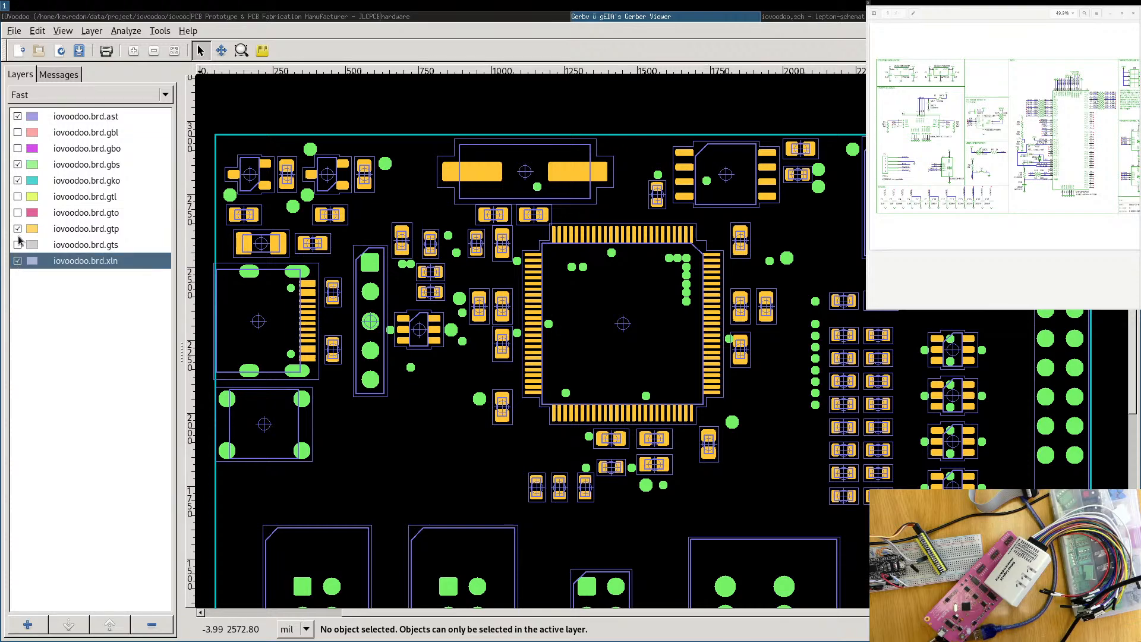
{"action": "left_click", "coordinate": [18, 233]}
{"action": "left_click", "coordinate": [18, 196]}
{"action": "left_click", "coordinate": [17, 180]}
{"action": "left_click", "coordinate": [18, 164]}
{"action": "left_click", "coordinate": [18, 180]}
{"action": "left_click", "coordinate": [17, 116]}
{"action": "left_click", "coordinate": [17, 196]}
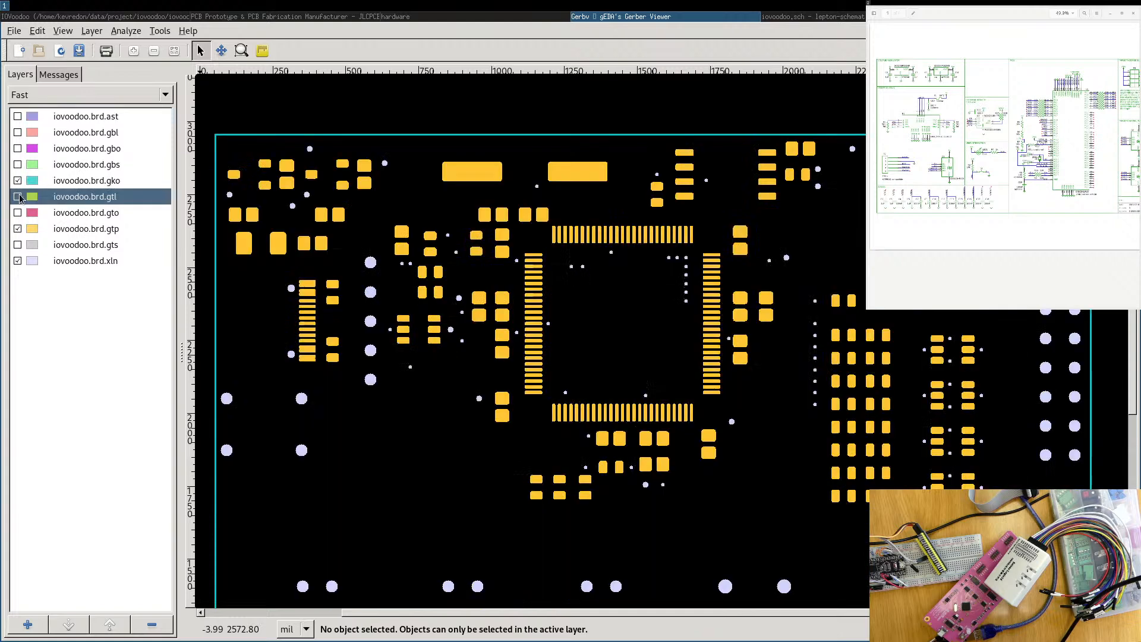
{"action": "left_click", "coordinate": [18, 229]}
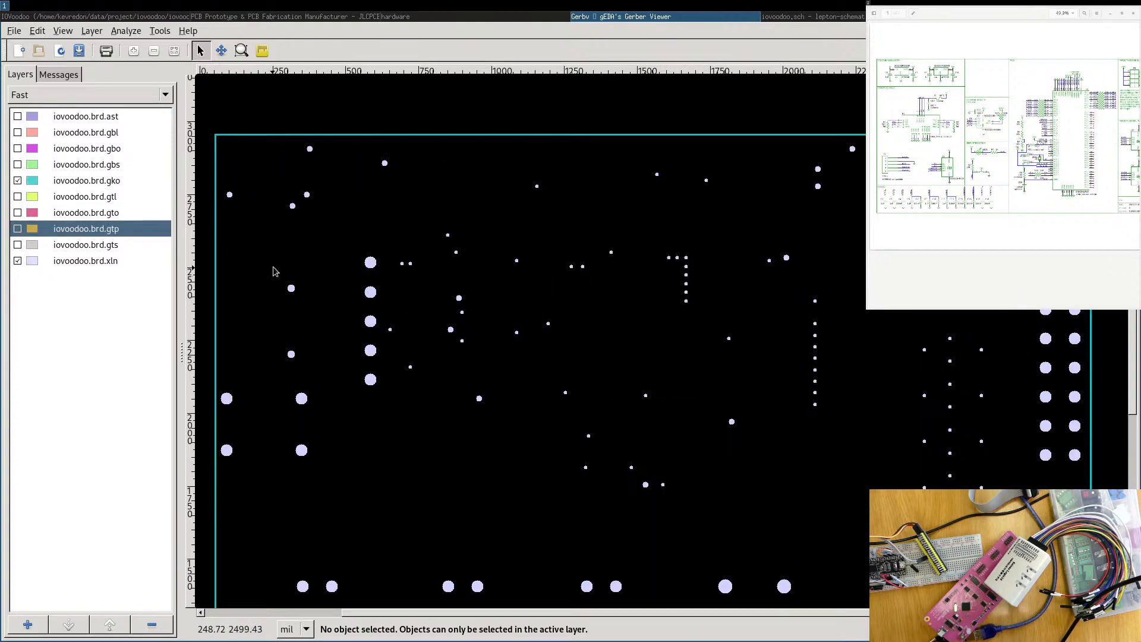
Examine the iovoodoo.brd.xln drill holes against the iovoodoo.brd.gko board outline.
{"action": "left_click", "coordinate": [18, 261]}
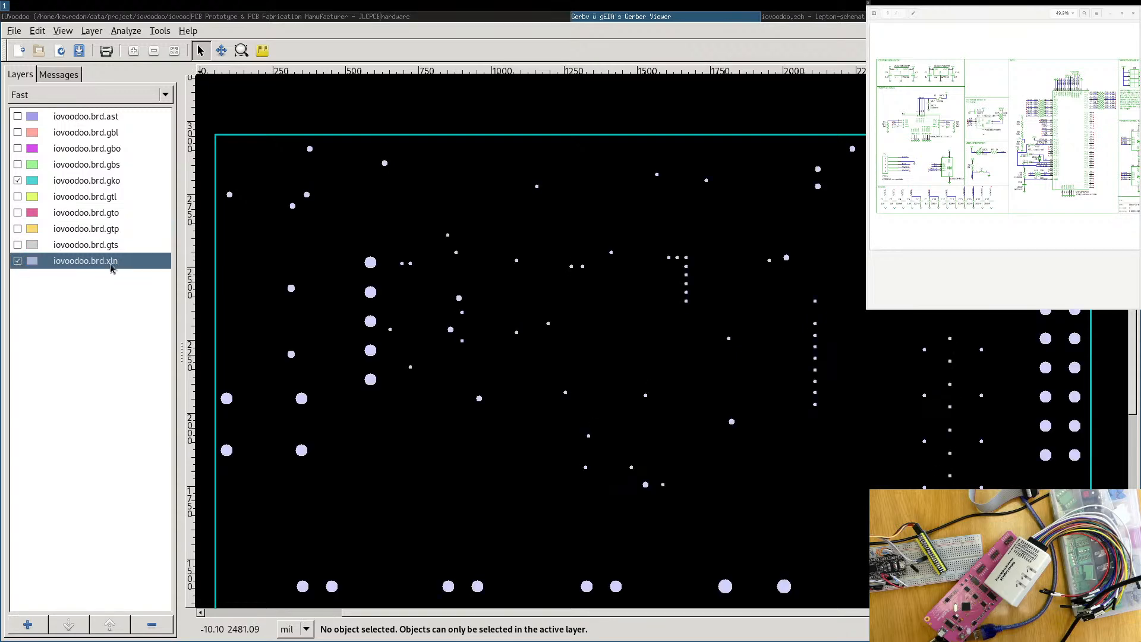
{"action": "left_click", "coordinate": [100, 185]}
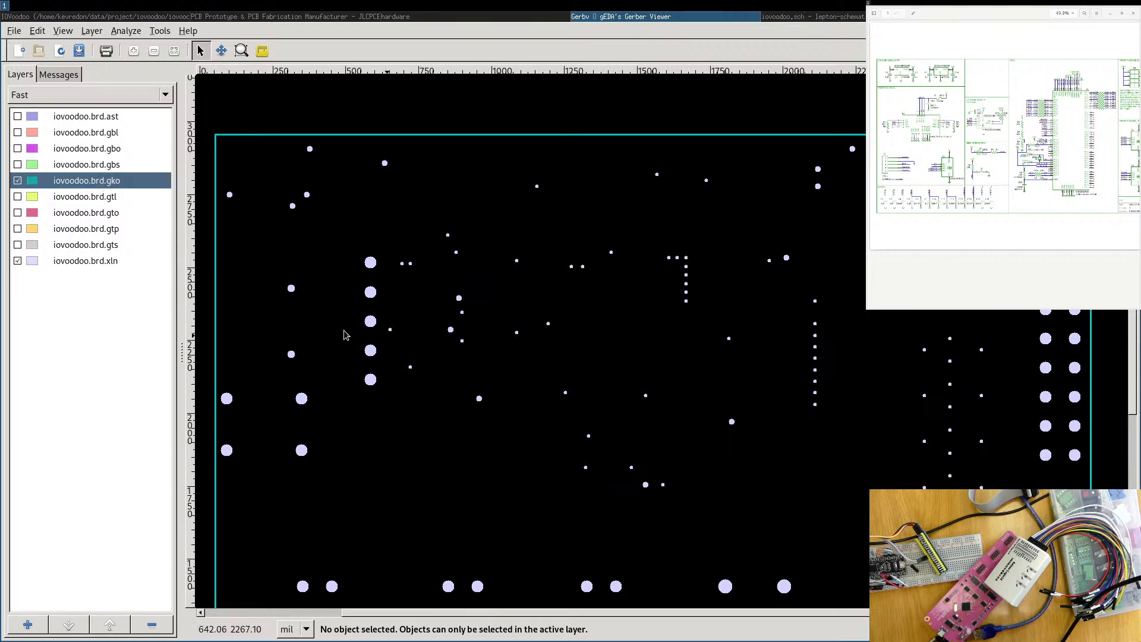
{"action": "scroll", "coordinate": [357, 315], "scroll_direction": "down", "scroll_amount": 3}
{"action": "scroll", "coordinate": [401, 414], "scroll_direction": "up", "scroll_amount": 3}
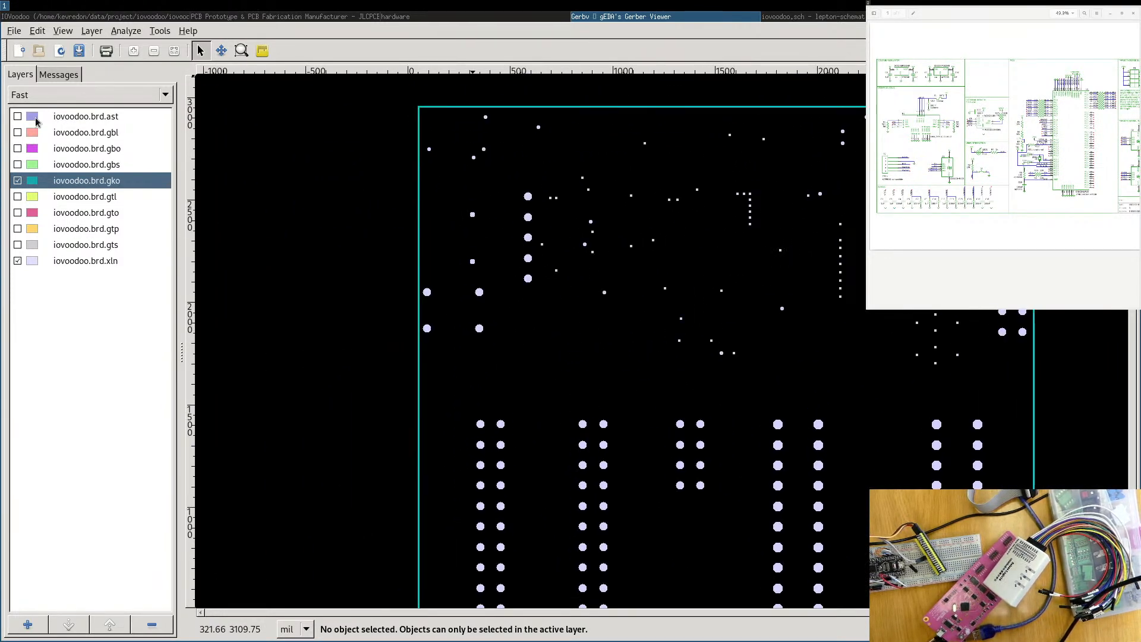
Check the hardware folder's list of exported board files for further layers, without adding any.
{"action": "left_click", "coordinate": [27, 624]}
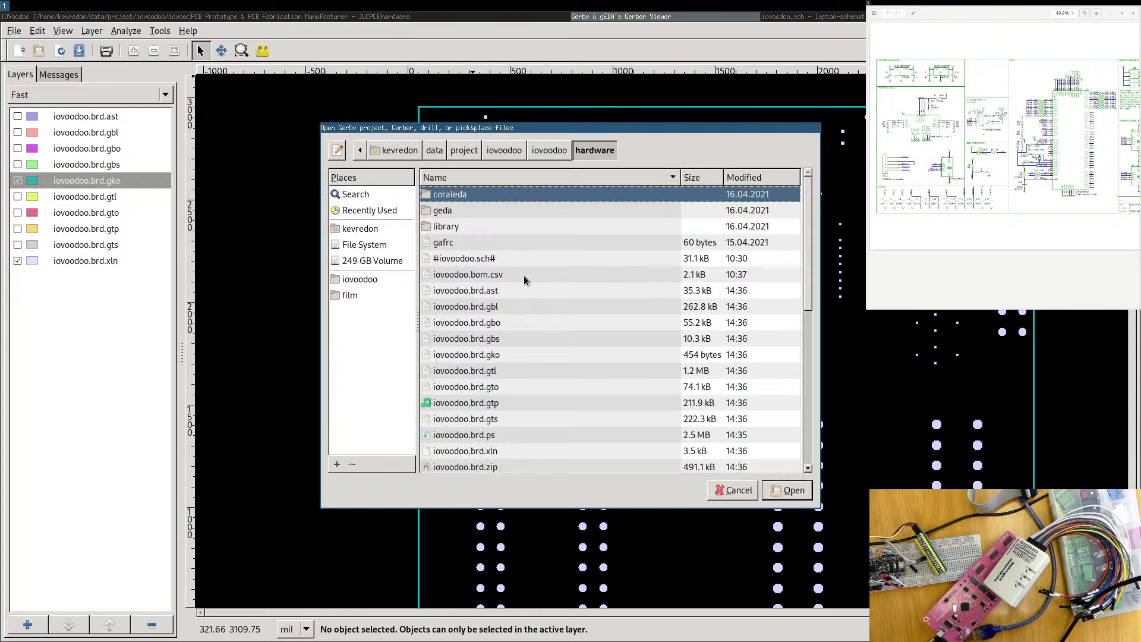
{"action": "left_click", "coordinate": [518, 289]}
{"action": "scroll", "coordinate": [533, 284], "scroll_direction": "down", "scroll_amount": 1}
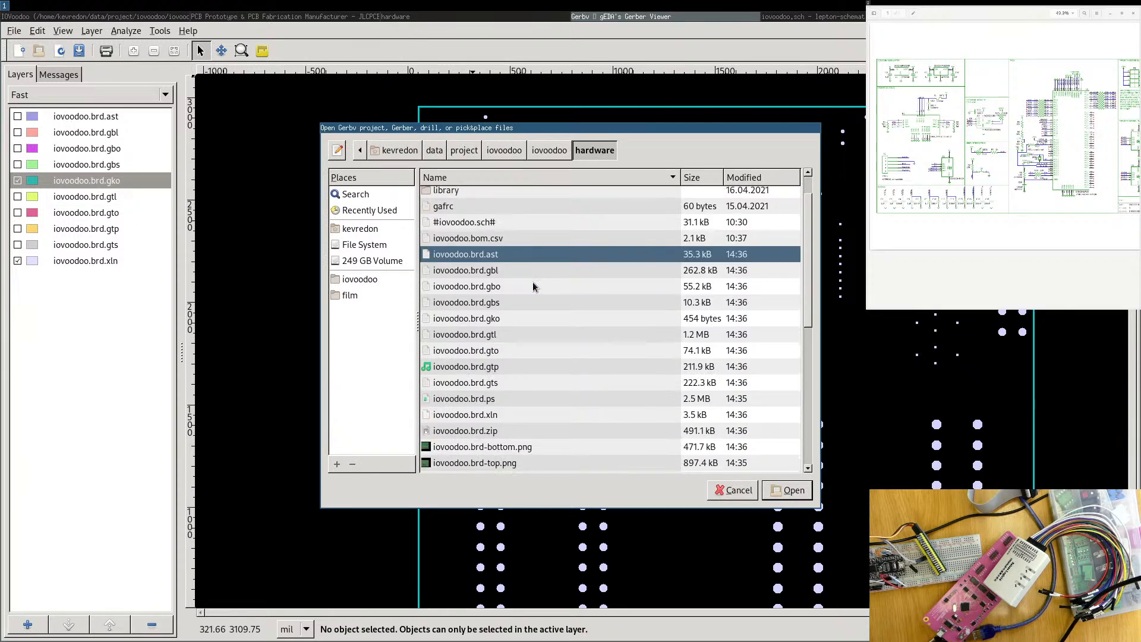
{"action": "left_click", "coordinate": [498, 272]}
{"action": "key", "text": "Down"}
{"action": "key", "text": "Down"}
{"action": "key", "text": "Down"}
{"action": "key", "text": "Down"}
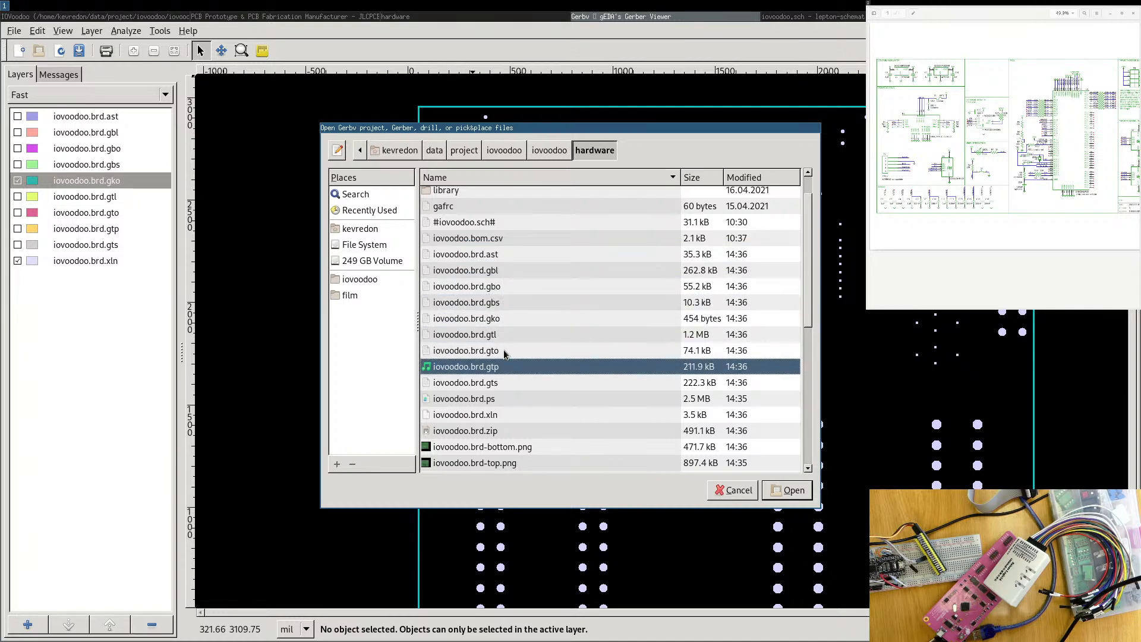
{"action": "key", "text": "Up"}
{"action": "key", "text": "Down"}
{"action": "key", "text": "Down"}
{"action": "key", "text": "Down"}
{"action": "key", "text": "Down"}
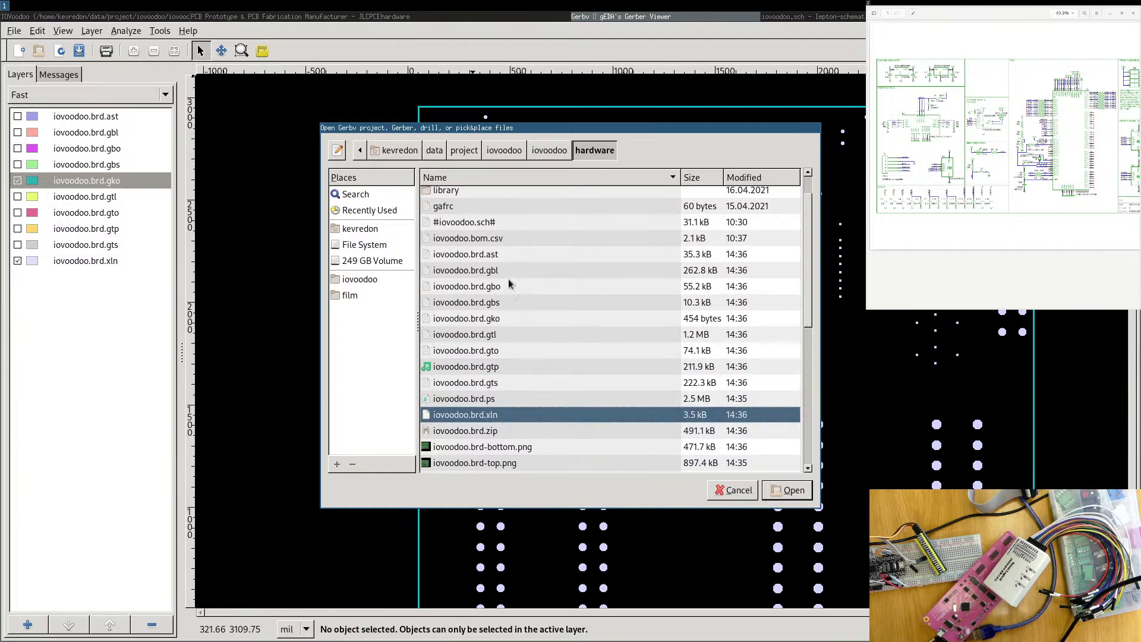
{"action": "scroll", "coordinate": [504, 293], "scroll_direction": "down", "scroll_amount": 2}
{"action": "scroll", "coordinate": [504, 293], "scroll_direction": "down", "scroll_amount": 6}
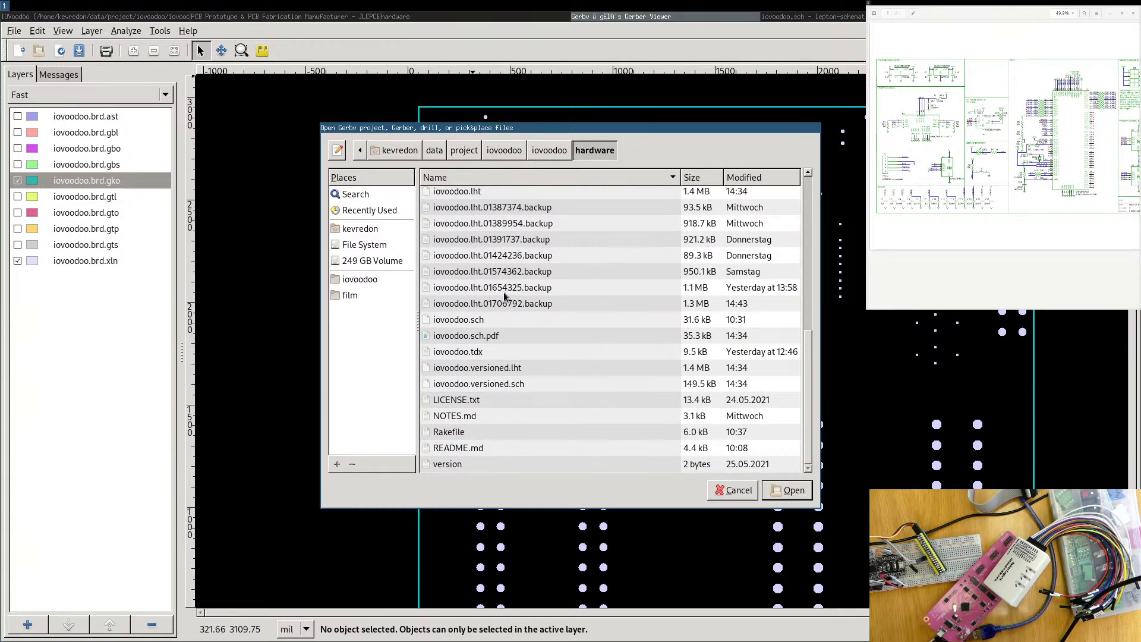
{"action": "scroll", "coordinate": [514, 323], "scroll_direction": "up", "scroll_amount": 5}
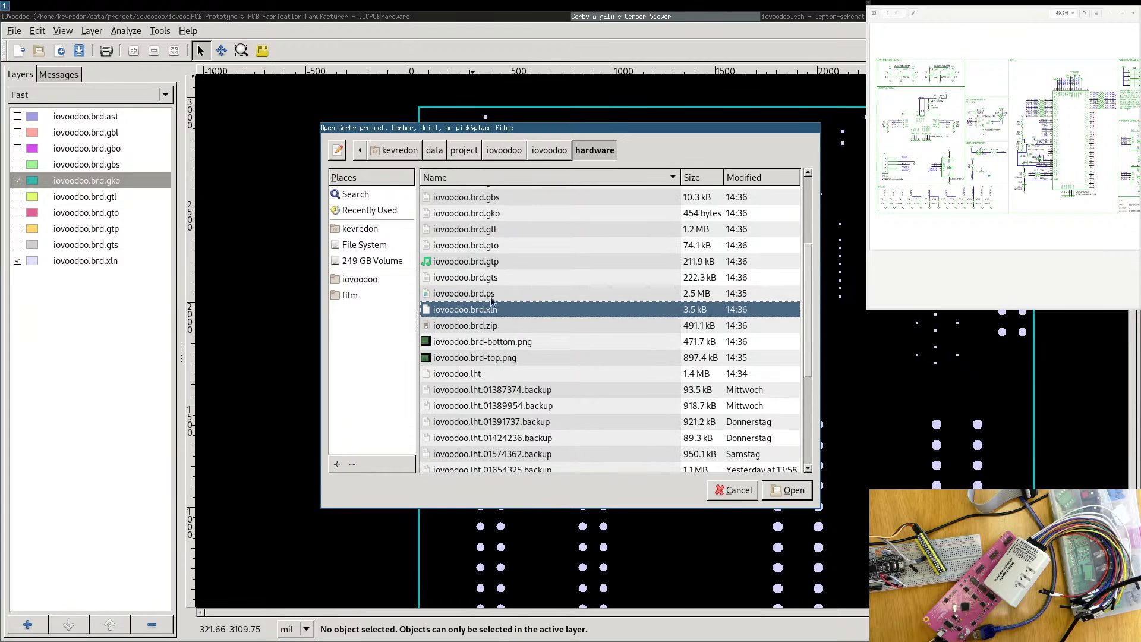
{"action": "left_click", "coordinate": [733, 489]}
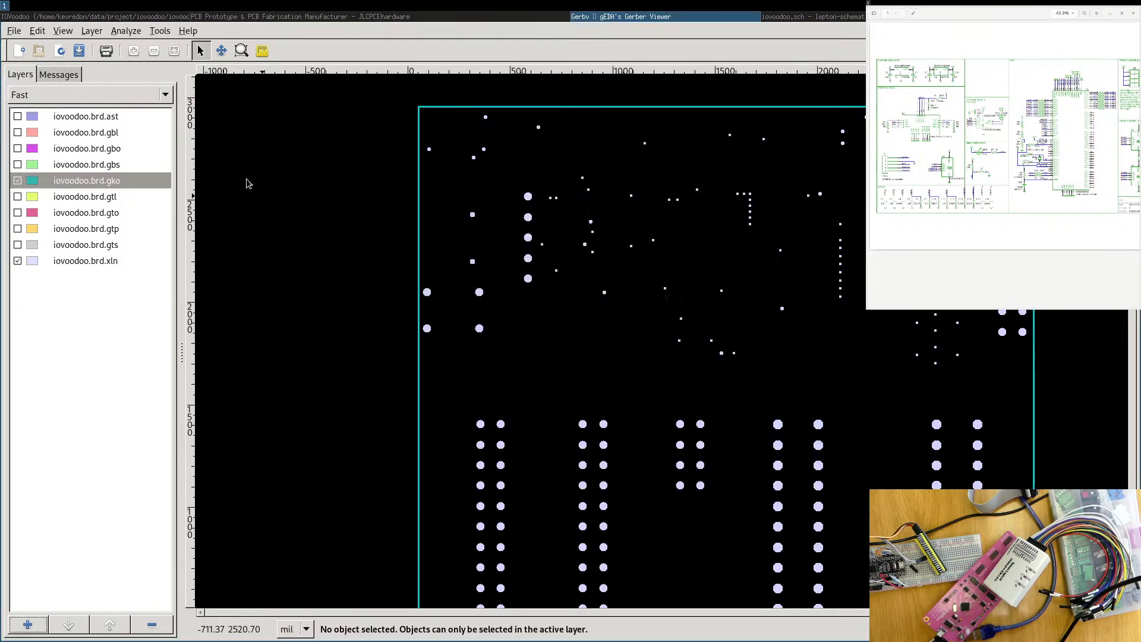
Open the viewer's messages, widen their area and read the unsupported-code entries for iovoodoo.brd.xln.
{"action": "left_click", "coordinate": [64, 76]}
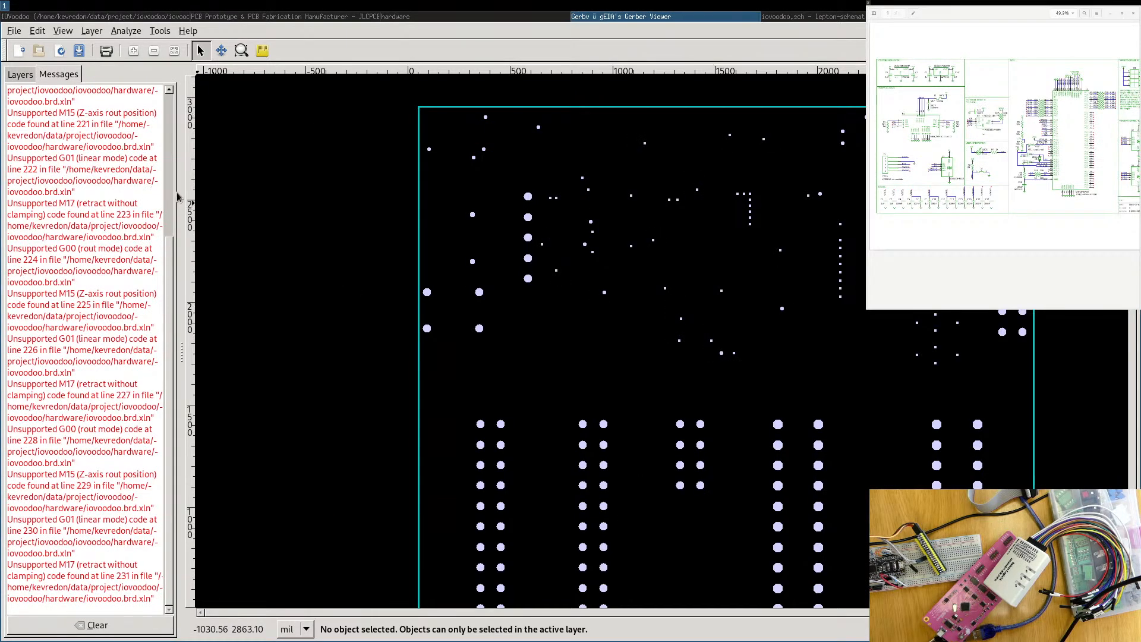
{"action": "left_click_drag", "start_coordinate": [181, 179], "coordinate": [324, 179]}
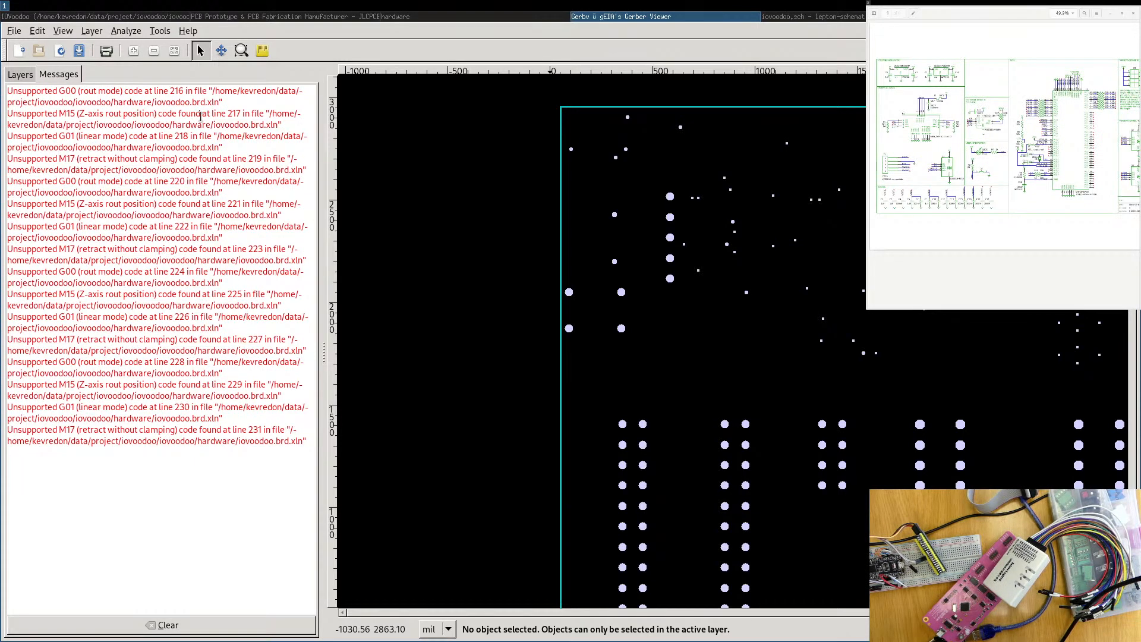
{"action": "mouse_move", "coordinate": [208, 106]}
{"action": "left_mouse_down"}
{"action": "mouse_move", "coordinate": [186, 105]}
{"action": "mouse_move", "coordinate": [200, 104]}
{"action": "left_mouse_up"}
{"action": "left_click_drag", "start_coordinate": [189, 441], "coordinate": [71, 135]}
{"action": "double_click", "coordinate": [64, 385]}
{"action": "left_click_drag", "start_coordinate": [38, 102], "coordinate": [106, 361]}
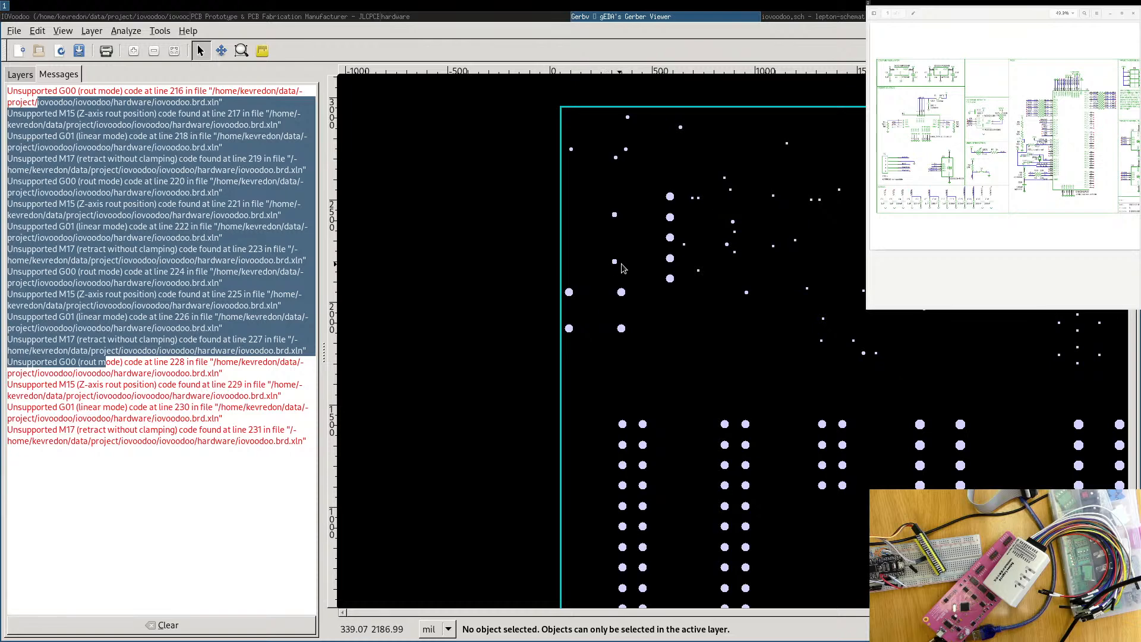
{"action": "left_click", "coordinate": [80, 151]}
{"action": "middle_click_drag", "start_coordinate": [804, 282], "coordinate": [651, 301]}
{"action": "left_click_drag", "start_coordinate": [53, 102], "coordinate": [155, 429]}
{"action": "left_click", "coordinate": [195, 236]}
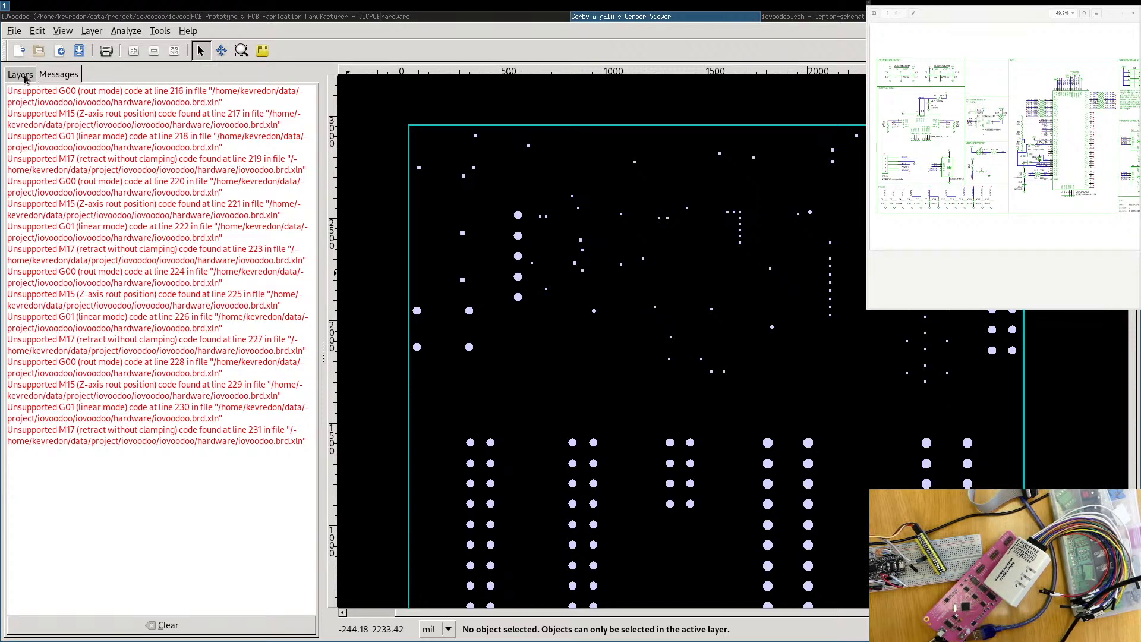
Launch the GerbView program as a second Gerber viewer.
{"action": "key", "text": "alt+p"}
{"action": "type", "text": "gerbview"}
{"action": "key", "text": "Return"}
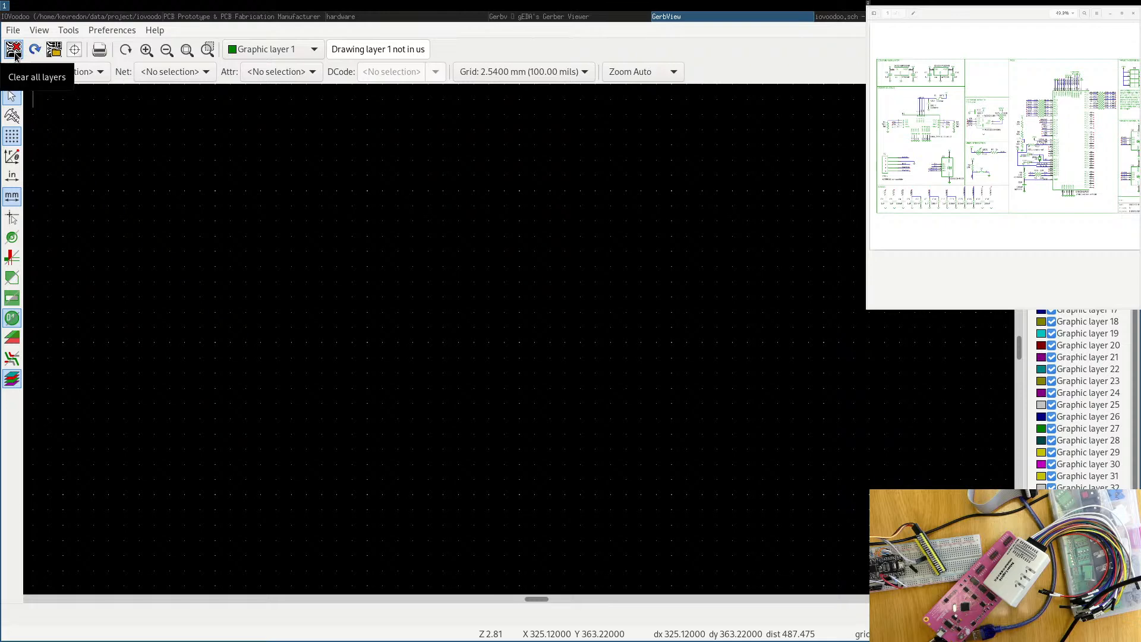
{"action": "left_click", "coordinate": [53, 50]}
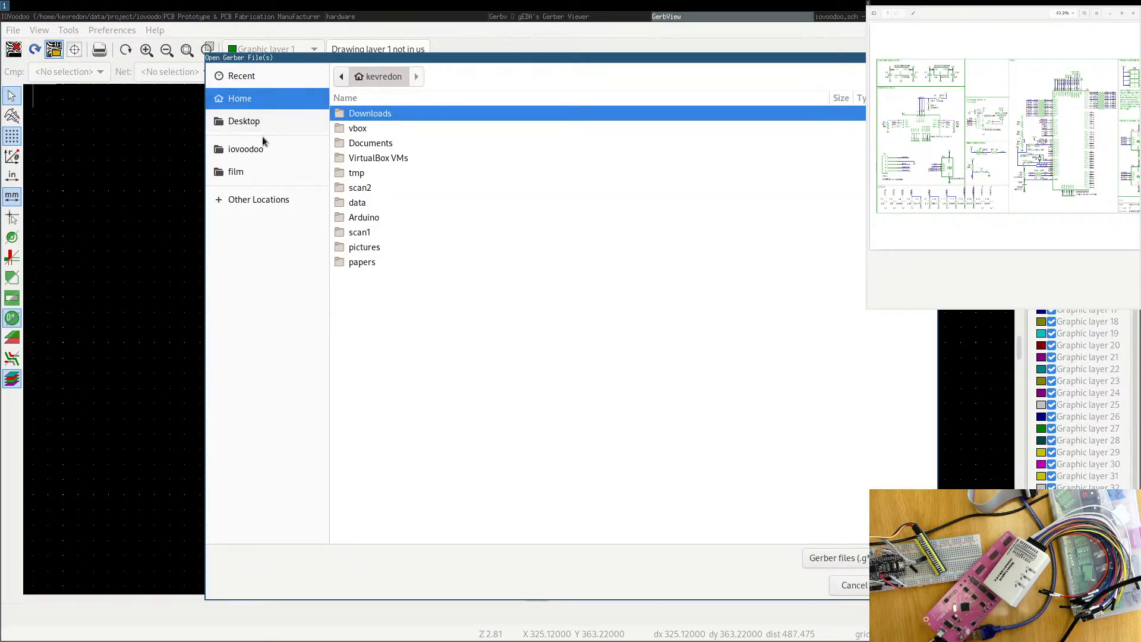
{"action": "left_click", "coordinate": [254, 150]}
{"action": "double_click", "coordinate": [363, 127]}
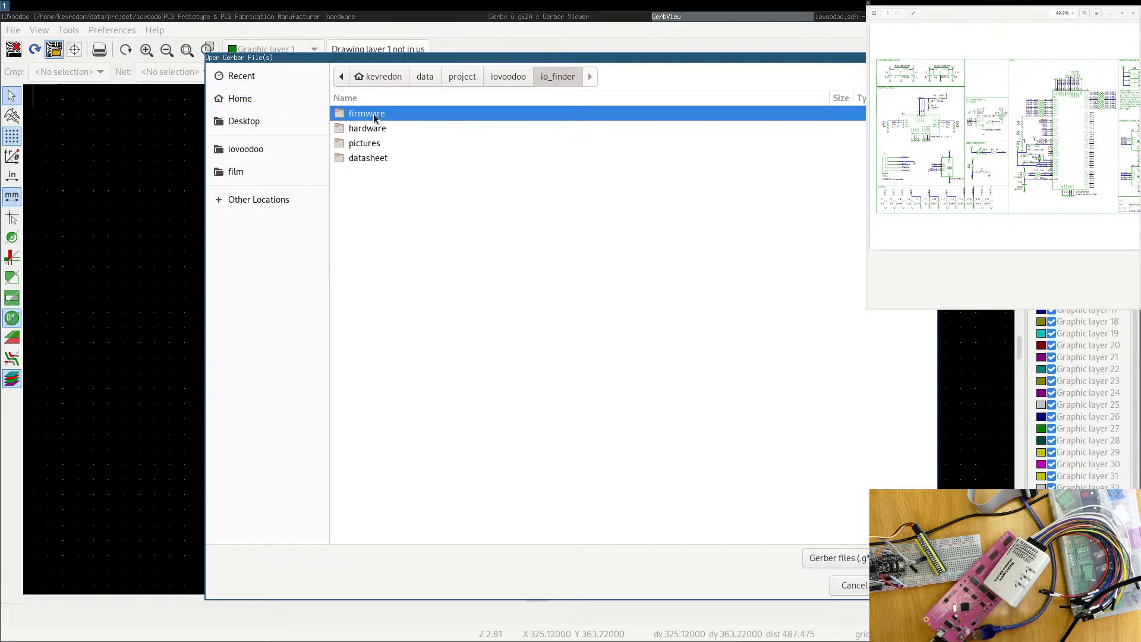
{"action": "double_click", "coordinate": [369, 129]}
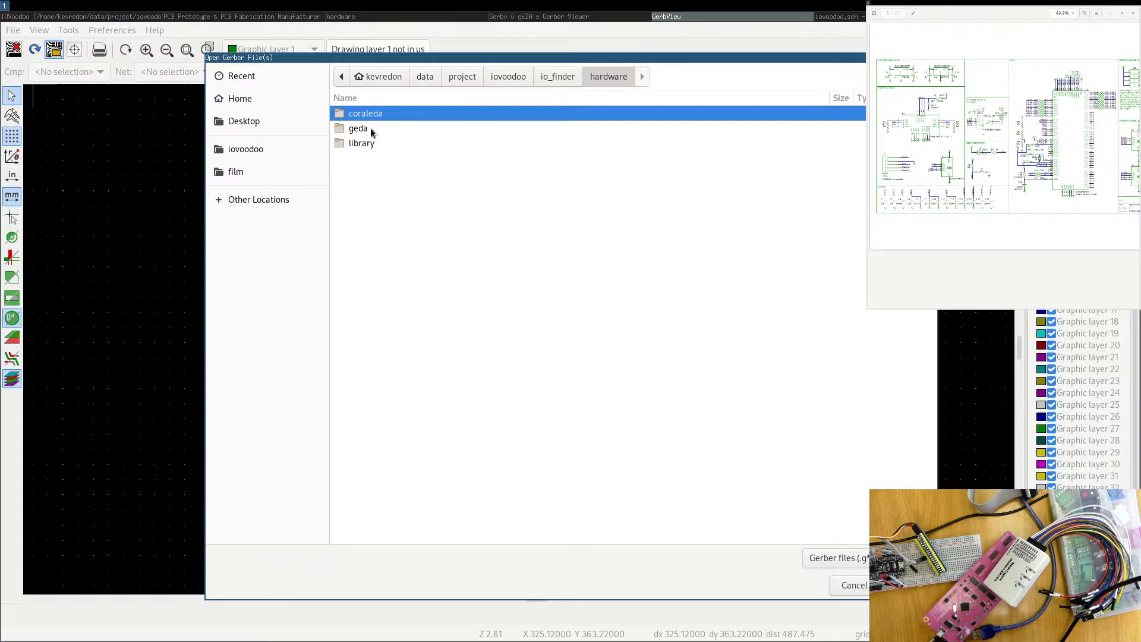
{"action": "left_click", "coordinate": [833, 564]}
{"action": "scroll", "coordinate": [835, 526], "scroll_direction": "down", "scroll_amount": 3}
{"action": "scroll", "coordinate": [834, 526], "scroll_direction": "down", "scroll_amount": 3}
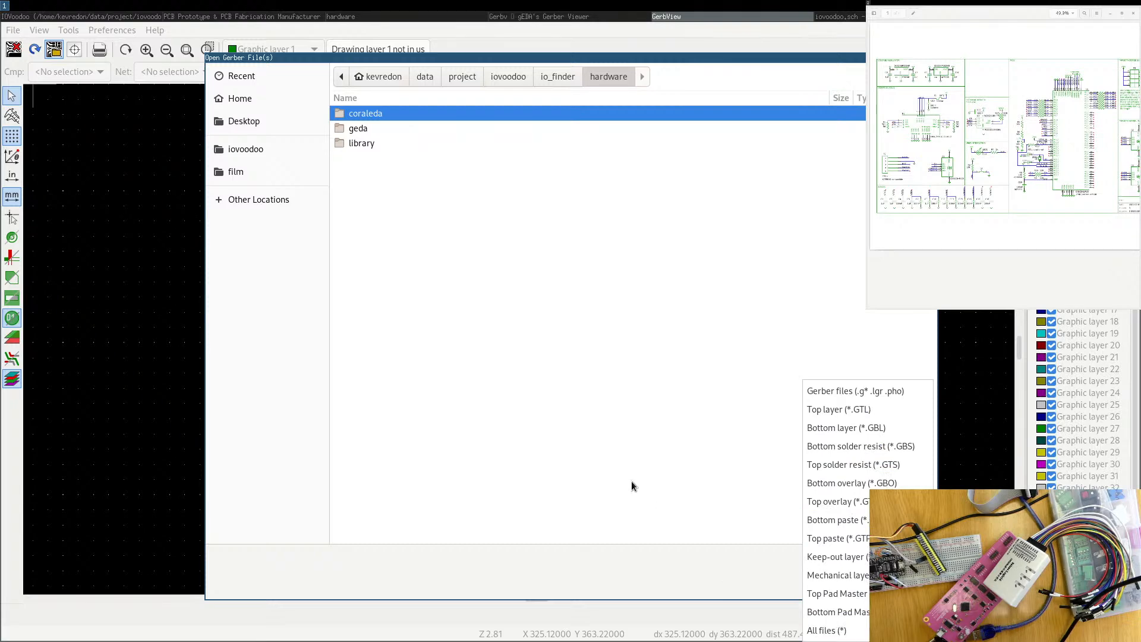
{"action": "left_click", "coordinate": [824, 629]}
{"action": "left_click", "coordinate": [853, 586]}
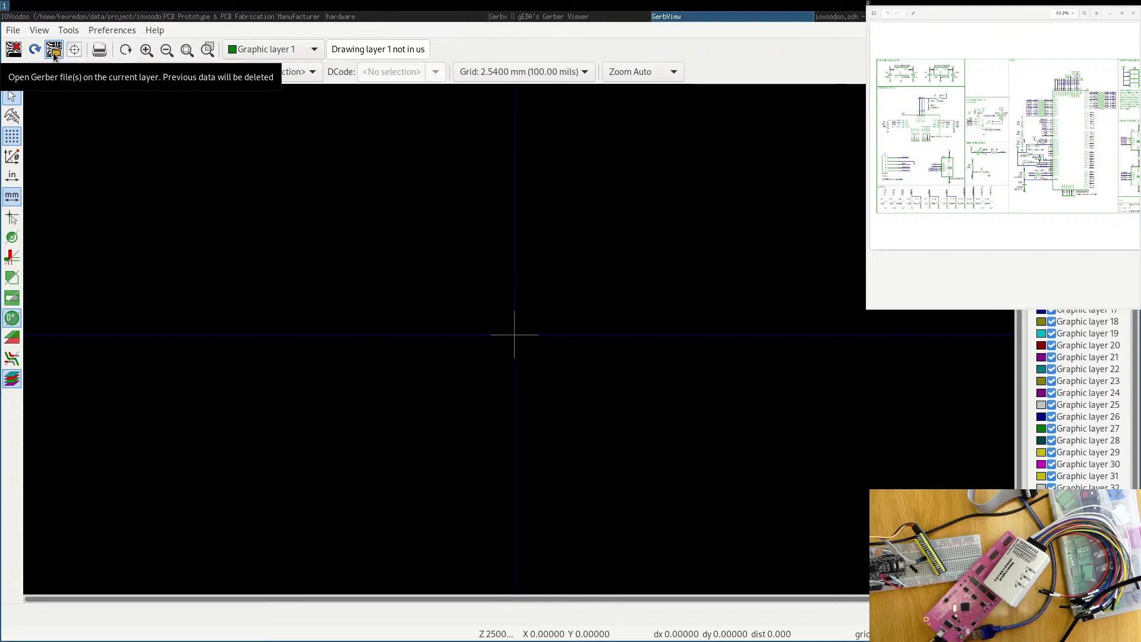
Begin opening an Excellon drill file, list all file types and browse to the iovoodoo/iovoodoo/hardware folder.
{"action": "left_click", "coordinate": [74, 49]}
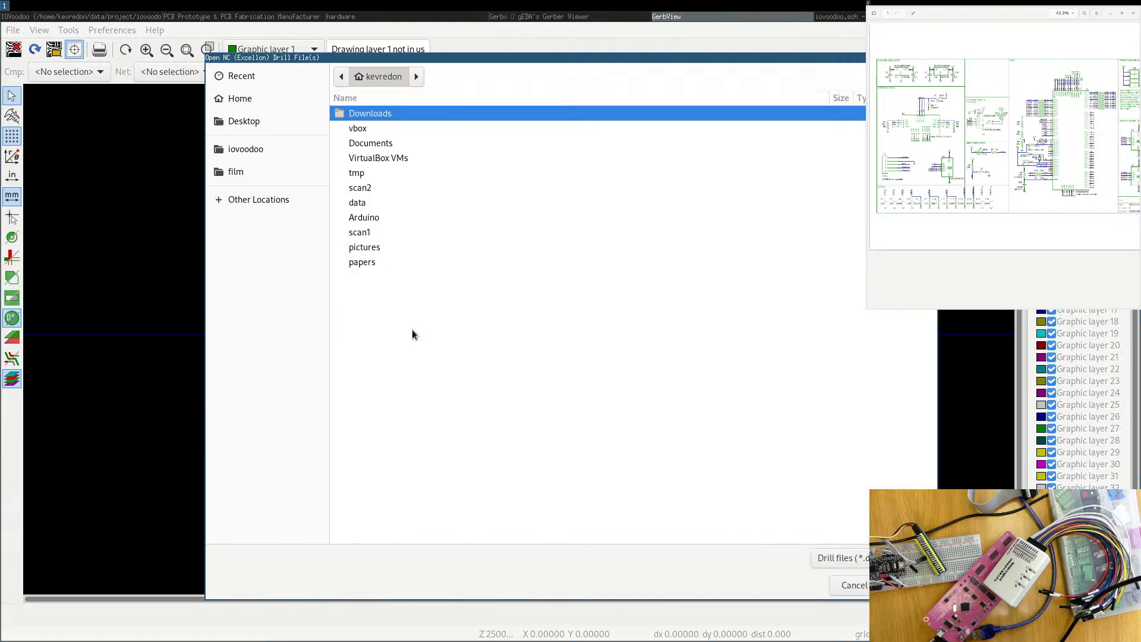
{"action": "left_click", "coordinate": [254, 149]}
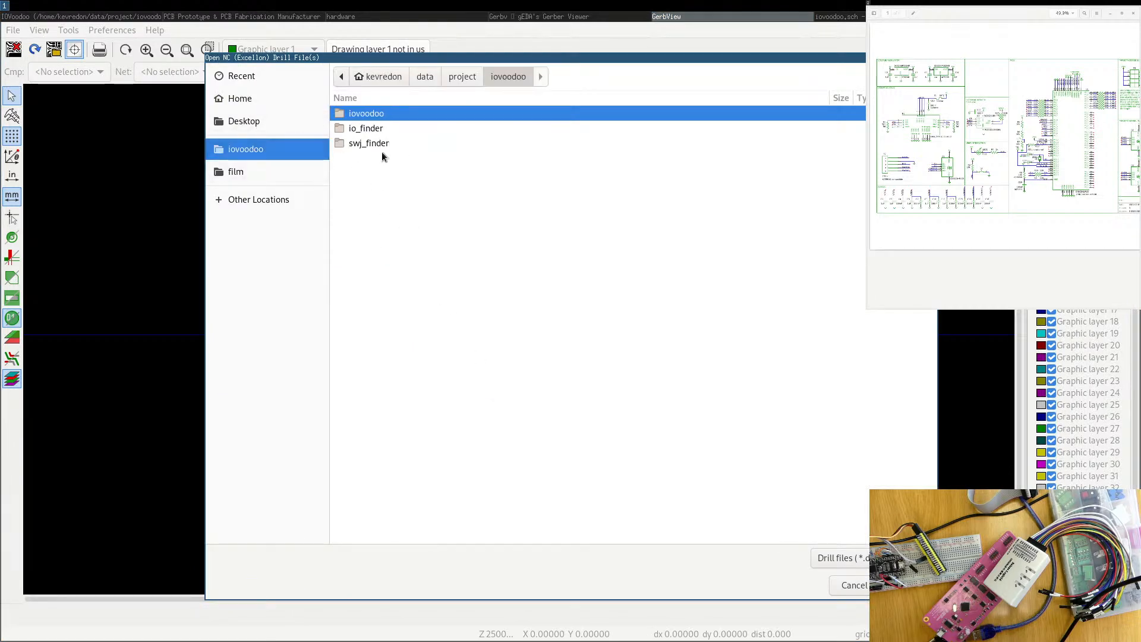
{"action": "double_click", "coordinate": [361, 129]}
{"action": "double_click", "coordinate": [361, 128]}
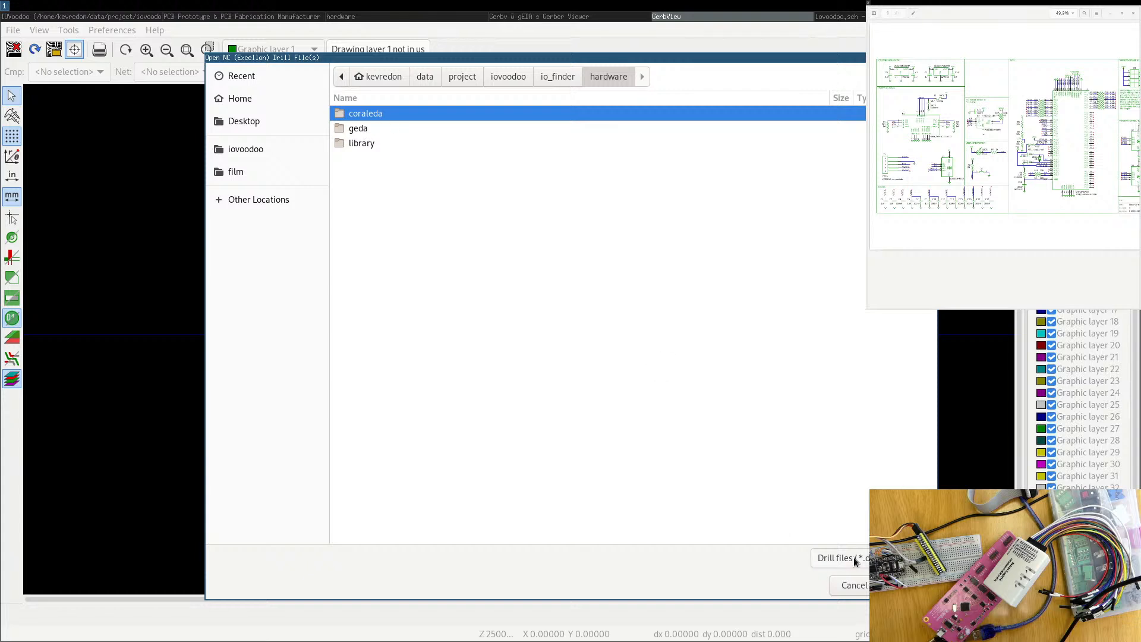
{"action": "left_click", "coordinate": [839, 563]}
{"action": "left_click", "coordinate": [832, 571]}
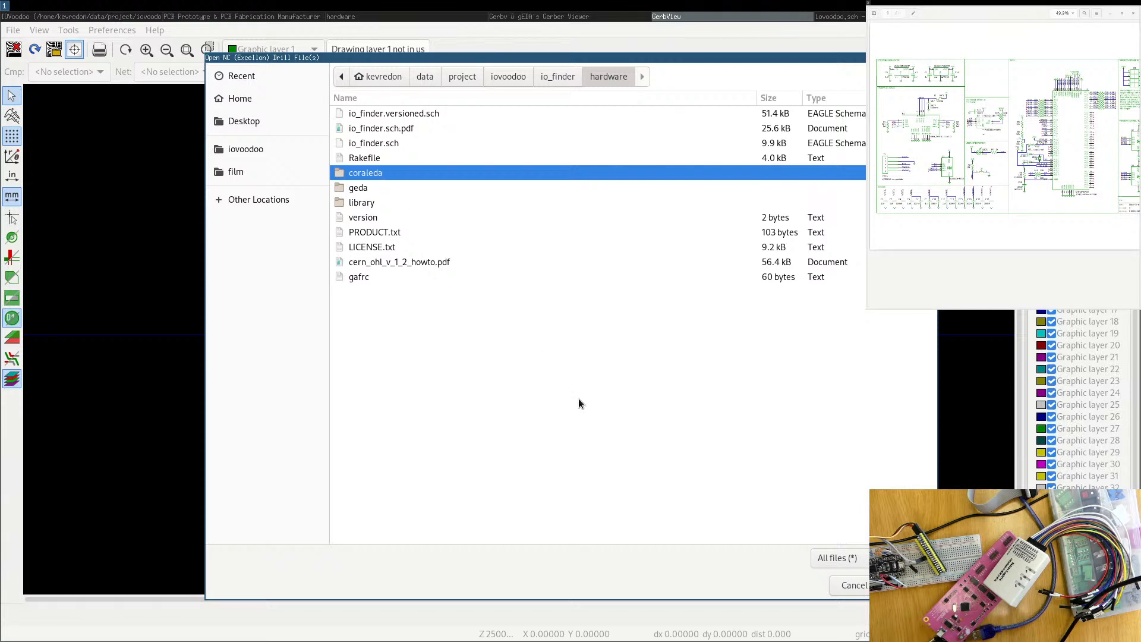
{"action": "left_click", "coordinate": [511, 77]}
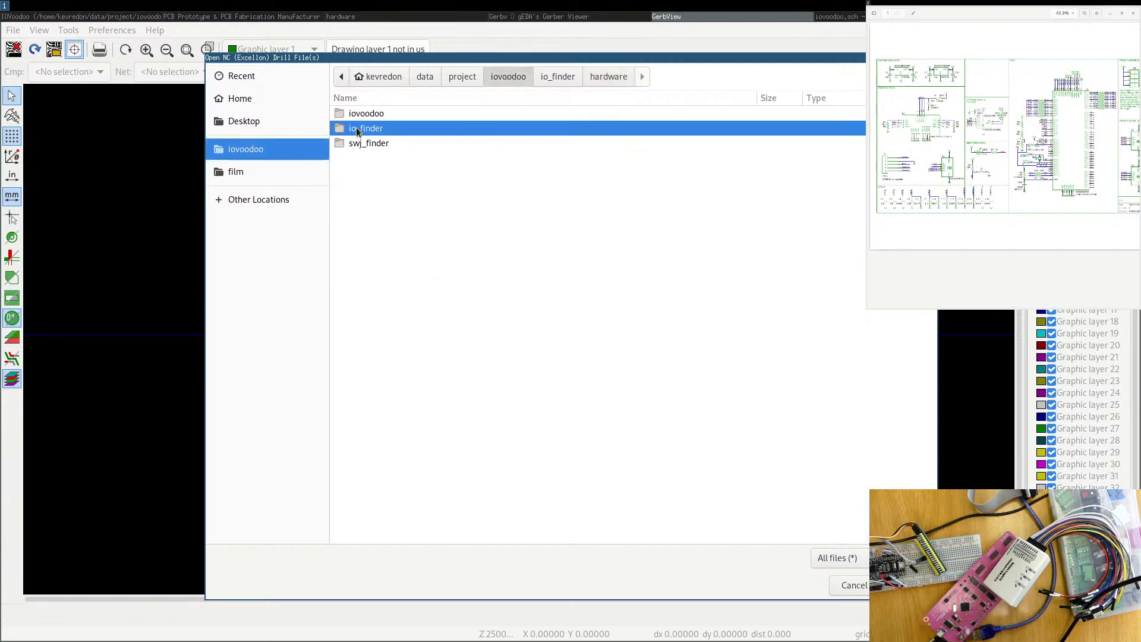
{"action": "double_click", "coordinate": [365, 112]}
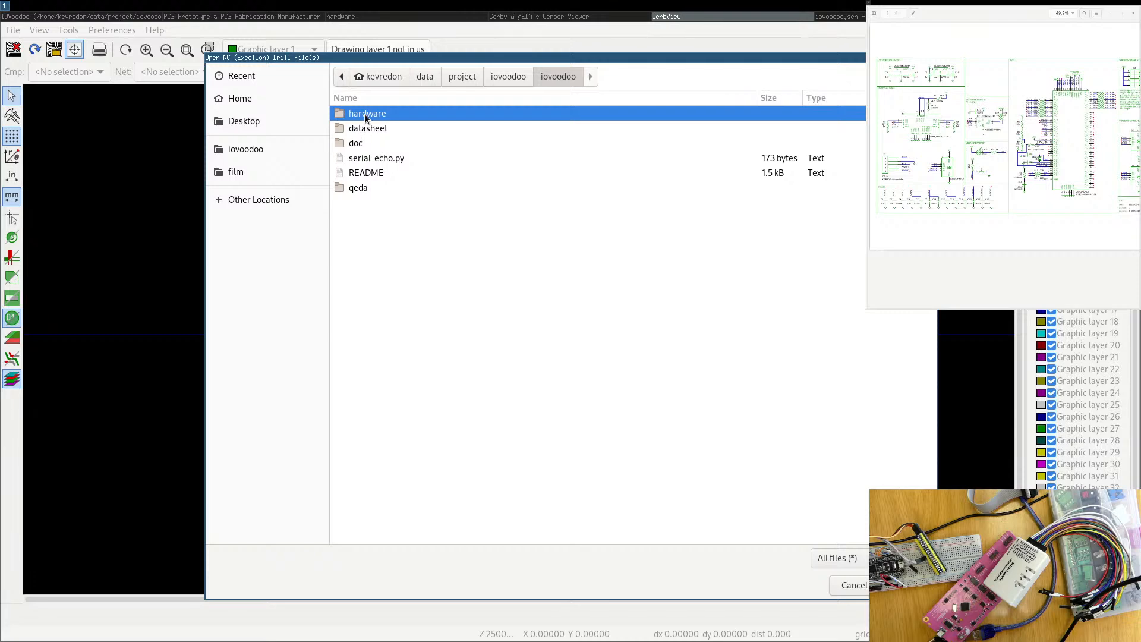
{"action": "double_click", "coordinate": [365, 115]}
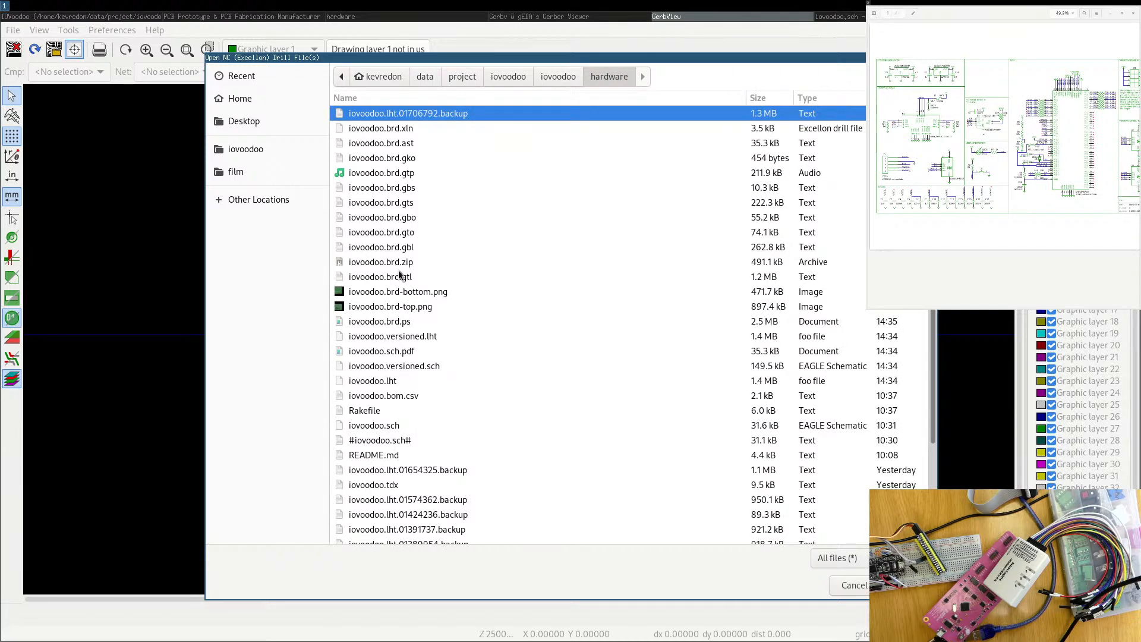
Load iovoodoo.brd.xln as the drill file and switch to the IOVoodoo board layout editor.
{"action": "left_click", "coordinate": [397, 187]}
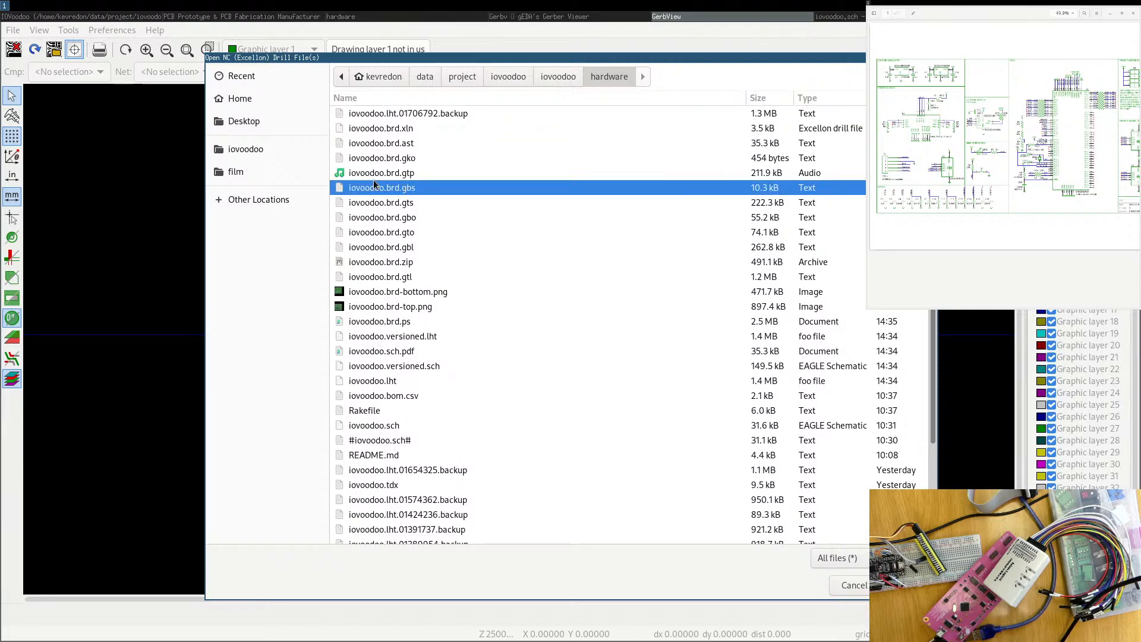
{"action": "scroll", "coordinate": [417, 232], "scroll_direction": "down", "scroll_amount": 3}
{"action": "scroll", "coordinate": [407, 261], "scroll_direction": "up", "scroll_amount": 3}
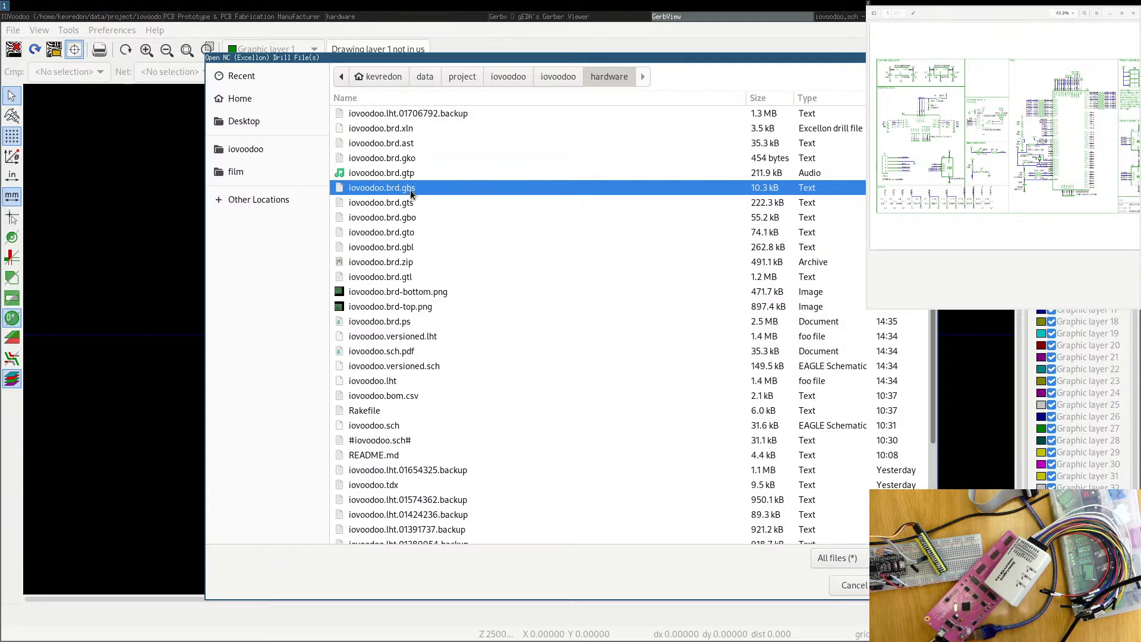
{"action": "scroll", "coordinate": [411, 194], "scroll_direction": "down", "scroll_amount": 1}
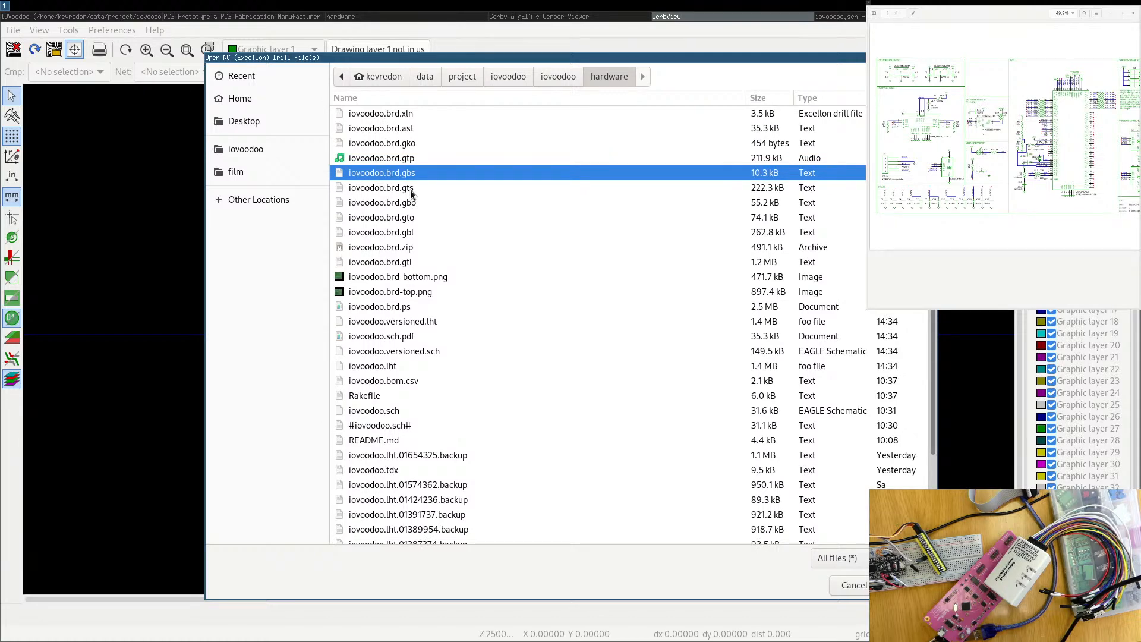
{"action": "left_click", "coordinate": [47, 17]}
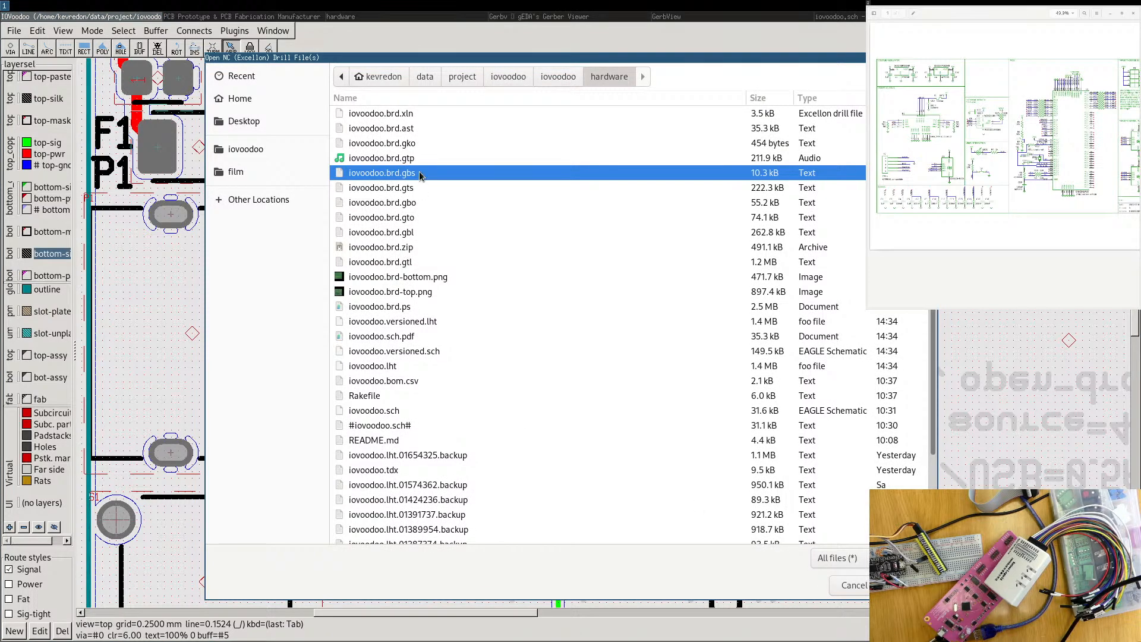
{"action": "double_click", "coordinate": [415, 115]}
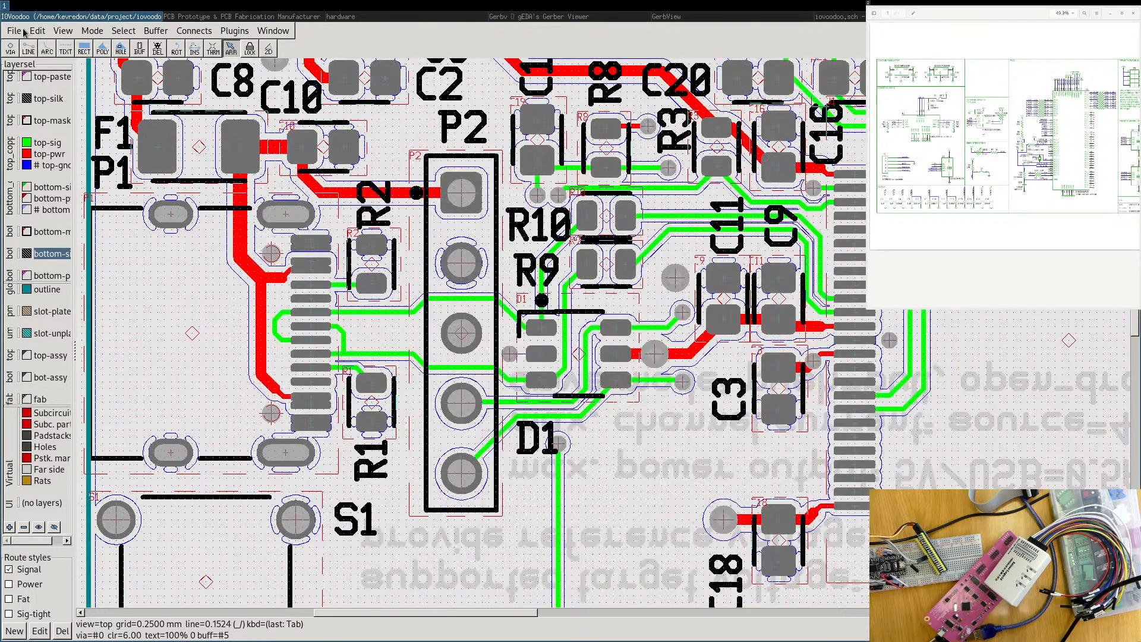
Open the CAM job export for the IOVoodoo board, show the gerber:eagle job's file list and enlarge the window.
{"action": "left_click", "coordinate": [14, 31]}
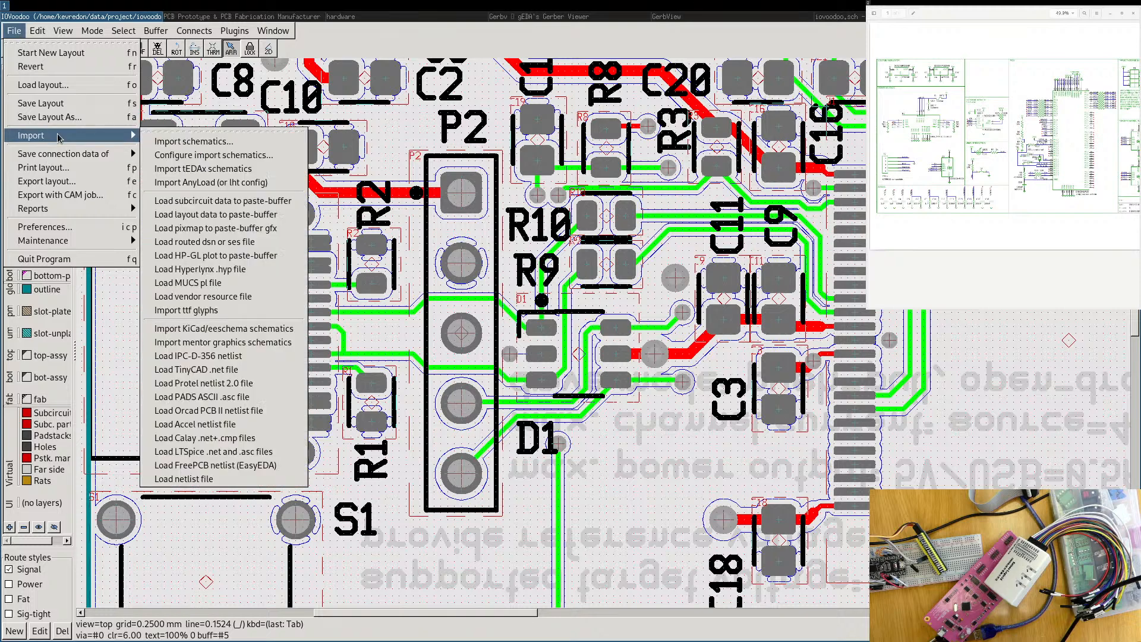
{"action": "mouse_move", "coordinate": [58, 209]}
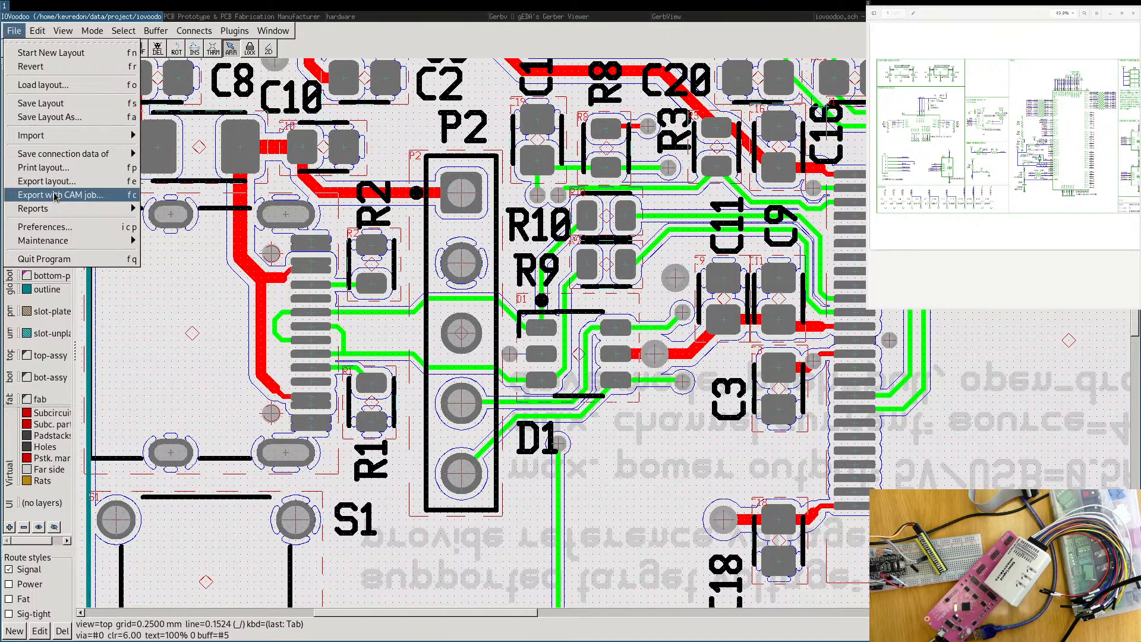
{"action": "left_click", "coordinate": [59, 195]}
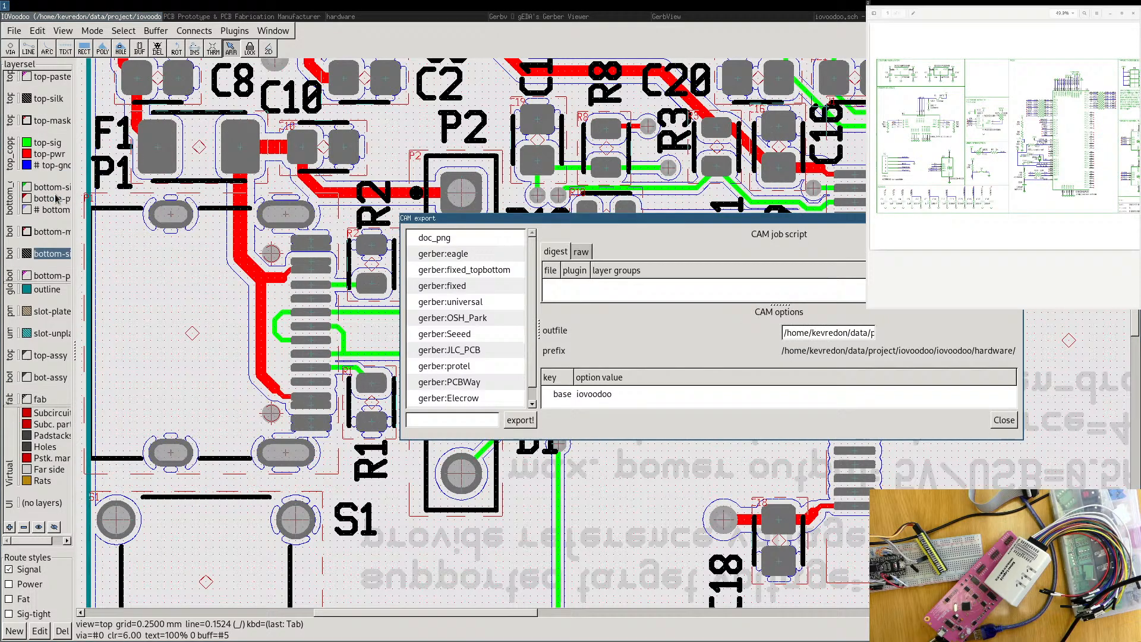
{"action": "left_click", "coordinate": [472, 321]}
{"action": "left_click", "coordinate": [465, 254]}
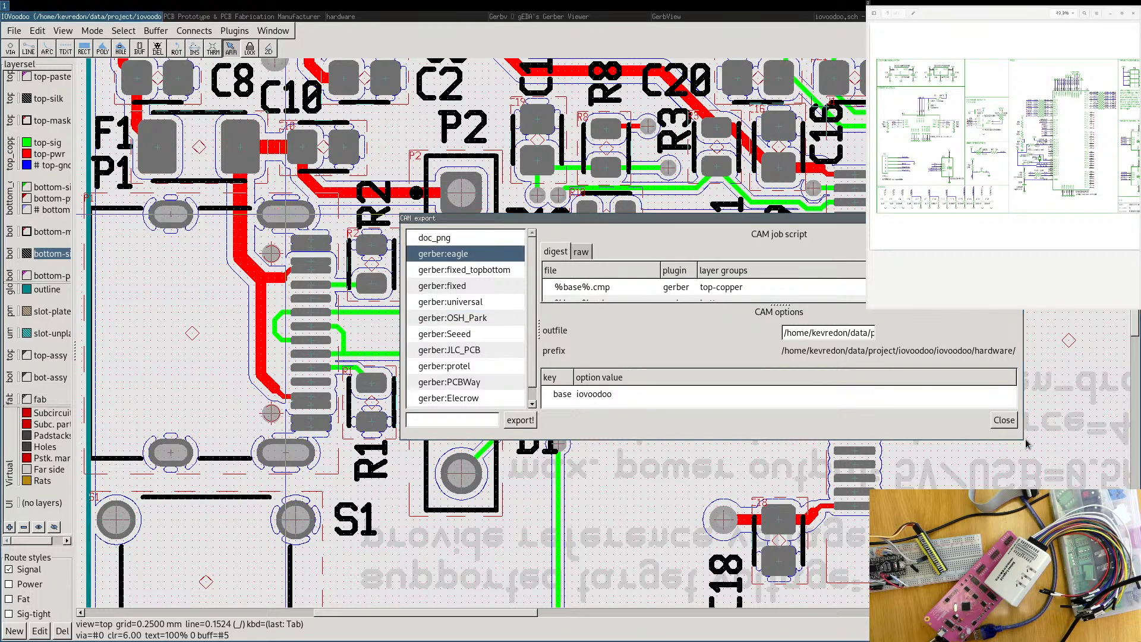
{"action": "left_click_drag", "start_coordinate": [1020, 440], "coordinate": [1040, 601], "text": "alt"}
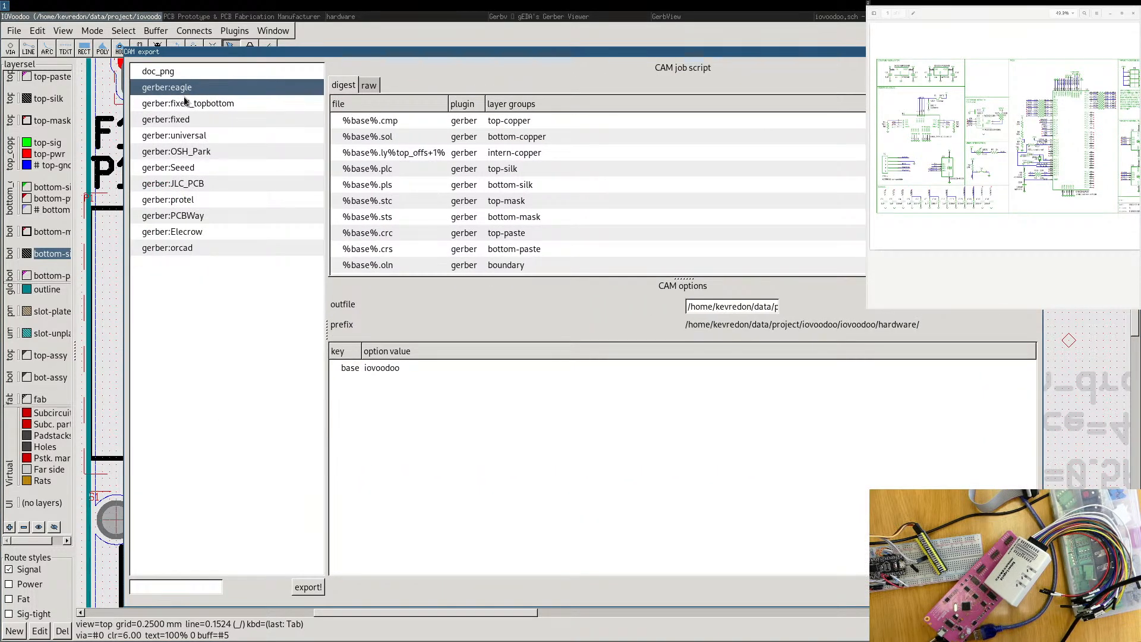
Compare the output file names per layer group in the JLC_PCB, universal, OSH_Park and PCBWay Gerber jobs, including the silkscreen entries.
{"action": "left_click", "coordinate": [189, 184]}
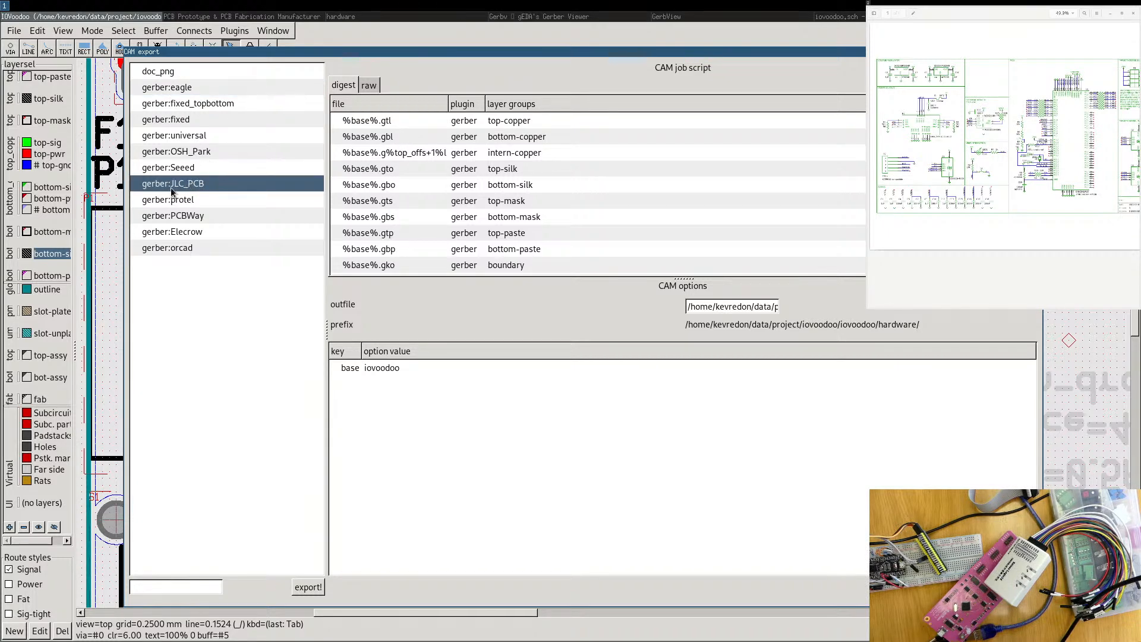
{"action": "left_click", "coordinate": [185, 137]}
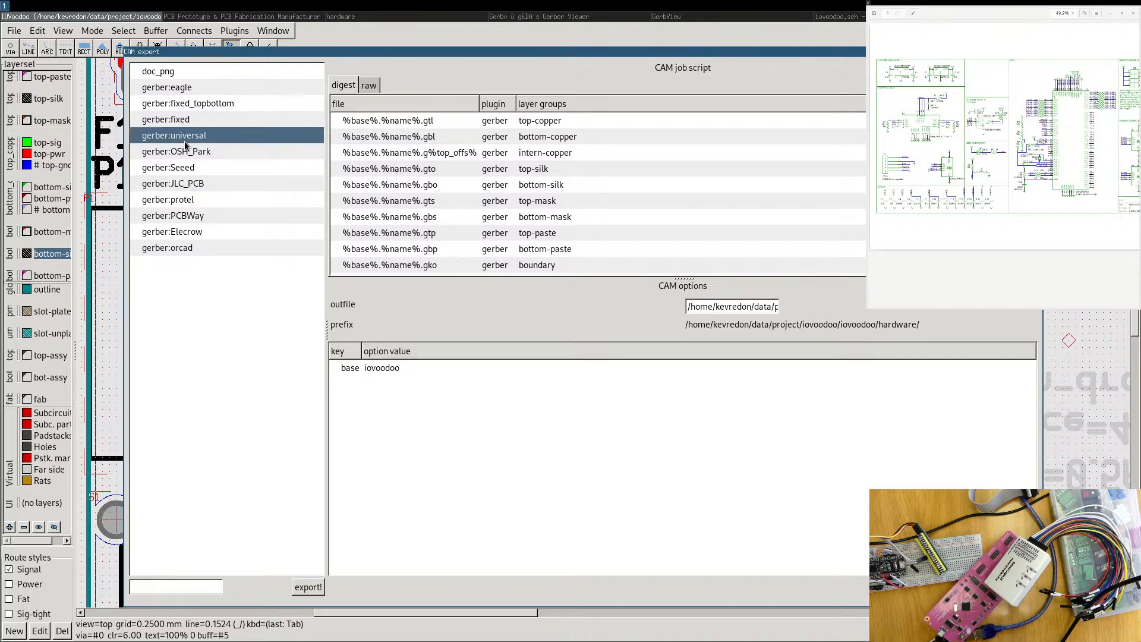
{"action": "left_click", "coordinate": [190, 154]}
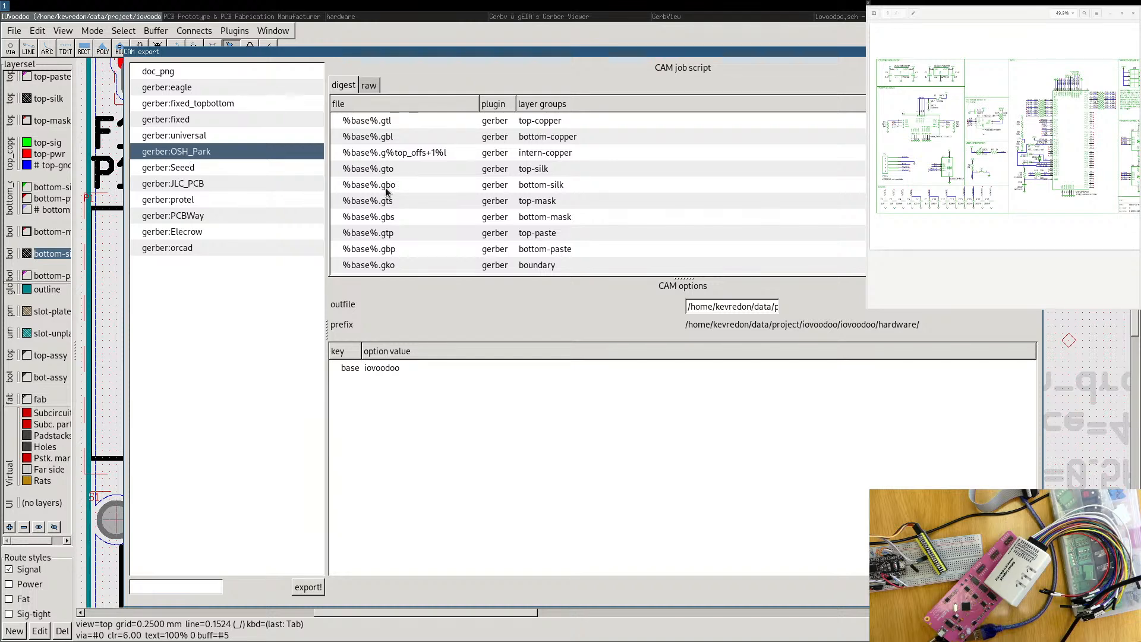
{"action": "left_click", "coordinate": [516, 186]}
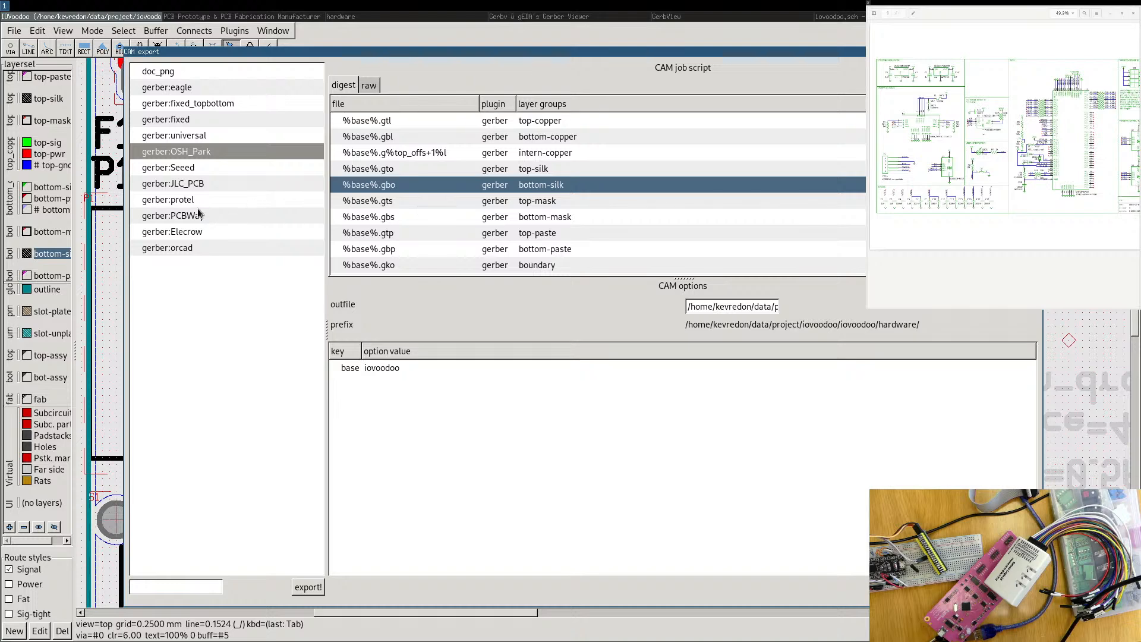
{"action": "left_click", "coordinate": [189, 184]}
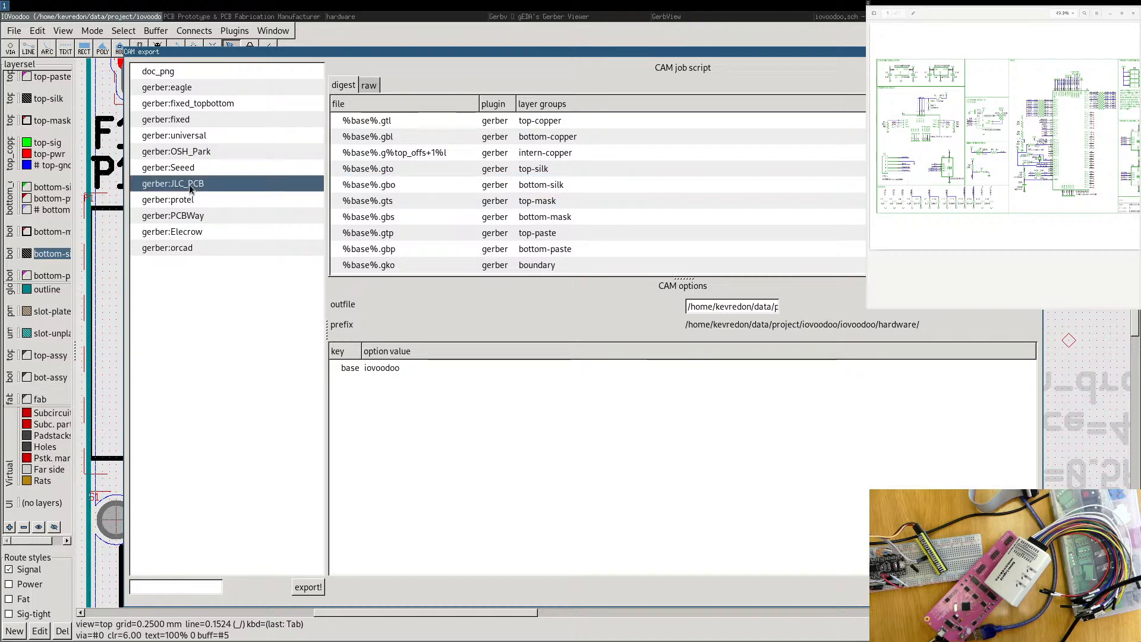
{"action": "left_click", "coordinate": [196, 220]}
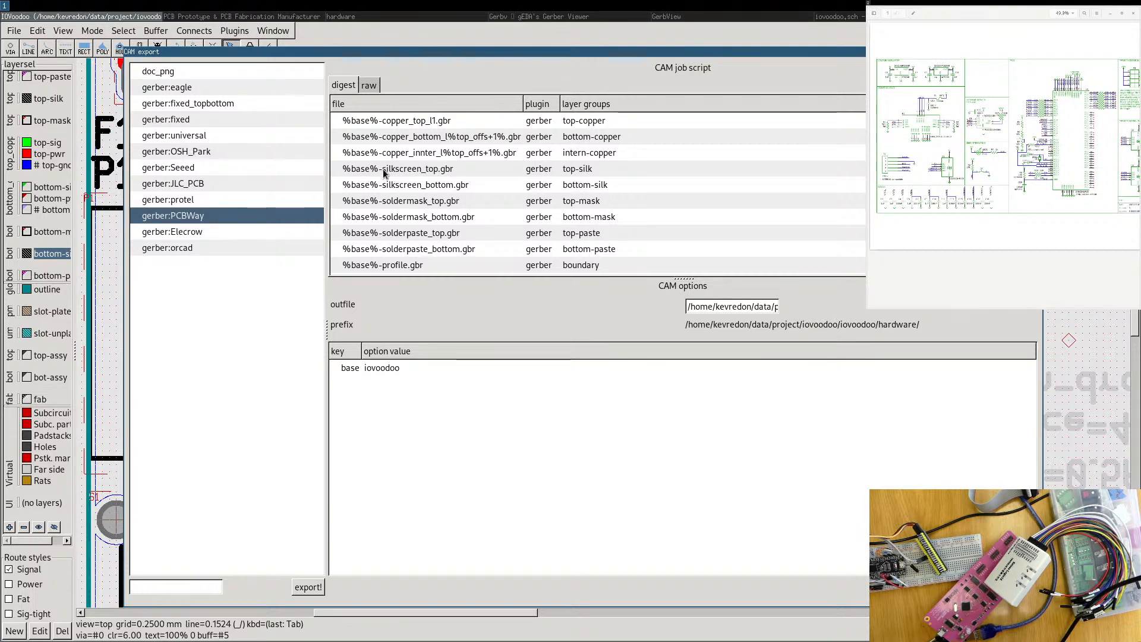
{"action": "left_click", "coordinate": [454, 169]}
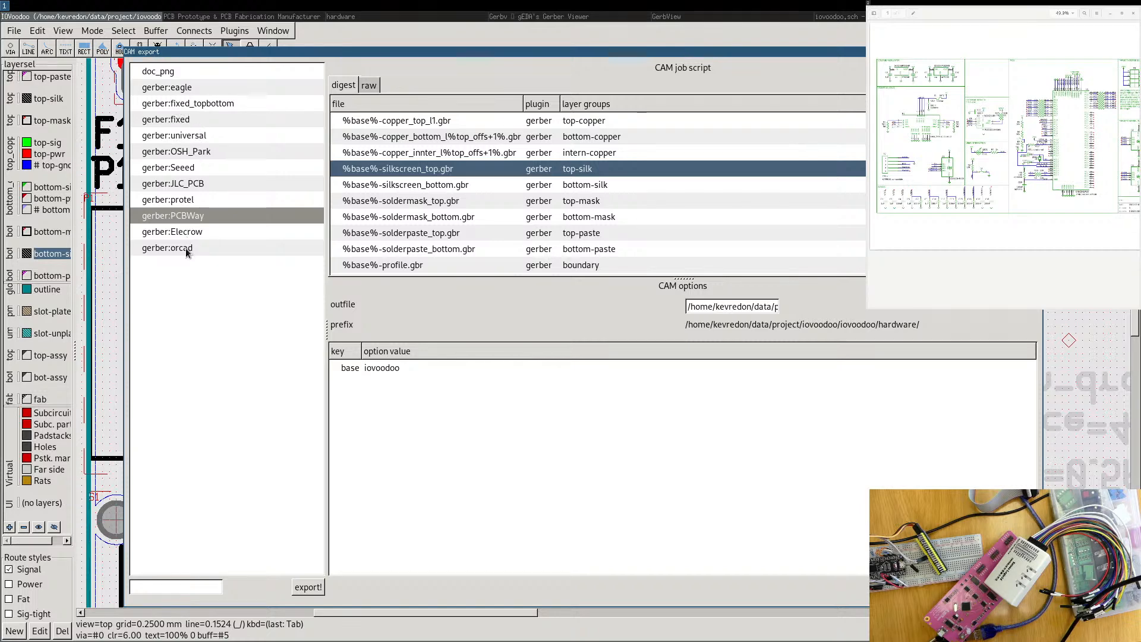
Compare the universal, fixed, PCBWay and JLC_PCB job file names, and examine the JLC_PCB list through to its drill file entry.
{"action": "left_click", "coordinate": [196, 134]}
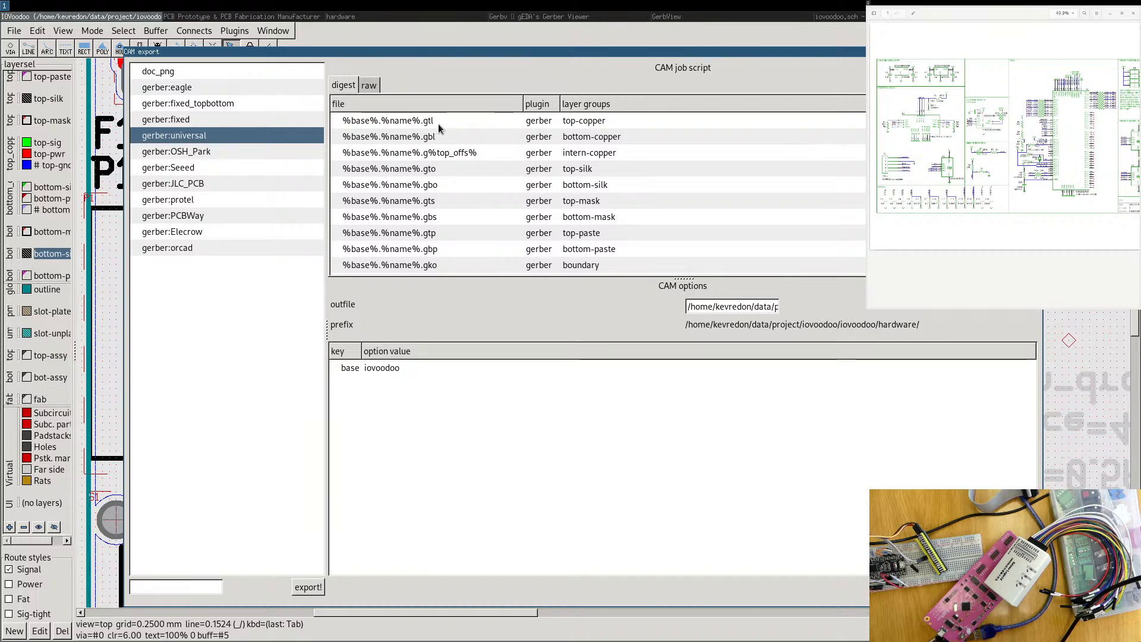
{"action": "left_click", "coordinate": [180, 121]}
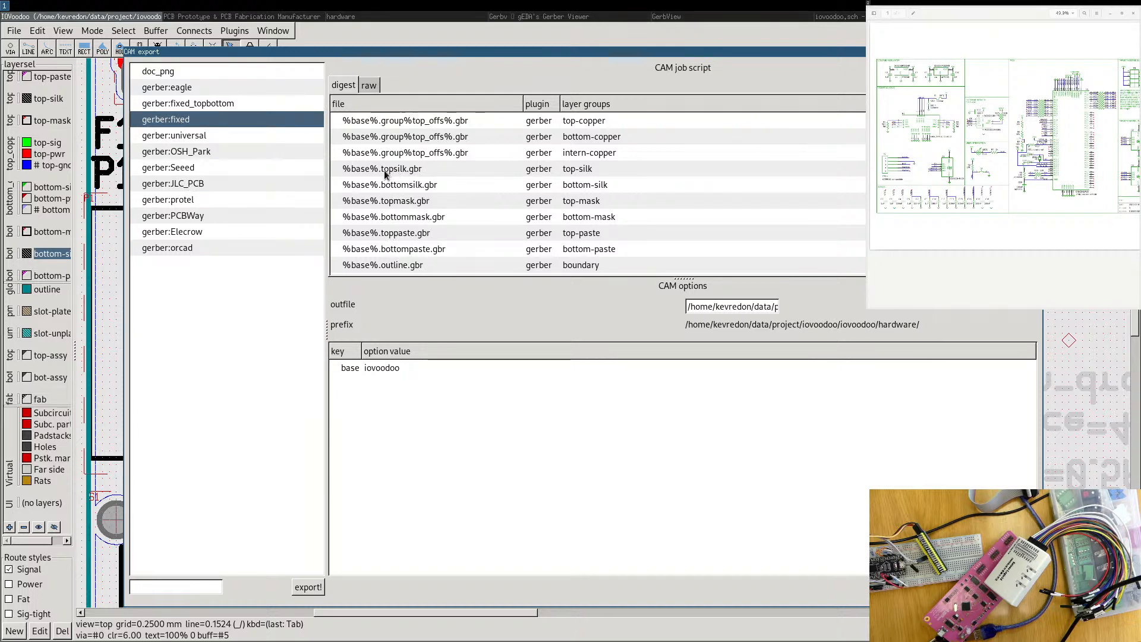
{"action": "left_click", "coordinate": [173, 220]}
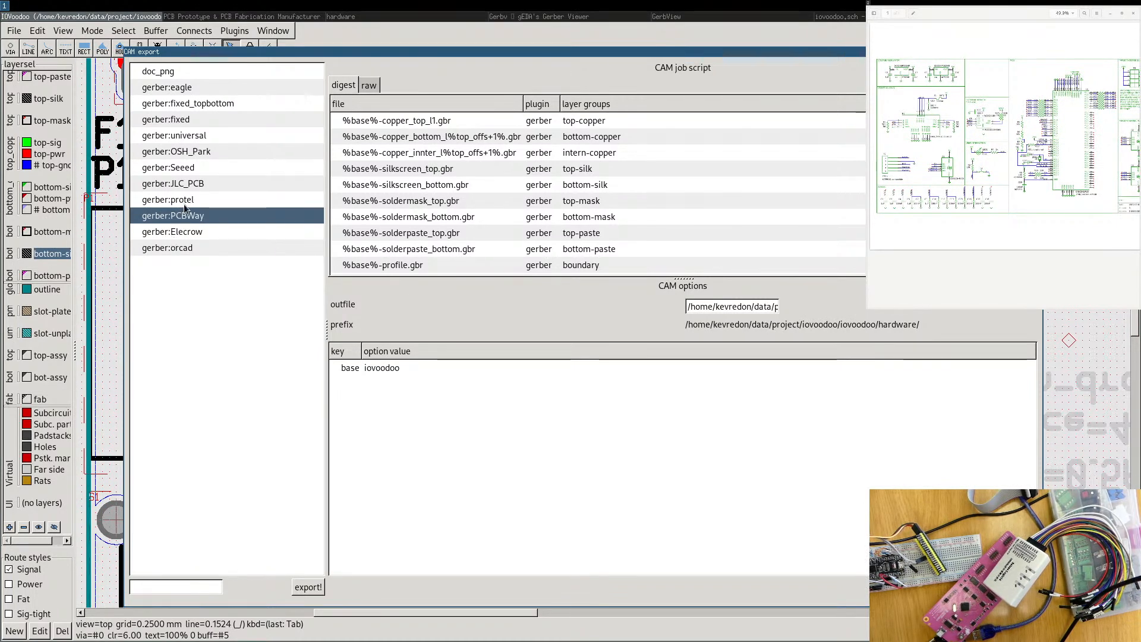
{"action": "left_click", "coordinate": [196, 182]}
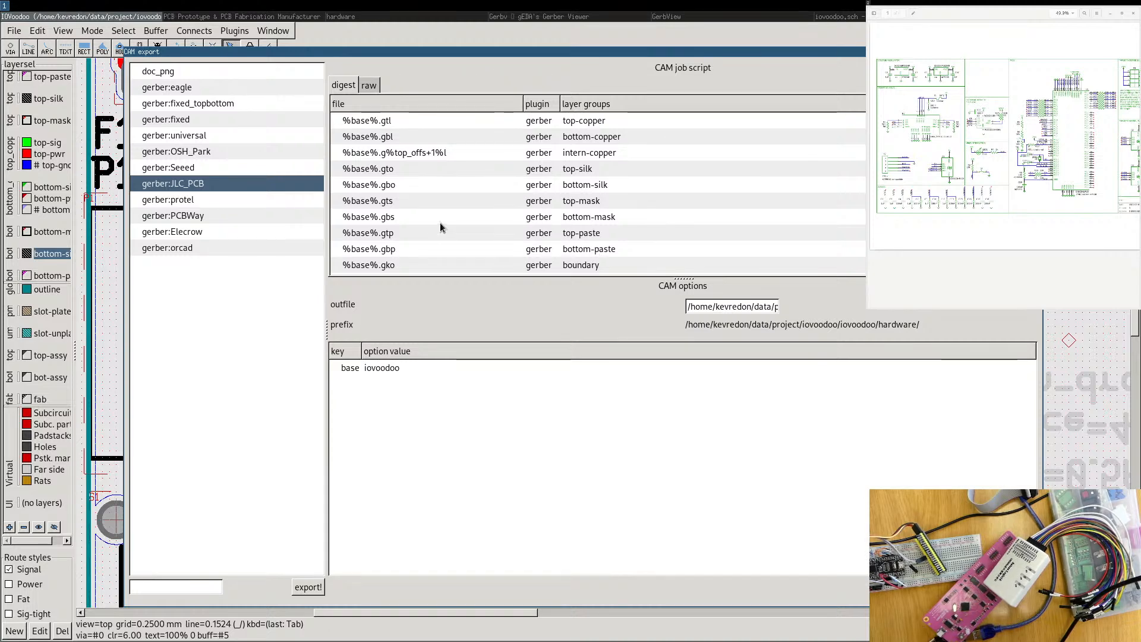
{"action": "left_click", "coordinate": [402, 219]}
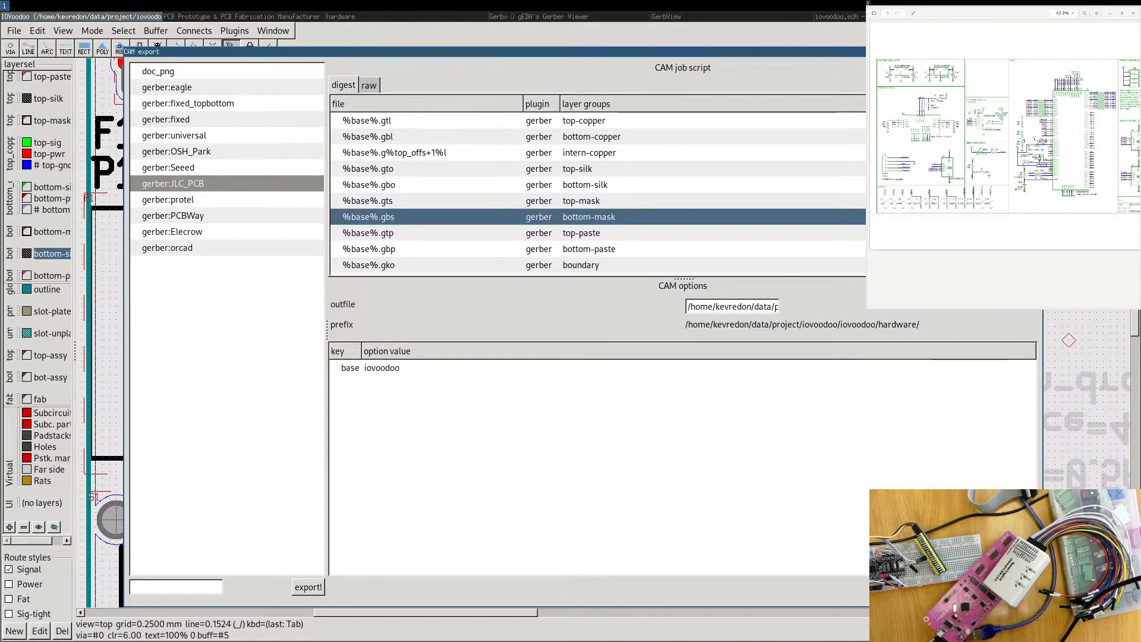
{"action": "scroll", "coordinate": [605, 138], "scroll_direction": "down", "scroll_amount": 2}
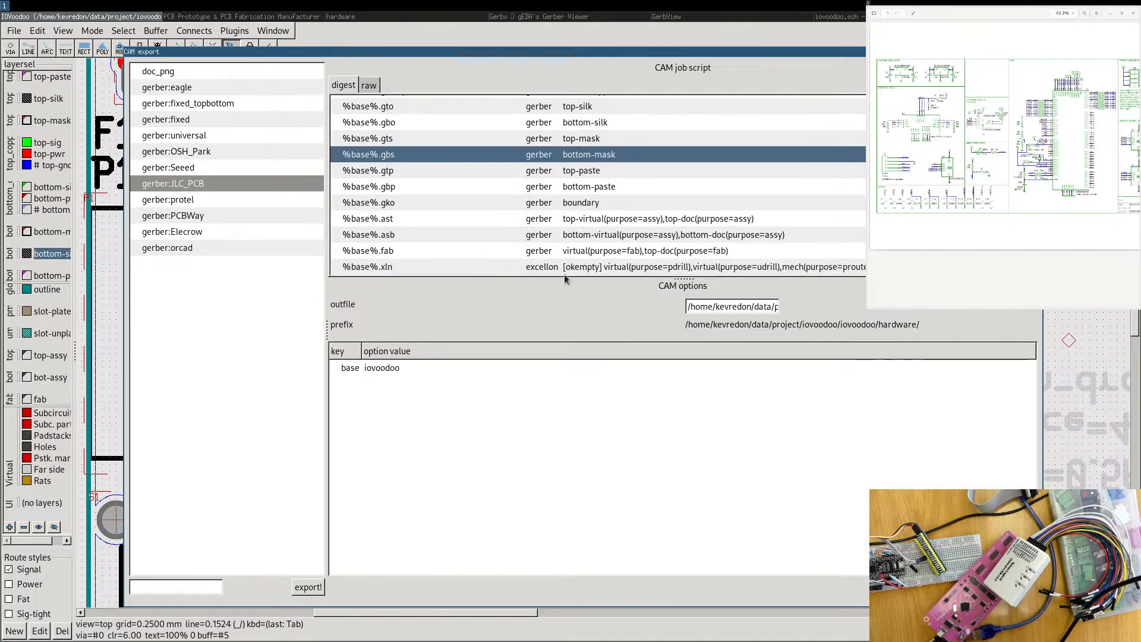
Select the JLC_PCB job's excellon drill entry, close the CAM export window and switch to GerbView.
{"action": "left_click", "coordinate": [601, 267]}
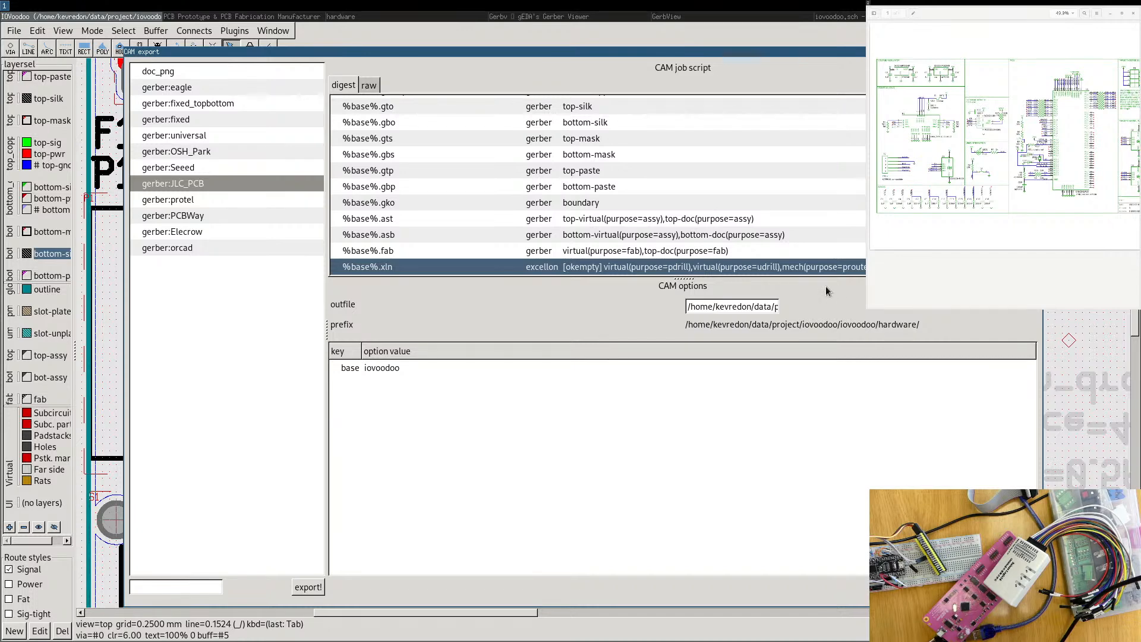
{"action": "left_click", "coordinate": [1020, 586]}
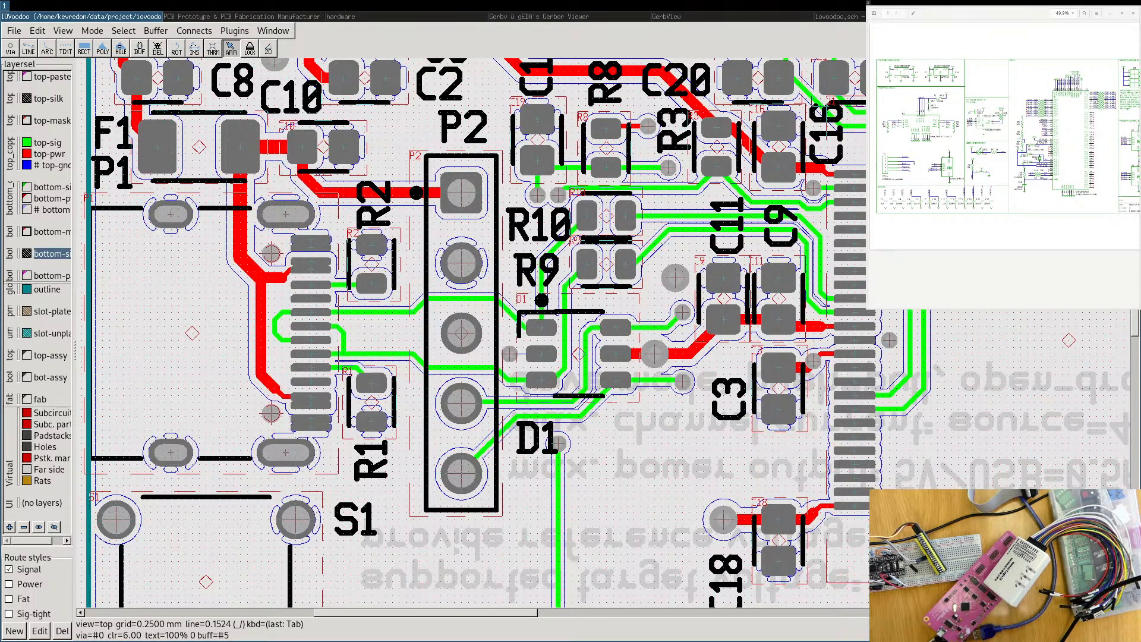
{"action": "left_click", "coordinate": [677, 15]}
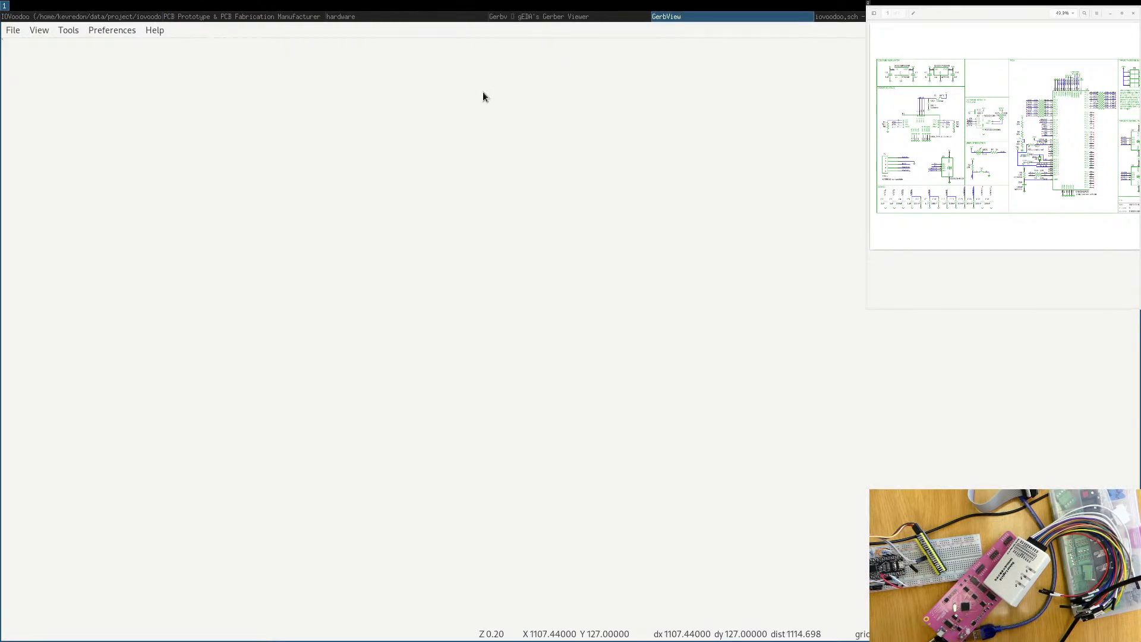
{"action": "left_click", "coordinate": [582, 18]}
{"action": "left_click", "coordinate": [698, 15]}
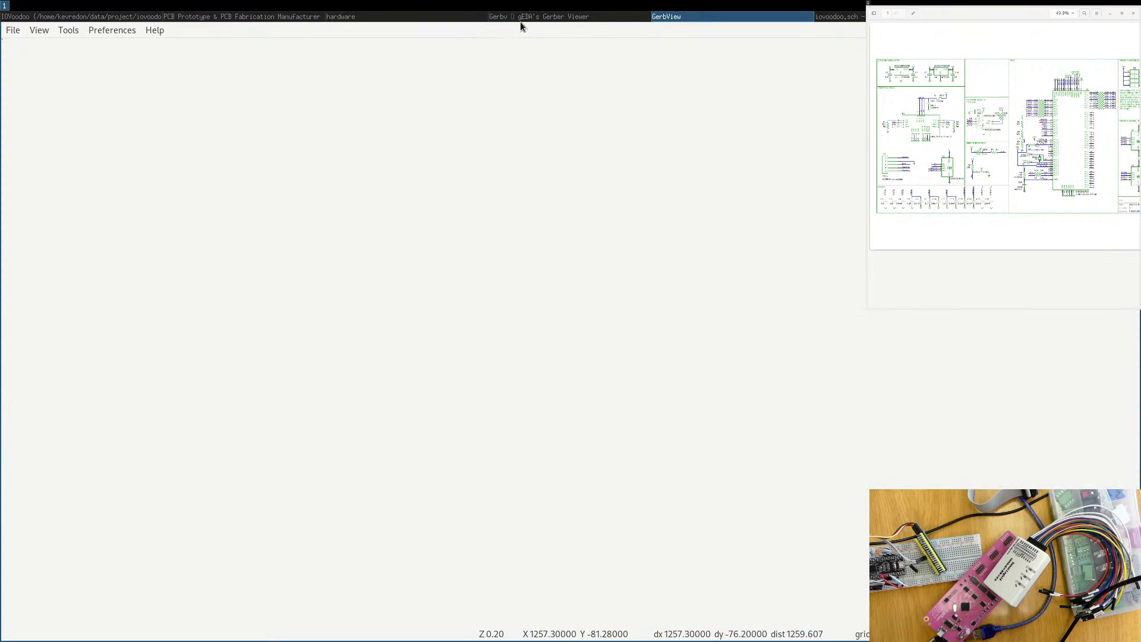
{"action": "left_click", "coordinate": [523, 18]}
{"action": "left_click", "coordinate": [722, 16]}
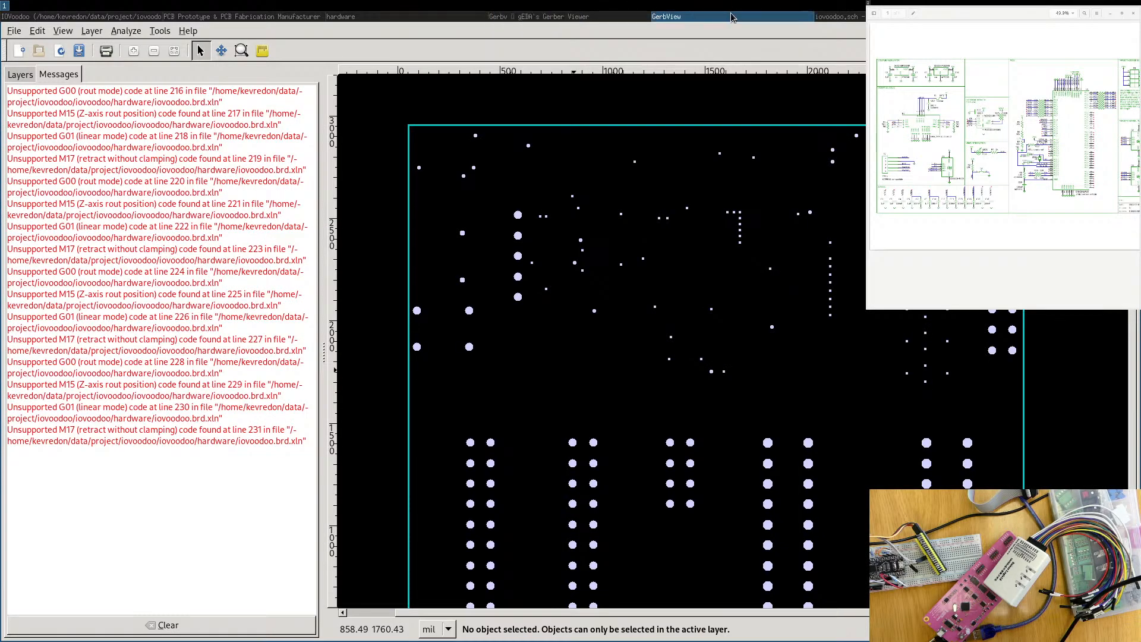
Load iovoodoo.brd.xln as an Excellon drill file in GerbView, showing all file types to find it.
{"action": "left_click", "coordinate": [6, 32]}
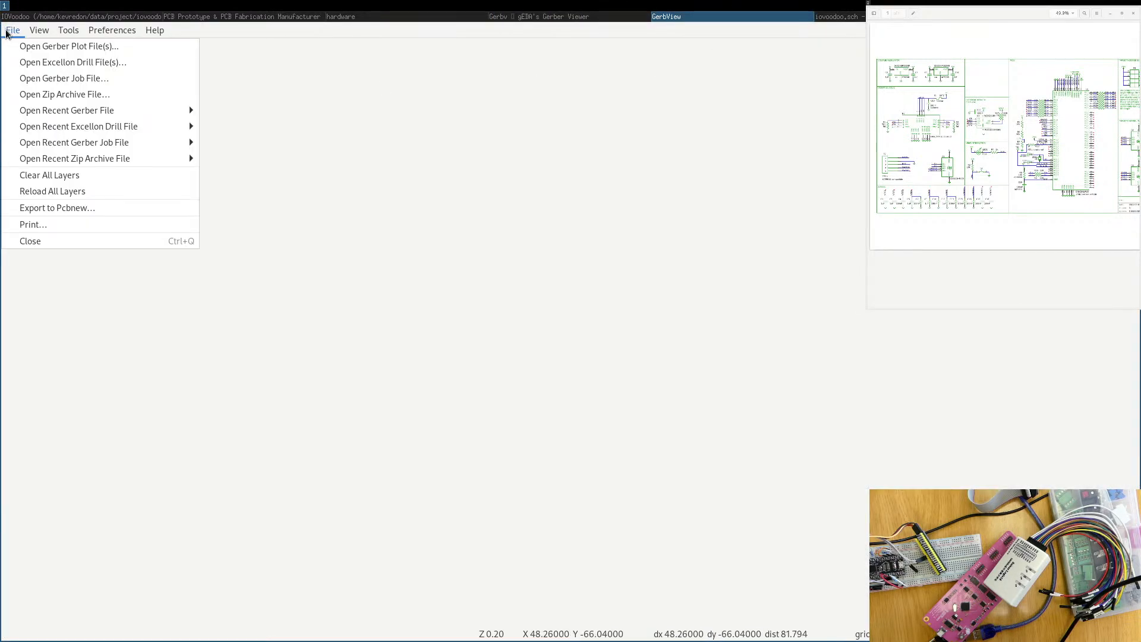
{"action": "left_click", "coordinate": [37, 62]}
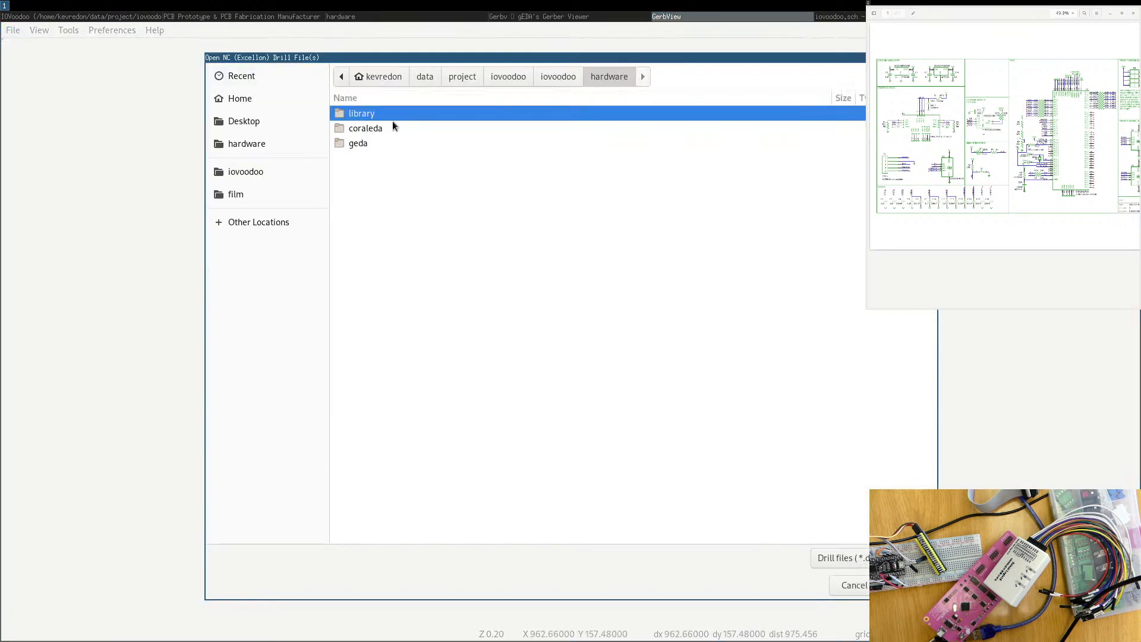
{"action": "left_click", "coordinate": [837, 557]}
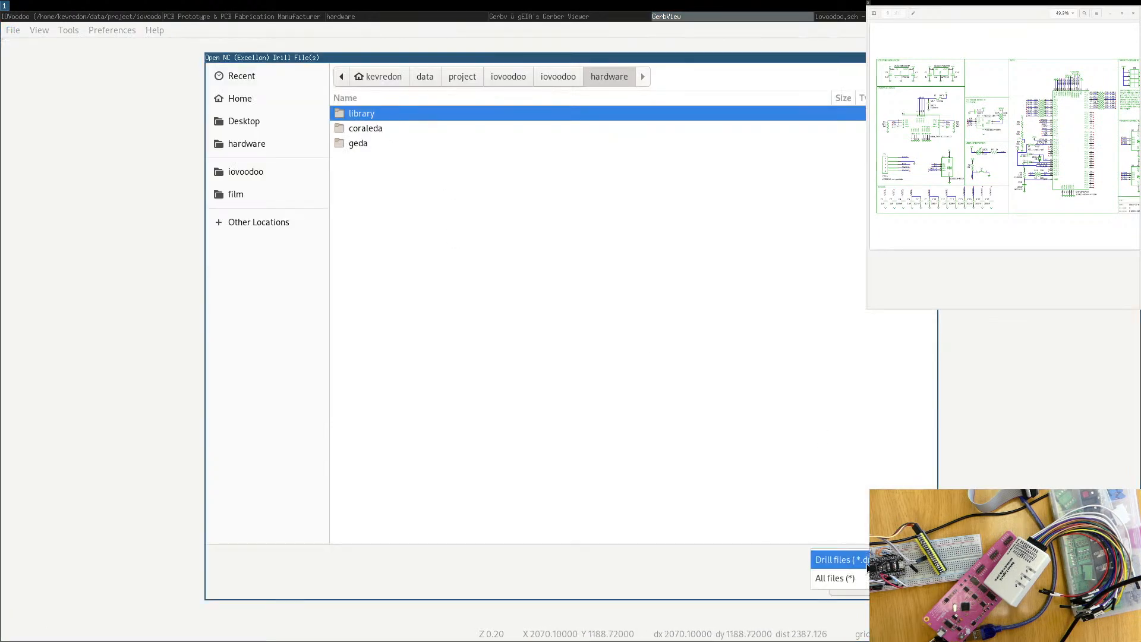
{"action": "left_click", "coordinate": [837, 578]}
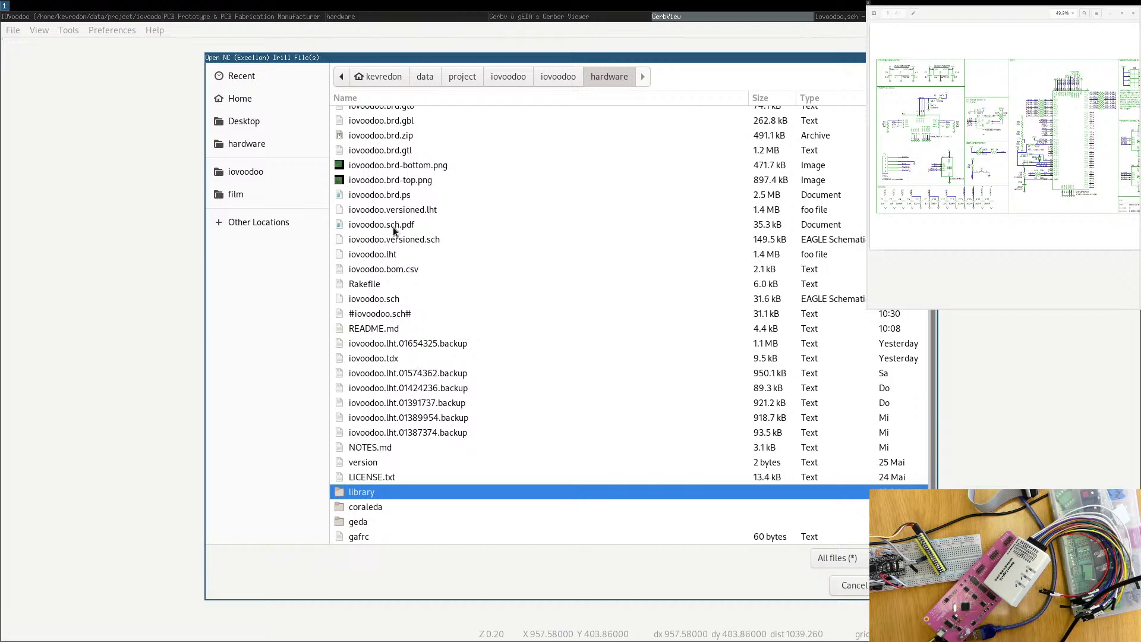
{"action": "scroll", "coordinate": [399, 239], "scroll_direction": "up", "scroll_amount": 4}
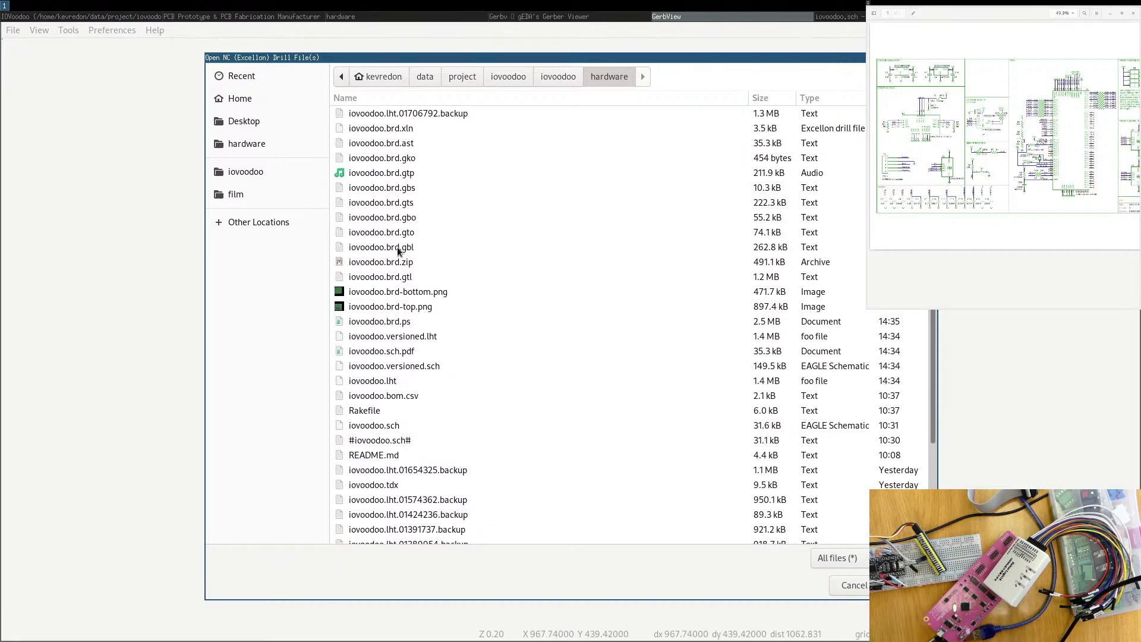
{"action": "scroll", "coordinate": [396, 252], "scroll_direction": "down", "scroll_amount": 4}
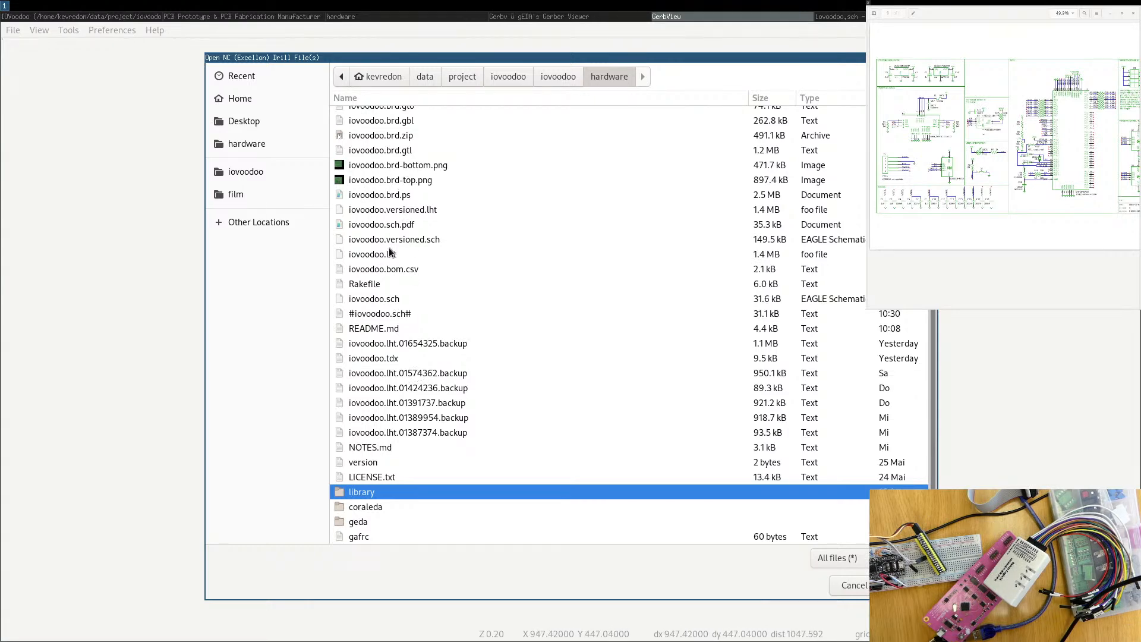
{"action": "scroll", "coordinate": [388, 231], "scroll_direction": "up", "scroll_amount": 4}
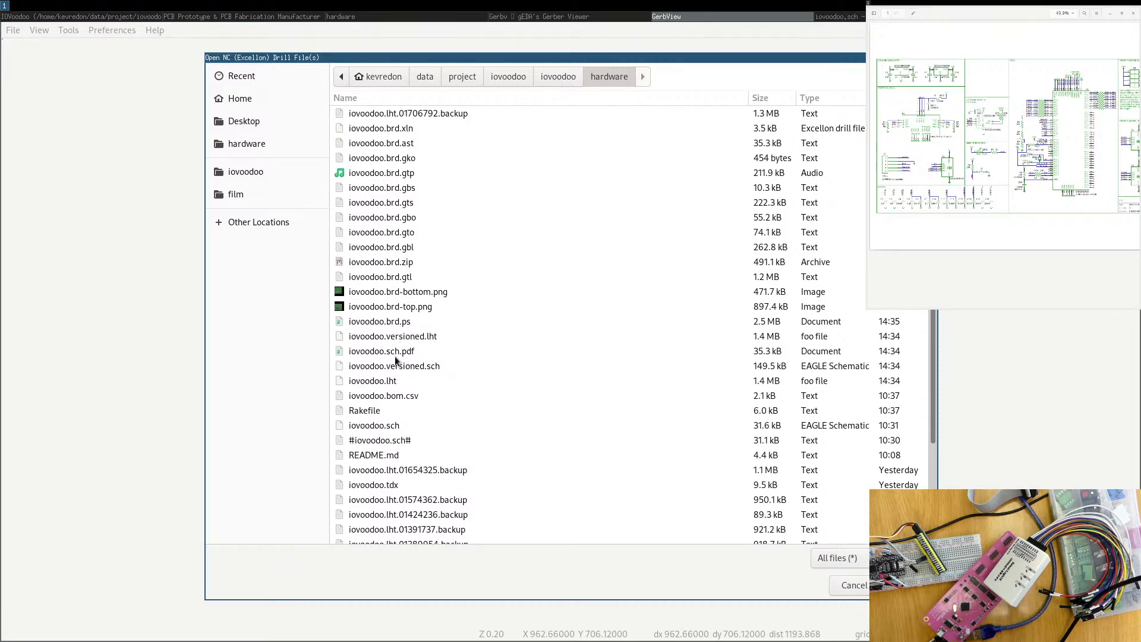
{"action": "left_click", "coordinate": [406, 128]}
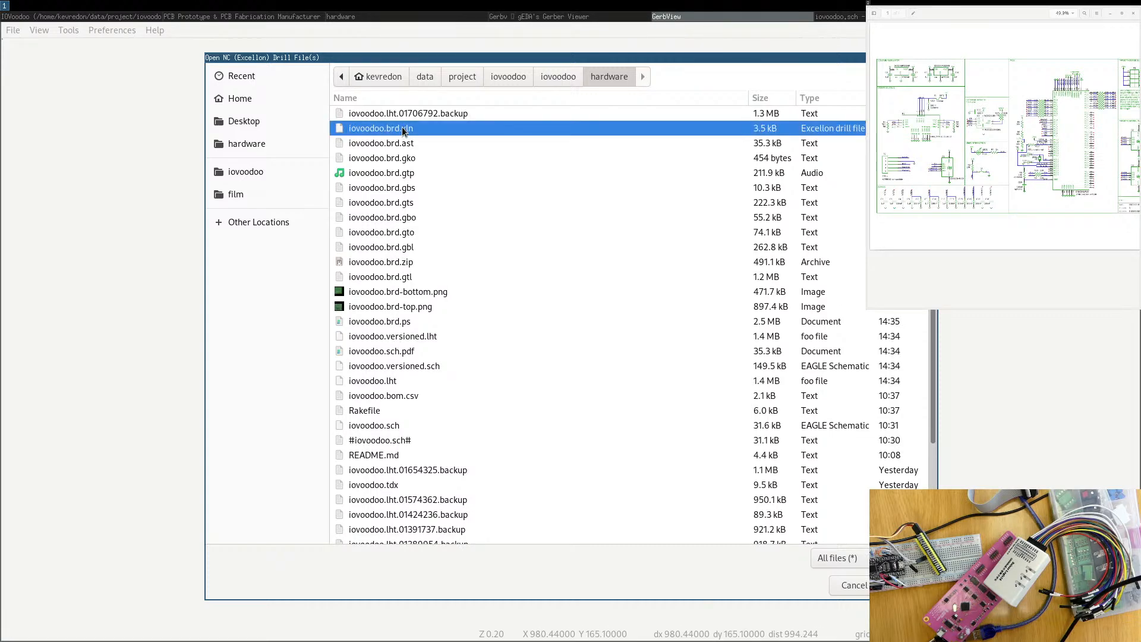
{"action": "double_click", "coordinate": [407, 128]}
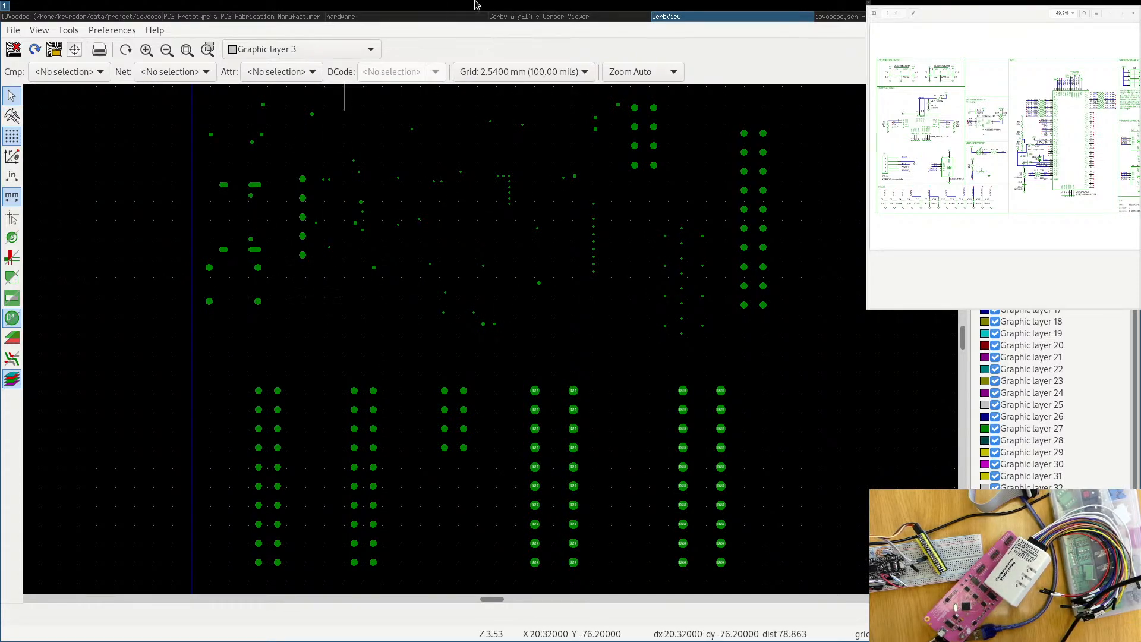
Compare how Gerbv and GerbView render the board's drill file, examining the slotted connector holes up close.
{"action": "left_click", "coordinate": [518, 19]}
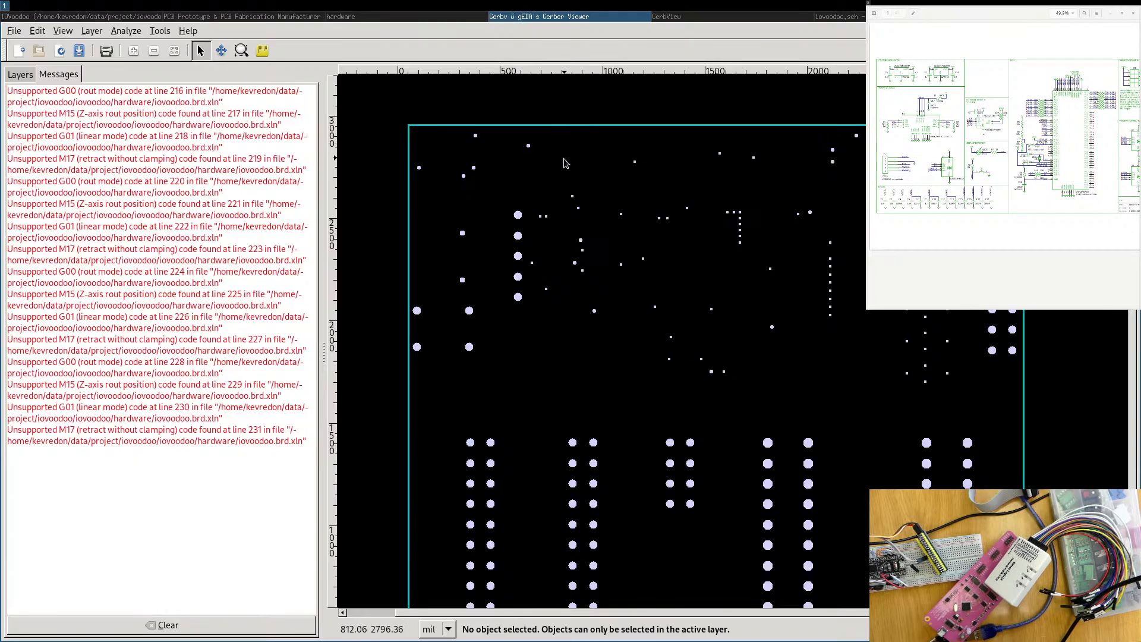
{"action": "left_click", "coordinate": [19, 75]}
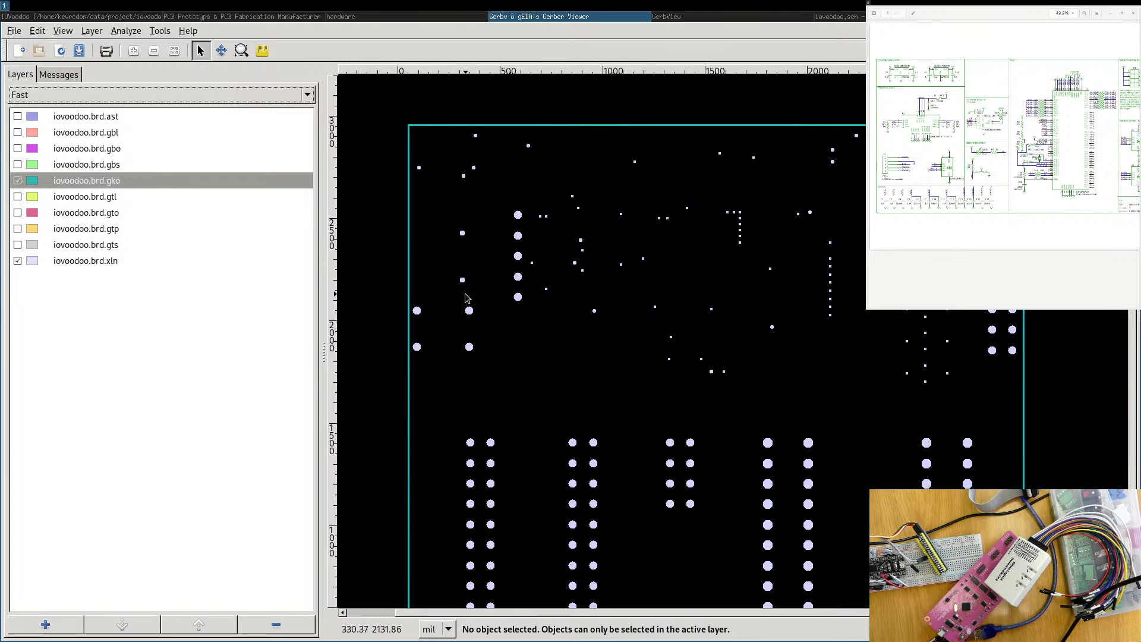
{"action": "left_click", "coordinate": [58, 72]}
{"action": "left_click", "coordinate": [670, 17]}
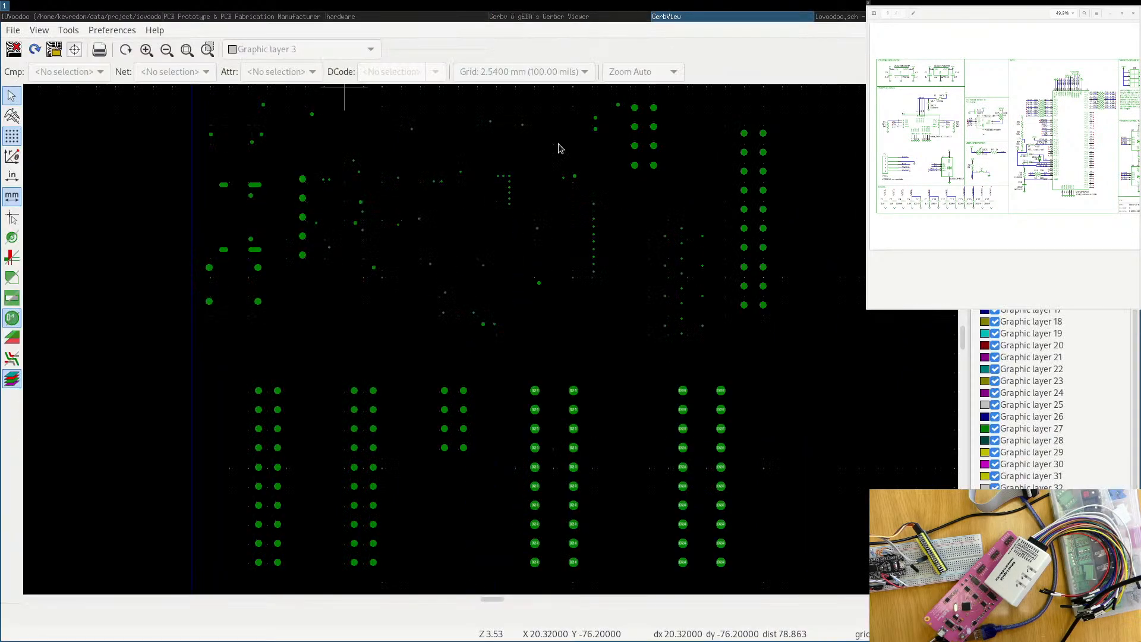
{"action": "scroll", "coordinate": [300, 284], "scroll_direction": "up", "scroll_amount": 5}
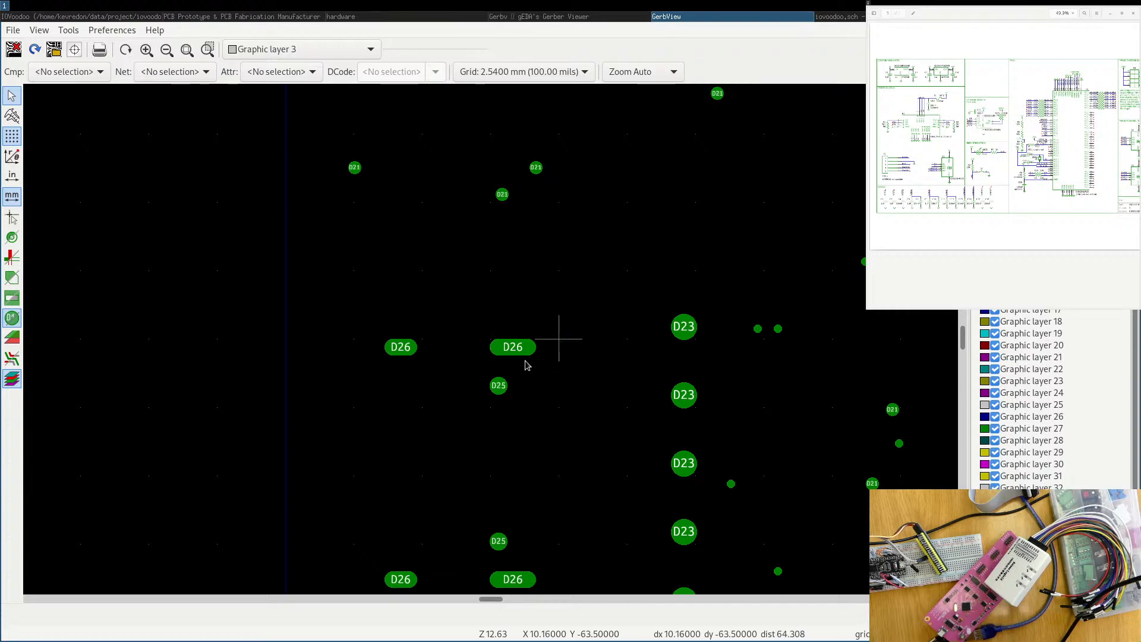
{"action": "scroll", "coordinate": [492, 343], "scroll_direction": "down", "scroll_amount": 1}
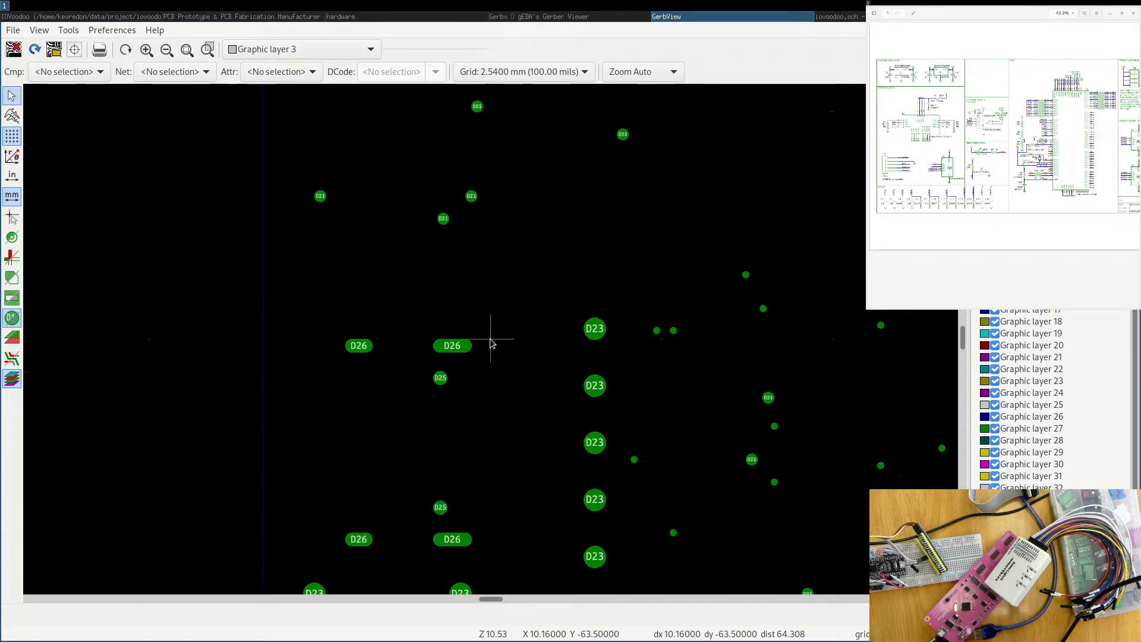
{"action": "scroll", "coordinate": [490, 344], "scroll_direction": "down", "scroll_amount": 5}
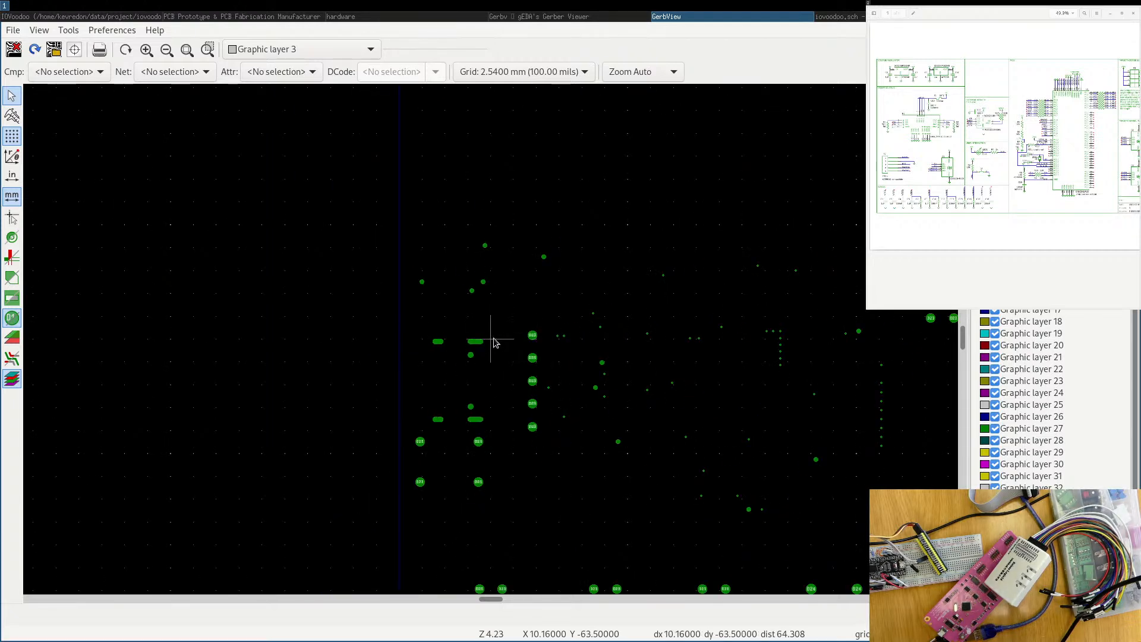
{"action": "middle_click_drag", "start_coordinate": [597, 378], "coordinate": [391, 294]}
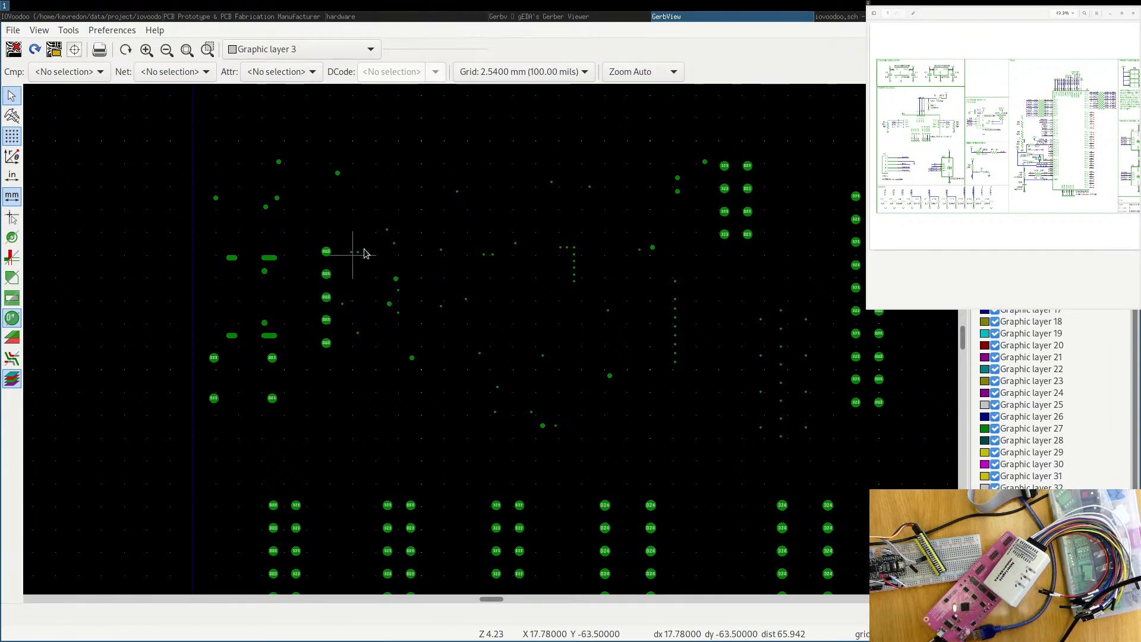
{"action": "scroll", "coordinate": [448, 320], "scroll_direction": "down", "scroll_amount": 3}
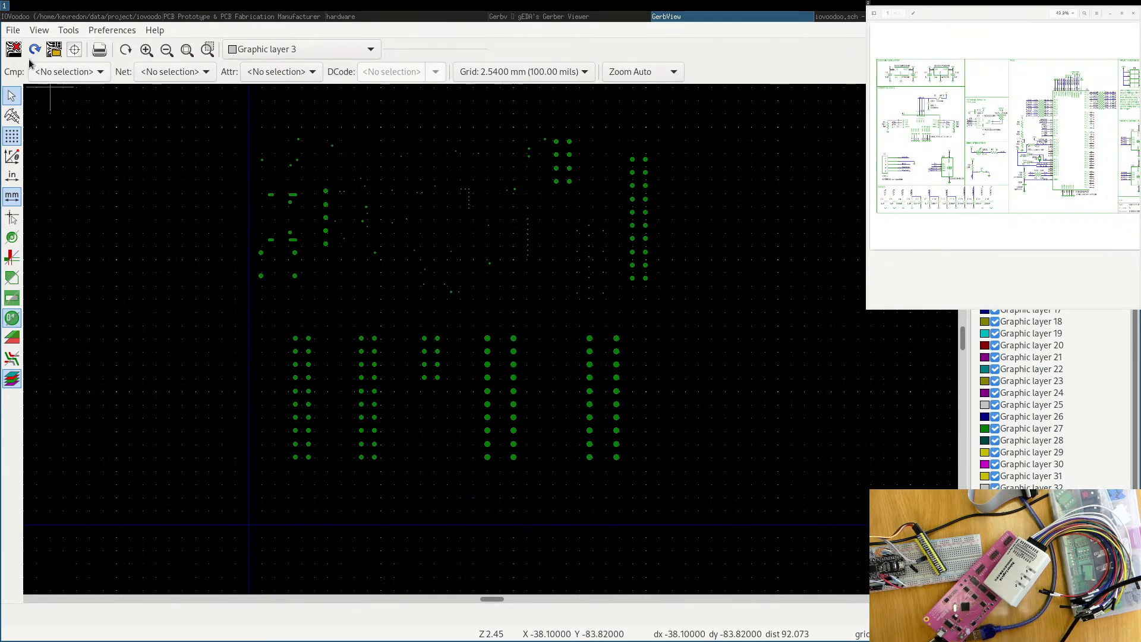
Load the board outline iovoodoo.brd.gko and the bottom mask iovoodoo.brd.gbs over the drill layer.
{"action": "left_click", "coordinate": [53, 50]}
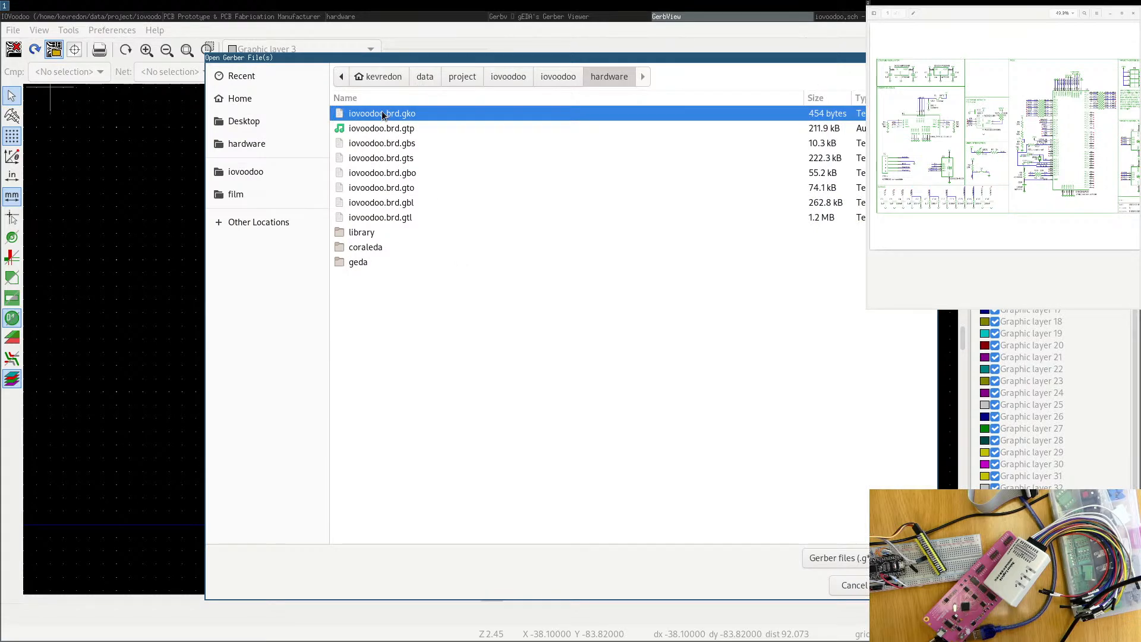
{"action": "double_click", "coordinate": [381, 110]}
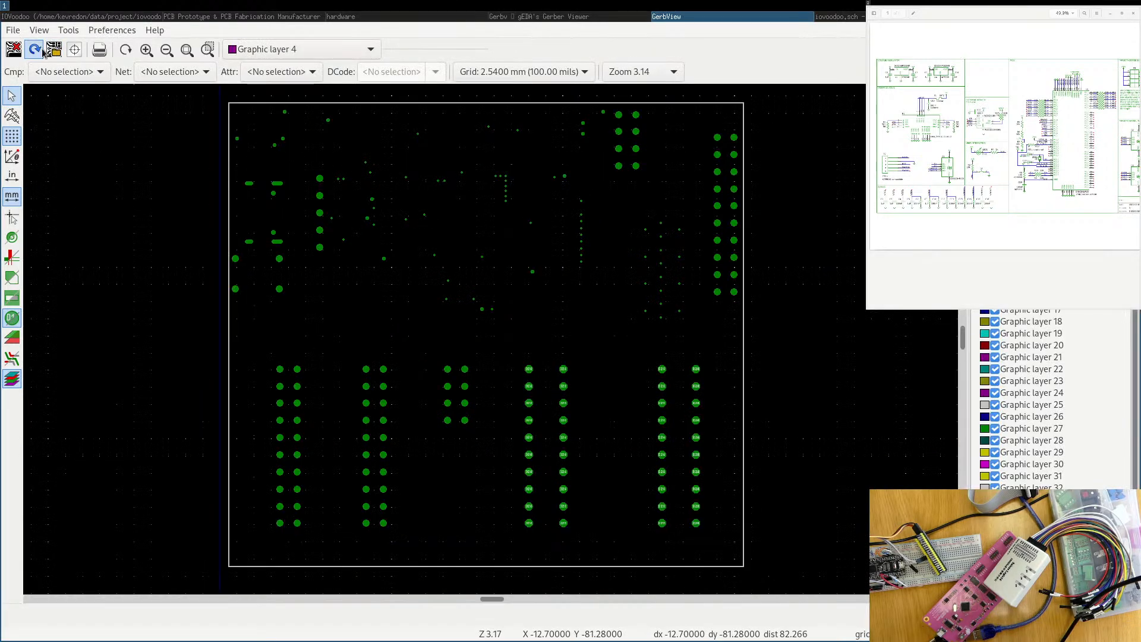
{"action": "left_click", "coordinate": [53, 50]}
{"action": "double_click", "coordinate": [391, 142]}
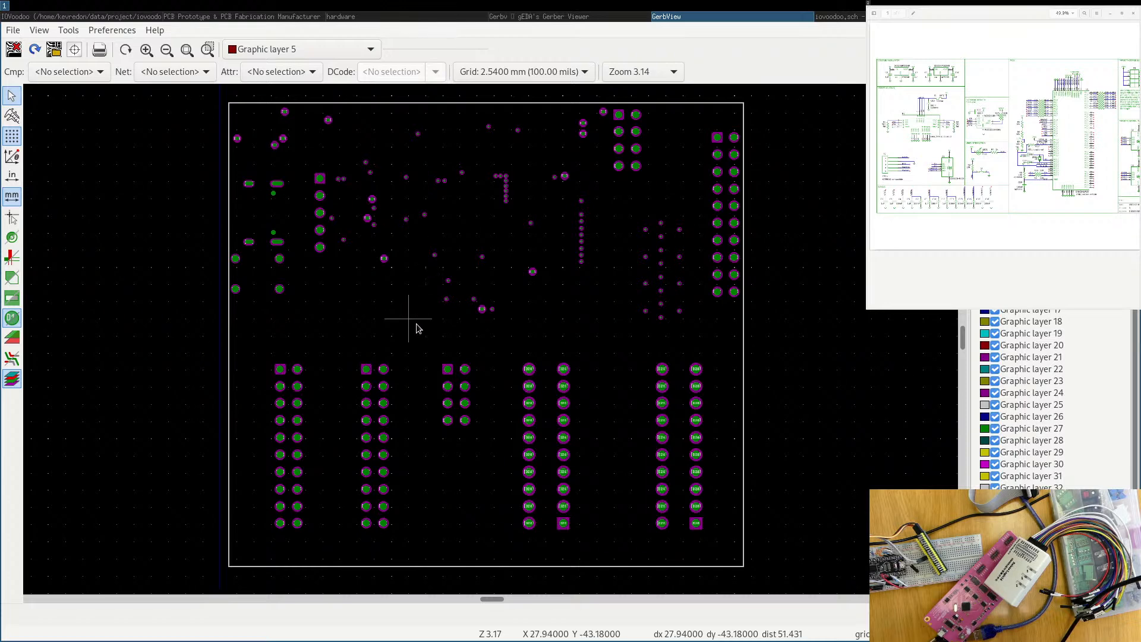
Examine the holes and slots against the bottom mask, compare them with the Gerbv rendering, and close both Gerber viewers.
{"action": "scroll", "coordinate": [422, 270], "scroll_direction": "up", "scroll_amount": 3}
{"action": "middle_click_drag", "start_coordinate": [379, 392], "coordinate": [366, 408]}
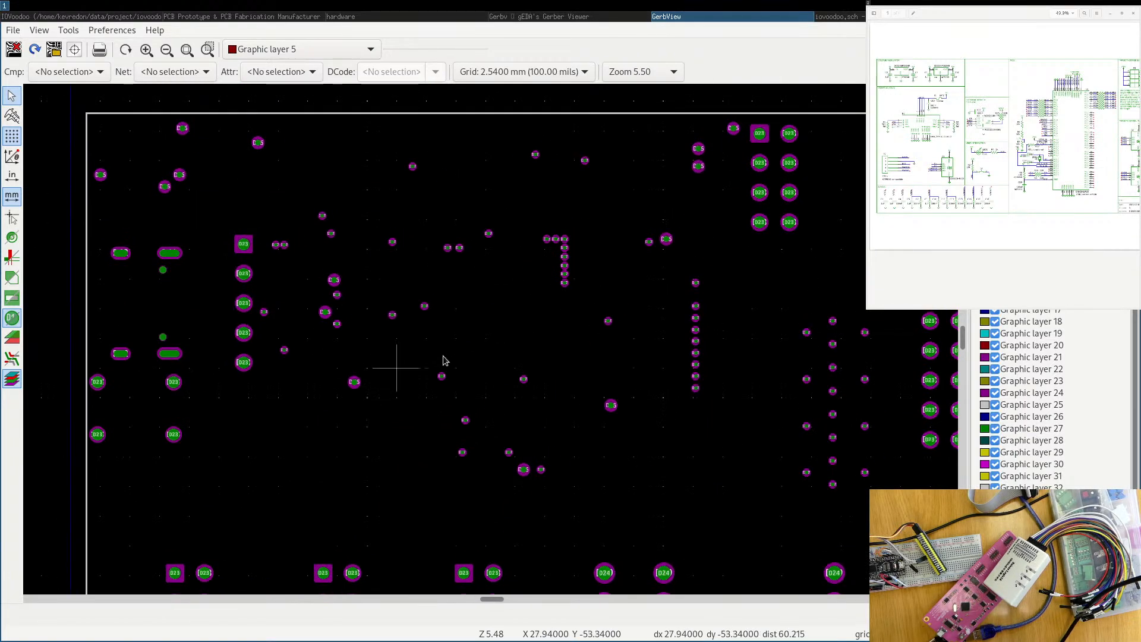
{"action": "middle_click_drag", "start_coordinate": [771, 351], "coordinate": [573, 332]}
{"action": "middle_click_drag", "start_coordinate": [352, 318], "coordinate": [565, 341]}
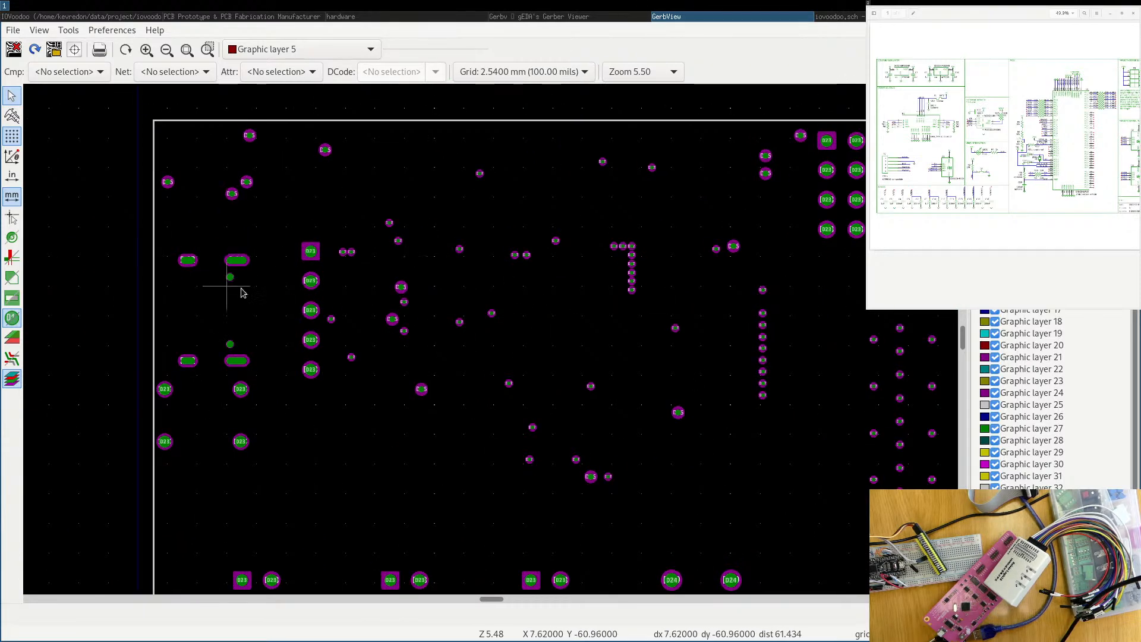
{"action": "left_click", "coordinate": [532, 18]}
{"action": "scroll", "coordinate": [678, 301], "scroll_direction": "up", "scroll_amount": 2}
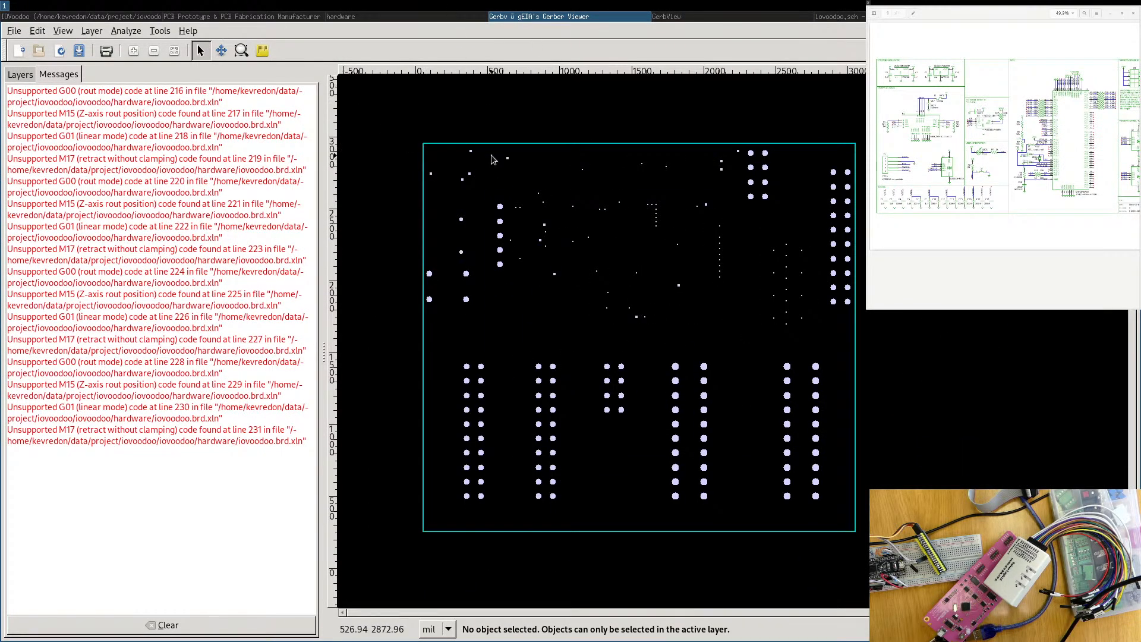
{"action": "key", "text": "ctrl+q"}
{"action": "key", "text": "ctrl+q"}
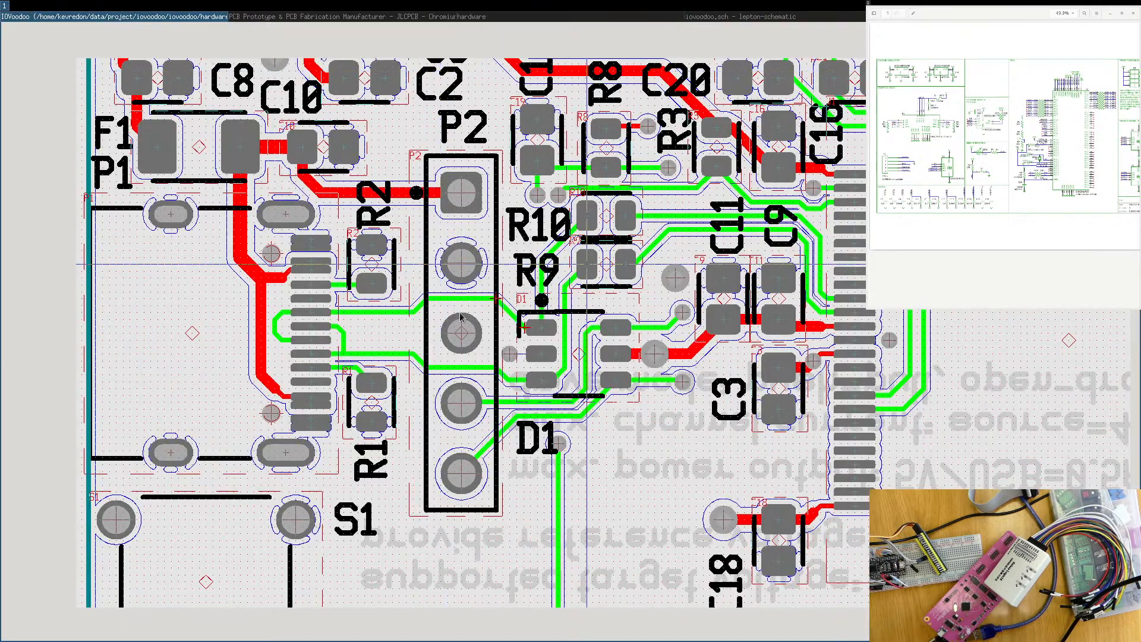
Open iovoodoo.brd.ps from the hardware folder and view its table of contents.
{"action": "left_click", "coordinate": [291, 16]}
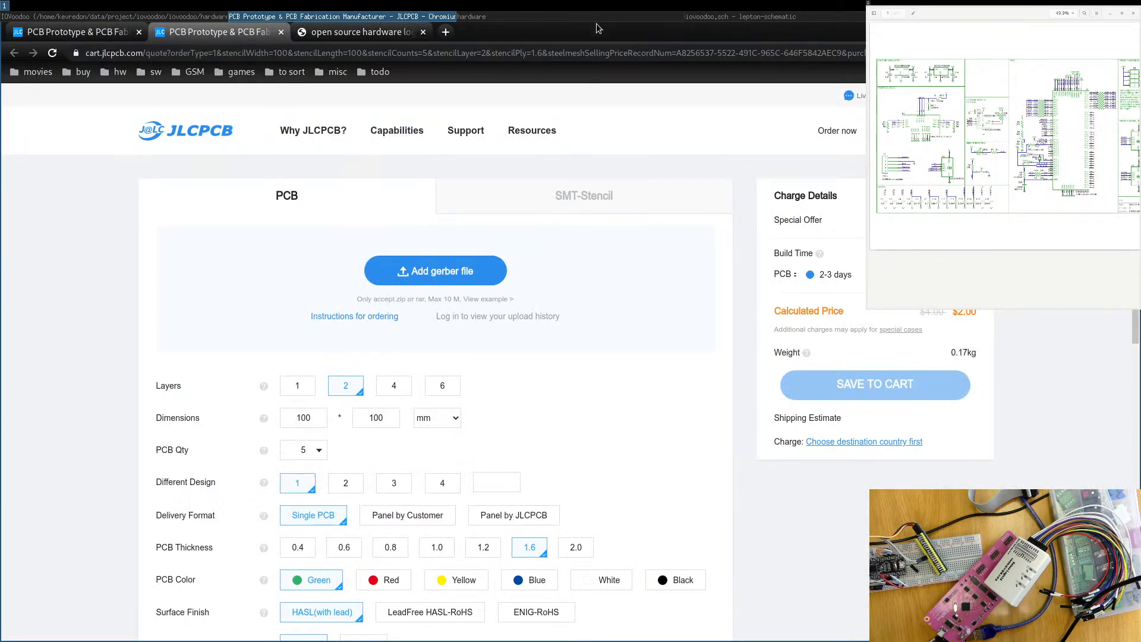
{"action": "left_click", "coordinate": [595, 19]}
{"action": "left_click", "coordinate": [712, 15]}
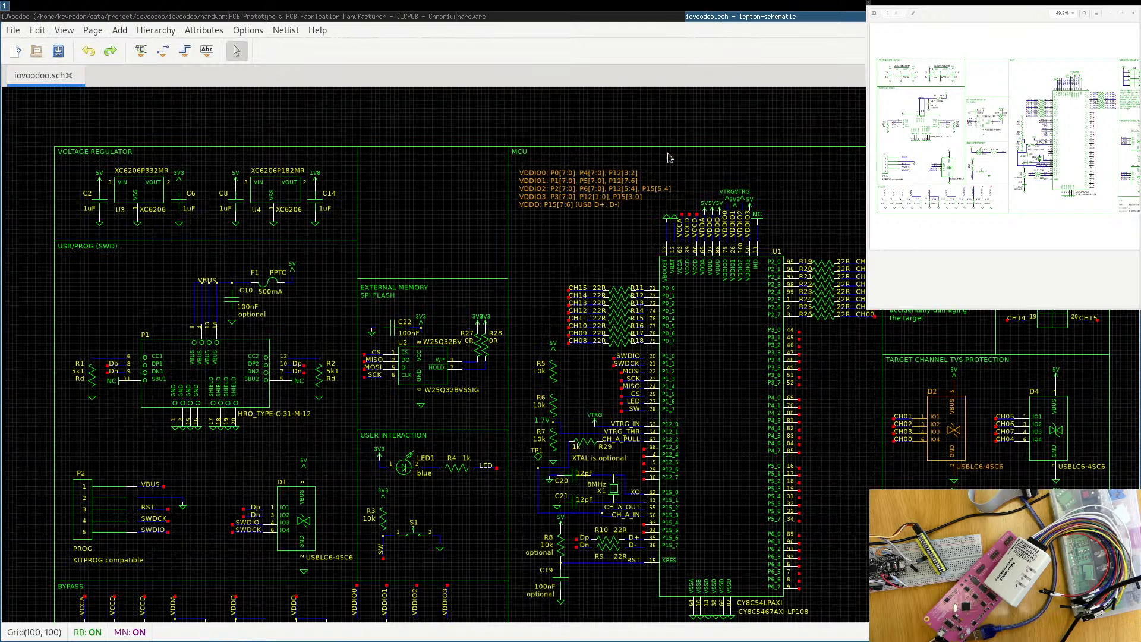
{"action": "left_click", "coordinate": [646, 17]}
{"action": "key", "text": "super+Right"}
{"action": "key", "text": "super+Right"}
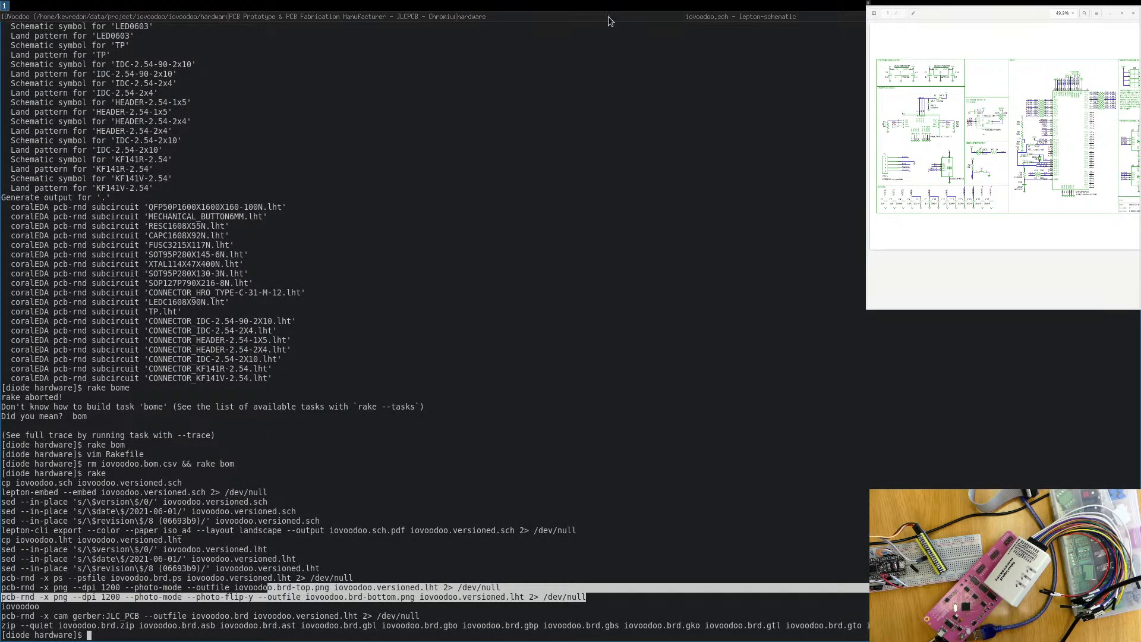
{"action": "left_click", "coordinate": [572, 18]}
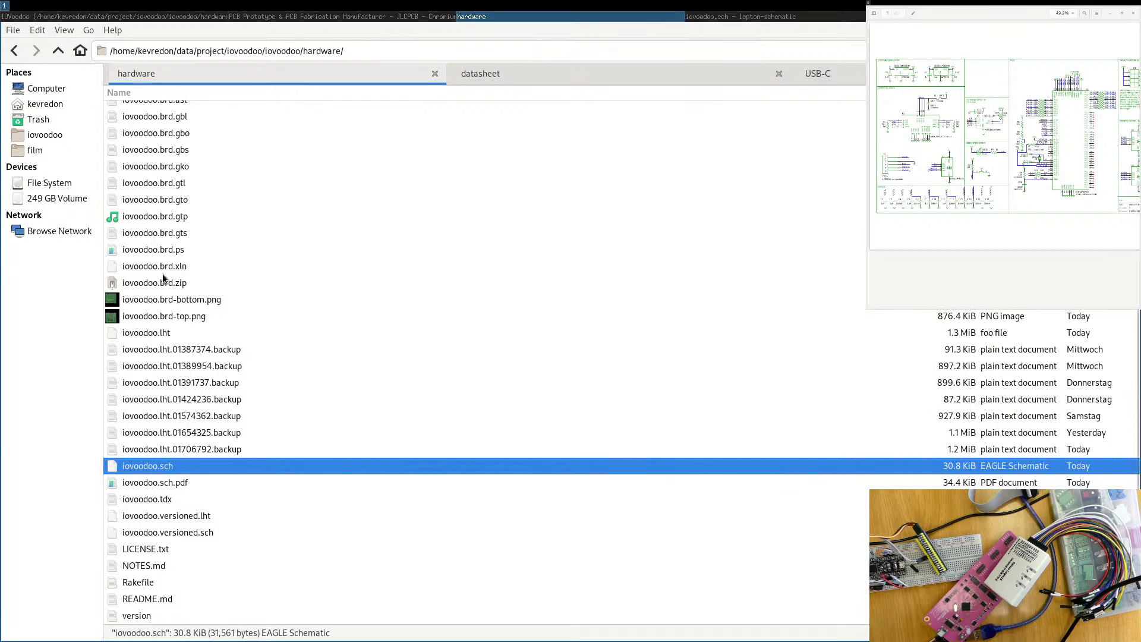
{"action": "double_click", "coordinate": [163, 249]}
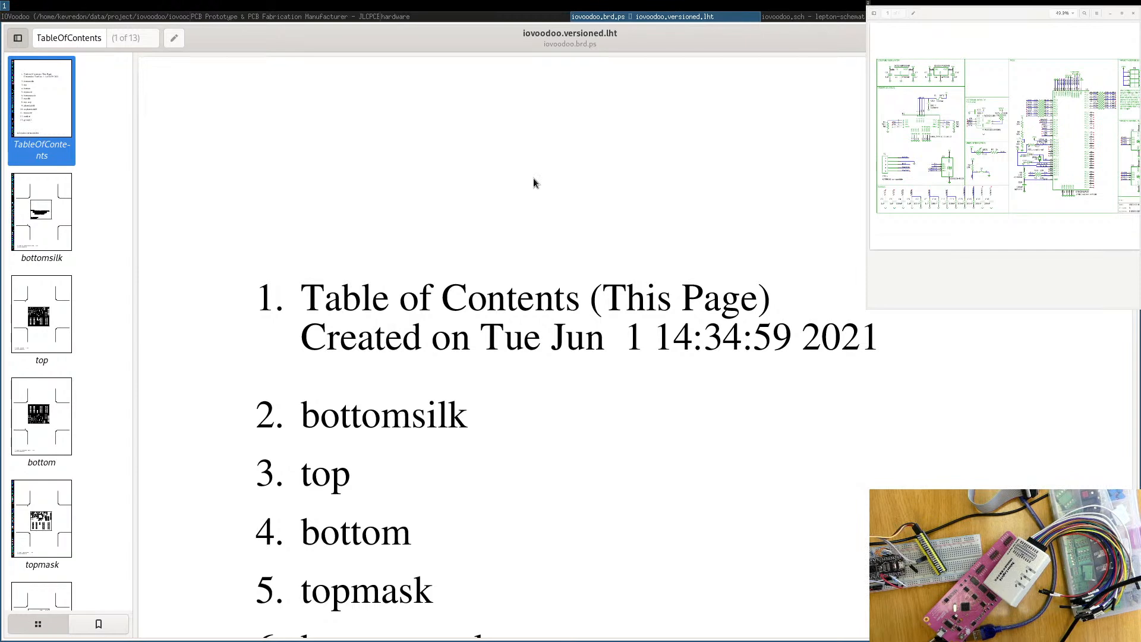
{"action": "scroll", "coordinate": [535, 250], "scroll_direction": "down", "scroll_amount": 3}
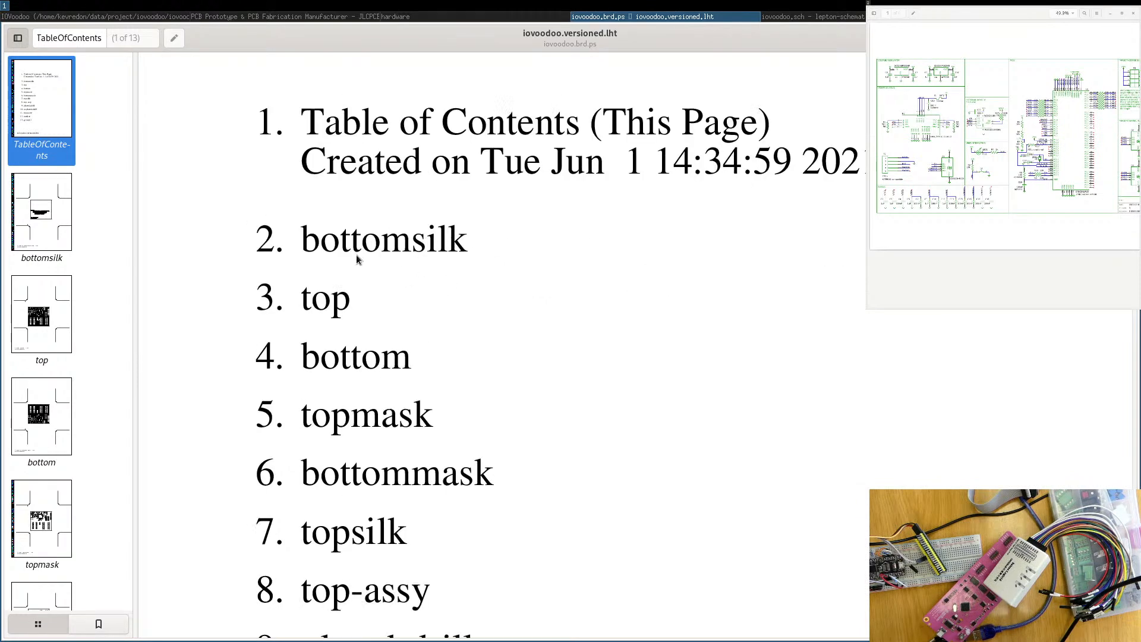
Examine the bottomsilk and top copper pages of the PostScript export, including their layer and scale captions.
{"action": "scroll", "coordinate": [357, 259], "scroll_direction": "down", "scroll_amount": 20}
{"action": "scroll", "coordinate": [384, 291], "scroll_direction": "down", "scroll_amount": 1}
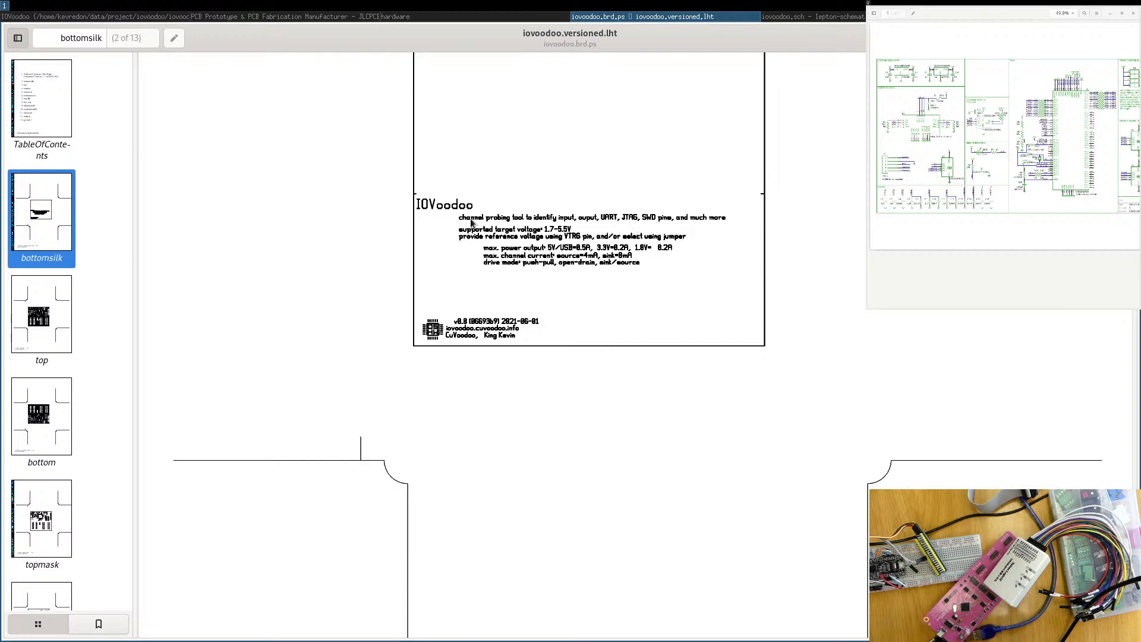
{"action": "scroll", "coordinate": [482, 228], "scroll_direction": "up", "scroll_amount": 3}
{"action": "scroll", "coordinate": [467, 286], "scroll_direction": "down", "scroll_amount": 7}
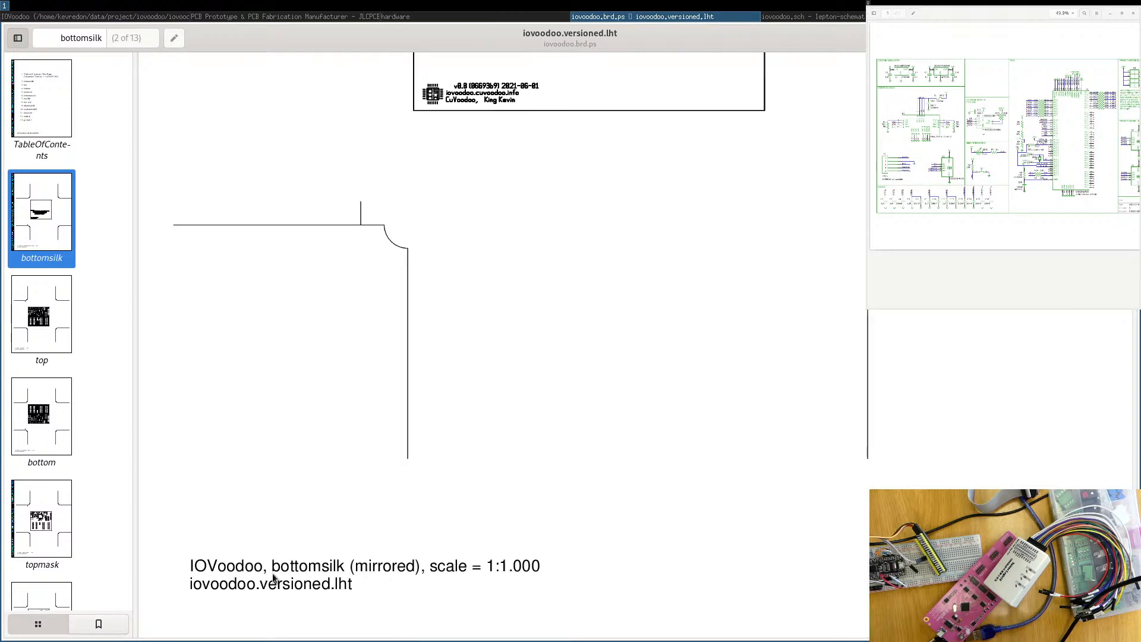
{"action": "scroll", "coordinate": [412, 482], "scroll_direction": "down", "scroll_amount": 18}
{"action": "scroll", "coordinate": [414, 483], "scroll_direction": "down", "scroll_amount": 4}
{"action": "scroll", "coordinate": [511, 206], "scroll_direction": "up", "scroll_amount": 4}
{"action": "scroll", "coordinate": [513, 205], "scroll_direction": "down", "scroll_amount": 7}
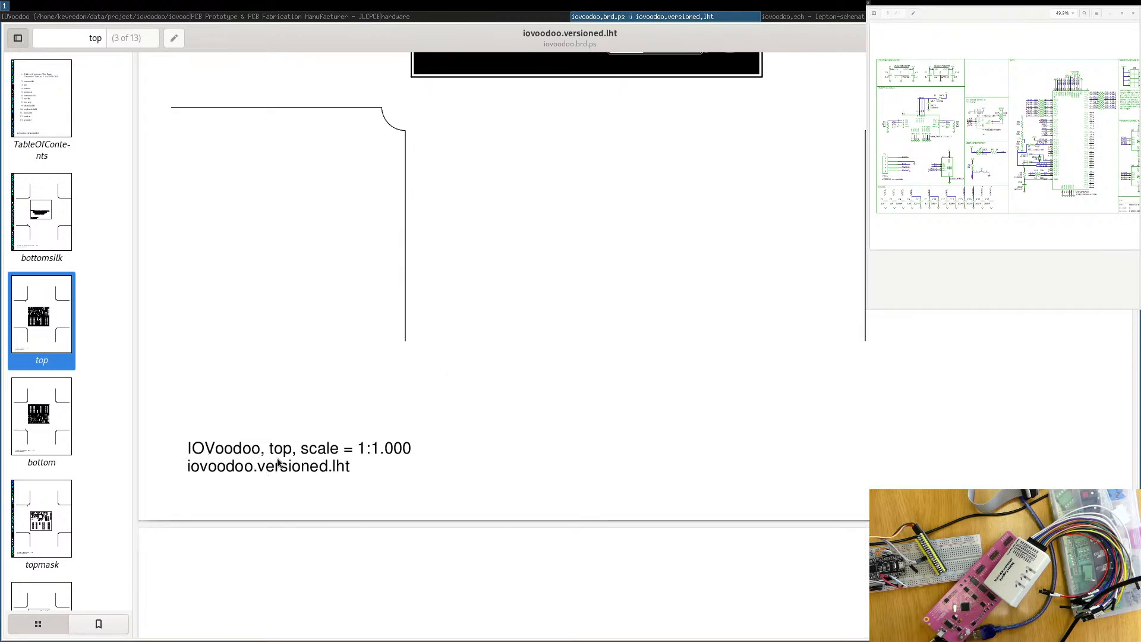
{"action": "scroll", "coordinate": [546, 295], "scroll_direction": "up", "scroll_amount": 7}
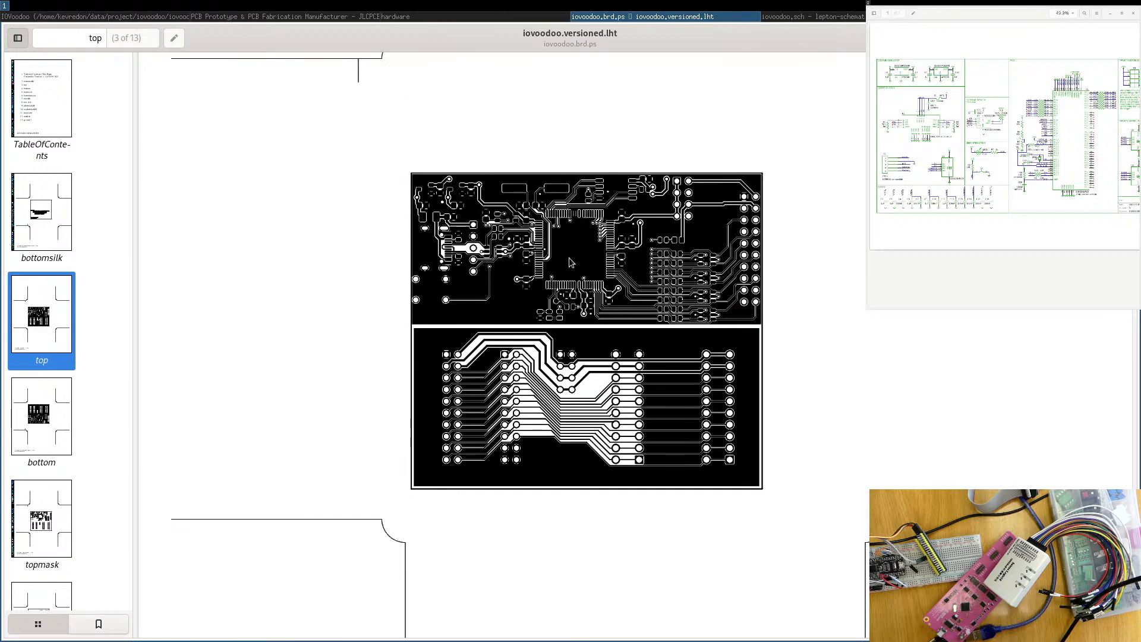
{"action": "scroll", "coordinate": [844, 282], "scroll_direction": "down", "scroll_amount": 12}
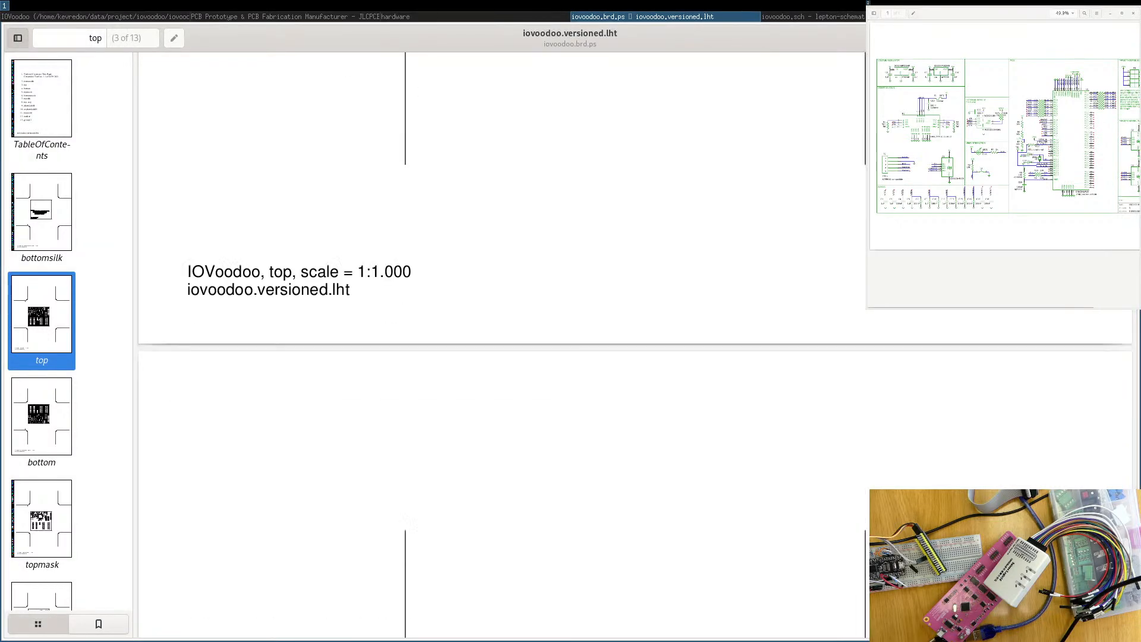
Examine the topmask, bottommask, topsilk and top-assy pages, checking the mask openings, silkscreen labels and component outlines.
{"action": "scroll", "coordinate": [843, 283], "scroll_direction": "down", "scroll_amount": 15}
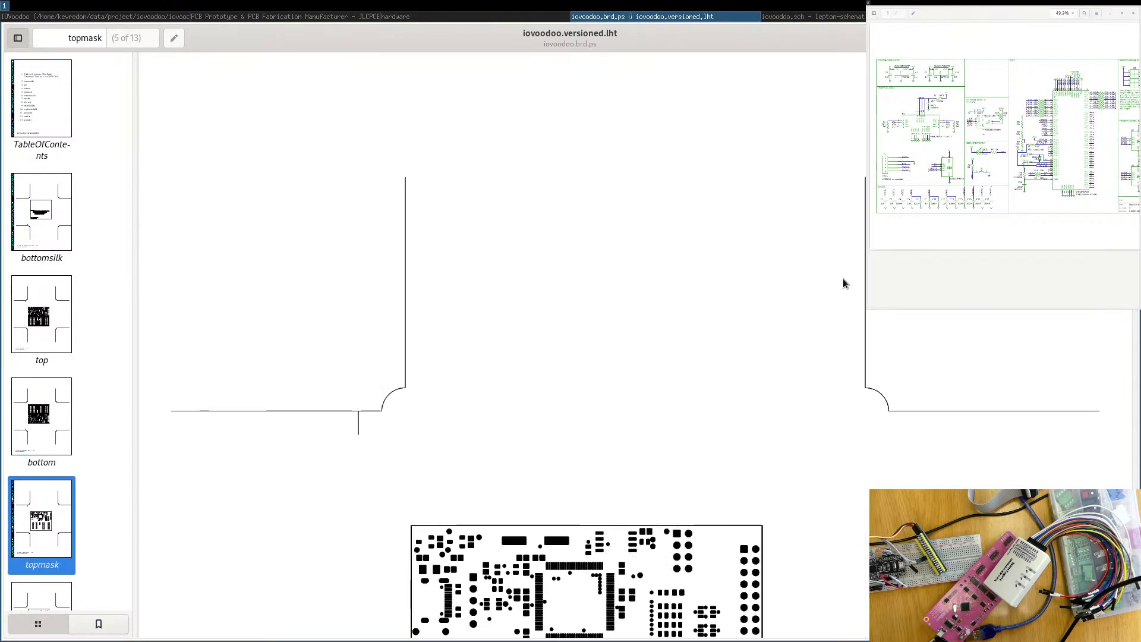
{"action": "scroll", "coordinate": [476, 443], "scroll_direction": "down", "scroll_amount": 4}
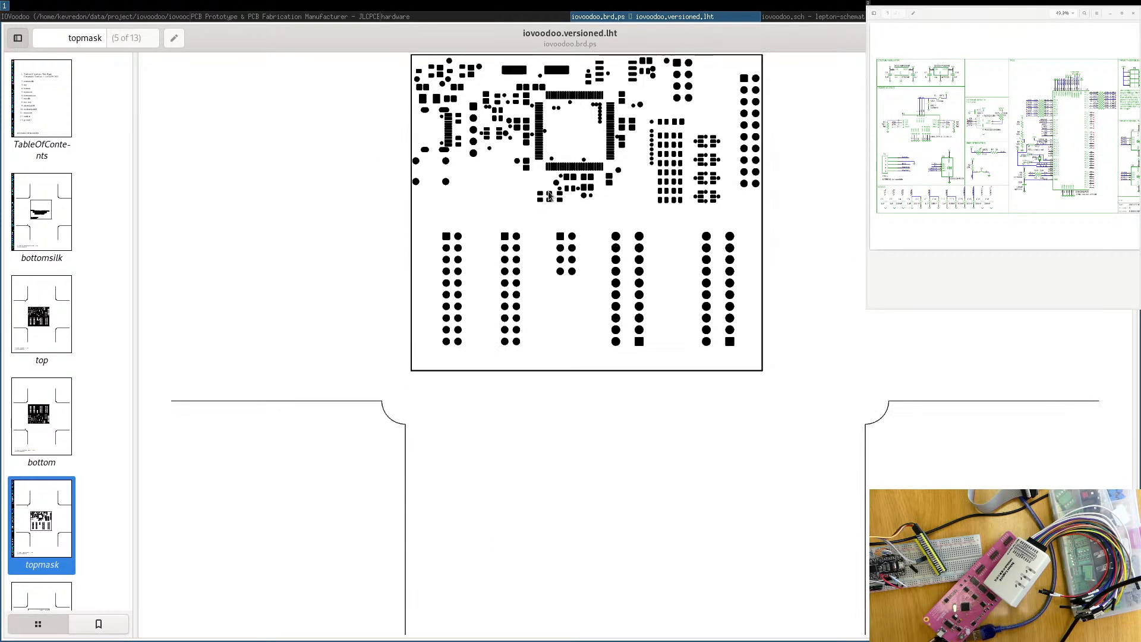
{"action": "scroll", "coordinate": [461, 325], "scroll_direction": "down", "scroll_amount": 4}
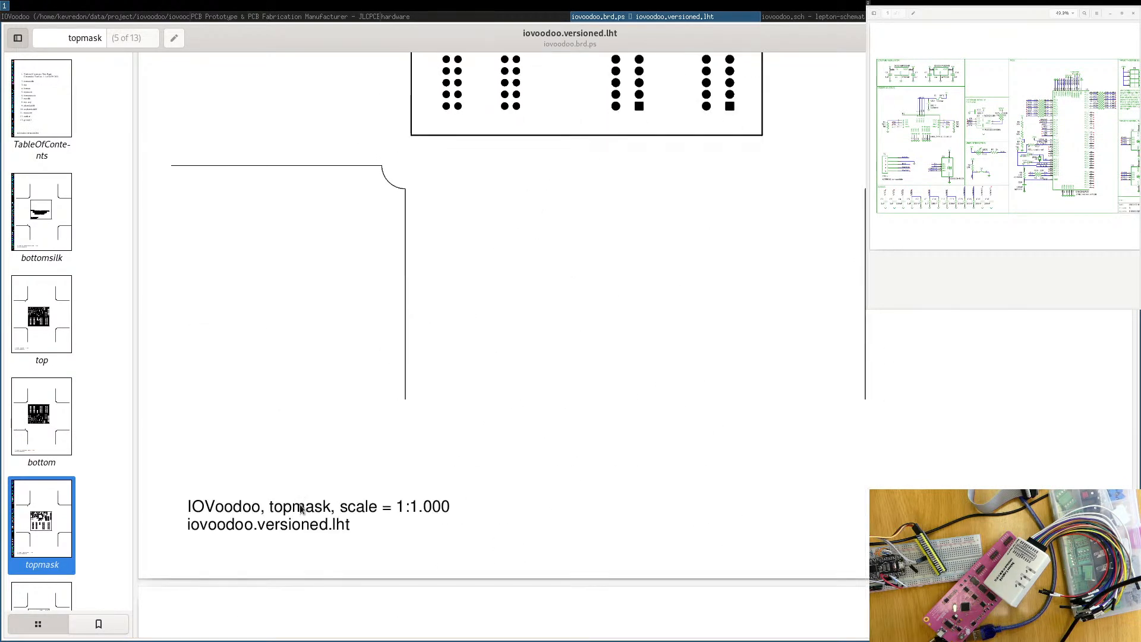
{"action": "scroll", "coordinate": [472, 225], "scroll_direction": "down", "scroll_amount": 10}
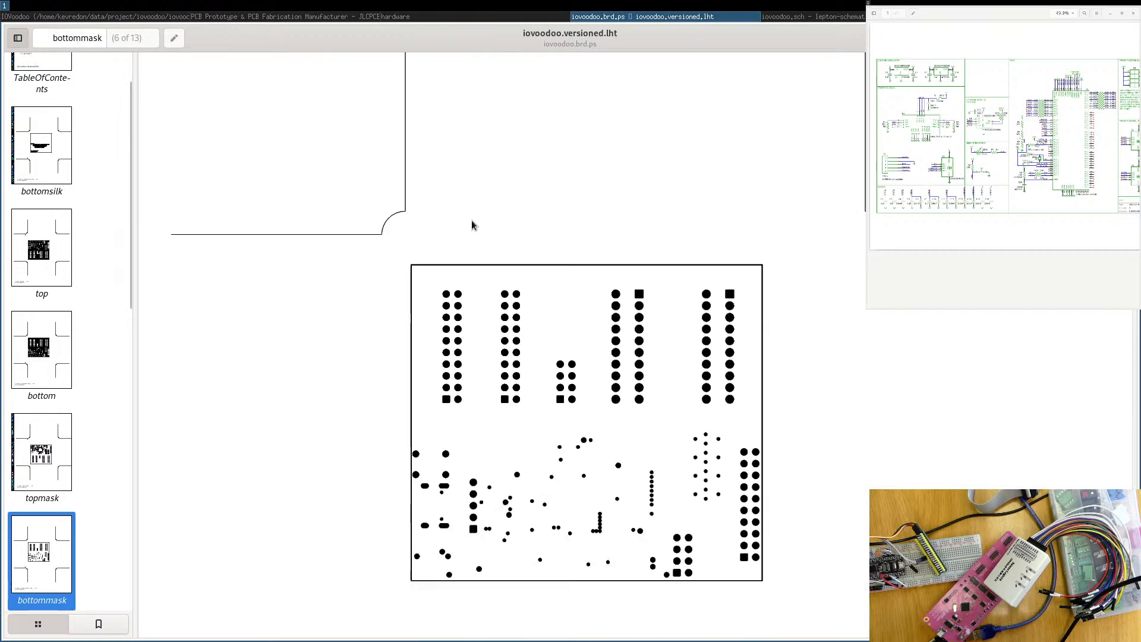
{"action": "scroll", "coordinate": [473, 225], "scroll_direction": "down", "scroll_amount": 10}
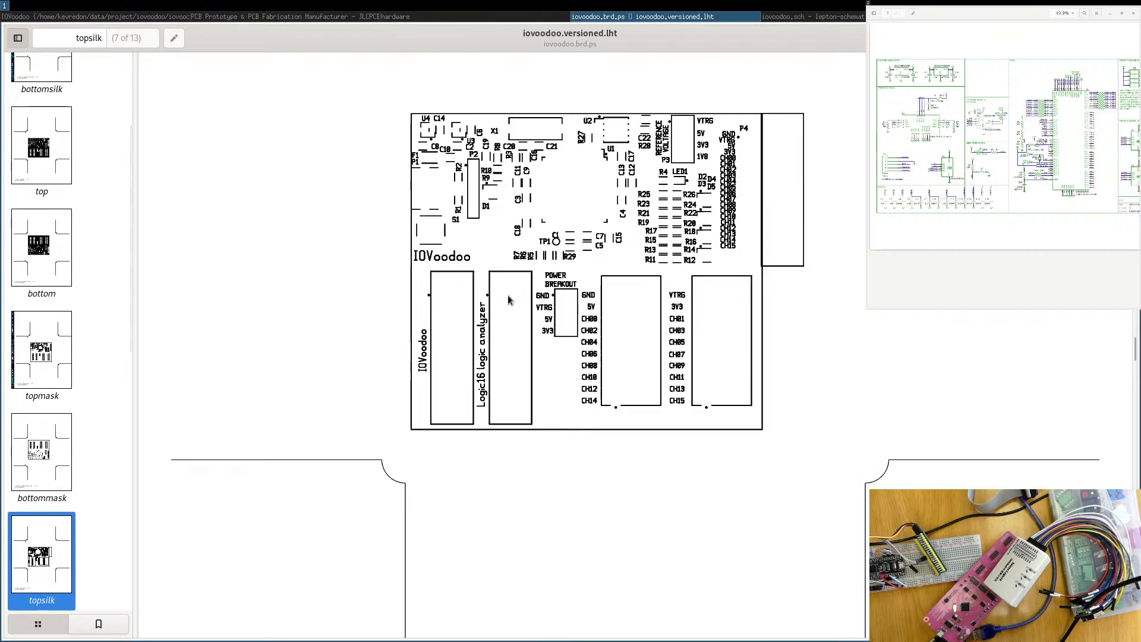
{"action": "scroll", "coordinate": [576, 309], "scroll_direction": "down", "scroll_amount": 10}
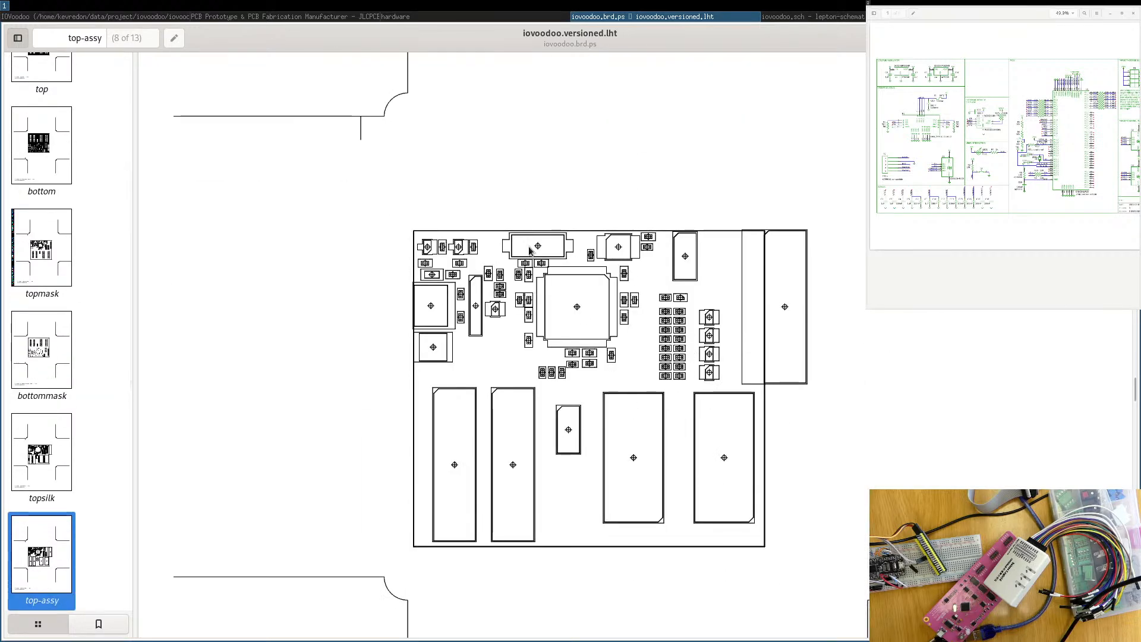
{"action": "scroll", "coordinate": [715, 312], "scroll_direction": "down", "scroll_amount": 3}
{"action": "scroll", "coordinate": [713, 309], "scroll_direction": "down", "scroll_amount": 8}
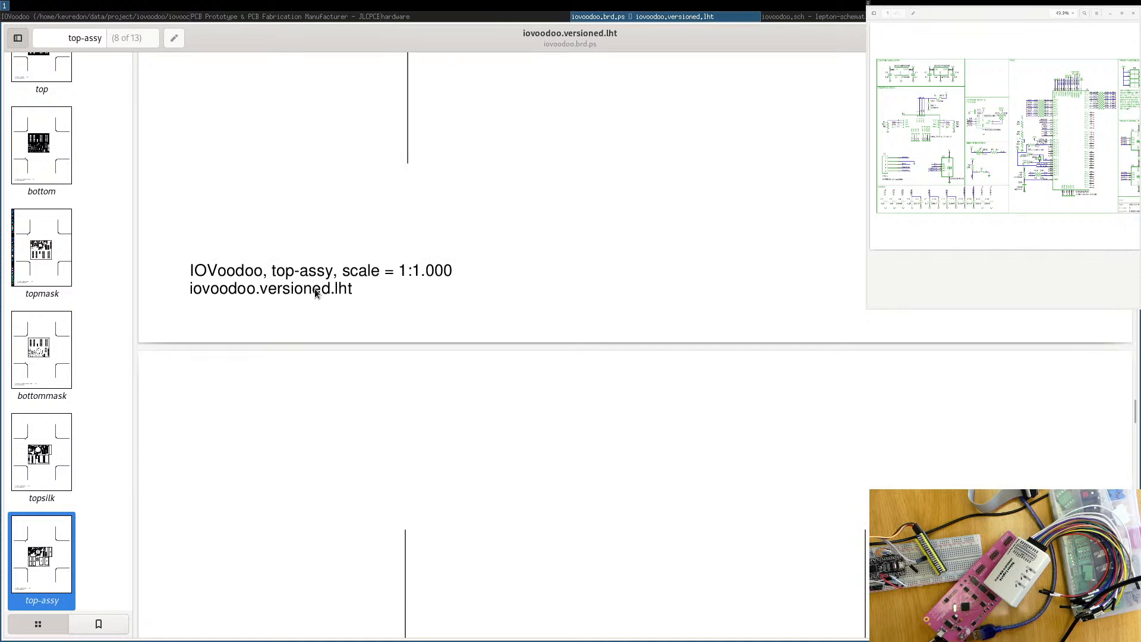
Check how the plated-drill and unplated-drill pages represent the board's holes and slots.
{"action": "scroll", "coordinate": [316, 291], "scroll_direction": "down", "scroll_amount": 12}
{"action": "scroll", "coordinate": [463, 267], "scroll_direction": "down", "scroll_amount": 15}
{"action": "scroll", "coordinate": [461, 273], "scroll_direction": "up", "scroll_amount": 3}
{"action": "scroll", "coordinate": [459, 277], "scroll_direction": "down", "scroll_amount": 5}
{"action": "scroll", "coordinate": [458, 279], "scroll_direction": "up", "scroll_amount": 4}
{"action": "scroll", "coordinate": [457, 278], "scroll_direction": "up", "scroll_amount": 3}
{"action": "scroll", "coordinate": [448, 276], "scroll_direction": "down", "scroll_amount": 4}
{"action": "scroll", "coordinate": [448, 277], "scroll_direction": "up", "scroll_amount": 5}
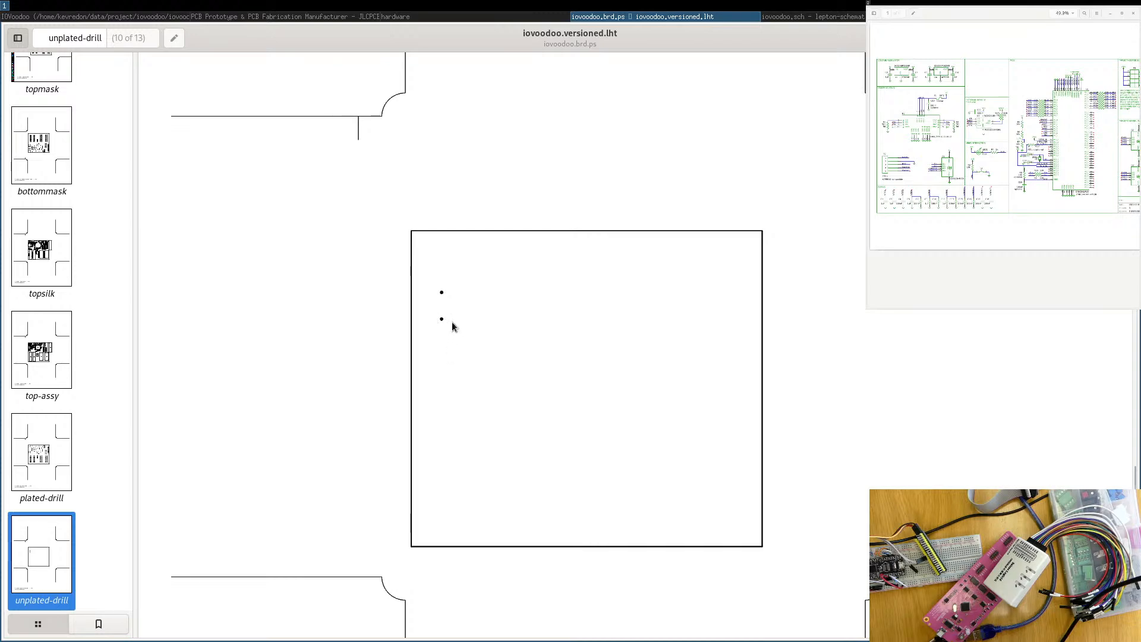
Switch to the IOVoodoo board layout and examine the holes and slots of USB connector P1.
{"action": "left_click", "coordinate": [176, 18]}
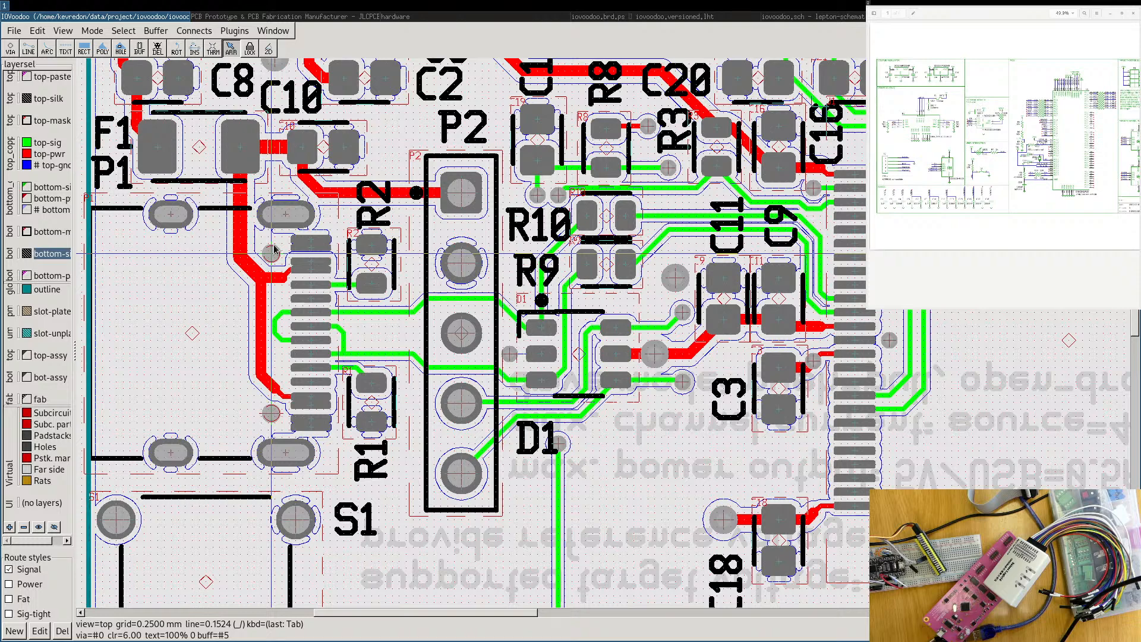
{"action": "mouse_move", "coordinate": [273, 249]}
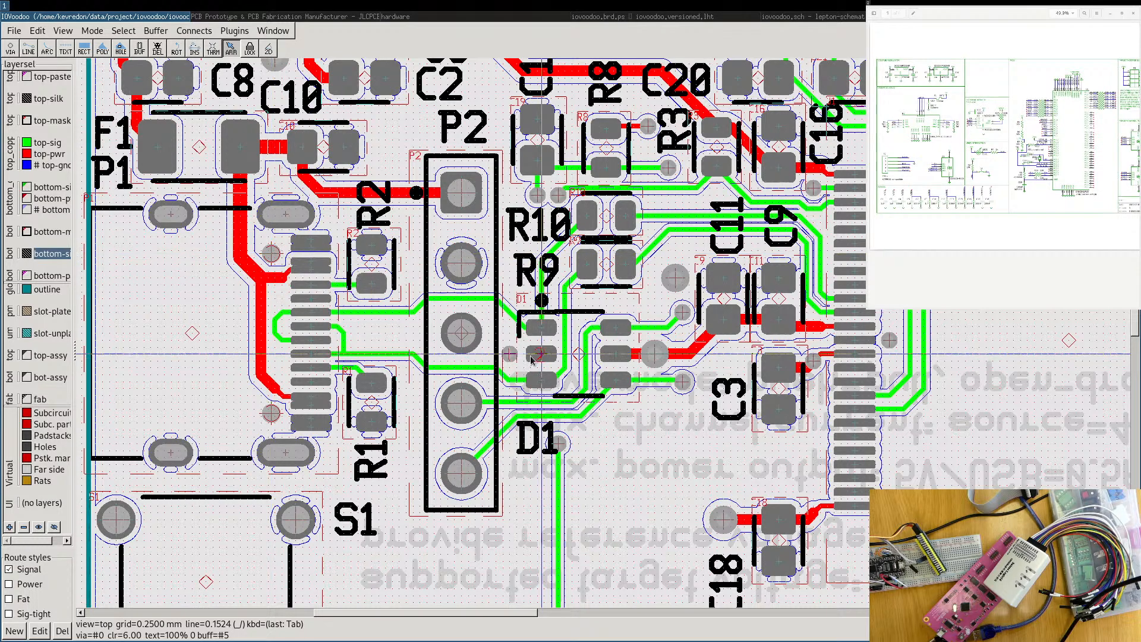
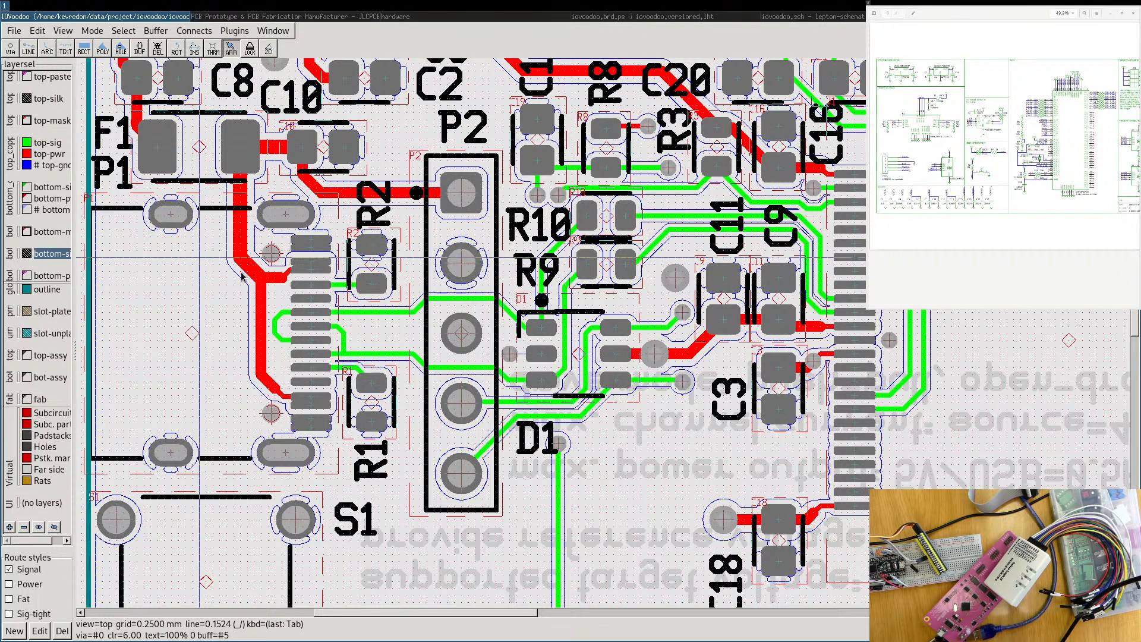
{"action": "middle_click_drag", "start_coordinate": [240, 273], "coordinate": [303, 291]}
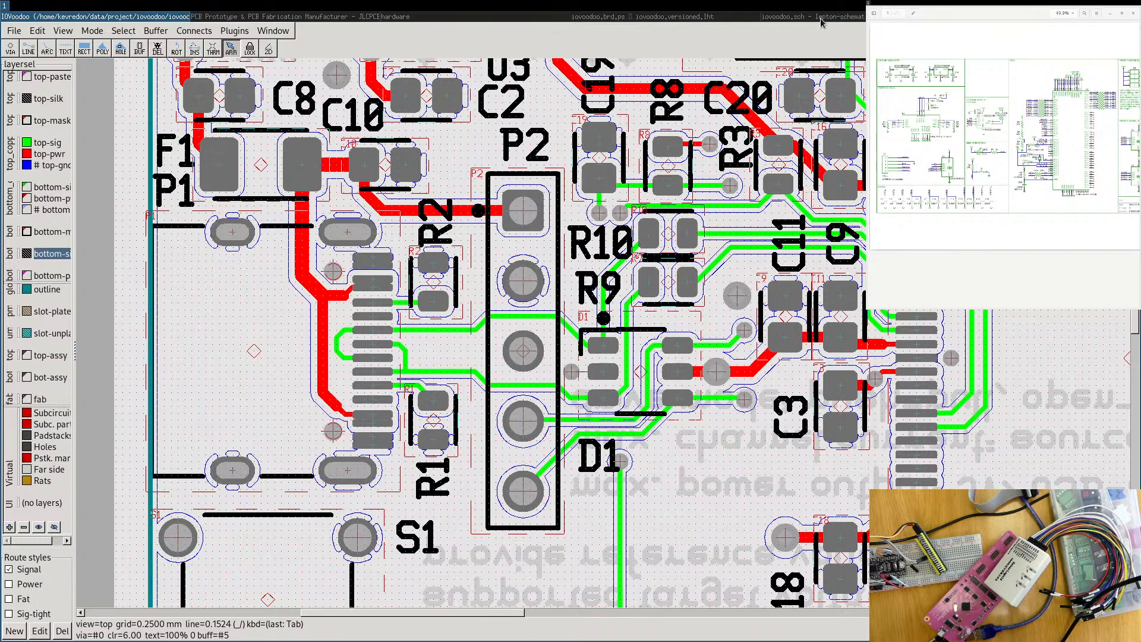
Return to iovoodoo.brd.ps and review the remaining toppaste, outline and group12 pages.
{"action": "left_click", "coordinate": [451, 17]}
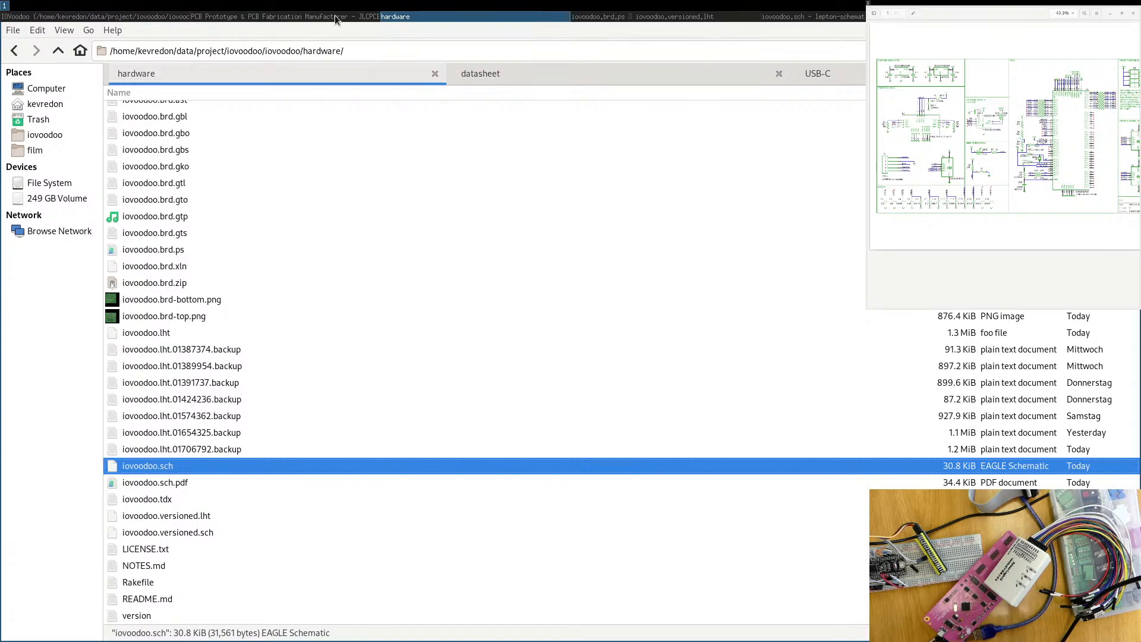
{"action": "left_click", "coordinate": [681, 16]}
{"action": "scroll", "coordinate": [598, 317], "scroll_direction": "down", "scroll_amount": 10}
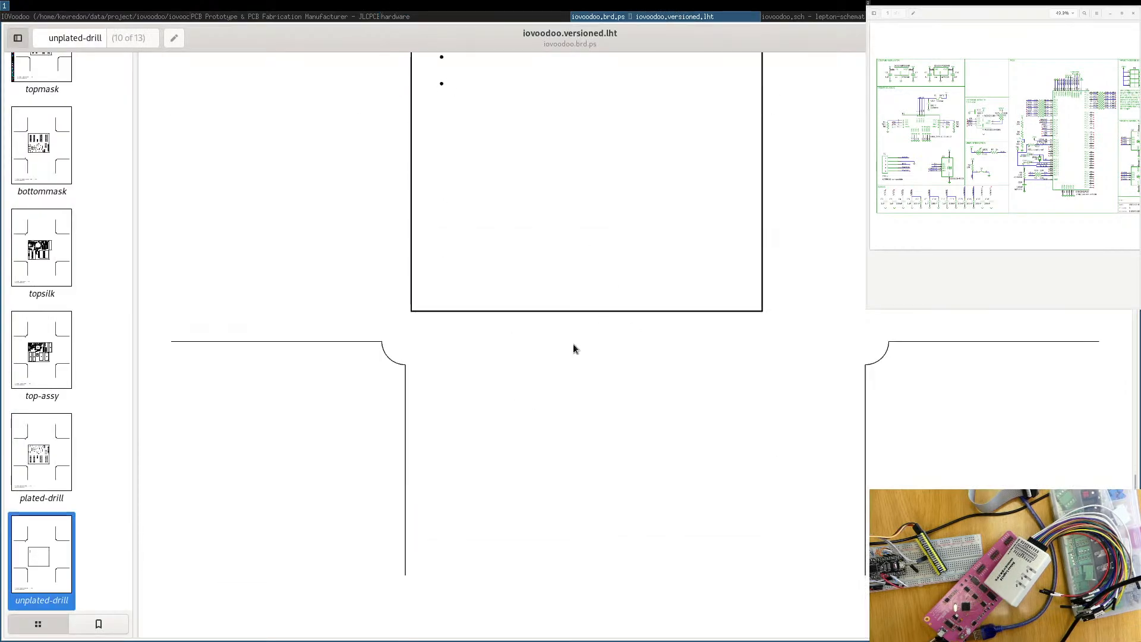
{"action": "scroll", "coordinate": [414, 403], "scroll_direction": "down", "scroll_amount": 10}
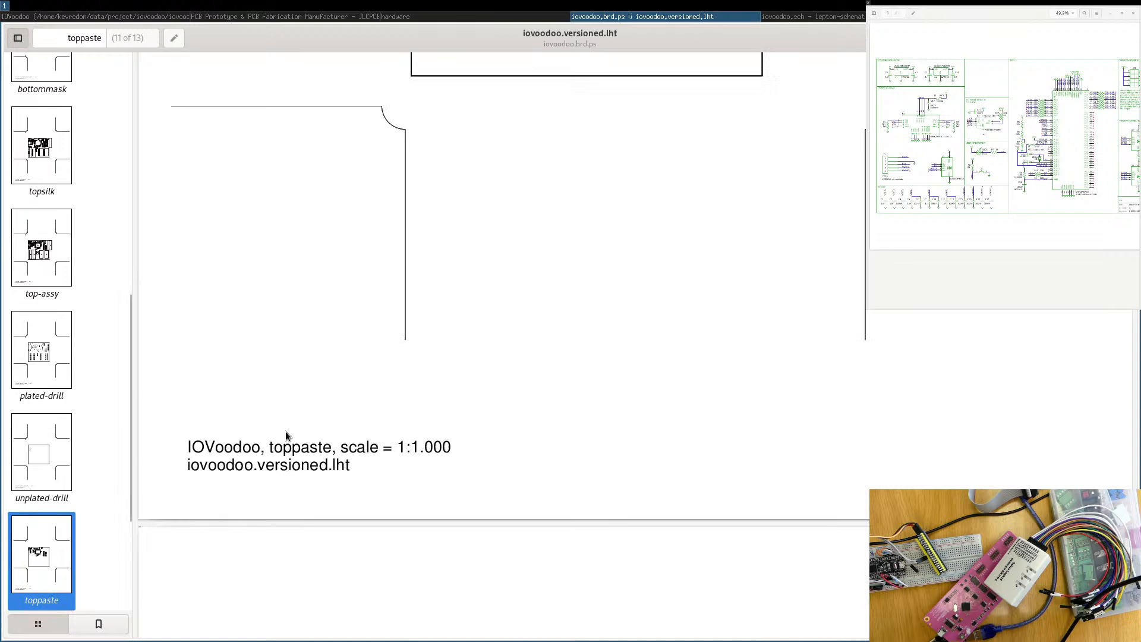
{"action": "scroll", "coordinate": [443, 410], "scroll_direction": "down", "scroll_amount": 10}
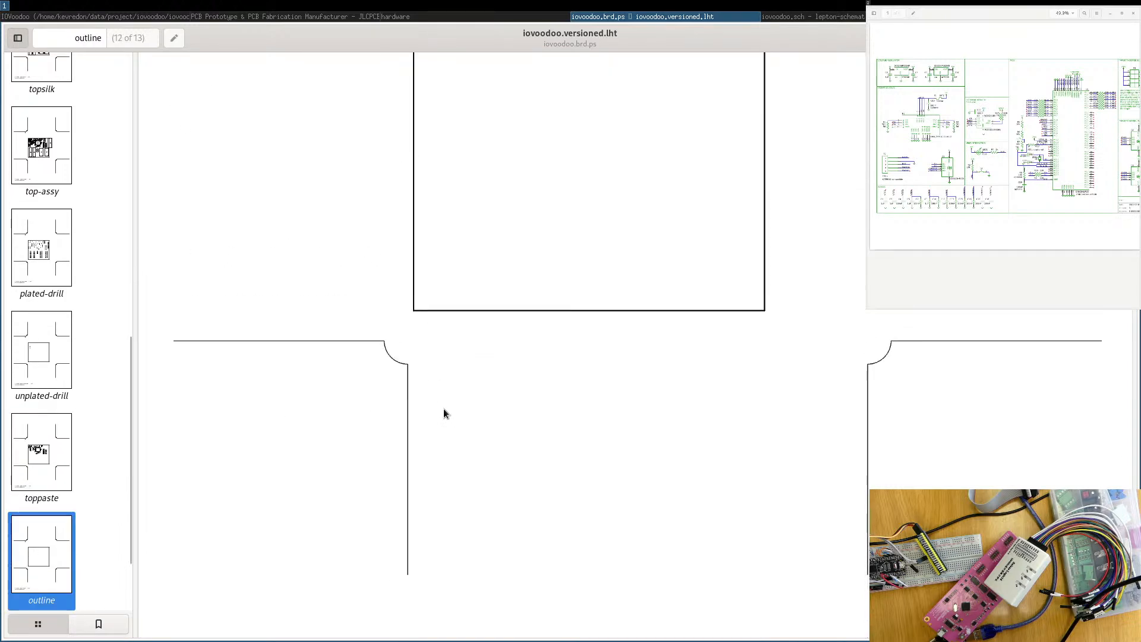
{"action": "scroll", "coordinate": [443, 410], "scroll_direction": "down", "scroll_amount": 10}
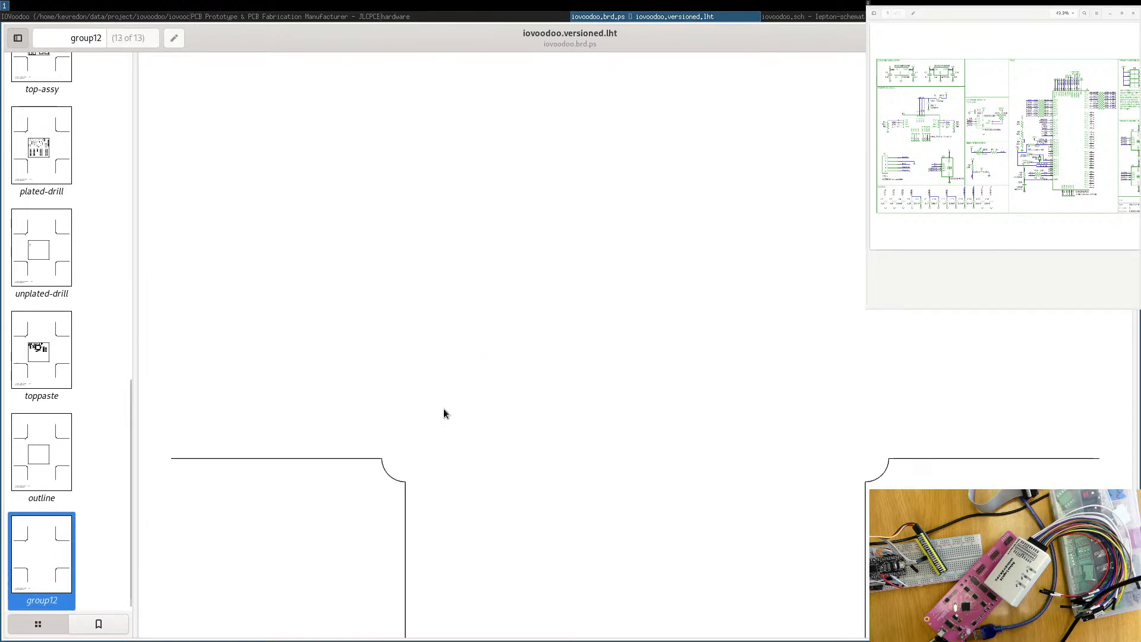
{"action": "scroll", "coordinate": [443, 410], "scroll_direction": "down", "scroll_amount": 2}
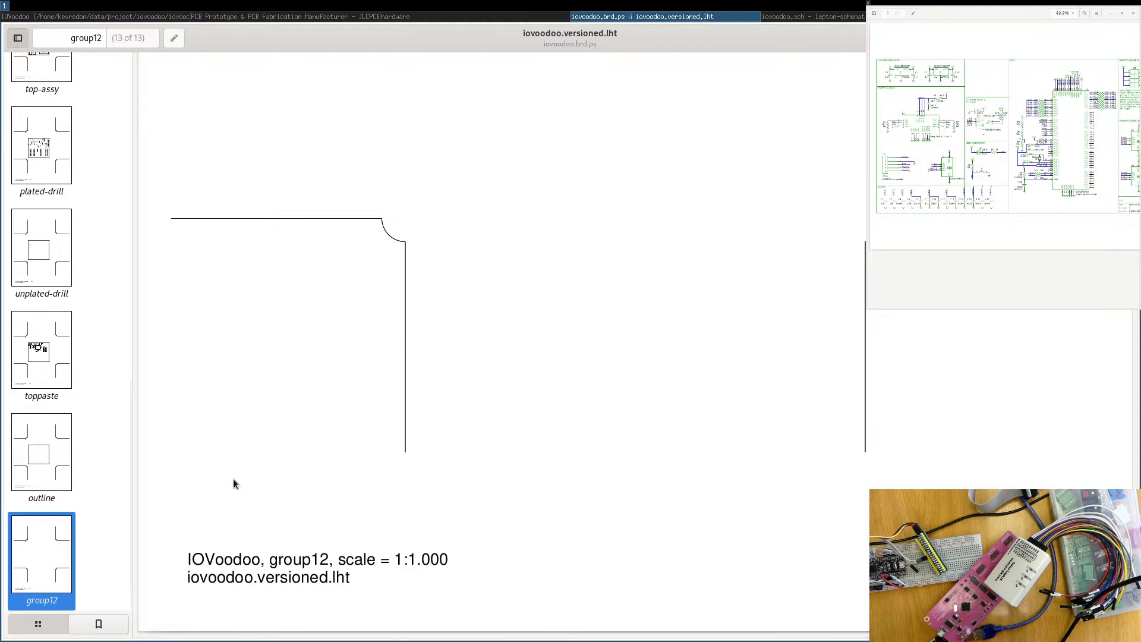
Revisit the toppaste, unplated-drill, plated-drill, top-assy and topsilk pages using their thumbnails.
{"action": "left_click", "coordinate": [49, 346]}
{"action": "left_click", "coordinate": [57, 250]}
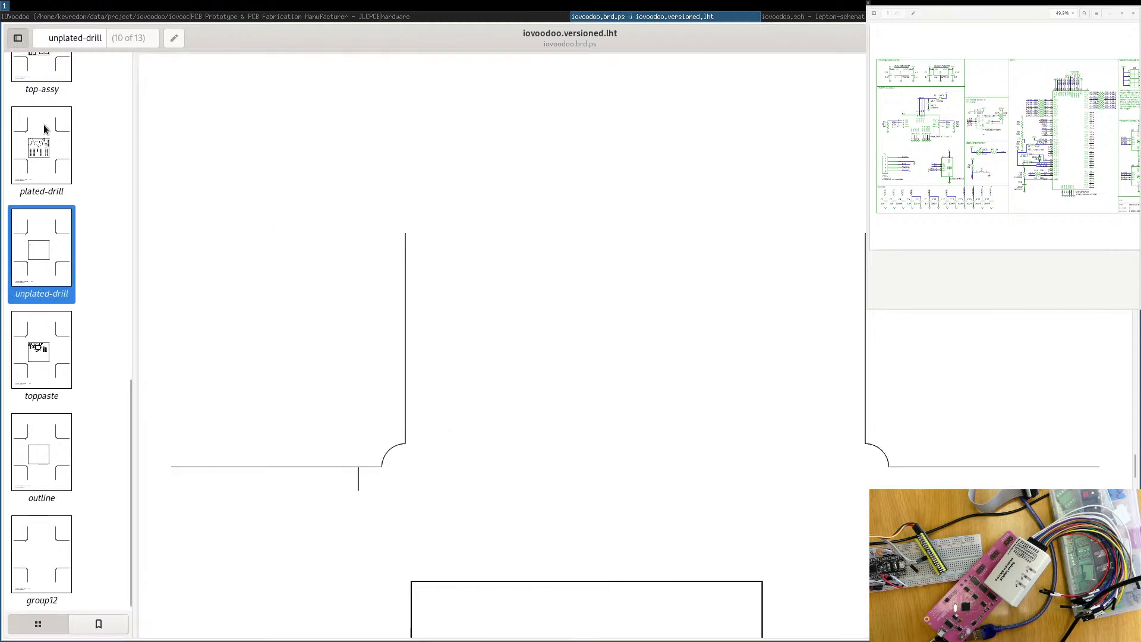
{"action": "left_click", "coordinate": [50, 152]}
{"action": "scroll", "coordinate": [481, 331], "scroll_direction": "down", "scroll_amount": 3}
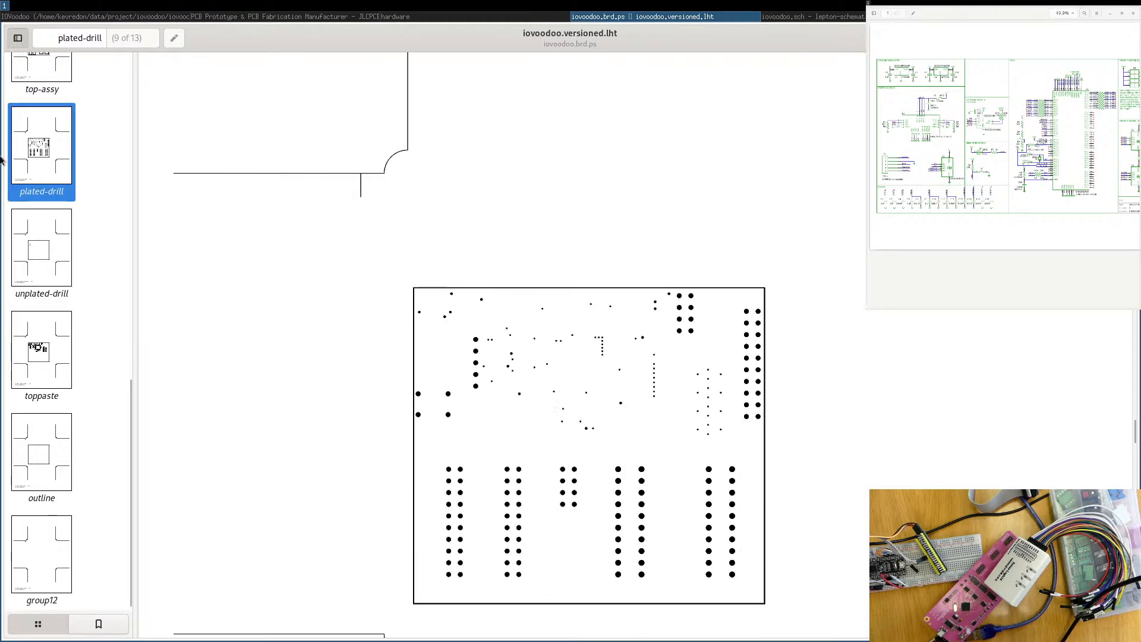
{"action": "scroll", "coordinate": [62, 165], "scroll_direction": "up", "scroll_amount": 4}
{"action": "left_click", "coordinate": [34, 177]}
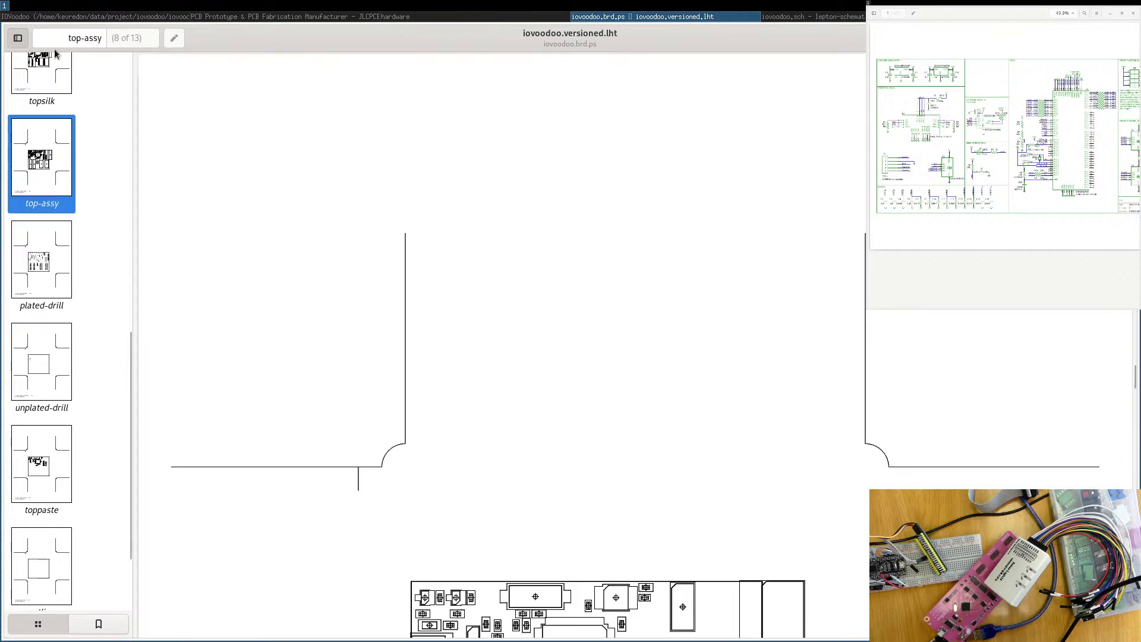
{"action": "left_click", "coordinate": [28, 86]}
{"action": "scroll", "coordinate": [476, 333], "scroll_direction": "down", "scroll_amount": 5}
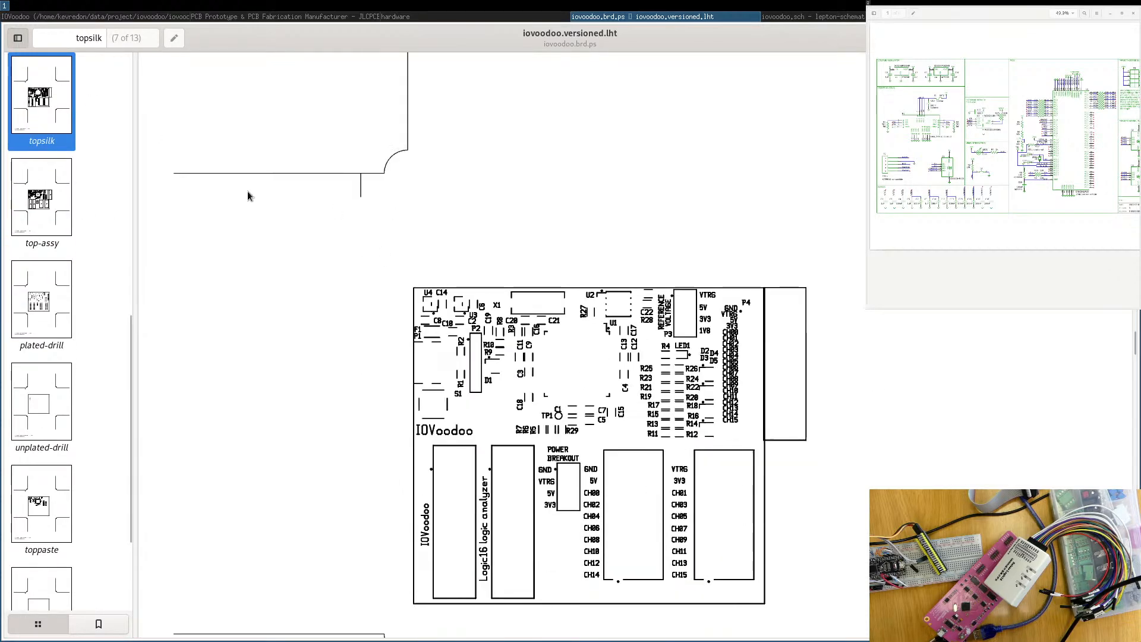
Check the bottommask page and bring the full board drawing on the topmask page into view.
{"action": "scroll", "coordinate": [41, 243], "scroll_direction": "up", "scroll_amount": 4}
{"action": "left_click", "coordinate": [41, 240]}
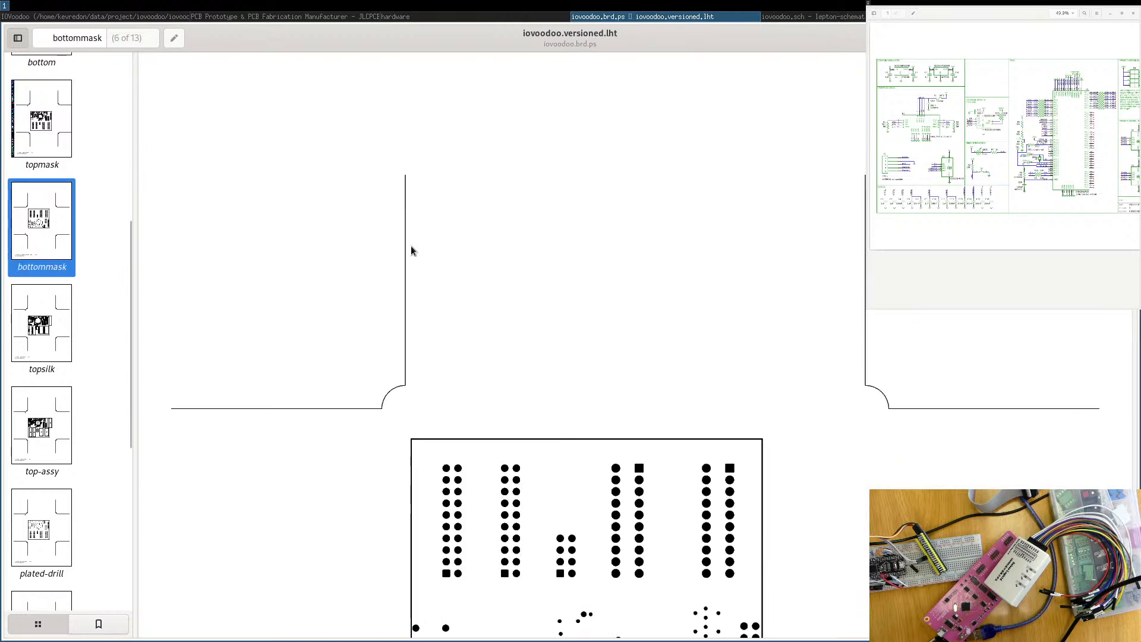
{"action": "left_click", "coordinate": [33, 128]}
{"action": "scroll", "coordinate": [417, 246], "scroll_direction": "down", "scroll_amount": 6}
{"action": "scroll", "coordinate": [482, 387], "scroll_direction": "down", "scroll_amount": 5}
{"action": "scroll", "coordinate": [482, 386], "scroll_direction": "up", "scroll_amount": 3}
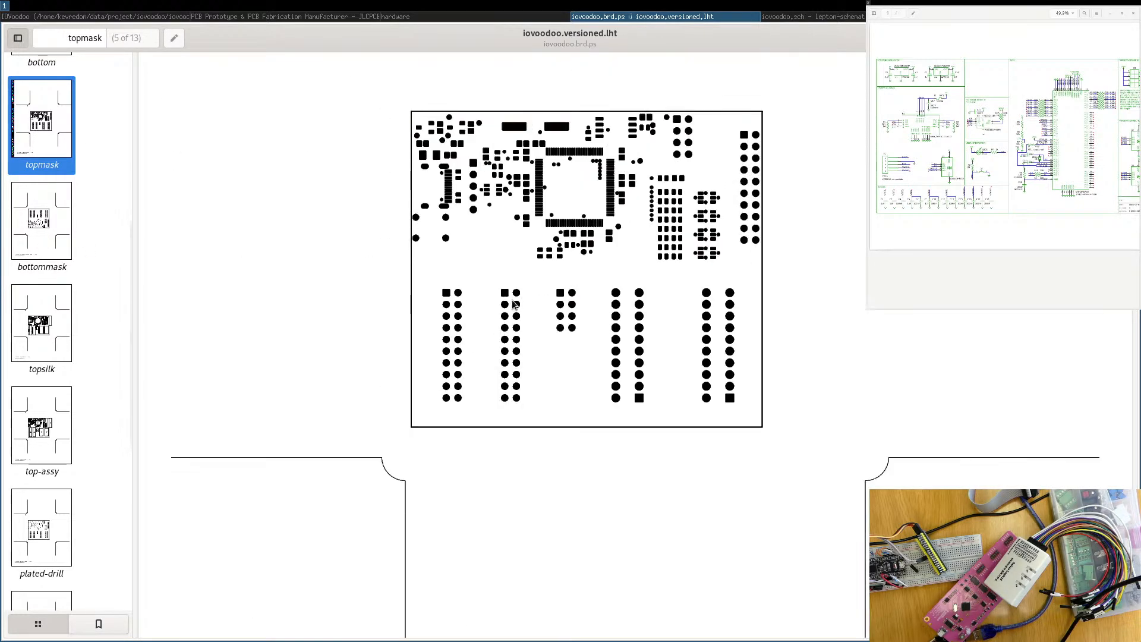
Print the document on the LaserJet, and print the topmask page again with the range set to Current Page.
{"action": "key", "text": "ctrl+p"}
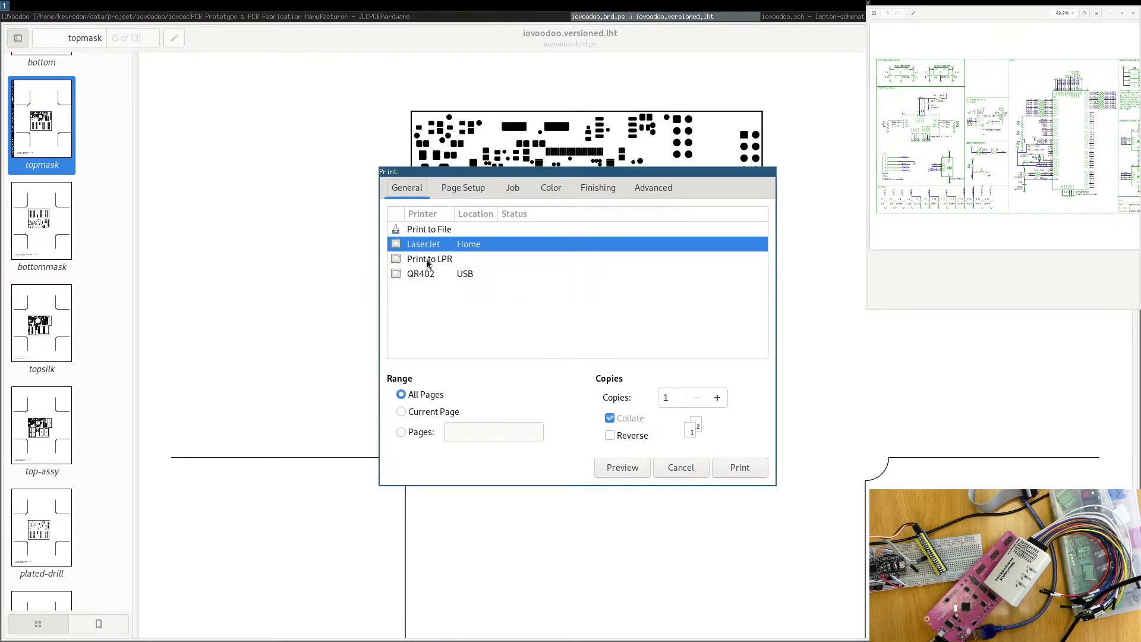
{"action": "left_click", "coordinate": [740, 468]}
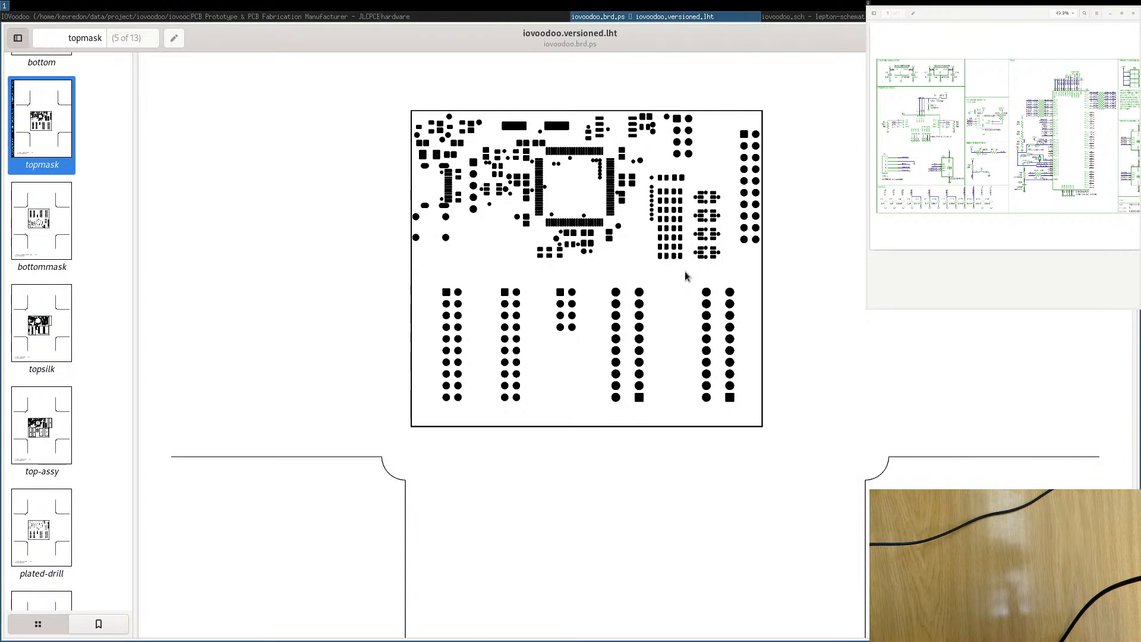
{"action": "key", "text": "ctrl+p"}
{"action": "left_click", "coordinate": [447, 412]}
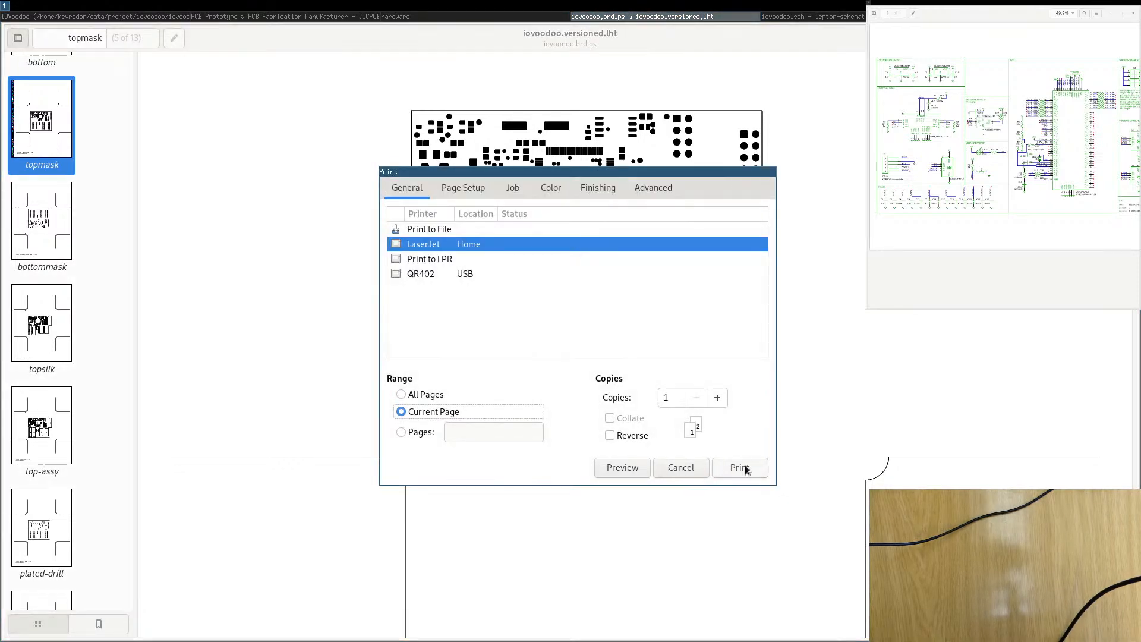
{"action": "left_click", "coordinate": [743, 467]}
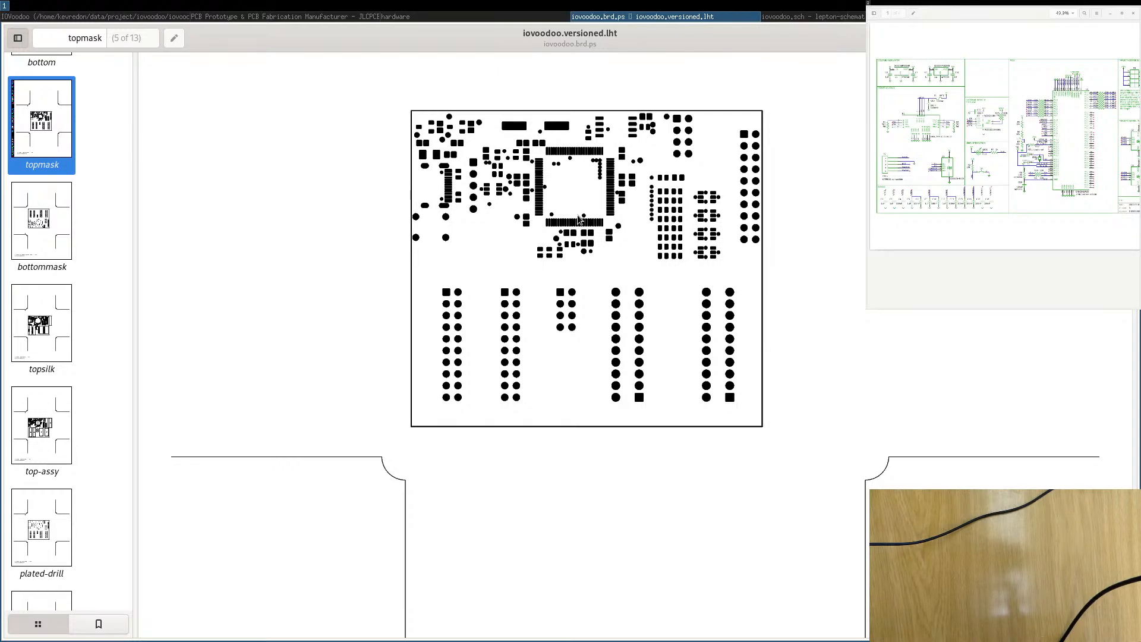
Print the current topmask page again on the LaserJet with the Toner Density set to 8.
{"action": "scroll", "coordinate": [579, 220], "scroll_direction": "up", "scroll_amount": 5}
{"action": "key", "text": "ctrl+p"}
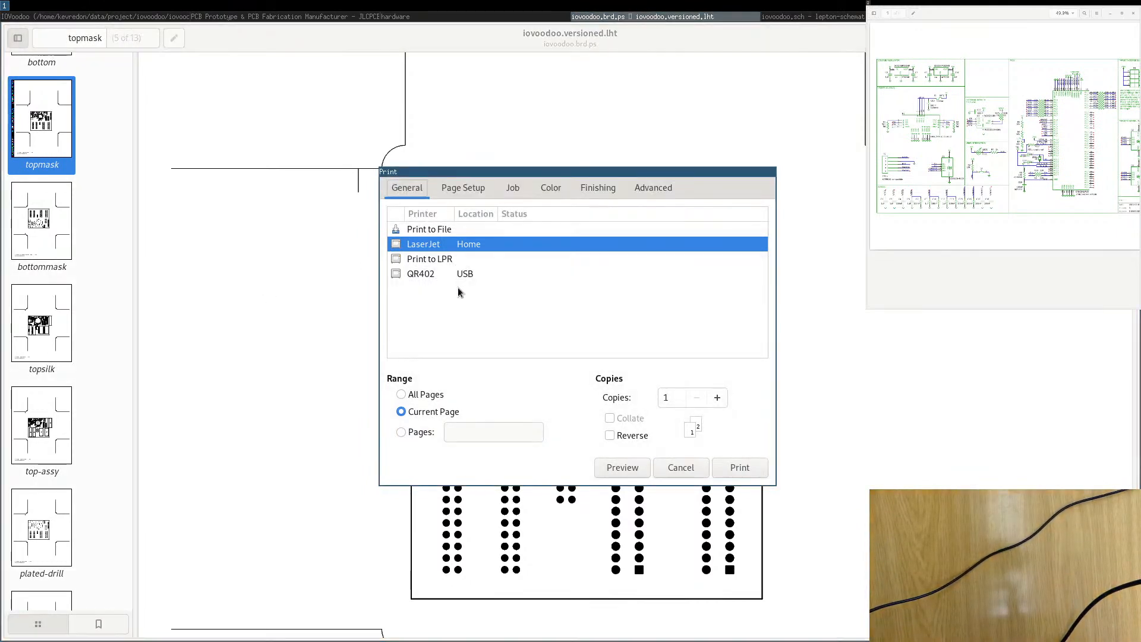
{"action": "left_click", "coordinate": [462, 188]}
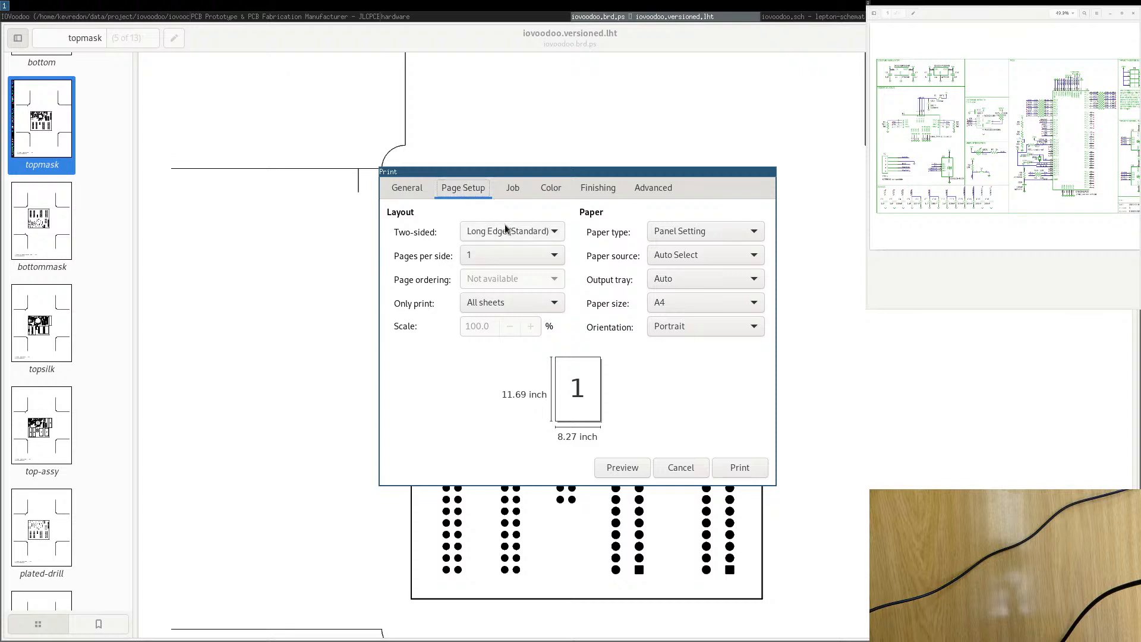
{"action": "left_click", "coordinate": [551, 187]}
{"action": "left_click", "coordinate": [521, 191]}
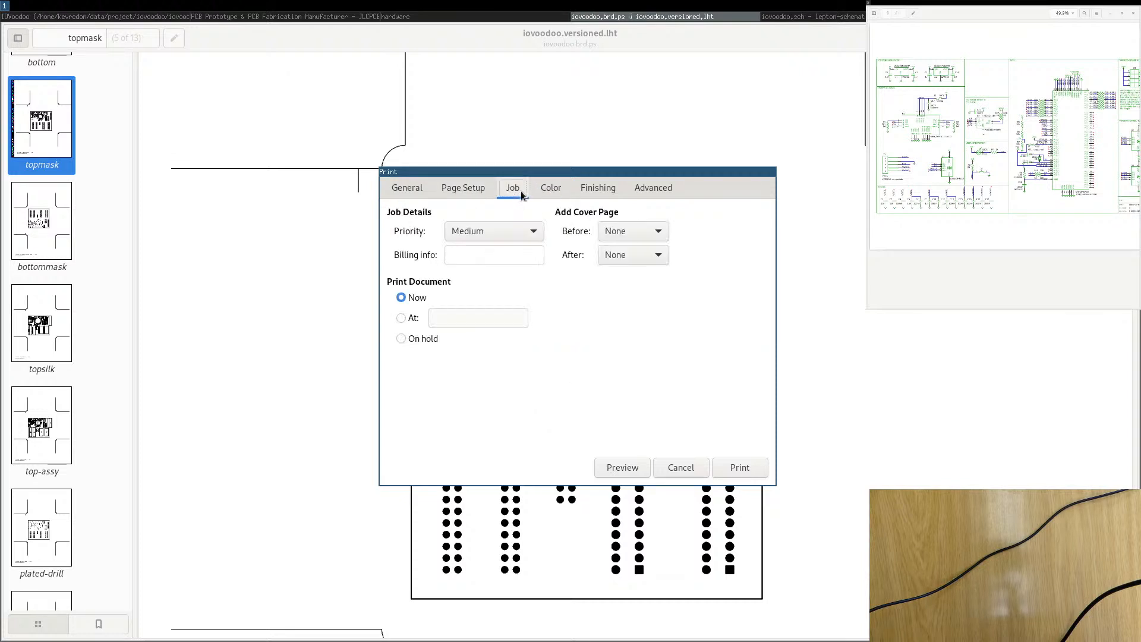
{"action": "left_click", "coordinate": [636, 190]}
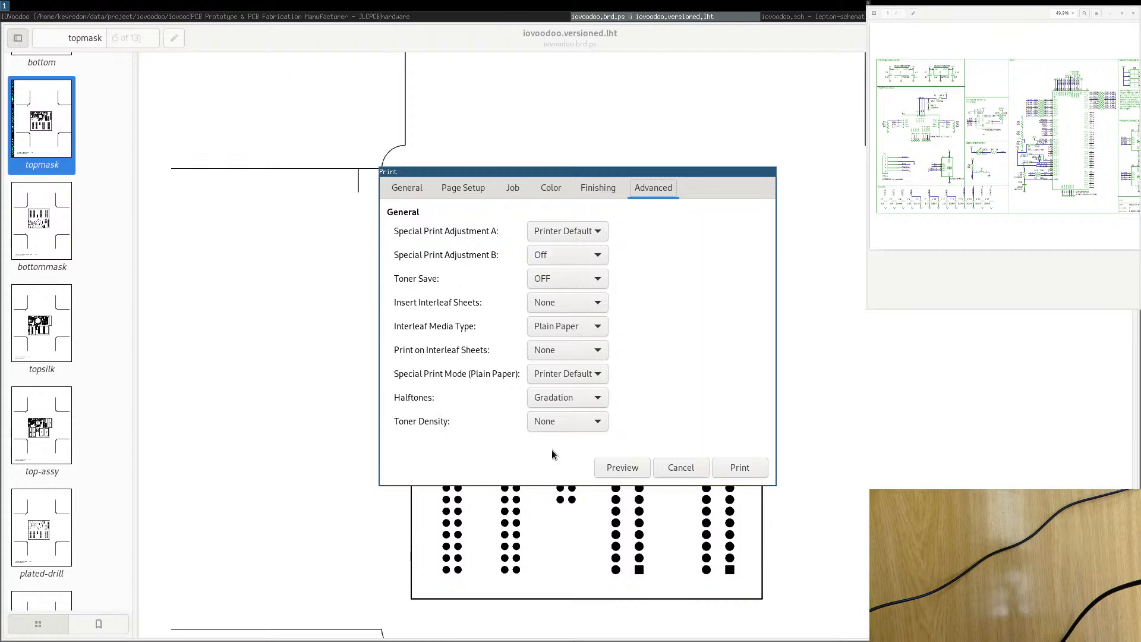
{"action": "left_click", "coordinate": [548, 425]}
{"action": "scroll", "coordinate": [550, 483], "scroll_direction": "down", "scroll_amount": 10}
{"action": "left_click", "coordinate": [551, 631]}
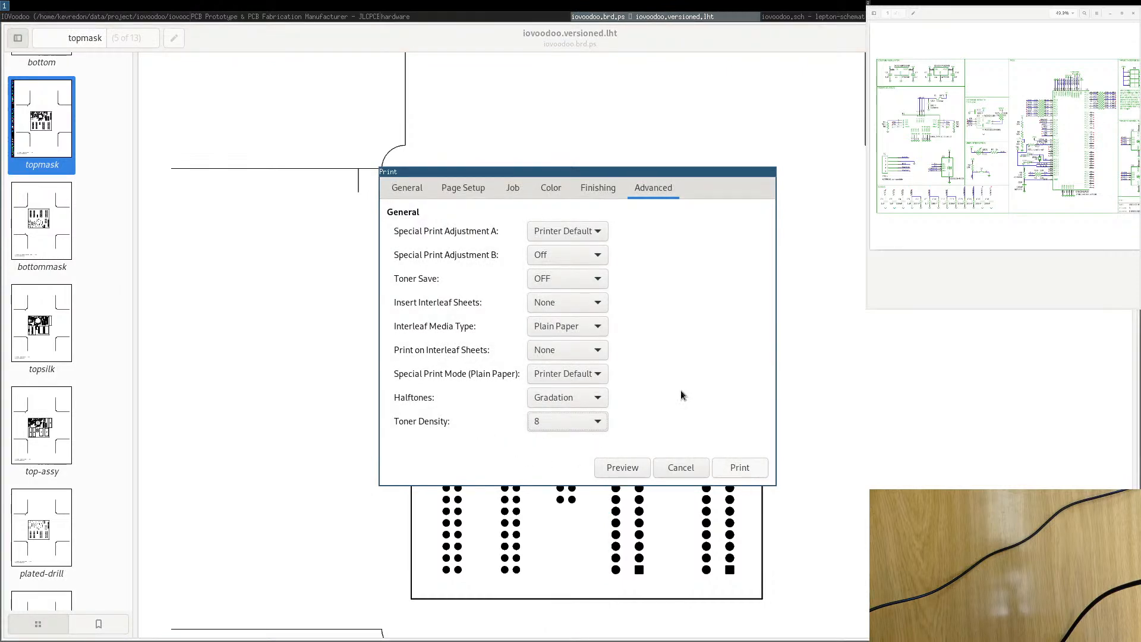
{"action": "left_click", "coordinate": [401, 187]}
{"action": "left_click", "coordinate": [747, 468]}
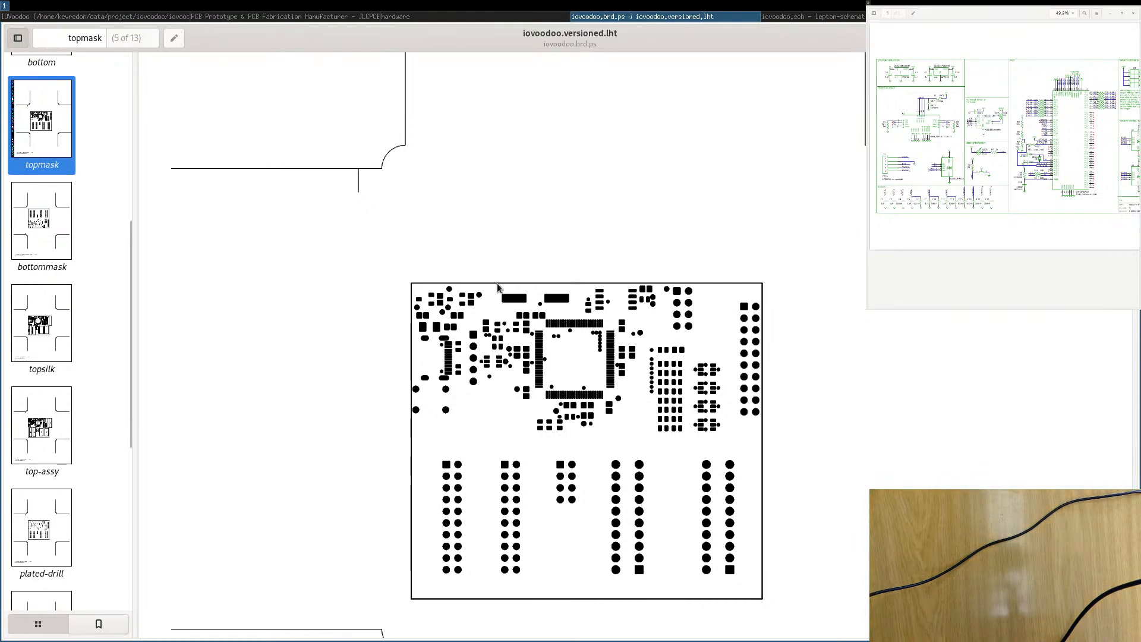
Export the current topmask page as a PDF by printing it to the file ~/iovoodoo.brd.pdf.
{"action": "key", "text": "ctrl+p"}
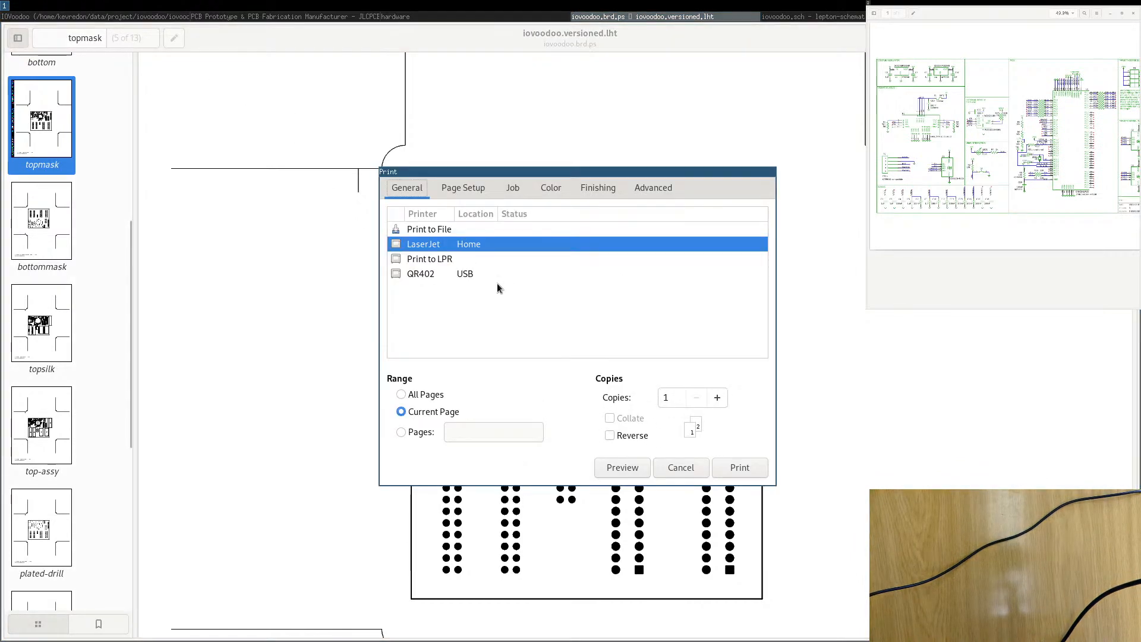
{"action": "left_click", "coordinate": [441, 230]}
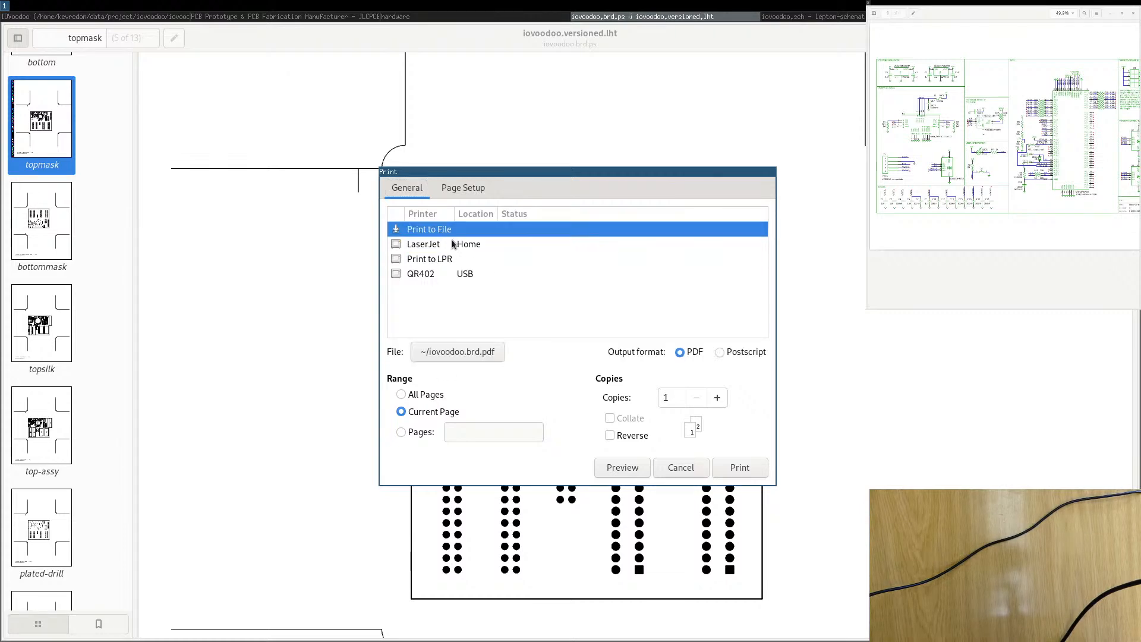
{"action": "left_click", "coordinate": [750, 470]}
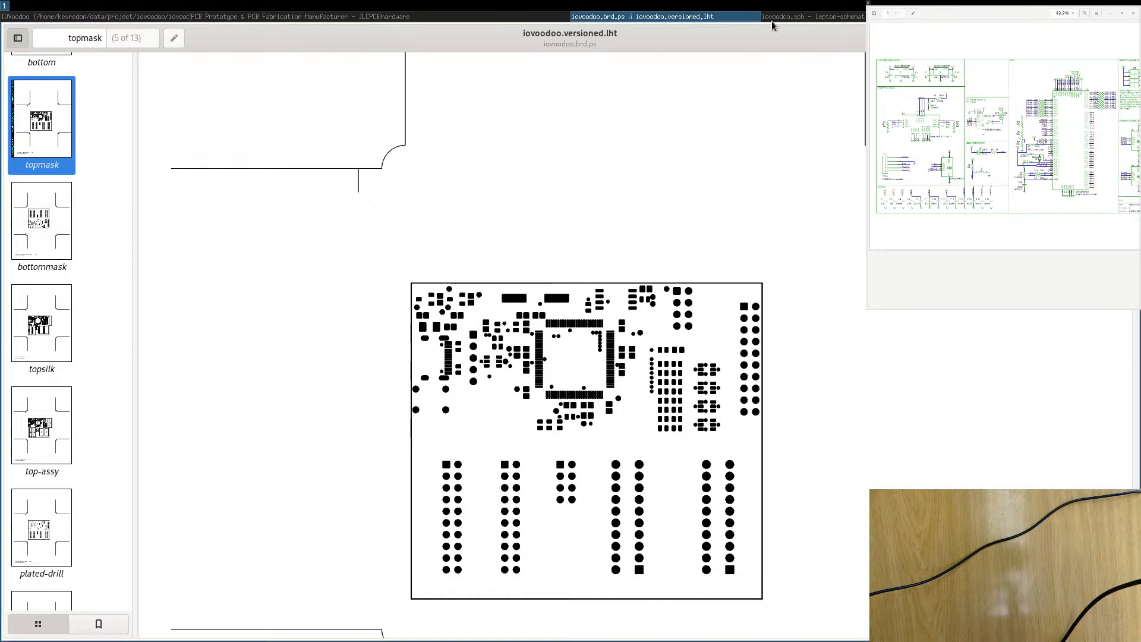
Switch to the file manager, open iovoodoo.brd.pdf from the home folder to check the exported page, and close it.
{"action": "left_click", "coordinate": [799, 17]}
{"action": "key", "text": "super+Right"}
{"action": "left_click", "coordinate": [338, 16]}
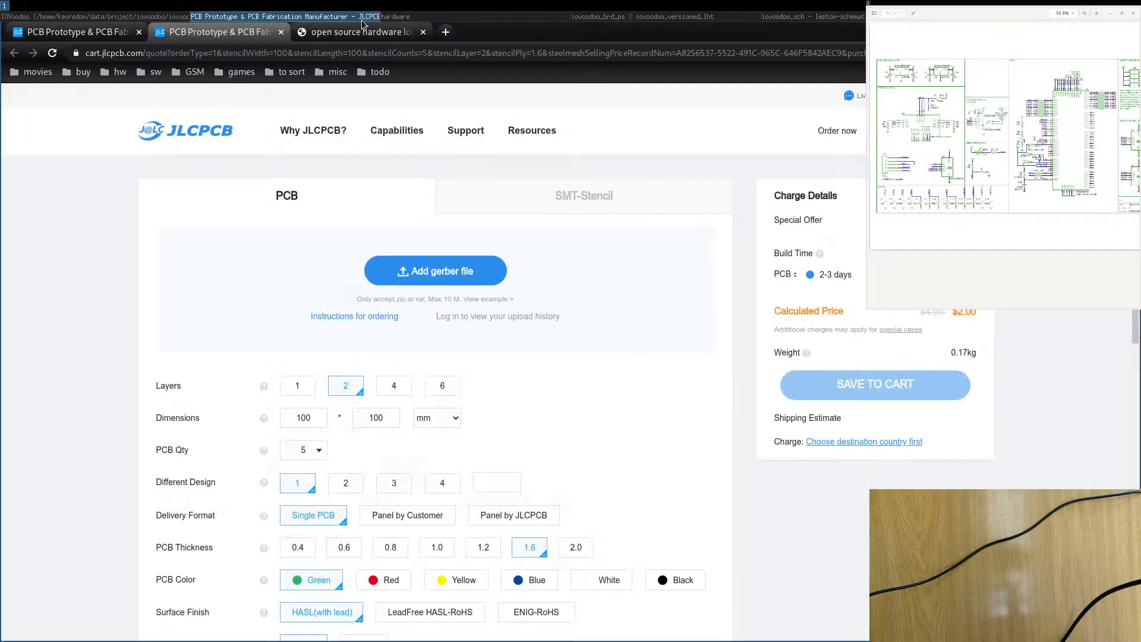
{"action": "left_click", "coordinate": [414, 17]}
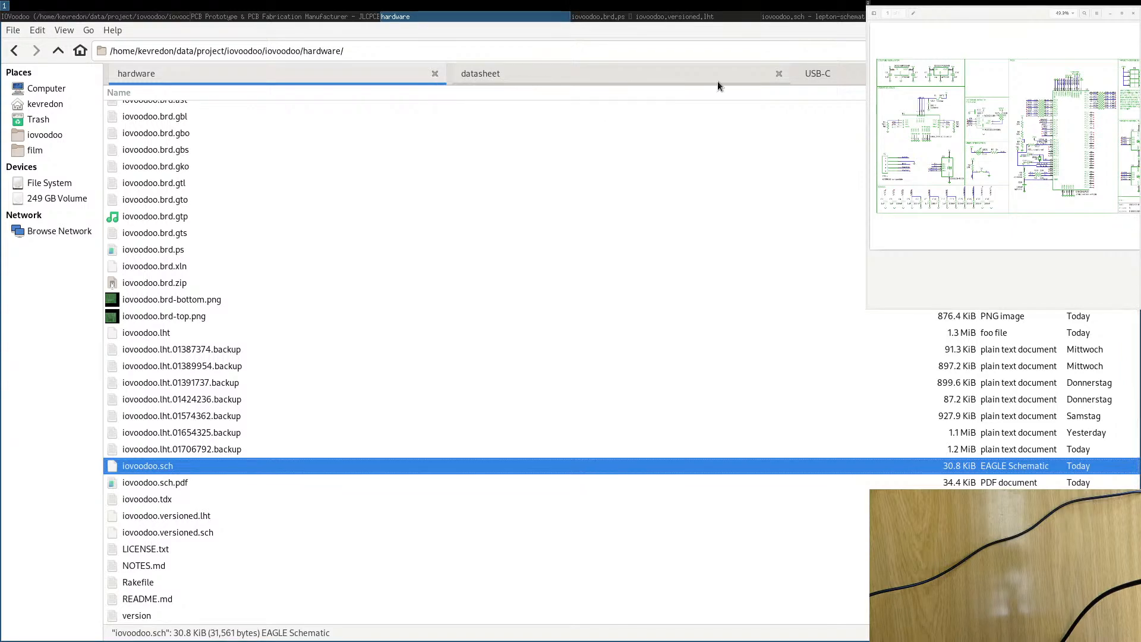
{"action": "left_click", "coordinate": [822, 74]}
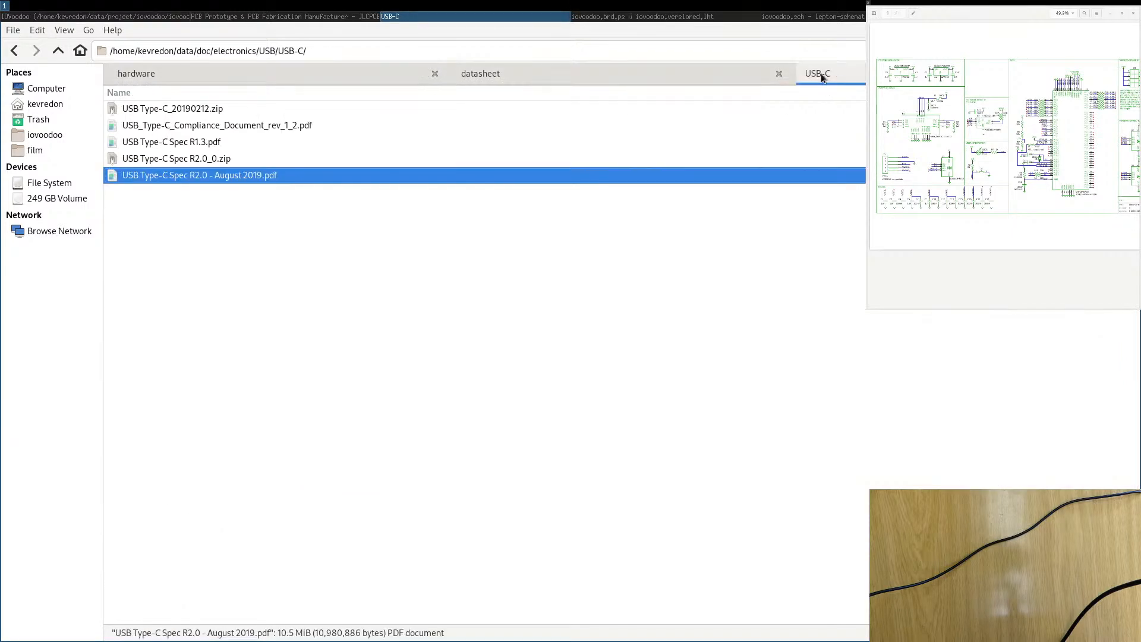
{"action": "left_click", "coordinate": [37, 104]}
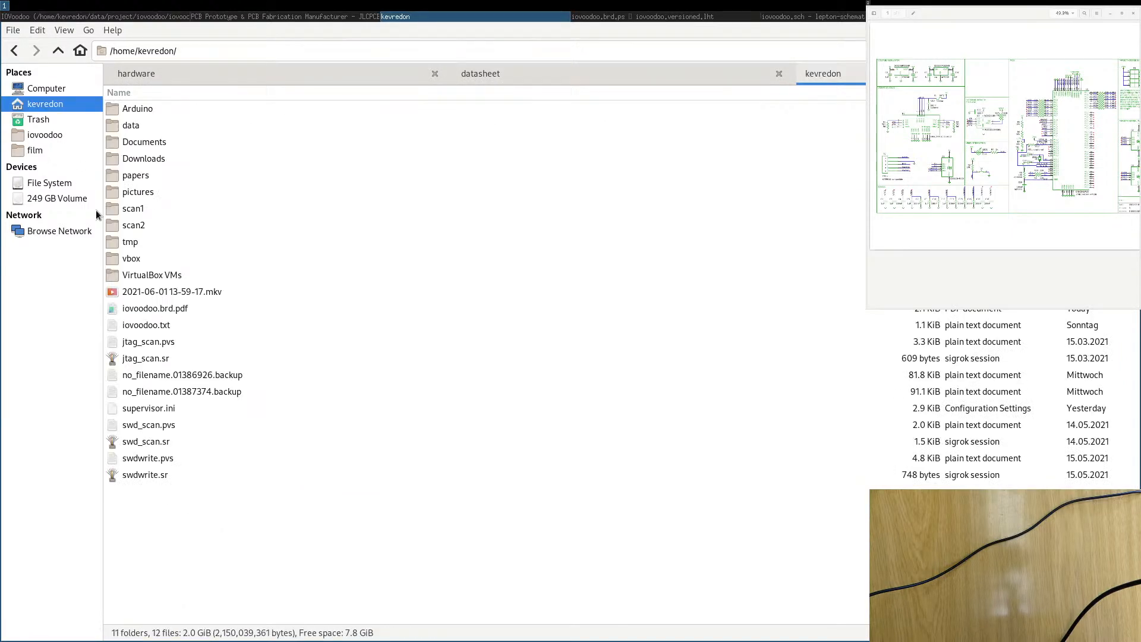
{"action": "left_click", "coordinate": [152, 314]}
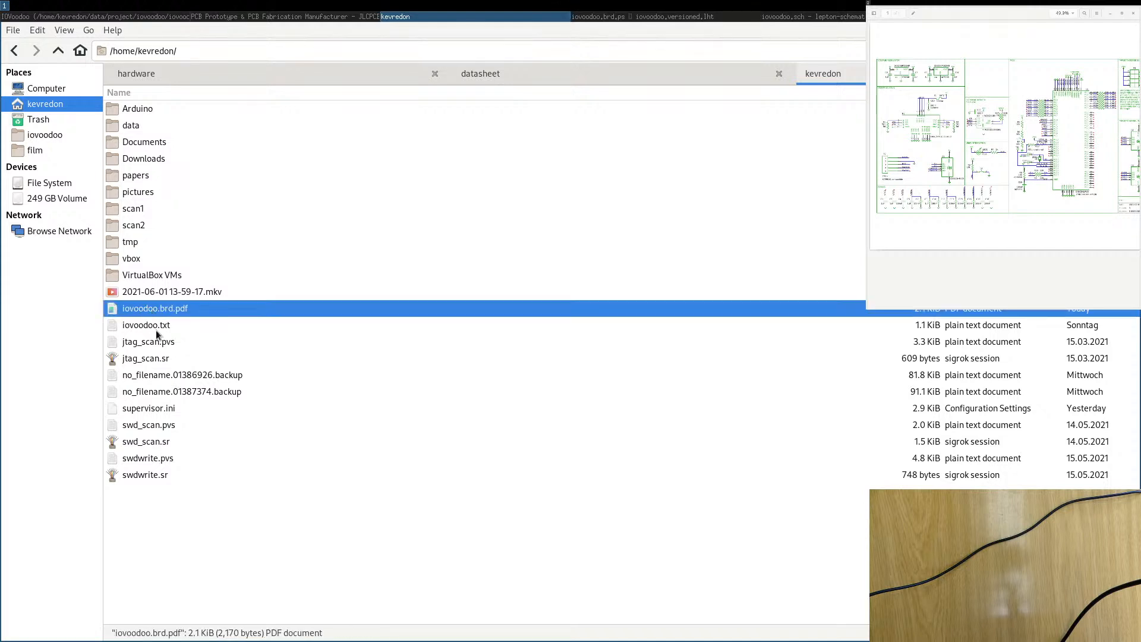
{"action": "double_click", "coordinate": [153, 314]}
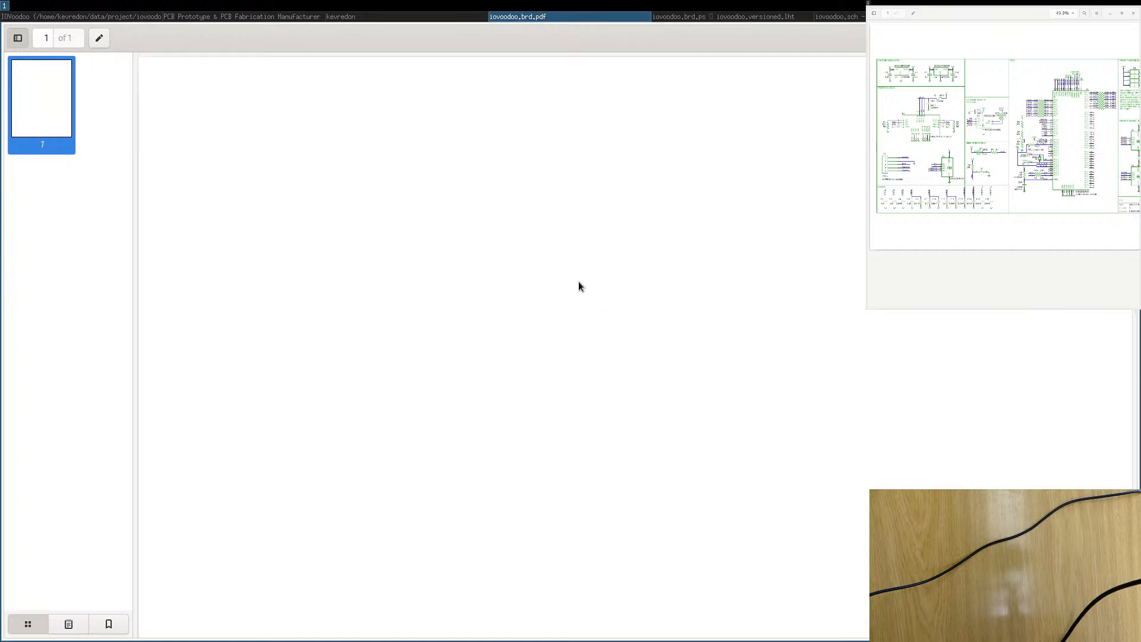
{"action": "key", "text": "ctrl+w"}
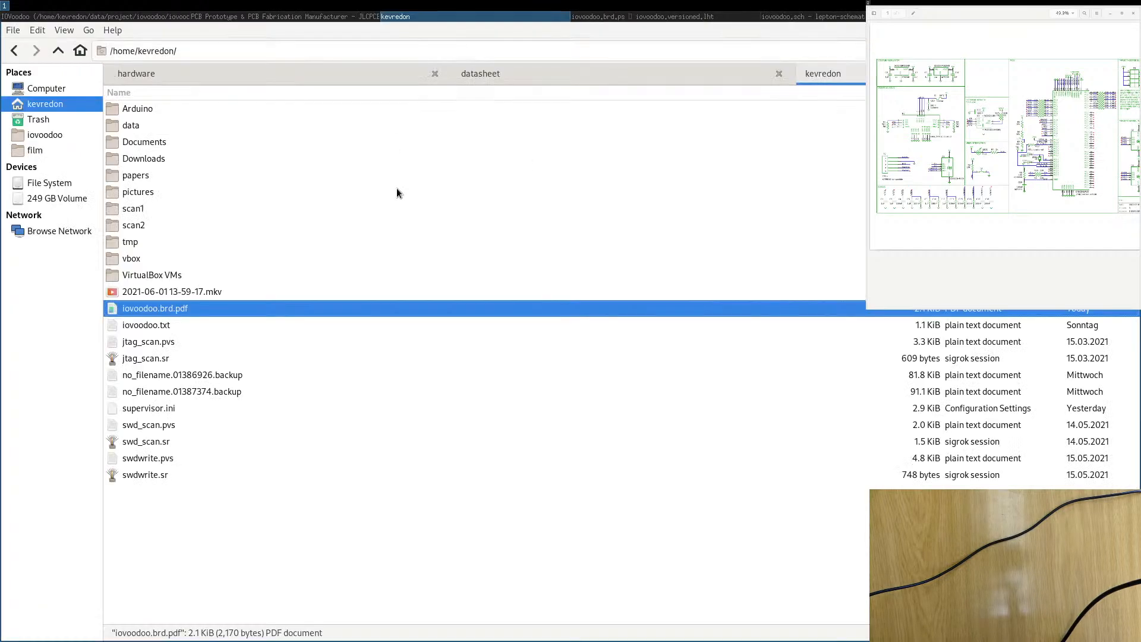
Return to iovoodoo.brd.ps, fit the whole topmask drawing in view, and request a print preview of the current page.
{"action": "left_click", "coordinate": [675, 16]}
{"action": "scroll", "coordinate": [511, 317], "scroll_direction": "down", "scroll_amount": 3}
{"action": "scroll", "coordinate": [510, 315], "scroll_direction": "up", "scroll_amount": 1}
{"action": "scroll", "coordinate": [510, 315], "scroll_direction": "down", "scroll_amount": 3, "text": "ctrl"}
{"action": "scroll", "coordinate": [510, 316], "scroll_direction": "down", "scroll_amount": 1}
{"action": "scroll", "coordinate": [510, 317], "scroll_direction": "up", "scroll_amount": 3}
{"action": "scroll", "coordinate": [510, 316], "scroll_direction": "down", "scroll_amount": 1}
{"action": "key", "text": "ctrl+p"}
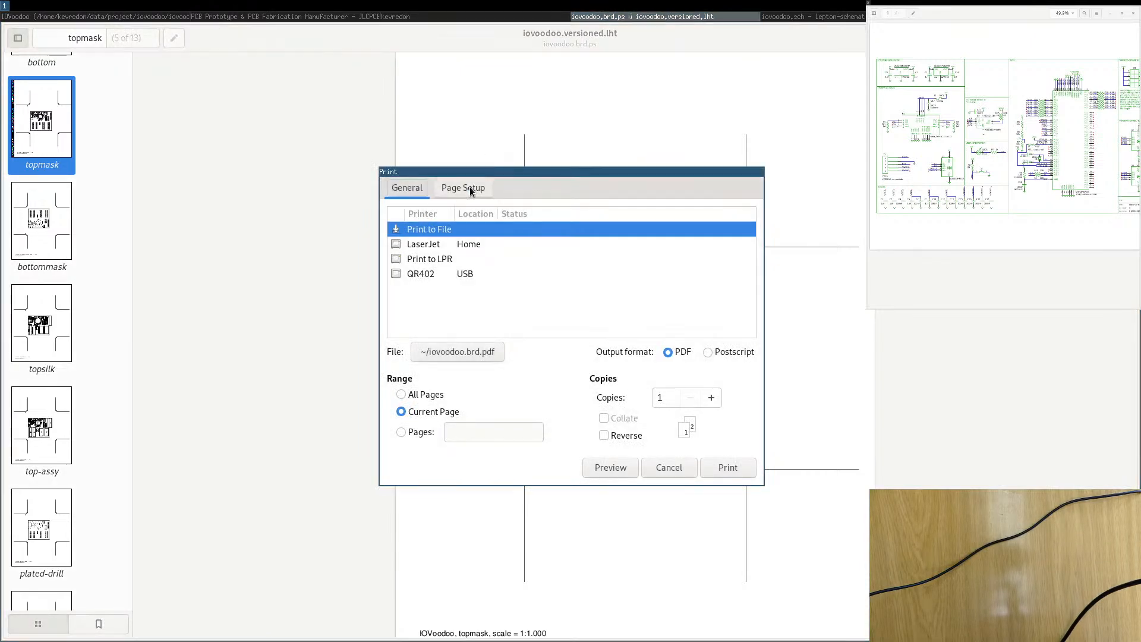
{"action": "left_click", "coordinate": [467, 188]}
{"action": "left_click", "coordinate": [424, 188]}
{"action": "left_click", "coordinate": [612, 468]}
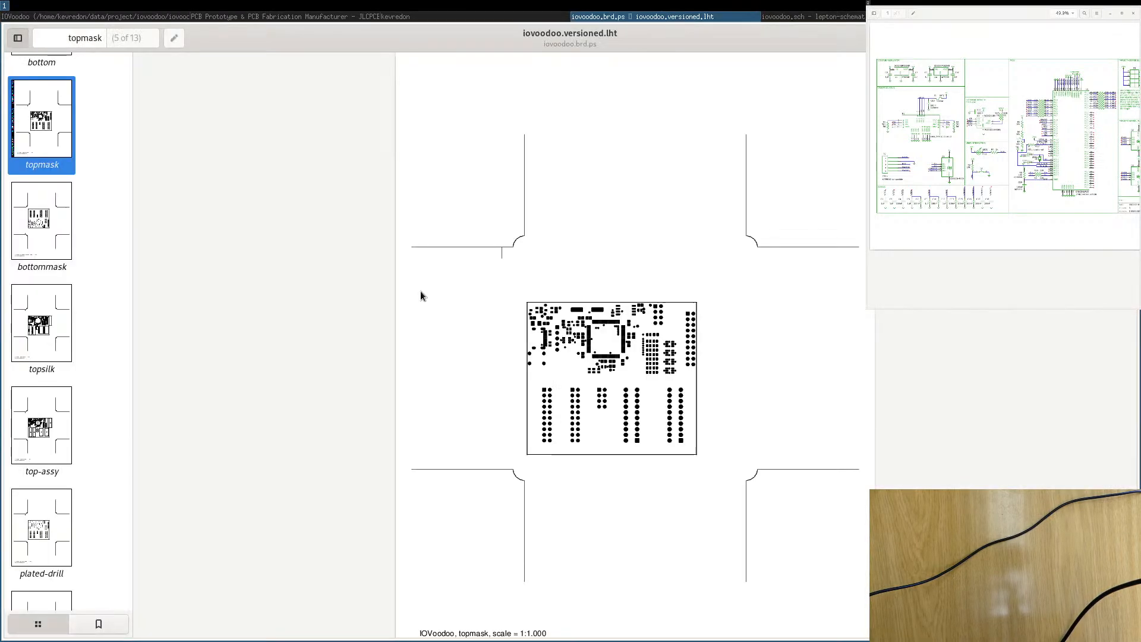
{"action": "middle_click_drag", "start_coordinate": [587, 246], "coordinate": [590, 271]}
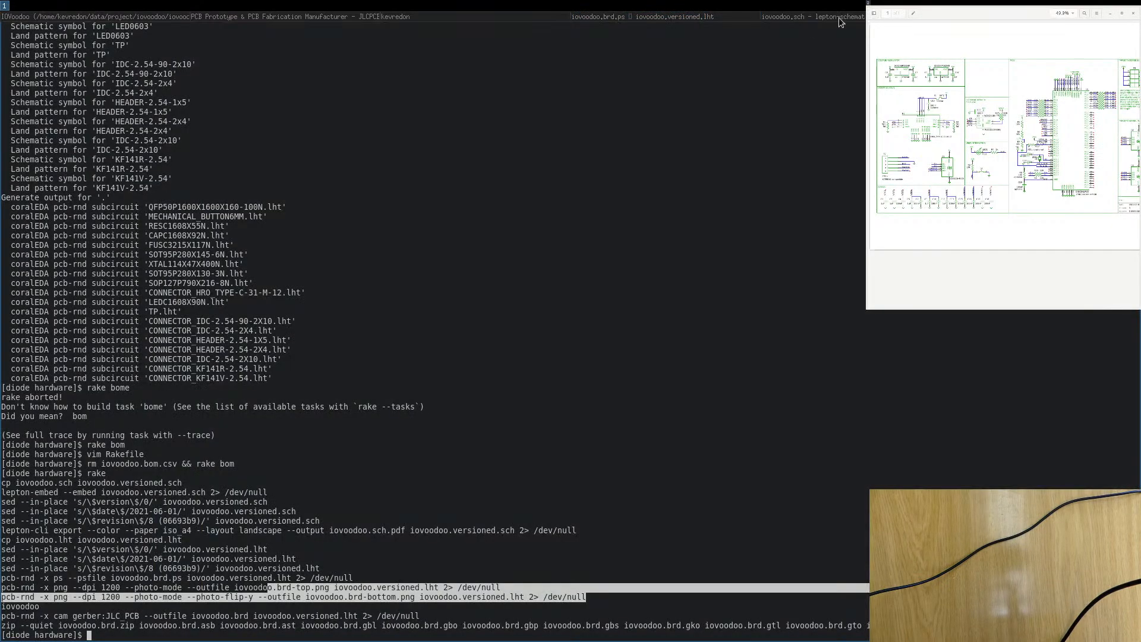
In the terminal, convert iovoodoo.brd.ps to iovoodoo.brd.pdf with ps2pdf.
{"action": "left_click", "coordinate": [627, 350]}
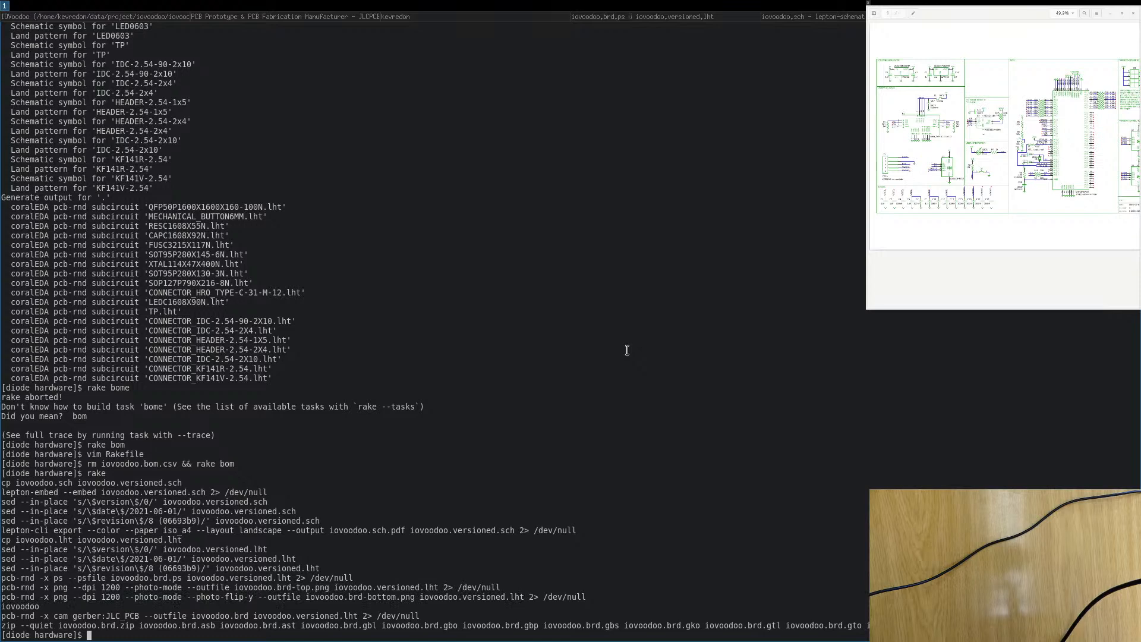
{"action": "type", "text": "ps2p"}
{"action": "key", "text": "Tab"}
{"action": "key", "text": "Tab"}
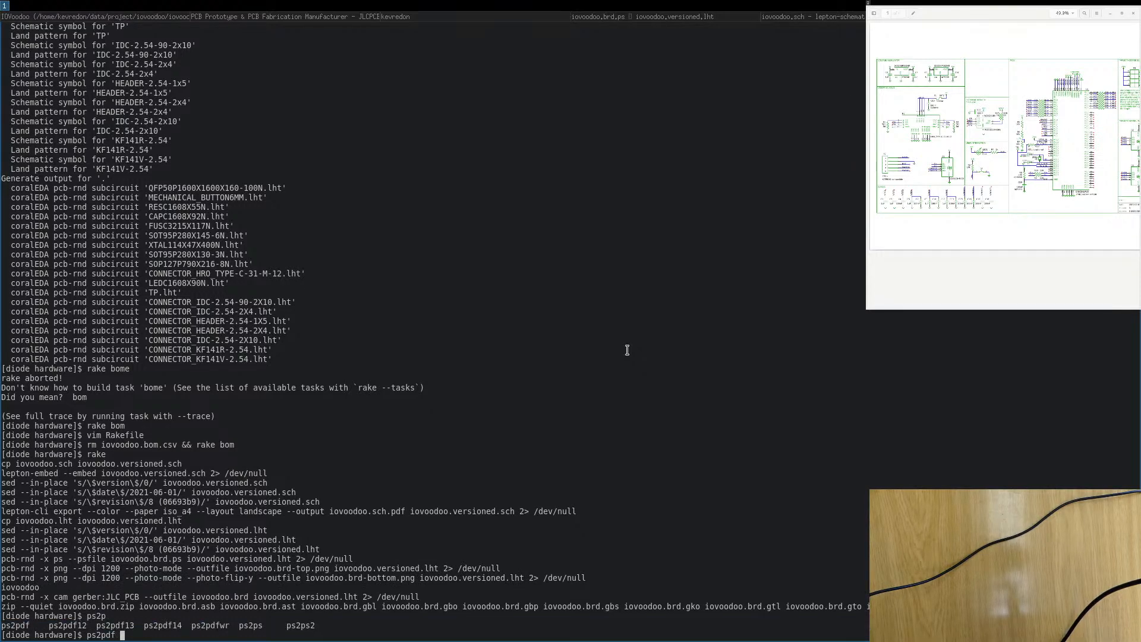
{"action": "type", "text": "df iovoodoo."}
{"action": "key", "text": "Tab"}
{"action": "type", "text": "iovoodoo."}
{"action": "key", "text": "Tab"}
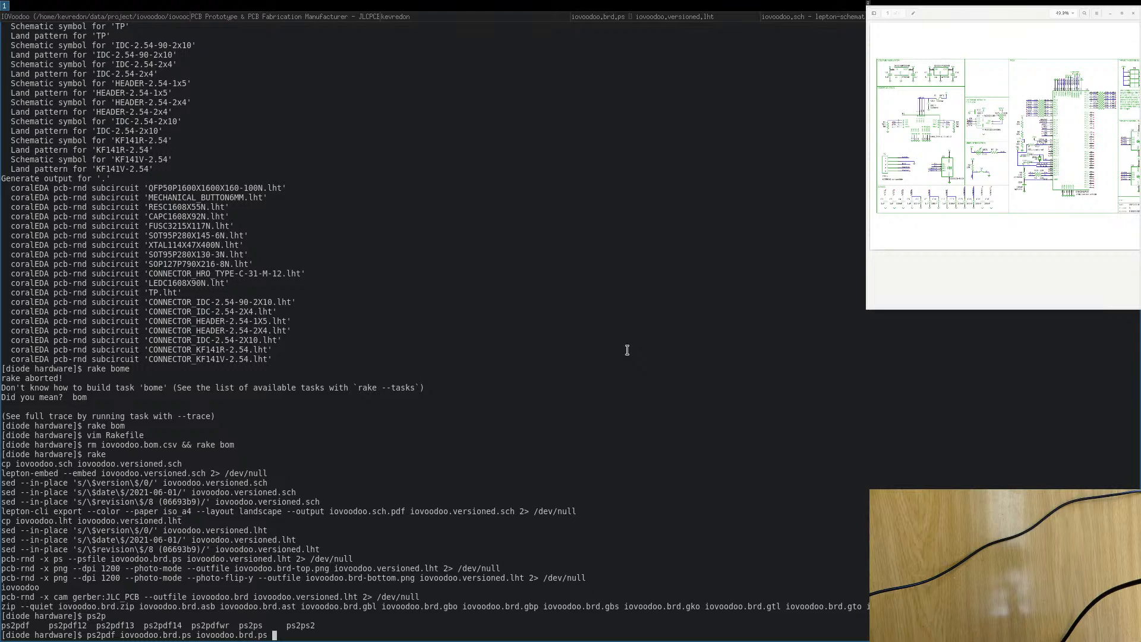
{"action": "type", "text": "df"}
{"action": "key", "text": "Return"}
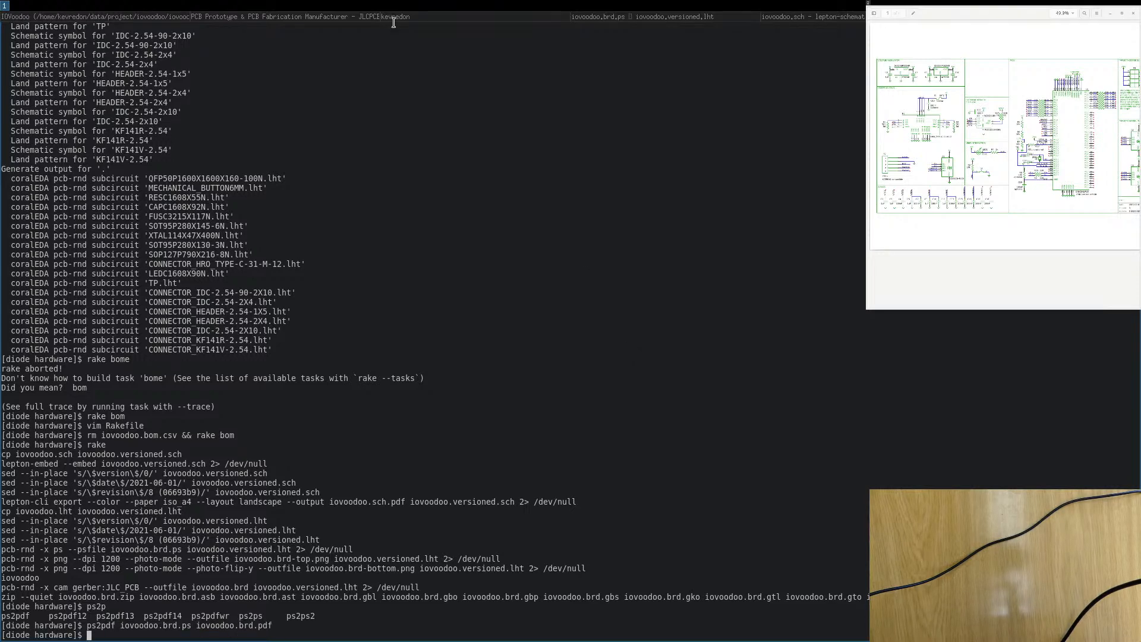
Switch to the file manager and open the converted iovoodoo.brd.pdf from the project's hardware folder.
{"action": "left_click", "coordinate": [369, 16]}
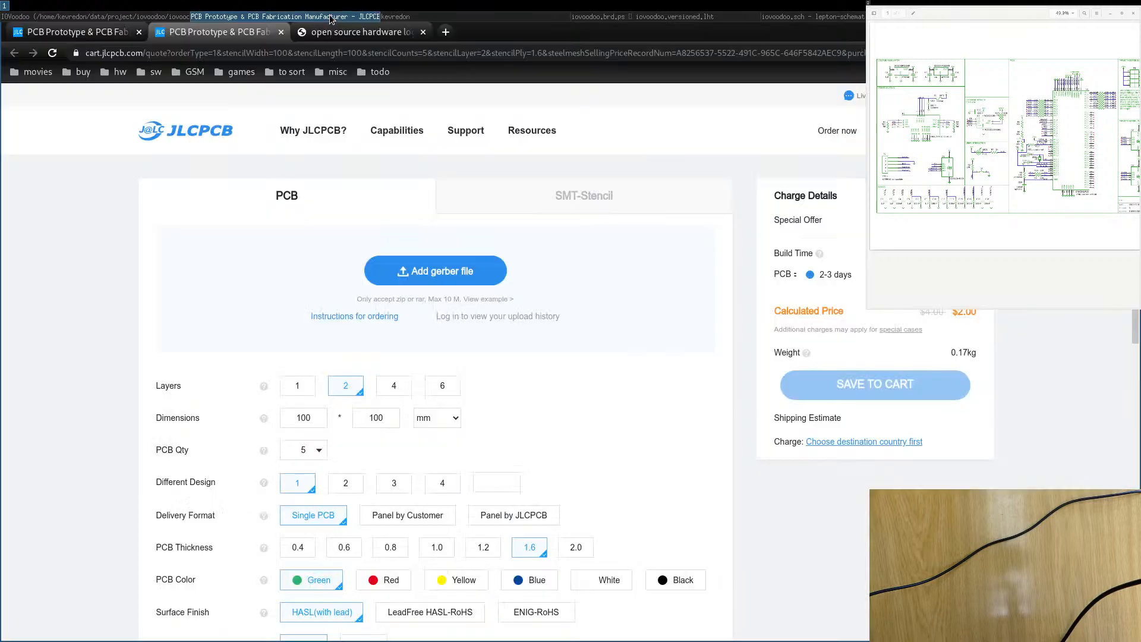
{"action": "left_click", "coordinate": [407, 16]}
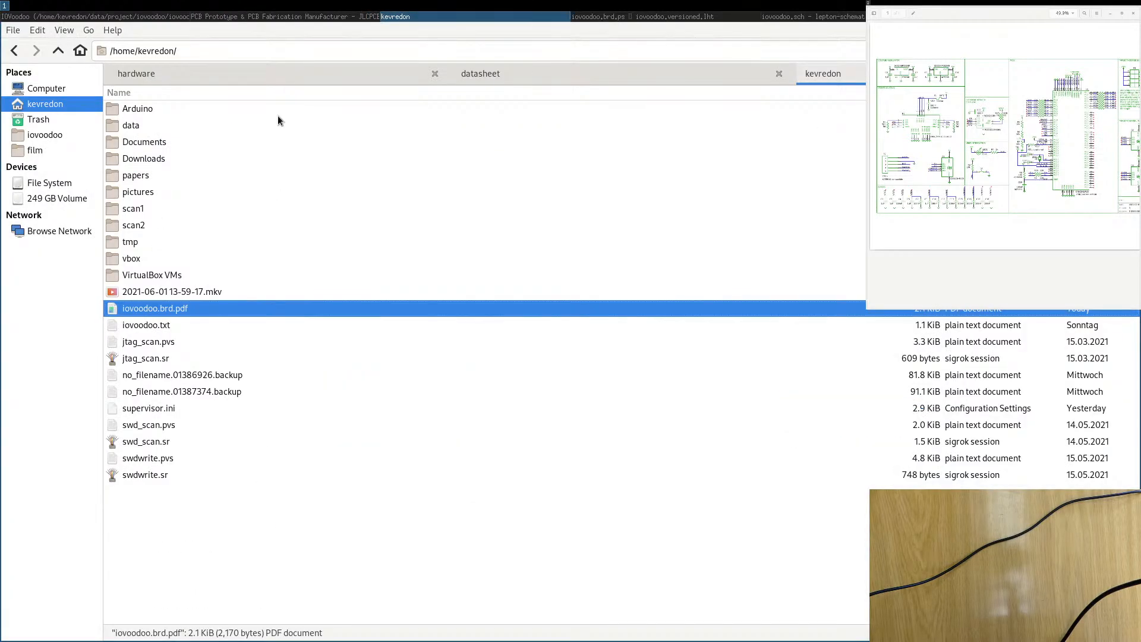
{"action": "left_click", "coordinate": [161, 75]}
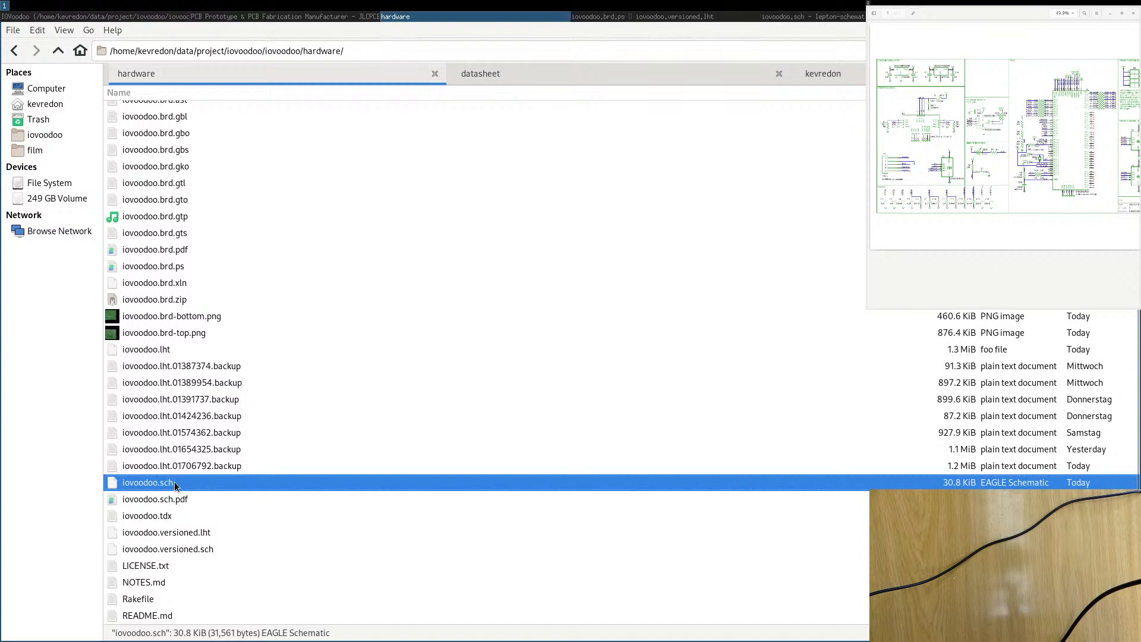
{"action": "left_click", "coordinate": [175, 250]}
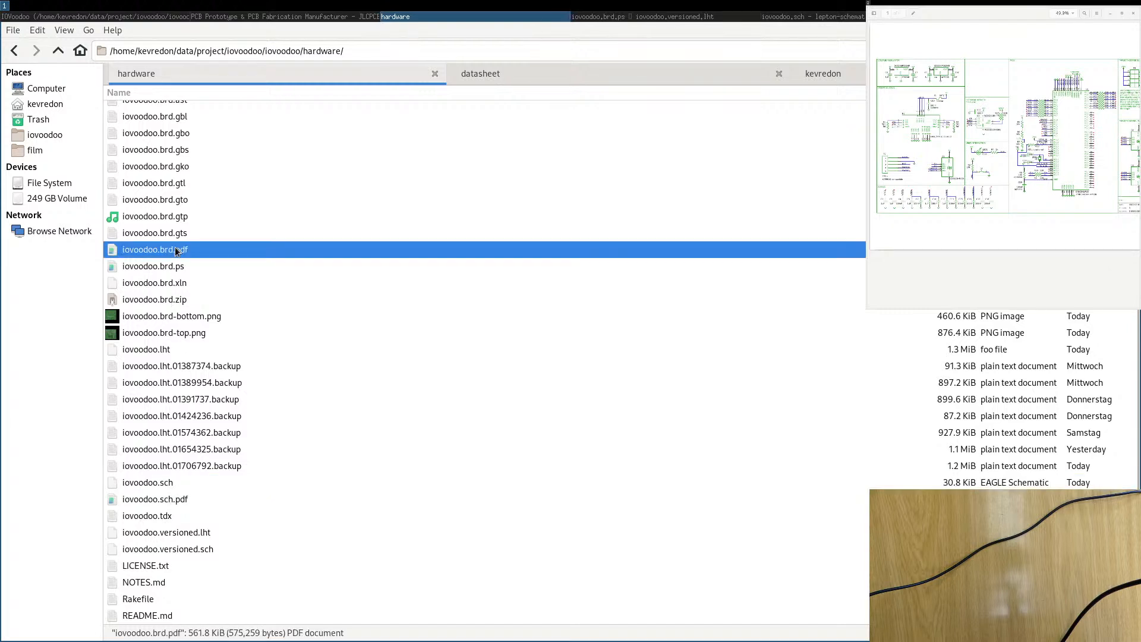
{"action": "double_click", "coordinate": [179, 252]}
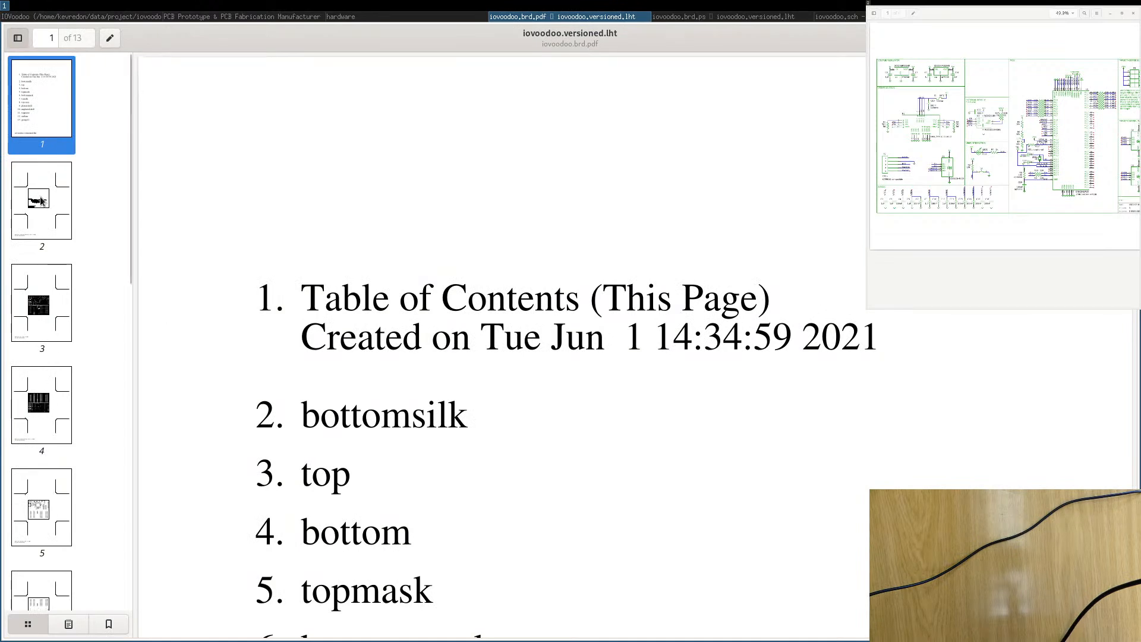
Go to page 5 of the PDF and bring its complete topmask board drawing into view.
{"action": "scroll", "coordinate": [40, 198], "scroll_direction": "down", "scroll_amount": 5}
{"action": "left_click", "coordinate": [39, 324]}
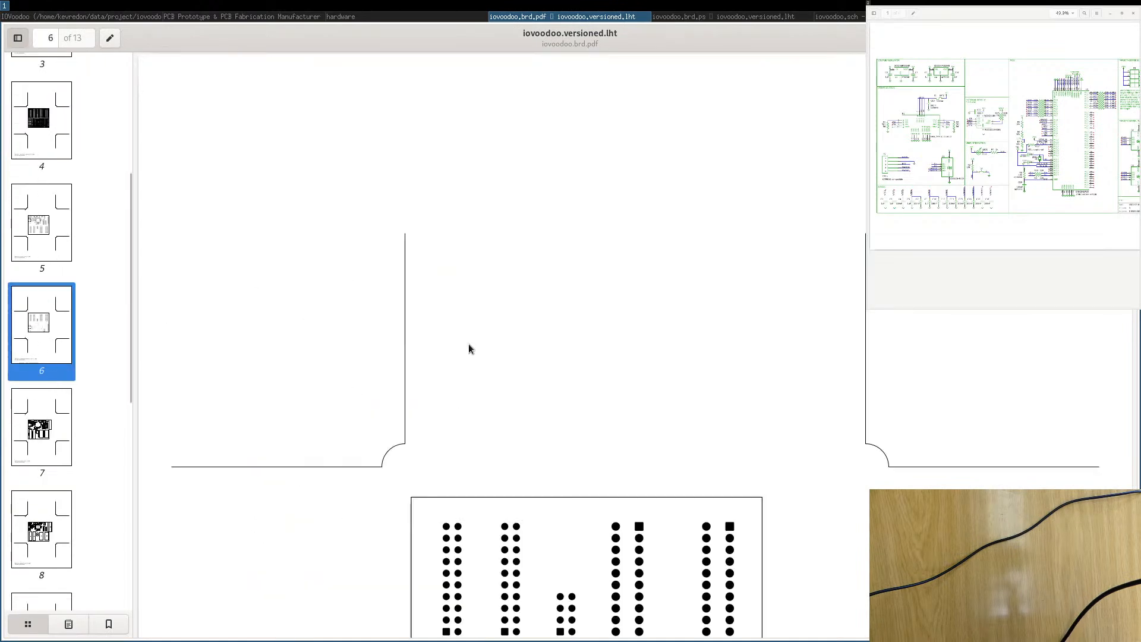
{"action": "left_click", "coordinate": [53, 227]}
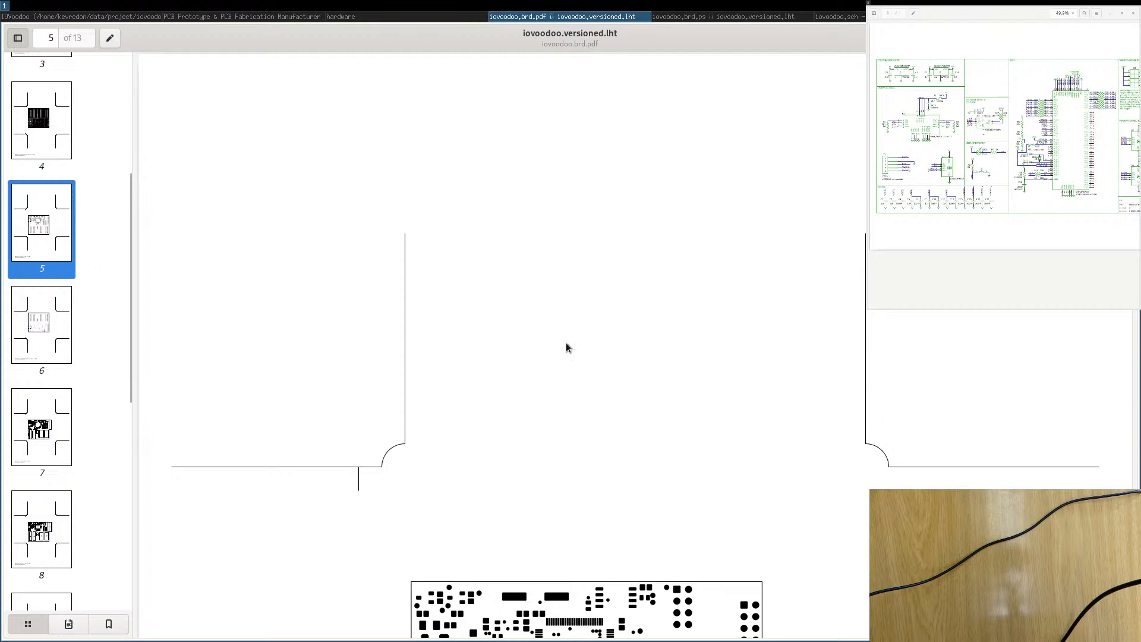
{"action": "scroll", "coordinate": [558, 345], "scroll_direction": "down", "scroll_amount": 6}
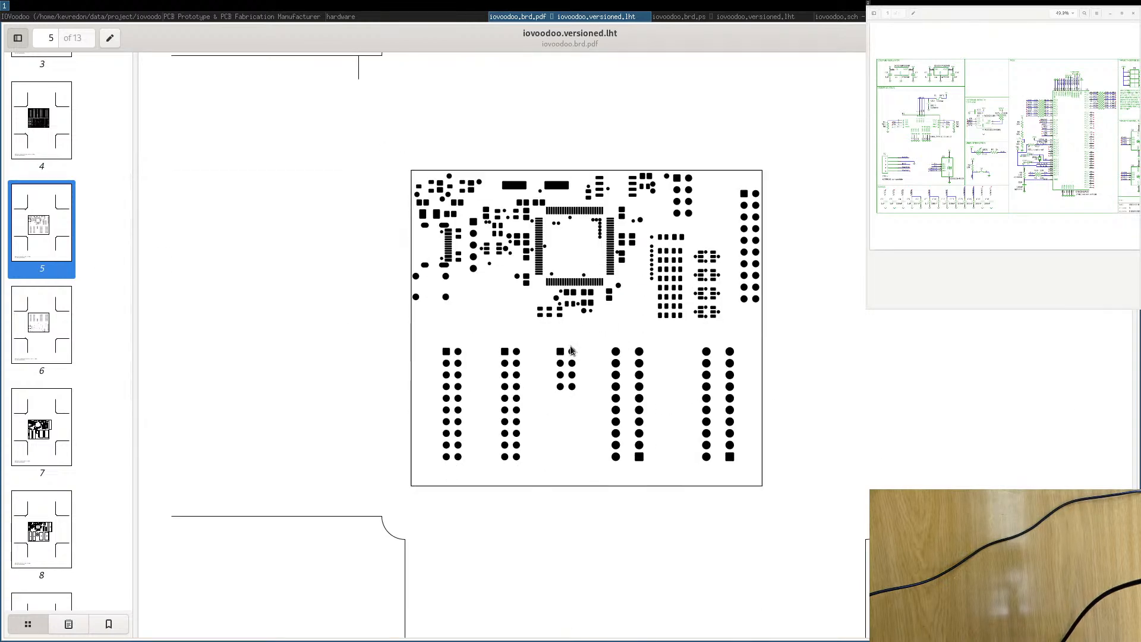
Print only the current page on the LaserJet and examine the scale note at the bottom of the page.
{"action": "key", "text": "ctrl+p"}
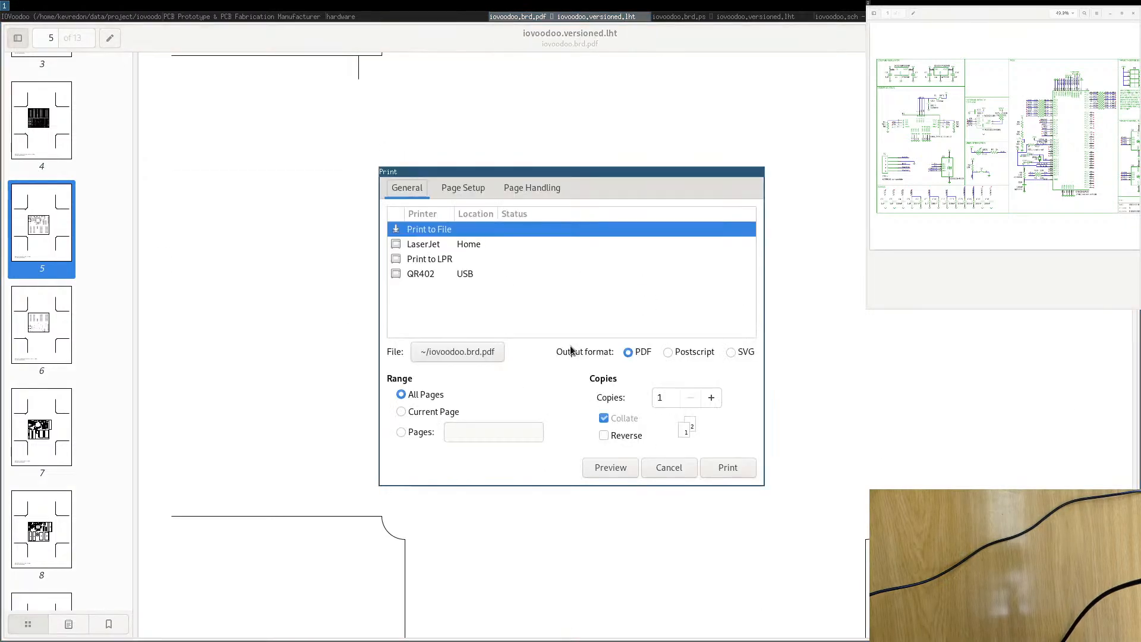
{"action": "left_click", "coordinate": [401, 411]}
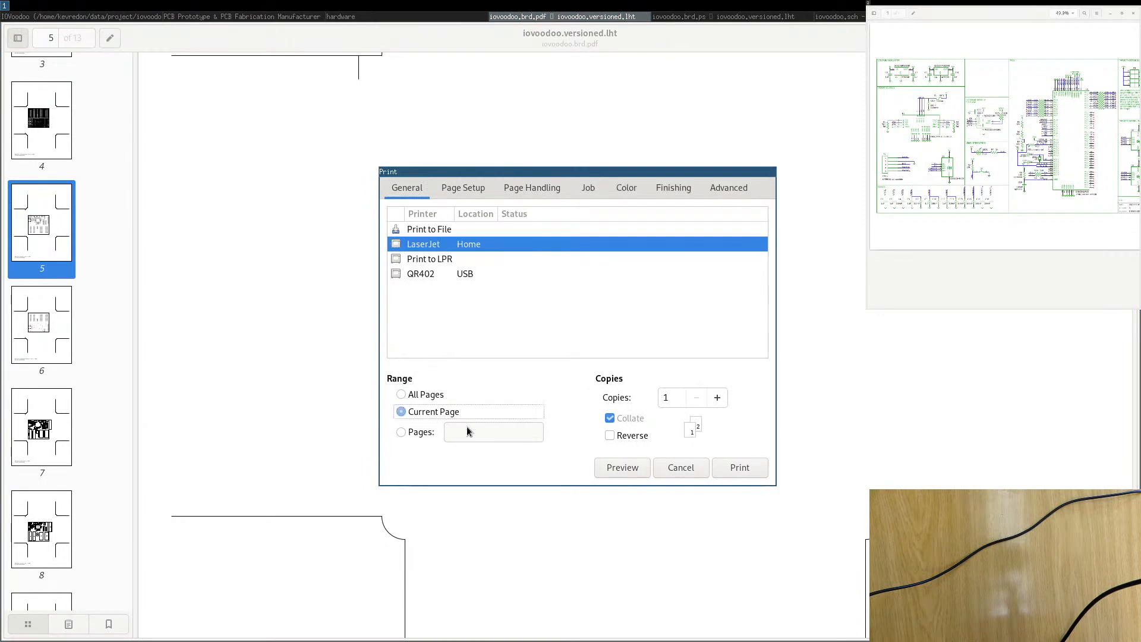
{"action": "left_click", "coordinate": [737, 468]}
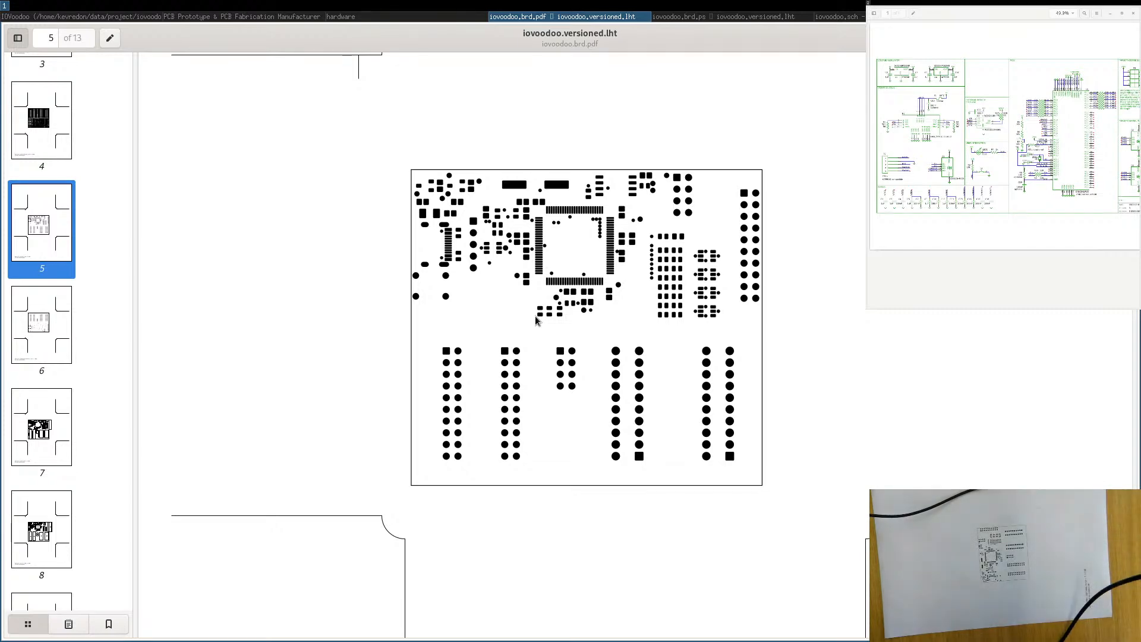
{"action": "scroll", "coordinate": [535, 317], "scroll_direction": "down", "scroll_amount": 7}
{"action": "scroll", "coordinate": [533, 315], "scroll_direction": "up", "scroll_amount": 2}
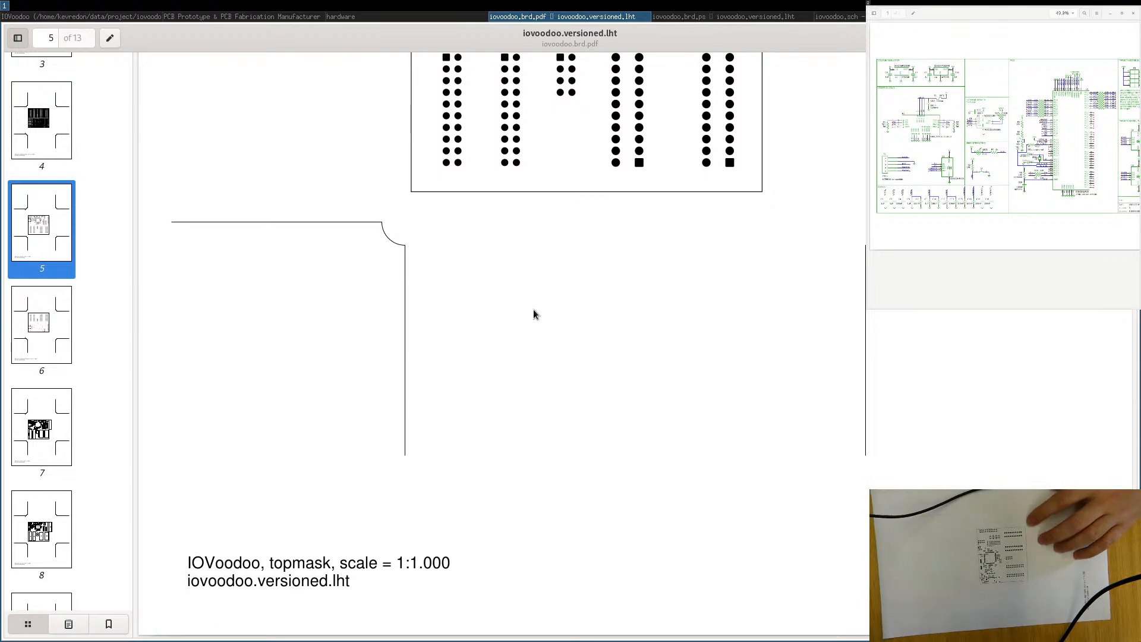
Switch to the board layout, mark the board's upper-right corner and measure the board's width to its upper-left corner.
{"action": "left_click", "coordinate": [96, 17]}
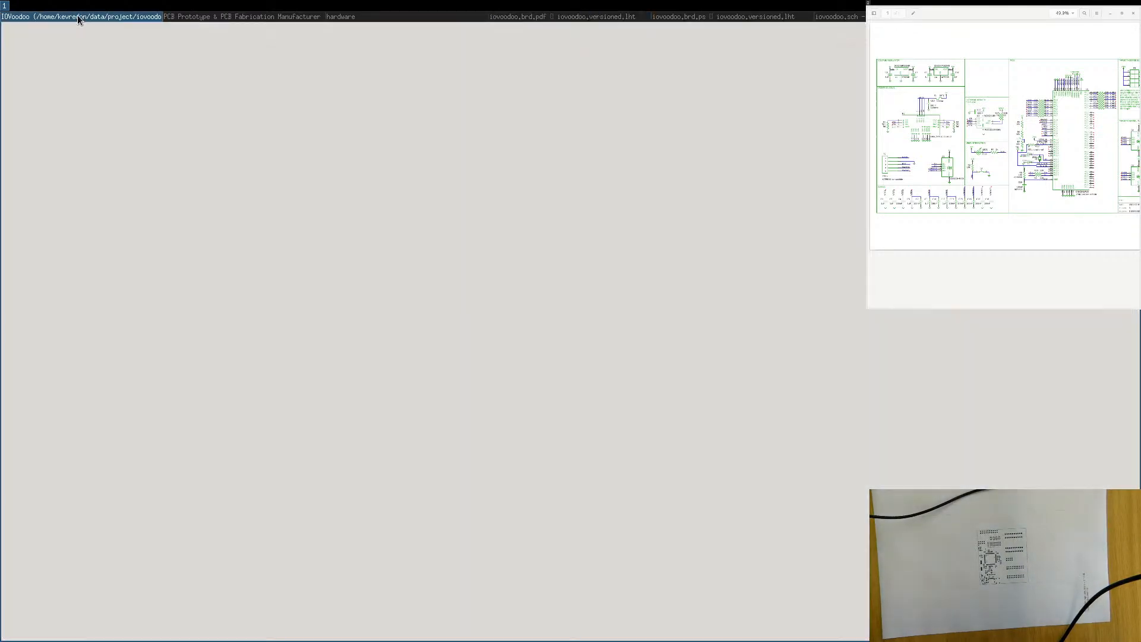
{"action": "scroll", "coordinate": [615, 275], "scroll_direction": "down", "scroll_amount": 4}
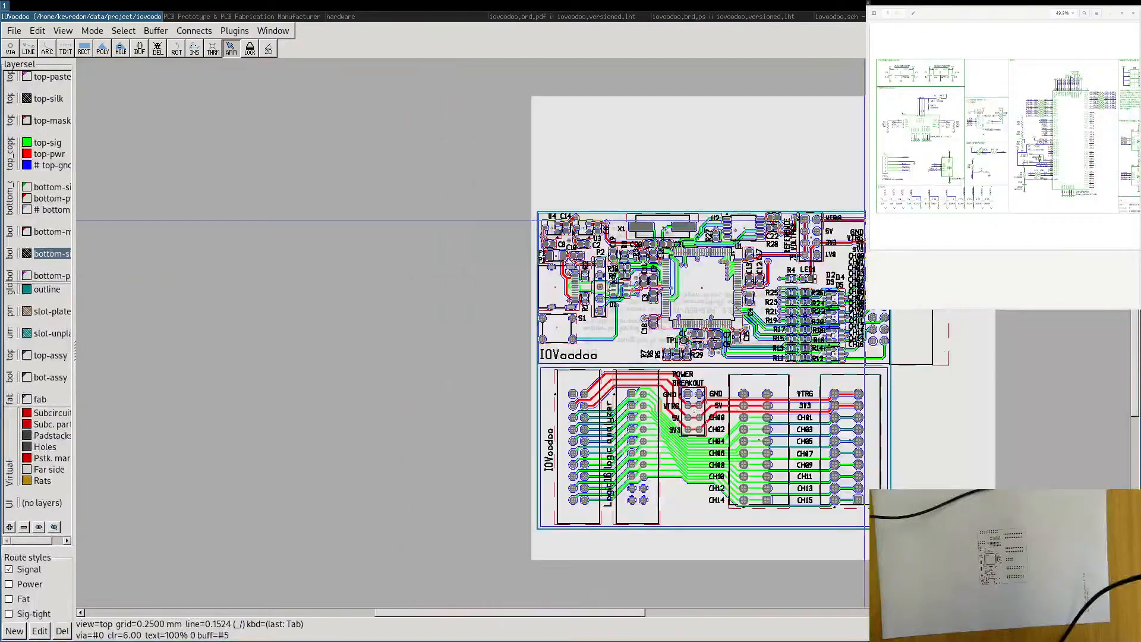
{"action": "scroll", "coordinate": [863, 214], "scroll_direction": "up", "scroll_amount": 5}
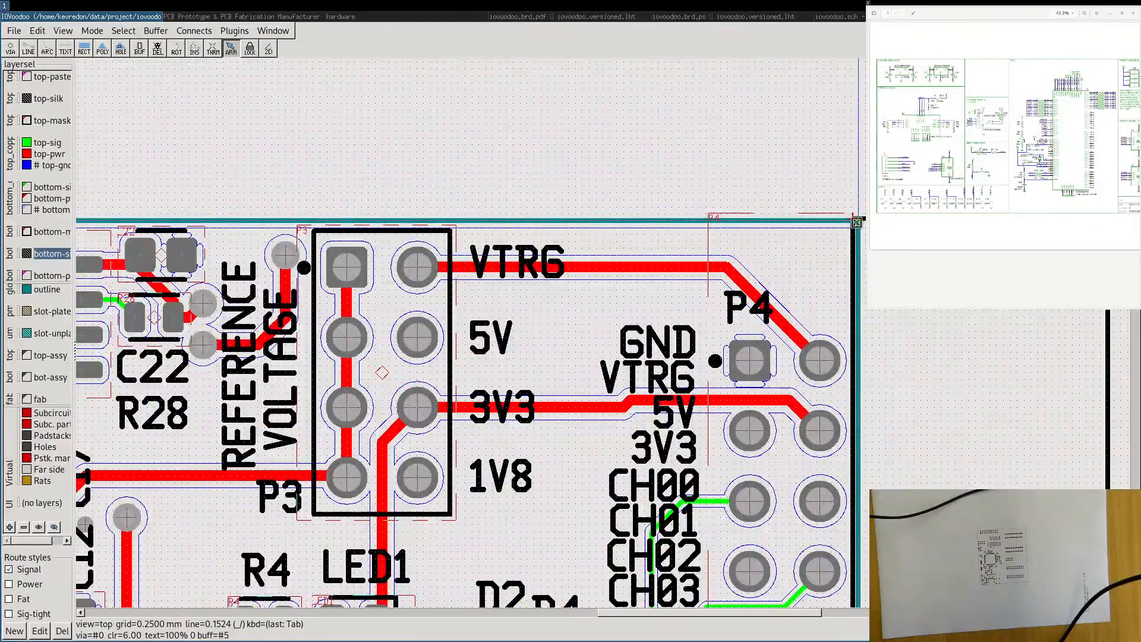
{"action": "key", "text": "a"}
{"action": "key", "text": "m"}
{"action": "key", "text": "a"}
{"action": "key", "text": "m"}
{"action": "scroll", "coordinate": [512, 223], "scroll_direction": "down", "scroll_amount": 3}
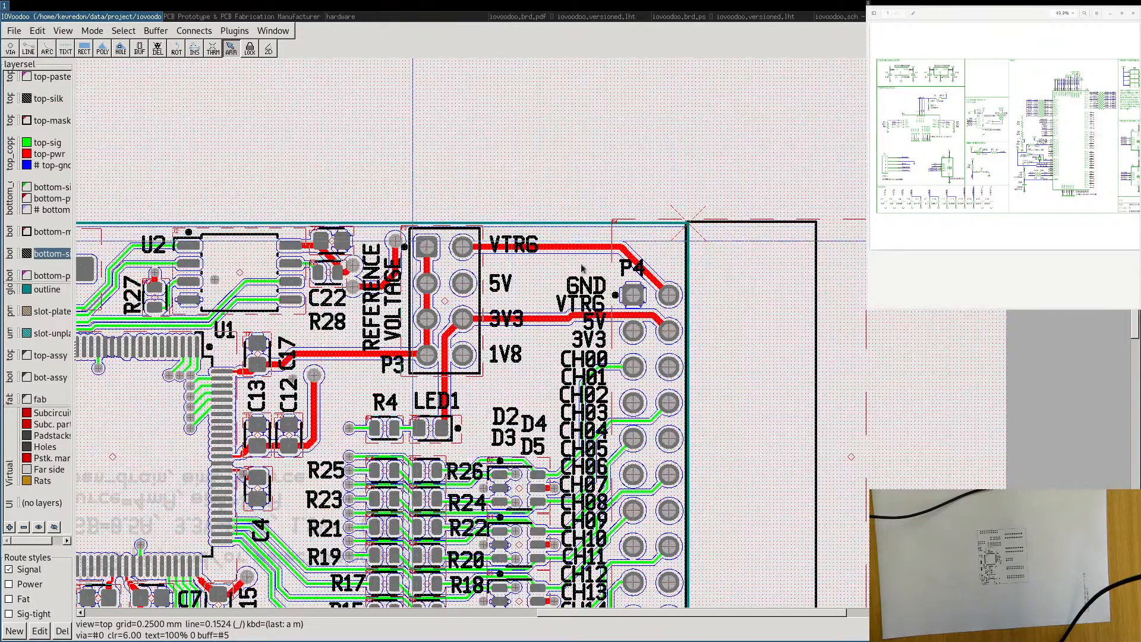
{"action": "middle_click_drag", "start_coordinate": [426, 245], "coordinate": [760, 252]}
{"action": "middle_click_drag", "start_coordinate": [243, 234], "coordinate": [593, 260]}
{"action": "scroll", "coordinate": [283, 259], "scroll_direction": "up", "scroll_amount": 4}
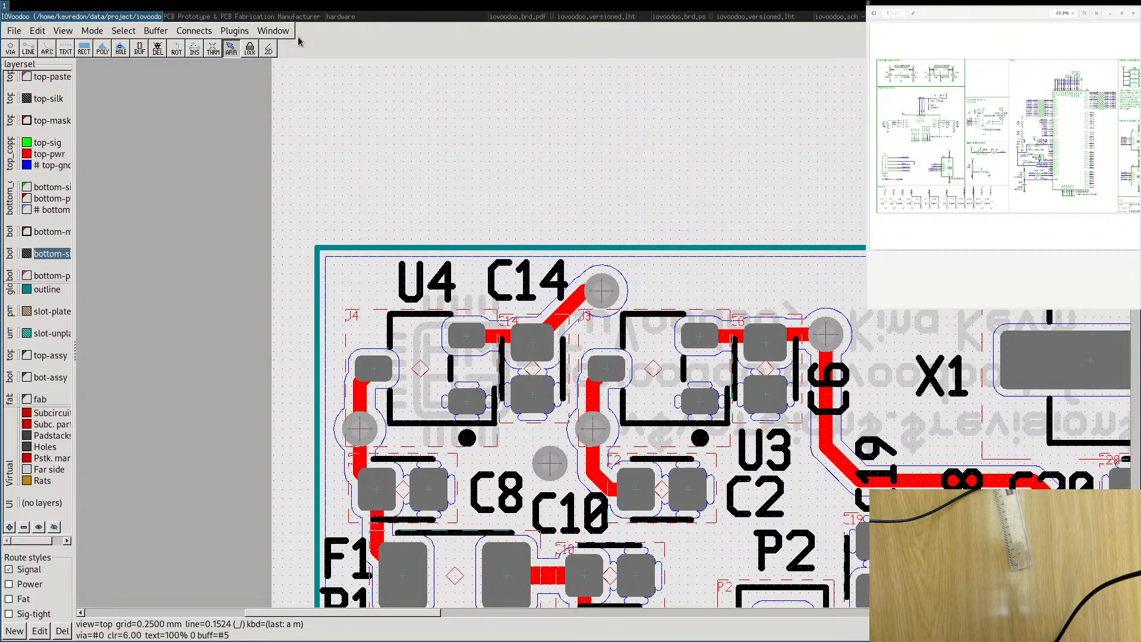
Return to the topmask page of iovoodoo.brd.pdf and check the paper size in the document's properties.
{"action": "left_click", "coordinate": [216, 17]}
{"action": "left_click", "coordinate": [356, 16]}
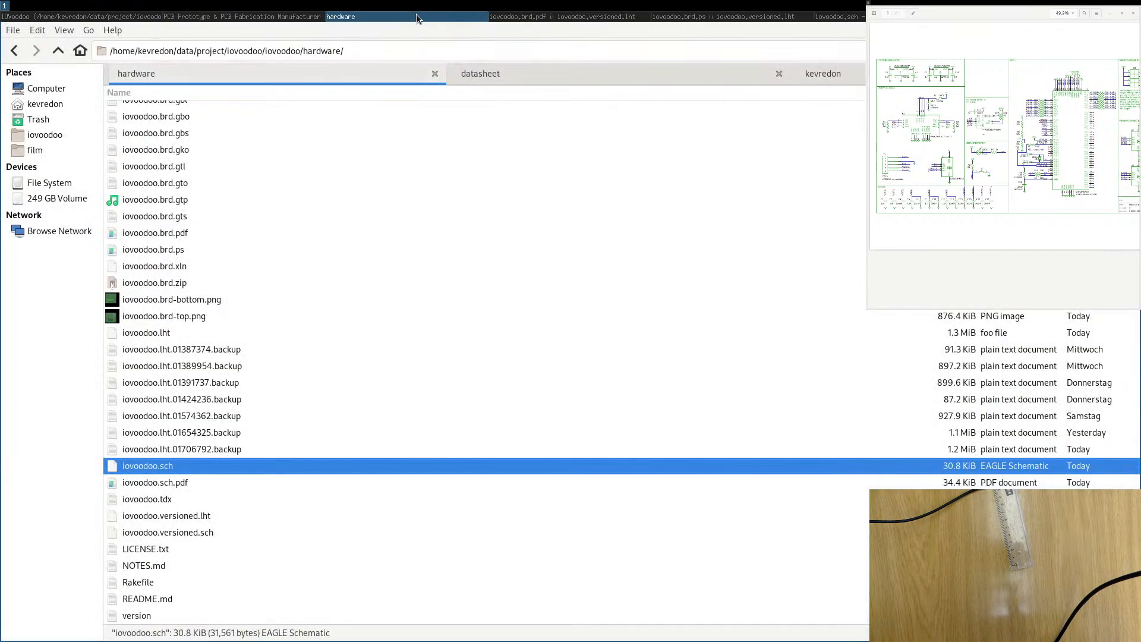
{"action": "left_click", "coordinate": [553, 16]}
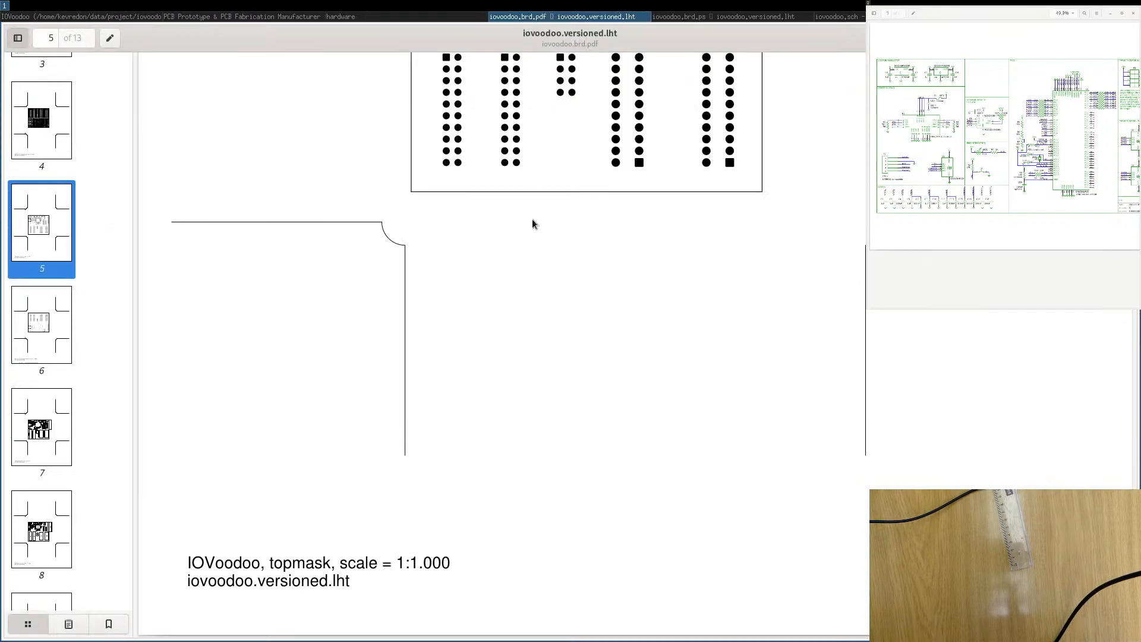
{"action": "scroll", "coordinate": [533, 261], "scroll_direction": "up", "scroll_amount": 1}
{"action": "scroll", "coordinate": [511, 243], "scroll_direction": "down", "scroll_amount": 3}
{"action": "scroll", "coordinate": [496, 218], "scroll_direction": "up", "scroll_amount": 5}
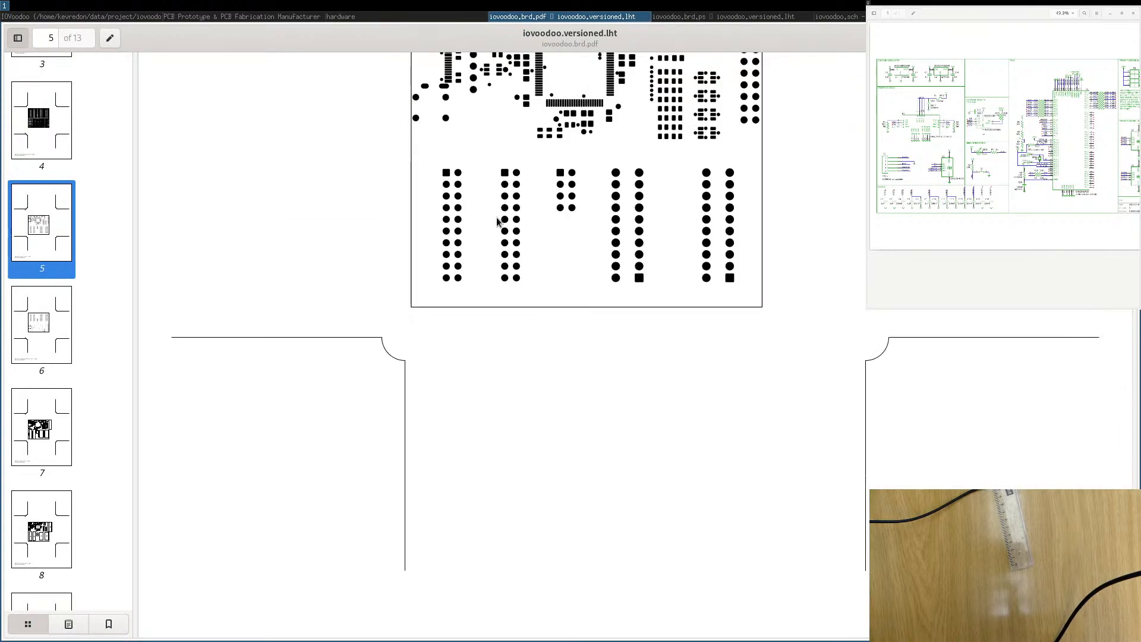
{"action": "scroll", "coordinate": [498, 219], "scroll_direction": "down", "scroll_amount": 3, "text": "ctrl"}
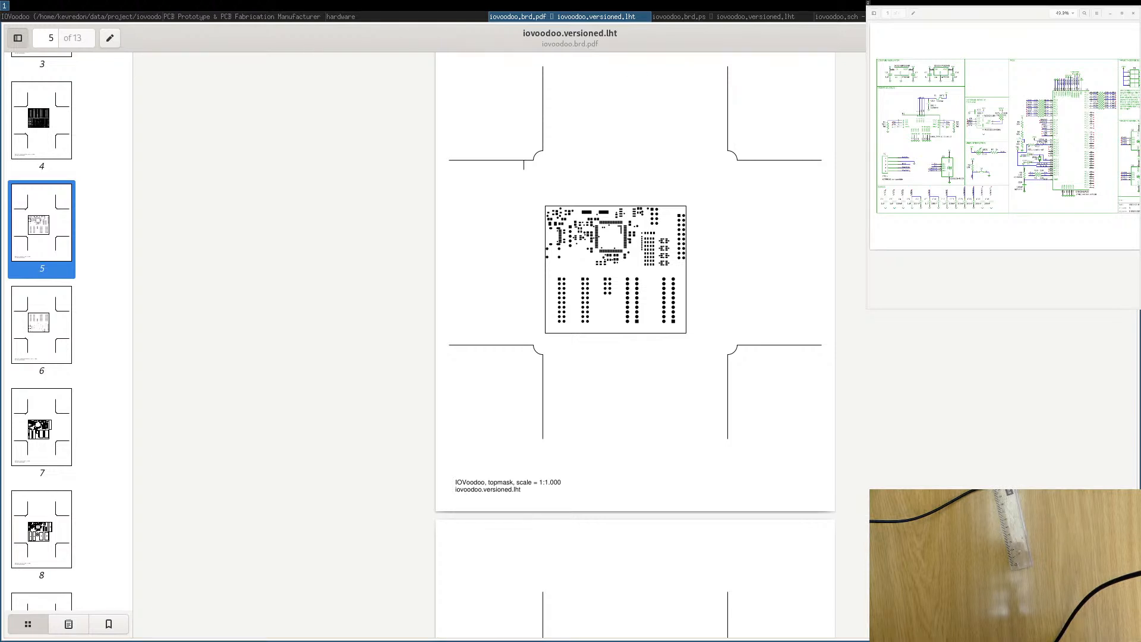
{"action": "left_click", "coordinate": [1048, 38]}
{"action": "left_click", "coordinate": [1019, 302]}
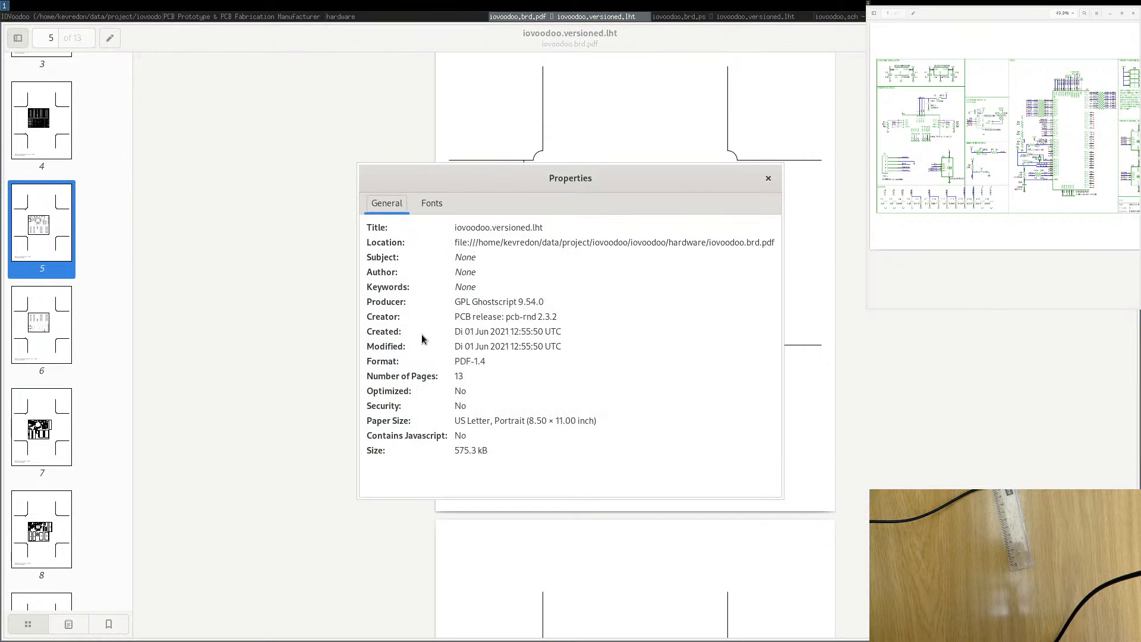
{"action": "triple_click", "coordinate": [467, 420]}
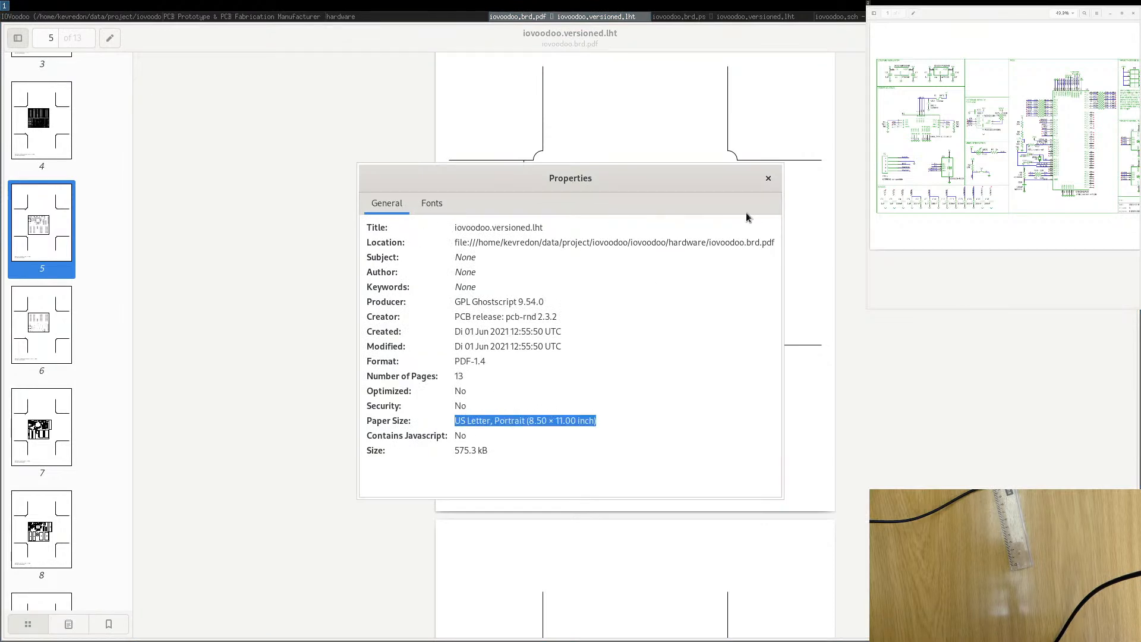
{"action": "left_click", "coordinate": [774, 178]}
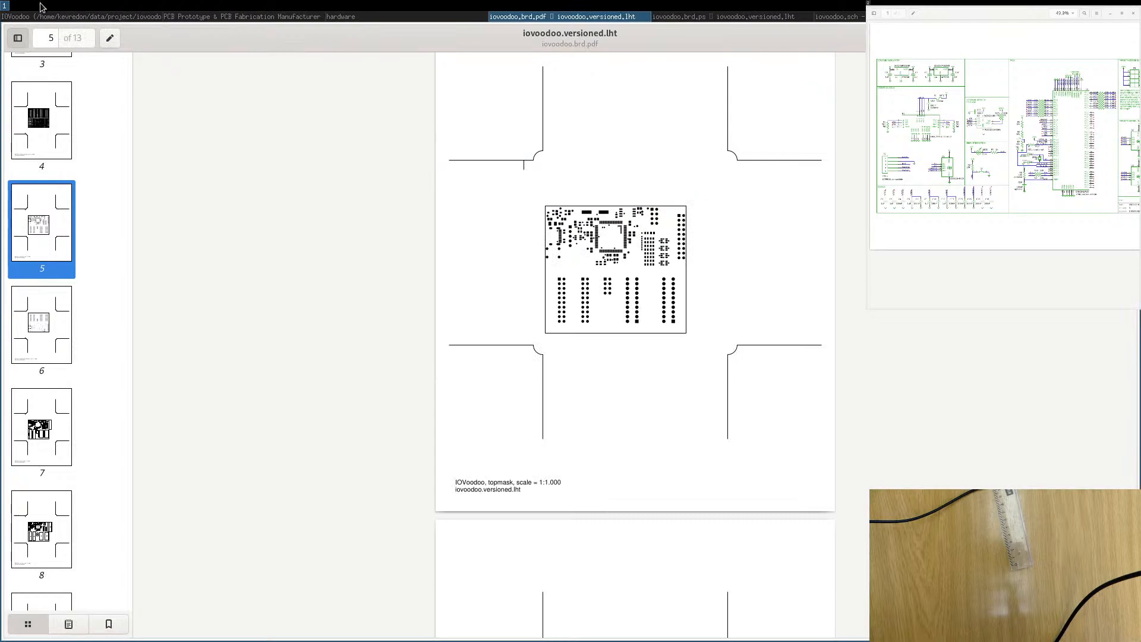
Switch to iovoodoo.brd.ps, check the paper size in its properties and look over the topmask page.
{"action": "left_click", "coordinate": [51, 17]}
{"action": "left_click", "coordinate": [204, 18]}
{"action": "left_click", "coordinate": [382, 18]}
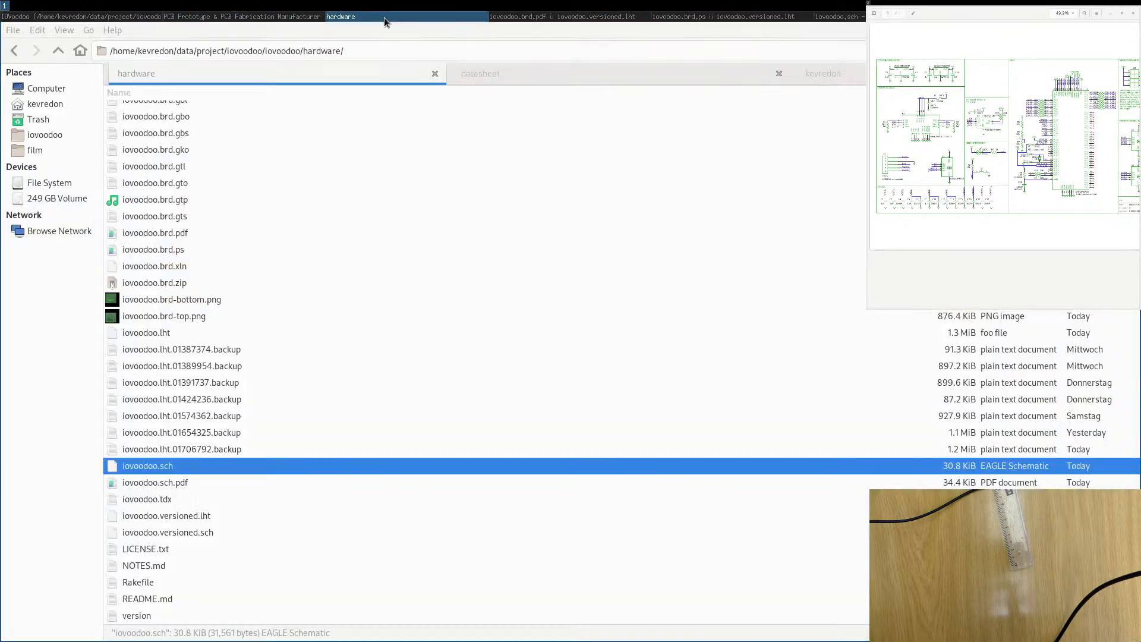
{"action": "left_click", "coordinate": [593, 18]}
{"action": "left_click", "coordinate": [713, 17]}
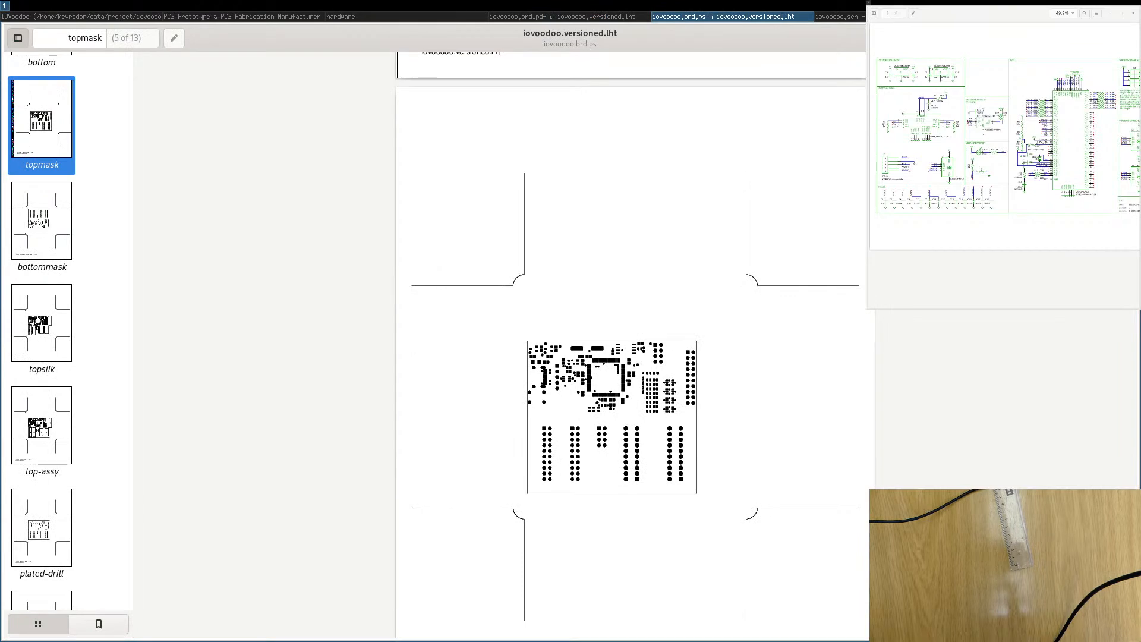
{"action": "key", "text": "F10"}
{"action": "left_click", "coordinate": [1022, 309]}
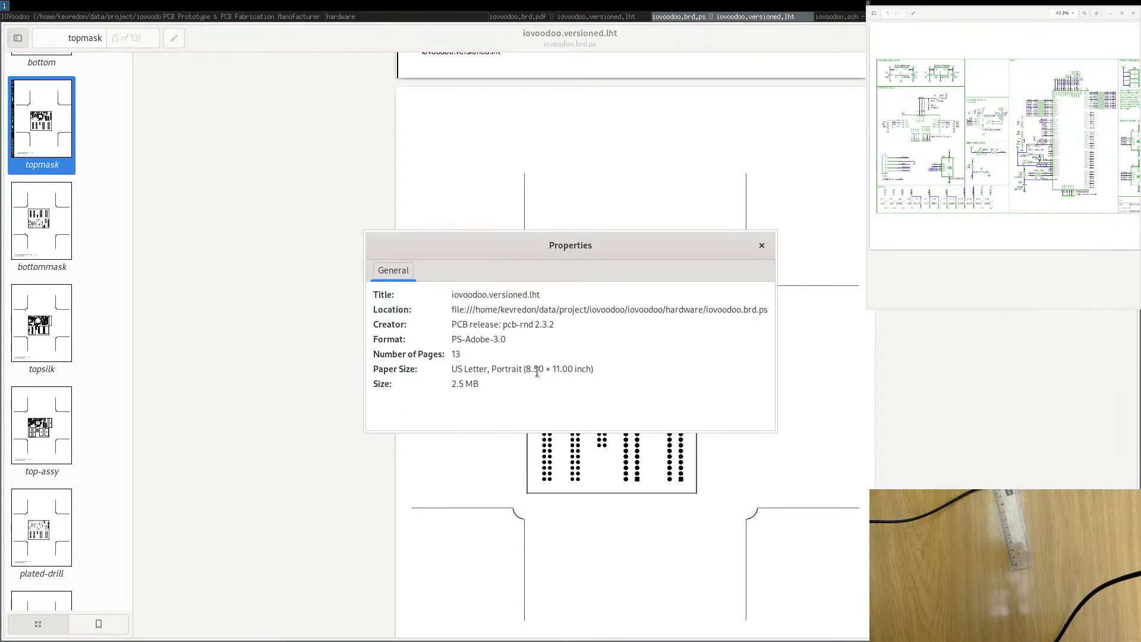
{"action": "double_click", "coordinate": [470, 371]}
{"action": "left_click", "coordinate": [762, 245]}
{"action": "scroll", "coordinate": [615, 265], "scroll_direction": "down", "scroll_amount": 2}
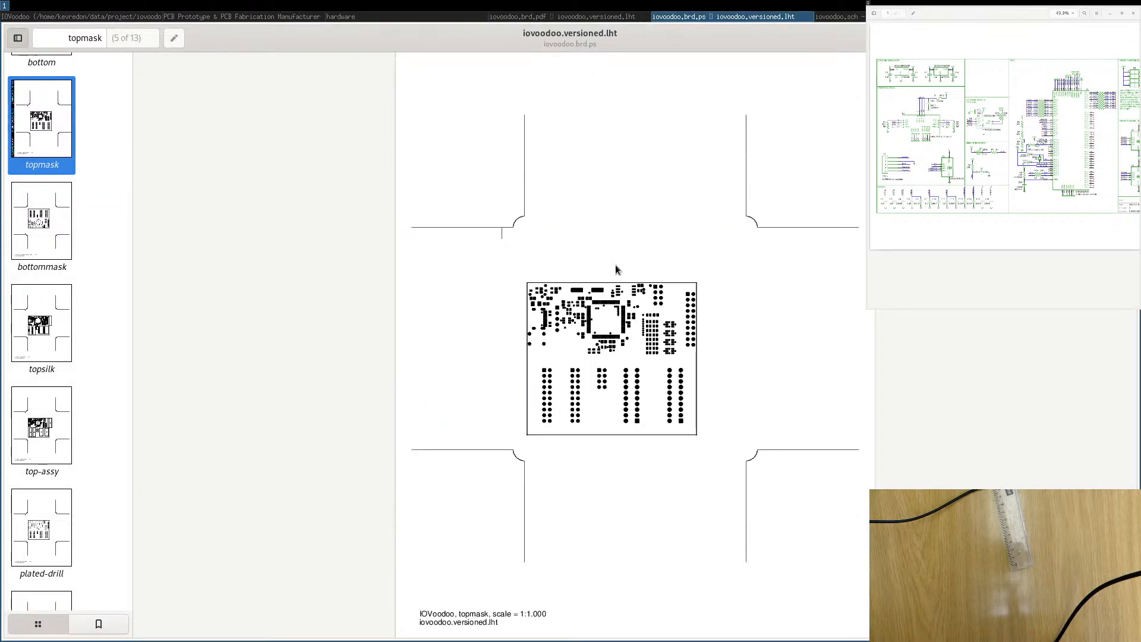
{"action": "scroll", "coordinate": [615, 265], "scroll_direction": "down", "scroll_amount": 2}
{"action": "scroll", "coordinate": [613, 264], "scroll_direction": "up", "scroll_amount": 4}
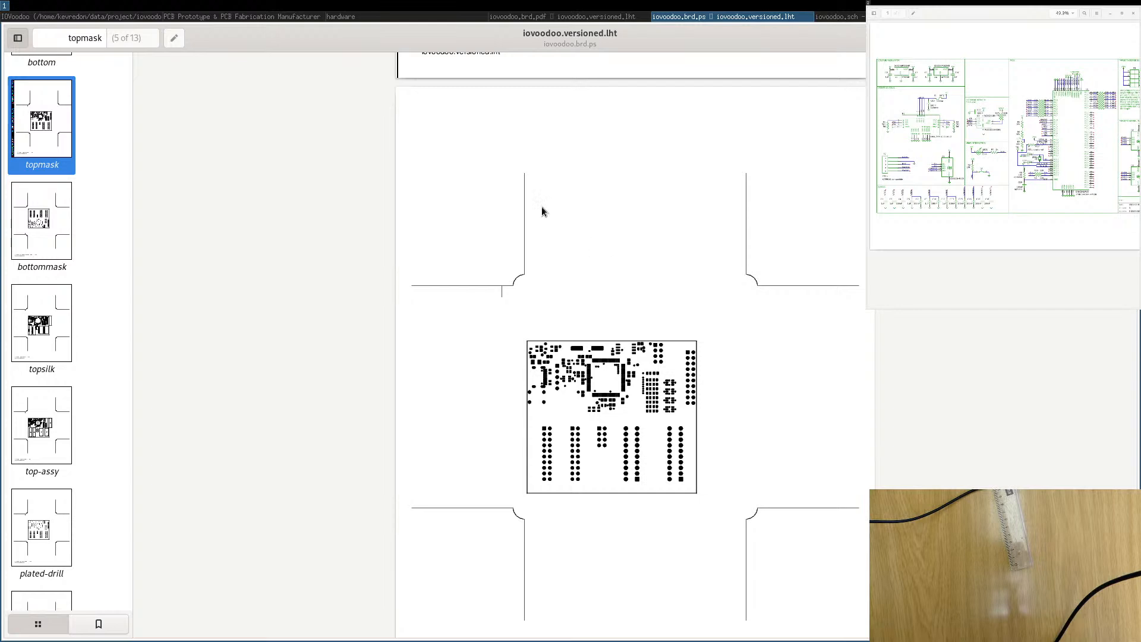
Switch to the terminal that holds the rake and ps2pdf output.
{"action": "left_click", "coordinate": [20, 18]}
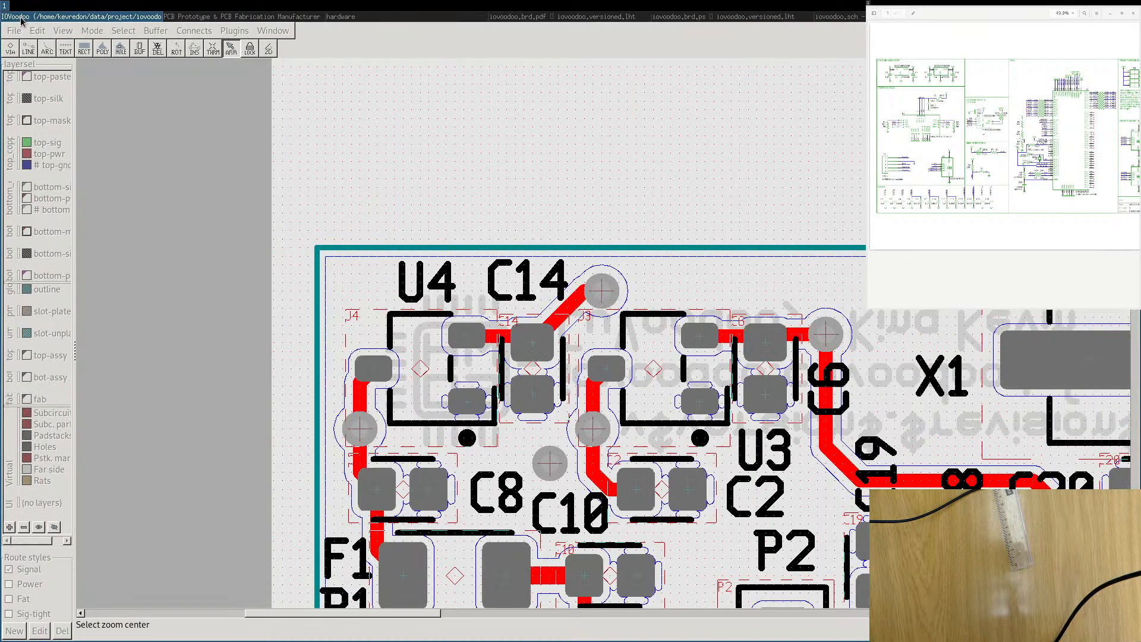
{"action": "left_click", "coordinate": [351, 16]}
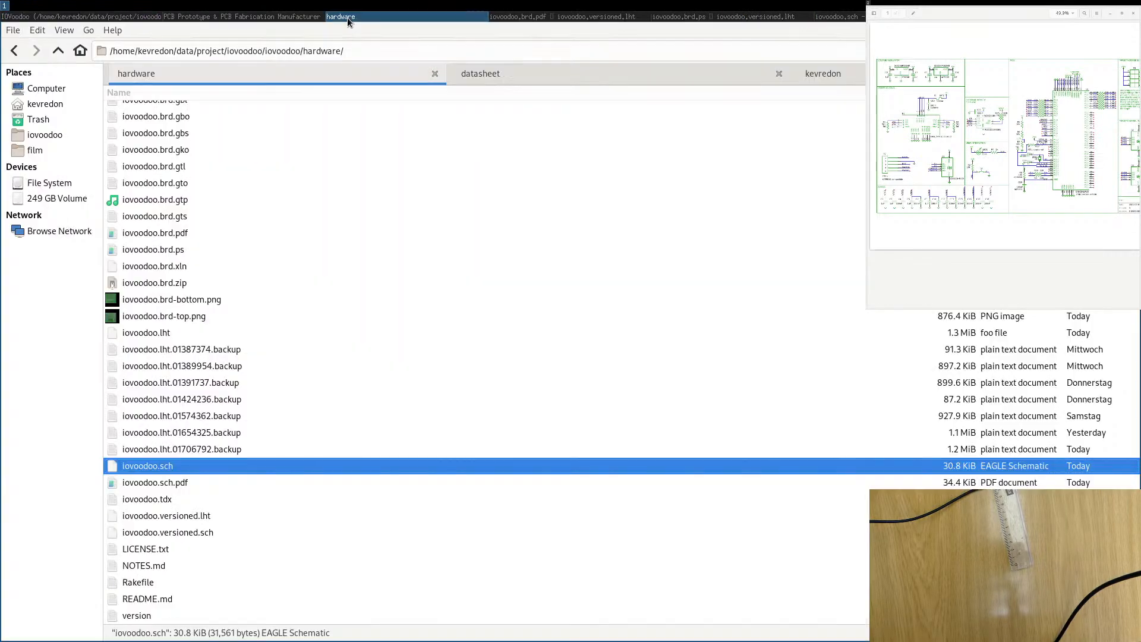
{"action": "left_click", "coordinate": [293, 16]}
{"action": "left_click", "coordinate": [1058, 16]}
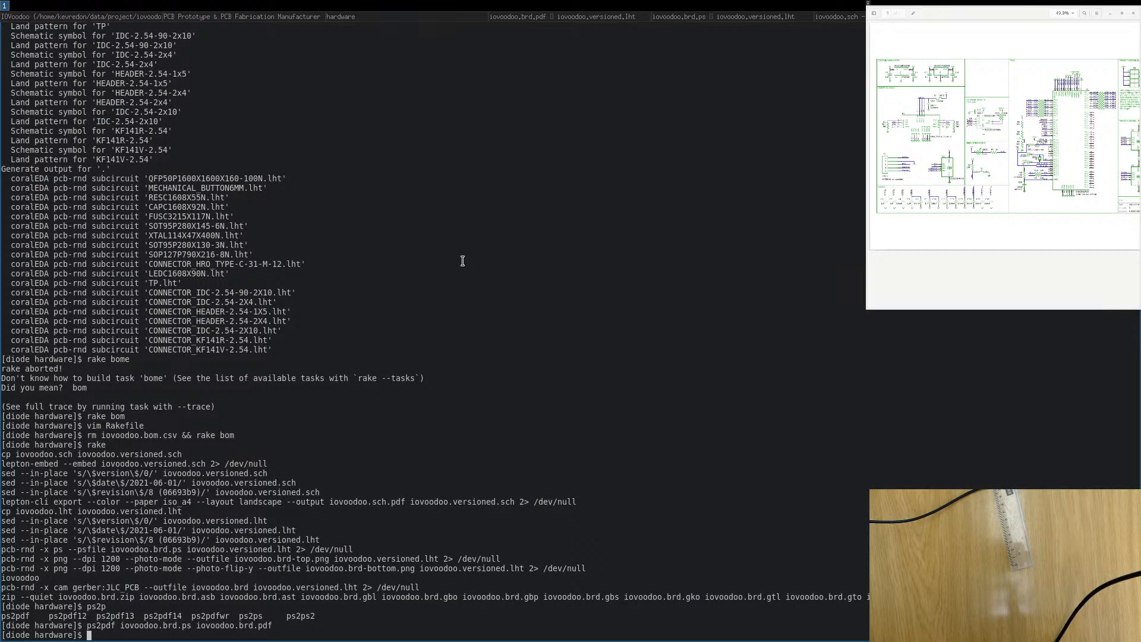
Reuse the start of the earlier PostScript export command, run pcb-rnd -xps and close the editor window it opens.
{"action": "double_click", "coordinate": [94, 548]}
{"action": "left_click", "coordinate": [71, 545]}
{"action": "left_click_drag", "start_coordinate": [51, 552], "coordinate": [1, 549]}
{"action": "middle_click", "coordinate": [397, 457]}
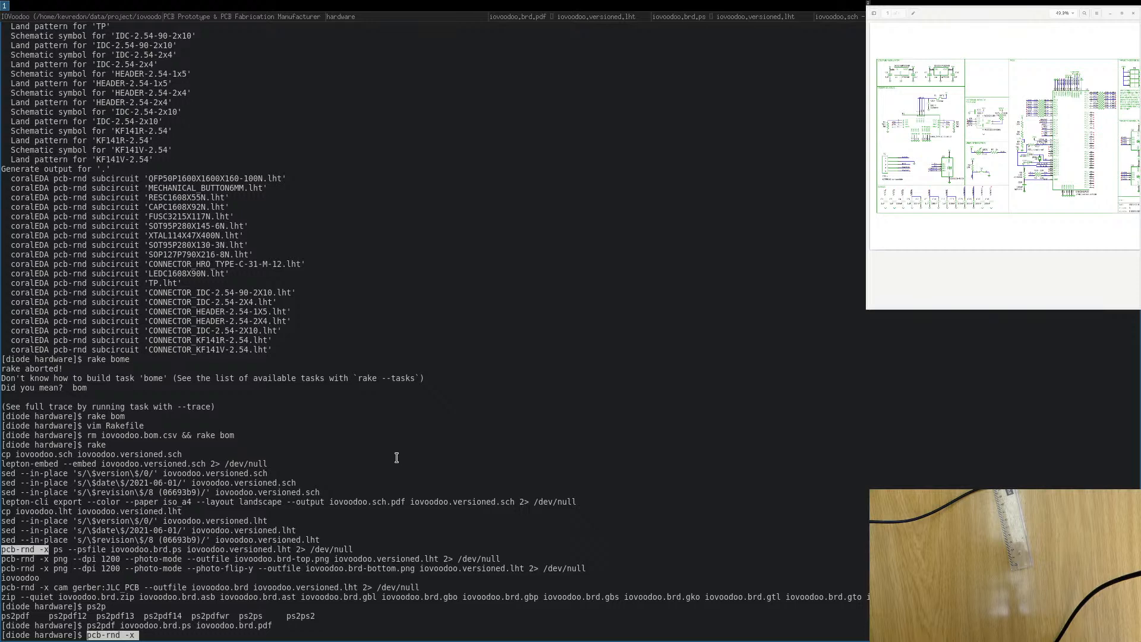
{"action": "key", "text": "BackSpace"}
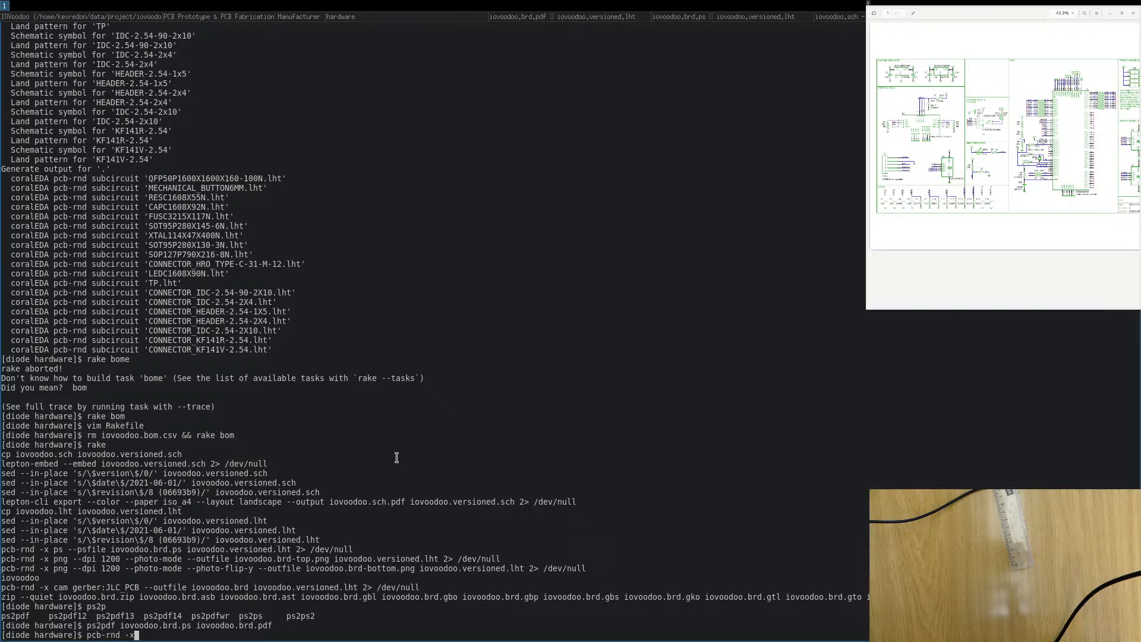
{"action": "type", "text": "ps"}
{"action": "key", "text": "Return"}
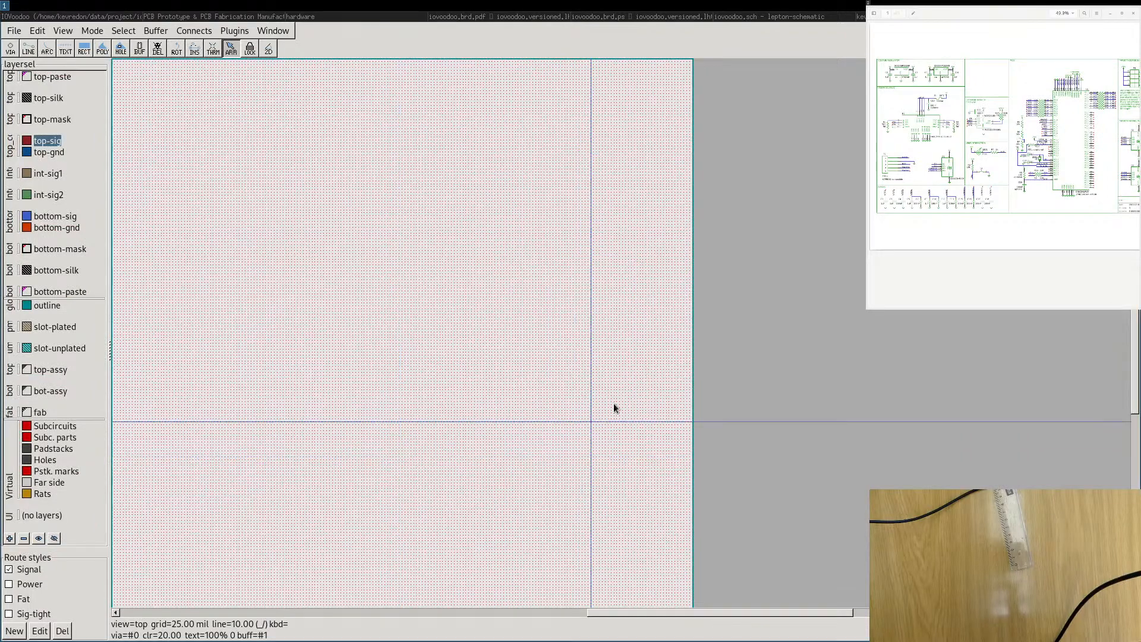
{"action": "left_click", "coordinate": [615, 405]}
Correct the recalled command's spacing and run pcb-rnd -x ps.
{"action": "key", "text": "Up"}
{"action": "key", "text": "Left"}
{"action": "key", "text": "Left"}
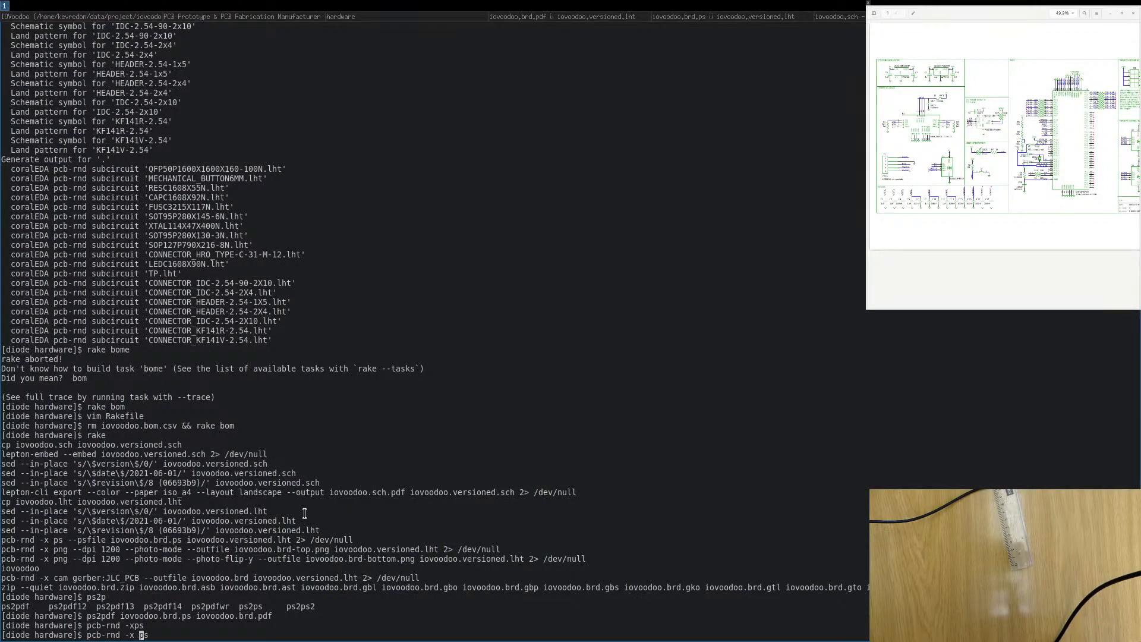
{"action": "key", "text": "Return"}
Try to get help on the PostScript exporter by running pcb-rnd --help -x ps.
{"action": "key", "text": "Up"}
{"action": "key", "text": "Home"}
{"action": "key", "text": "Right"}
{"action": "key", "text": "Right"}
{"action": "key", "text": "Right"}
{"action": "key", "text": "Right"}
{"action": "key", "text": "Right"}
{"action": "key", "text": "Right"}
{"action": "key", "text": "Right"}
{"action": "key", "text": "Right"}
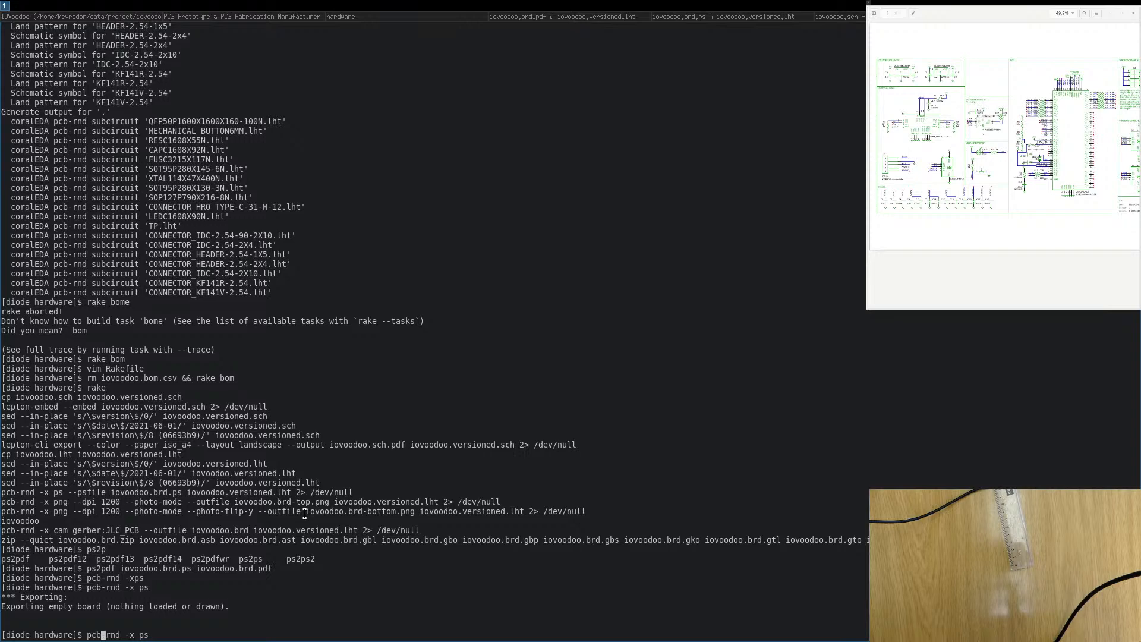
{"action": "type", "text": "--e"}
{"action": "type", "text": "elp"}
{"action": "key", "text": "Return"}
Strip the exporter argument from the recalled command and list the help topics with pcb-rnd --help.
{"action": "key", "text": "Up"}
{"action": "key", "text": "Left"}
{"action": "key", "text": "Delete"}
{"action": "key", "text": "BackSpace"}
{"action": "key", "text": "BackSpace"}
{"action": "key", "text": "BackSpace"}
{"action": "key", "text": "BackSpace"}
{"action": "key", "text": "BackSpace"}
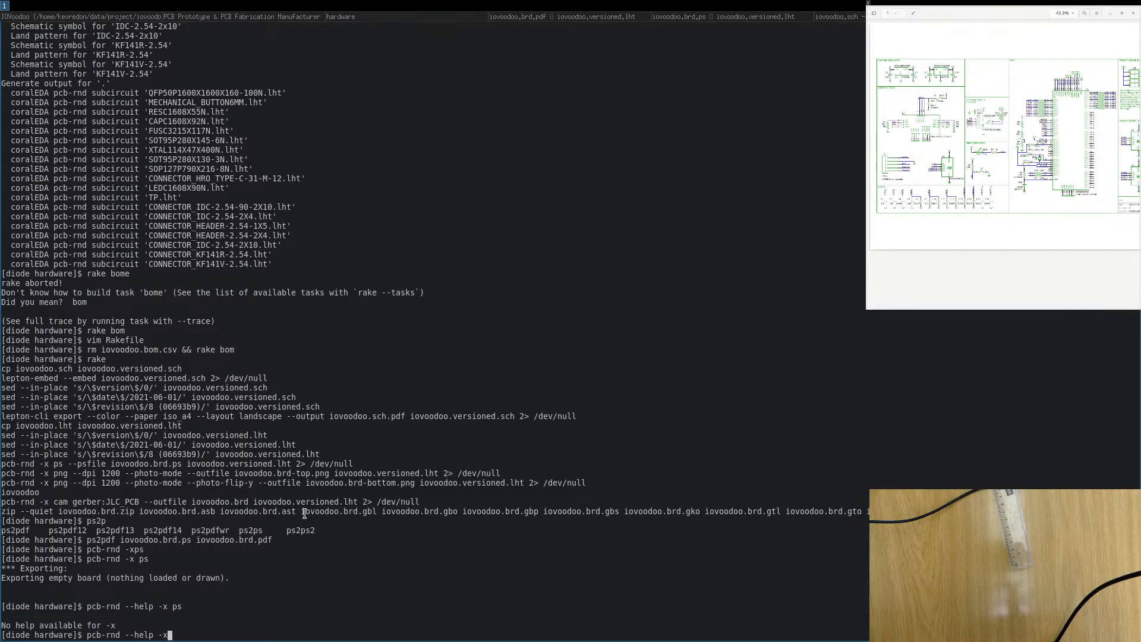
{"action": "key", "text": "Return"}
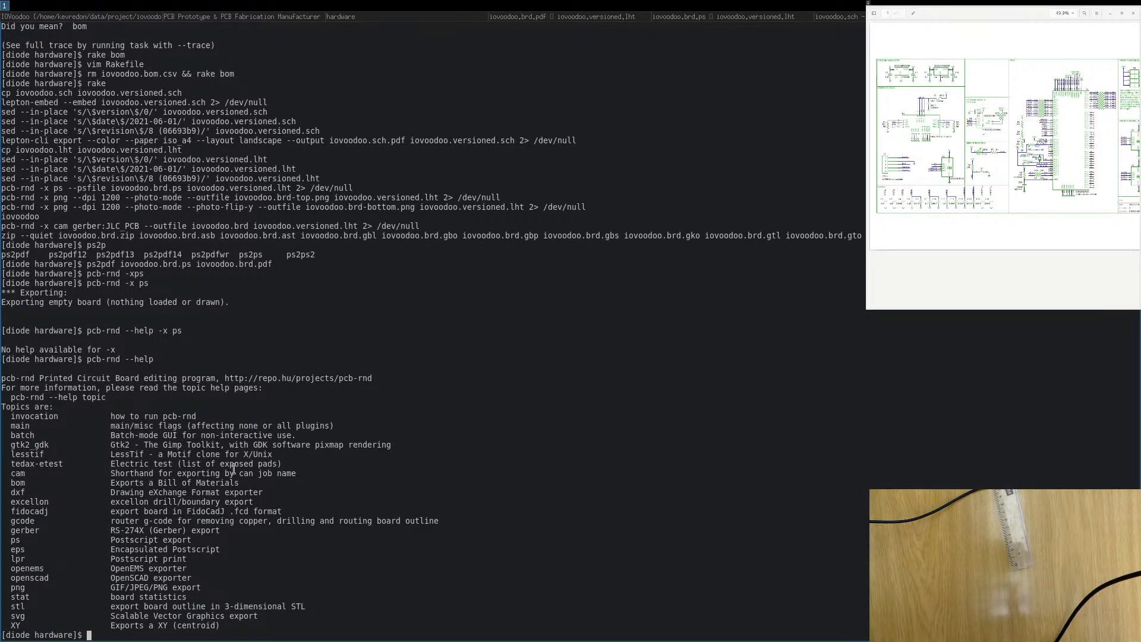
Show the PostScript exporter's arguments with pcb-rnd --help ps and find the media type option.
{"action": "key", "text": "Up"}
{"action": "double_click", "coordinate": [16, 540]}
{"action": "middle_click", "coordinate": [237, 520]}
{"action": "key", "text": "Return"}
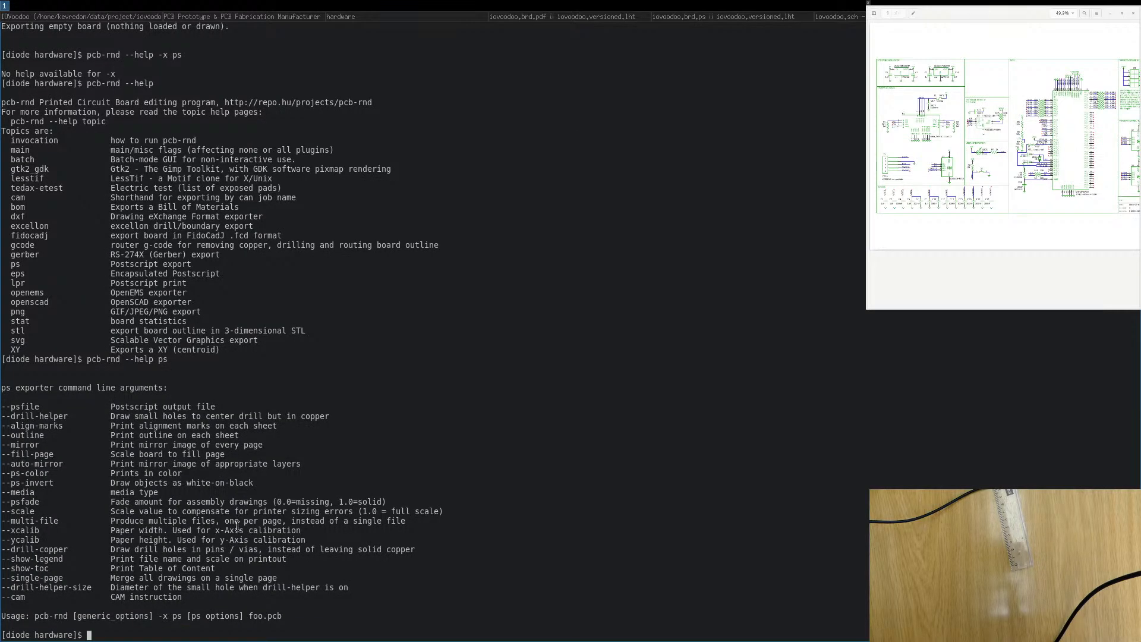
{"action": "double_click", "coordinate": [23, 492]}
Copy the earlier command pcb-rnd -x ps --psfile iovoodoo.brd.ps iovoodoo.versioned.lht from the rake output onto the prompt.
{"action": "key", "text": "Up"}
{"action": "key", "text": "Up"}
{"action": "key", "text": "Up"}
{"action": "key", "text": "Up"}
{"action": "key", "text": "Down"}
{"action": "key", "text": "Down"}
{"action": "key", "text": "Down"}
{"action": "key", "text": "Down"}
{"action": "scroll", "coordinate": [118, 86], "scroll_direction": "up", "scroll_amount": 6}
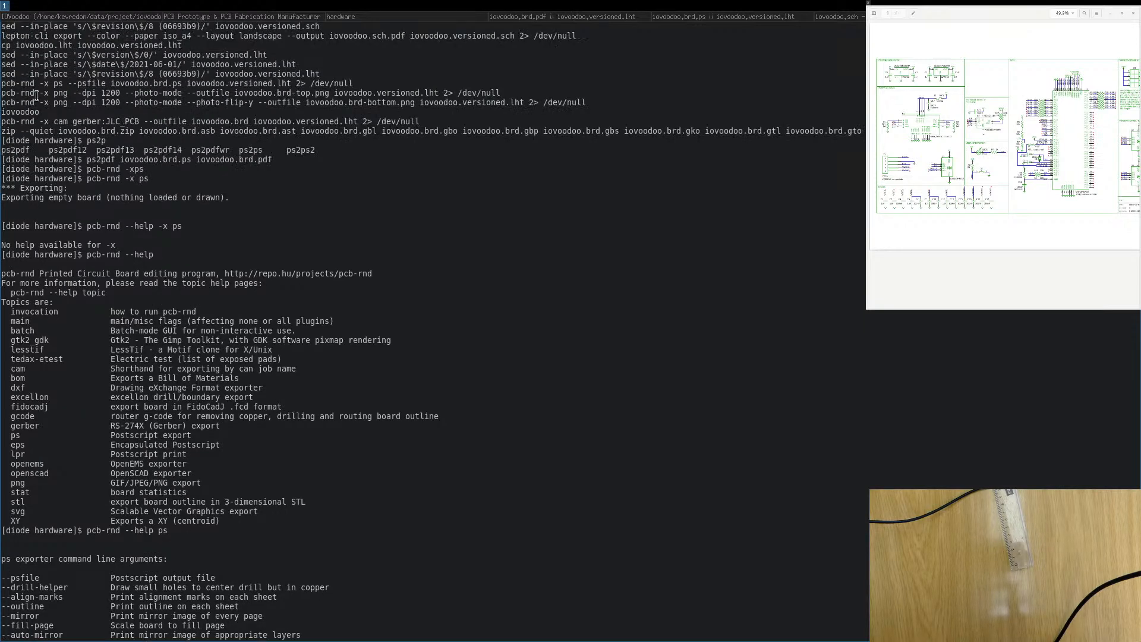
{"action": "left_click_drag", "start_coordinate": [1, 83], "coordinate": [291, 83]}
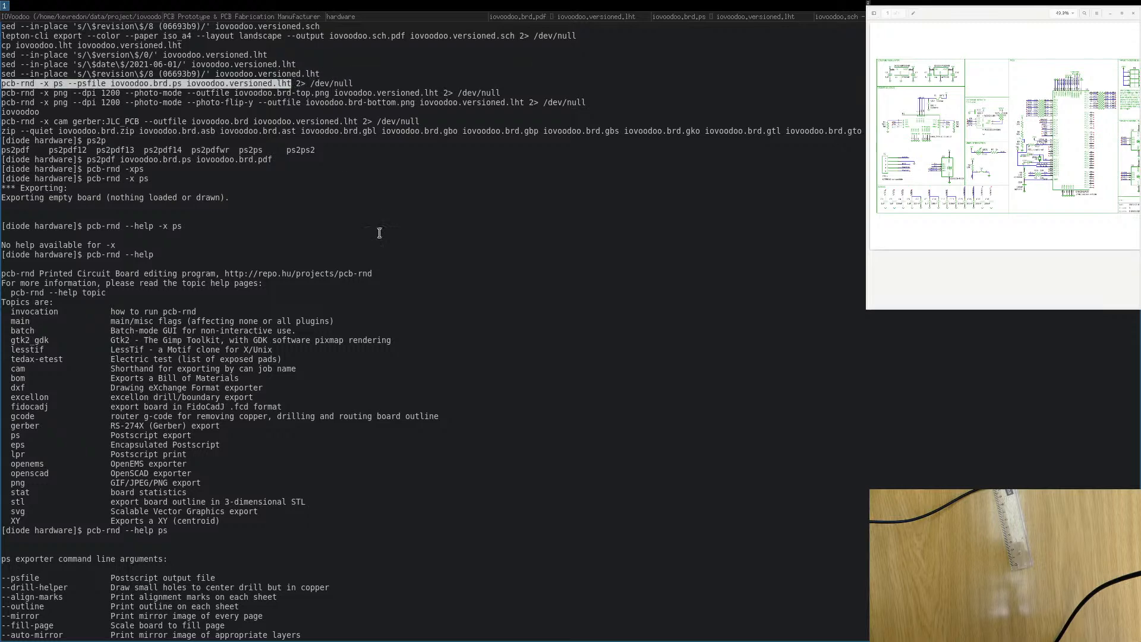
{"action": "middle_click", "coordinate": [376, 258]}
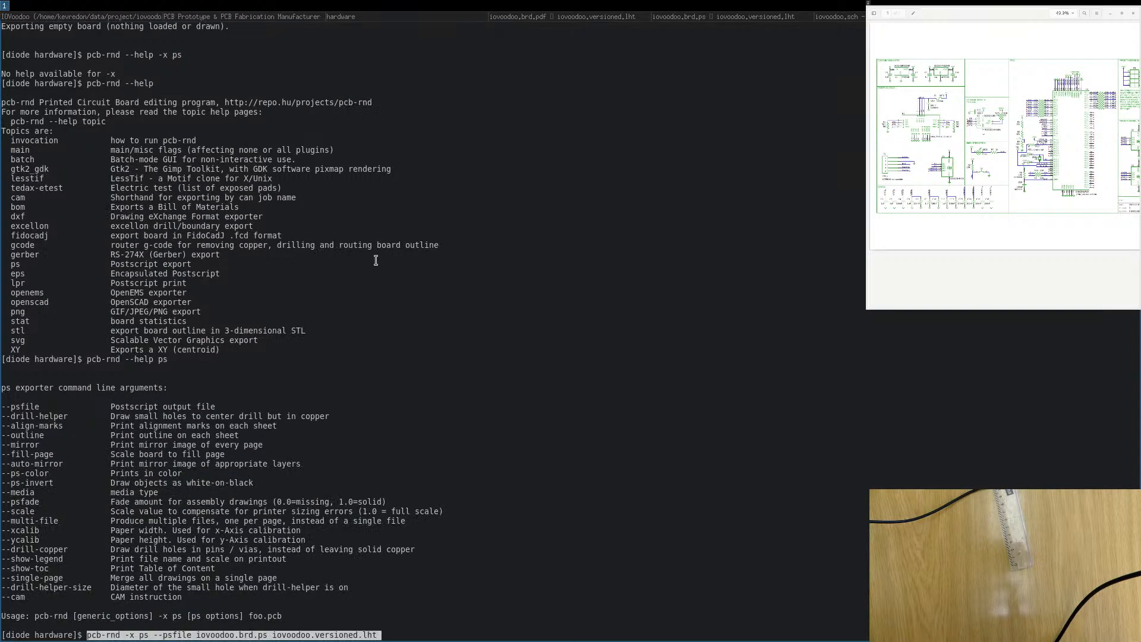
Insert --media a4 before --psfile in the copied command and try to export the board's PostScript with it.
{"action": "key", "text": "Left"}
{"action": "key", "text": "Left"}
{"action": "key", "text": "Left"}
{"action": "key", "text": "Left"}
{"action": "key", "text": "Left"}
{"action": "key", "text": "Left"}
{"action": "key", "text": "Left"}
{"action": "key", "text": "Left"}
{"action": "key", "text": "Left"}
{"action": "key", "text": "Left"}
{"action": "key", "text": "Left"}
{"action": "key", "text": "Left"}
{"action": "key", "text": "Left"}
{"action": "key", "text": "Left"}
{"action": "key", "text": "Left"}
{"action": "key", "text": "Left"}
{"action": "key", "text": "Left"}
{"action": "key", "text": "Left"}
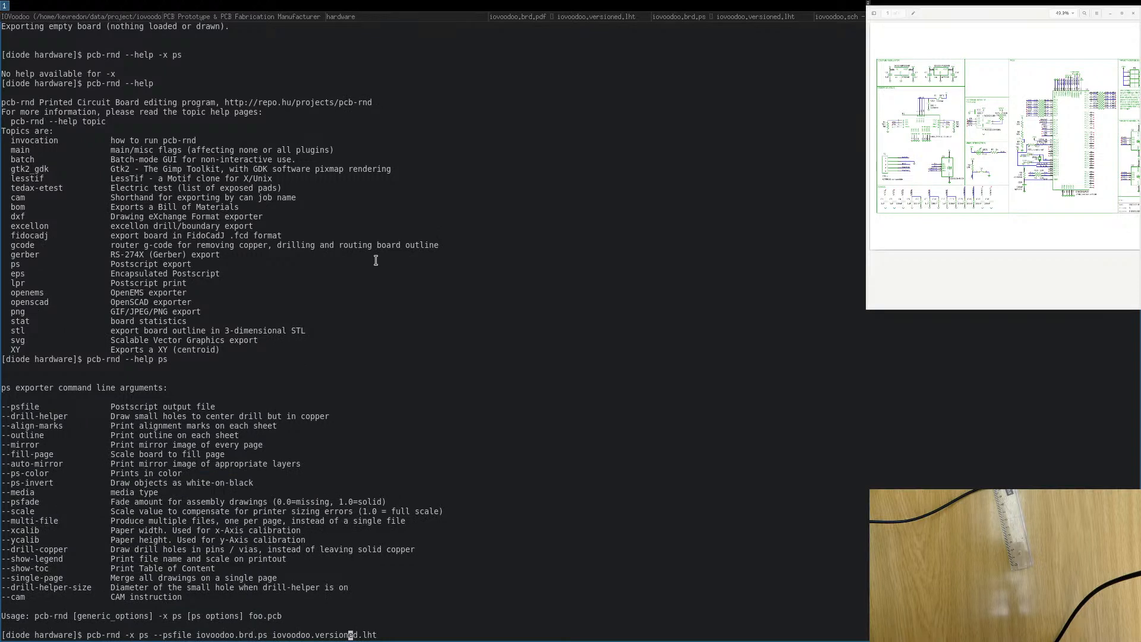
{"action": "key", "text": "Left"}
{"action": "key", "text": "Left"}
{"action": "key", "text": "Left"}
{"action": "key", "text": "Left"}
{"action": "key", "text": "Left"}
{"action": "key", "text": "Left"}
{"action": "key", "text": "Left"}
{"action": "key", "text": "Left"}
{"action": "key", "text": "Left"}
{"action": "key", "text": "Left"}
{"action": "key", "text": "Left"}
{"action": "key", "text": "Left"}
{"action": "key", "text": "Left"}
{"action": "key", "text": "Left"}
{"action": "key", "text": "Left"}
{"action": "key", "text": "Left"}
{"action": "key", "text": "Left"}
{"action": "key", "text": "Left"}
{"action": "key", "text": "Left"}
{"action": "key", "text": "Left"}
{"action": "key", "text": "Left"}
{"action": "key", "text": "Left"}
{"action": "key", "text": "Left"}
{"action": "key", "text": "Left"}
{"action": "key", "text": "Left"}
{"action": "key", "text": "Left"}
{"action": "key", "text": "Left"}
{"action": "key", "text": "Left"}
{"action": "key", "text": "Left"}
{"action": "type", "text": "--media "}
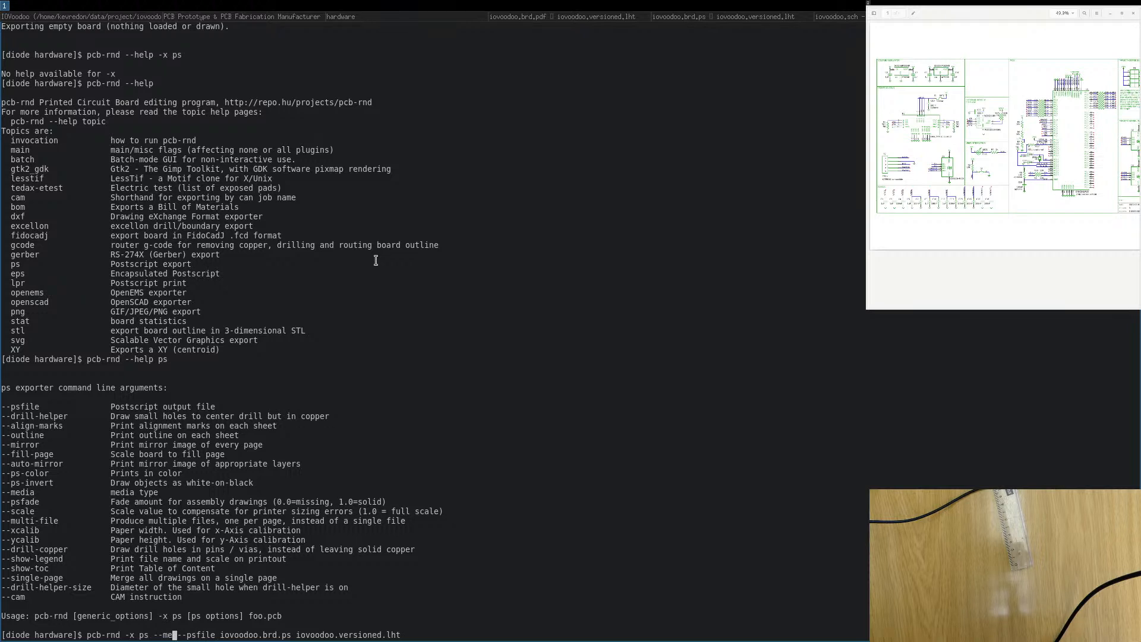
{"action": "type", "text": "a"}
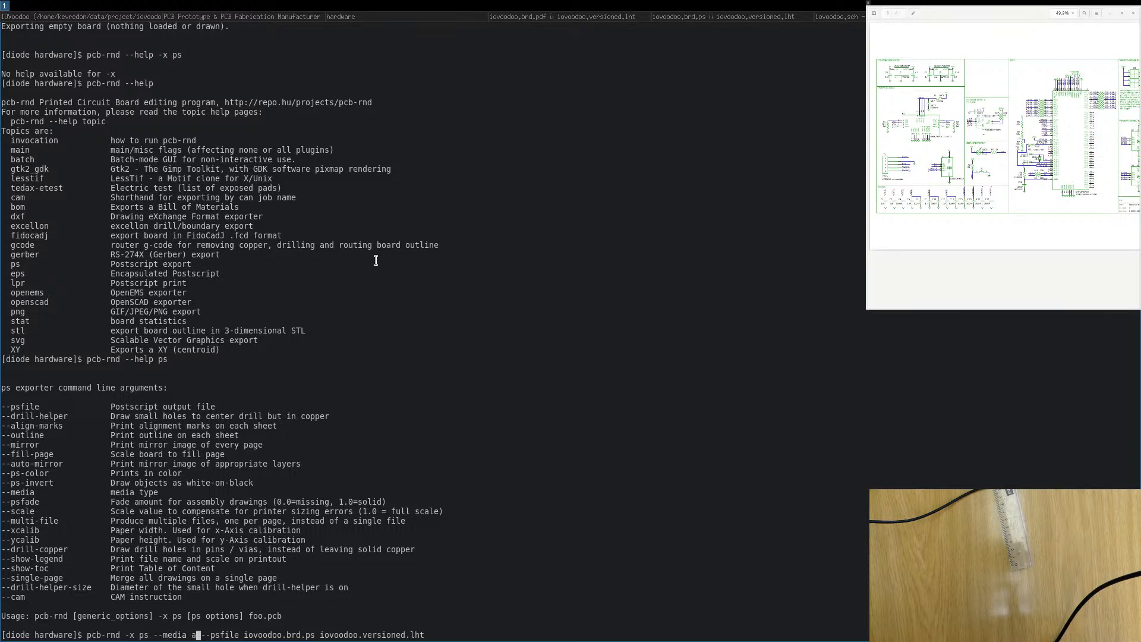
{"action": "type", "text": "4"}
{"action": "key", "text": "Return"}
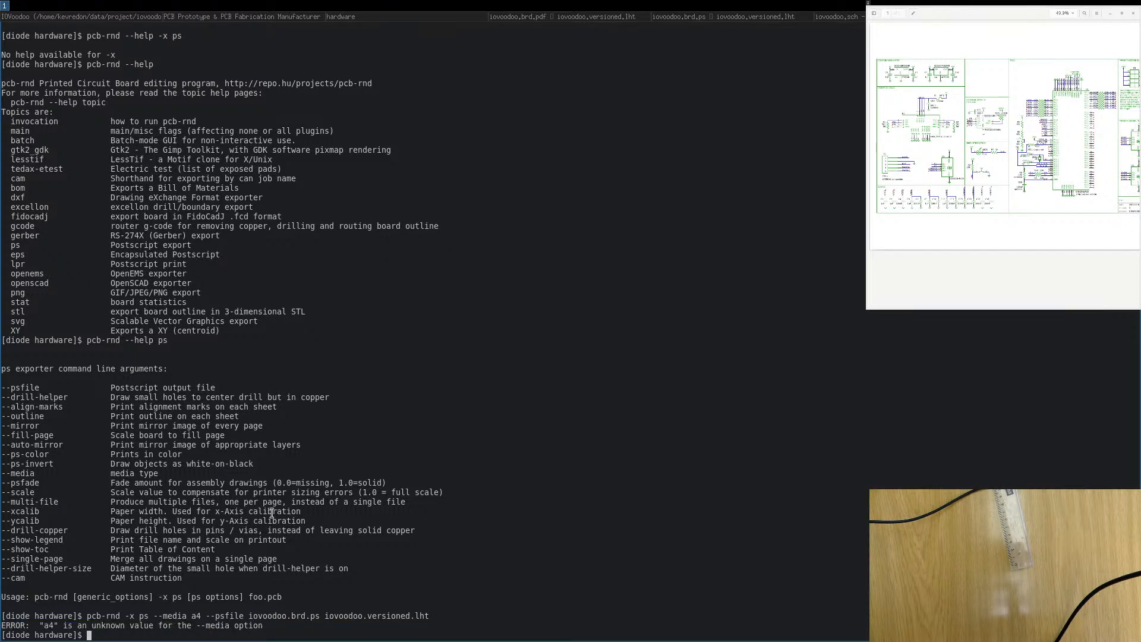
Change the --media value in the recalled pcb-rnd command to A4 and export the board's PostScript file again.
{"action": "key", "text": "Up"}
{"action": "key", "text": "Home"}
{"action": "key", "text": "Right"}
{"action": "key", "text": "Right"}
{"action": "key", "text": "Right"}
{"action": "key", "text": "Right"}
{"action": "key", "text": "Right"}
{"action": "key", "text": "Right"}
{"action": "key", "text": "Right"}
{"action": "key", "text": "Right"}
{"action": "key", "text": "Right"}
{"action": "key", "text": "Right"}
{"action": "key", "text": "Right"}
{"action": "key", "text": "Right"}
{"action": "key", "text": "Right"}
{"action": "key", "text": "Right"}
{"action": "key", "text": "Right"}
{"action": "key", "text": "Right"}
{"action": "key", "text": "Right"}
{"action": "key", "text": "Right"}
{"action": "key", "text": "Right"}
{"action": "key", "text": "Right"}
{"action": "key", "text": "Right"}
{"action": "key", "text": "Right"}
{"action": "key", "text": "Delete"}
{"action": "type", "text": "A"}
{"action": "key", "text": "Return"}
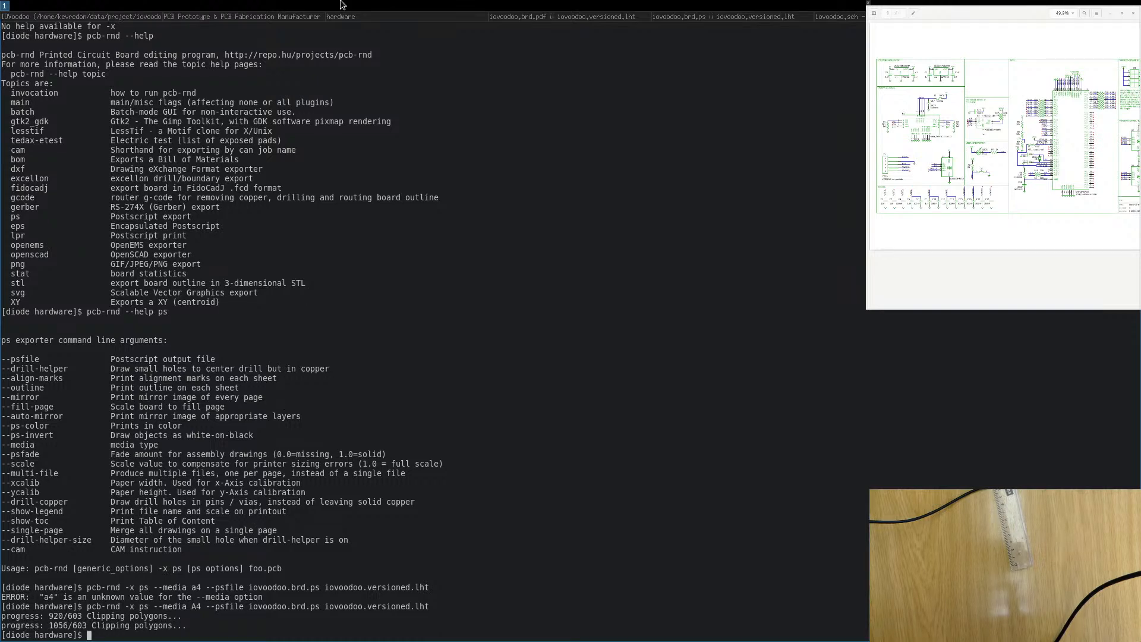
Switch to iovoodoo.brd.ps in Document Viewer and check the paper size in its properties.
{"action": "left_click", "coordinate": [737, 17]}
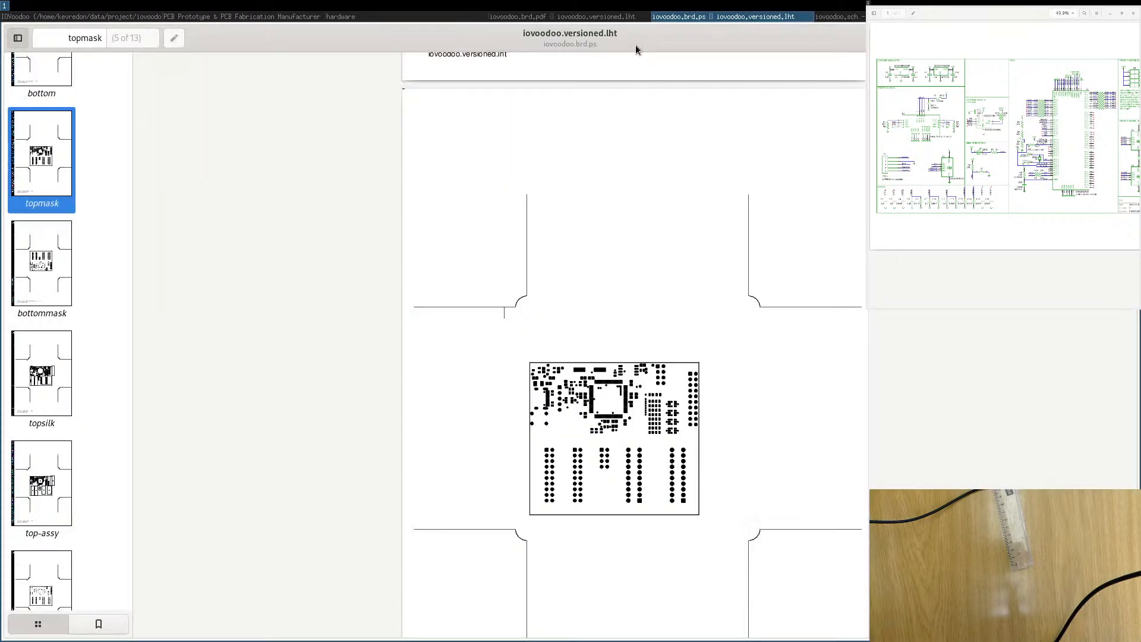
{"action": "left_click", "coordinate": [1047, 37]}
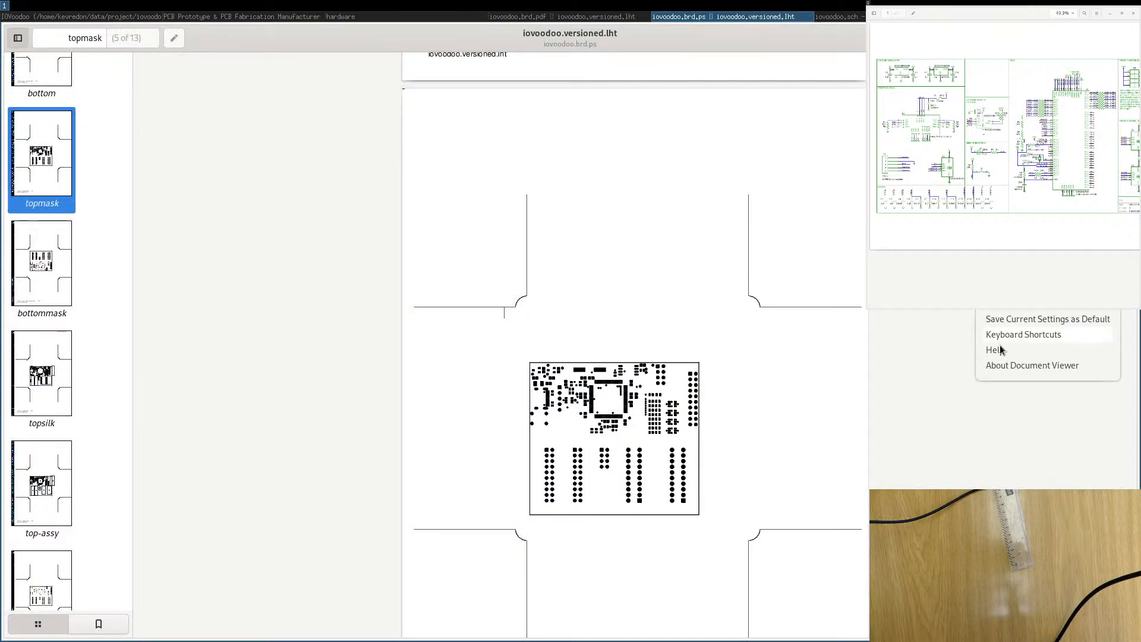
{"action": "left_click", "coordinate": [998, 304]}
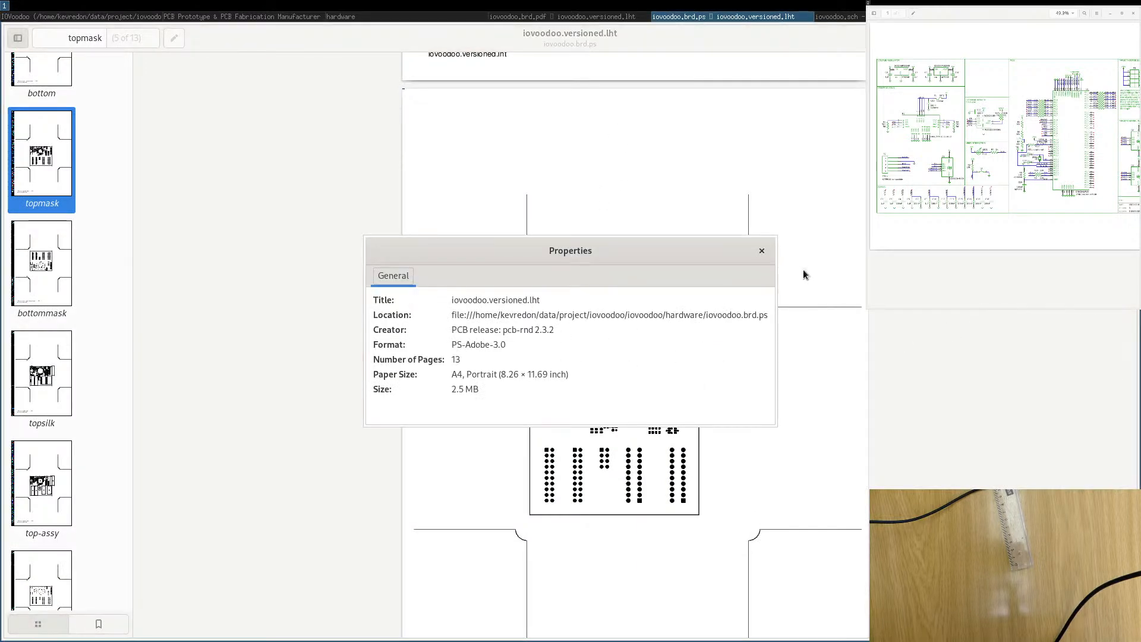
{"action": "left_click", "coordinate": [762, 251]}
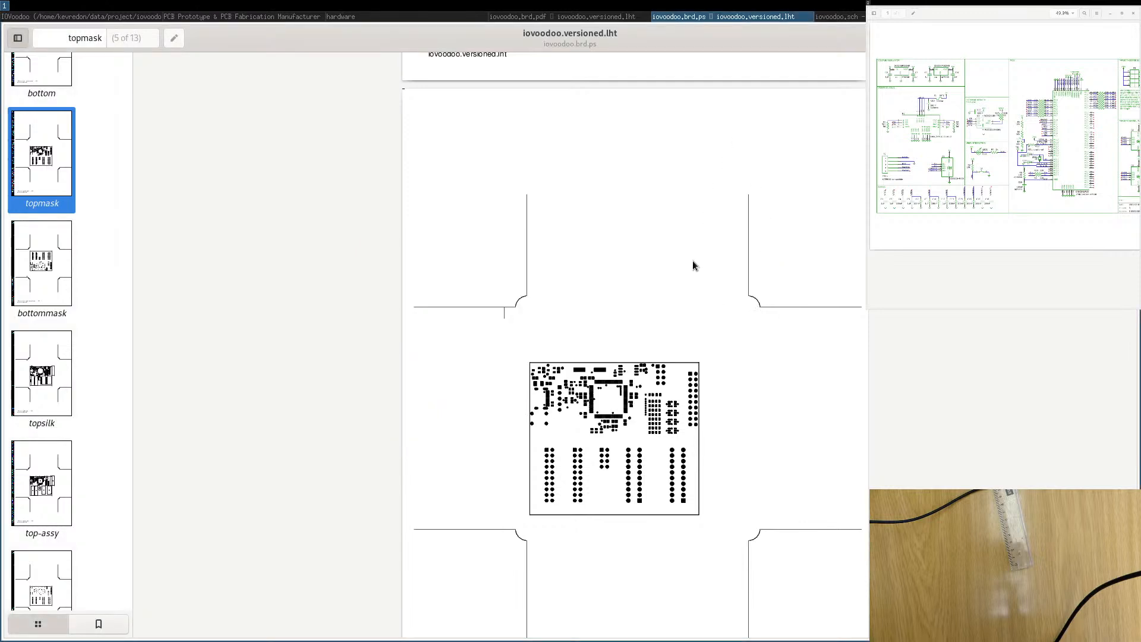
Print only the current topmask page of iovoodoo.brd.ps on the LaserJet printer.
{"action": "scroll", "coordinate": [696, 248], "scroll_direction": "down", "scroll_amount": 1}
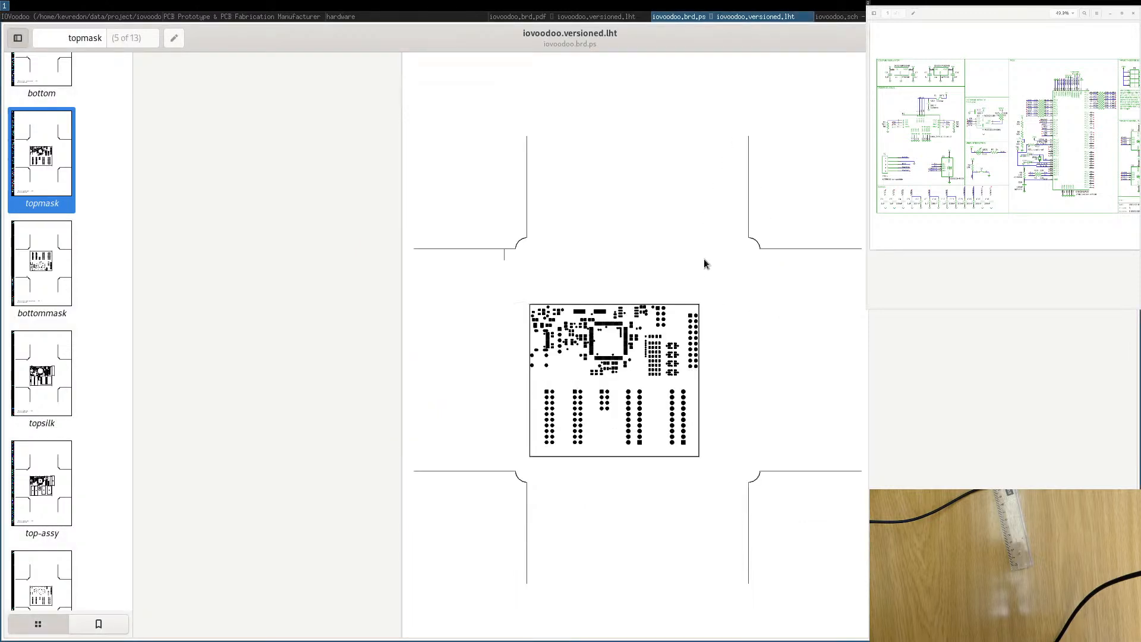
{"action": "key", "text": "ctrl+p"}
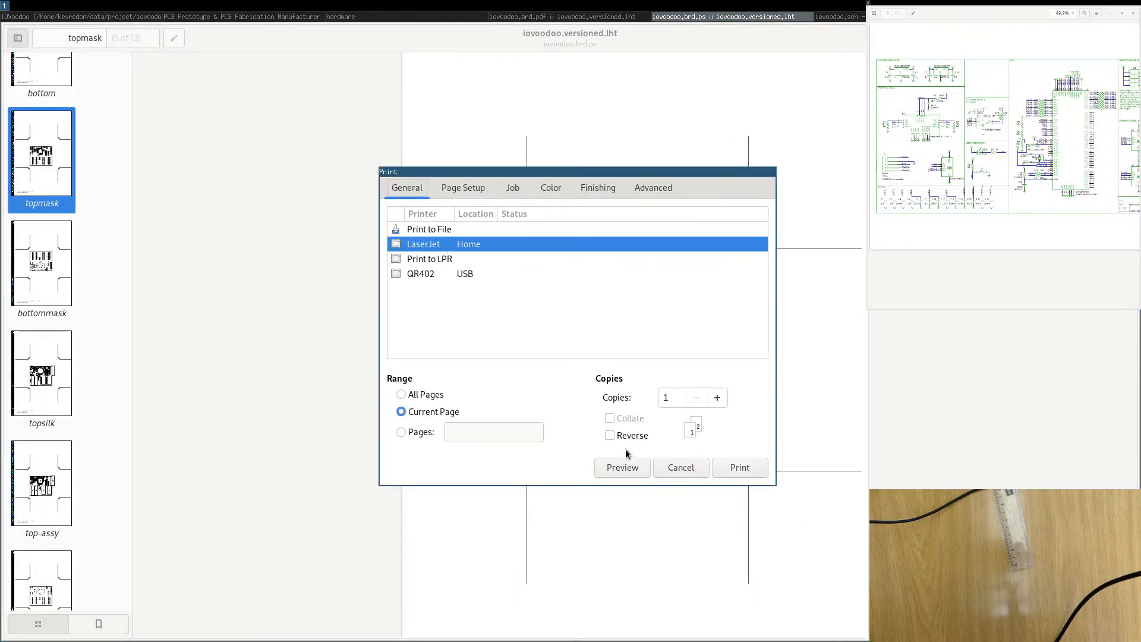
{"action": "left_click", "coordinate": [740, 467]}
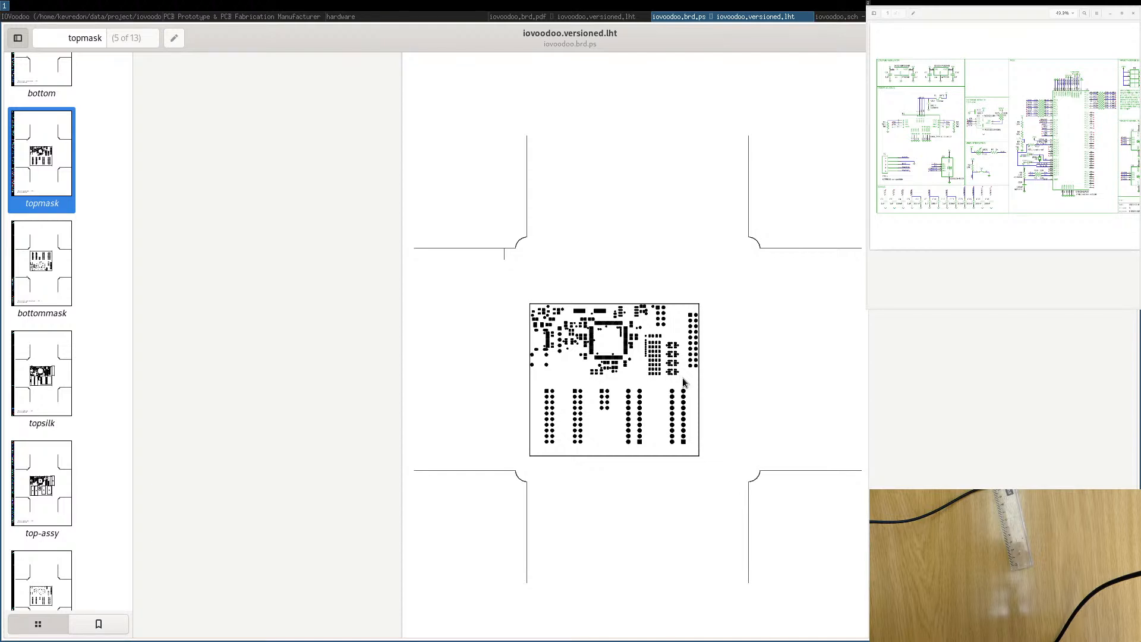
Review the LaserJet's page setup, job, color, finishing and advanced print settings, then close them without printing.
{"action": "key", "text": "ctrl+p"}
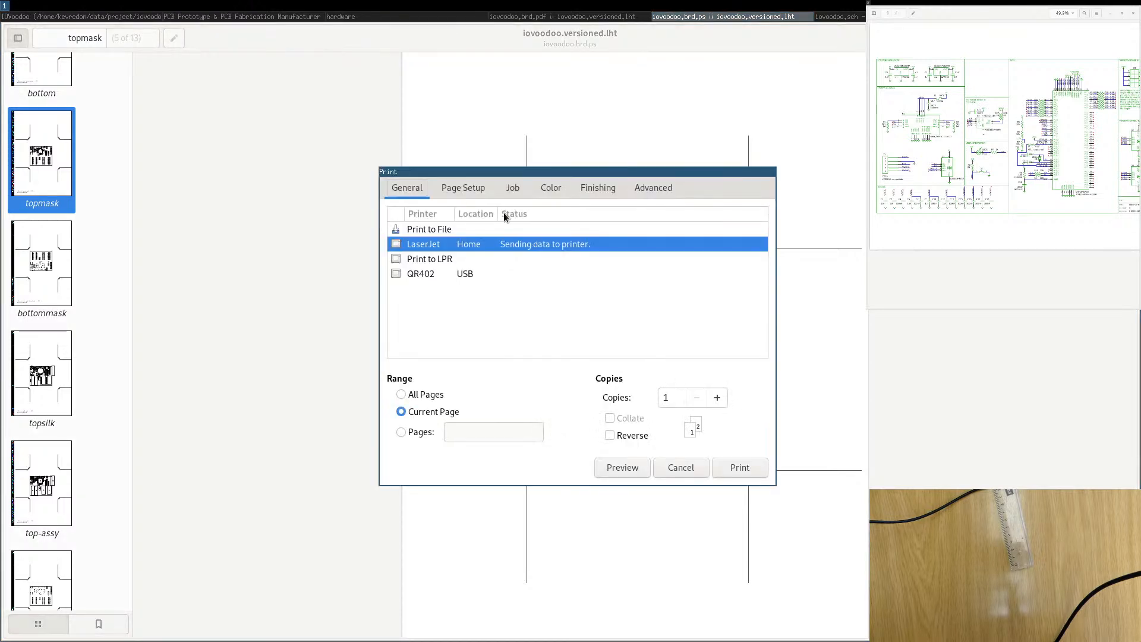
{"action": "left_click", "coordinate": [457, 189]}
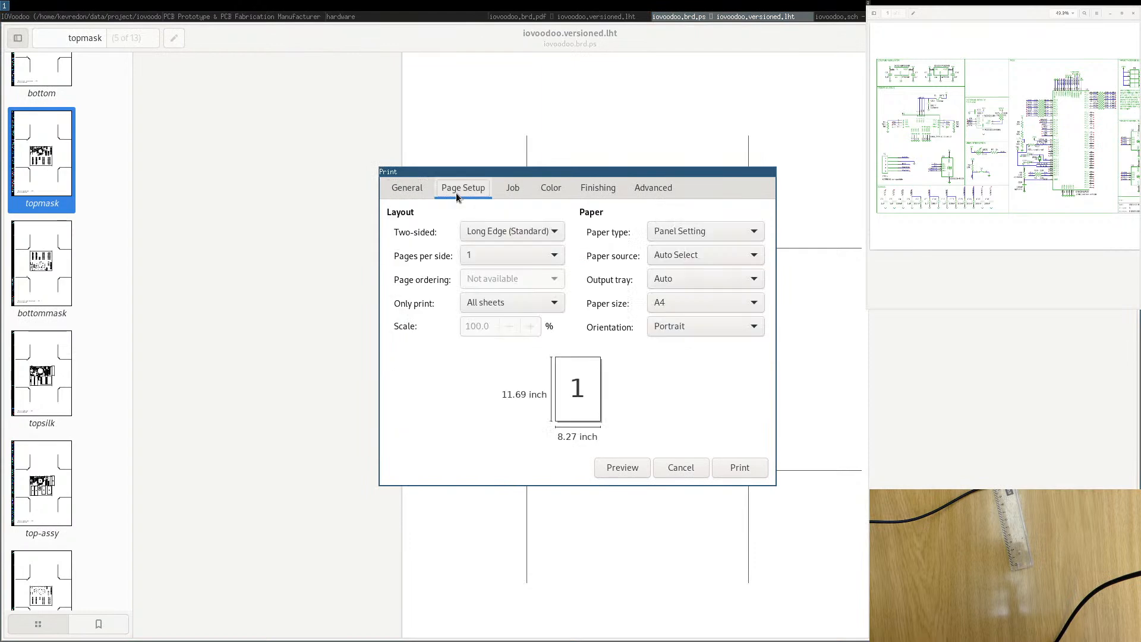
{"action": "left_click", "coordinate": [517, 189]}
{"action": "left_click", "coordinate": [553, 189]}
{"action": "left_click", "coordinate": [594, 189]}
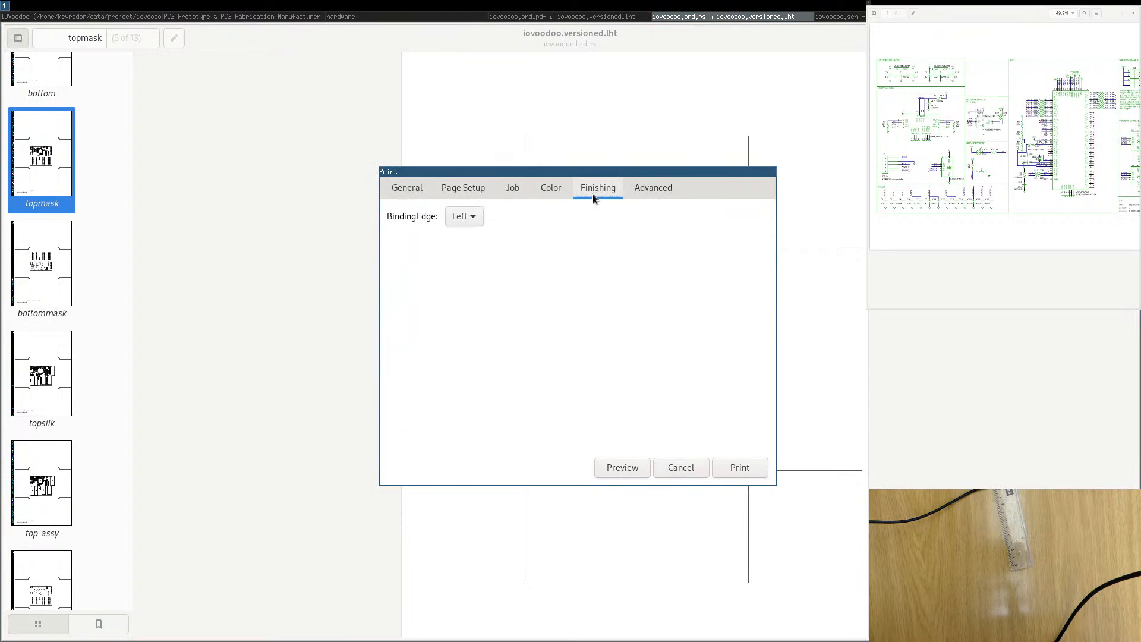
{"action": "left_click", "coordinate": [654, 188]}
{"action": "key", "text": "Escape"}
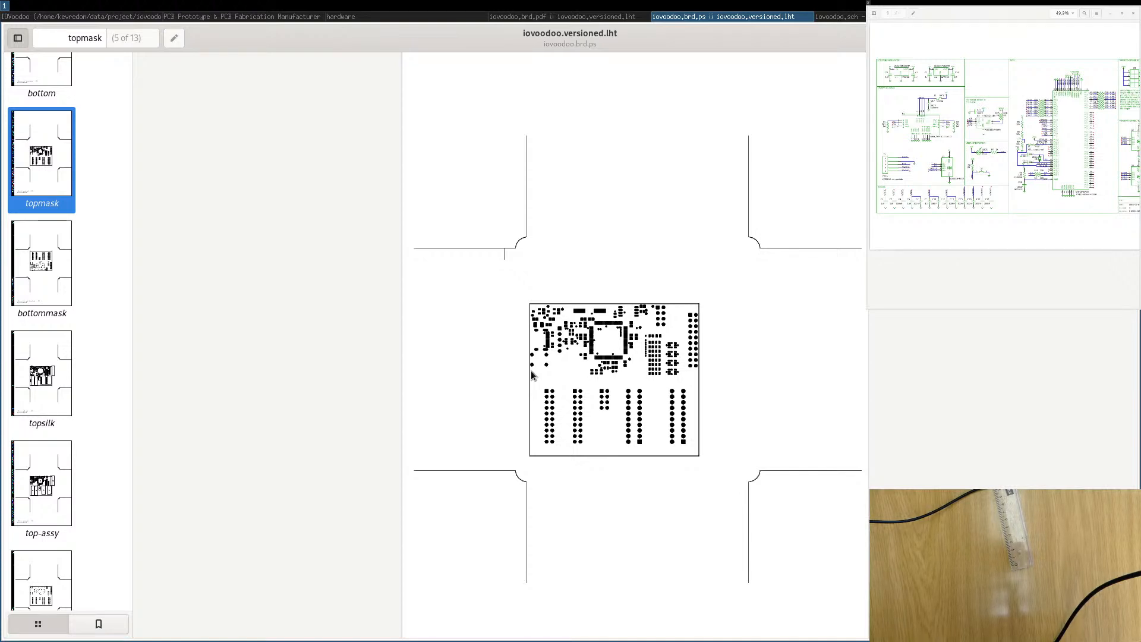
Open the CUPS interface at localhost:631 in Chromium and inspect all print jobs, then the active ones.
{"action": "key", "text": "super+c"}
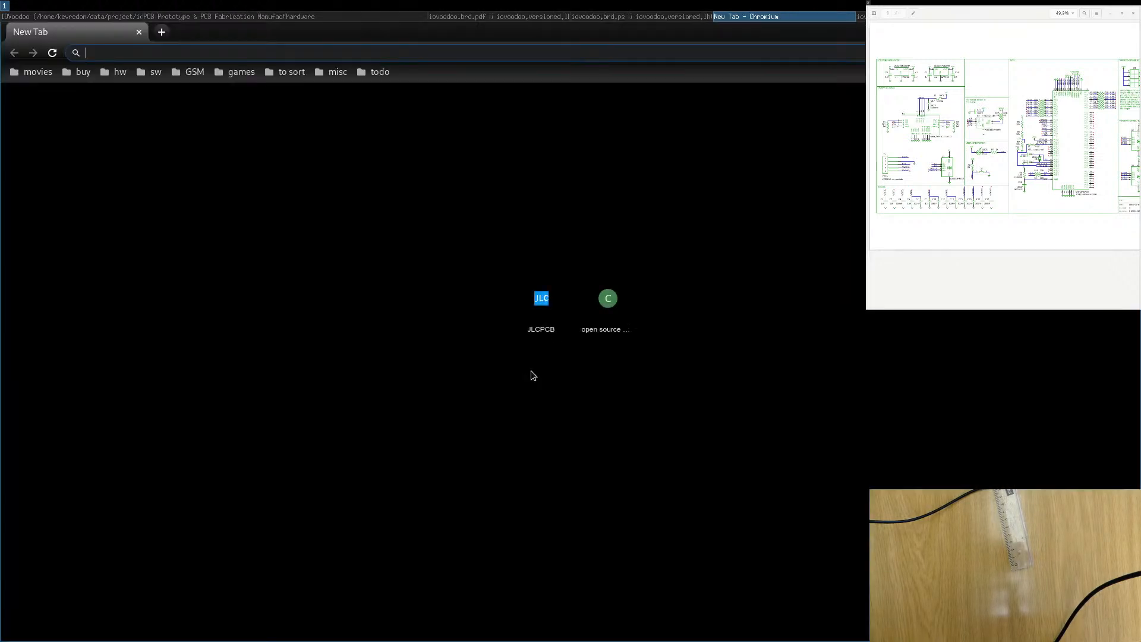
{"action": "type", "text": "loca"}
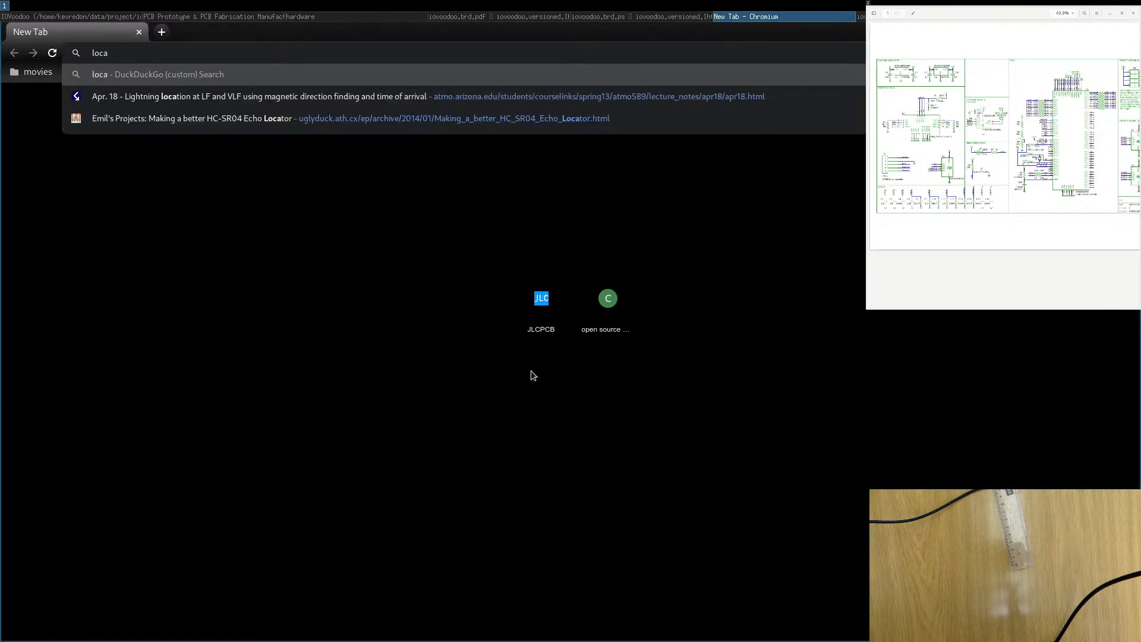
{"action": "type", "text": "lhost:631"}
{"action": "key", "text": "Return"}
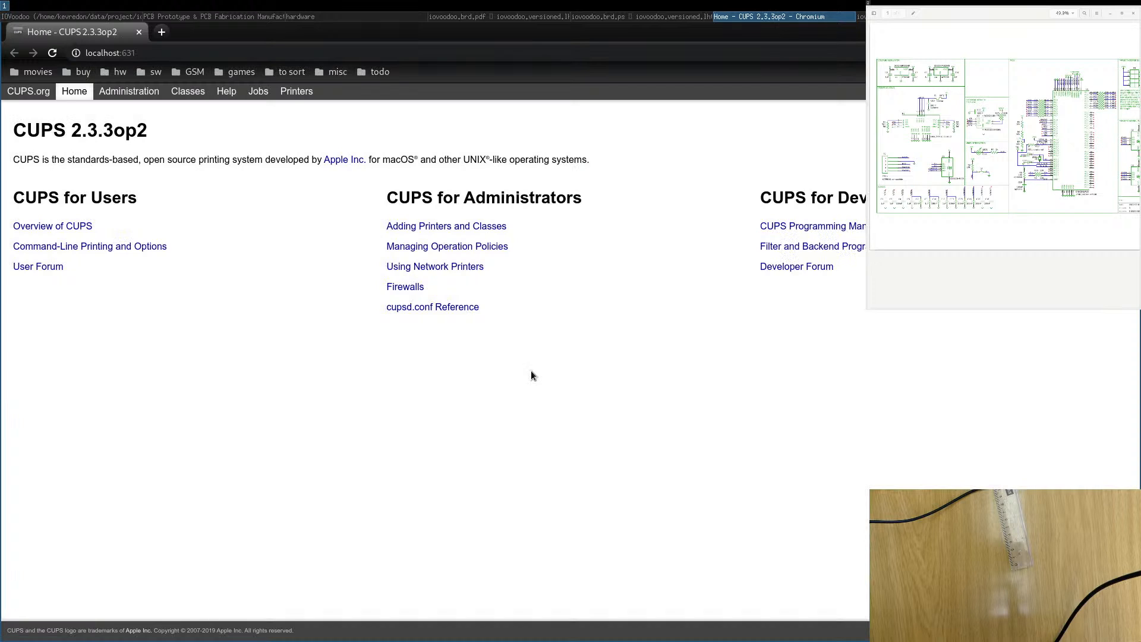
{"action": "left_click", "coordinate": [258, 91]}
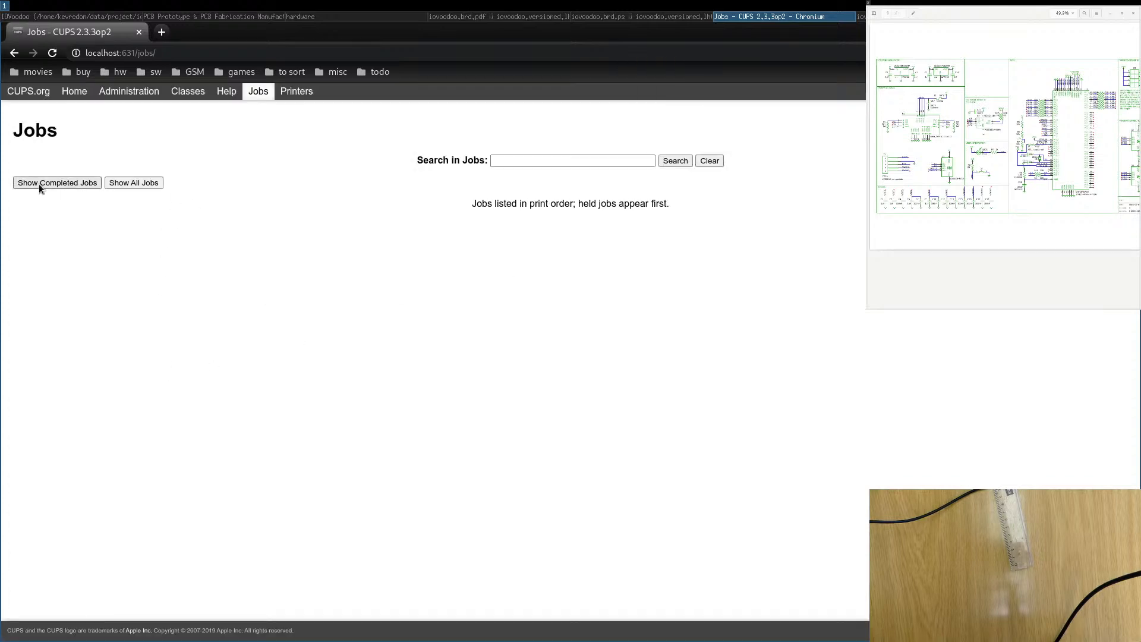
{"action": "left_click", "coordinate": [126, 184]}
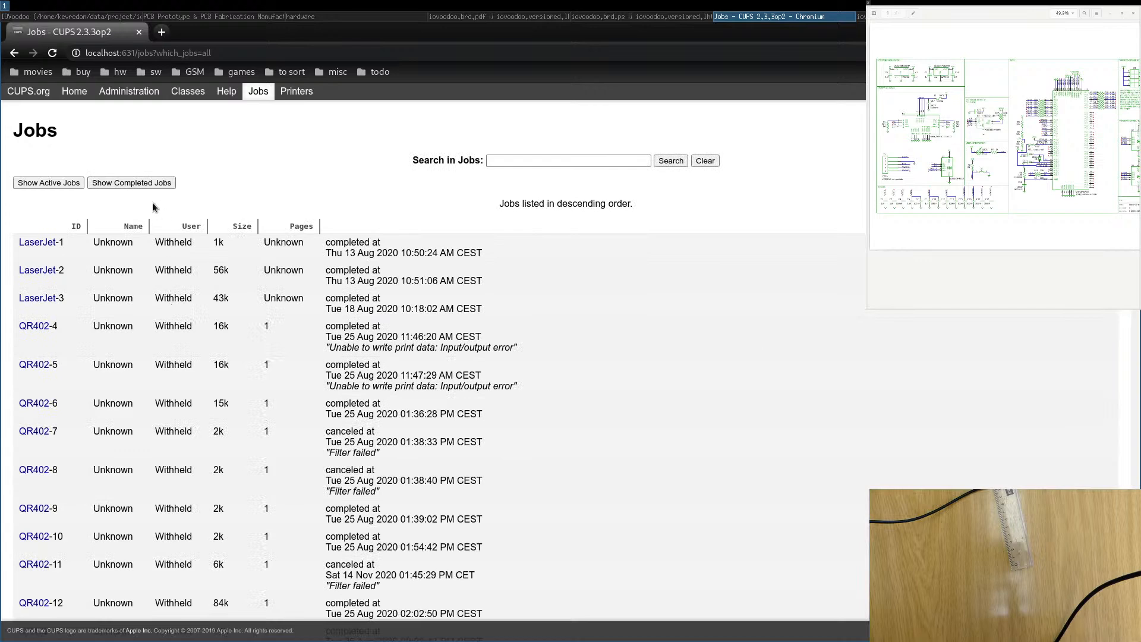
{"action": "left_click", "coordinate": [41, 183]}
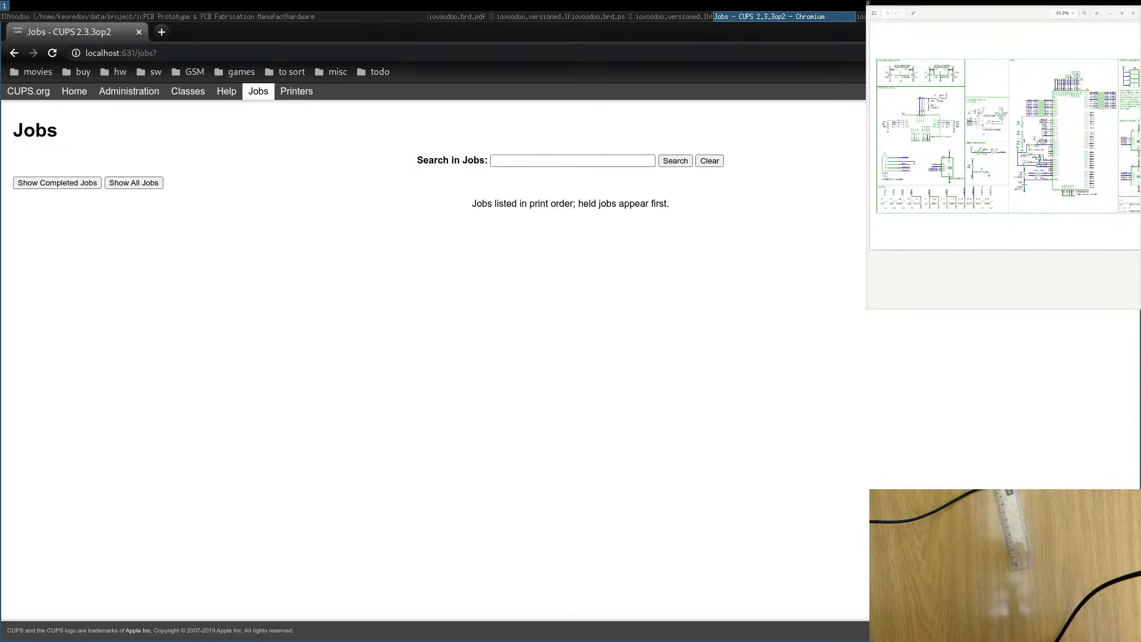
Return to iovoodoo.brd.ps in Document Viewer and send the current topmask page to the LaserJet again.
{"action": "key", "text": "super+Right"}
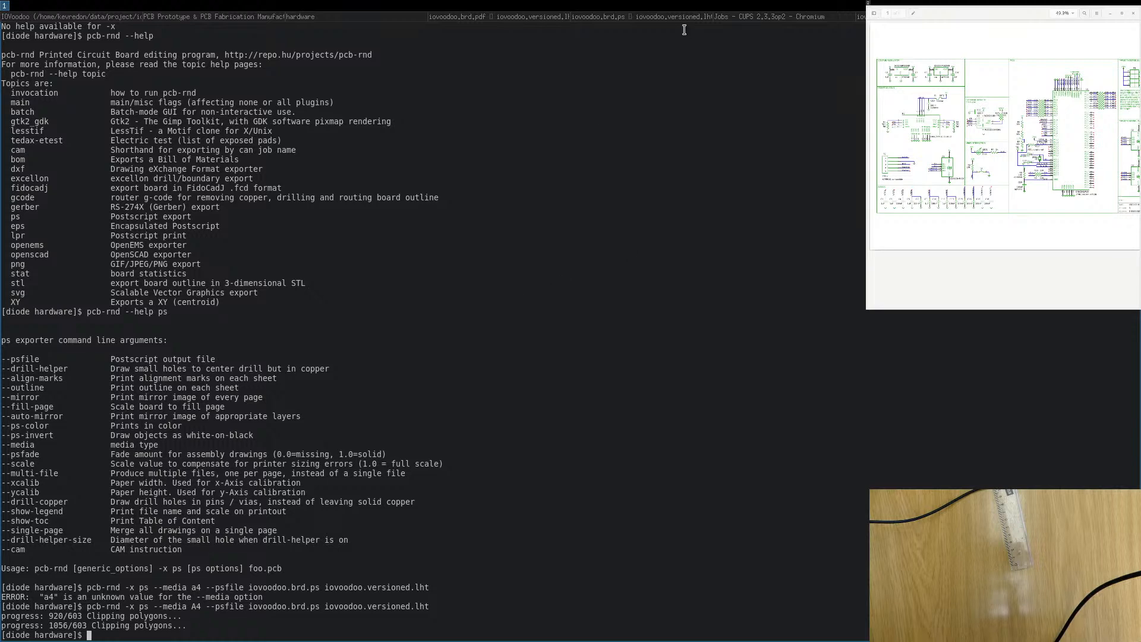
{"action": "left_click", "coordinate": [668, 16]}
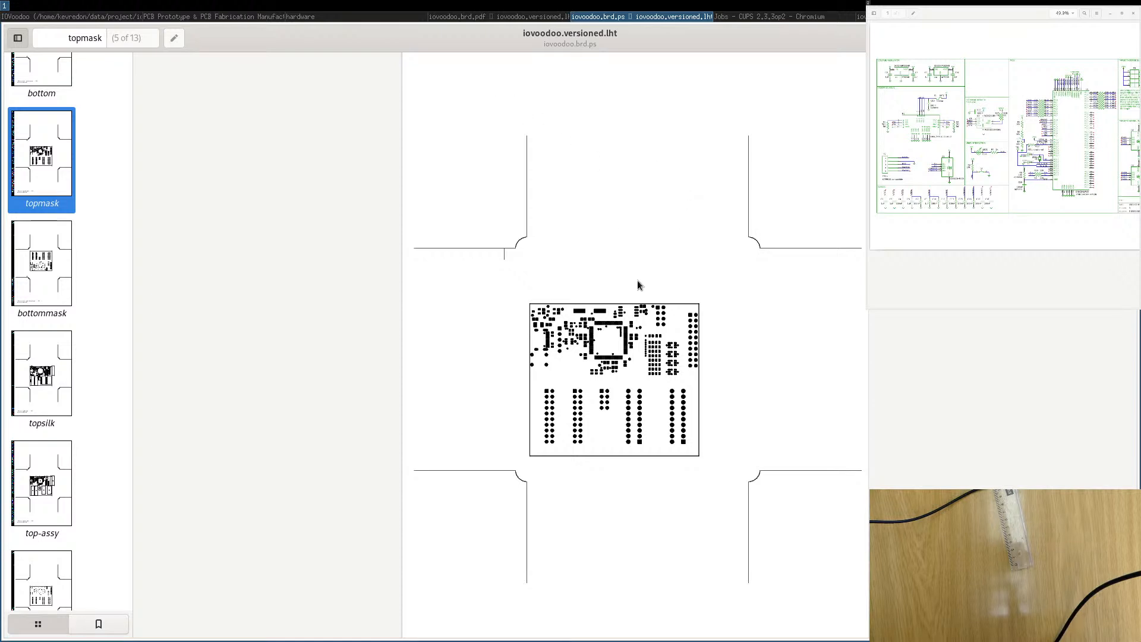
{"action": "key", "text": "ctrl+p"}
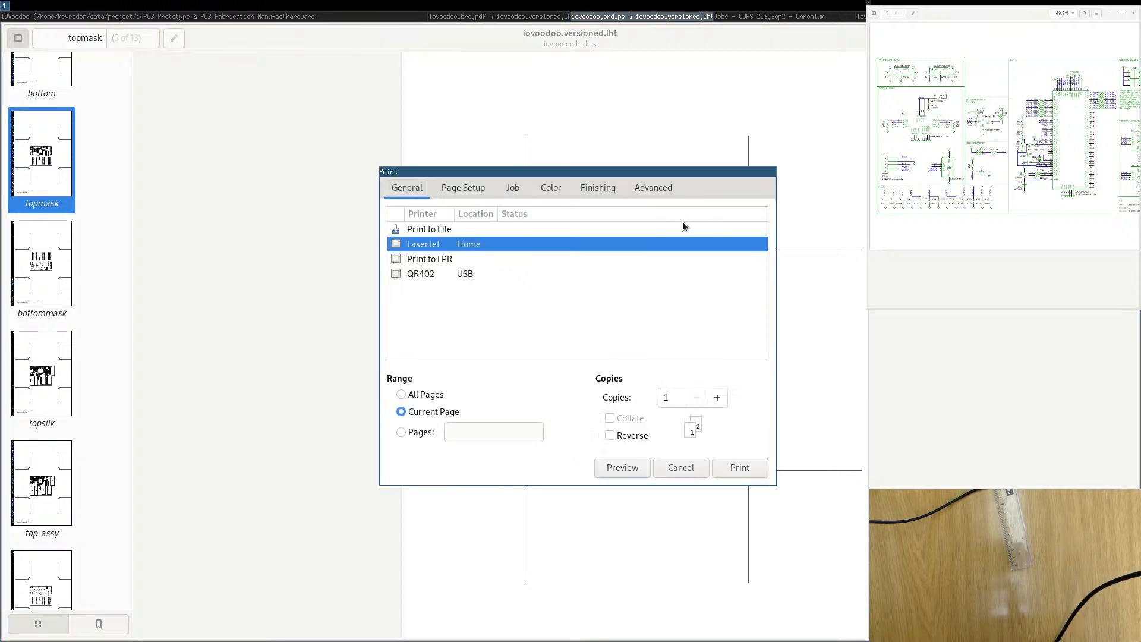
{"action": "left_click", "coordinate": [747, 468]}
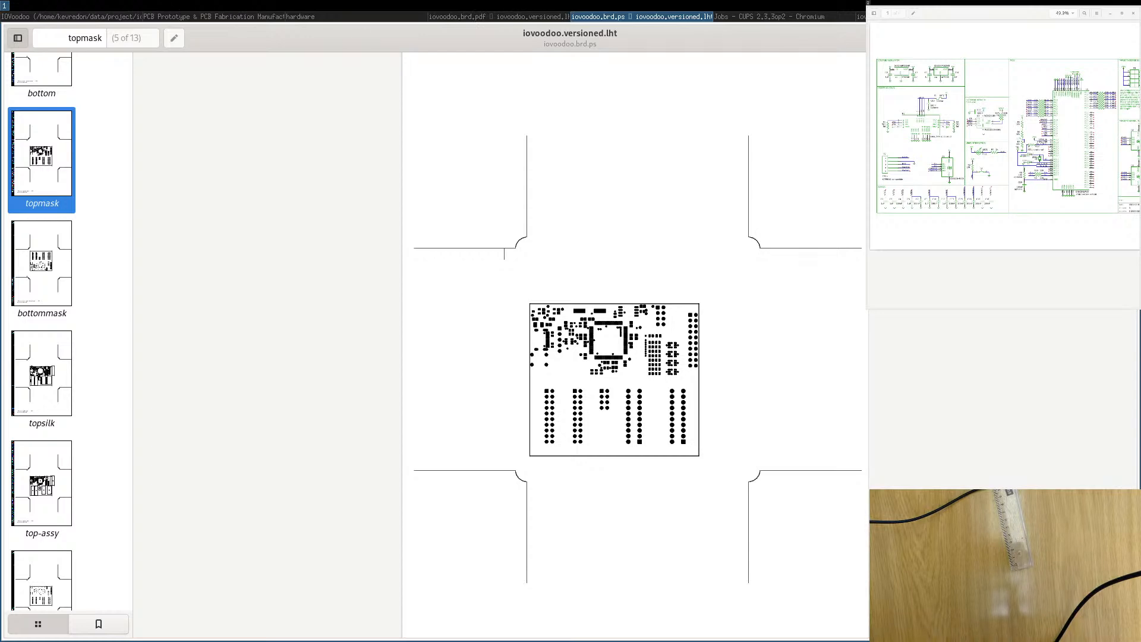
Convert the board's PostScript to PDF in the terminal with ps2pdf iovoodoo.brd.ps iovoodoo.brd.pdf.
{"action": "key", "text": "super+Right"}
{"action": "key", "text": "super+Right"}
{"action": "key", "text": "super+Right"}
{"action": "key", "text": "Up"}
{"action": "key", "text": "Up"}
{"action": "key", "text": "Up"}
{"action": "key", "text": "Up"}
{"action": "key", "text": "Up"}
{"action": "key", "text": "Up"}
{"action": "key", "text": "Up"}
{"action": "key", "text": "Up"}
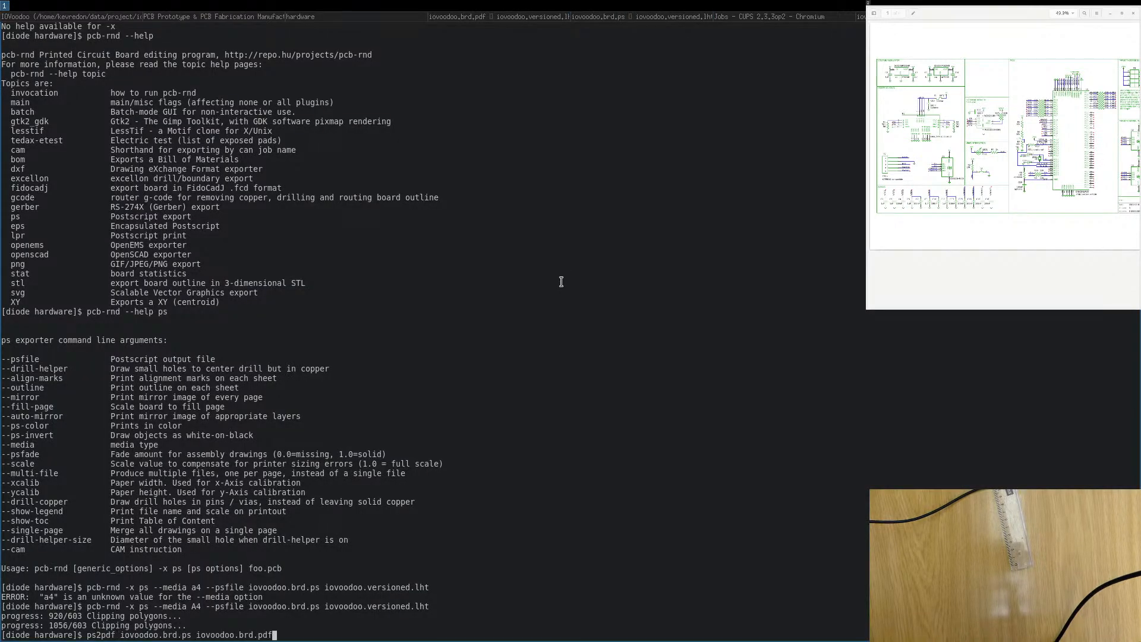
{"action": "key", "text": "Return"}
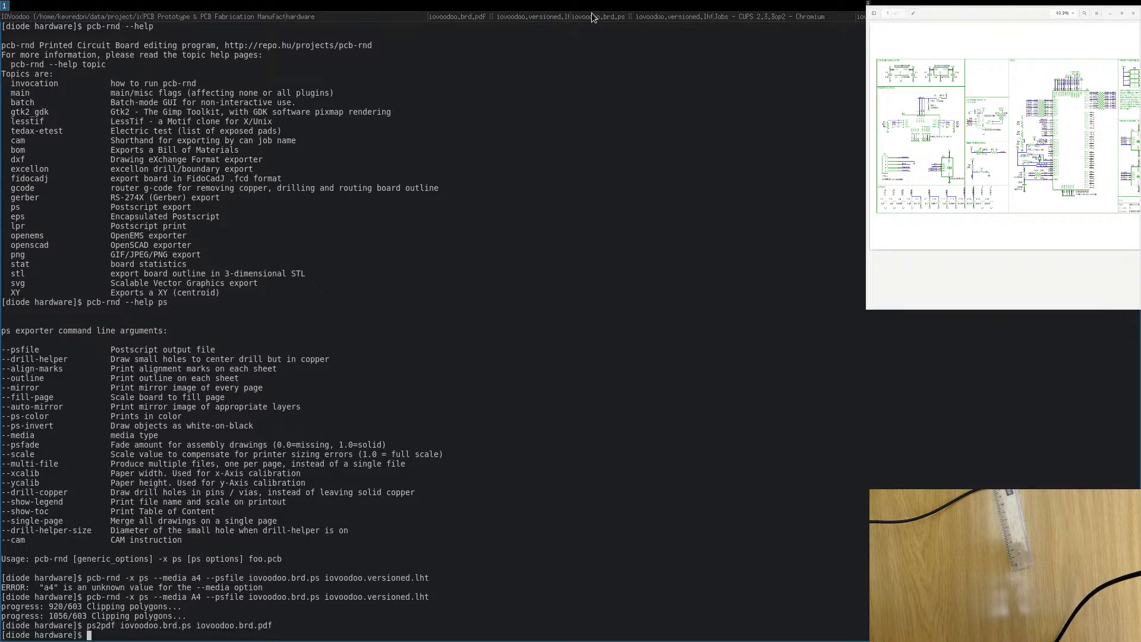
Switch to iovoodoo.brd.pdf in Document Viewer and check the converted file's paper size in its properties.
{"action": "left_click", "coordinate": [588, 16]}
{"action": "left_click", "coordinate": [538, 16]}
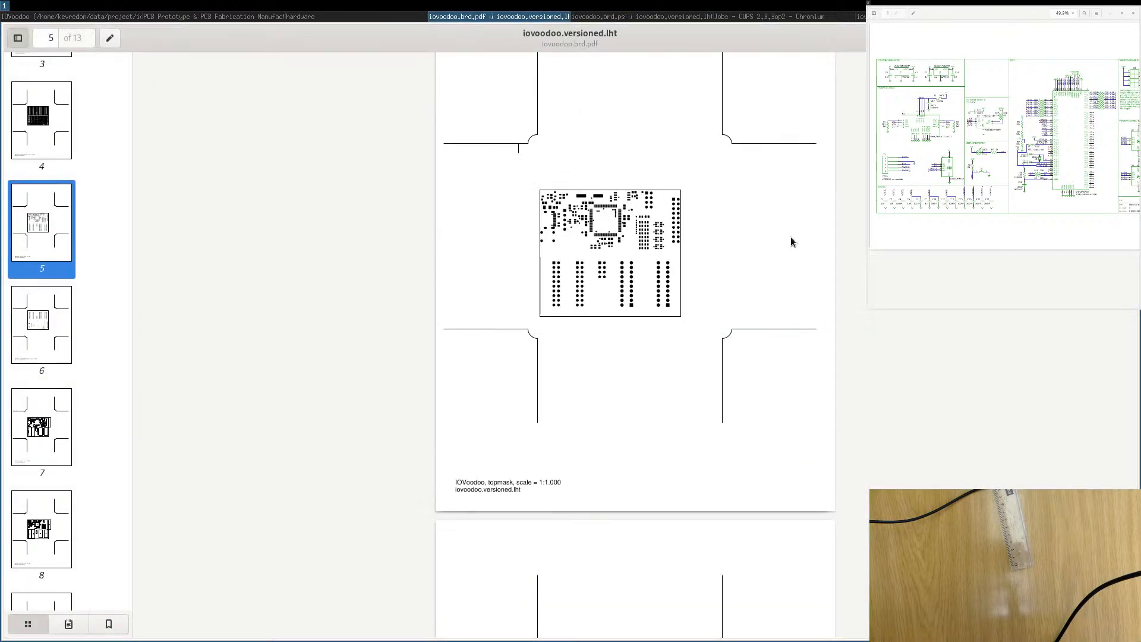
{"action": "scroll", "coordinate": [786, 236], "scroll_direction": "up", "scroll_amount": 2}
{"action": "left_click", "coordinate": [1048, 37]}
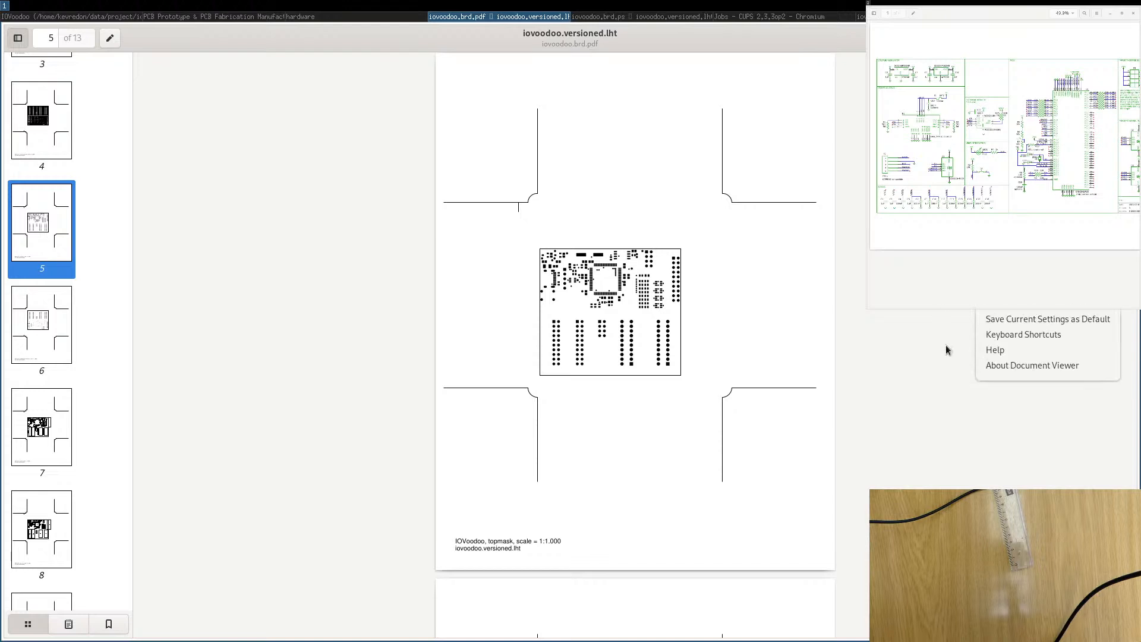
{"action": "left_click", "coordinate": [1010, 300]}
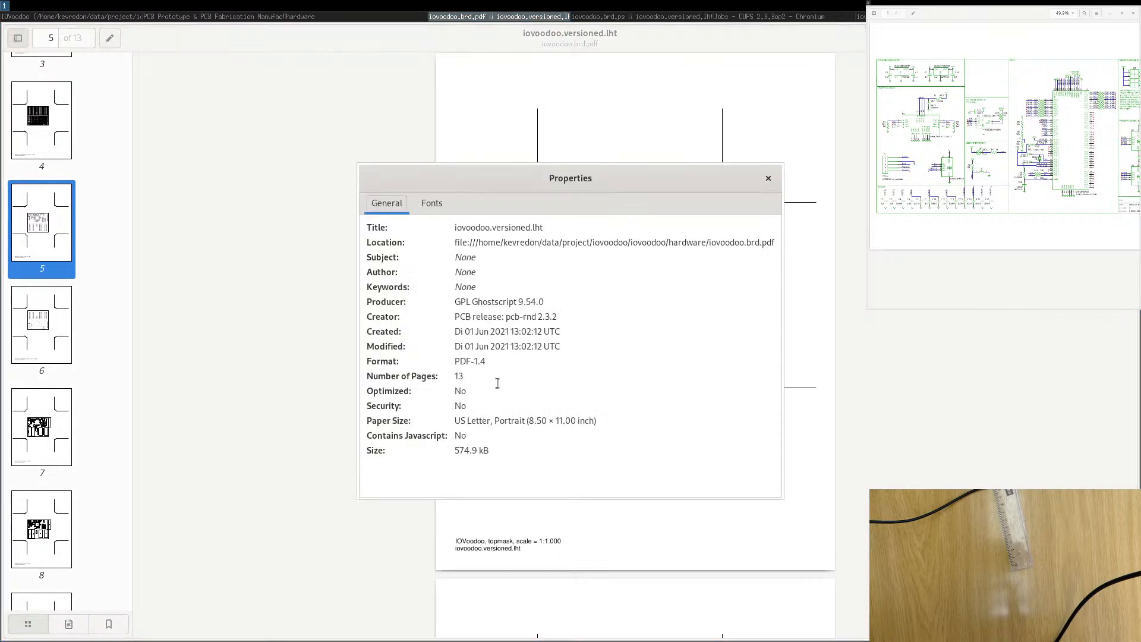
{"action": "left_click", "coordinate": [768, 178]}
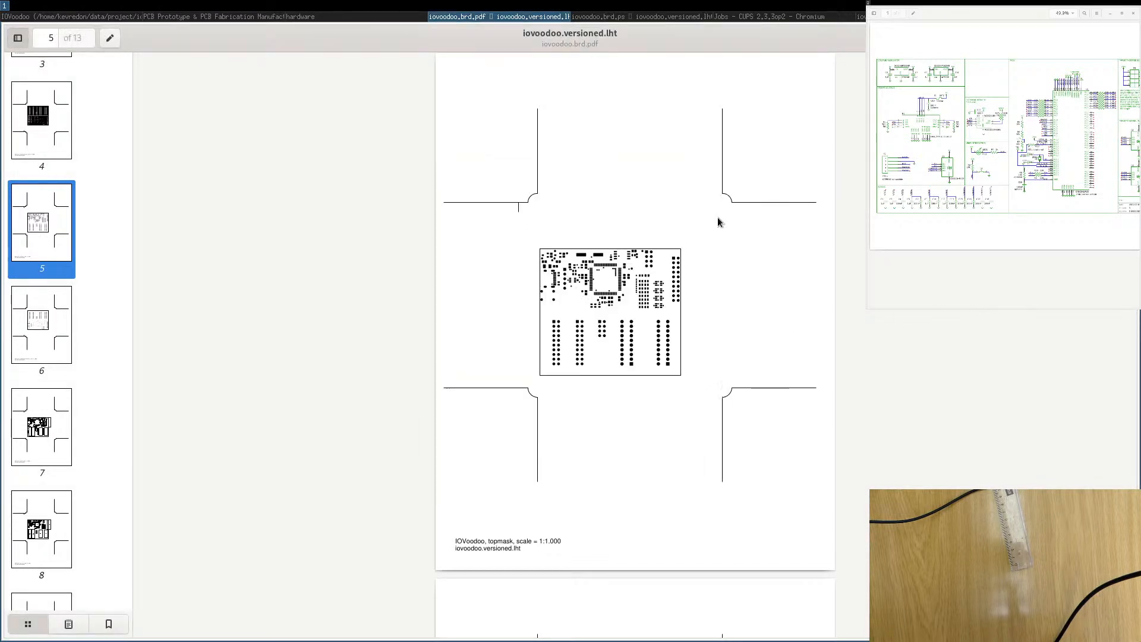
Close the board PDF and reopen iovoodoo.brd.pdf from the hardware folder in the file manager.
{"action": "key", "text": "ctrl+w"}
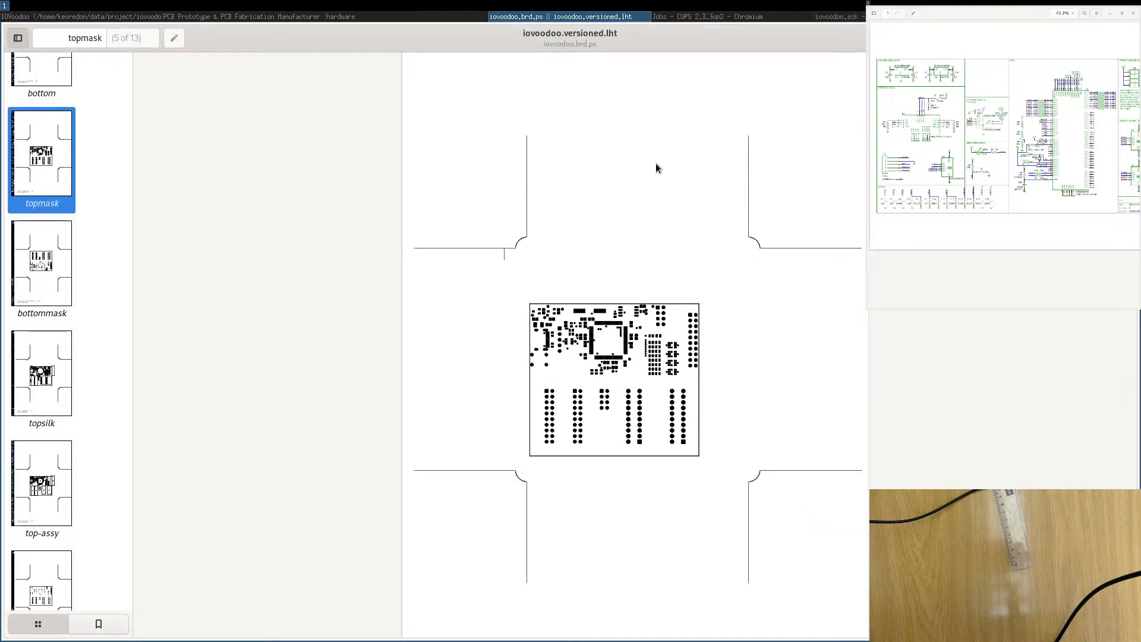
{"action": "left_click", "coordinate": [344, 17]}
{"action": "double_click", "coordinate": [179, 466]}
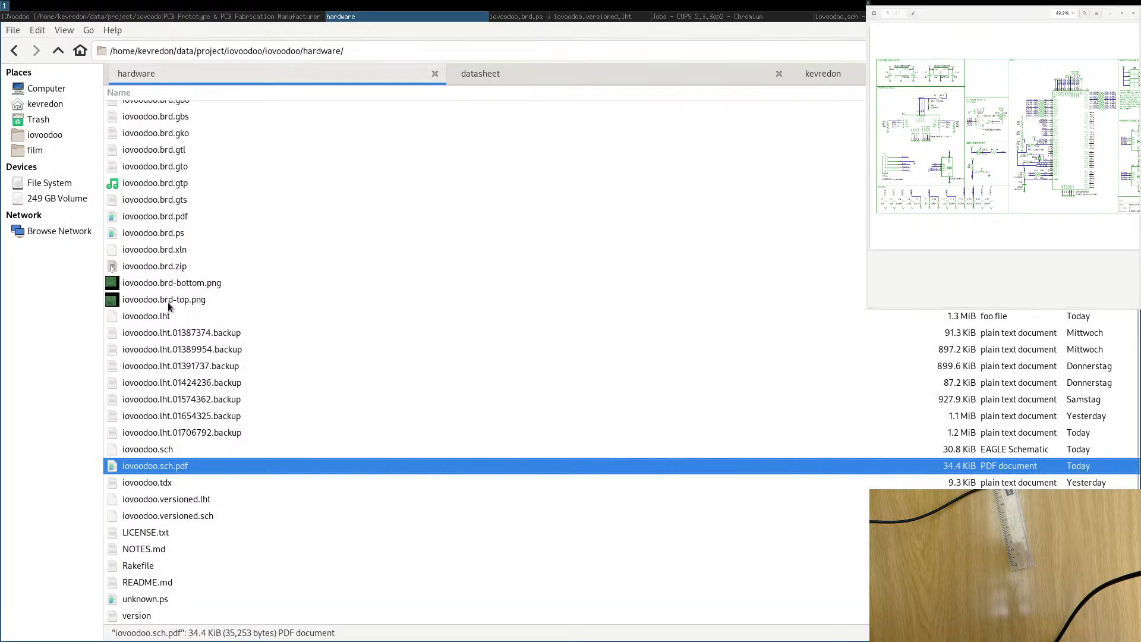
{"action": "double_click", "coordinate": [159, 217]}
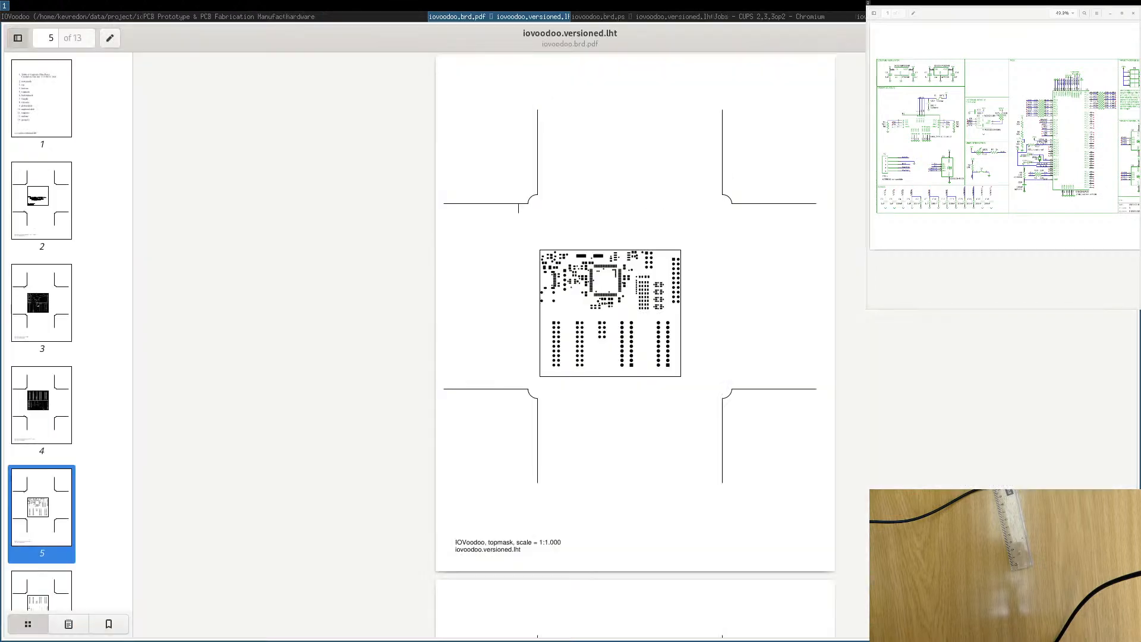
Check the reopened board PDF's properties for its paper size.
{"action": "left_click", "coordinate": [1047, 37]}
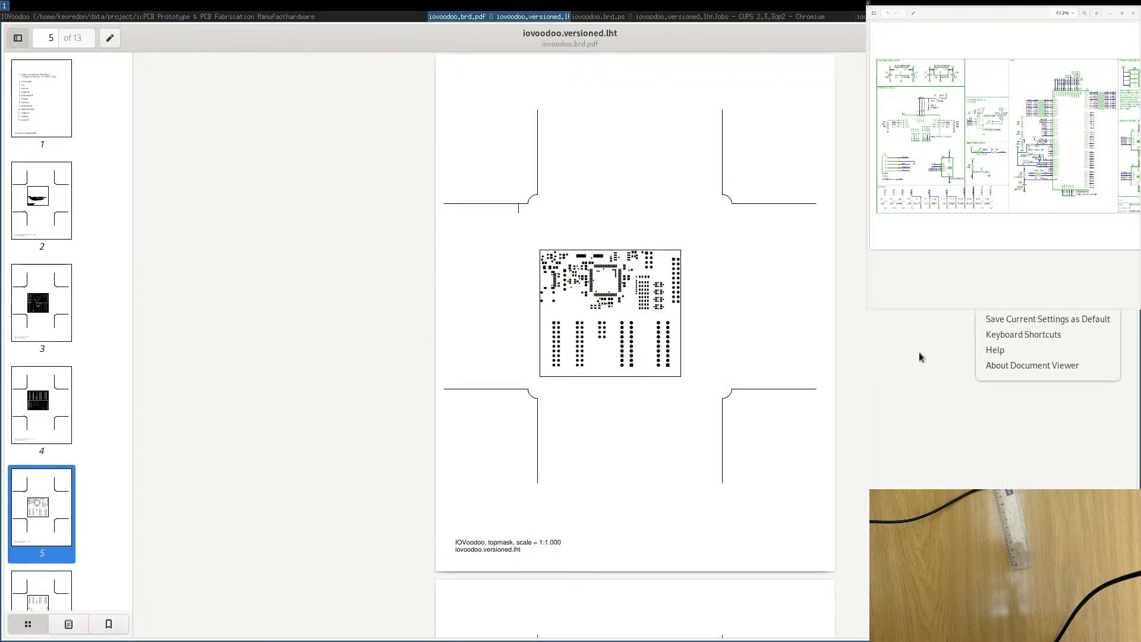
{"action": "left_click", "coordinate": [1022, 303]}
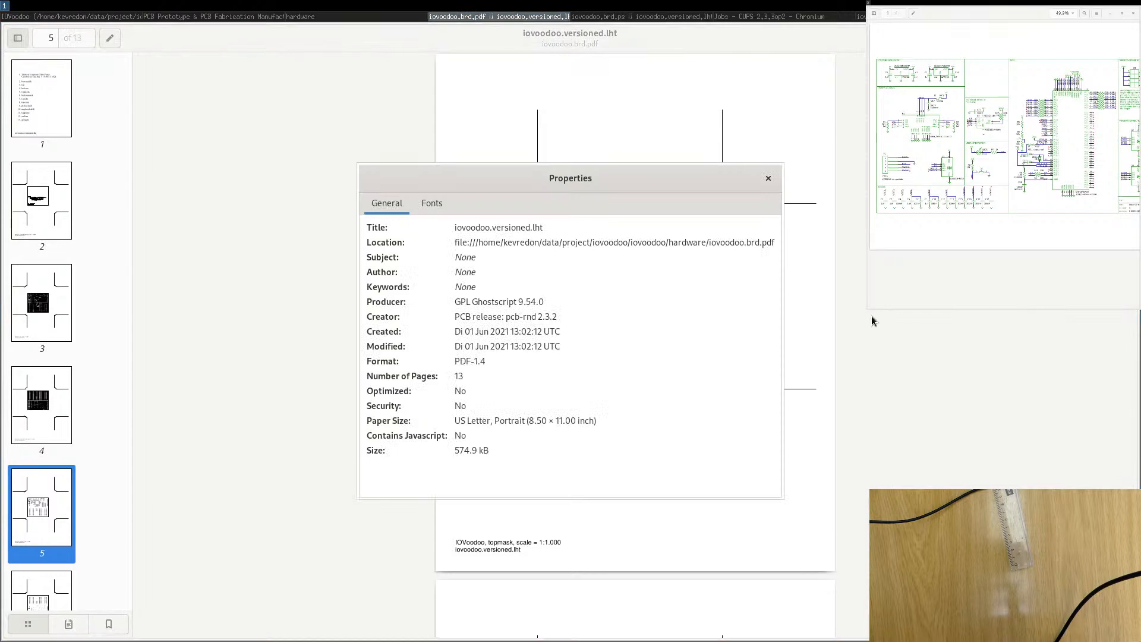
{"action": "left_click", "coordinate": [767, 179]}
Show the properties of iovoodoo.brd.ps to compare its paper size with the PDF's.
{"action": "left_click", "coordinate": [590, 17]}
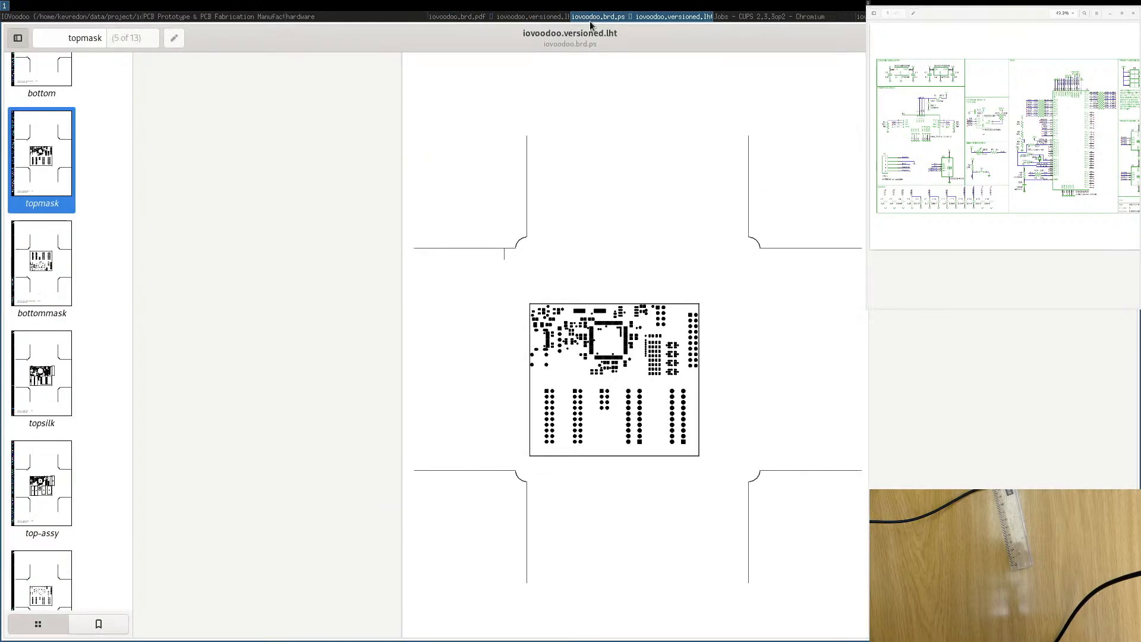
{"action": "left_click", "coordinate": [1047, 38]}
{"action": "left_click", "coordinate": [1006, 303]}
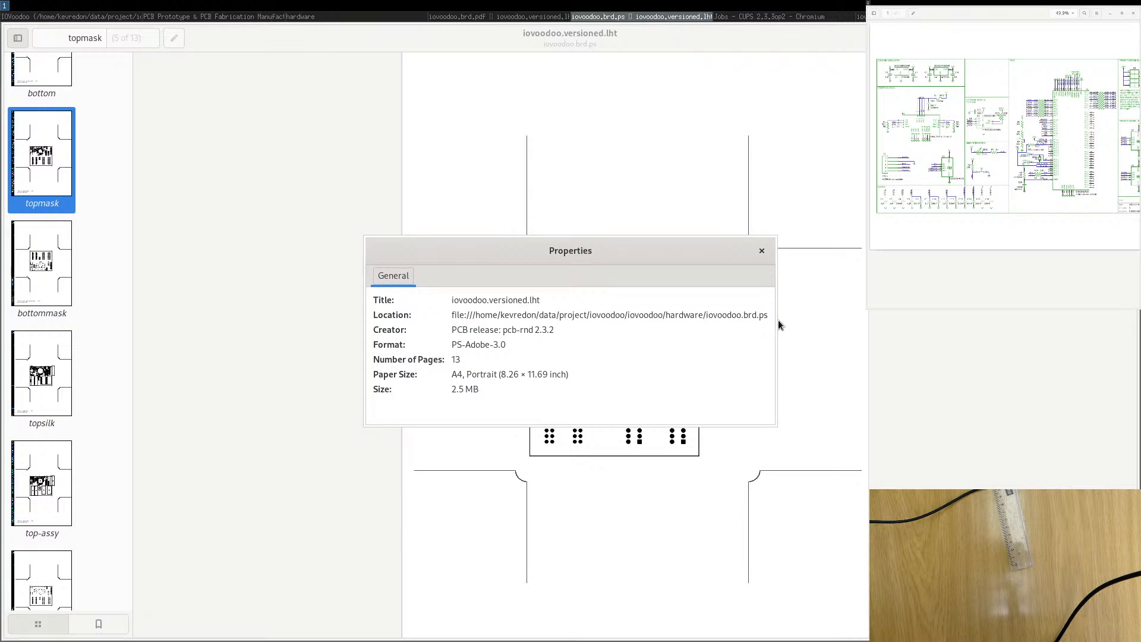
Close the PostScript file's properties dialog and close the open iovoodoo.brd.pdf.
{"action": "left_click", "coordinate": [761, 250]}
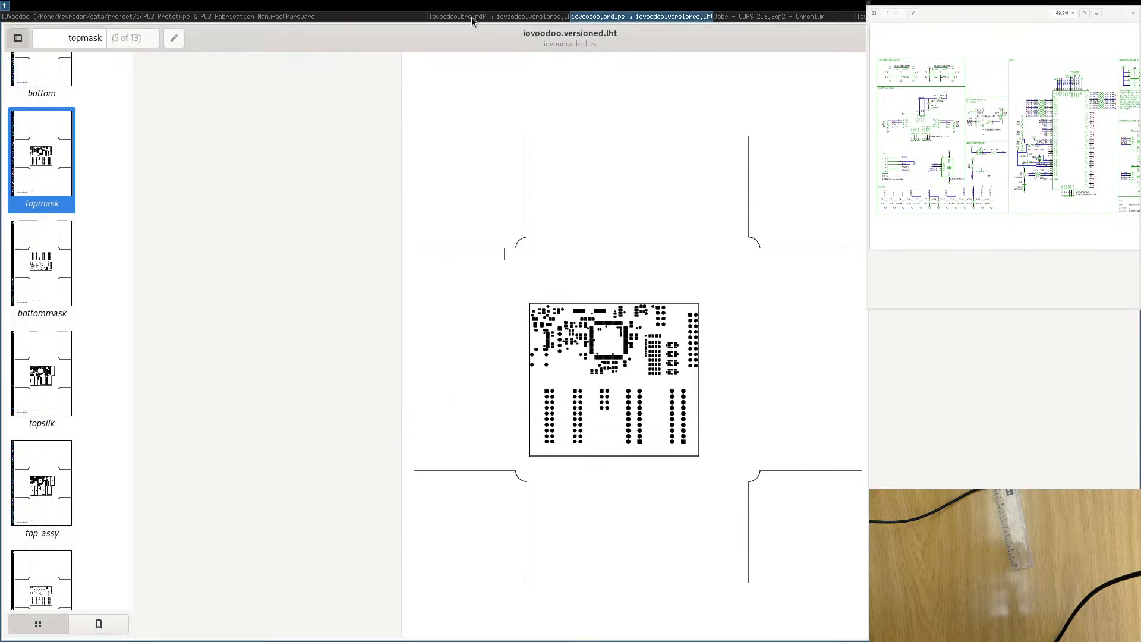
{"action": "left_click", "coordinate": [477, 18]}
{"action": "key", "text": "ctrl+w"}
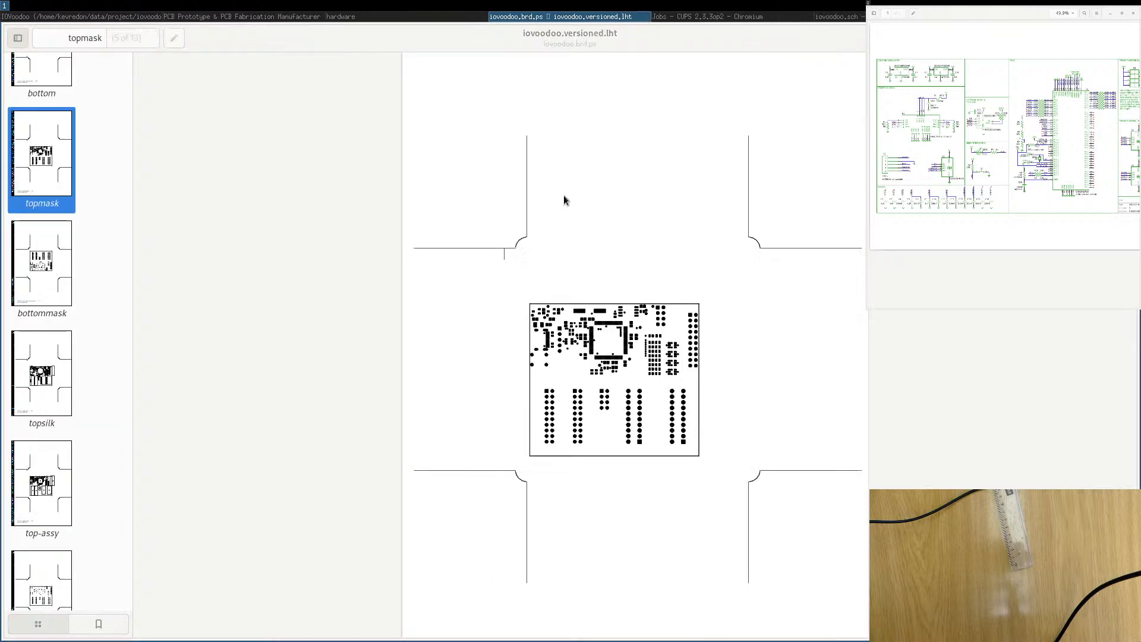
Switch to the terminal and read the ps2pdf manual page for an option that sets the paper size.
{"action": "left_click", "coordinate": [26, 18]}
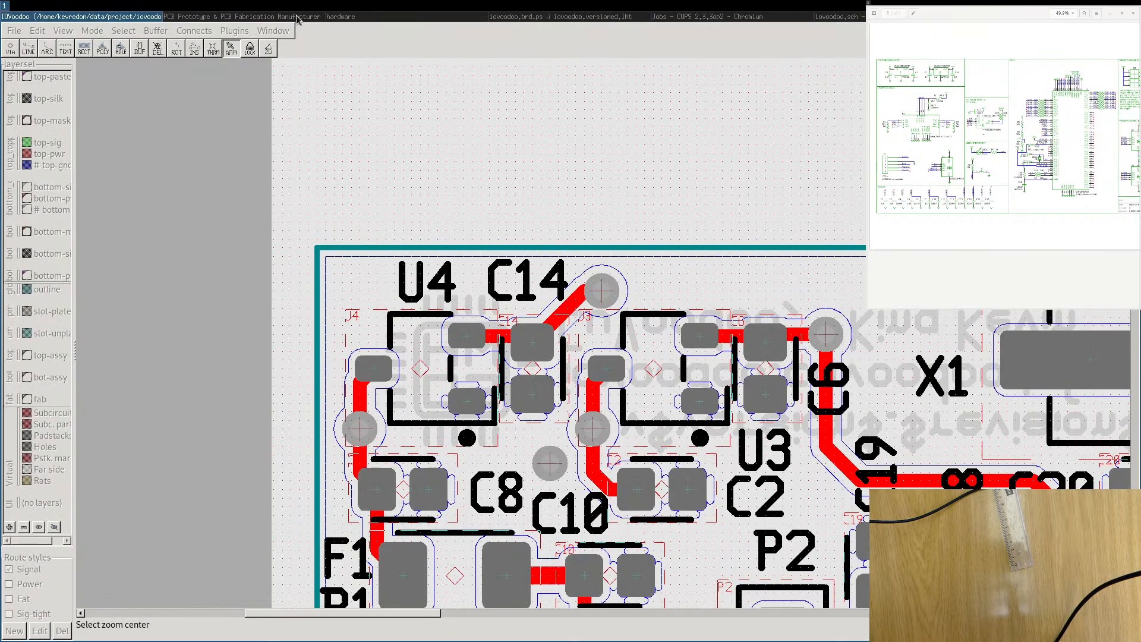
{"action": "left_click", "coordinate": [249, 16]}
{"action": "left_click", "coordinate": [407, 18]}
{"action": "left_click", "coordinate": [1034, 17]}
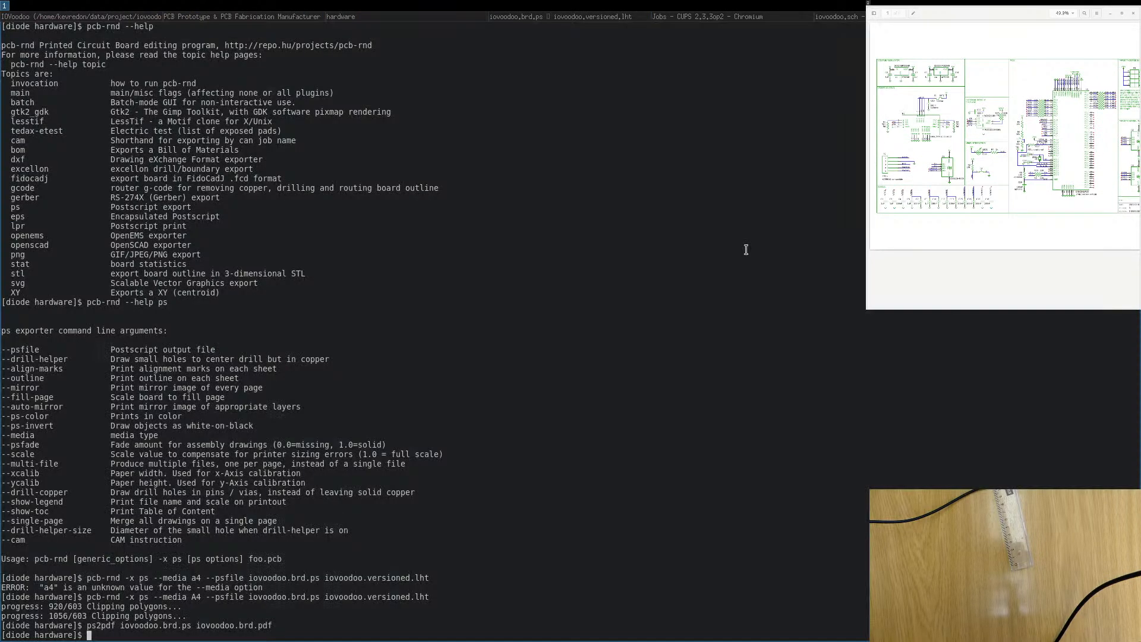
{"action": "type", "text": "man ps2pdf"}
{"action": "key", "text": "Return"}
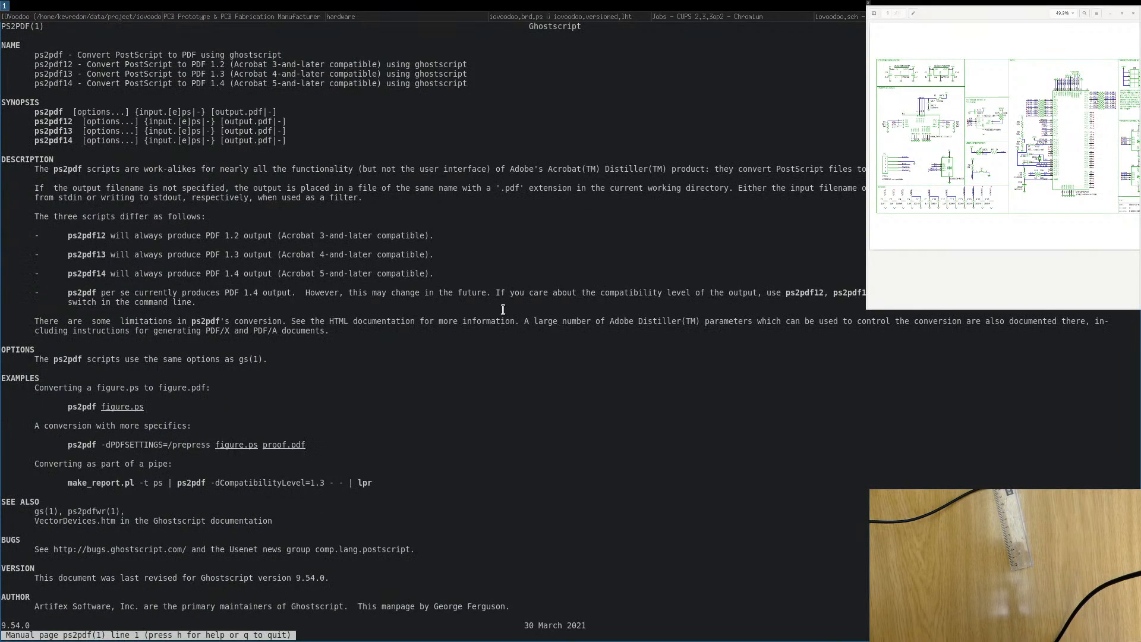
{"action": "double_click", "coordinate": [127, 56]}
{"action": "left_click", "coordinate": [191, 54]}
{"action": "double_click", "coordinate": [192, 54]}
{"action": "scroll", "coordinate": [131, 432], "scroll_direction": "down", "scroll_amount": 1}
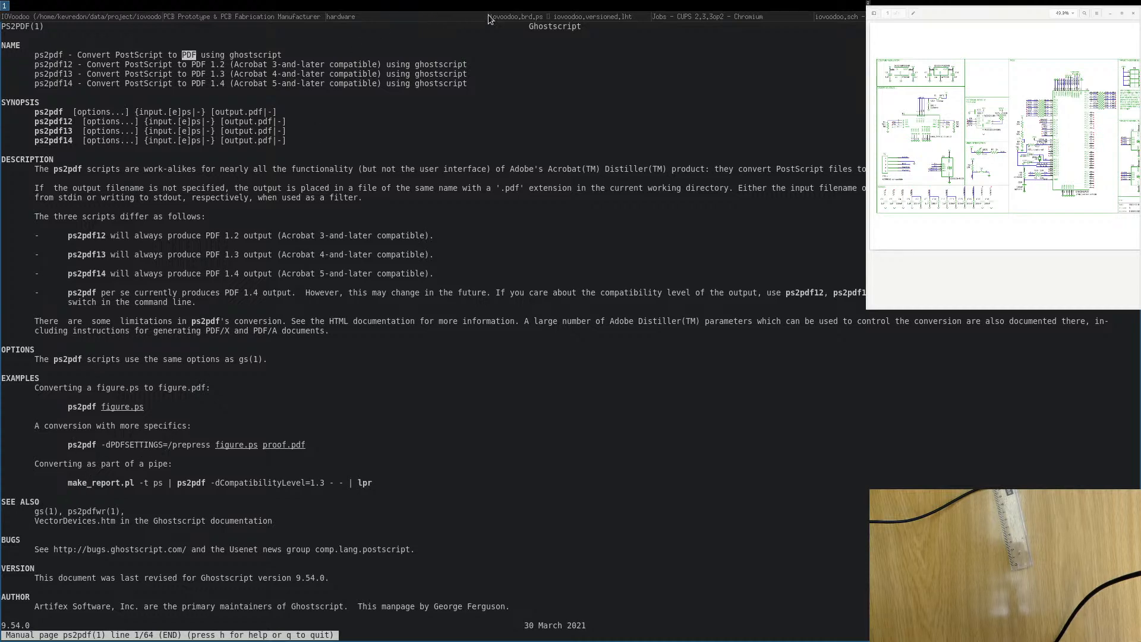
Switch to Chromium, search the web for "ps2pdf a4" and open the Stack Overflow question about preserving page size.
{"action": "left_click", "coordinate": [511, 18]}
{"action": "left_click", "coordinate": [236, 17]}
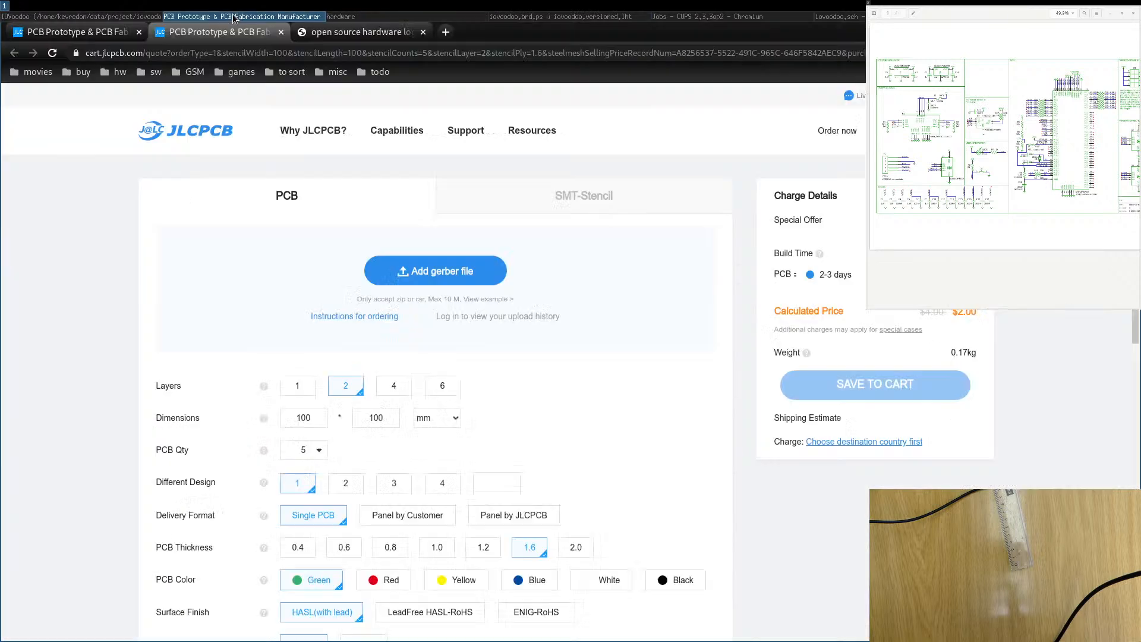
{"action": "key", "text": "ctrl+t"}
{"action": "type", "text": "ps2pdf a4"}
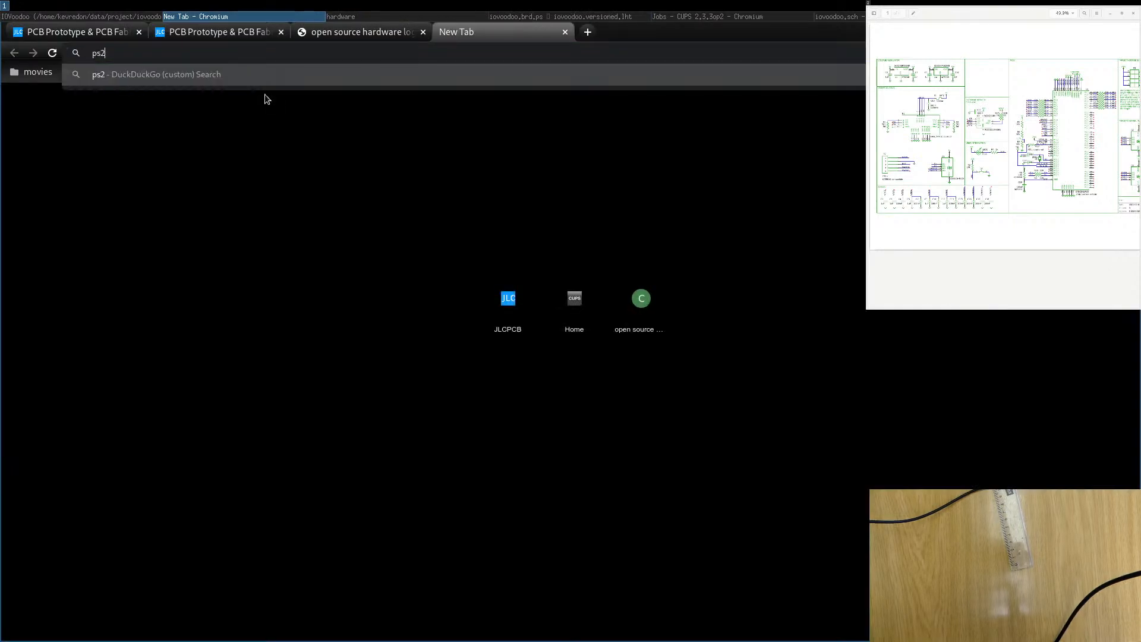
{"action": "key", "text": "Return"}
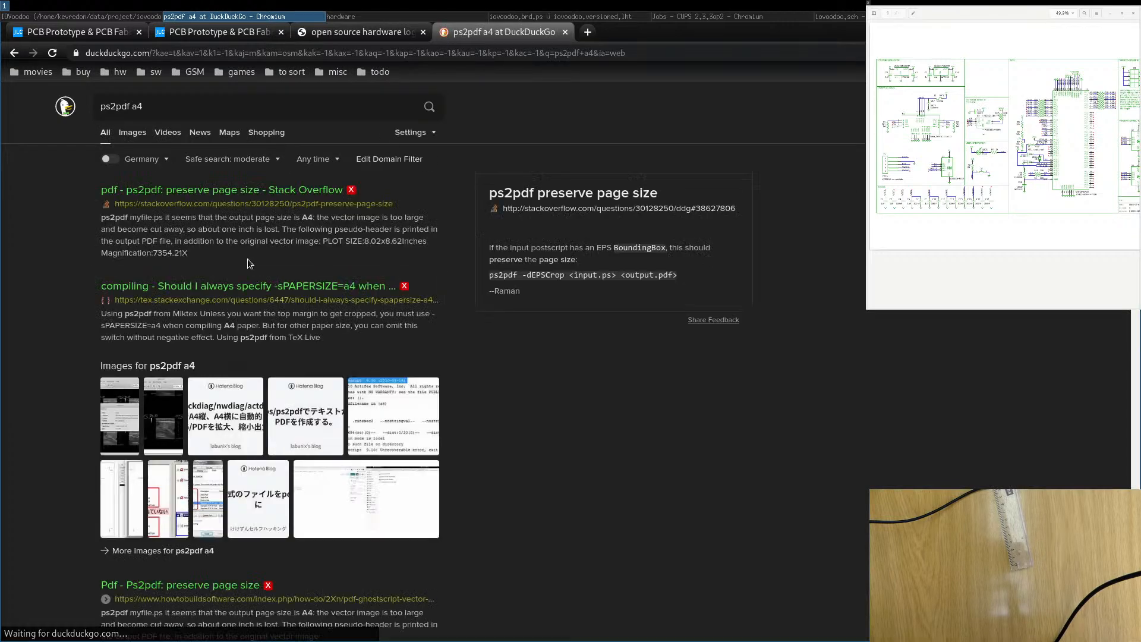
{"action": "middle_click", "coordinate": [254, 189]}
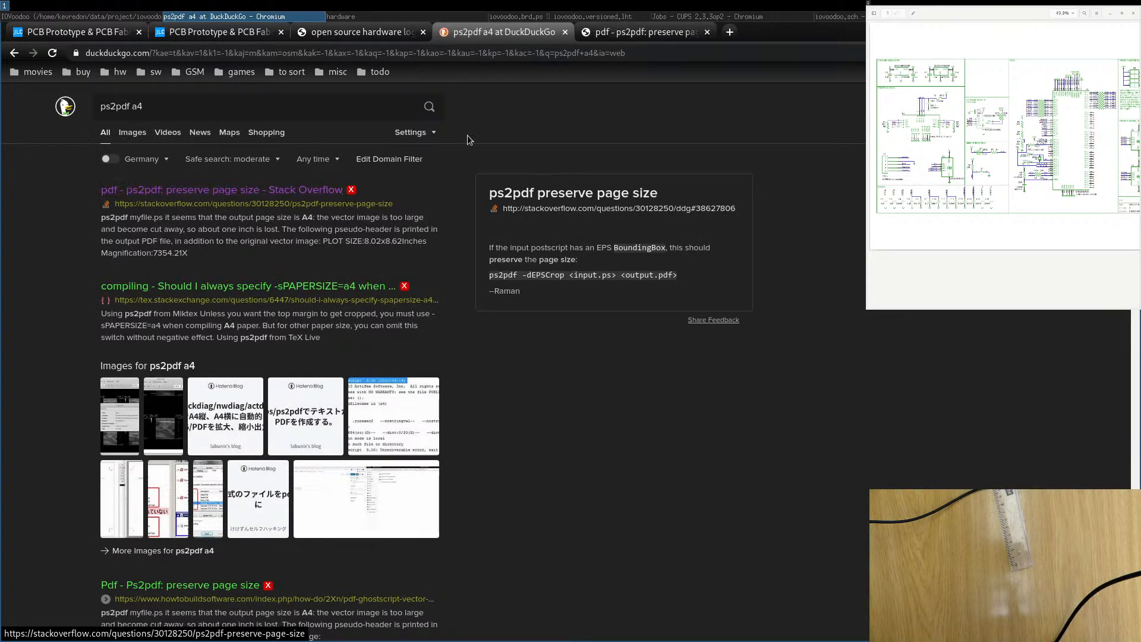
{"action": "key", "text": "ctrl+Tab"}
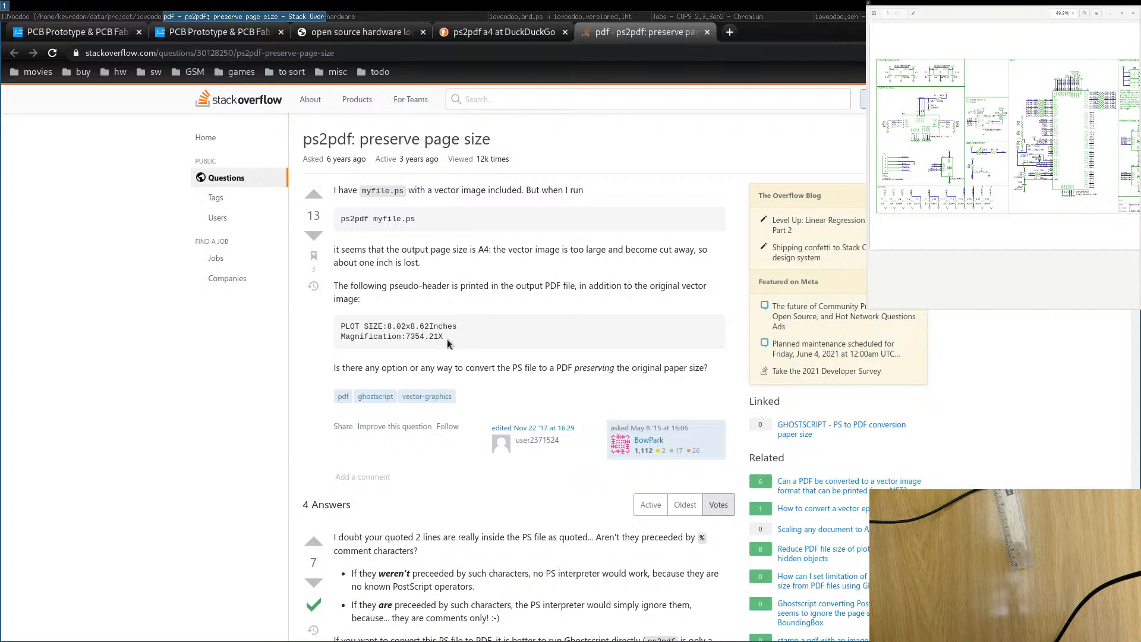
Read the Stack Overflow answers for ways to set the output page size, highlighting the gs command that uses -sPAPERSIZE=a4.
{"action": "scroll", "coordinate": [397, 381], "scroll_direction": "down", "scroll_amount": 3}
{"action": "scroll", "coordinate": [397, 380], "scroll_direction": "down", "scroll_amount": 5}
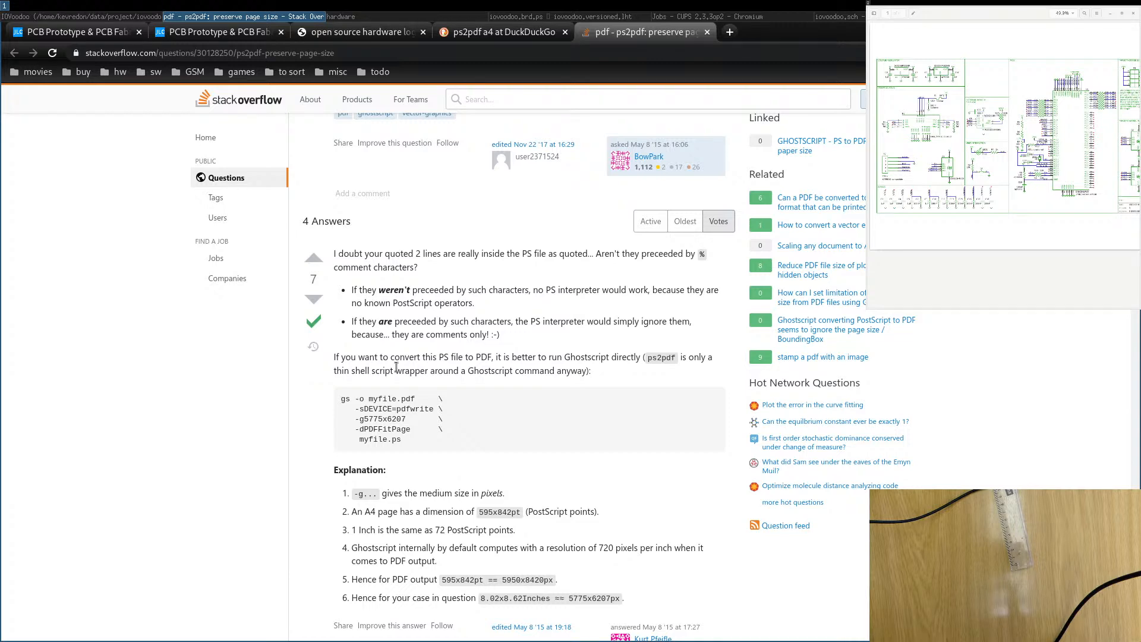
{"action": "scroll", "coordinate": [395, 368], "scroll_direction": "down", "scroll_amount": 5}
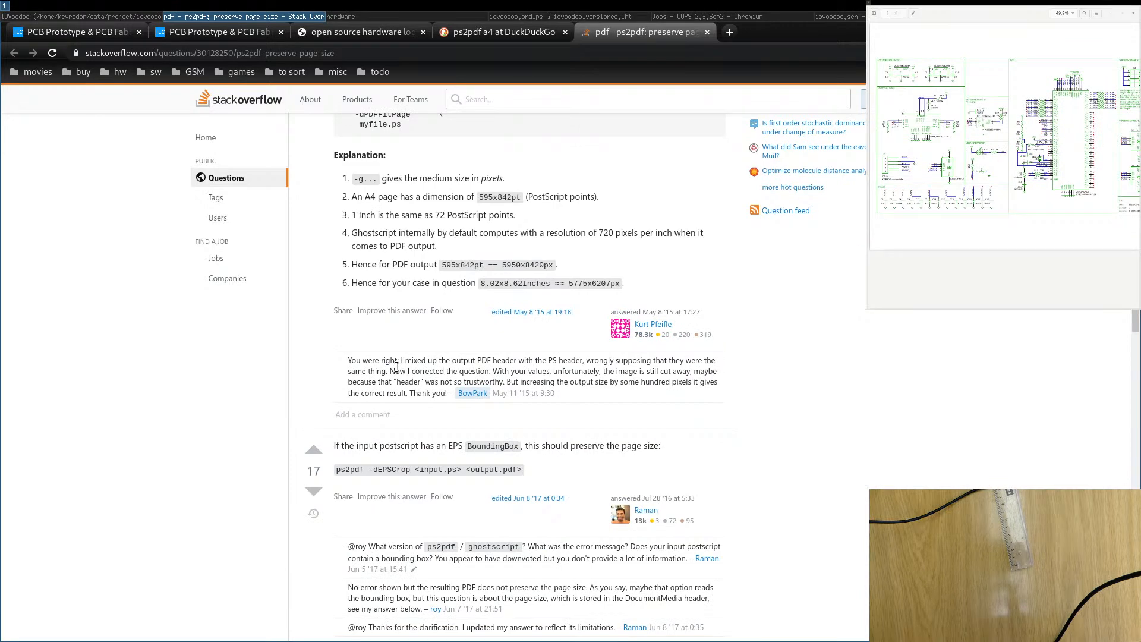
{"action": "scroll", "coordinate": [396, 367], "scroll_direction": "down", "scroll_amount": 4}
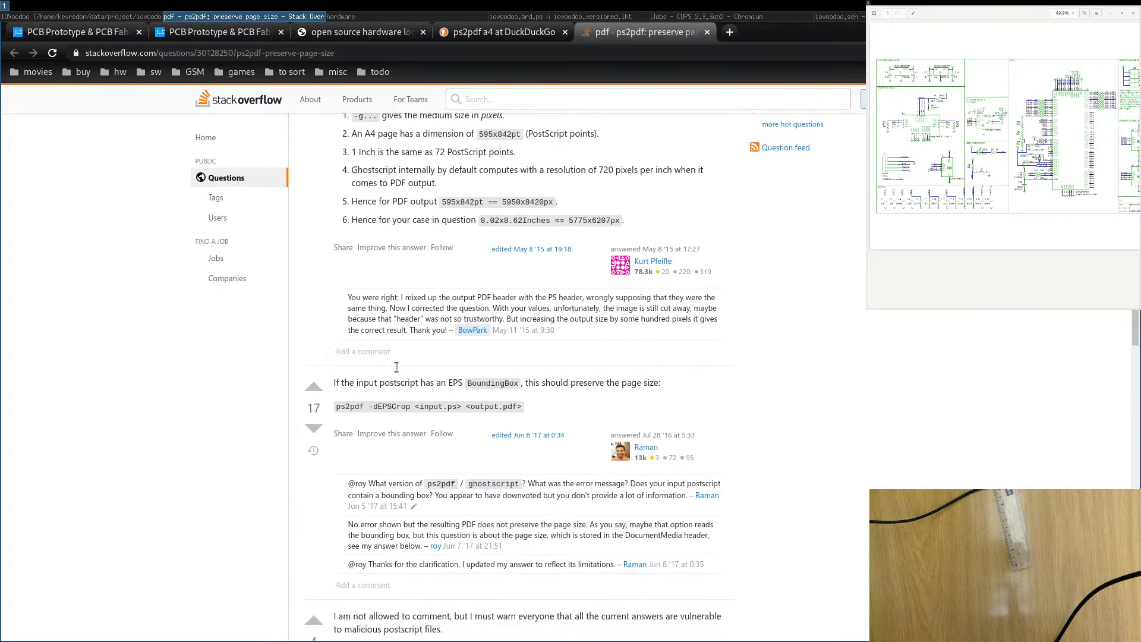
{"action": "scroll", "coordinate": [396, 366], "scroll_direction": "down", "scroll_amount": 1}
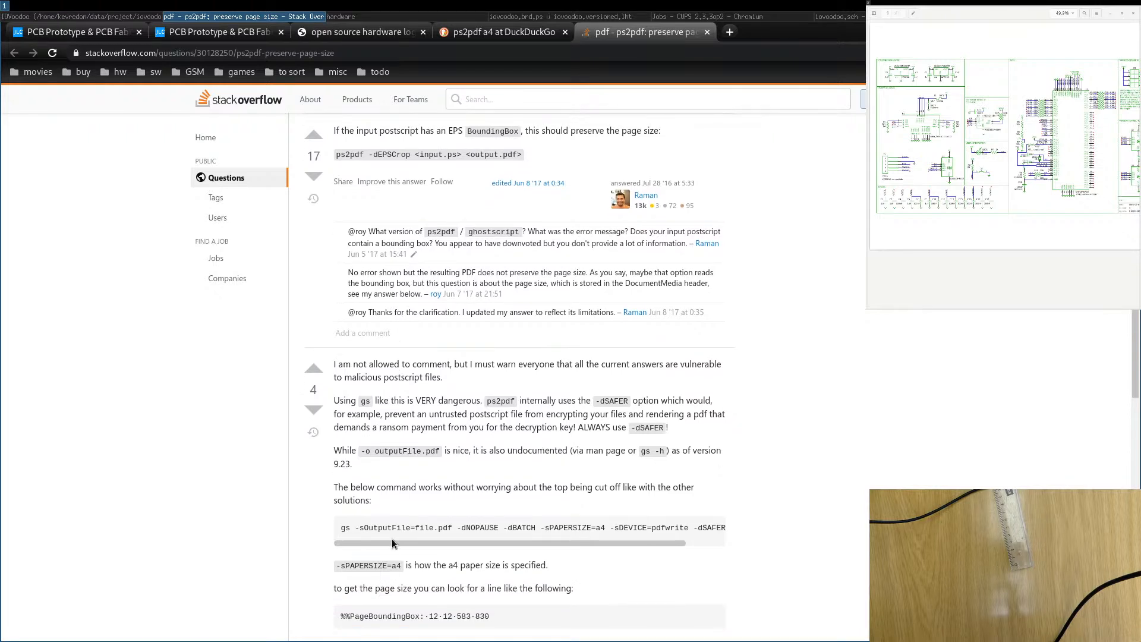
{"action": "left_click_drag", "start_coordinate": [605, 527], "coordinate": [544, 529]}
{"action": "scroll", "coordinate": [453, 511], "scroll_direction": "down", "scroll_amount": 3}
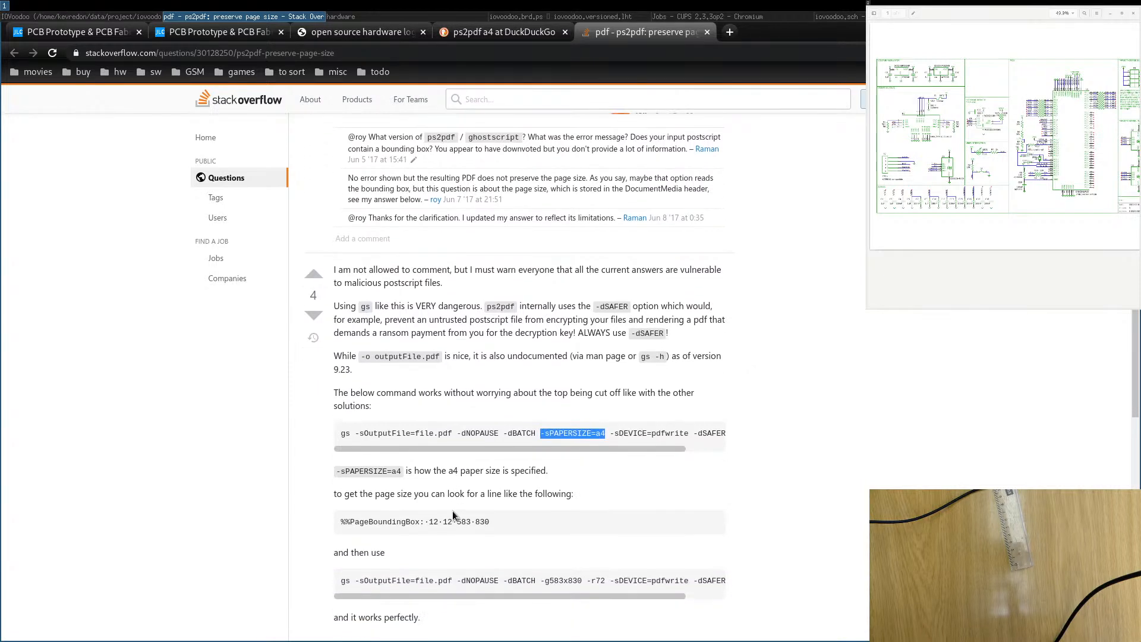
{"action": "scroll", "coordinate": [453, 514], "scroll_direction": "down", "scroll_amount": 3}
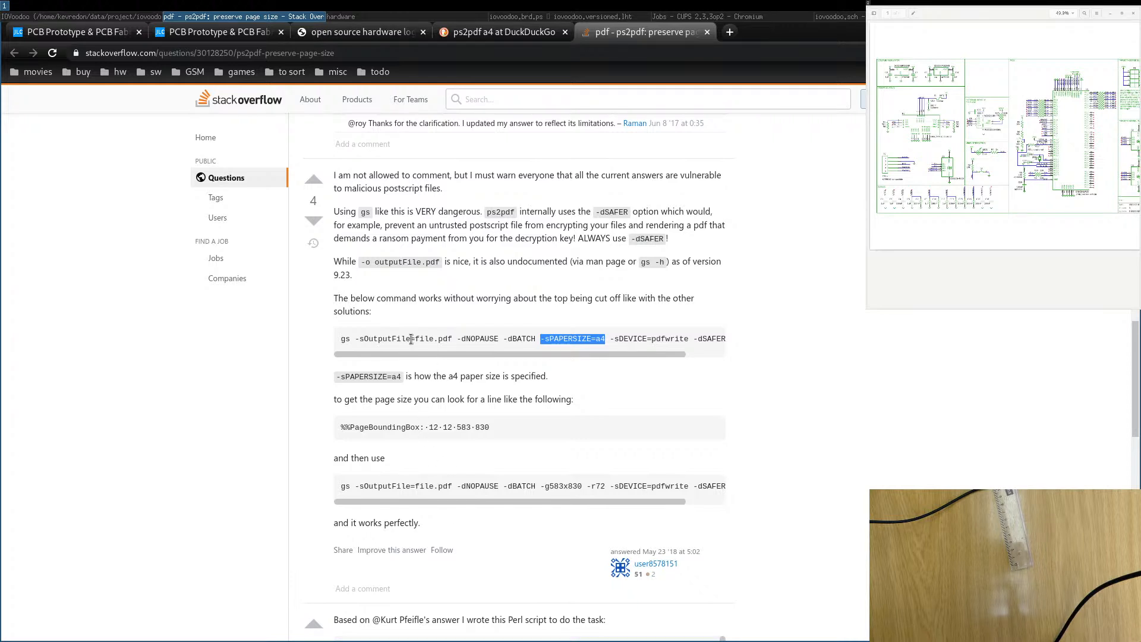
{"action": "mouse_move", "coordinate": [424, 354]}
{"action": "left_mouse_down"}
{"action": "mouse_move", "coordinate": [515, 358]}
{"action": "mouse_move", "coordinate": [423, 356]}
{"action": "left_mouse_up"}
{"action": "left_click_drag", "start_coordinate": [340, 338], "coordinate": [416, 337]}
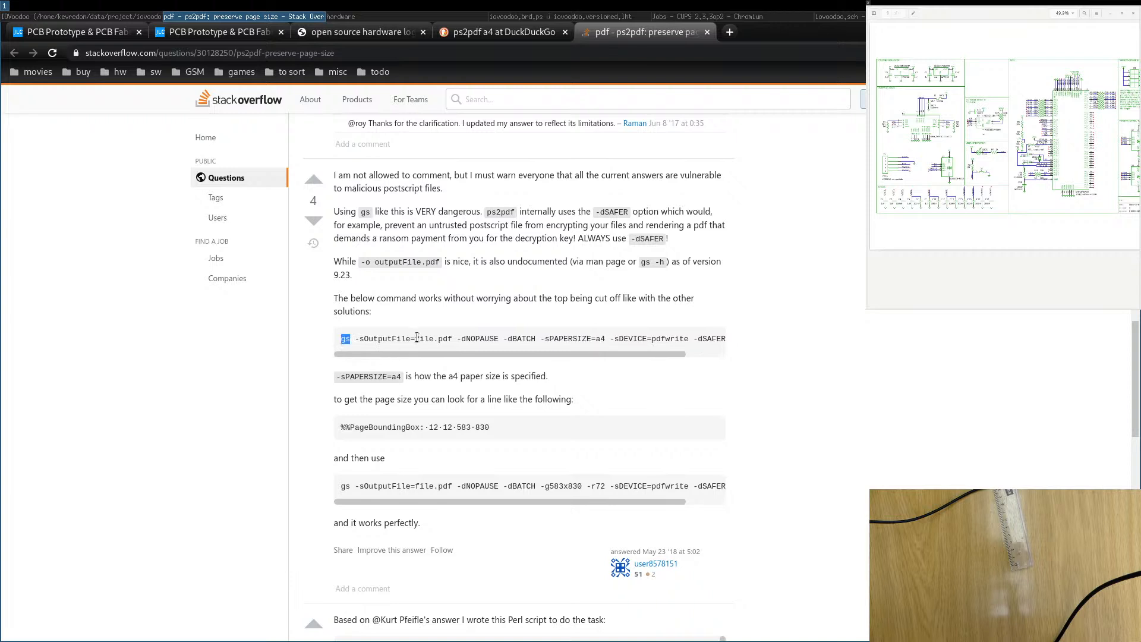
{"action": "triple_click", "coordinate": [417, 338]}
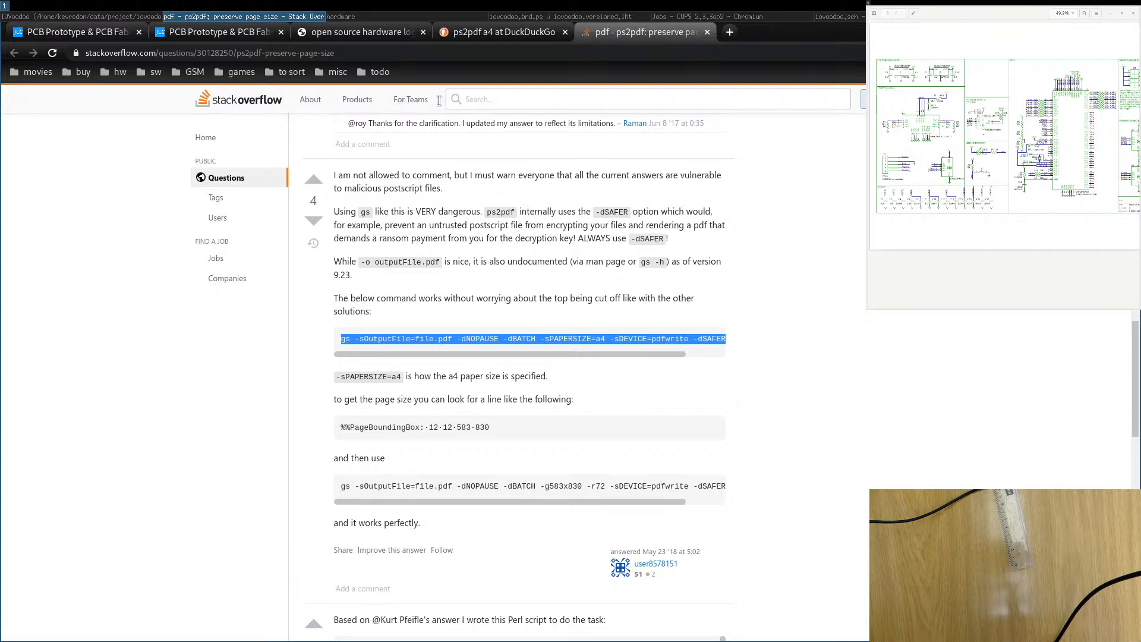
{"action": "scroll", "coordinate": [375, 386], "scroll_direction": "down", "scroll_amount": 1}
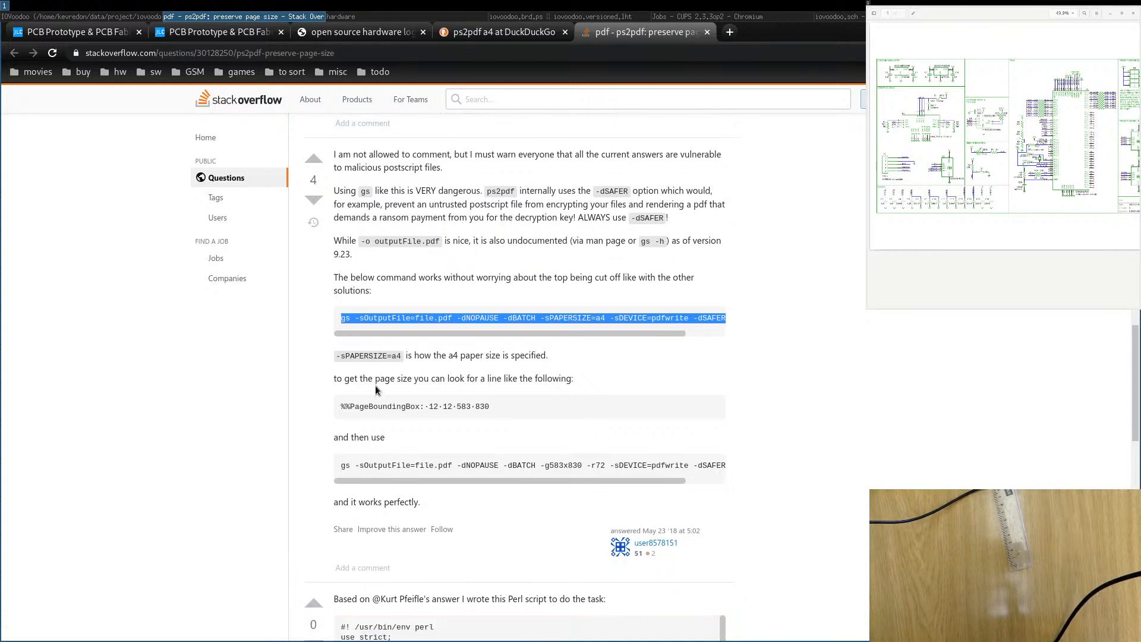
{"action": "scroll", "coordinate": [376, 388], "scroll_direction": "down", "scroll_amount": 3}
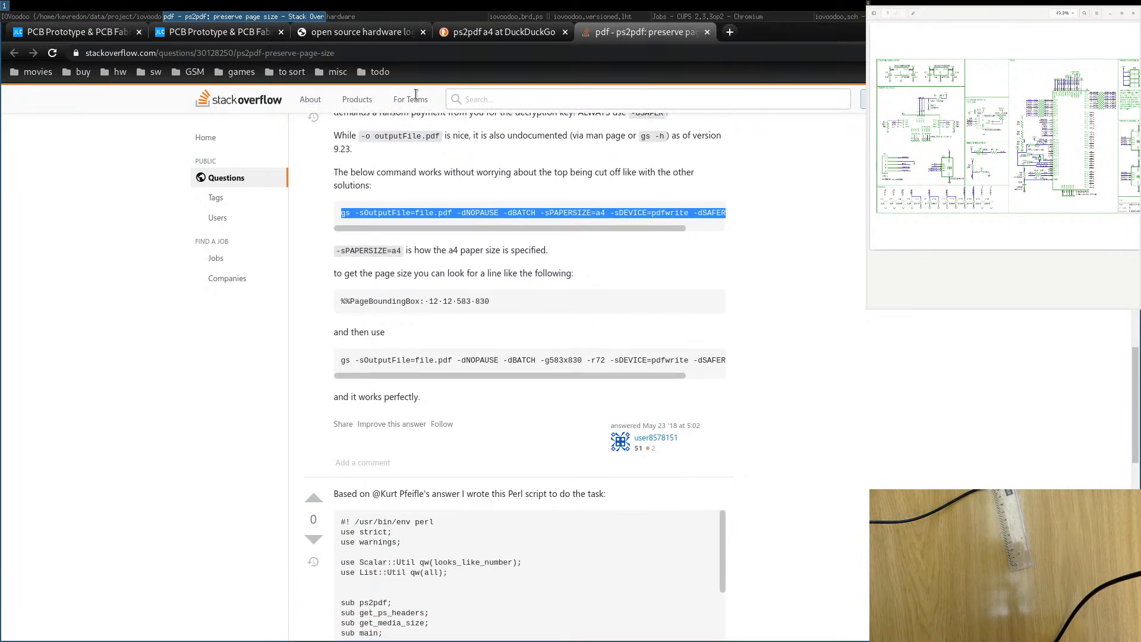
Open the TeX StackExchange question on -sPAPERSIZE=a4 and copy its ps2pdf options from -sPAPERSIZE=a4 through -sDEVICE=pdfwrite.
{"action": "left_click", "coordinate": [467, 39]}
{"action": "middle_click", "coordinate": [220, 289]}
{"action": "left_click", "coordinate": [785, 32]}
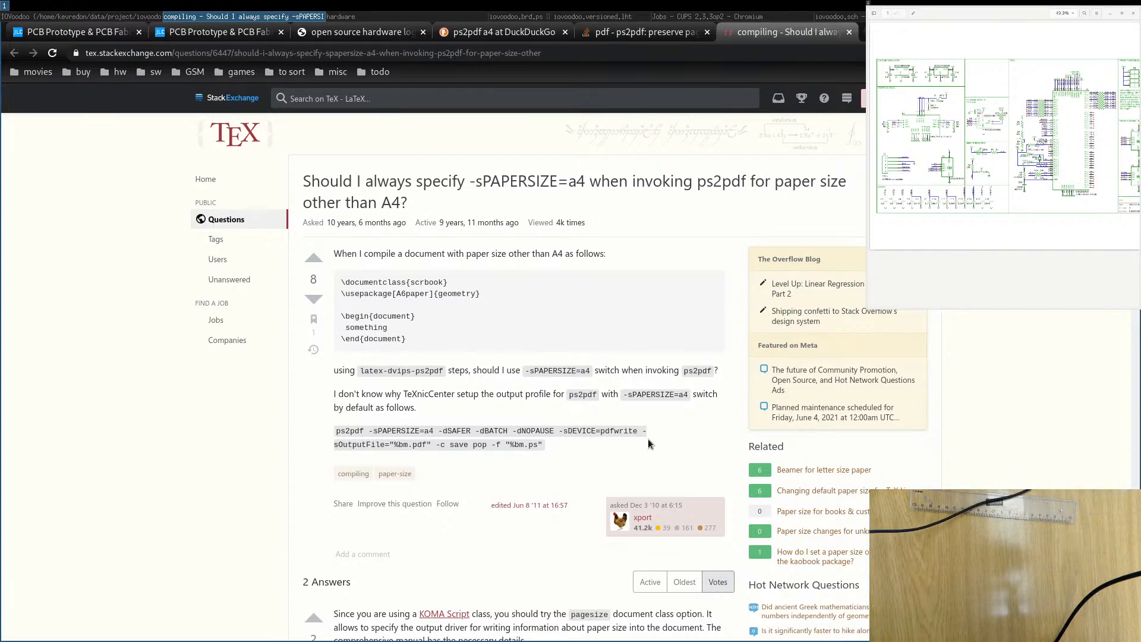
{"action": "left_click_drag", "start_coordinate": [369, 432], "coordinate": [637, 433]}
{"action": "key", "text": "super+c"}
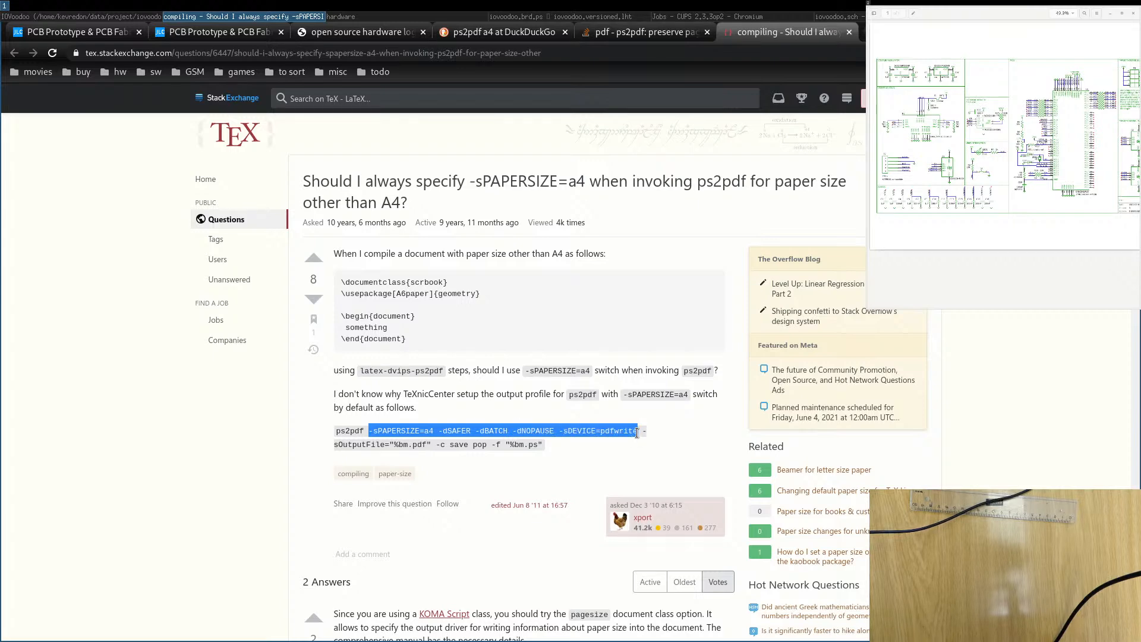
{"action": "scroll", "coordinate": [469, 400], "scroll_direction": "down", "scroll_amount": 5}
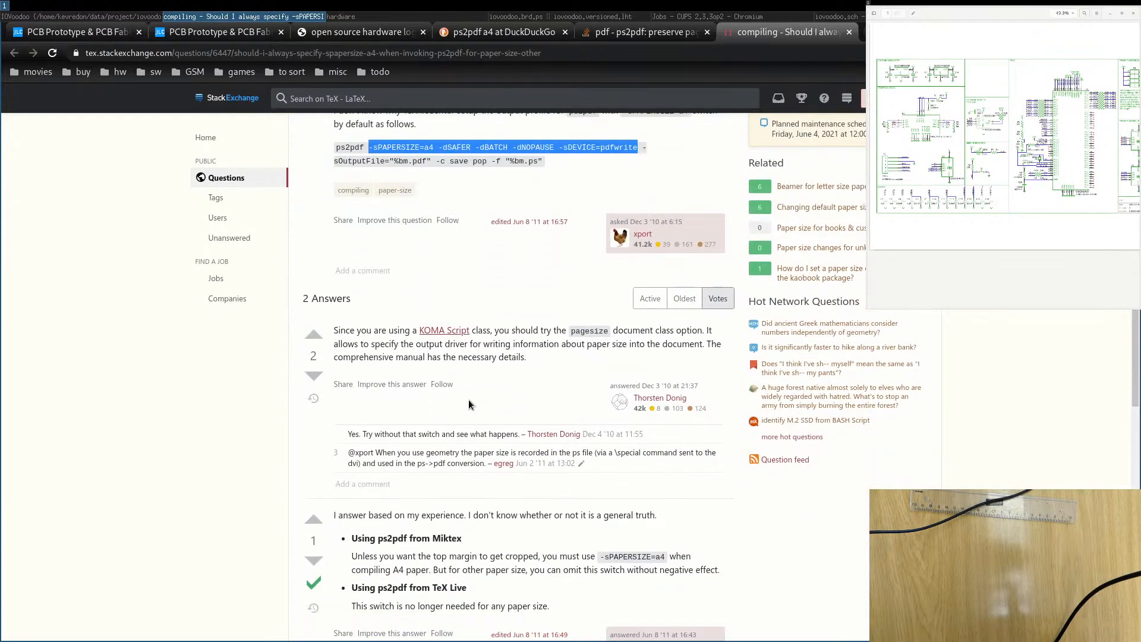
{"action": "scroll", "coordinate": [468, 400], "scroll_direction": "down", "scroll_amount": 1}
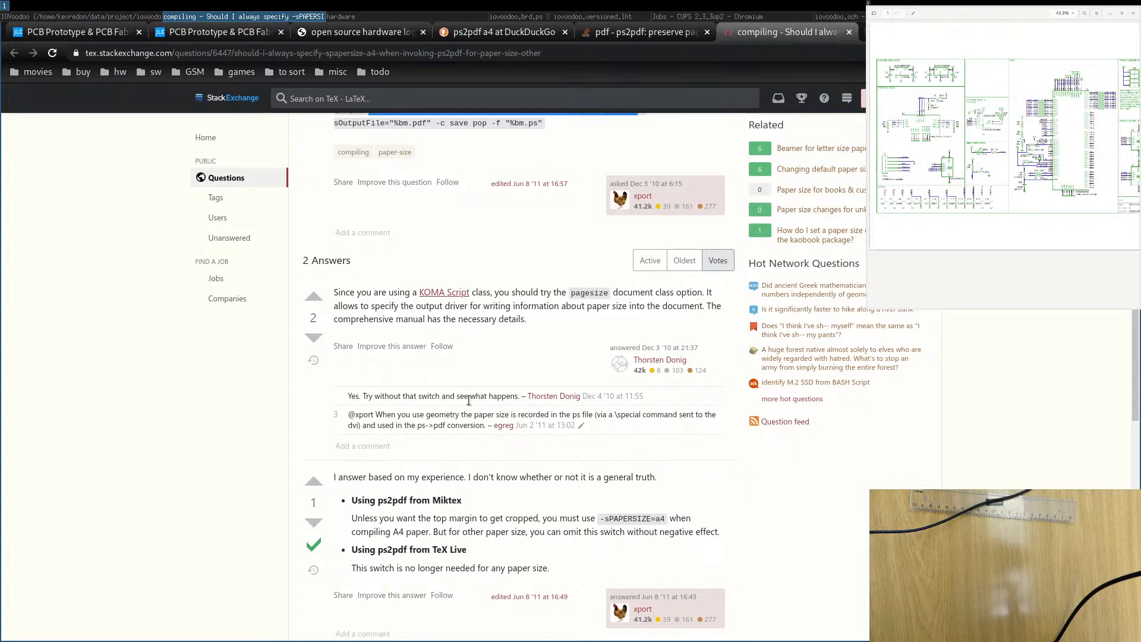
{"action": "scroll", "coordinate": [469, 399], "scroll_direction": "down", "scroll_amount": 1}
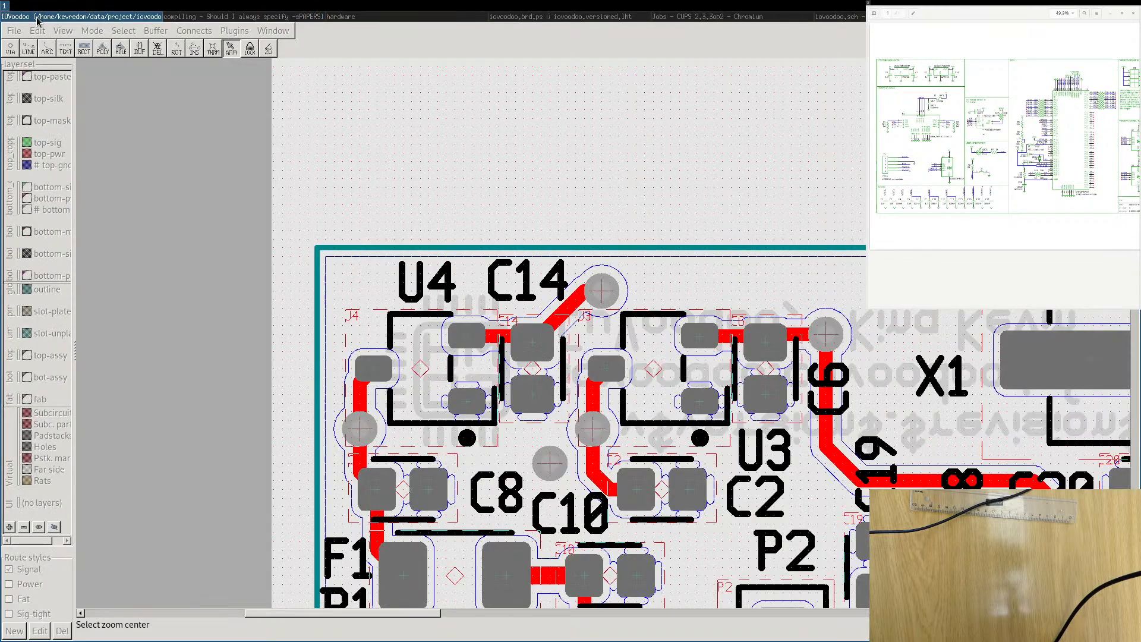
Rerun ps2pdf in the terminal on iovoodoo.brd.ps with -sPAPERSIZE=a4 -dSAFER -dBATCH -dNOPAUSE -sDEVICE=pdfwrite, outputting iovoodoo.brd.pdf.
{"action": "left_click", "coordinate": [40, 17]}
{"action": "key", "text": "super+Right"}
{"action": "key", "text": "super+Right"}
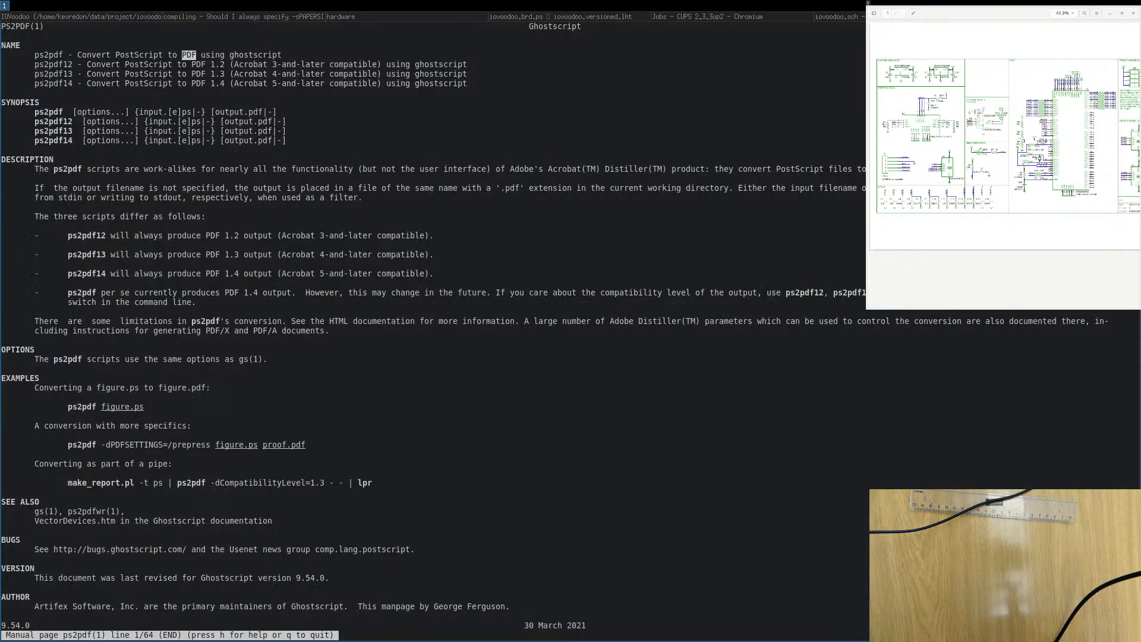
{"action": "left_click", "coordinate": [428, 441]}
{"action": "key", "text": "q"}
{"action": "key", "text": "Up"}
{"action": "key", "text": "Up"}
{"action": "key", "text": "Left"}
{"action": "key", "text": "Left"}
{"action": "key", "text": "Left"}
{"action": "key", "text": "Left"}
{"action": "key", "text": "Left"}
{"action": "key", "text": "Left"}
{"action": "key", "text": "Left"}
{"action": "key", "text": "Left"}
{"action": "key", "text": "Left"}
{"action": "key", "text": "Left"}
{"action": "key", "text": "Left"}
{"action": "key", "text": "Left"}
{"action": "key", "text": "Left"}
{"action": "key", "text": "Left"}
{"action": "key", "text": "Left"}
{"action": "key", "text": "Left"}
{"action": "key", "text": "Left"}
{"action": "key", "text": "Left"}
{"action": "key", "text": "Left"}
{"action": "key", "text": "Left"}
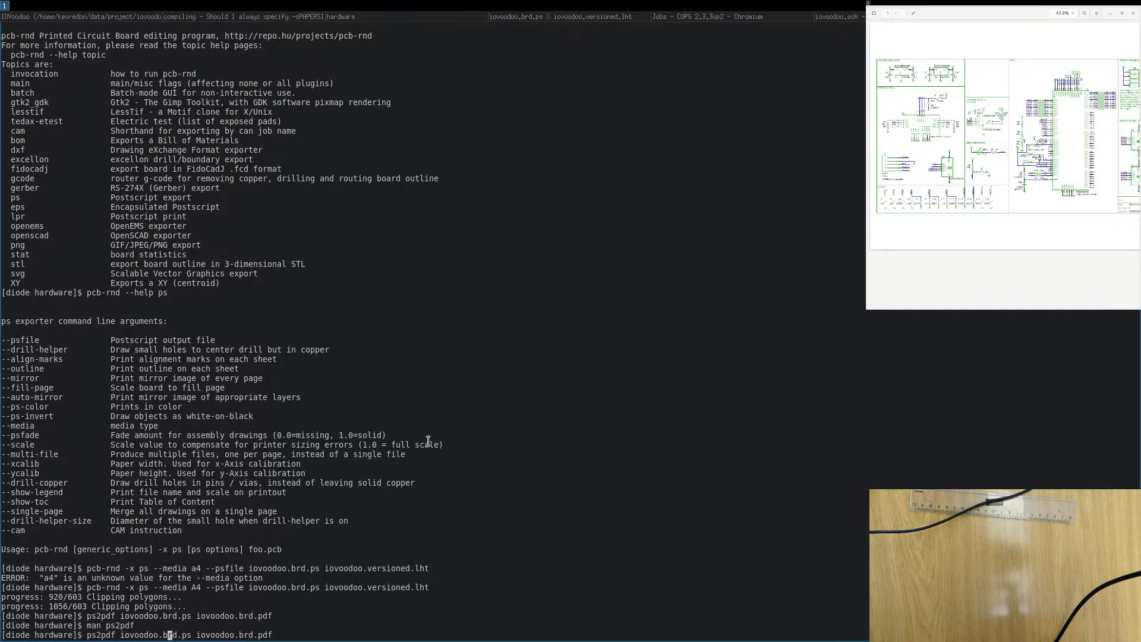
{"action": "middle_click", "coordinate": [428, 441]}
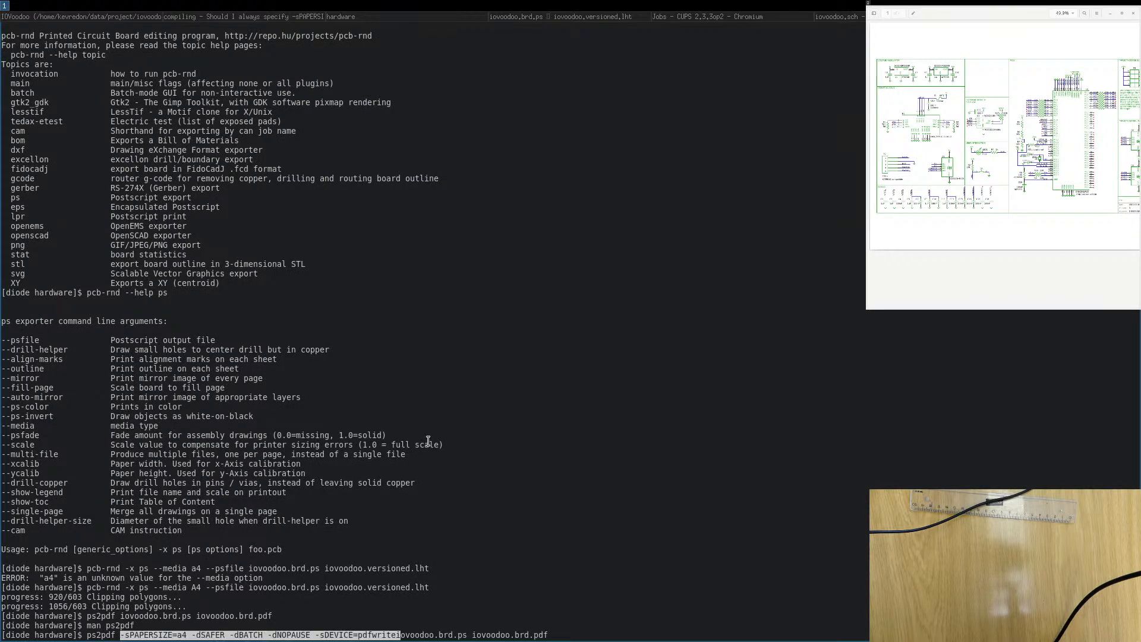
{"action": "key", "text": "Return"}
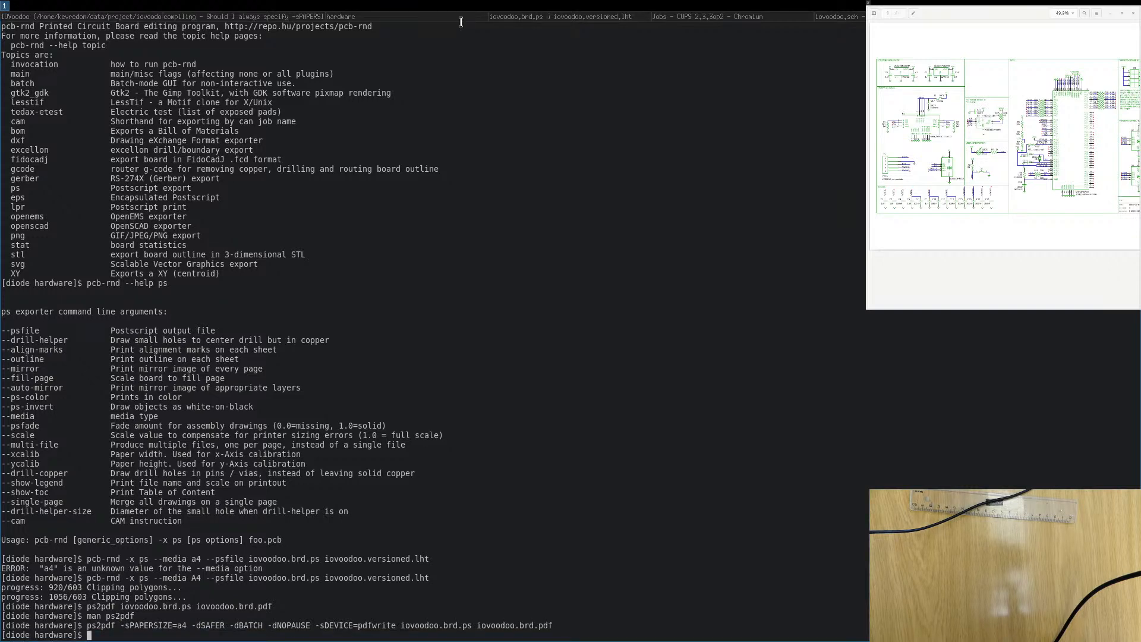
Switch to the file manager's hardware folder and open the regenerated iovoodoo.brd.pdf.
{"action": "left_click", "coordinate": [408, 19]}
{"action": "left_click", "coordinate": [527, 16]}
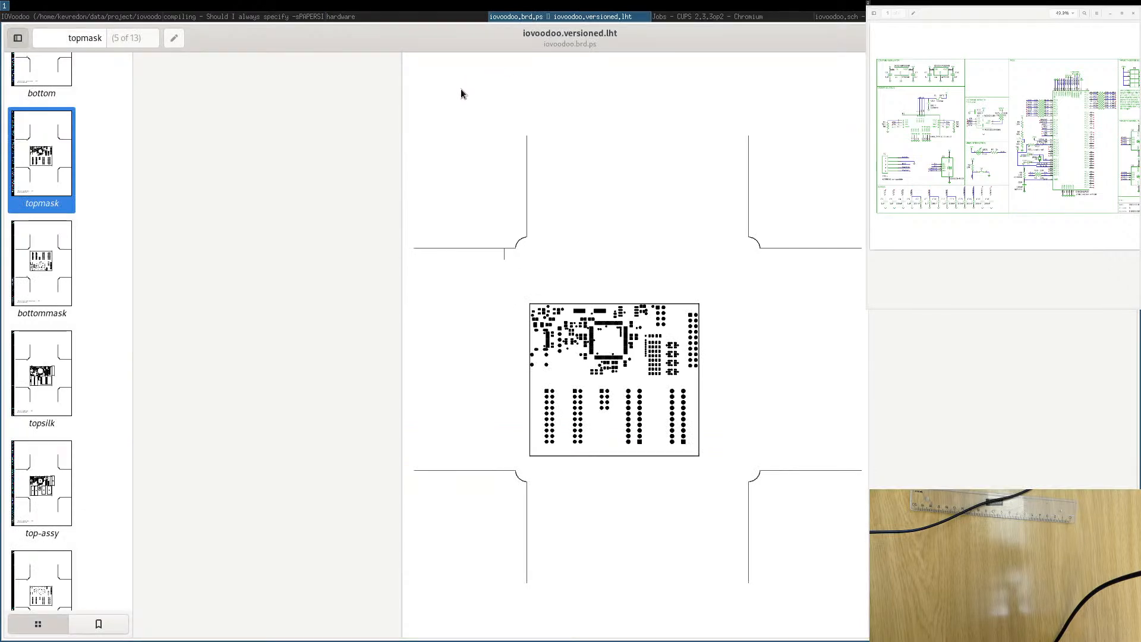
{"action": "left_click", "coordinate": [368, 17]}
{"action": "left_click", "coordinate": [239, 16]}
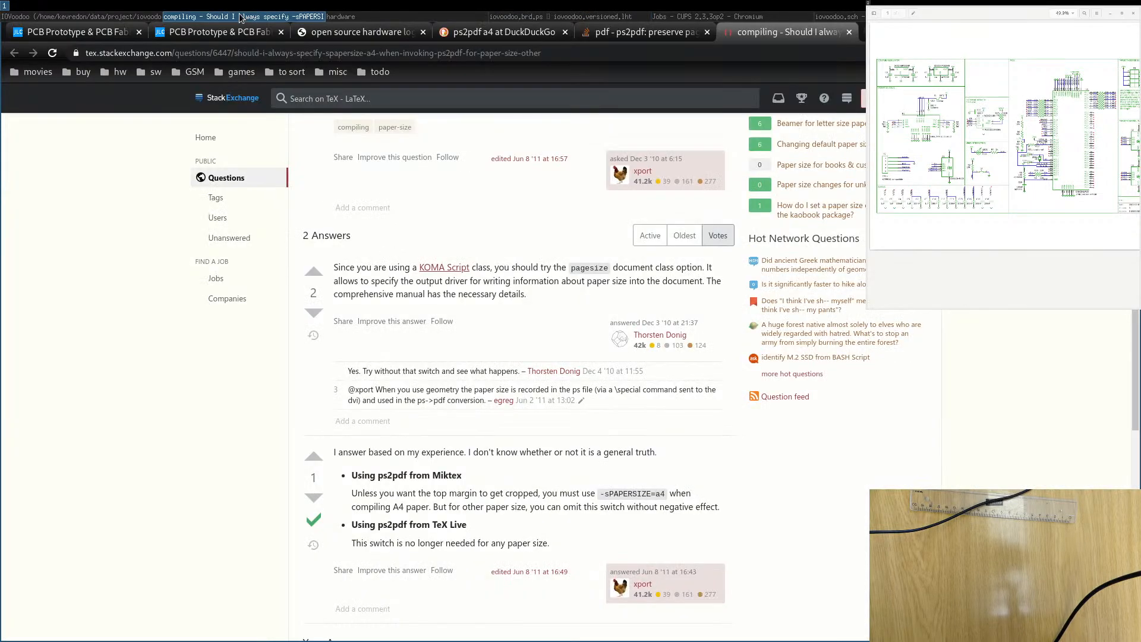
{"action": "left_click", "coordinate": [354, 18]}
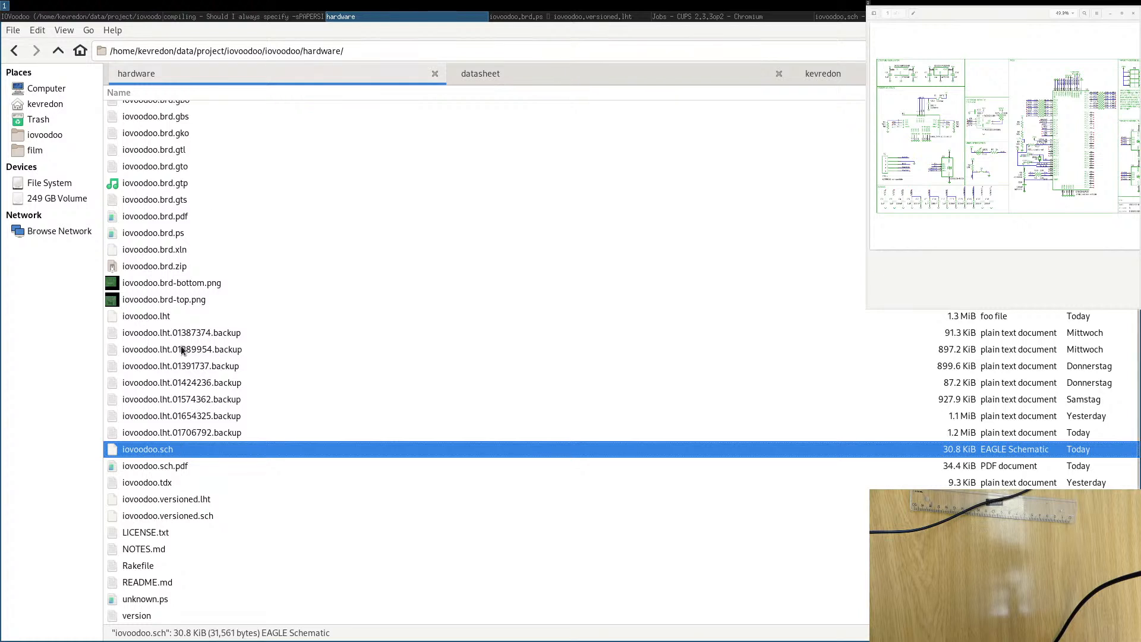
{"action": "double_click", "coordinate": [175, 218]}
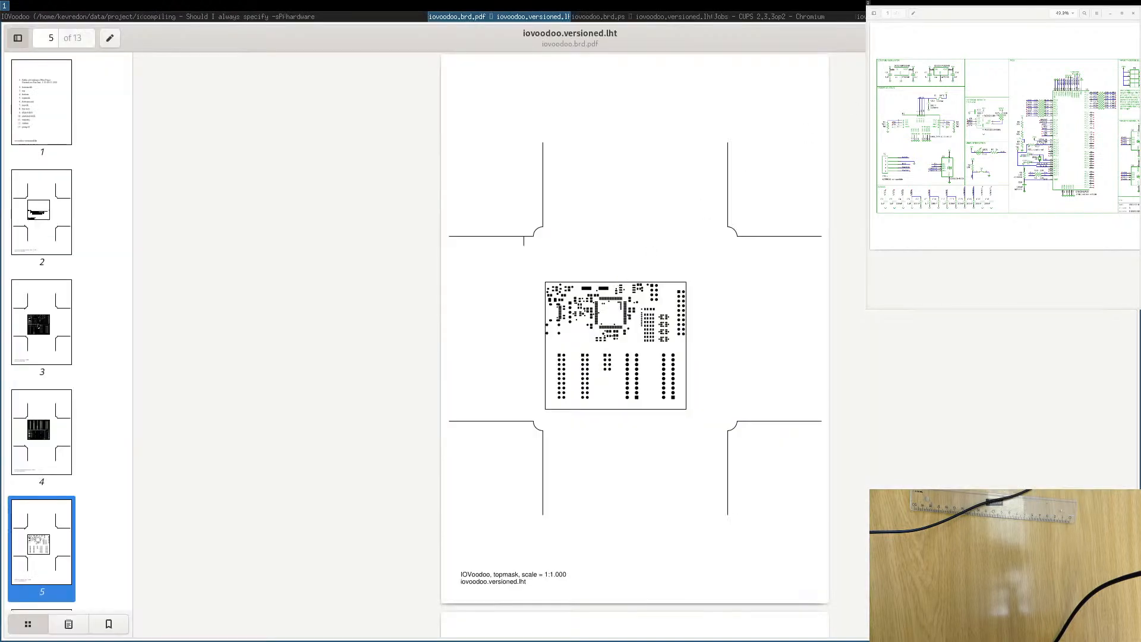
Check the PDF's paper size in its properties and print the current topmask page on the LaserJet.
{"action": "left_click", "coordinate": [1048, 38]}
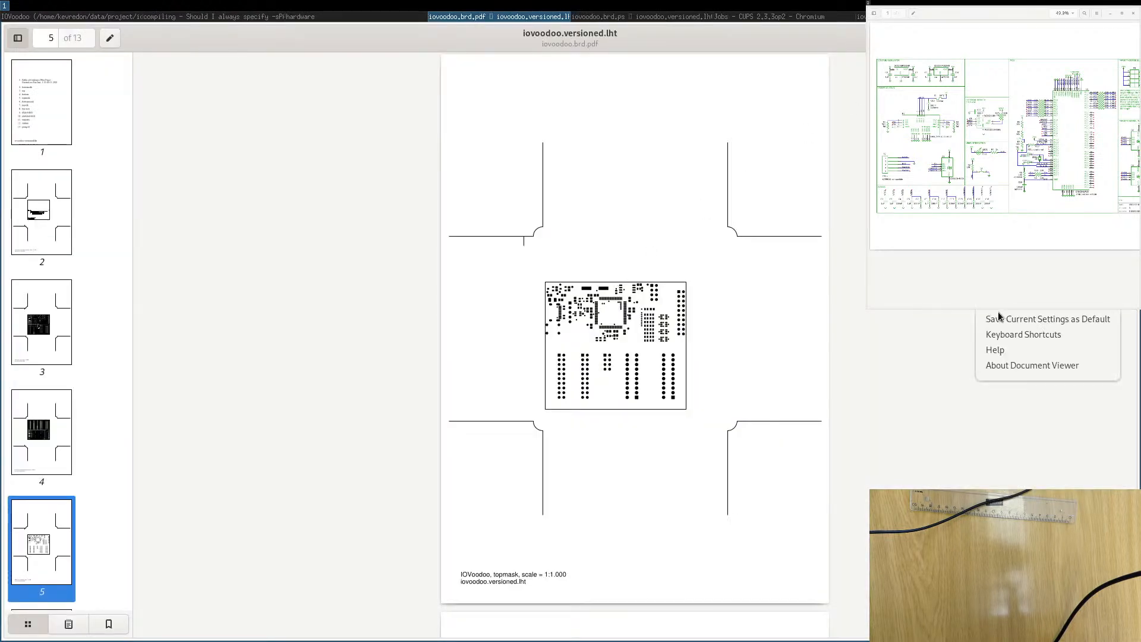
{"action": "key", "text": "alt+Return"}
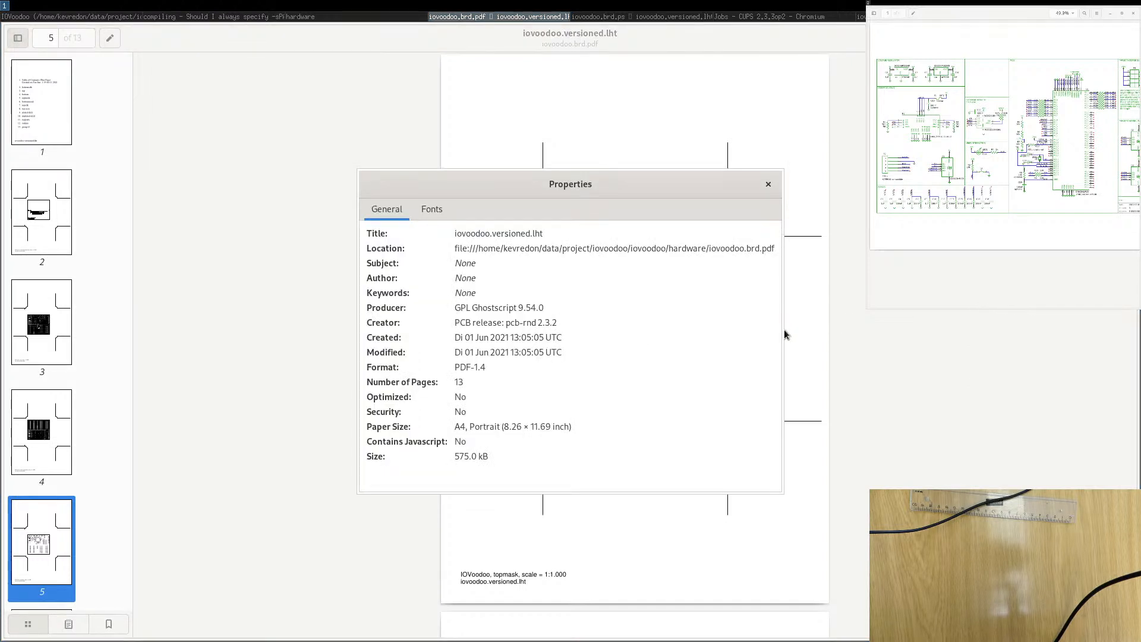
{"action": "left_click", "coordinate": [768, 184]}
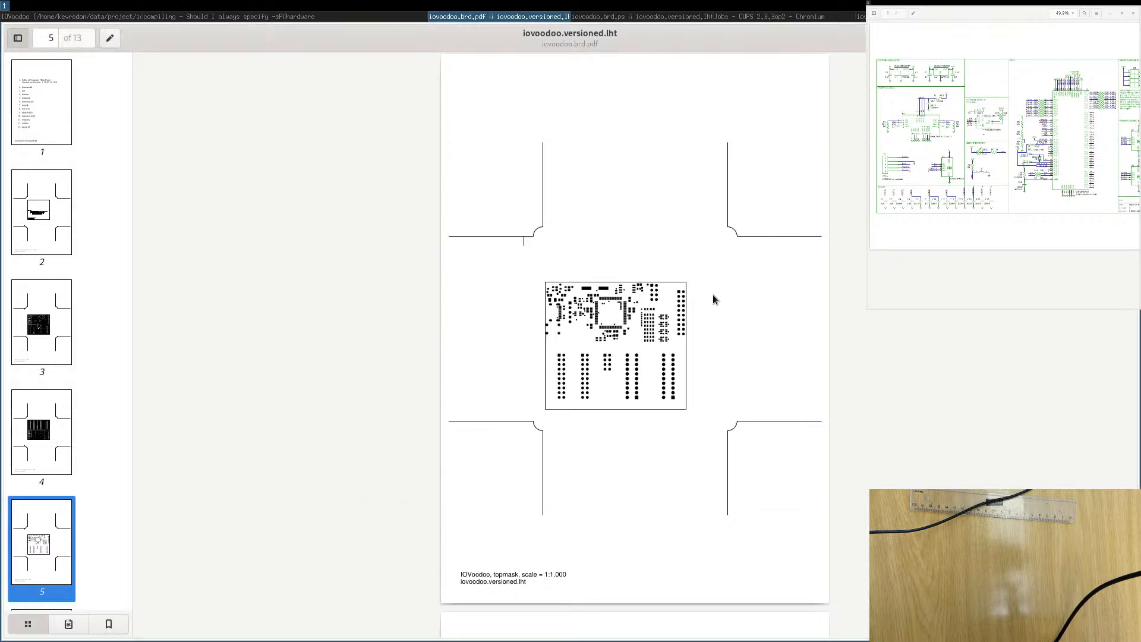
{"action": "key", "text": "ctrl+p"}
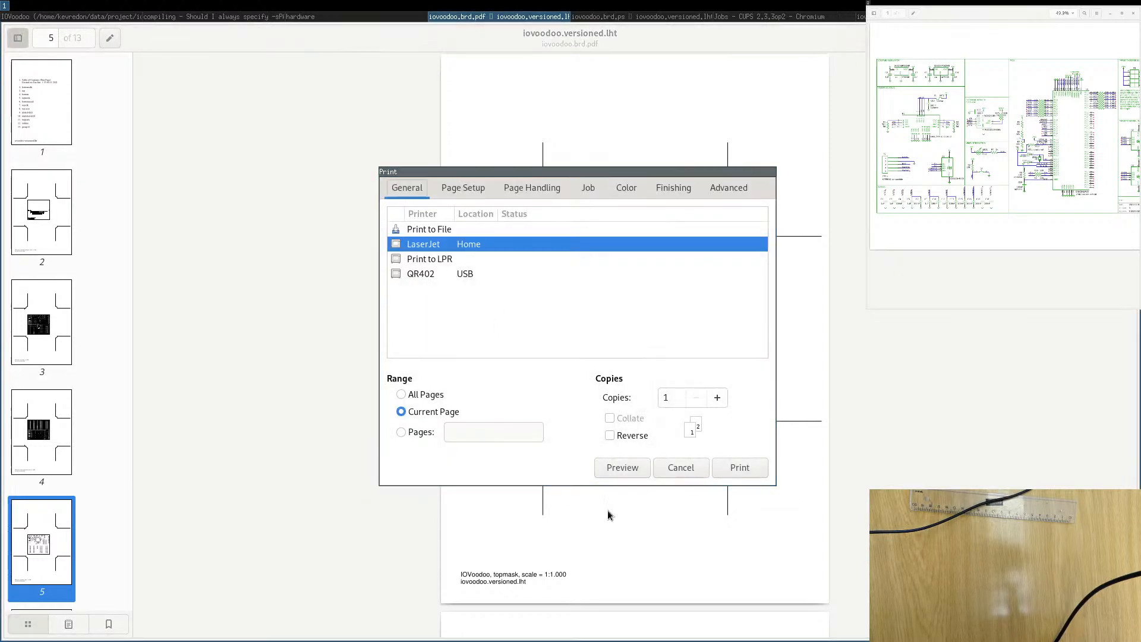
{"action": "left_click", "coordinate": [732, 472]}
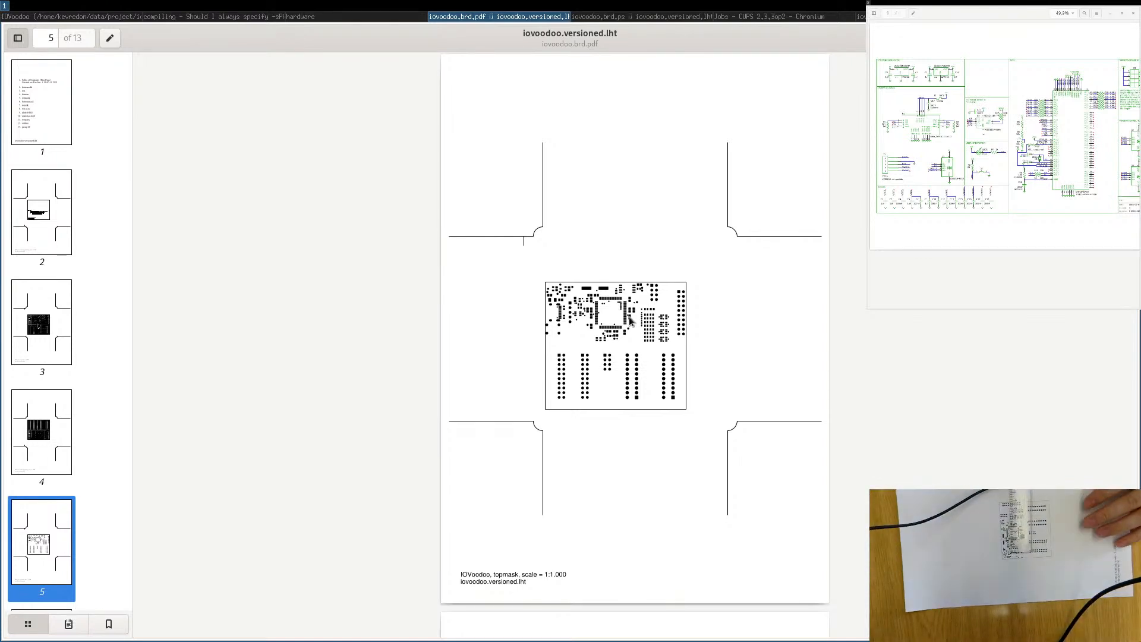
Switch to the pcb-rnd board layout and examine the board outline along its top edge and at its upper-left and lower-left corners.
{"action": "left_click", "coordinate": [22, 18]}
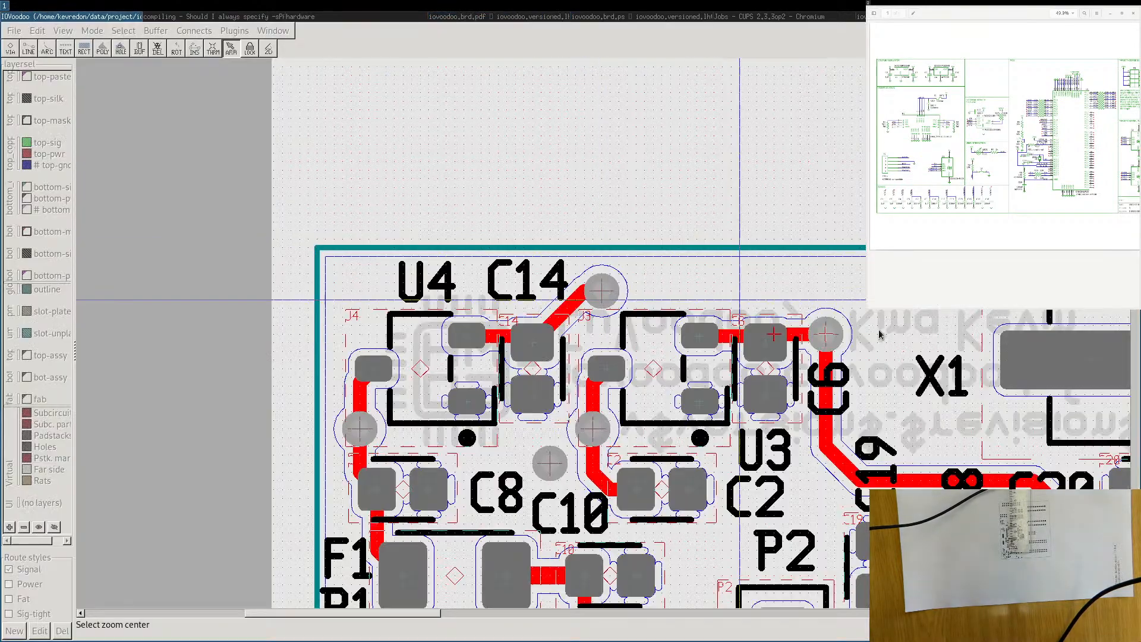
{"action": "left_click", "coordinate": [905, 229]}
{"action": "middle_click_drag", "start_coordinate": [646, 218], "coordinate": [260, 263]}
{"action": "scroll", "coordinate": [525, 234], "scroll_direction": "down", "scroll_amount": 3}
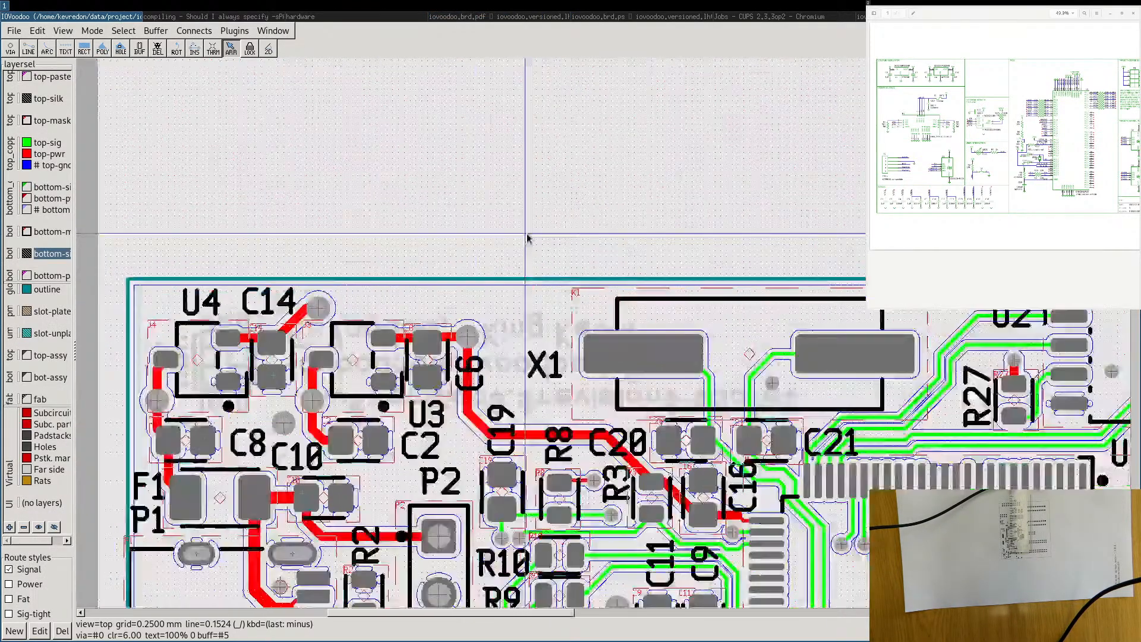
{"action": "middle_click_drag", "start_coordinate": [774, 244], "coordinate": [582, 234]}
{"action": "middle_click_drag", "start_coordinate": [703, 213], "coordinate": [477, 230]}
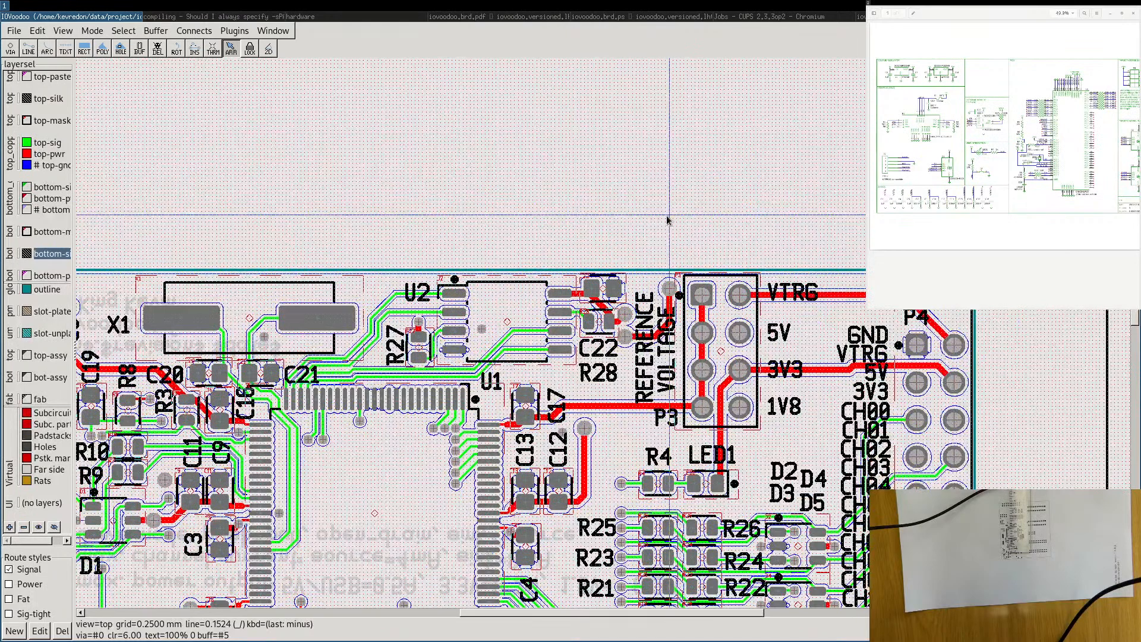
{"action": "middle_click_drag", "start_coordinate": [557, 226], "coordinate": [875, 212]}
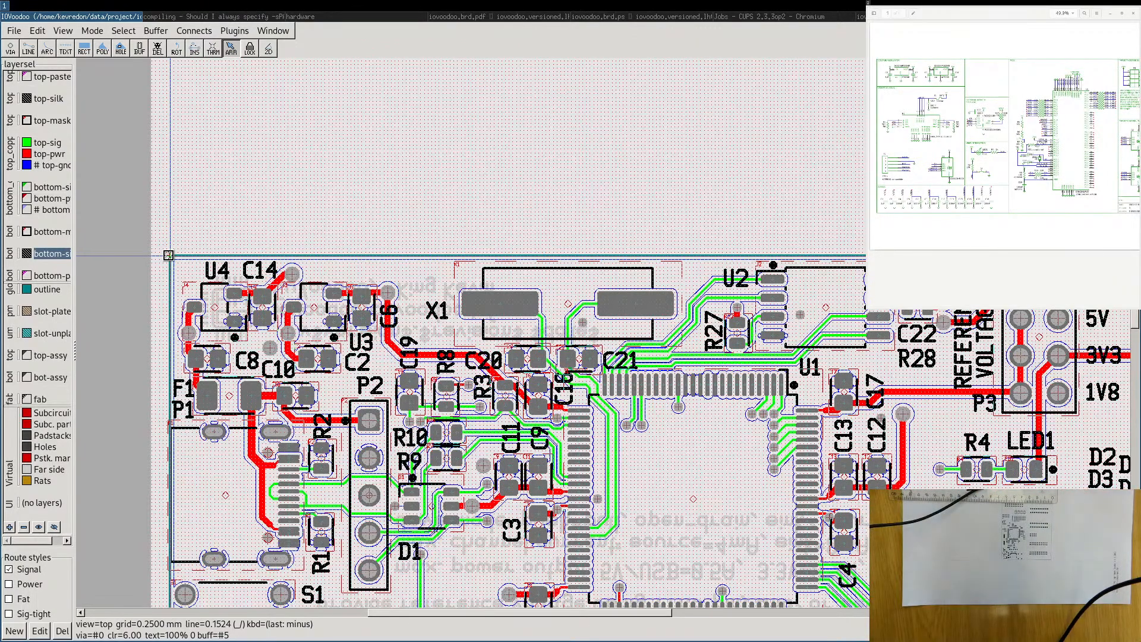
{"action": "scroll", "coordinate": [168, 256], "scroll_direction": "down", "scroll_amount": 5}
{"action": "scroll", "coordinate": [297, 179], "scroll_direction": "down", "scroll_amount": 8}
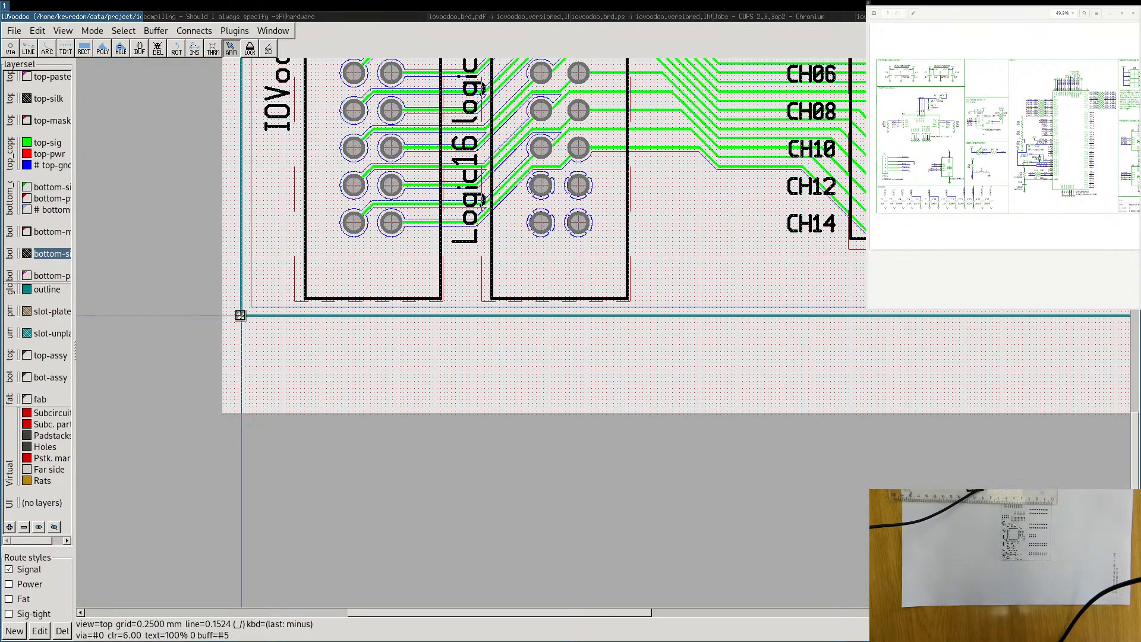
Compare the topmask page in iovoodoo.brd.pdf with the one in iovoodoo.brd.ps, both enlarged to page width.
{"action": "left_click", "coordinate": [176, 20]}
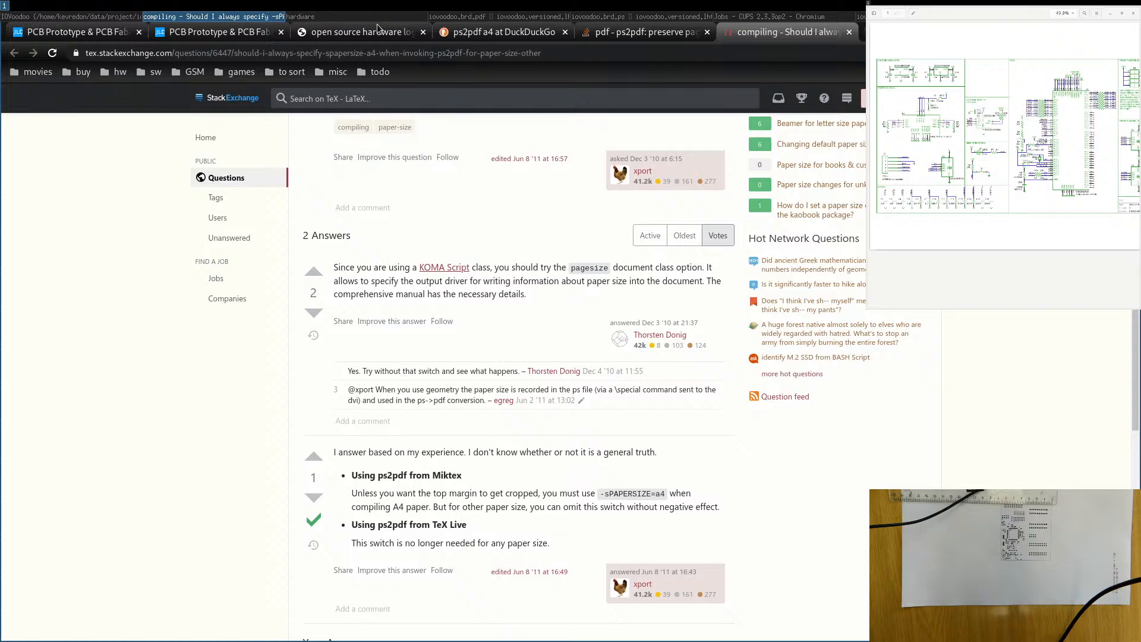
{"action": "left_click", "coordinate": [467, 16]}
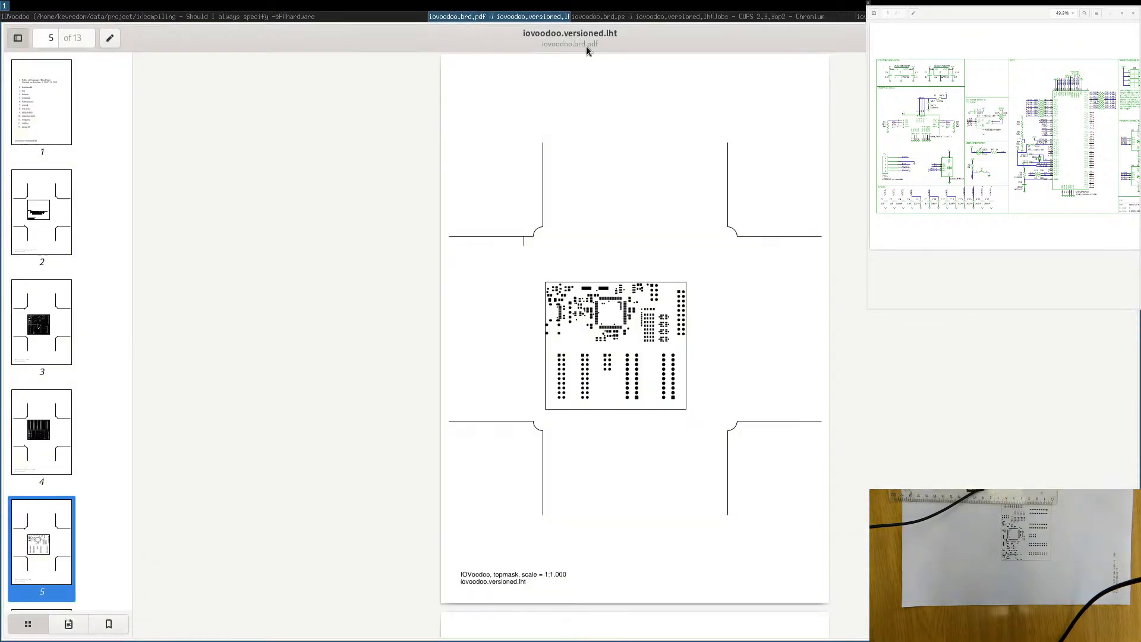
{"action": "left_click", "coordinate": [597, 16]}
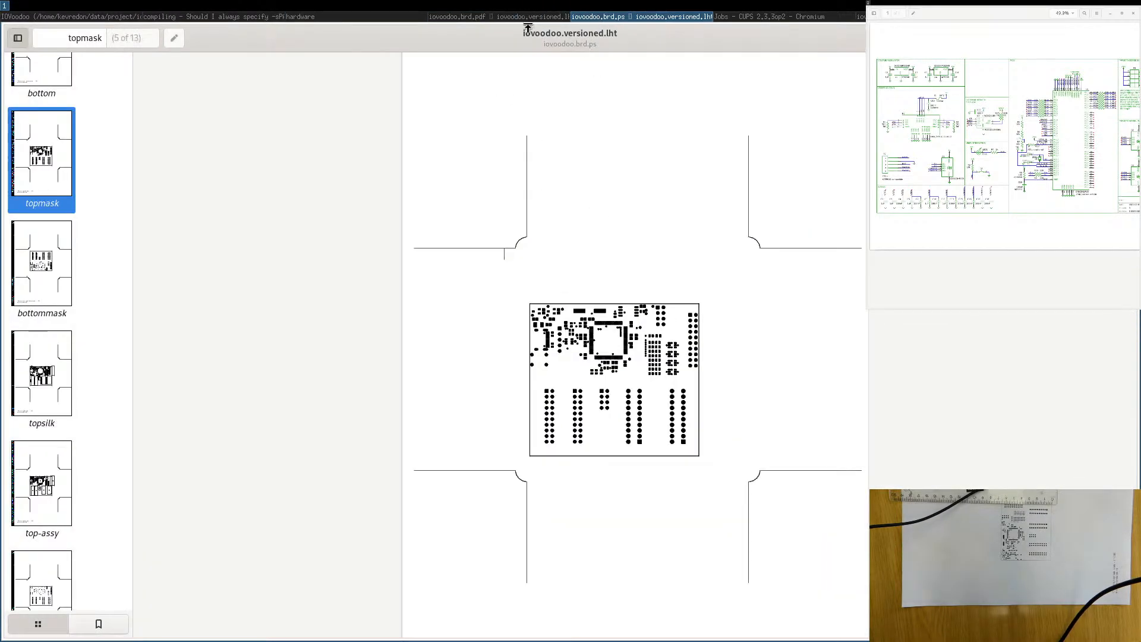
{"action": "left_click", "coordinate": [558, 17]}
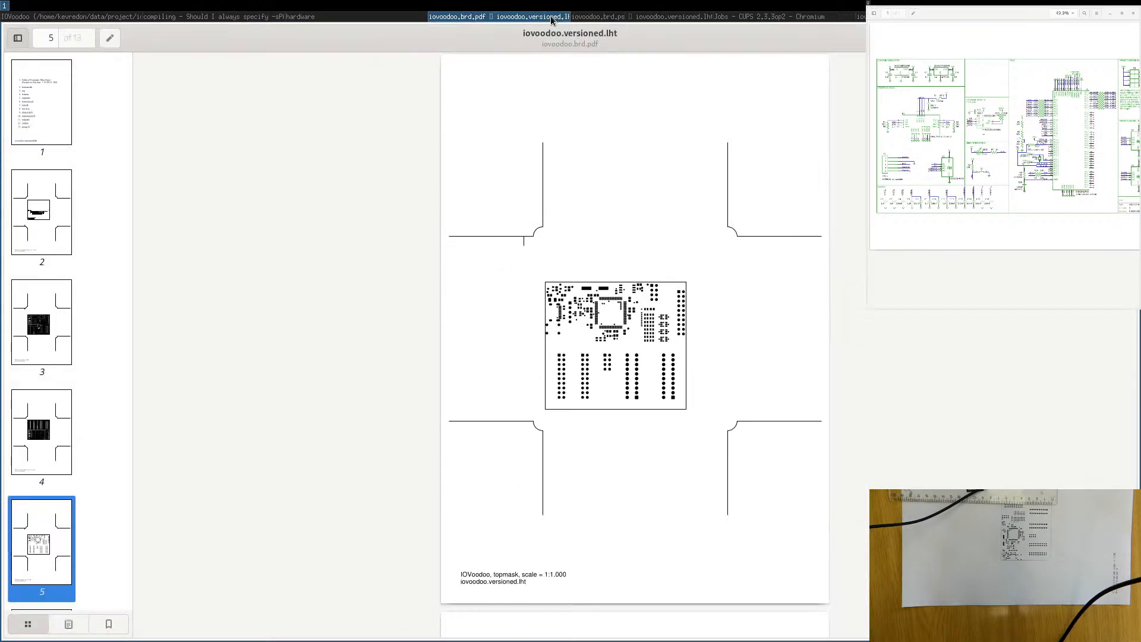
{"action": "left_click", "coordinate": [620, 17]}
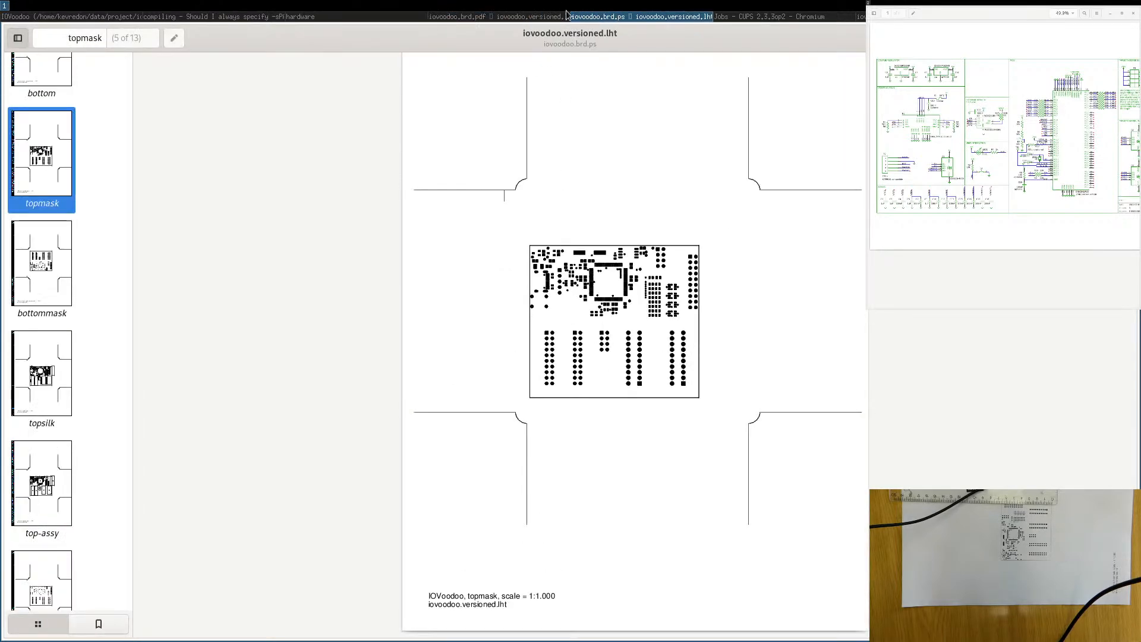
{"action": "key", "text": "w"}
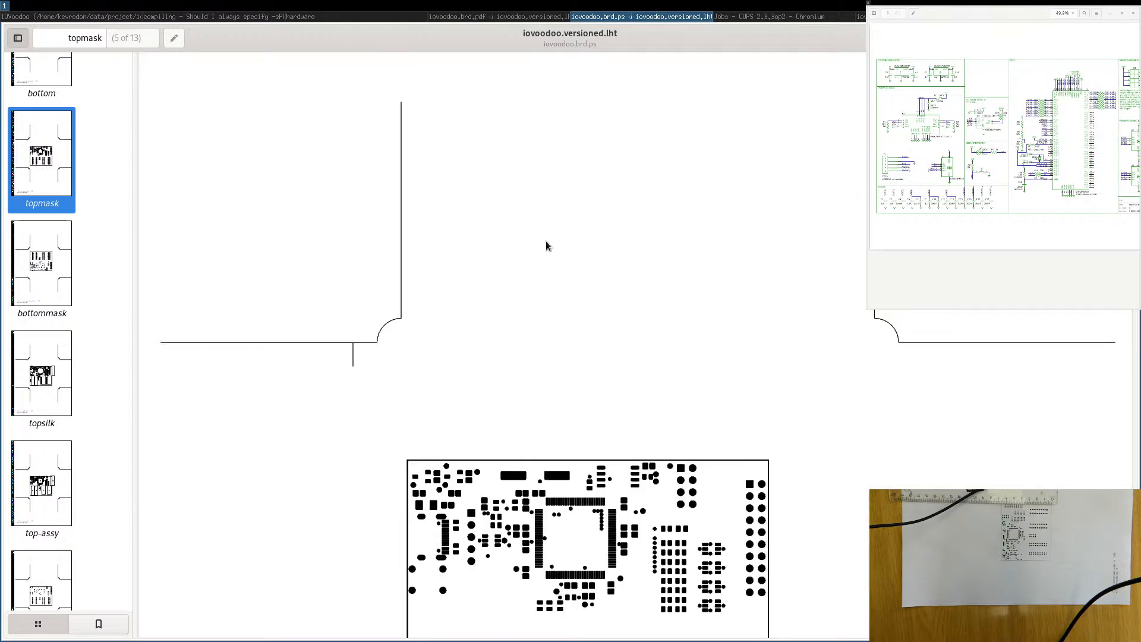
{"action": "scroll", "coordinate": [555, 221], "scroll_direction": "up", "scroll_amount": 3, "text": "ctrl"}
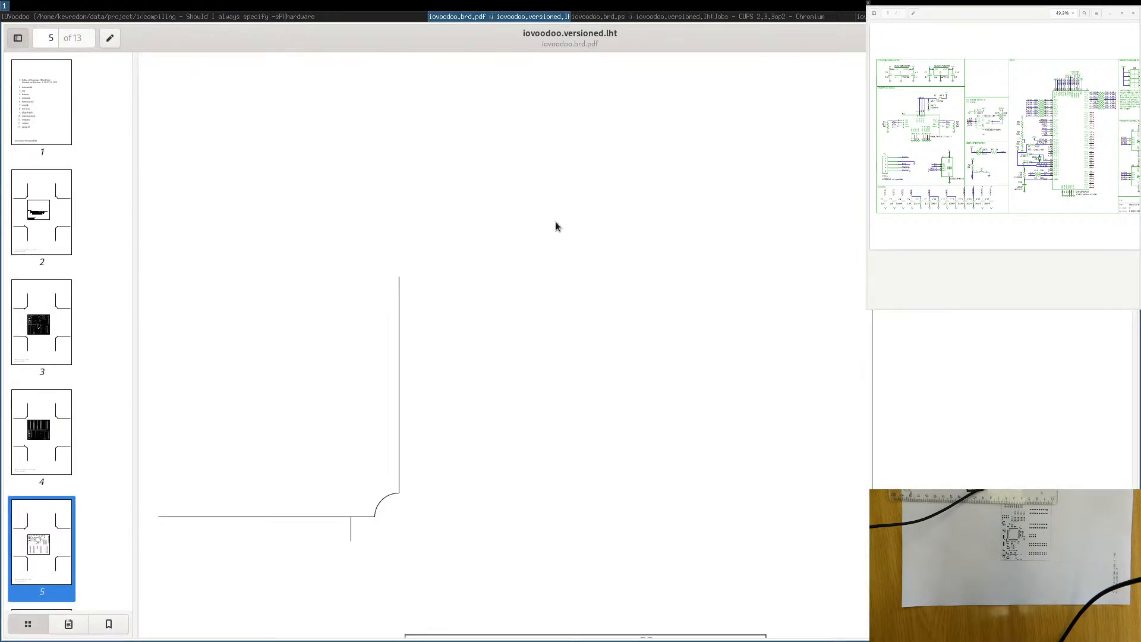
{"action": "scroll", "coordinate": [536, 230], "scroll_direction": "down", "scroll_amount": 5}
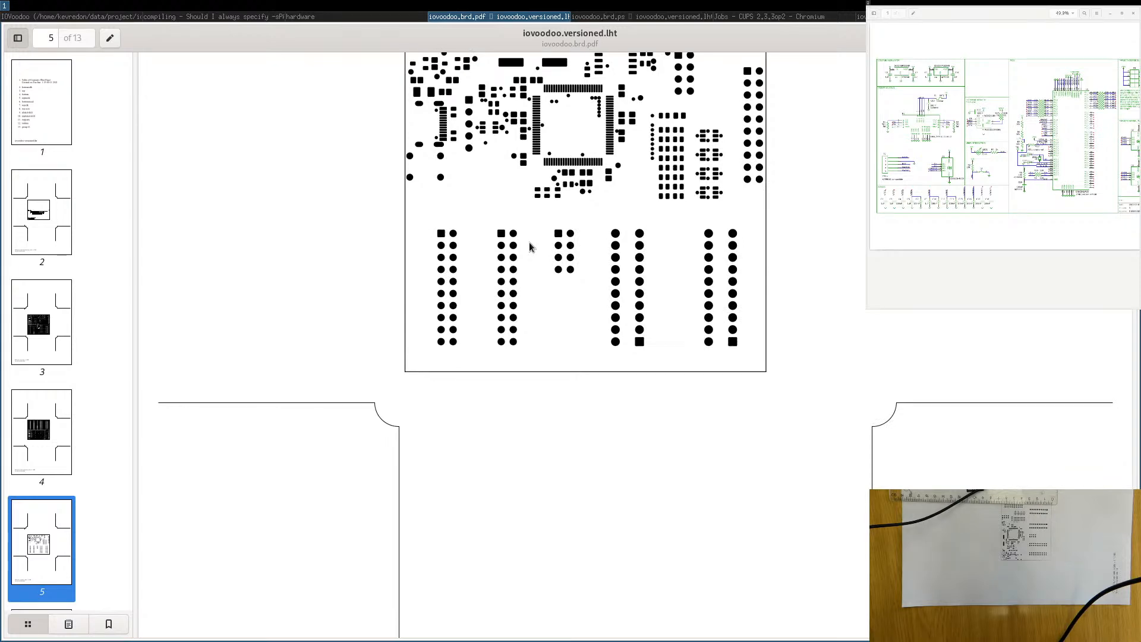
{"action": "scroll", "coordinate": [527, 247], "scroll_direction": "down", "scroll_amount": 4}
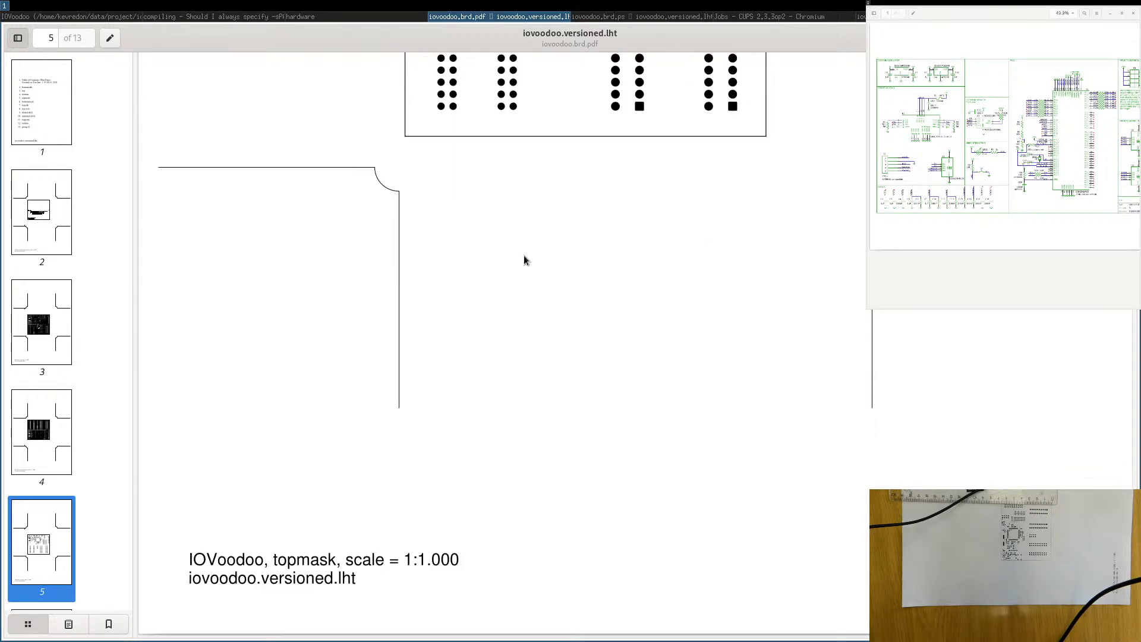
Compare the lower part of the topmask page, including its alignment marks and scale caption, between the PostScript and PDF files.
{"action": "left_click", "coordinate": [606, 17]}
{"action": "scroll", "coordinate": [558, 268], "scroll_direction": "down", "scroll_amount": 8}
{"action": "scroll", "coordinate": [556, 273], "scroll_direction": "down", "scroll_amount": 4}
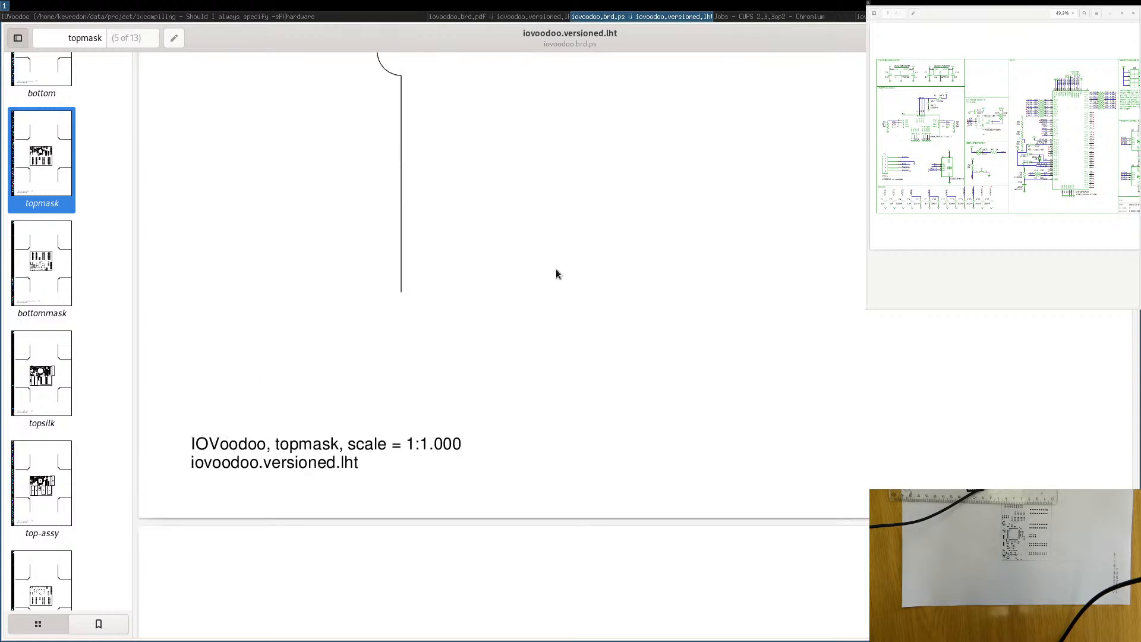
{"action": "scroll", "coordinate": [556, 270], "scroll_direction": "up", "scroll_amount": 3}
{"action": "scroll", "coordinate": [556, 270], "scroll_direction": "down", "scroll_amount": 1}
{"action": "left_click", "coordinate": [562, 16]}
{"action": "left_click", "coordinate": [611, 17]}
{"action": "left_click", "coordinate": [565, 16]}
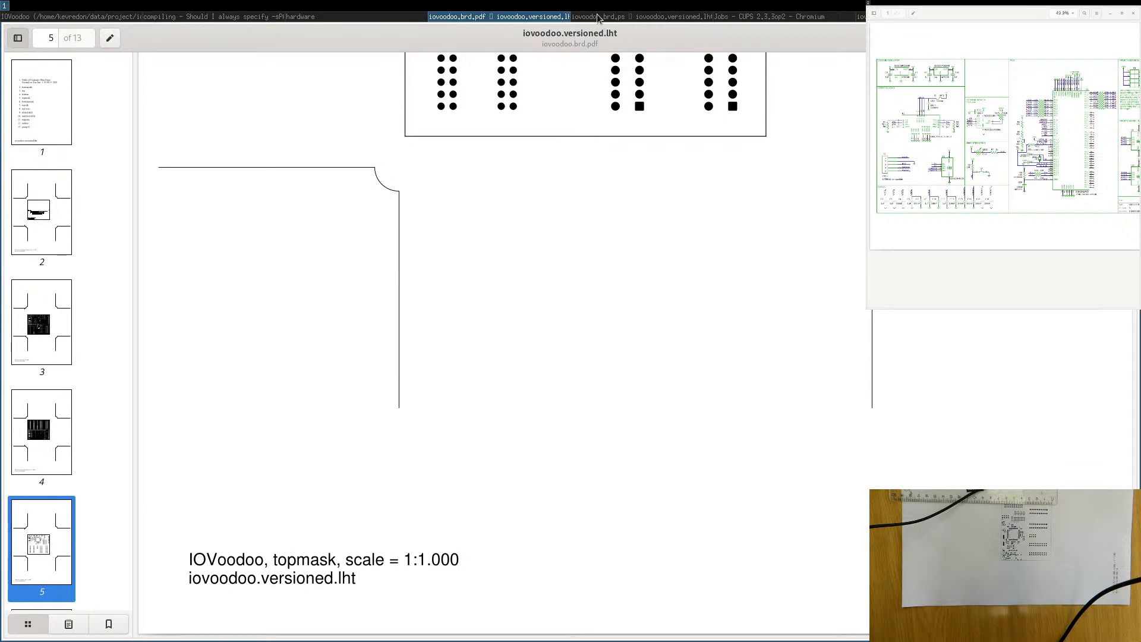
{"action": "left_click", "coordinate": [598, 17]}
{"action": "left_click", "coordinate": [545, 17]}
{"action": "left_click", "coordinate": [597, 16]}
Preview the print of the current topmask page of iovoodoo.brd.ps for the LaserJet.
{"action": "scroll", "coordinate": [640, 211], "scroll_direction": "up", "scroll_amount": 3}
{"action": "scroll", "coordinate": [642, 216], "scroll_direction": "up", "scroll_amount": 2}
{"action": "key", "text": "ctrl+p"}
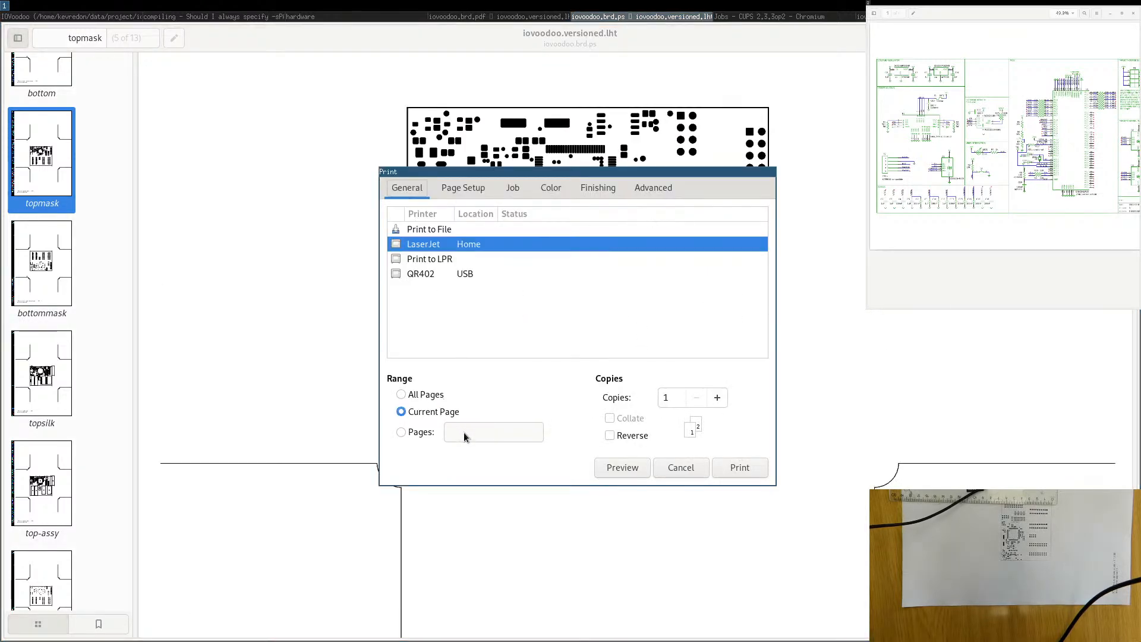
{"action": "left_click", "coordinate": [624, 469]}
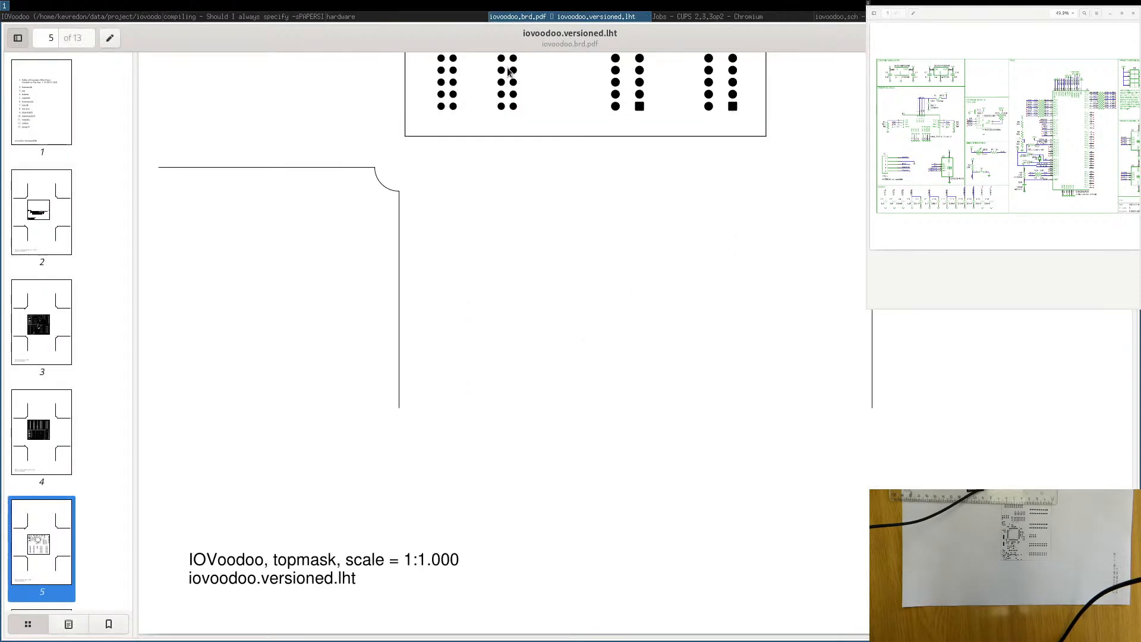
Return to the file manager and open iovoodoo.brd.ps with Inkscape.
{"action": "left_click", "coordinate": [394, 16]}
{"action": "left_click", "coordinate": [396, 17]}
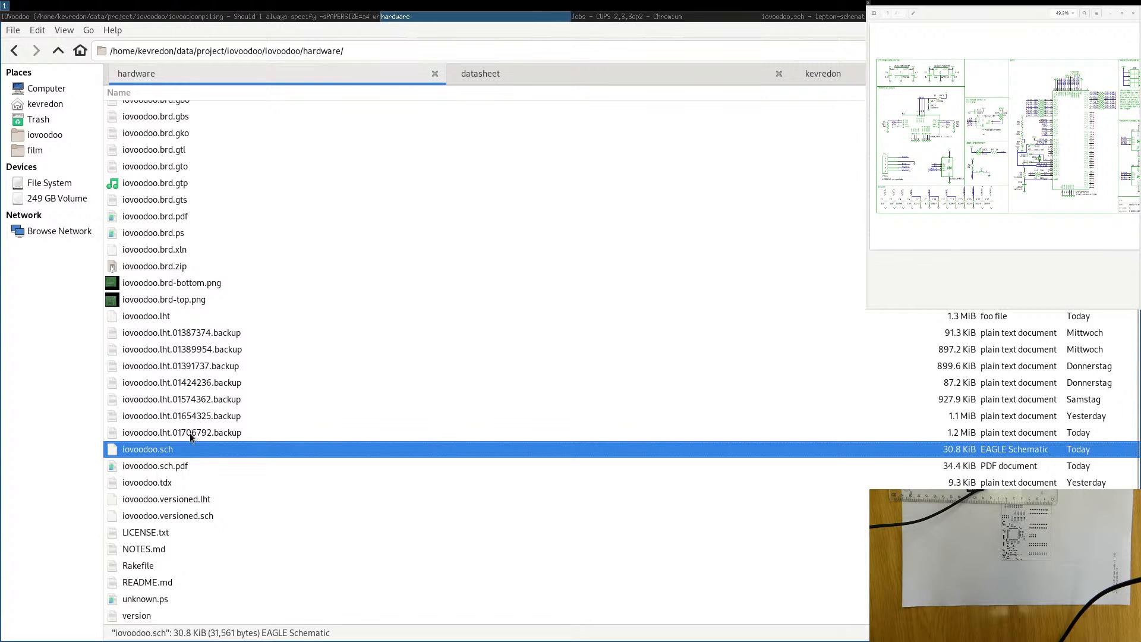
{"action": "right_click", "coordinate": [176, 239]}
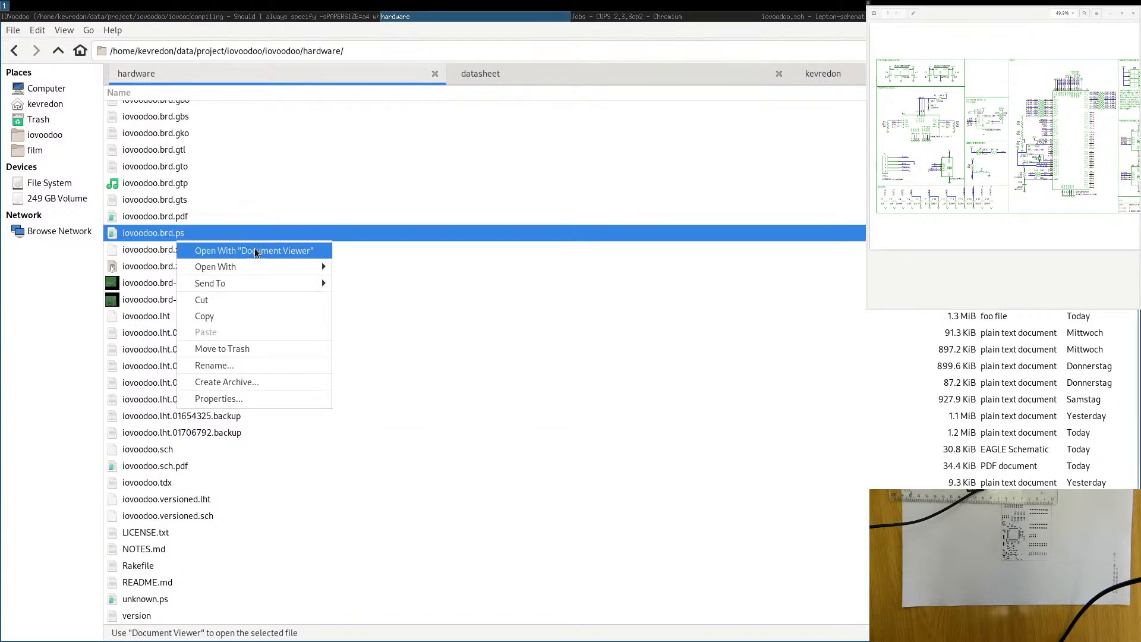
{"action": "mouse_move", "coordinate": [275, 267]}
{"action": "left_click", "coordinate": [458, 281]}
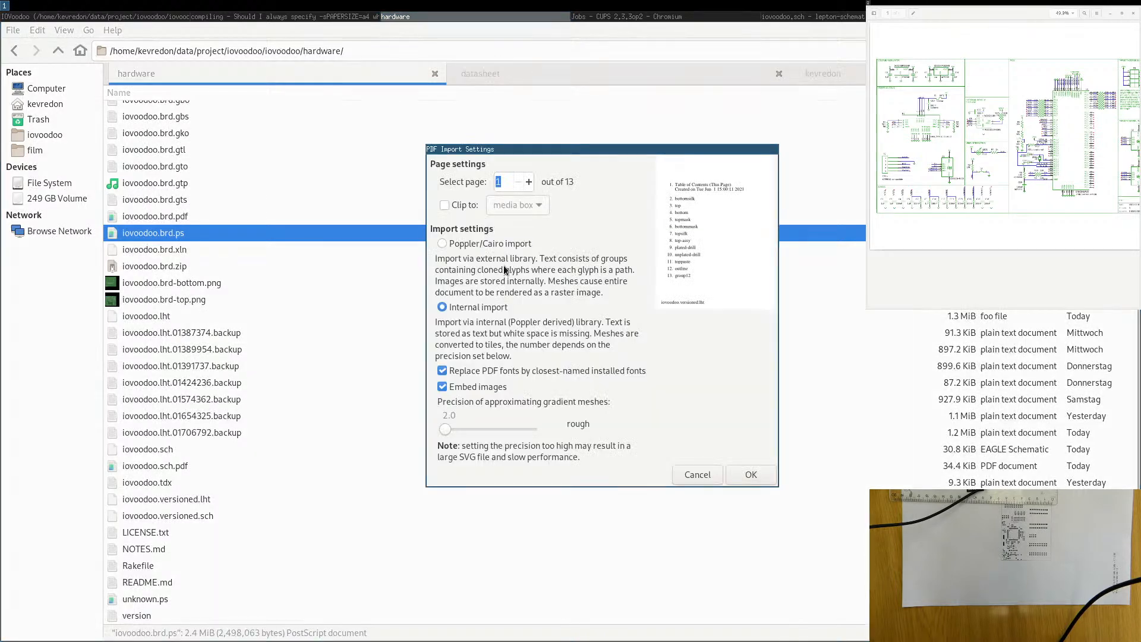
Import page 5 of the PostScript file using the Poppler/Cairo import.
{"action": "left_click", "coordinate": [529, 182]}
{"action": "left_click", "coordinate": [529, 182]}
{"action": "left_click", "coordinate": [528, 182]}
{"action": "left_click", "coordinate": [529, 182]}
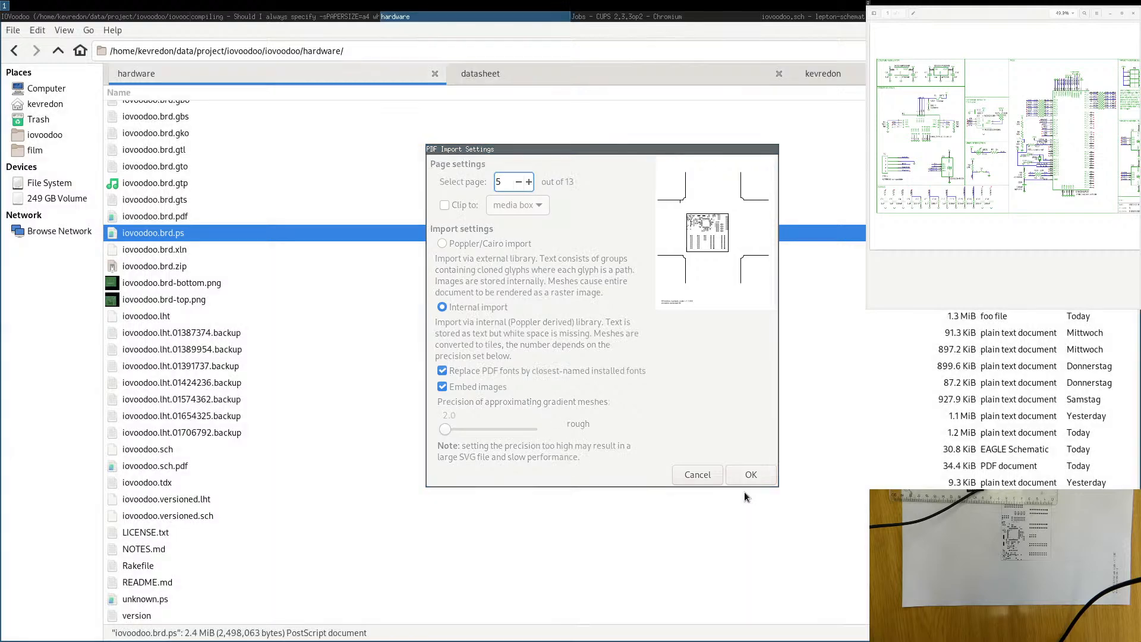
{"action": "left_click", "coordinate": [479, 244]}
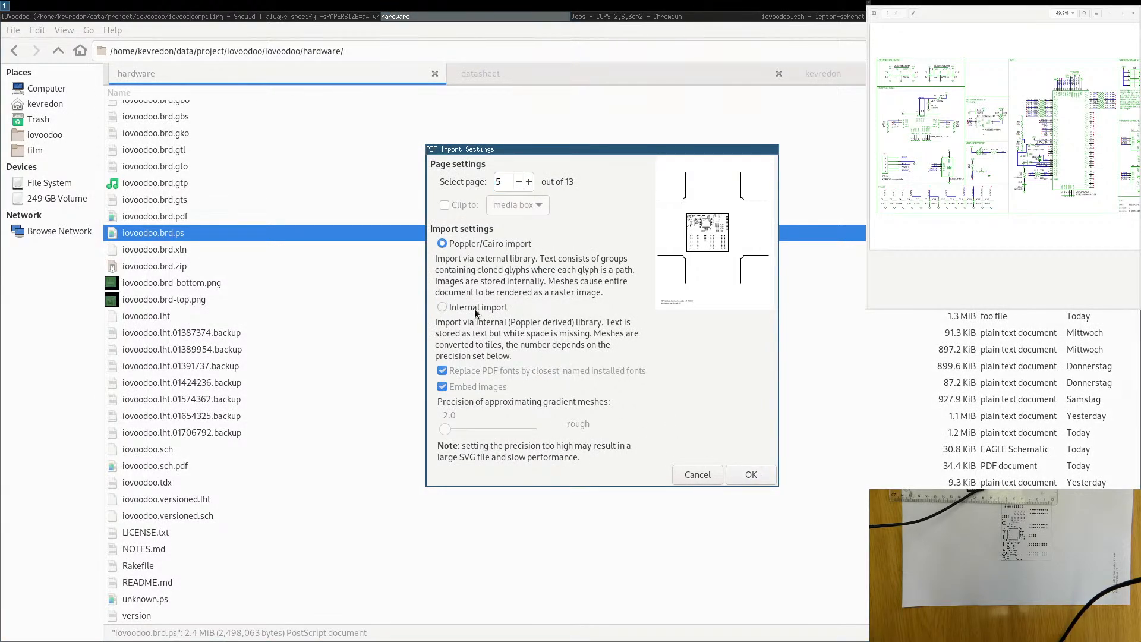
{"action": "left_click", "coordinate": [761, 476]}
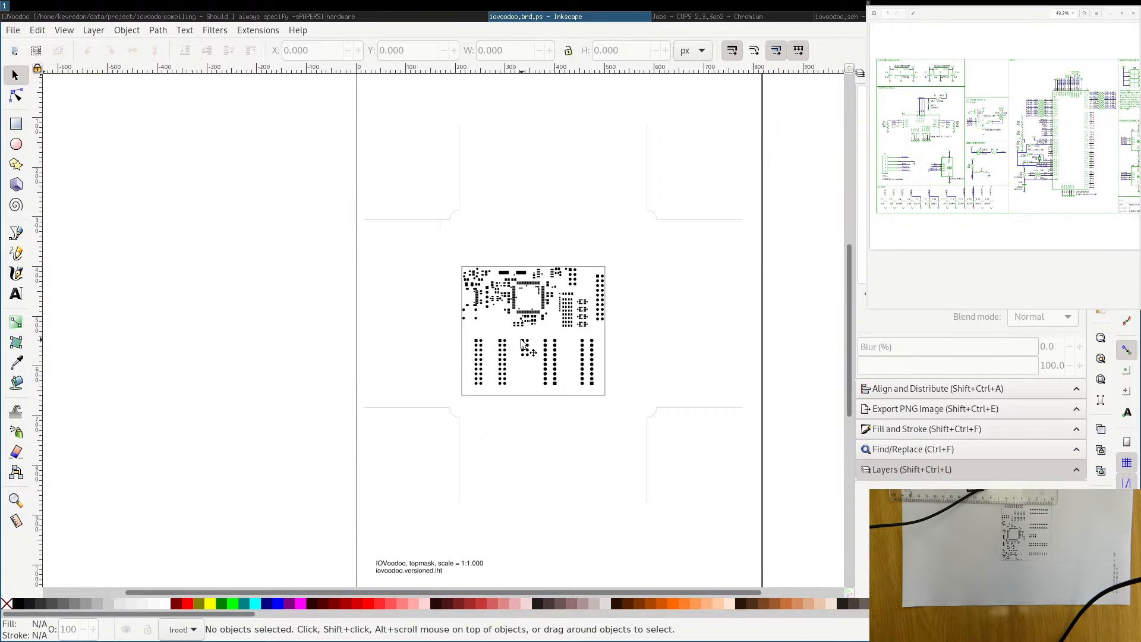
Select the top line of the board outline to check its dimensions.
{"action": "scroll", "coordinate": [481, 301], "scroll_direction": "up", "scroll_amount": 3, "text": "ctrl"}
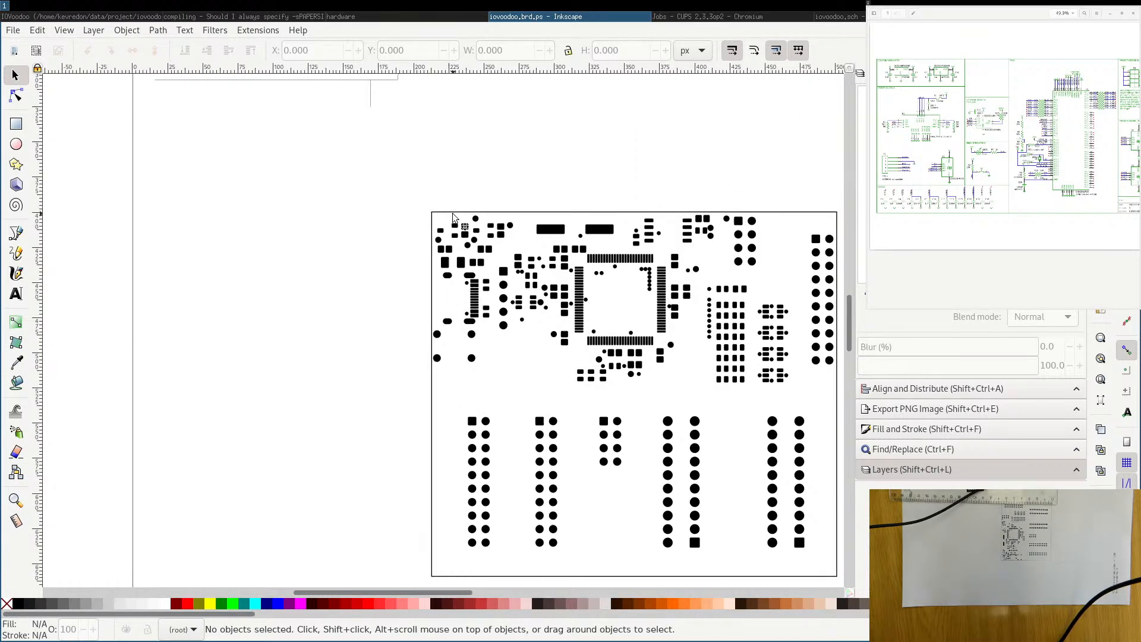
{"action": "left_click", "coordinate": [453, 218]}
{"action": "double_click", "coordinate": [453, 217]}
{"action": "left_click", "coordinate": [454, 217]}
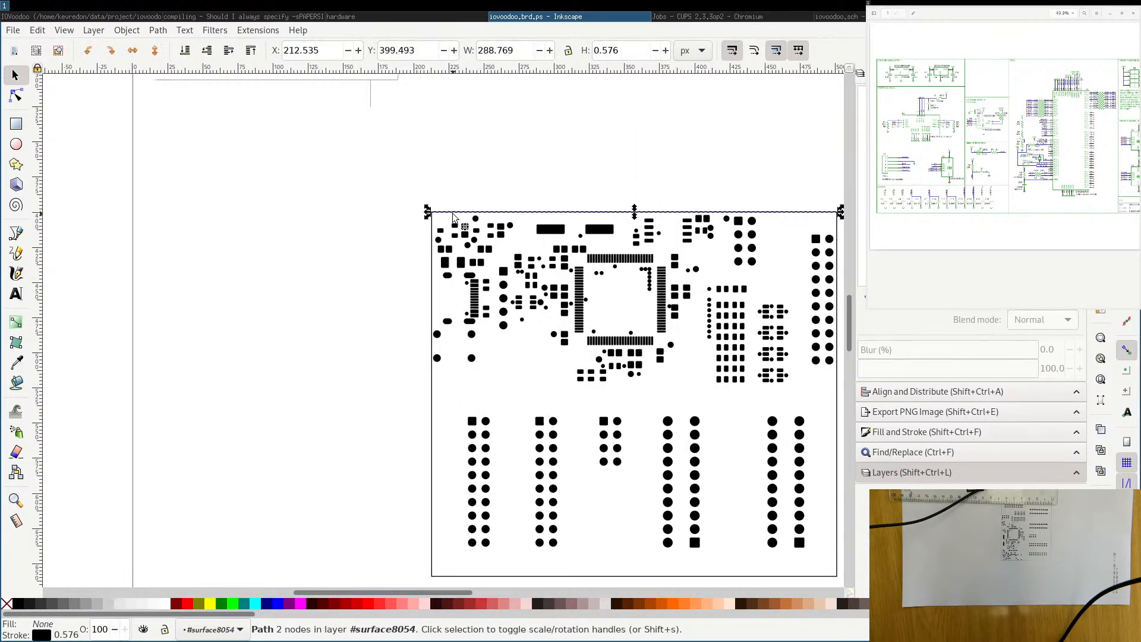
Change the measurement units to mm to read the outline line's width, and deselect the line.
{"action": "left_click", "coordinate": [694, 48]}
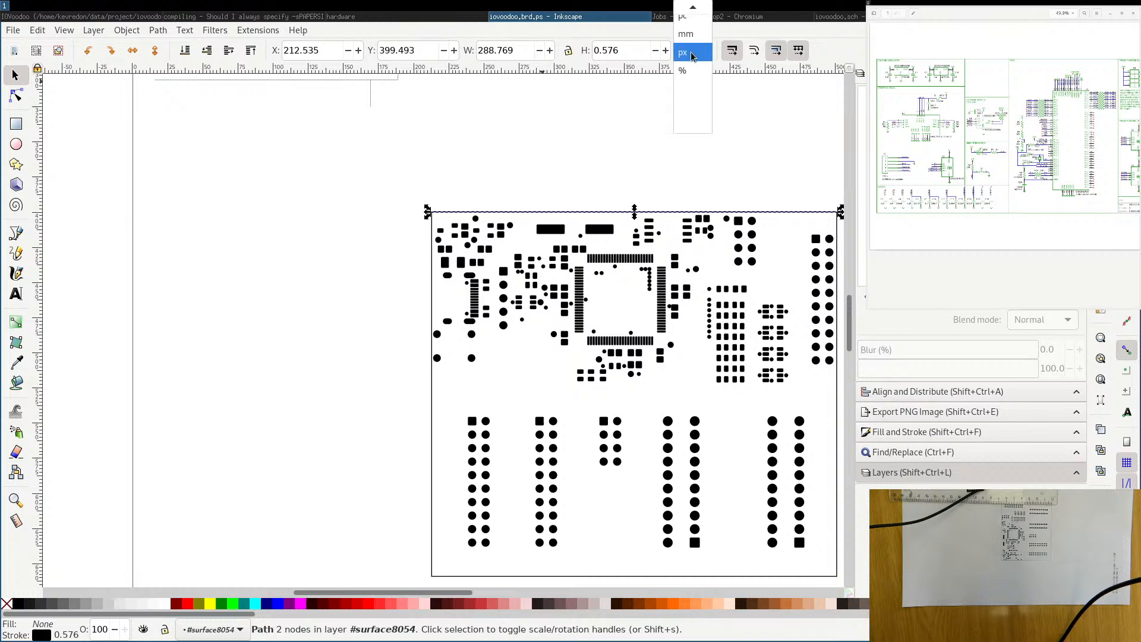
{"action": "left_click", "coordinate": [679, 71]}
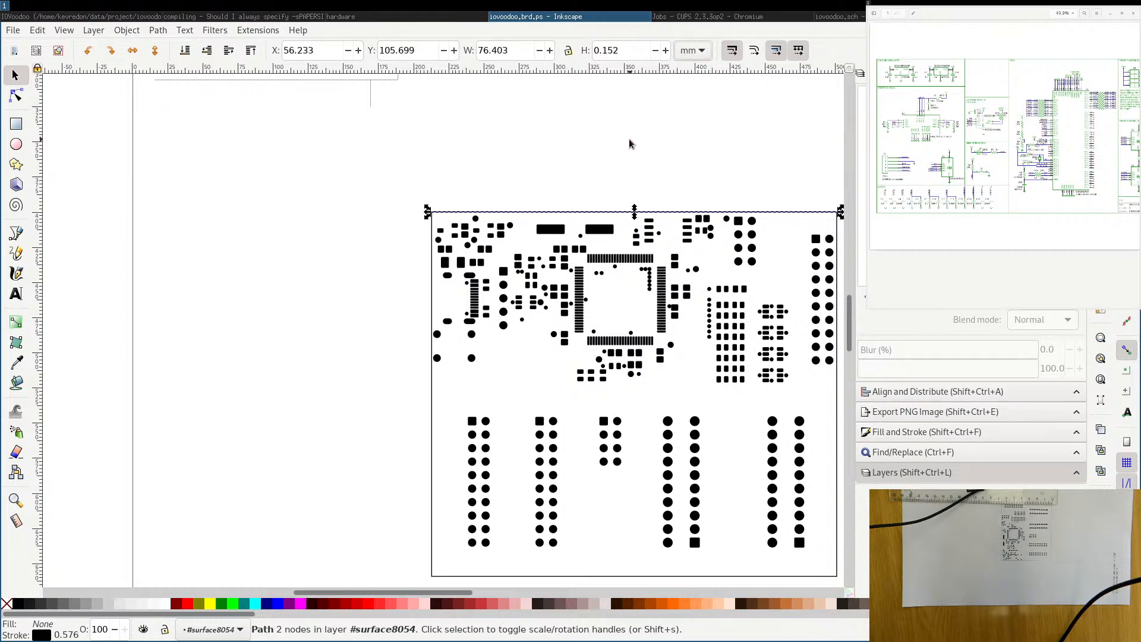
{"action": "left_click", "coordinate": [616, 155]}
Print the imported topmask page on the LaserJet with all pages and one copy.
{"action": "scroll", "coordinate": [616, 156], "scroll_direction": "down", "scroll_amount": 2, "text": "ctrl"}
{"action": "scroll", "coordinate": [427, 252], "scroll_direction": "down", "scroll_amount": 3, "text": "ctrl"}
{"action": "key", "text": "ctrl+p"}
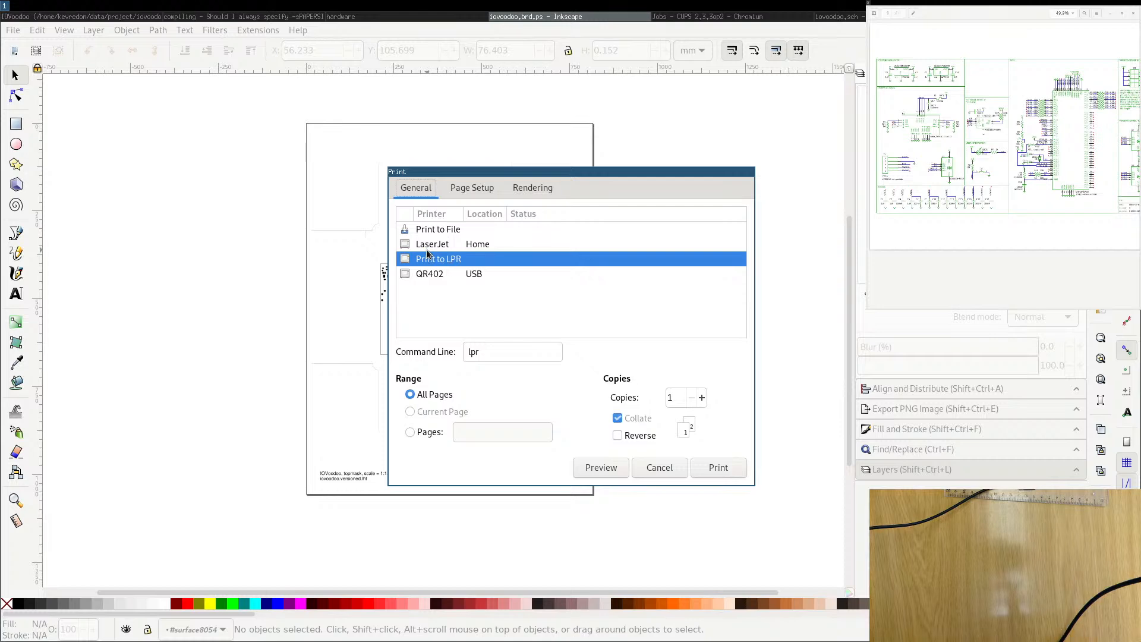
{"action": "left_click", "coordinate": [430, 245]}
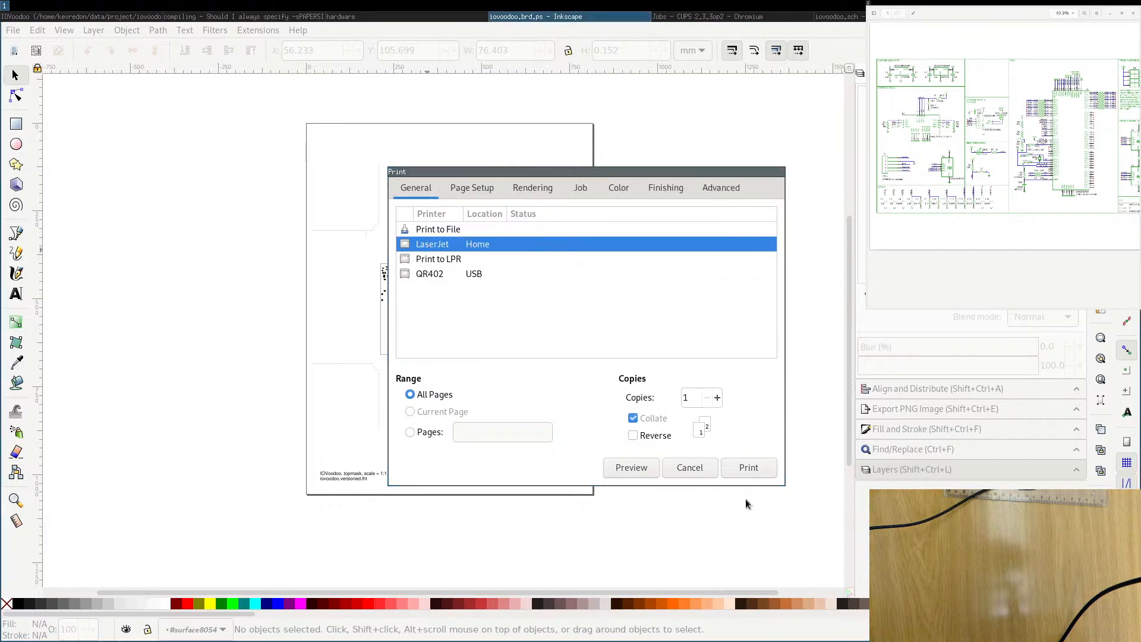
{"action": "left_click", "coordinate": [749, 467]}
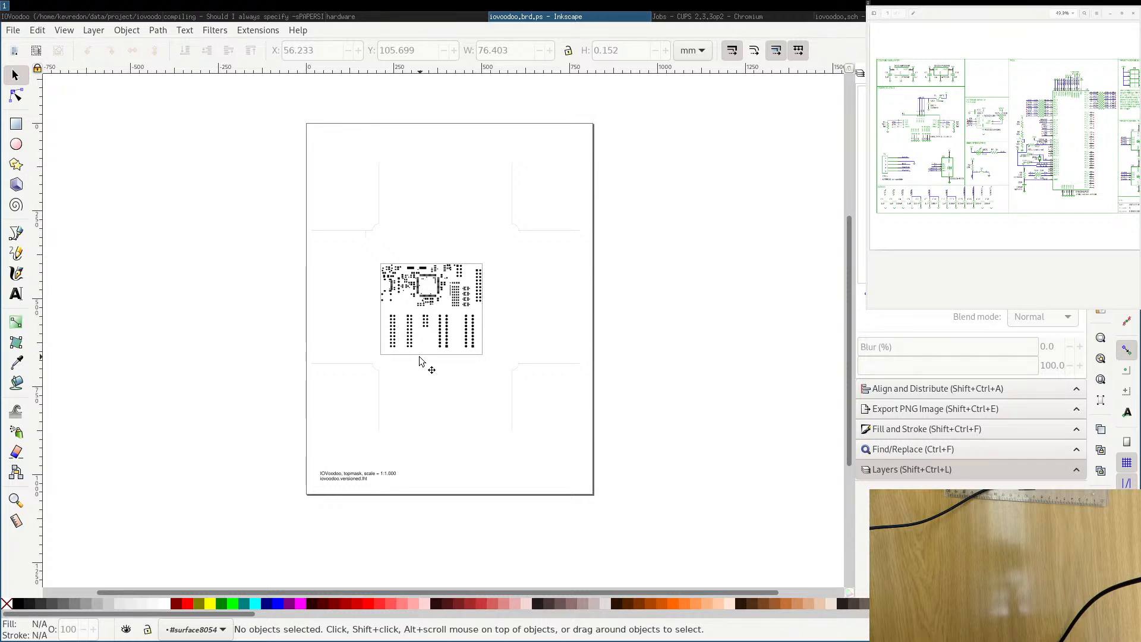
Check the page size in the LaserJet's print page setup and in the document properties.
{"action": "key", "text": "ctrl+p"}
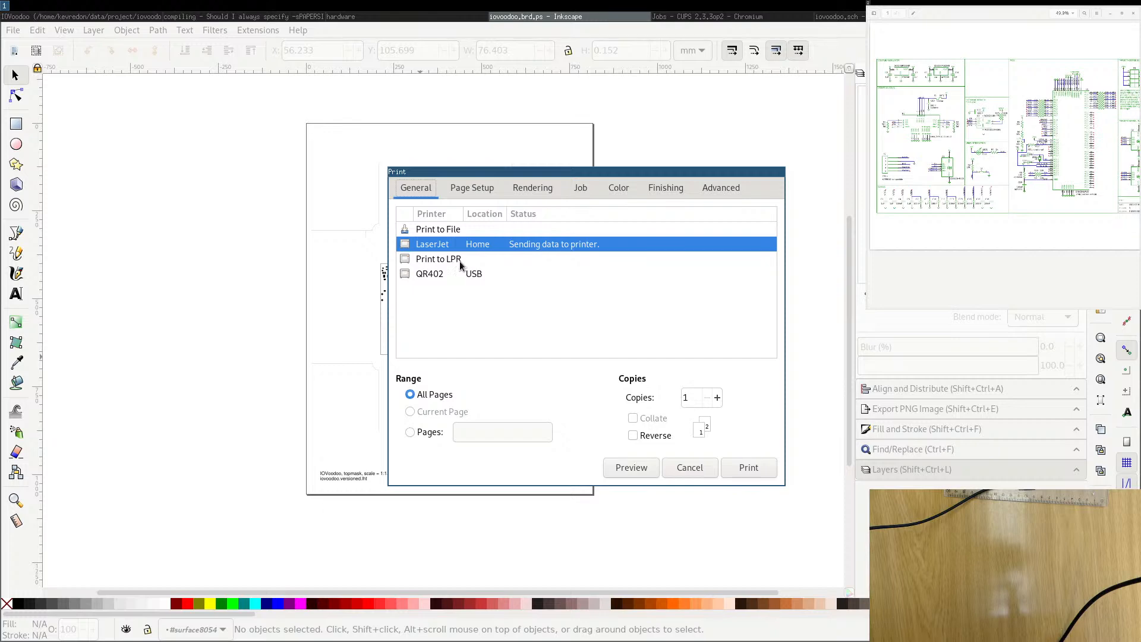
{"action": "left_click", "coordinate": [456, 188]}
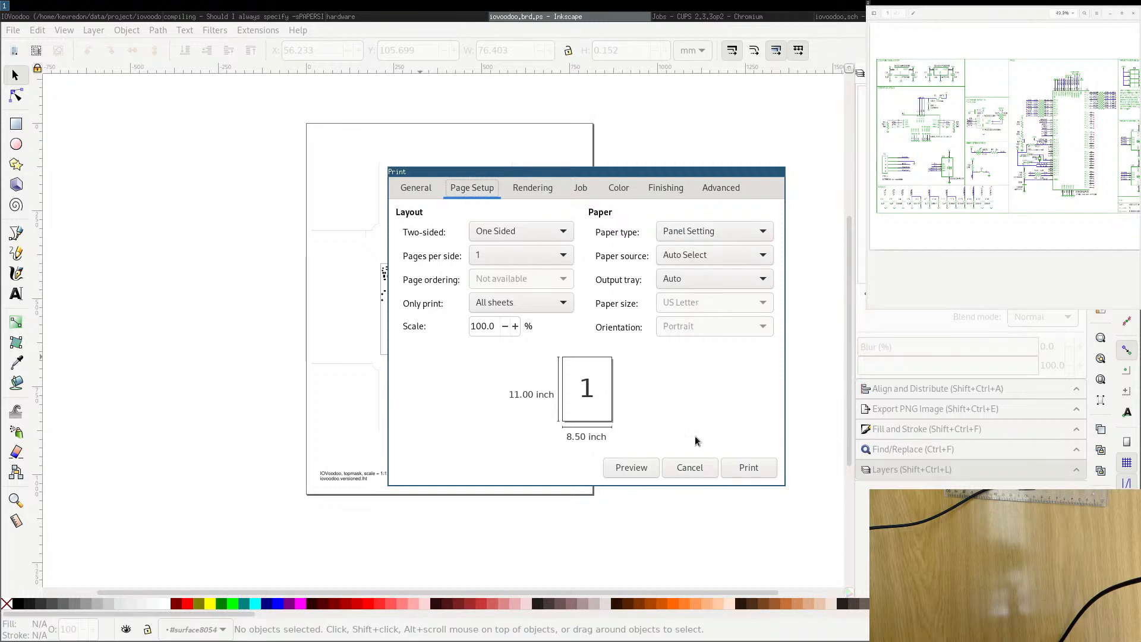
{"action": "left_click", "coordinate": [689, 467]}
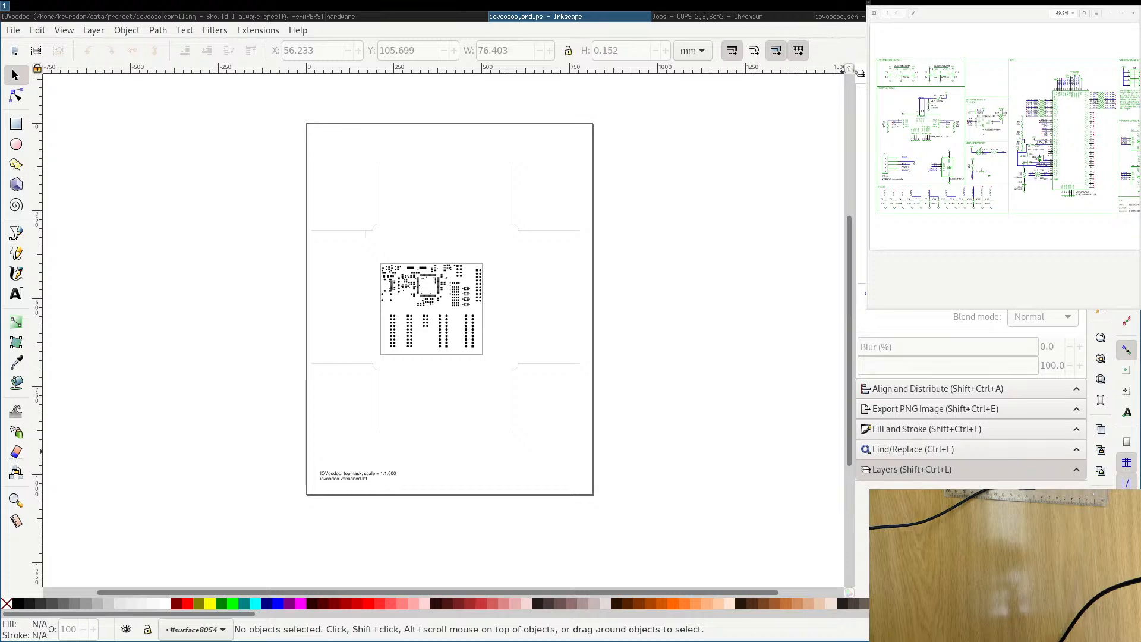
{"action": "key", "text": "ctrl+shift+d"}
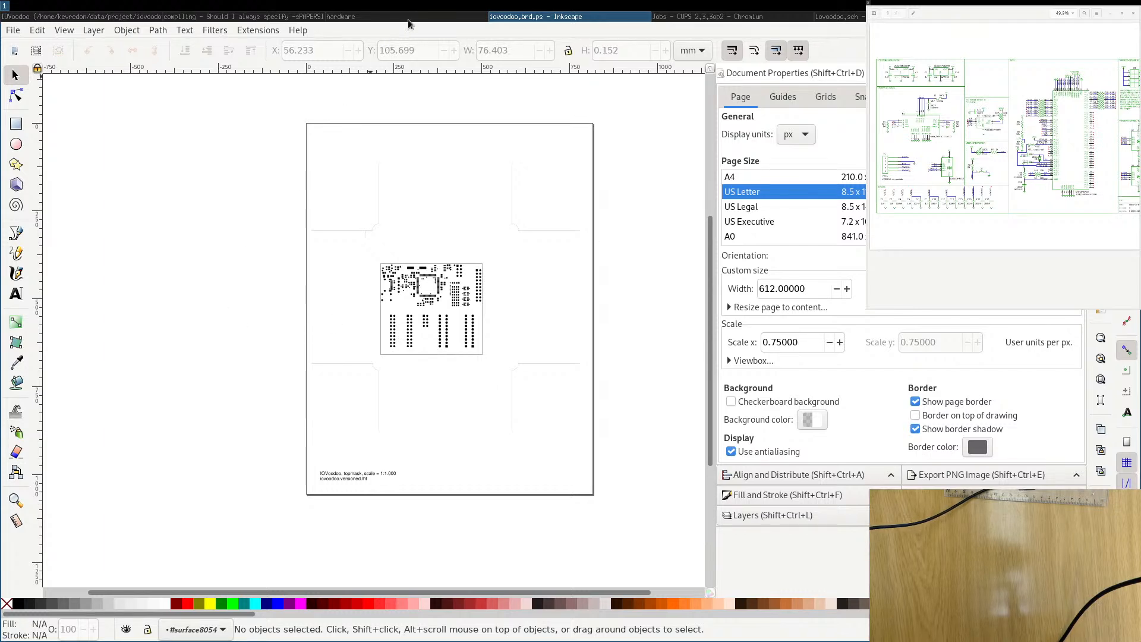
Switch to the file manager and open iovoodoo.brd.ps with the document viewer instead of Inkscape.
{"action": "left_click", "coordinate": [382, 17]}
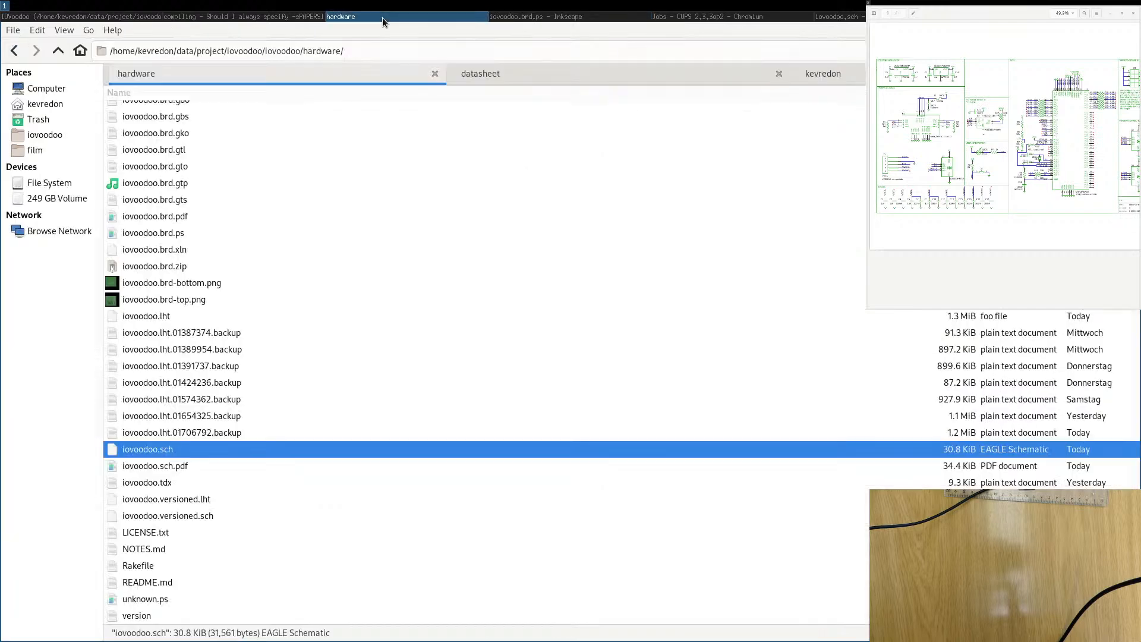
{"action": "left_click", "coordinate": [182, 233]}
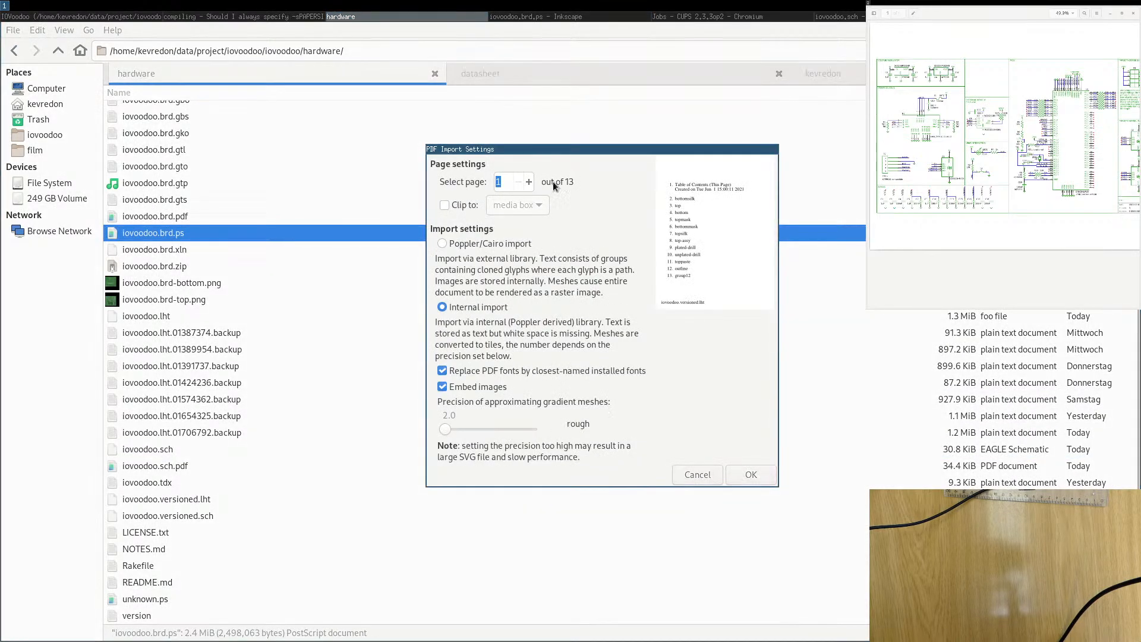
{"action": "key", "text": "Escape"}
{"action": "right_click", "coordinate": [175, 239]}
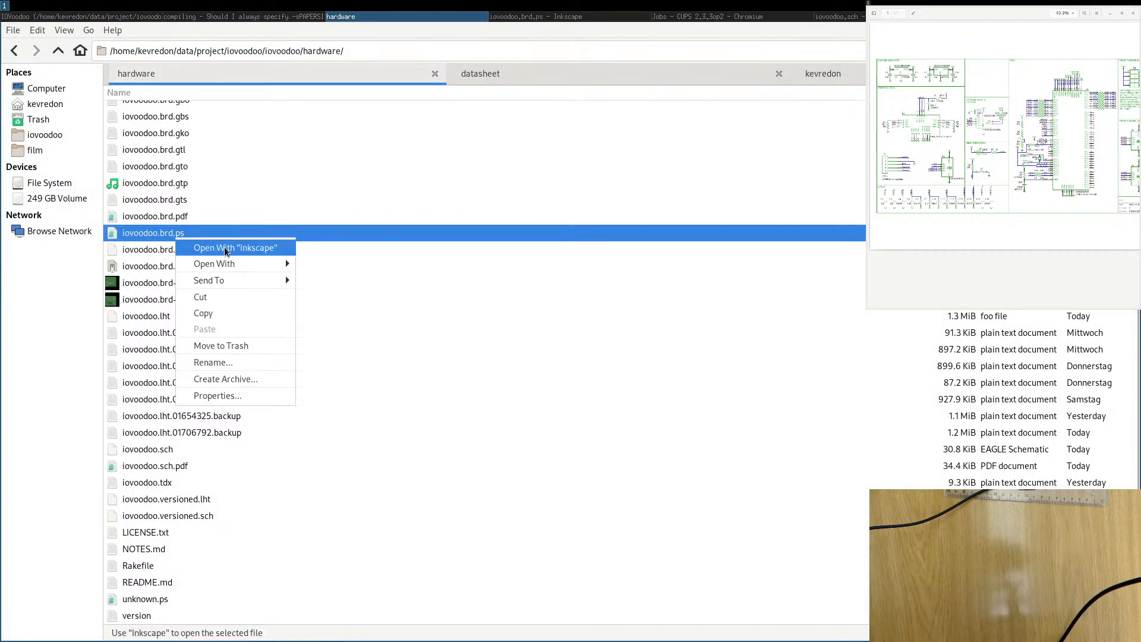
{"action": "mouse_move", "coordinate": [225, 263]}
{"action": "left_click", "coordinate": [387, 264]}
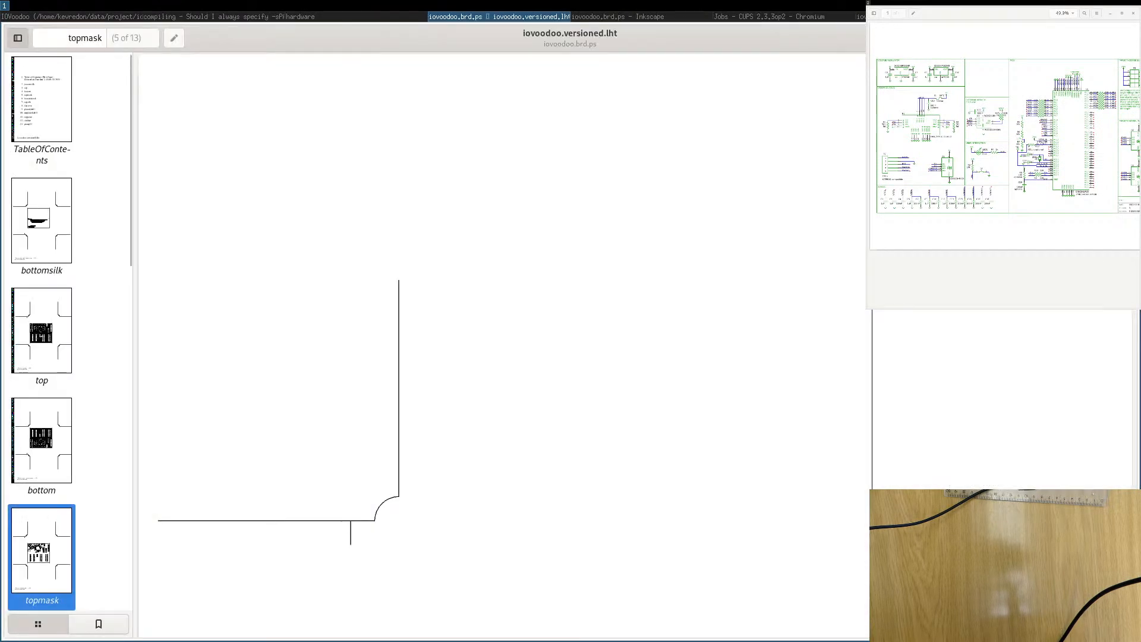
Check the paper size in the document properties of iovoodoo.brd.ps.
{"action": "left_click", "coordinate": [1048, 38]}
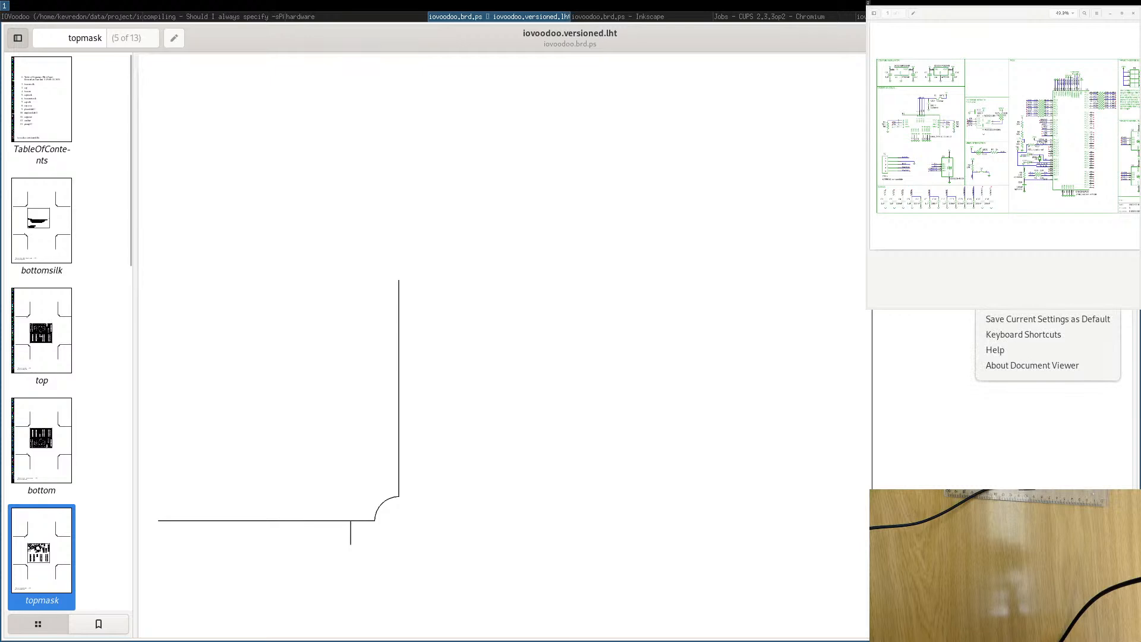
{"action": "left_click", "coordinate": [1008, 304]}
{"action": "triple_click", "coordinate": [463, 376]}
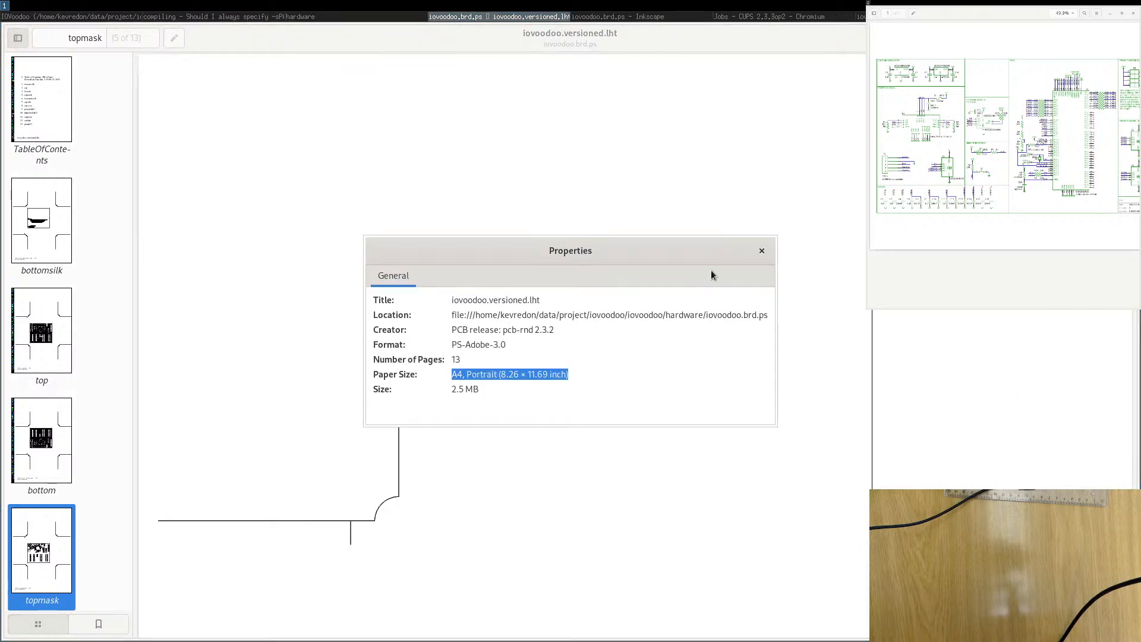
{"action": "left_click", "coordinate": [760, 251]}
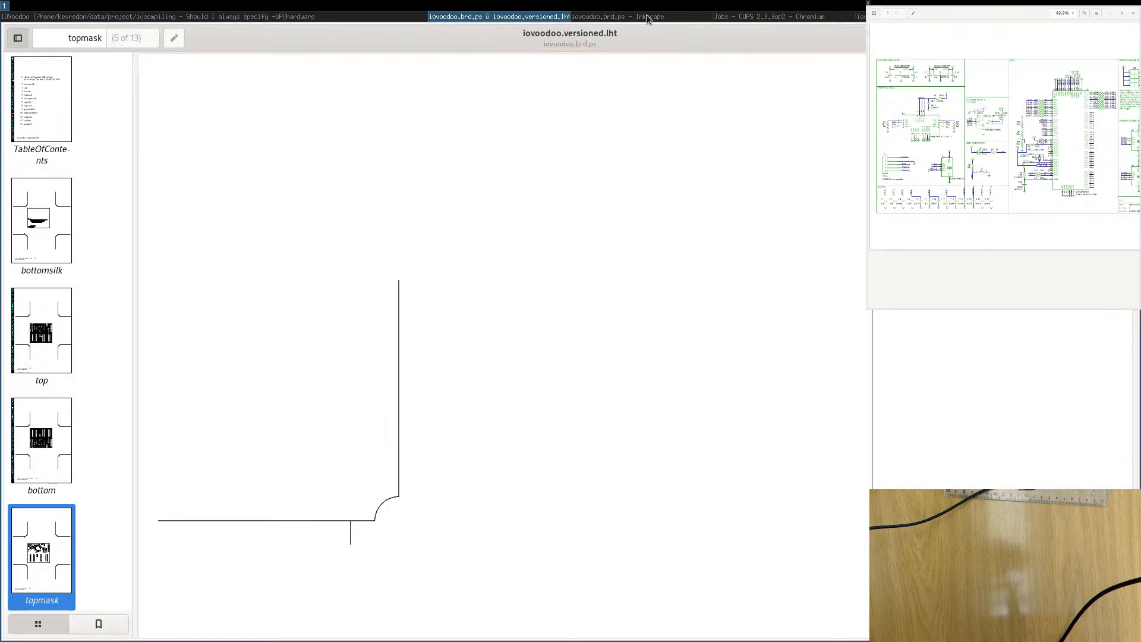
Switch to the web browser and close the TeX Stack Exchange page about specifying the ps2pdf paper size.
{"action": "left_click", "coordinate": [209, 16]}
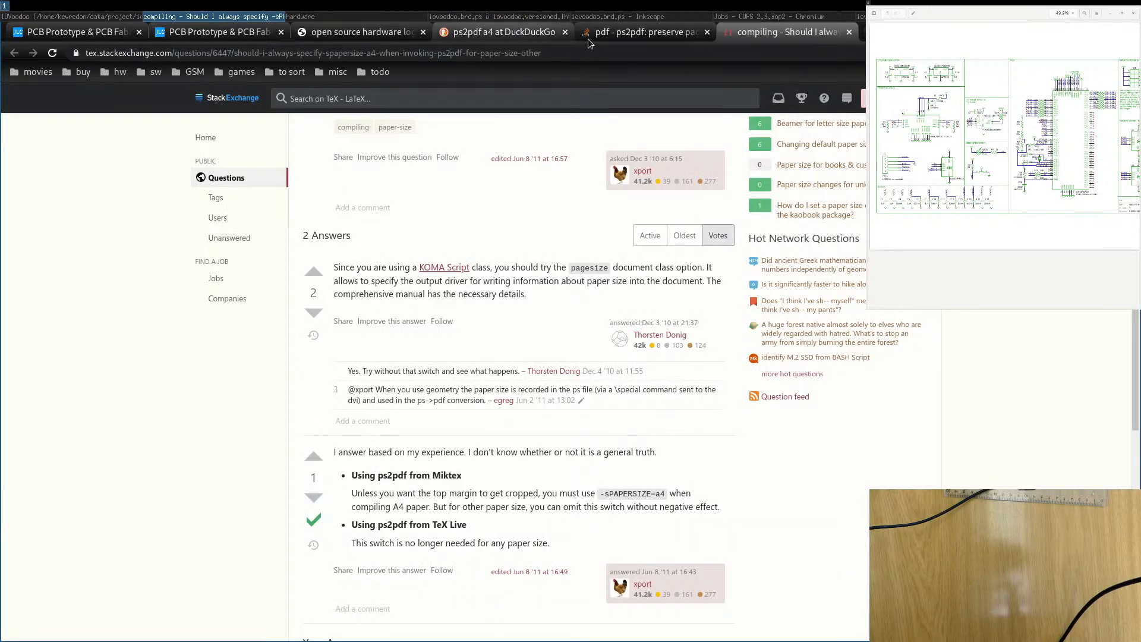
{"action": "middle_click", "coordinate": [779, 32]}
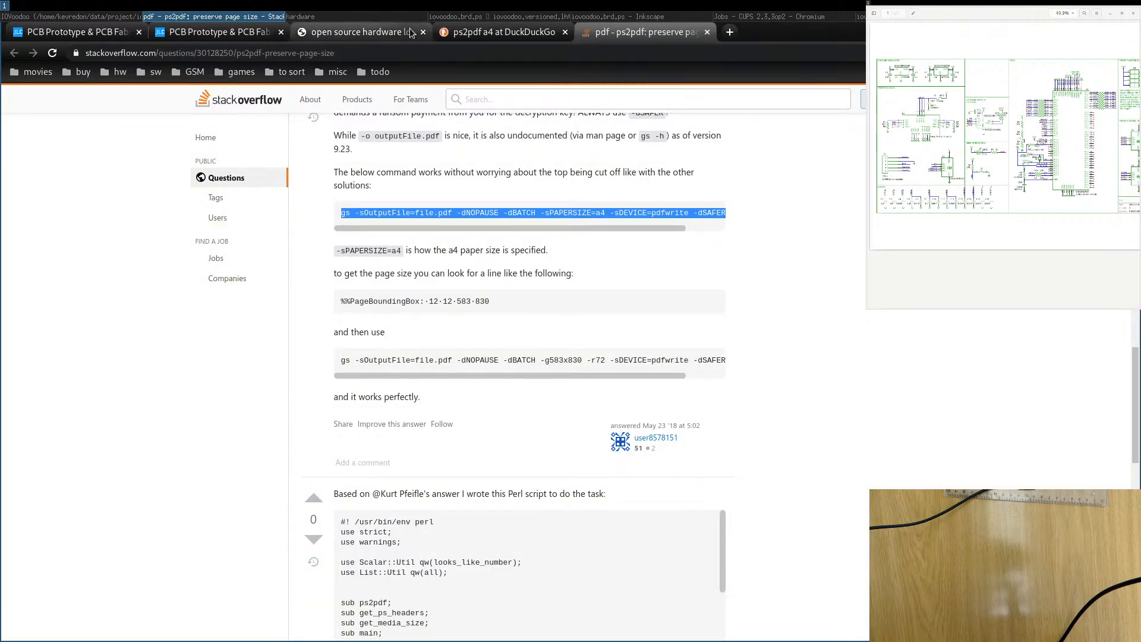
Check the CUPS print queue in the browser, listing all jobs and then only the active ones.
{"action": "left_click", "coordinate": [769, 17]}
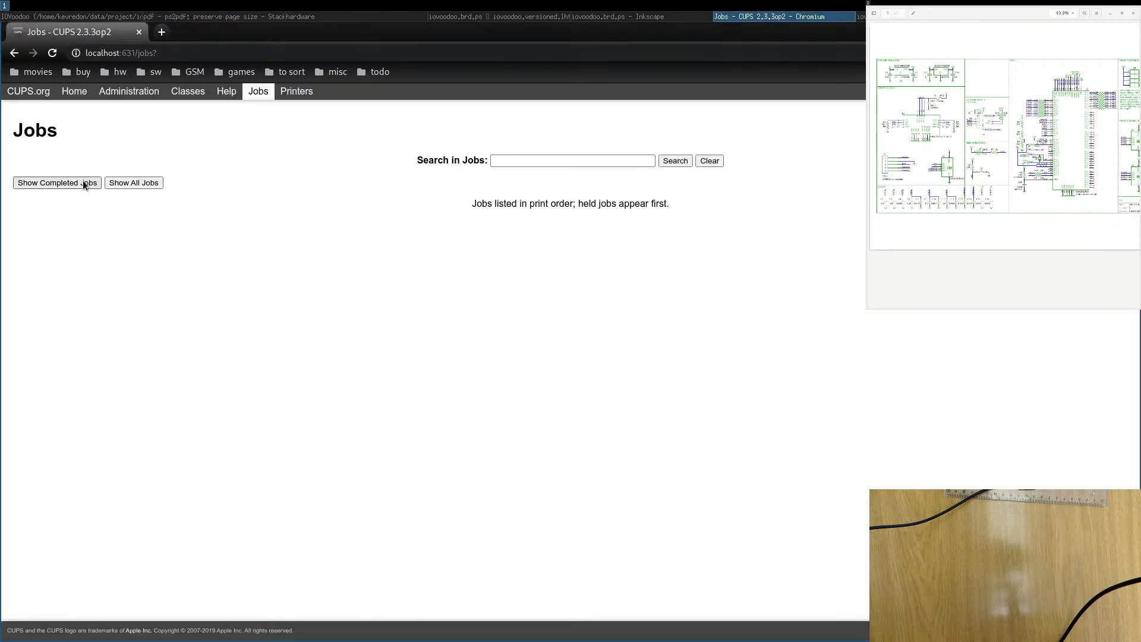
{"action": "left_click", "coordinate": [133, 186]}
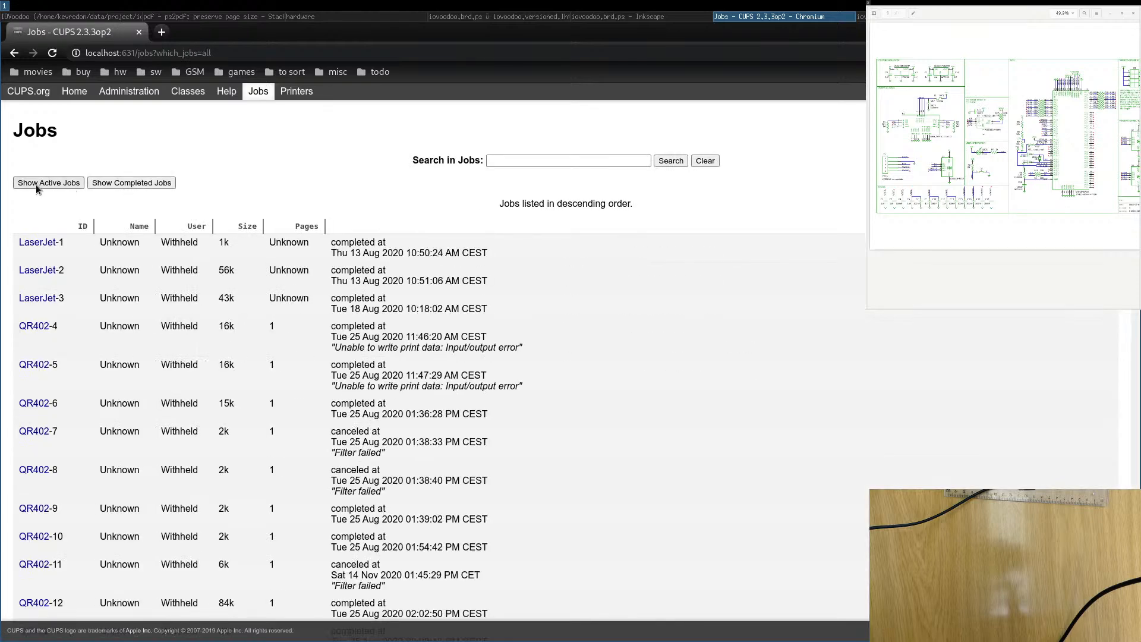
{"action": "left_click", "coordinate": [35, 184]}
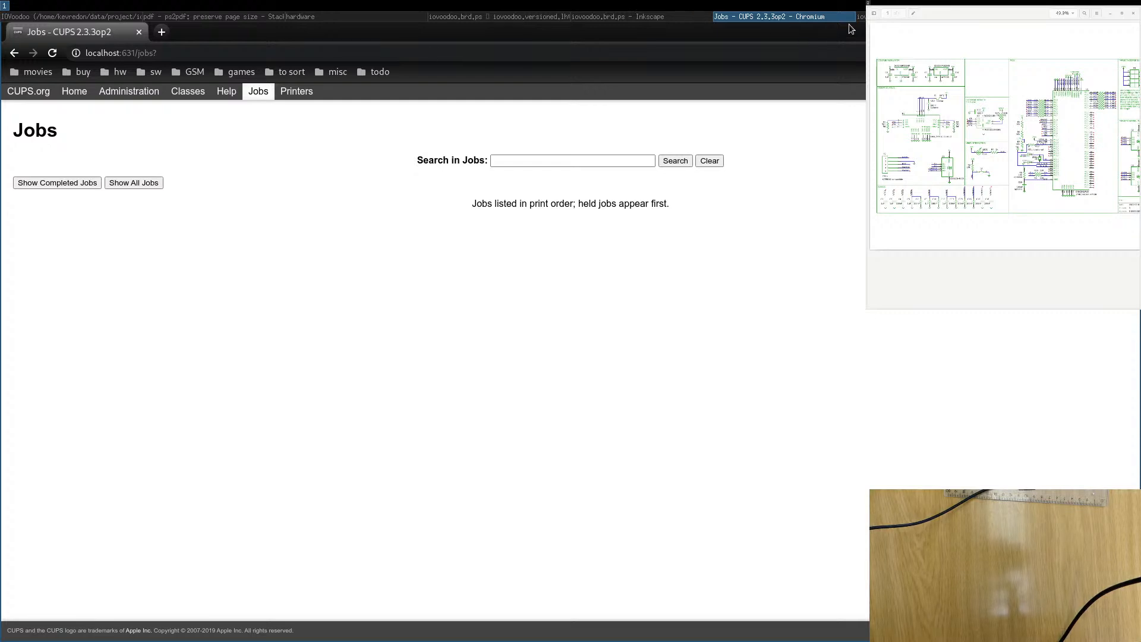
Switch to Inkscape, set the top mask drawing's page size to A4, and print all pages on the LaserJet.
{"action": "left_click", "coordinate": [535, 19]}
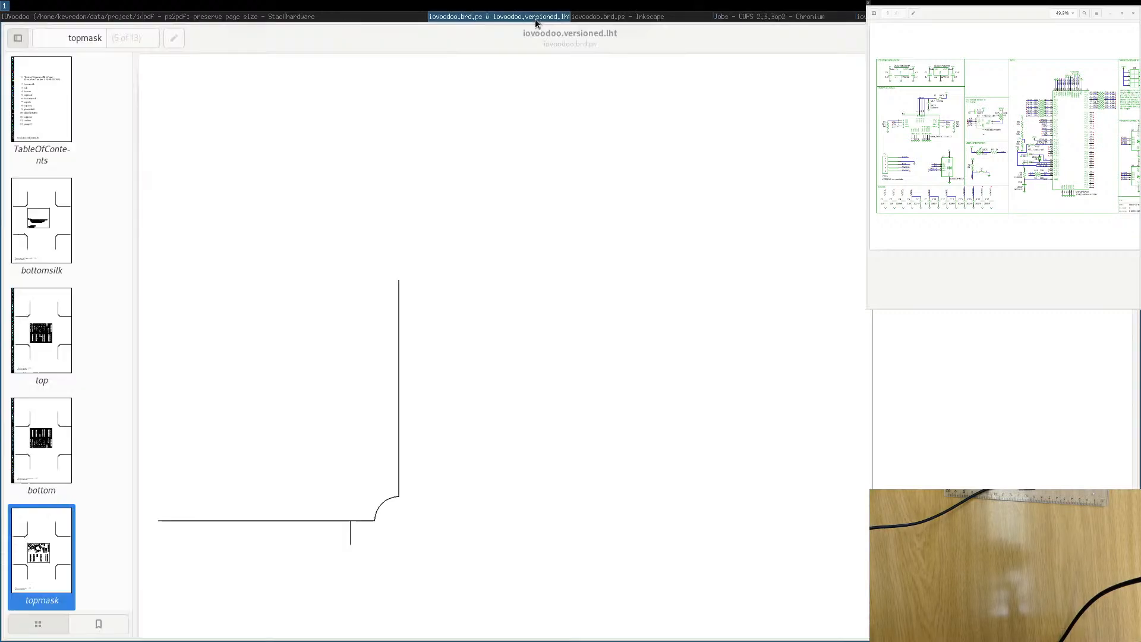
{"action": "left_click", "coordinate": [595, 19]}
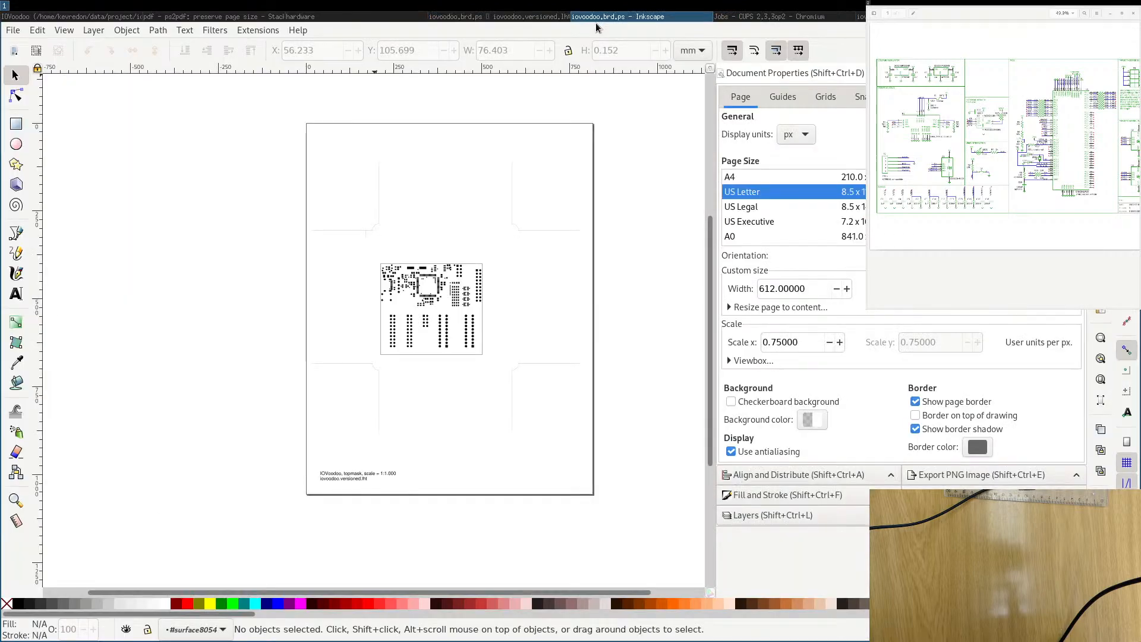
{"action": "left_click", "coordinate": [756, 182]}
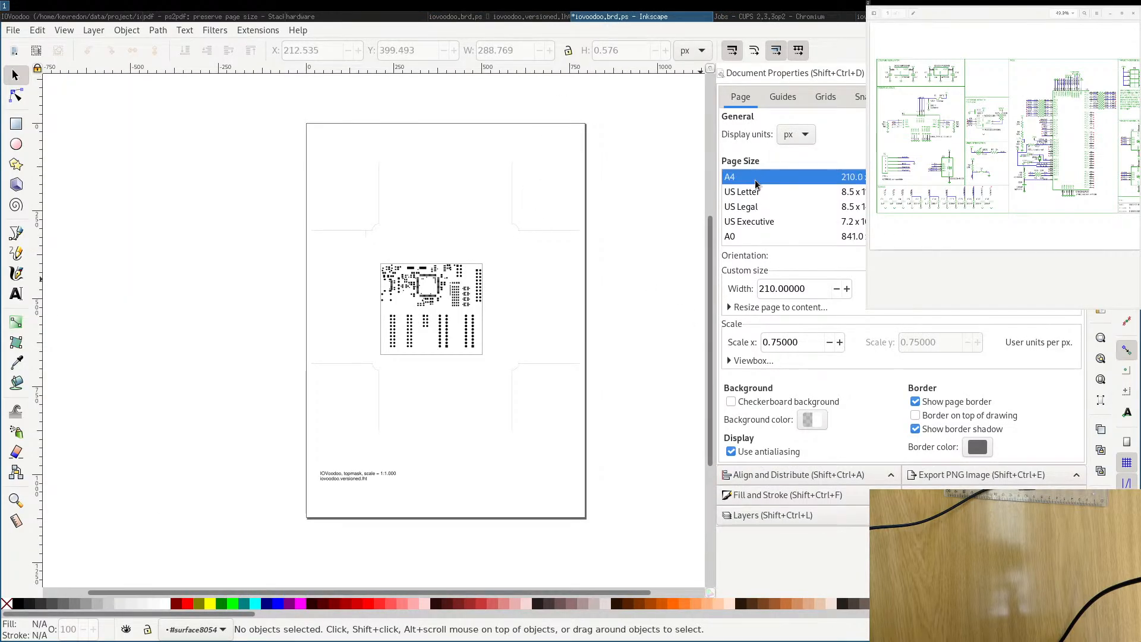
{"action": "left_click", "coordinate": [750, 194]}
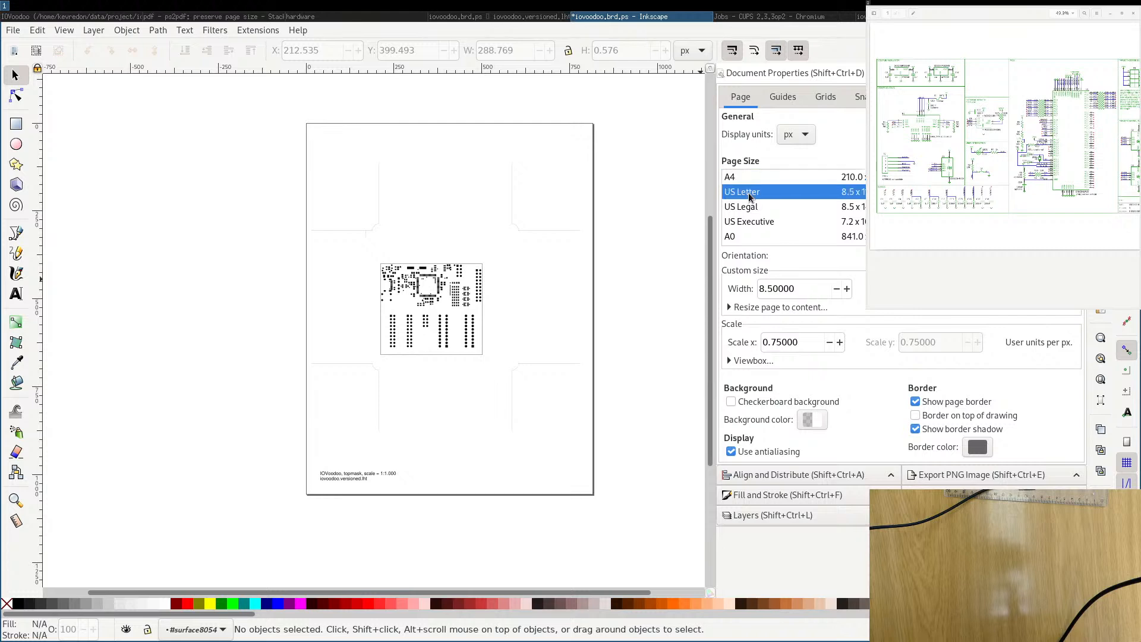
{"action": "left_click", "coordinate": [731, 181]}
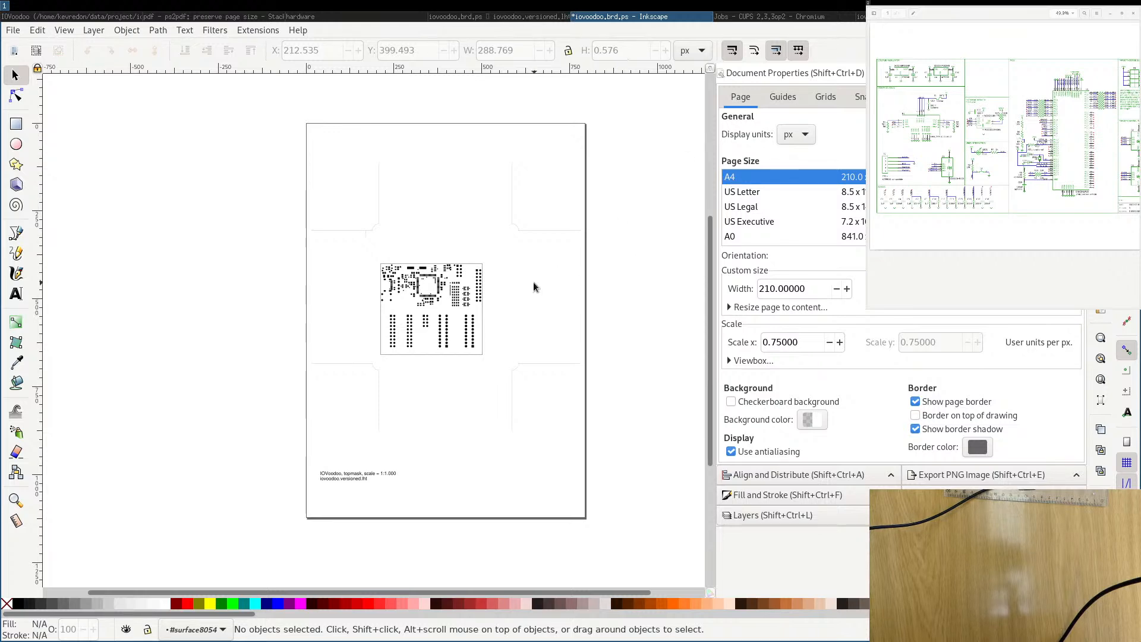
{"action": "key", "text": "ctrl+p"}
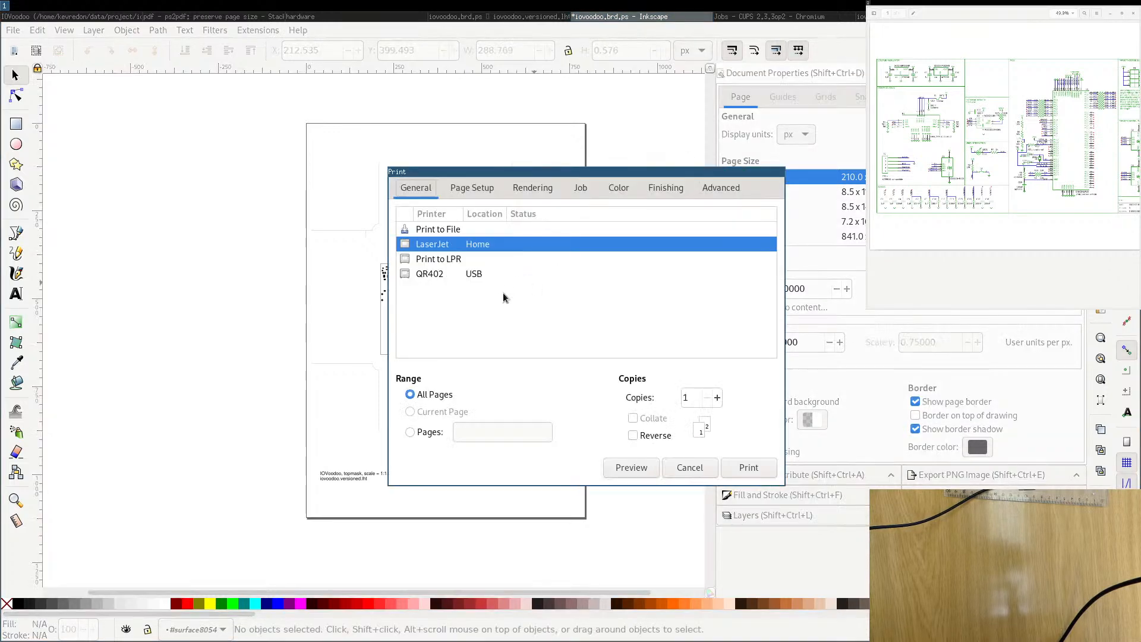
{"action": "left_click", "coordinate": [748, 468]}
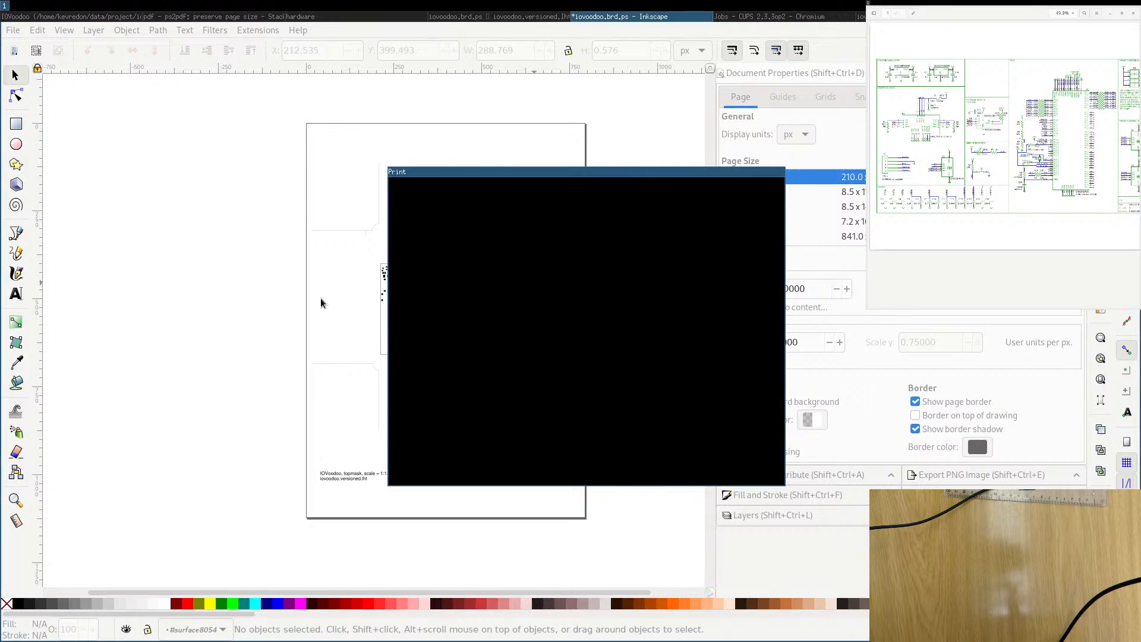
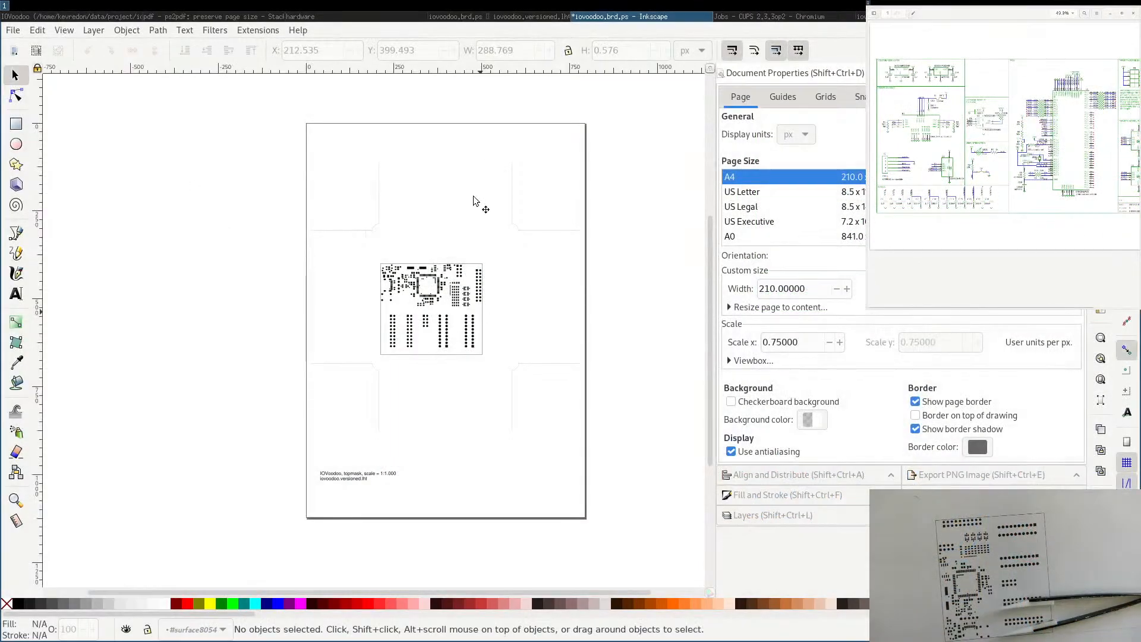
Close the Inkscape drawing without saving, the leftover blank documents, the iovoodoo.brd.ps viewer and the CUPS jobs page.
{"action": "key", "text": "ctrl+w"}
{"action": "left_click", "coordinate": [464, 361]}
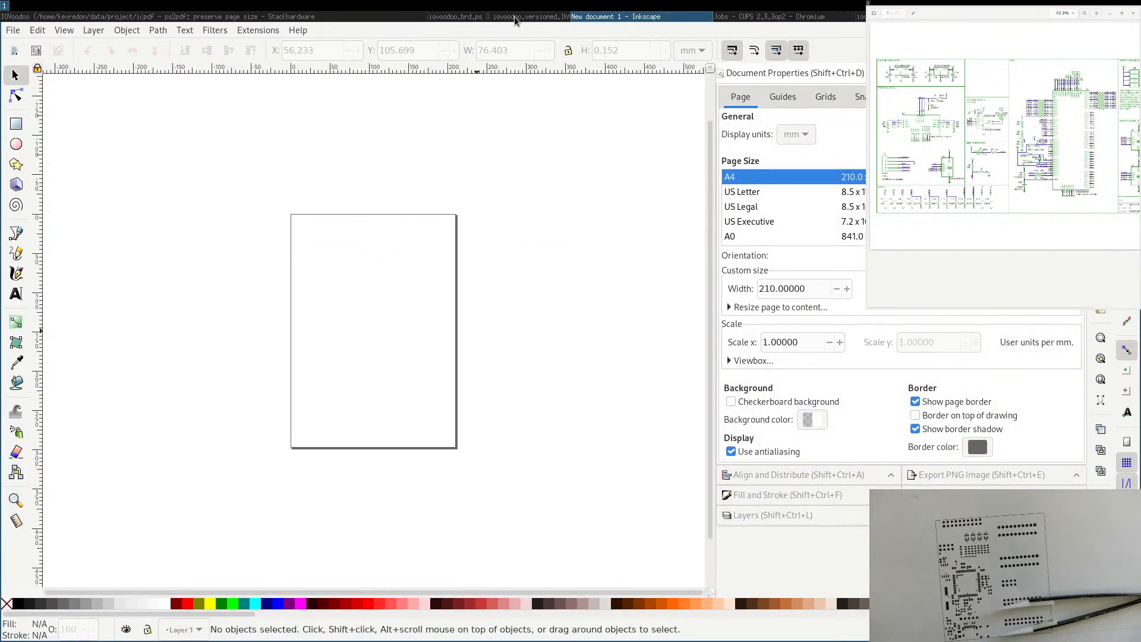
{"action": "key", "text": "ctrl"}
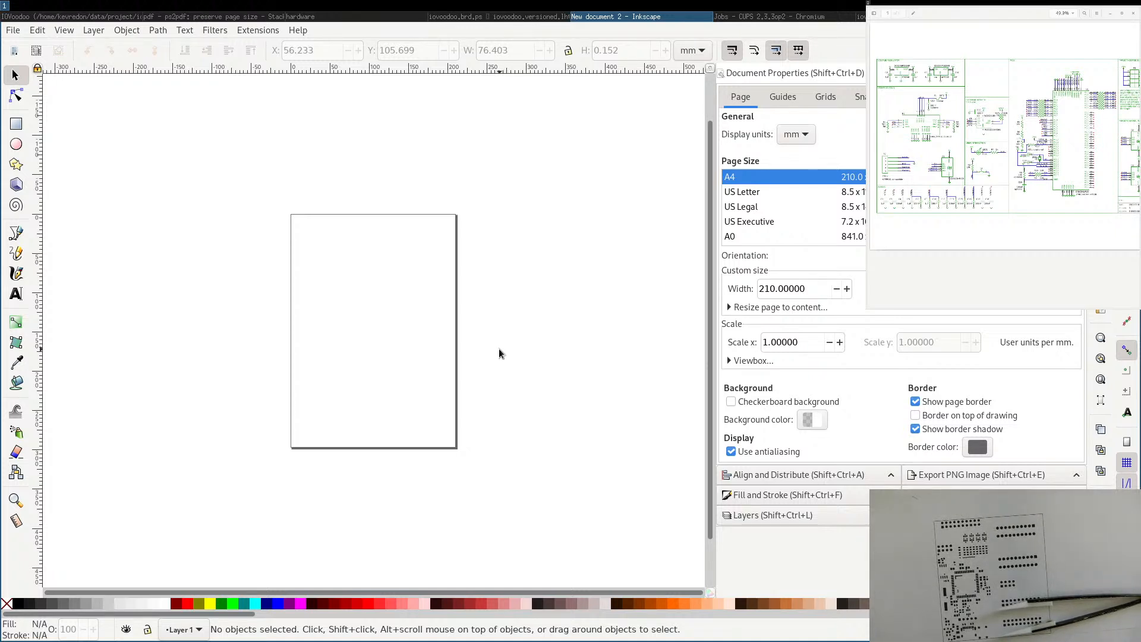
{"action": "key", "text": "ctrl"}
{"action": "key", "text": "ctrl+w"}
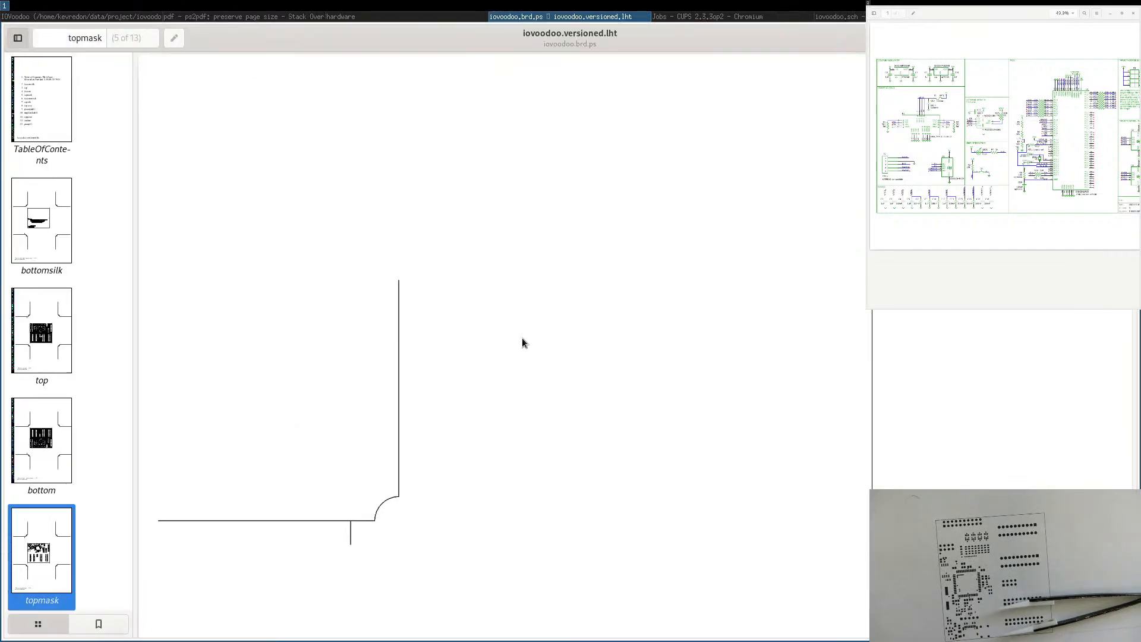
{"action": "key", "text": "ctrl+w"}
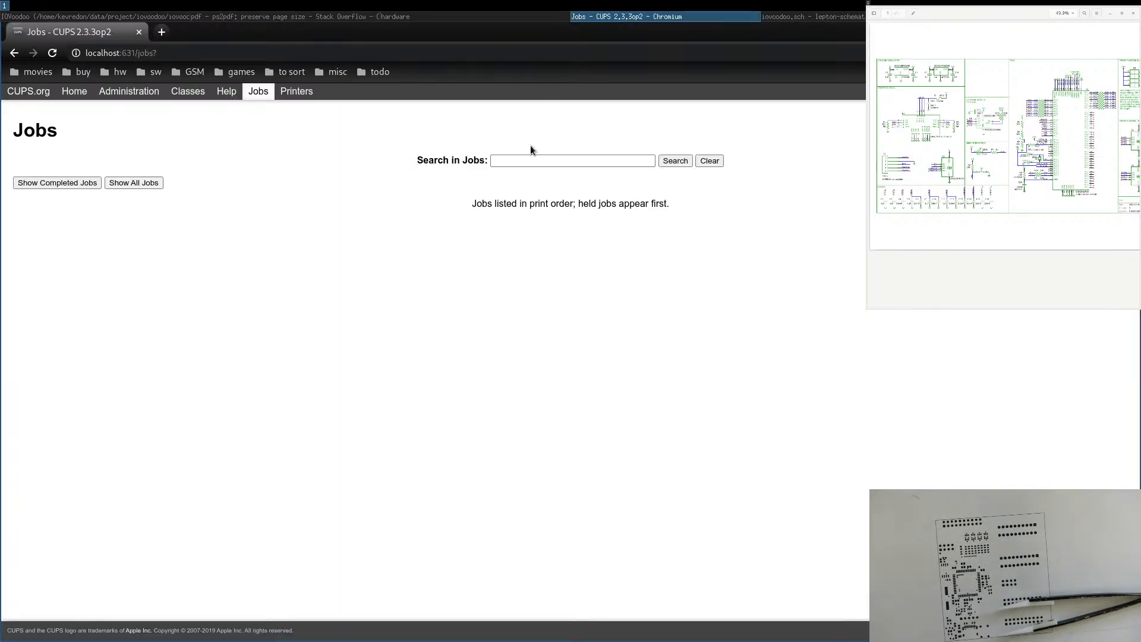
{"action": "key", "text": "ctrl+w"}
Close the Stack Overflow ps2pdf page, the DuckDuckGo search and the open source hardware logo generator in the browser.
{"action": "left_click", "coordinate": [493, 16]}
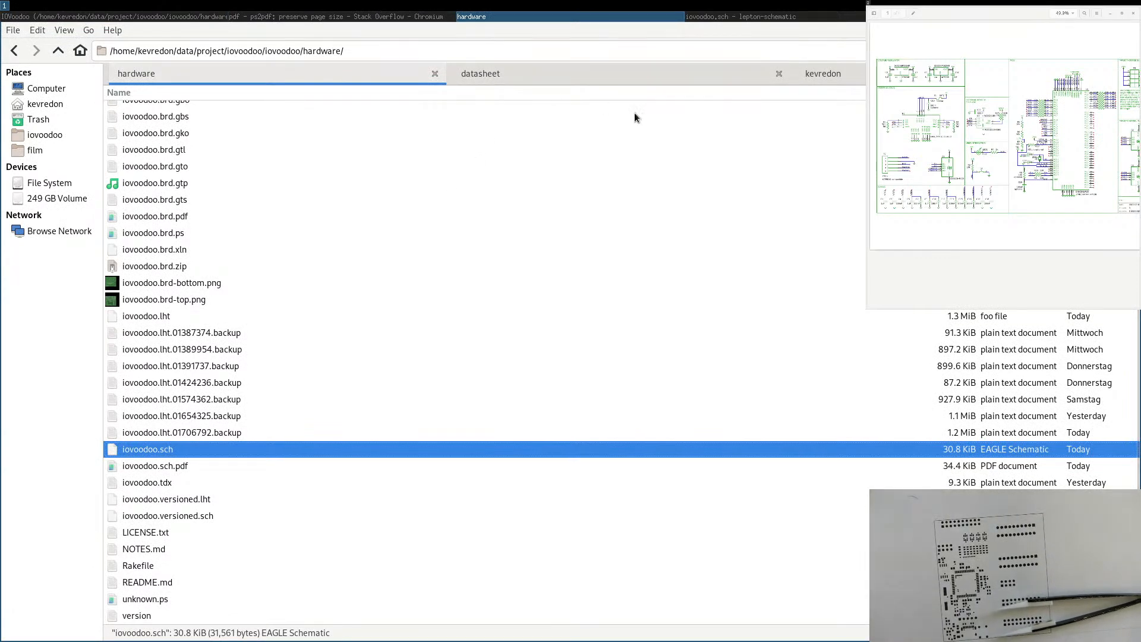
{"action": "left_click", "coordinate": [298, 17]}
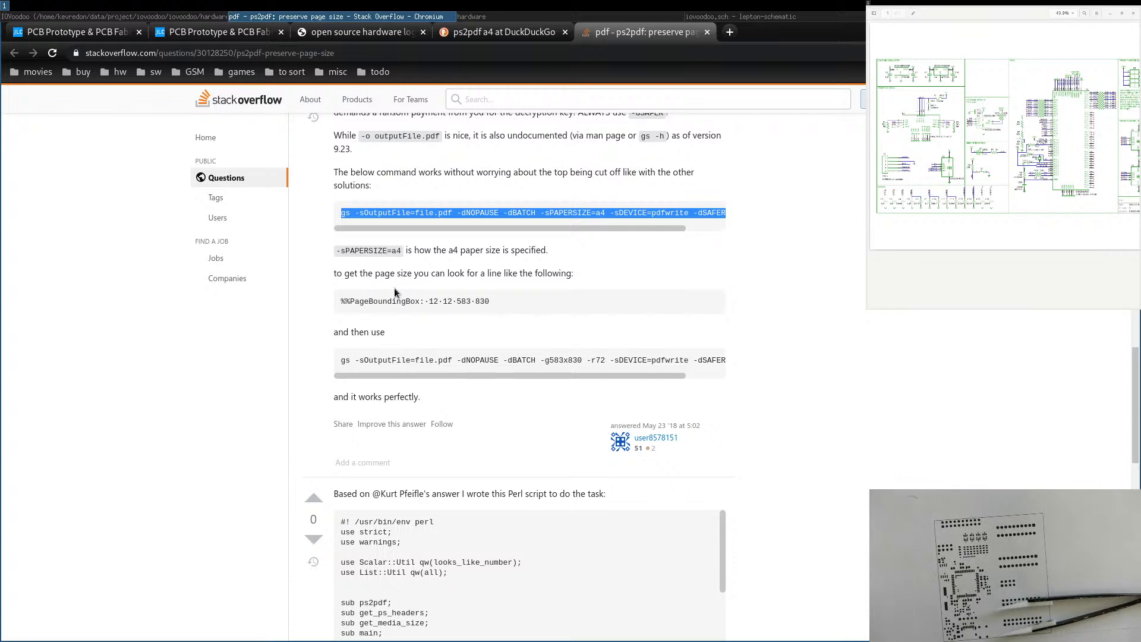
{"action": "key", "text": "ctrl+w"}
{"action": "key", "text": "ctrl+w"}
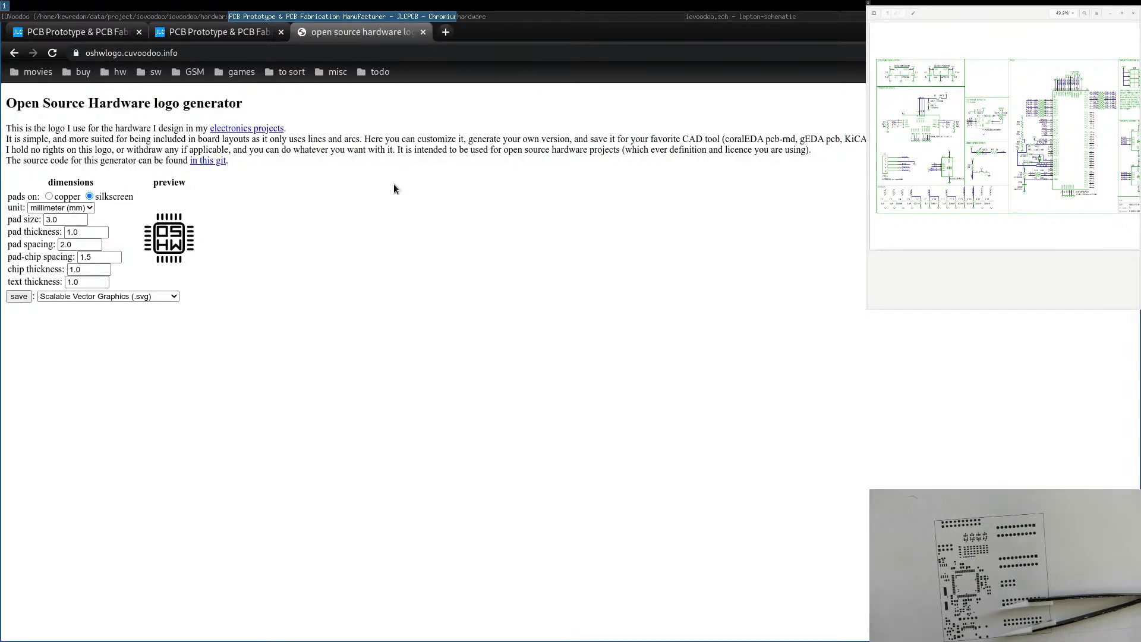
{"action": "key", "text": "ctrl+w"}
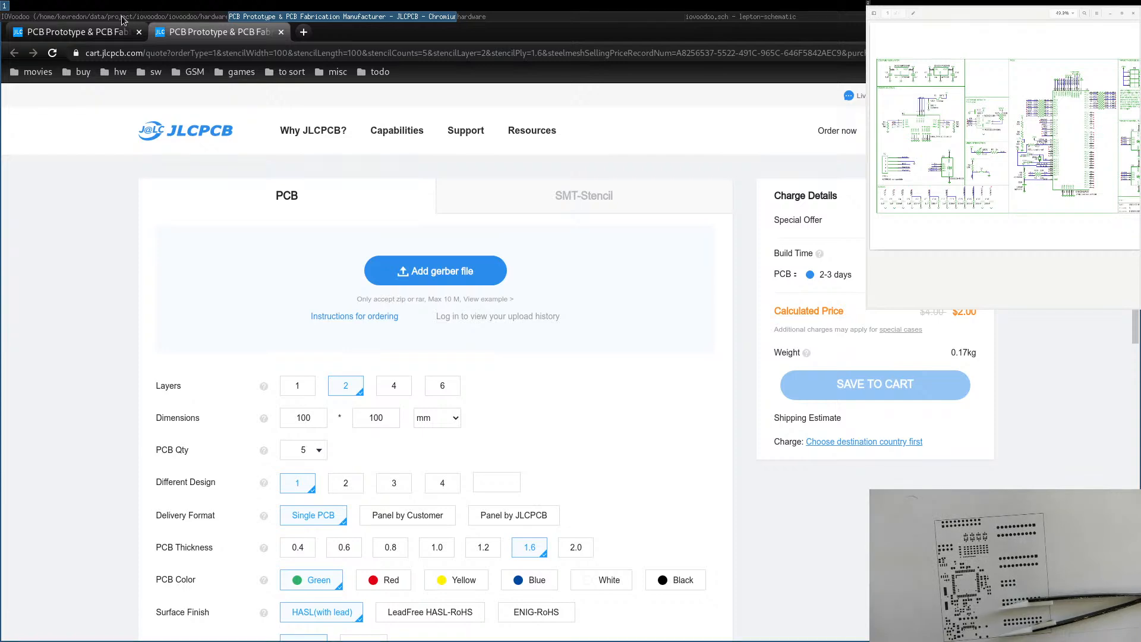
Switch to the terminal and run rake bom in the hardware directory to generate the bill of materials.
{"action": "key", "text": "super+Right"}
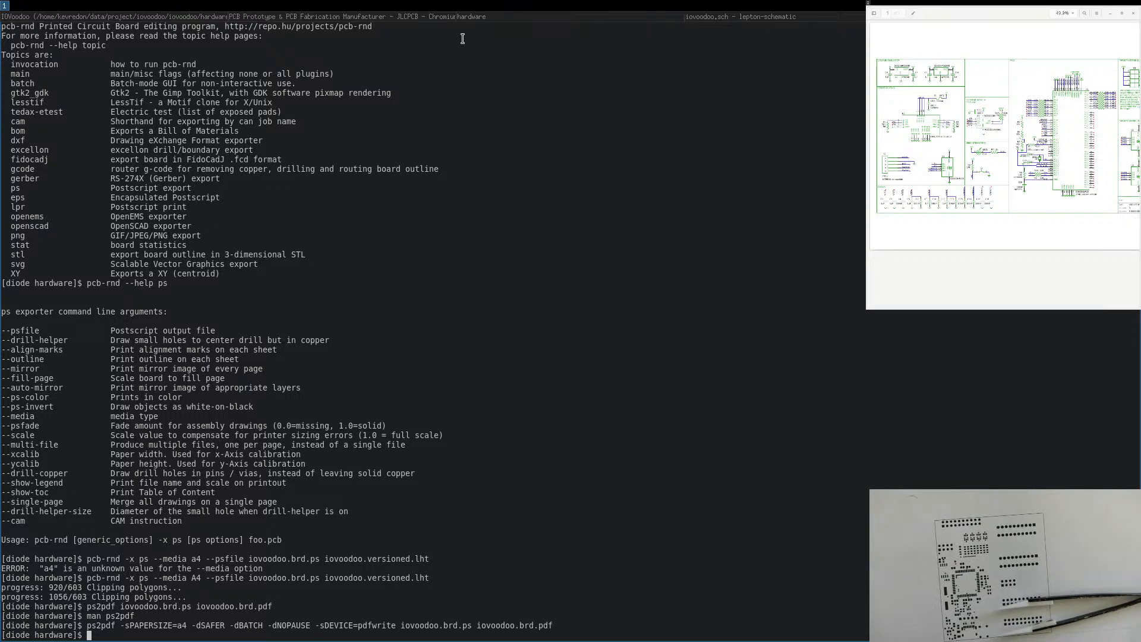
{"action": "type", "text": "rake bom"}
{"action": "key", "text": "Return"}
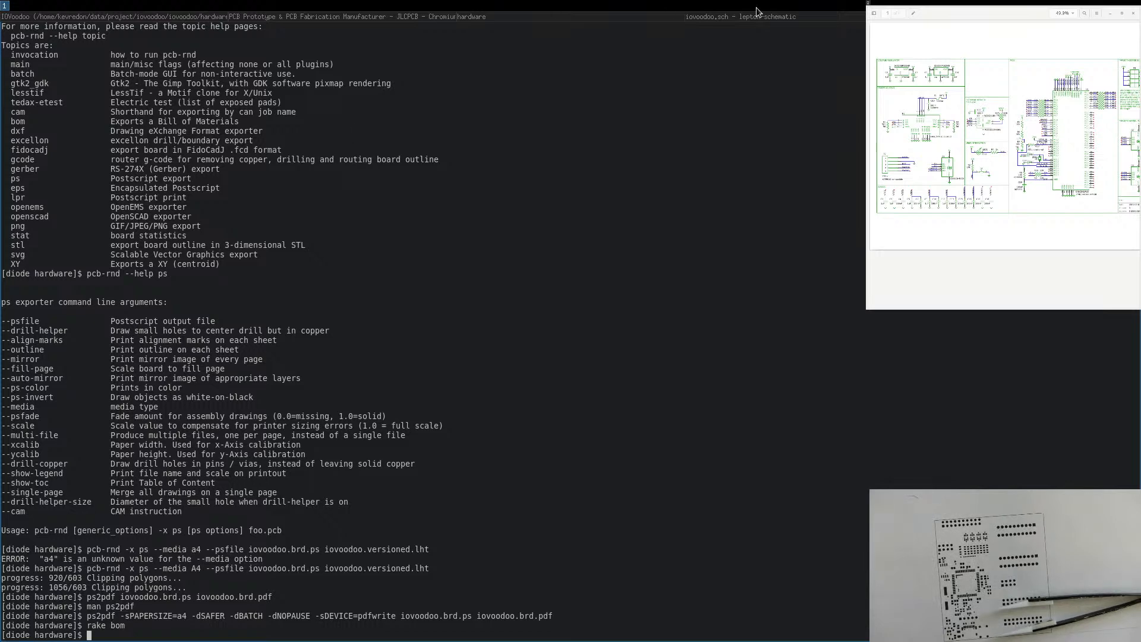
Switch to the file manager's hardware folder and open iovoodoo.bom.csv with Gnumeric.
{"action": "left_click", "coordinate": [470, 17]}
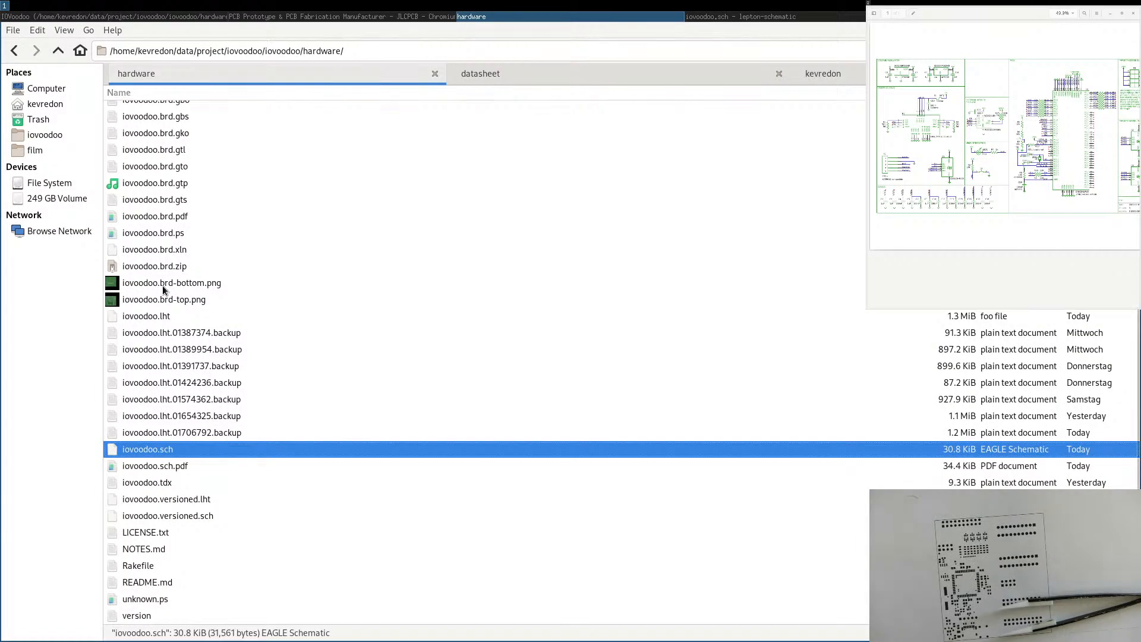
{"action": "left_click", "coordinate": [157, 160]}
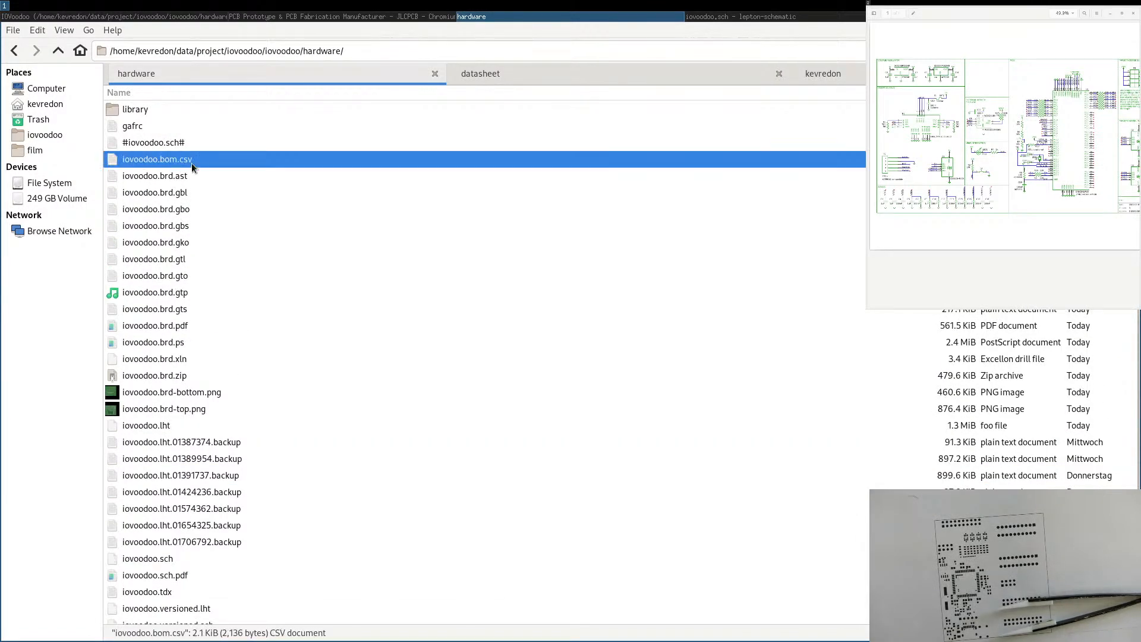
{"action": "right_click", "coordinate": [179, 165]}
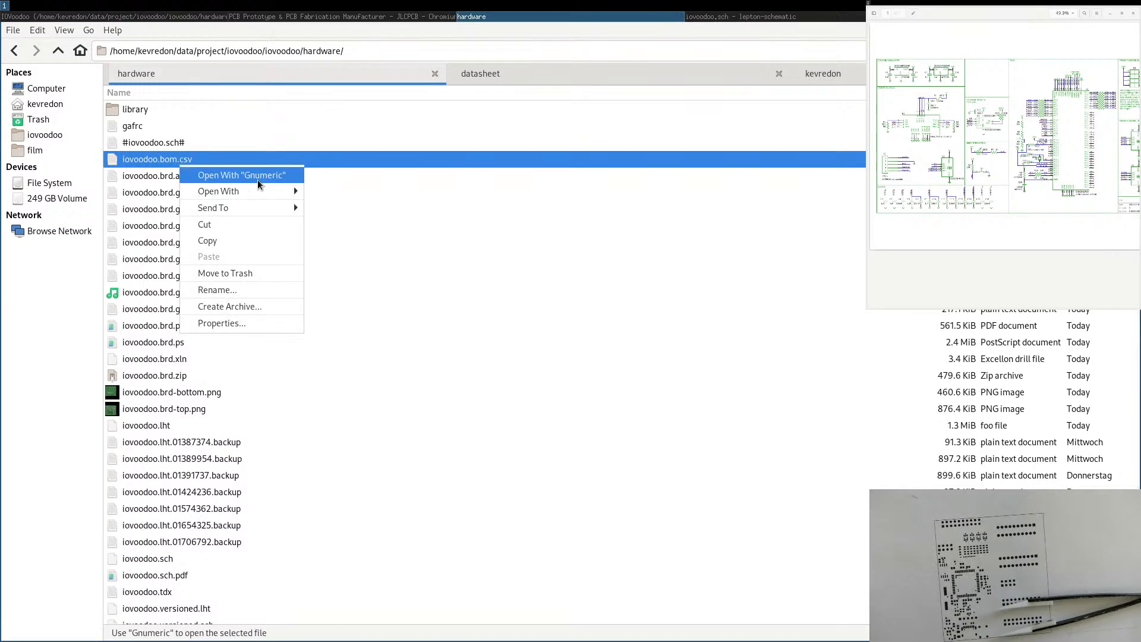
{"action": "left_click", "coordinate": [255, 179]}
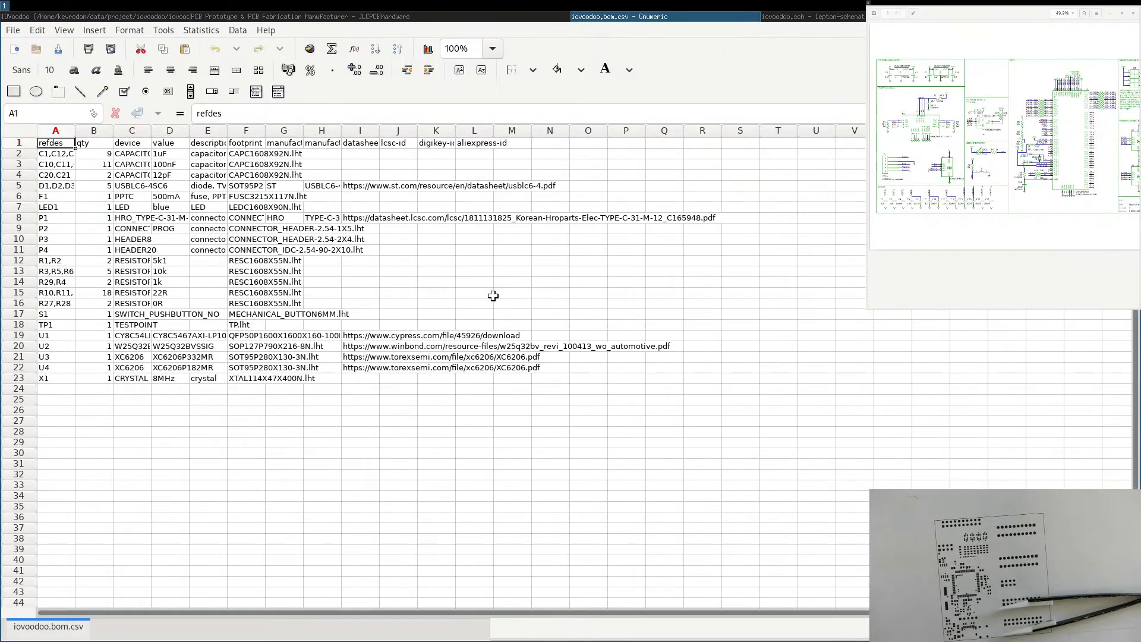
Examine the LED's value and the first capacitor row's description, reference designators, quantity and device.
{"action": "left_click_drag", "start_coordinate": [204, 241], "coordinate": [254, 262]}
{"action": "left_click", "coordinate": [177, 207]}
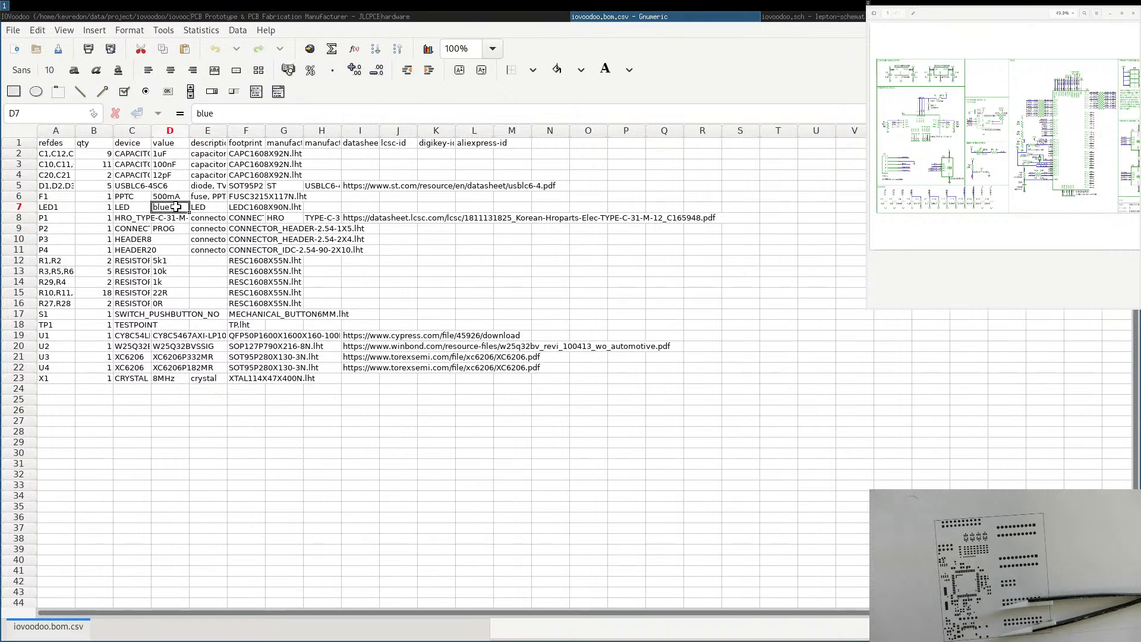
{"action": "left_click", "coordinate": [209, 152]}
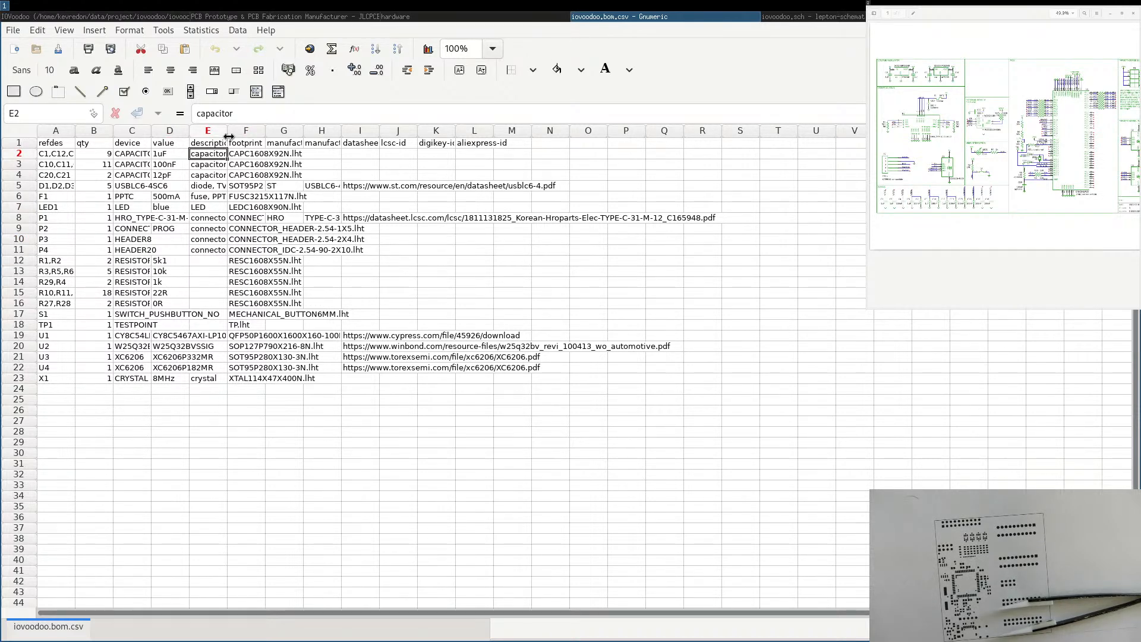
{"action": "left_click", "coordinate": [61, 153]}
{"action": "left_click", "coordinate": [97, 154]}
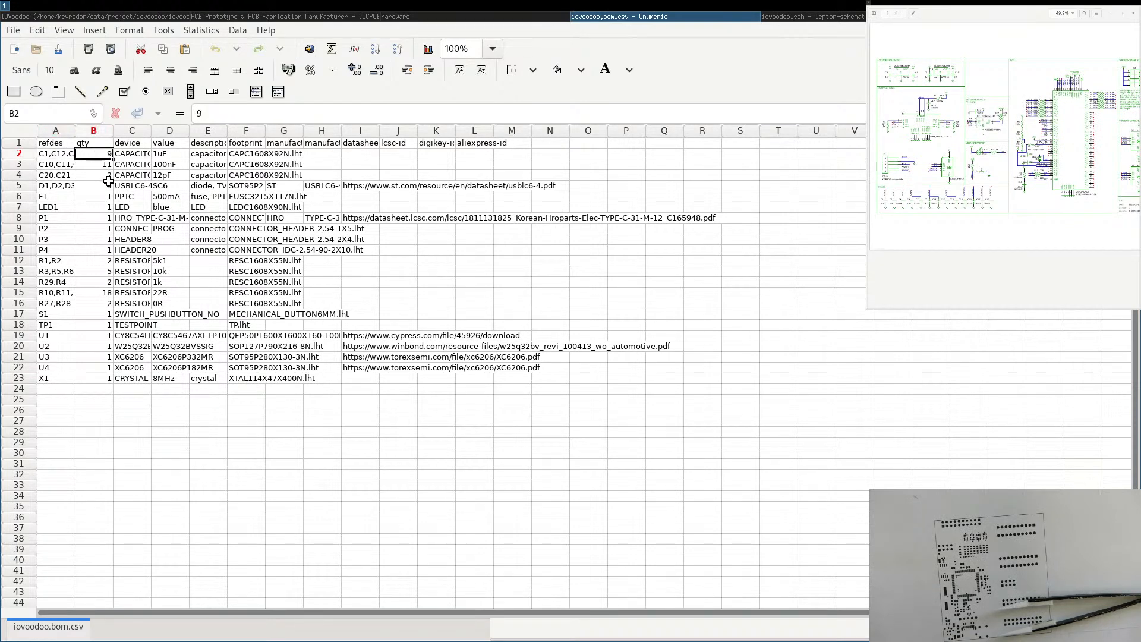
{"action": "left_click", "coordinate": [139, 154]}
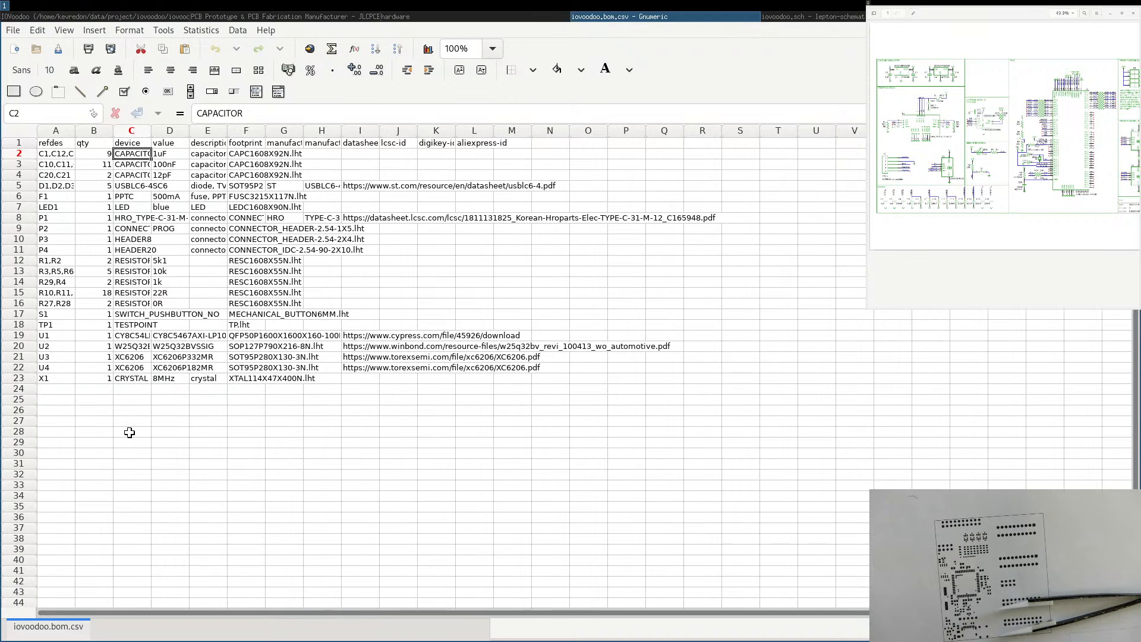
Widen the value and footprint columns to fit their contents.
{"action": "double_click", "coordinate": [188, 136]}
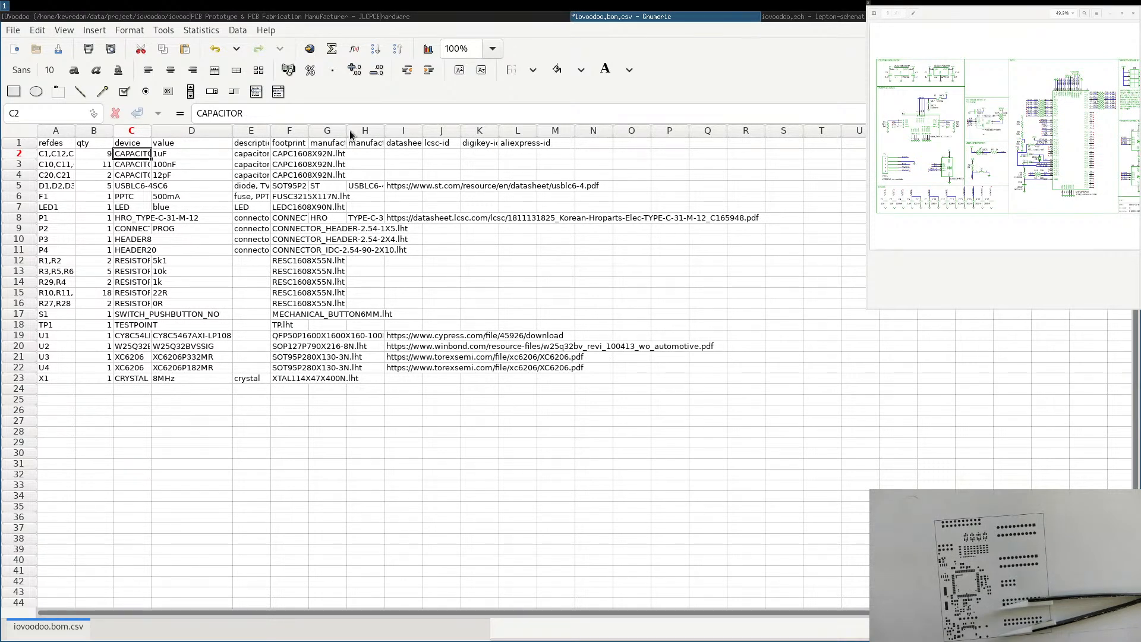
{"action": "left_click", "coordinate": [305, 132]}
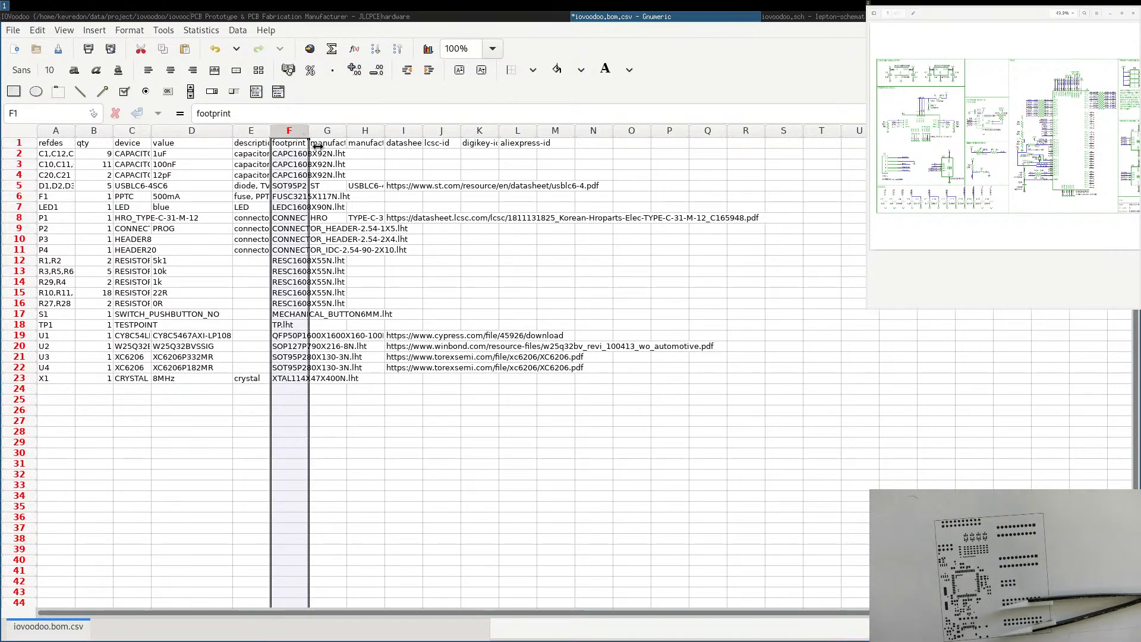
{"action": "double_click", "coordinate": [308, 131]}
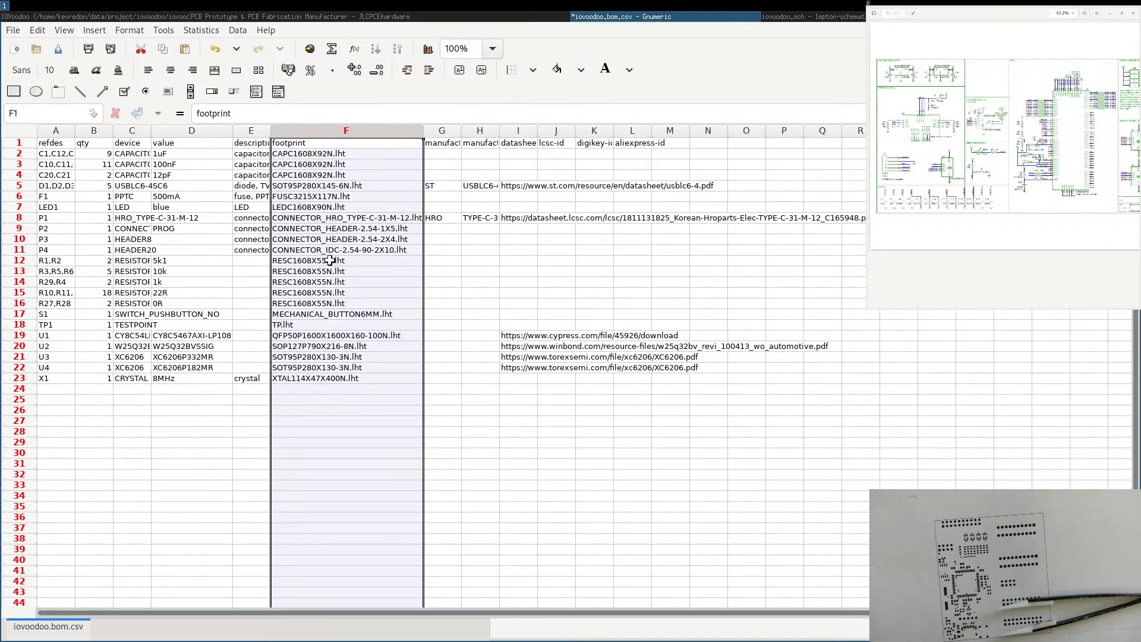
Examine the description column, including the entries for U1 and LED1.
{"action": "left_click", "coordinate": [250, 131]}
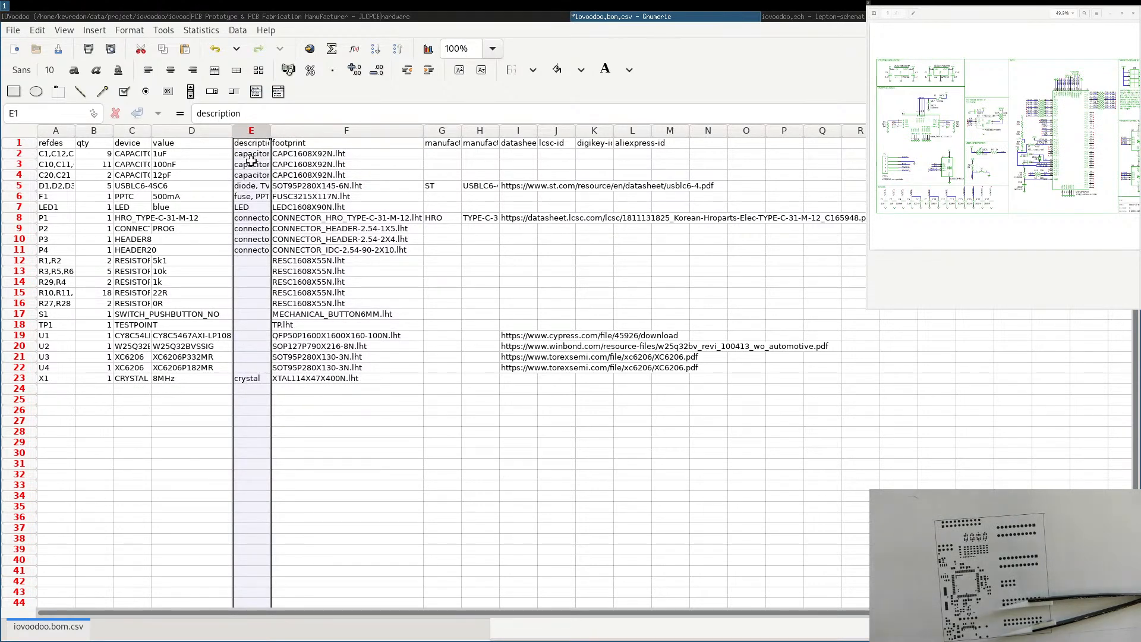
{"action": "left_click", "coordinate": [244, 336]}
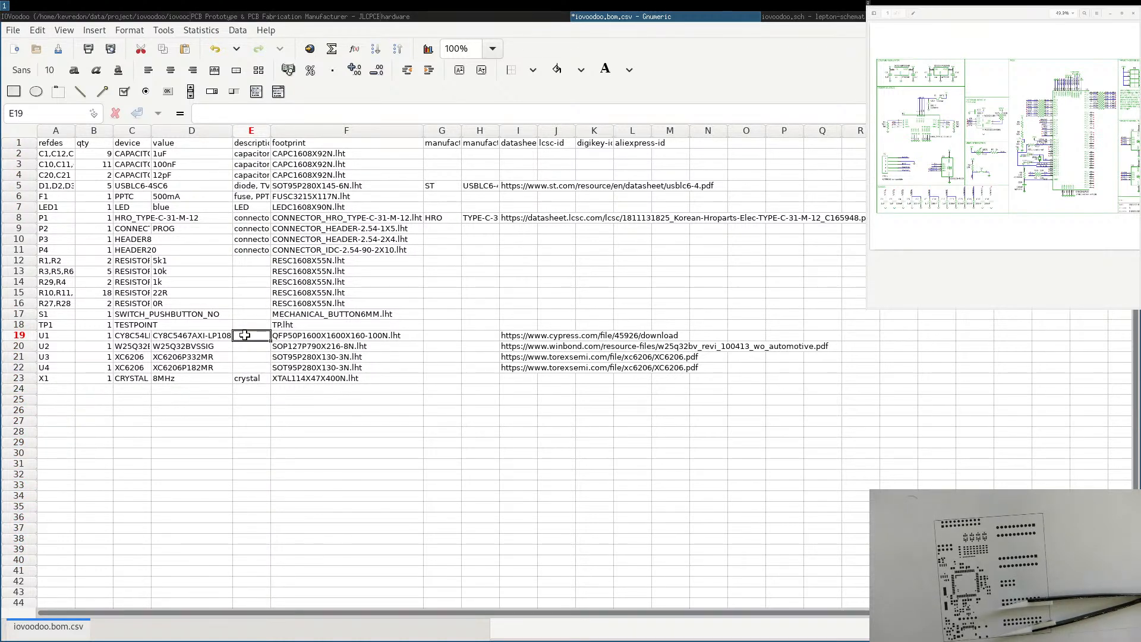
{"action": "left_click", "coordinate": [249, 207]}
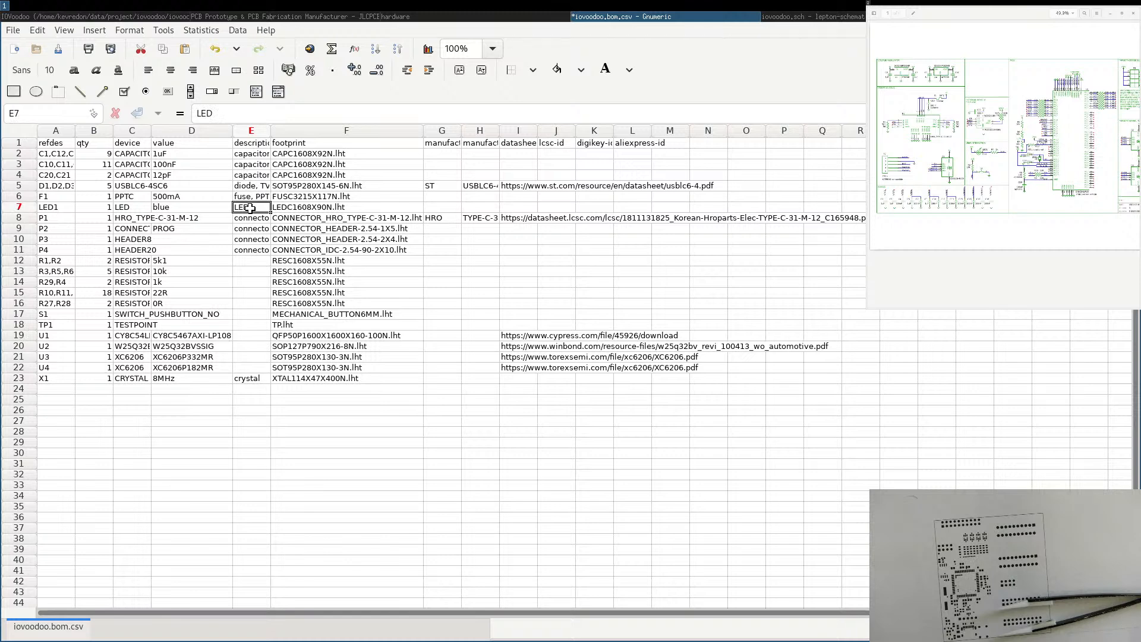
Switch to the iovoodoo.sch schematic and examine the attributes of USB-C connector P1, including its description.
{"action": "left_click", "coordinate": [252, 382]}
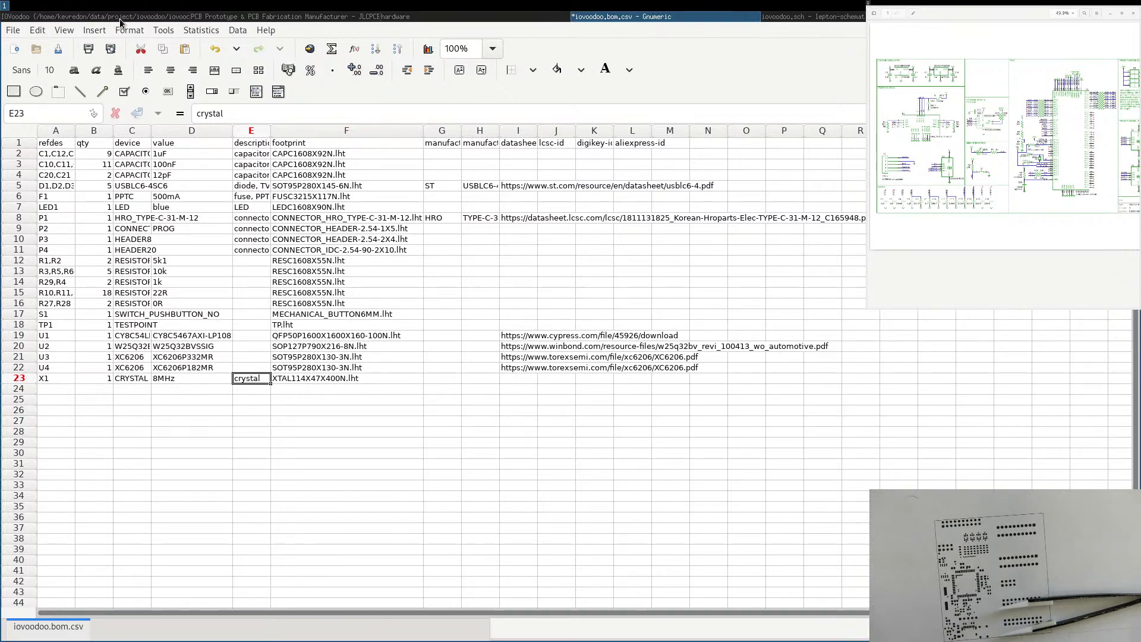
{"action": "left_click", "coordinate": [823, 20]}
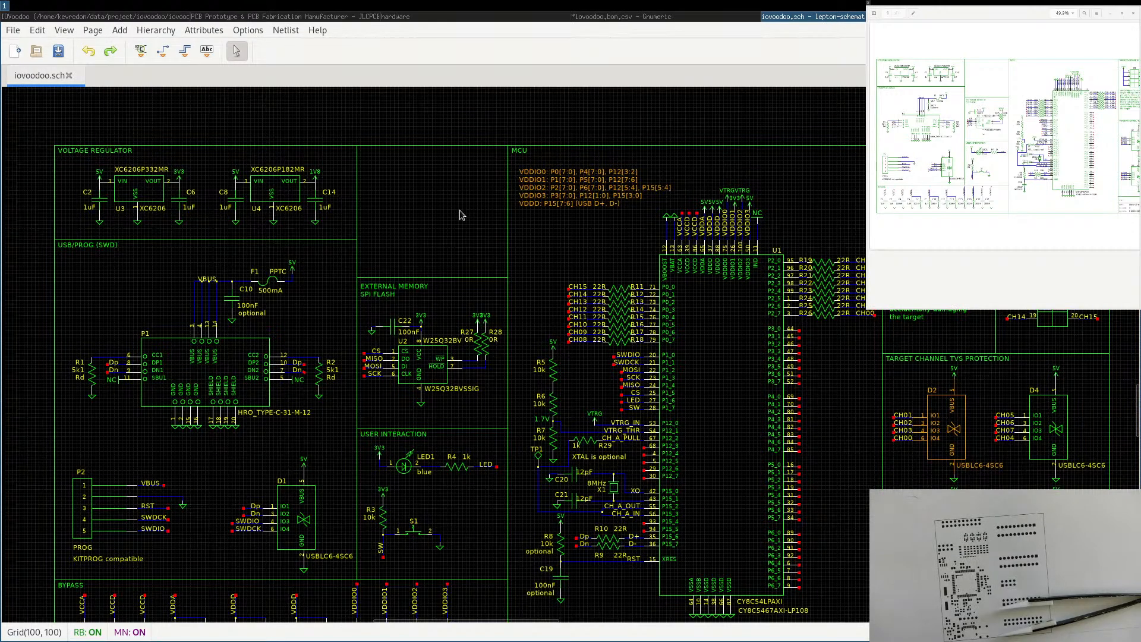
{"action": "middle_click_drag", "start_coordinate": [733, 340], "coordinate": [703, 309]}
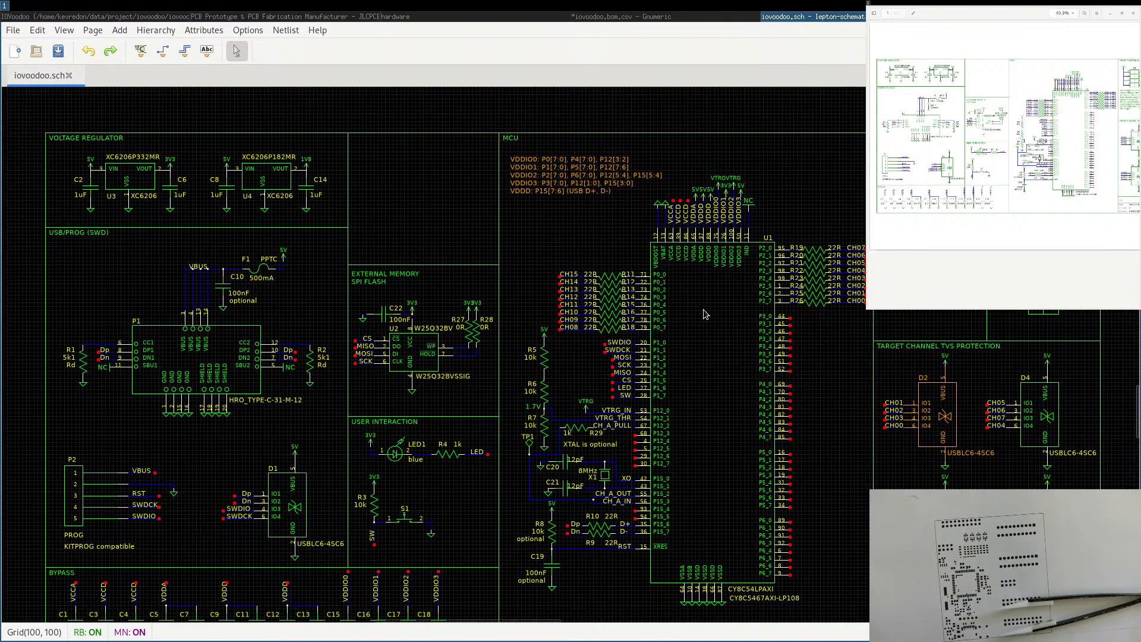
{"action": "double_click", "coordinate": [226, 348]}
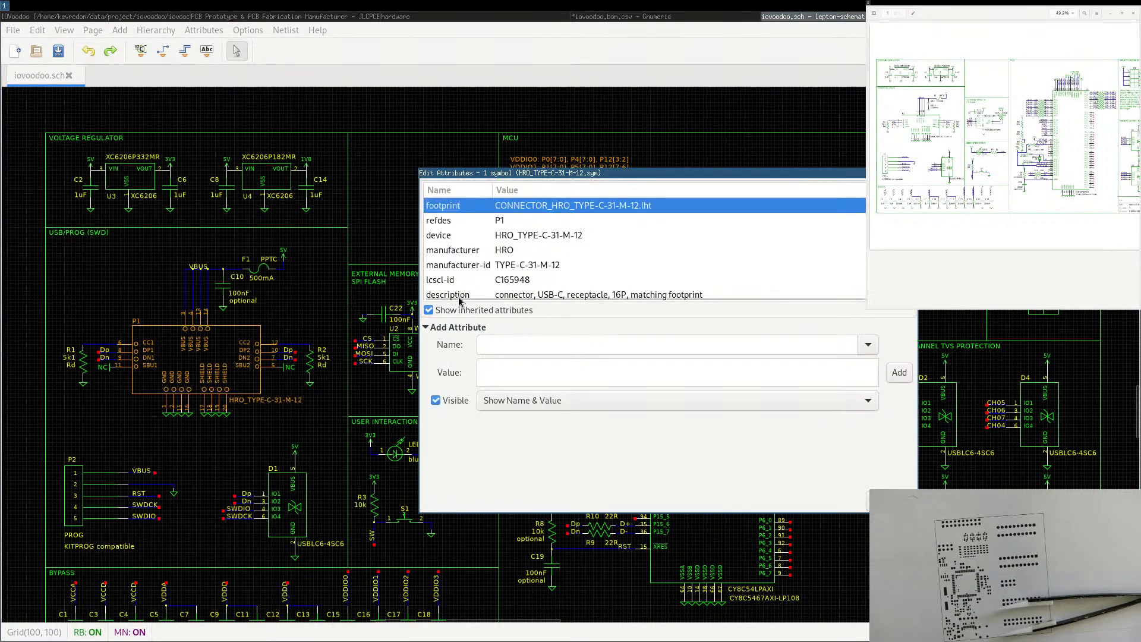
{"action": "left_click", "coordinate": [550, 294]}
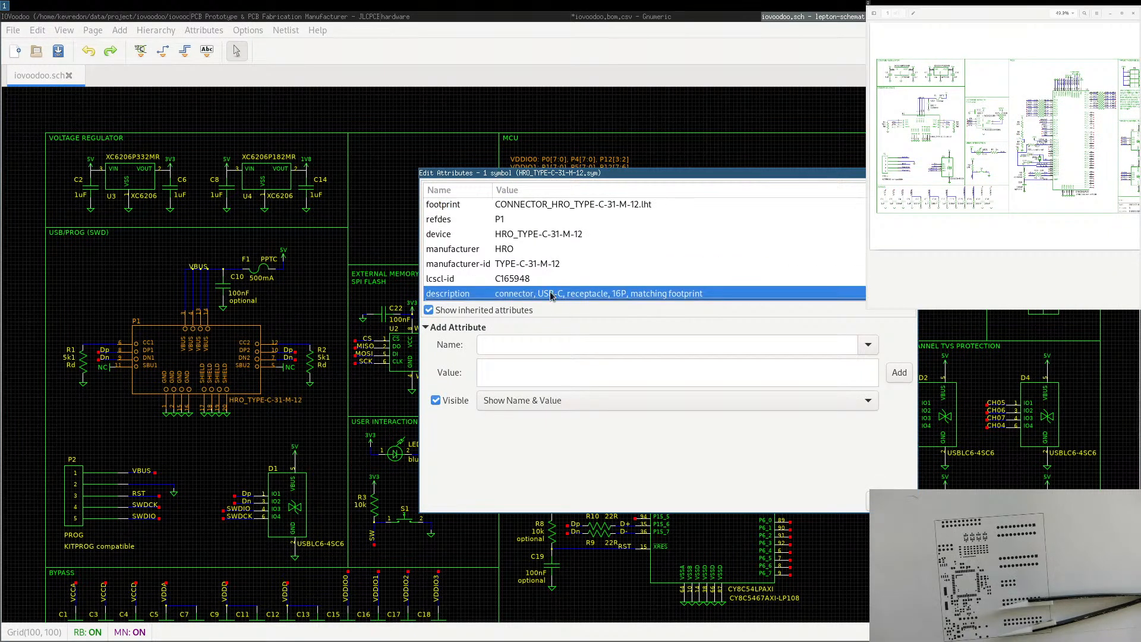
{"action": "scroll", "coordinate": [629, 271], "scroll_direction": "down", "scroll_amount": 2}
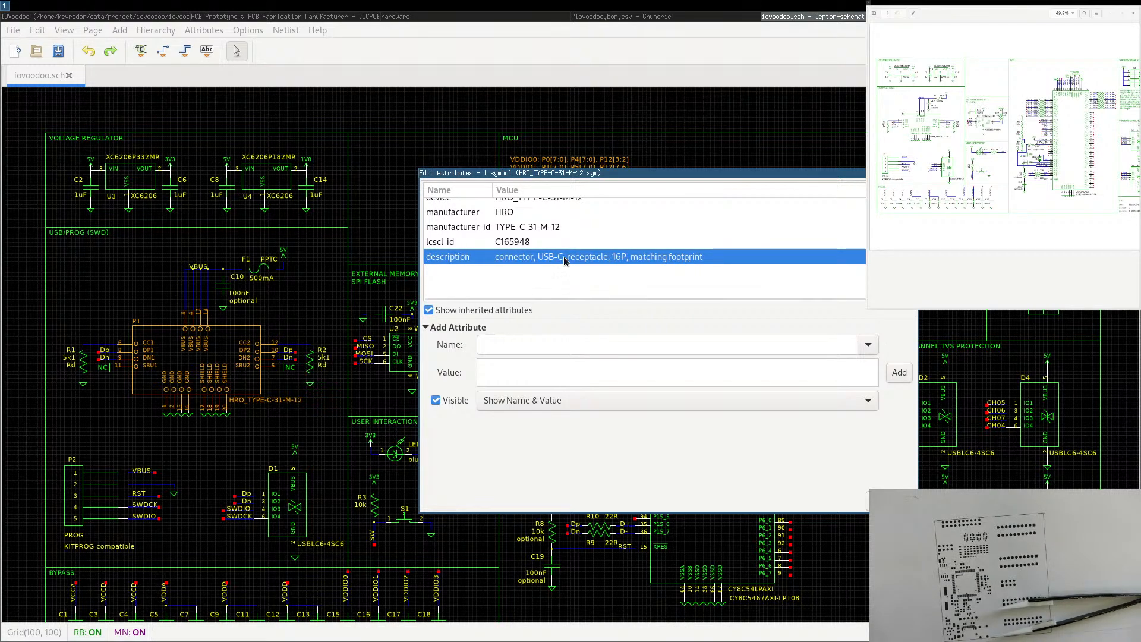
{"action": "scroll", "coordinate": [528, 241], "scroll_direction": "up", "scroll_amount": 2}
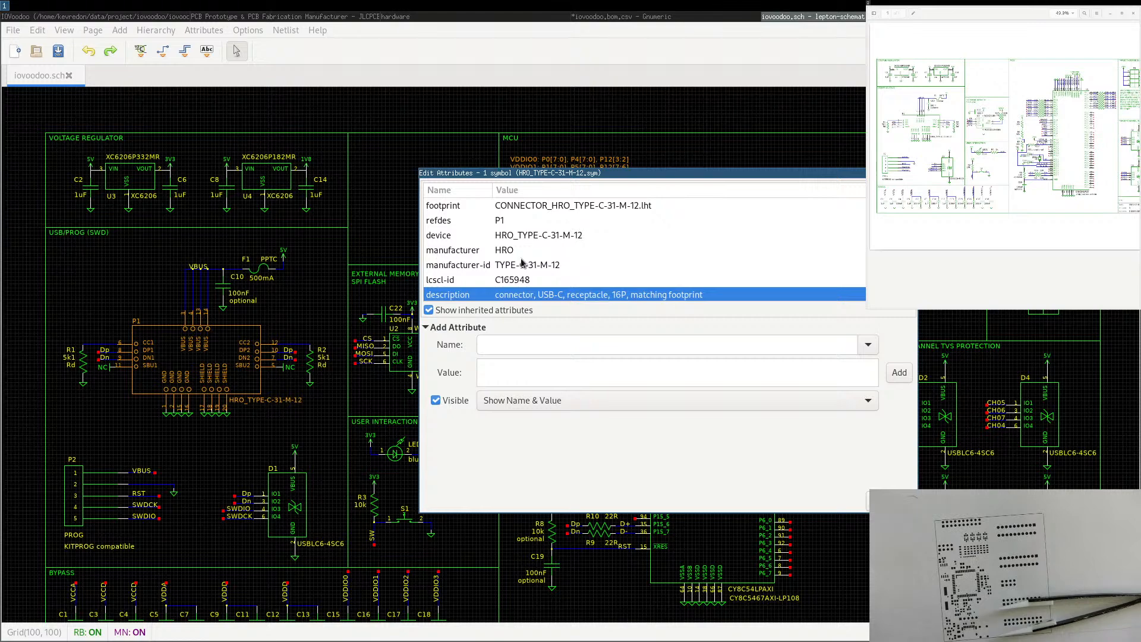
Correct the name of connector P1's lcscl-id attribute to lcsc-id.
{"action": "left_click", "coordinate": [498, 254]}
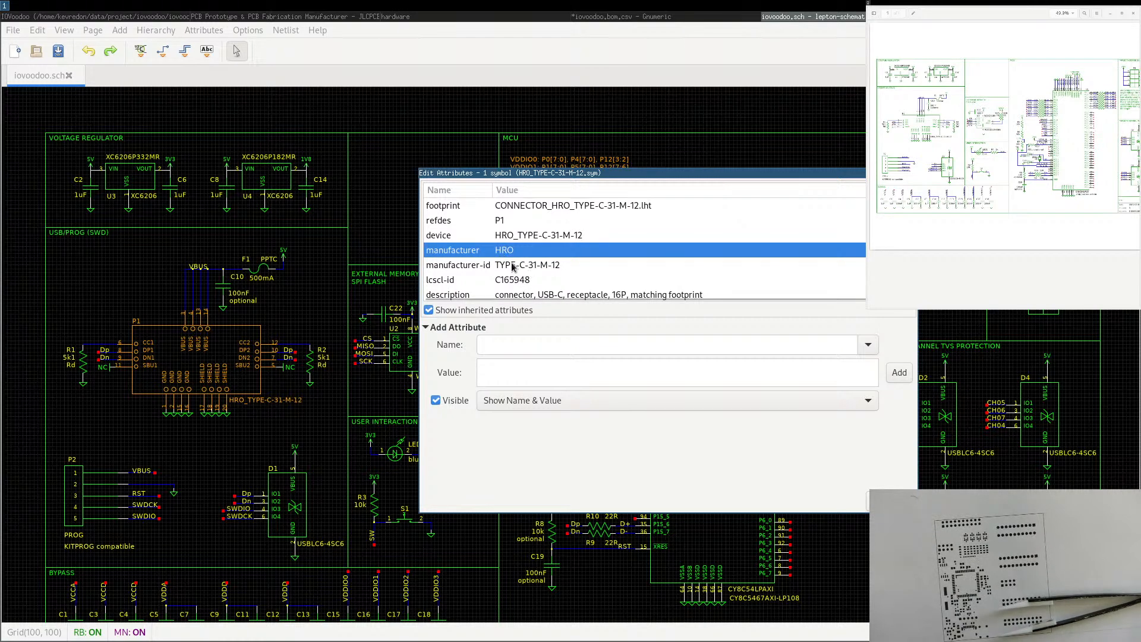
{"action": "left_click", "coordinate": [514, 268]}
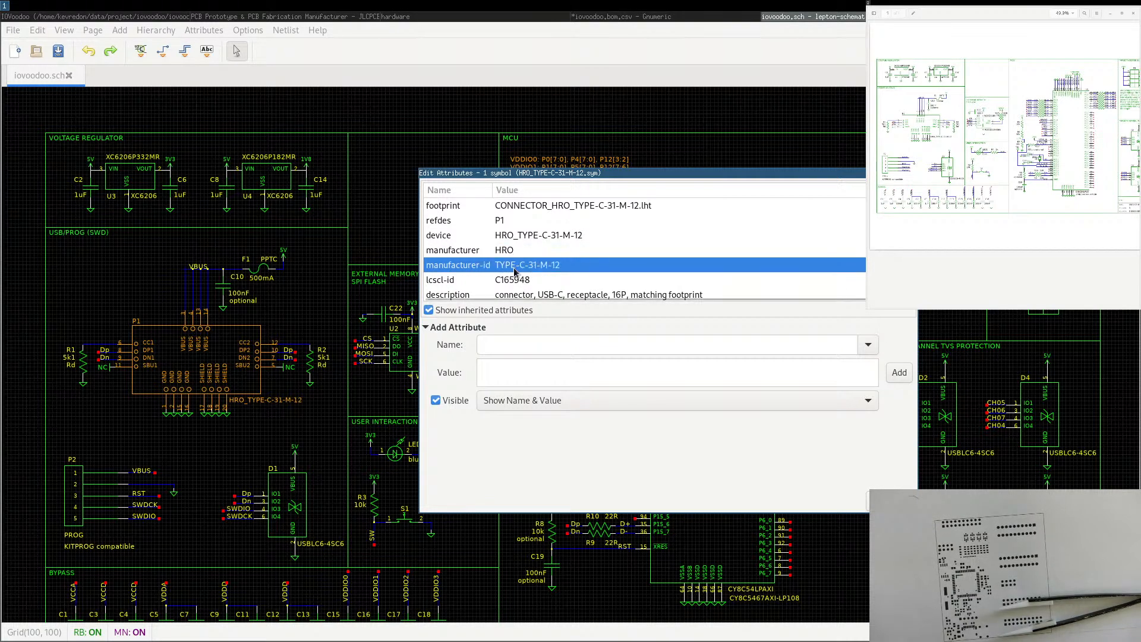
{"action": "left_click", "coordinate": [461, 282]}
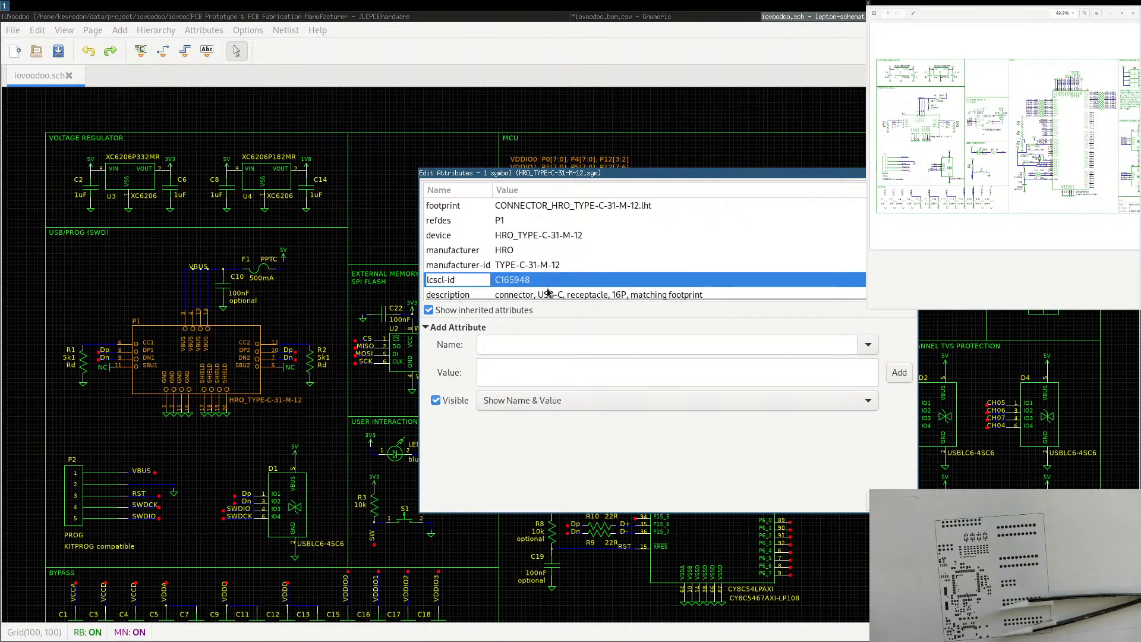
{"action": "key", "text": "BackSpace"}
{"action": "key", "text": "Return"}
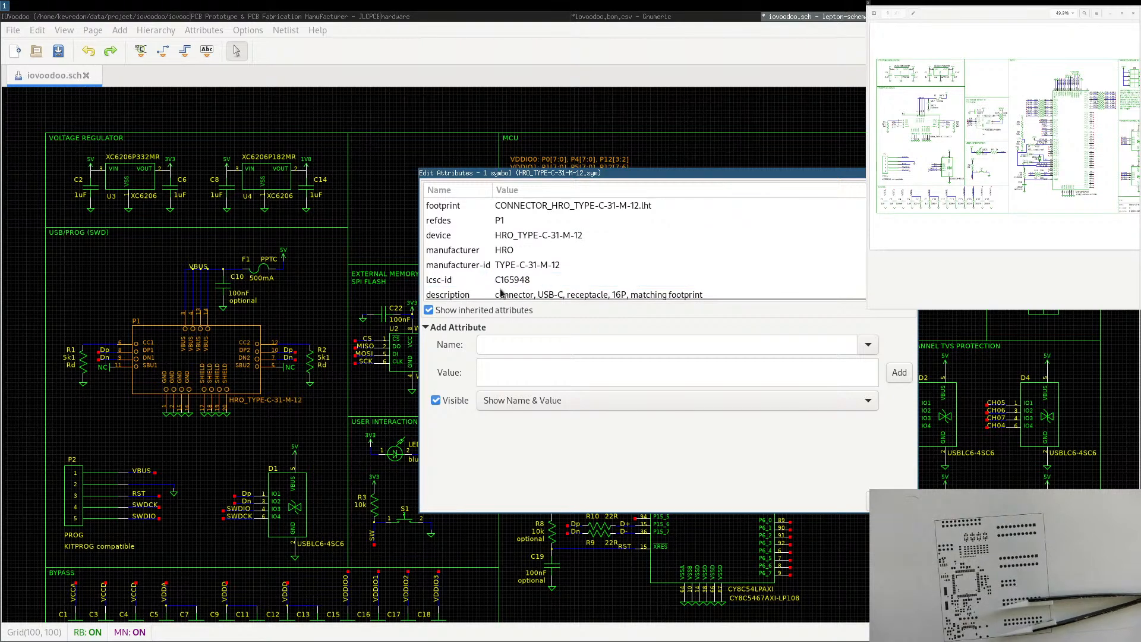
Review P1's LCSC ID, manufacturer, manufacturer ID and description, and look at the attributes of header P2.
{"action": "left_click", "coordinate": [504, 287]}
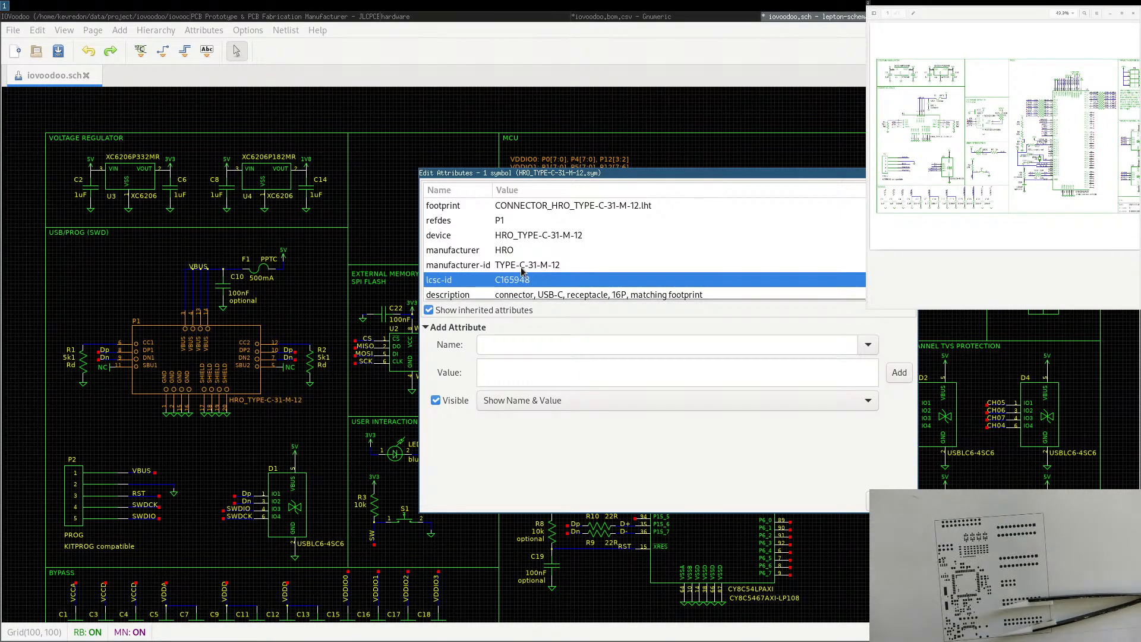
{"action": "scroll", "coordinate": [515, 273], "scroll_direction": "down", "scroll_amount": 2}
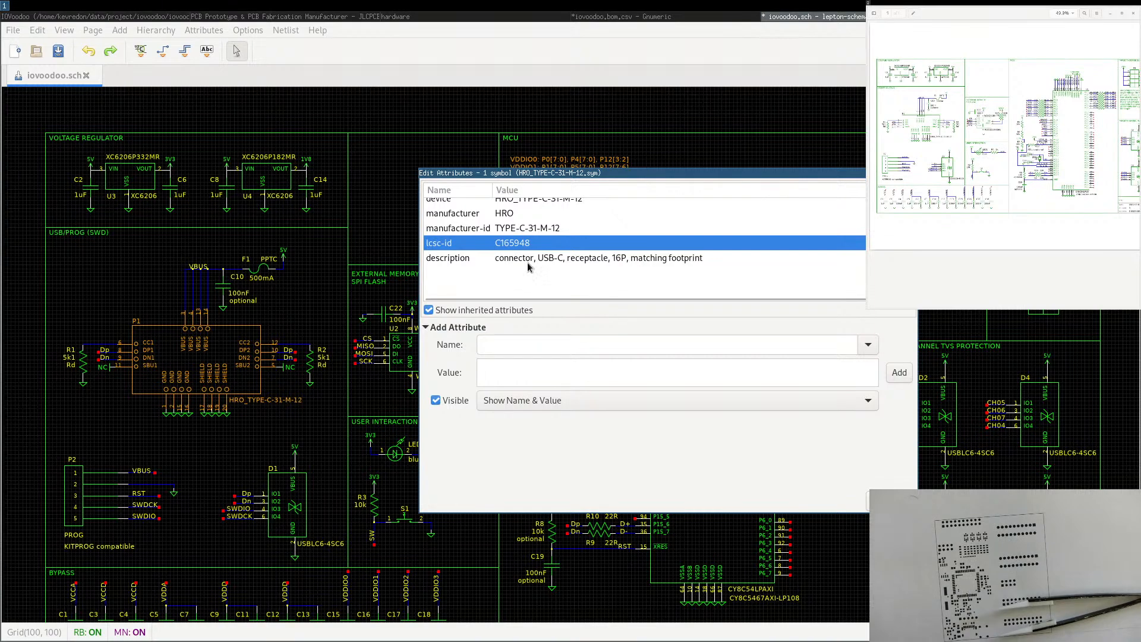
{"action": "left_click", "coordinate": [444, 228]}
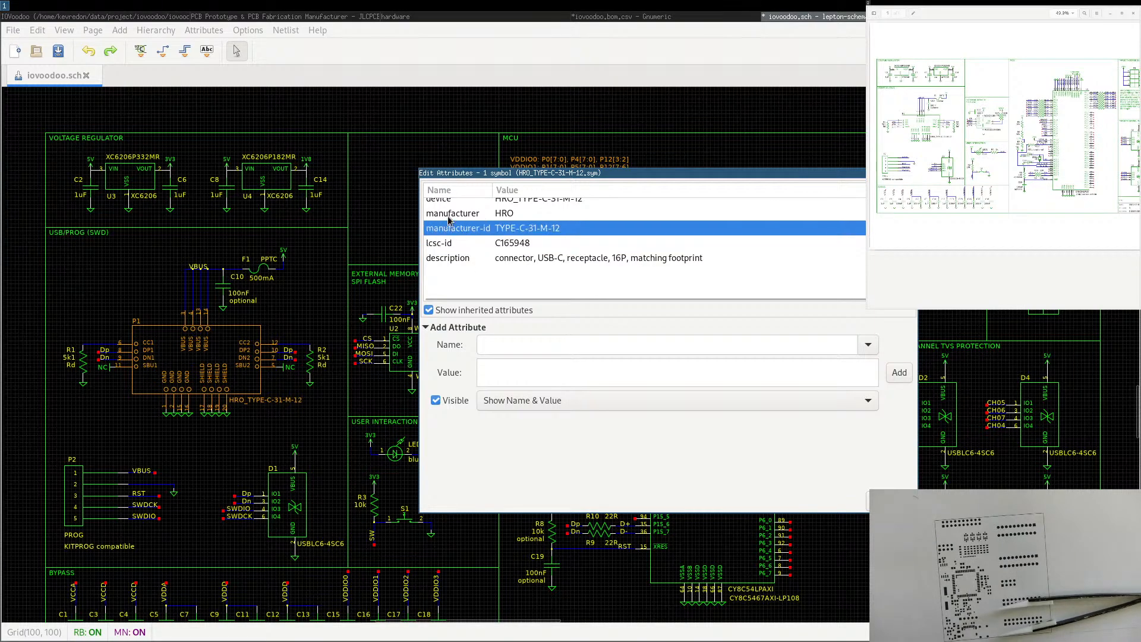
{"action": "left_click", "coordinate": [448, 214]}
{"action": "left_click", "coordinate": [452, 244]}
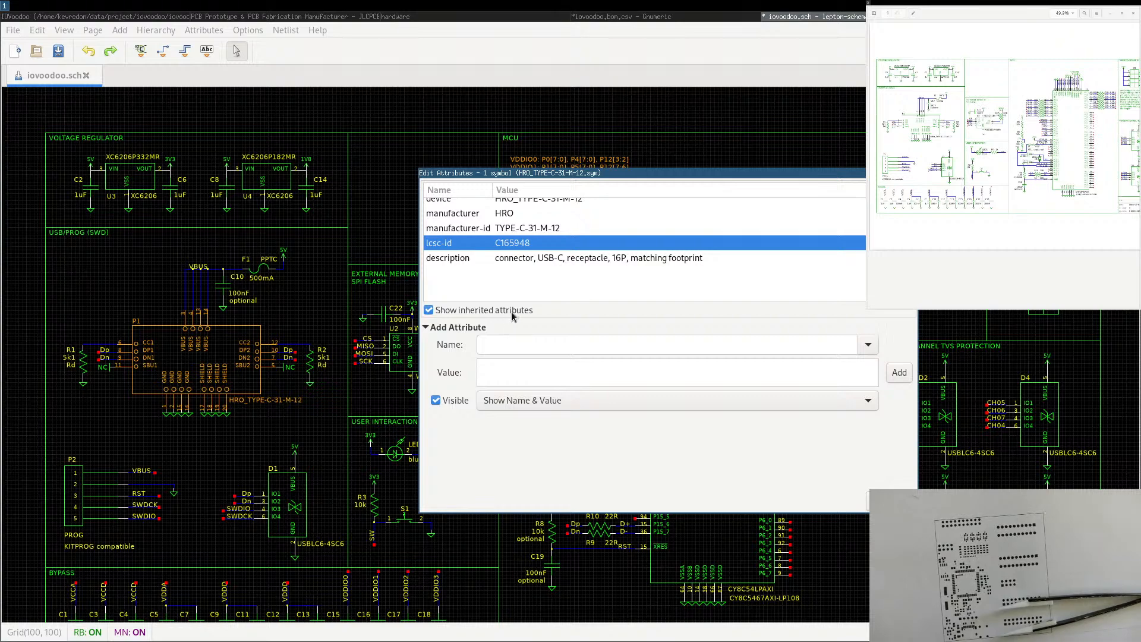
{"action": "left_click", "coordinate": [516, 257]}
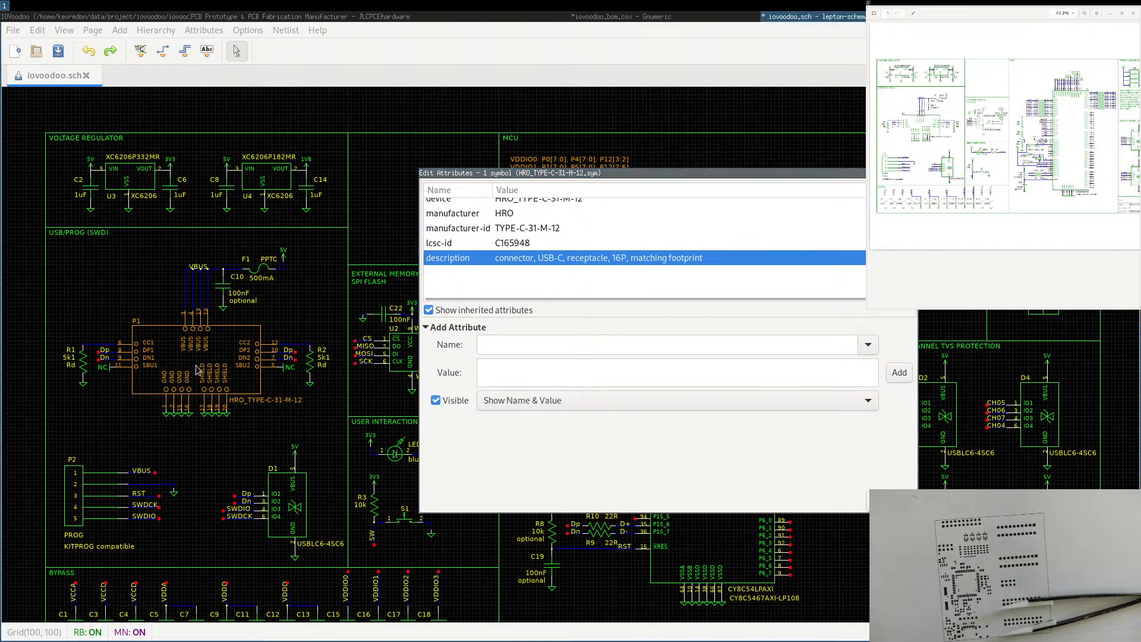
{"action": "left_click", "coordinate": [81, 497]}
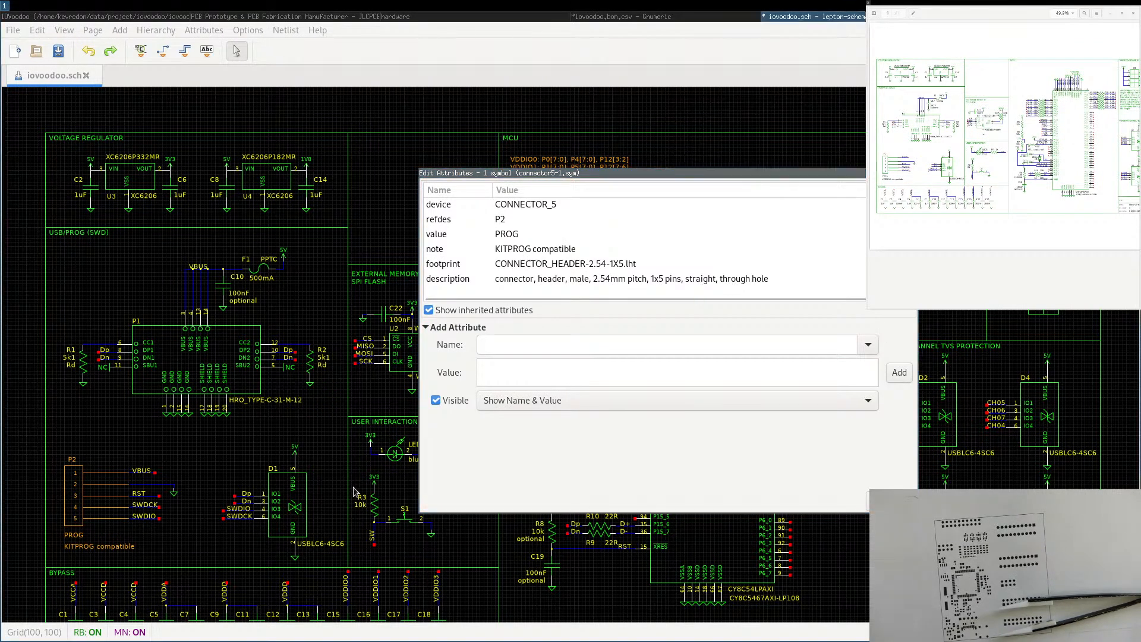
Correct header P3's description to "connector, header, male, 2.54mm pitch, 2x4, straight, through hole".
{"action": "left_click", "coordinate": [927, 200]}
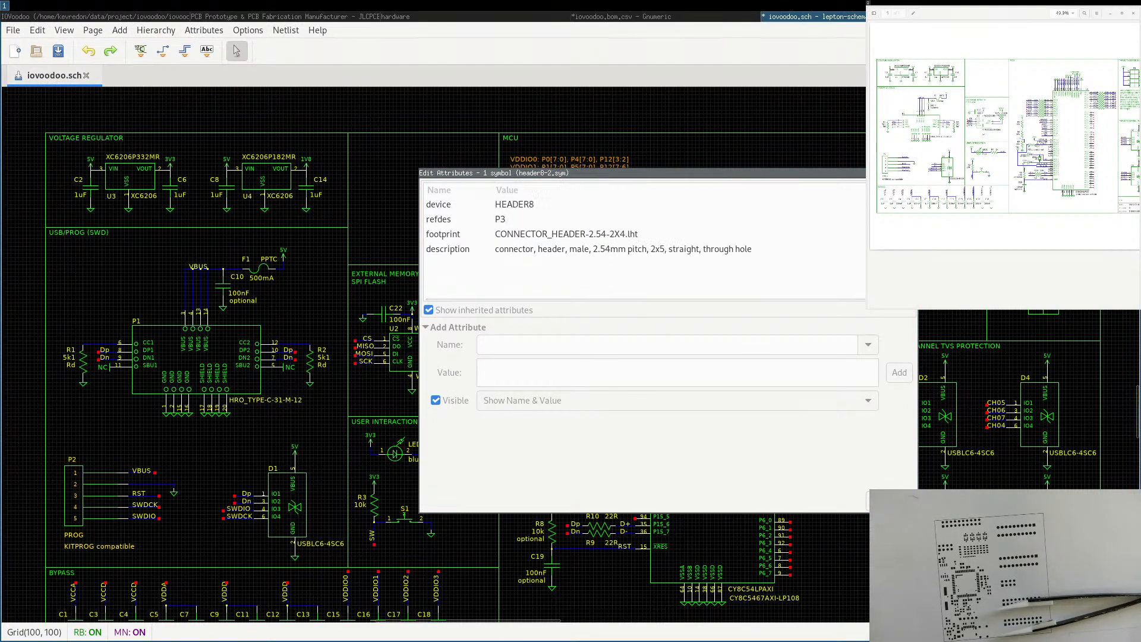
{"action": "left_click", "coordinate": [661, 251]}
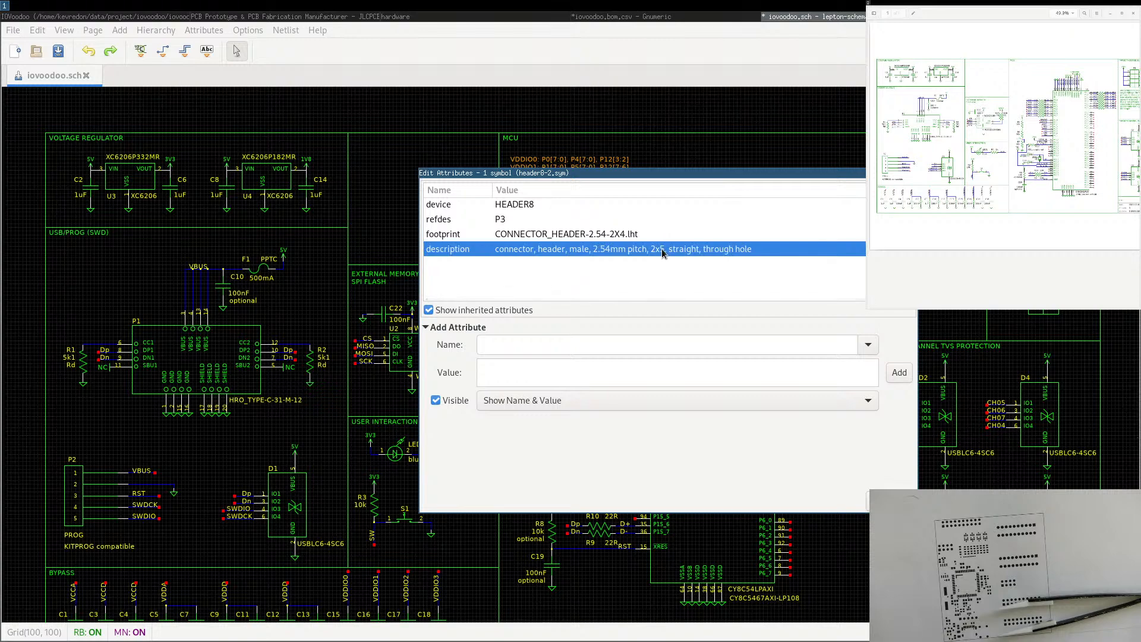
{"action": "left_click", "coordinate": [663, 249]}
{"action": "left_click", "coordinate": [663, 248]}
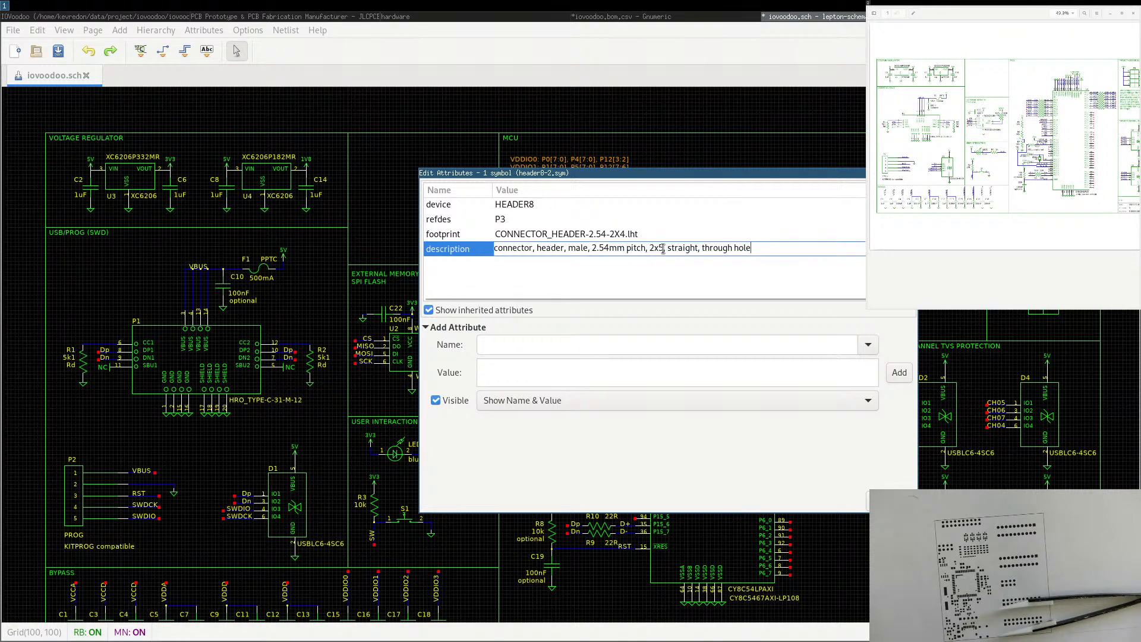
{"action": "key", "text": "Left"}
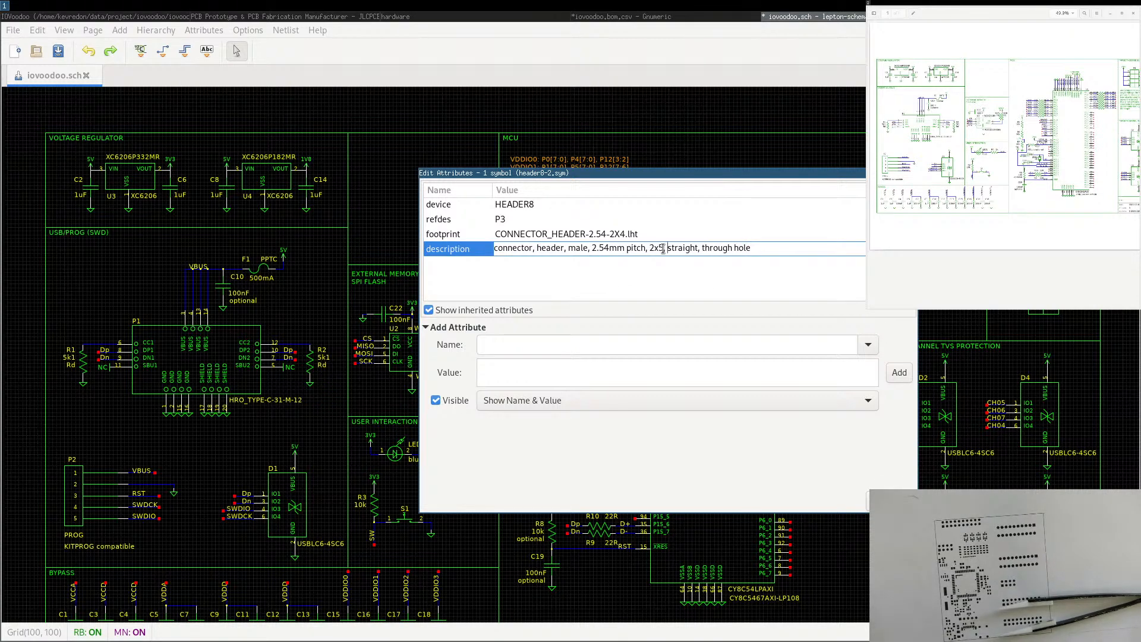
{"action": "key", "text": "BackSpace"}
{"action": "type", "text": "4"}
{"action": "key", "text": "Return"}
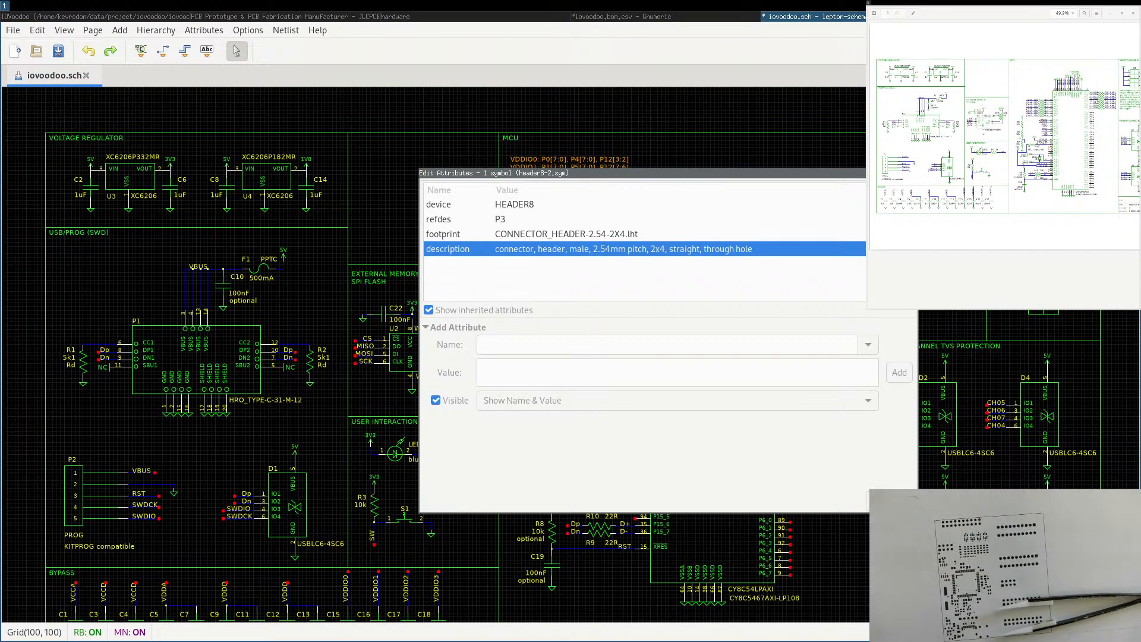
Examine the attributes of header P4 and the manufacturer and manufacturer-id of TVS diode D2.
{"action": "left_click", "coordinate": [1043, 306]}
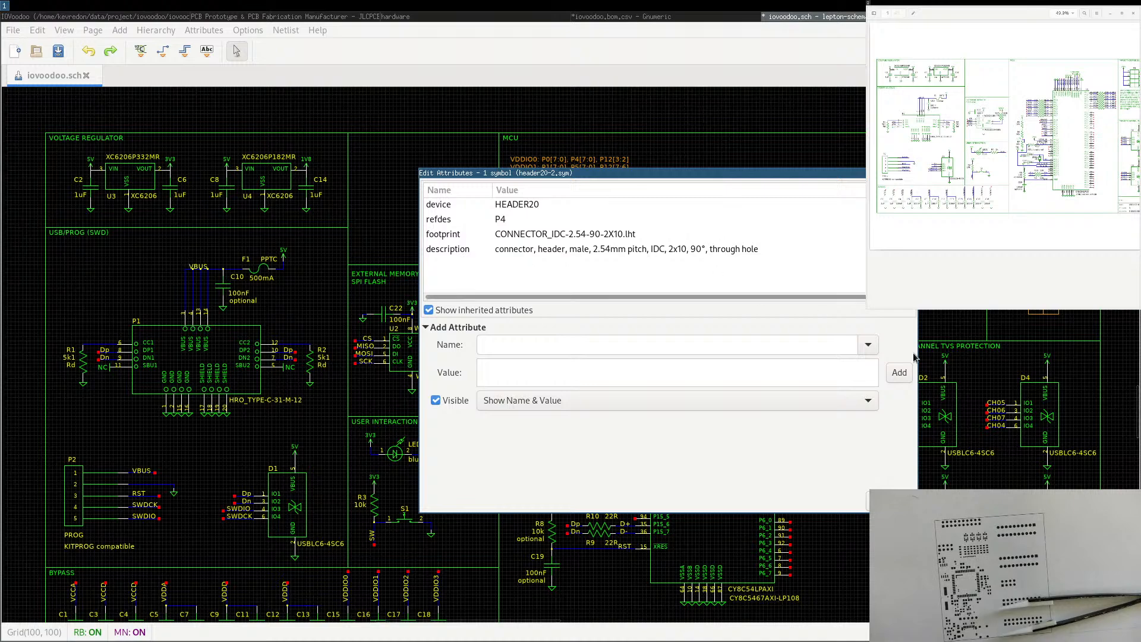
{"action": "left_click", "coordinate": [1010, 418]}
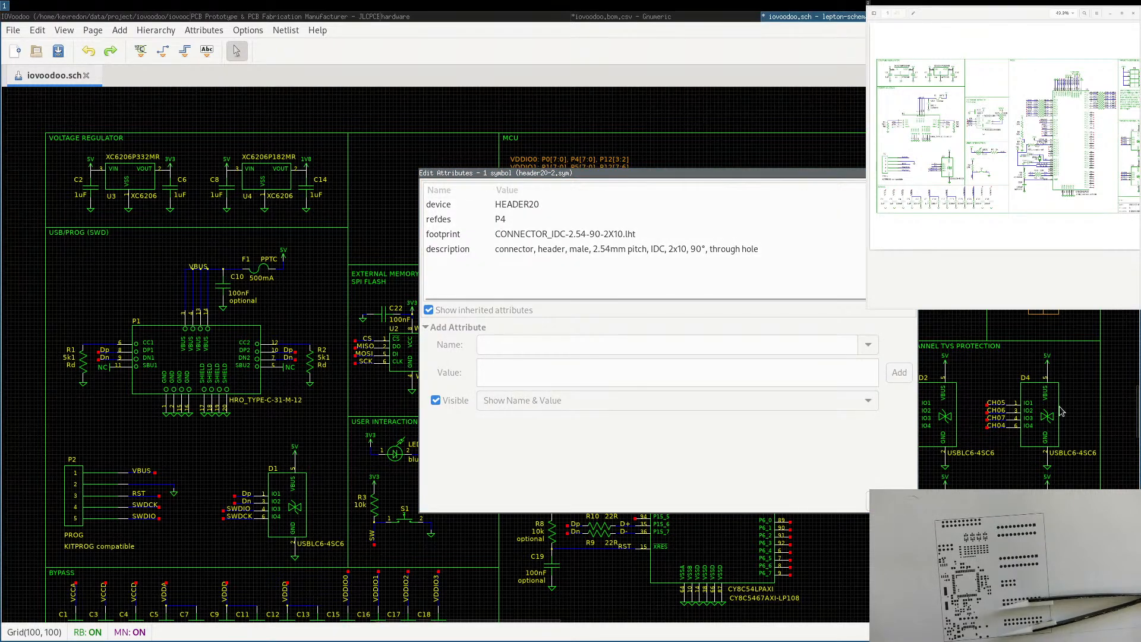
{"action": "left_click", "coordinate": [955, 412]}
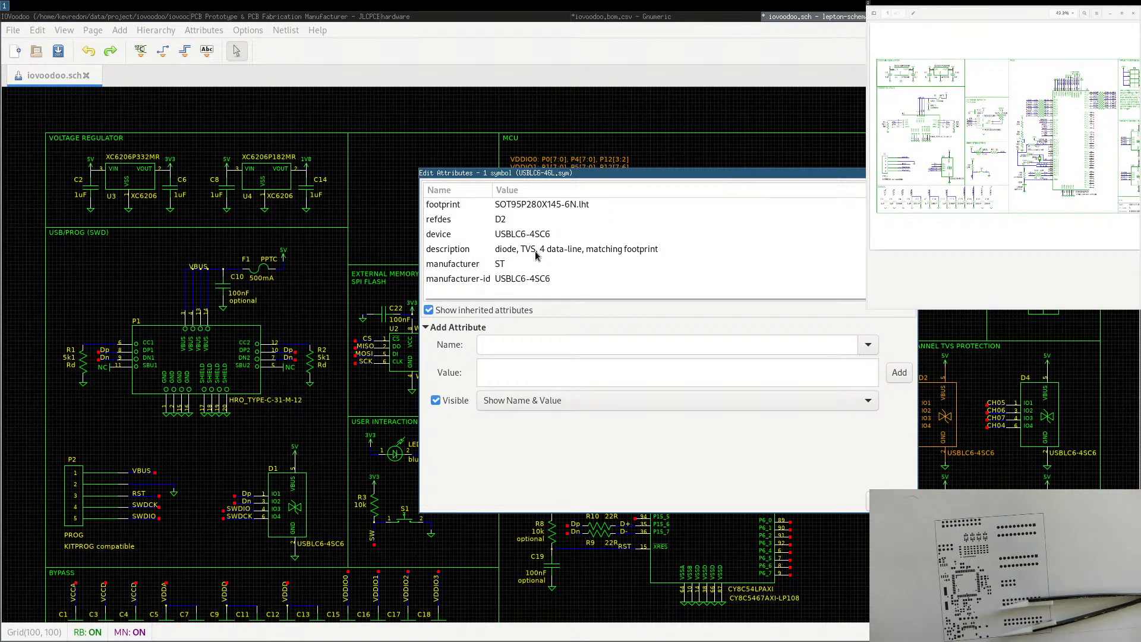
{"action": "left_click", "coordinate": [499, 271]}
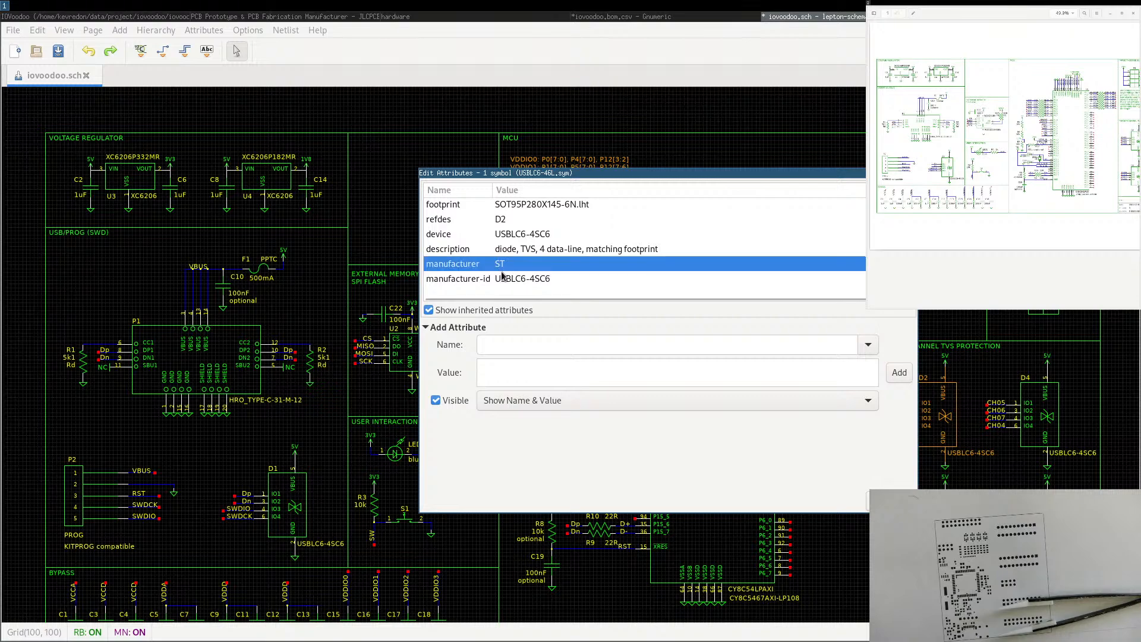
{"action": "left_click", "coordinate": [509, 280]}
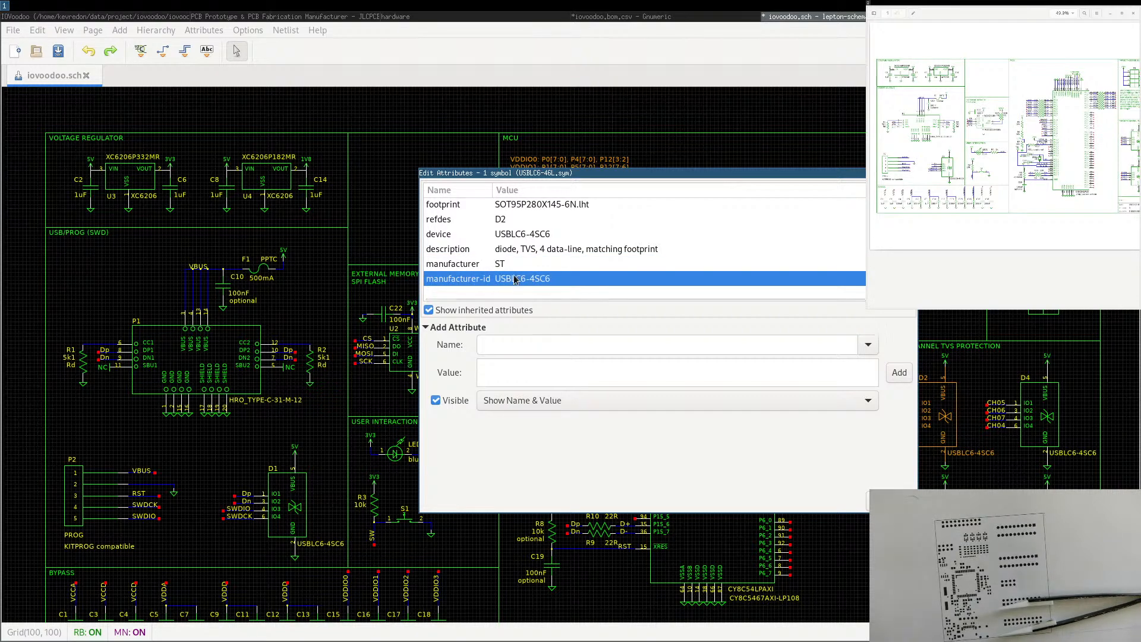
{"action": "left_click", "coordinate": [503, 268]}
{"action": "left_click", "coordinate": [509, 284]}
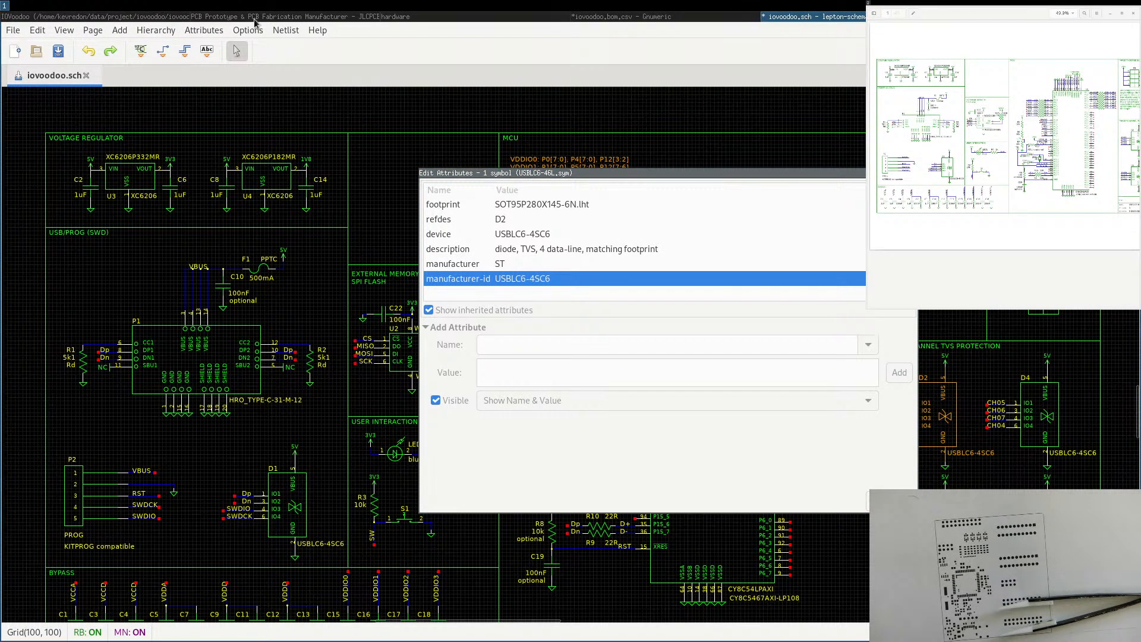
Switch to Chromium and search LCSC for usblc6-4sc6 in a new tab.
{"action": "left_click", "coordinate": [343, 17]}
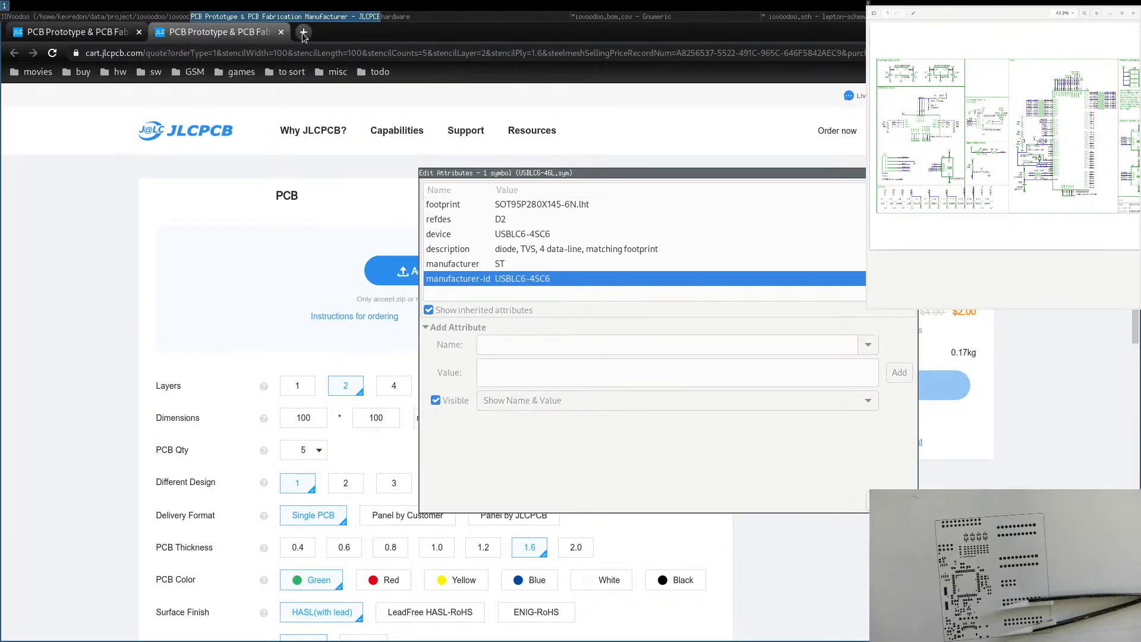
{"action": "left_click", "coordinate": [304, 32]}
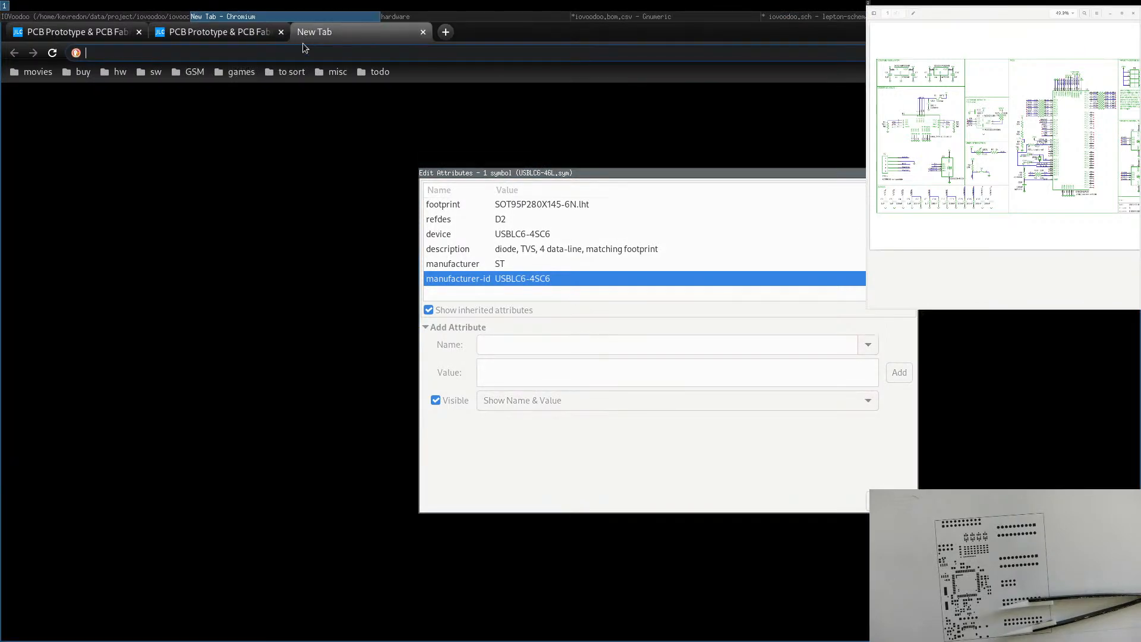
{"action": "type", "text": "ls"}
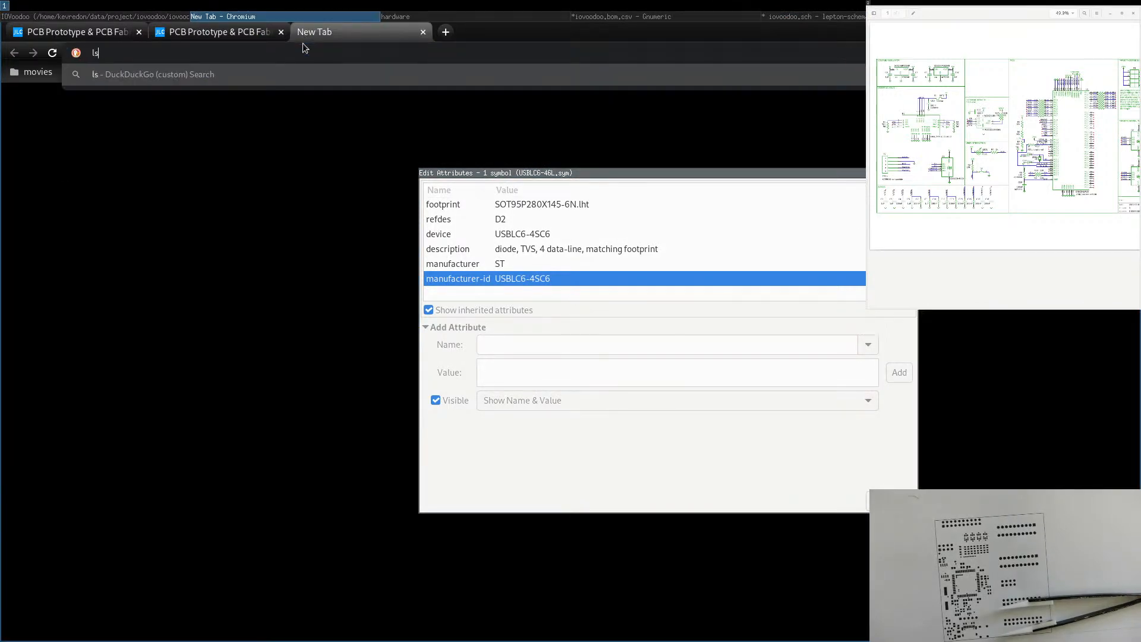
{"action": "type", "text": "c"}
{"action": "key", "text": "BackSpace"}
{"action": "key", "text": "BackSpace"}
{"action": "key", "text": "BackSpace"}
{"action": "type", "text": "l"}
{"action": "key", "text": "Tab"}
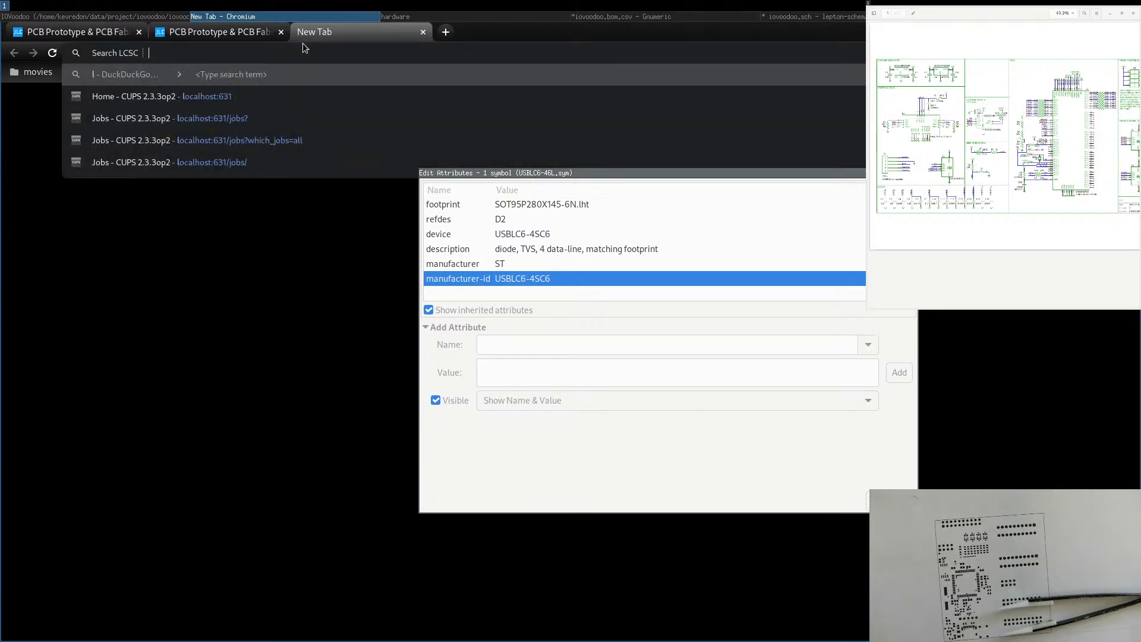
{"action": "type", "text": "usb"}
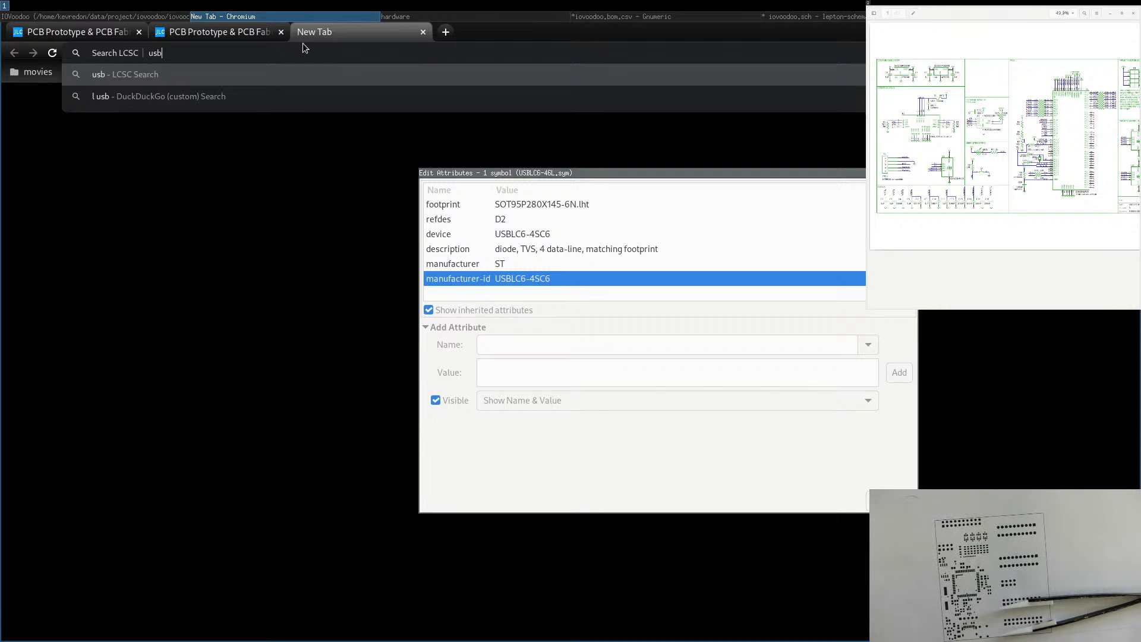
{"action": "type", "text": "lc"}
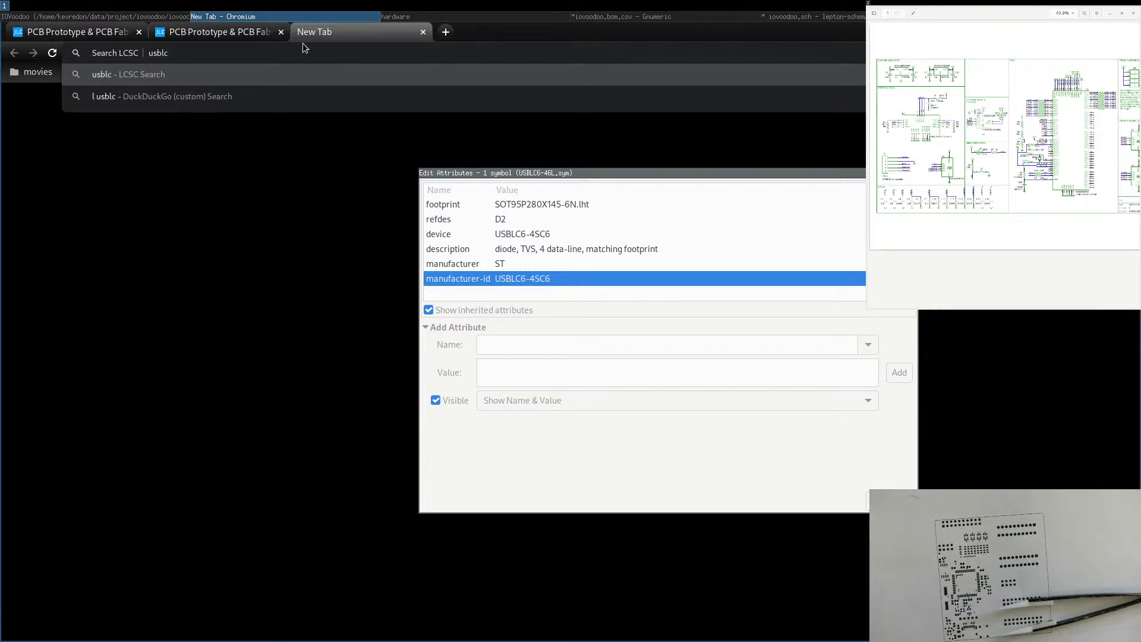
{"action": "type", "text": "6-"}
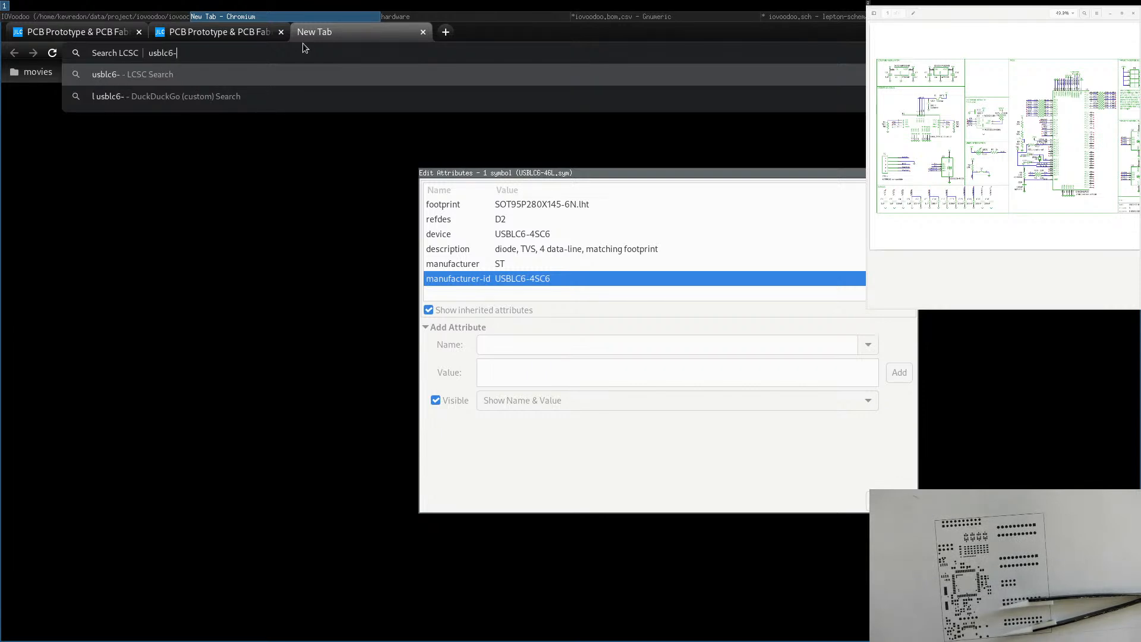
{"action": "type", "text": "4sc6"}
{"action": "key", "text": "Return"}
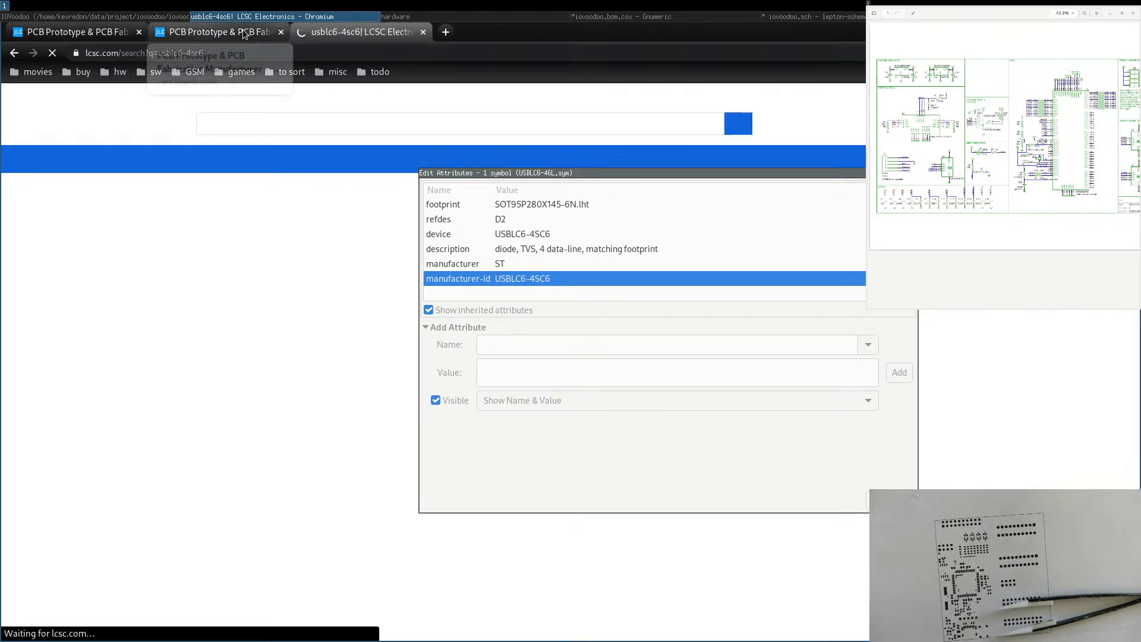
Move D2's attribute window aside and return to the LCSC search results for usblc6-4sc6.
{"action": "left_click", "coordinate": [242, 29]}
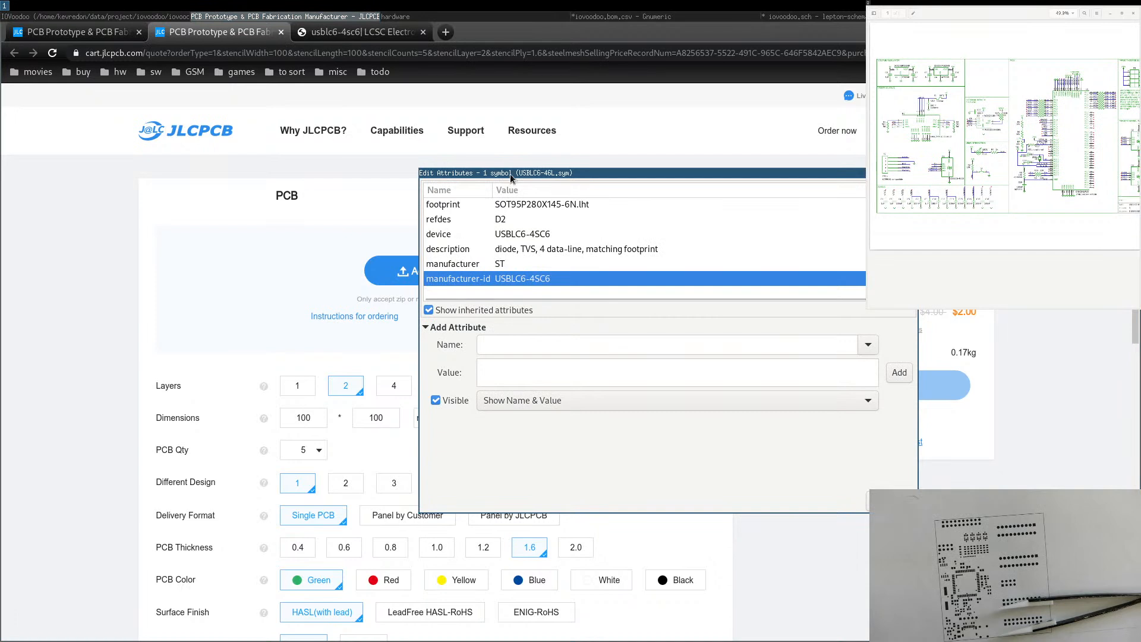
{"action": "left_click_drag", "start_coordinate": [511, 174], "coordinate": [676, 199]}
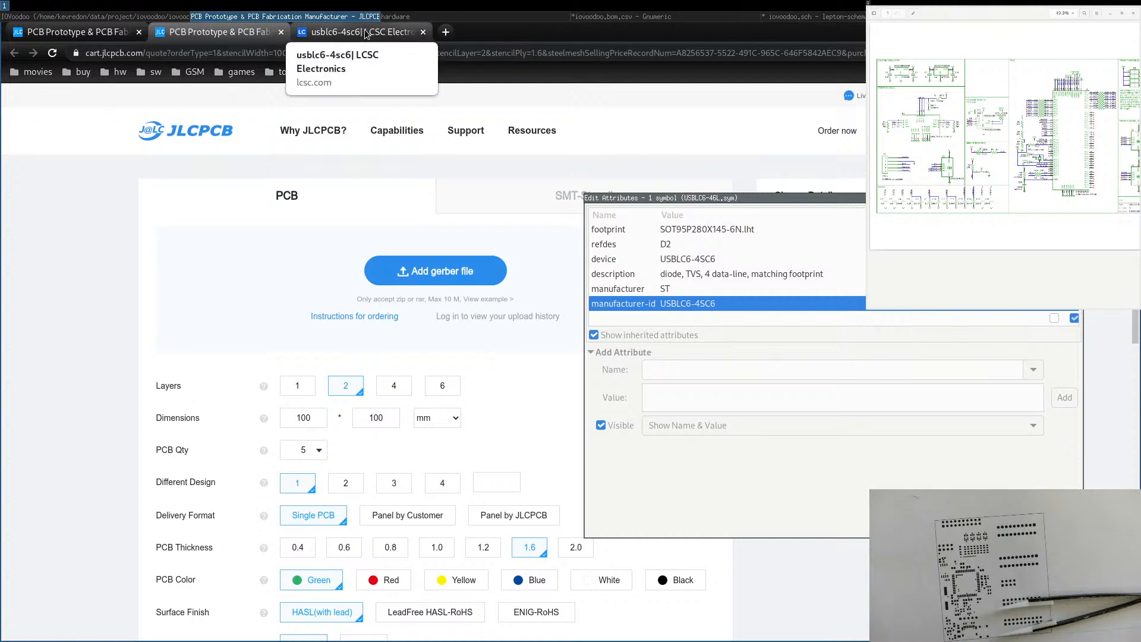
{"action": "left_click", "coordinate": [365, 34]}
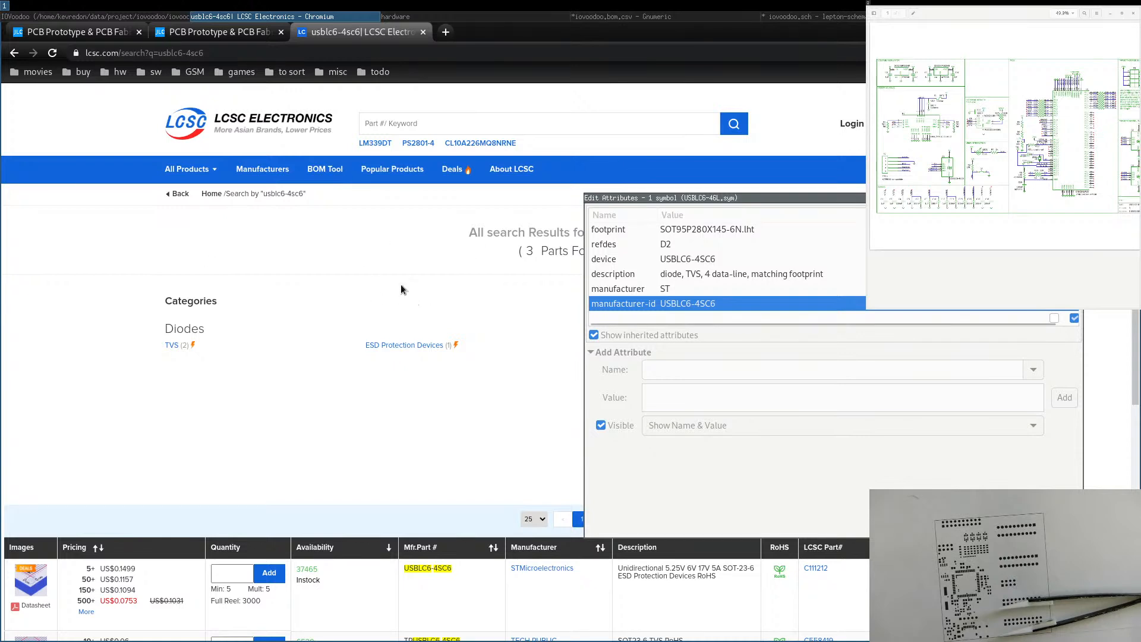
{"action": "scroll", "coordinate": [383, 274], "scroll_direction": "down", "scroll_amount": 1}
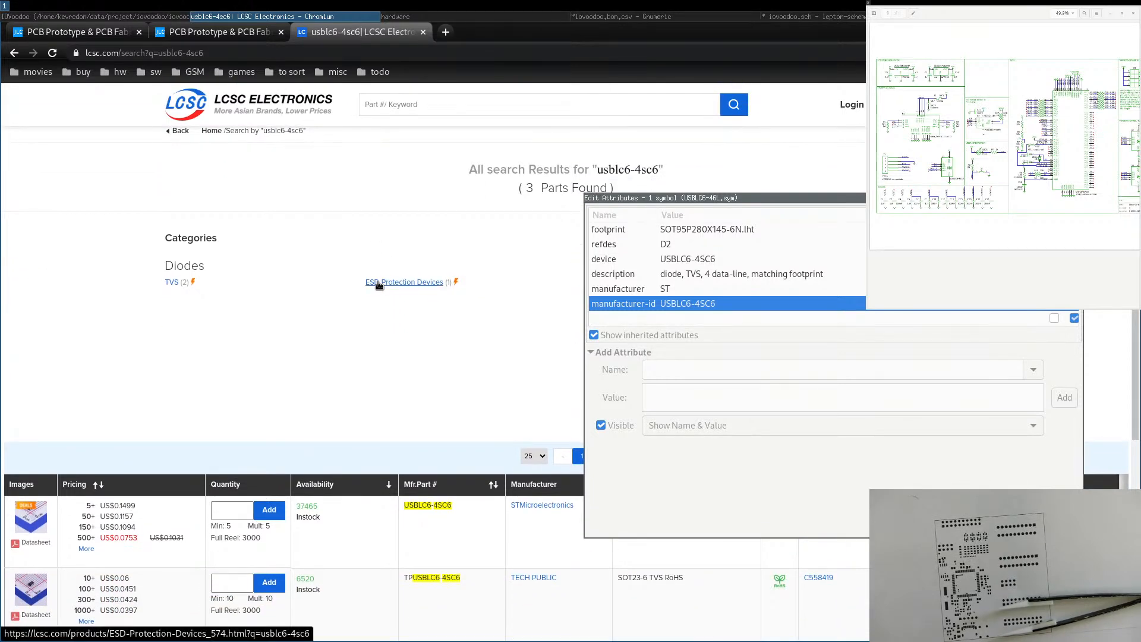
Log in to the LCSC account with the username and password, completing the robot check.
{"action": "left_click", "coordinate": [379, 283]}
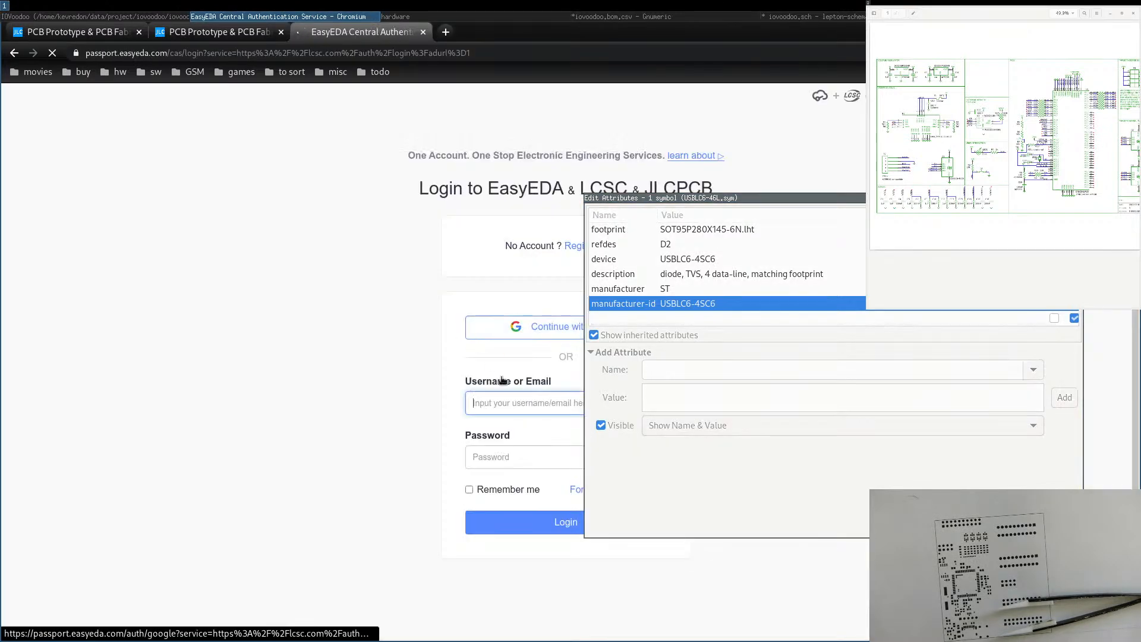
{"action": "left_click", "coordinate": [506, 412]}
{"action": "left_click", "coordinate": [503, 423]}
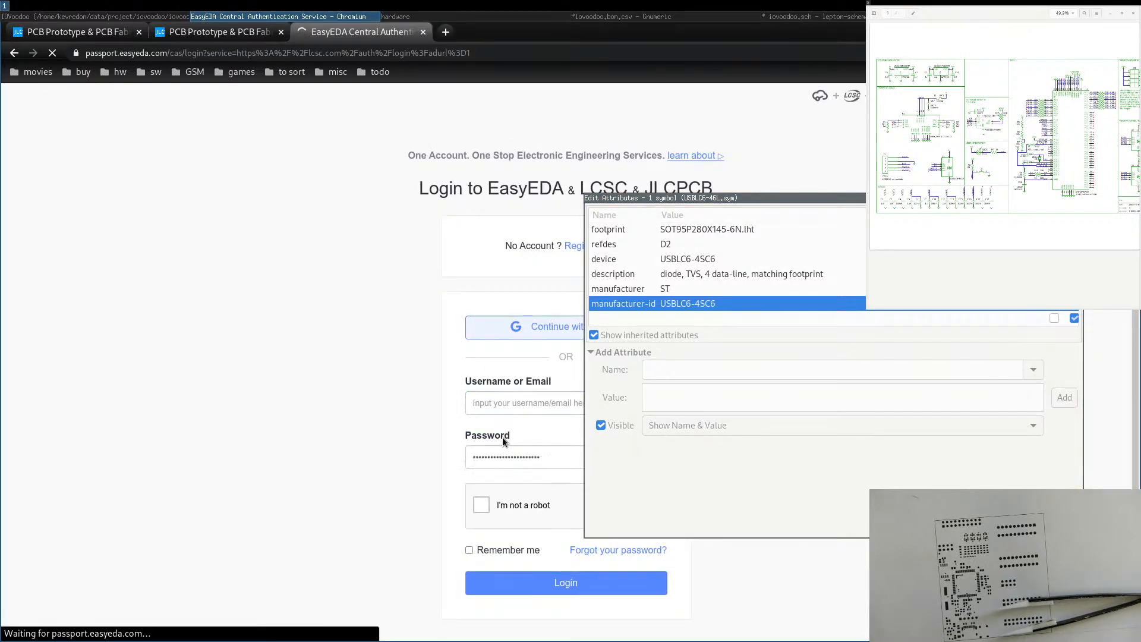
{"action": "left_click", "coordinate": [480, 505]}
{"action": "left_click", "coordinate": [565, 582]}
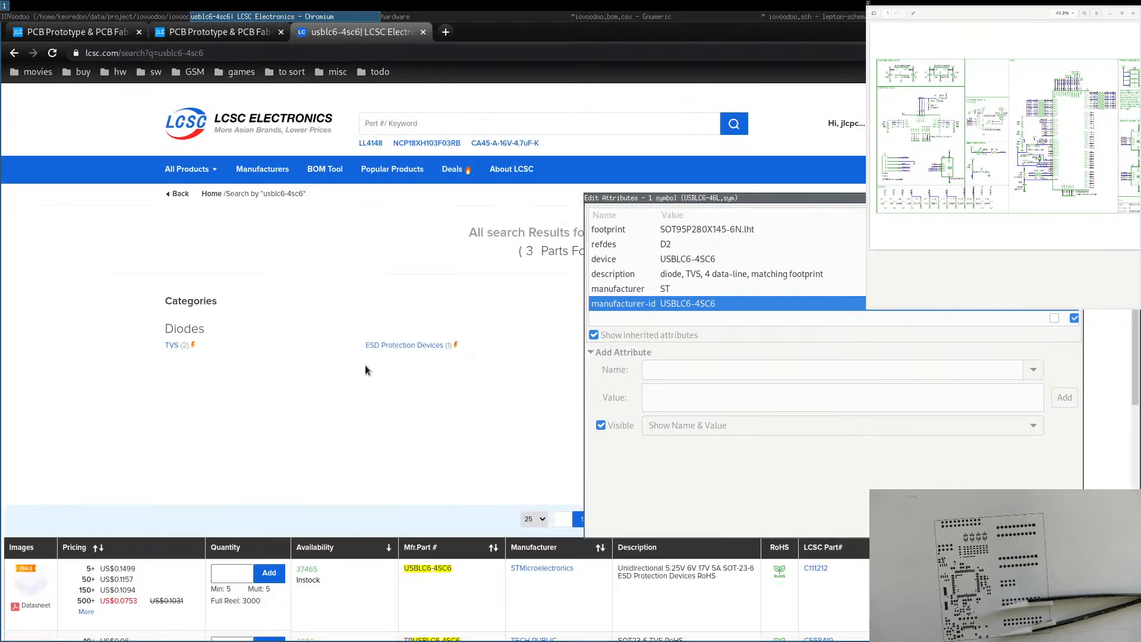
Move the attribute window off the LCSC results and check the pricing of the STMicroelectronics USBLC6-4SC6.
{"action": "scroll", "coordinate": [289, 443], "scroll_direction": "down", "scroll_amount": 1}
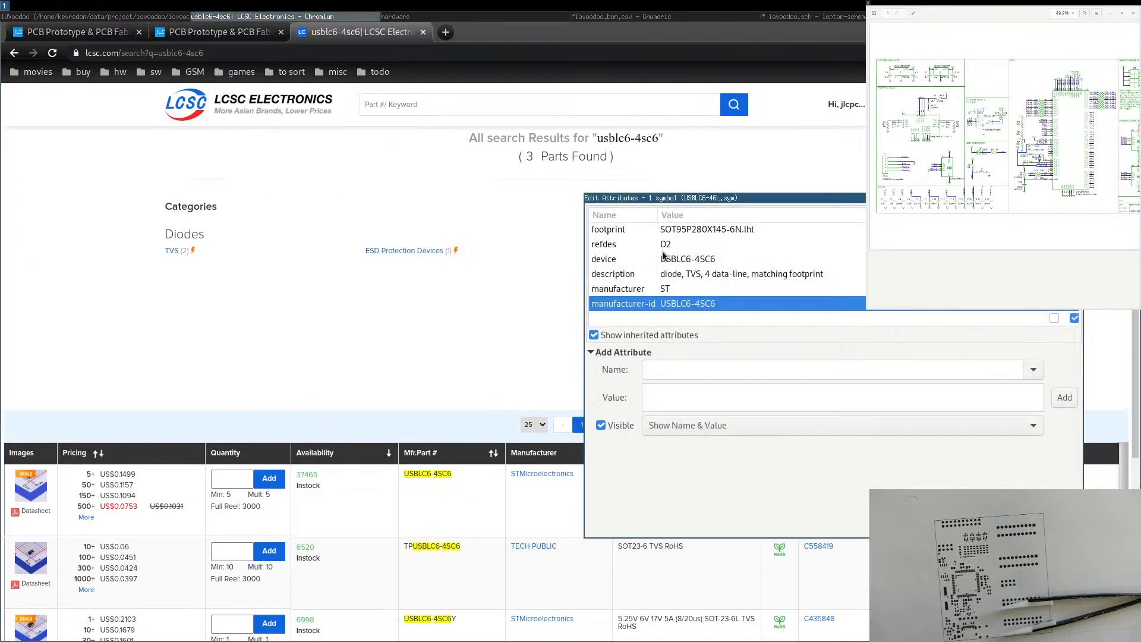
{"action": "left_click_drag", "start_coordinate": [686, 198], "coordinate": [772, 134]}
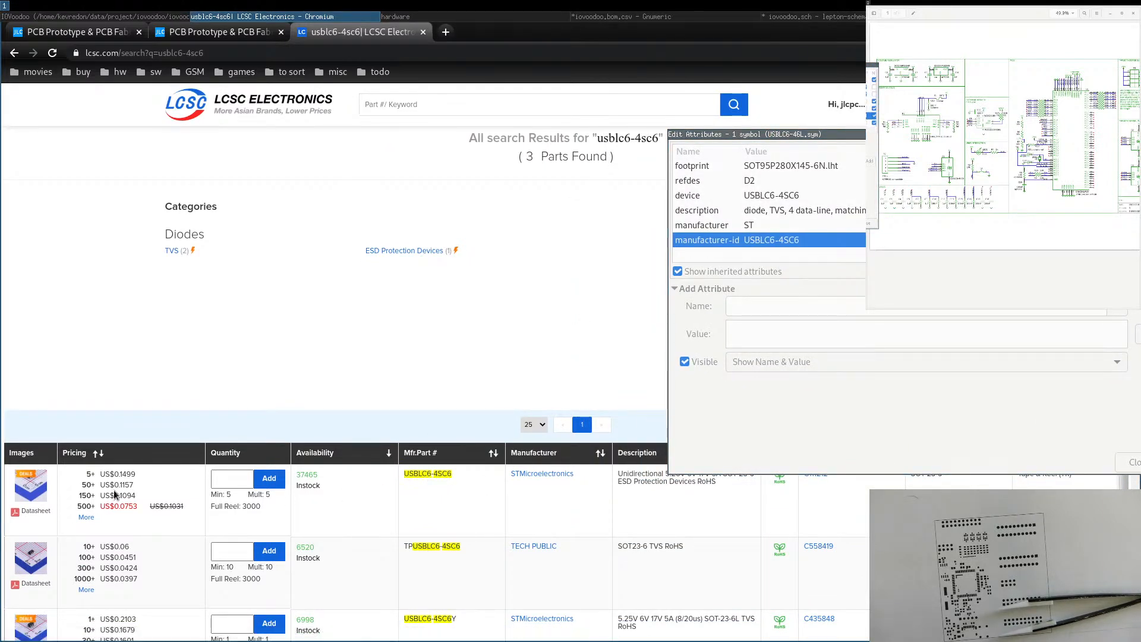
{"action": "left_click_drag", "start_coordinate": [118, 474], "coordinate": [126, 474]}
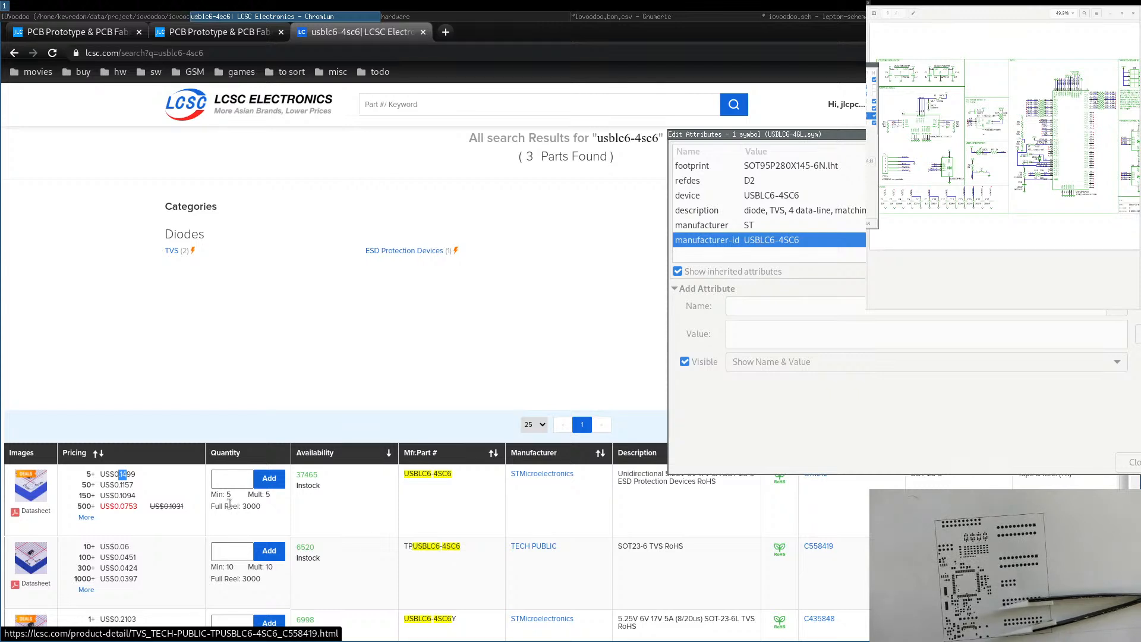
{"action": "scroll", "coordinate": [238, 511], "scroll_direction": "down", "scroll_amount": 3}
{"action": "mouse_move", "coordinate": [30, 472]}
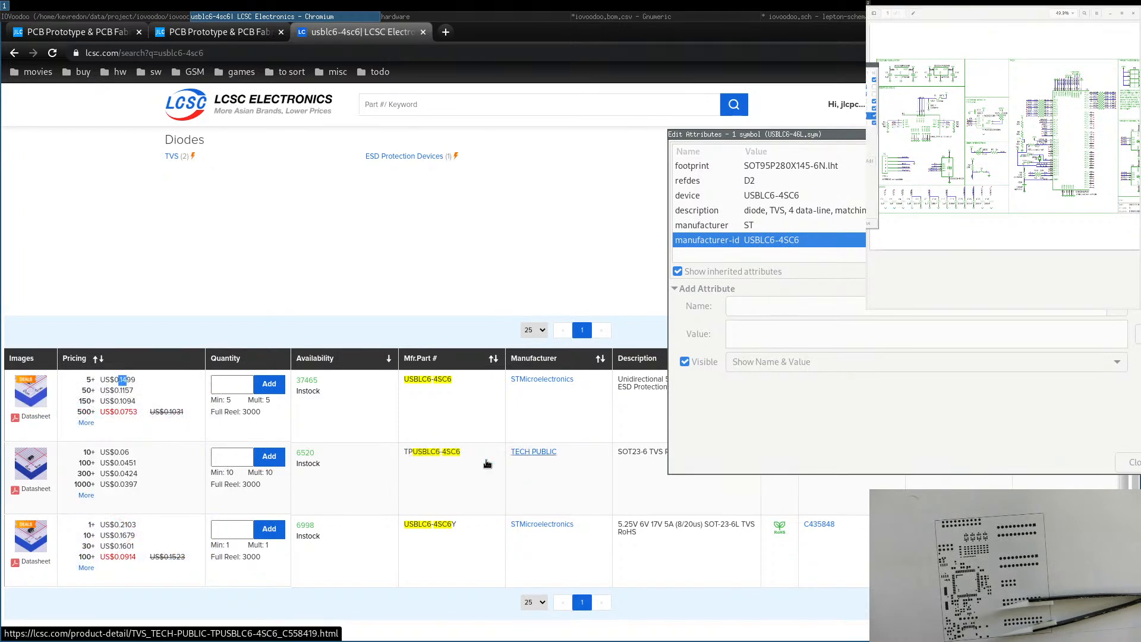
Examine the price breaks and availability of the TECH PUBLIC TPUSBLC6-4SC6.
{"action": "left_click", "coordinate": [122, 453]}
{"action": "double_click", "coordinate": [122, 452]}
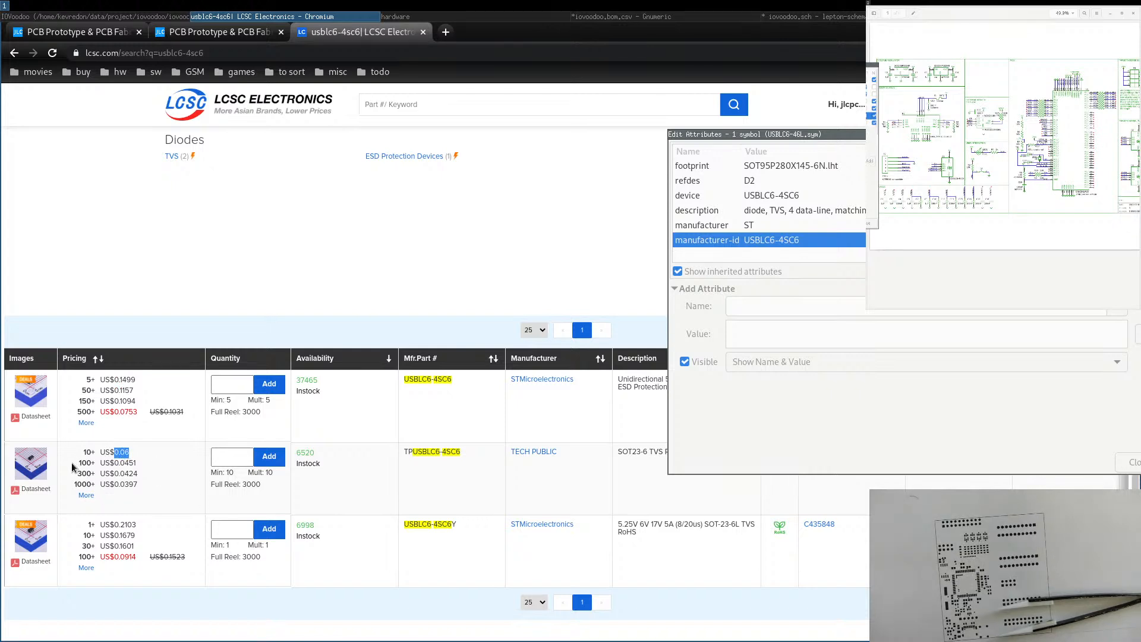
{"action": "left_click", "coordinate": [131, 467]}
{"action": "double_click", "coordinate": [115, 473]}
{"action": "double_click", "coordinate": [305, 453]}
Set the order quantity of the TECH PUBLIC TPUSBLC6-4SC6 to 100.
{"action": "left_click", "coordinate": [225, 461]}
{"action": "left_click", "coordinate": [476, 472]}
{"action": "type", "text": "1"}
{"action": "left_click", "coordinate": [530, 461]}
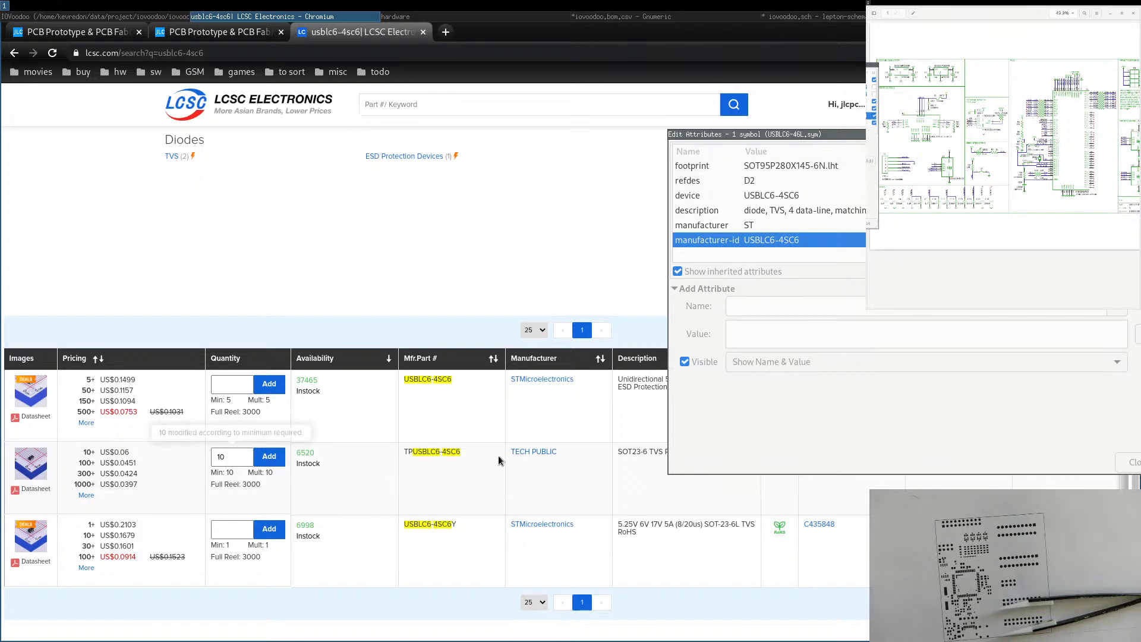
{"action": "left_click", "coordinate": [235, 463]}
{"action": "key", "text": "BackSpace"}
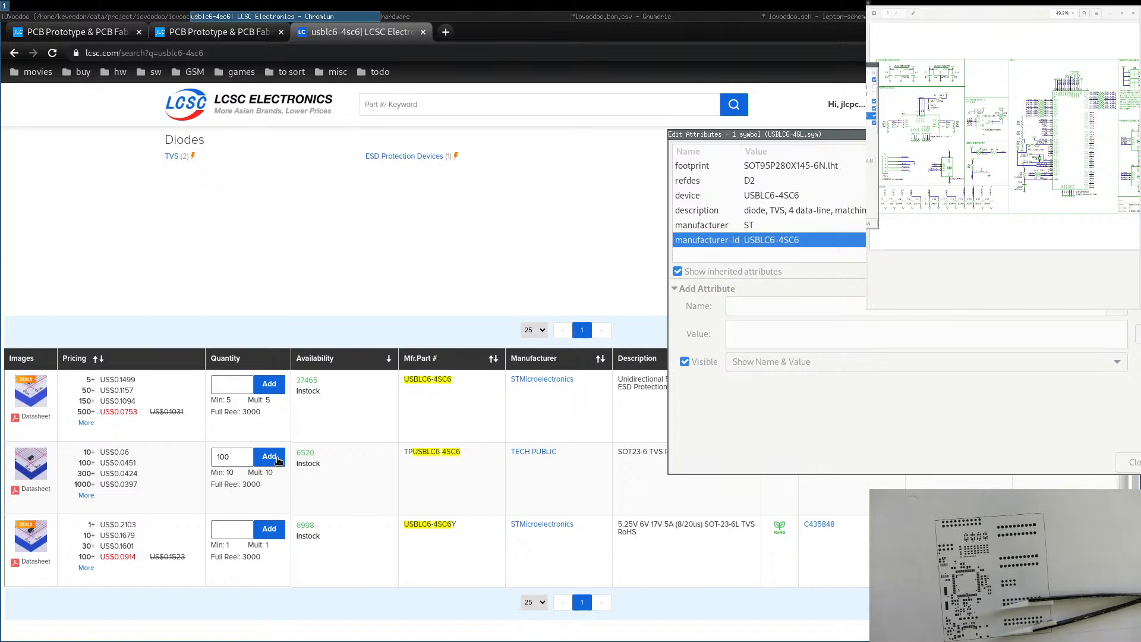
Open the TECH PUBLIC TPUSBLC6-4SC6 datasheet and check its package type, closing D2's attribute window.
{"action": "mouse_move", "coordinate": [40, 552]}
{"action": "left_click", "coordinate": [37, 488]}
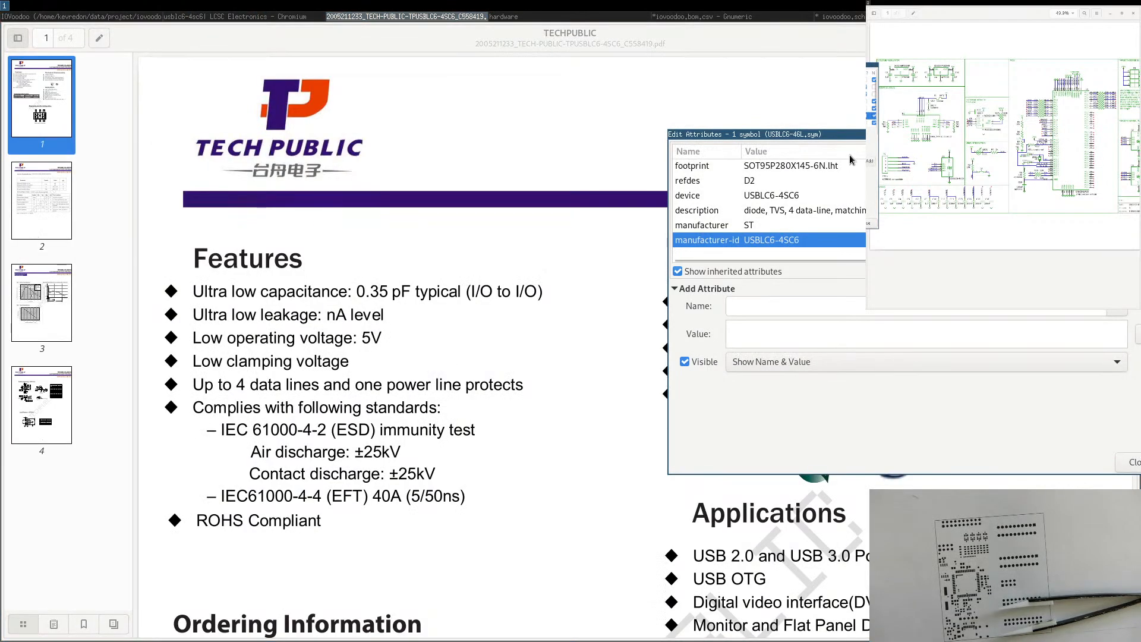
{"action": "left_click_drag", "start_coordinate": [850, 134], "coordinate": [573, 147]}
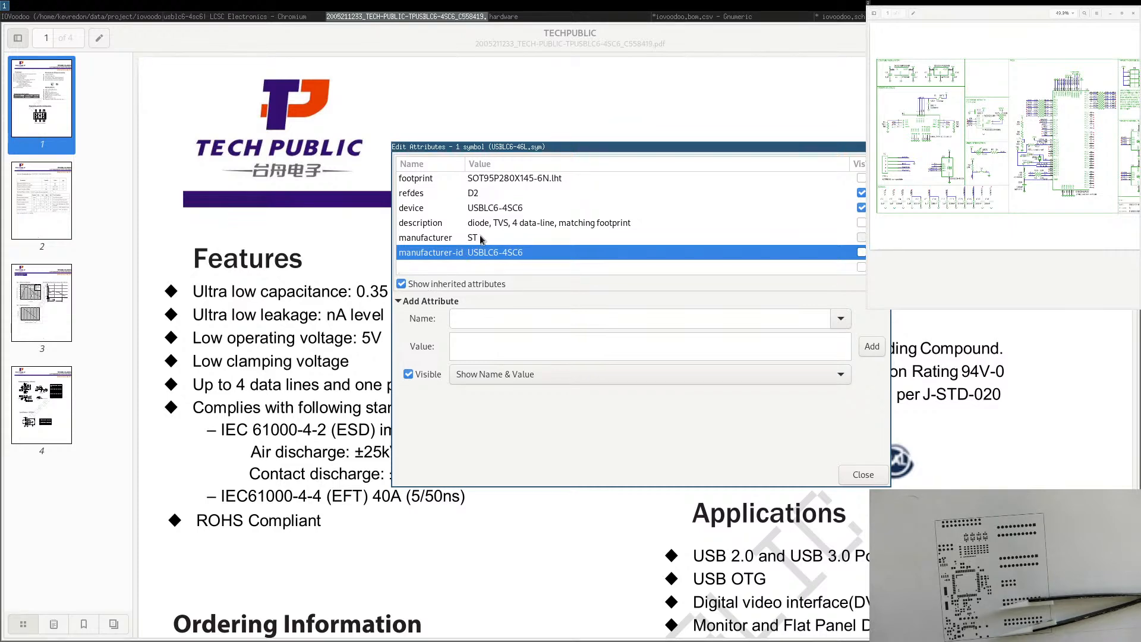
{"action": "key", "text": "Escape"}
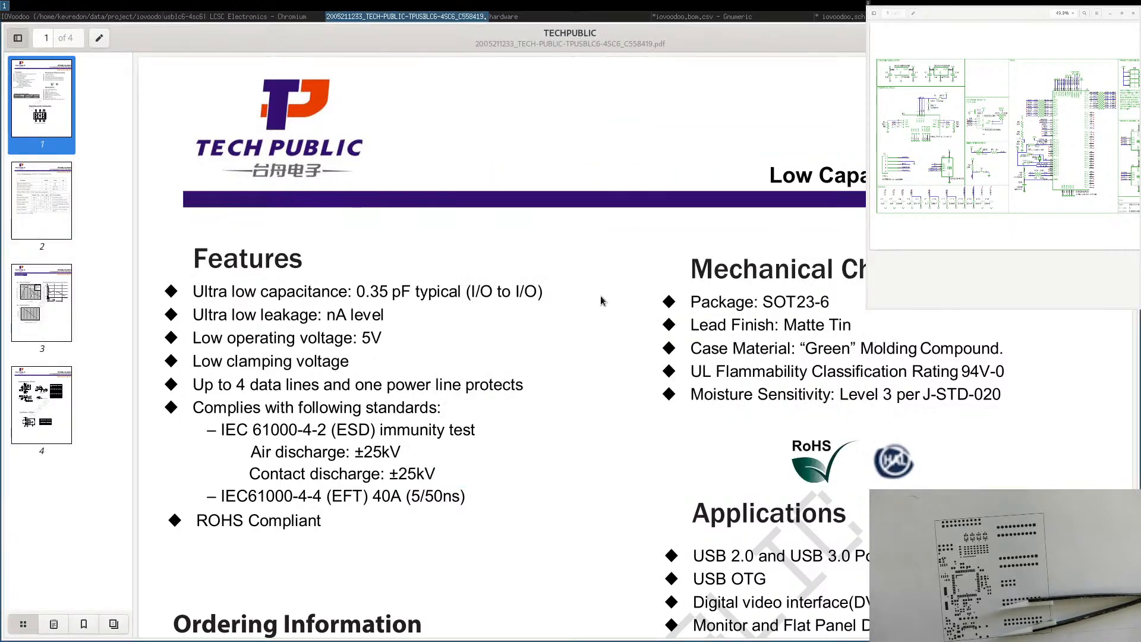
{"action": "left_click_drag", "start_coordinate": [797, 302], "coordinate": [830, 305]}
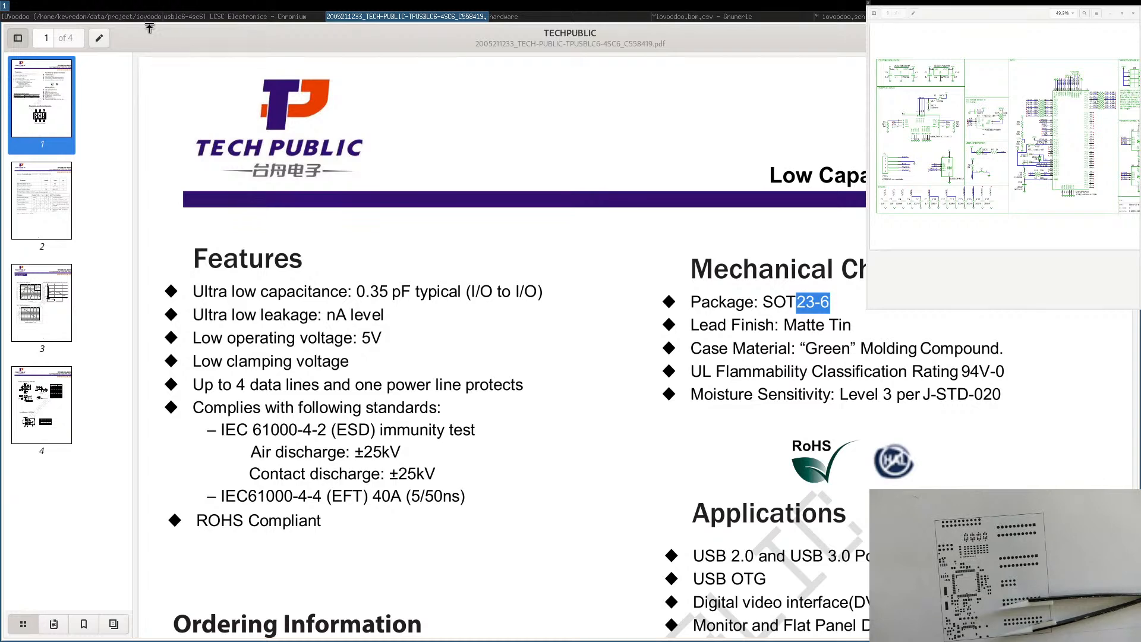
Switch to the iovoodoo.bom.csv spreadsheet in Gnumeric and review the footprint names of the listed parts.
{"action": "left_click", "coordinate": [744, 17]}
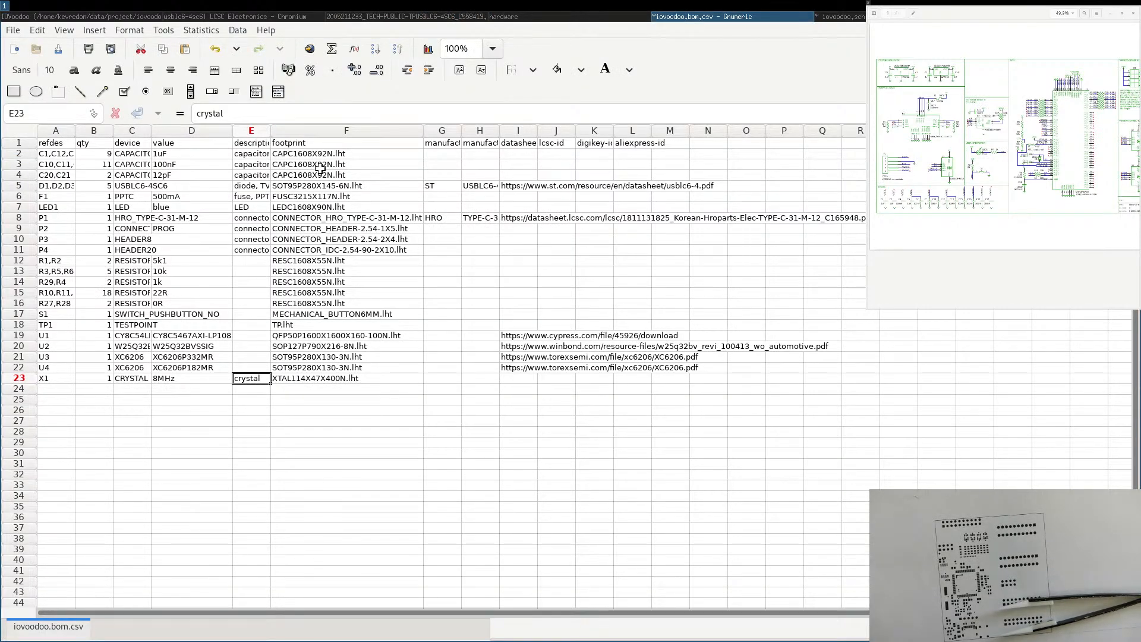
{"action": "left_click", "coordinate": [288, 303]}
{"action": "left_click", "coordinate": [291, 278]}
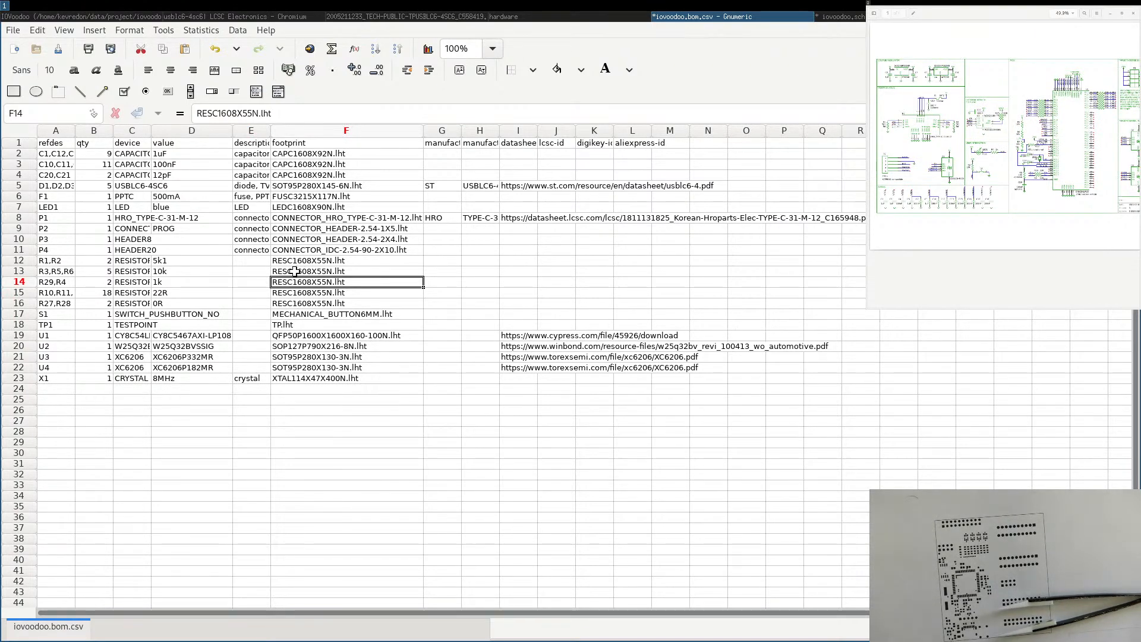
{"action": "left_click", "coordinate": [293, 346]}
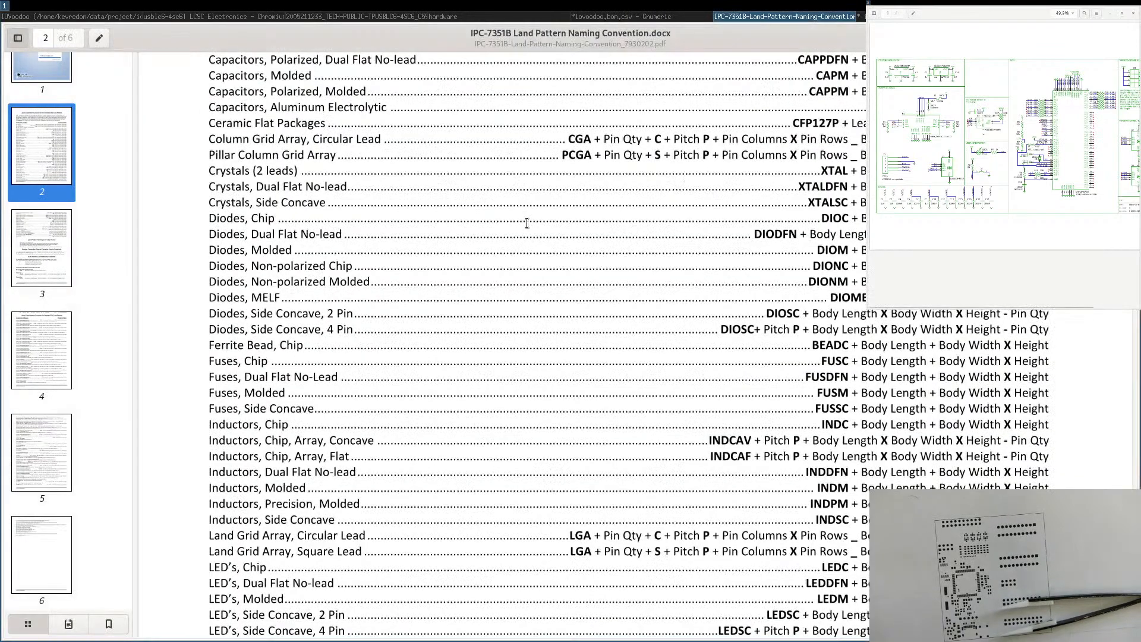
Examine the IPC-7351B Land Pattern Naming Convention document, from its cover page to the SMD footprint naming list.
{"action": "key", "text": "ctrl+Home"}
{"action": "scroll", "coordinate": [723, 525], "scroll_direction": "down", "scroll_amount": 6}
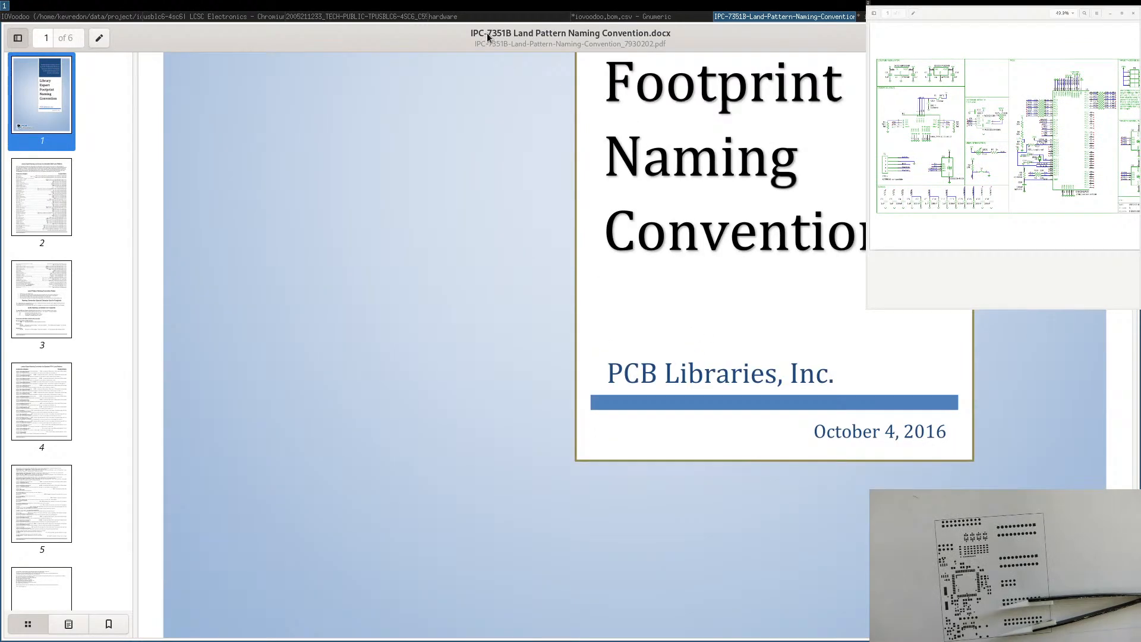
{"action": "scroll", "coordinate": [672, 231], "scroll_direction": "up", "scroll_amount": 5}
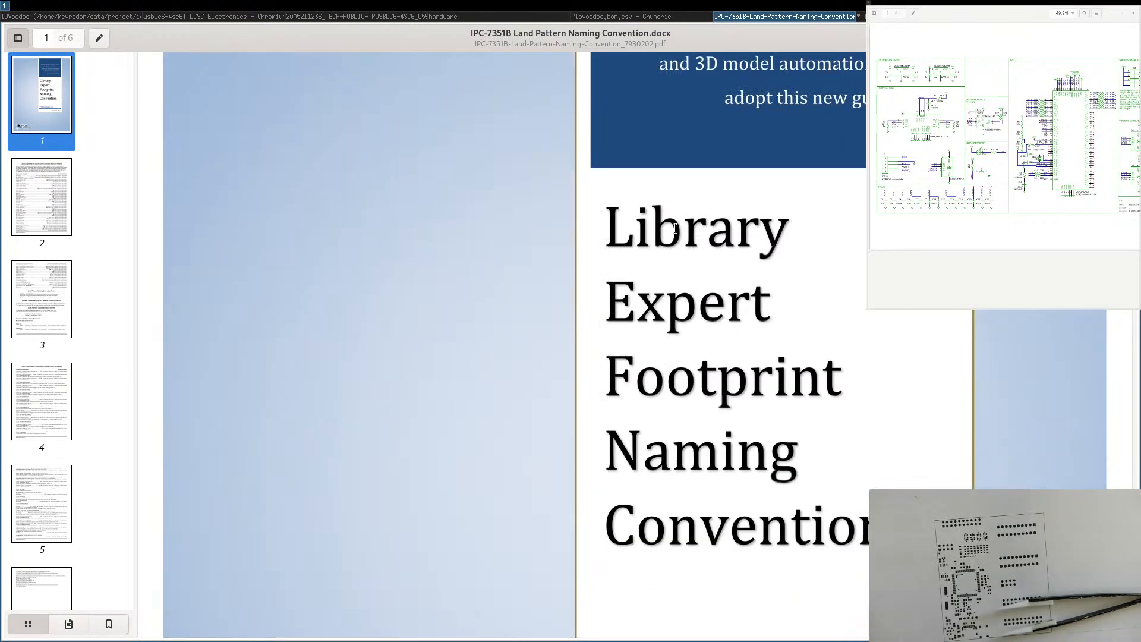
{"action": "scroll", "coordinate": [675, 228], "scroll_direction": "up", "scroll_amount": 5}
{"action": "double_click", "coordinate": [703, 229]}
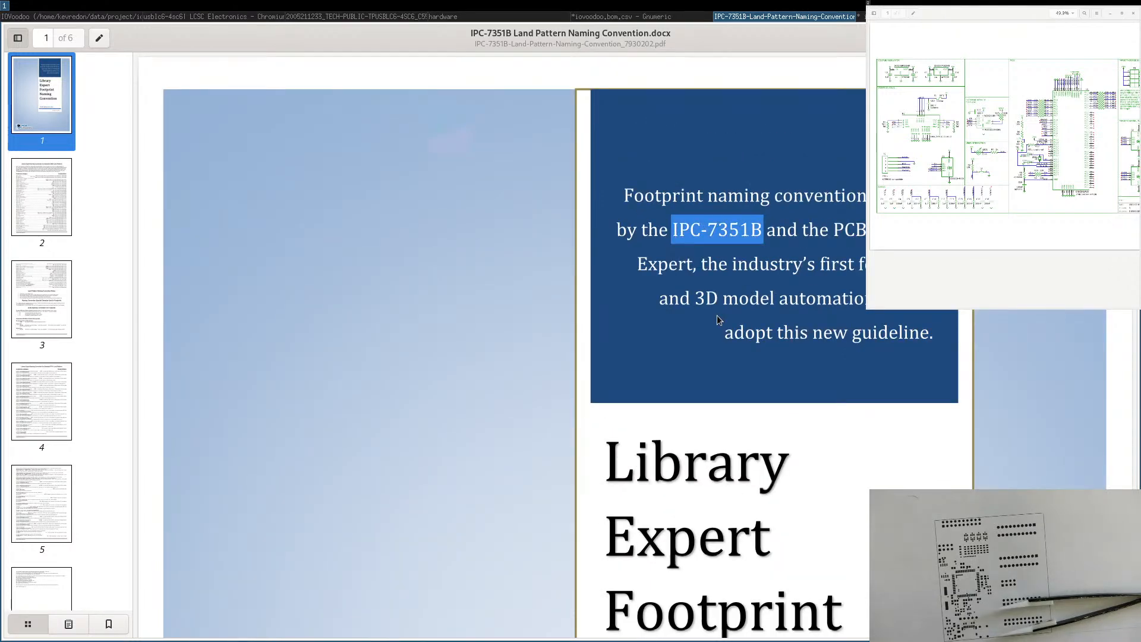
{"action": "scroll", "coordinate": [718, 320], "scroll_direction": "down", "scroll_amount": 4}
{"action": "scroll", "coordinate": [722, 124], "scroll_direction": "up", "scroll_amount": 3}
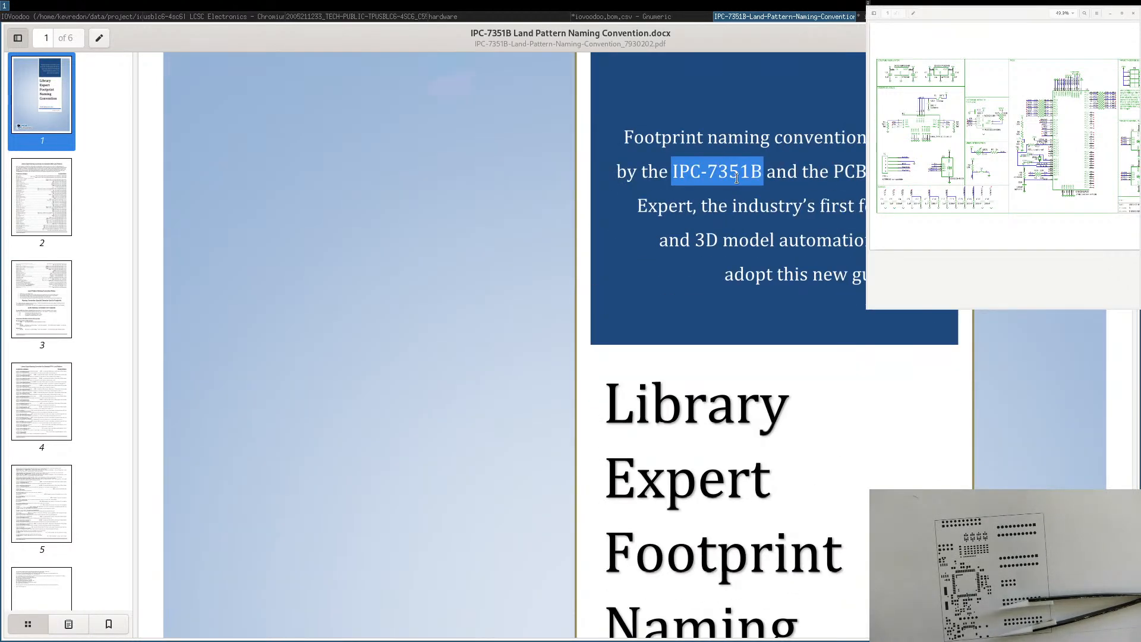
{"action": "left_click", "coordinate": [745, 168]}
{"action": "left_click_drag", "start_coordinate": [761, 173], "coordinate": [674, 169]}
{"action": "scroll", "coordinate": [676, 184], "scroll_direction": "down", "scroll_amount": 10}
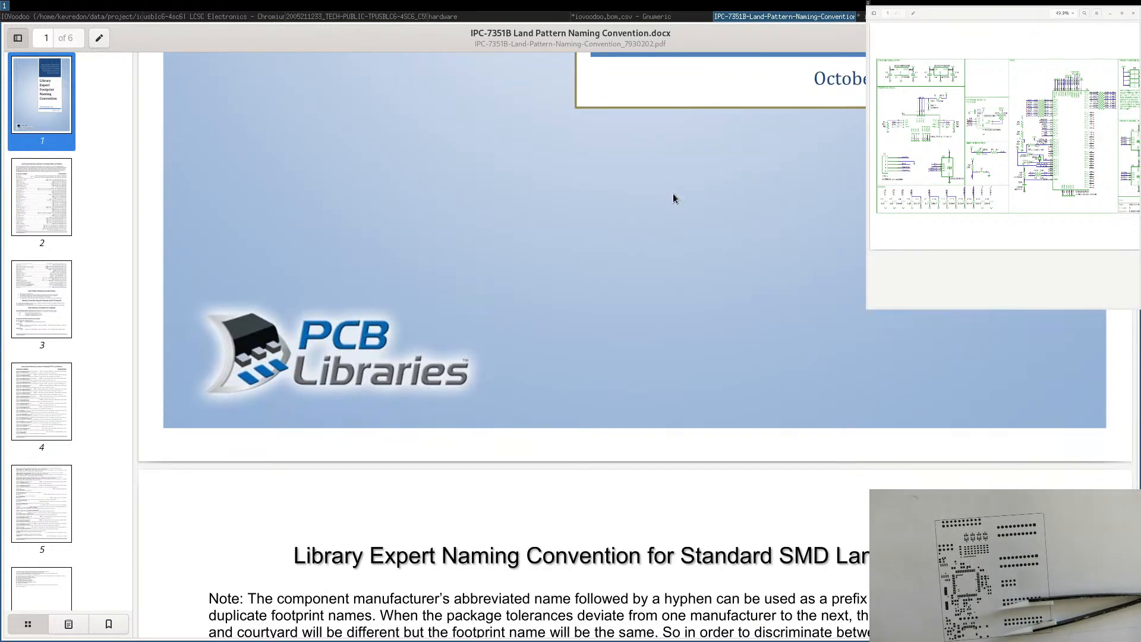
{"action": "scroll", "coordinate": [673, 195], "scroll_direction": "down", "scroll_amount": 4}
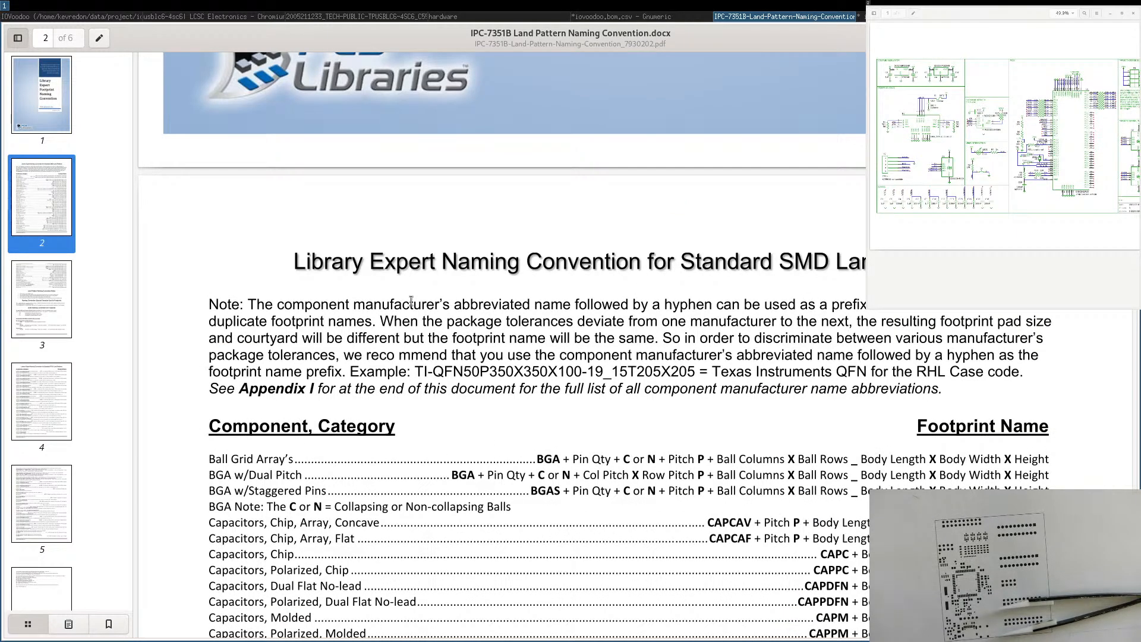
Examine the chip capacitor entries in the IPC-7351B naming list, including the body length, width and height parts of the footprint name.
{"action": "left_click_drag", "start_coordinate": [305, 262], "coordinate": [385, 261]}
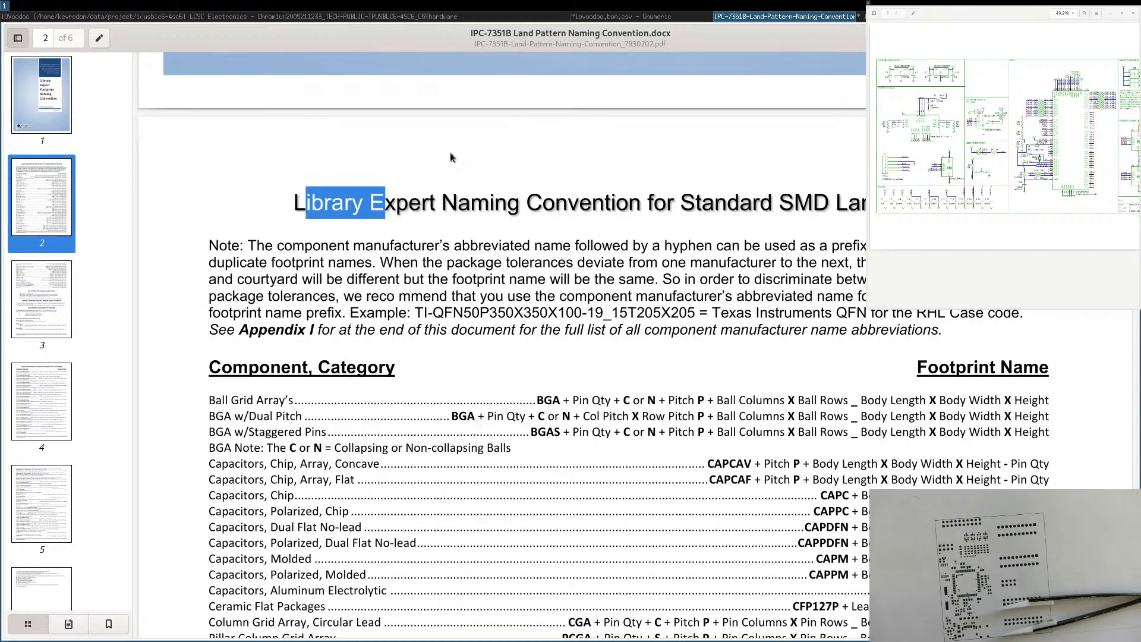
{"action": "scroll", "coordinate": [369, 203], "scroll_direction": "up", "scroll_amount": 2}
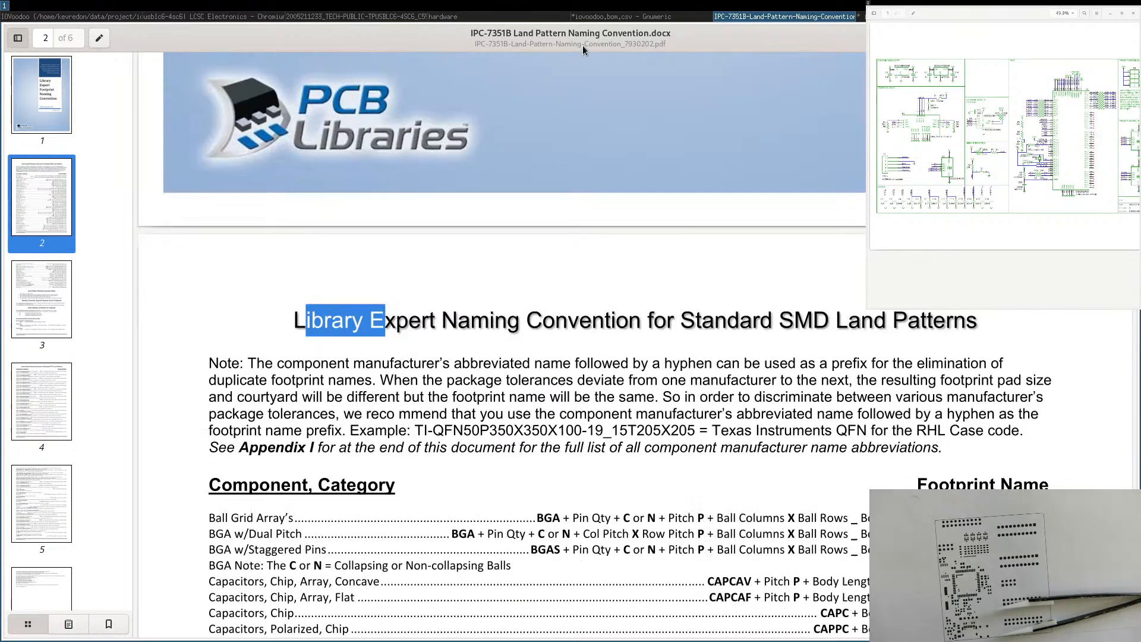
{"action": "scroll", "coordinate": [722, 432], "scroll_direction": "down", "scroll_amount": 3}
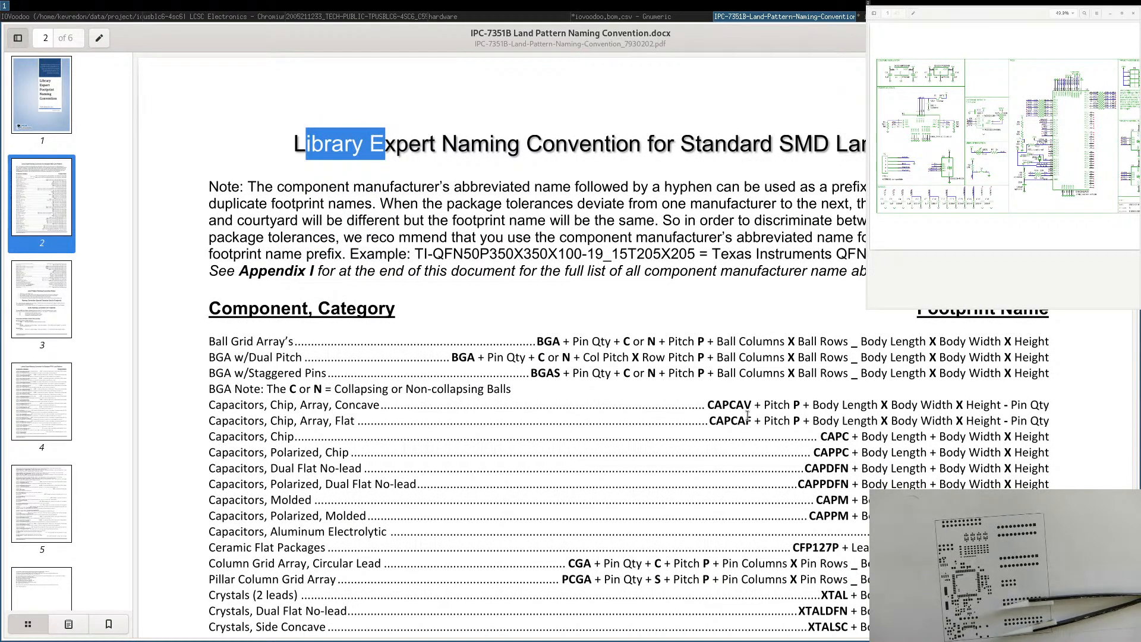
{"action": "double_click", "coordinate": [254, 422]}
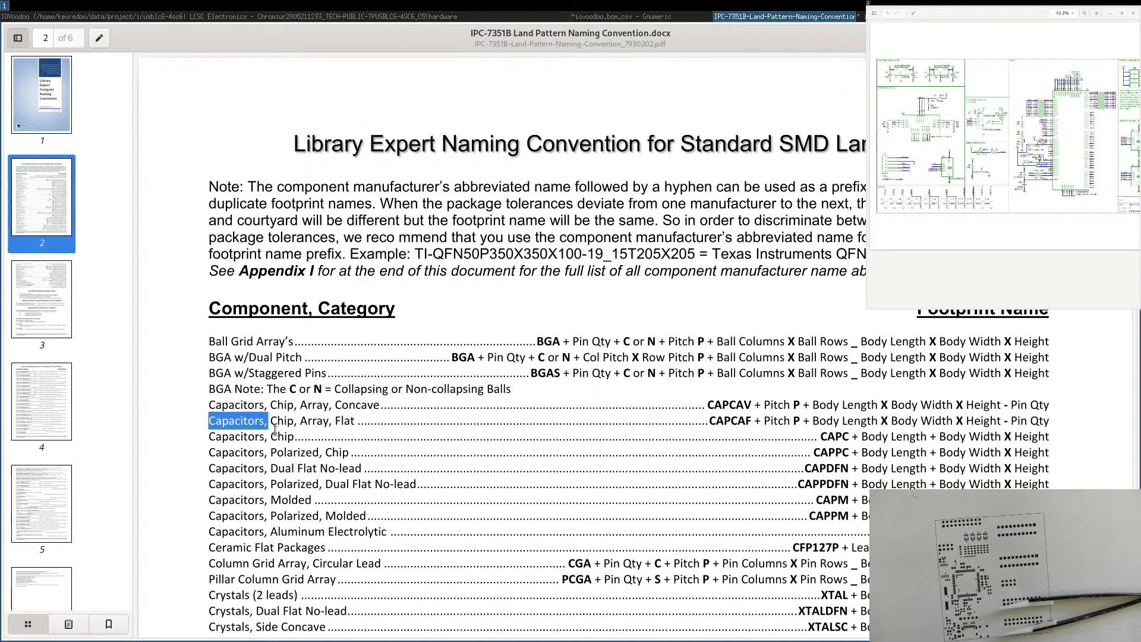
{"action": "double_click", "coordinate": [278, 438]}
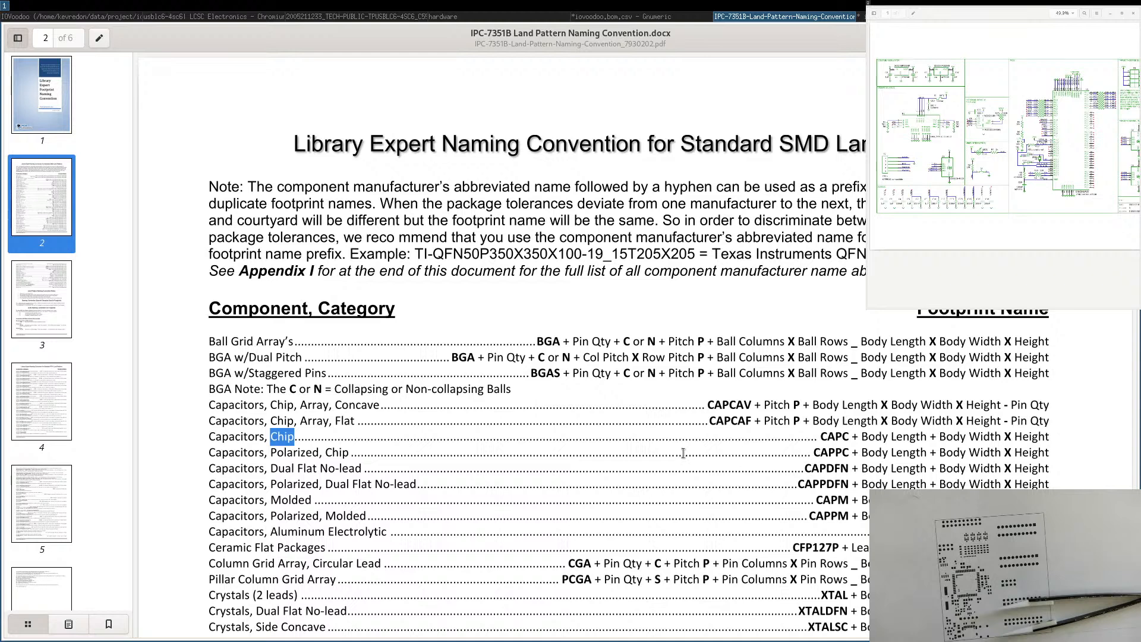
{"action": "double_click", "coordinate": [829, 436]}
{"action": "double_click", "coordinate": [828, 453]}
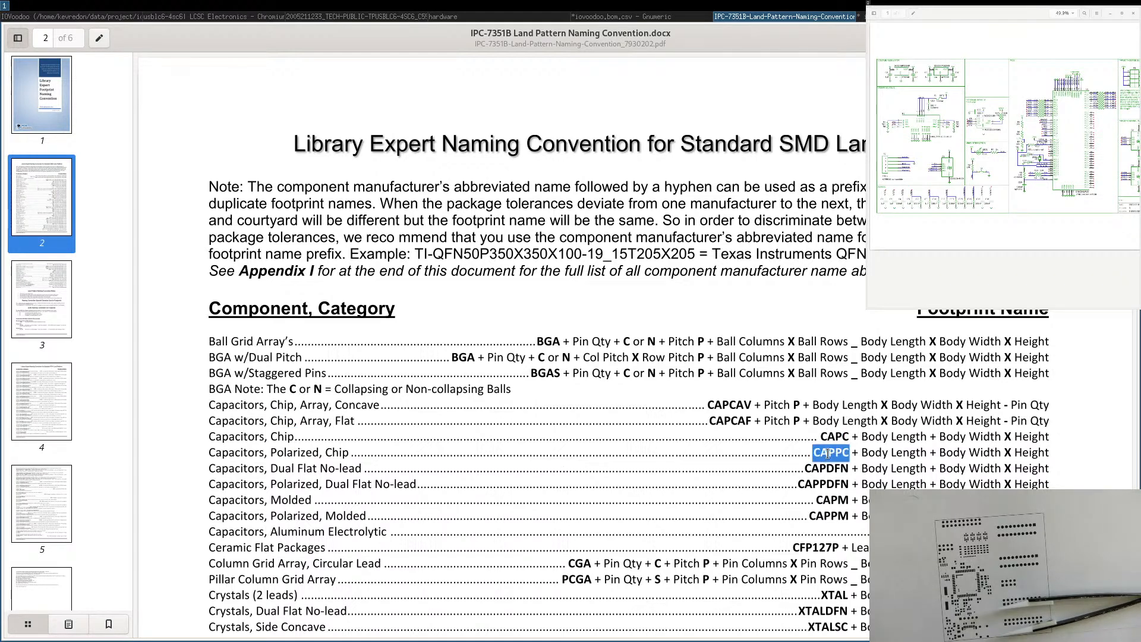
{"action": "left_click_drag", "start_coordinate": [874, 451], "coordinate": [958, 457]}
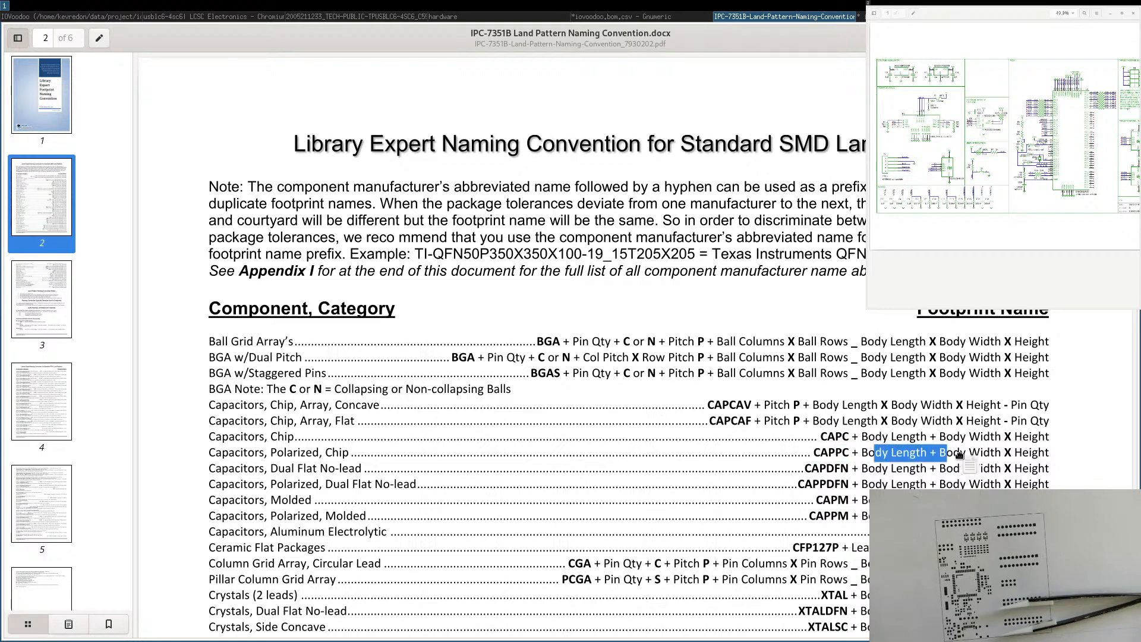
{"action": "left_click", "coordinate": [1038, 456]}
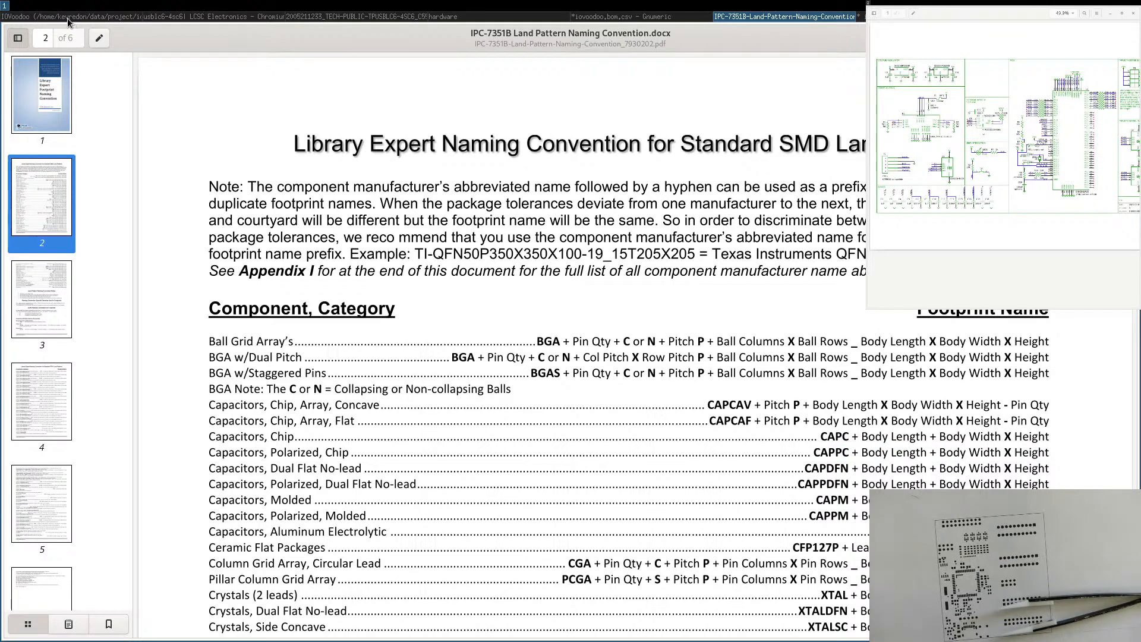
Compare the C20,C21 footprint in the iovoodoo.bom.csv spreadsheet with the CAPC naming rule in the IPC-7351B document.
{"action": "left_click", "coordinate": [589, 17]}
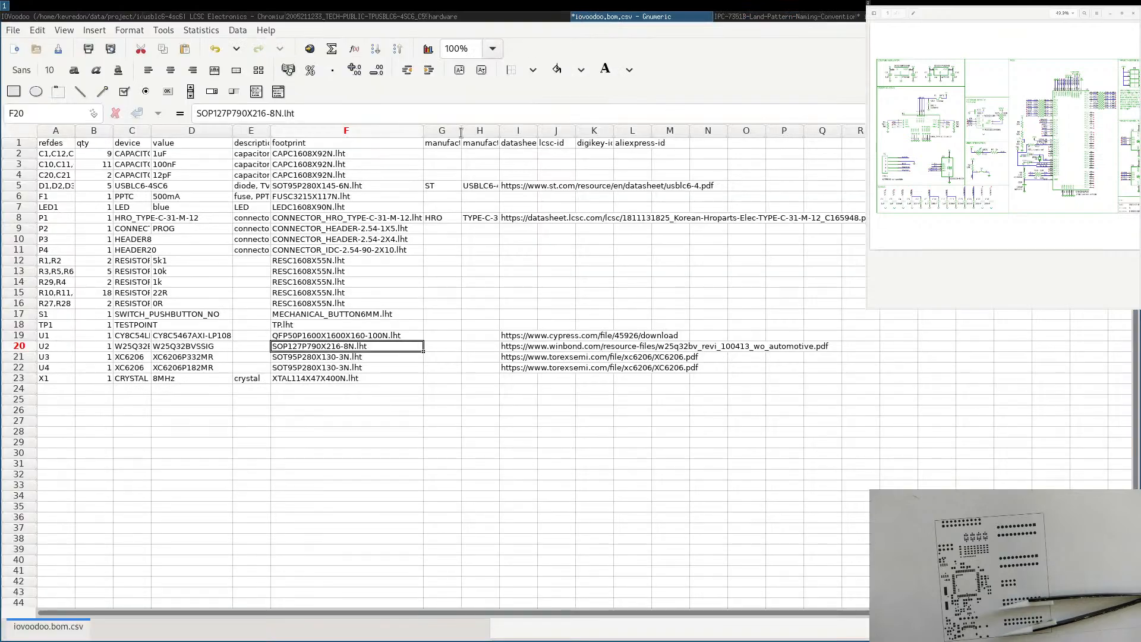
{"action": "left_click", "coordinate": [284, 174]}
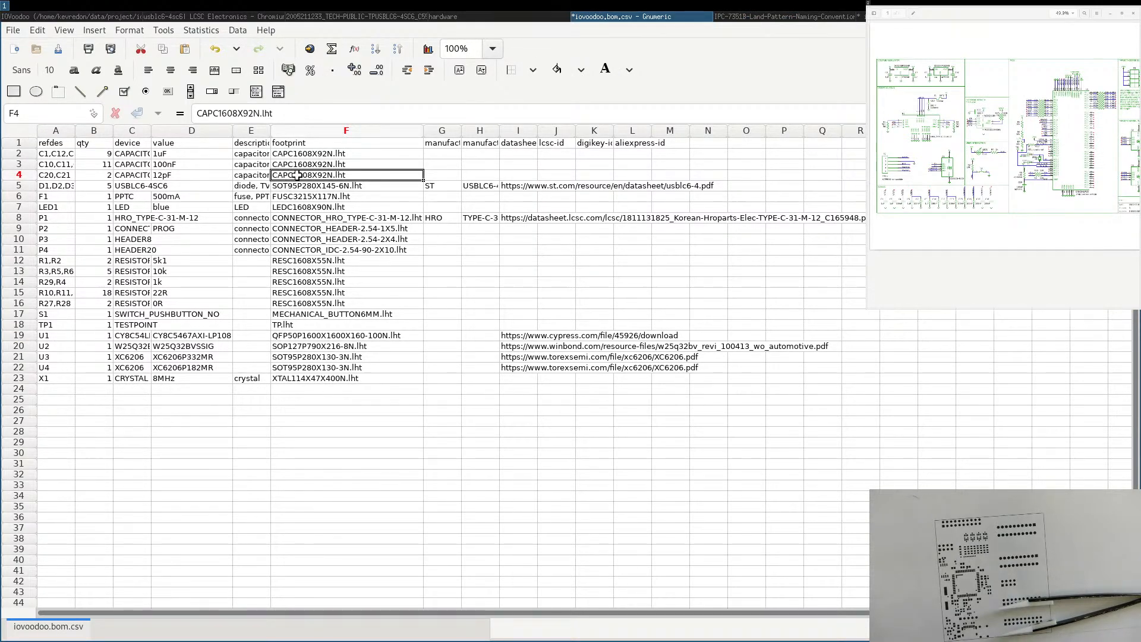
{"action": "left_click", "coordinate": [815, 18]}
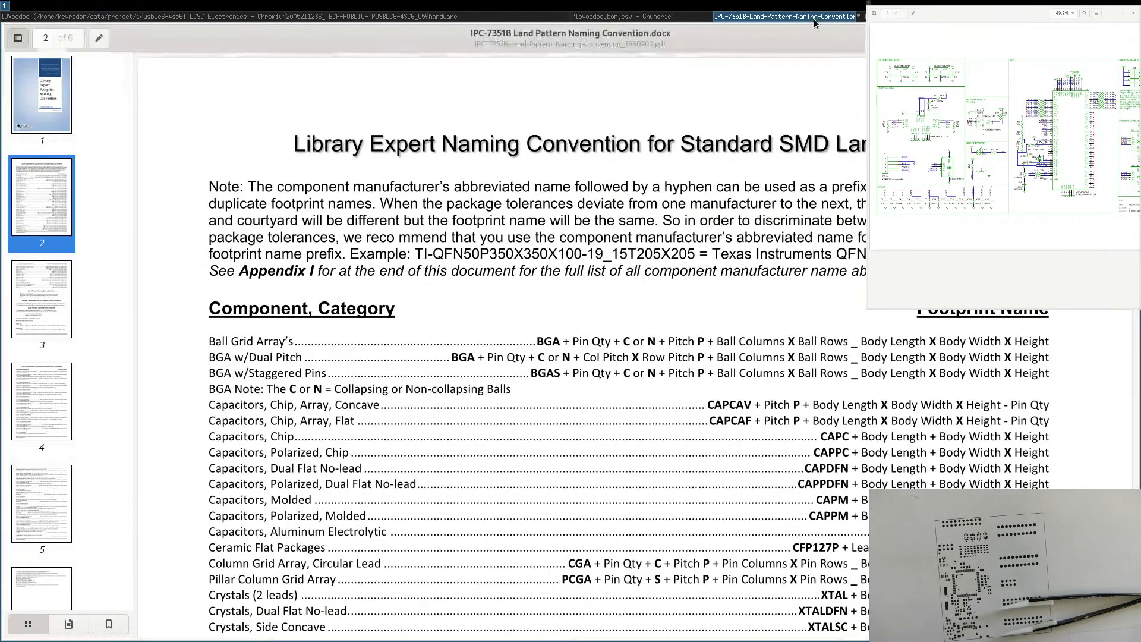
{"action": "double_click", "coordinate": [834, 437]}
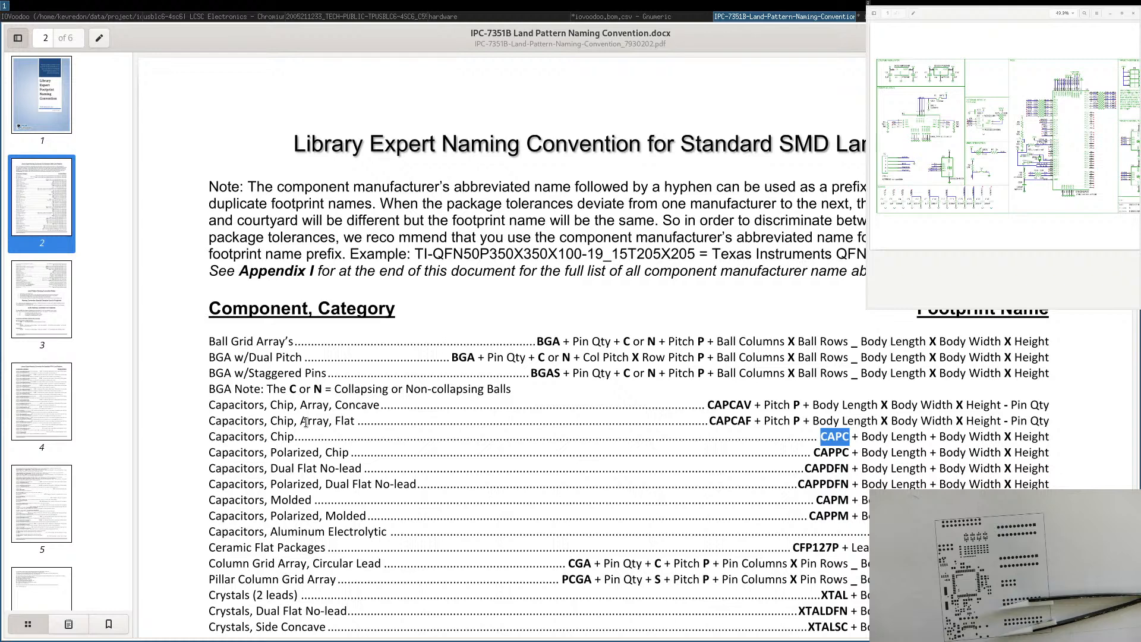
{"action": "double_click", "coordinate": [298, 437]}
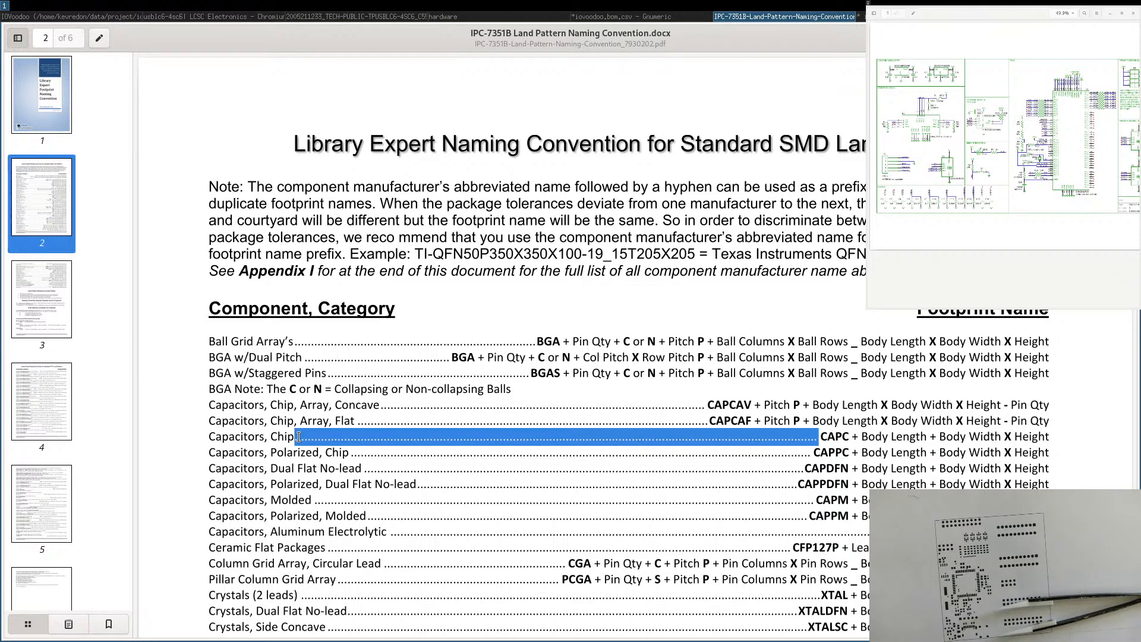
{"action": "double_click", "coordinate": [850, 435]}
{"action": "double_click", "coordinate": [836, 433]}
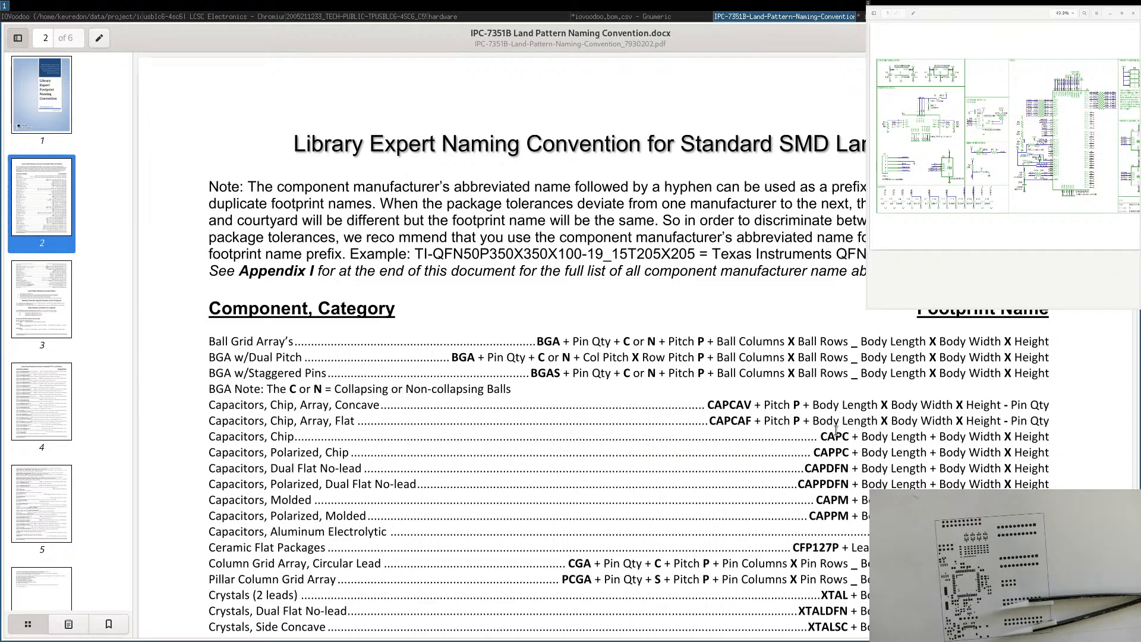
Return to the iovoodoo.bom.csv spreadsheet and review the footprint names of the R1,R2 resistors, U2 and the USBLC6-4SC6 diodes.
{"action": "left_click", "coordinate": [624, 17]}
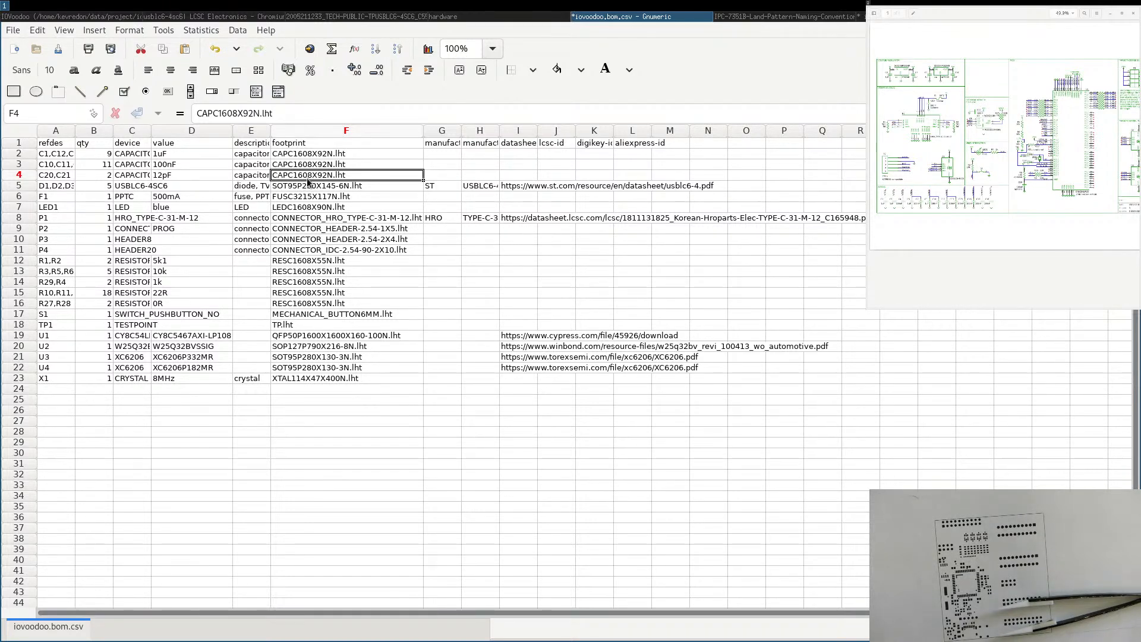
{"action": "left_click", "coordinate": [301, 262]}
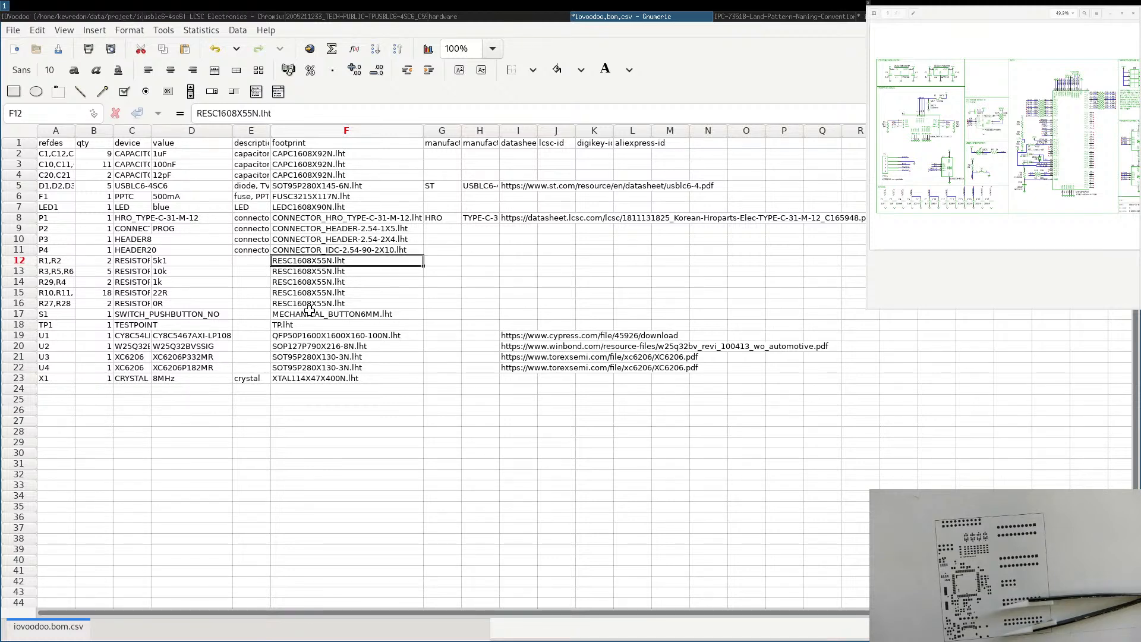
{"action": "left_click", "coordinate": [297, 348]}
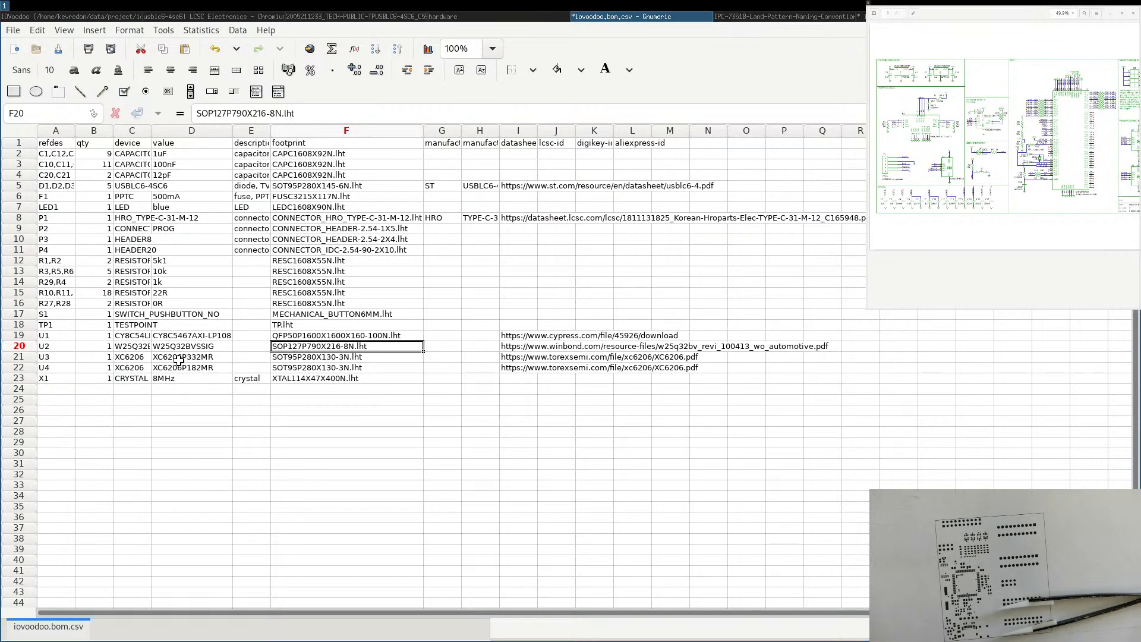
{"action": "left_click", "coordinate": [178, 359]}
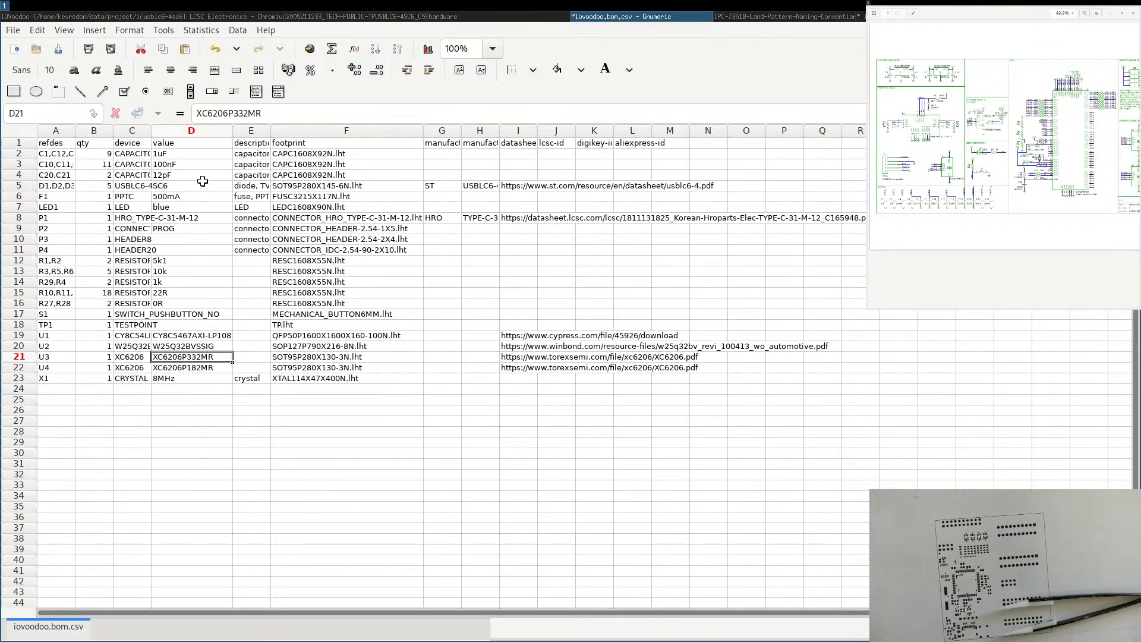
{"action": "left_click", "coordinate": [296, 187]}
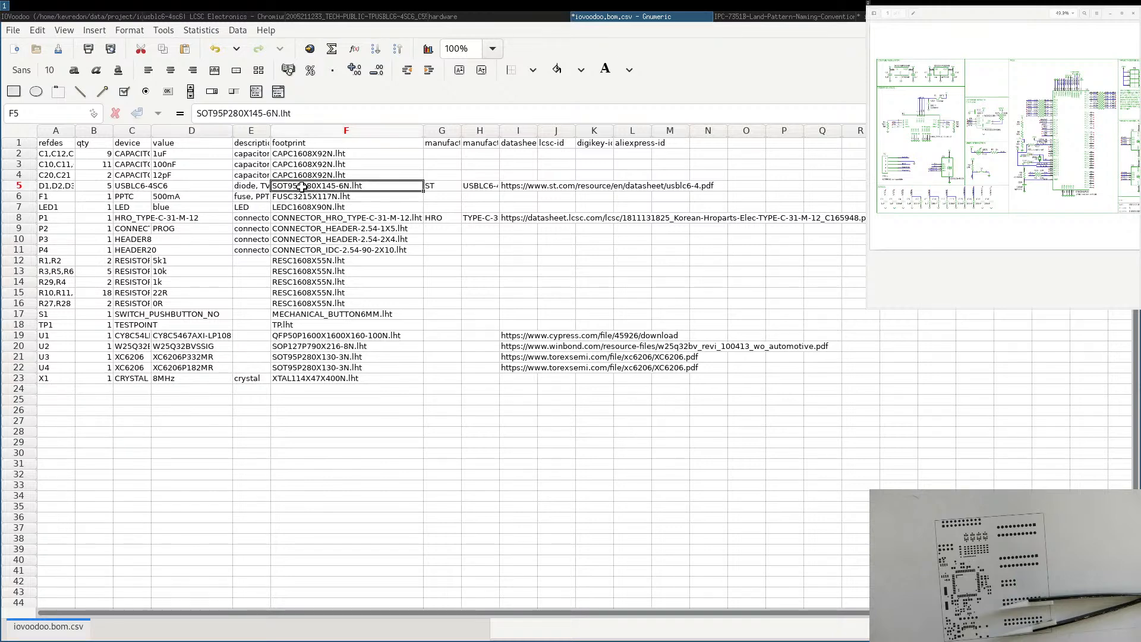
{"action": "left_click", "coordinate": [124, 187]}
{"action": "left_click", "coordinate": [292, 186]}
Find the SOT23 & SOT223 entry in the IPC-7351B document and examine its pitch and lead span naming rule.
{"action": "left_click", "coordinate": [779, 21]}
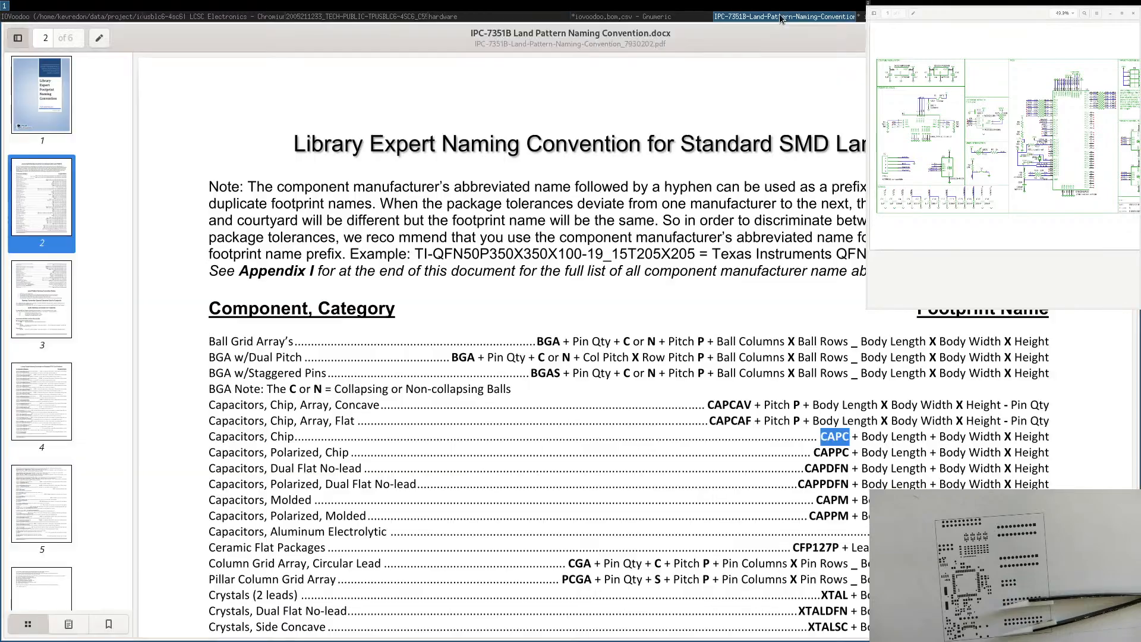
{"action": "scroll", "coordinate": [732, 463], "scroll_direction": "down", "scroll_amount": 3}
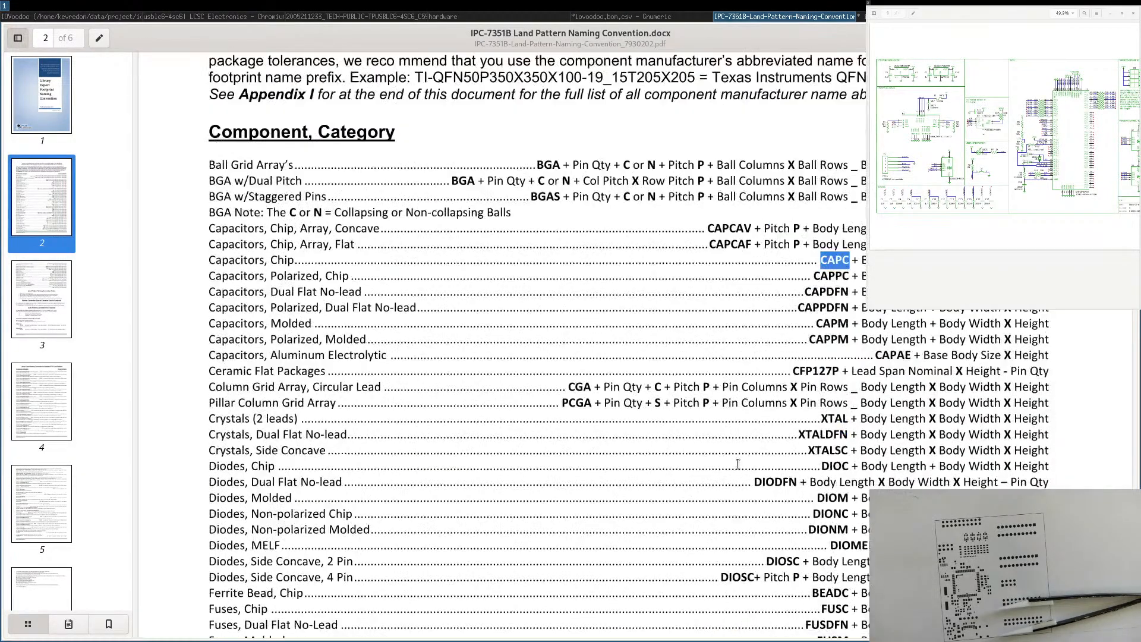
{"action": "scroll", "coordinate": [737, 463], "scroll_direction": "down", "scroll_amount": 3}
{"action": "scroll", "coordinate": [823, 356], "scroll_direction": "down", "scroll_amount": 3}
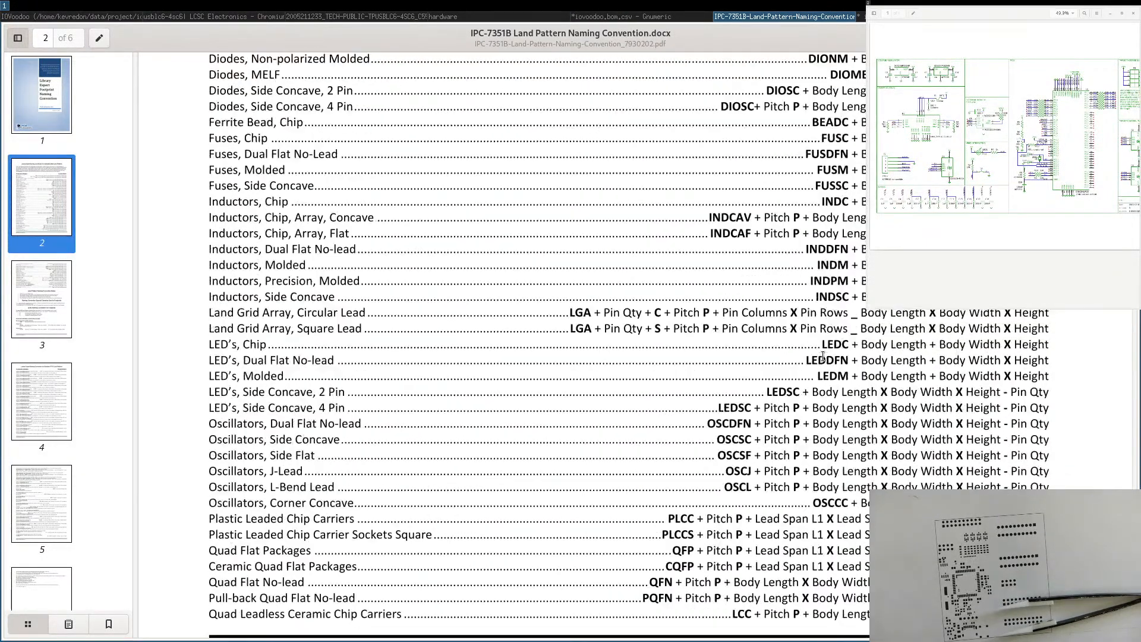
{"action": "scroll", "coordinate": [820, 362], "scroll_direction": "down", "scroll_amount": 3}
{"action": "scroll", "coordinate": [773, 398], "scroll_direction": "down", "scroll_amount": 10}
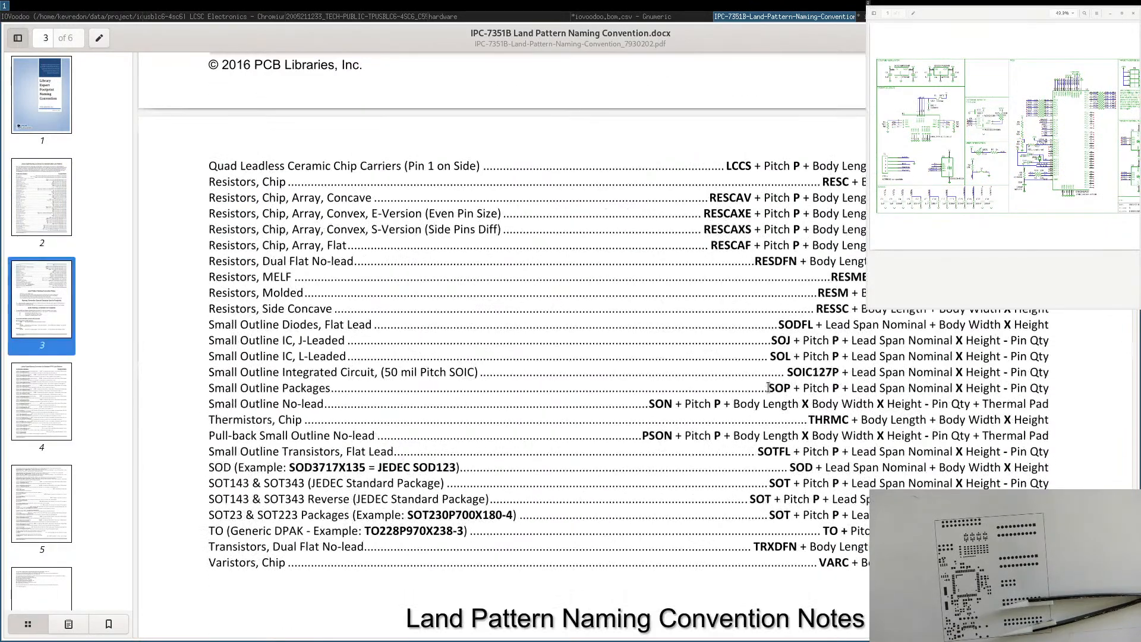
{"action": "double_click", "coordinate": [779, 481]}
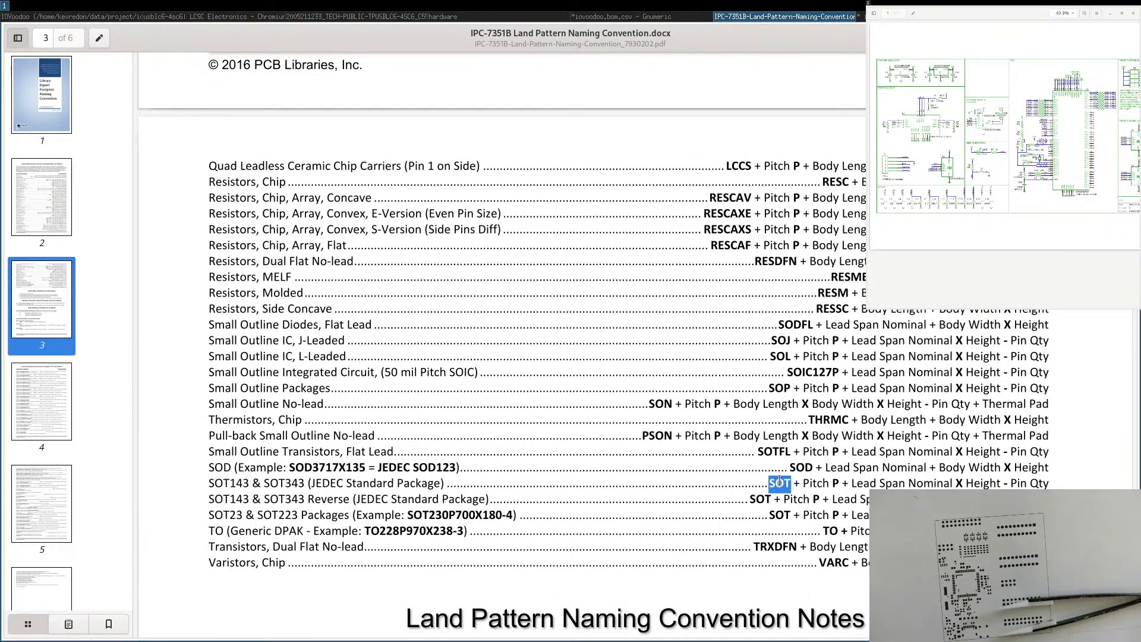
{"action": "double_click", "coordinate": [226, 514]}
{"action": "double_click", "coordinate": [780, 514]}
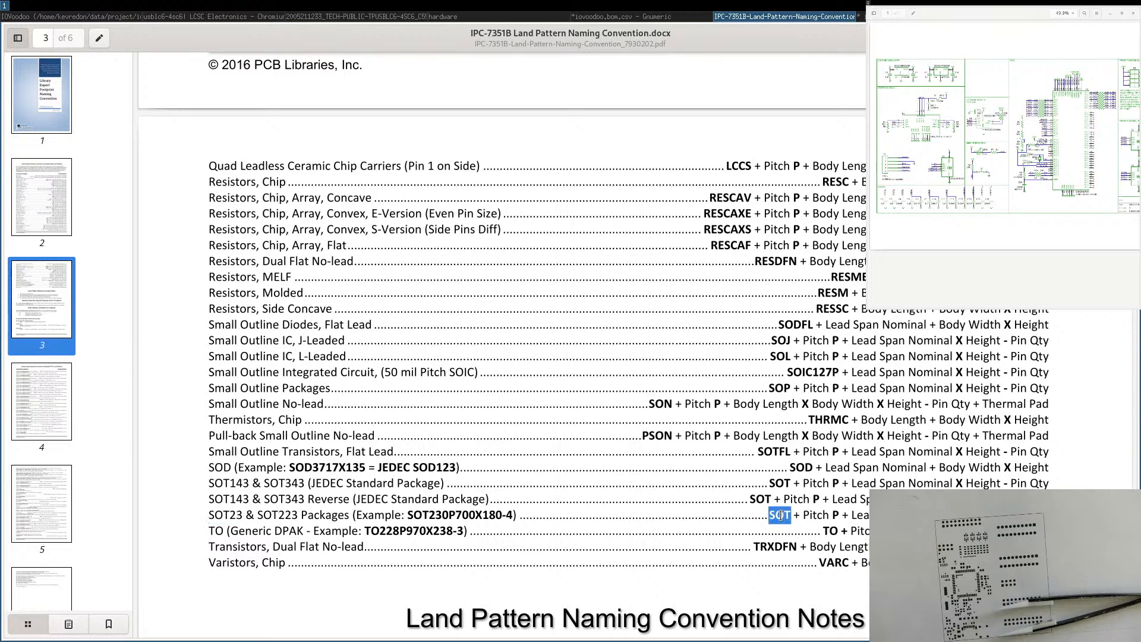
{"action": "double_click", "coordinate": [813, 515]}
{"action": "double_click", "coordinate": [865, 516]}
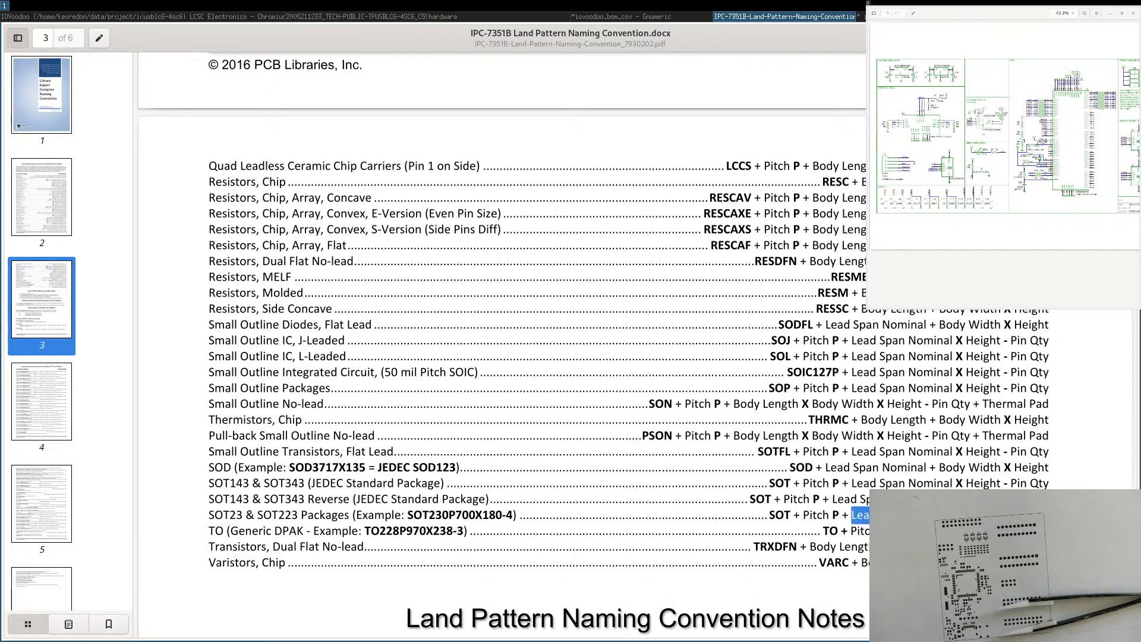
{"action": "double_click", "coordinate": [894, 515]}
In the iovoodoo.bom.csv spreadsheet, fit the description column to its text and compare the USBLC6-4SC6 row's description, footprint and device.
{"action": "left_click", "coordinate": [594, 16]}
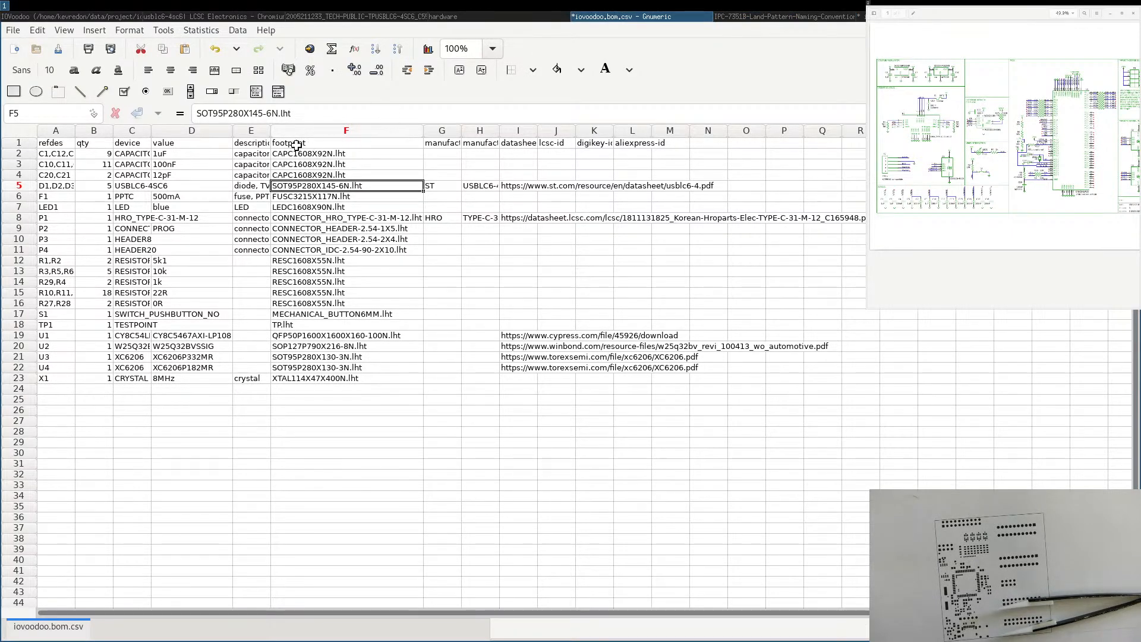
{"action": "double_click", "coordinate": [270, 129]}
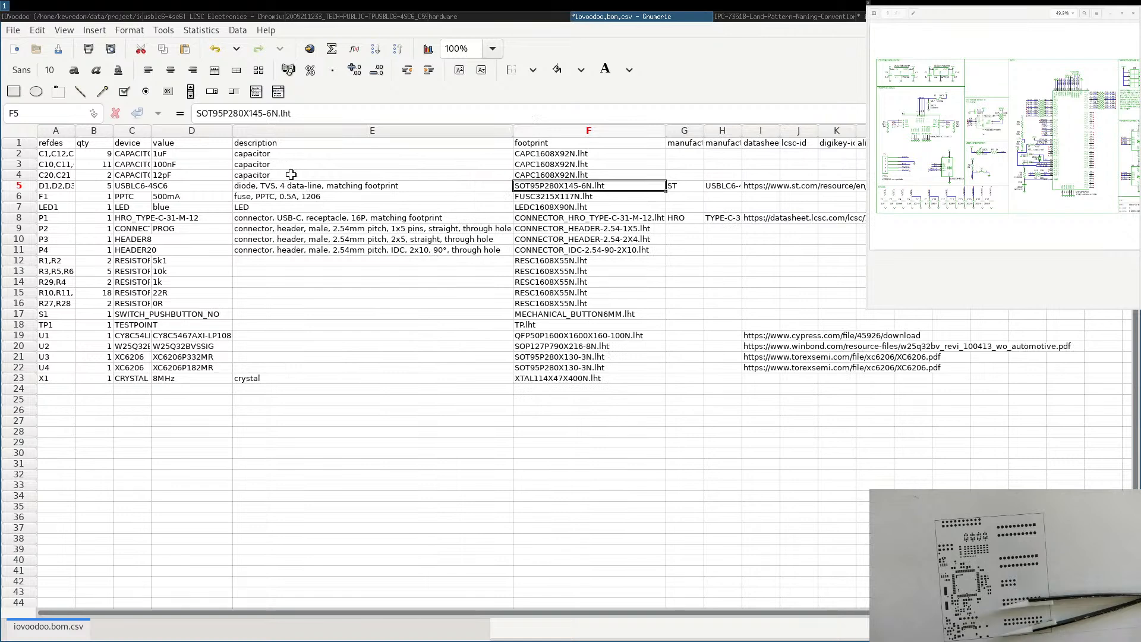
{"action": "left_click", "coordinate": [345, 185]}
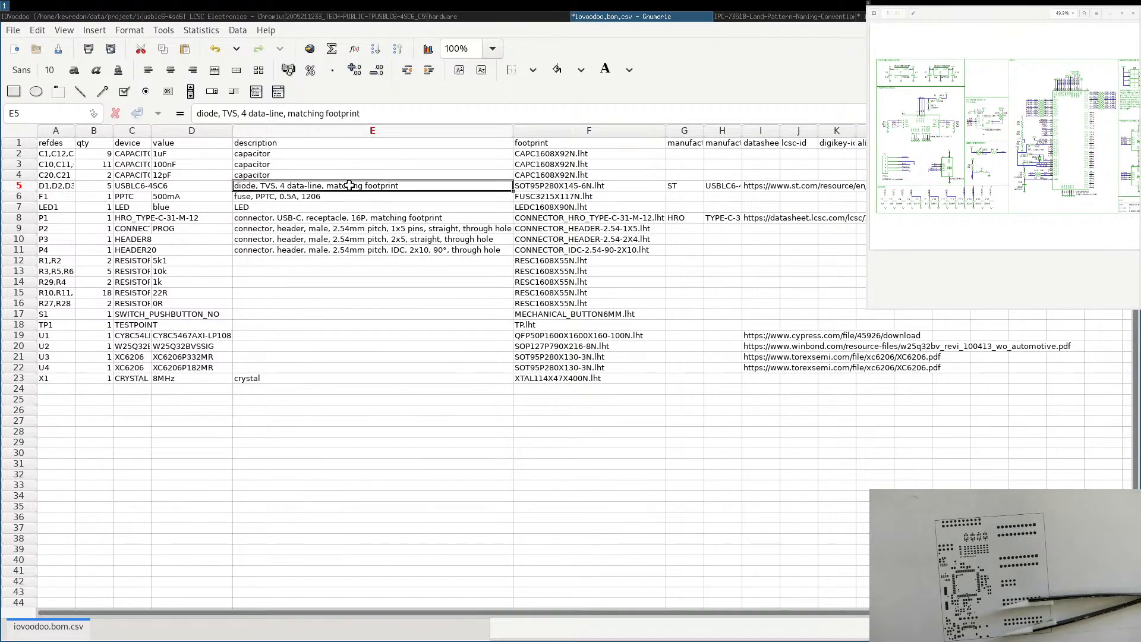
{"action": "left_click", "coordinate": [547, 185]}
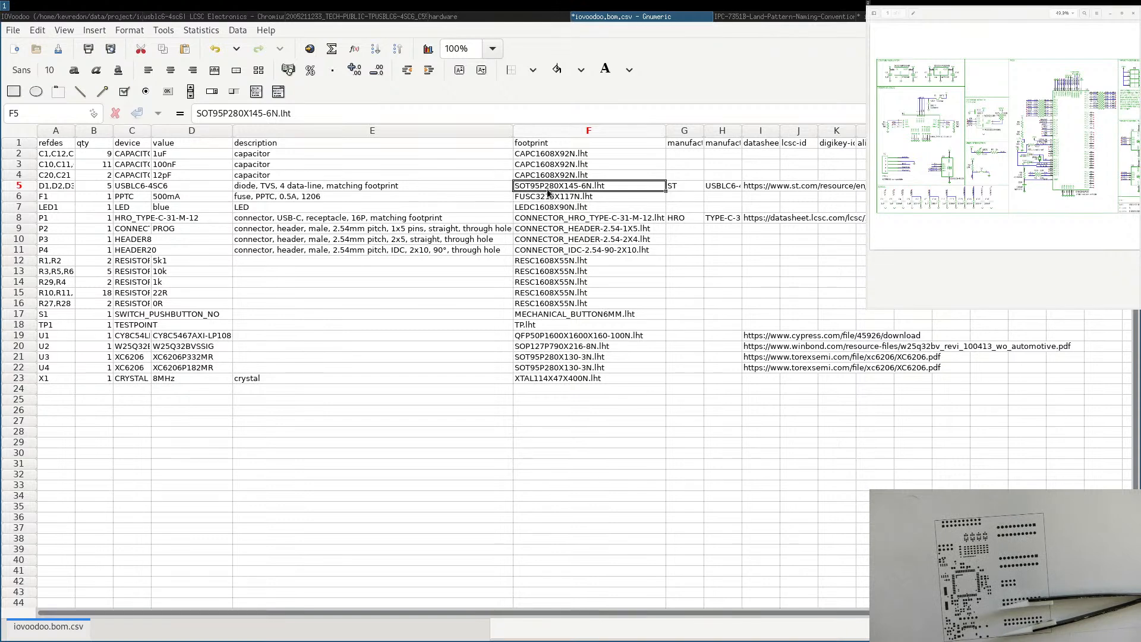
{"action": "left_click", "coordinate": [351, 186]}
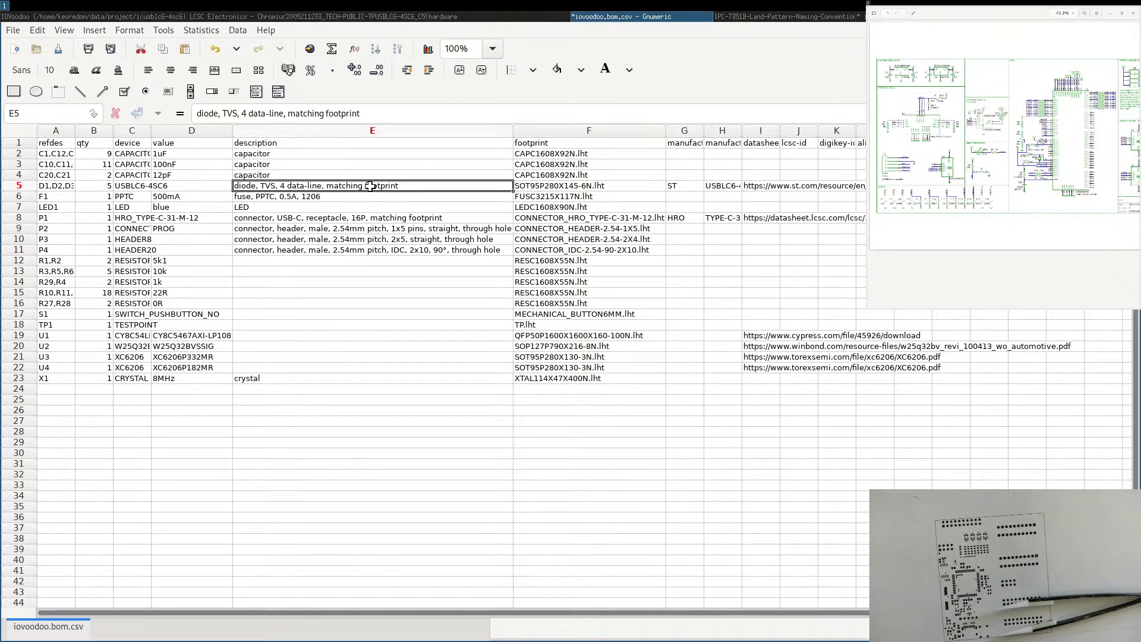
{"action": "left_click", "coordinate": [567, 185]}
{"action": "left_click", "coordinate": [377, 186]}
{"action": "left_click", "coordinate": [144, 188]}
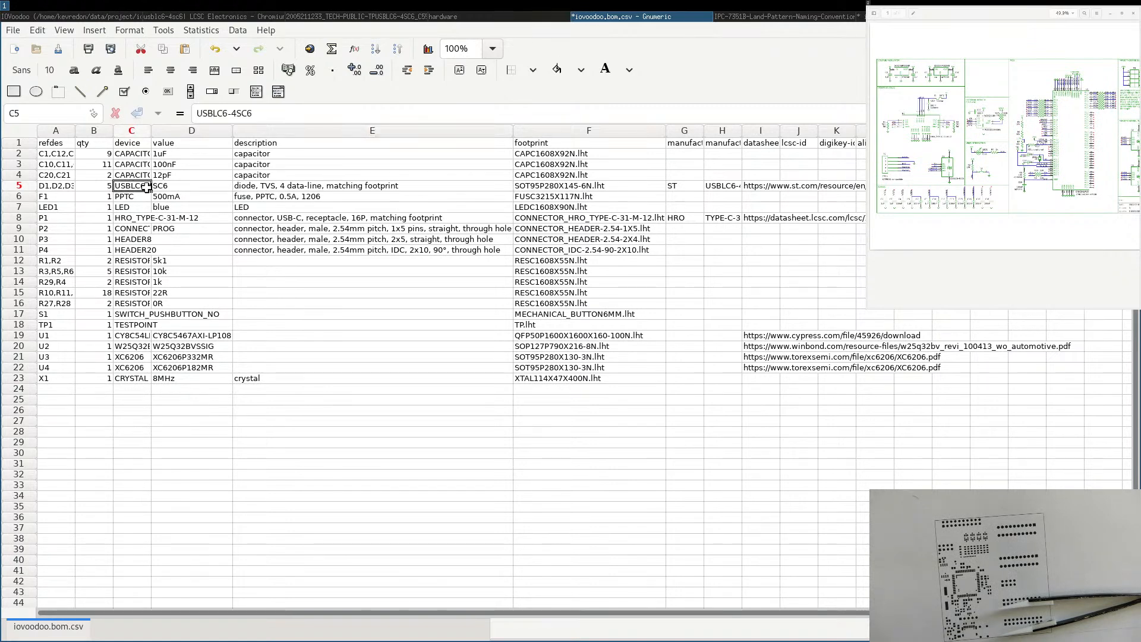
Check the manufacturer and manufacturer part number in the USBLC6-4SC6 row, and bring up the TECH PUBLIC TPUSBLC6-4SC6 datasheet.
{"action": "left_click", "coordinate": [672, 187]}
{"action": "left_click", "coordinate": [715, 186]}
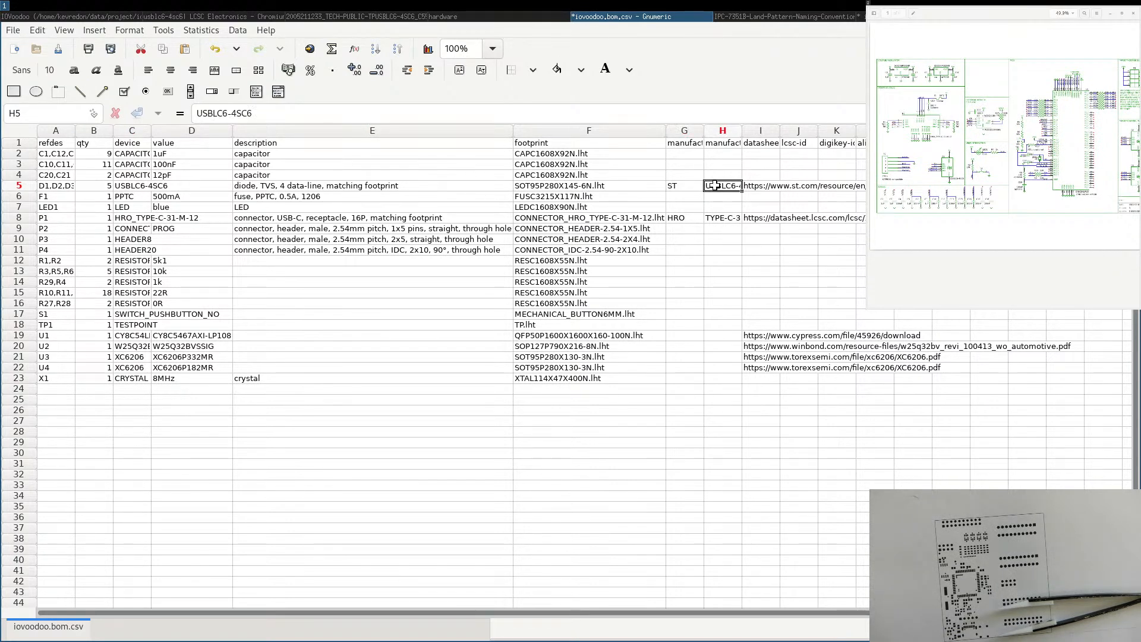
{"action": "left_click", "coordinate": [683, 188]}
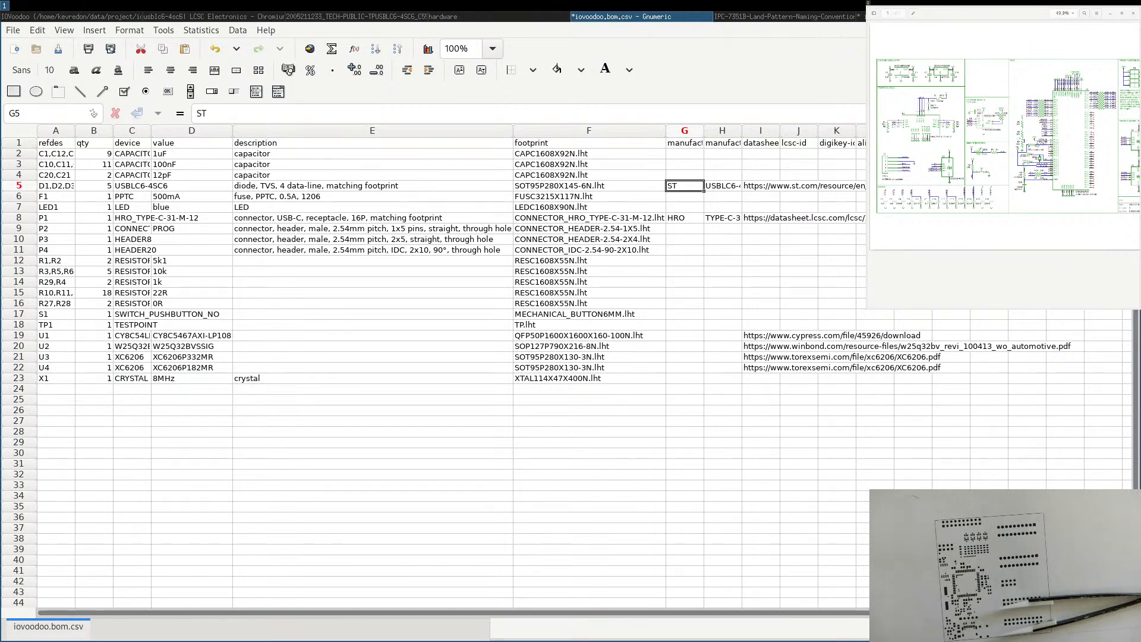
{"action": "left_click", "coordinate": [396, 17]}
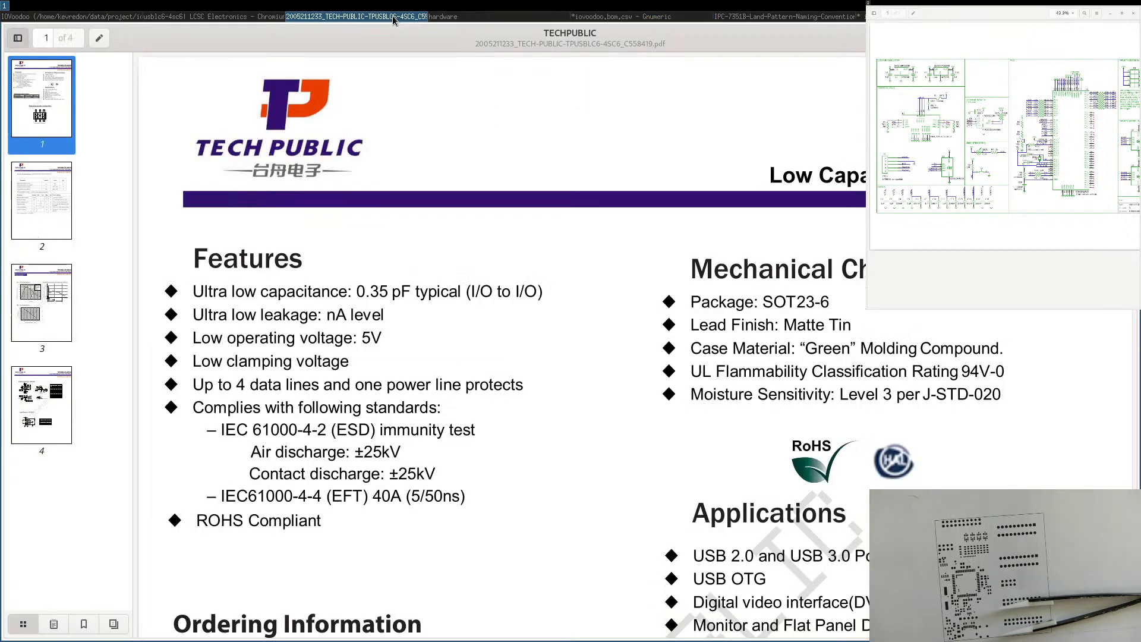
Examine the package, ordering information and pin configuration in the TECH PUBLIC TPUSBLC6-4SC6 datasheet, and switch to the hardware folder in the file manager.
{"action": "left_click_drag", "start_coordinate": [778, 303], "coordinate": [833, 305]}
{"action": "scroll", "coordinate": [446, 410], "scroll_direction": "down", "scroll_amount": 5}
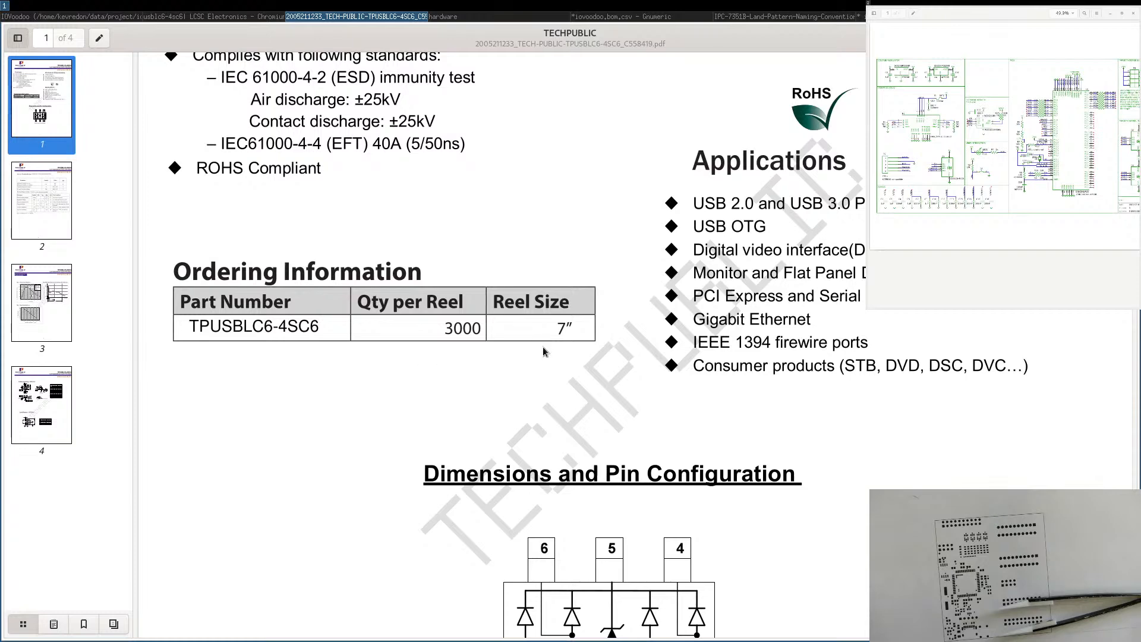
{"action": "scroll", "coordinate": [543, 351], "scroll_direction": "down", "scroll_amount": 3}
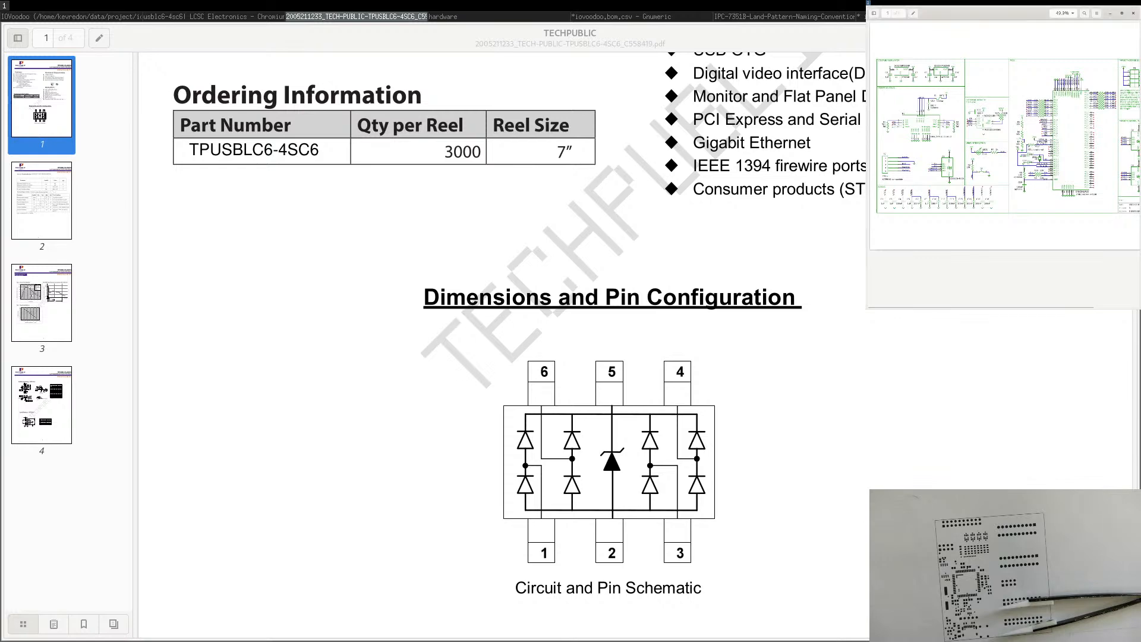
{"action": "left_click", "coordinate": [438, 17]}
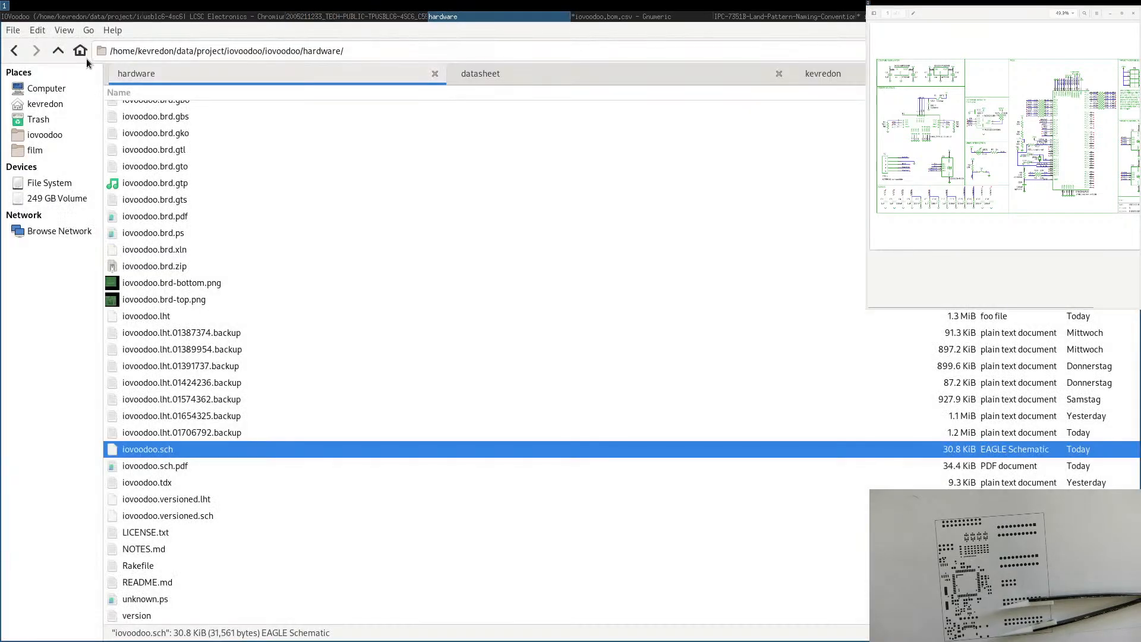
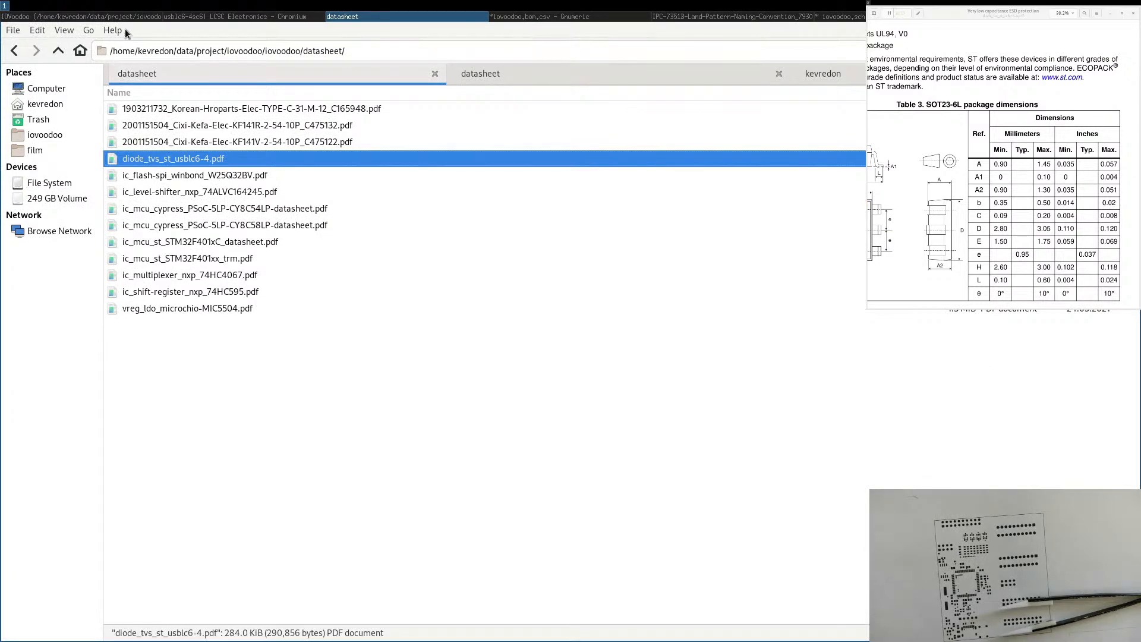
Switch to the iovoodoo.sch schematic and bring up the attributes of pushbutton S1.
{"action": "left_click", "coordinate": [277, 16]}
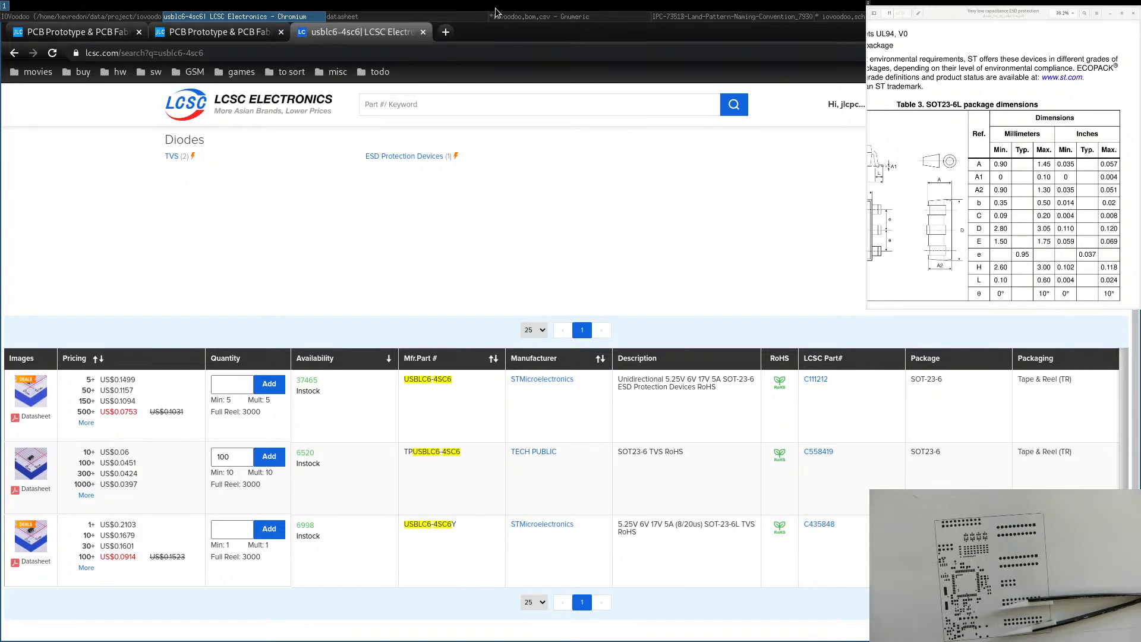
{"action": "left_click", "coordinate": [737, 17]}
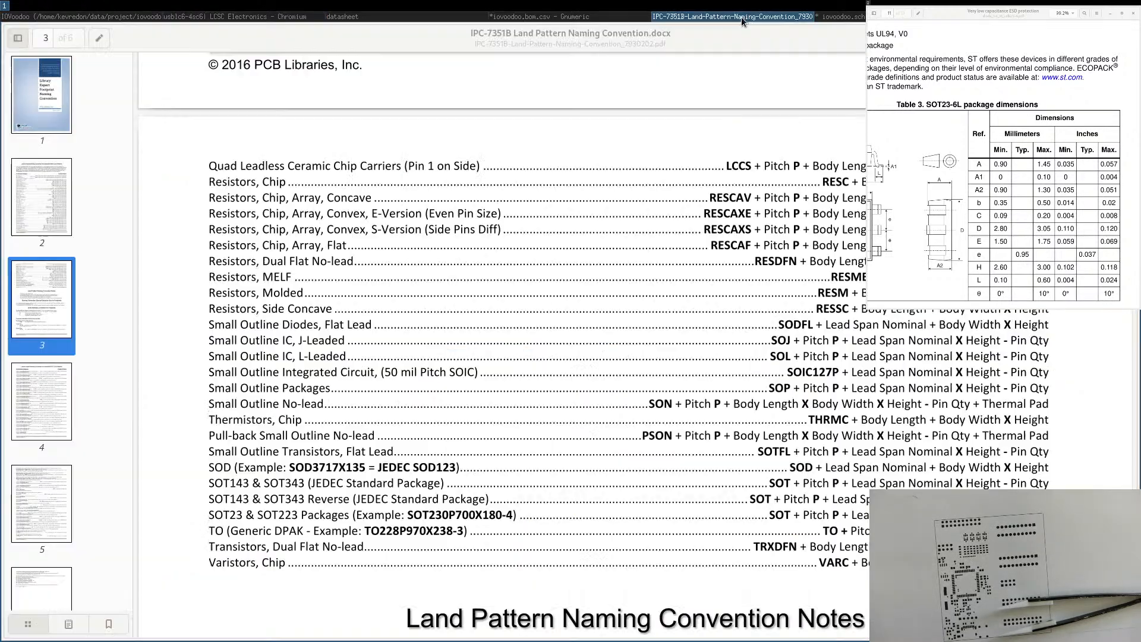
{"action": "left_click", "coordinate": [838, 17]}
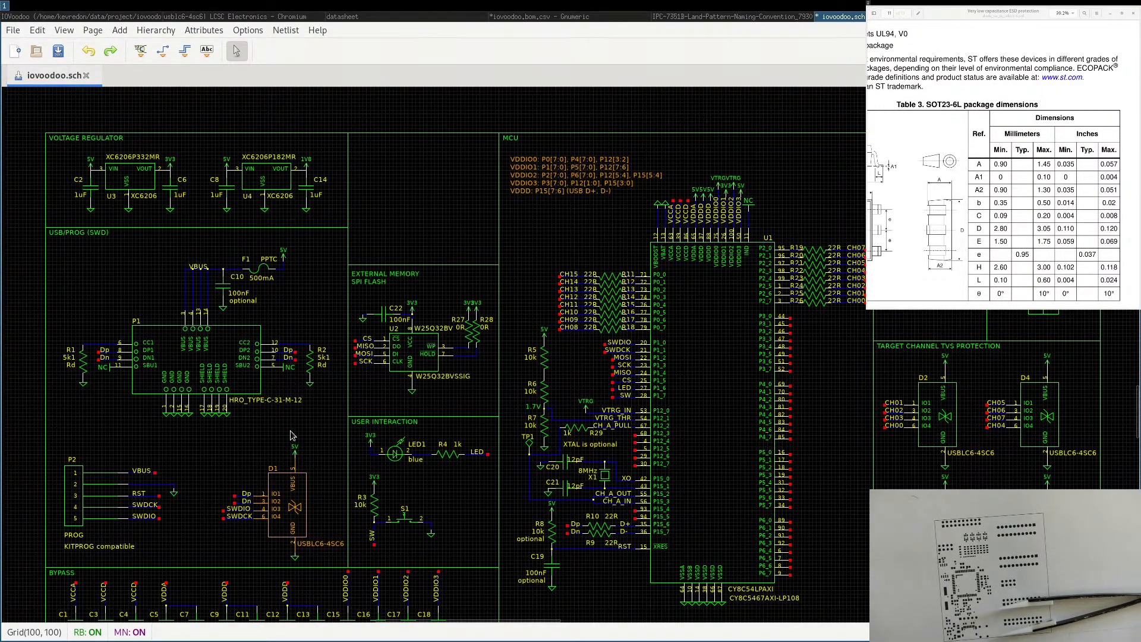
{"action": "left_click", "coordinate": [408, 524]}
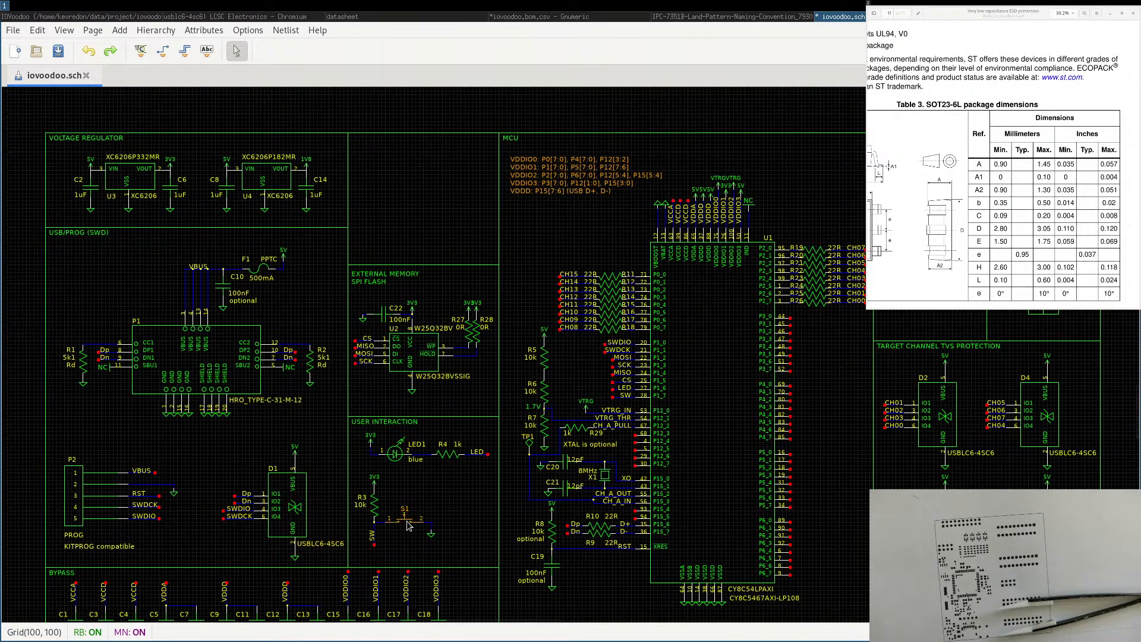
{"action": "double_click", "coordinate": [409, 524]}
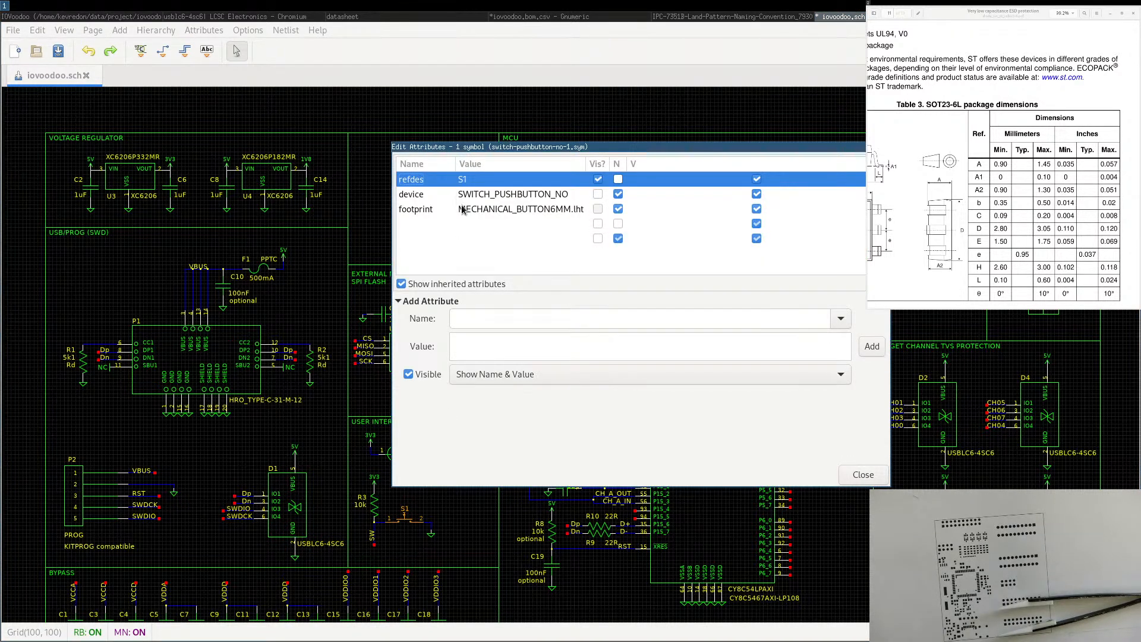
Fill in a new attribute for S1 named description with the value "switch, momentary, button, 6mm, DPDT".
{"action": "left_click", "coordinate": [492, 319]}
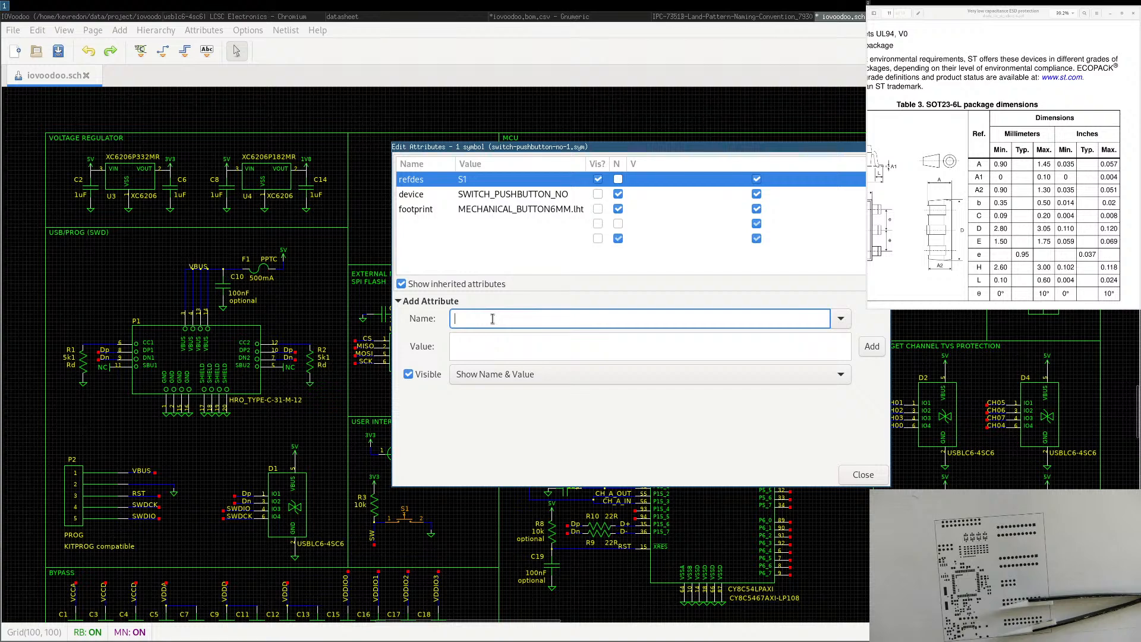
{"action": "type", "text": "descrription"}
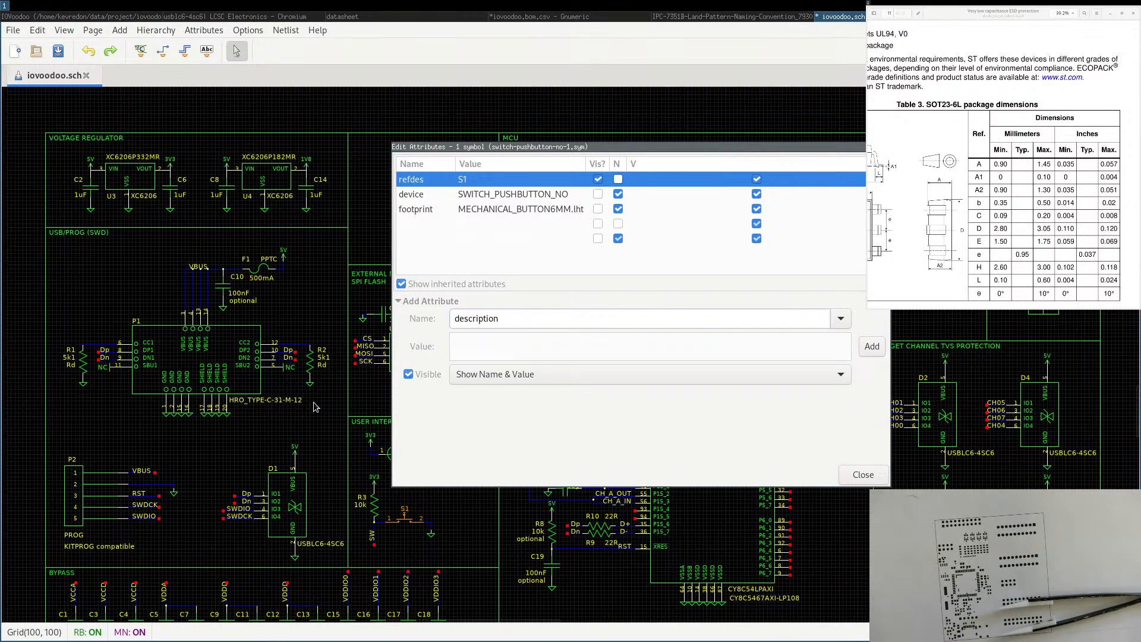
{"action": "left_click", "coordinate": [474, 347]}
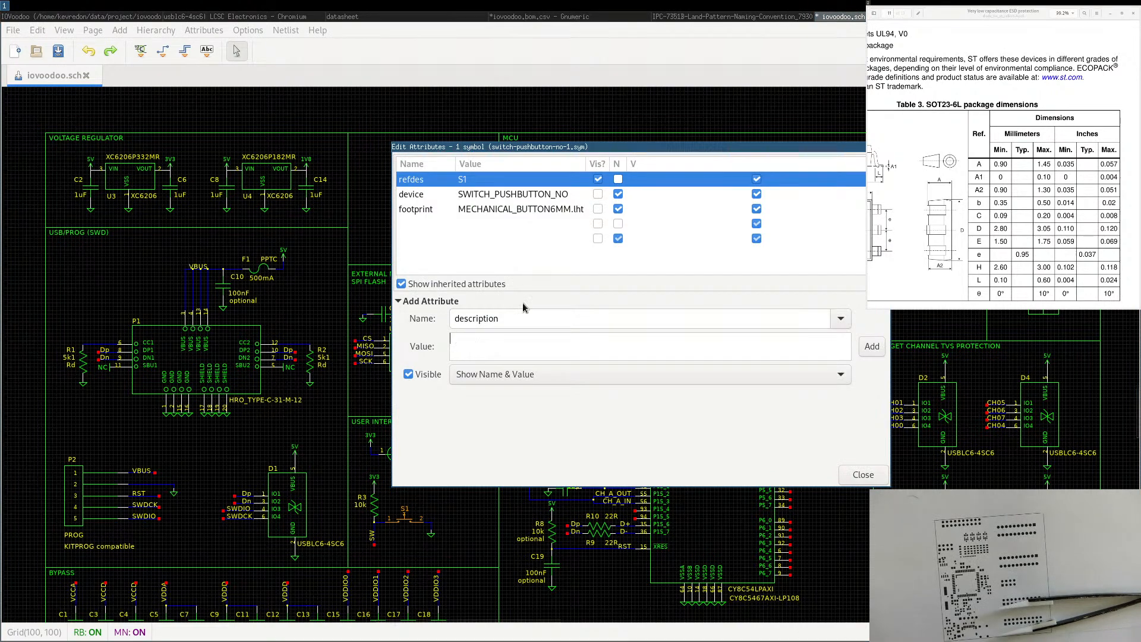
{"action": "type", "text": "sw"}
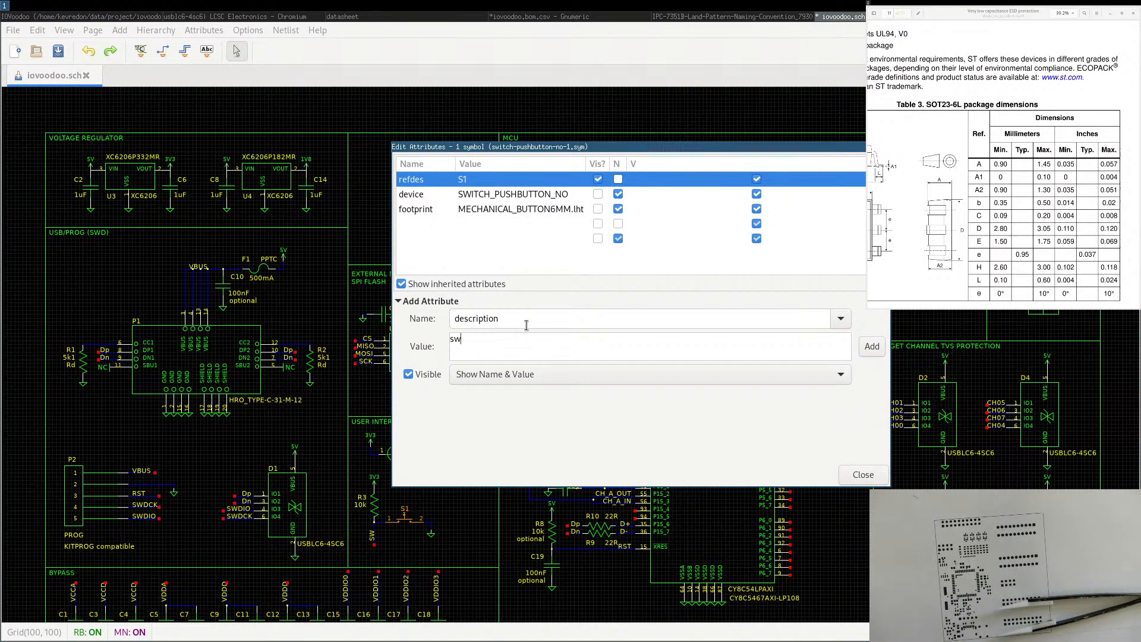
{"action": "type", "text": "itch, momentary, button, 6mm, DPDT"}
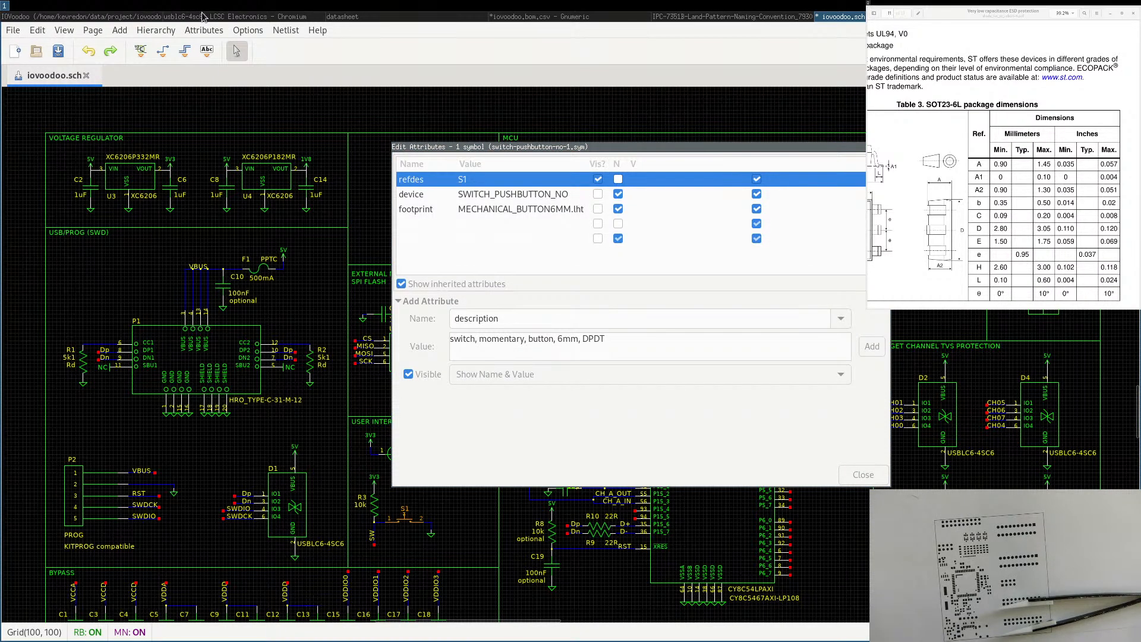
In the web browser, look up DPDT on Wikipedia and examine the switch contact terminology table.
{"action": "left_click", "coordinate": [248, 16]}
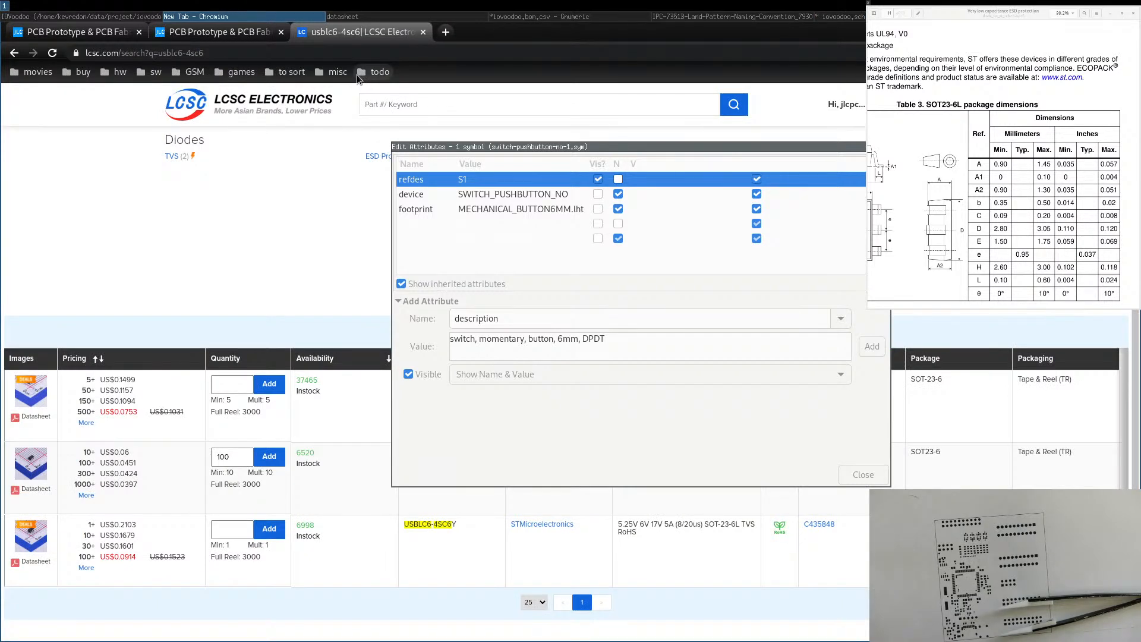
{"action": "key", "text": "ctrl+t"}
{"action": "type", "text": "w"}
{"action": "key", "text": "Tab"}
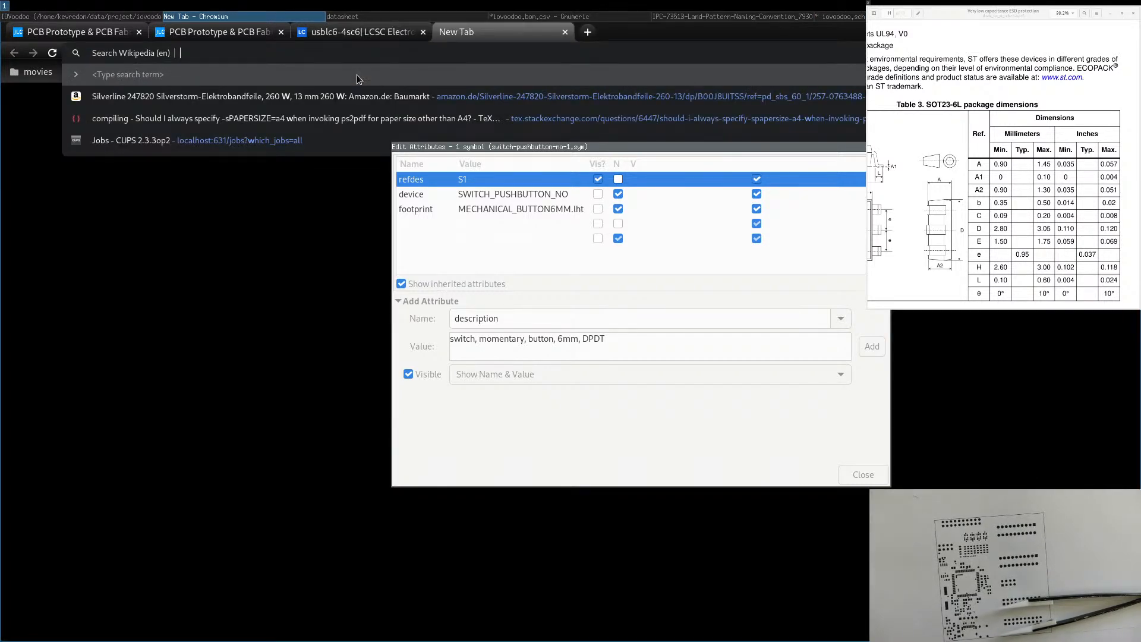
{"action": "type", "text": "dpdt"}
{"action": "key", "text": "Return"}
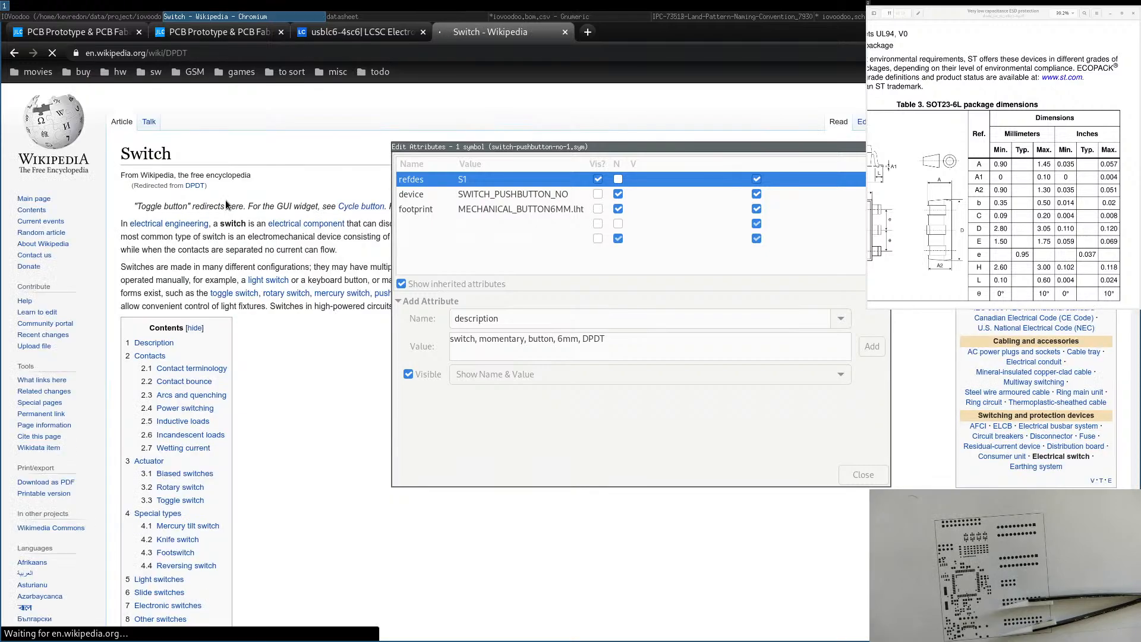
{"action": "left_click_drag", "start_coordinate": [601, 145], "coordinate": [784, 188]}
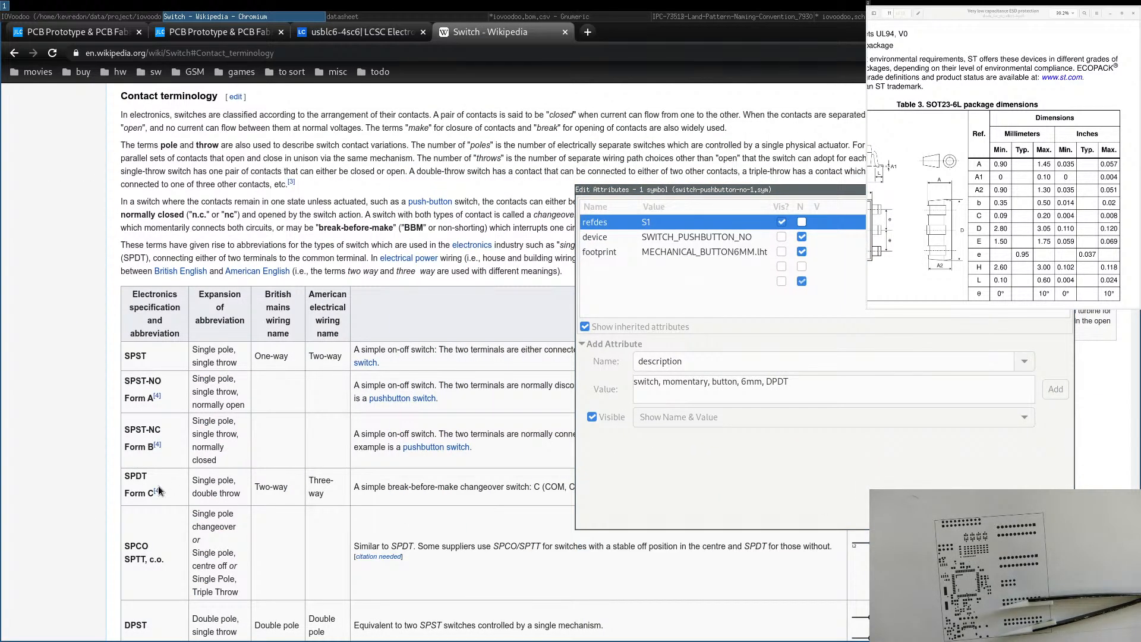
{"action": "scroll", "coordinate": [139, 518], "scroll_direction": "down", "scroll_amount": 5}
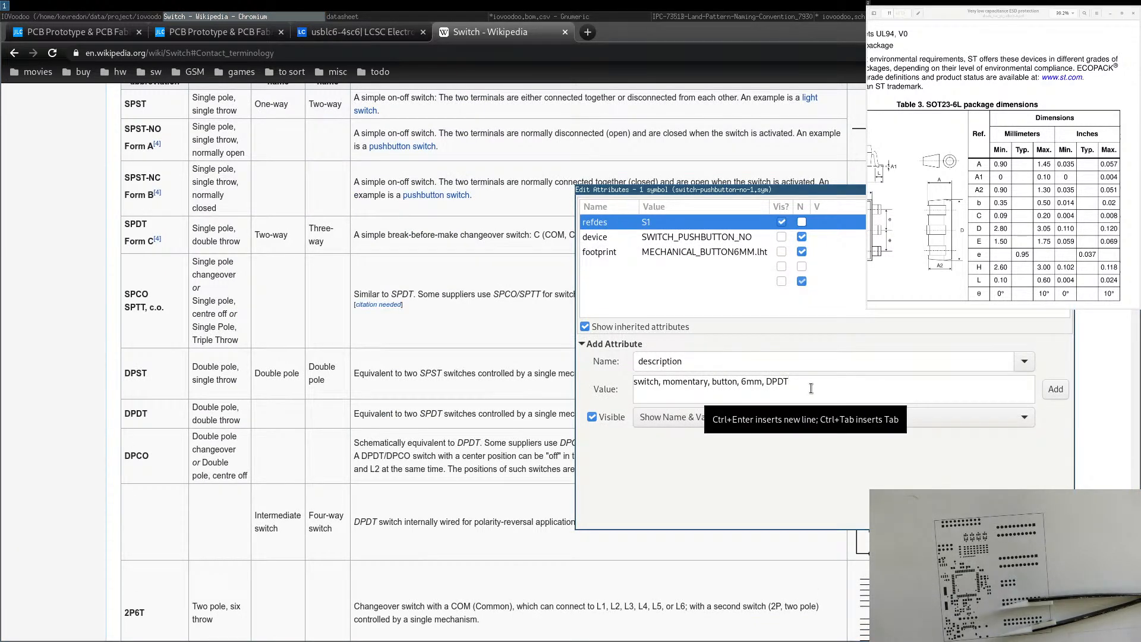
Add the prepared description attribute to pushbutton S1.
{"action": "triple_click", "coordinate": [663, 383]}
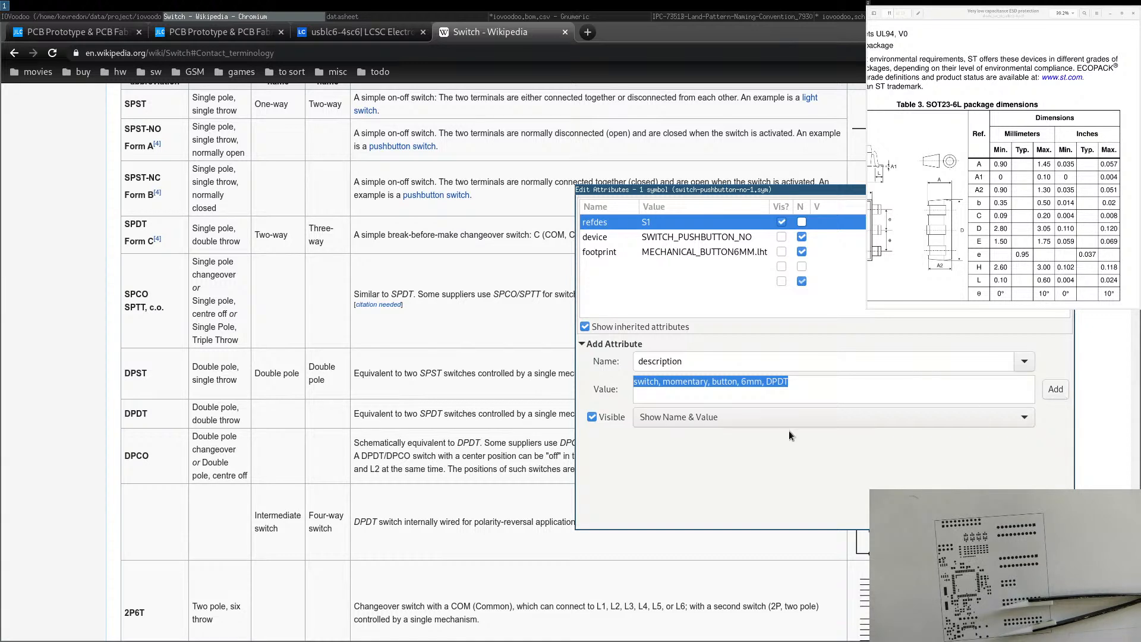
{"action": "left_click", "coordinate": [842, 383]}
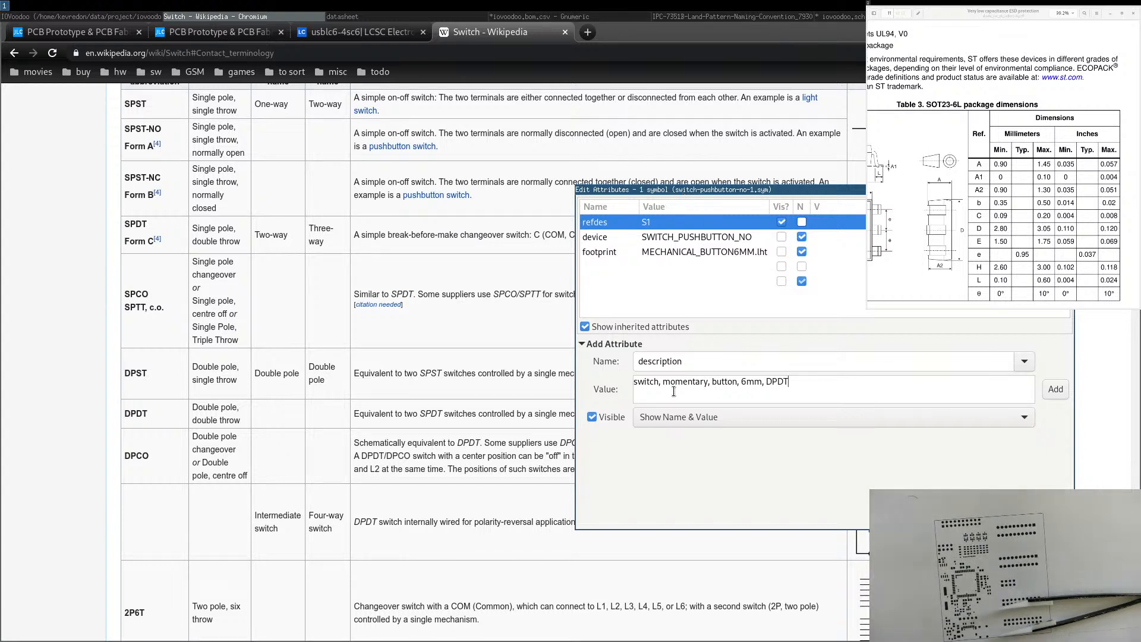
{"action": "left_click", "coordinate": [1064, 391]}
{"action": "left_click", "coordinate": [642, 273]}
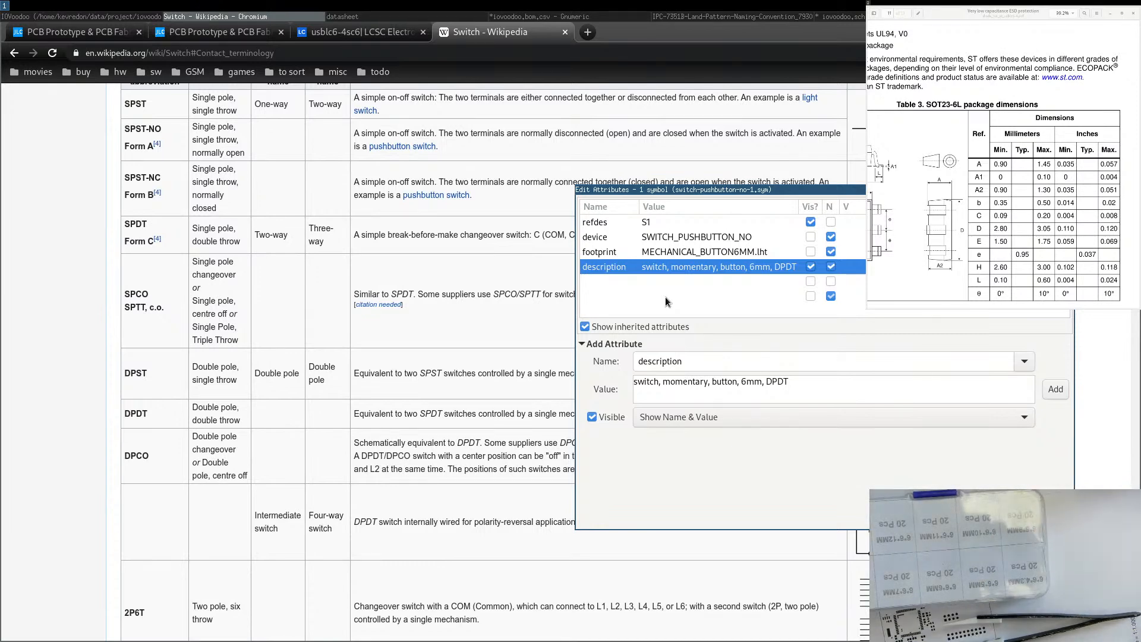
Change the size in S1's description so it reads "switch, momentary, button, 6x6mm, DPDT".
{"action": "triple_click", "coordinate": [741, 379]}
{"action": "left_click", "coordinate": [741, 379]}
{"action": "type", "text": "6x6"}
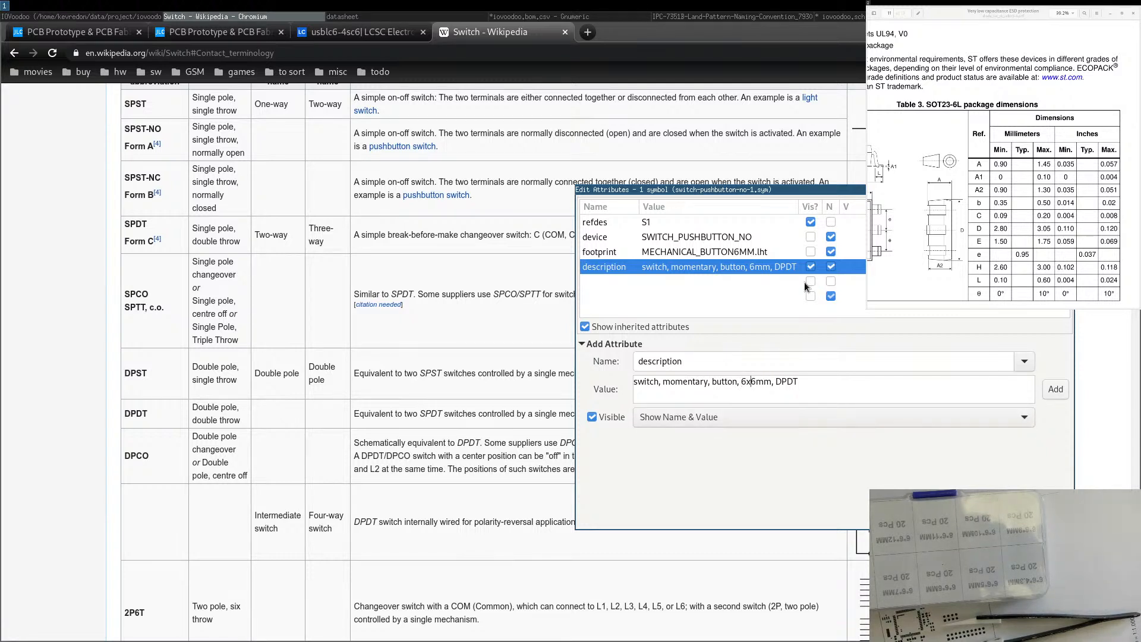
{"action": "left_click", "coordinate": [773, 266]}
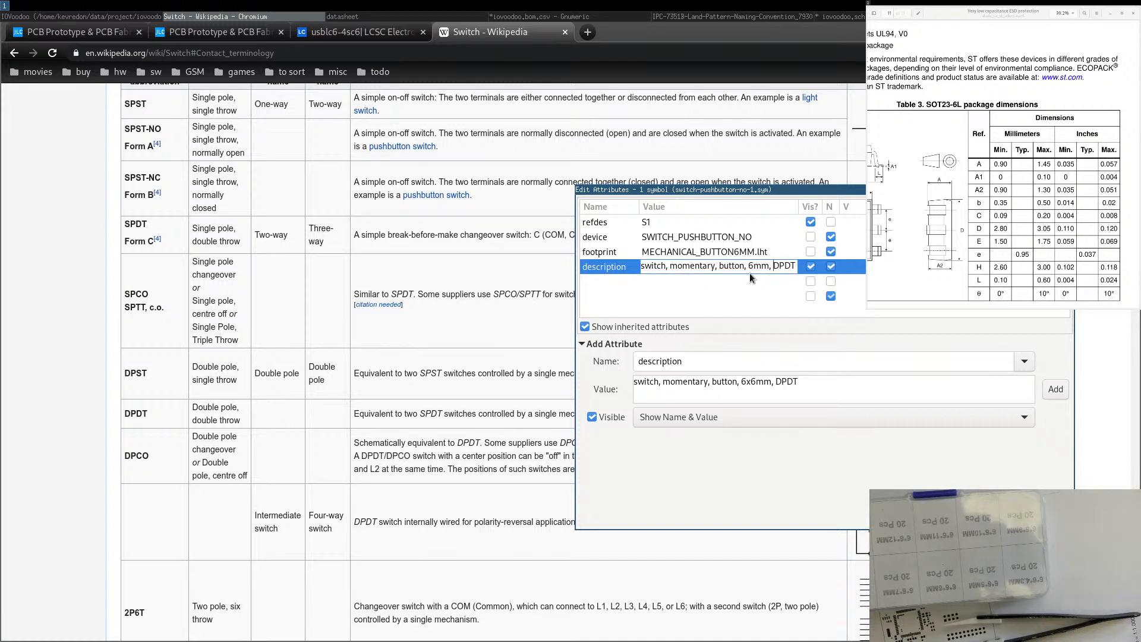
{"action": "type", "text": "6x"}
{"action": "key", "text": "Return"}
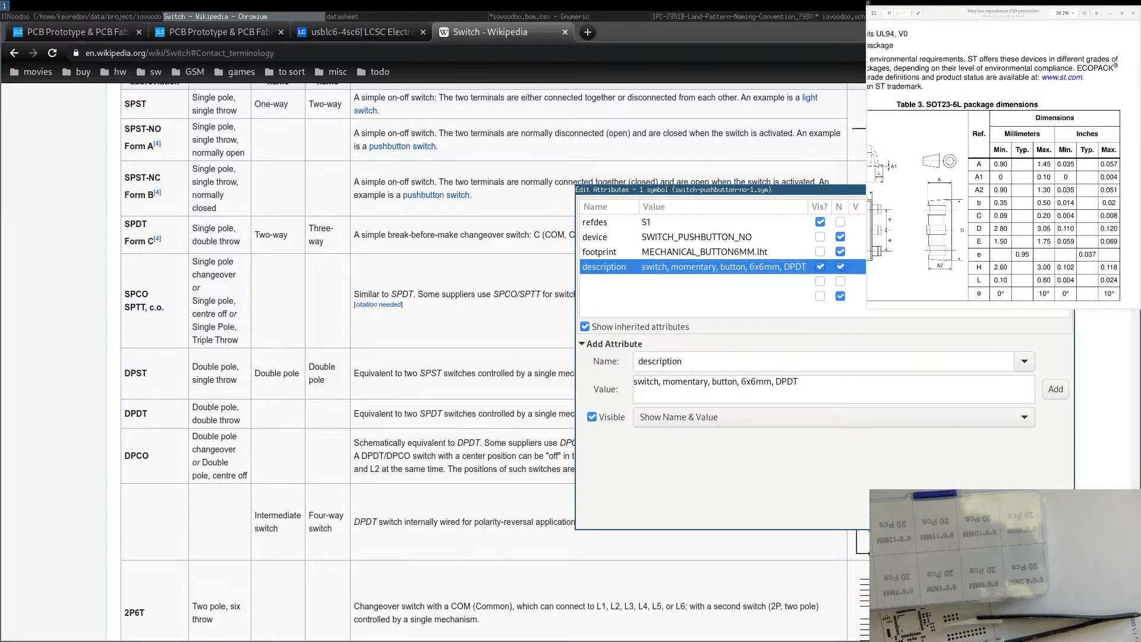
Return to the iovoodoo.sch schematic and hide S1's description attribute on the sheet.
{"action": "key", "text": "super+Left"}
{"action": "key", "text": "super+Left"}
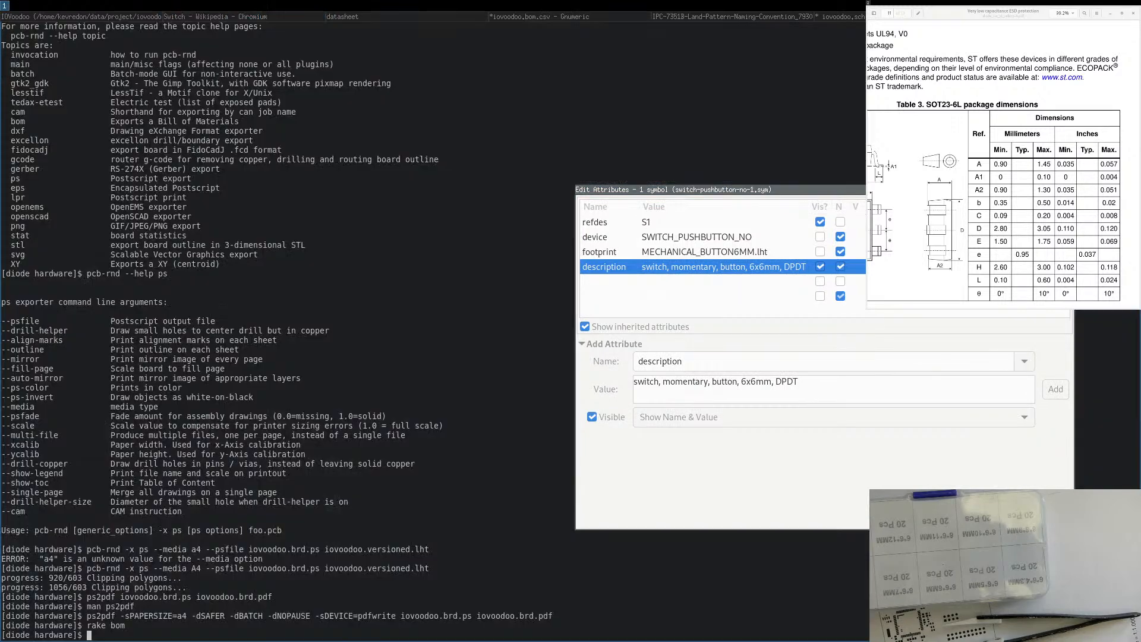
{"action": "key", "text": "super+Left"}
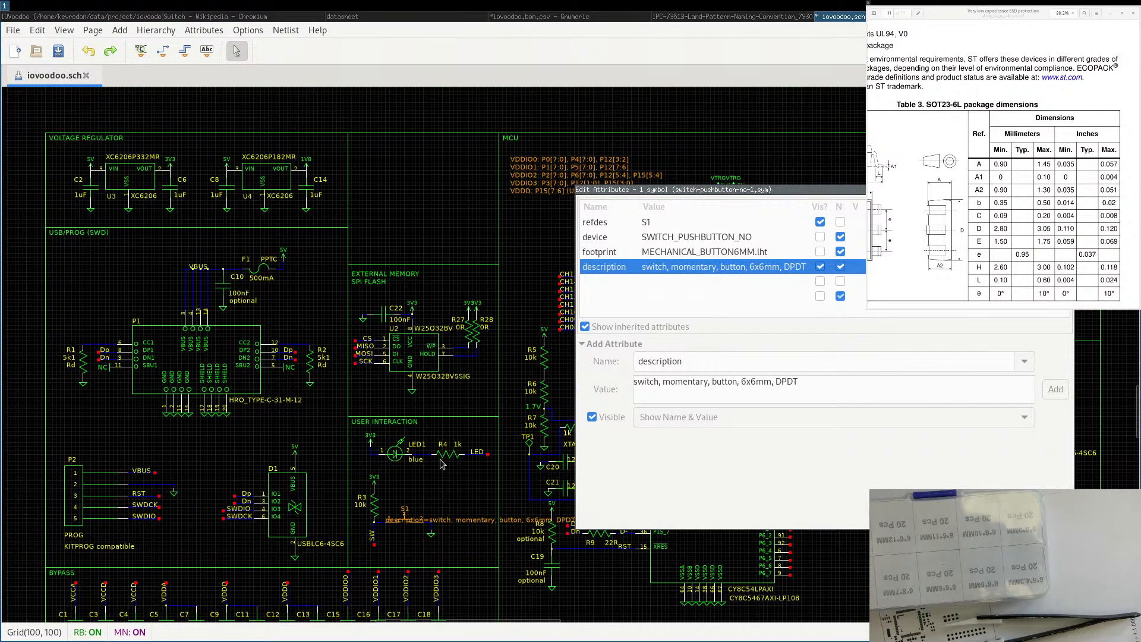
{"action": "left_click", "coordinate": [819, 266]}
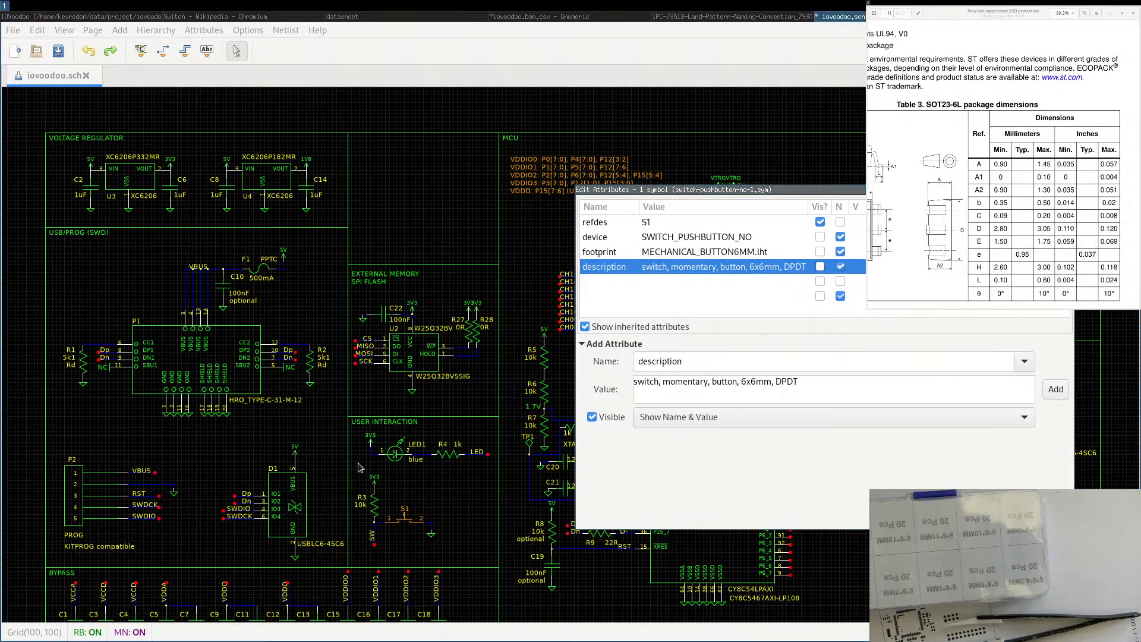
Add a hidden description attribute to LED1 with the value "diode, LED, blue, matching footprint".
{"action": "left_click", "coordinate": [401, 455]}
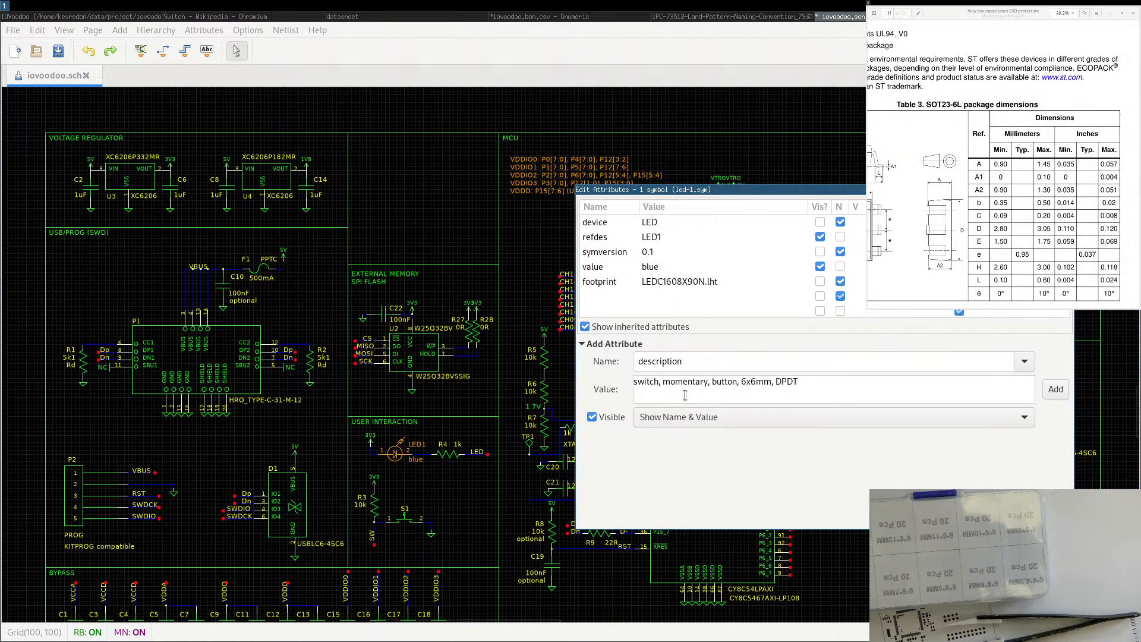
{"action": "triple_click", "coordinate": [667, 380]}
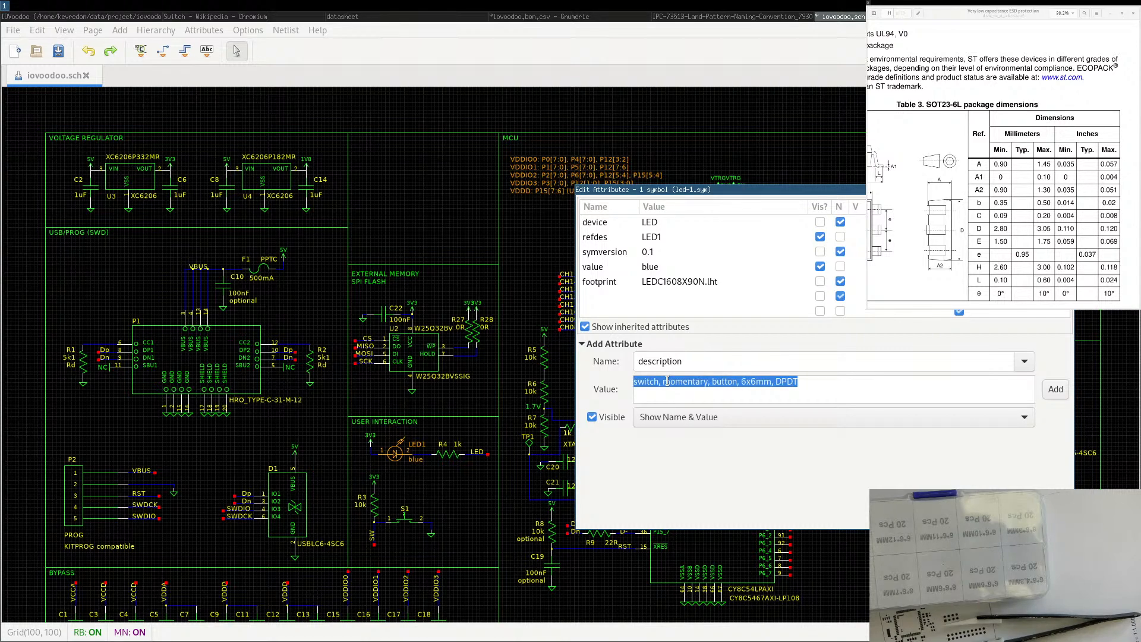
{"action": "type", "text": "L"}
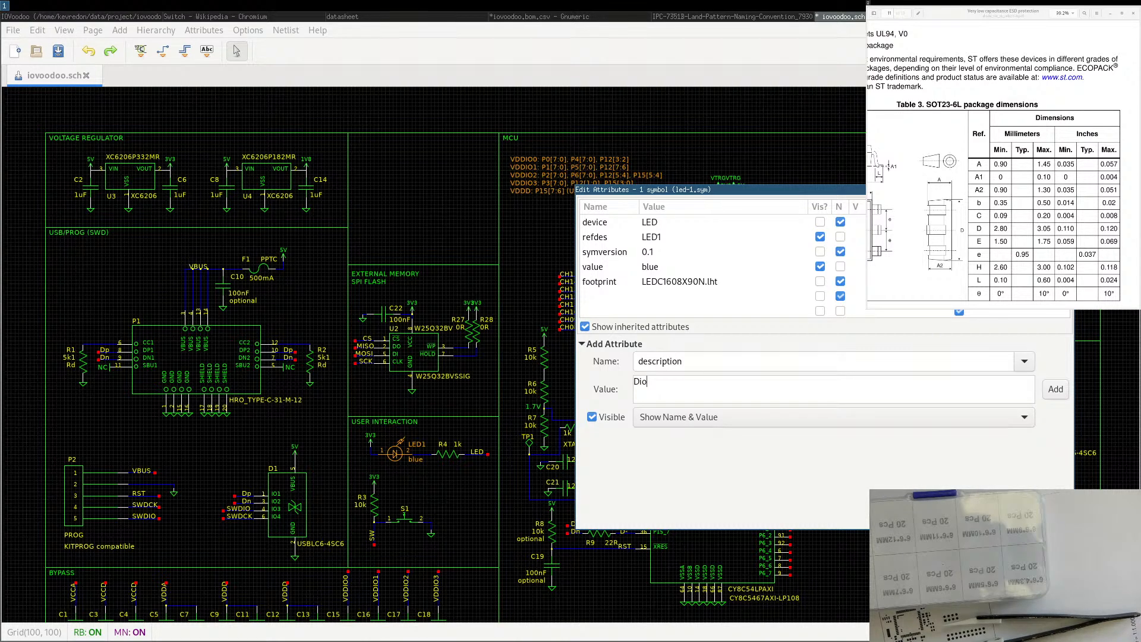
{"action": "type", "text": "diode, LED, blue, matching foot"}
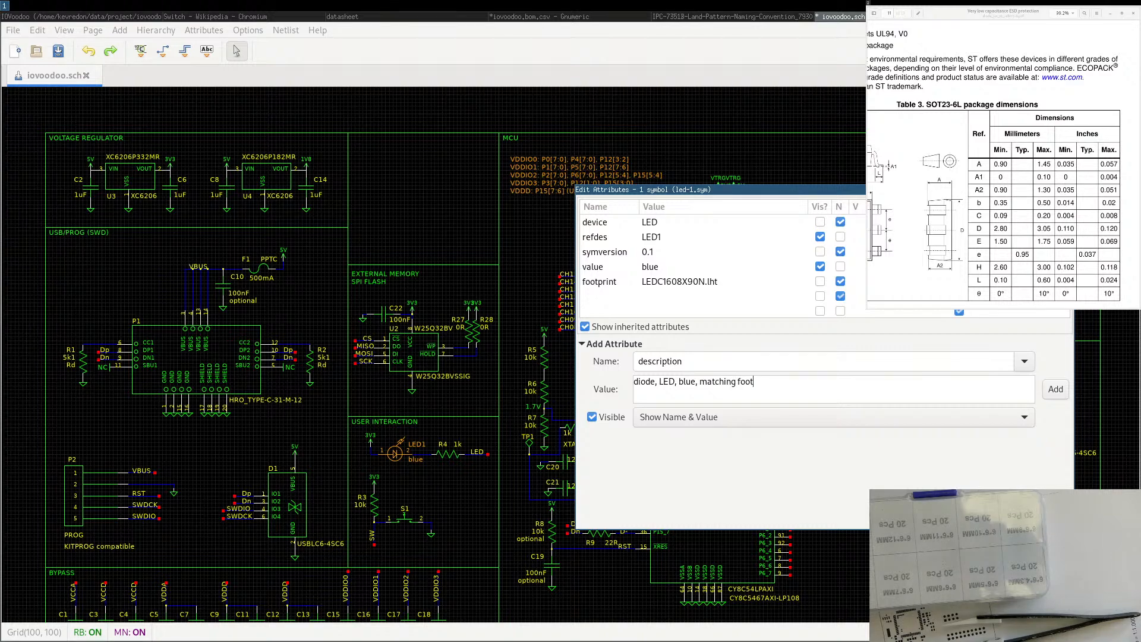
{"action": "type", "text": "print"}
{"action": "left_click", "coordinate": [601, 418]}
{"action": "left_click", "coordinate": [1052, 391]}
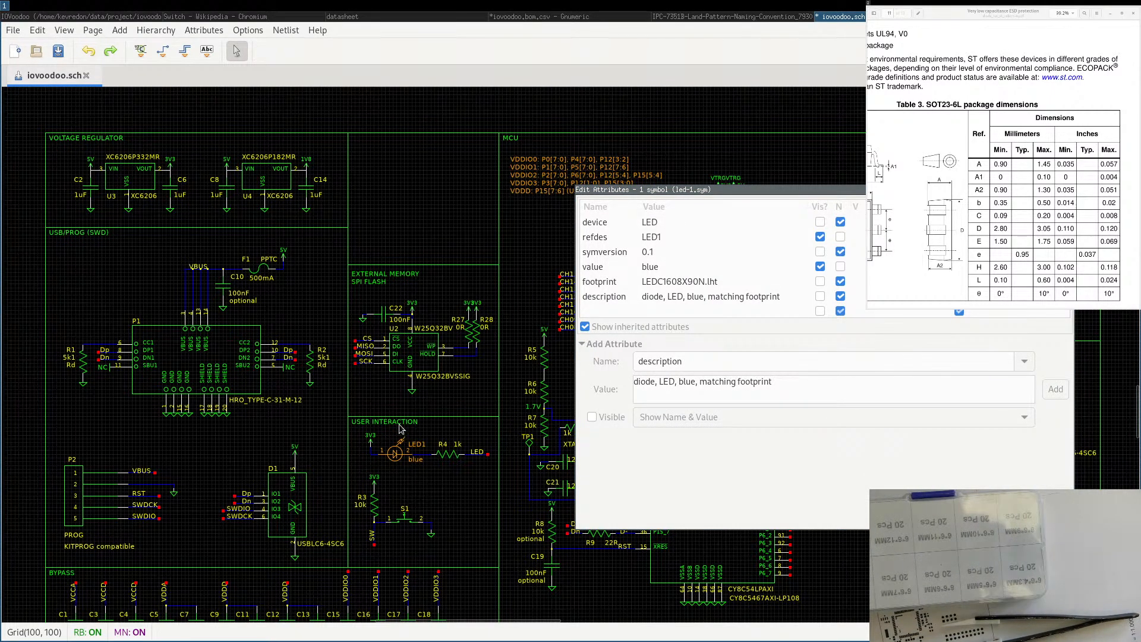
Prepare a description for flash chip U2 with the value "ic, flash, SPI flash, matching footprint".
{"action": "left_click", "coordinate": [419, 350]}
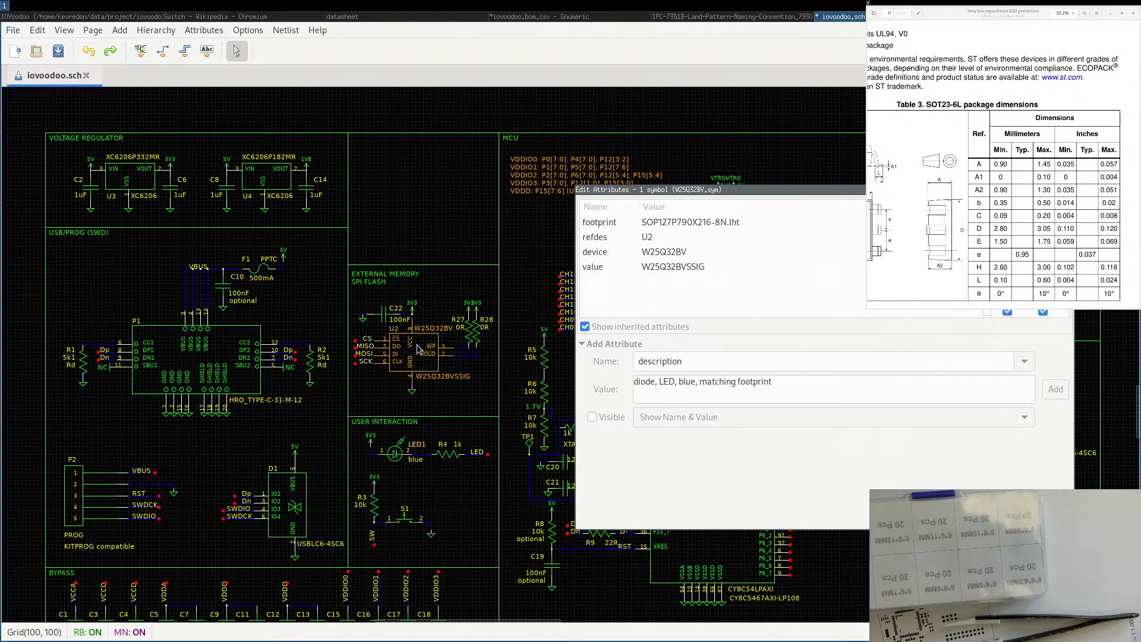
{"action": "key", "text": "ctrl+shift+Left"}
{"action": "key", "text": "ctrl+shift+Left"}
{"action": "key", "text": "ctrl+shift+Left"}
{"action": "key", "text": "ctrl+shift+Left"}
{"action": "key", "text": "ctrl+shift+Left"}
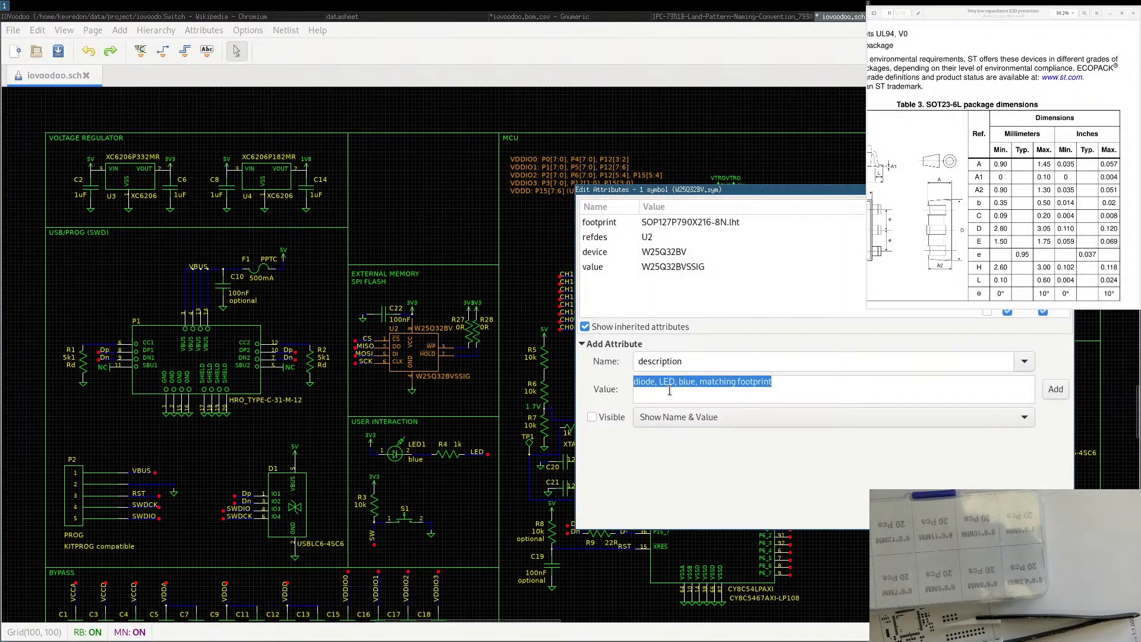
{"action": "type", "text": "ic, "}
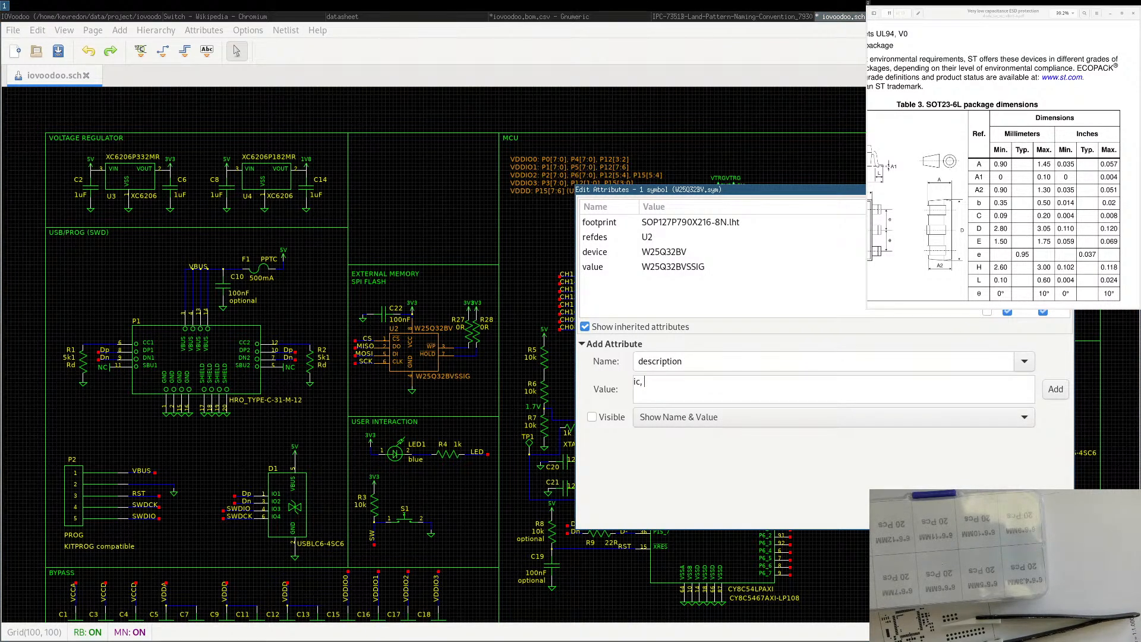
{"action": "type", "text": "flash, SPI f"}
{"action": "type", "text": "lash, ma"}
{"action": "type", "text": "tching footprint"}
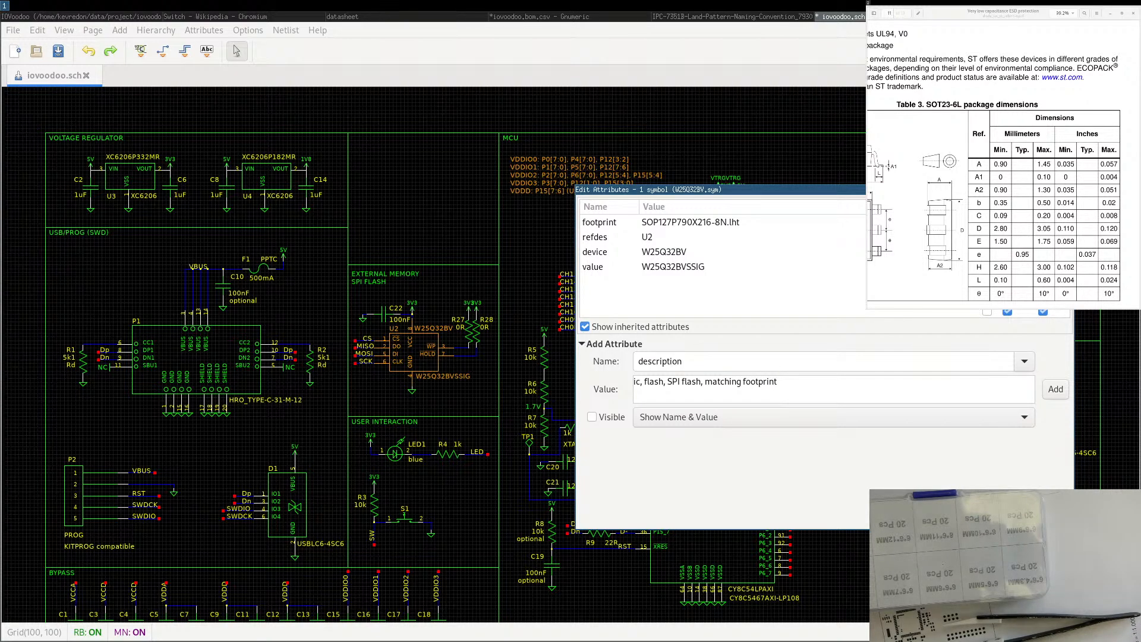
Insert ">=1MByte" before "matching footprint" in the prepared value and add the description attribute to U2.
{"action": "type", "text": ", >=1MB"}
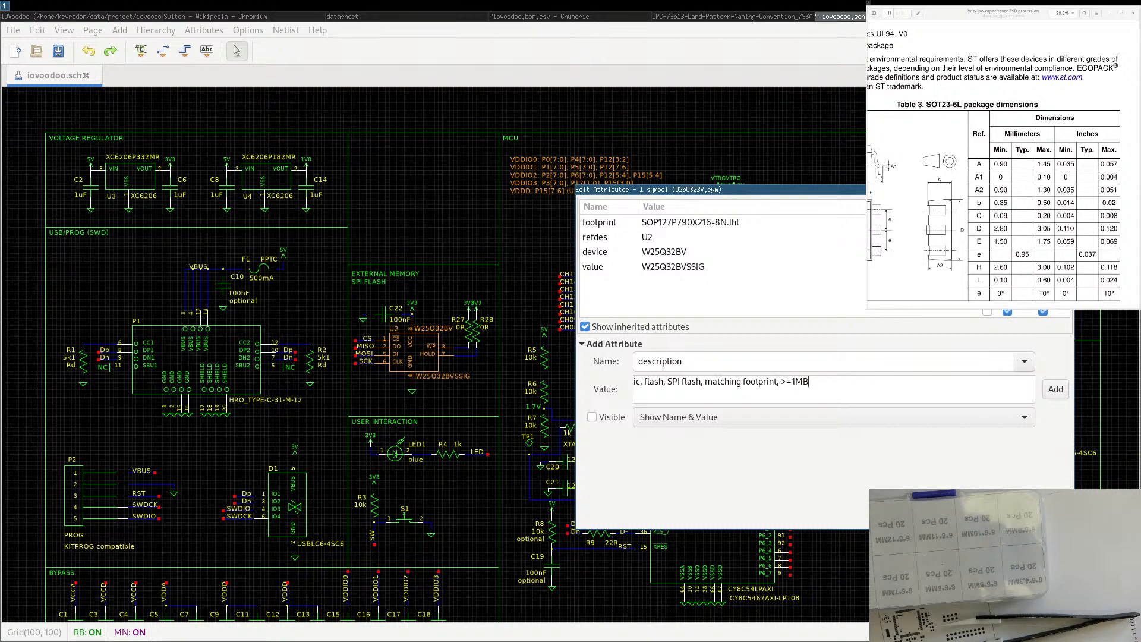
{"action": "mouse_move", "coordinate": [810, 382]}
{"action": "left_mouse_down"}
{"action": "mouse_move", "coordinate": [796, 383]}
{"action": "mouse_move", "coordinate": [831, 383]}
{"action": "left_mouse_up"}
{"action": "type", "text": "yte"}
{"action": "triple_click", "coordinate": [783, 381]}
{"action": "mouse_move", "coordinate": [784, 381]}
{"action": "left_mouse_down"}
{"action": "mouse_move", "coordinate": [813, 390]}
{"action": "mouse_move", "coordinate": [785, 380]}
{"action": "left_mouse_up"}
{"action": "triple_click", "coordinate": [780, 379]}
{"action": "left_click", "coordinate": [820, 380]}
{"action": "key", "text": "ctrl+x"}
{"action": "left_click", "coordinate": [705, 382]}
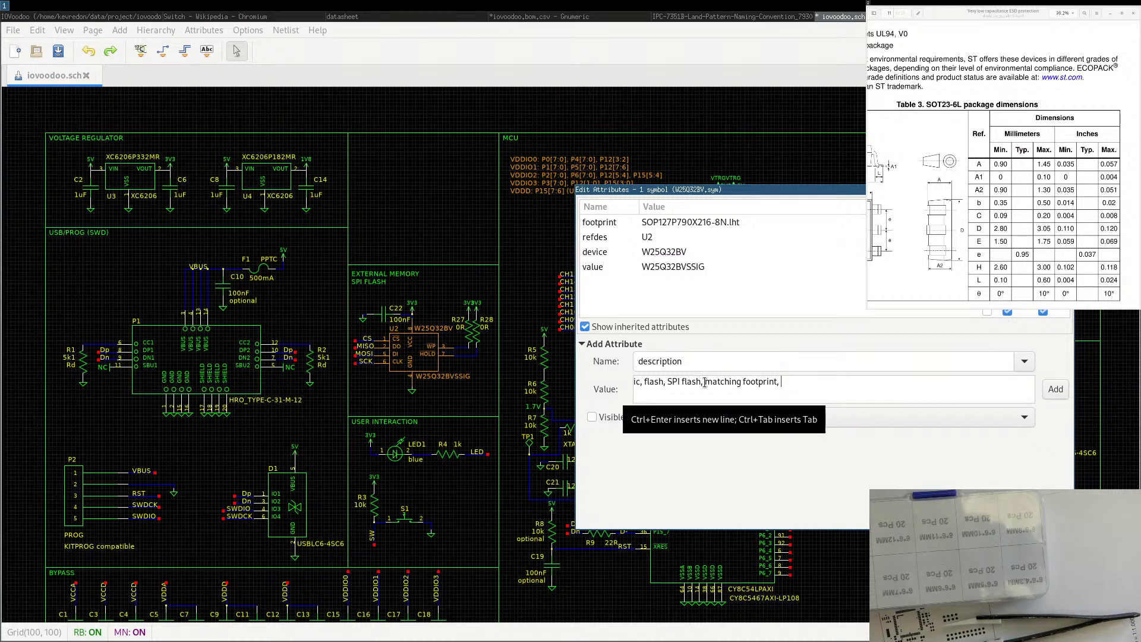
{"action": "key", "text": "ctrl+v"}
{"action": "type", "text": ","}
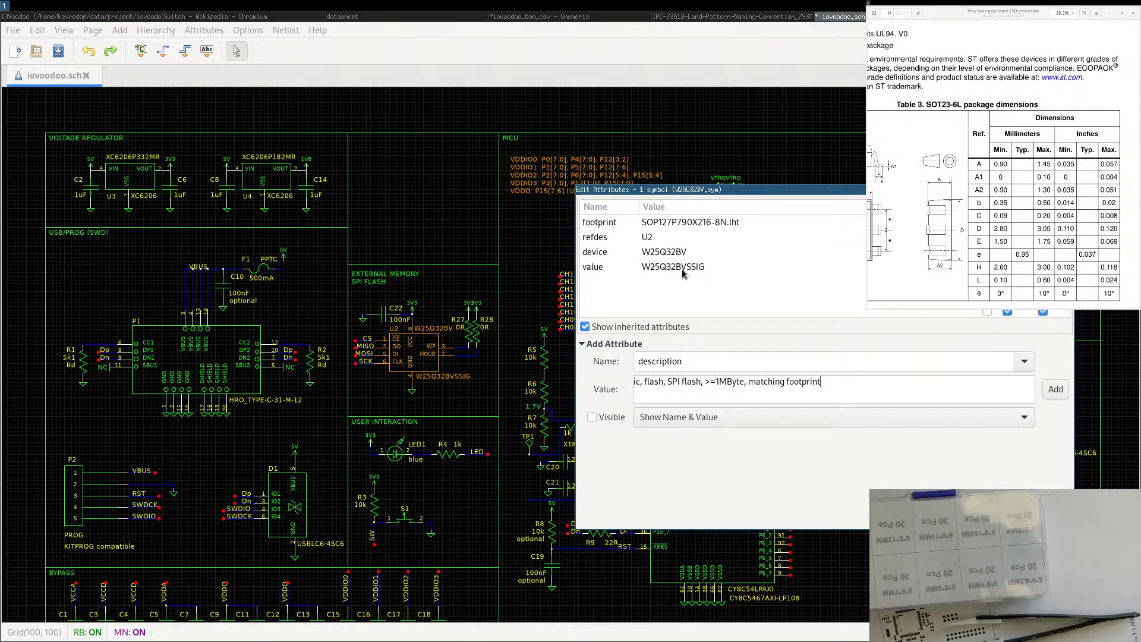
{"action": "left_click", "coordinate": [1055, 394]}
{"action": "left_click", "coordinate": [679, 283]}
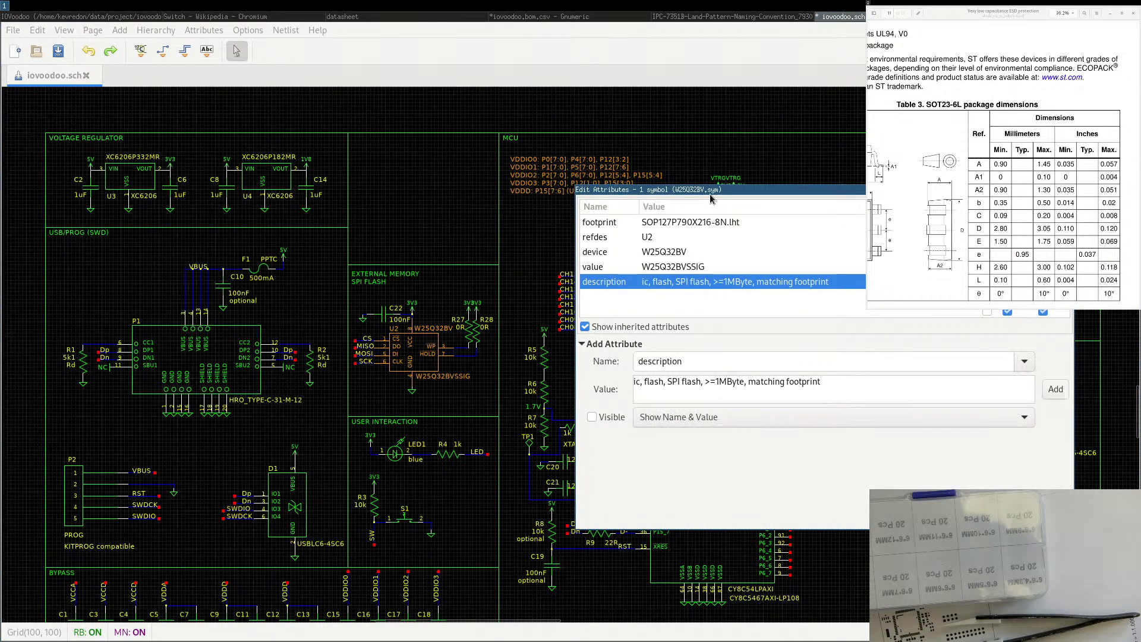
Add a hidden description attribute to microcontroller U1 with the value "mcu, = manufacturer part (see value)".
{"action": "middle_click_drag", "start_coordinate": [371, 319], "coordinate": [349, 320]}
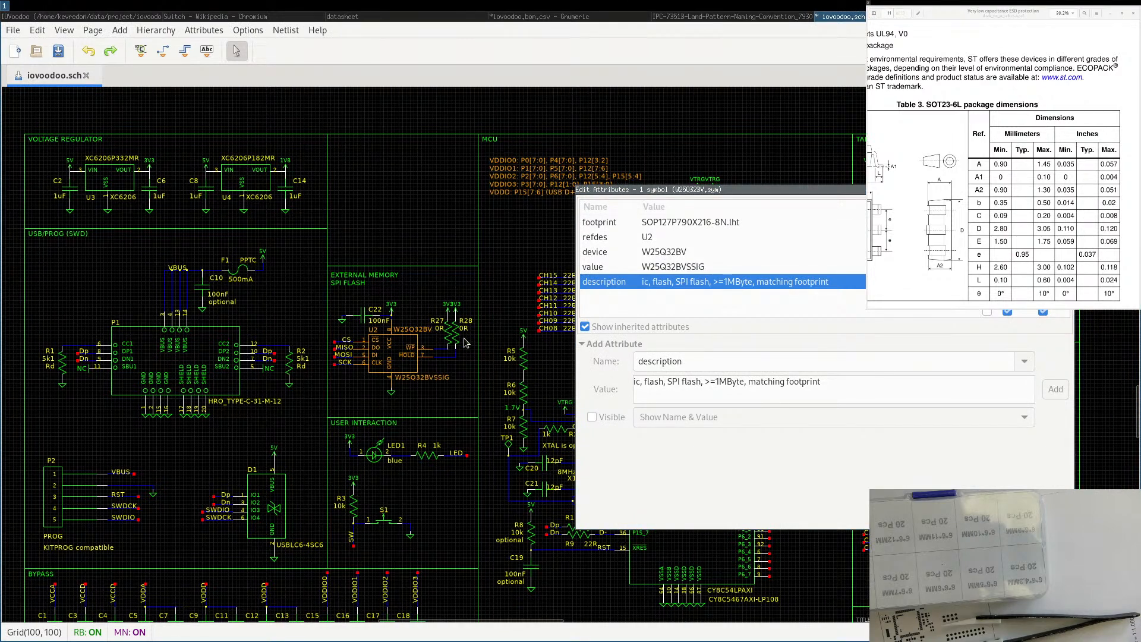
{"action": "left_click_drag", "start_coordinate": [717, 190], "coordinate": [328, 168]}
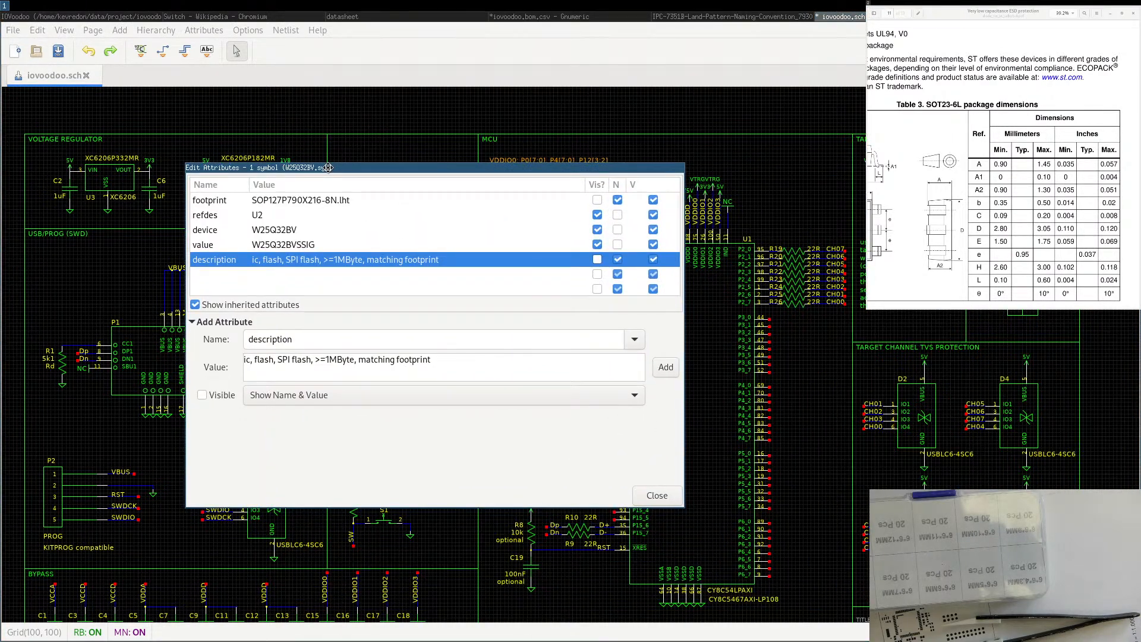
{"action": "left_click", "coordinate": [715, 298]}
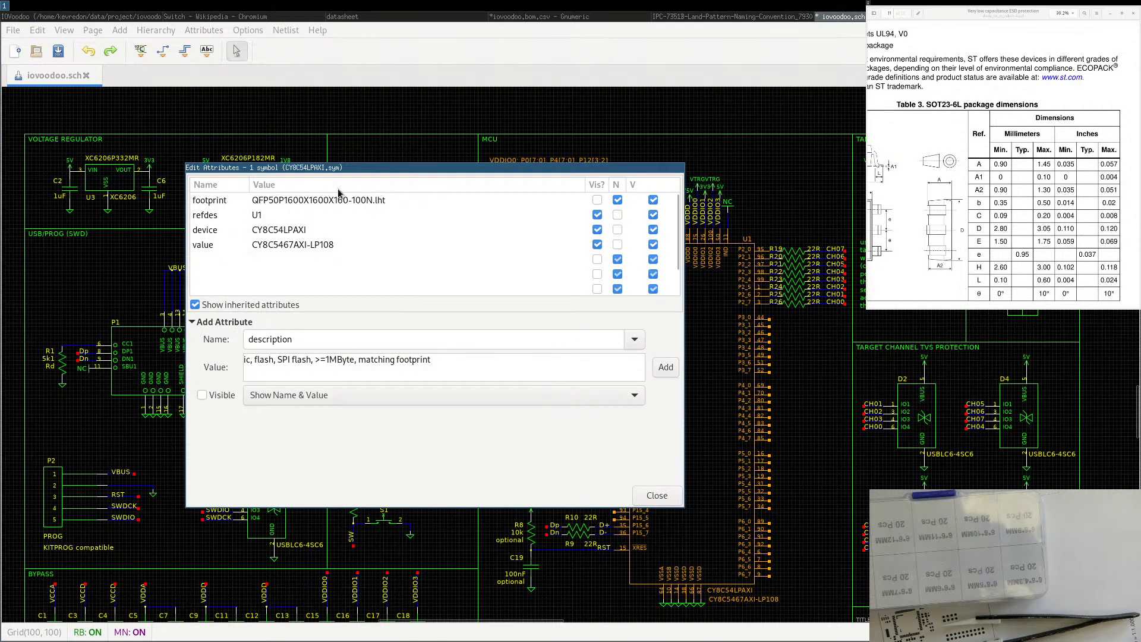
{"action": "triple_click", "coordinate": [317, 360]}
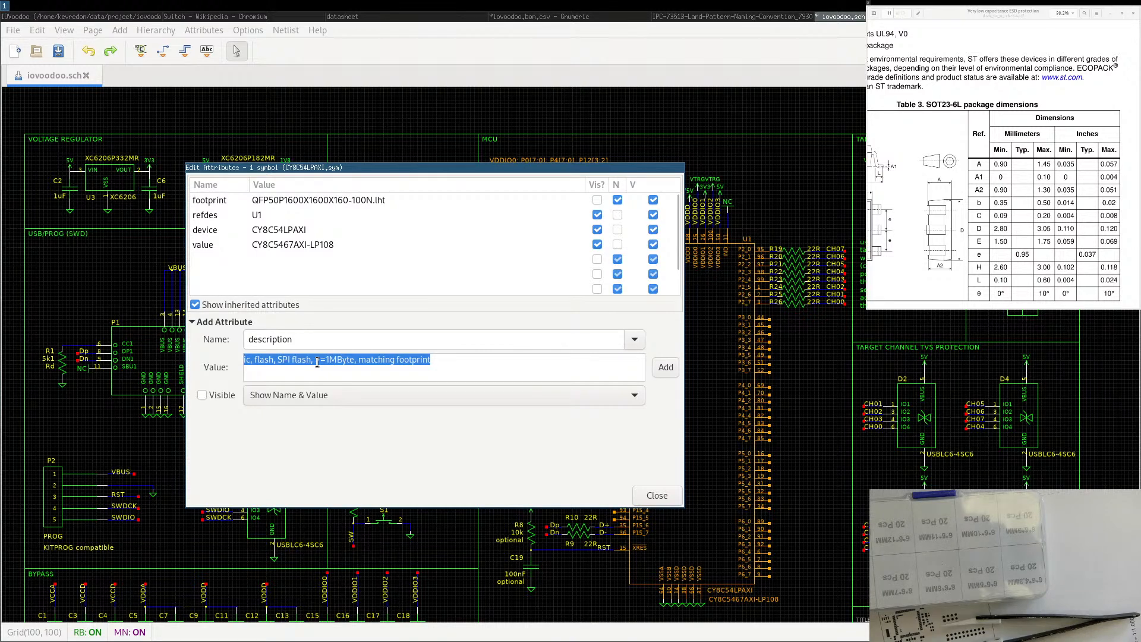
{"action": "type", "text": "mcu,"}
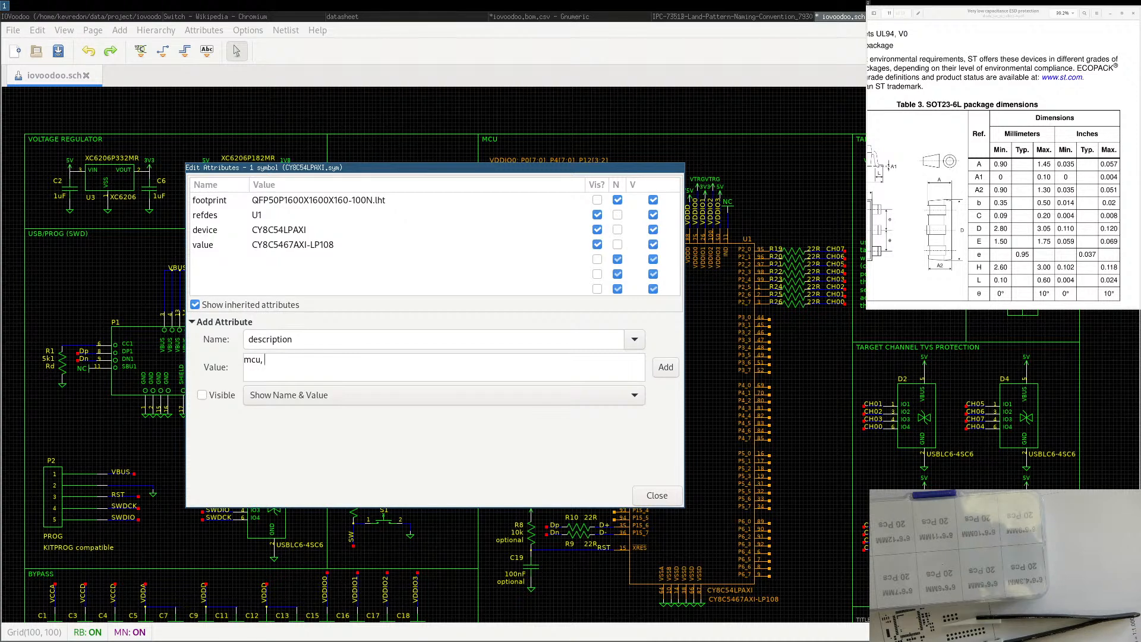
{"action": "type", "text": "= manufacturer part"}
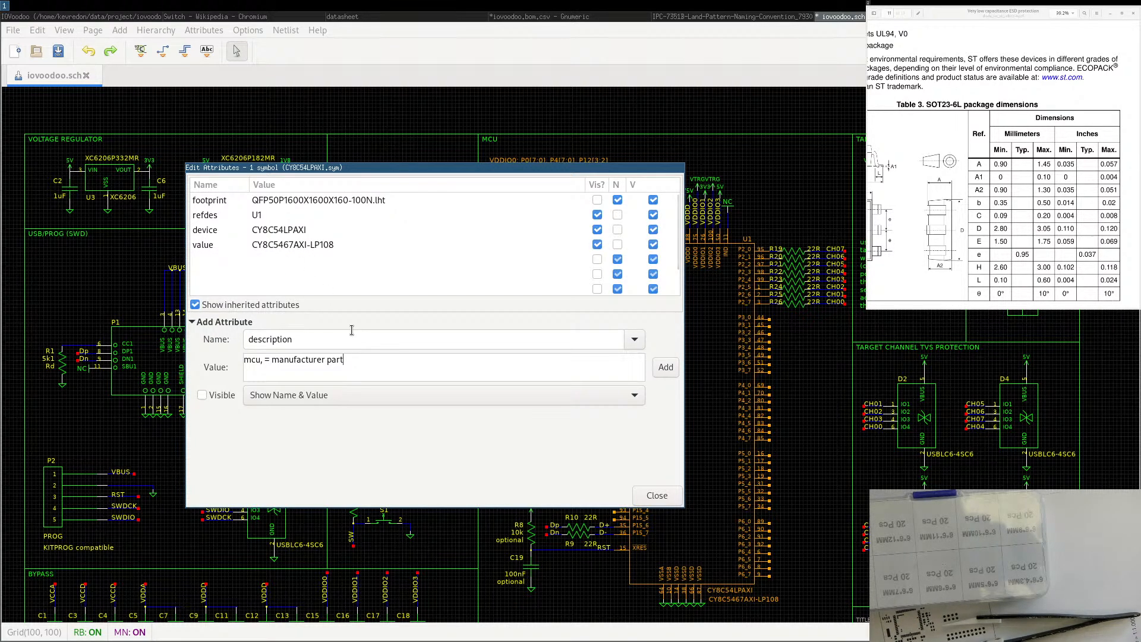
{"action": "type", "text": "(see value"}
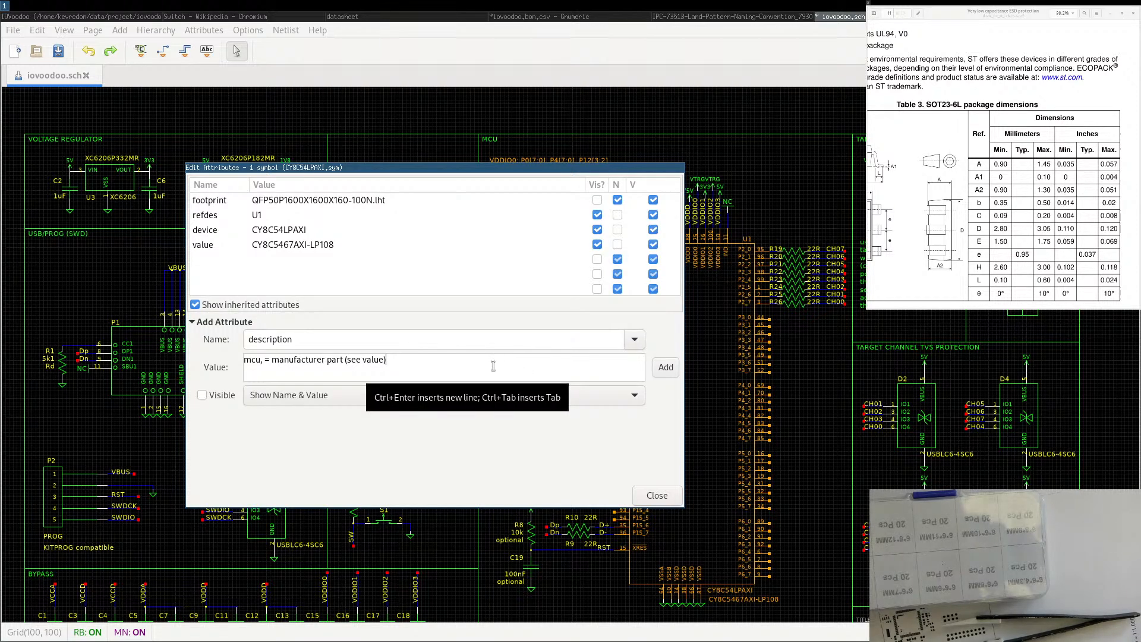
{"action": "left_click", "coordinate": [666, 368]}
Add a hidden manufacturer attribute to U1 with the value "Cypress".
{"action": "left_click", "coordinate": [351, 338]}
{"action": "double_click", "coordinate": [350, 339]}
{"action": "type", "text": "ma"}
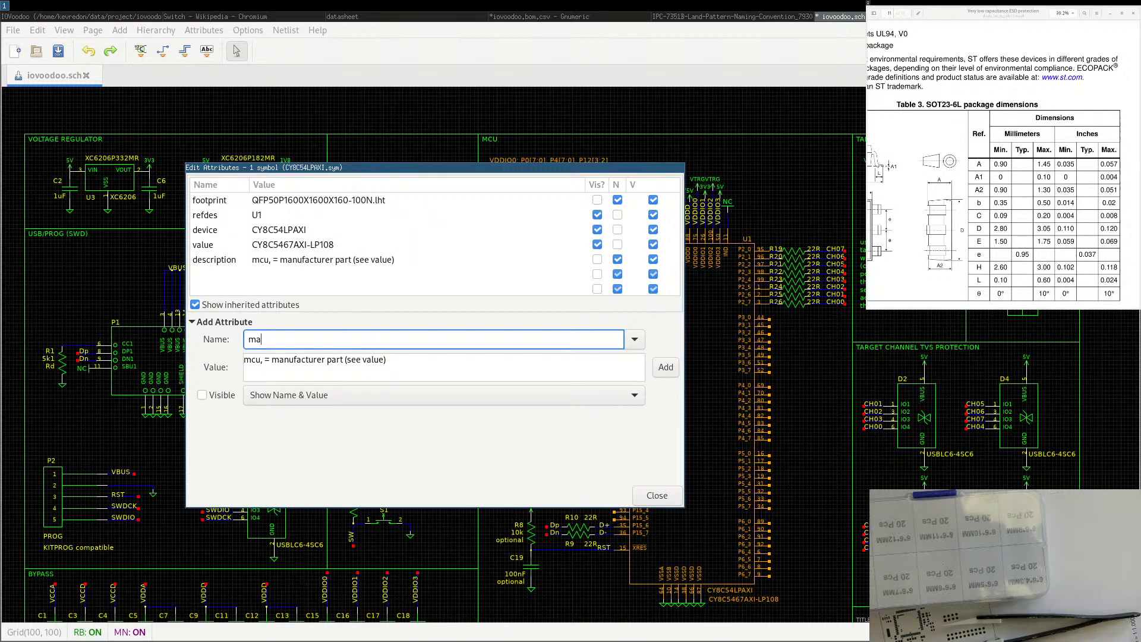
{"action": "type", "text": "nufacturer"}
{"action": "left_click", "coordinate": [343, 371]}
{"action": "triple_click", "coordinate": [343, 372]}
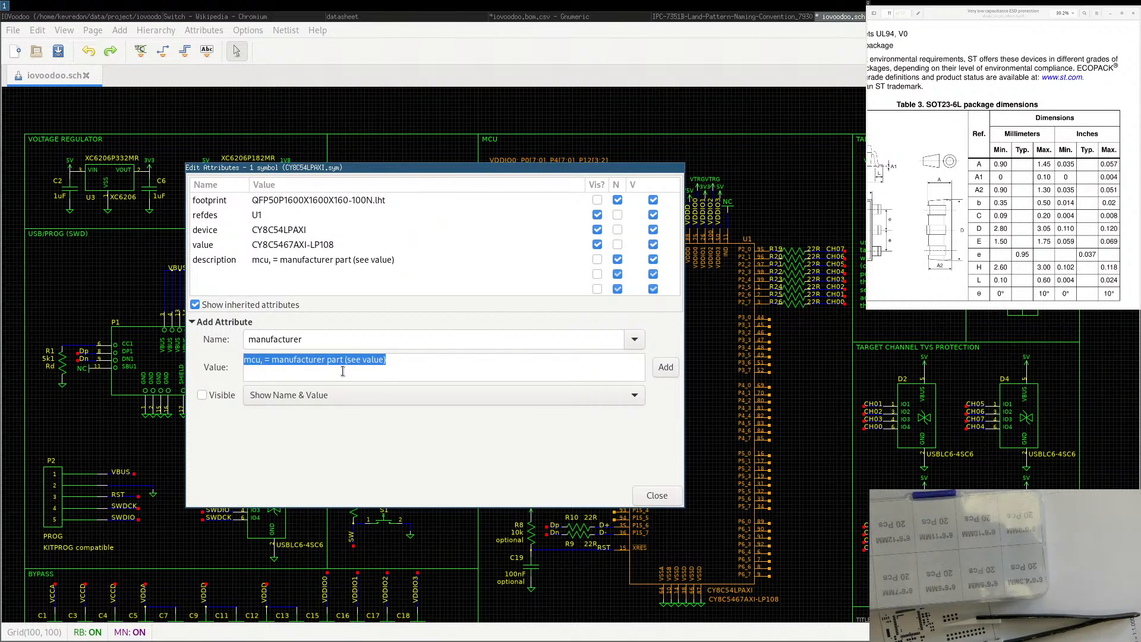
{"action": "type", "text": "Cypress"}
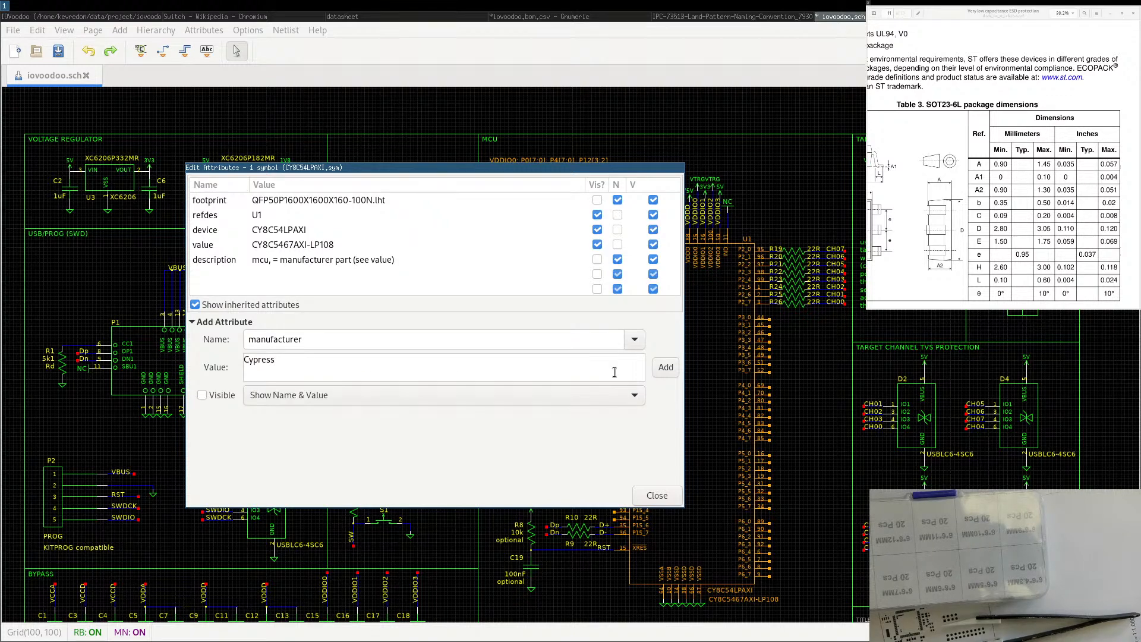
{"action": "left_click", "coordinate": [668, 371]}
Extend U1's description so it reads "mcu, PSoc 5LP, 54 series, = manufacturer part (see value)".
{"action": "left_click", "coordinate": [273, 258]}
{"action": "left_click", "coordinate": [272, 259]}
{"action": "key", "text": "Escape"}
{"action": "left_click", "coordinate": [272, 260]}
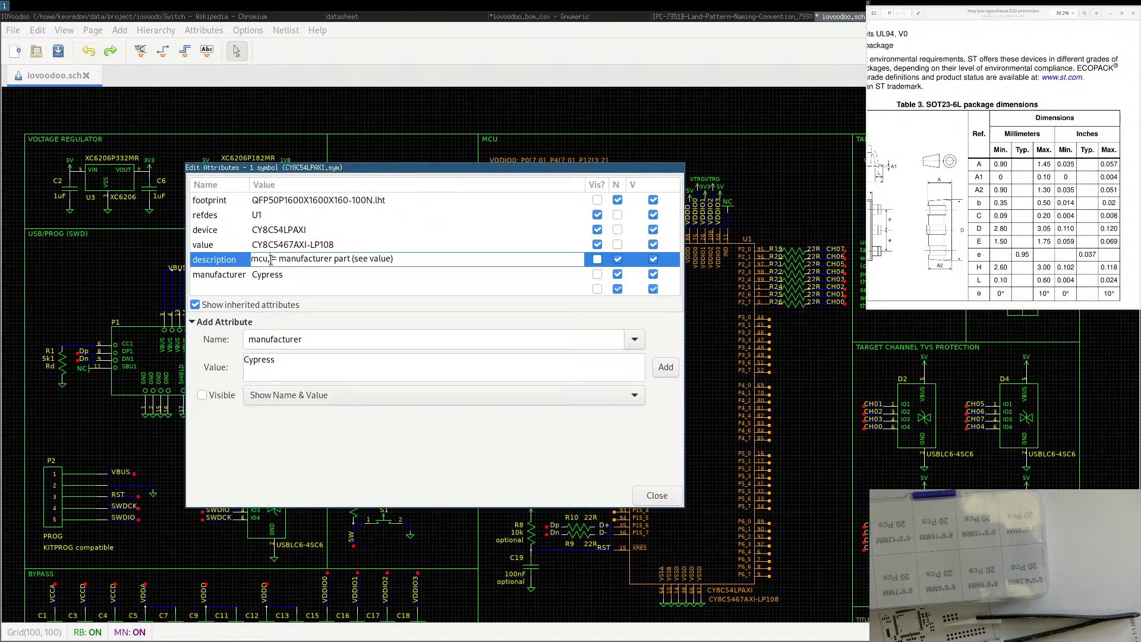
{"action": "type", "text": "PSoc "}
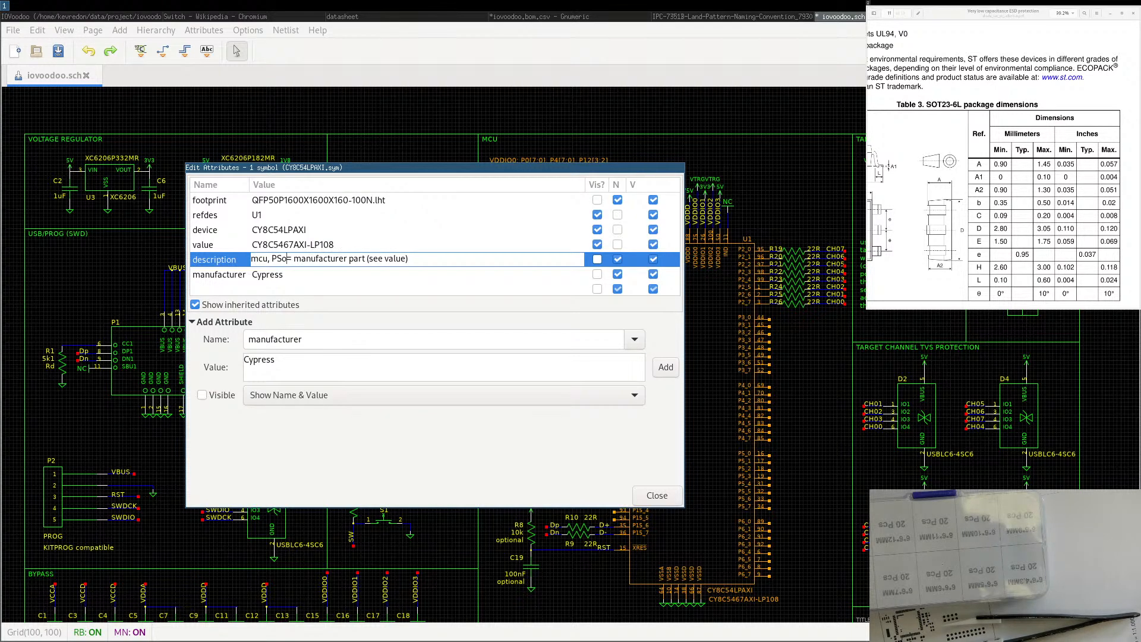
{"action": "type", "text": "5LP,"}
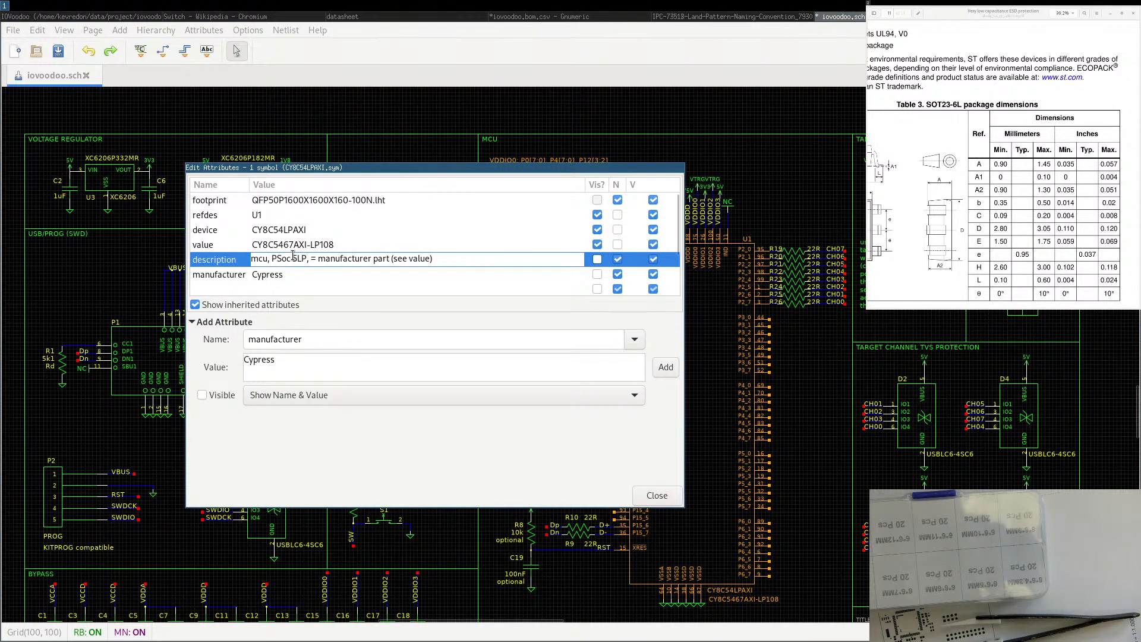
{"action": "type", "text": "54 serie"}
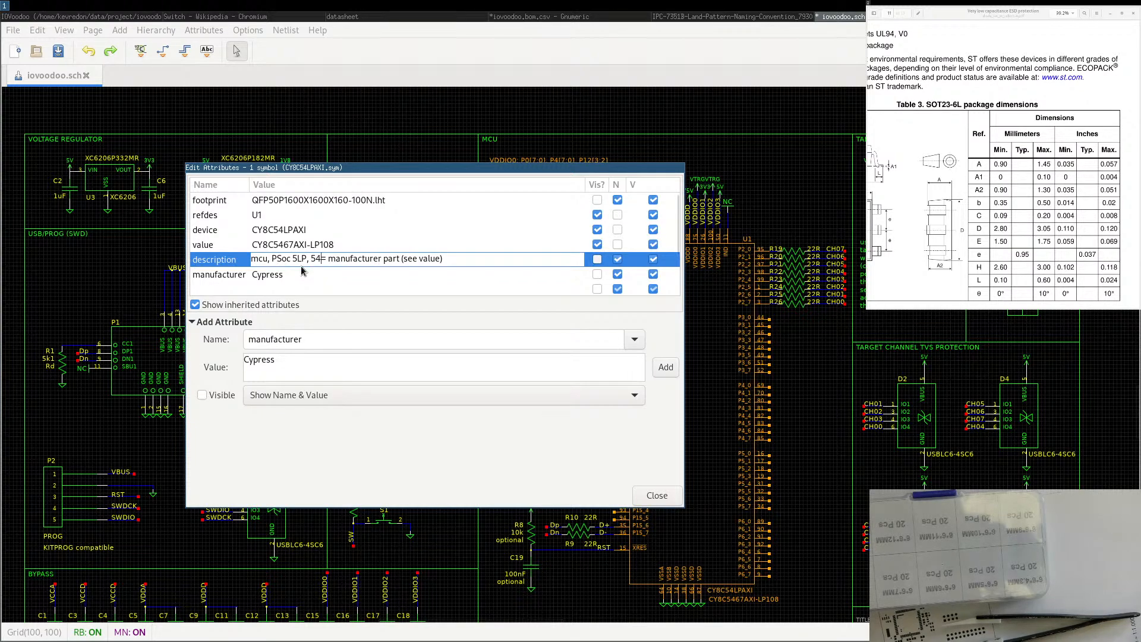
{"action": "type", "text": "s,"}
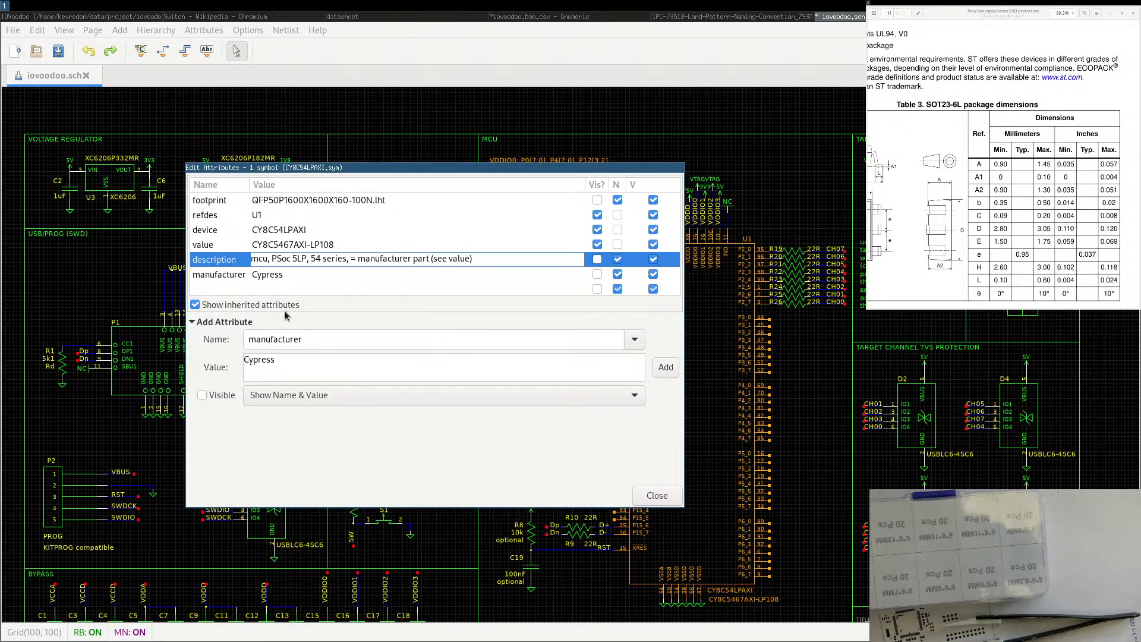
{"action": "left_click", "coordinate": [297, 289]}
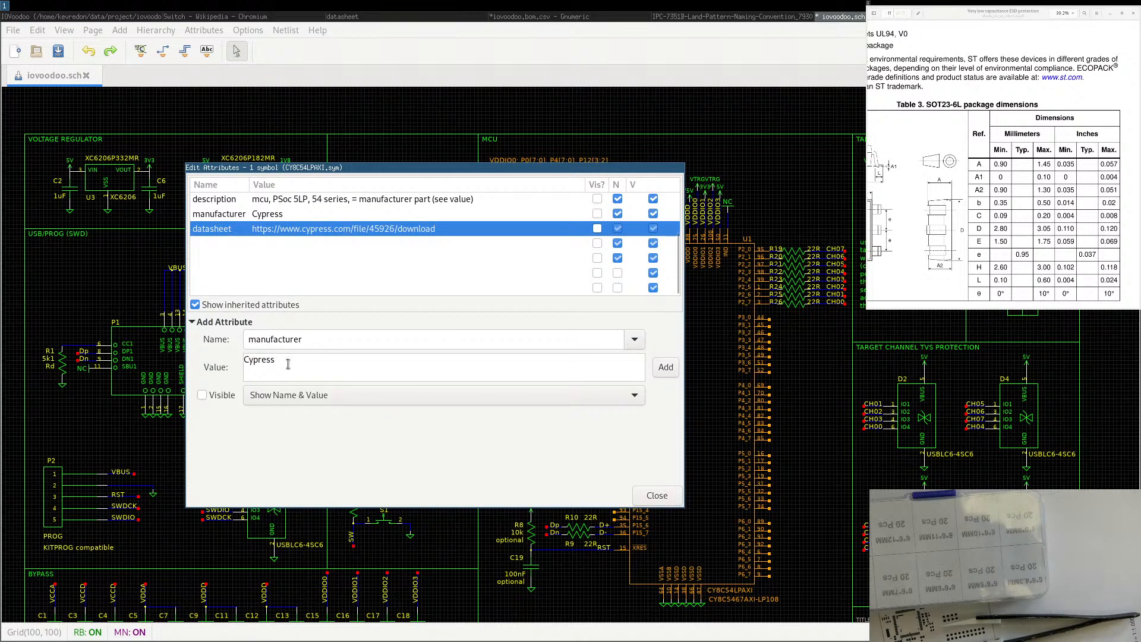
Add a hidden manufacturer-id attribute to U1, using its value CY8C5467AXI-LP108.
{"action": "left_click", "coordinate": [317, 341]}
{"action": "type", "text": "-"}
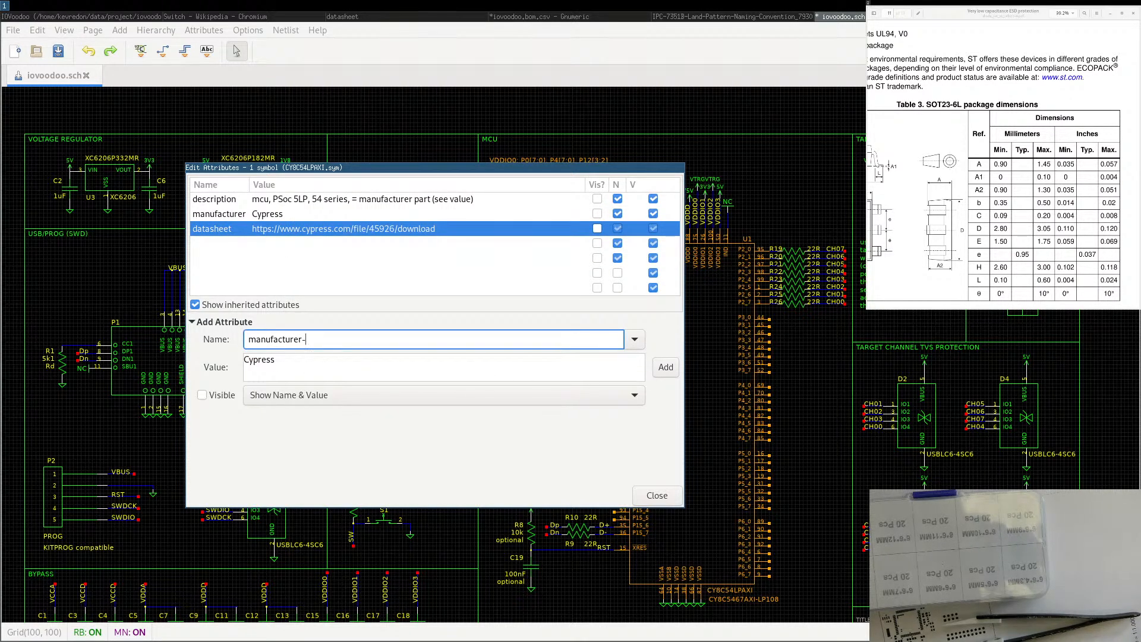
{"action": "type", "text": "id"}
{"action": "double_click", "coordinate": [300, 363]}
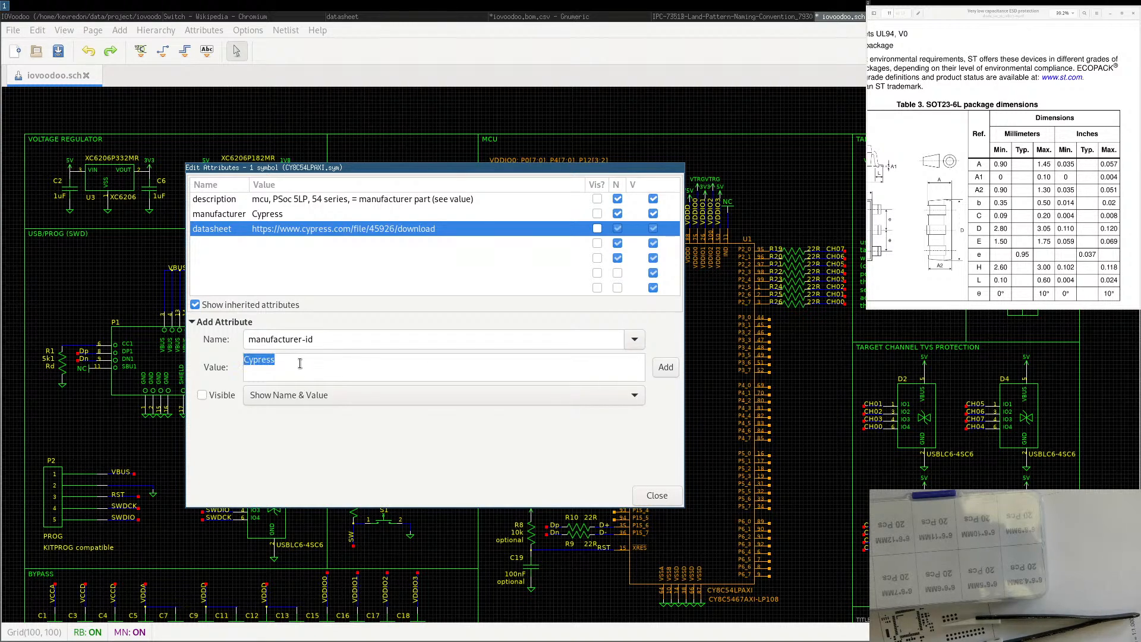
{"action": "scroll", "coordinate": [343, 229], "scroll_direction": "up", "scroll_amount": 2}
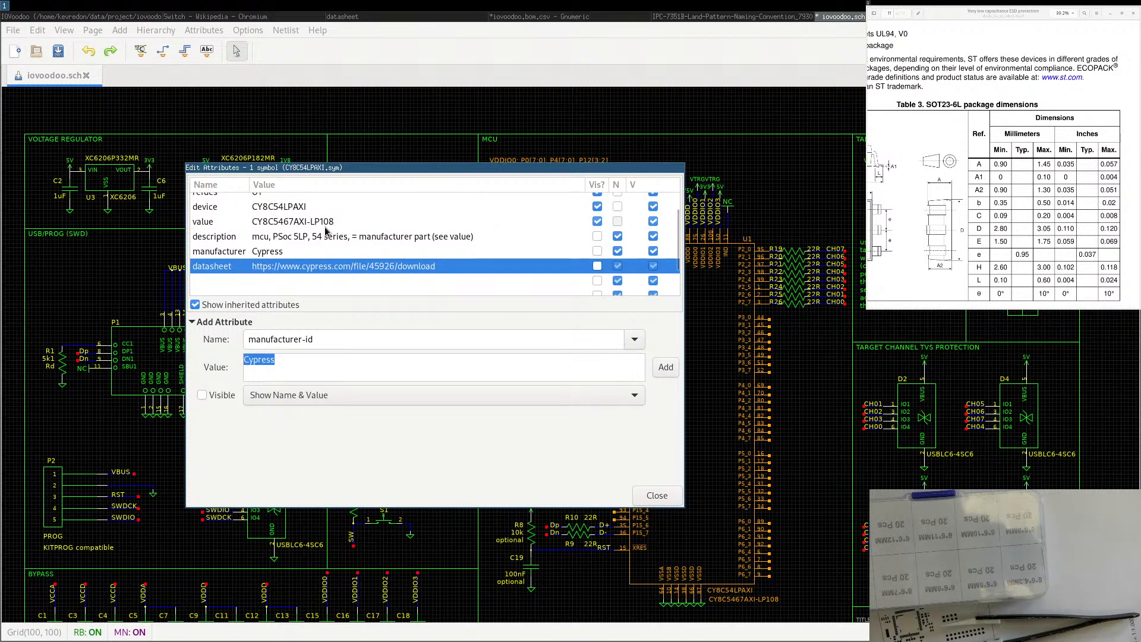
{"action": "left_click", "coordinate": [313, 223]}
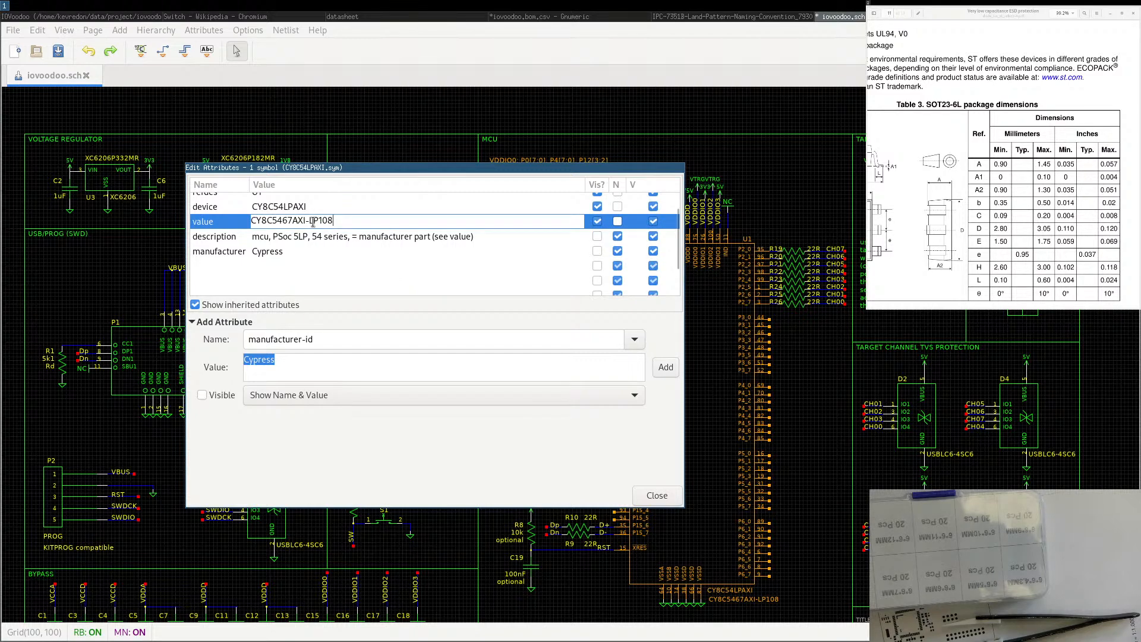
{"action": "left_click", "coordinate": [313, 223]}
{"action": "key", "text": "Return"}
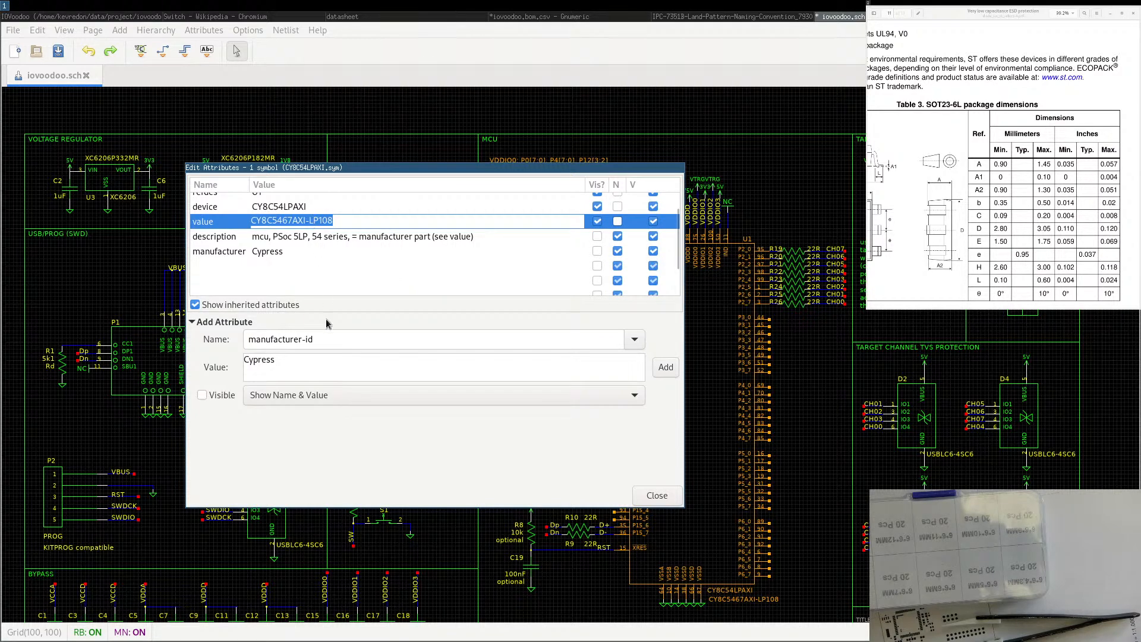
{"action": "left_click", "coordinate": [315, 363]}
{"action": "key", "text": "ctrl+a"}
{"action": "type", "text": "CY8C5467AXI-LP108"}
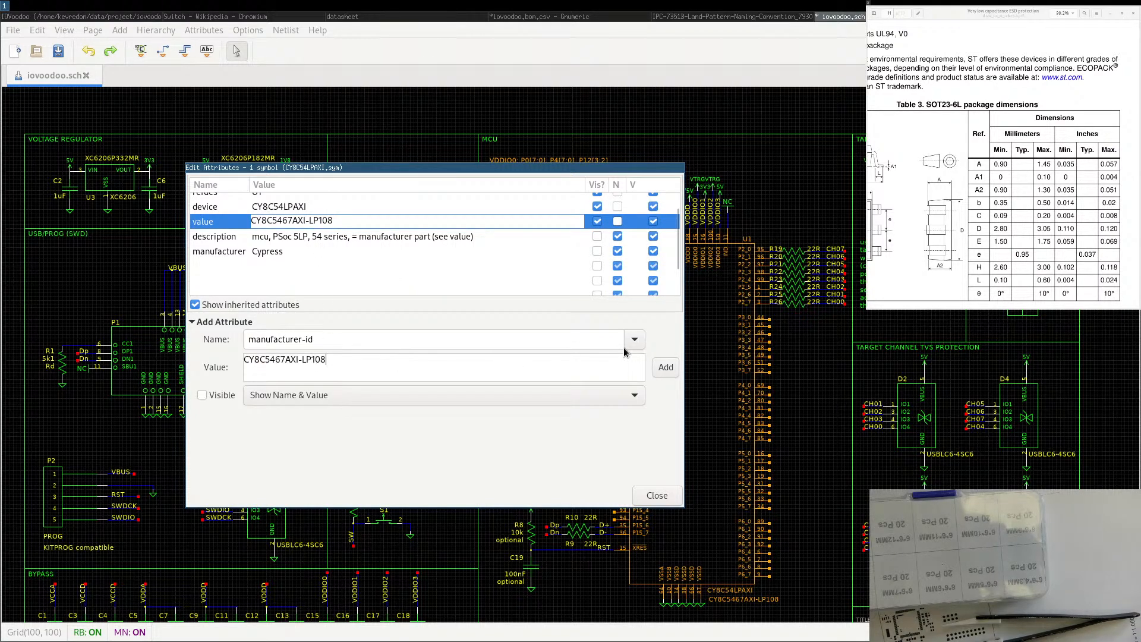
{"action": "left_click", "coordinate": [666, 367]}
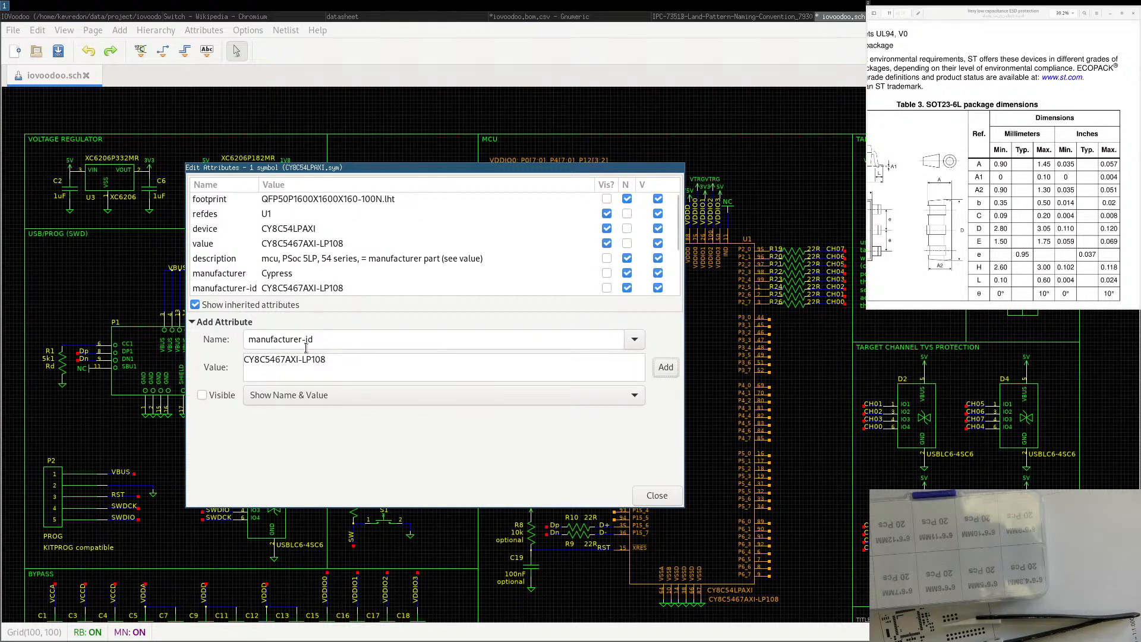
Name the next attribute for U1 "digikey-id" and select the old value text for replacement.
{"action": "double_click", "coordinate": [270, 338]}
{"action": "type", "text": "digi"}
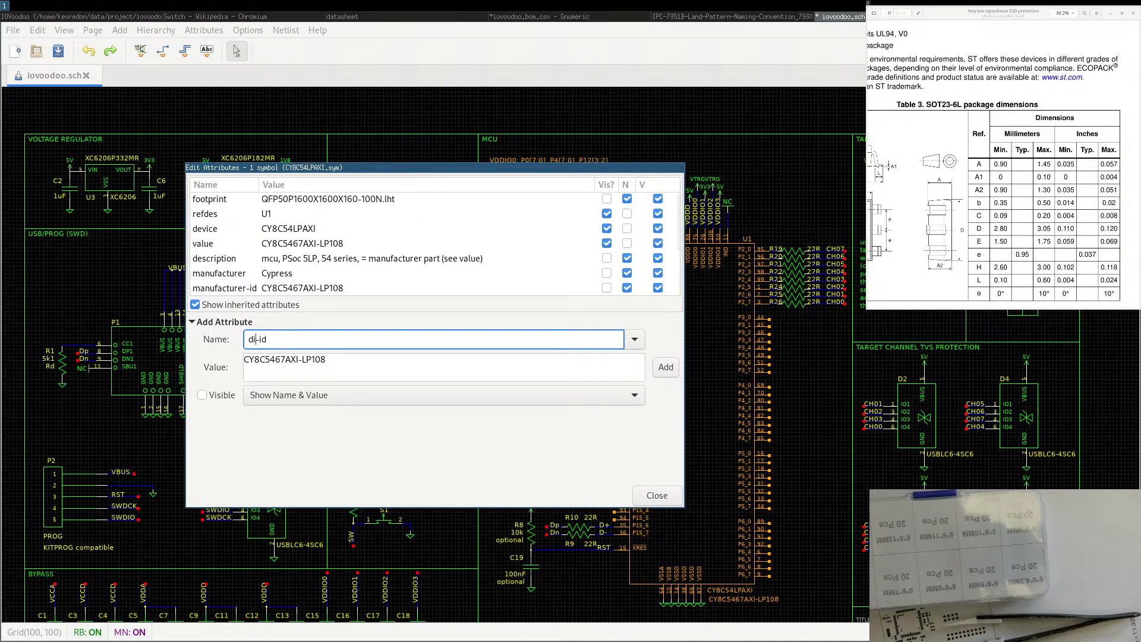
{"action": "type", "text": "key"}
{"action": "triple_click", "coordinate": [291, 361]}
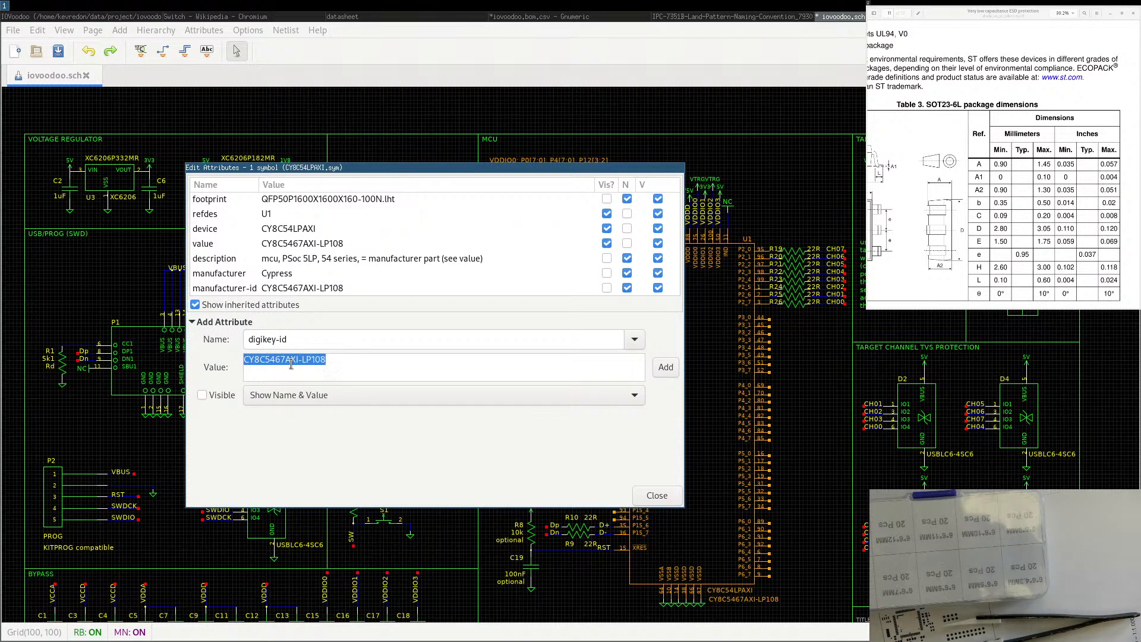
Switch to the browser, open parts.cuvoodoo.info in a new tab and sign in with the saved credentials.
{"action": "left_click", "coordinate": [177, 18]}
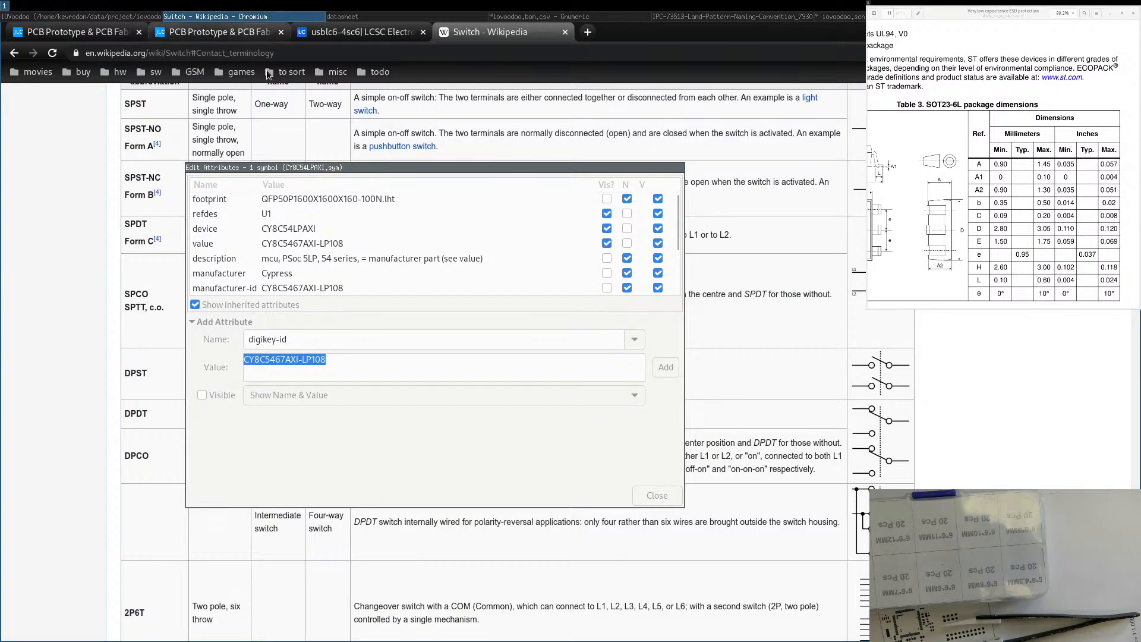
{"action": "key", "text": "ctrl+t"}
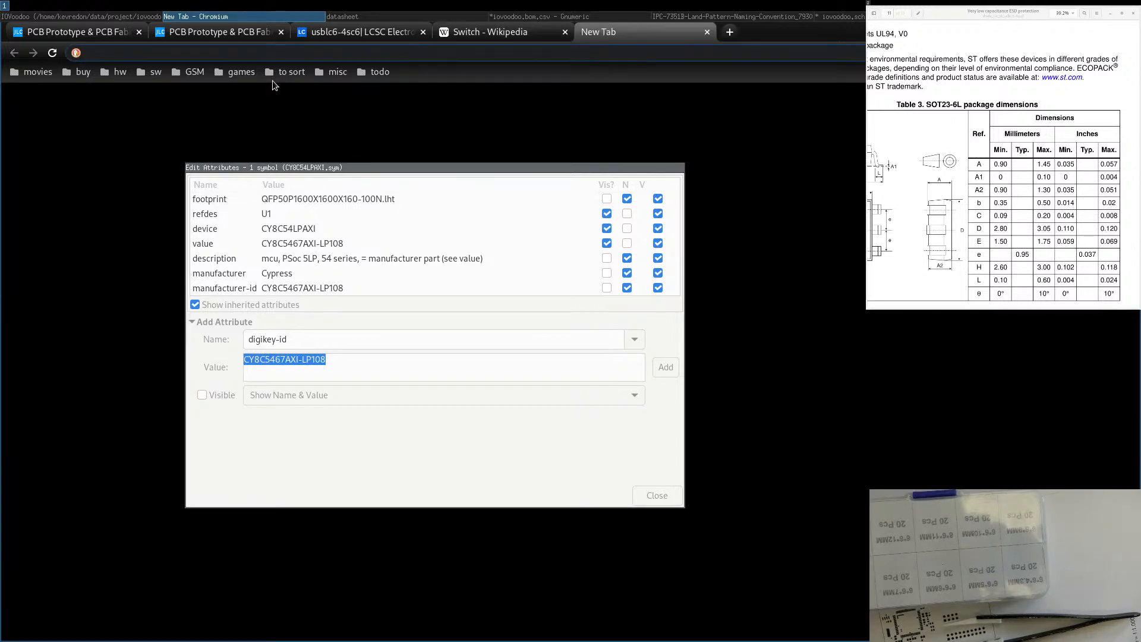
{"action": "type", "text": "parts"}
{"action": "key", "text": "Down"}
{"action": "key", "text": "Down"}
{"action": "key", "text": "Down"}
{"action": "key", "text": "Return"}
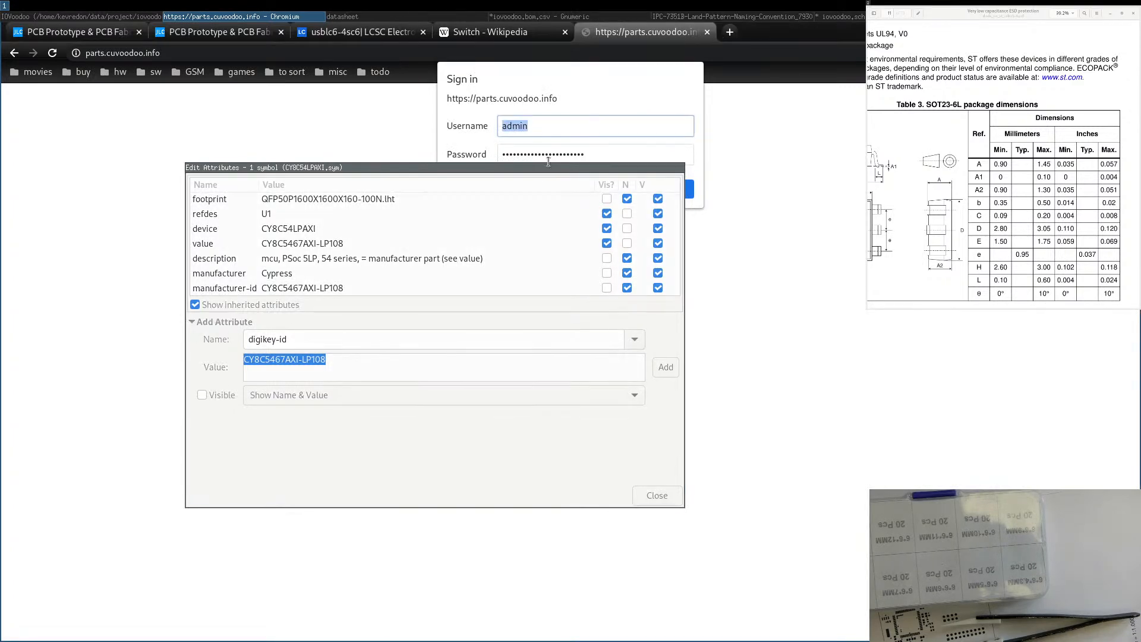
{"action": "left_click_drag", "start_coordinate": [535, 166], "coordinate": [834, 260]}
{"action": "left_click", "coordinate": [676, 189]}
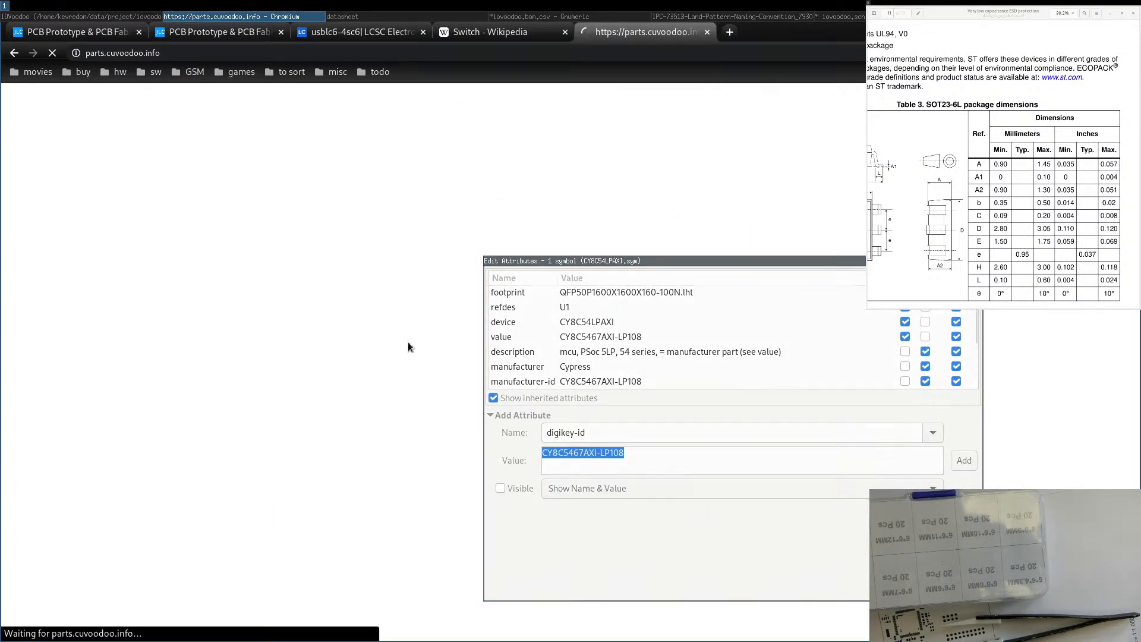
{"action": "left_click_drag", "start_coordinate": [530, 259], "coordinate": [736, 227]}
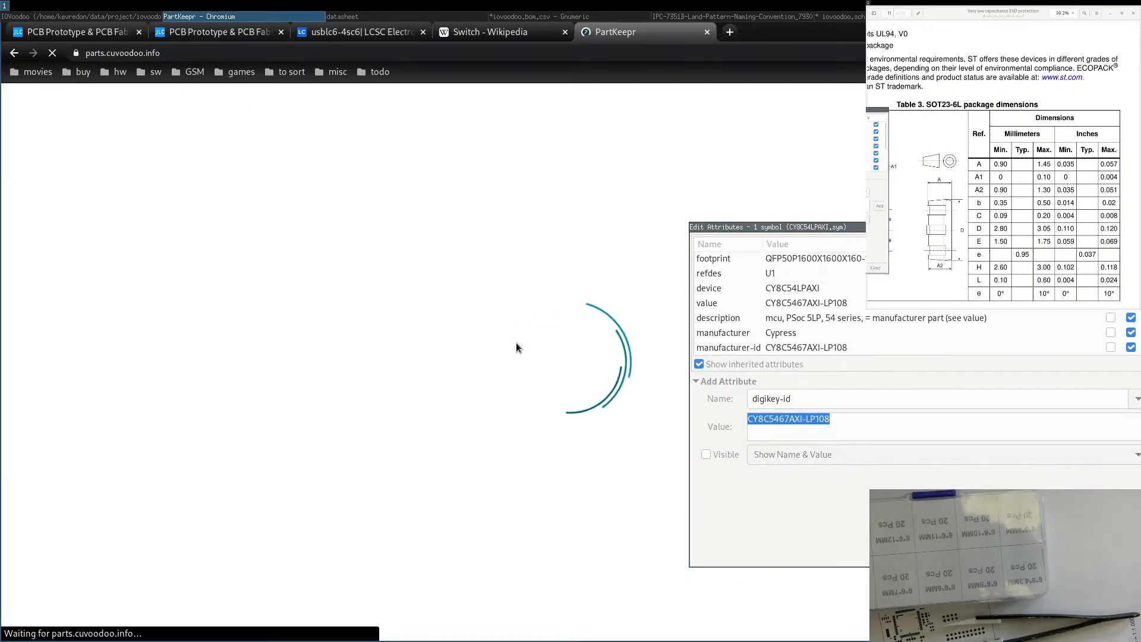
{"action": "left_click", "coordinate": [579, 350]}
{"action": "left_click", "coordinate": [581, 364]}
{"action": "left_click", "coordinate": [531, 392]}
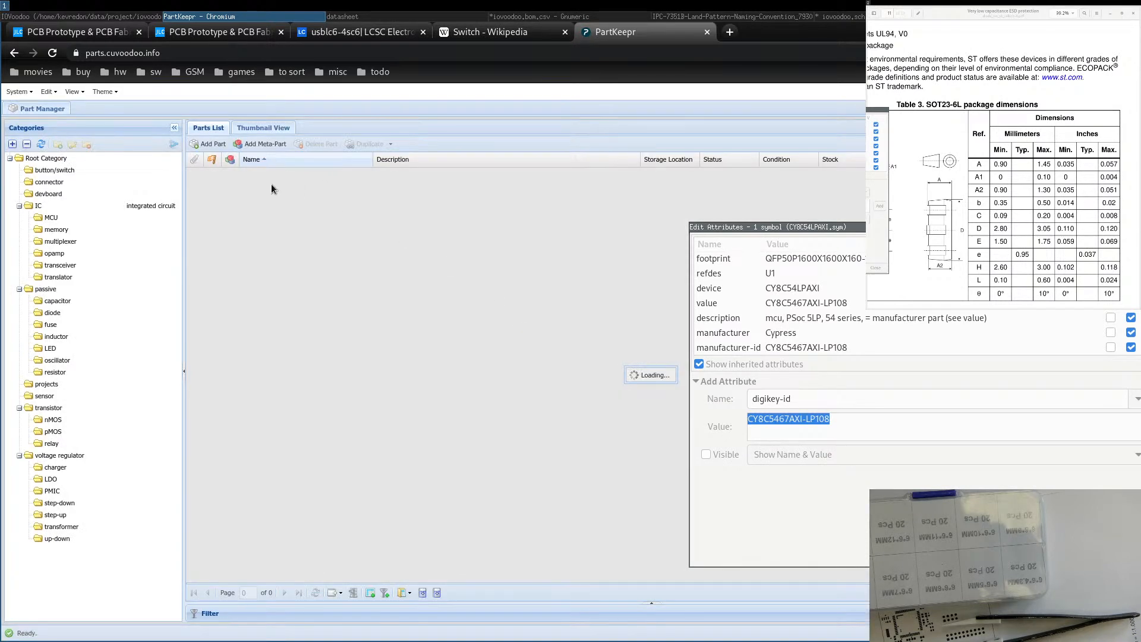
In the MCU category, open the CY8C5467AXI-LP108 part and examine the SKU of its DigiKey distributor entry.
{"action": "left_click", "coordinate": [90, 219]}
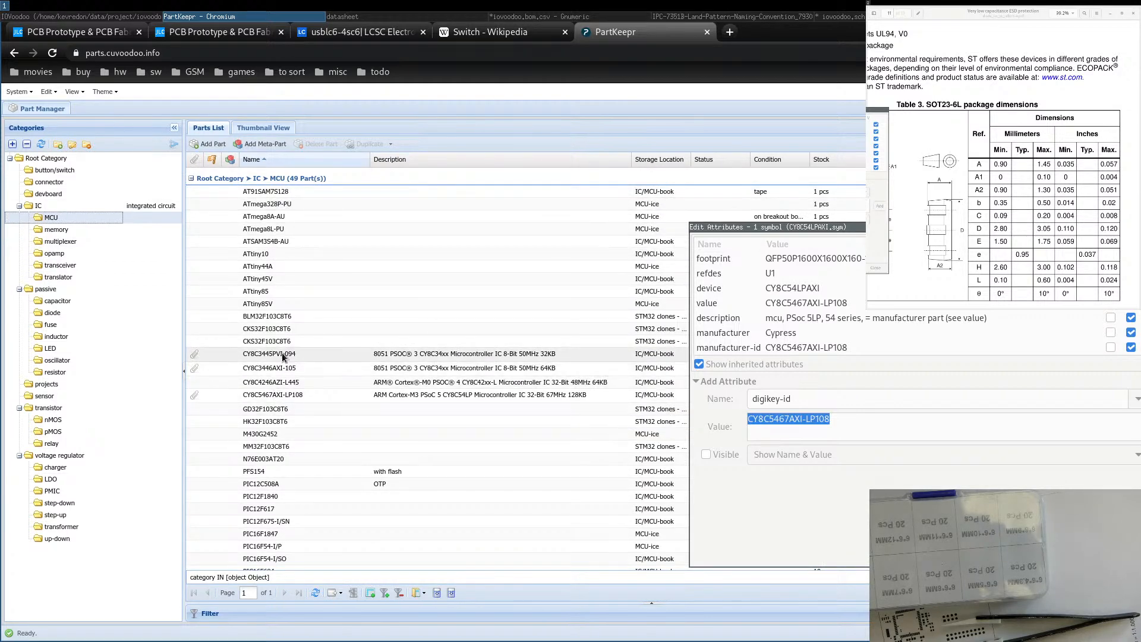
{"action": "left_click", "coordinate": [281, 395]}
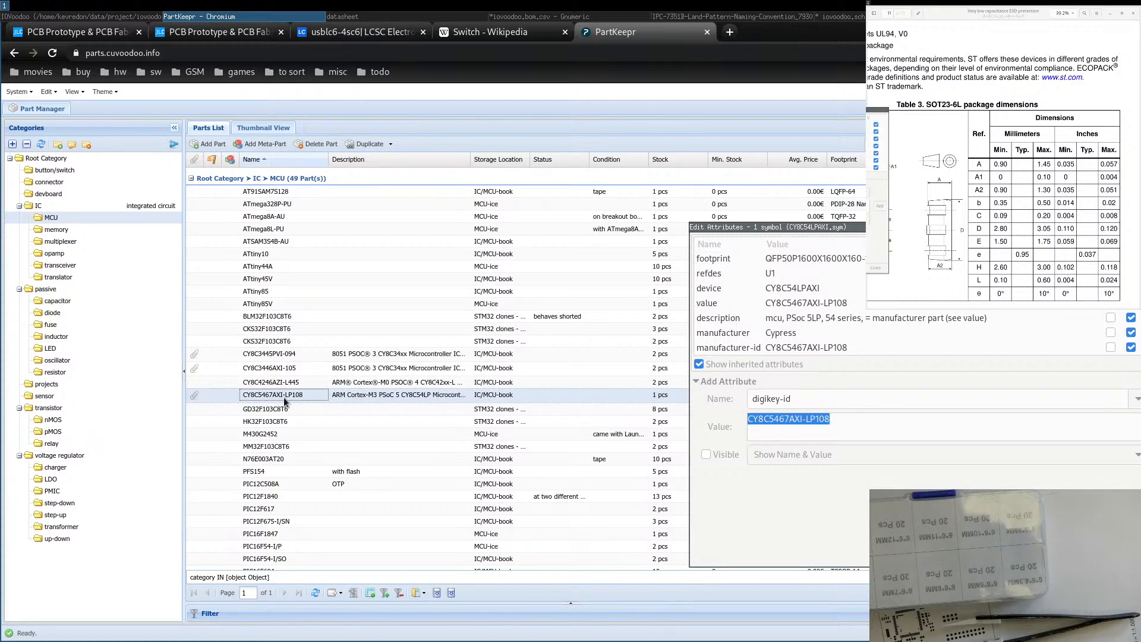
{"action": "left_click", "coordinate": [449, 256]}
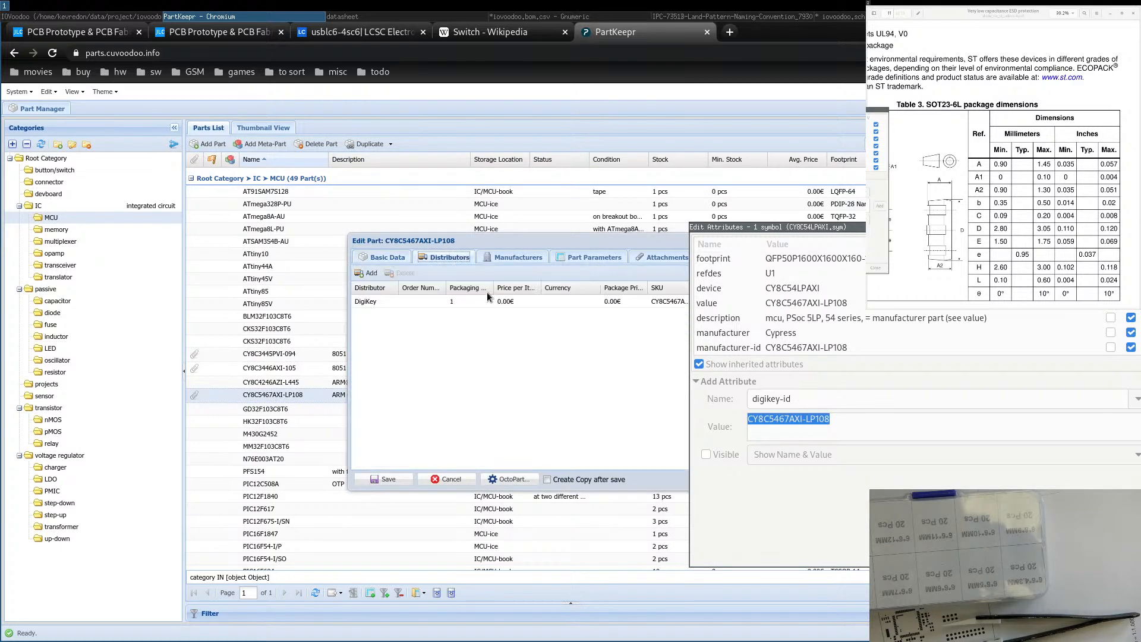
{"action": "left_click_drag", "start_coordinate": [631, 243], "coordinate": [404, 229]}
{"action": "double_click", "coordinate": [447, 288]}
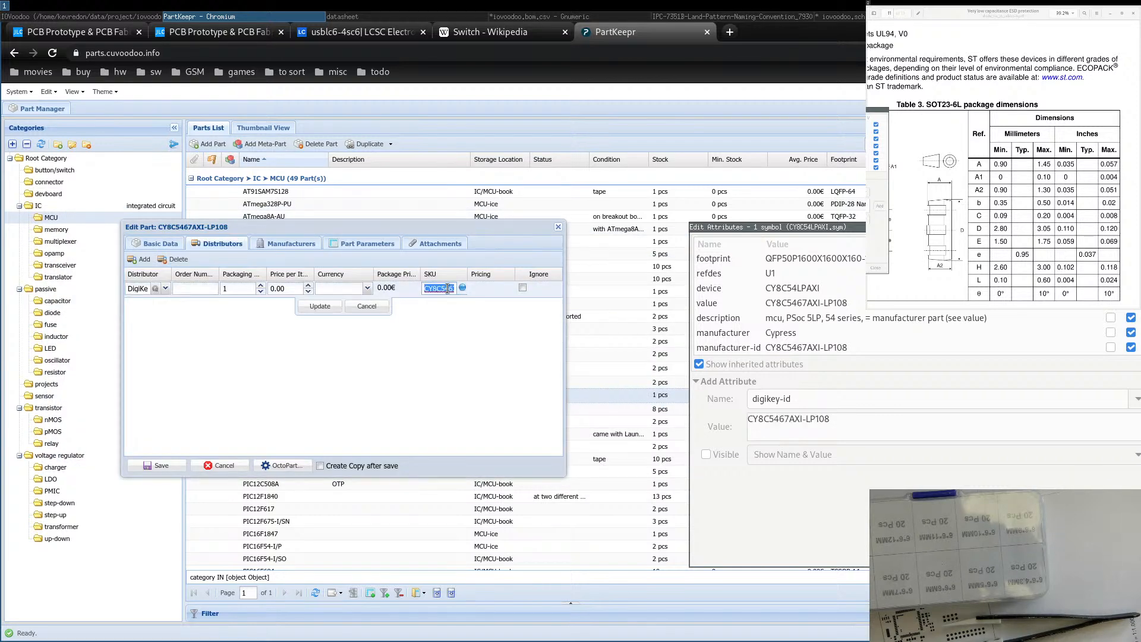
Add the hidden digikey-id attribute to U1 with the value CY8C5467AXI-LP108-ND and close its attribute editor.
{"action": "triple_click", "coordinate": [802, 430]}
{"action": "type", "text": "CY8C5467AXI"}
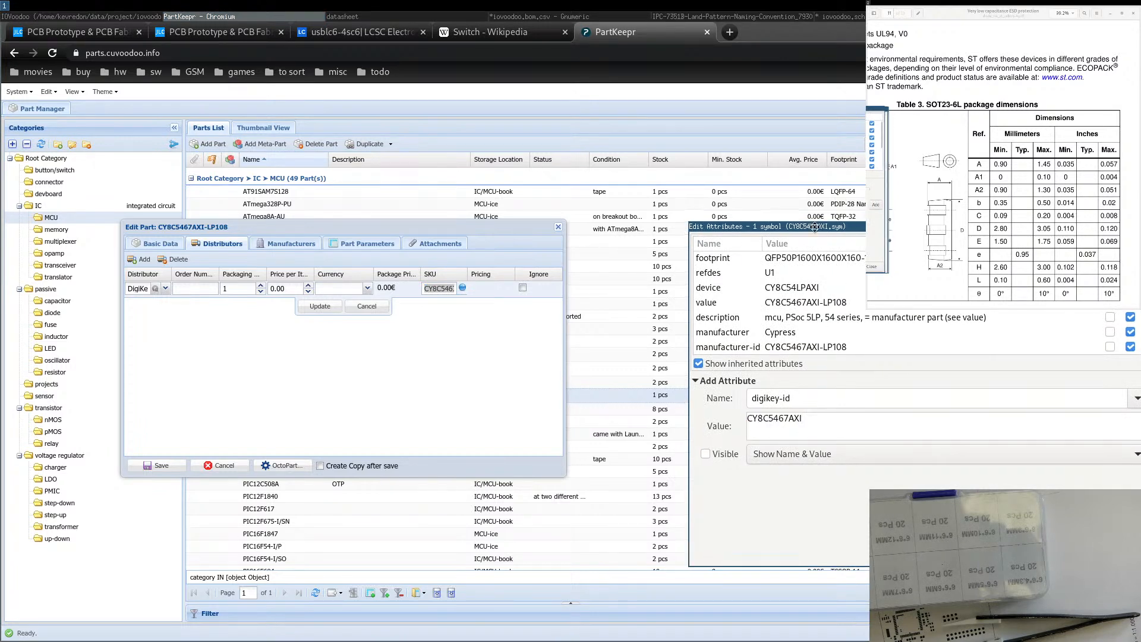
{"action": "left_click_drag", "start_coordinate": [822, 230], "coordinate": [672, 171]}
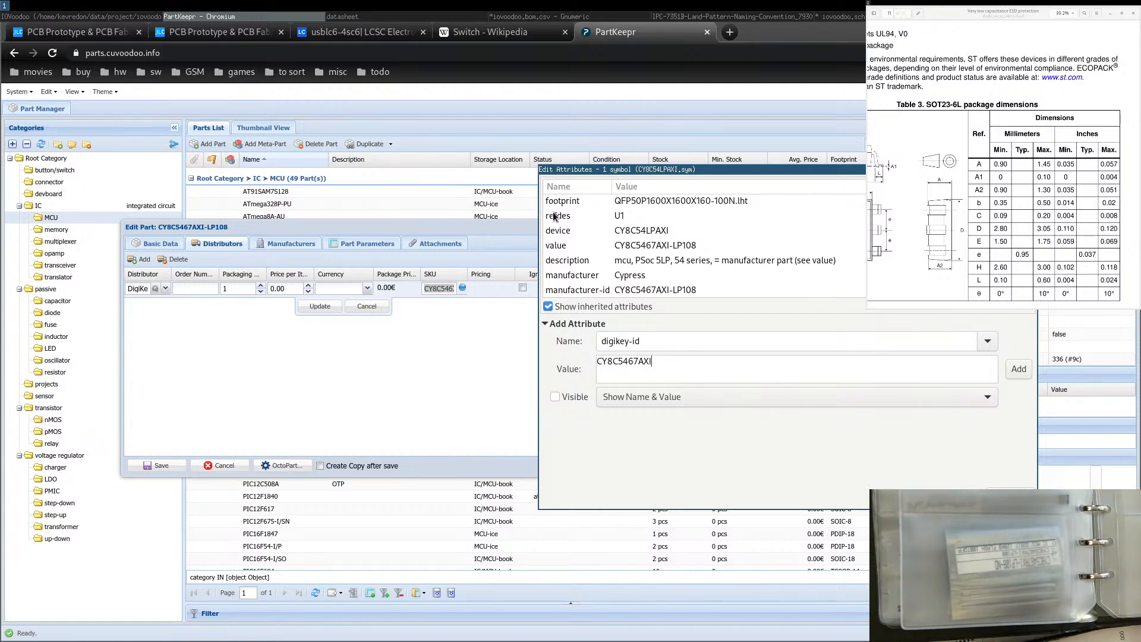
{"action": "type", "text": "-"}
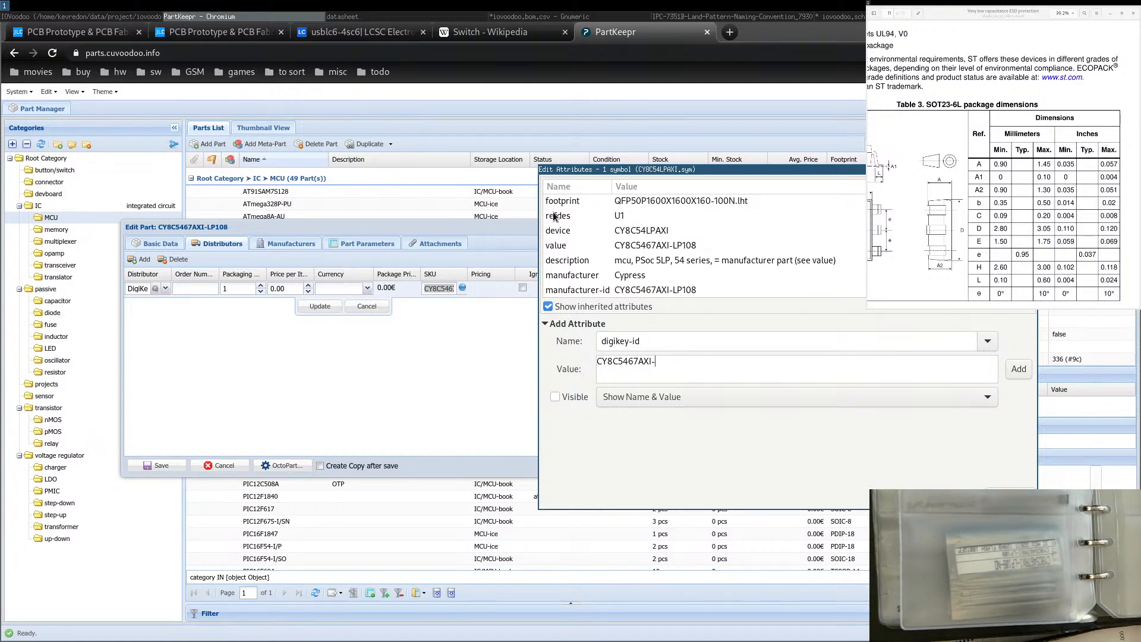
{"action": "type", "text": "LP108-ND"}
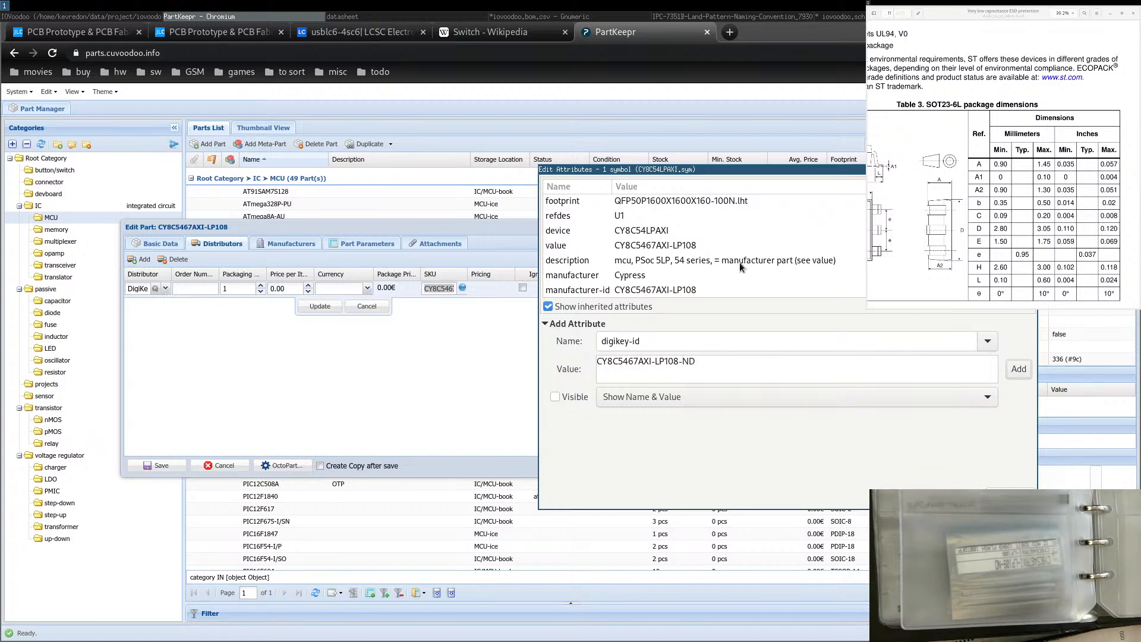
{"action": "left_click", "coordinate": [1019, 369]}
{"action": "left_click", "coordinate": [1019, 369]}
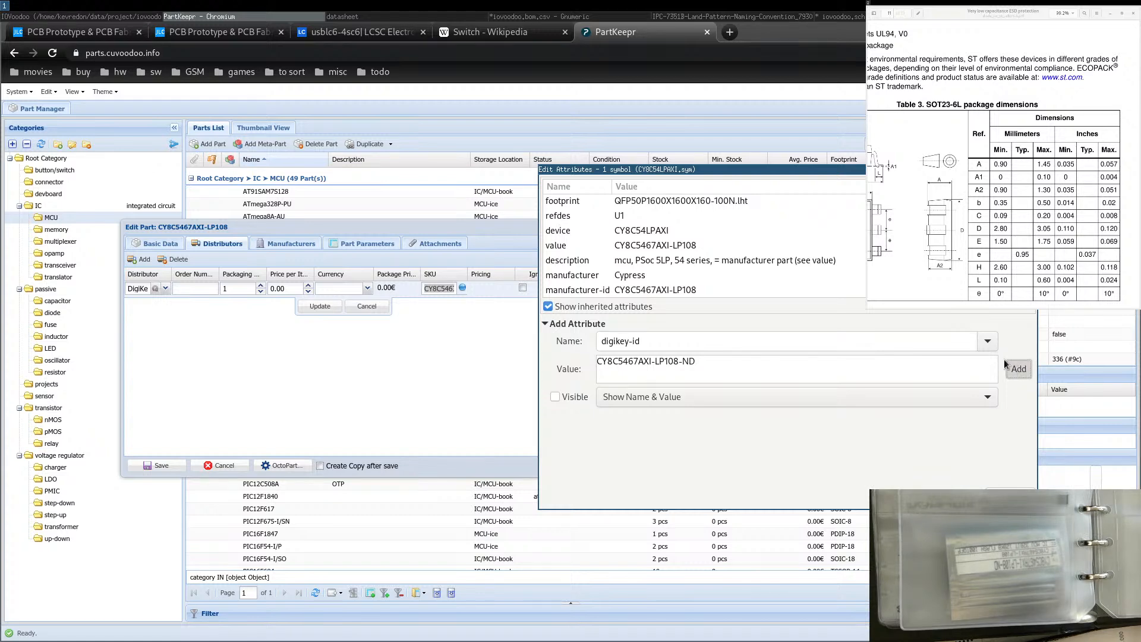
{"action": "scroll", "coordinate": [723, 252], "scroll_direction": "up", "scroll_amount": 1}
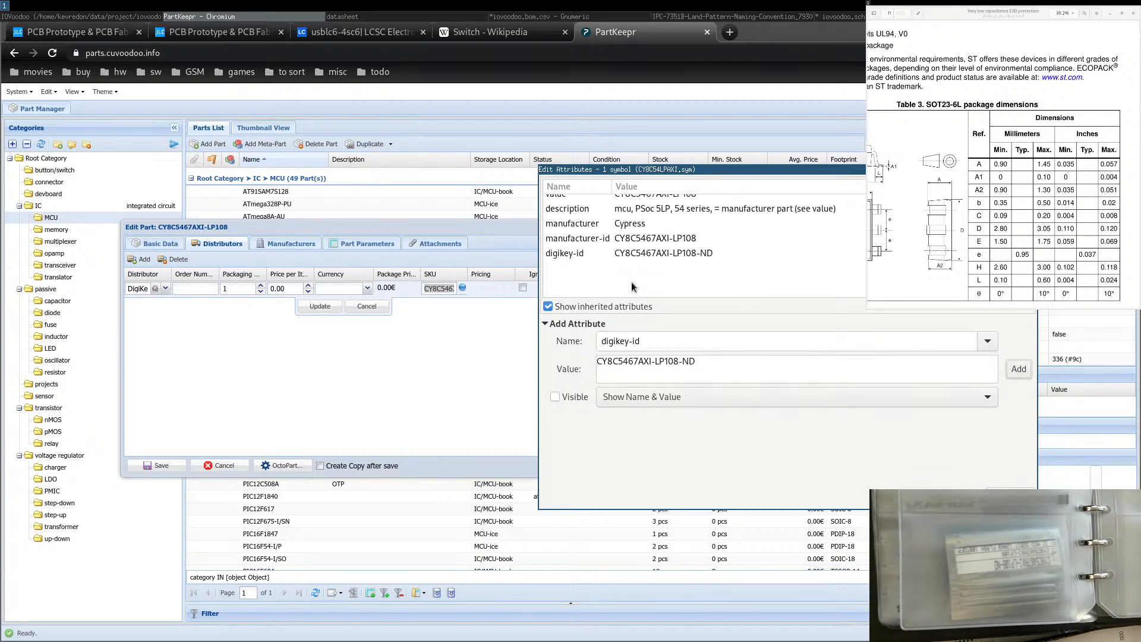
{"action": "left_click", "coordinate": [575, 241]}
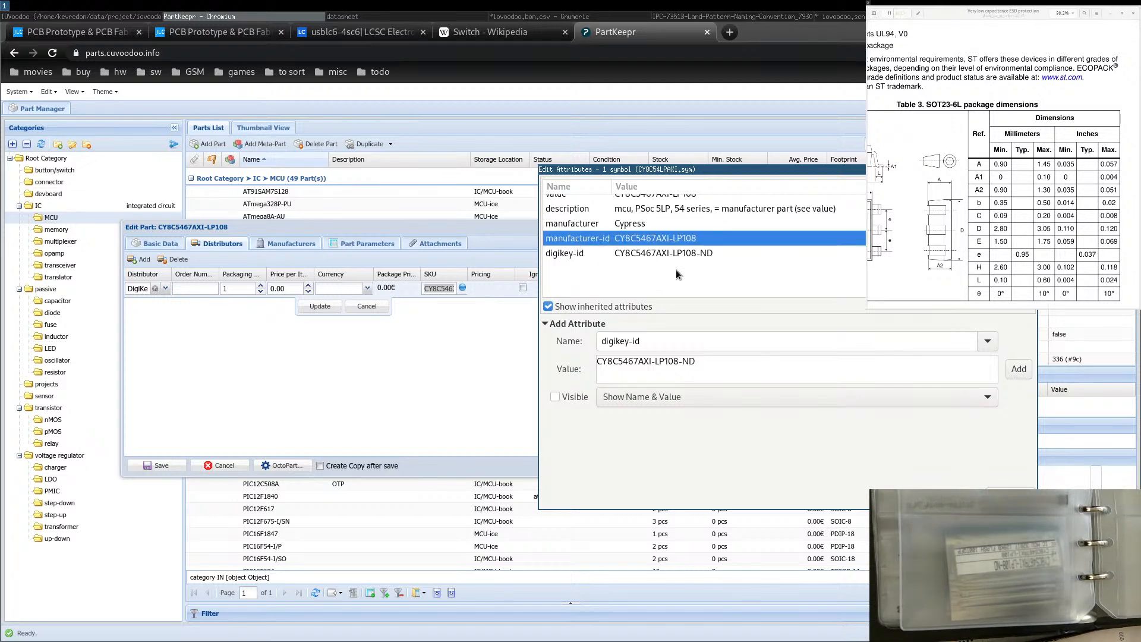
{"action": "left_click", "coordinate": [712, 254]}
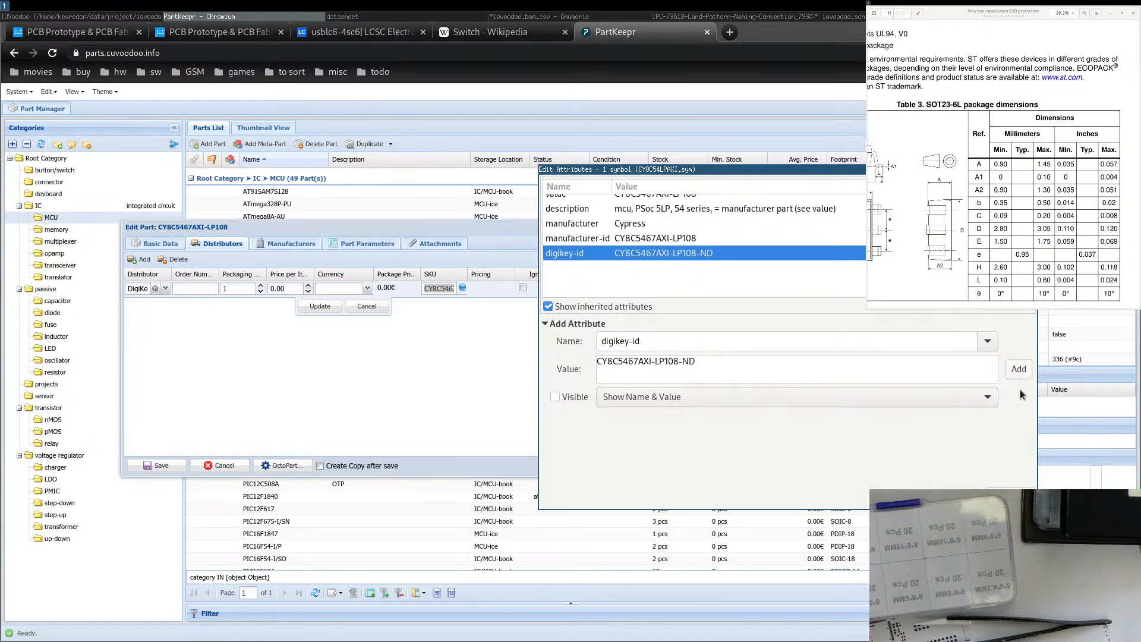
{"action": "left_click", "coordinate": [1015, 496]}
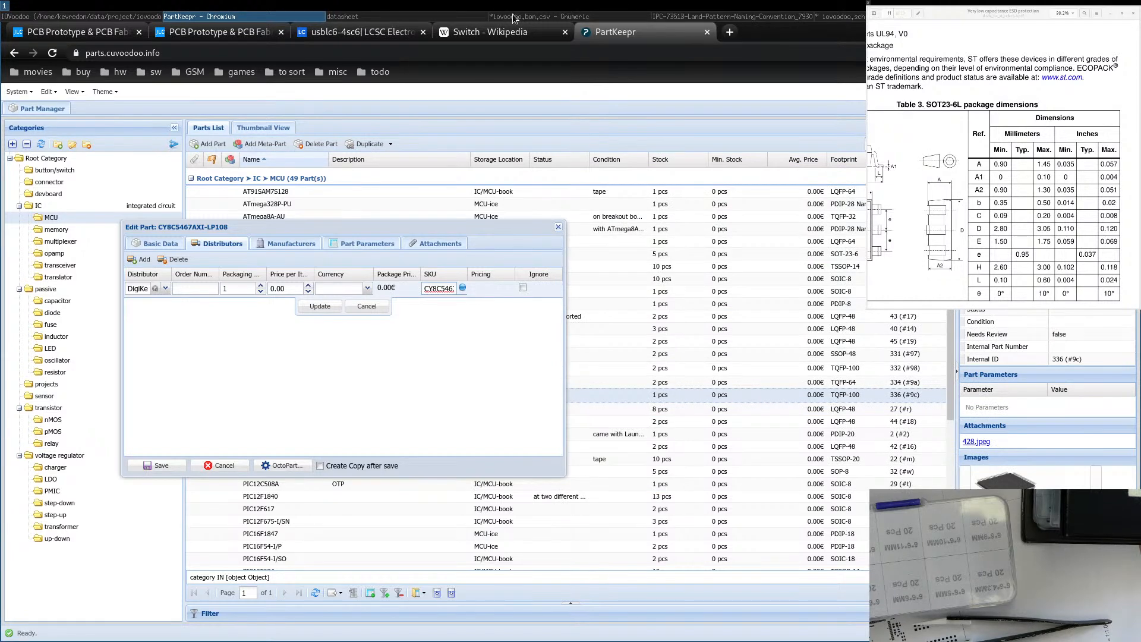
Close the inventory part record and the IPC-7351B naming convention document, and return to the iovoodoo.sch schematic.
{"action": "left_click", "coordinate": [558, 227]}
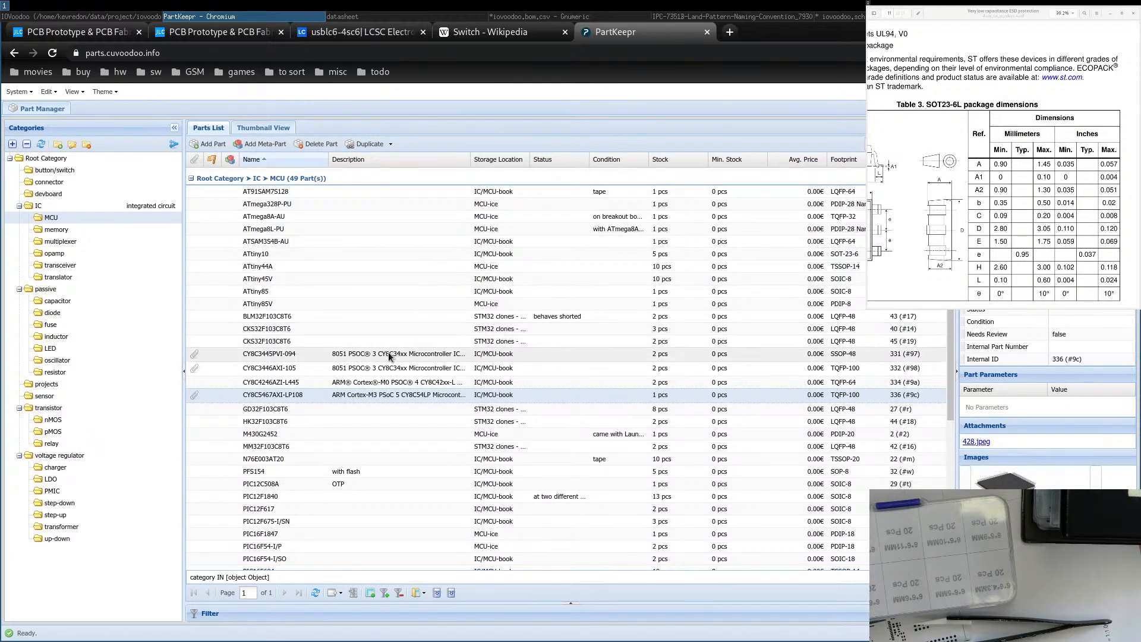
{"action": "left_click", "coordinate": [508, 17]}
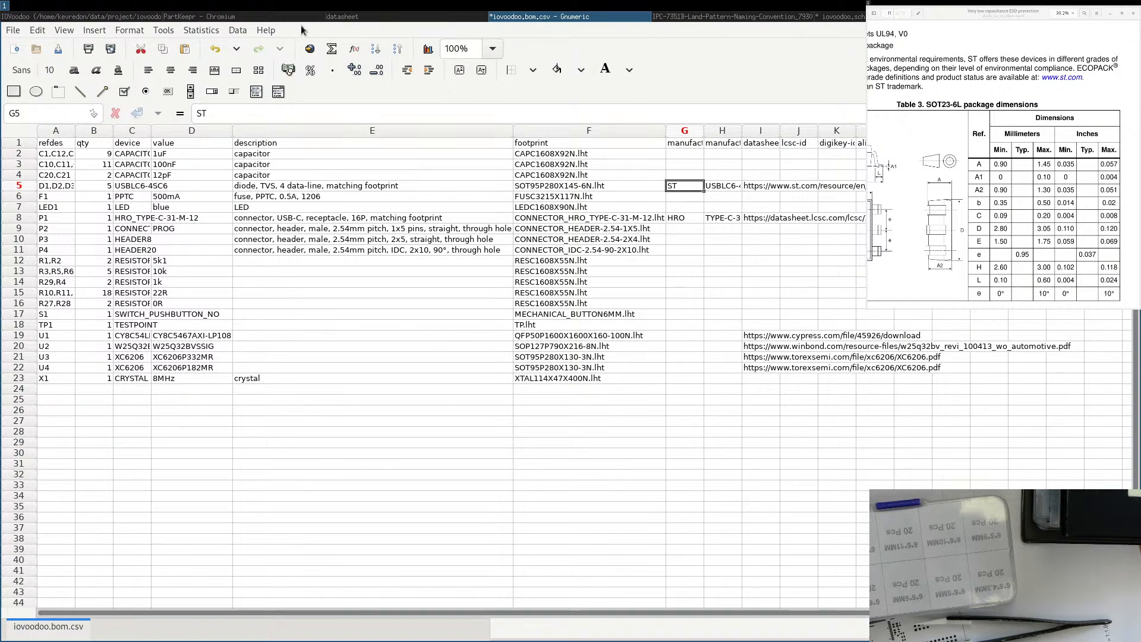
{"action": "left_click", "coordinate": [689, 16]}
{"action": "key", "text": "ctrl+w"}
{"action": "left_click", "coordinate": [844, 17]}
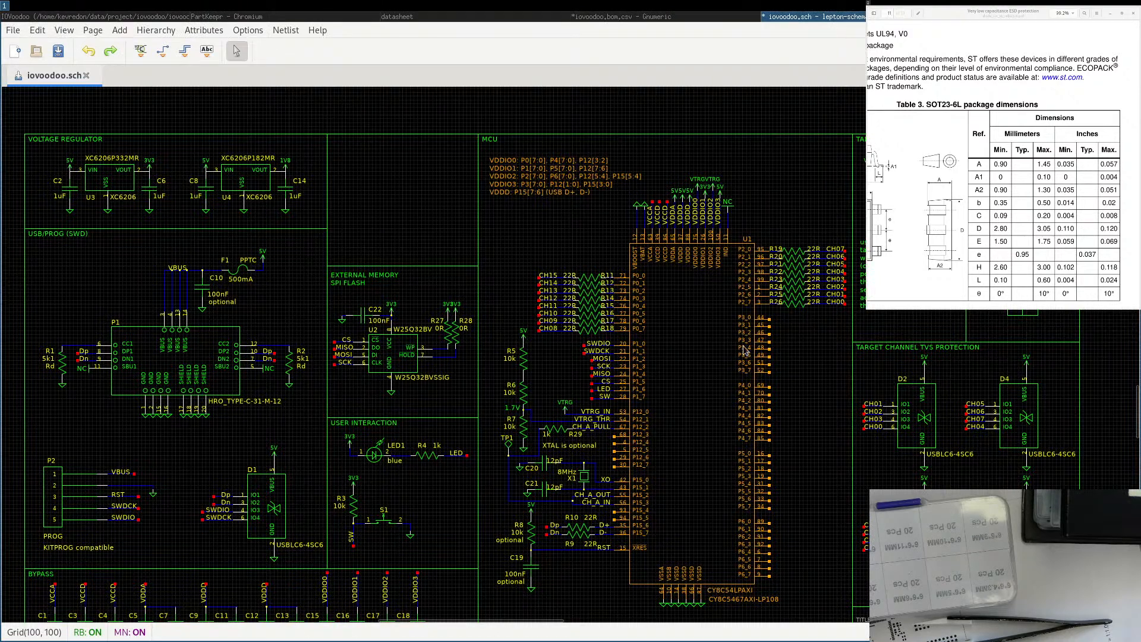
Open the attributes of crystal X1 and prepare a new hidden attribute named "description".
{"action": "left_click", "coordinate": [581, 479]}
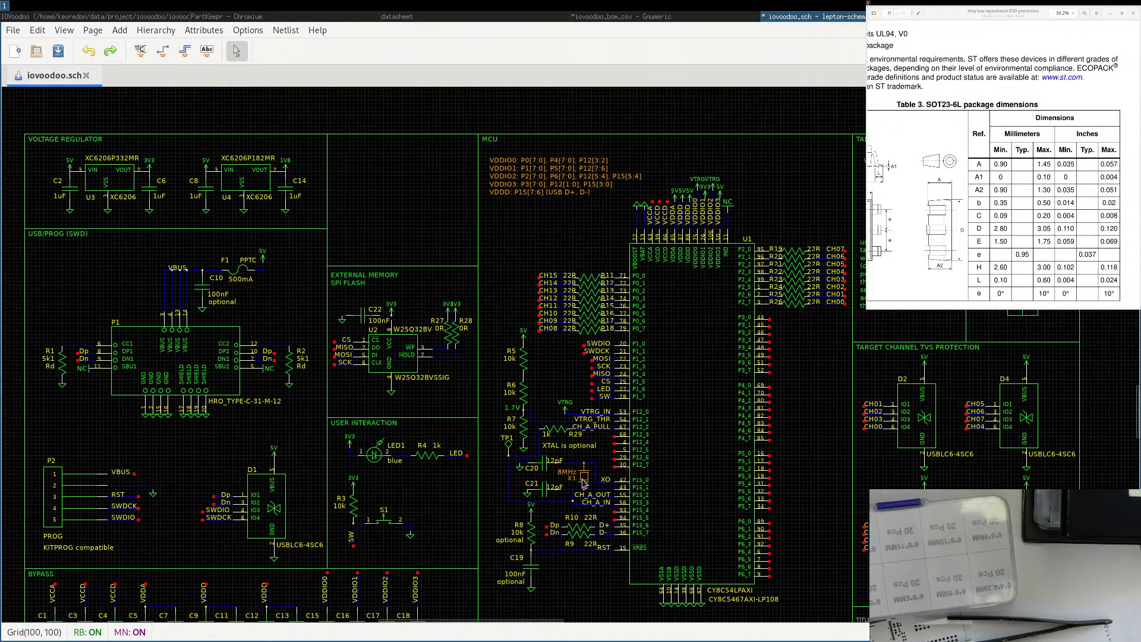
{"action": "double_click", "coordinate": [583, 481]}
{"action": "left_click", "coordinate": [622, 336]}
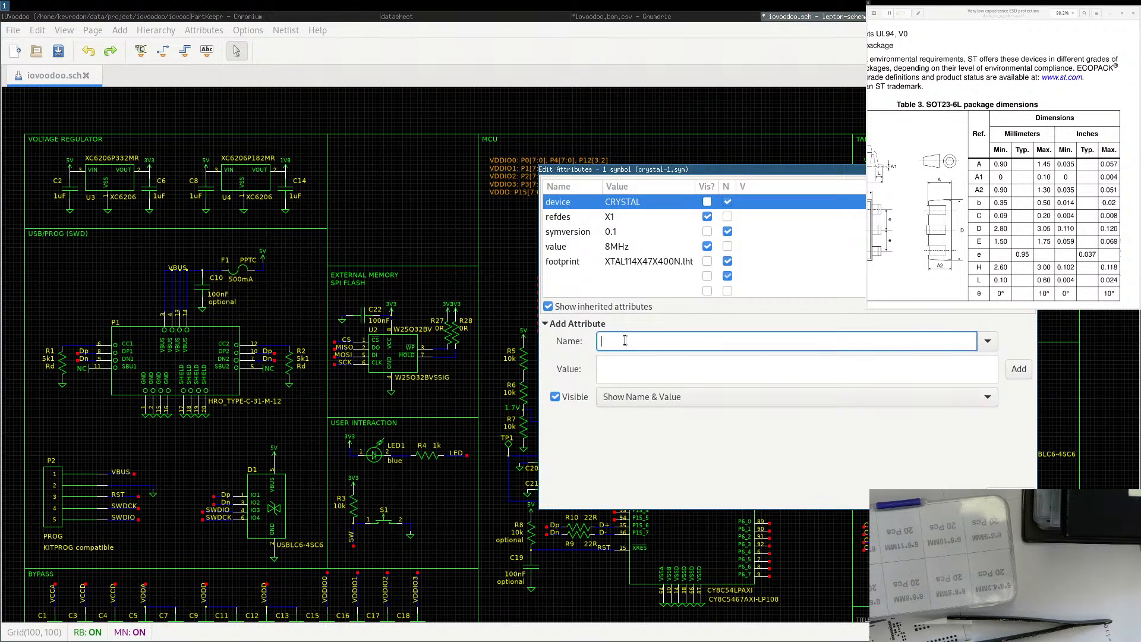
{"action": "type", "text": "description"}
{"action": "left_click", "coordinate": [647, 372]}
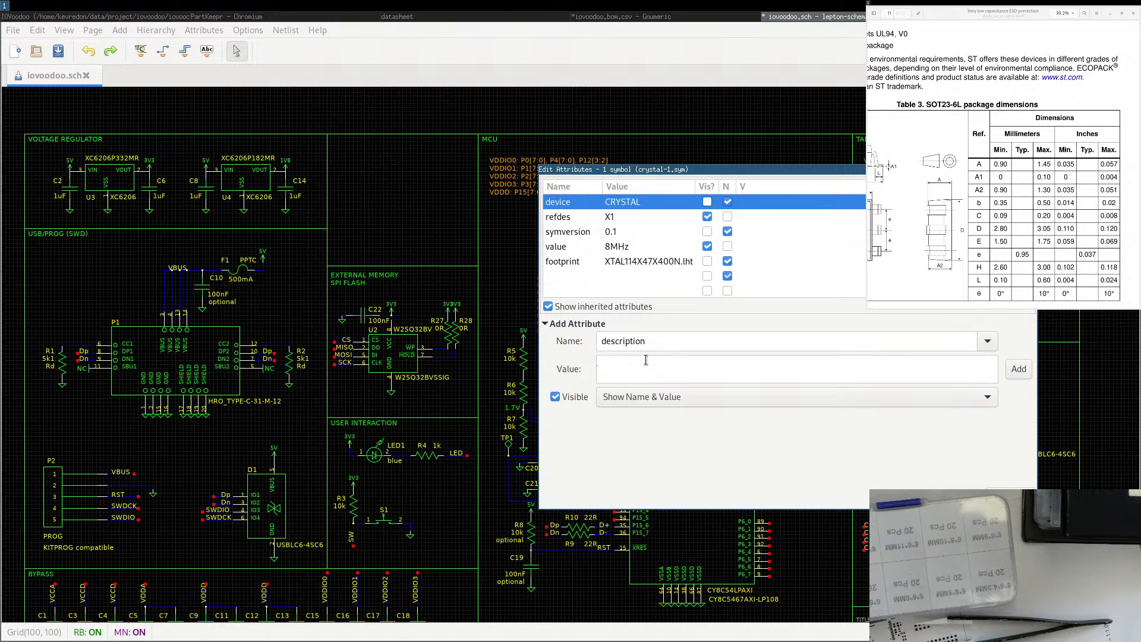
{"action": "left_click", "coordinate": [555, 398]}
{"action": "left_click", "coordinate": [662, 365]}
Add X1's description attribute with the value "crystal, quartz crystal, 4-16MHz, HC-49/SU".
{"action": "type", "text": "crystal, quartz crsystal, 4-16"}
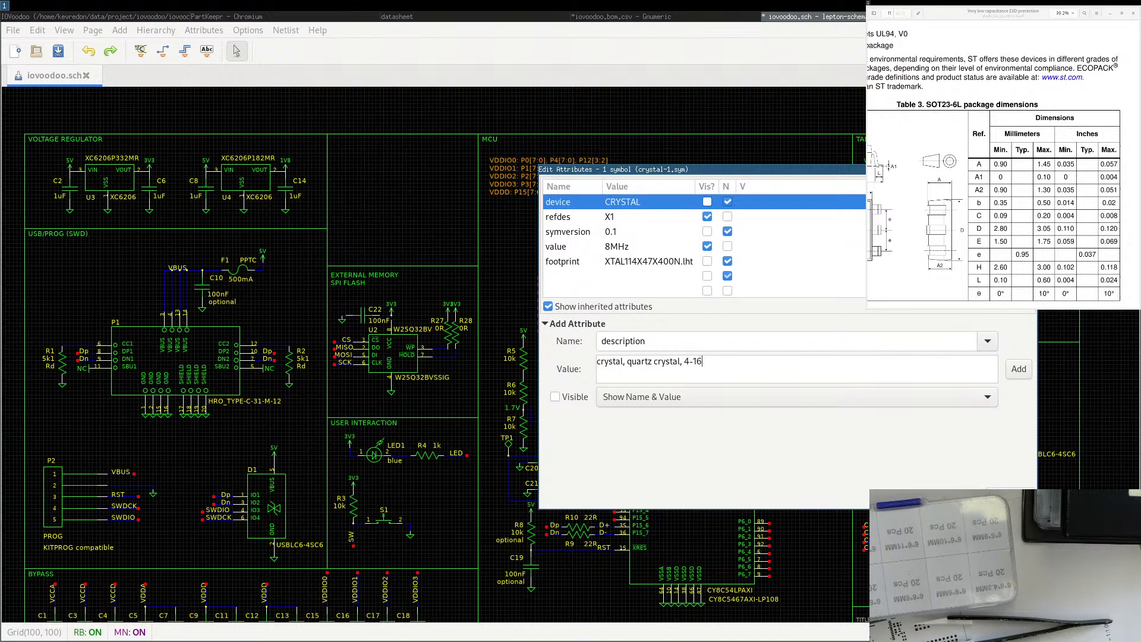
{"action": "type", "text": "MHz,"}
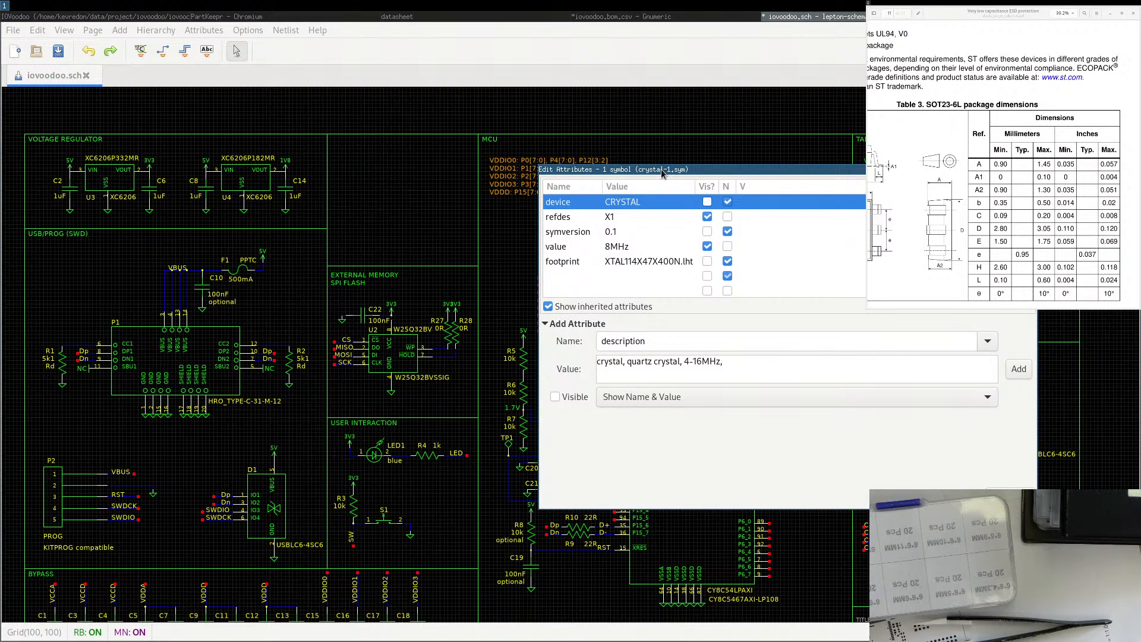
{"action": "left_click_drag", "start_coordinate": [662, 172], "coordinate": [421, 203]}
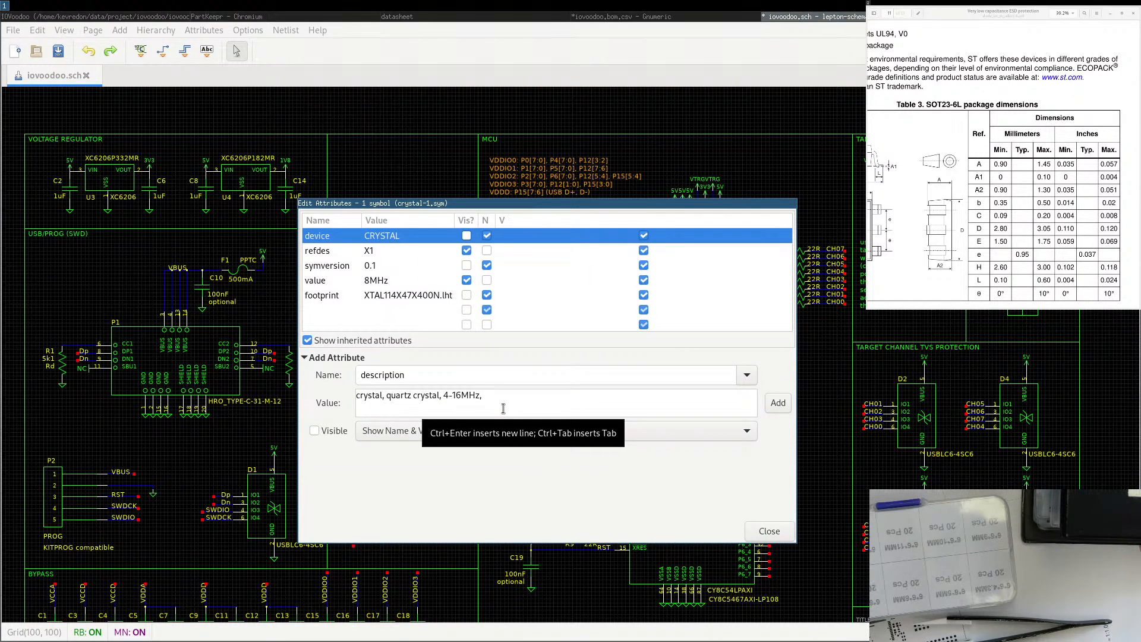
{"action": "type", "text": "HC-"}
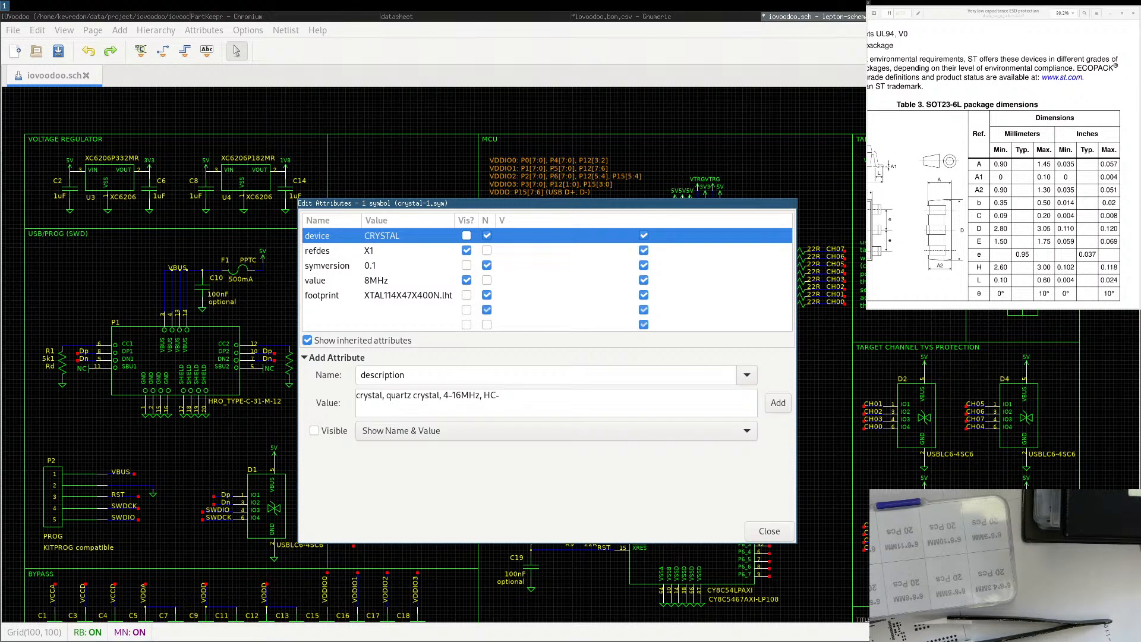
{"action": "type", "text": "49/SU"}
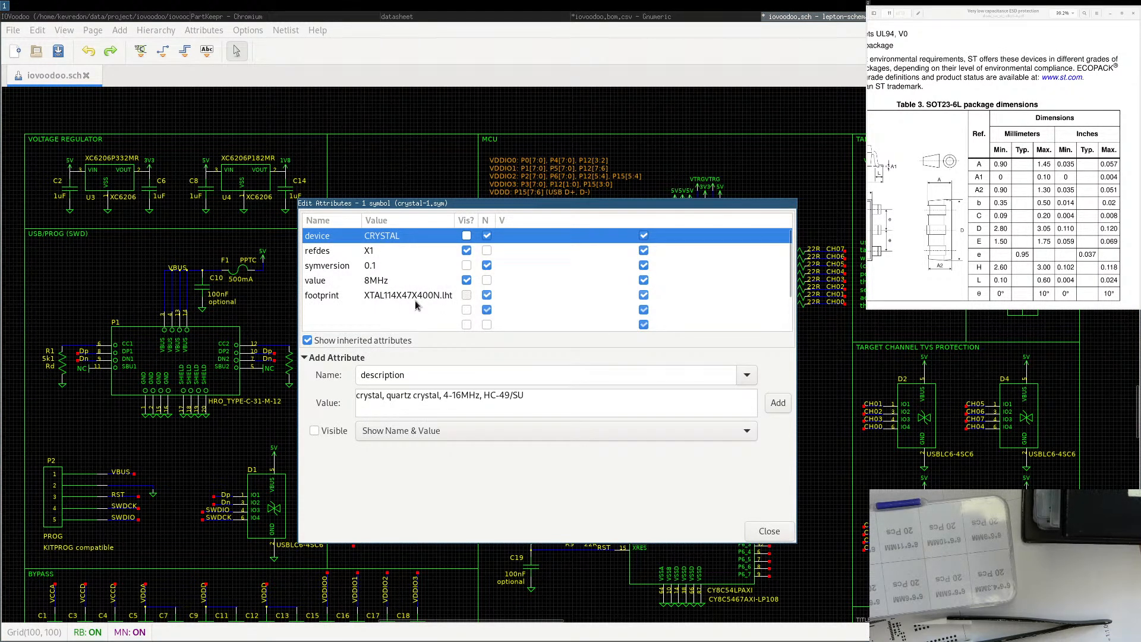
{"action": "triple_click", "coordinate": [487, 396]}
{"action": "left_click_drag", "start_coordinate": [489, 396], "coordinate": [527, 395]}
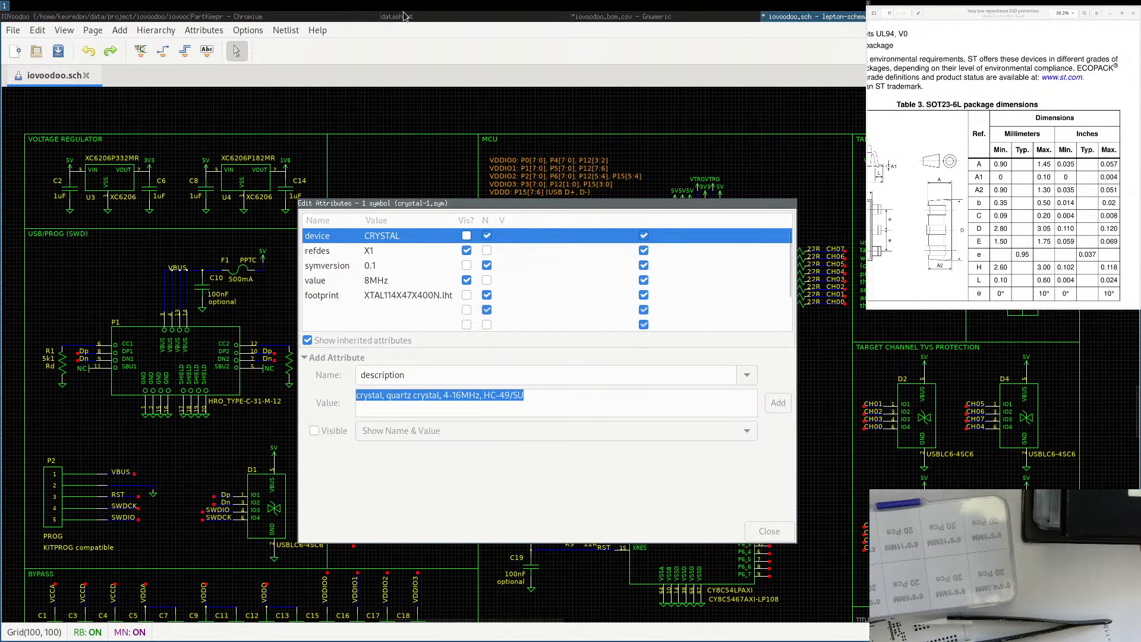
{"action": "left_click", "coordinate": [408, 18]}
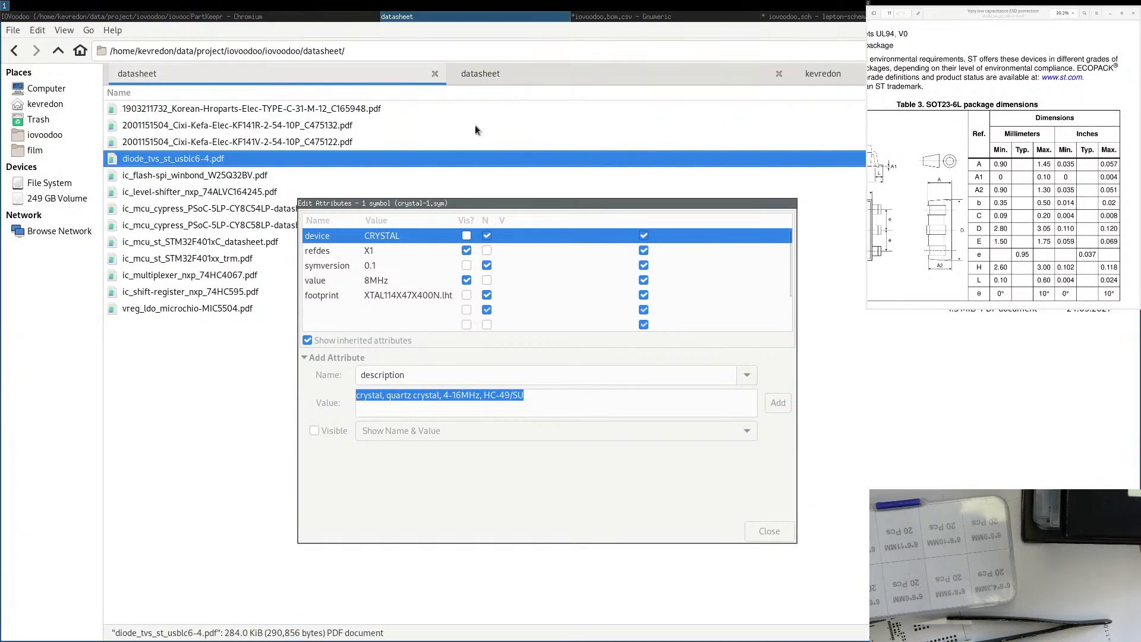
{"action": "left_click", "coordinate": [503, 76]}
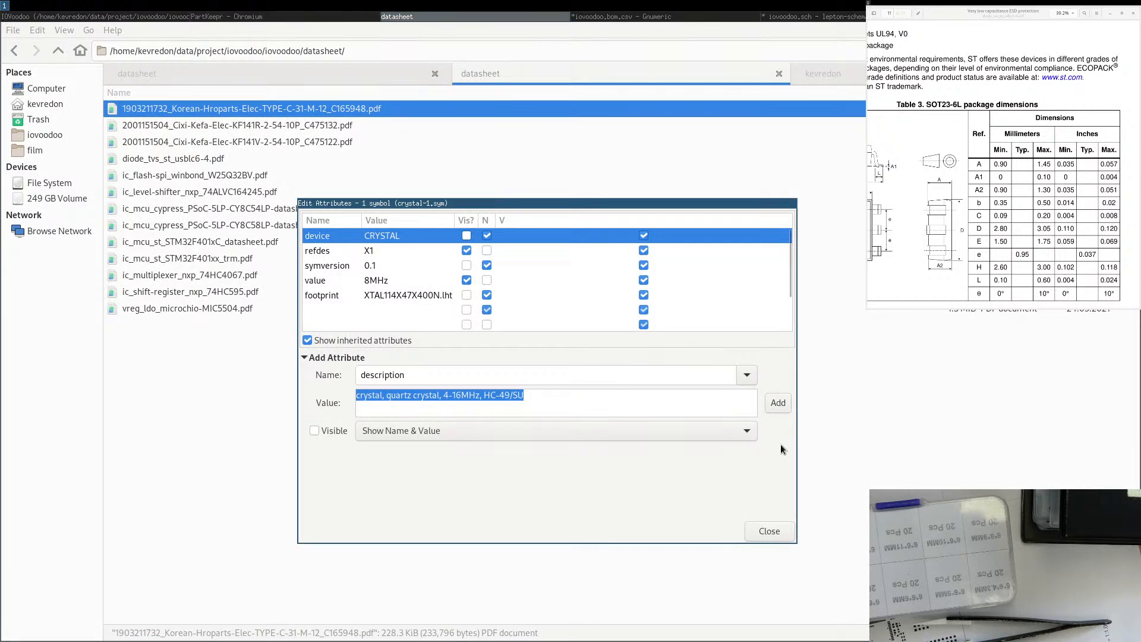
{"action": "left_click", "coordinate": [778, 403]}
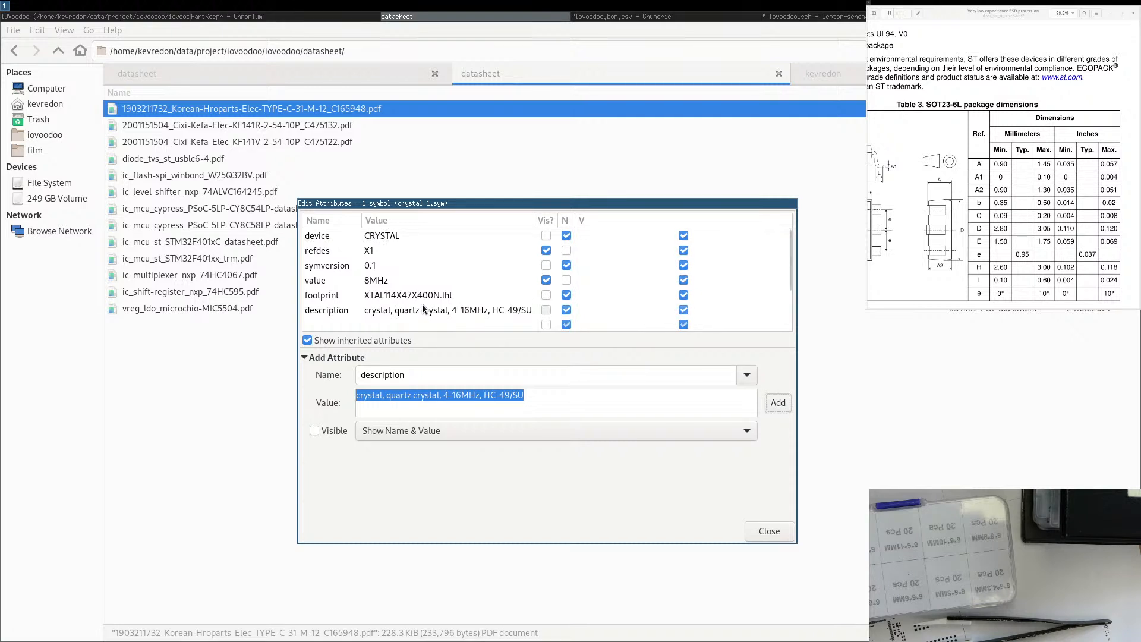
Extend X1's description attribute value to "crystal, quartz crystal, 4-16MHz, HC-49/SU, match footprint".
{"action": "left_click", "coordinate": [531, 311]}
{"action": "left_click", "coordinate": [531, 311]}
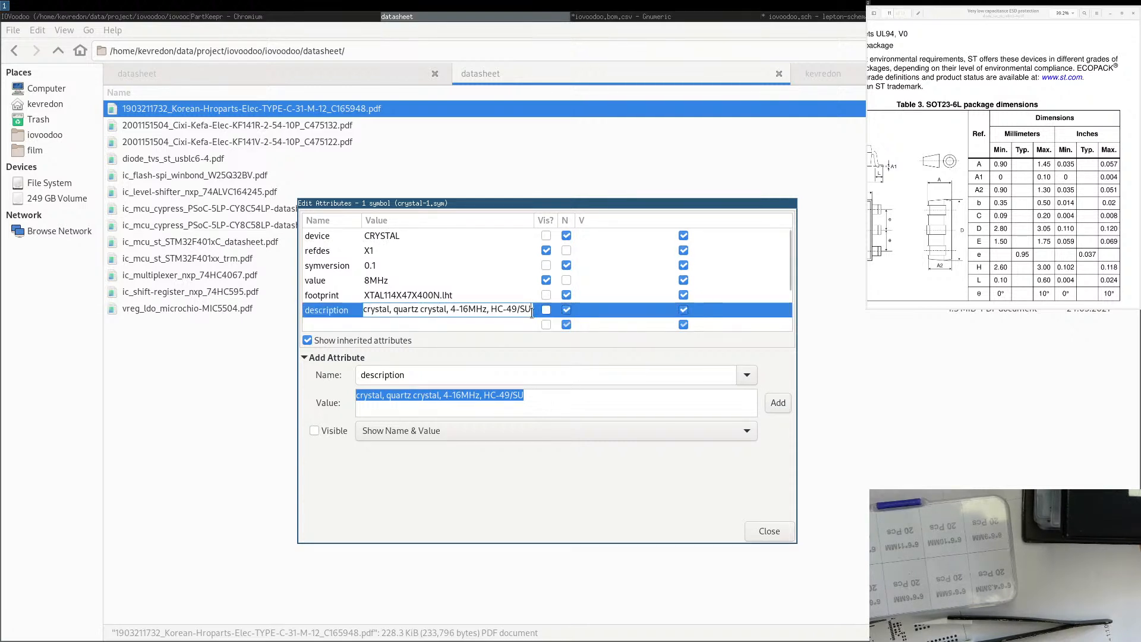
{"action": "type", "text": ", match"}
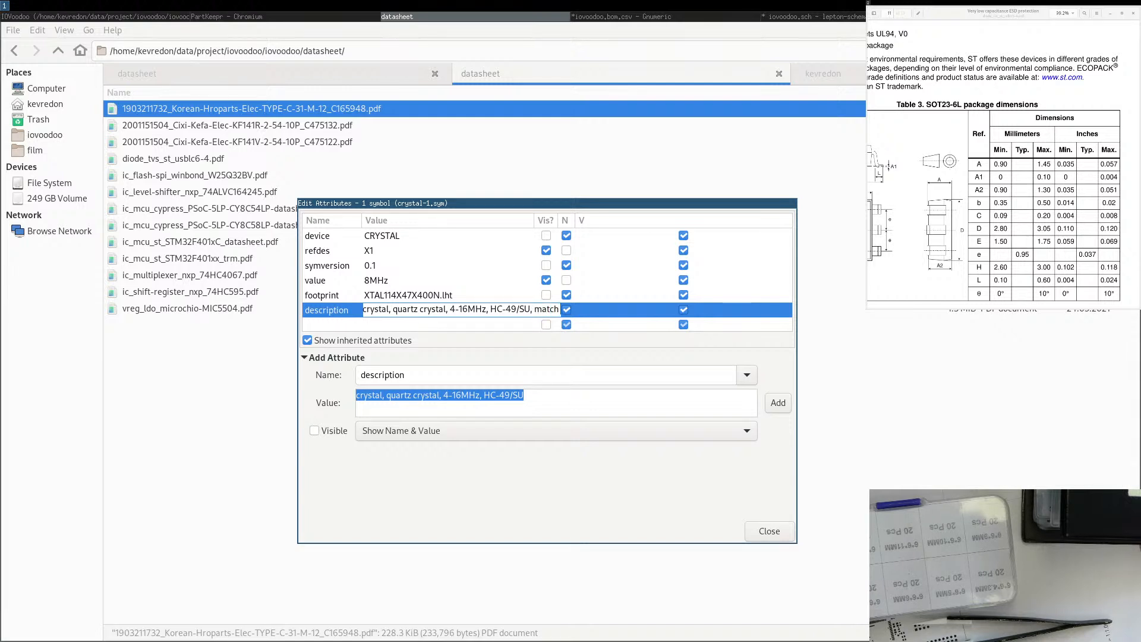
{"action": "type", "text": " footprint"}
{"action": "key", "text": "Return"}
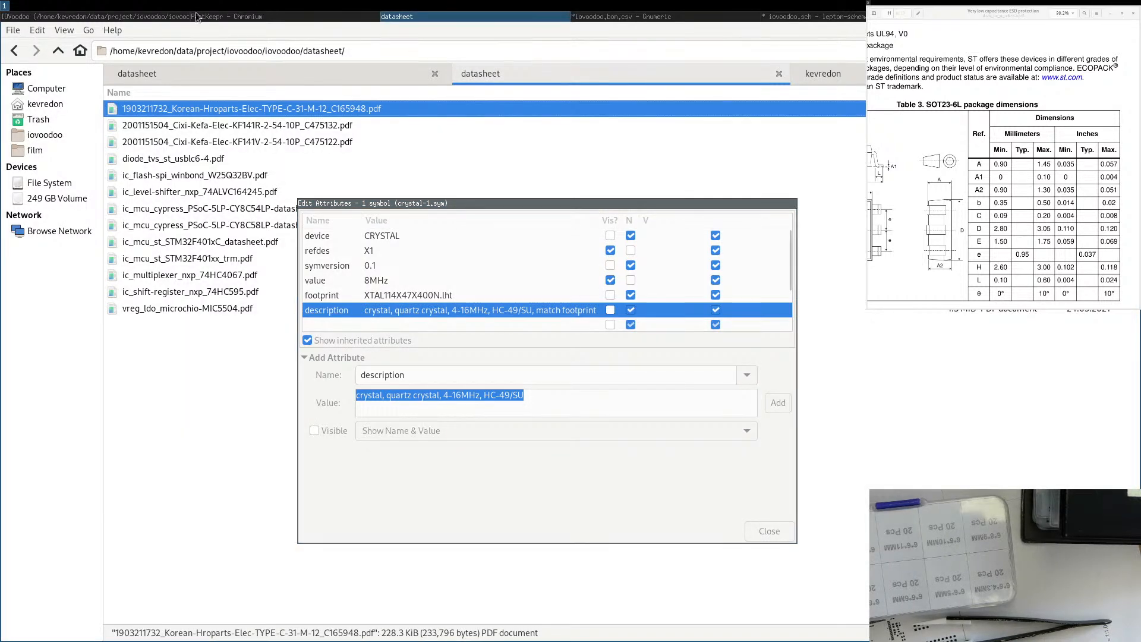
Switch to Chromium, search DigiKey for "8mhz" in a new tab and list the Crystals category.
{"action": "left_click", "coordinate": [199, 17]}
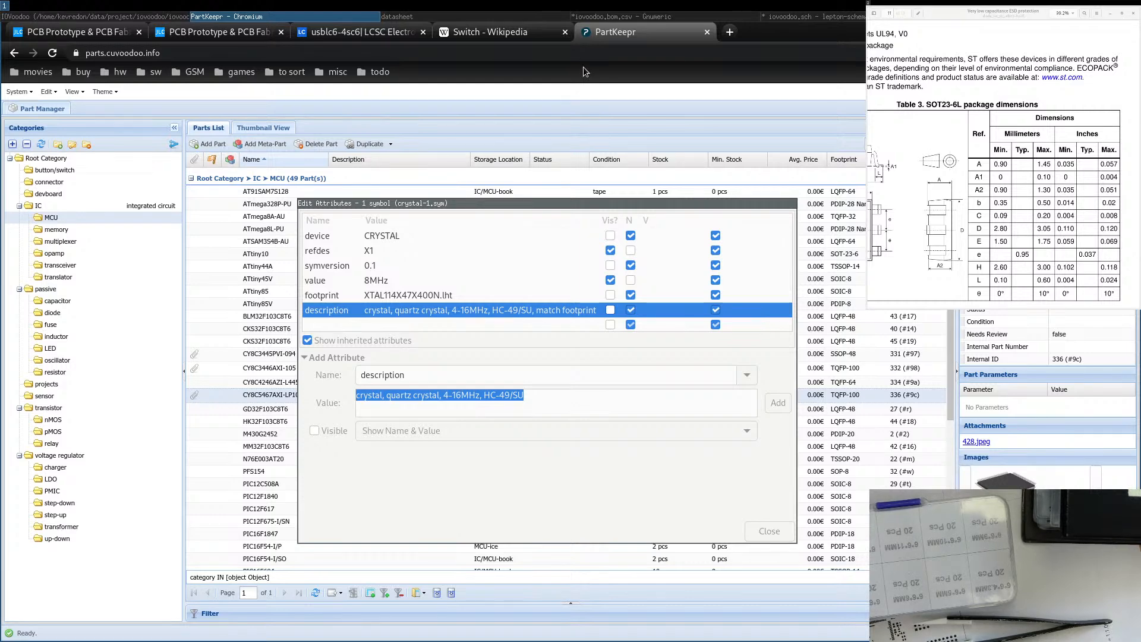
{"action": "key", "text": "ctrl+t"}
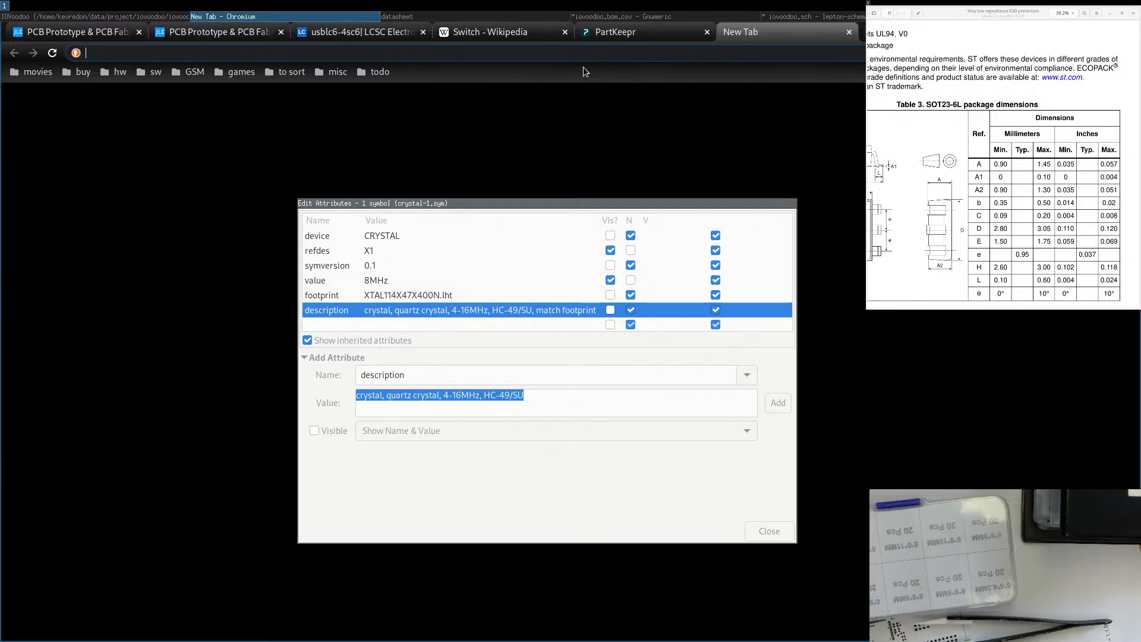
{"action": "type", "text": "d"}
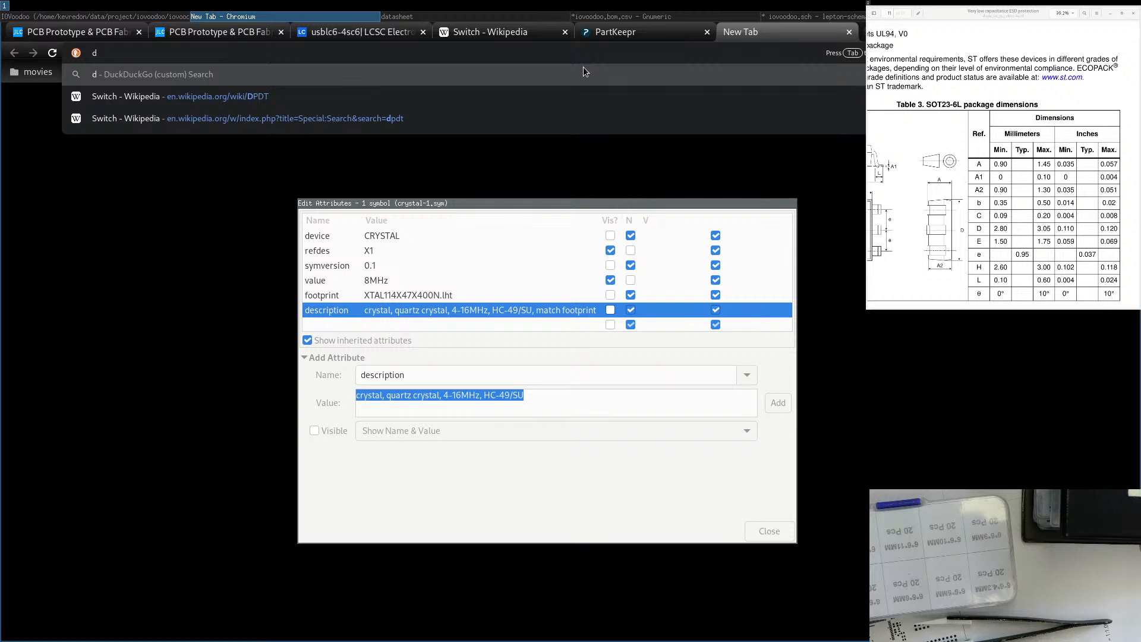
{"action": "key", "text": "Tab"}
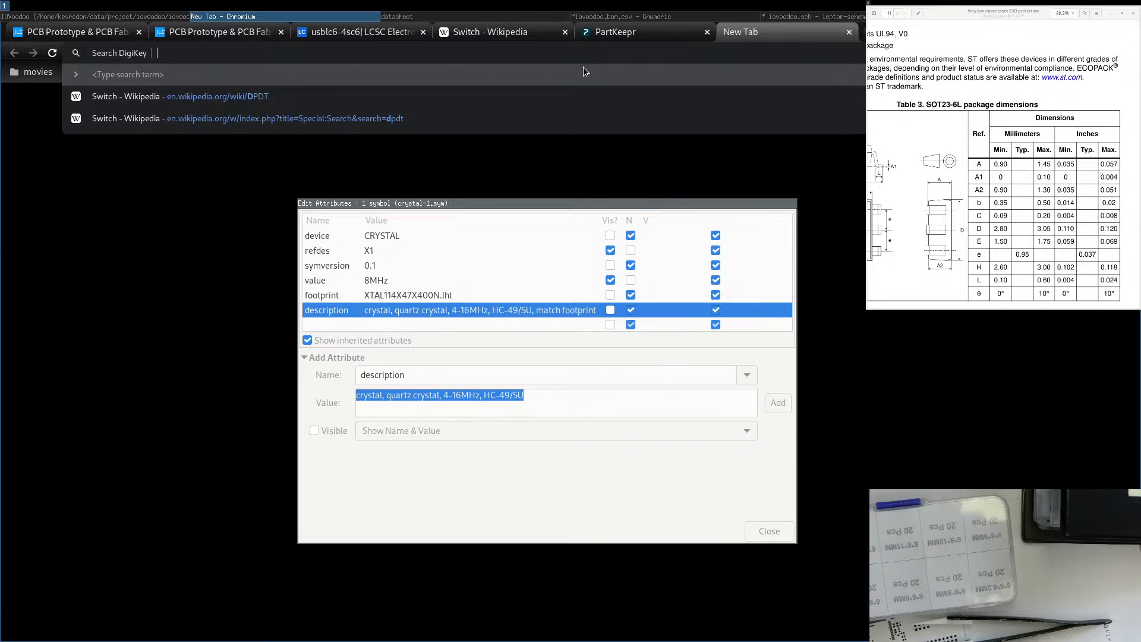
{"action": "type", "text": "8mh"}
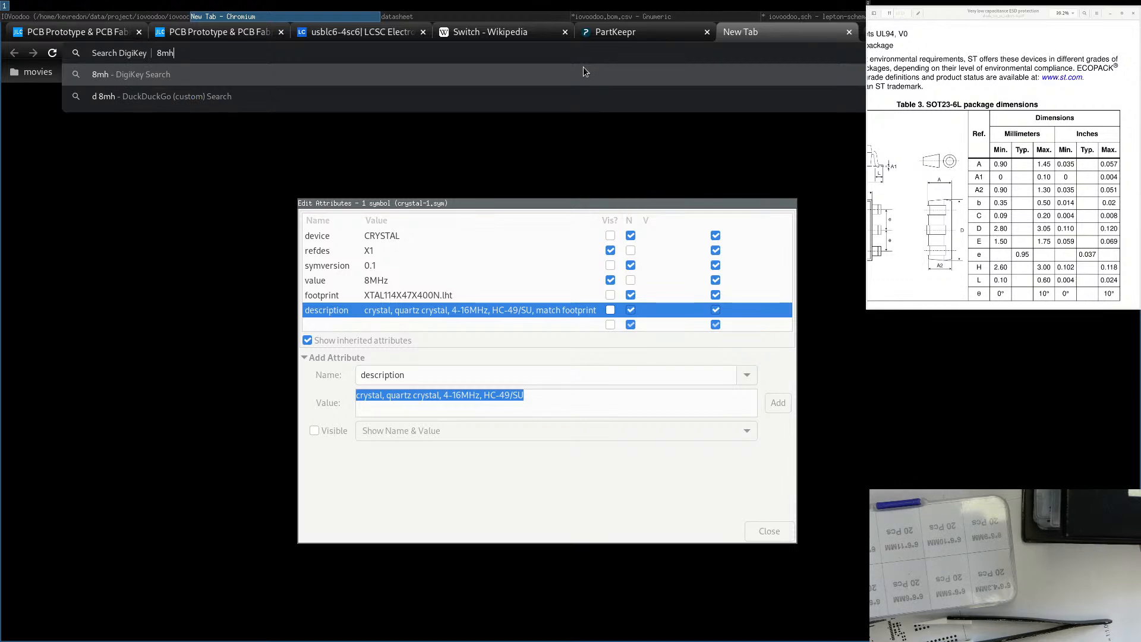
{"action": "type", "text": "z"}
{"action": "key", "text": "Return"}
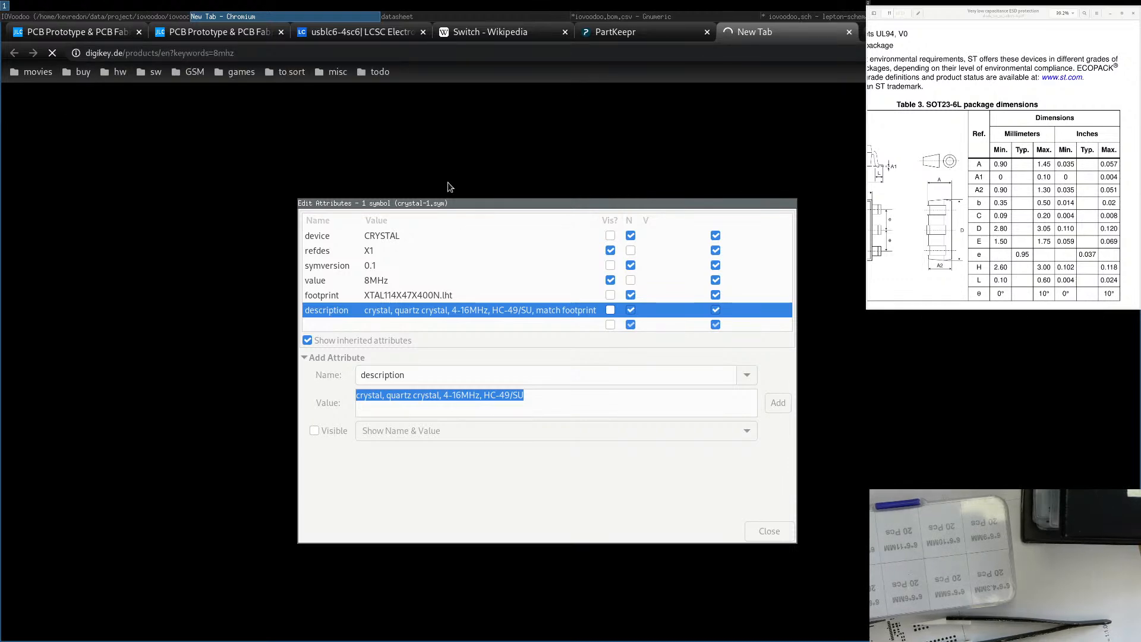
{"action": "left_click_drag", "start_coordinate": [440, 201], "coordinate": [808, 401]}
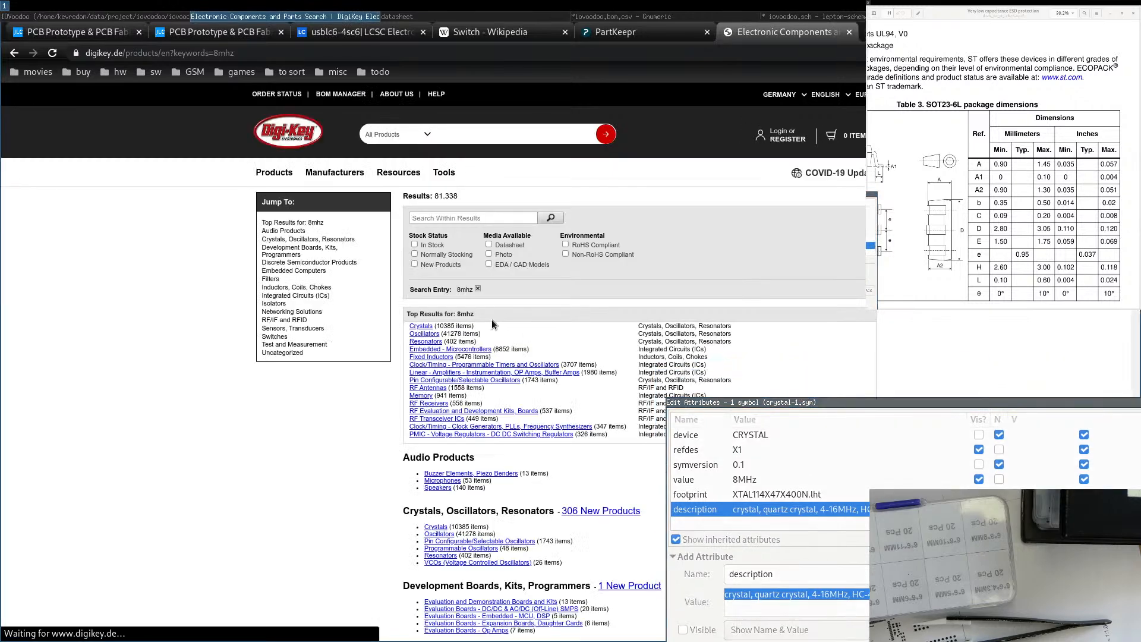
{"action": "left_click", "coordinate": [417, 327]}
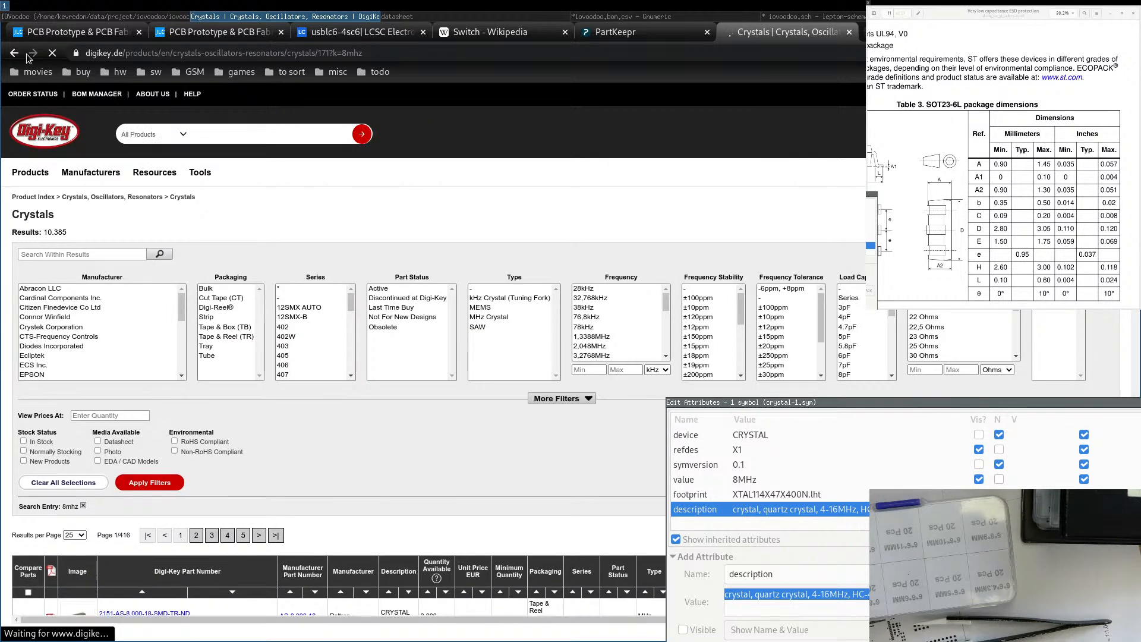
Return to the 8mhz search results, list the Oscillators category and open the datasheet of the ASE-8.000MHZ-LC-T oscillator.
{"action": "key", "text": "alt+Left"}
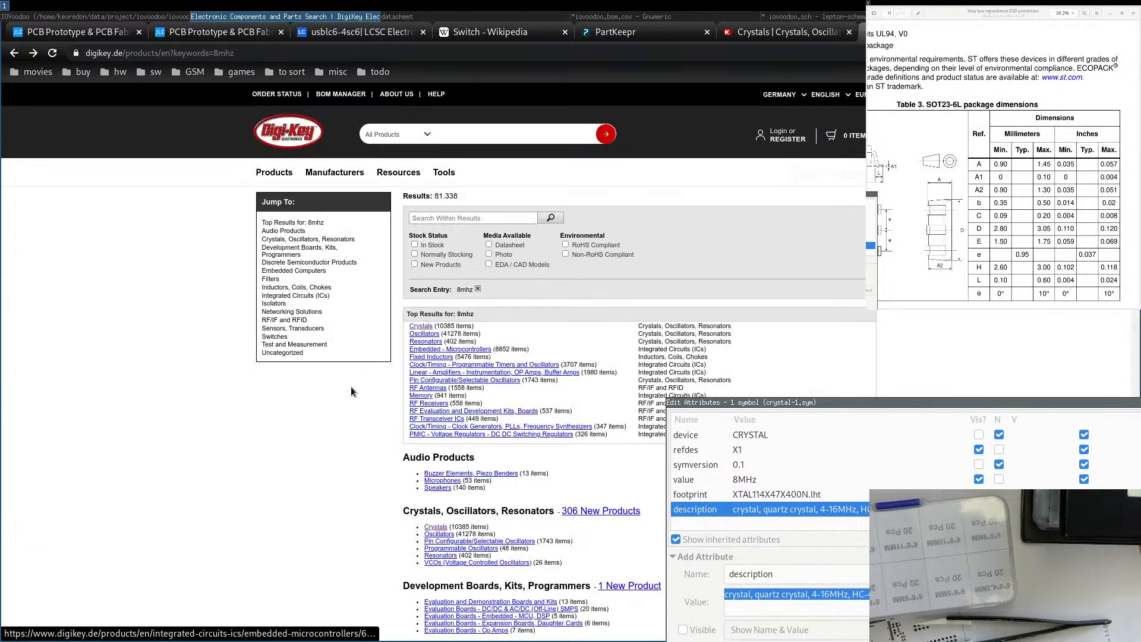
{"action": "left_click", "coordinate": [434, 337]}
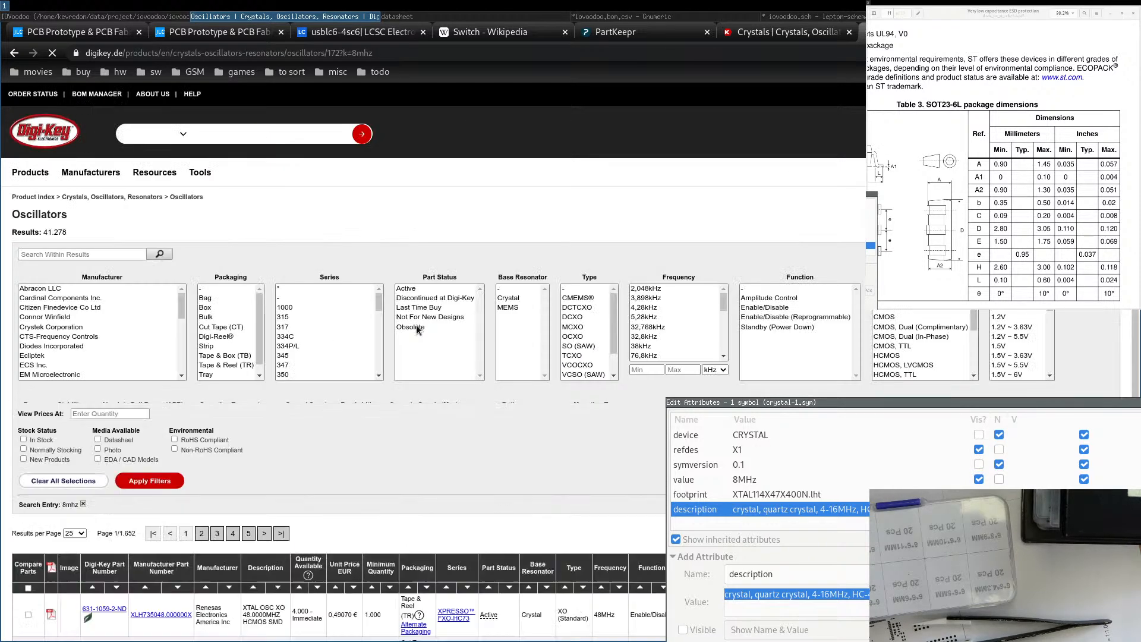
{"action": "scroll", "coordinate": [376, 399], "scroll_direction": "down", "scroll_amount": 2}
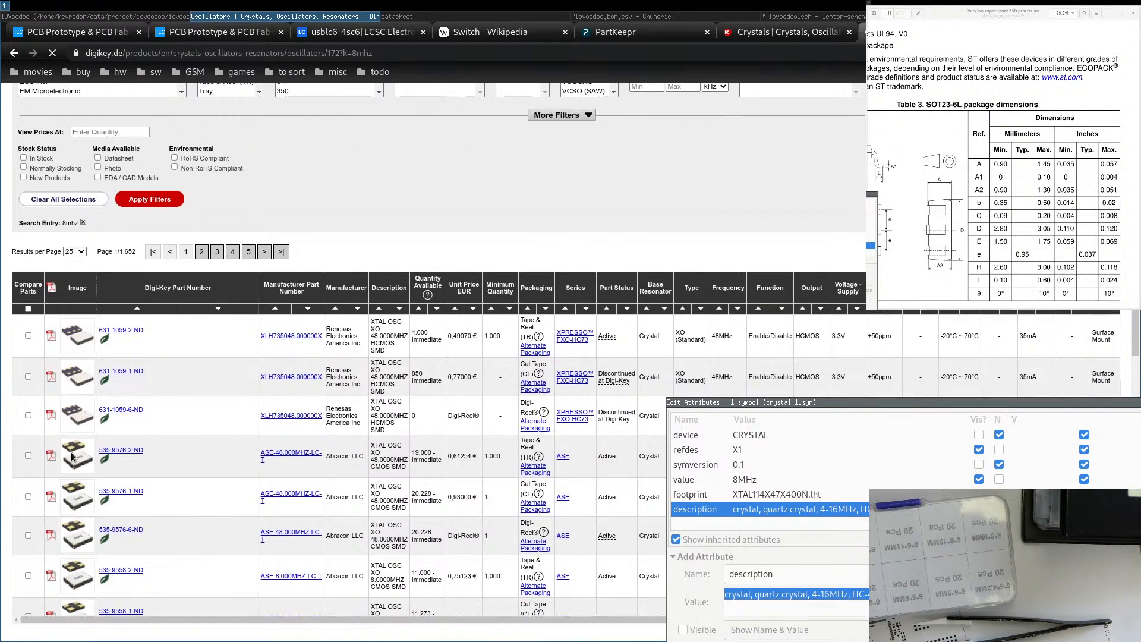
{"action": "mouse_move", "coordinate": [81, 574]}
{"action": "scroll", "coordinate": [80, 576], "scroll_direction": "down", "scroll_amount": 1}
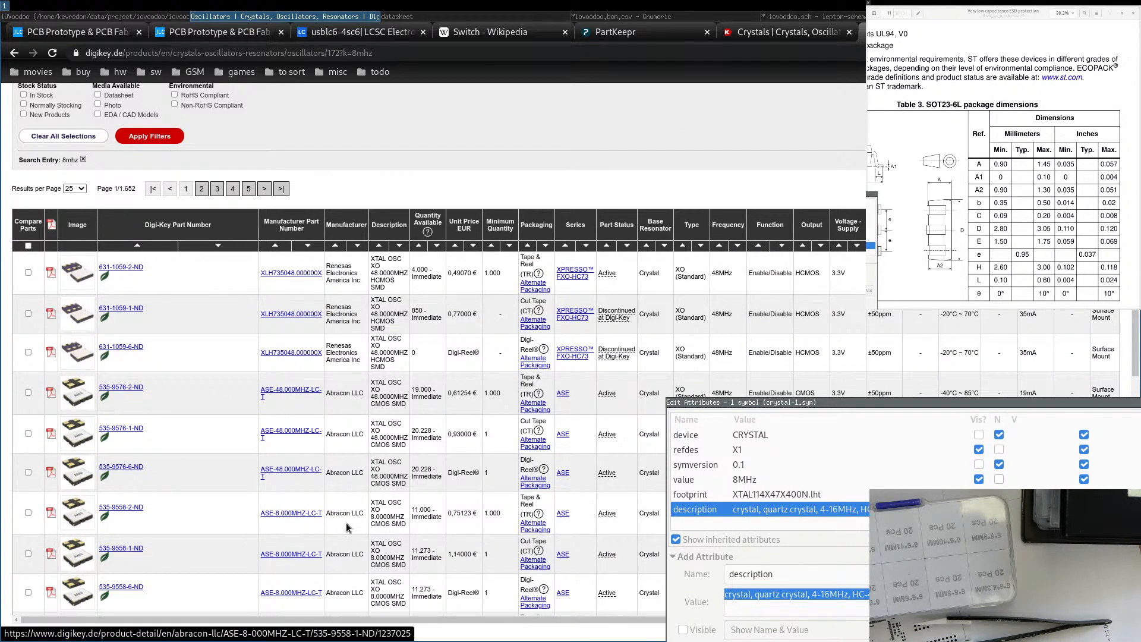
{"action": "left_click", "coordinate": [51, 513]}
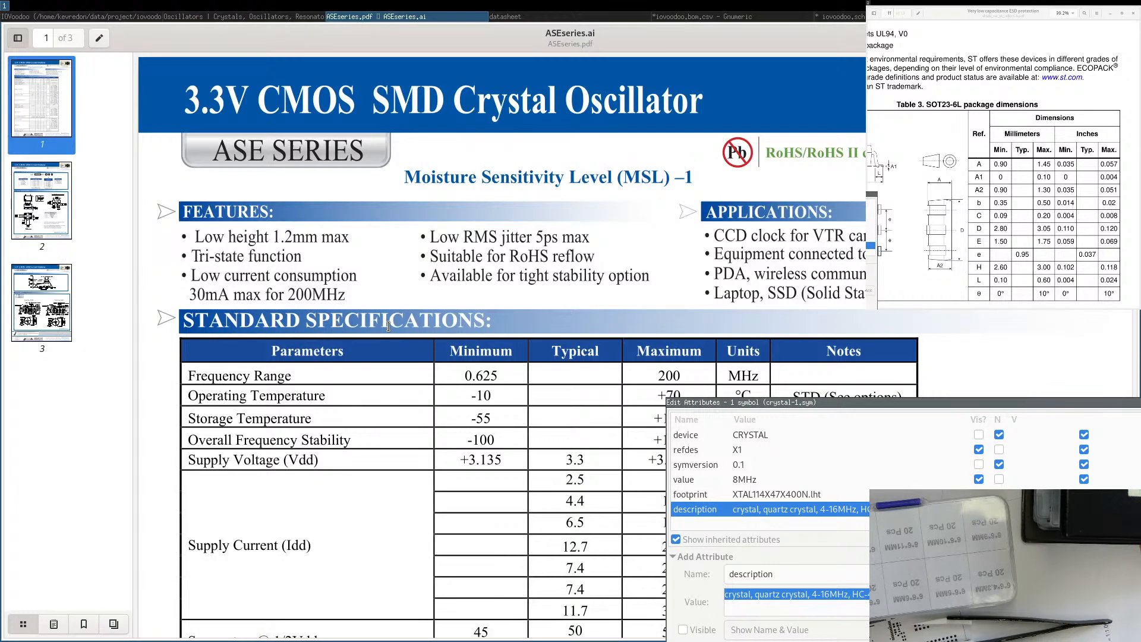
Examine the outline dimensions and pin function table in the ASE series oscillator datasheet, and close it.
{"action": "scroll", "coordinate": [589, 241], "scroll_direction": "down", "scroll_amount": 2}
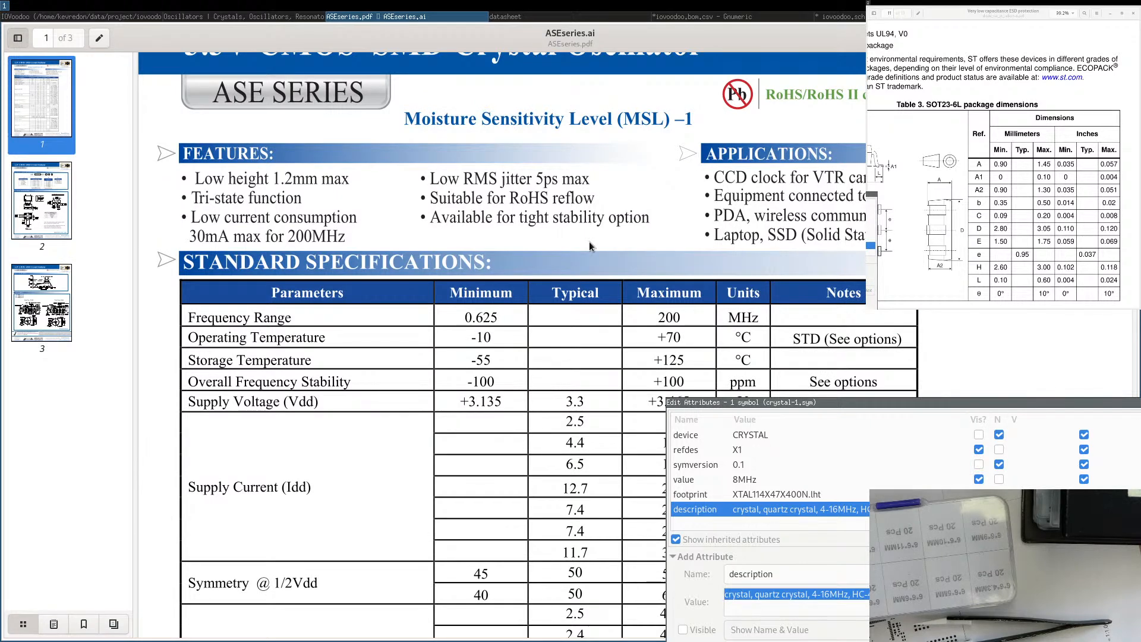
{"action": "scroll", "coordinate": [590, 241], "scroll_direction": "down", "scroll_amount": 10}
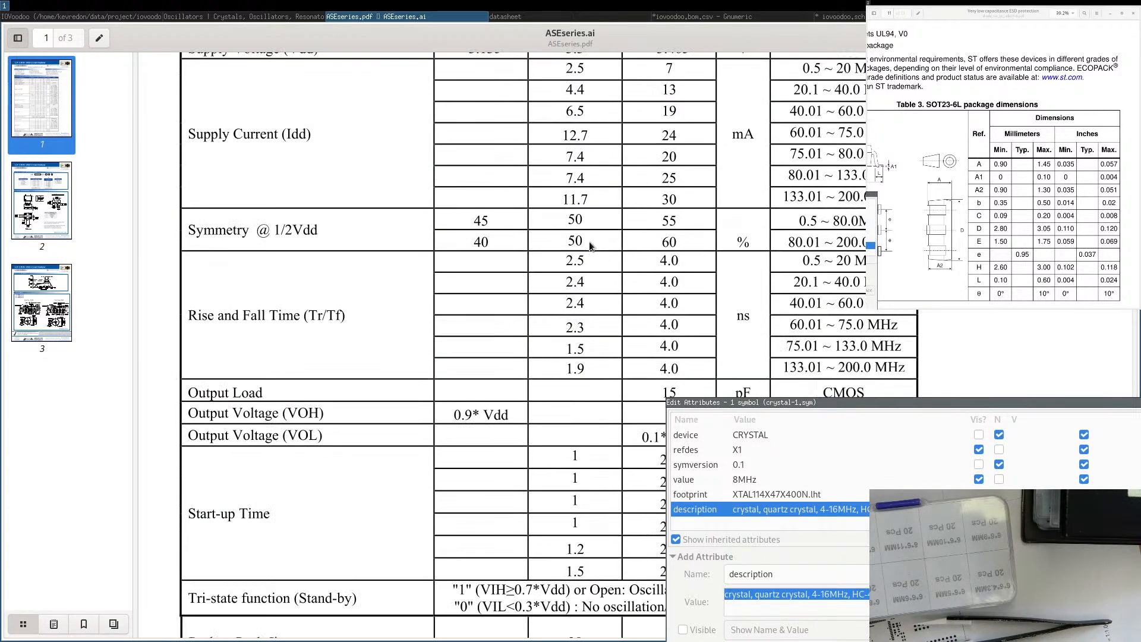
{"action": "scroll", "coordinate": [589, 241], "scroll_direction": "down", "scroll_amount": 10}
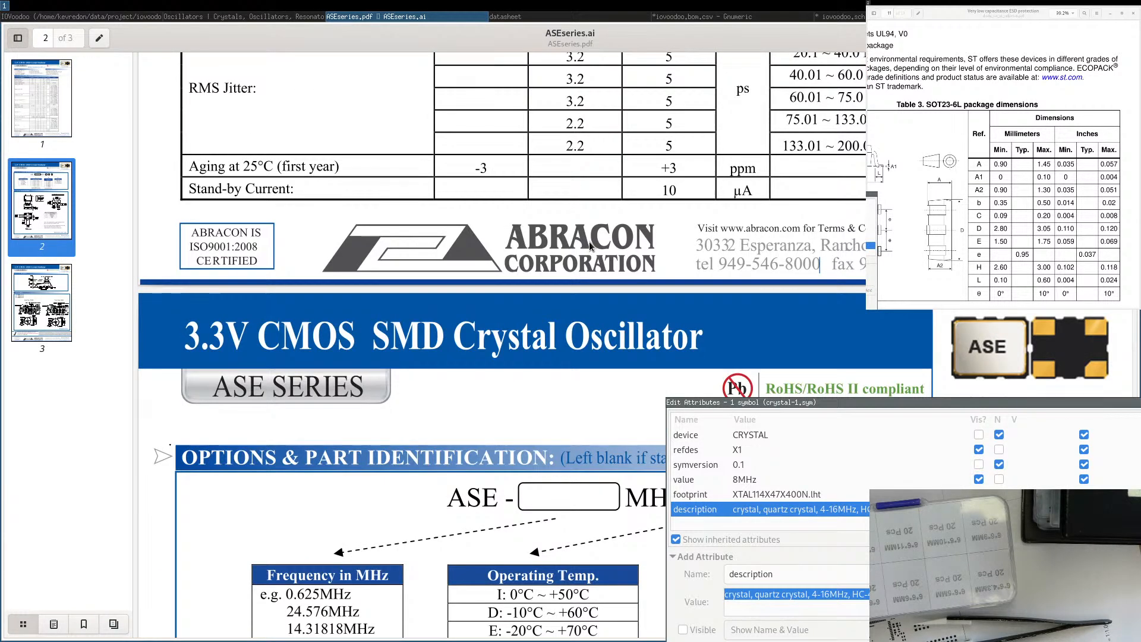
{"action": "scroll", "coordinate": [590, 241], "scroll_direction": "down", "scroll_amount": 15}
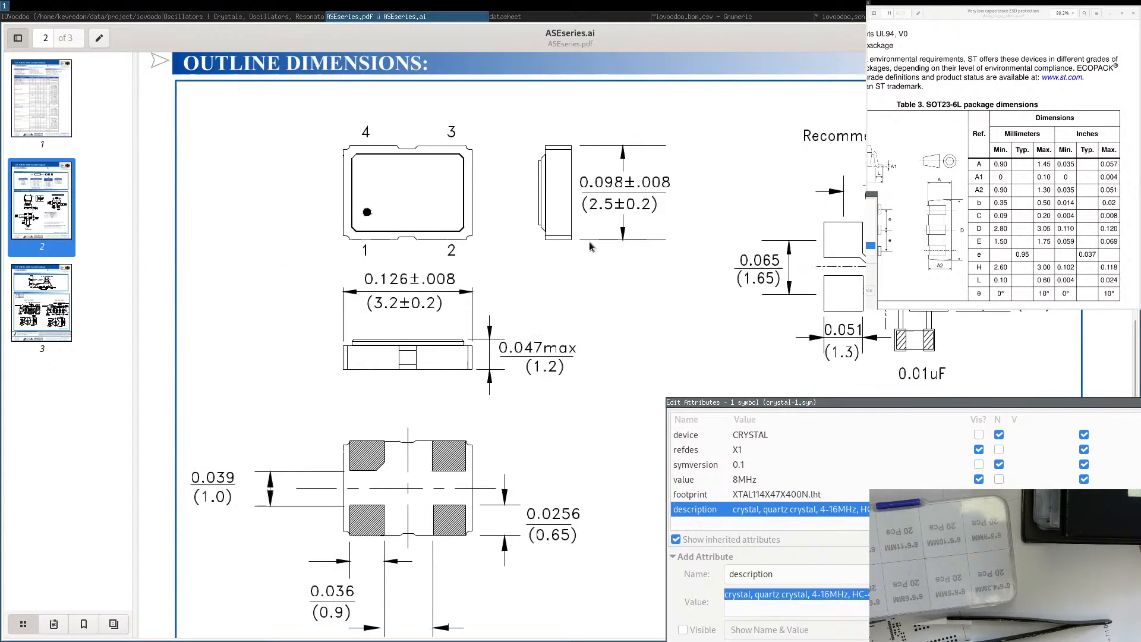
{"action": "scroll", "coordinate": [590, 242], "scroll_direction": "down", "scroll_amount": 4}
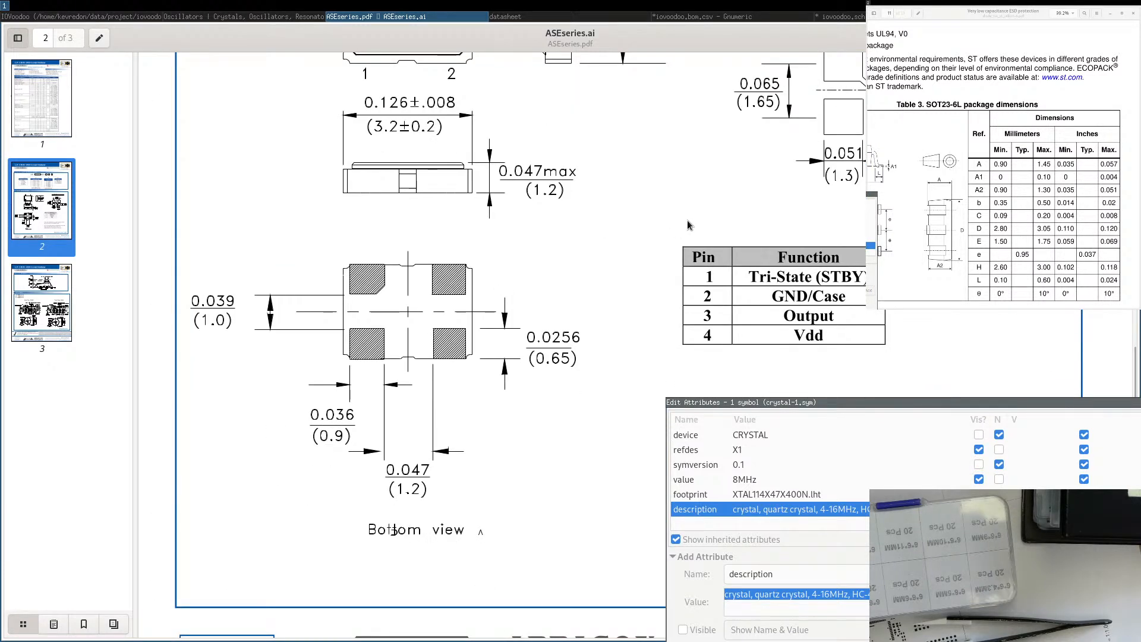
{"action": "scroll", "coordinate": [681, 232], "scroll_direction": "up", "scroll_amount": 4}
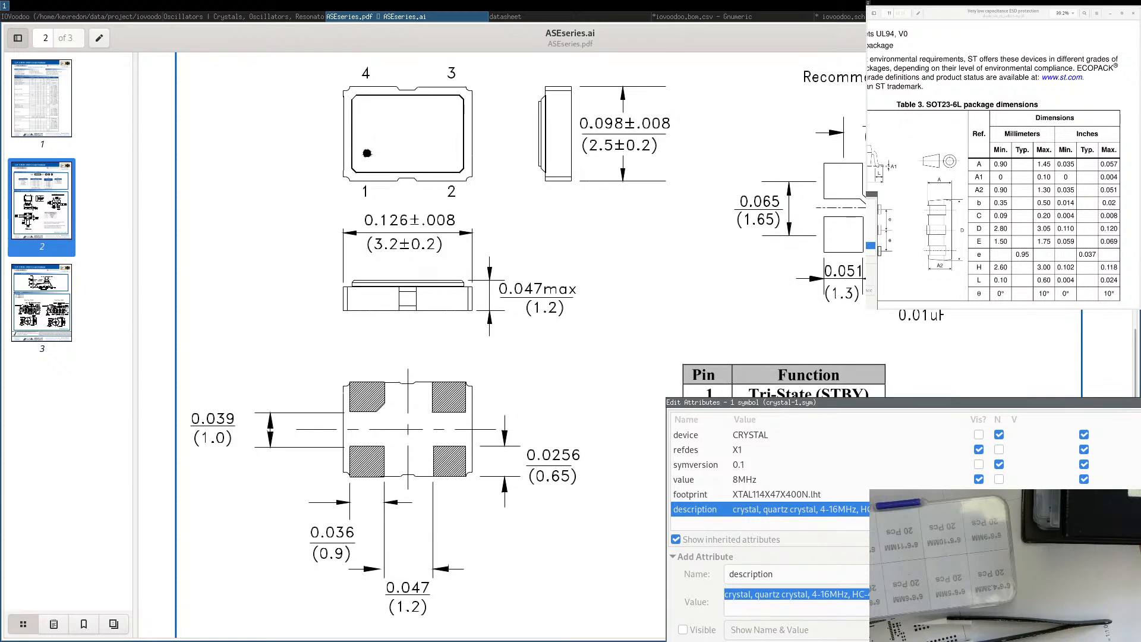
{"action": "scroll", "coordinate": [833, 234], "scroll_direction": "down", "scroll_amount": 4}
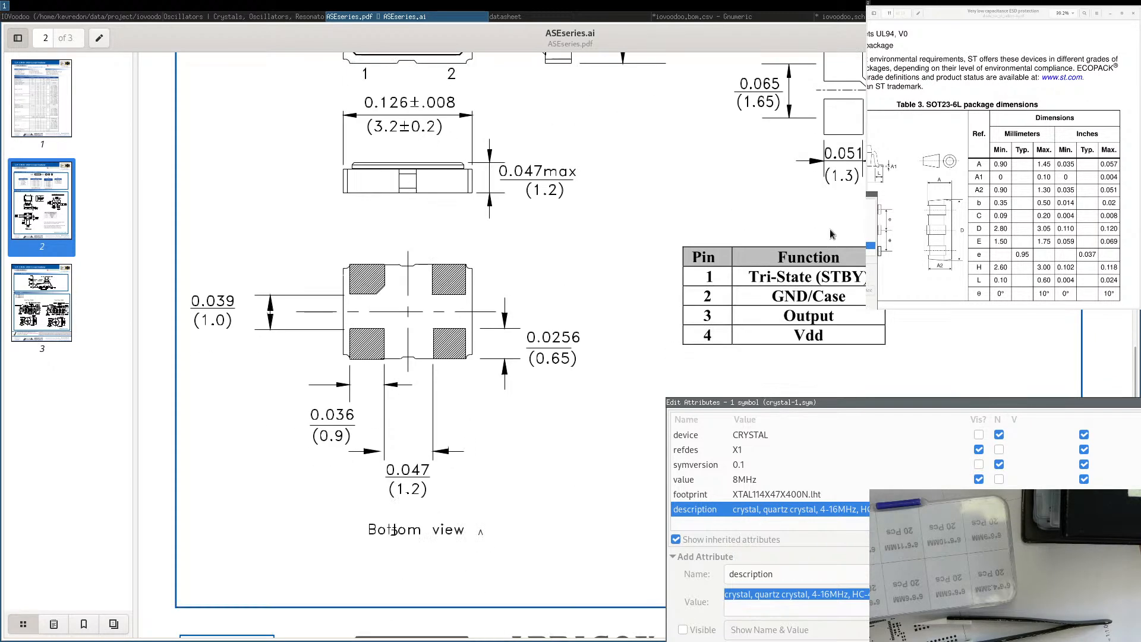
{"action": "double_click", "coordinate": [801, 320]}
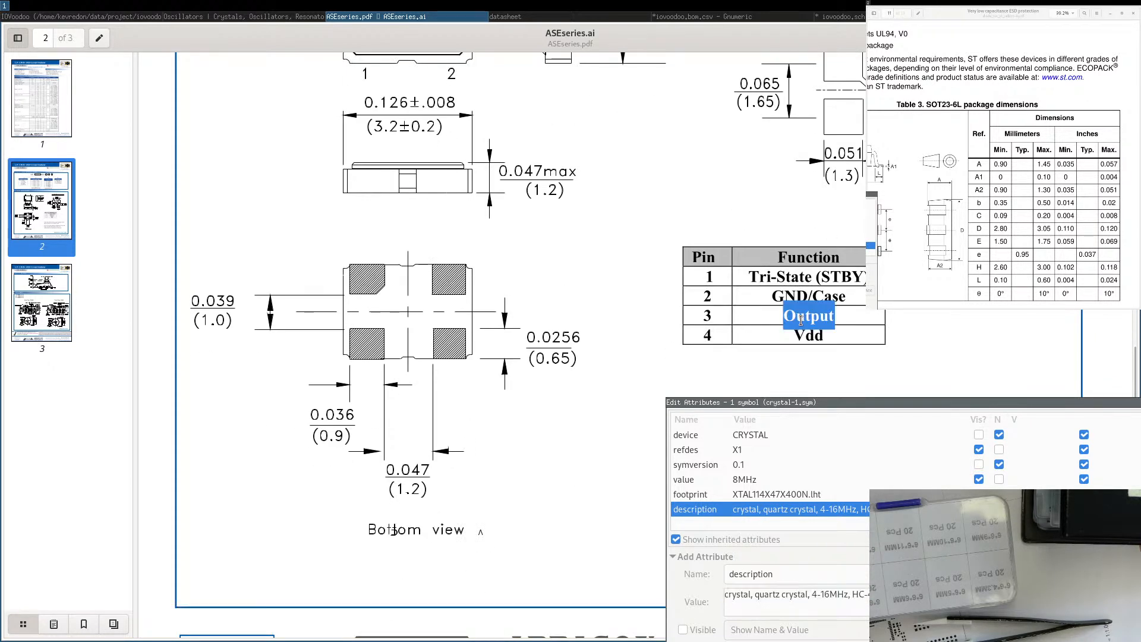
{"action": "left_click", "coordinate": [584, 281]}
{"action": "key", "text": "ctrl+w"}
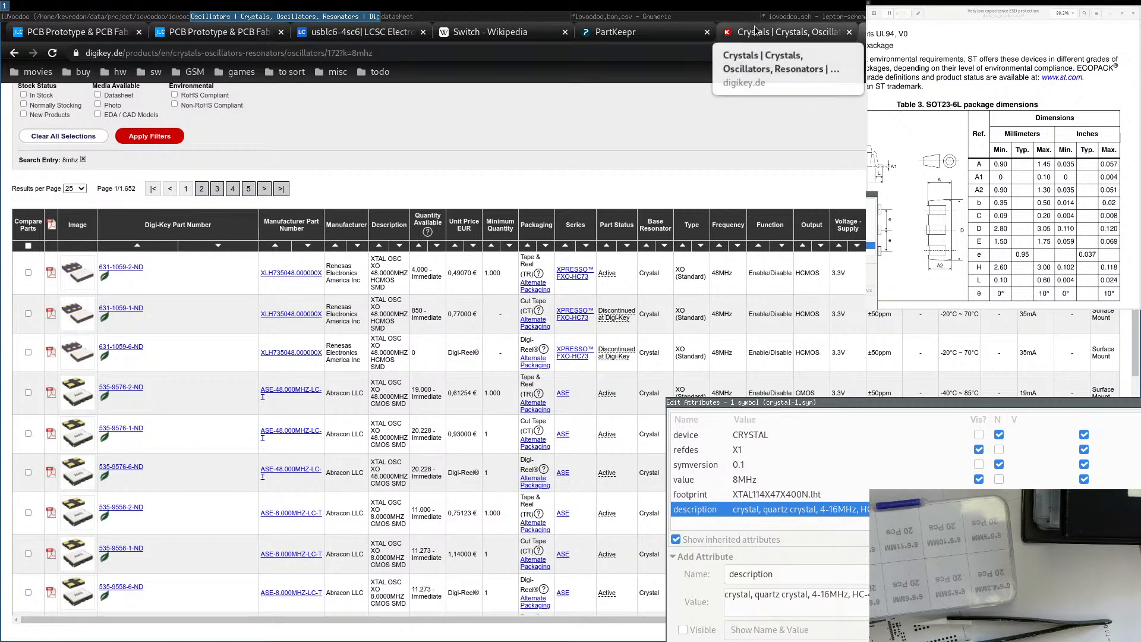
Review the DigiKey crystals listing, checking the 8 MHz parts' description, frequency stability and frequency tolerance.
{"action": "left_click", "coordinate": [784, 32]}
{"action": "scroll", "coordinate": [253, 390], "scroll_direction": "down", "scroll_amount": 3}
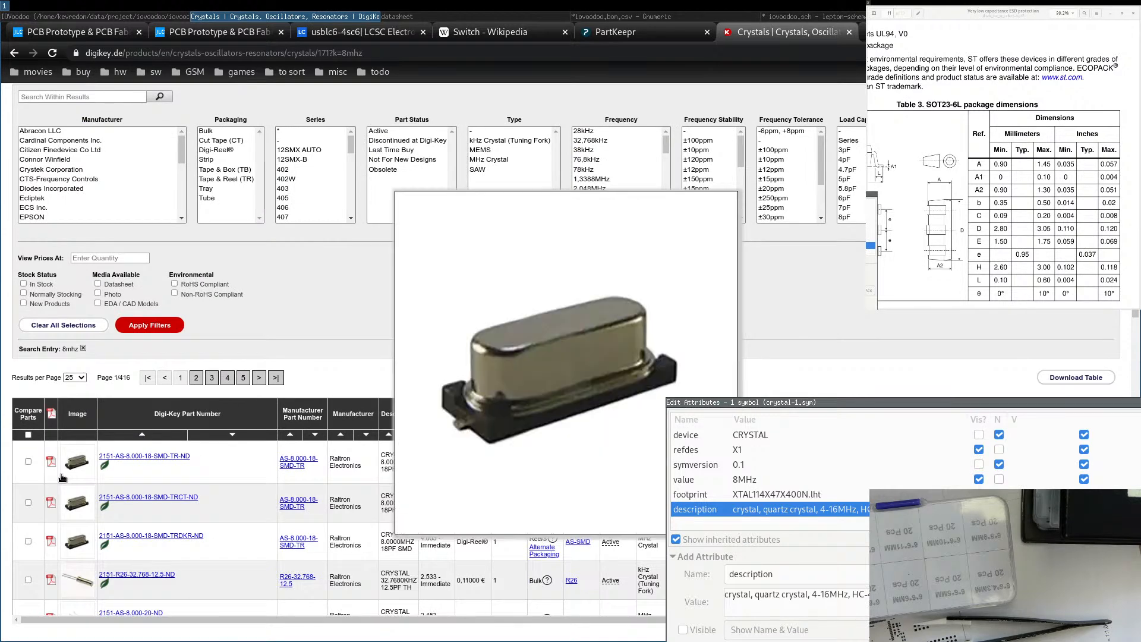
{"action": "scroll", "coordinate": [404, 420], "scroll_direction": "down", "scroll_amount": 2}
{"action": "scroll", "coordinate": [404, 419], "scroll_direction": "down", "scroll_amount": 3}
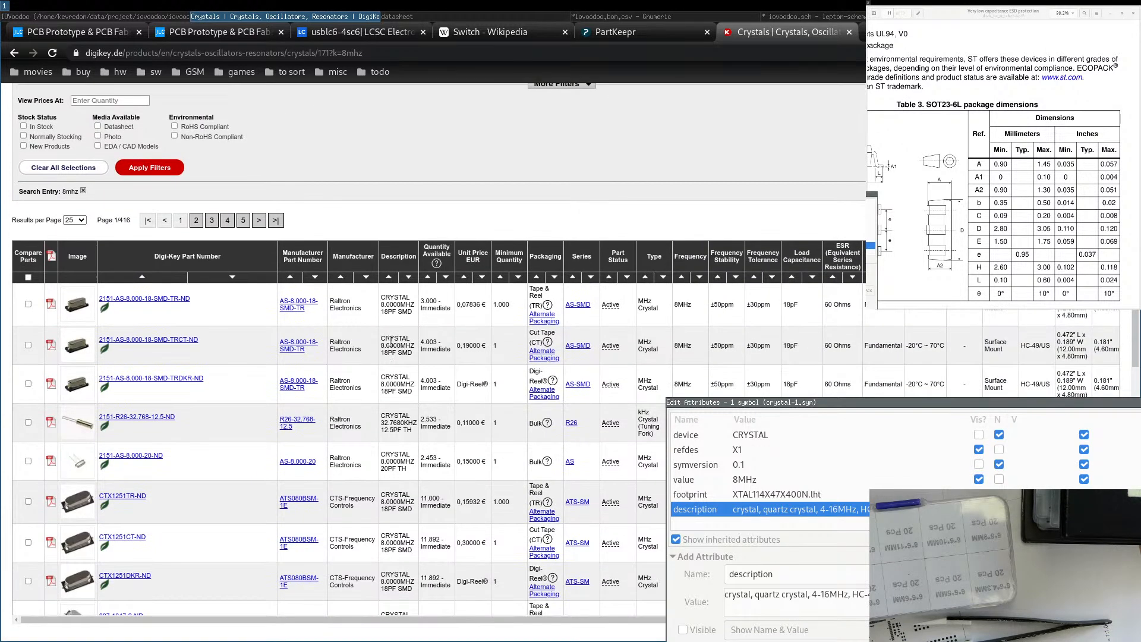
{"action": "left_click_drag", "start_coordinate": [397, 309], "coordinate": [376, 313]}
{"action": "left_click", "coordinate": [404, 312]}
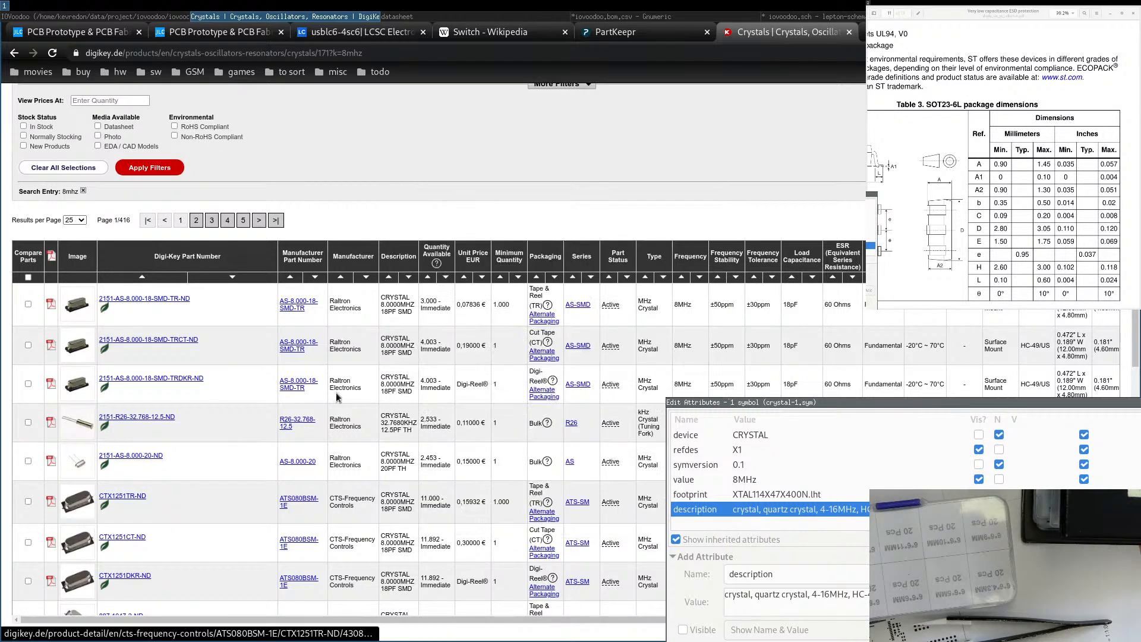
{"action": "double_click", "coordinate": [719, 306]}
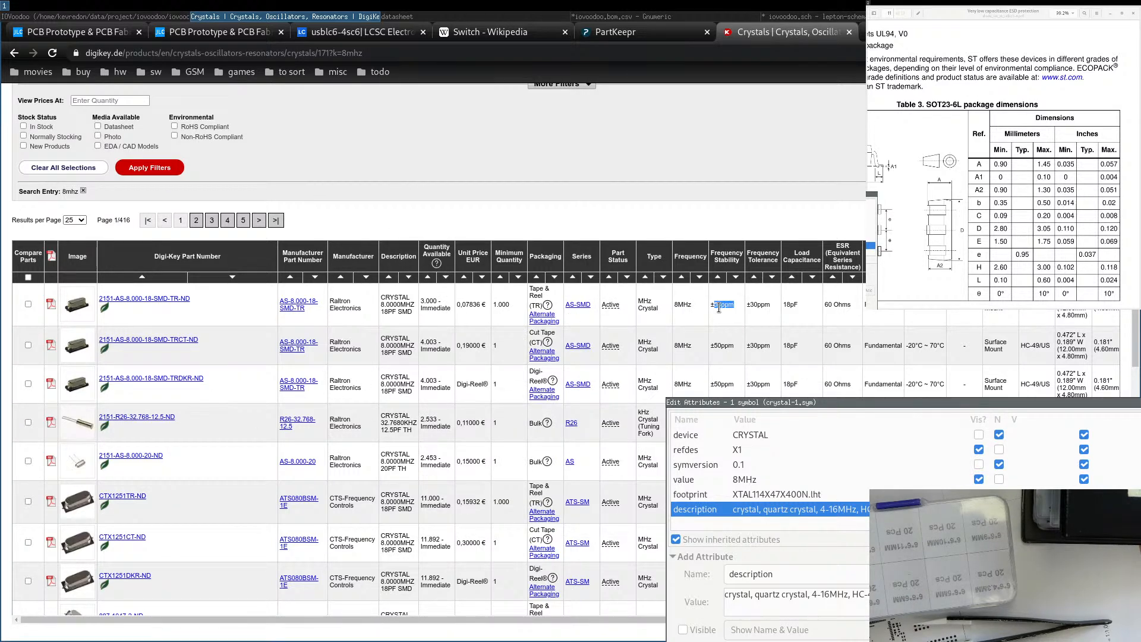
{"action": "double_click", "coordinate": [752, 304]}
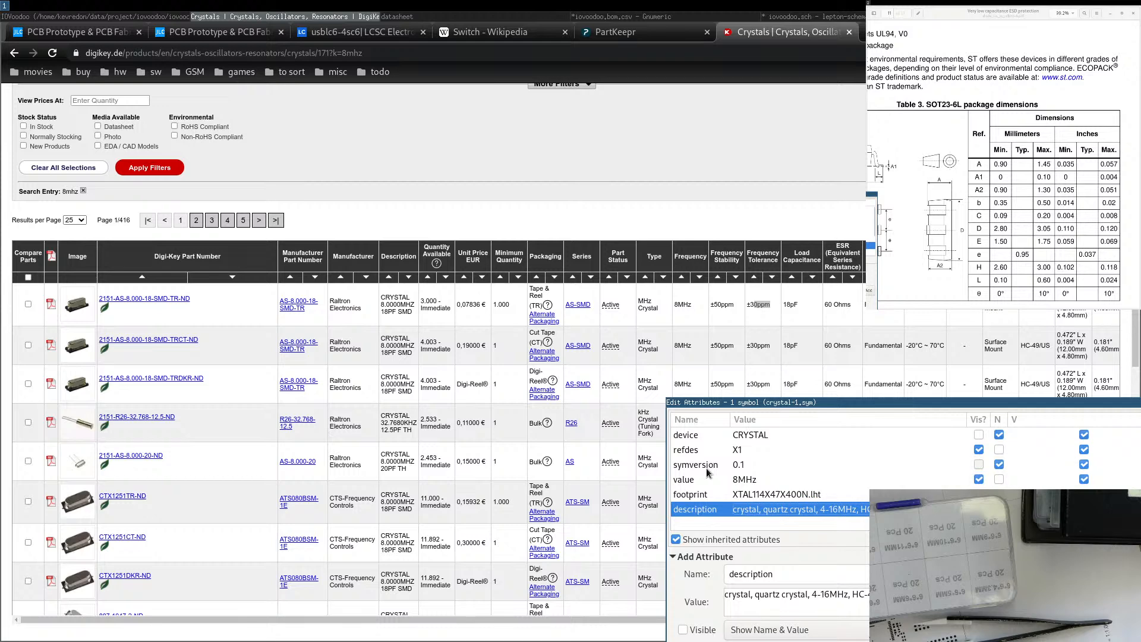
{"action": "scroll", "coordinate": [722, 281], "scroll_direction": "down", "scroll_amount": 2}
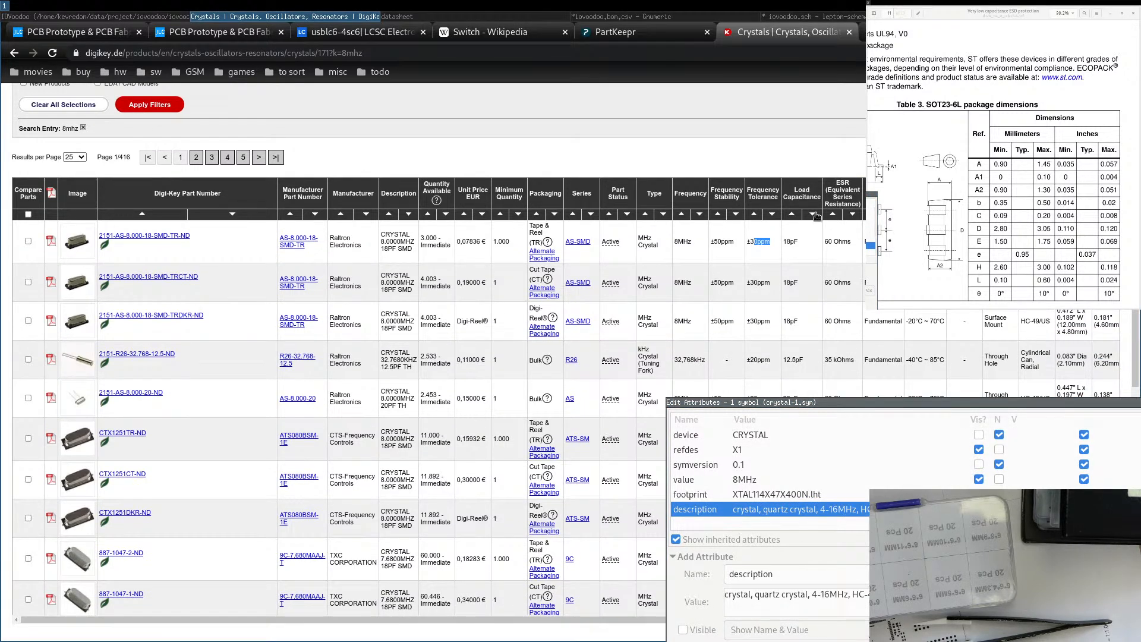
{"action": "double_click", "coordinate": [722, 241]}
{"action": "left_click", "coordinate": [720, 243]}
{"action": "mouse_move", "coordinate": [720, 242]}
{"action": "left_mouse_down"}
{"action": "mouse_move", "coordinate": [733, 240]}
{"action": "mouse_move", "coordinate": [719, 241]}
{"action": "left_mouse_up"}
Insert "<= 100ppm," before HC-49/SU in the description value prepared for adding to X1.
{"action": "left_click_drag", "start_coordinate": [795, 397], "coordinate": [429, 195]}
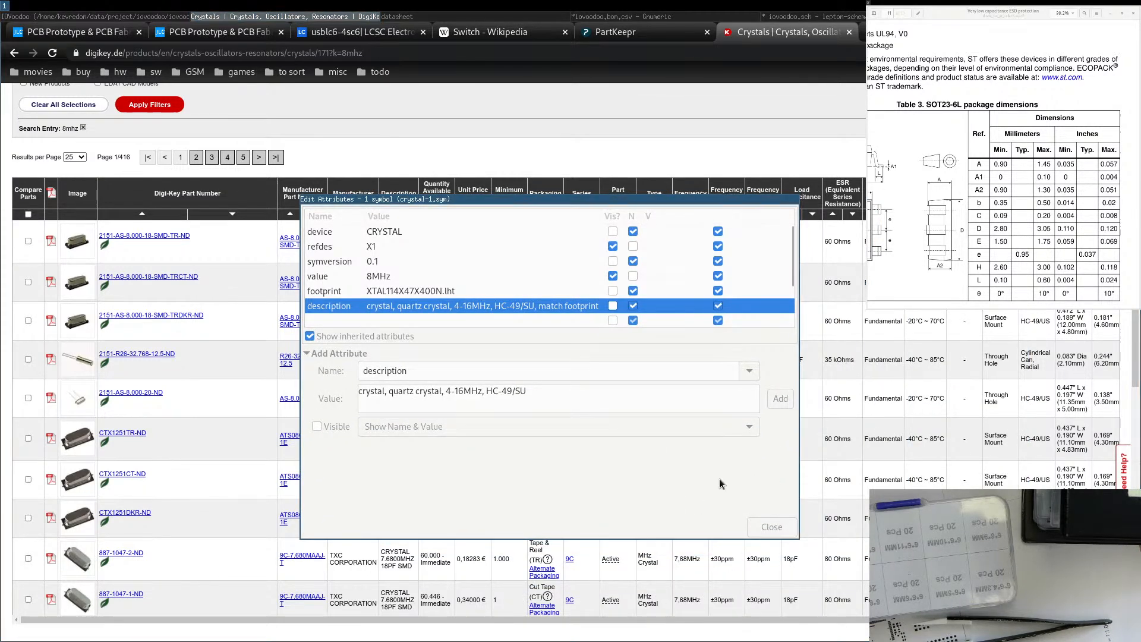
{"action": "left_click_drag", "start_coordinate": [591, 199], "coordinate": [531, 295]}
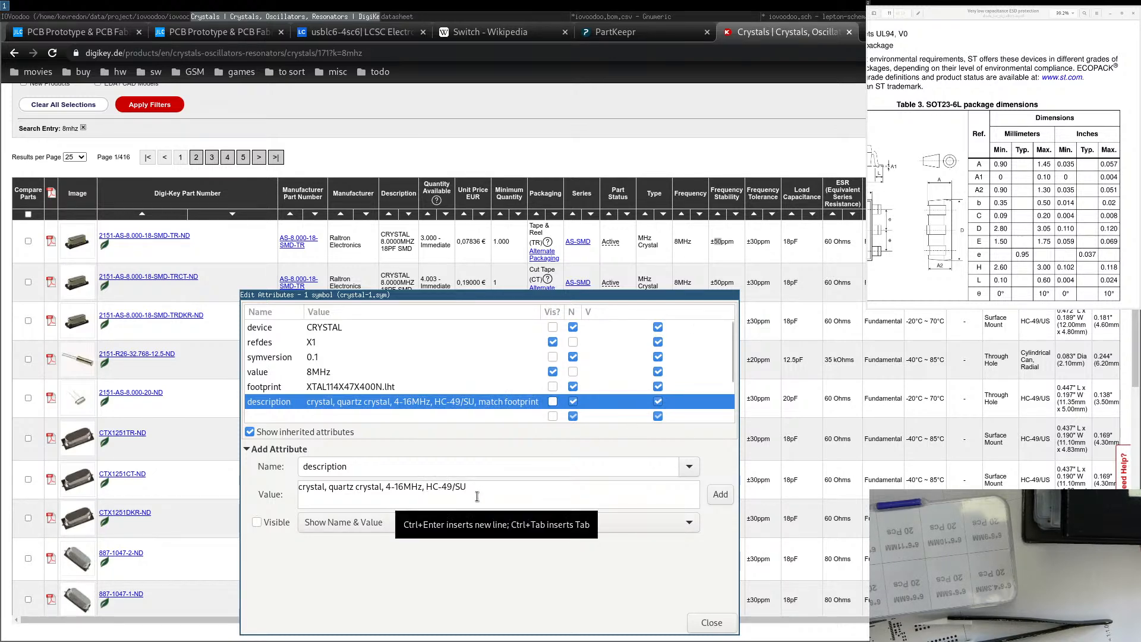
{"action": "left_click", "coordinate": [426, 487]}
{"action": "type", "text": "<="}
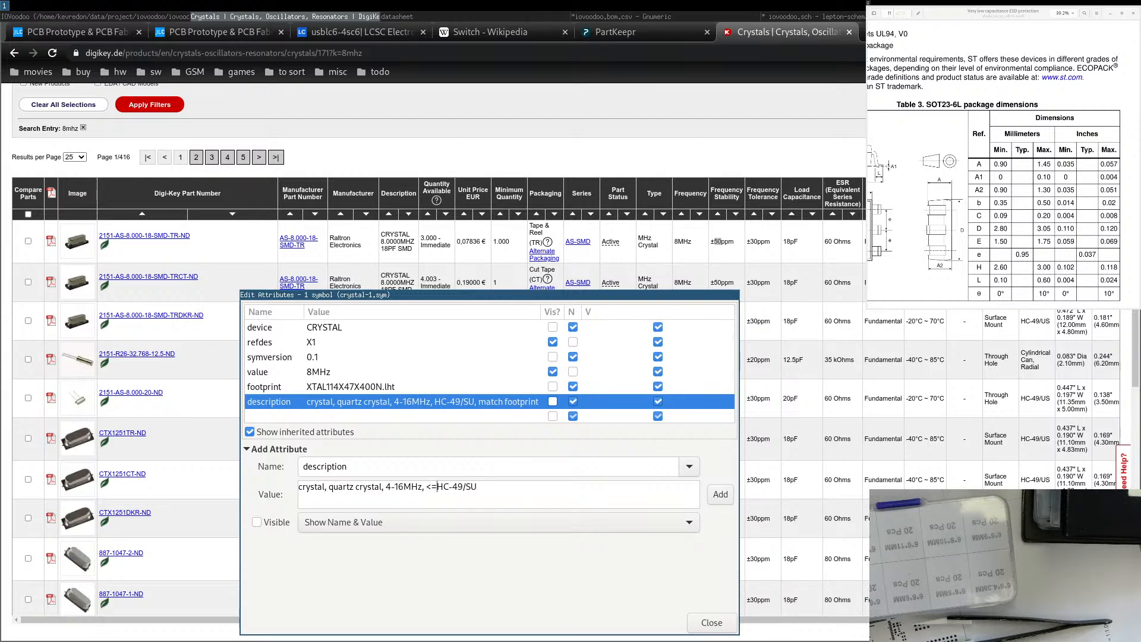
{"action": "type", "text": " 100"}
{"action": "type", "text": "ppmm"}
{"action": "key", "text": "BackSpace"}
{"action": "key", "text": "BackSpace"}
{"action": "type", "text": ","}
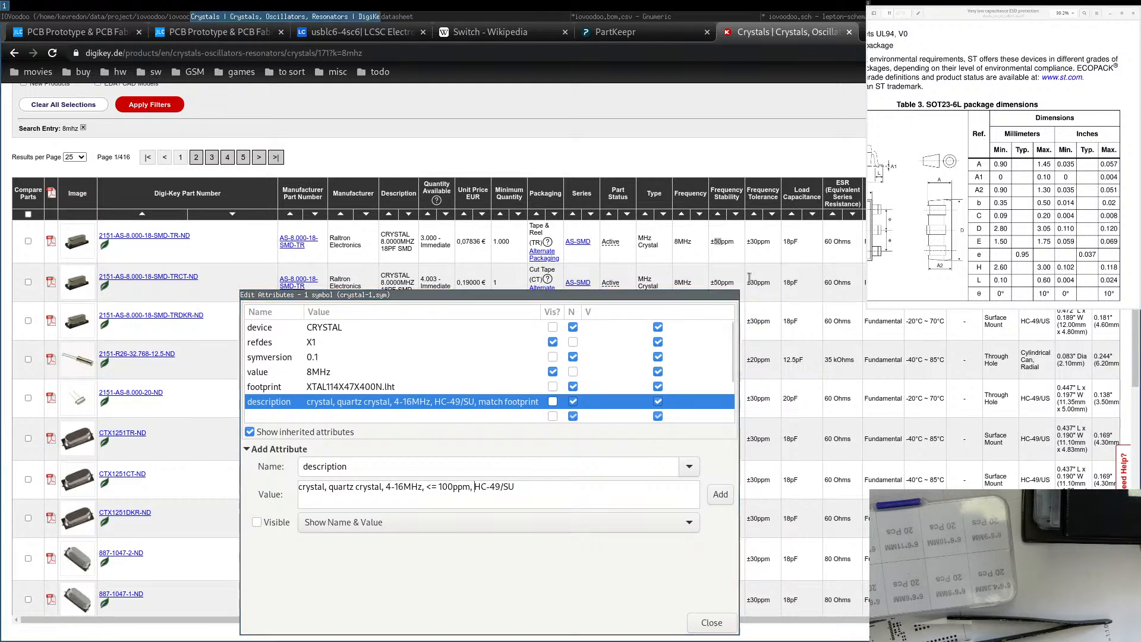
Insert "<= 100 ppm," before HC-49/SU in crystal X1's existing description attribute.
{"action": "scroll", "coordinate": [1131, 457], "scroll_direction": "down", "scroll_amount": 6}
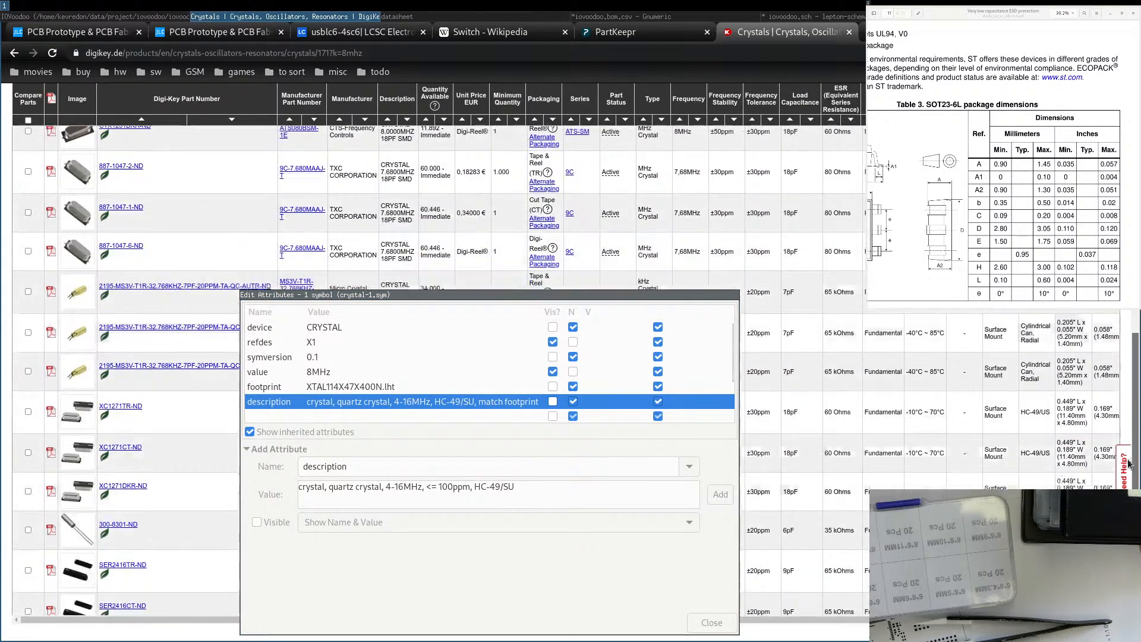
{"action": "scroll", "coordinate": [1130, 458], "scroll_direction": "up", "scroll_amount": 7}
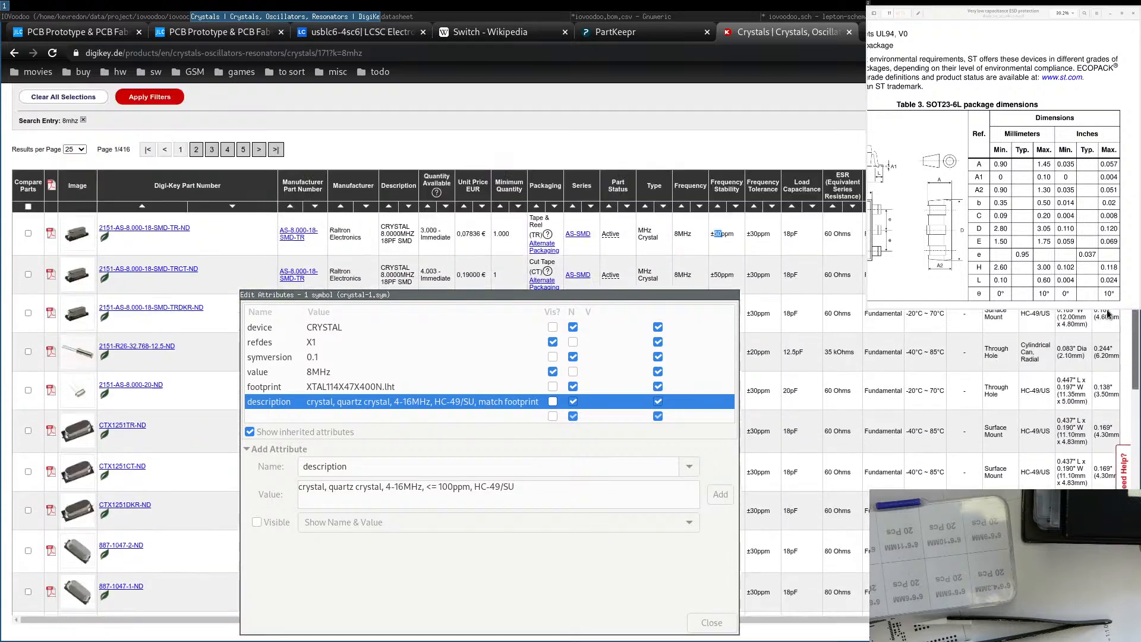
{"action": "scroll", "coordinate": [1108, 313], "scroll_direction": "up", "scroll_amount": 3}
{"action": "left_click", "coordinate": [429, 401]}
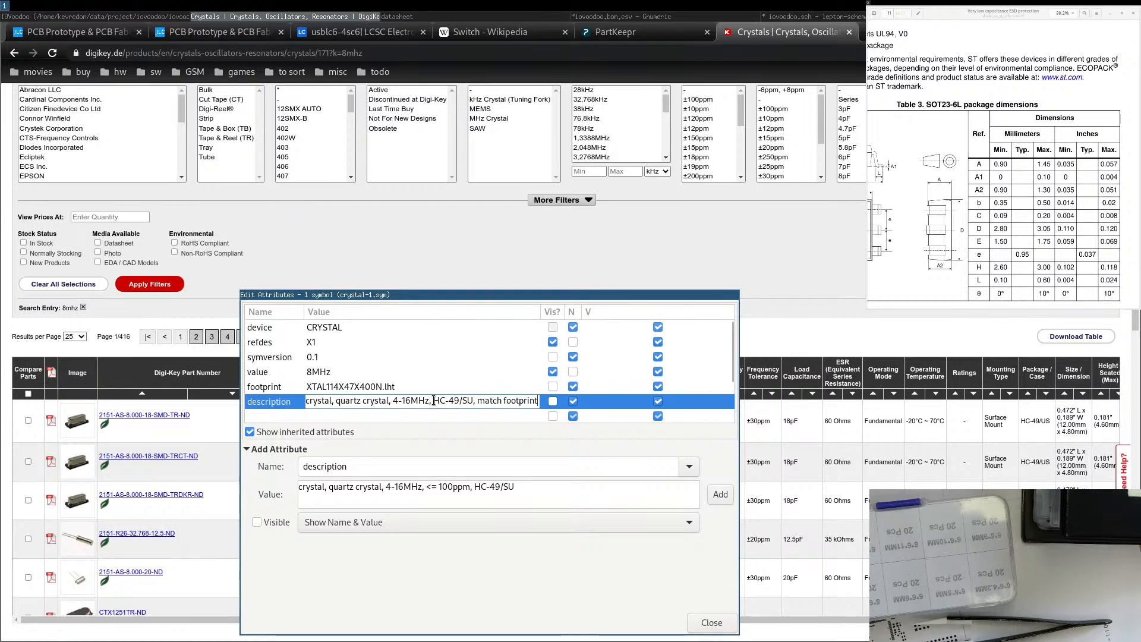
{"action": "key", "text": "Left"}
{"action": "key", "text": "Left"}
{"action": "key", "text": "Left"}
{"action": "key", "text": "Left"}
{"action": "key", "text": "Left"}
{"action": "key", "text": "Left"}
{"action": "key", "text": "Left"}
{"action": "key", "text": "Left"}
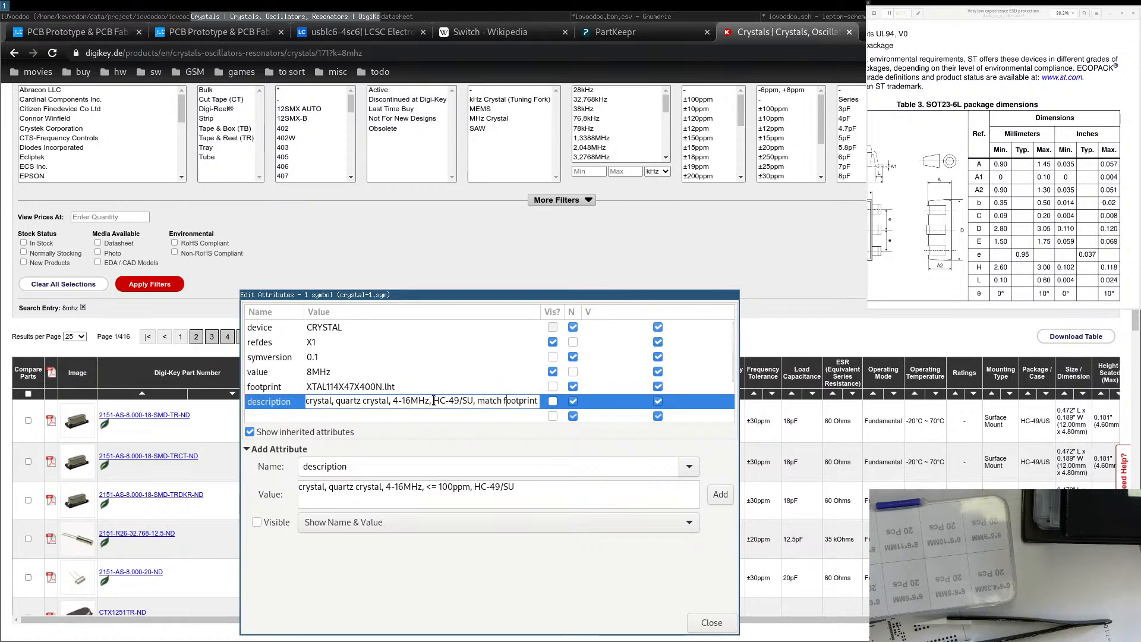
{"action": "type", "text": "<= 100"}
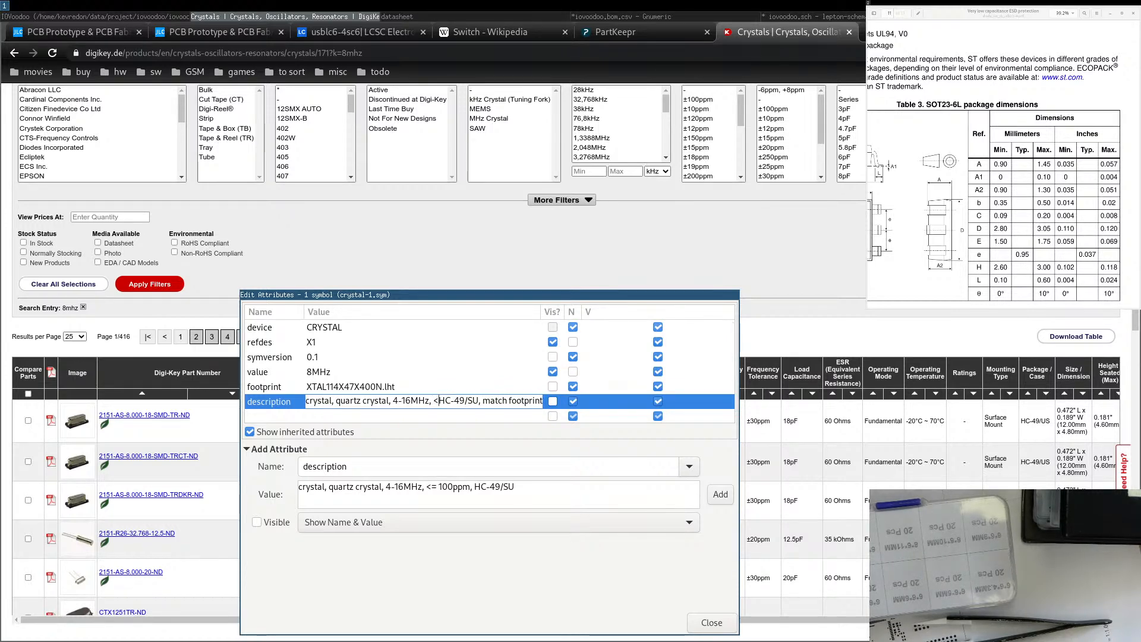
{"action": "type", "text": " ppmm"}
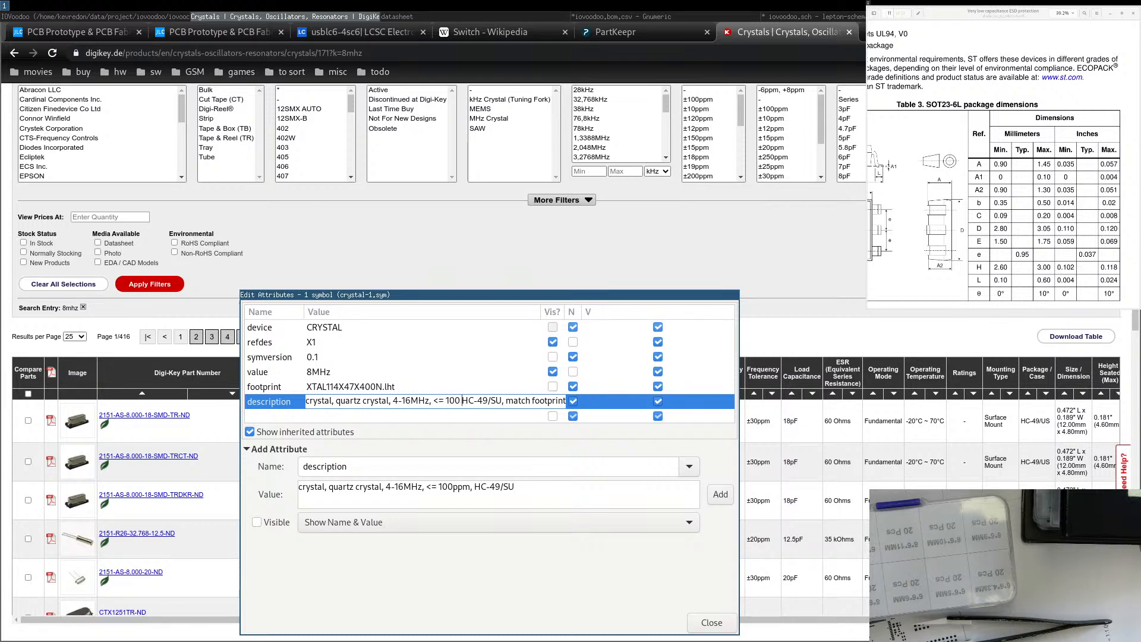
{"action": "key", "text": "BackSpace"}
{"action": "type", "text": ","}
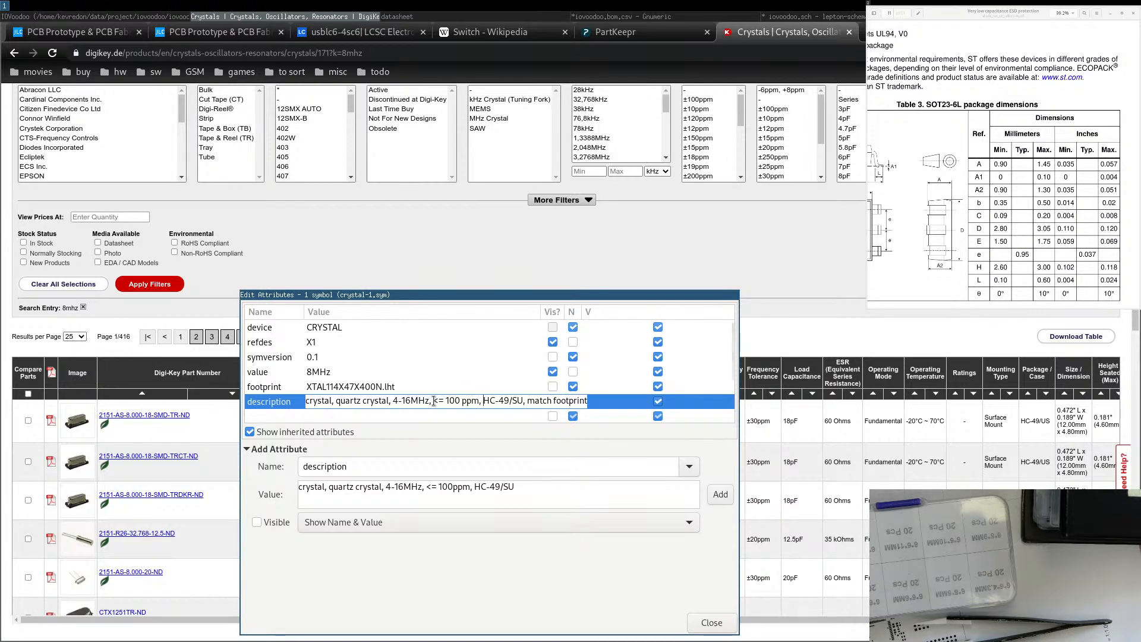
{"action": "left_click_drag", "start_coordinate": [564, 295], "coordinate": [713, 250]}
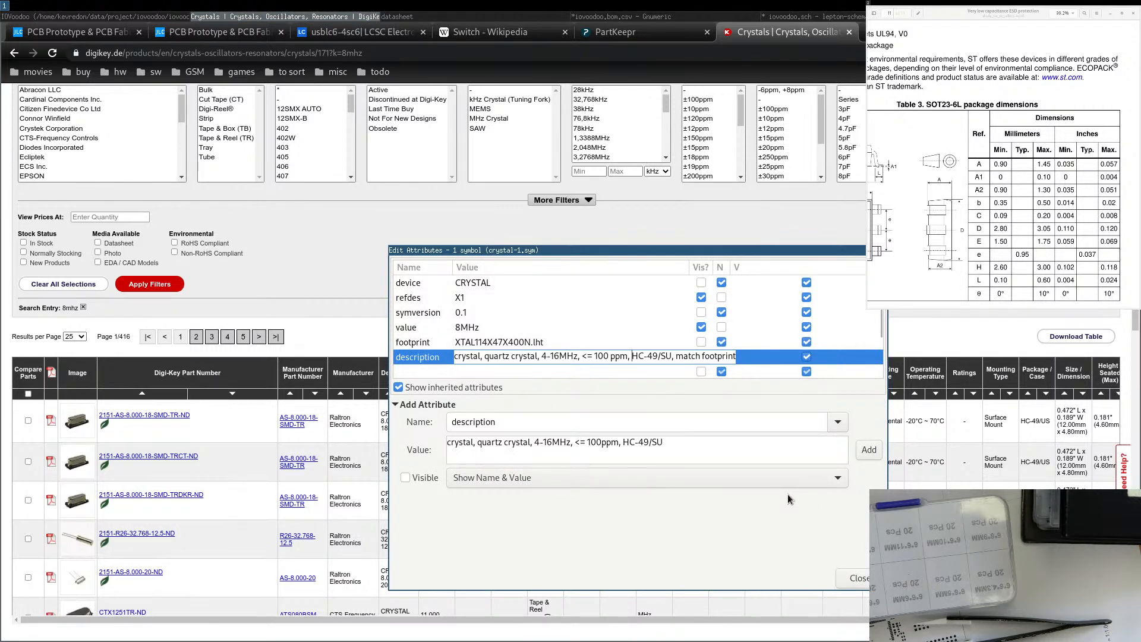
{"action": "key", "text": "Return"}
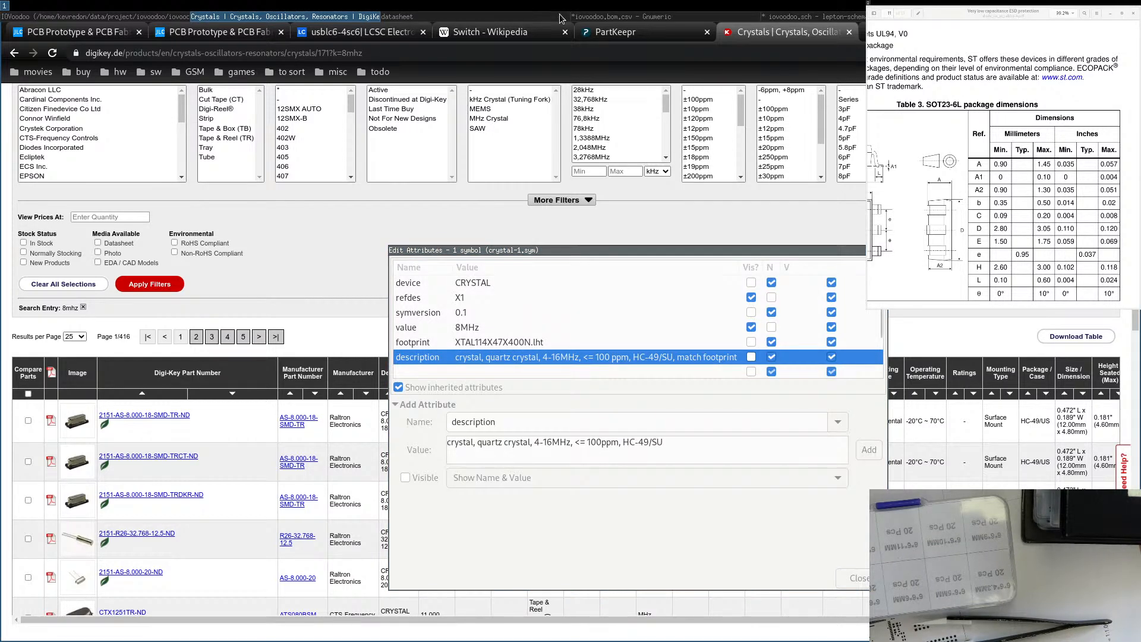
Switch to the iovoodoo.sch schematic, select voltage regulators U3 and U4, and begin a new description value with "voltage regulator,".
{"action": "left_click", "coordinate": [474, 17]}
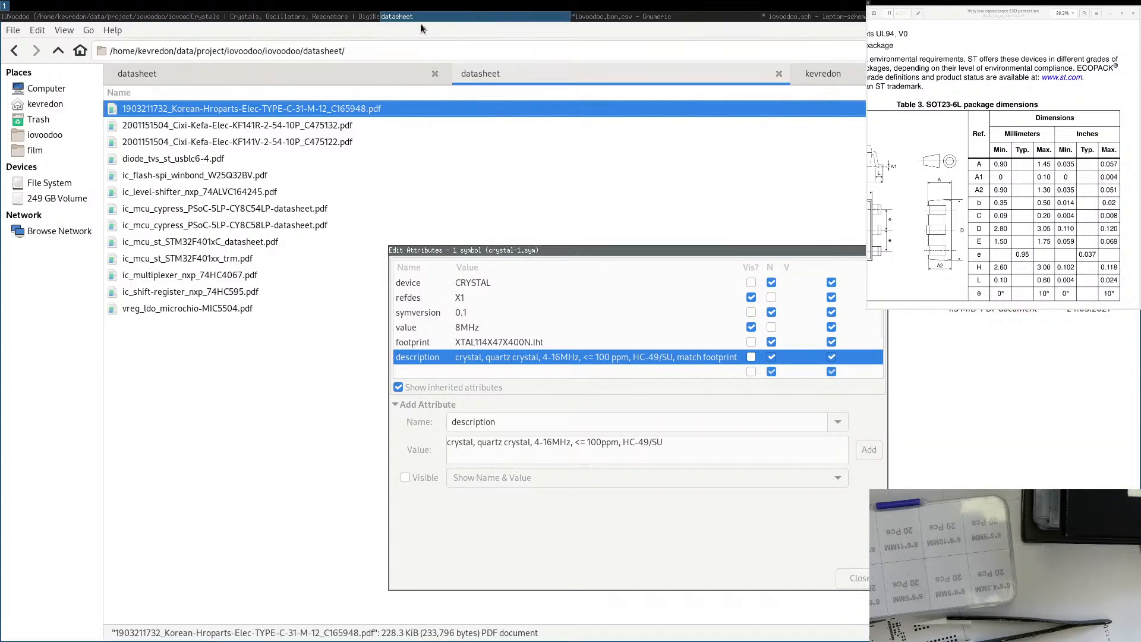
{"action": "left_click", "coordinate": [226, 16]}
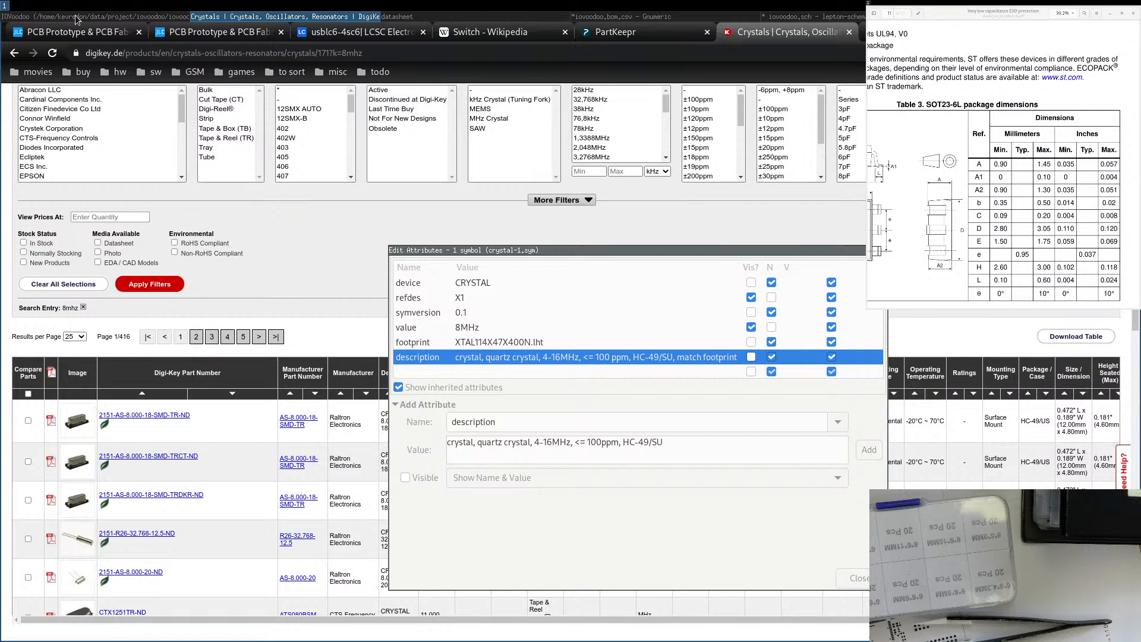
{"action": "left_click", "coordinate": [812, 17]}
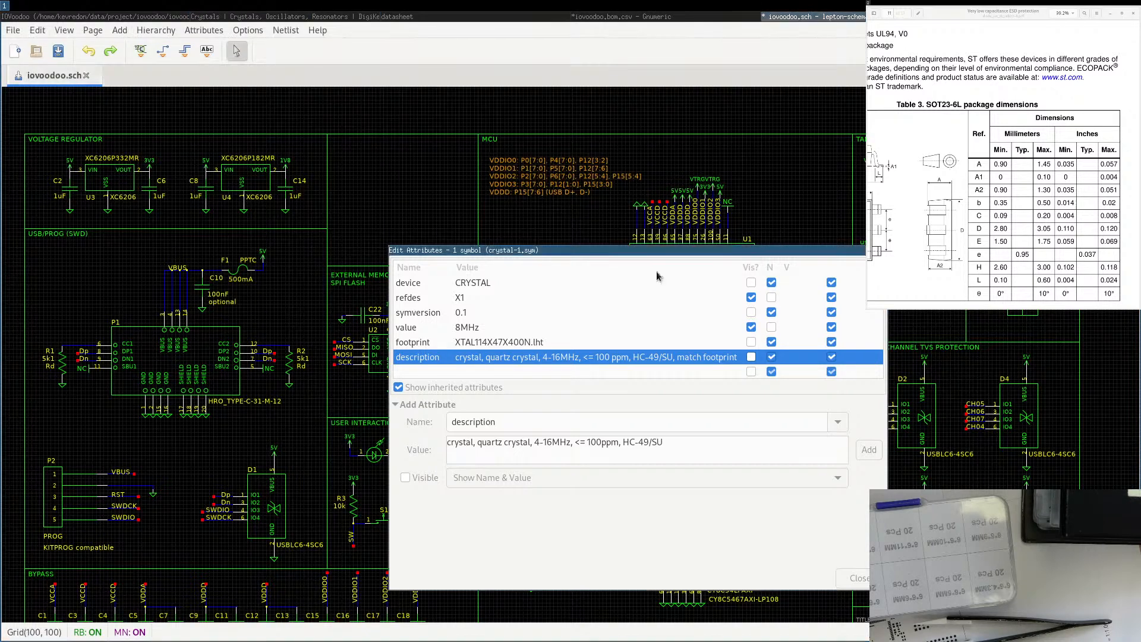
{"action": "left_click", "coordinate": [677, 246]}
{"action": "left_click_drag", "start_coordinate": [677, 247], "coordinate": [931, 229]}
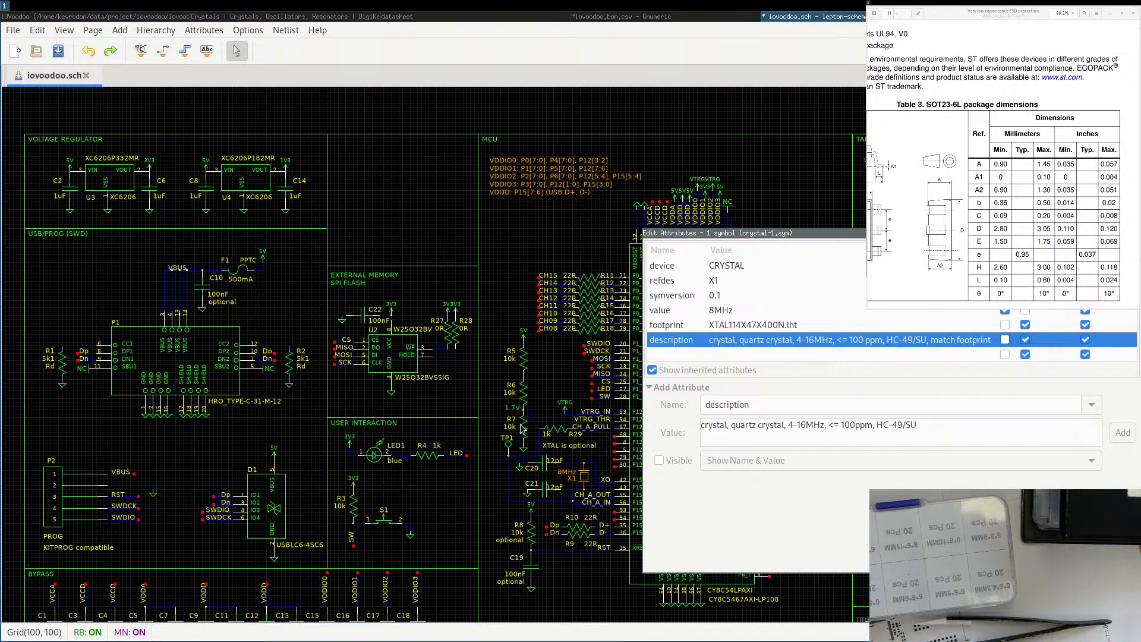
{"action": "scroll", "coordinate": [521, 425], "scroll_direction": "down", "scroll_amount": 2}
{"action": "left_click", "coordinate": [242, 255]}
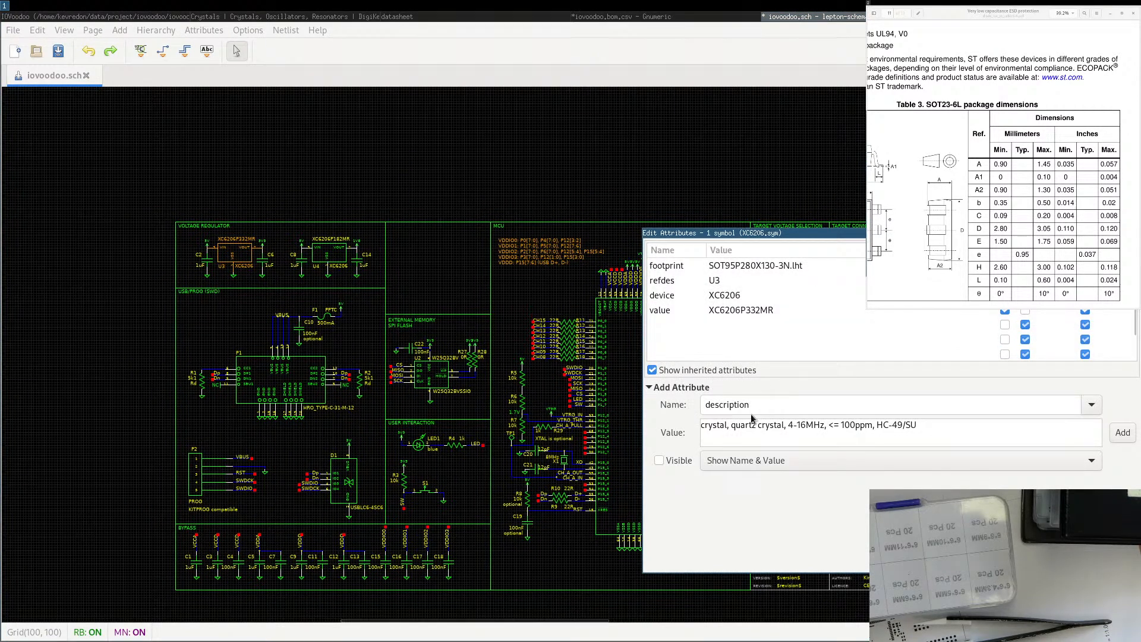
{"action": "triple_click", "coordinate": [708, 427]}
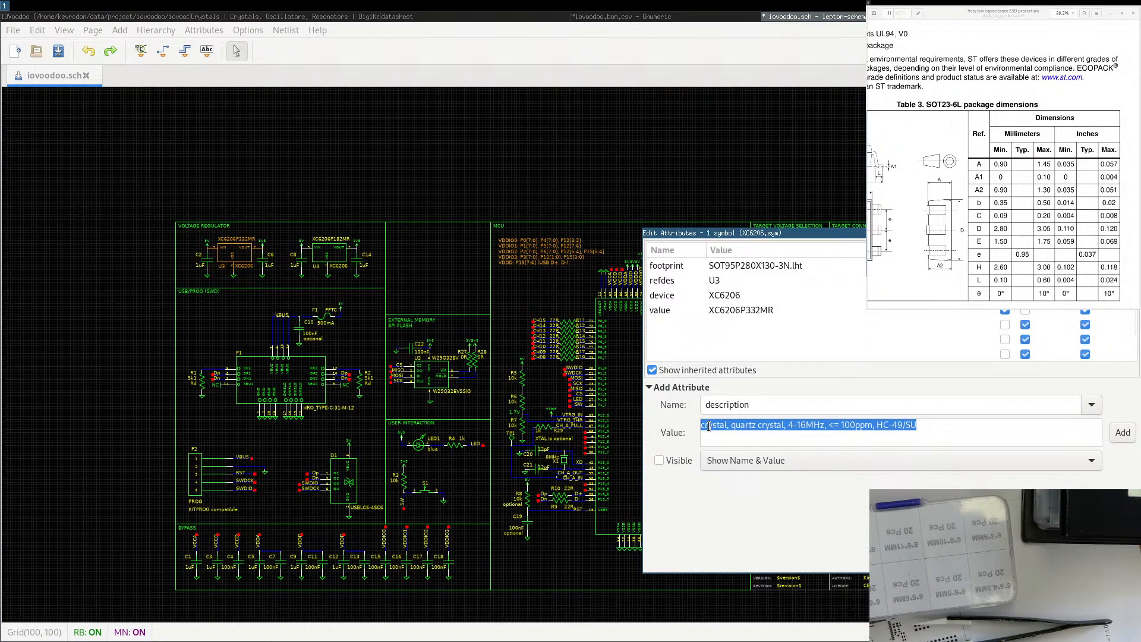
{"action": "type", "text": "voltage"}
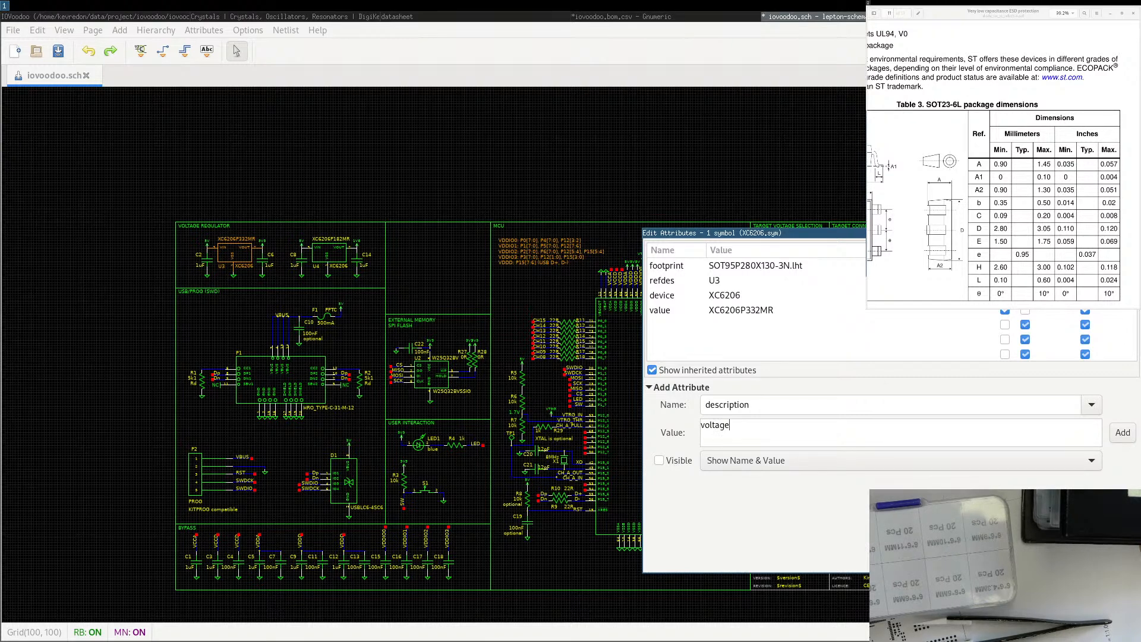
{"action": "type", "text": " reg"}
{"action": "left_click", "coordinate": [335, 253], "text": "shift"}
{"action": "left_click", "coordinate": [775, 426]}
{"action": "type", "text": "ulator,"}
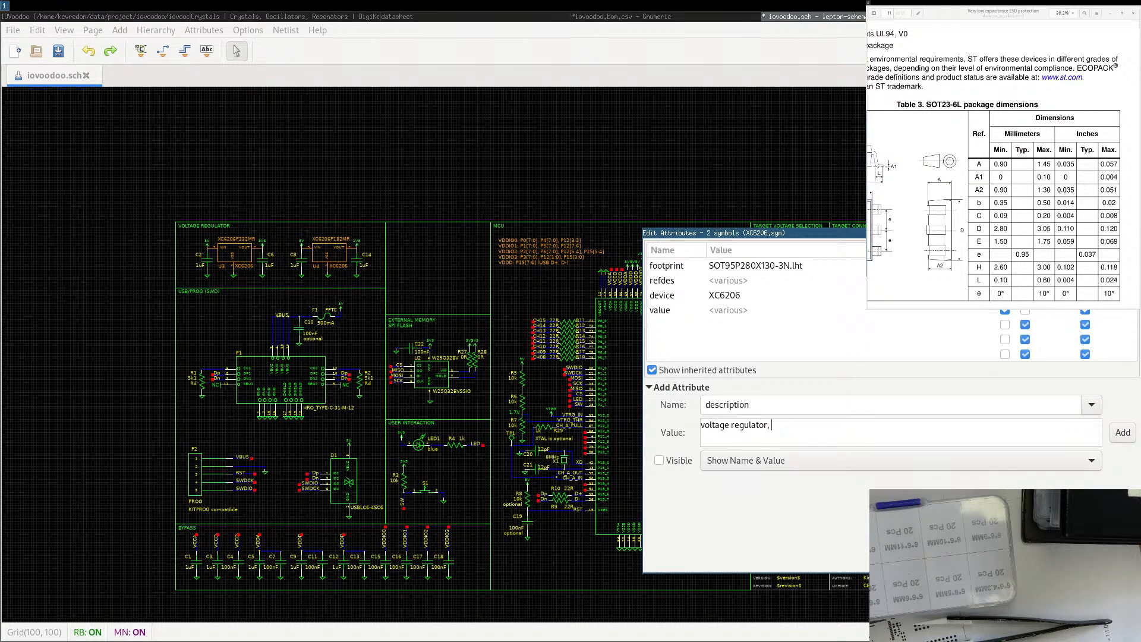
Extend the regulators' description value with "LDO, input >= 6V,".
{"action": "type", "text": "LDO,"}
{"action": "type", "text": "output"}
{"action": "key", "text": "BackSpace"}
{"action": "key", "text": "BackSpace"}
{"action": "key", "text": "BackSpace"}
{"action": "key", "text": "BackSpace"}
{"action": "key", "text": "BackSpace"}
{"action": "key", "text": "BackSpace"}
{"action": "type", "text": "output ="}
{"action": "key", "text": "BackSpace"}
{"action": "key", "text": "BackSpace"}
{"action": "key", "text": "BackSpace"}
{"action": "key", "text": "BackSpace"}
{"action": "key", "text": "BackSpace"}
{"action": "key", "text": "BackSpace"}
{"action": "key", "text": "BackSpace"}
{"action": "key", "text": "BackSpace"}
{"action": "type", "text": "input >"}
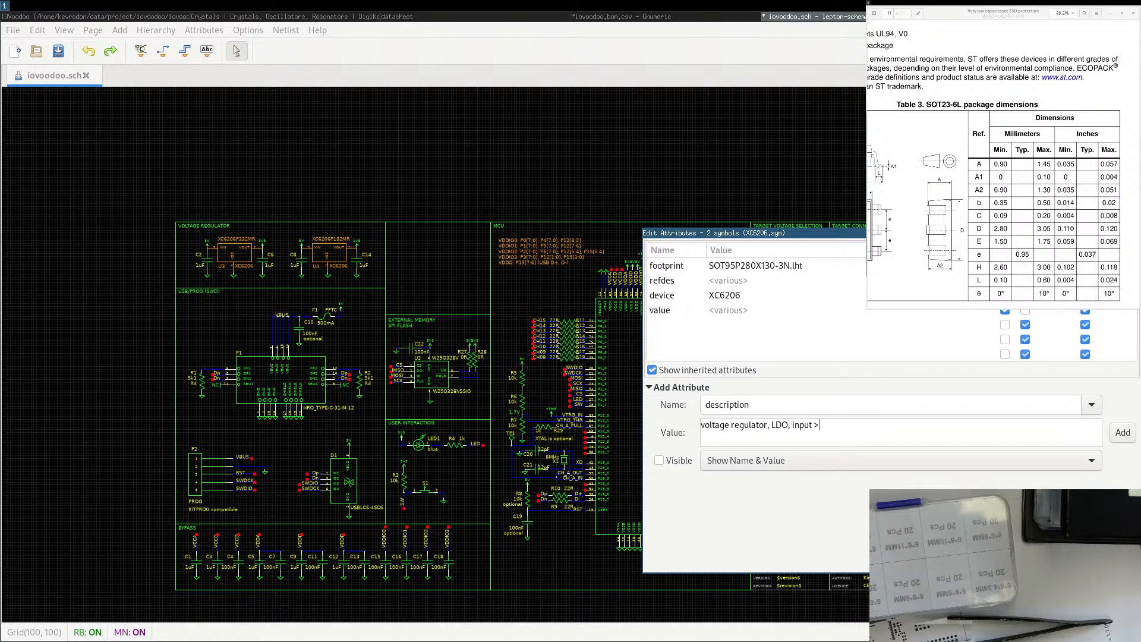
{"action": "type", "text": "= 6V, ou"}
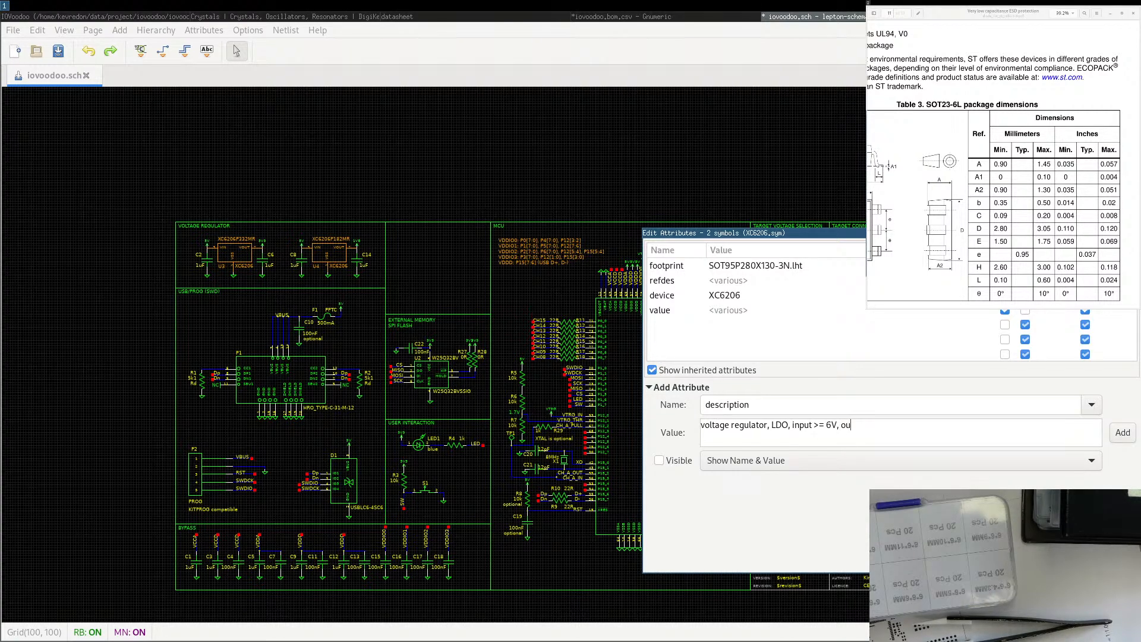
Complete the description with "output = 3.3V, output >= 0.2A, matching footprint" and add it to both regulators.
{"action": "type", "text": "tput = "}
{"action": "type", "text": "3.3V"}
{"action": "type", "text": ", output "}
{"action": "type", "text": "="}
{"action": "key", "text": "BackSpace"}
{"action": "key", "text": "BackSpace"}
{"action": "key", "text": "BackSpace"}
{"action": "type", "text": ">="}
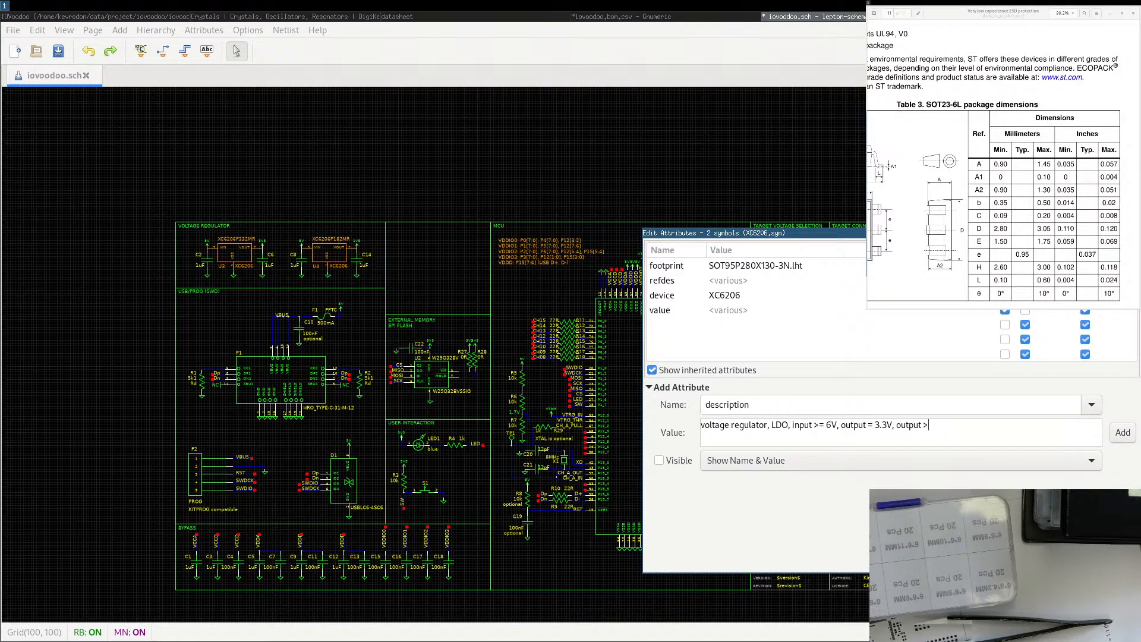
{"action": "type", "text": " 0.2A, matching footprint"}
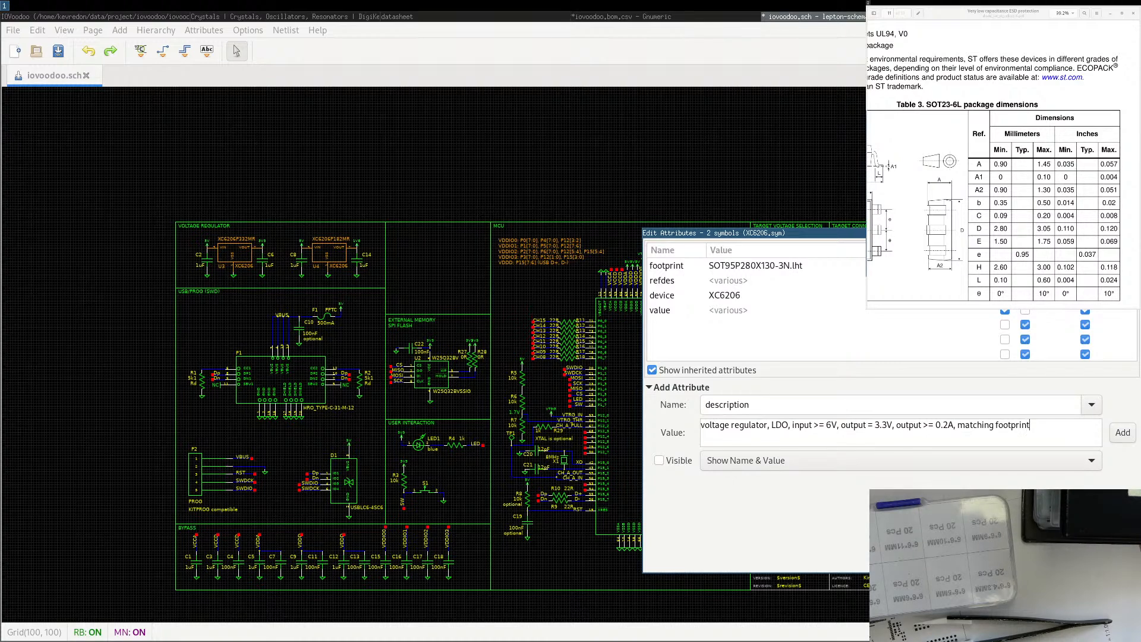
{"action": "left_click", "coordinate": [1122, 432]}
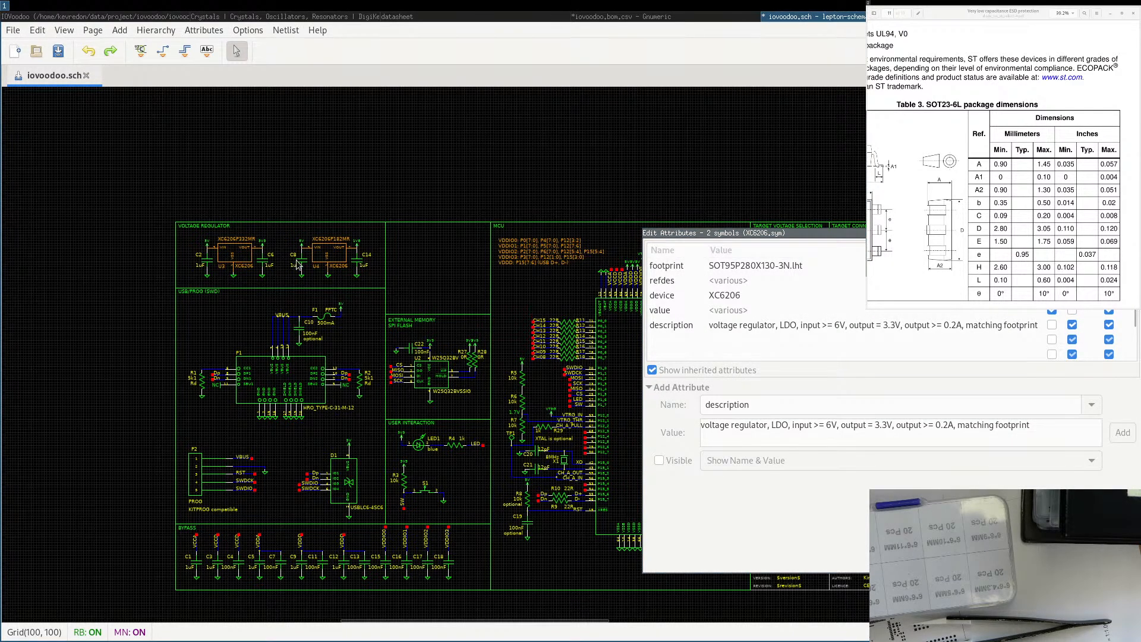
Change the output voltage in the description of regulator U4 alone to 1.8V.
{"action": "left_click", "coordinate": [335, 260]}
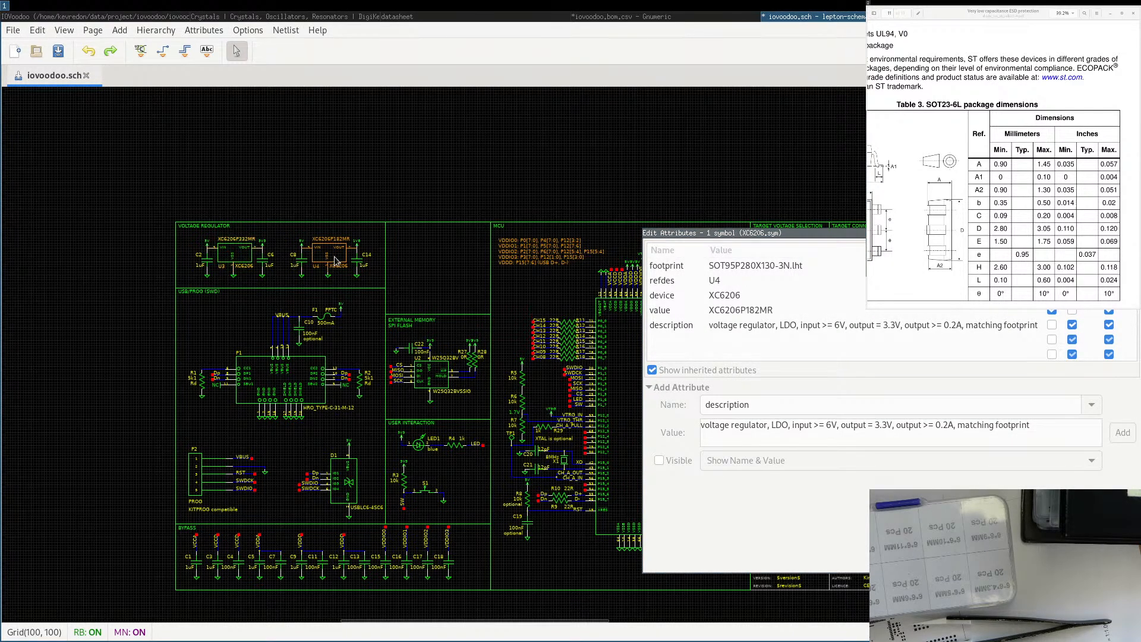
{"action": "double_click", "coordinate": [896, 326]}
{"action": "triple_click", "coordinate": [893, 326]}
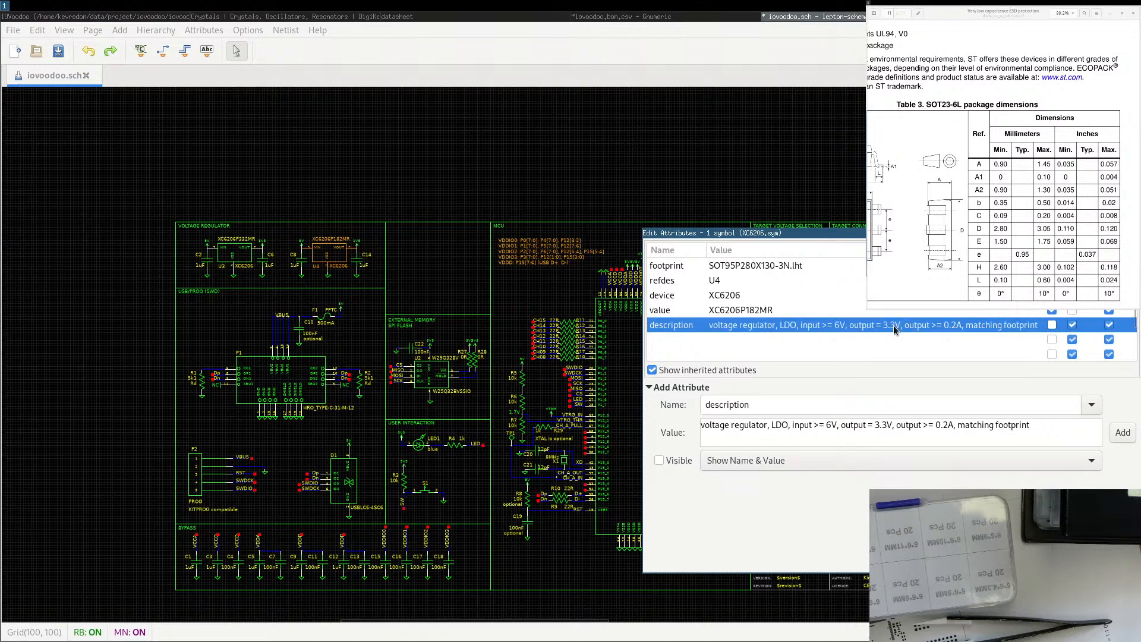
{"action": "left_click", "coordinate": [894, 327]}
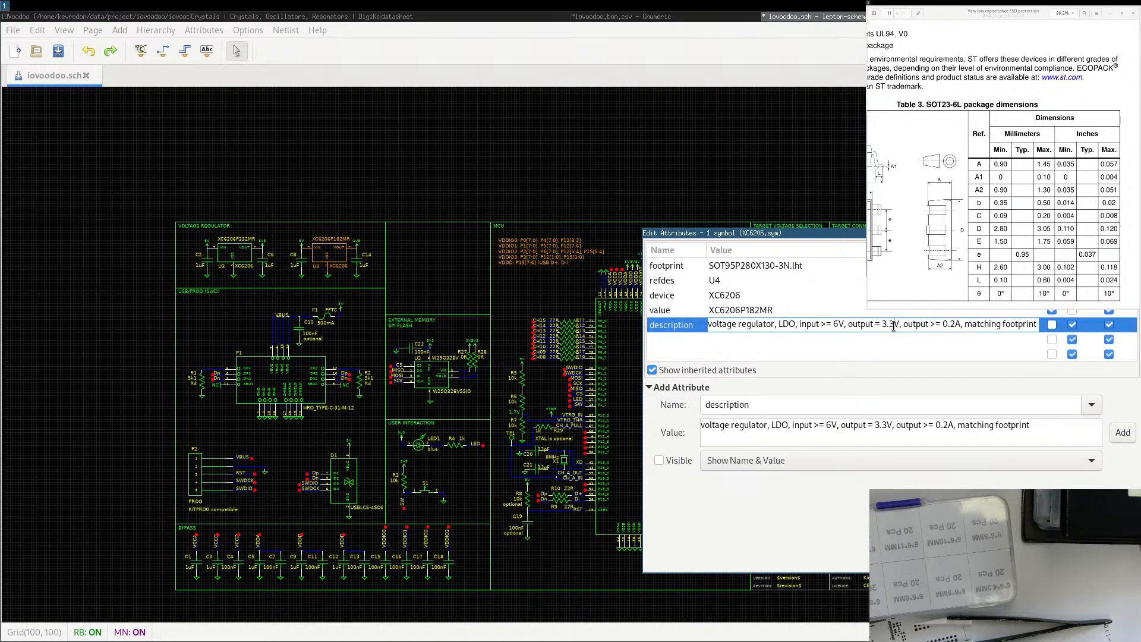
{"action": "key", "text": "BackSpace"}
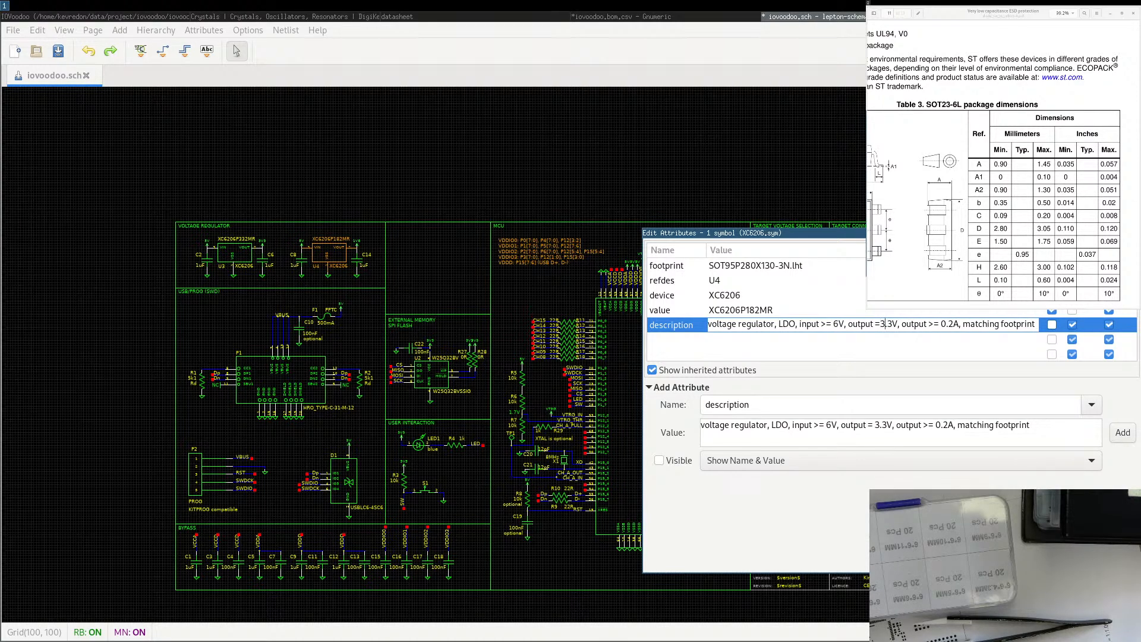
{"action": "key", "text": "BackSpace"}
{"action": "type", "text": "1"}
{"action": "key", "text": "Right"}
{"action": "key", "text": "Right"}
{"action": "key", "text": "BackSpace"}
{"action": "type", "text": "8"}
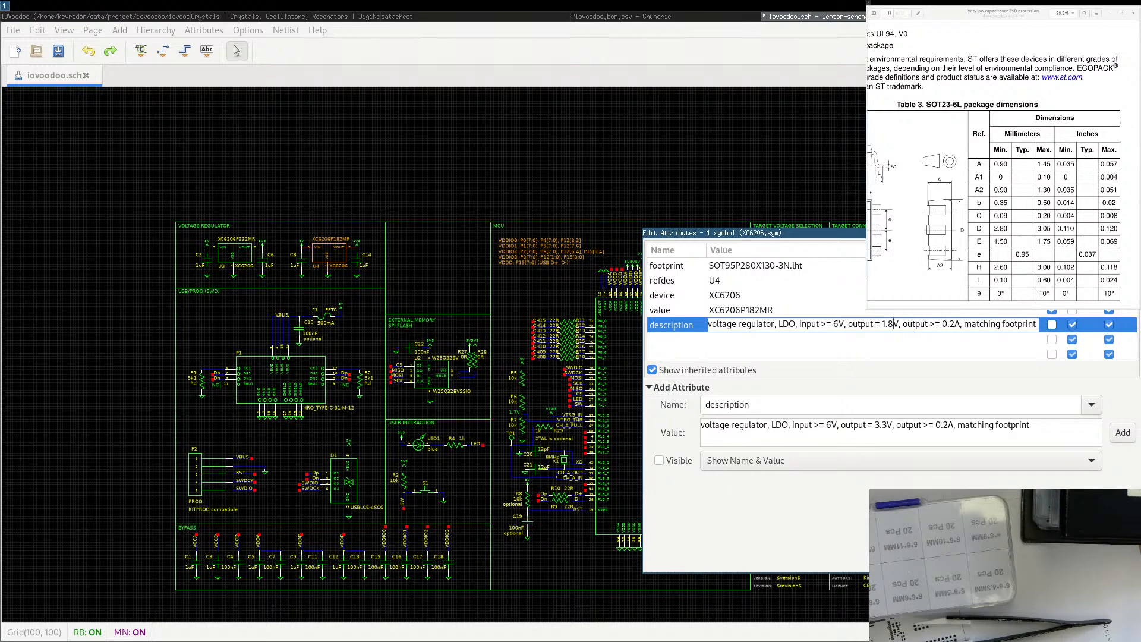
{"action": "key", "text": "Return"}
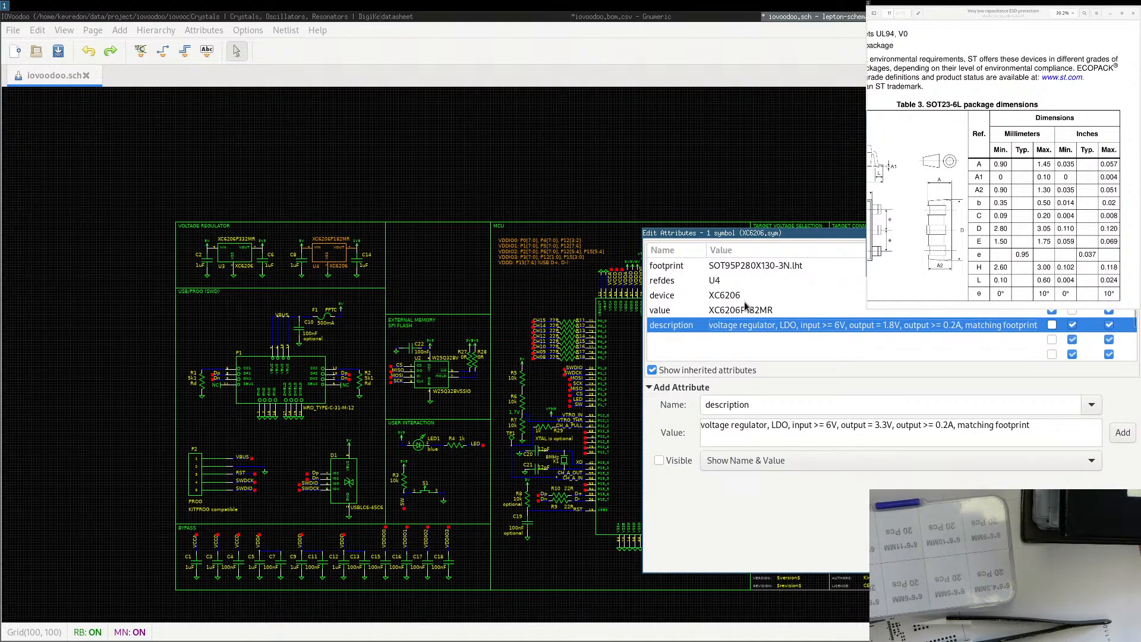
Switch to the LCSC shopping cart in the browser and copy the XC6206P182MR regulator's LCSC number, C347373.
{"action": "left_click", "coordinate": [262, 17]}
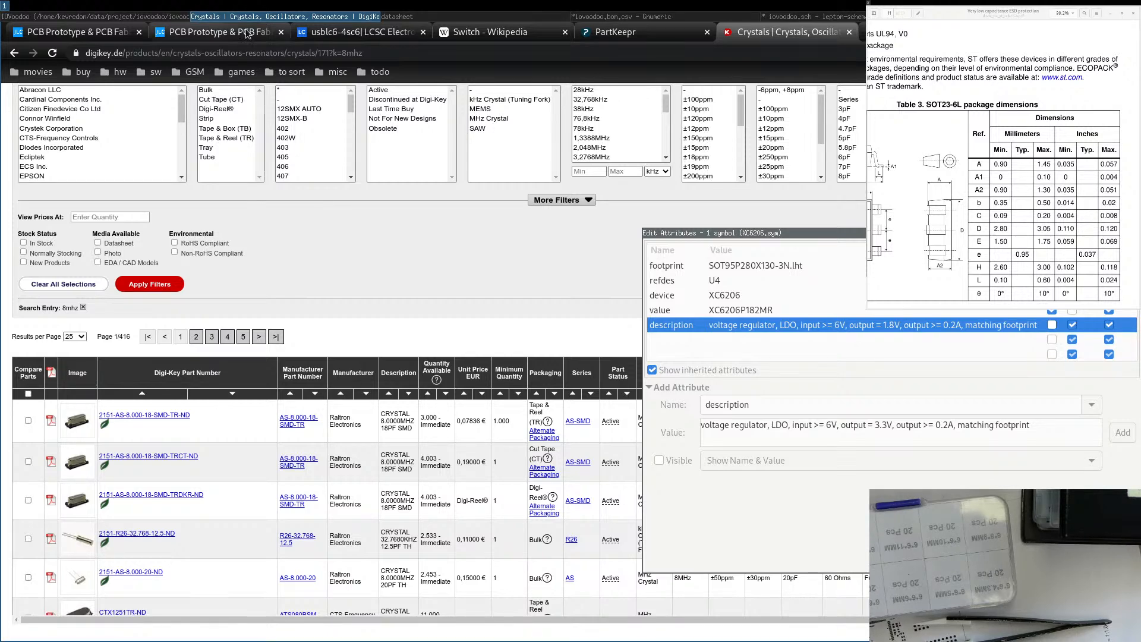
{"action": "left_click", "coordinate": [201, 33]}
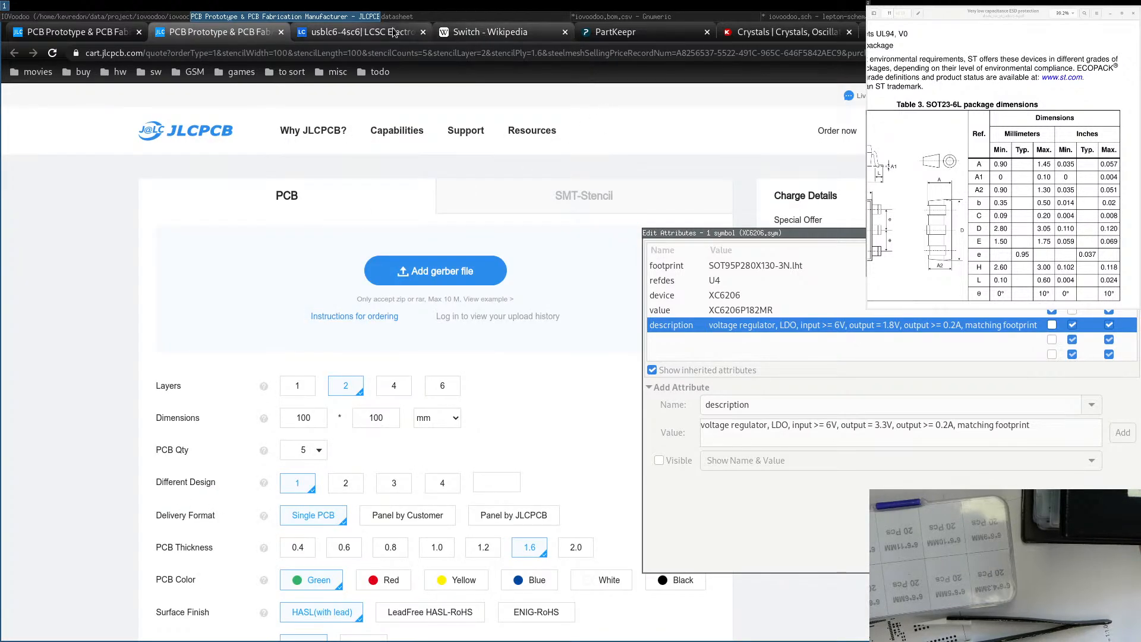
{"action": "left_click", "coordinate": [392, 32]}
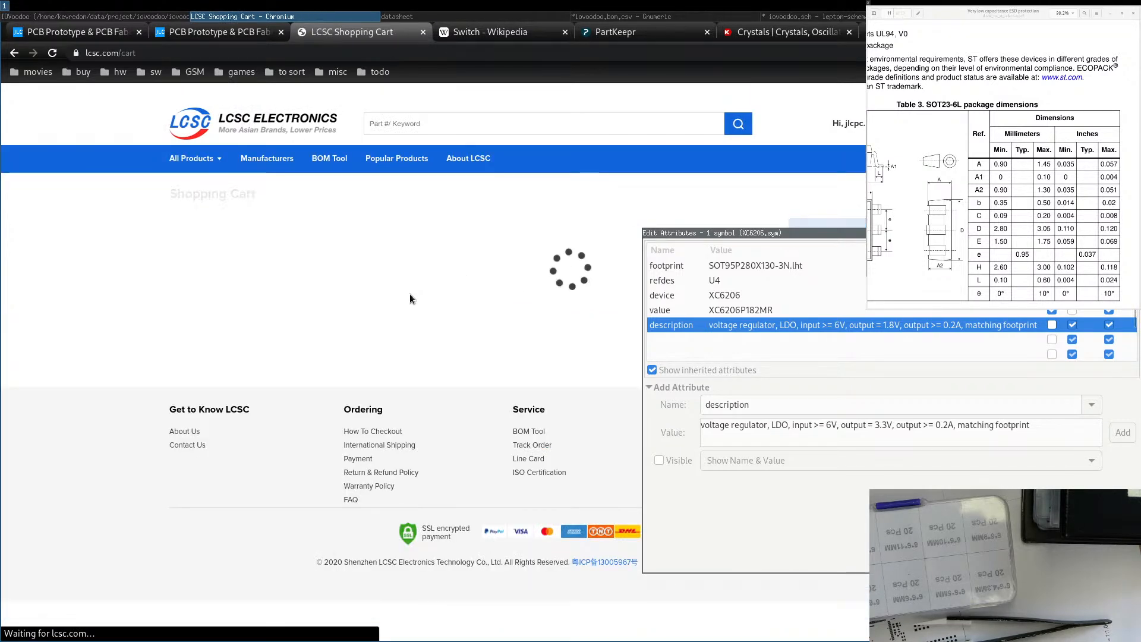
{"action": "scroll", "coordinate": [377, 362], "scroll_direction": "down", "scroll_amount": 5}
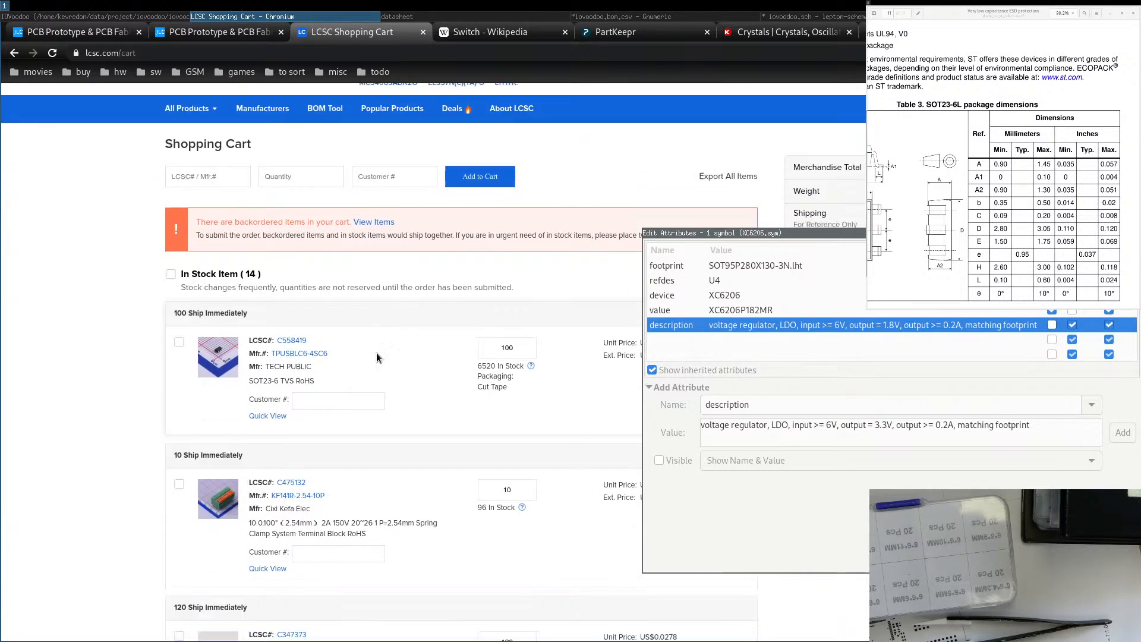
{"action": "scroll", "coordinate": [376, 330], "scroll_direction": "down", "scroll_amount": 1}
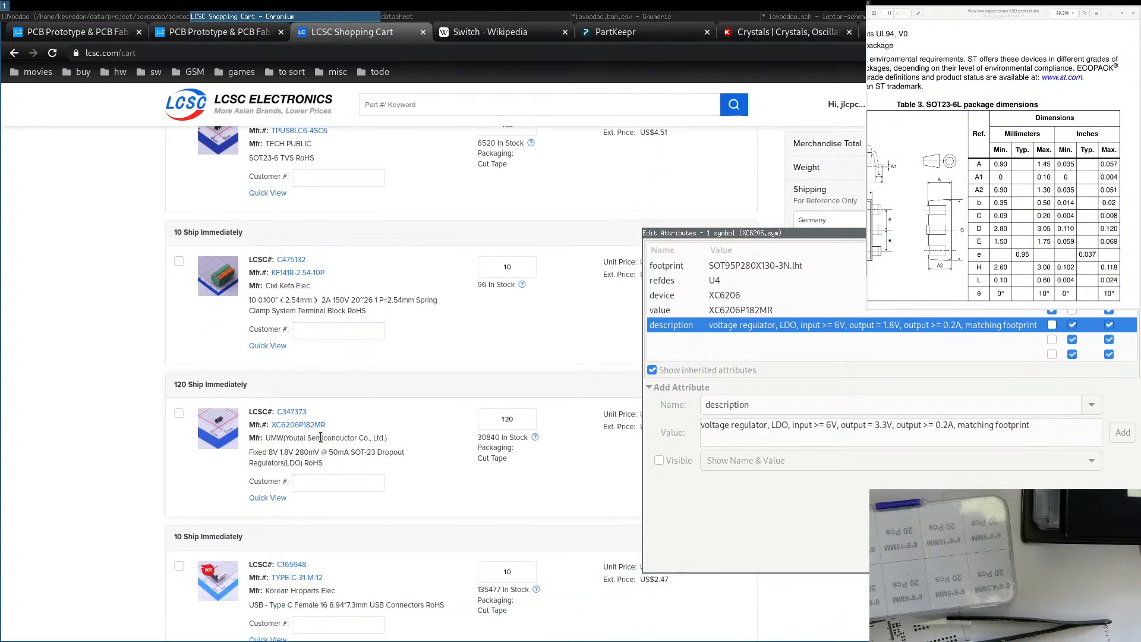
{"action": "left_click_drag", "start_coordinate": [314, 411], "coordinate": [276, 412]}
{"action": "key", "text": "ctrl+c"}
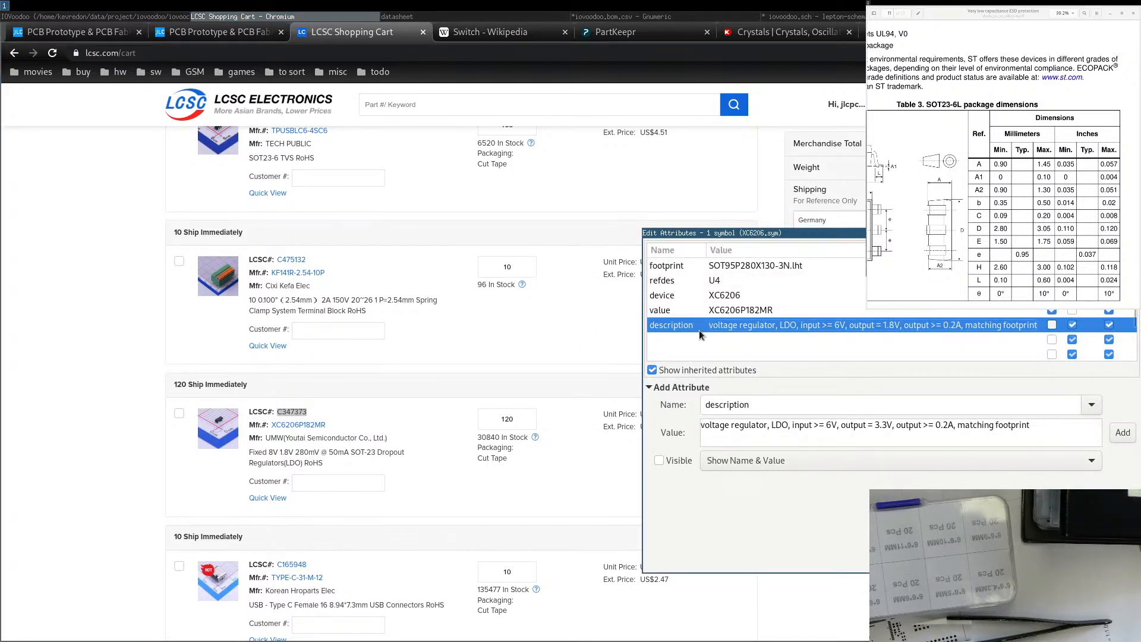
Prepare a new attribute for regulator U4 named lcsc-id with the copied value C347373.
{"action": "left_click", "coordinate": [735, 407]}
{"action": "double_click", "coordinate": [735, 406]}
{"action": "type", "text": "lcsc"}
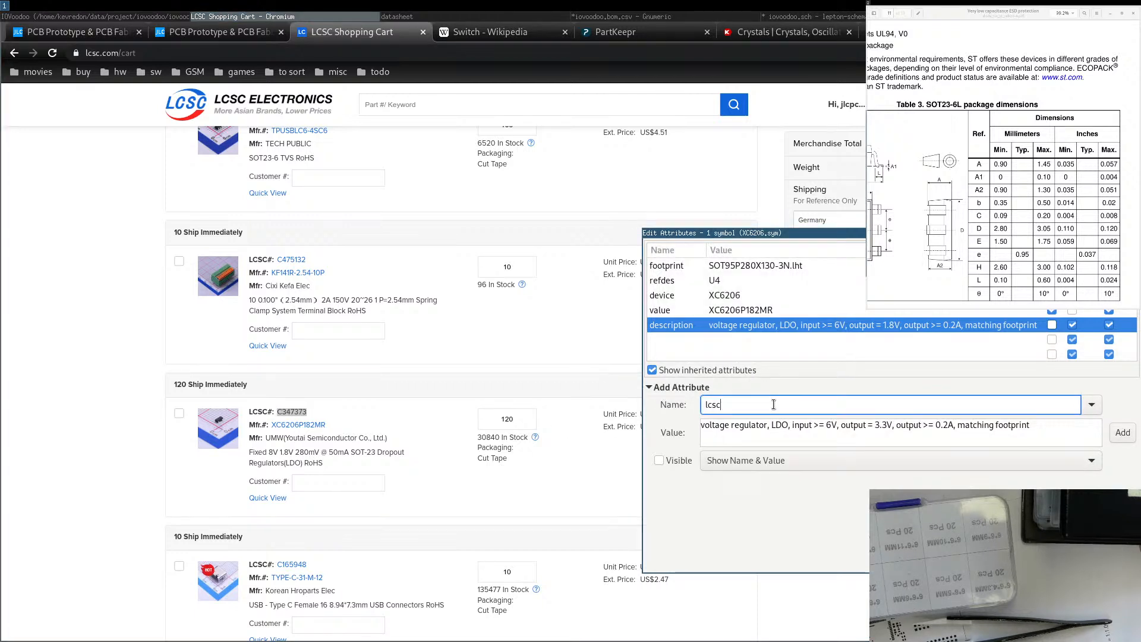
{"action": "type", "text": "-"}
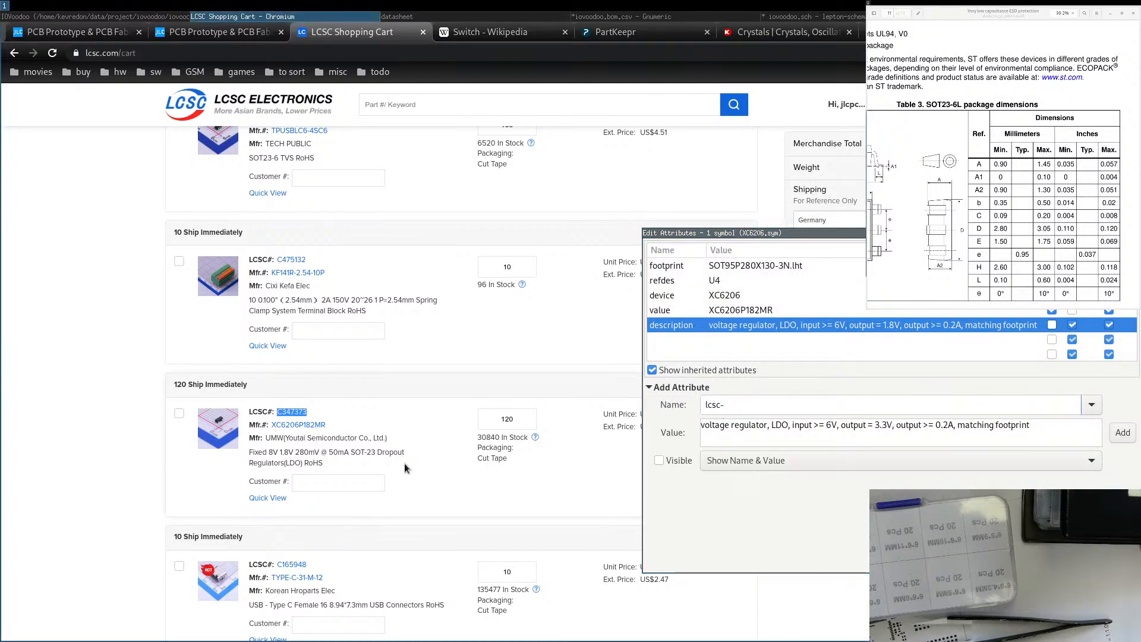
{"action": "left_click_drag", "start_coordinate": [718, 233], "coordinate": [644, 223]}
{"action": "type", "text": "id"}
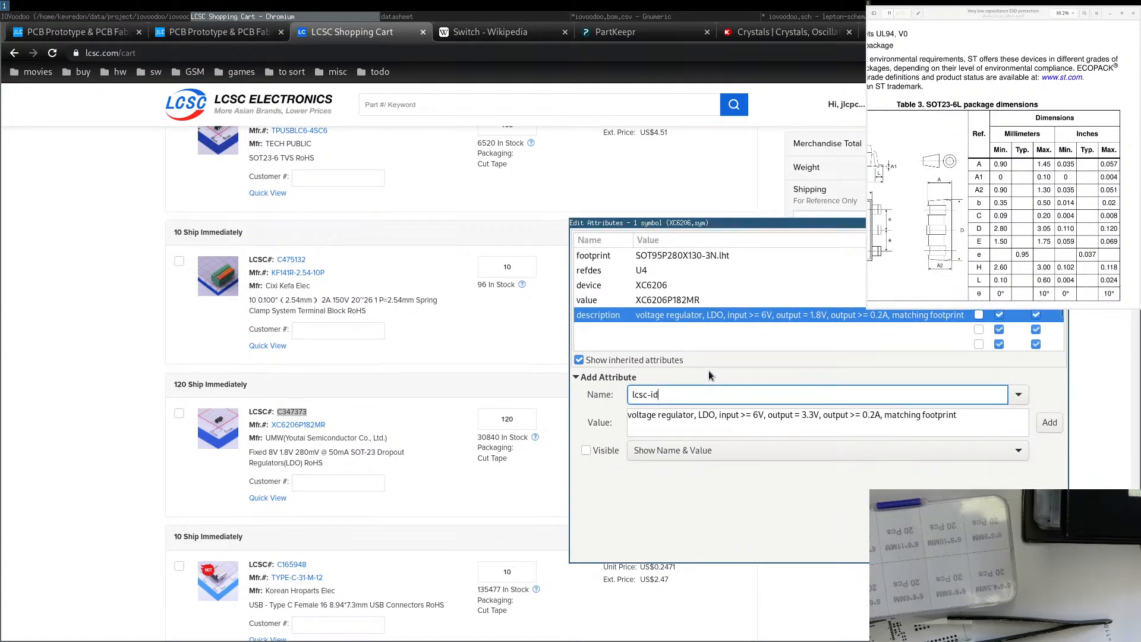
{"action": "triple_click", "coordinate": [682, 415]}
{"action": "key", "text": "ctrl+v"}
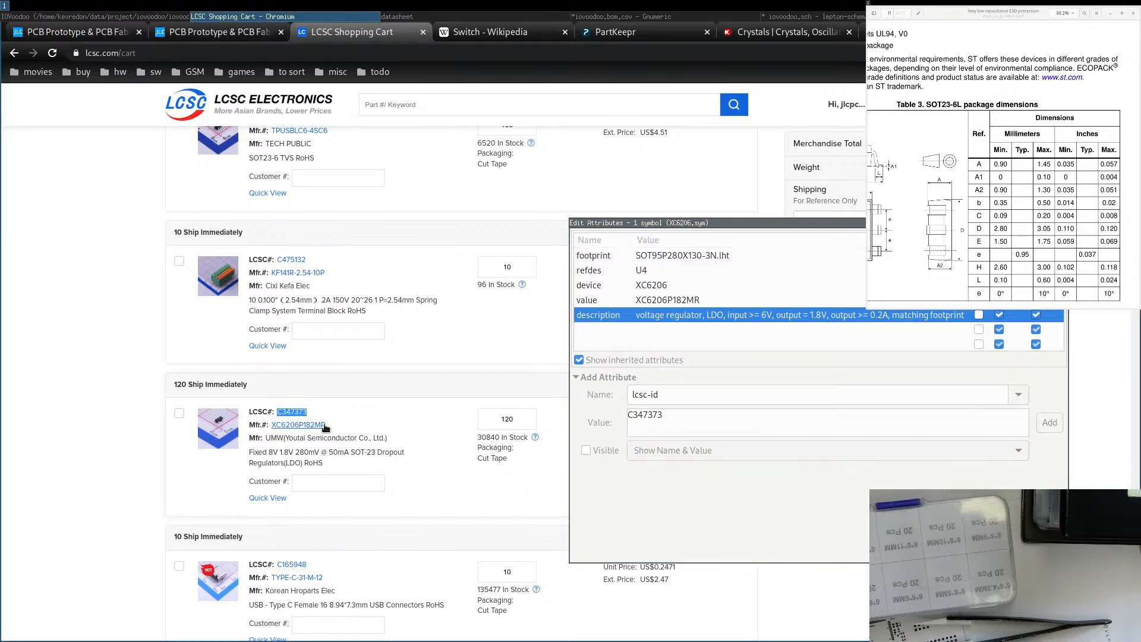
Copy the manufacturer part number XC6206P182MR from the shopping cart and search LCSC for it.
{"action": "left_click_drag", "start_coordinate": [326, 424], "coordinate": [271, 424]}
{"action": "key", "text": "super+c"}
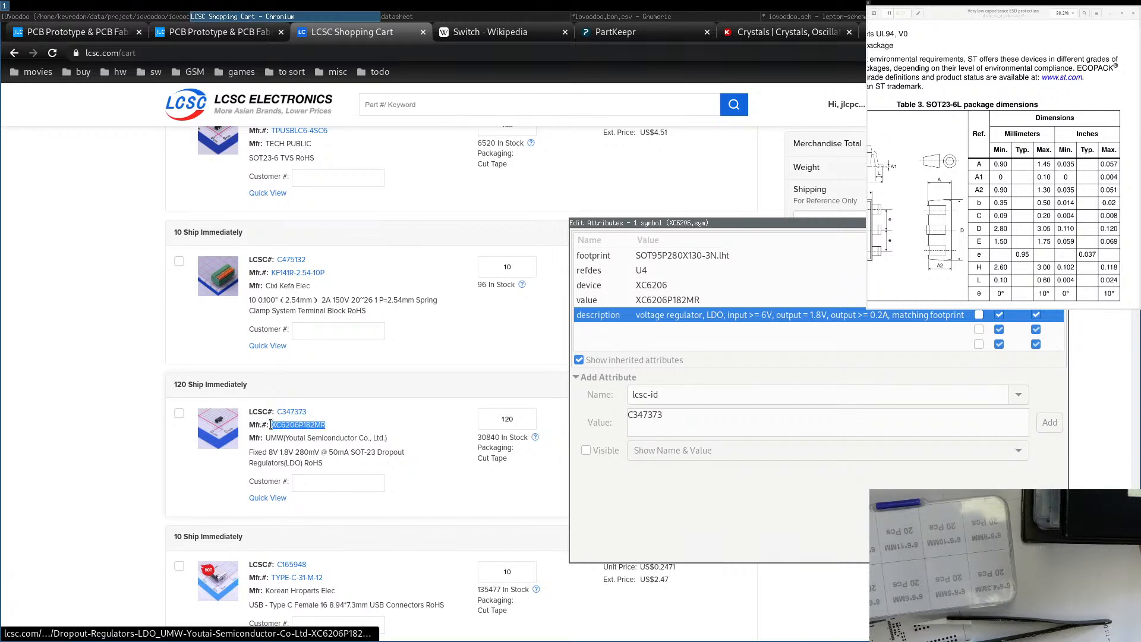
{"action": "scroll", "coordinate": [367, 122], "scroll_direction": "up", "scroll_amount": 2}
{"action": "left_click", "coordinate": [391, 113]}
{"action": "middle_click", "coordinate": [391, 113]}
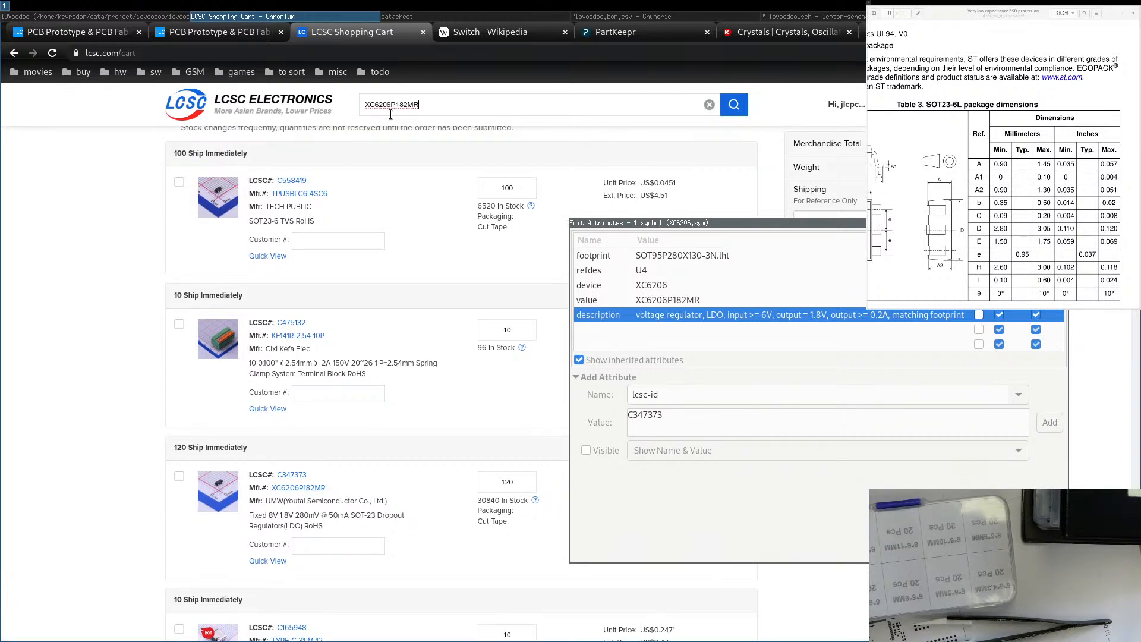
{"action": "key", "text": "Return"}
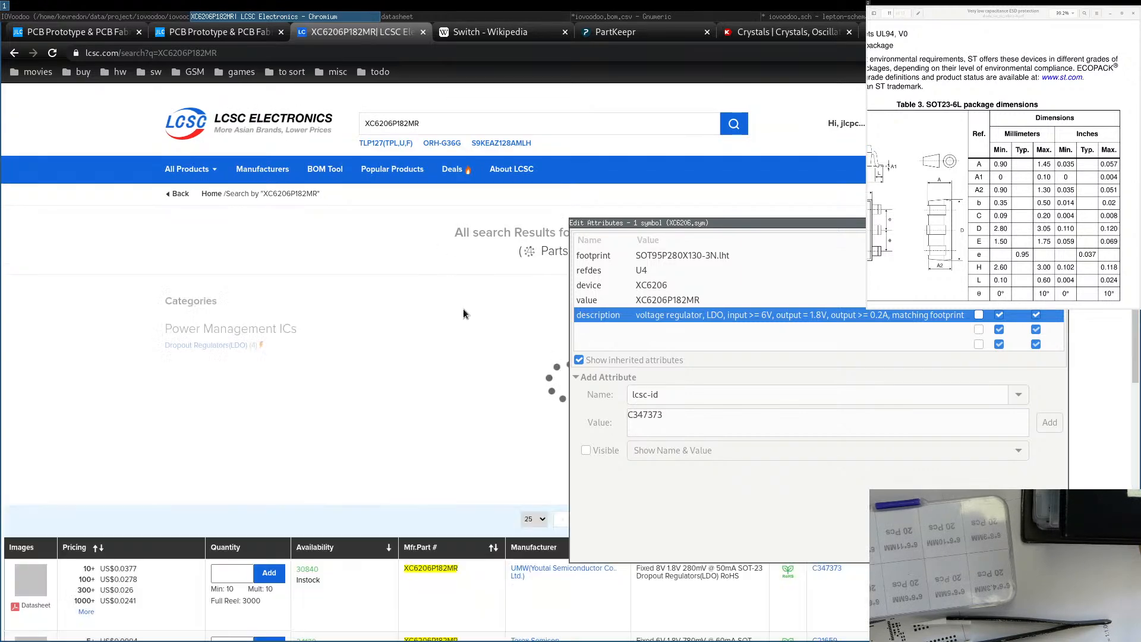
{"action": "scroll", "coordinate": [286, 387], "scroll_direction": "down", "scroll_amount": 3}
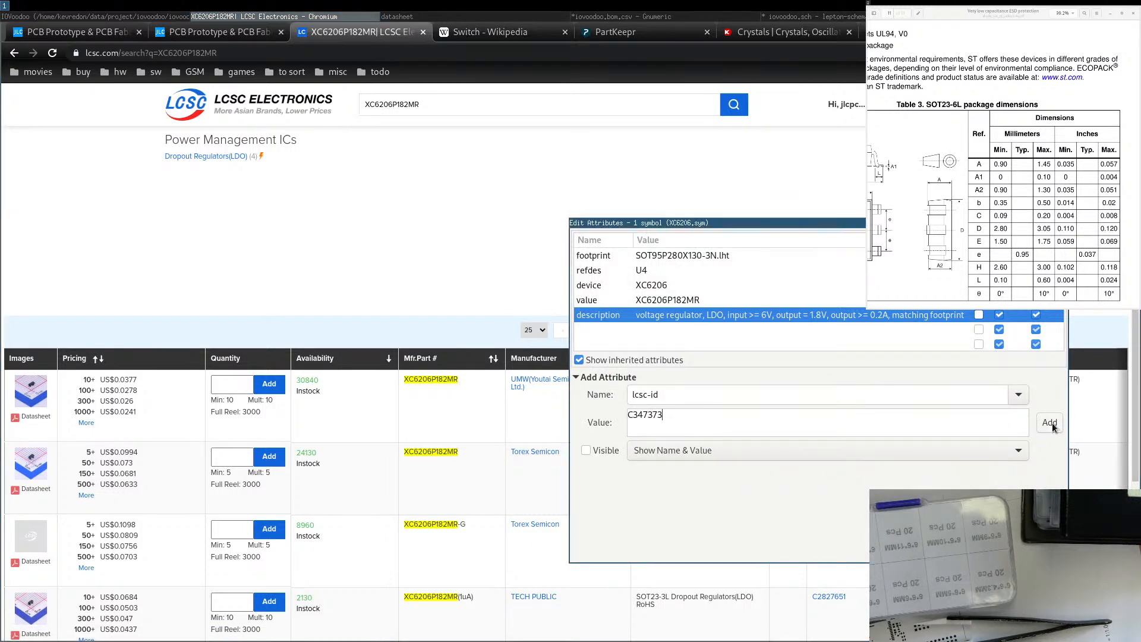
Add the lcsc-id attribute to U4, and prepare a manufacturer-id attribute with the value XC6206P182MR.
{"action": "left_click", "coordinate": [1051, 426]}
{"action": "triple_click", "coordinate": [710, 387]}
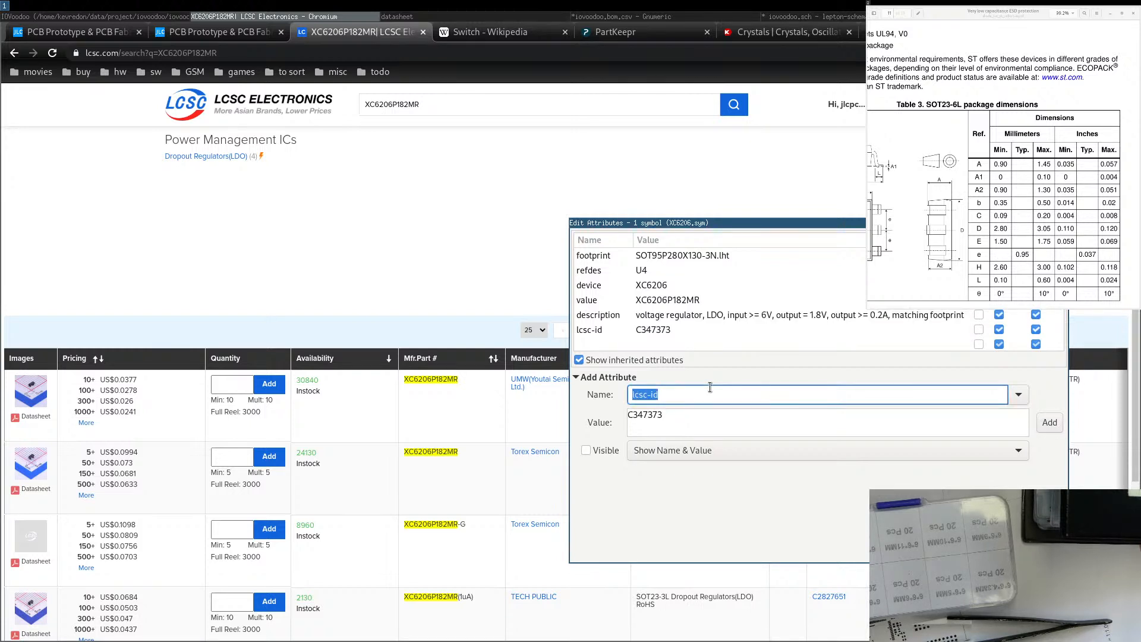
{"action": "type", "text": "manufacturer-id"}
{"action": "left_click", "coordinate": [682, 422]}
{"action": "key", "text": "ctrl+v"}
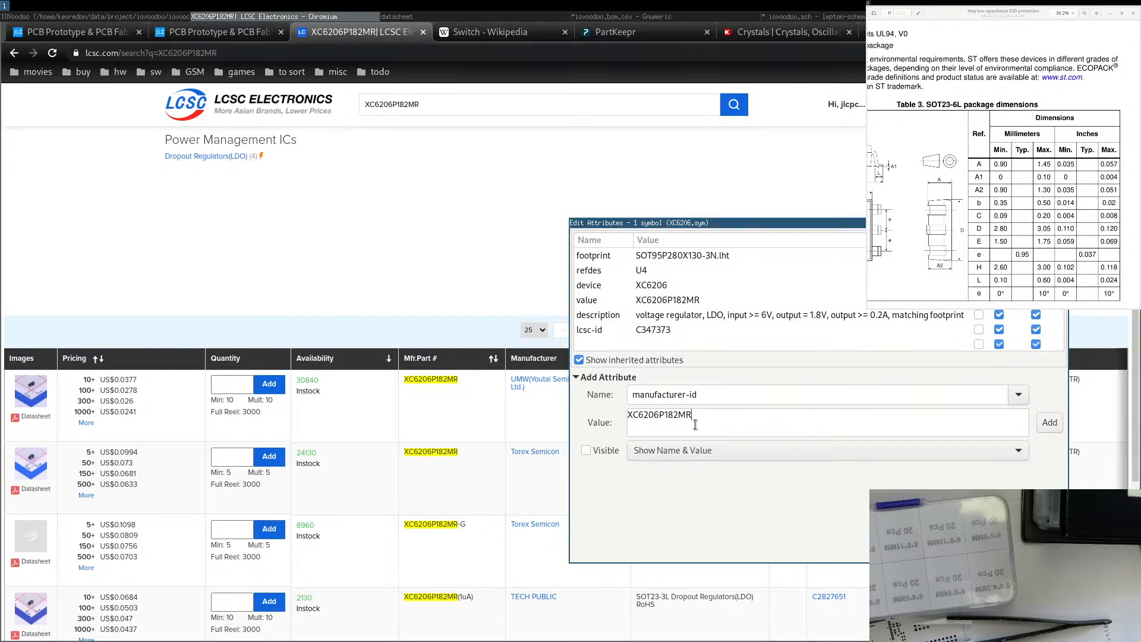
Insert "match manufacturer-id," before "matching footprint" in U4's description.
{"action": "double_click", "coordinate": [892, 316]}
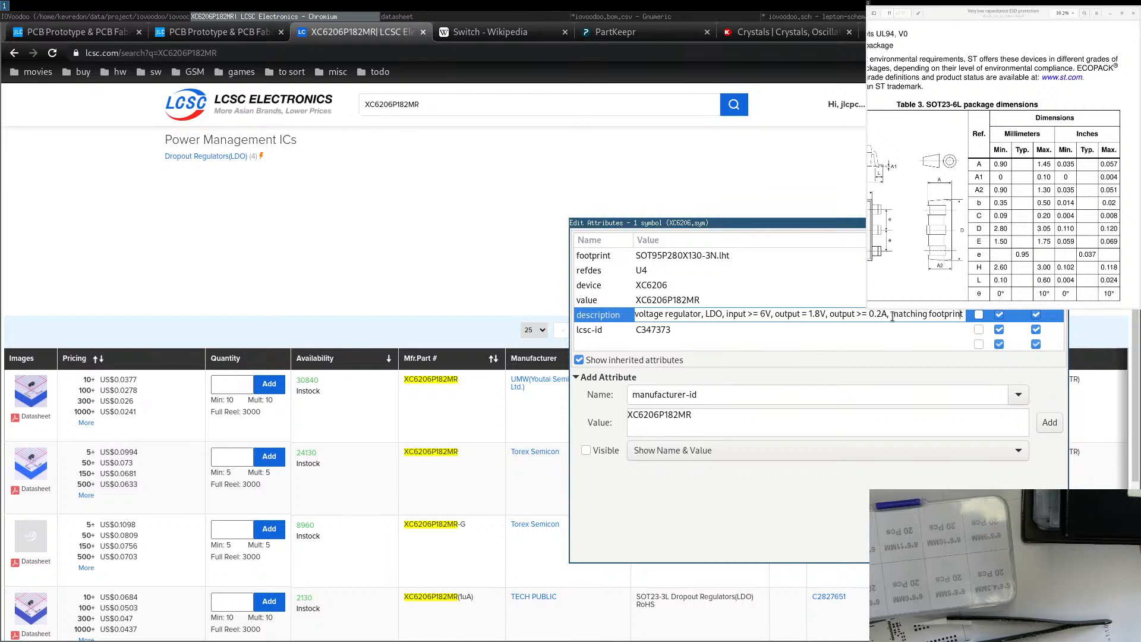
{"action": "type", "text": "match manufacturer-id, match"}
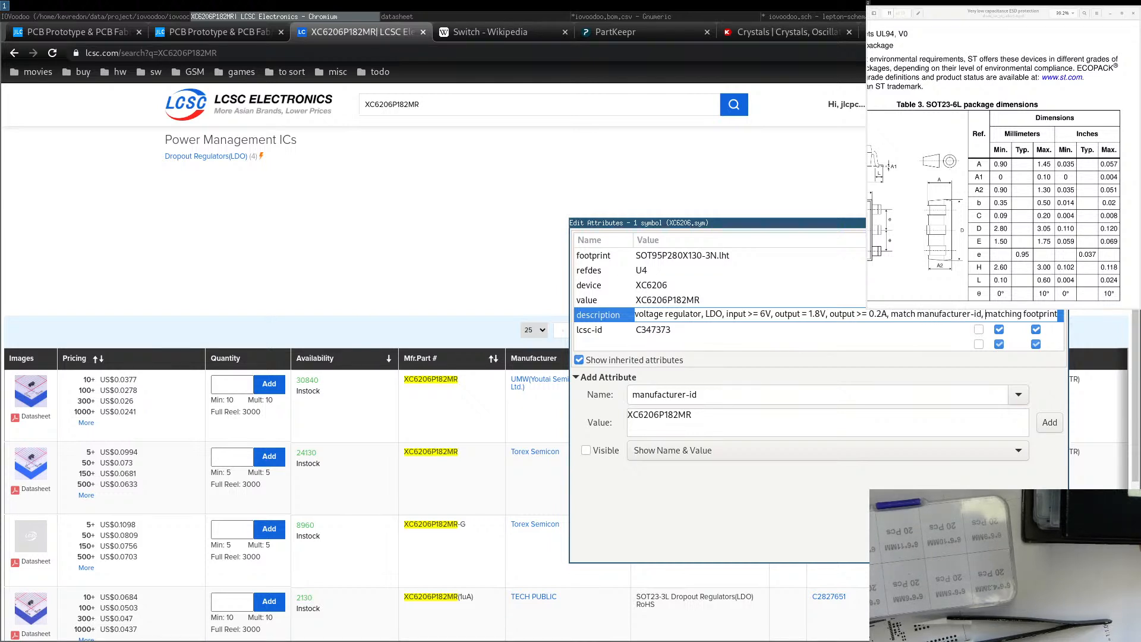
{"action": "key", "text": "Return"}
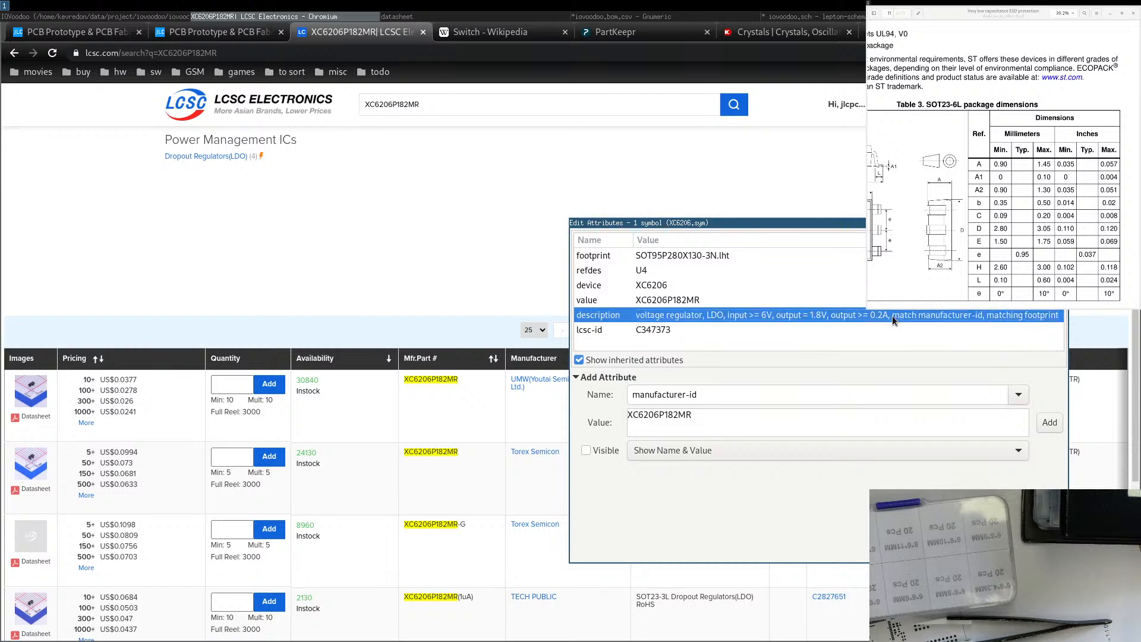
Add the prepared manufacturer-id attribute to U4 and check it in the attribute list.
{"action": "left_click", "coordinate": [1048, 423]}
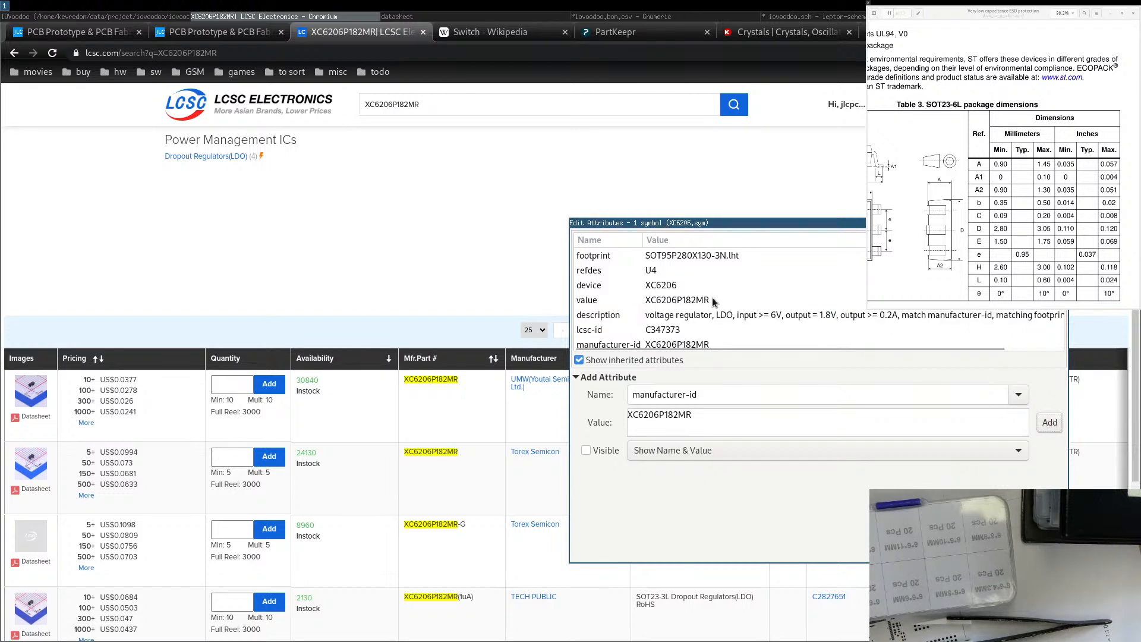
{"action": "scroll", "coordinate": [658, 313], "scroll_direction": "down", "scroll_amount": 1}
{"action": "scroll", "coordinate": [659, 314], "scroll_direction": "down", "scroll_amount": 1}
{"action": "scroll", "coordinate": [729, 294], "scroll_direction": "up", "scroll_amount": 1}
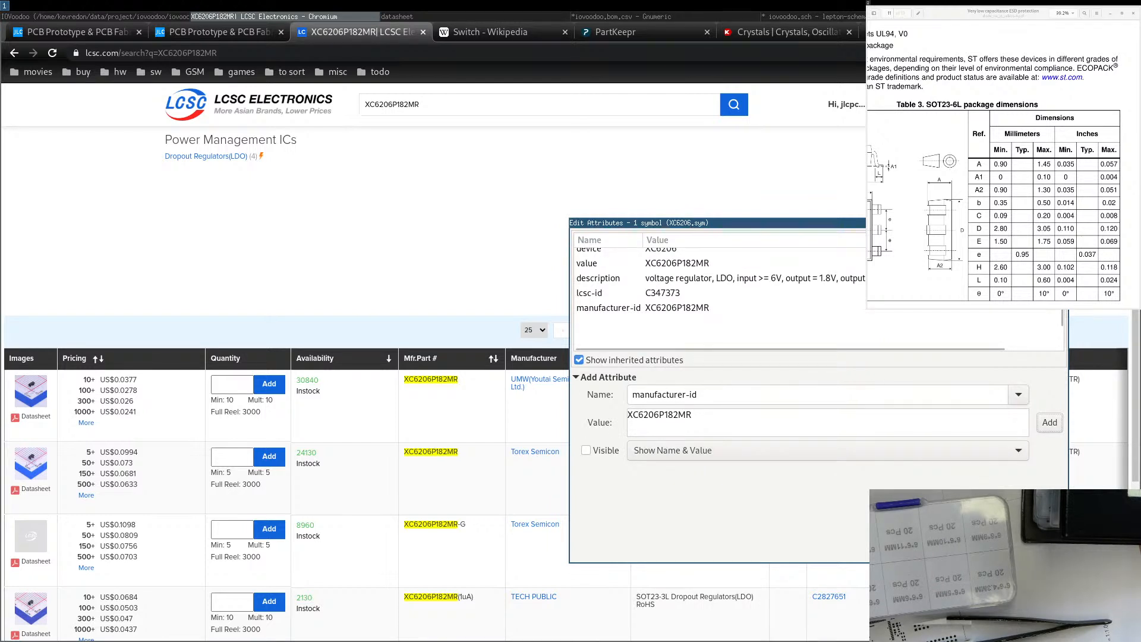
Compare the XC6206P182MR offers in the LCSC search results and open the UMW regulator's datasheet.
{"action": "scroll", "coordinate": [376, 456], "scroll_direction": "down", "scroll_amount": 1}
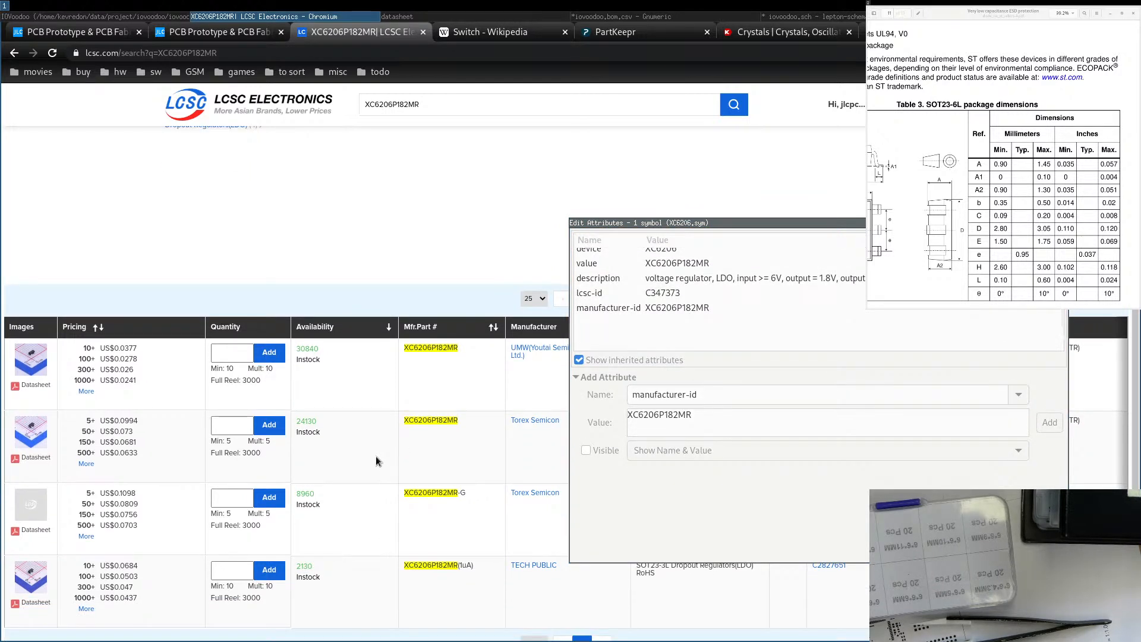
{"action": "left_click", "coordinate": [305, 445]}
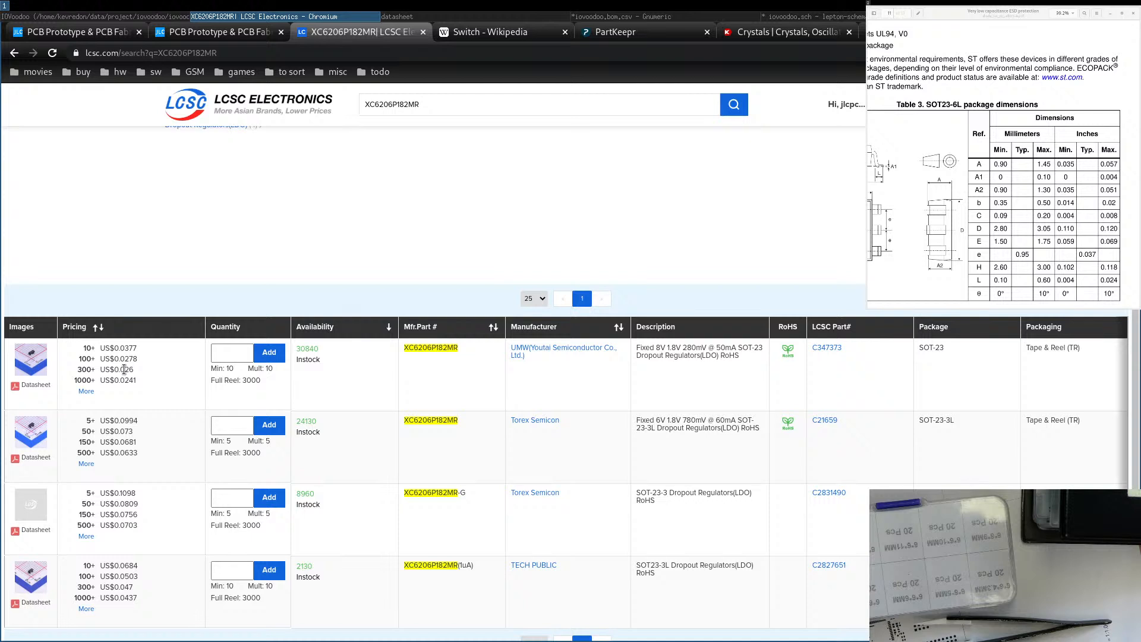
{"action": "scroll", "coordinate": [124, 369], "scroll_direction": "down", "scroll_amount": 3}
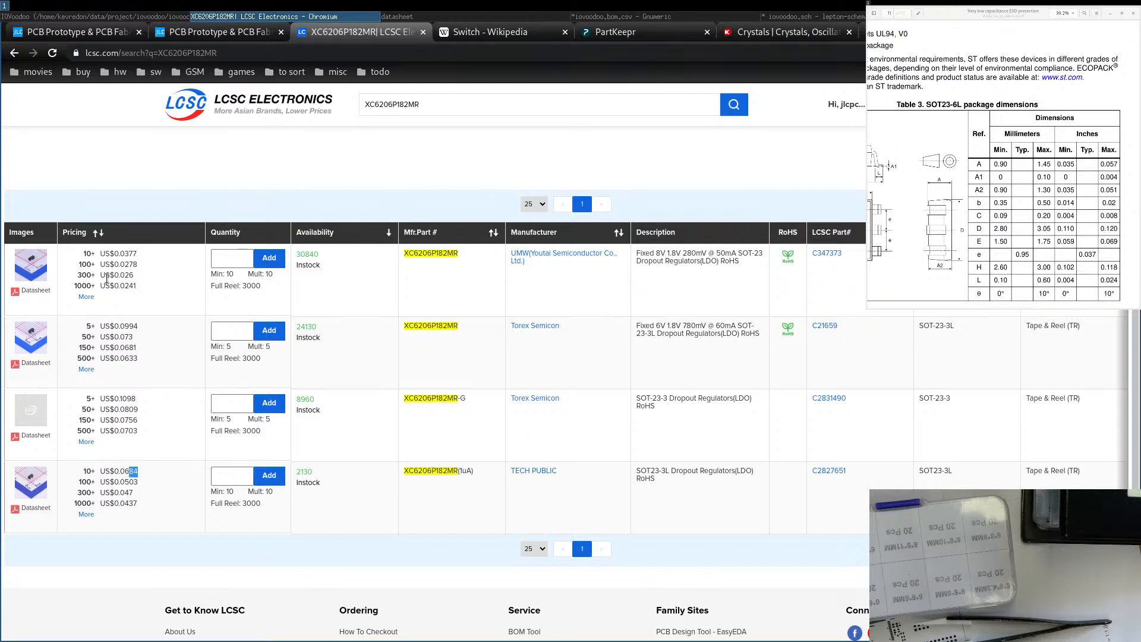
{"action": "left_click", "coordinate": [36, 293]}
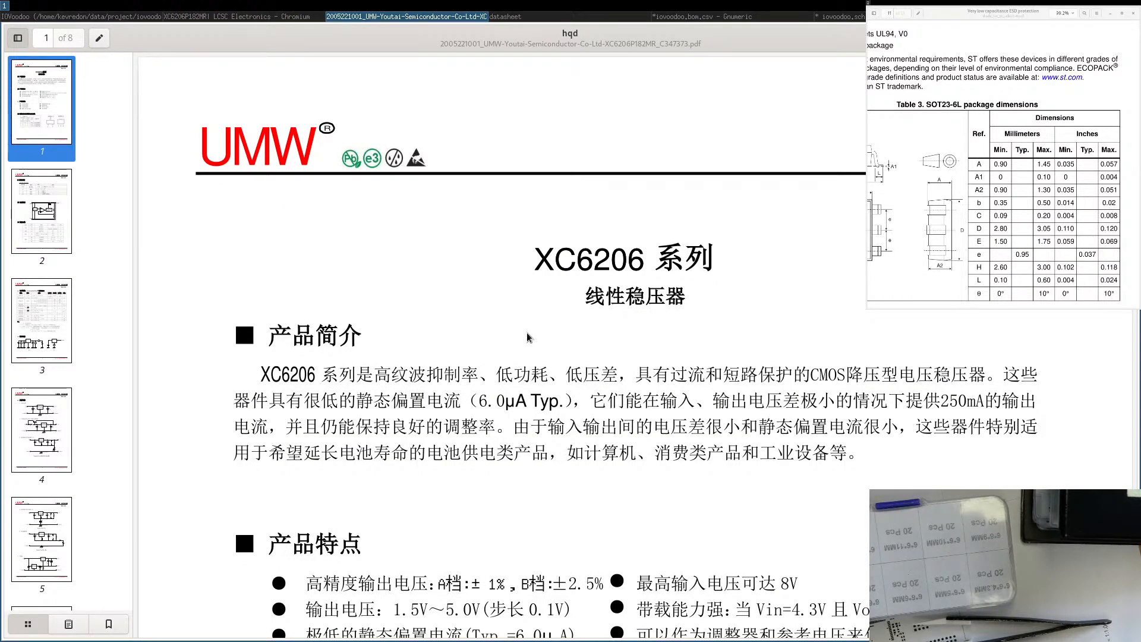
Examine the output current and its test voltages in the datasheet's feature list.
{"action": "scroll", "coordinate": [527, 337], "scroll_direction": "down", "scroll_amount": 3}
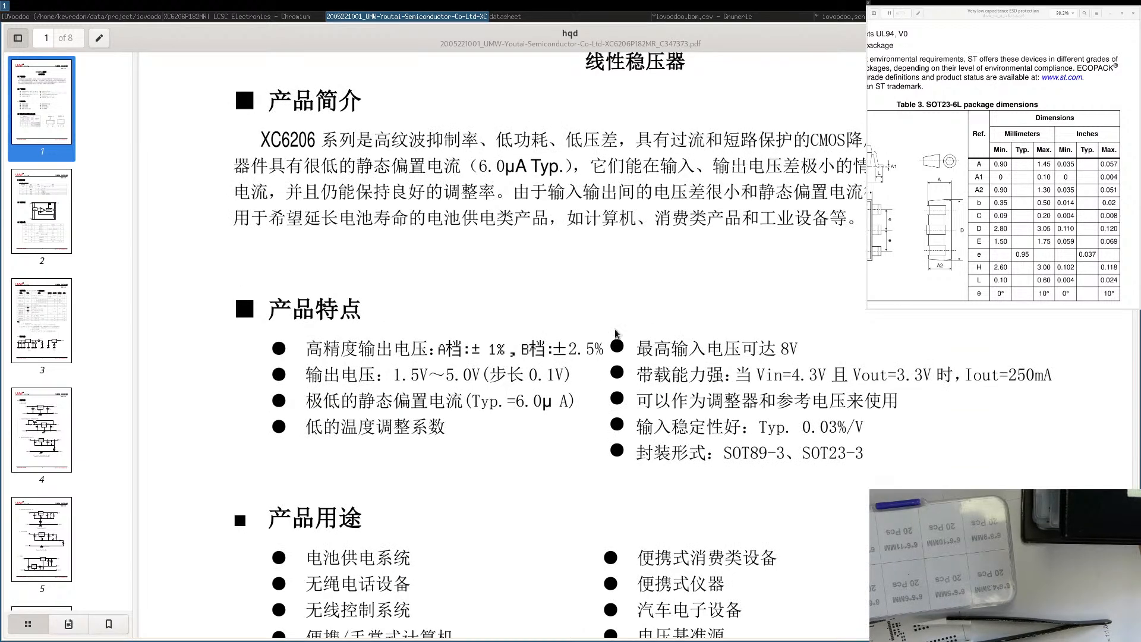
{"action": "left_click_drag", "start_coordinate": [1008, 375], "coordinate": [1033, 377]}
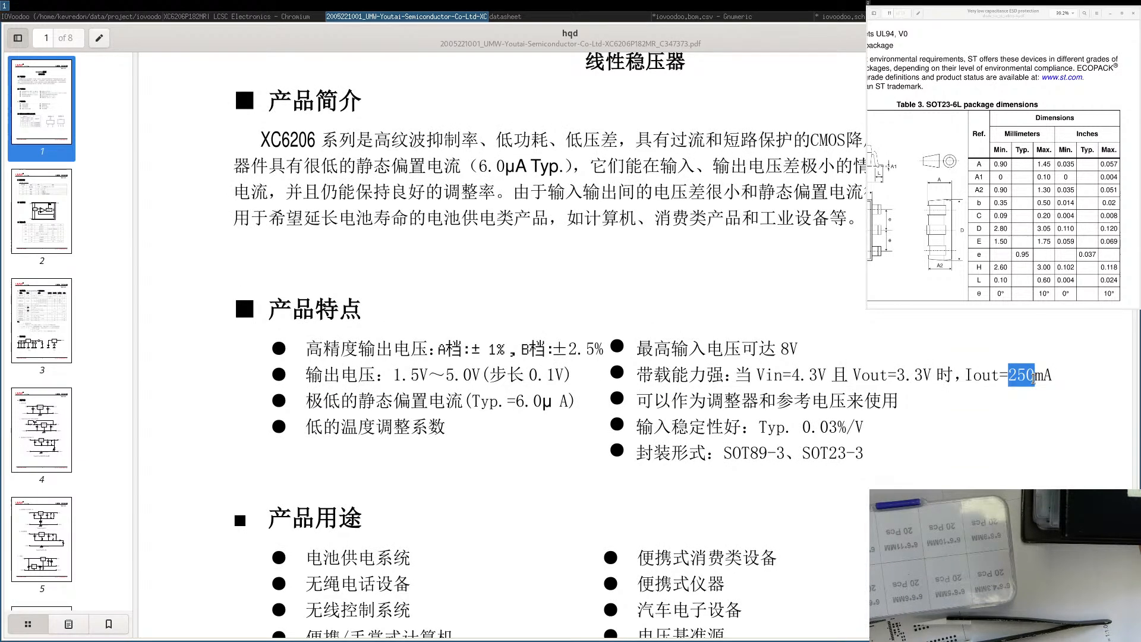
{"action": "left_click_drag", "start_coordinate": [896, 374], "coordinate": [921, 376]}
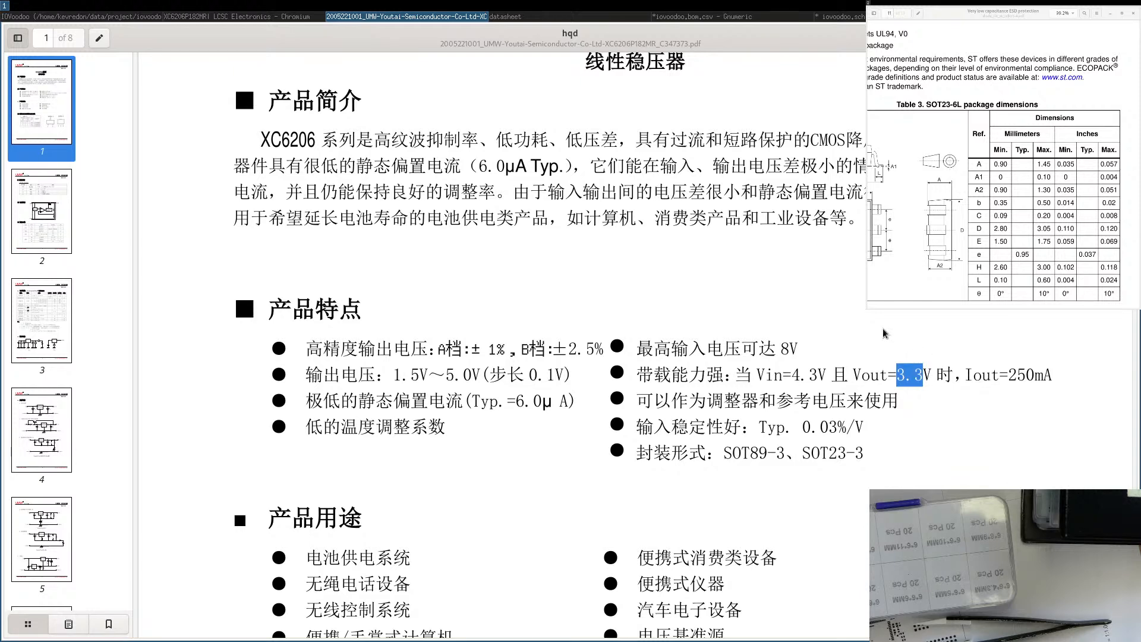
{"action": "scroll", "coordinate": [876, 326], "scroll_direction": "up", "scroll_amount": 3}
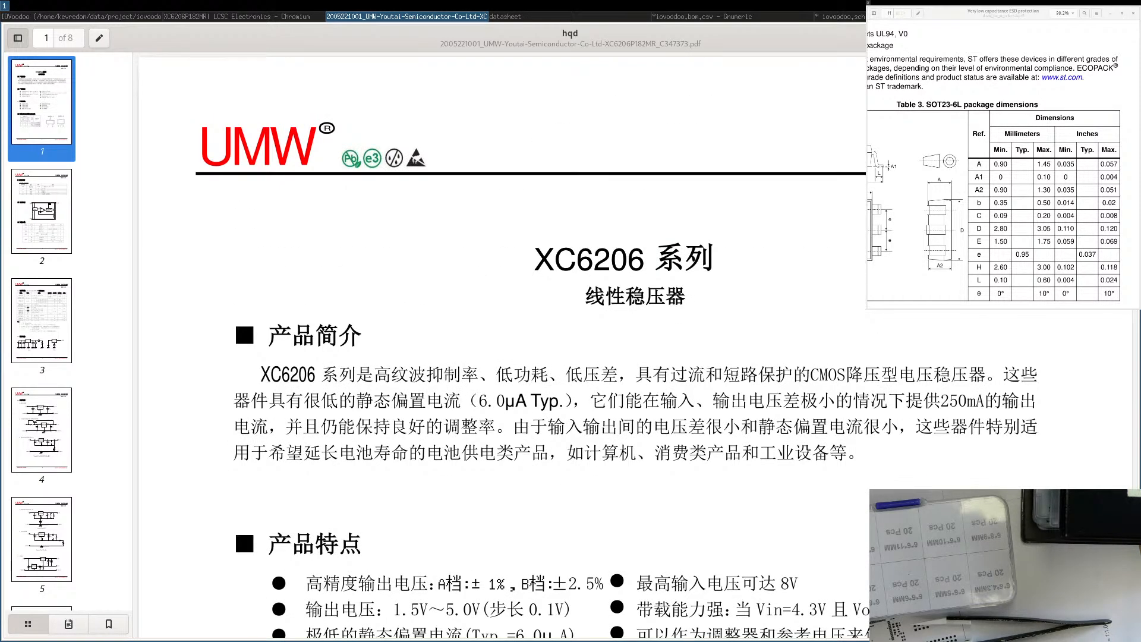
{"action": "scroll", "coordinate": [898, 443], "scroll_direction": "down", "scroll_amount": 3}
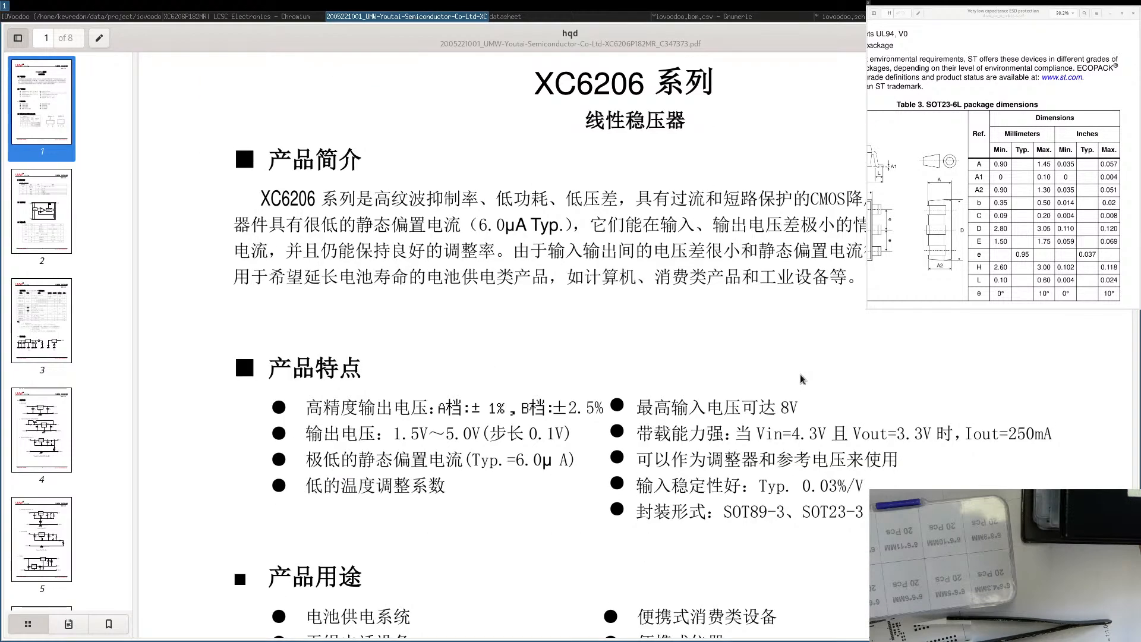
{"action": "left_click_drag", "start_coordinate": [895, 433], "coordinate": [1037, 434]}
Examine the datasheet's package and pinout section and the part-numbering table on page 2.
{"action": "scroll", "coordinate": [1037, 433], "scroll_direction": "down", "scroll_amount": 5}
{"action": "scroll", "coordinate": [715, 373], "scroll_direction": "down", "scroll_amount": 3}
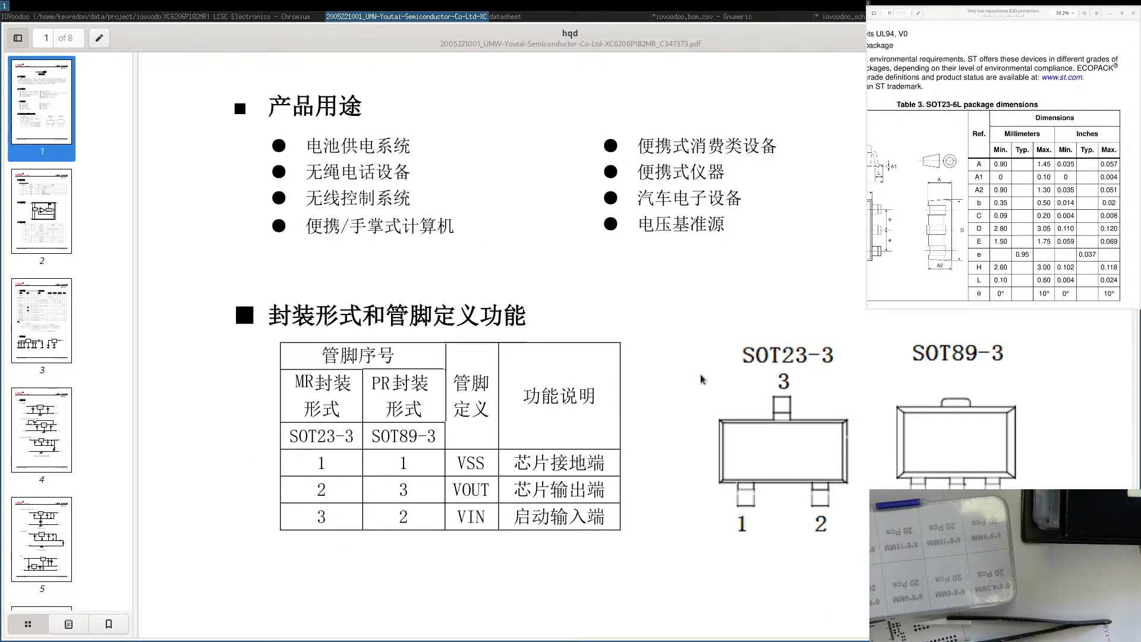
{"action": "scroll", "coordinate": [701, 378], "scroll_direction": "down", "scroll_amount": 12}
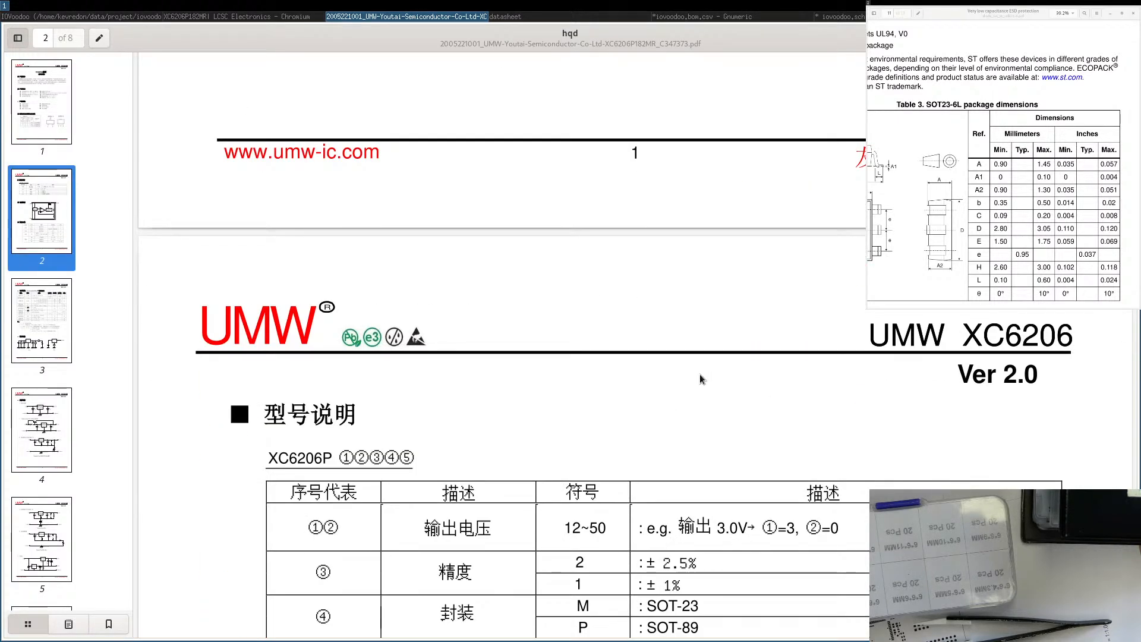
{"action": "scroll", "coordinate": [700, 373], "scroll_direction": "down", "scroll_amount": 2}
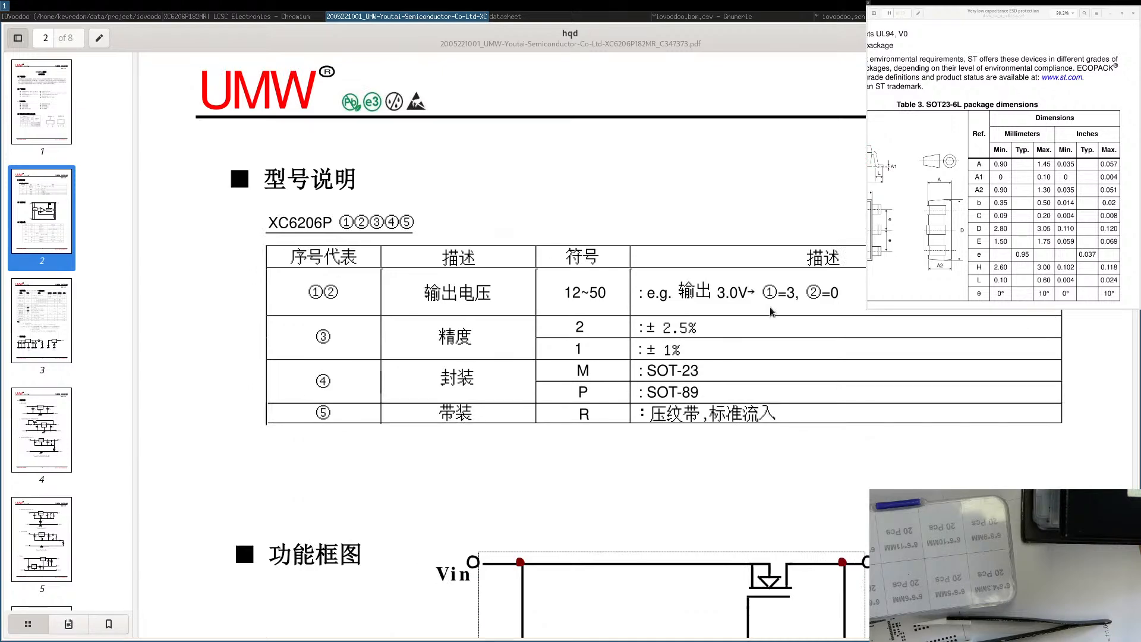
{"action": "scroll", "coordinate": [770, 311], "scroll_direction": "up", "scroll_amount": 2}
{"action": "scroll", "coordinate": [770, 311], "scroll_direction": "up", "scroll_amount": 3}
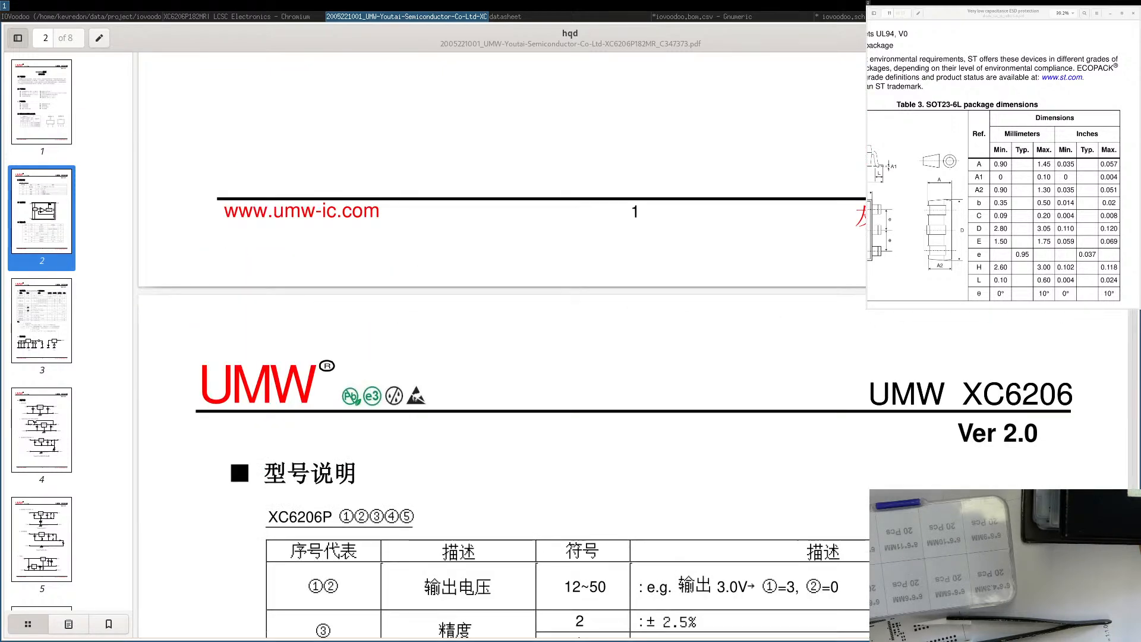
Return to the feature list and check the input voltage, output voltage, output current and available output voltage range.
{"action": "scroll", "coordinate": [770, 312], "scroll_direction": "up", "scroll_amount": 10}
{"action": "scroll", "coordinate": [851, 322], "scroll_direction": "up", "scroll_amount": 2}
{"action": "left_click_drag", "start_coordinate": [851, 323], "coordinate": [930, 317]}
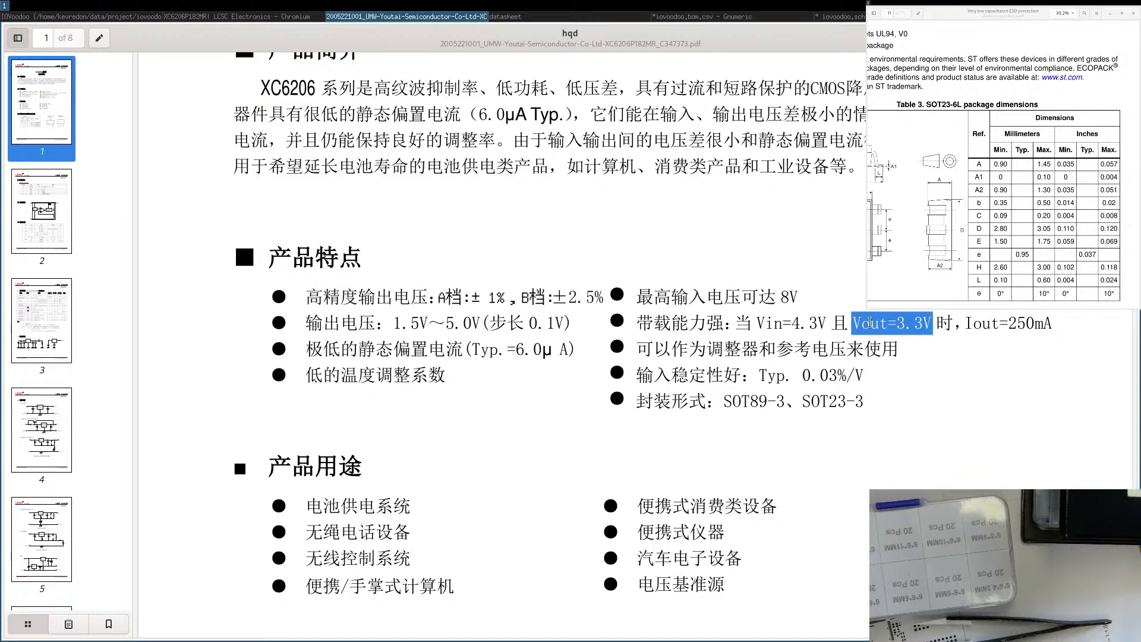
{"action": "left_click_drag", "start_coordinate": [765, 322], "coordinate": [830, 323]}
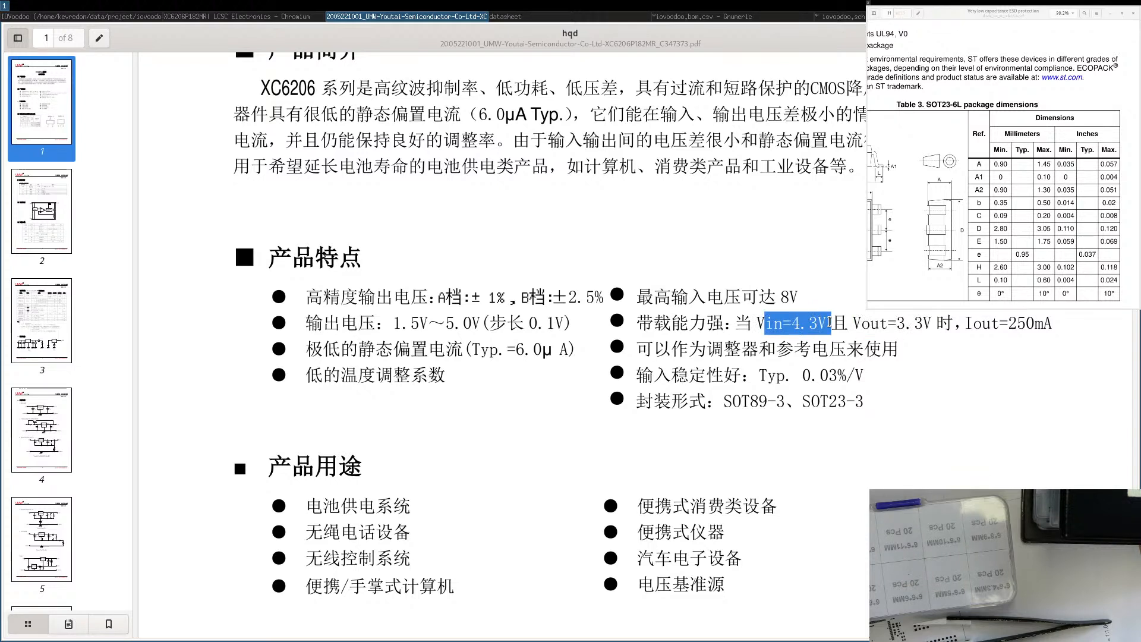
{"action": "left_click_drag", "start_coordinate": [758, 323], "coordinate": [811, 322]}
{"action": "left_click_drag", "start_coordinate": [896, 322], "coordinate": [934, 323]}
{"action": "left_click_drag", "start_coordinate": [1009, 324], "coordinate": [1053, 324]}
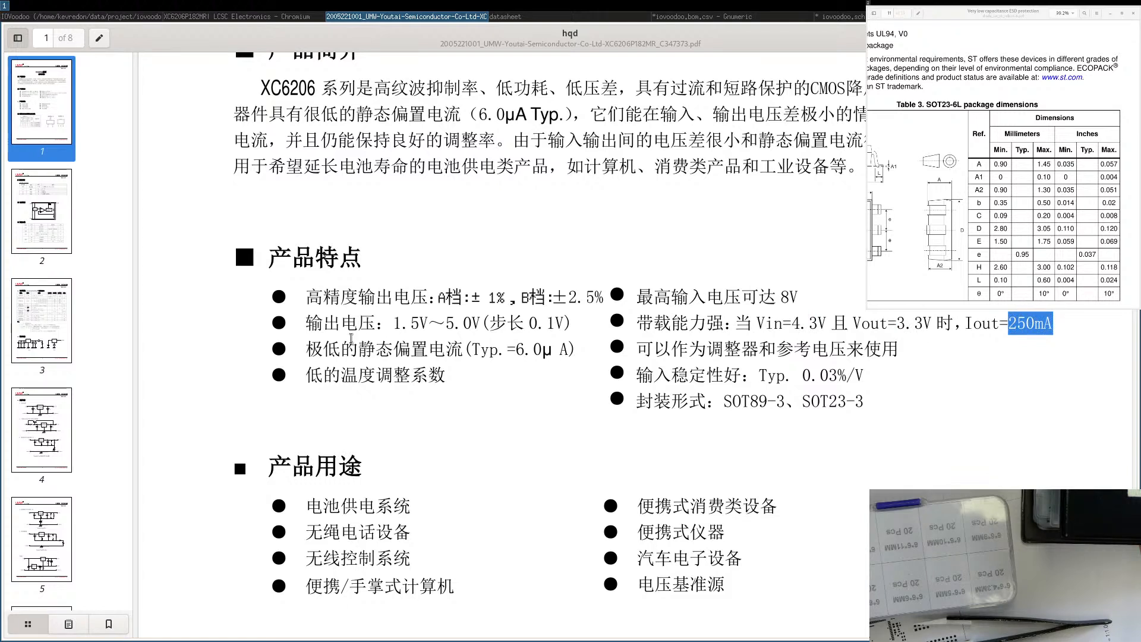
{"action": "left_click_drag", "start_coordinate": [392, 324], "coordinate": [483, 327]}
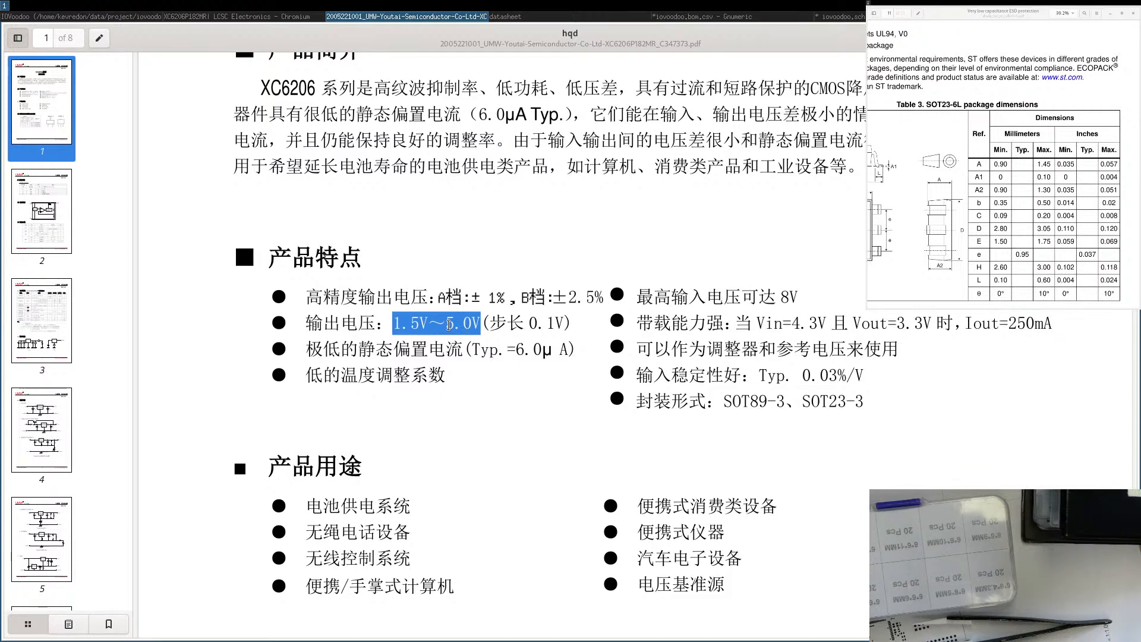
Check the input and output voltage limits in the absolute maximum ratings table on page 2.
{"action": "scroll", "coordinate": [462, 338], "scroll_direction": "down", "scroll_amount": 15}
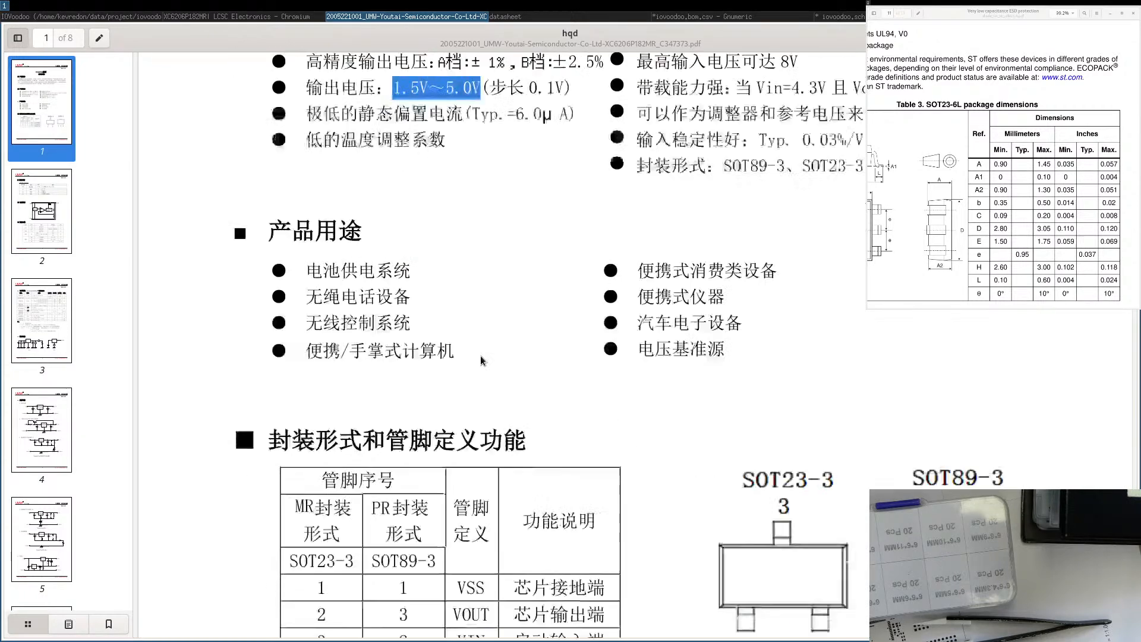
{"action": "scroll", "coordinate": [480, 355], "scroll_direction": "down", "scroll_amount": 10}
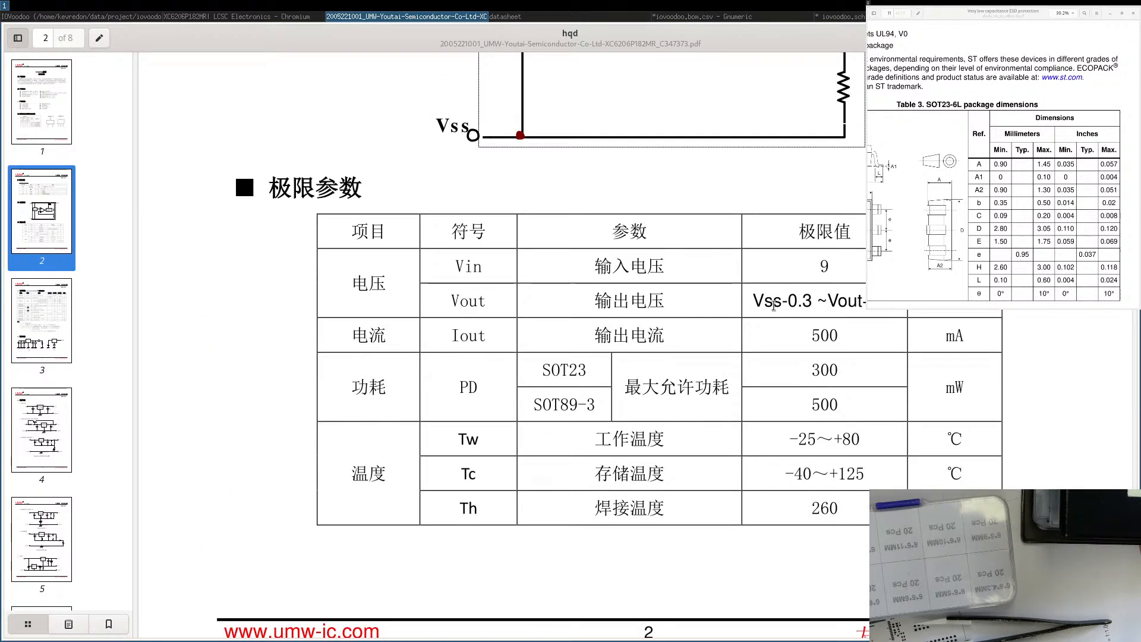
{"action": "double_click", "coordinate": [773, 306]}
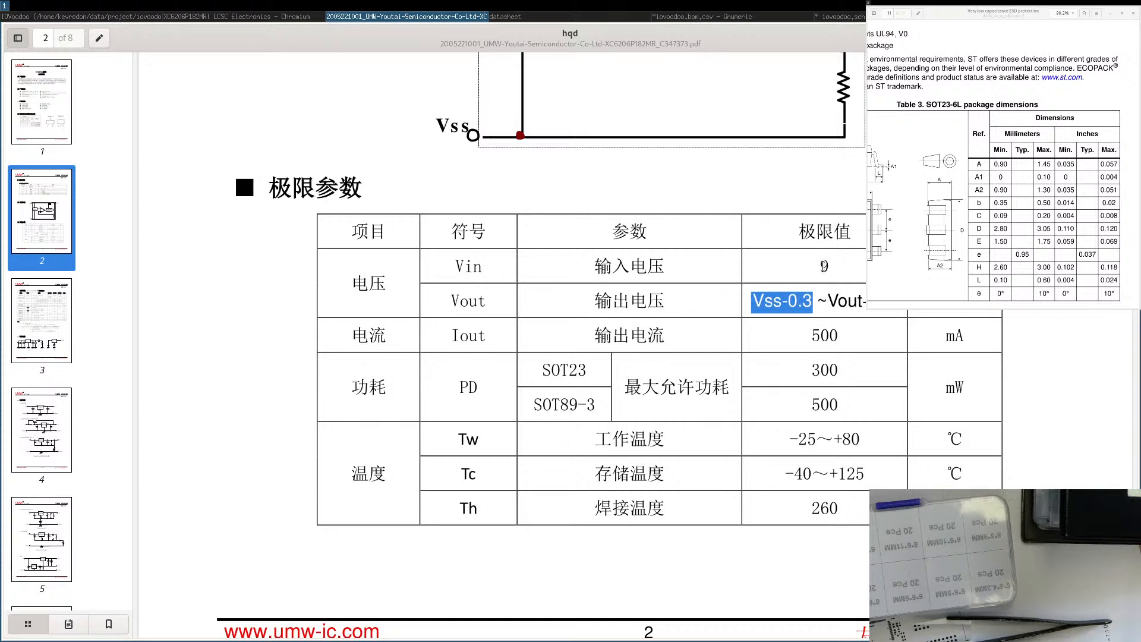
Check the input voltage and output current limits in the absolute maximum ratings table on page 2.
{"action": "double_click", "coordinate": [824, 264]}
{"action": "double_click", "coordinate": [826, 266]}
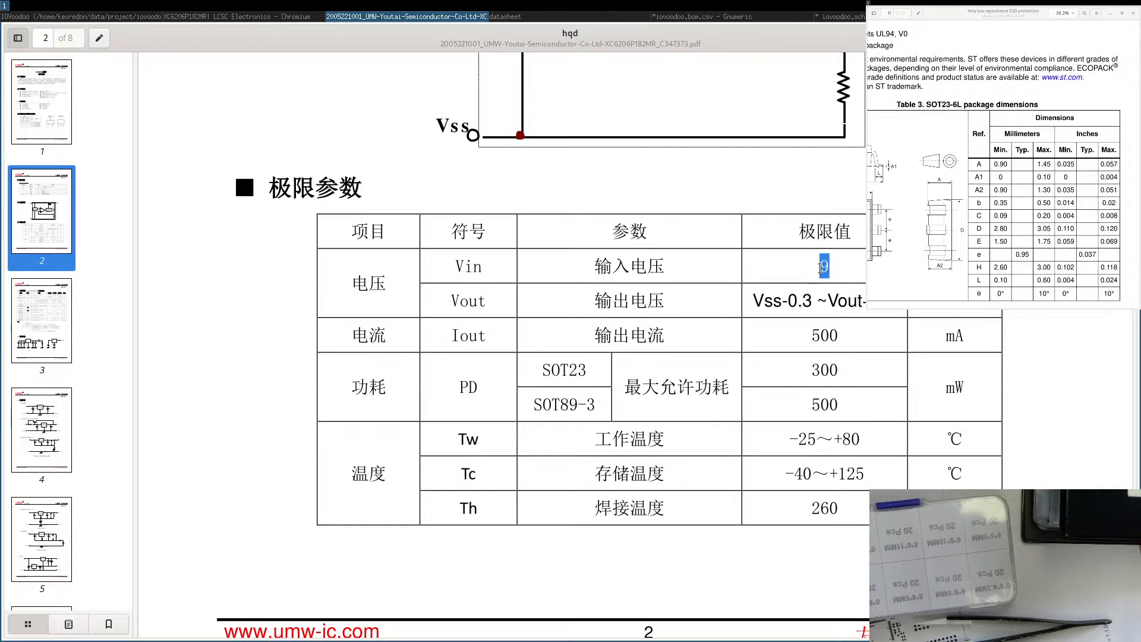
{"action": "left_click_drag", "start_coordinate": [823, 265], "coordinate": [830, 267]}
{"action": "double_click", "coordinate": [825, 339]}
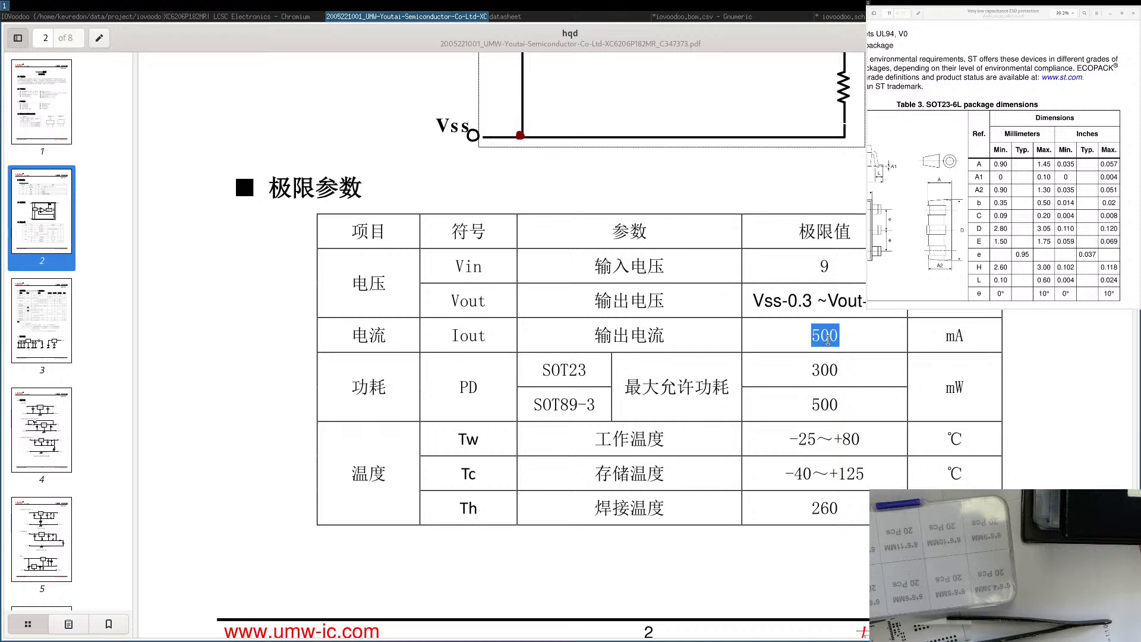
Check the maximum output current and the capacitor test condition in the electrical characteristics table on page 3.
{"action": "scroll", "coordinate": [828, 340], "scroll_direction": "down", "scroll_amount": 4}
{"action": "scroll", "coordinate": [828, 338], "scroll_direction": "down", "scroll_amount": 2}
{"action": "scroll", "coordinate": [827, 338], "scroll_direction": "down", "scroll_amount": 3}
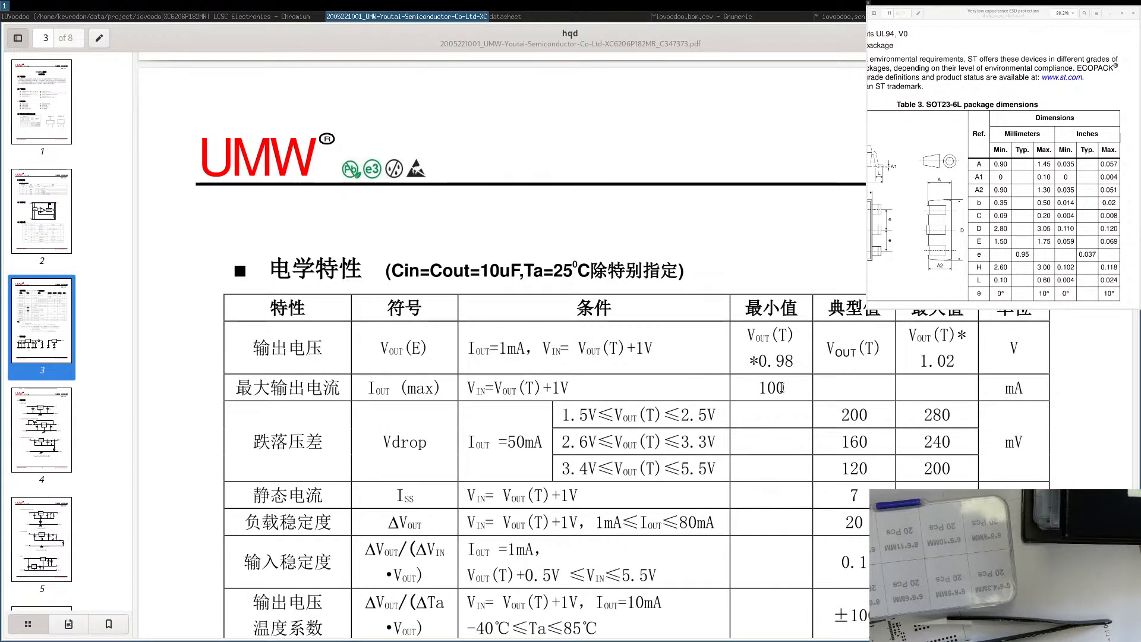
{"action": "double_click", "coordinate": [781, 388]}
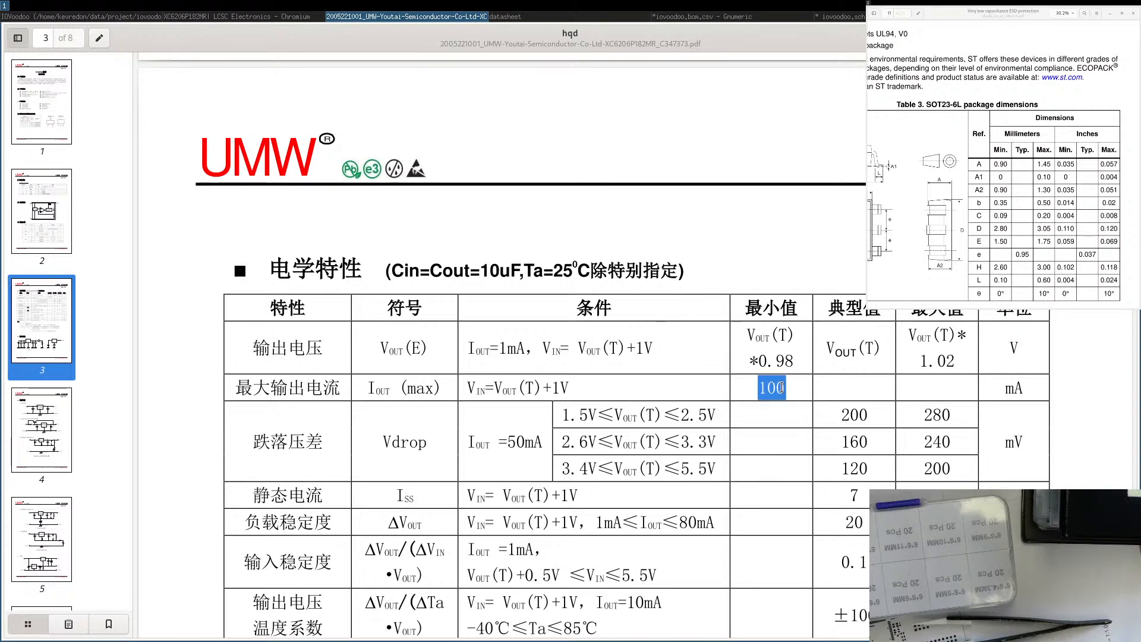
{"action": "left_click_drag", "start_coordinate": [479, 271], "coordinate": [521, 271]}
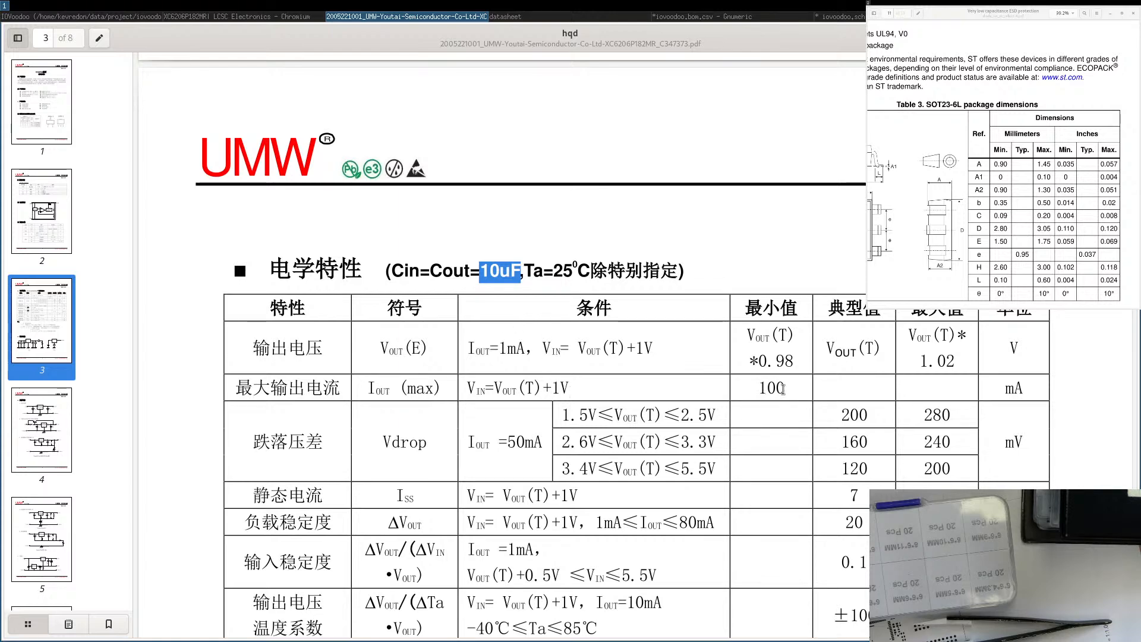
{"action": "double_click", "coordinate": [784, 389]}
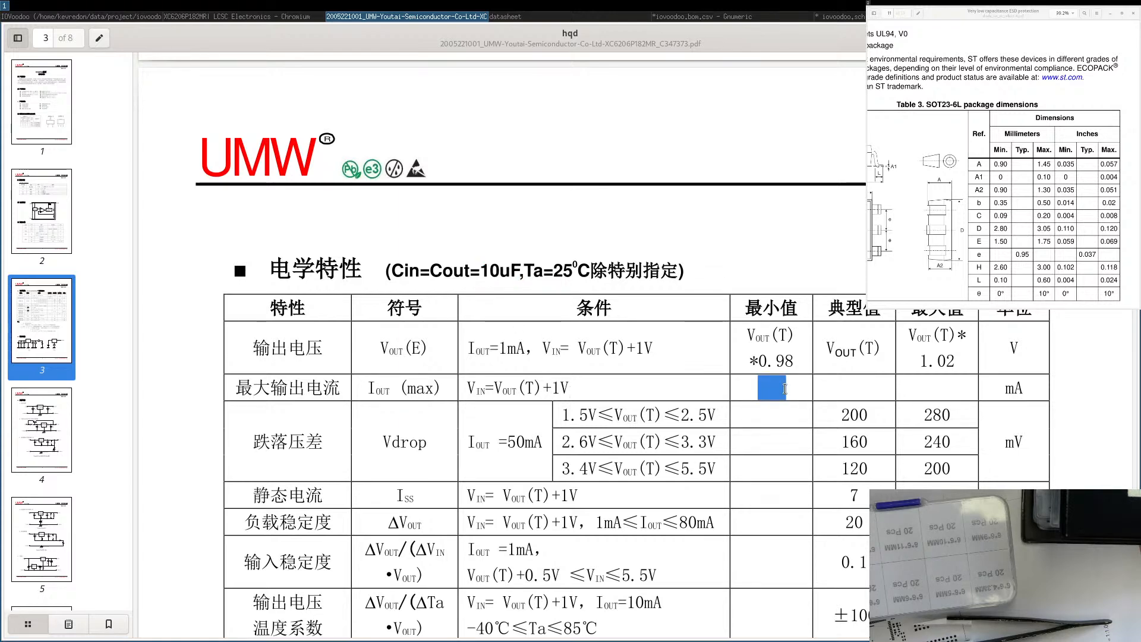
Review the datasheet's application circuits, characteristic curves and SOT-23 package dimensions through page 8, then close the datasheet.
{"action": "scroll", "coordinate": [786, 391], "scroll_direction": "down", "scroll_amount": 10}
{"action": "scroll", "coordinate": [785, 389], "scroll_direction": "down", "scroll_amount": 20}
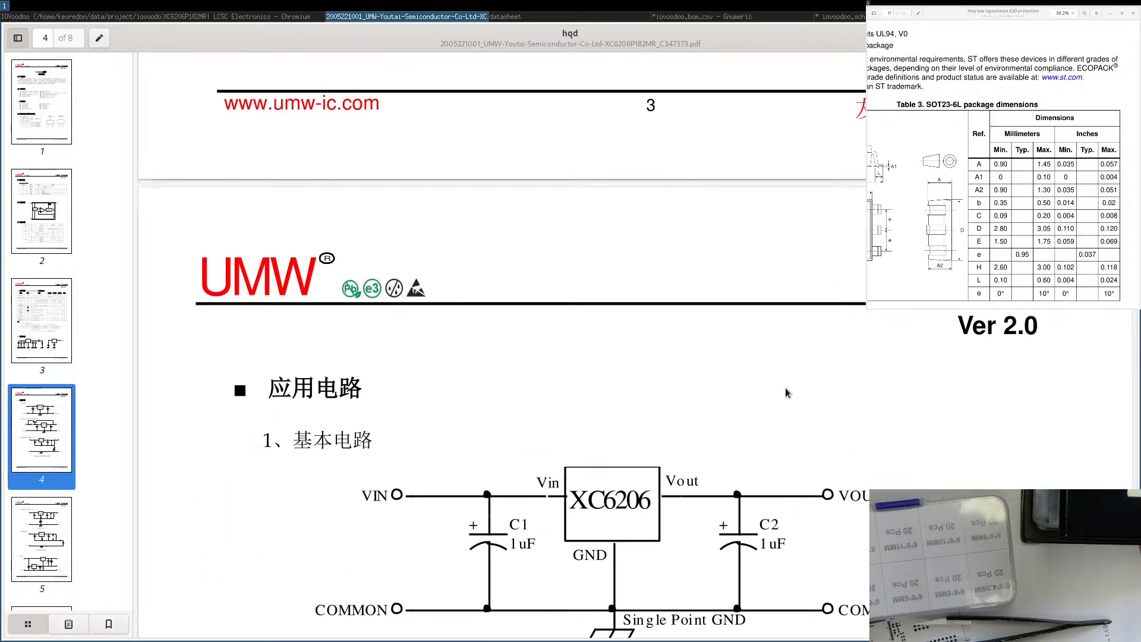
{"action": "scroll", "coordinate": [786, 387], "scroll_direction": "down", "scroll_amount": 15}
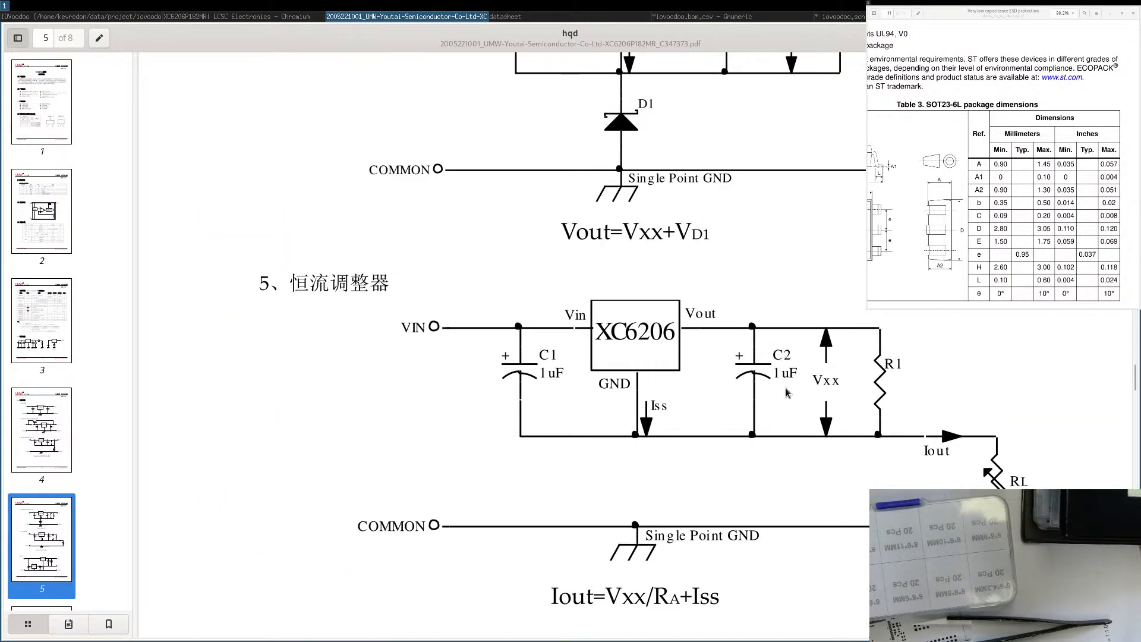
{"action": "scroll", "coordinate": [758, 453], "scroll_direction": "down", "scroll_amount": 15}
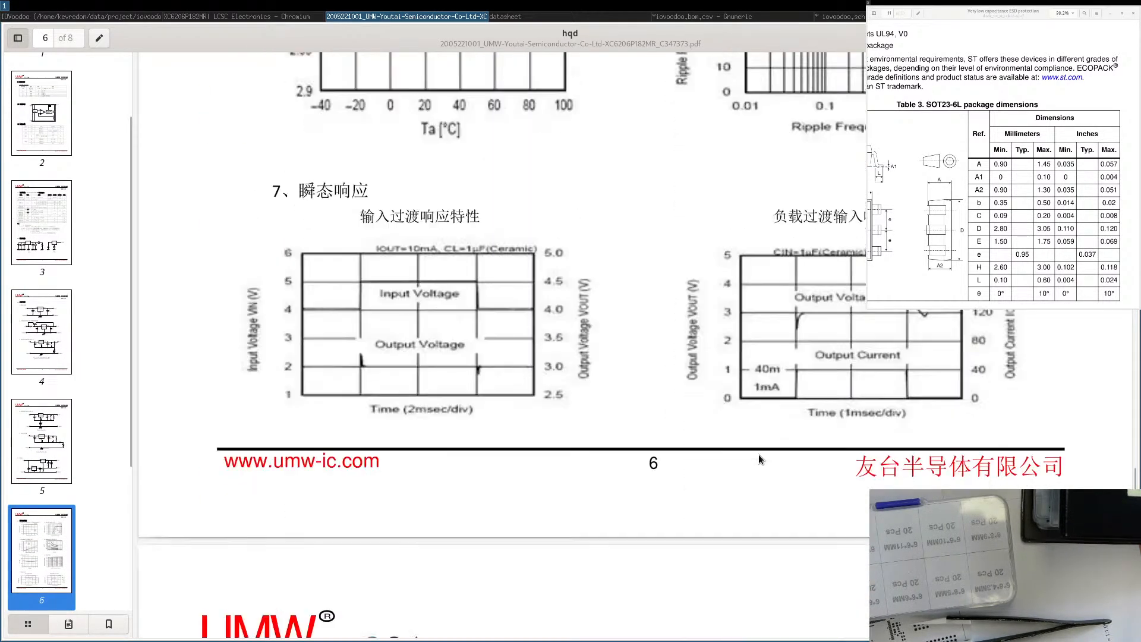
{"action": "scroll", "coordinate": [758, 458], "scroll_direction": "down", "scroll_amount": 15}
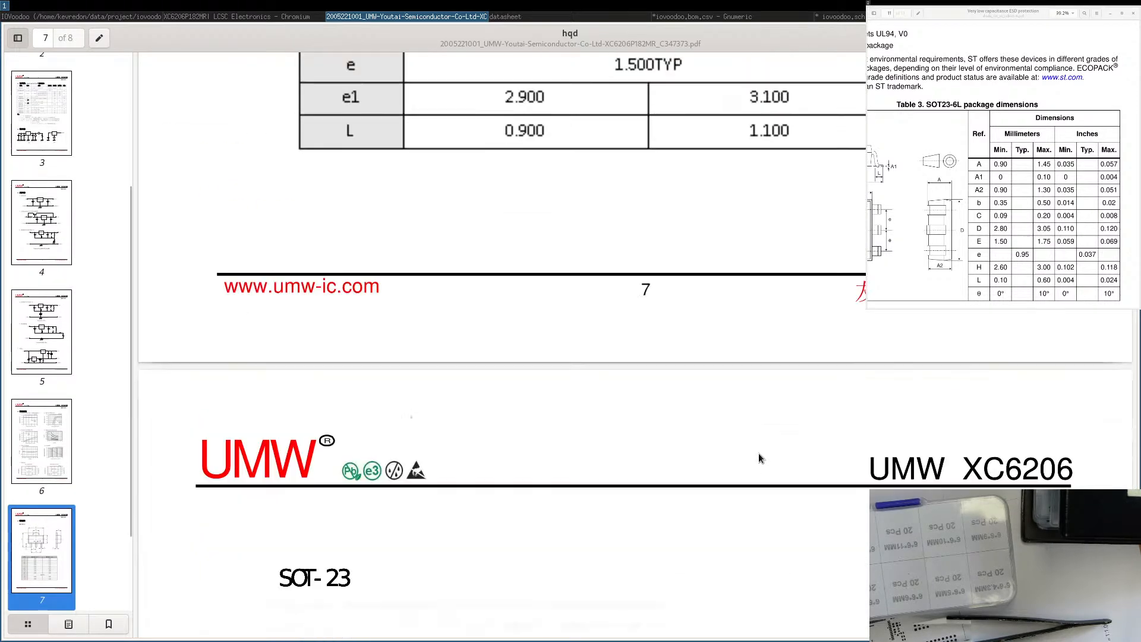
{"action": "scroll", "coordinate": [509, 173], "scroll_direction": "down", "scroll_amount": 5}
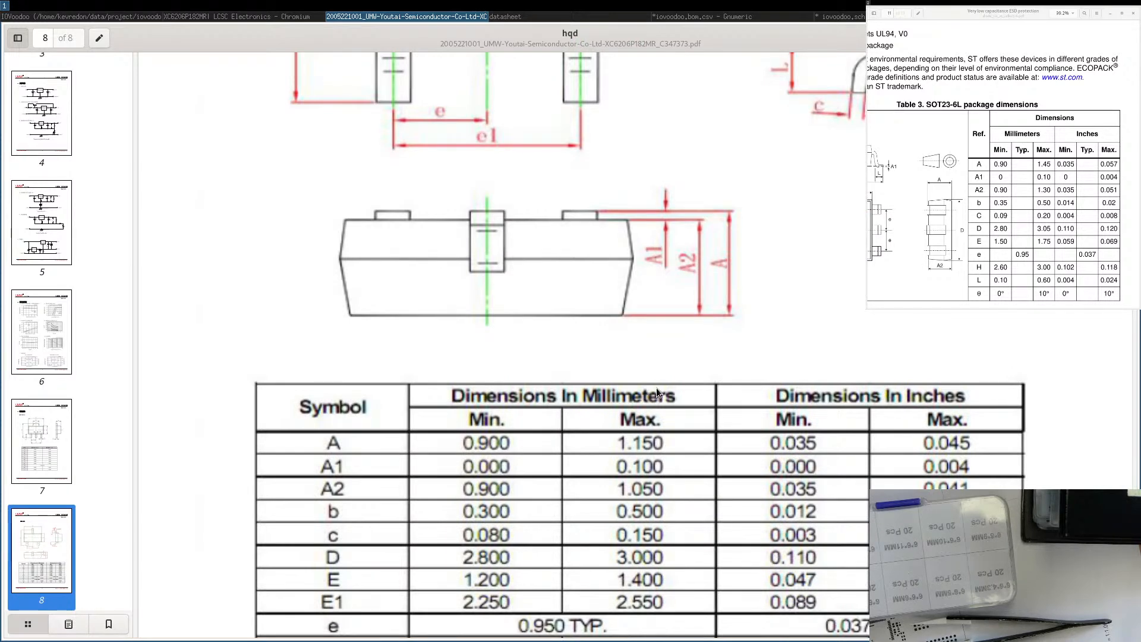
{"action": "scroll", "coordinate": [548, 385], "scroll_direction": "down", "scroll_amount": 2}
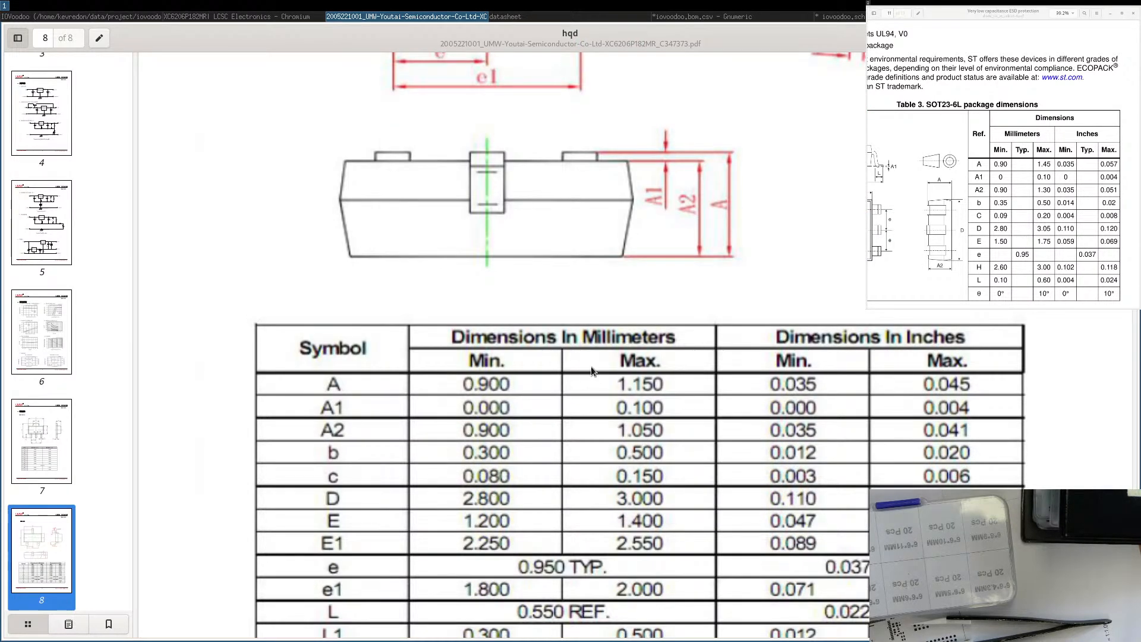
{"action": "scroll", "coordinate": [591, 366], "scroll_direction": "down", "scroll_amount": 4}
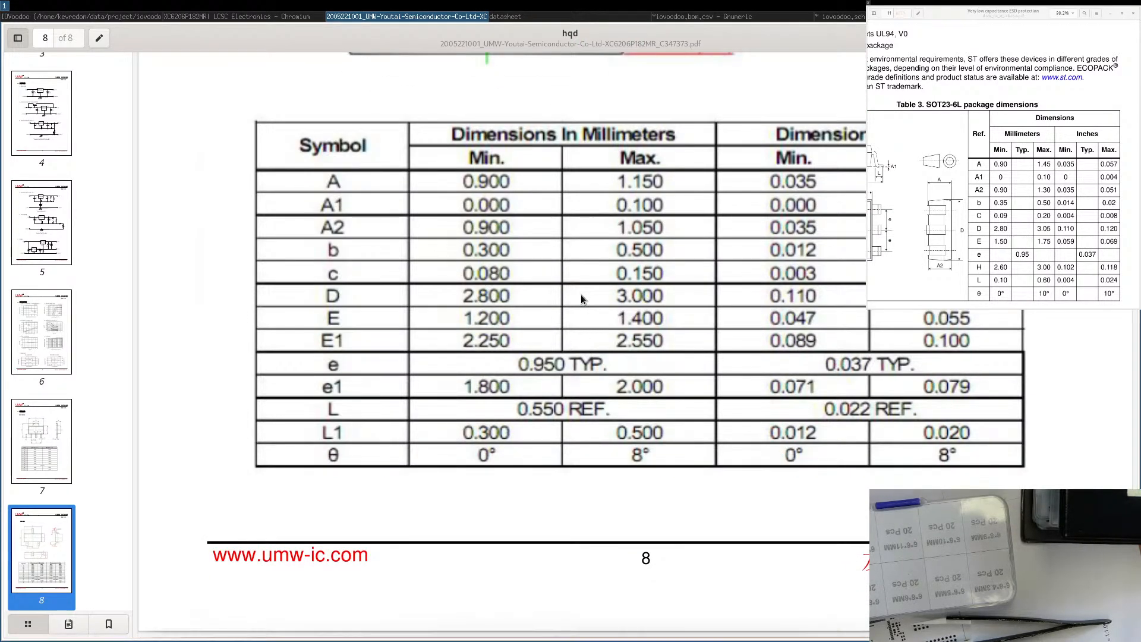
{"action": "key", "text": "ctrl+w"}
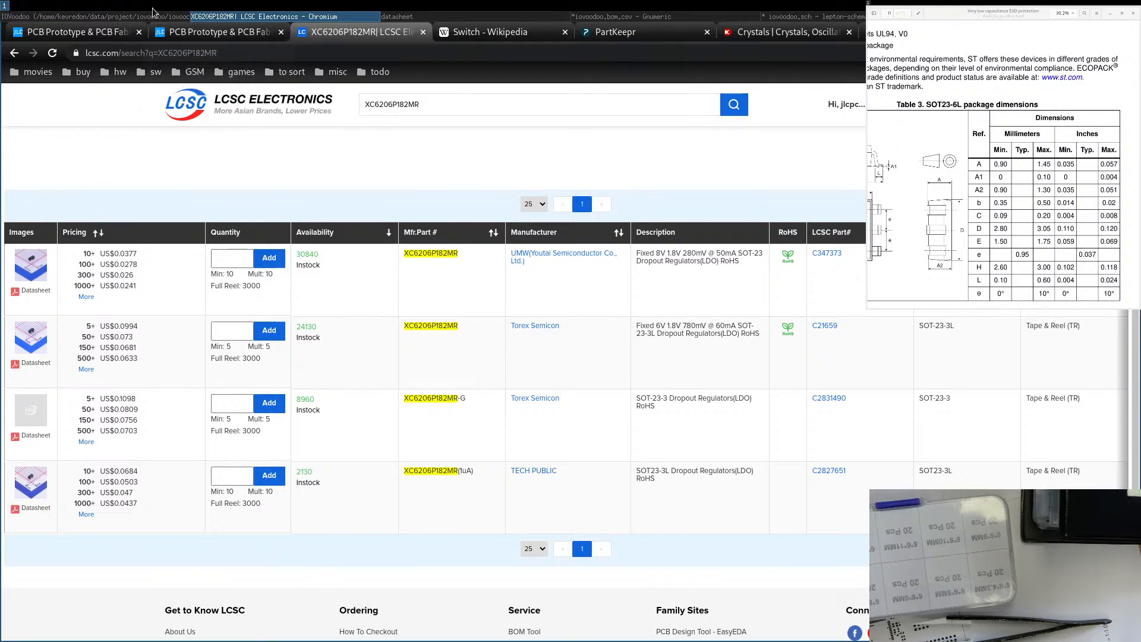
Switch to the iovoodoo.bom.csv spreadsheet in Gnumeric and quit it, discarding the unsaved changes.
{"action": "left_click", "coordinate": [683, 16]}
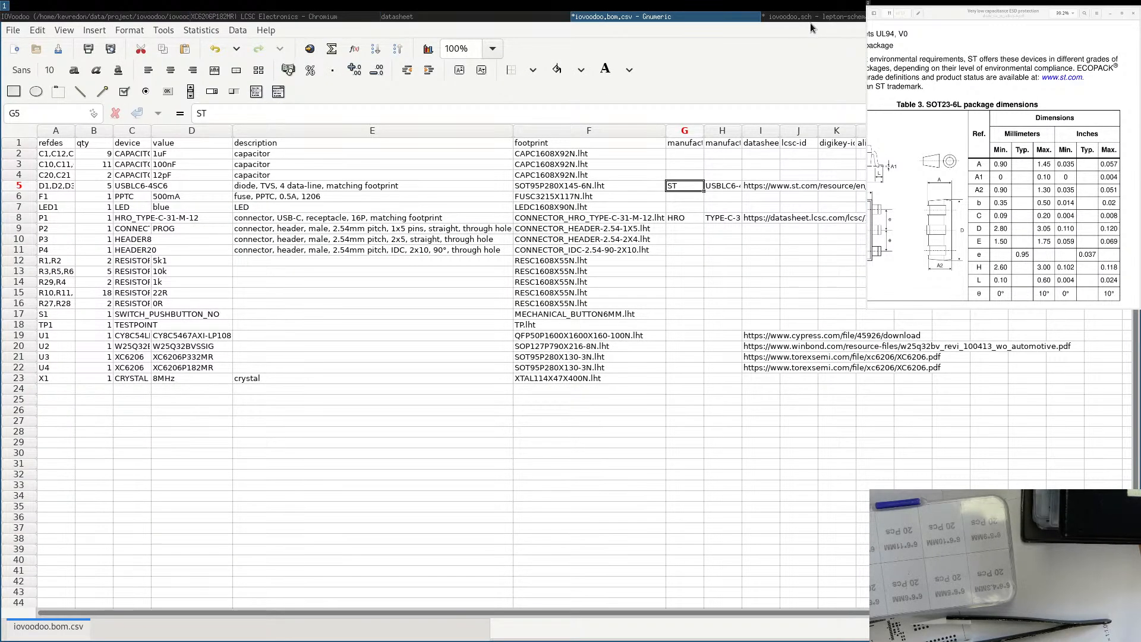
{"action": "key", "text": "ctrl+q"}
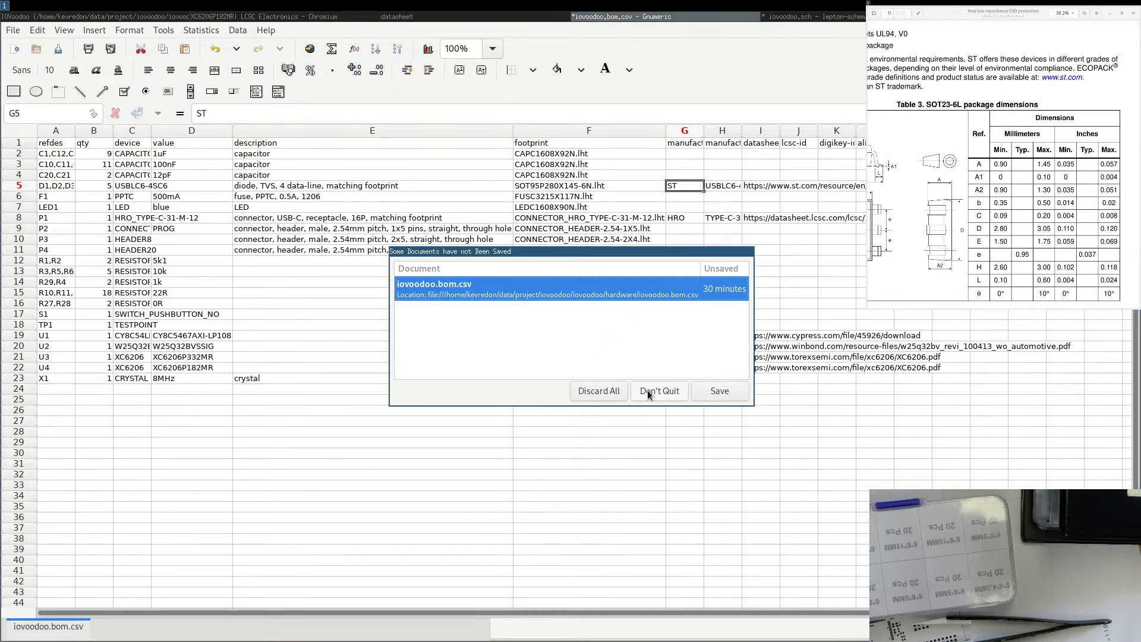
{"action": "left_click", "coordinate": [603, 393]}
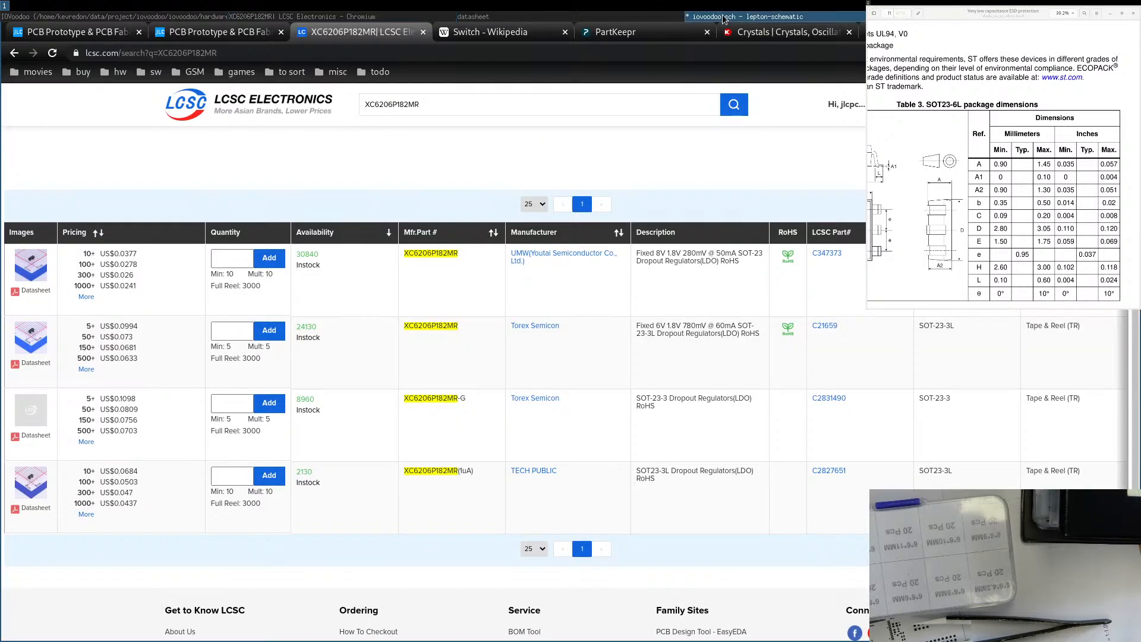
Switch to the iovoodoo.sch schematic in lepton-schematic and look over the voltage regulator, USB and user interaction sections.
{"action": "left_click", "coordinate": [724, 16]}
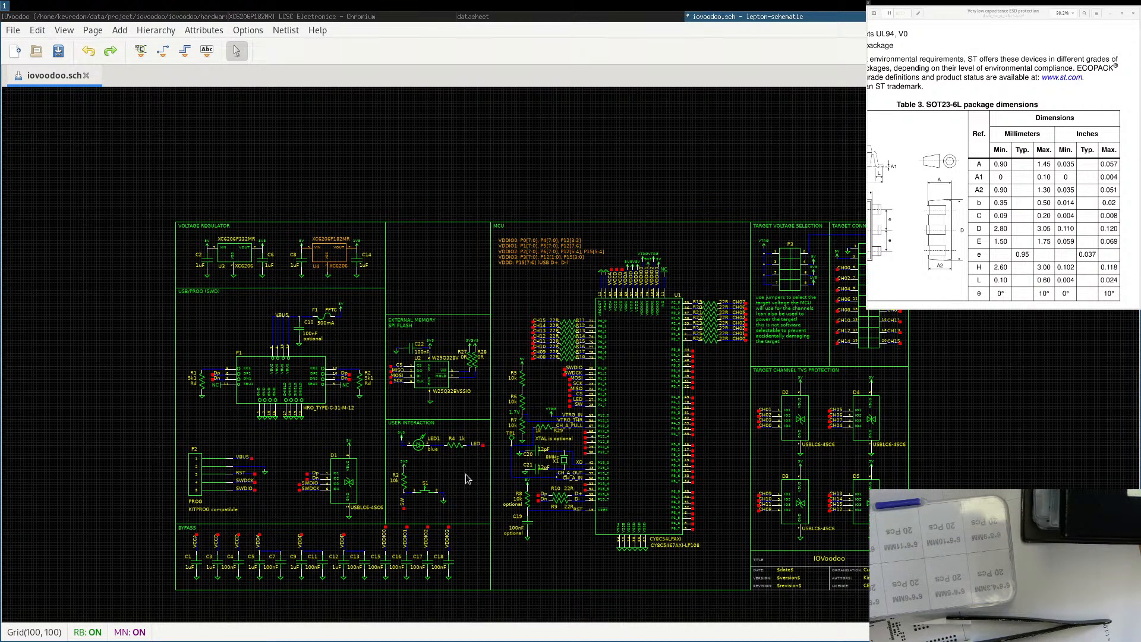
{"action": "scroll", "coordinate": [465, 472], "scroll_direction": "left", "scroll_amount": 5}
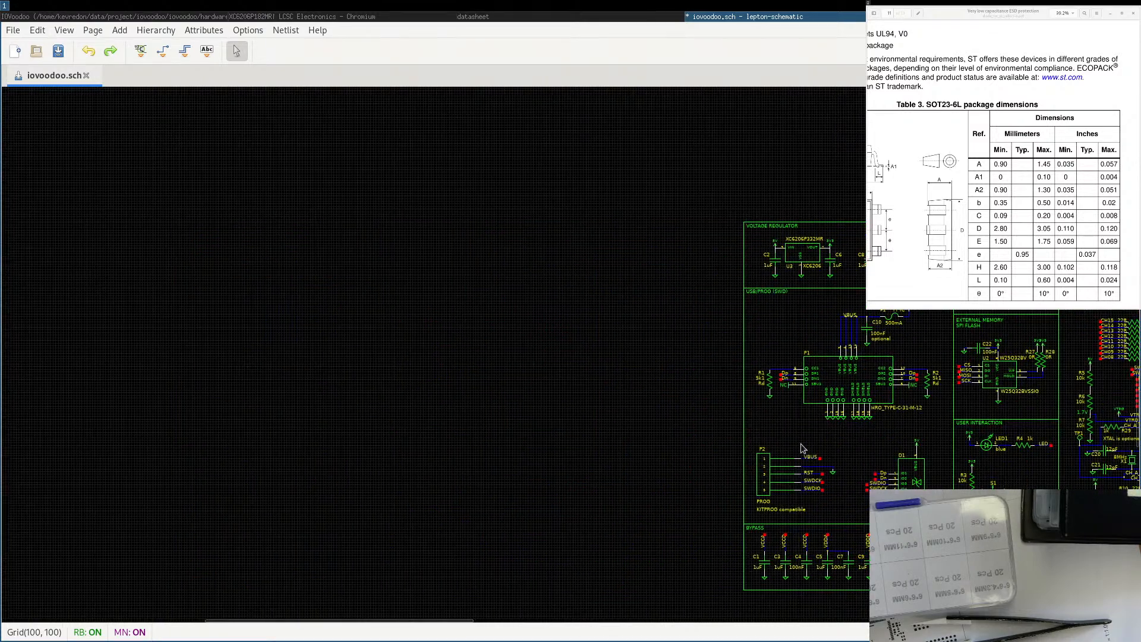
{"action": "scroll", "coordinate": [666, 429], "scroll_direction": "up", "scroll_amount": 1}
{"action": "scroll", "coordinate": [732, 448], "scroll_direction": "up", "scroll_amount": 2}
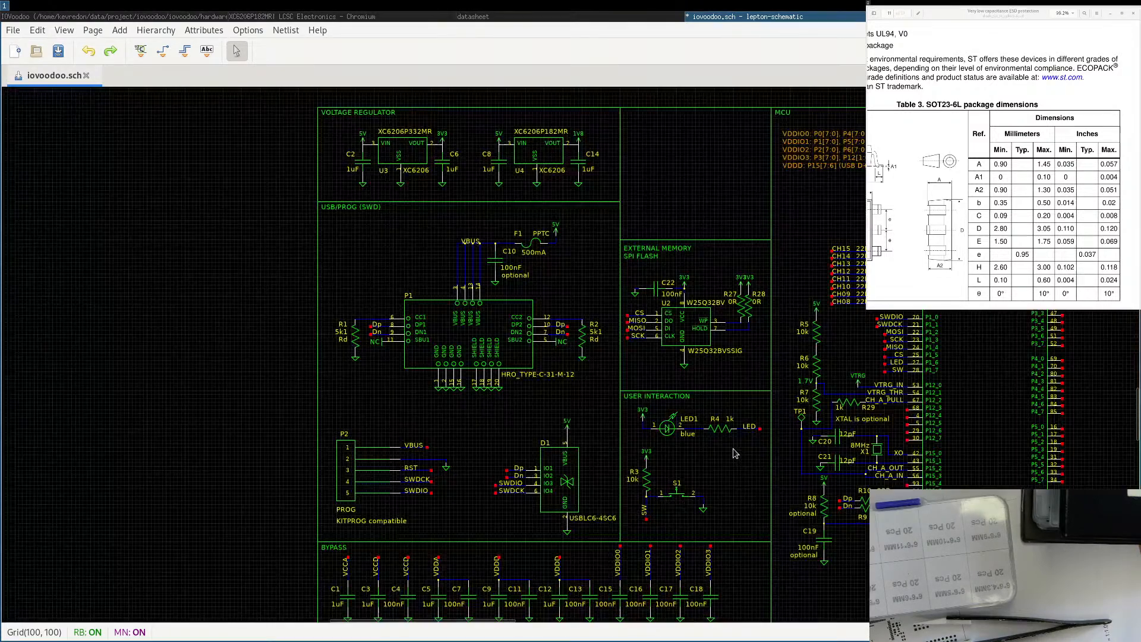
Select resistors R1 to R8, R27 and R28 together across the USB, flash, user interaction and MCU sections.
{"action": "left_click", "coordinate": [552, 319]}
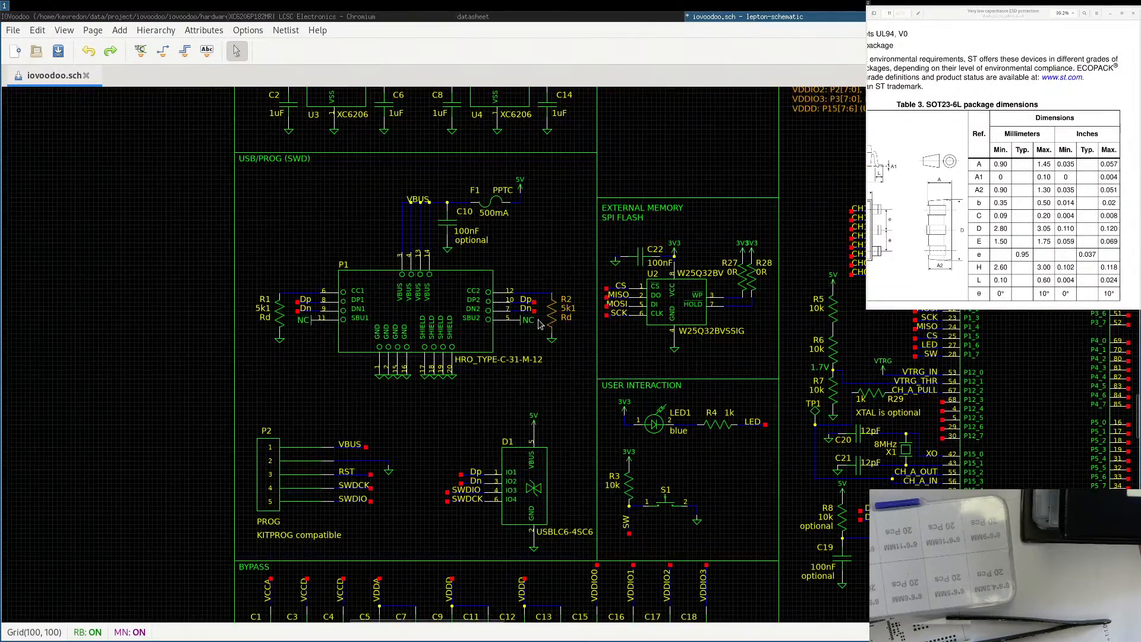
{"action": "left_click", "coordinate": [278, 319]}
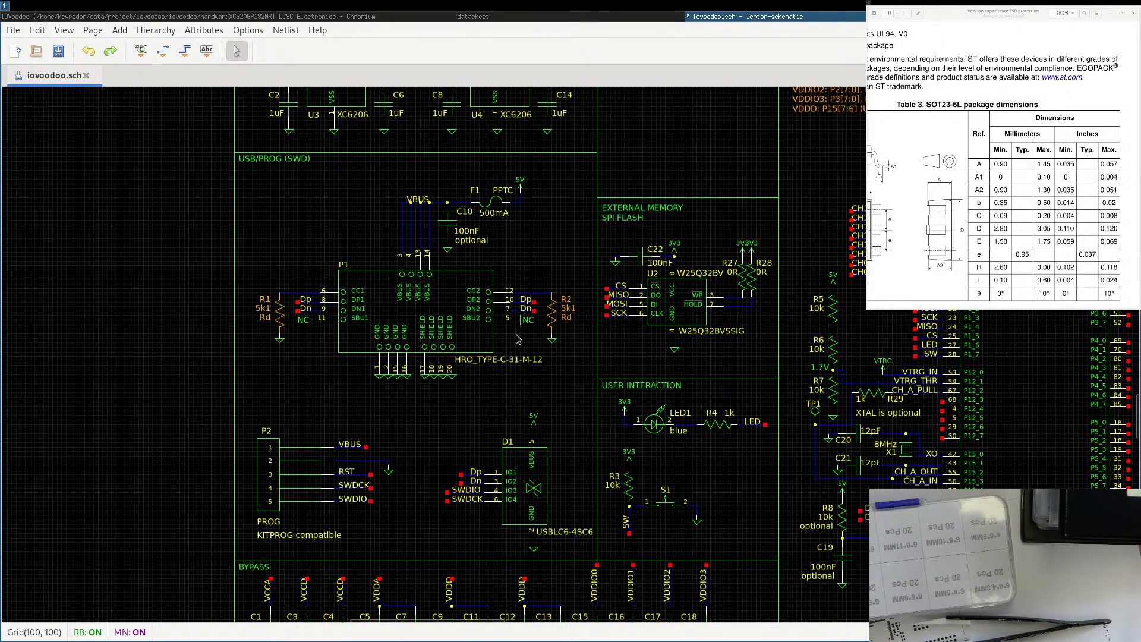
{"action": "left_click", "coordinate": [749, 289]}
{"action": "left_click", "coordinate": [549, 317]}
{"action": "middle_click_drag", "start_coordinate": [838, 432], "coordinate": [603, 375]}
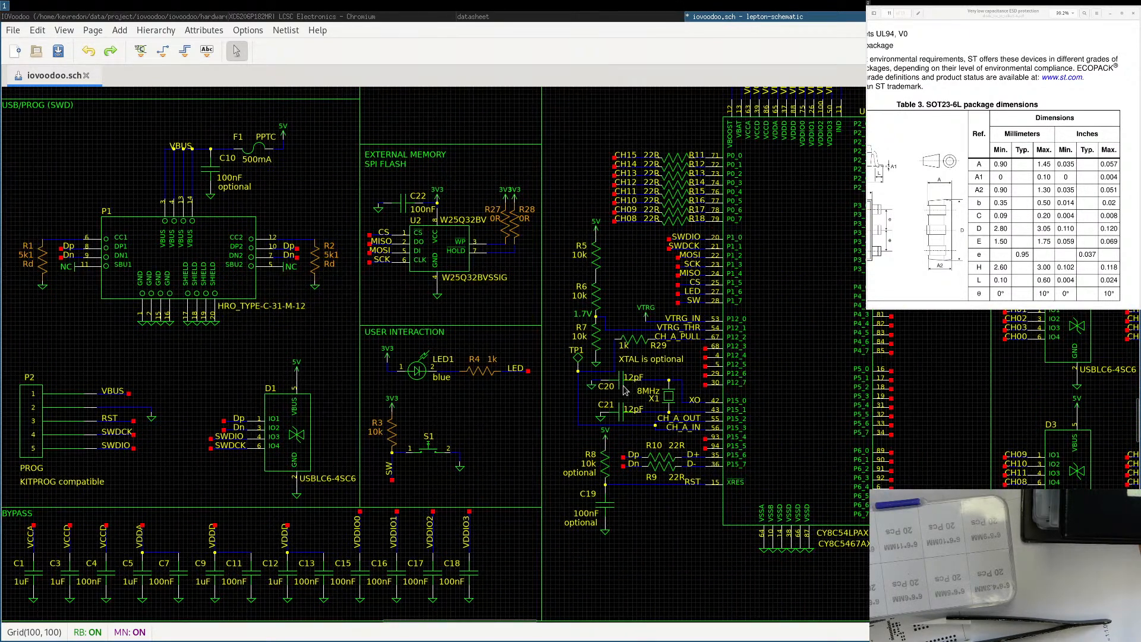
{"action": "left_click", "coordinate": [596, 337], "text": "shift"}
{"action": "left_click", "coordinate": [596, 288], "text": "shift"}
{"action": "left_click", "coordinate": [596, 257], "text": "shift"}
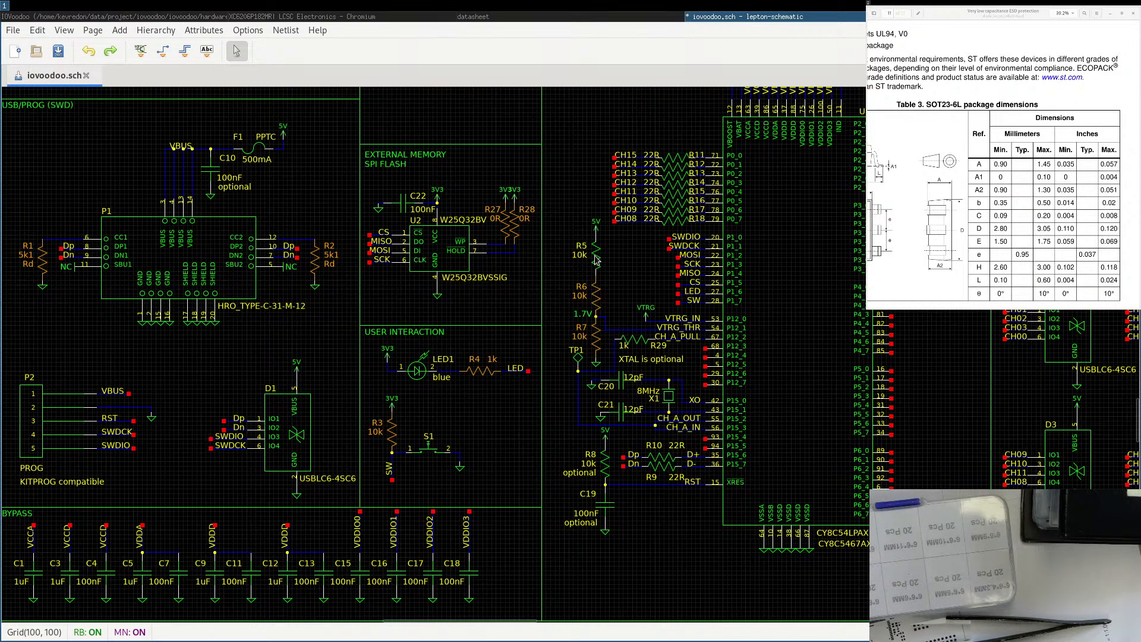
{"action": "left_click", "coordinate": [606, 465], "text": "shift"}
Add the 22R series resistors R11 to R18 on channels CH08 to CH15 to the selection.
{"action": "middle_click_drag", "start_coordinate": [824, 236], "coordinate": [734, 389]}
{"action": "scroll", "coordinate": [674, 398], "scroll_direction": "up", "scroll_amount": 1}
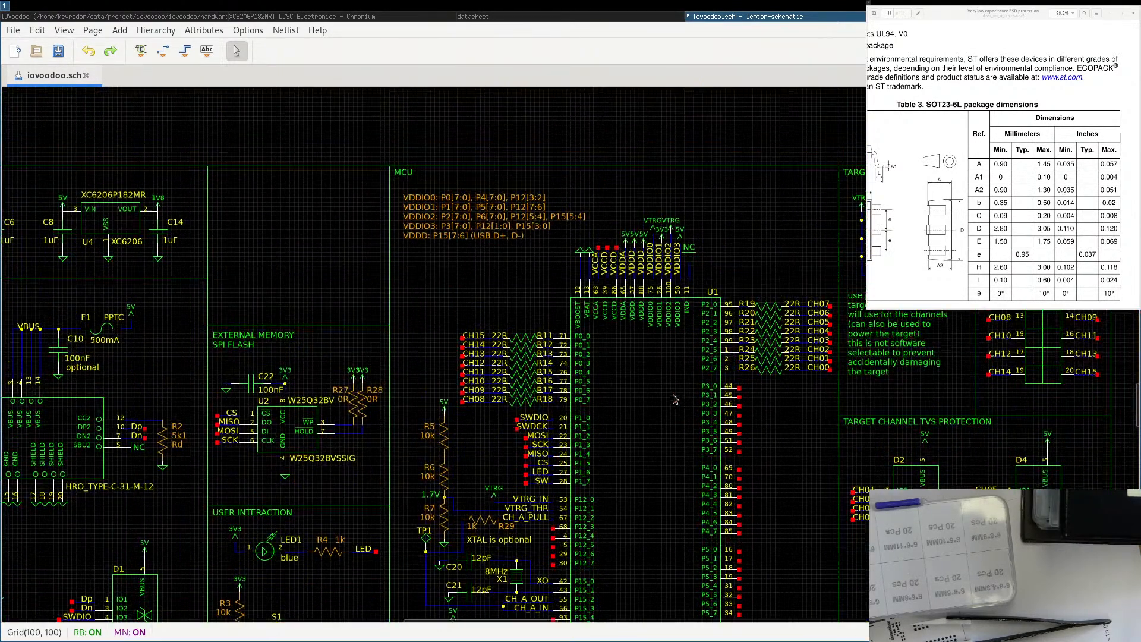
{"action": "left_click", "coordinate": [523, 360], "text": "shift"}
{"action": "left_click", "coordinate": [522, 369], "text": "shift"}
{"action": "left_click", "coordinate": [522, 377], "text": "shift"}
{"action": "left_click", "coordinate": [522, 387], "text": "shift"}
{"action": "left_click", "coordinate": [522, 400], "text": "shift"}
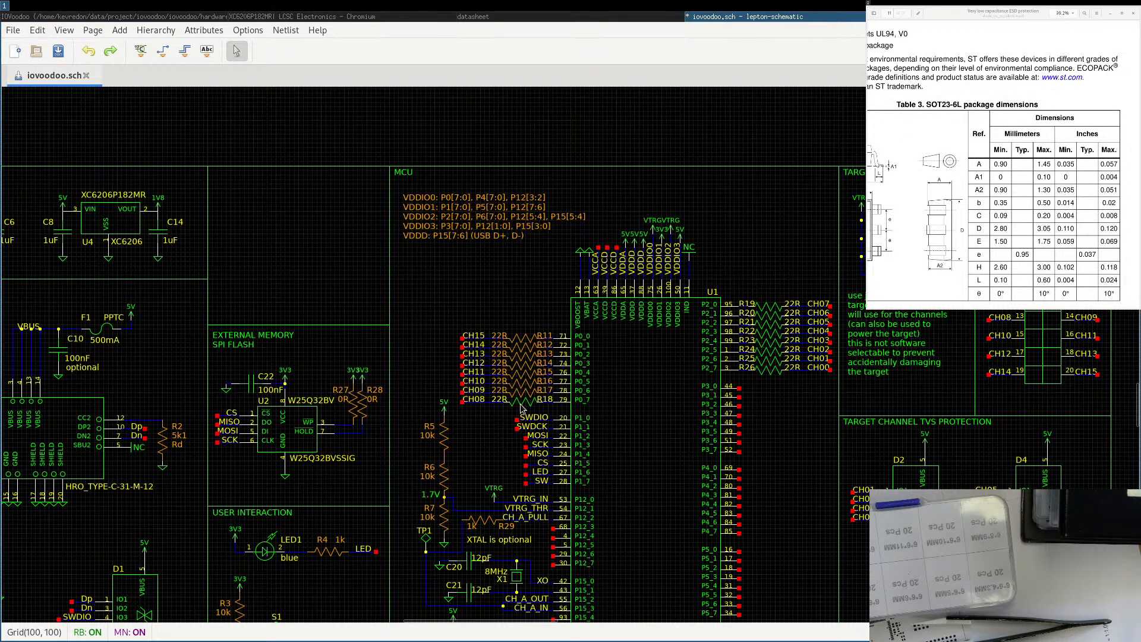
Add the 22R series resistors R19 to R26 on channels CH00 to CH07 to the selection.
{"action": "left_click", "coordinate": [778, 309], "text": "shift"}
{"action": "left_click", "coordinate": [769, 318], "text": "shift"}
{"action": "left_click", "coordinate": [772, 329], "text": "shift"}
{"action": "left_click", "coordinate": [772, 339], "text": "shift"}
{"action": "left_click", "coordinate": [772, 369], "text": "shift"}
{"action": "left_click", "coordinate": [773, 371], "text": "shift"}
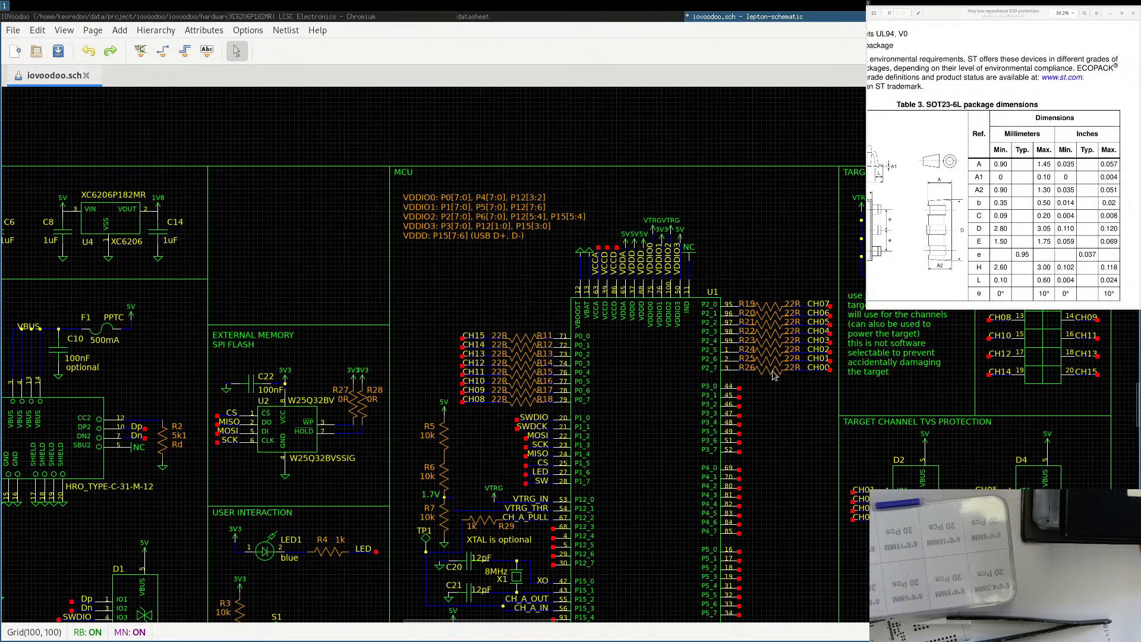
Open the attributes of all selected resistors and prepare a new hidden attribute named description.
{"action": "key", "text": "e"}
{"action": "key", "text": "e"}
{"action": "left_click", "coordinate": [650, 393]}
{"action": "type", "text": "des"}
{"action": "type", "text": "i"}
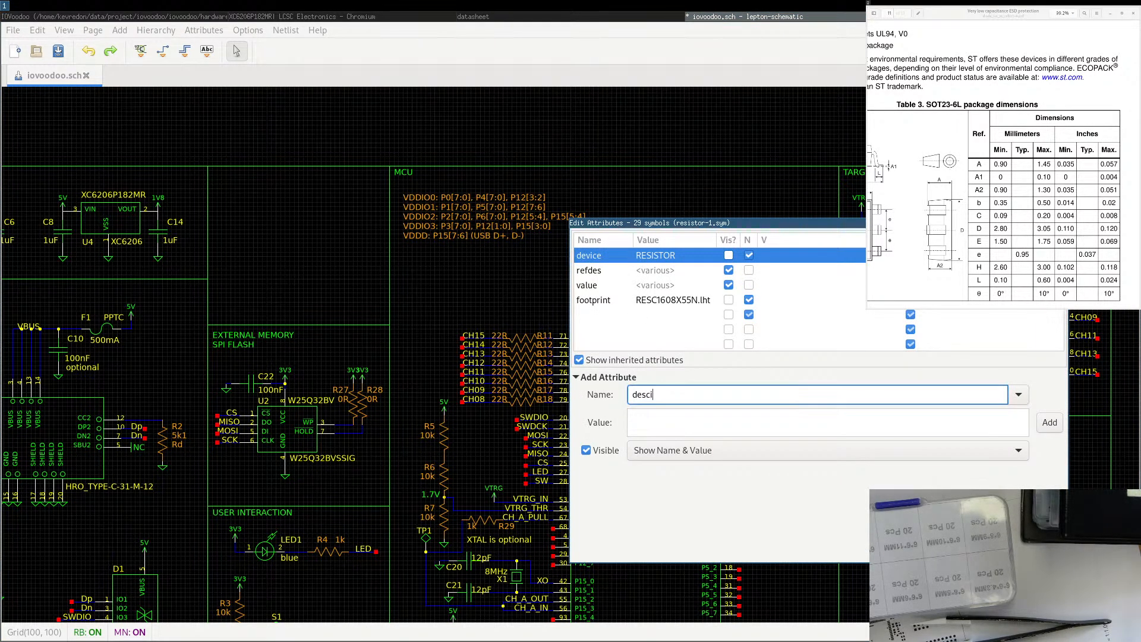
{"action": "key", "text": "BackSpace"}
{"action": "type", "text": "ription"}
{"action": "left_click", "coordinate": [587, 451]}
Enter "resistor, chip, 0603, <=5%, >=1/4W" as the value of the new description attribute.
{"action": "left_click", "coordinate": [668, 429]}
{"action": "type", "text": "resisot"}
{"action": "key", "text": "BackSpace"}
{"action": "key", "text": "BackSpace"}
{"action": "type", "text": "to"}
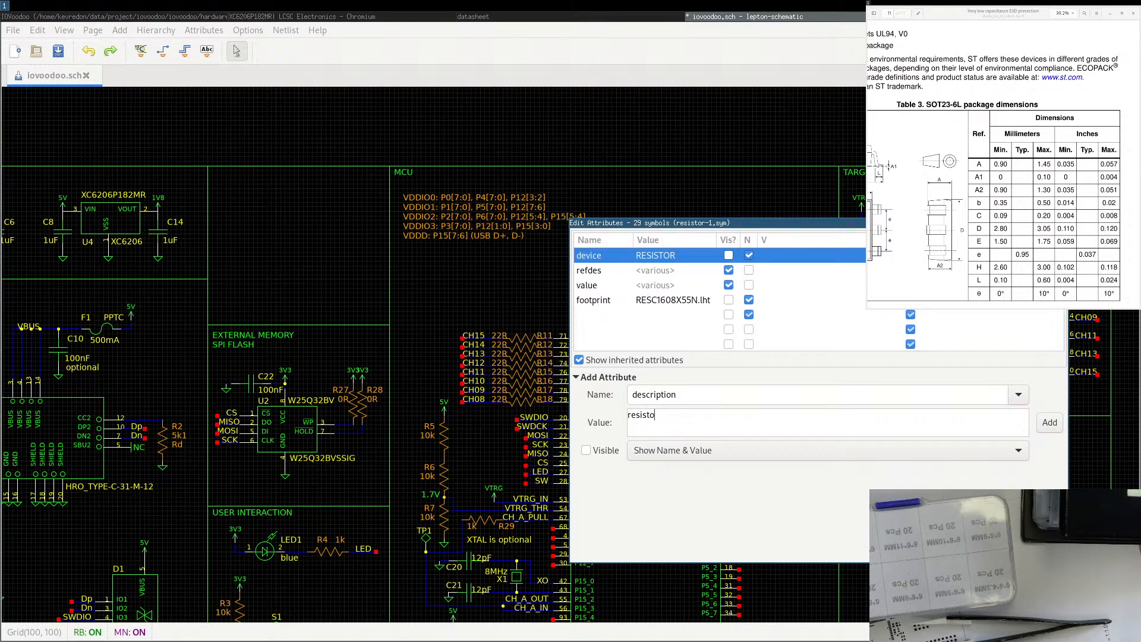
{"action": "type", "text": "r, chip, 0603, <=5%, 1/4W"}
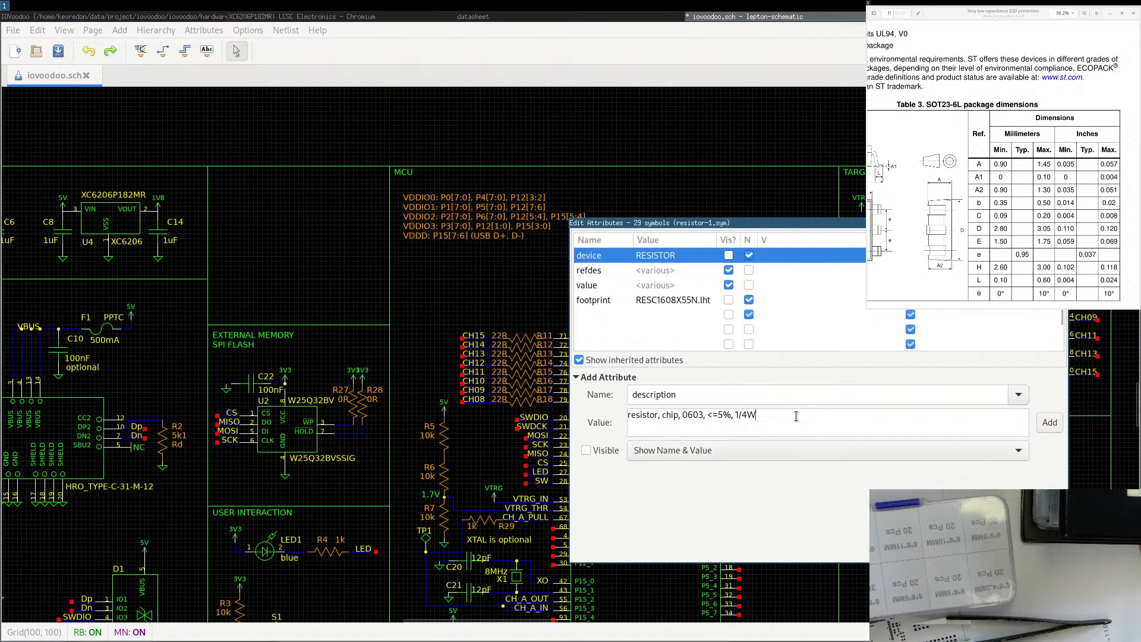
{"action": "left_click", "coordinate": [736, 415]}
{"action": "type", "text": ">="}
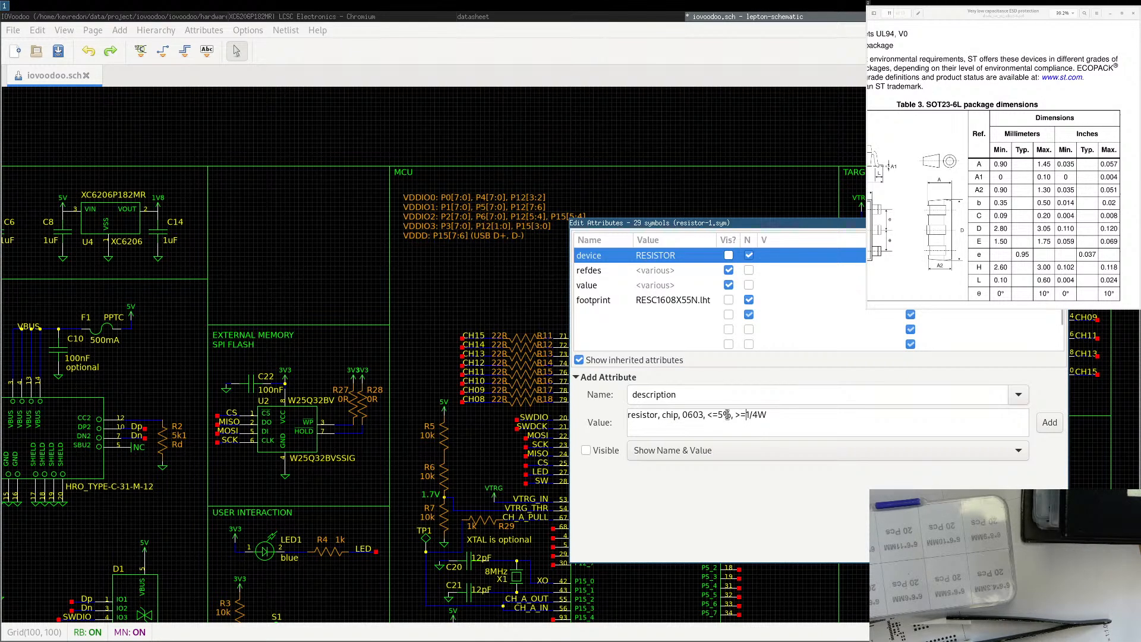
Switch to PartKeepr in the browser and list the resistor category to check the power ratings of the 0603 parts.
{"action": "left_click", "coordinate": [262, 16]}
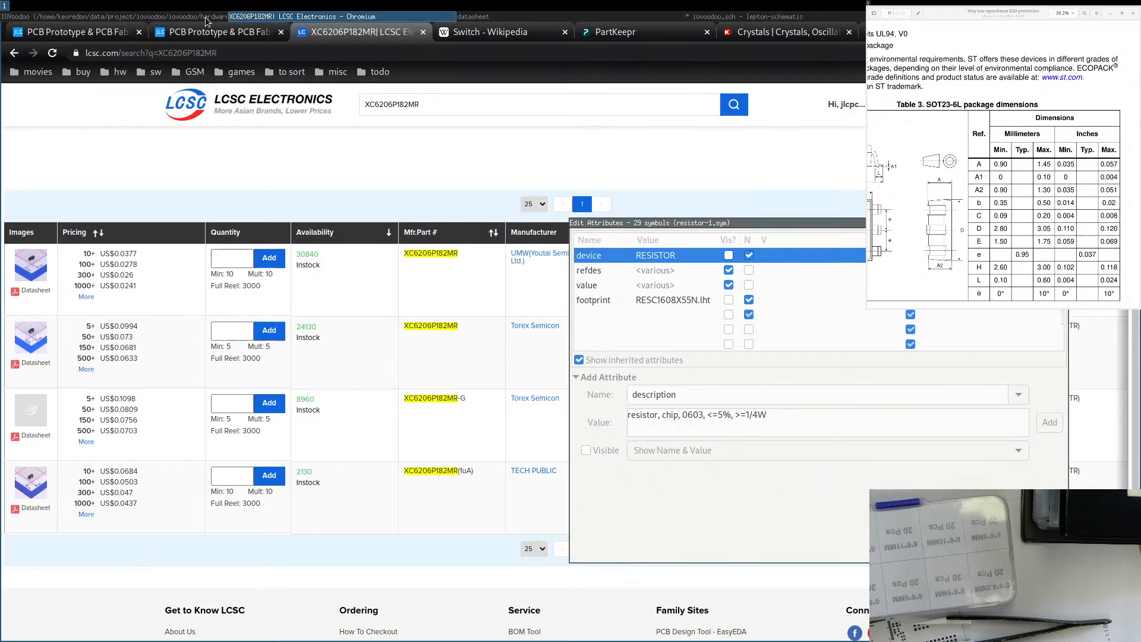
{"action": "left_click", "coordinate": [137, 17]}
{"action": "left_click", "coordinate": [261, 17]}
{"action": "left_click", "coordinate": [564, 31]}
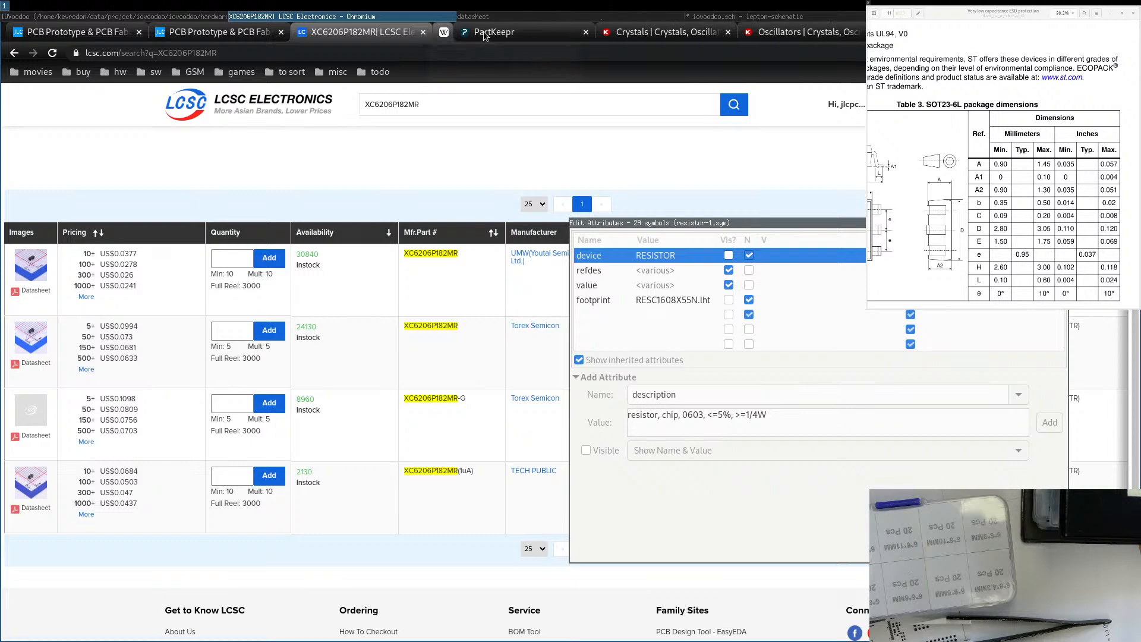
{"action": "left_click", "coordinate": [487, 32]}
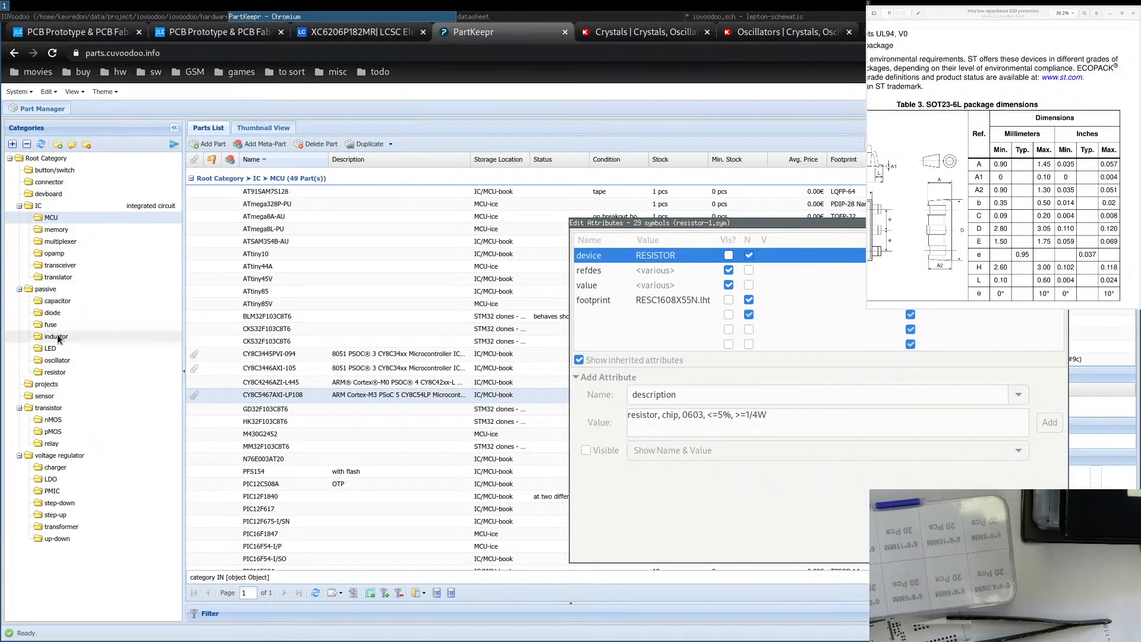
{"action": "left_click", "coordinate": [54, 372]}
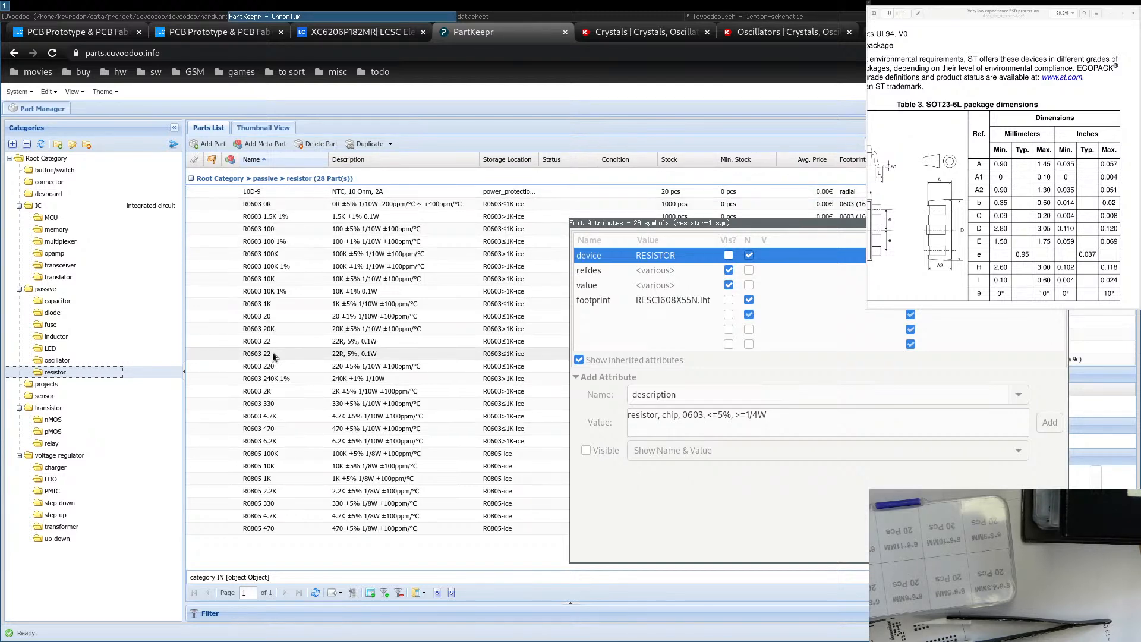
{"action": "left_click_drag", "start_coordinate": [703, 220], "coordinate": [799, 438]}
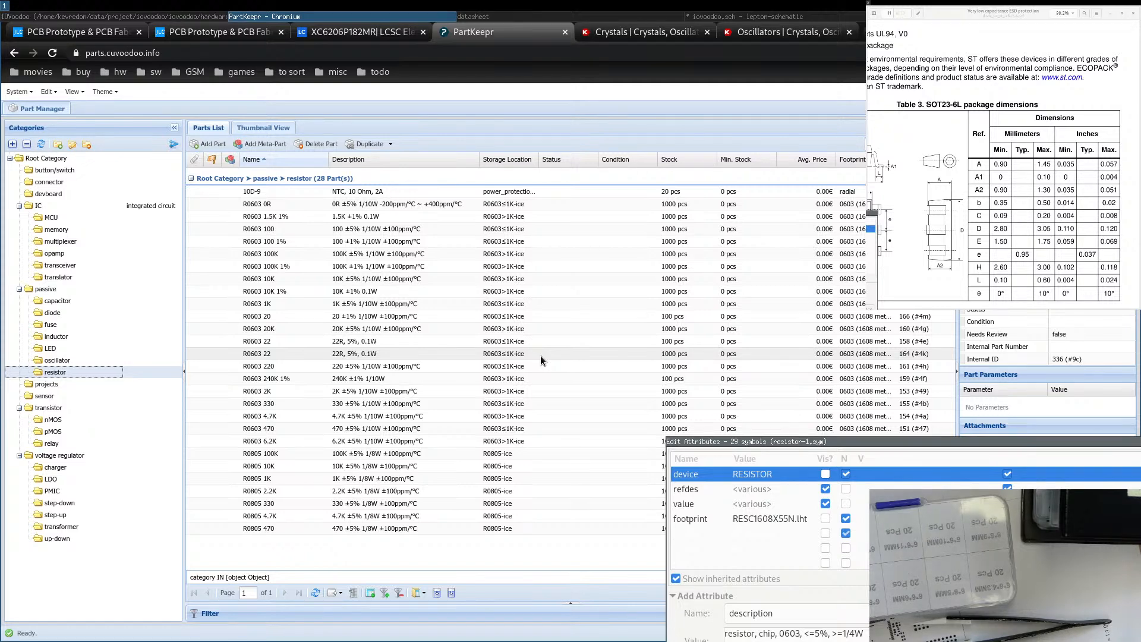
Change the power rating in the description value to >=0.1W and add the attribute to the selected resistors.
{"action": "left_click_drag", "start_coordinate": [867, 438], "coordinate": [672, 228]}
{"action": "left_click", "coordinate": [661, 423]}
{"action": "key", "text": "BackSpace"}
{"action": "key", "text": "BackSpace"}
{"action": "key", "text": "BackSpace"}
{"action": "type", "text": "0.1"}
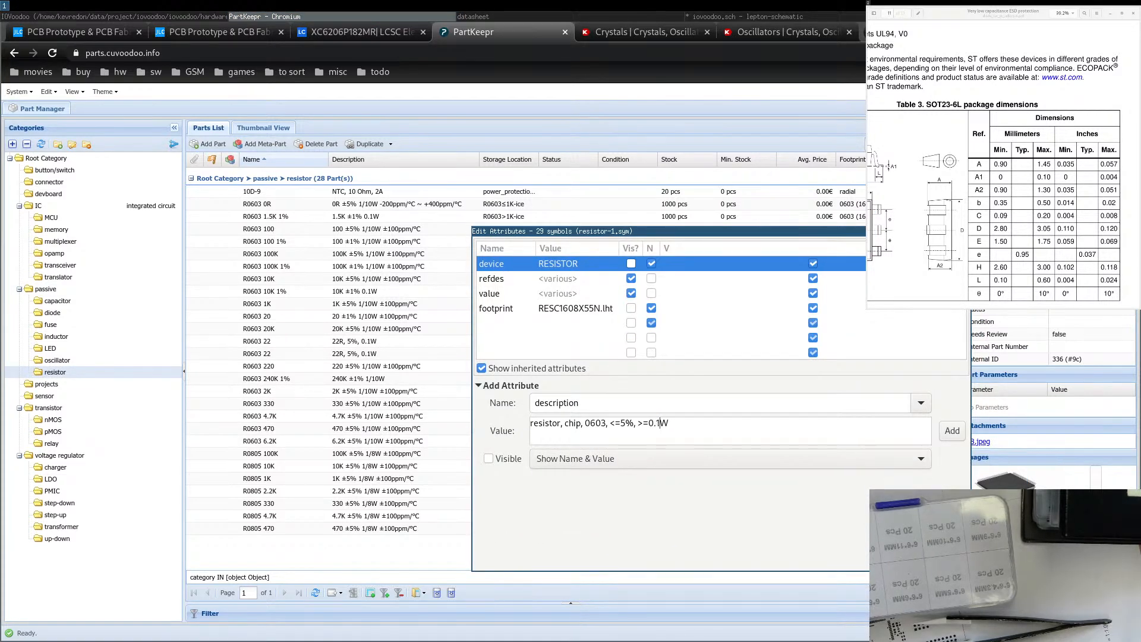
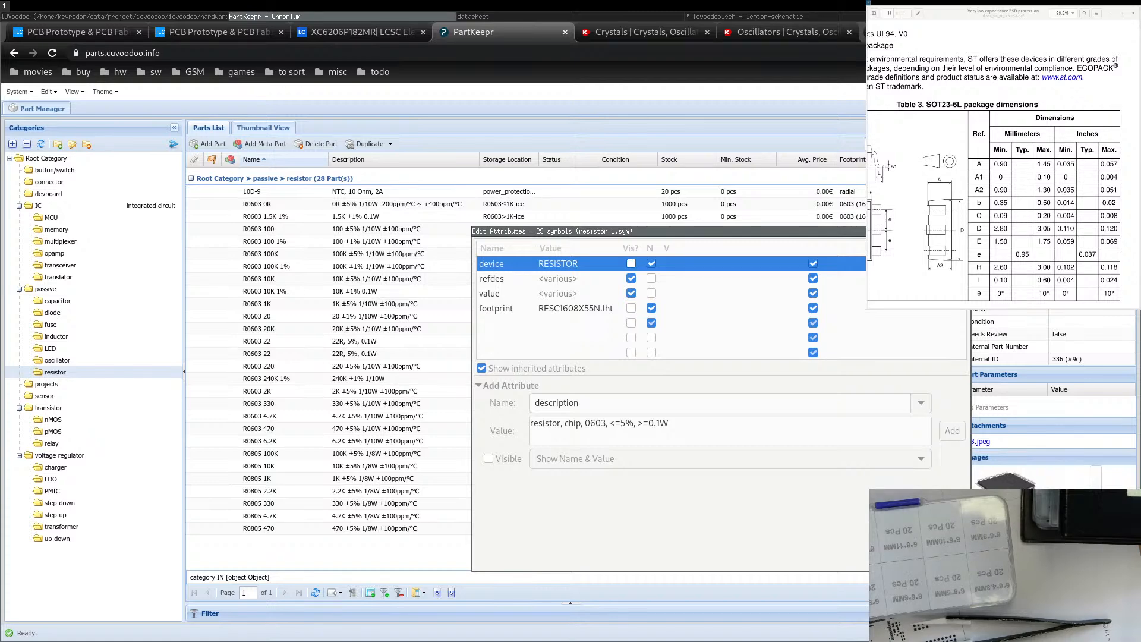
{"action": "left_click", "coordinate": [801, 413]}
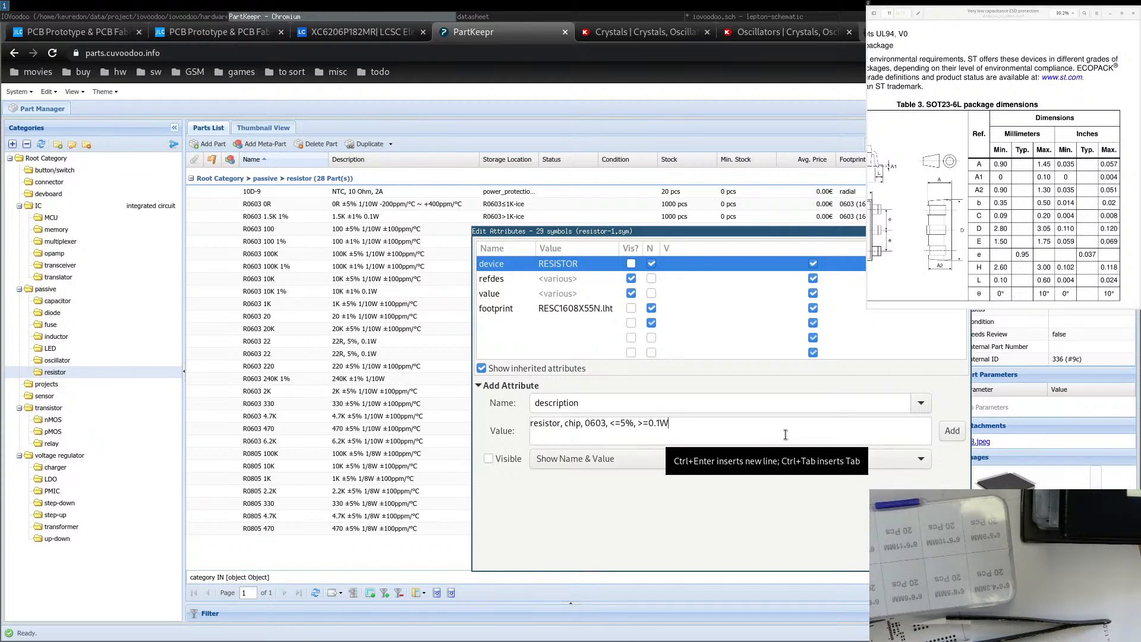
{"action": "left_click", "coordinate": [954, 436]}
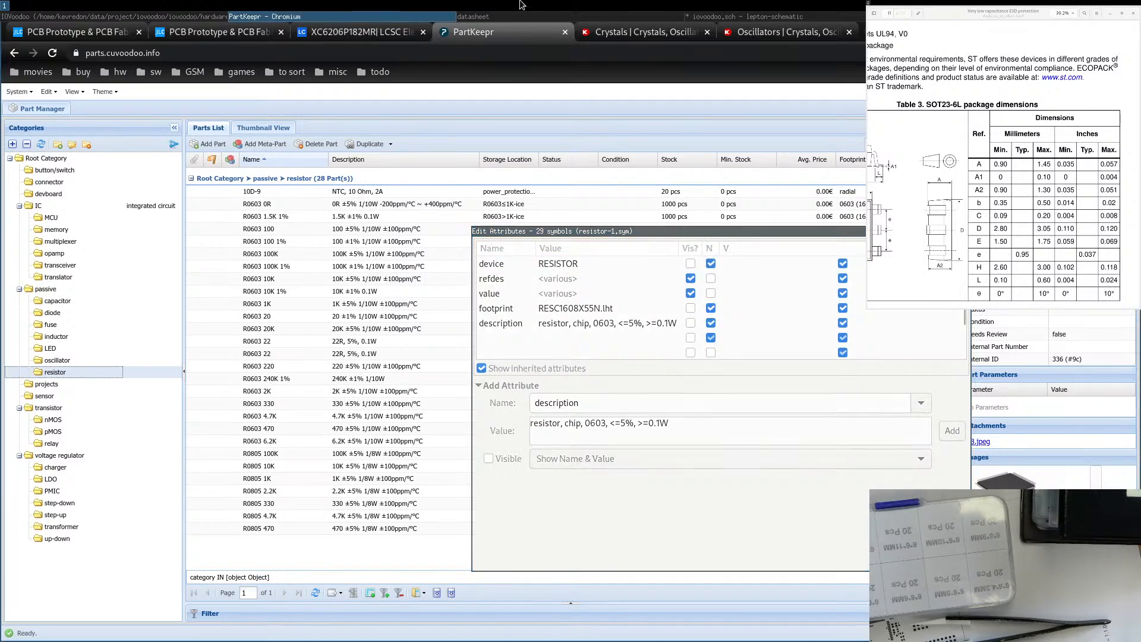
Examine the parameters of the R0603 10K 1% and R0603 1.5K 1% resistors in PartKeepr.
{"action": "left_click", "coordinate": [716, 16]}
{"action": "left_click", "coordinate": [257, 17]}
{"action": "left_click", "coordinate": [269, 290]}
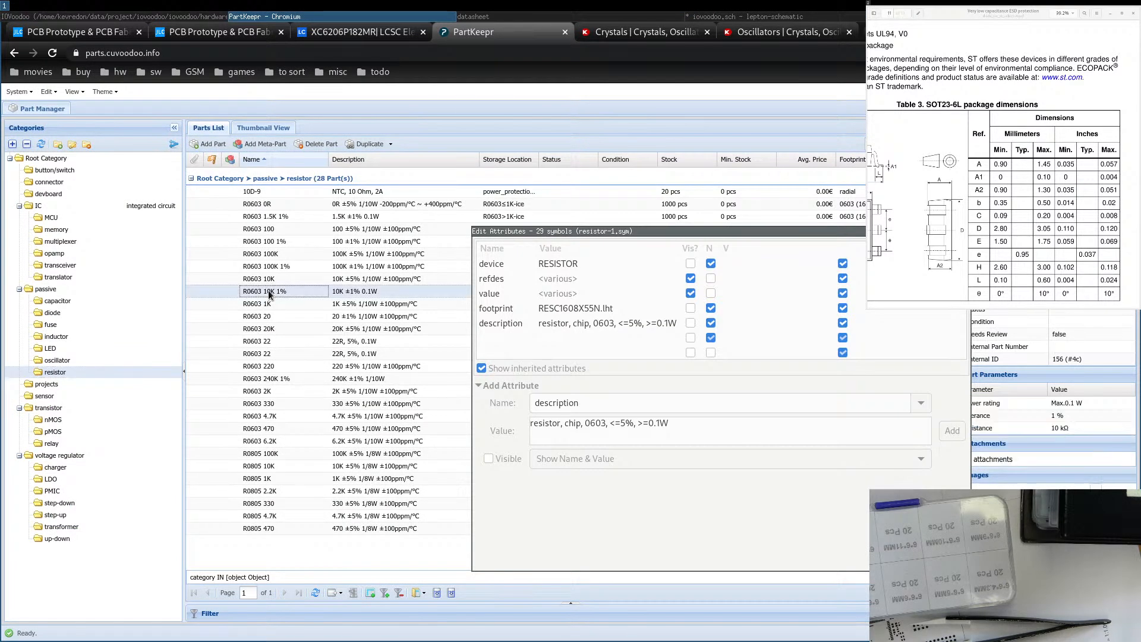
{"action": "left_click", "coordinate": [280, 217]}
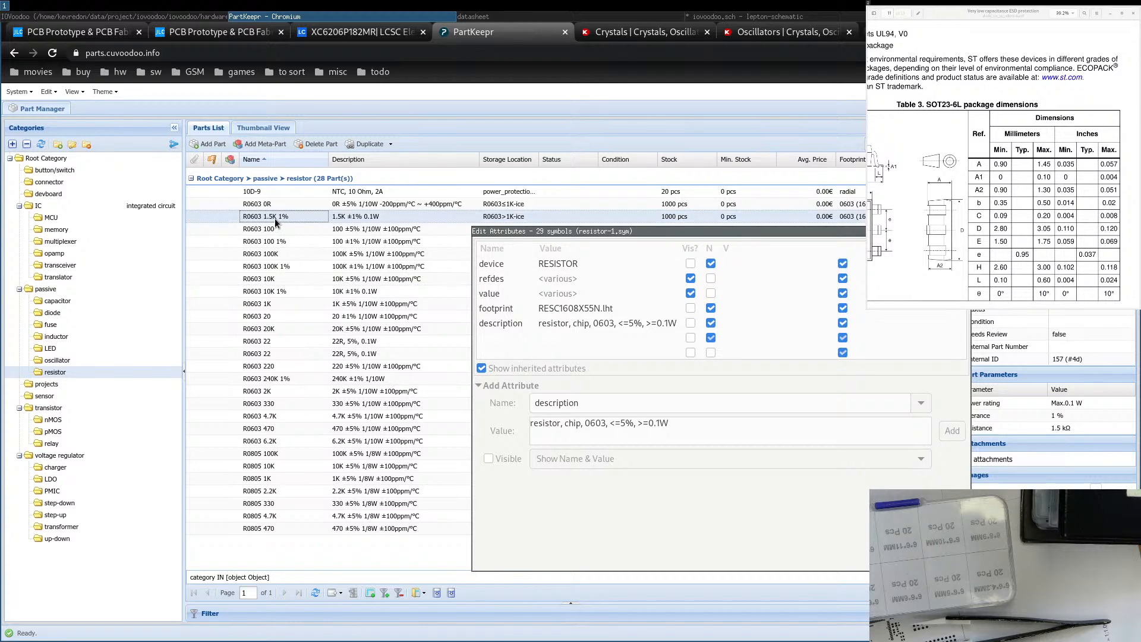
{"action": "left_click", "coordinate": [206, 15]}
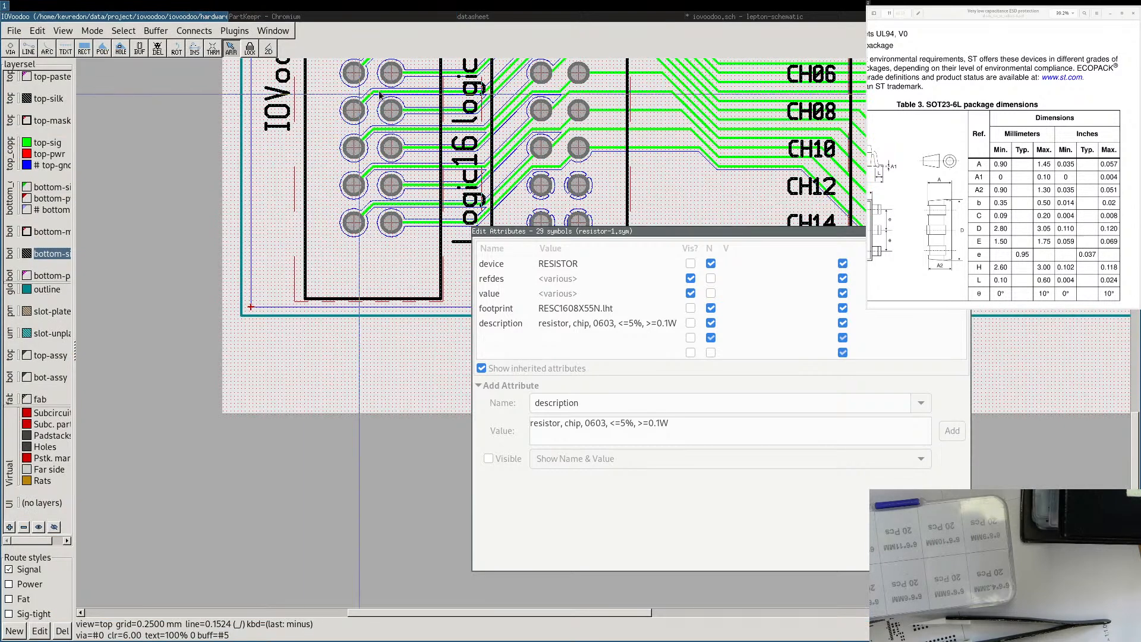
{"action": "left_click", "coordinate": [376, 17]}
{"action": "left_click", "coordinate": [526, 17]}
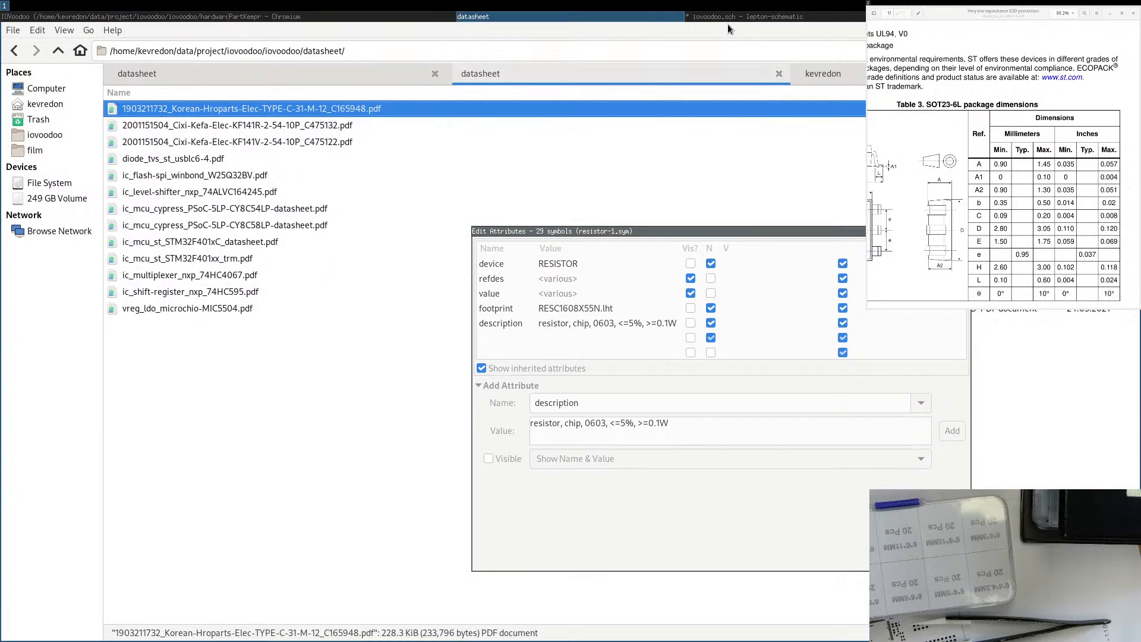
Return to the iovoodoo.sch schematic and set the tolerance in the description of resistor R29 to <=1%.
{"action": "left_click", "coordinate": [723, 22]}
{"action": "left_click_drag", "start_coordinate": [596, 238], "coordinate": [796, 174]}
{"action": "scroll", "coordinate": [464, 393], "scroll_direction": "down", "scroll_amount": 1}
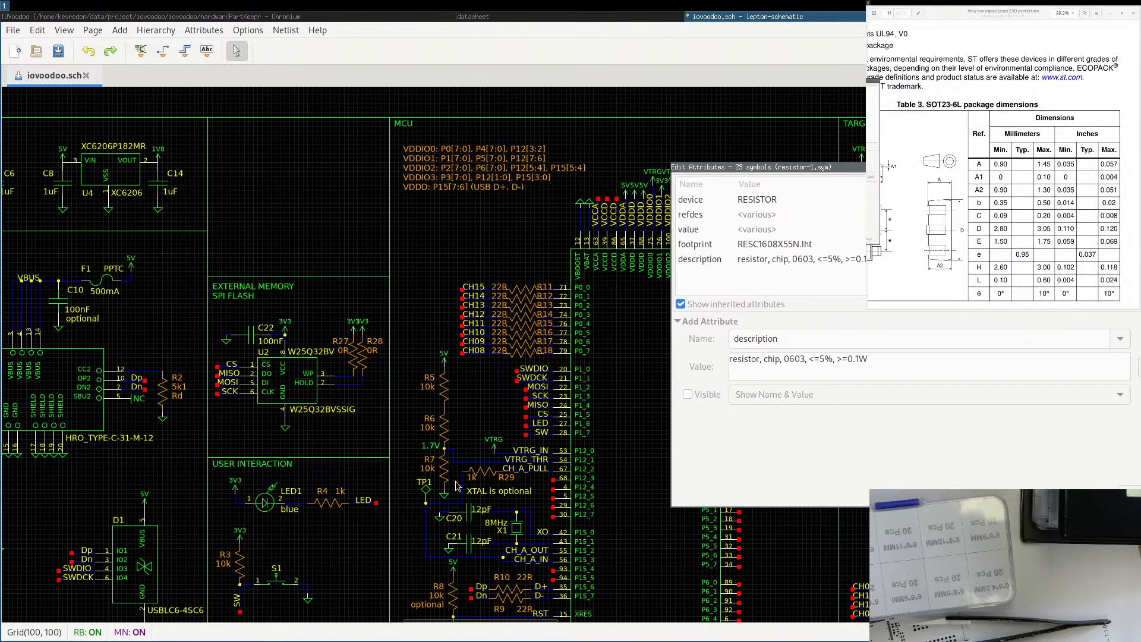
{"action": "left_click", "coordinate": [482, 478]}
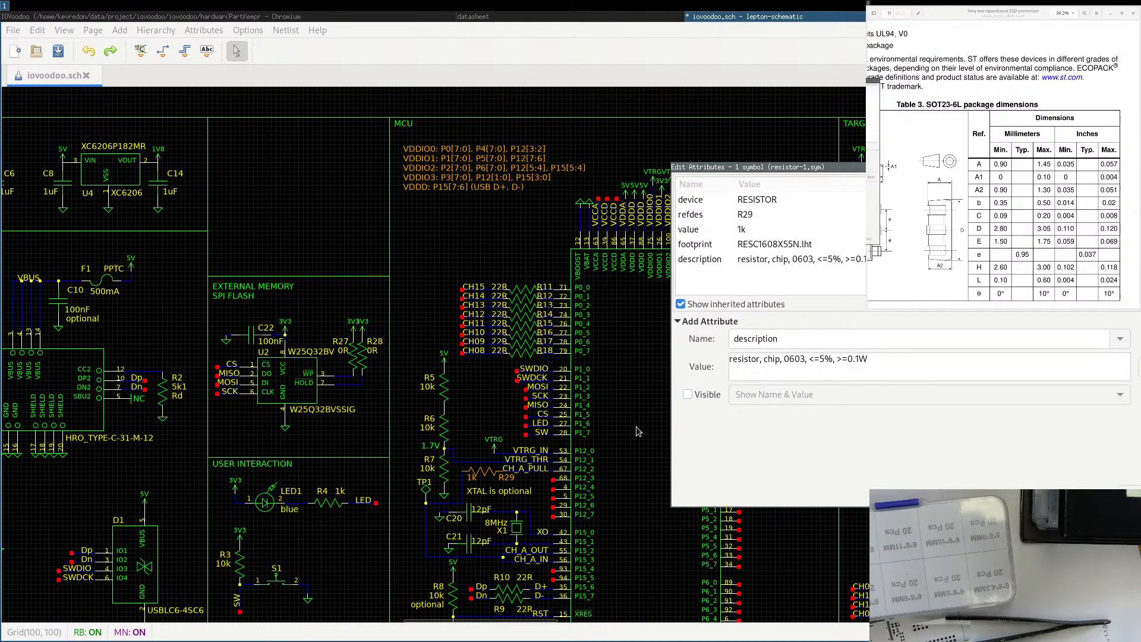
{"action": "left_click", "coordinate": [827, 361]}
{"action": "key", "text": "BackSpace"}
{"action": "type", "text": "1"}
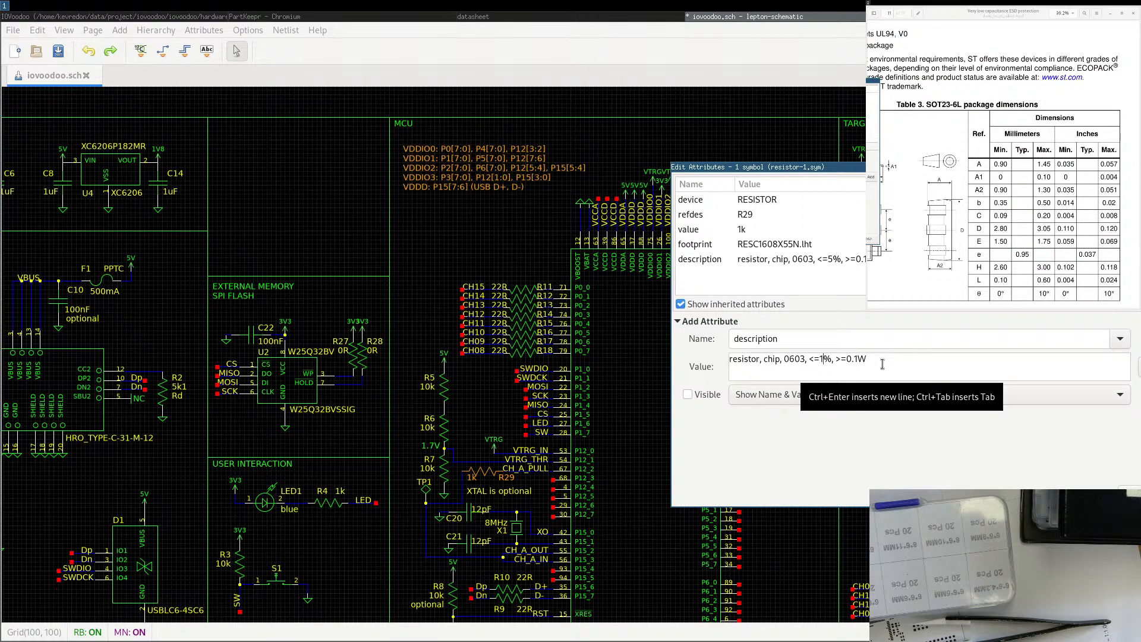
{"action": "left_click", "coordinate": [830, 260]}
{"action": "left_click", "coordinate": [830, 259]}
{"action": "key", "text": "Escape"}
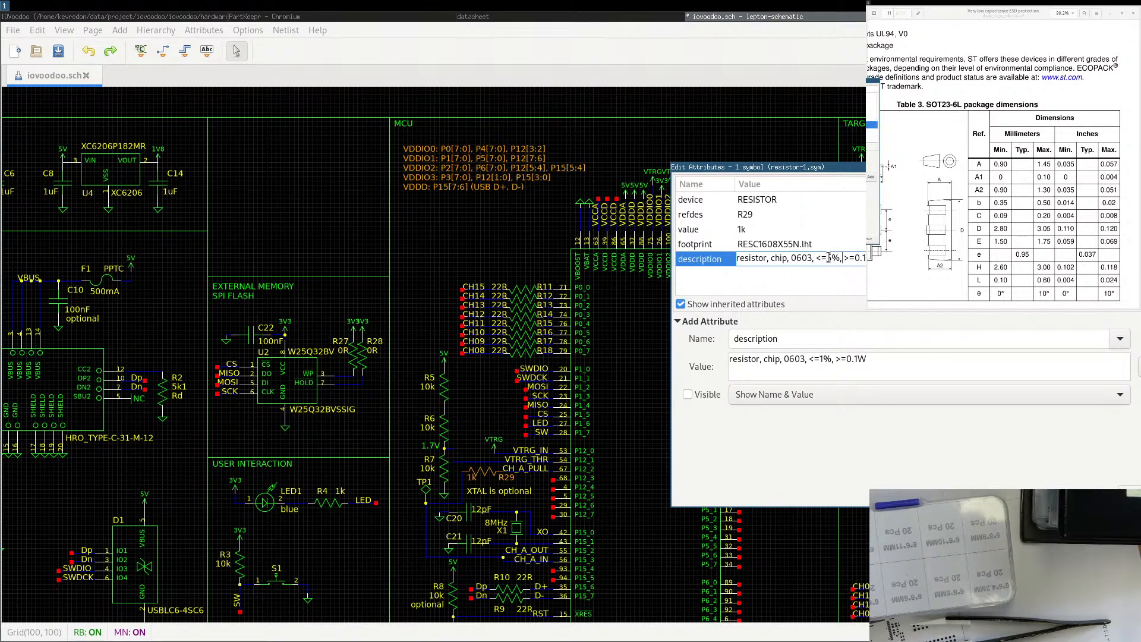
{"action": "key", "text": "BackSpace"}
{"action": "type", "text": "1"}
{"action": "key", "text": "Return"}
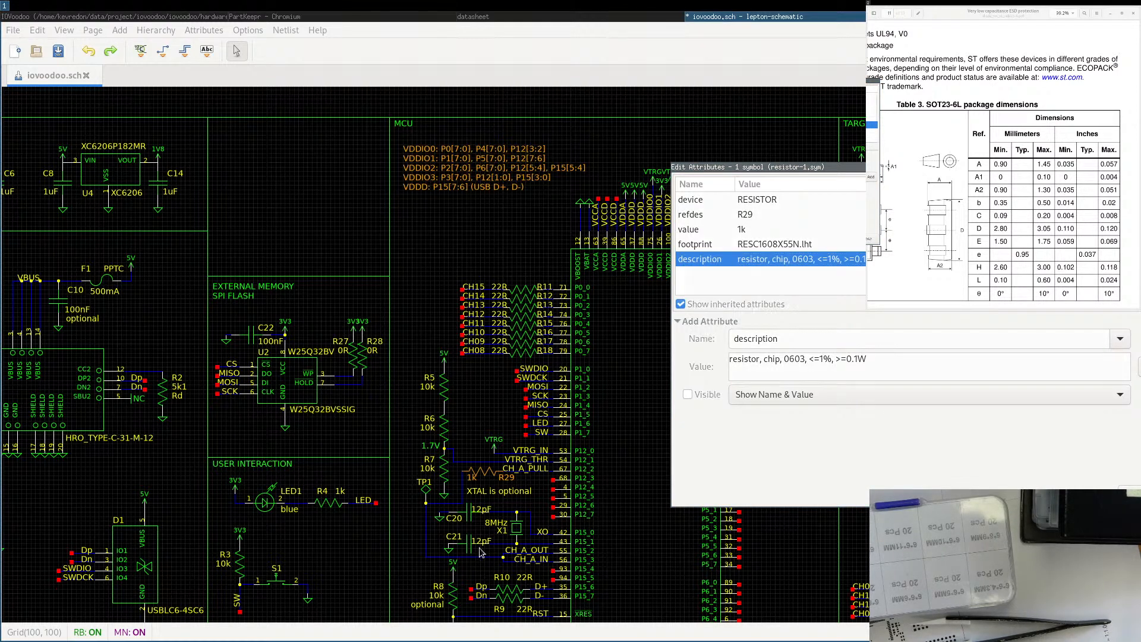
Select resistor R5 and check the R0603 10K 1% entry in PartKeepr before returning to the iovoodoo.sch schematic.
{"action": "middle_click_drag", "start_coordinate": [474, 439], "coordinate": [457, 396]}
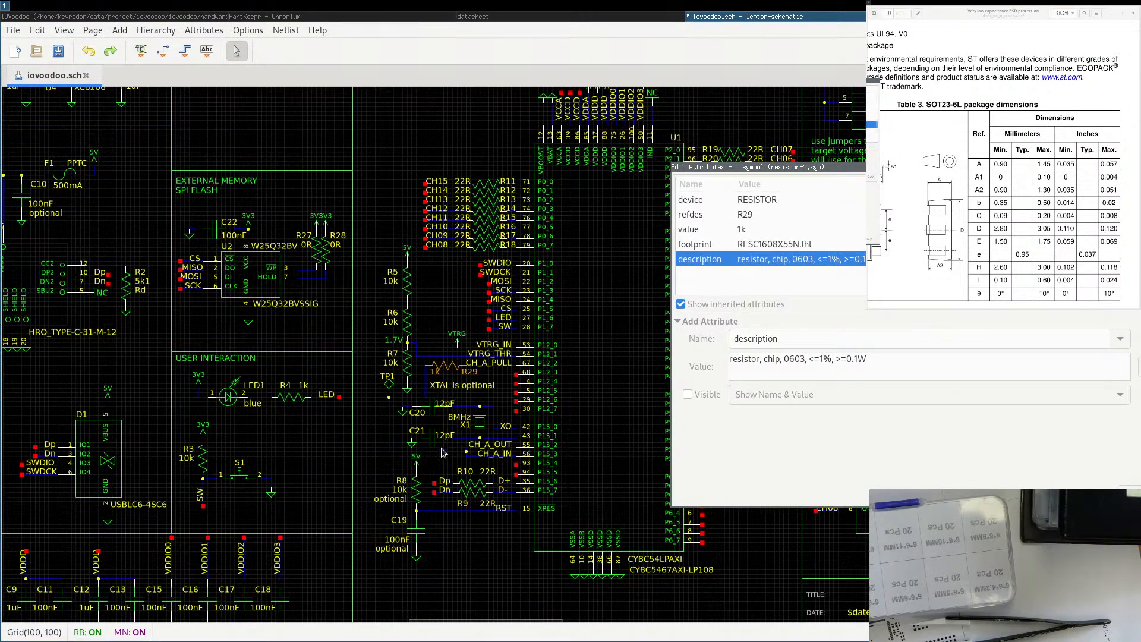
{"action": "left_click", "coordinate": [406, 288]}
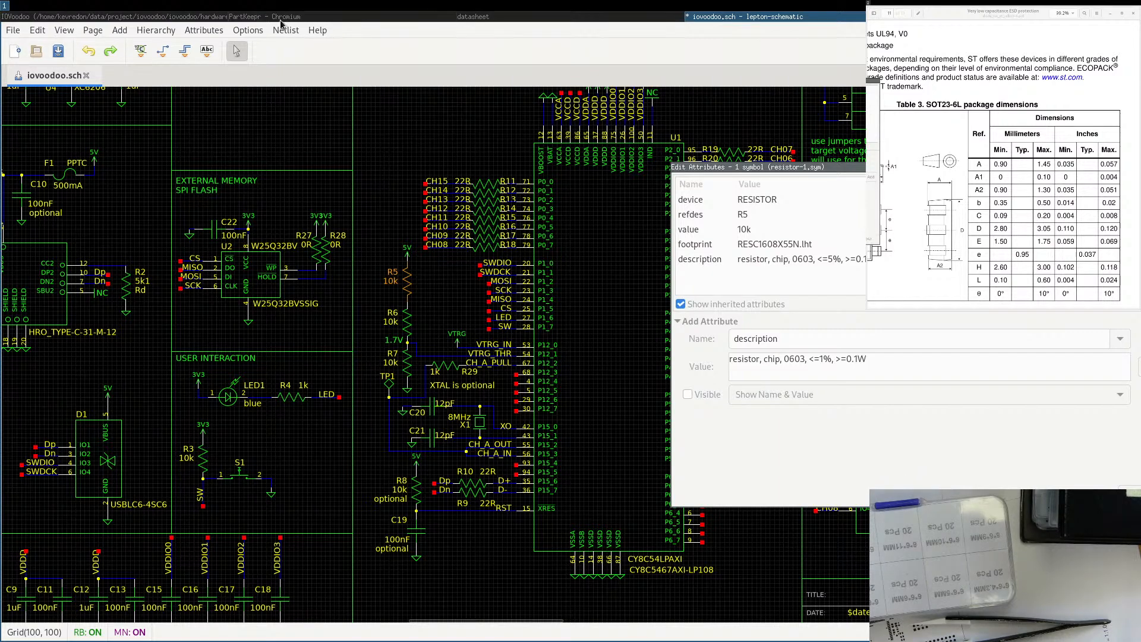
{"action": "left_click", "coordinate": [284, 18]}
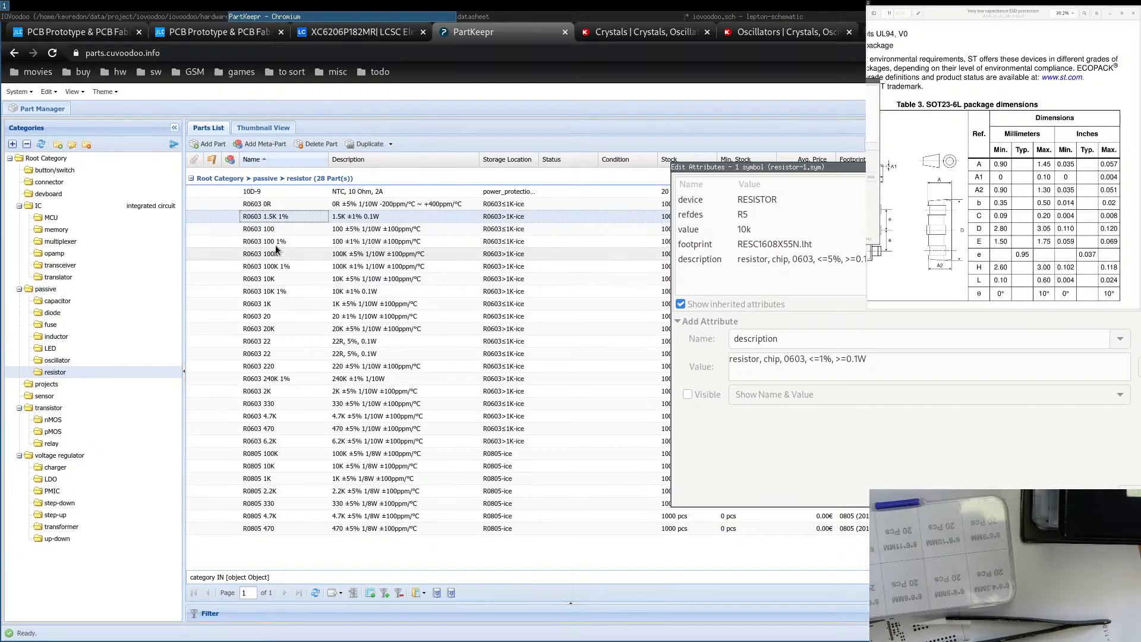
{"action": "left_click", "coordinate": [279, 290]}
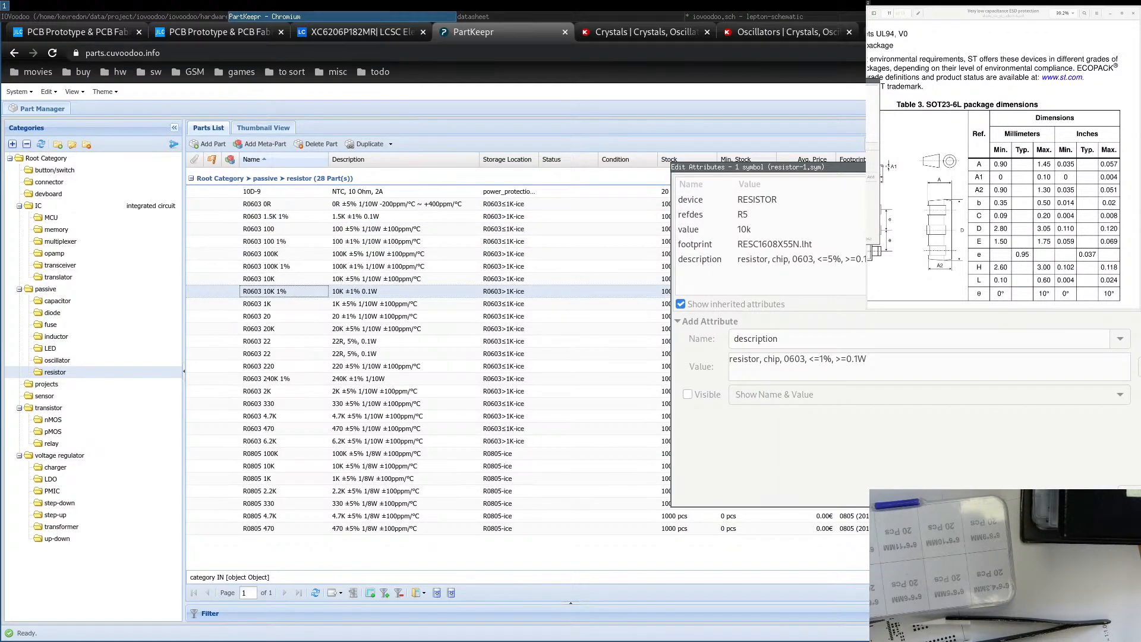
{"action": "left_click", "coordinate": [680, 18]}
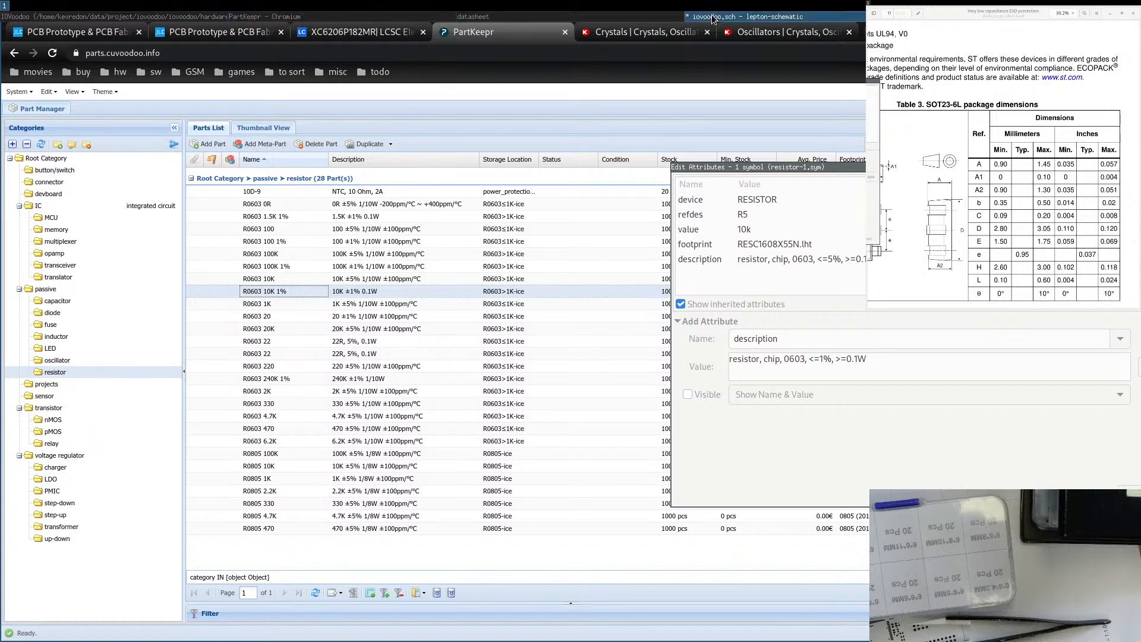
{"action": "left_click", "coordinate": [831, 262]}
{"action": "left_click", "coordinate": [831, 261]}
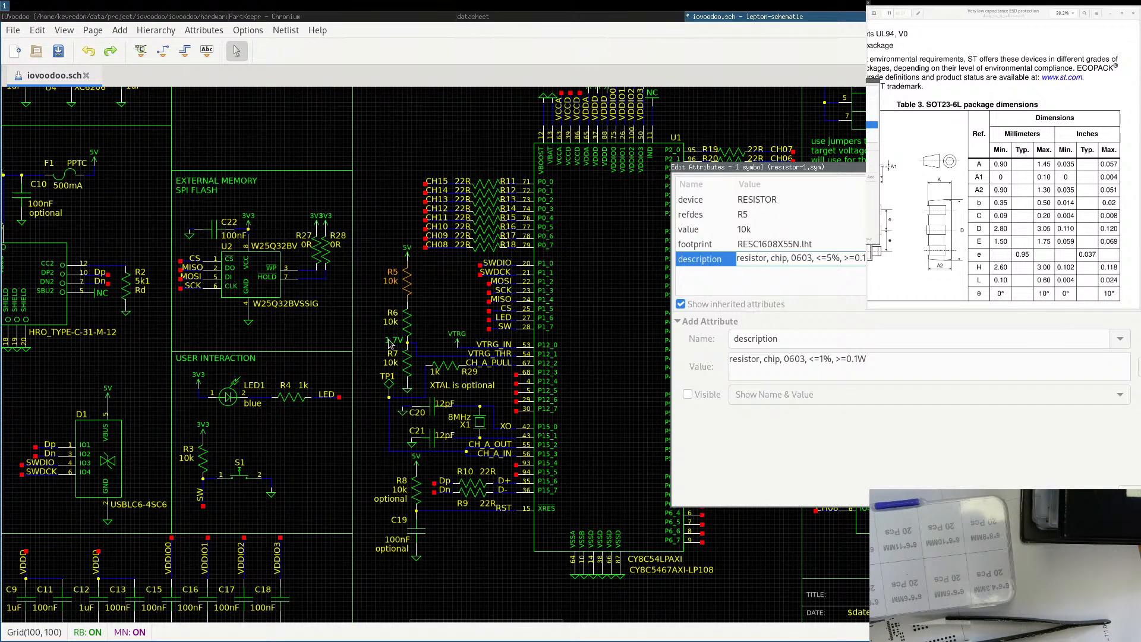
{"action": "left_click", "coordinate": [834, 259]}
{"action": "left_click", "coordinate": [834, 259]}
{"action": "left_click", "coordinate": [833, 260]}
{"action": "left_click", "coordinate": [833, 260]}
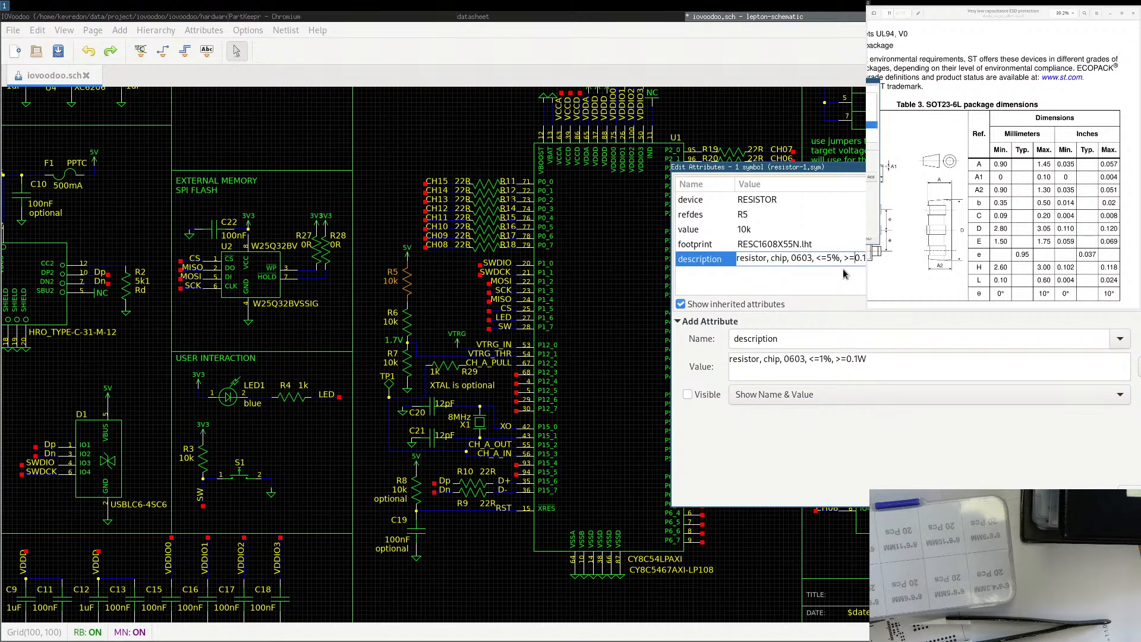
Add R6 and R7 to the selection and set the tolerance in the description of all three resistors to <=1%.
{"action": "left_click", "coordinate": [408, 325], "text": "shift"}
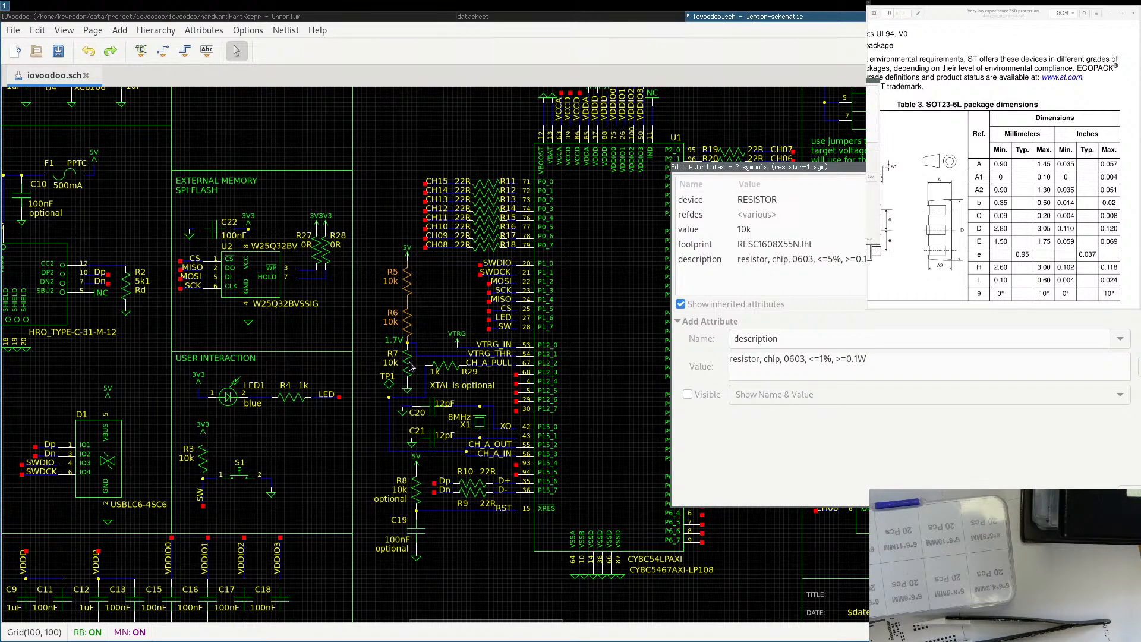
{"action": "left_click", "coordinate": [844, 262]}
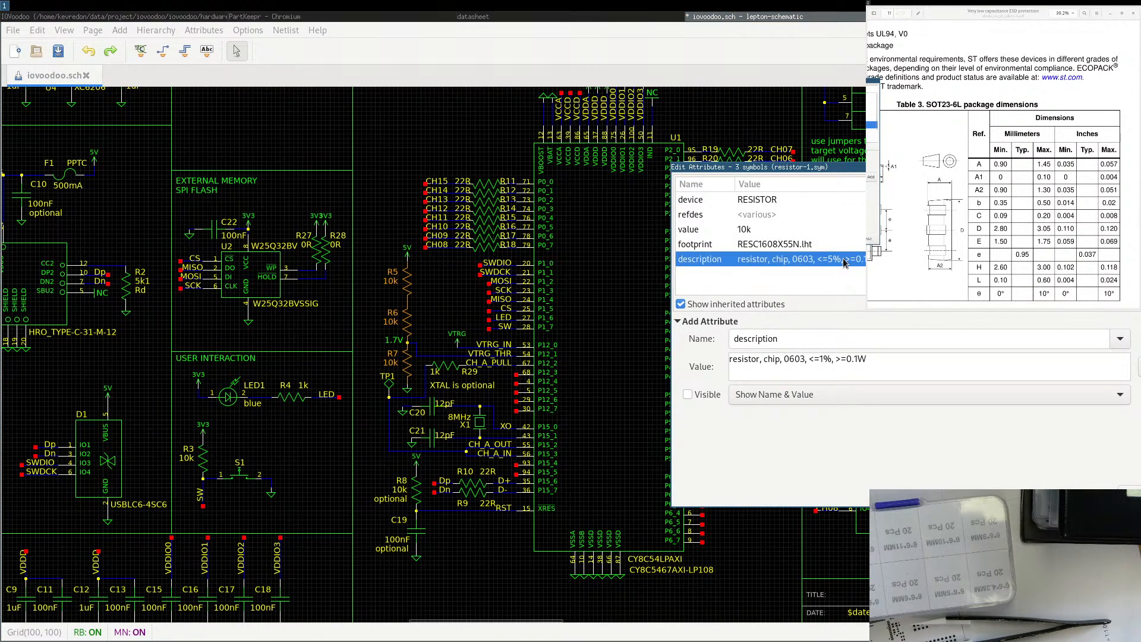
{"action": "left_click", "coordinate": [844, 262]}
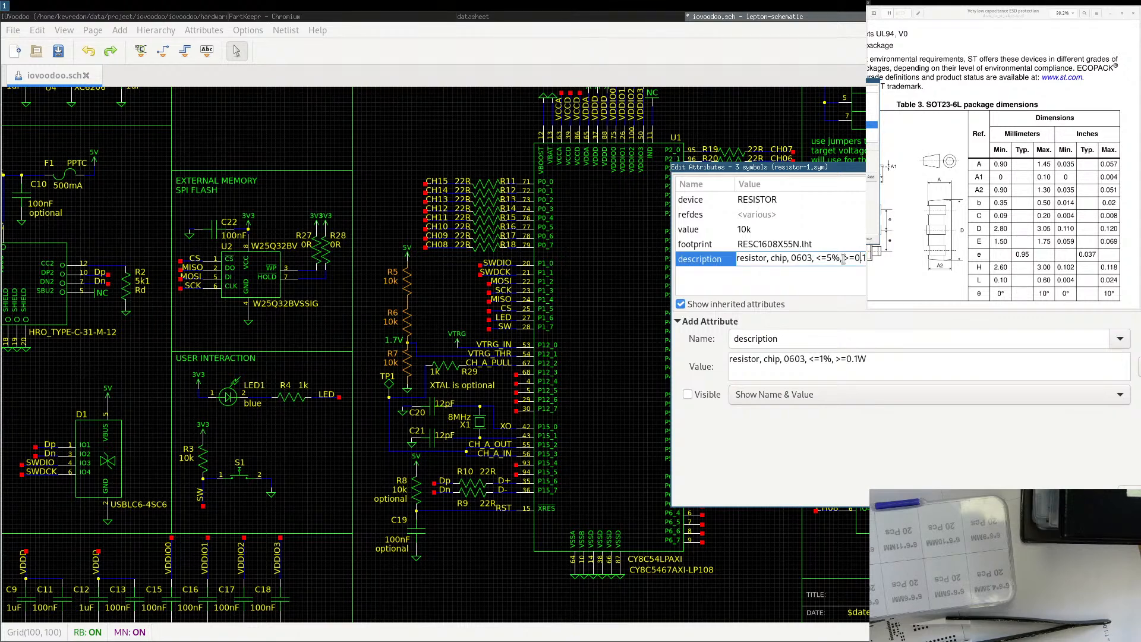
{"action": "key", "text": "Delete"}
{"action": "type", "text": "1"}
{"action": "key", "text": "Return"}
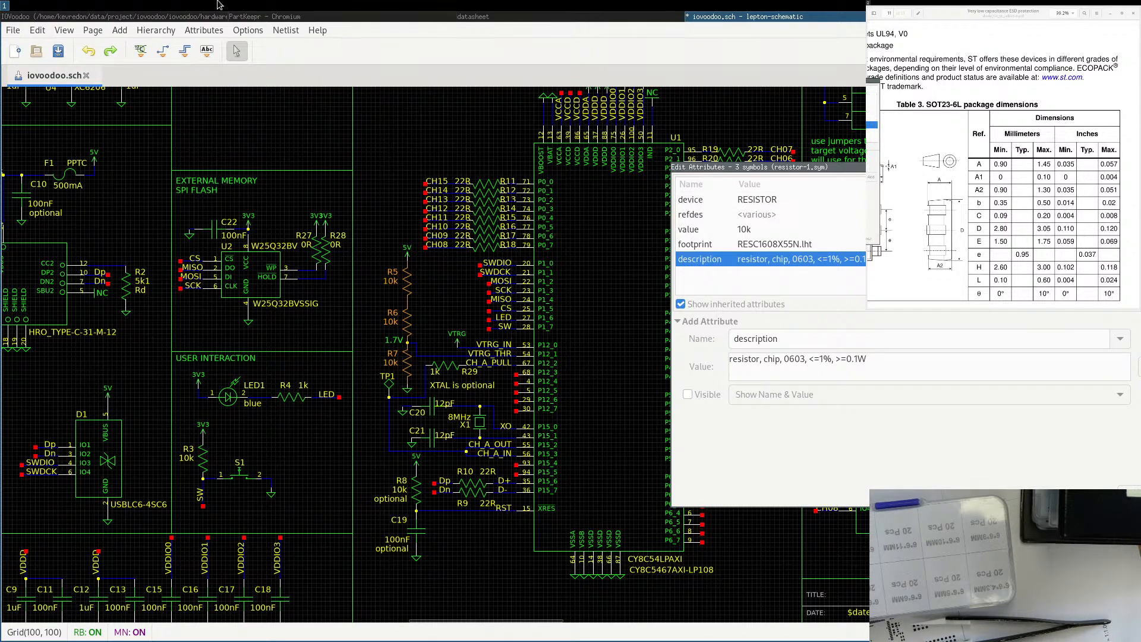
Switch to the LCSC page in the browser and search for 10k.
{"action": "left_click", "coordinate": [275, 17]}
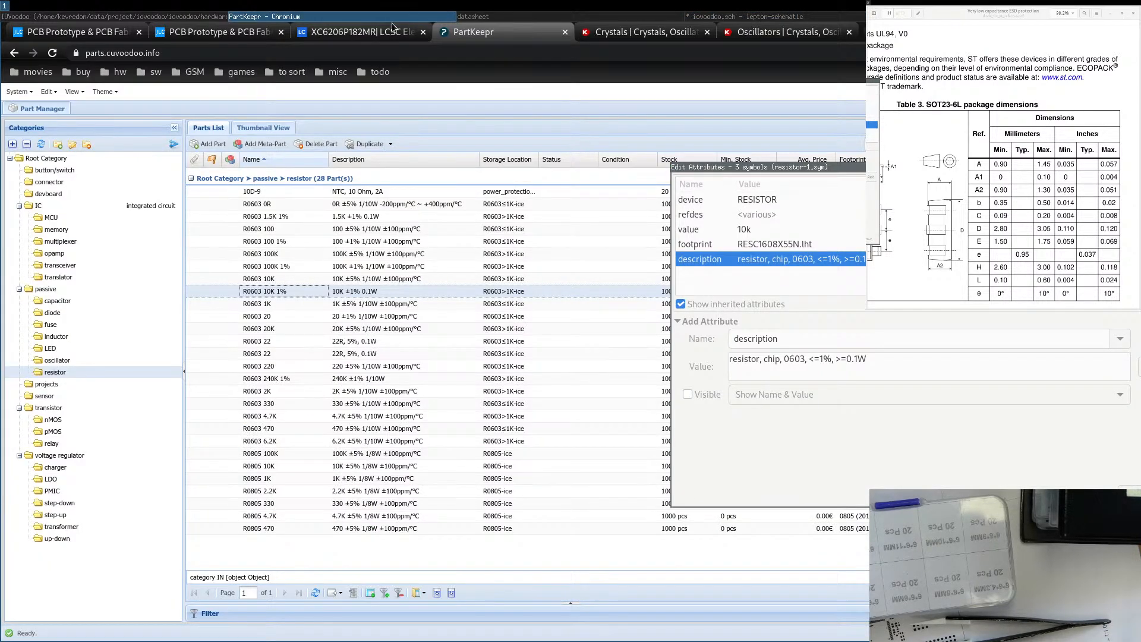
{"action": "left_click", "coordinate": [356, 32]}
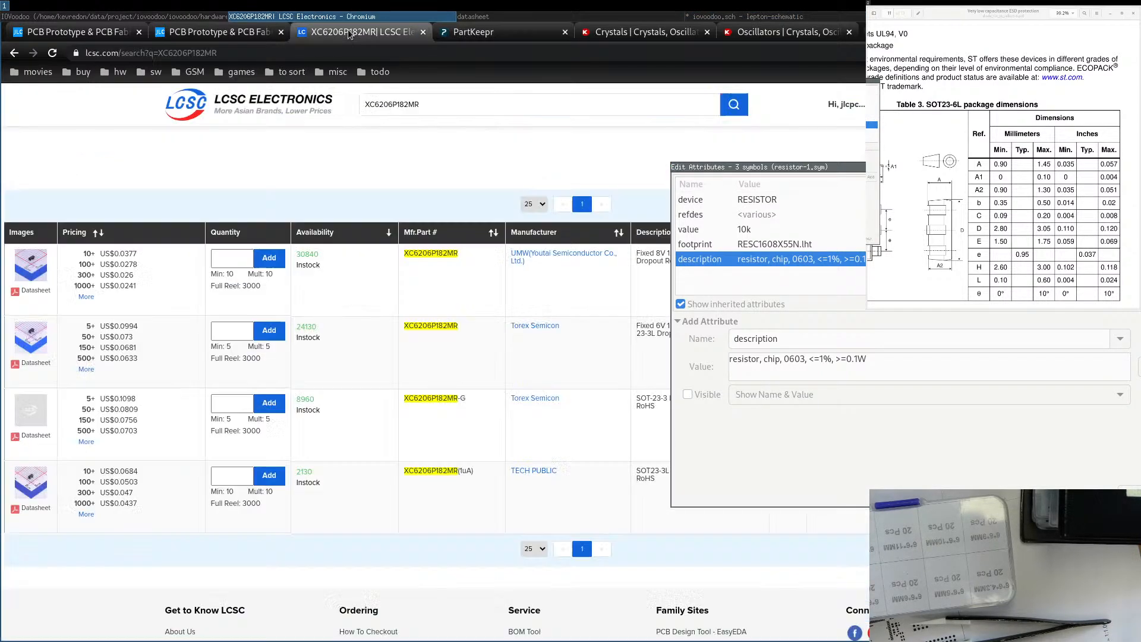
{"action": "double_click", "coordinate": [429, 104]}
{"action": "type", "text": "10k"}
{"action": "key", "text": "Return"}
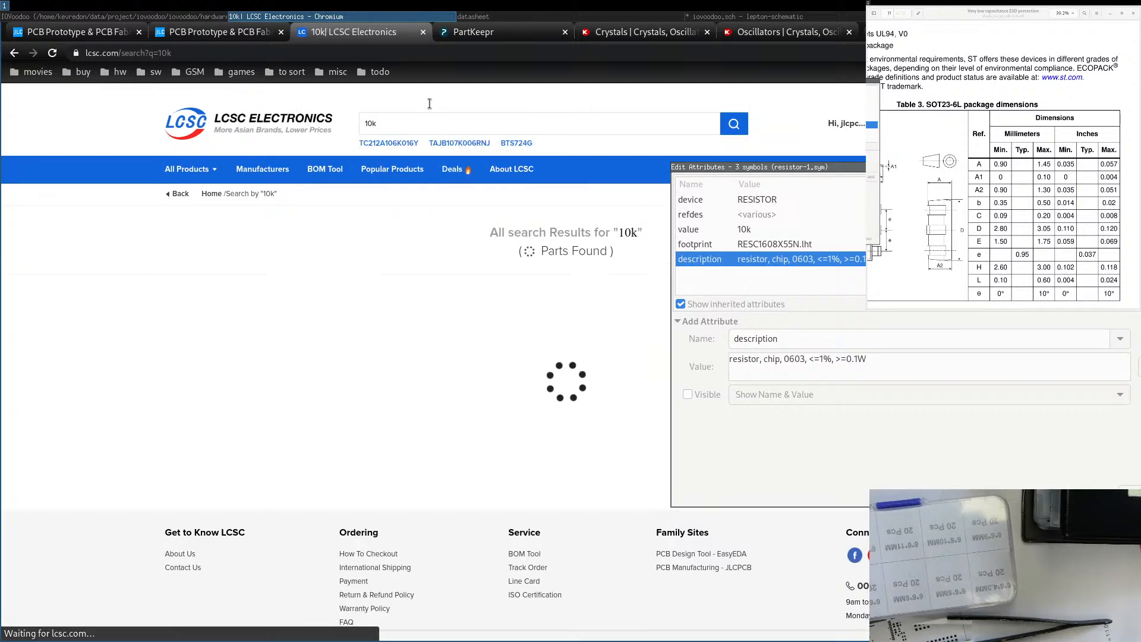
Change the LCSC search to 1k and open the Chip Resistor - Surface Mount category of the results.
{"action": "left_click", "coordinate": [383, 124]}
{"action": "key", "text": "Left"}
{"action": "key", "text": "BackSpace"}
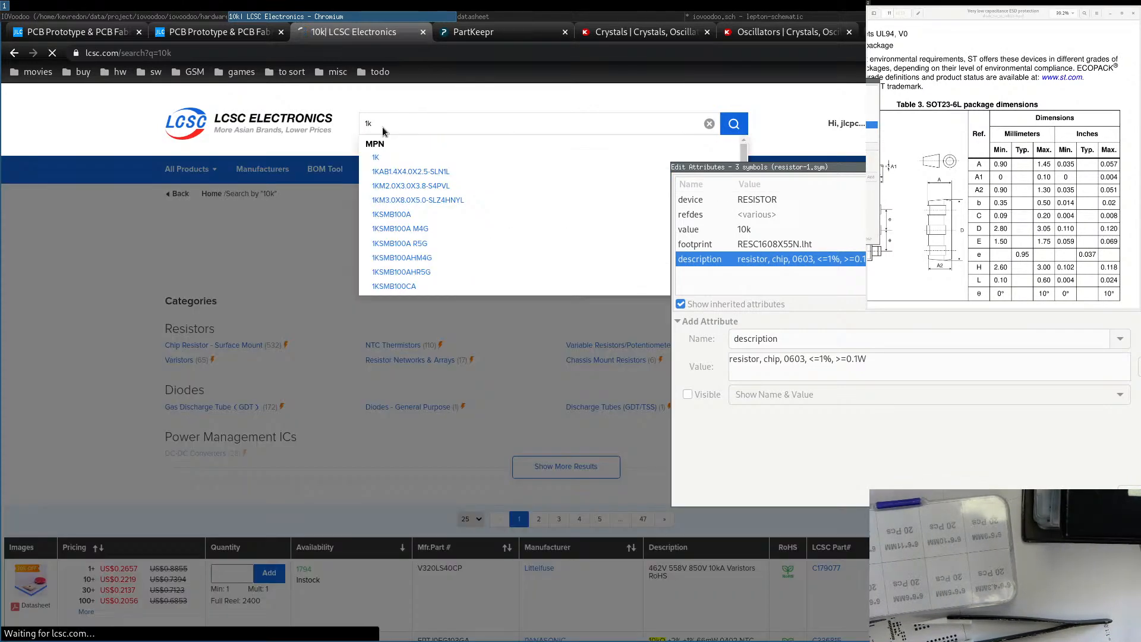
{"action": "key", "text": "Return"}
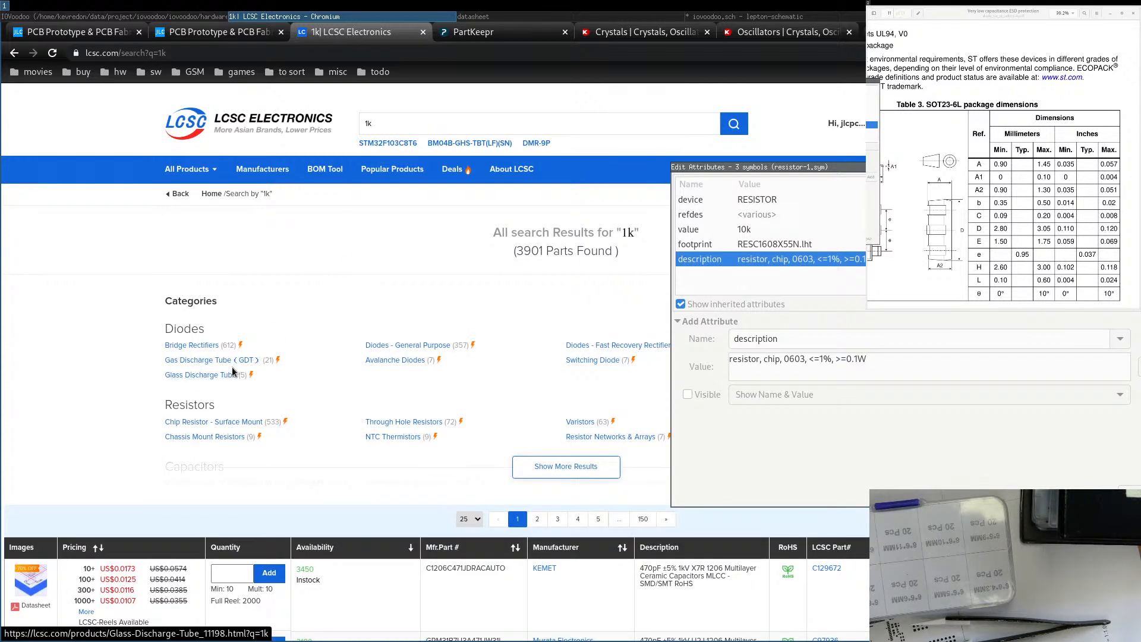
{"action": "left_click", "coordinate": [209, 422]}
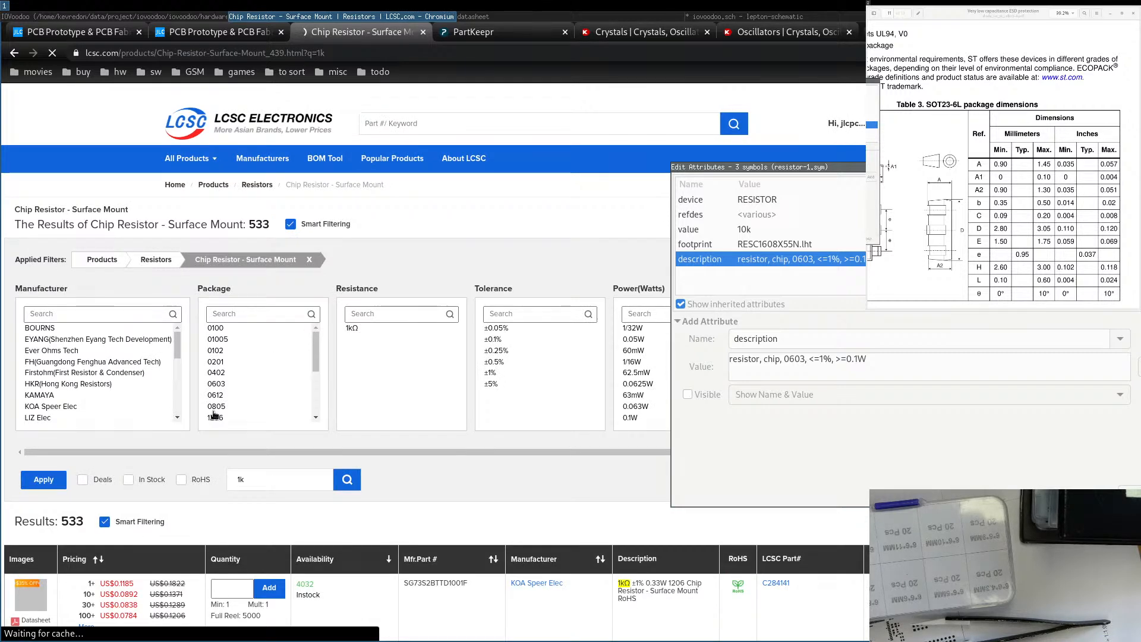
Filter for in-stock 0603, 1kΩ, ±1% resistors, sort them by lowest price, and move the Edit Attributes dialog off the results.
{"action": "left_click", "coordinate": [222, 395]}
{"action": "left_click", "coordinate": [349, 339]}
{"action": "left_click", "coordinate": [485, 384]}
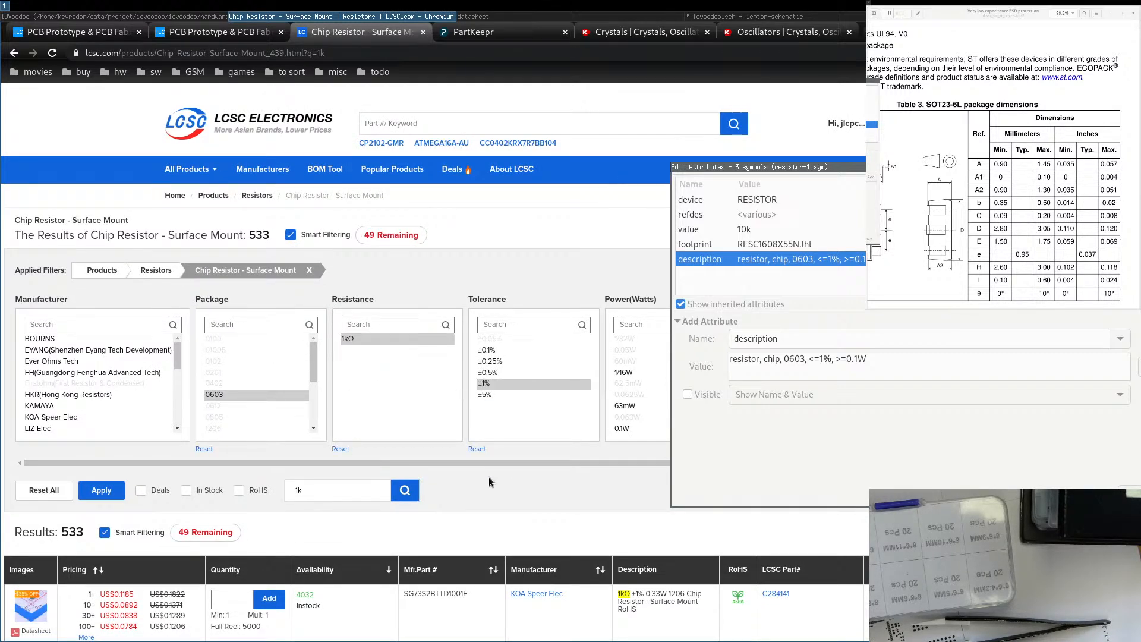
{"action": "left_click", "coordinate": [186, 490]}
{"action": "left_click", "coordinate": [101, 490]}
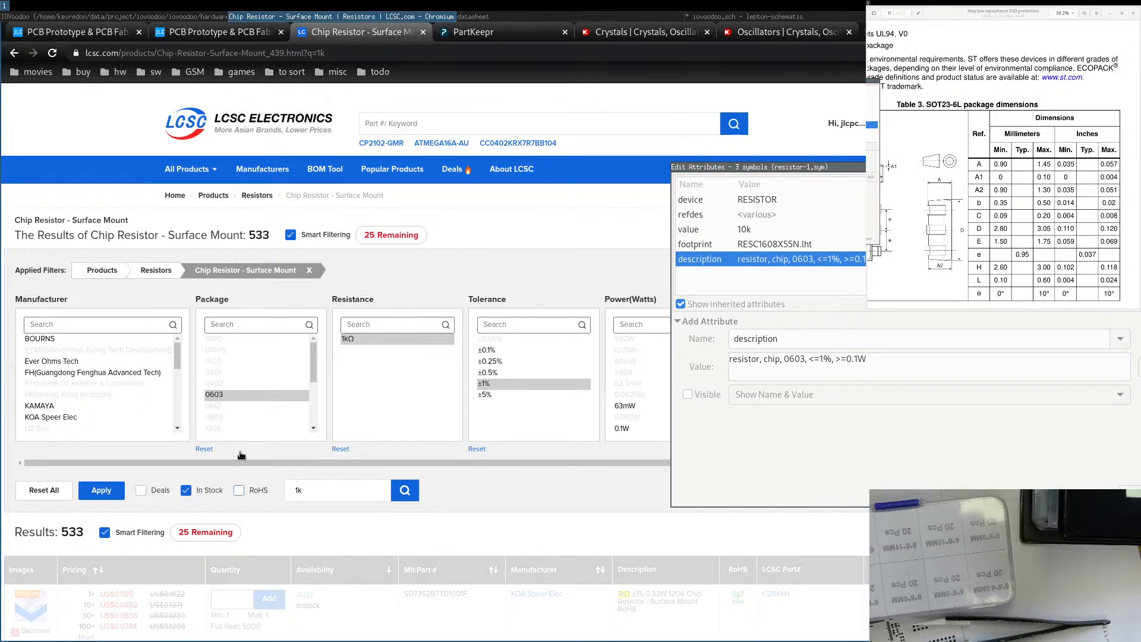
{"action": "scroll", "coordinate": [236, 440], "scroll_direction": "down", "scroll_amount": 2}
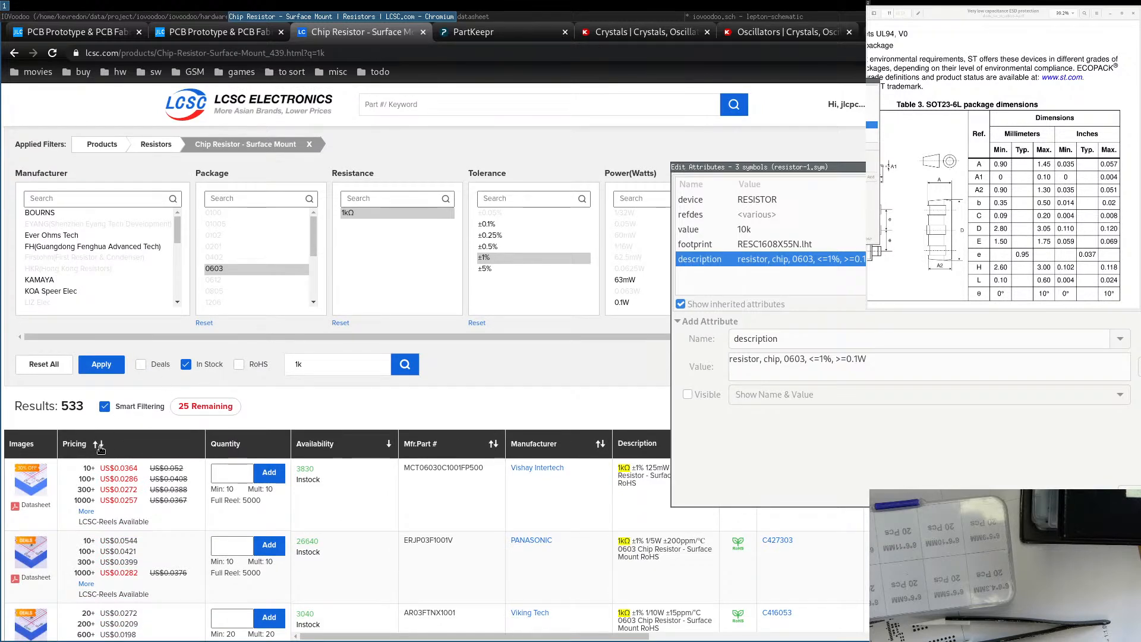
{"action": "left_click", "coordinate": [99, 444]}
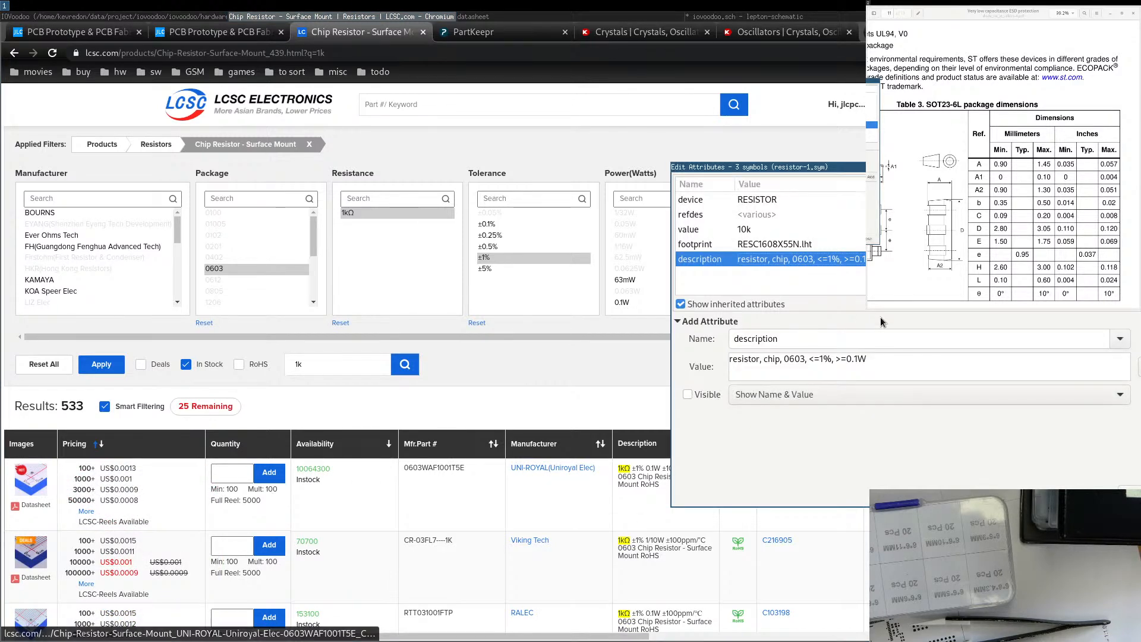
{"action": "left_click_drag", "start_coordinate": [826, 168], "coordinate": [899, 86]}
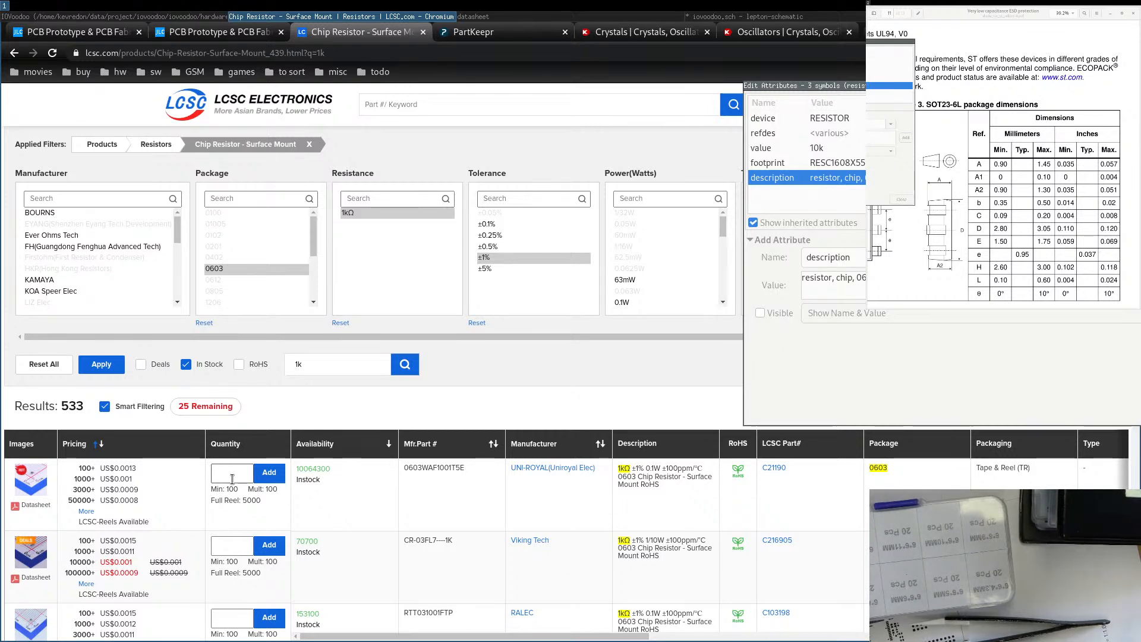
Open LCSC's general Resistors category and select 5.1K as the resistance filter.
{"action": "type", "text": "00"}
{"action": "left_click", "coordinate": [253, 148]}
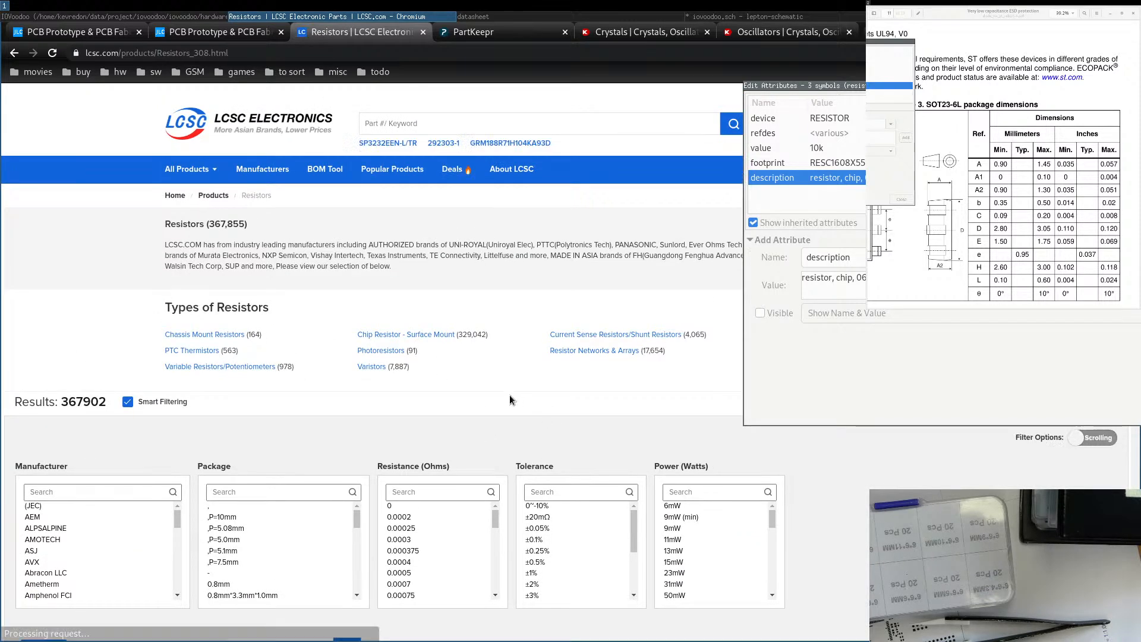
{"action": "scroll", "coordinate": [510, 386], "scroll_direction": "down", "scroll_amount": 3}
{"action": "left_click_drag", "start_coordinate": [495, 423], "coordinate": [495, 466]}
{"action": "scroll", "coordinate": [465, 440], "scroll_direction": "up", "scroll_amount": 6}
{"action": "scroll", "coordinate": [465, 441], "scroll_direction": "up", "scroll_amount": 2}
{"action": "left_click", "coordinate": [416, 482]}
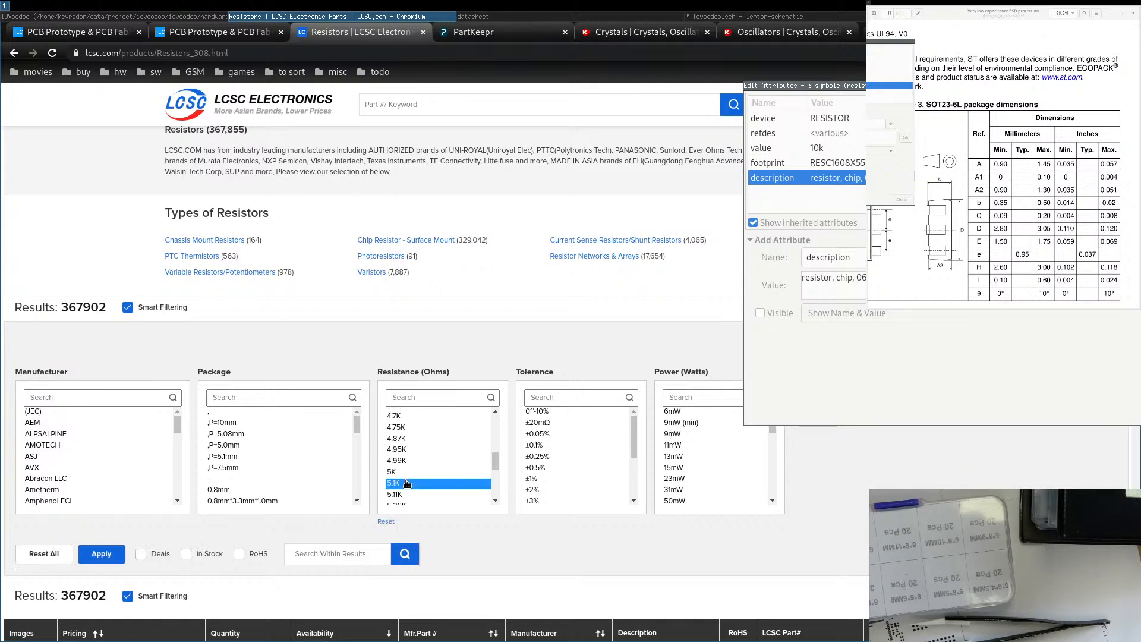
Restrict the 5.1K resistors to package 0603 and in-stock parts, and apply the filters.
{"action": "scroll", "coordinate": [323, 350], "scroll_direction": "down", "scroll_amount": 4}
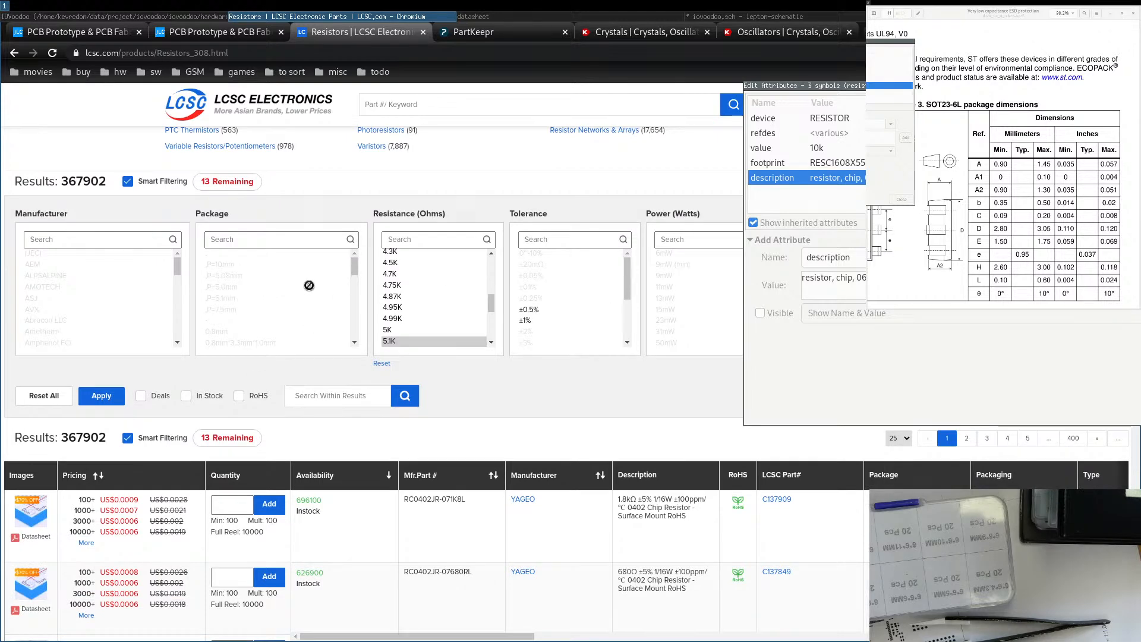
{"action": "left_click_drag", "start_coordinate": [357, 273], "coordinate": [358, 280]}
{"action": "left_click", "coordinate": [297, 241]}
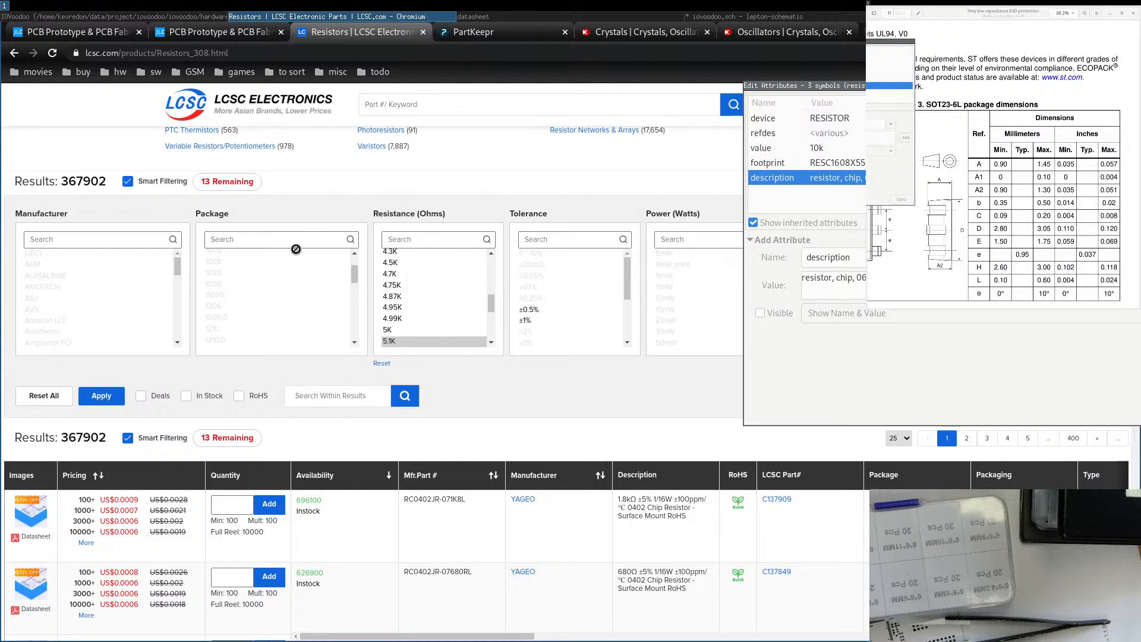
{"action": "type", "text": "0603"}
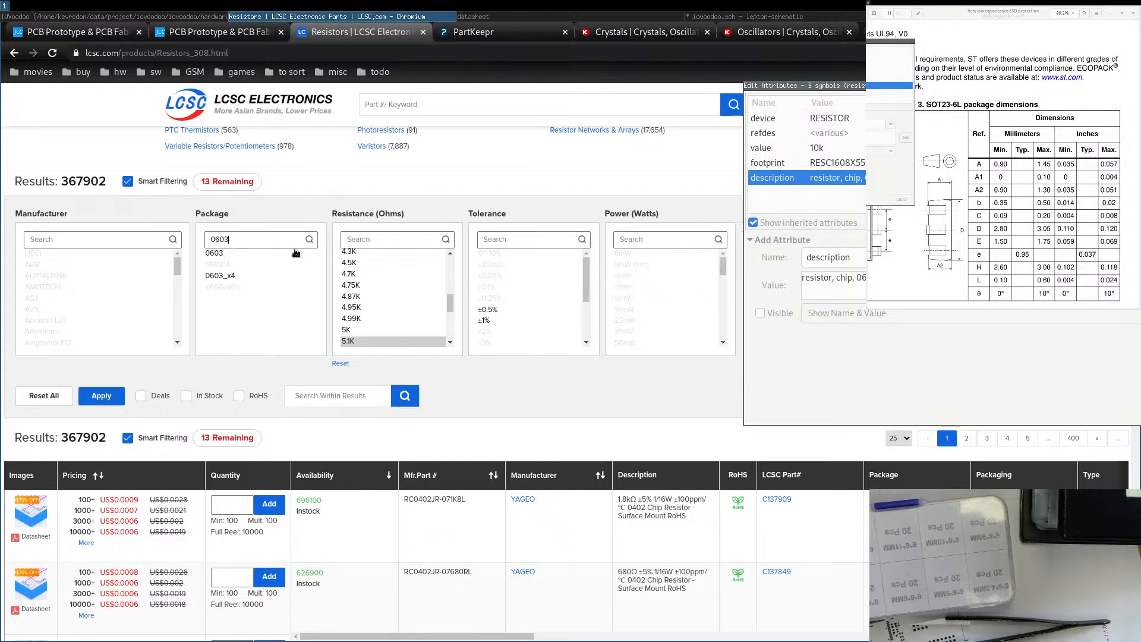
{"action": "left_click", "coordinate": [238, 254]}
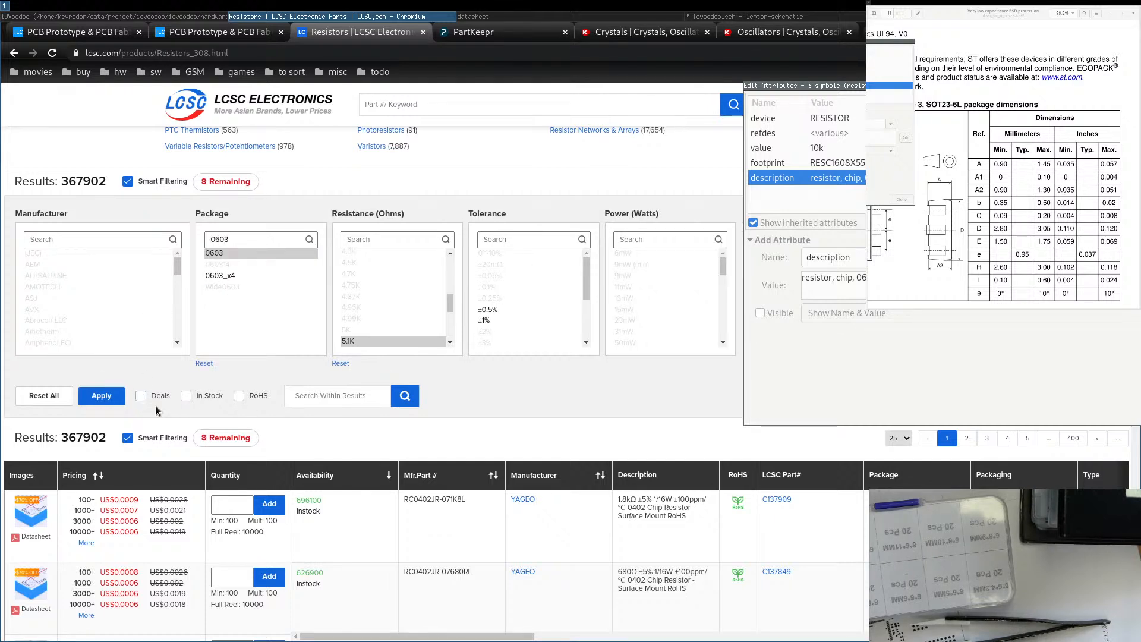
{"action": "left_click", "coordinate": [186, 396]}
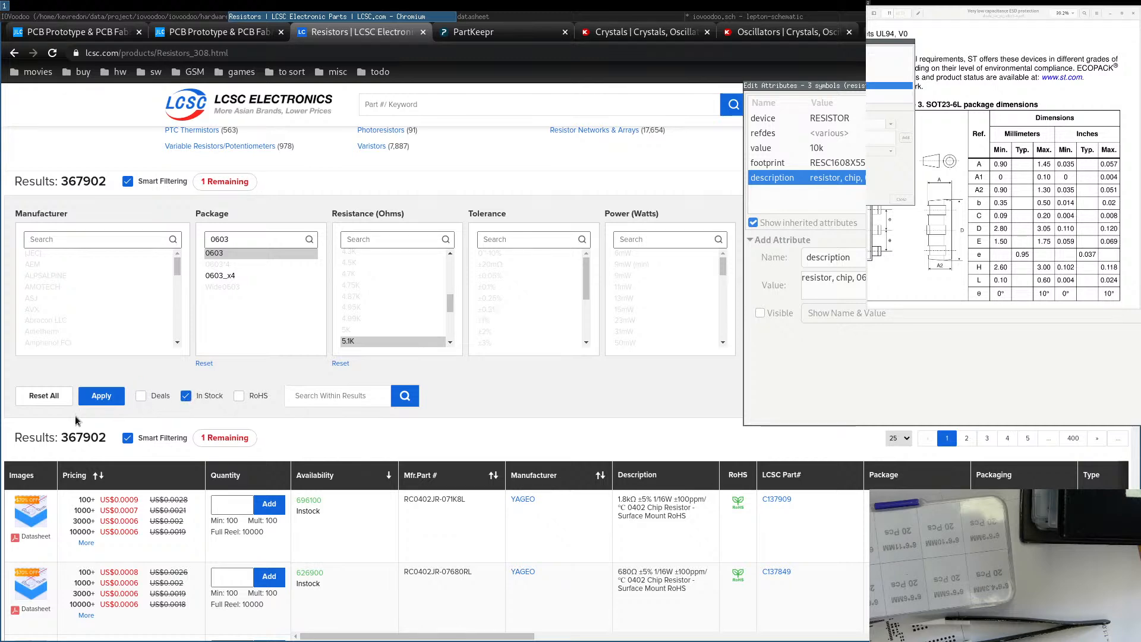
{"action": "left_click", "coordinate": [101, 396]}
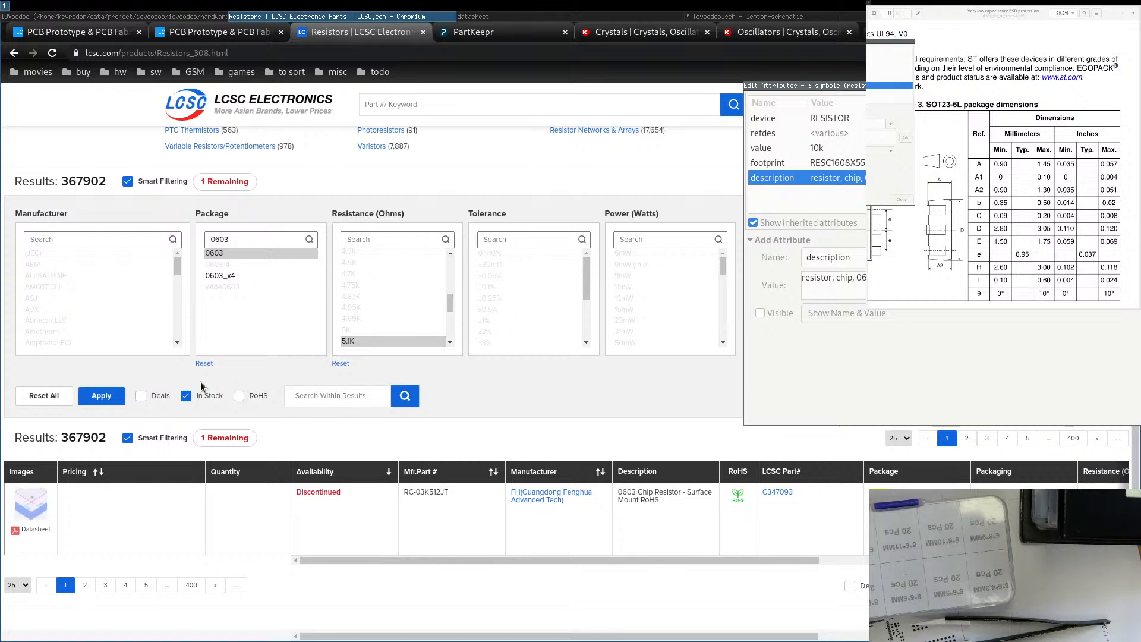
{"action": "scroll", "coordinate": [390, 300], "scroll_direction": "down", "scroll_amount": 2}
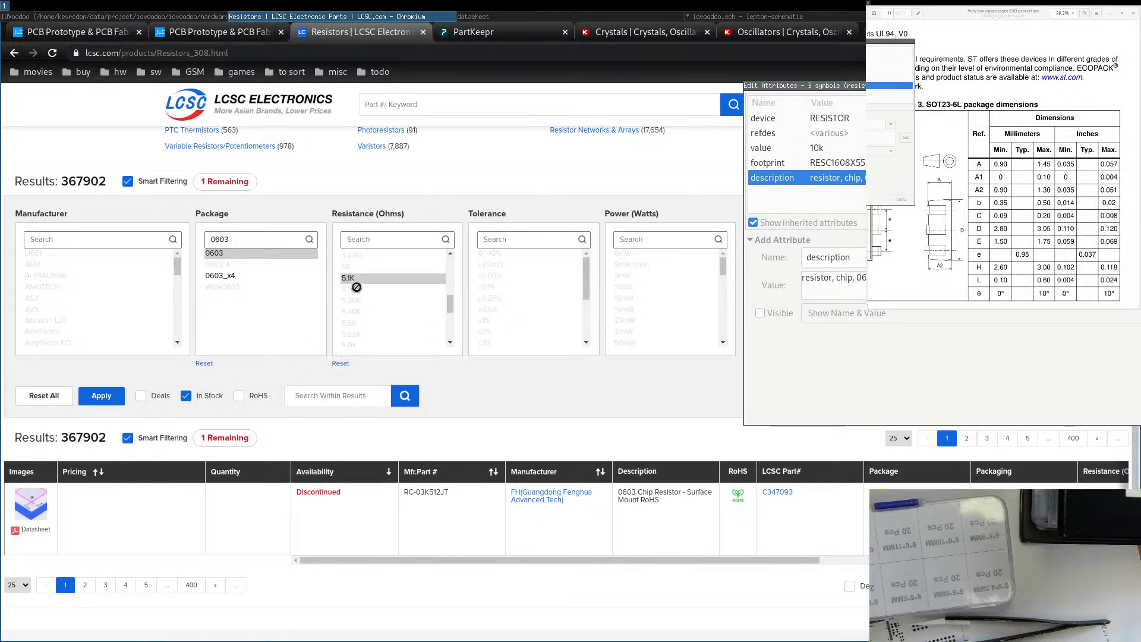
Clear the package search text and reset the resistance filter while keeping the in-stock restriction.
{"action": "left_click", "coordinate": [220, 239]}
{"action": "key", "text": "BackSpace"}
{"action": "key", "text": "BackSpace"}
{"action": "key", "text": "BackSpace"}
{"action": "key", "text": "BackSpace"}
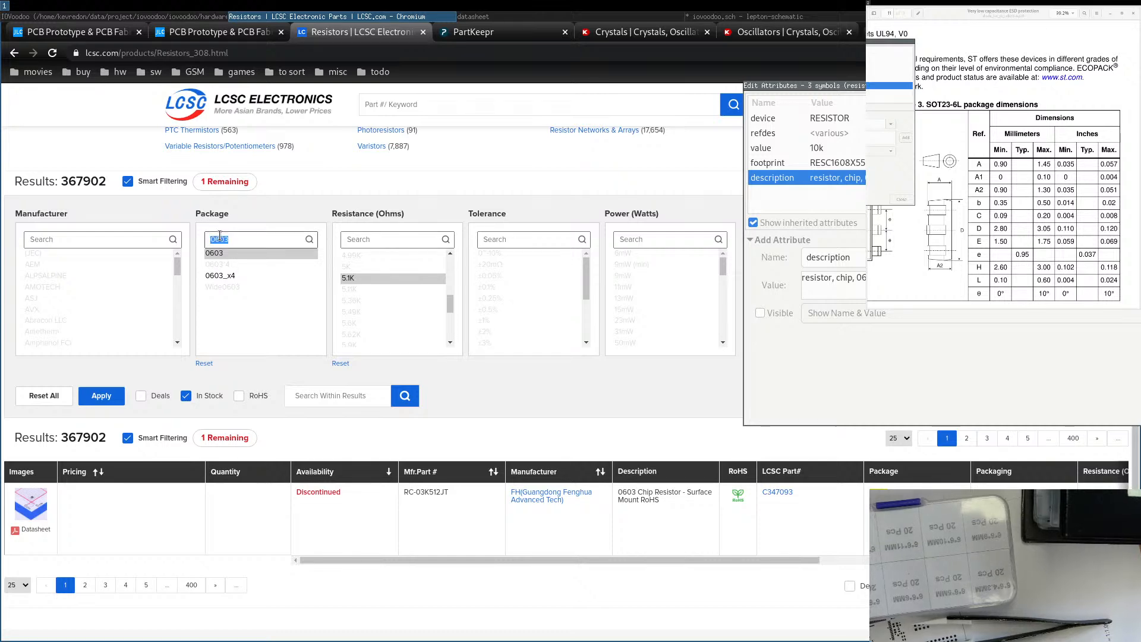
{"action": "left_click", "coordinate": [101, 396]}
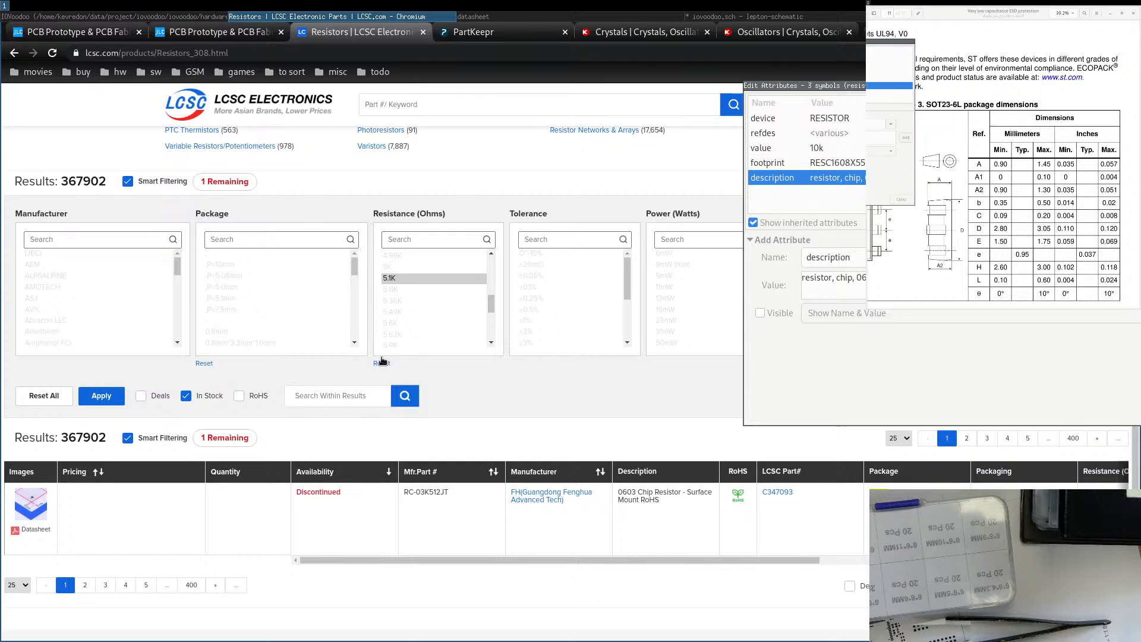
{"action": "left_click", "coordinate": [382, 360]}
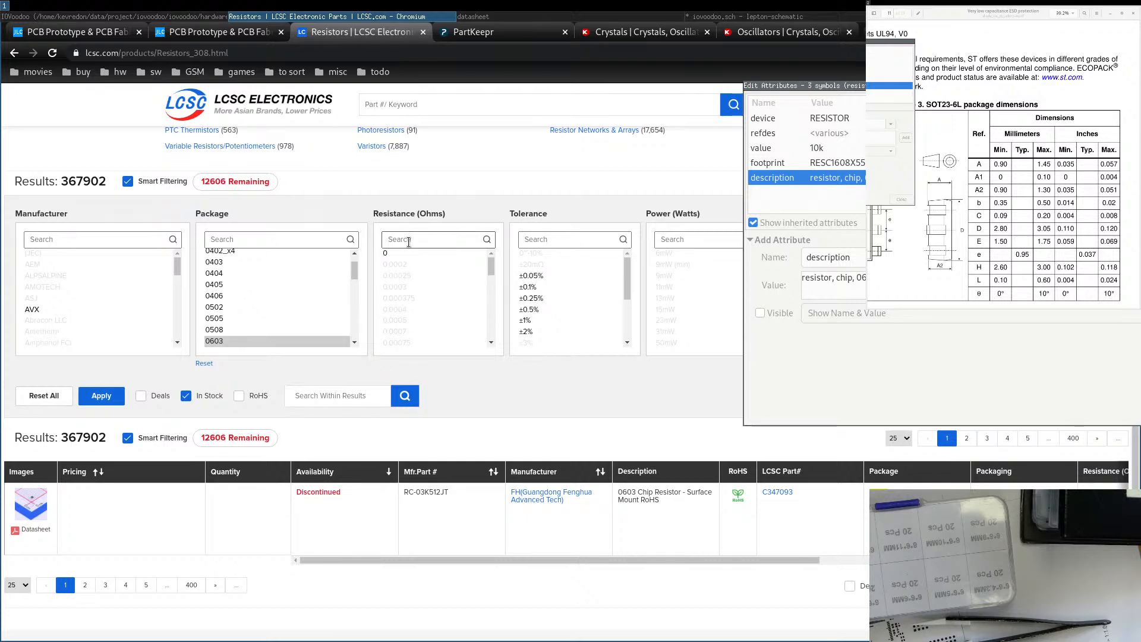
Search the resistance values for 5.1, toggle the in-stock restriction off and on, and try 5.1K with package 0603 before resetting the resistance filter.
{"action": "type", "text": "5.1"}
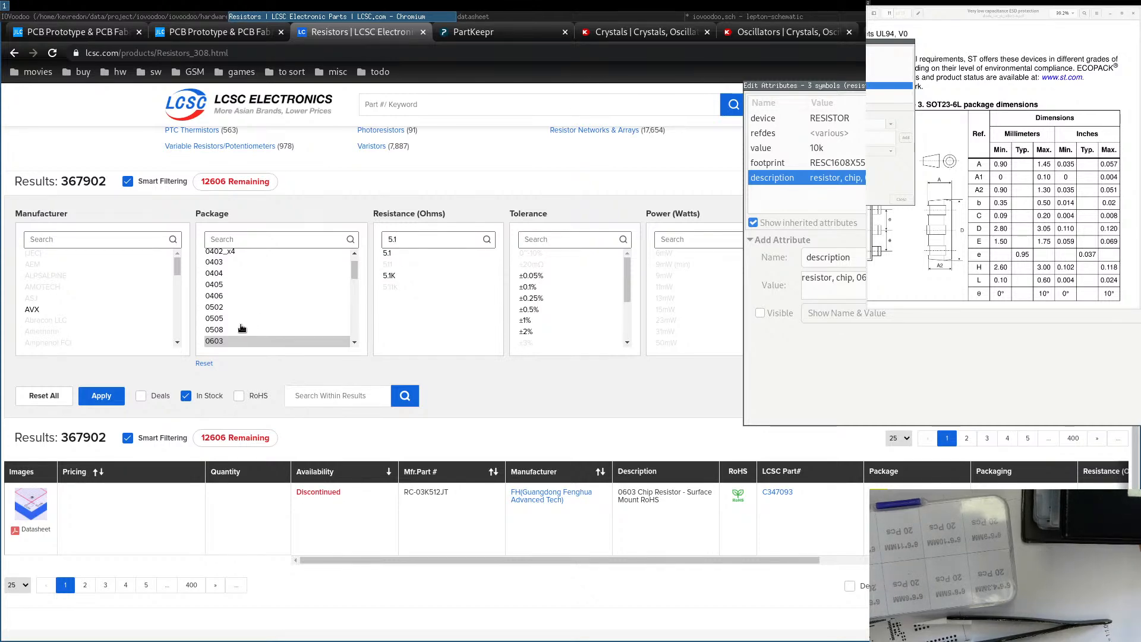
{"action": "scroll", "coordinate": [236, 329], "scroll_direction": "down", "scroll_amount": 1}
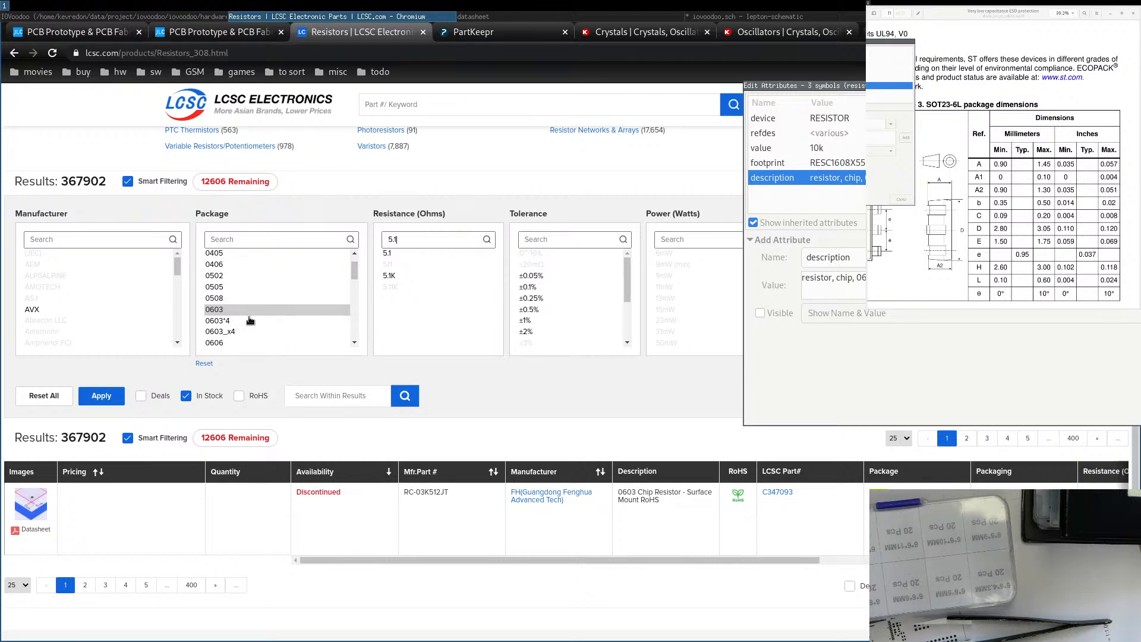
{"action": "scroll", "coordinate": [250, 320], "scroll_direction": "down", "scroll_amount": 2}
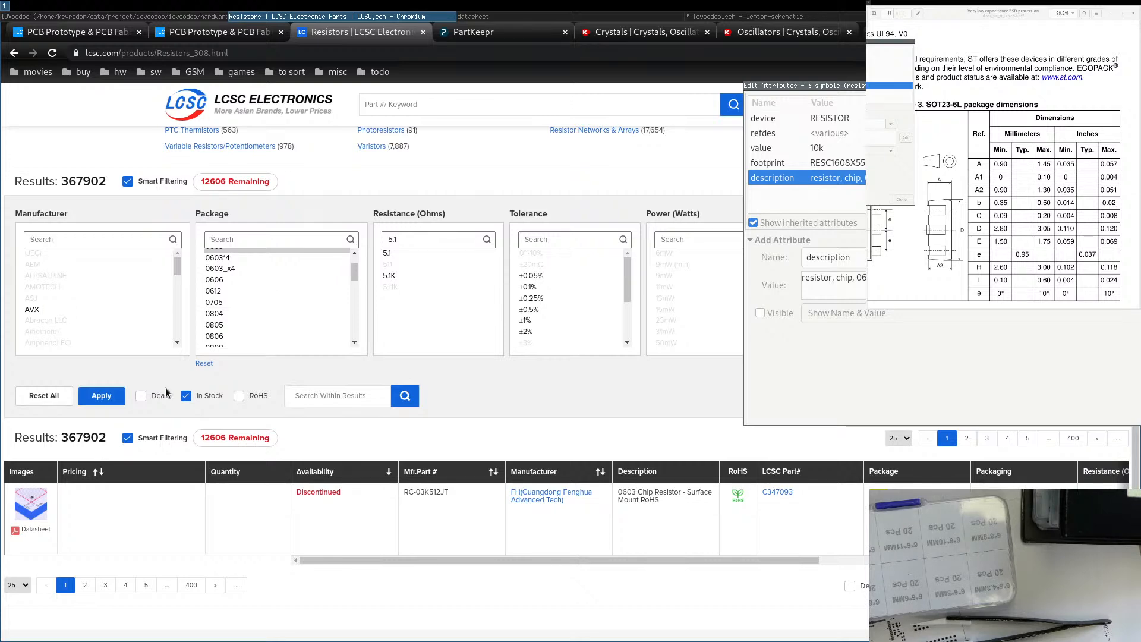
{"action": "left_click", "coordinate": [186, 397]}
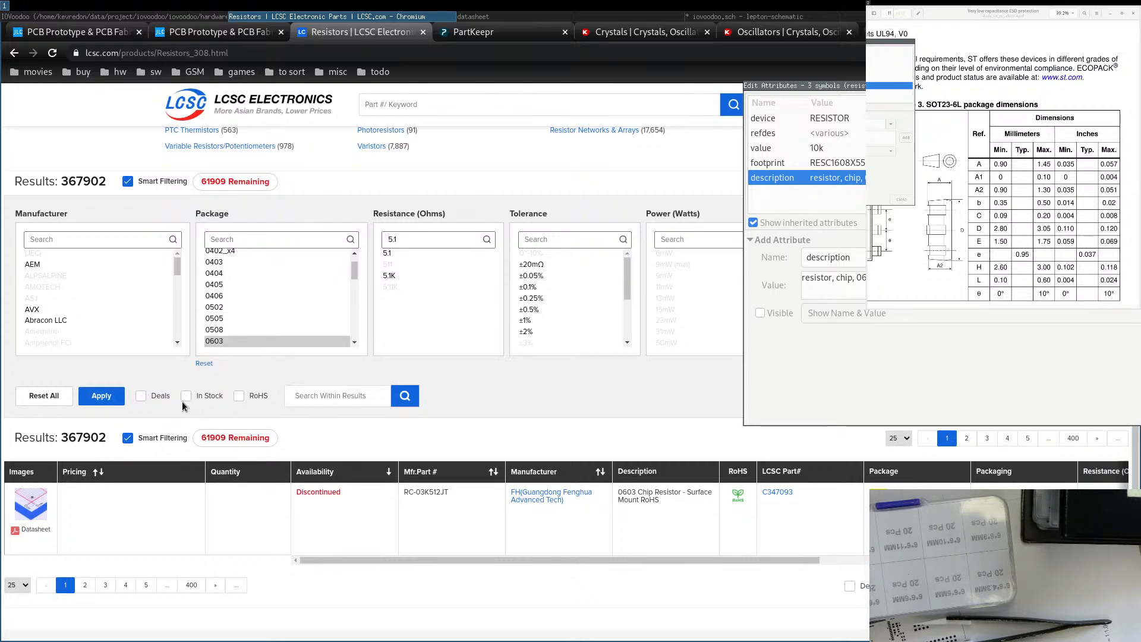
{"action": "left_click", "coordinate": [187, 396]}
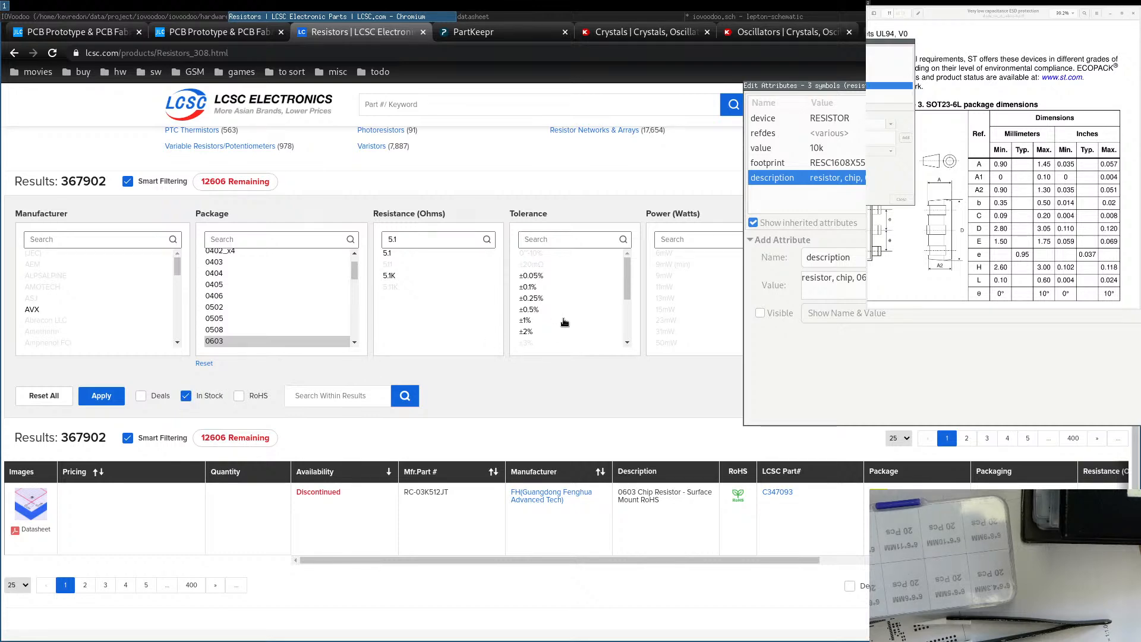
{"action": "left_click", "coordinate": [393, 277]}
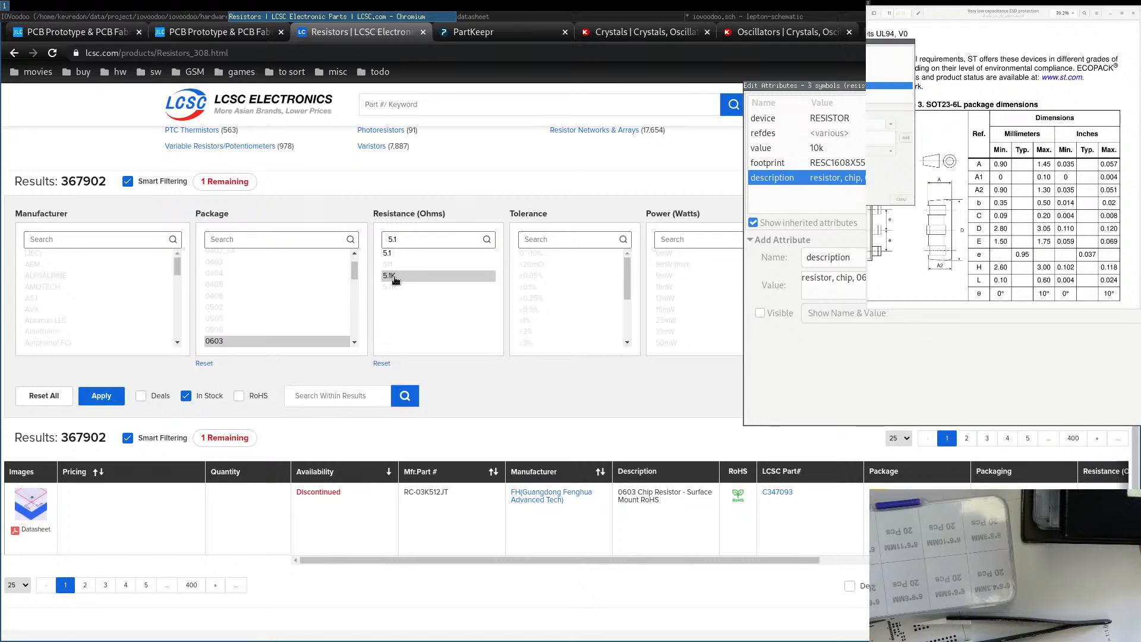
{"action": "left_click", "coordinate": [381, 363]}
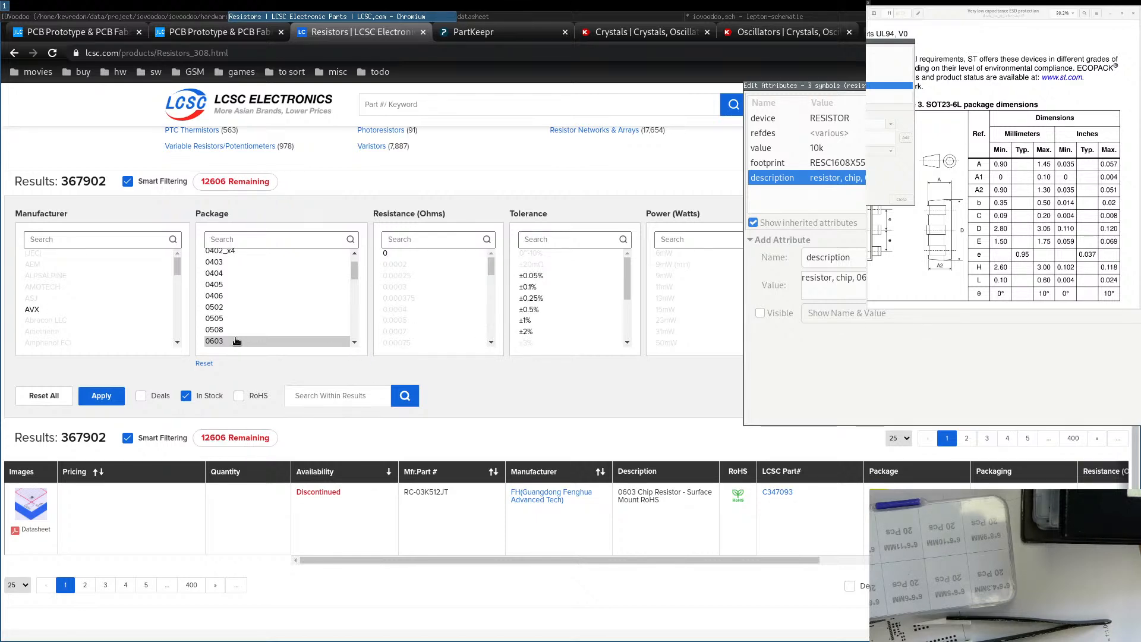
Reselect package 0603, search the resistance values for 5.1 again, and select 5.1K.
{"action": "left_click", "coordinate": [227, 331]}
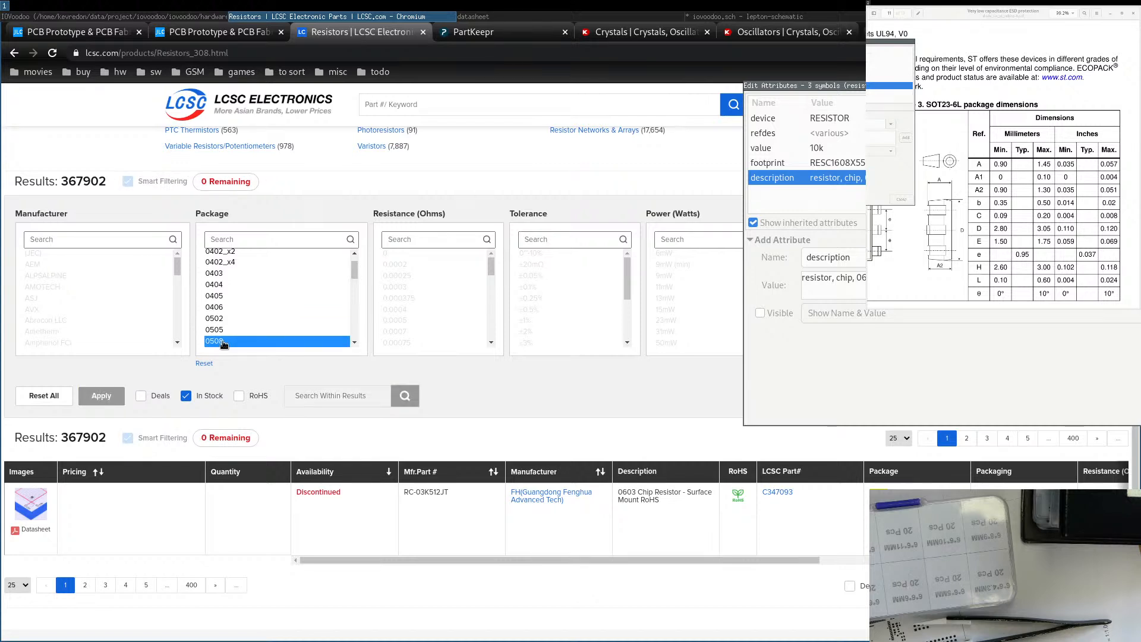
{"action": "scroll", "coordinate": [234, 297], "scroll_direction": "down", "scroll_amount": 3}
{"action": "left_click", "coordinate": [223, 291]}
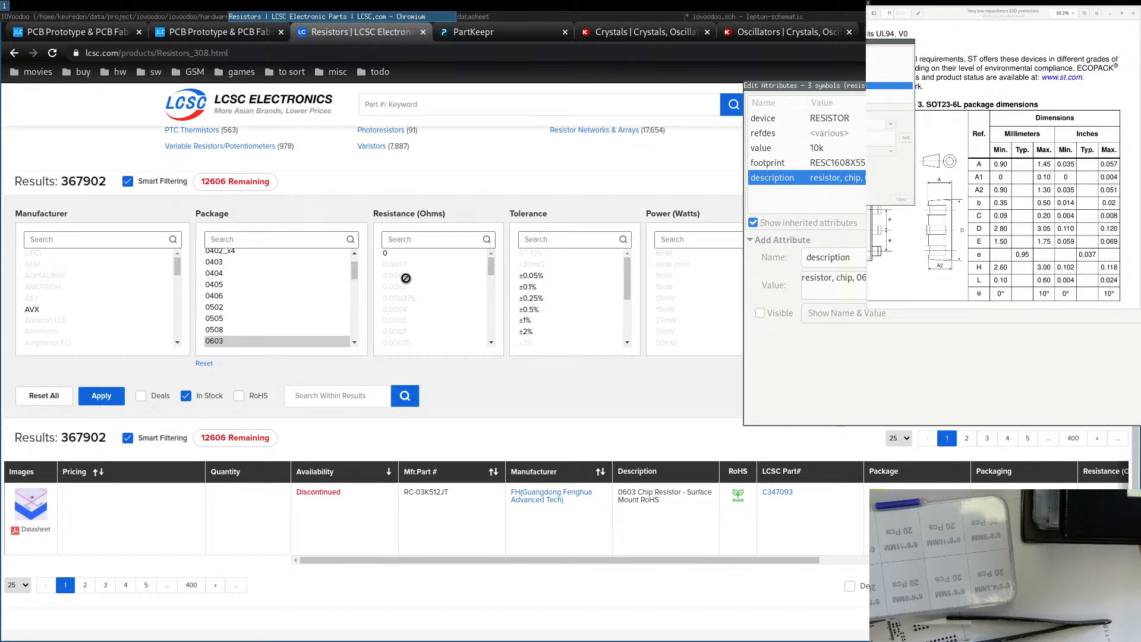
{"action": "left_click", "coordinate": [440, 240]}
{"action": "type", "text": "5.1"}
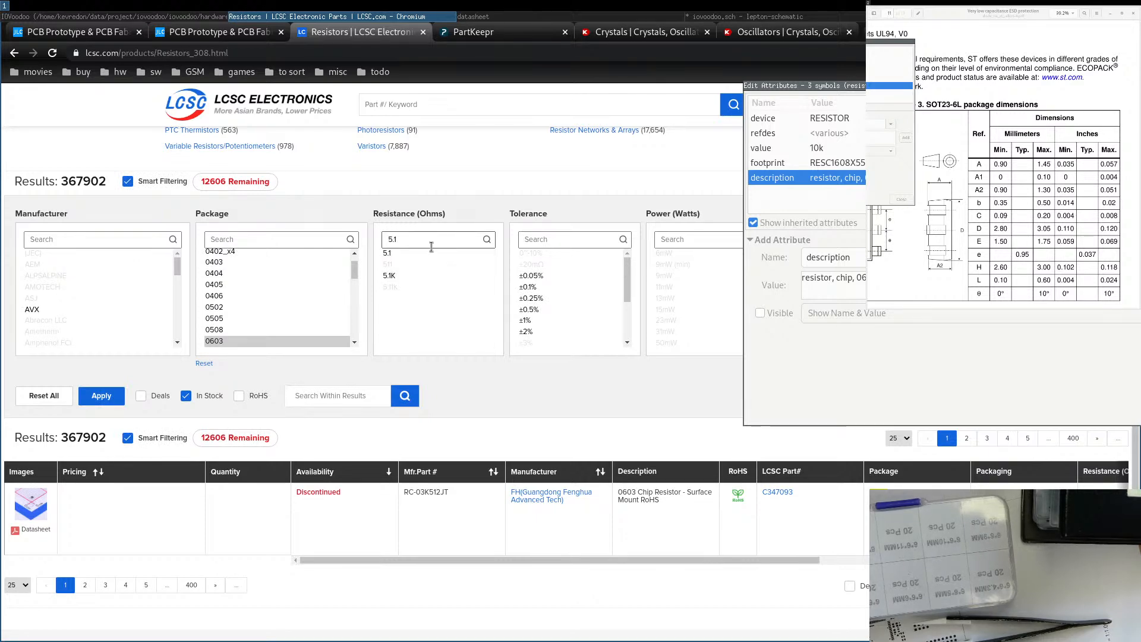
{"action": "left_click", "coordinate": [389, 275]}
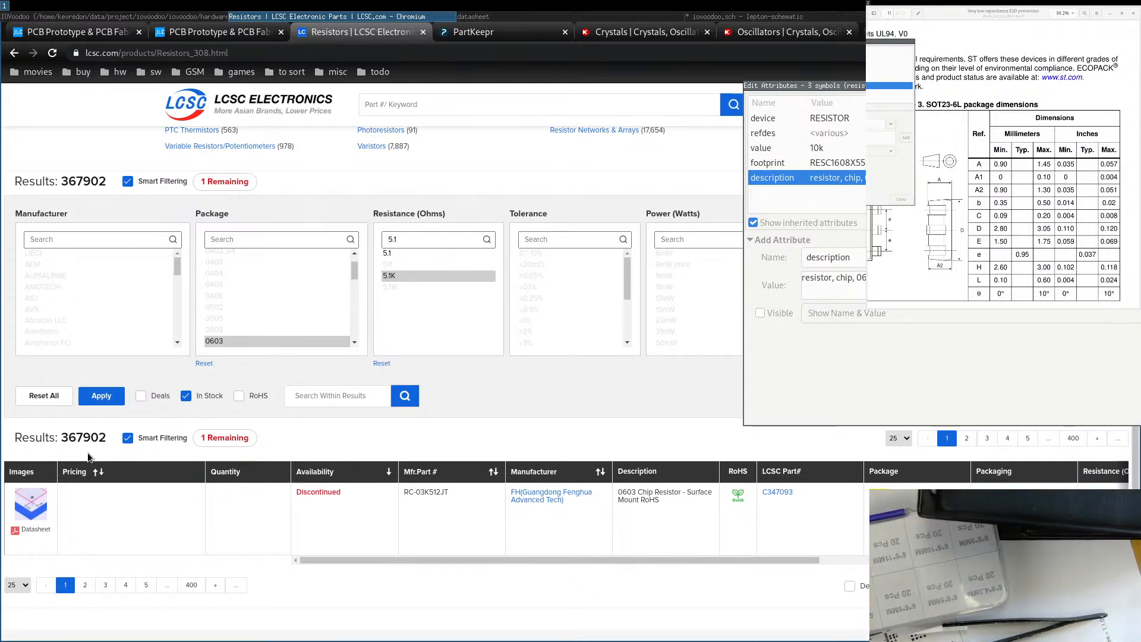
Change the resistance value search to 5k1.
{"action": "double_click", "coordinate": [414, 240]}
{"action": "key", "text": "BackSpace"}
{"action": "key", "text": "BackSpace"}
{"action": "type", "text": "k1"}
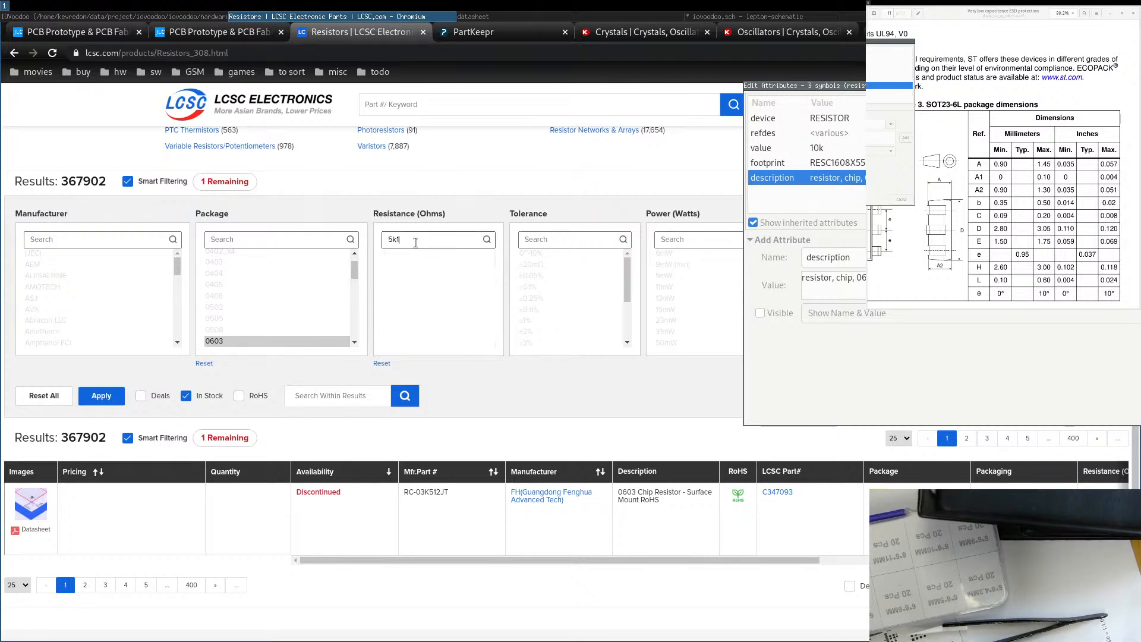
Search LCSC for 5.1k and open the Chip Resistor - Surface Mount category of the results.
{"action": "left_click", "coordinate": [389, 112]}
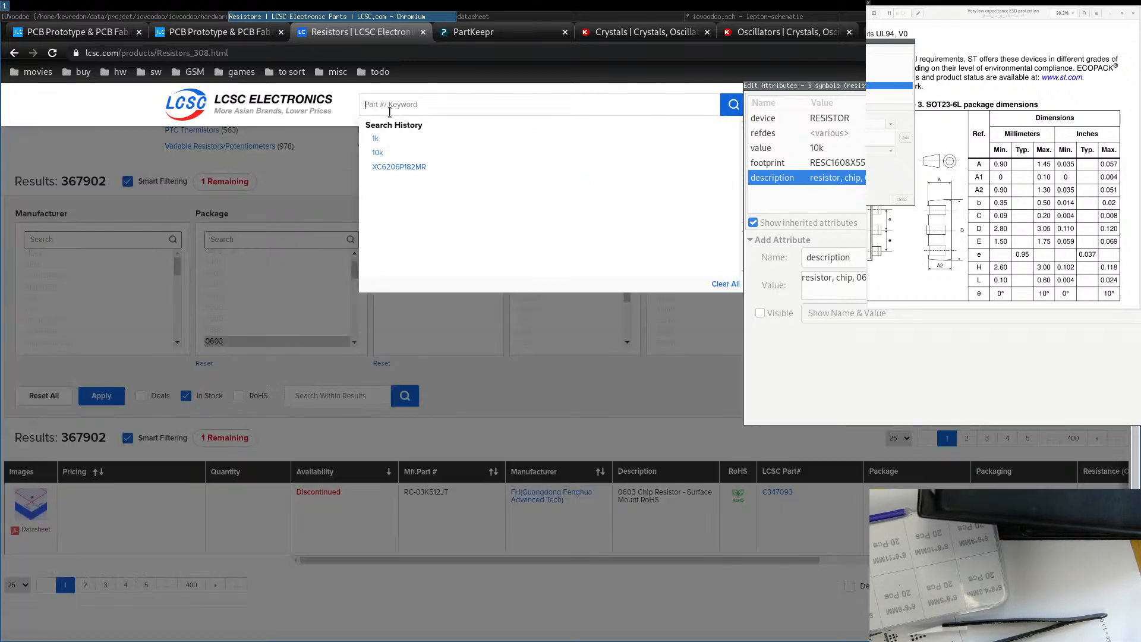
{"action": "type", "text": "5.1k"}
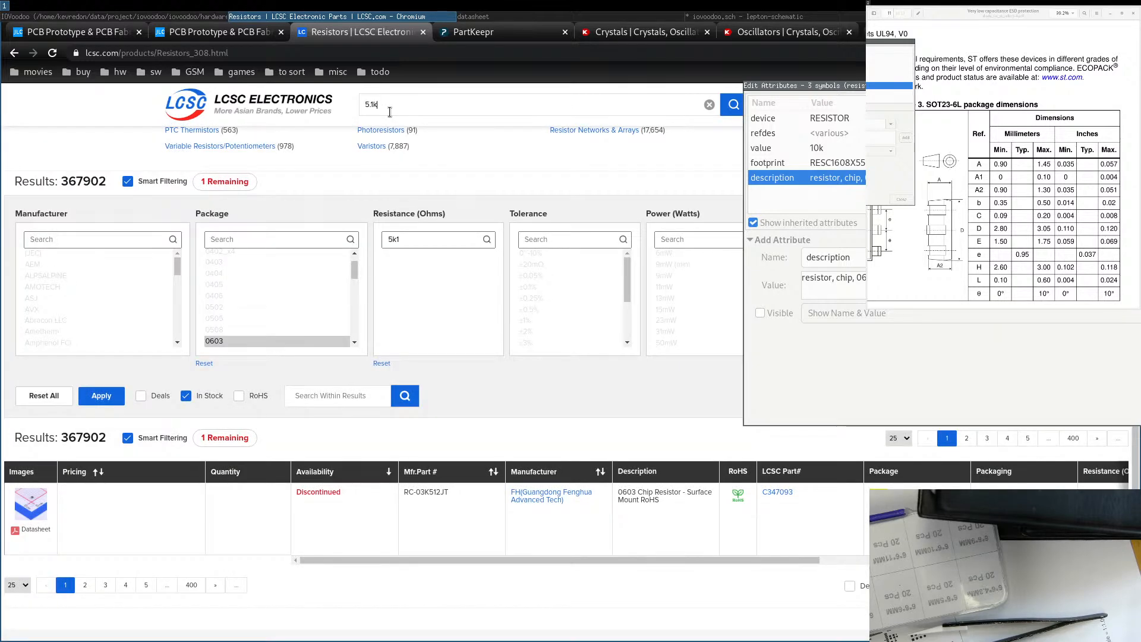
{"action": "key", "text": "Return"}
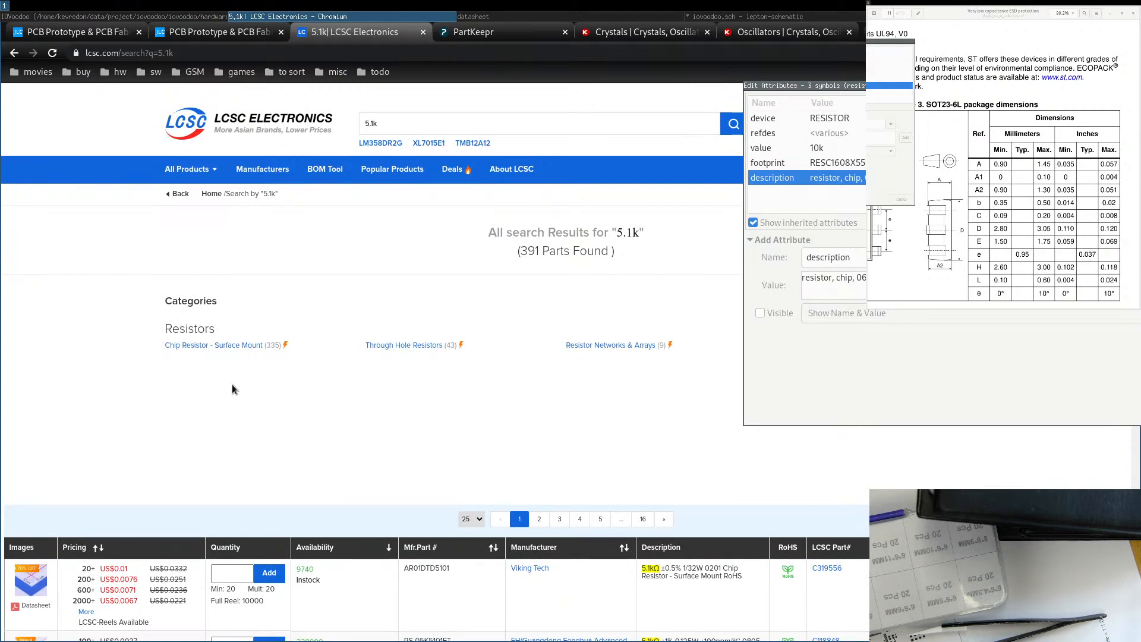
{"action": "left_click", "coordinate": [223, 346]}
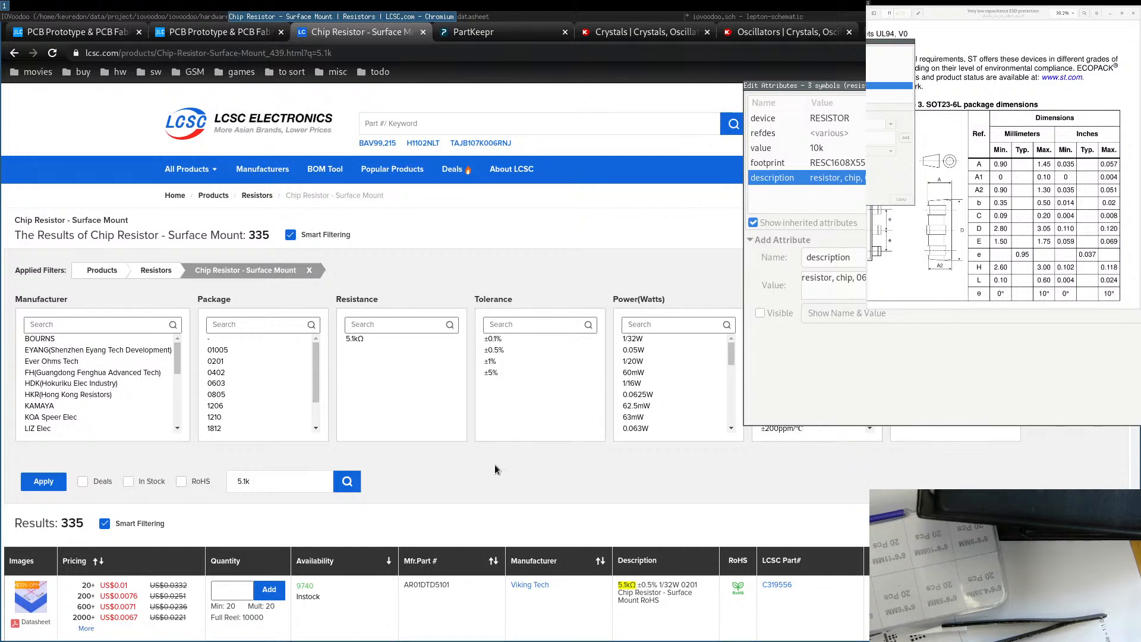
Look through the listed 5.1kΩ chip resistors, checking their package, tolerance, power rating and availability.
{"action": "scroll", "coordinate": [496, 461], "scroll_direction": "down", "scroll_amount": 2}
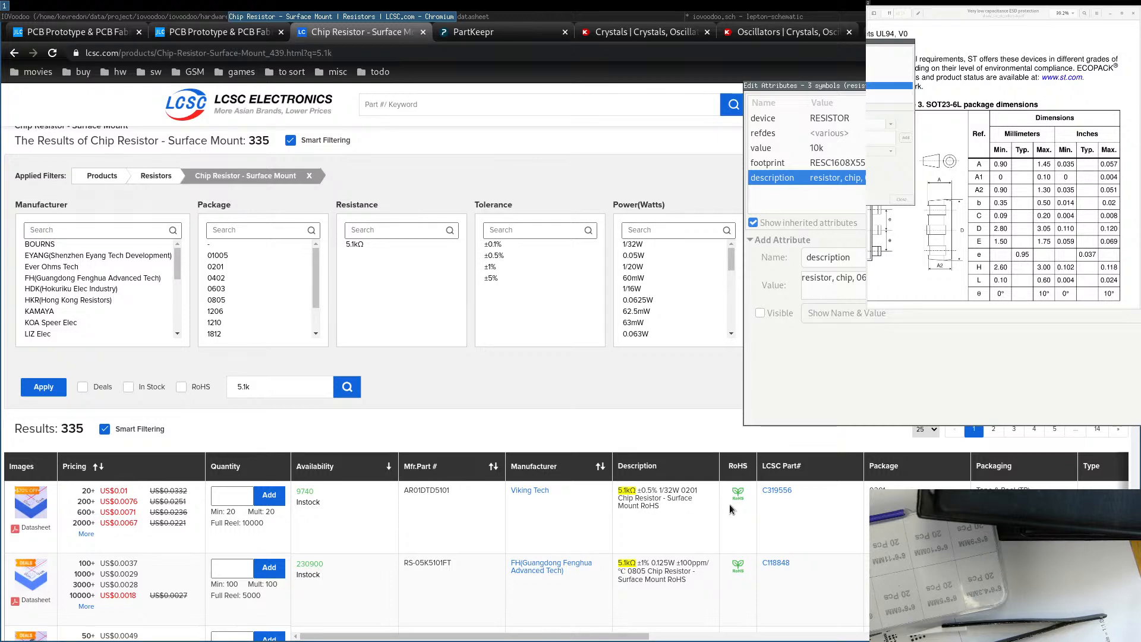
{"action": "scroll", "coordinate": [880, 486], "scroll_direction": "down", "scroll_amount": 4}
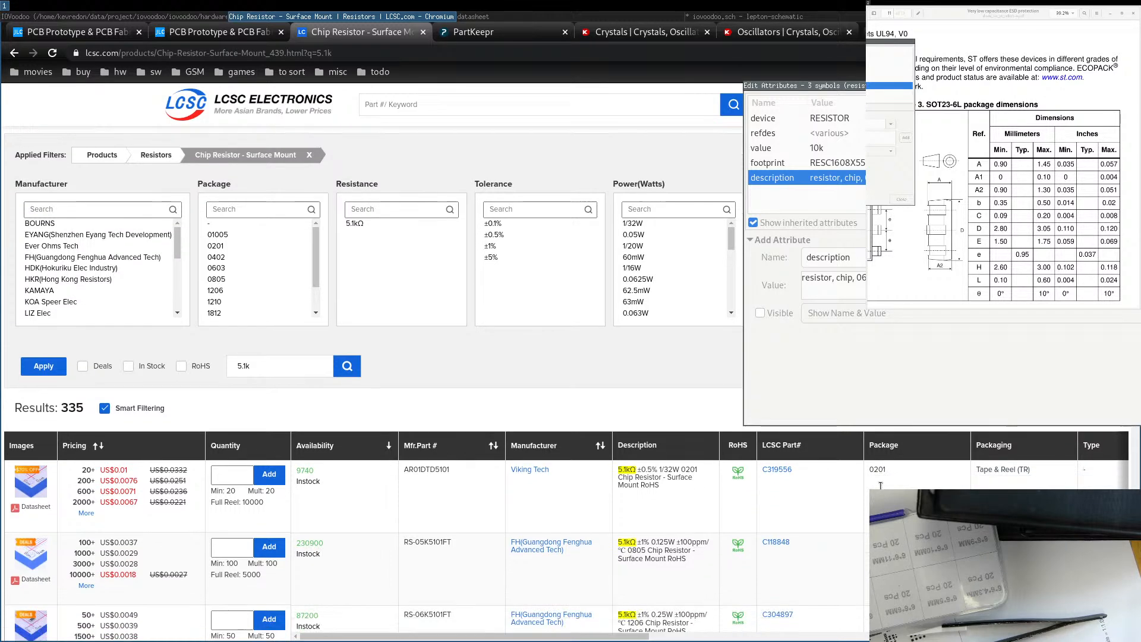
{"action": "scroll", "coordinate": [878, 486], "scroll_direction": "down", "scroll_amount": 5}
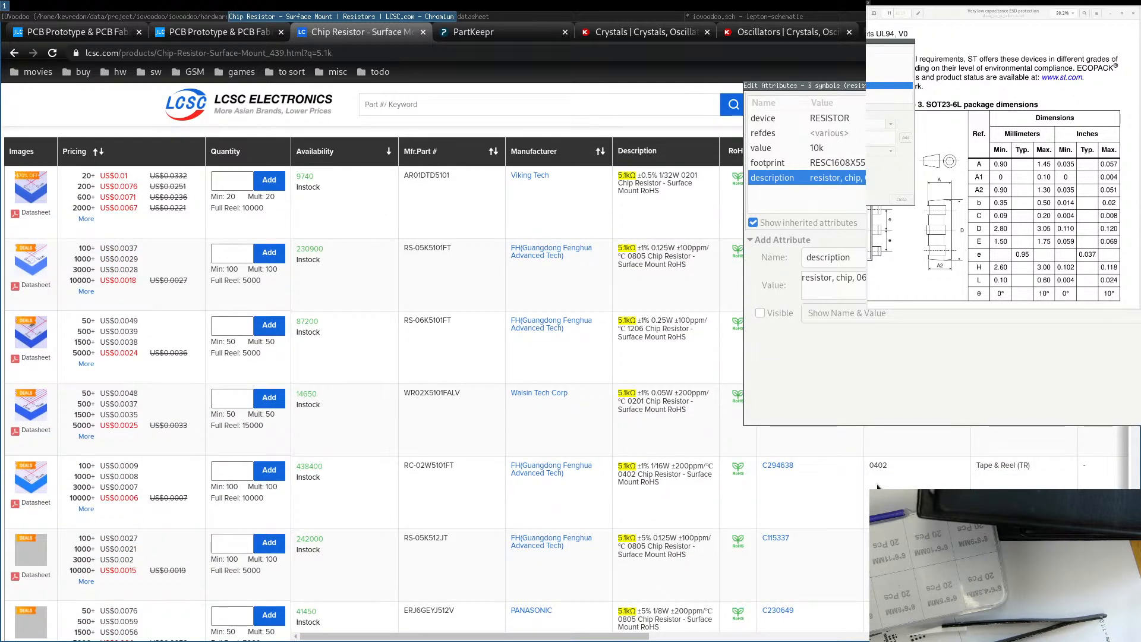
{"action": "scroll", "coordinate": [877, 486], "scroll_direction": "down", "scroll_amount": 4}
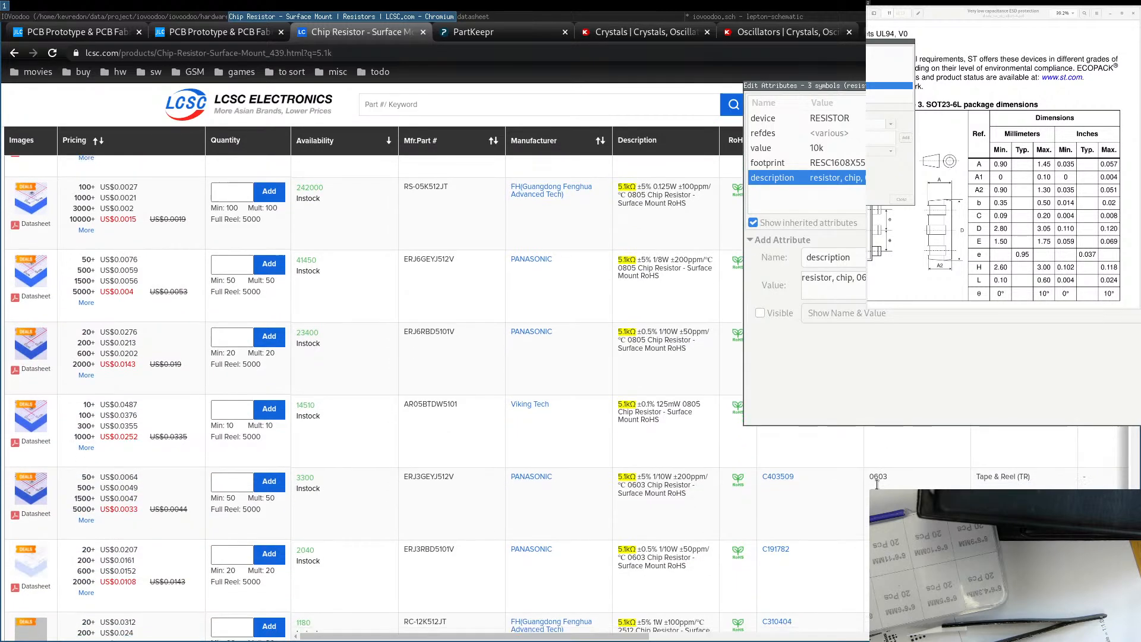
{"action": "scroll", "coordinate": [876, 482], "scroll_direction": "up", "scroll_amount": 2}
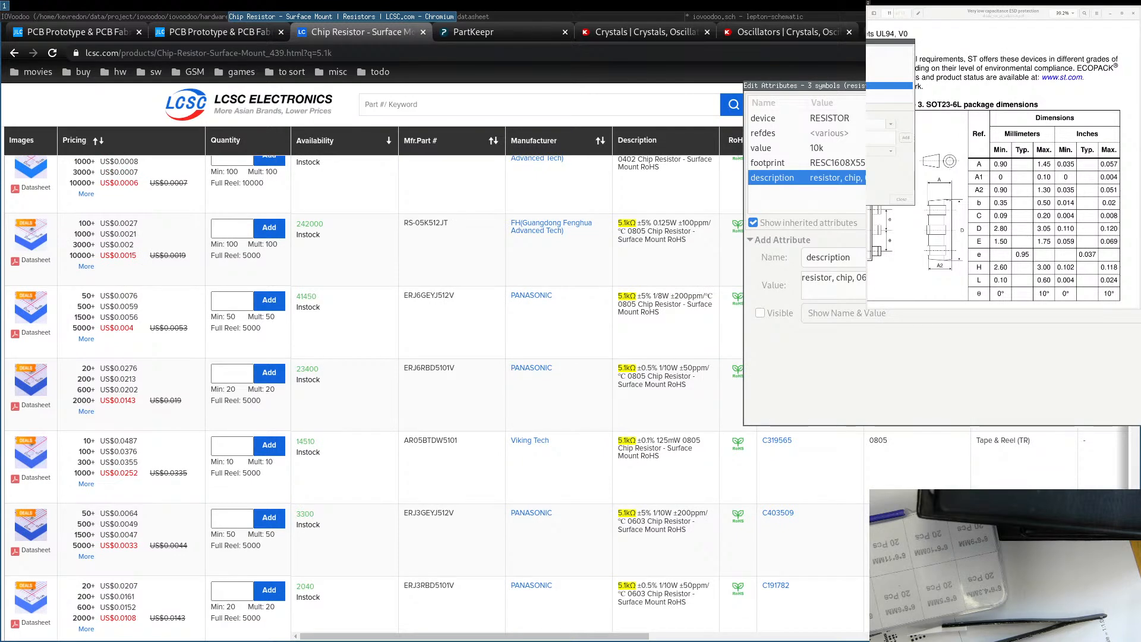
{"action": "scroll", "coordinate": [414, 349], "scroll_direction": "up", "scroll_amount": 1}
{"action": "scroll", "coordinate": [308, 211], "scroll_direction": "up", "scroll_amount": 4}
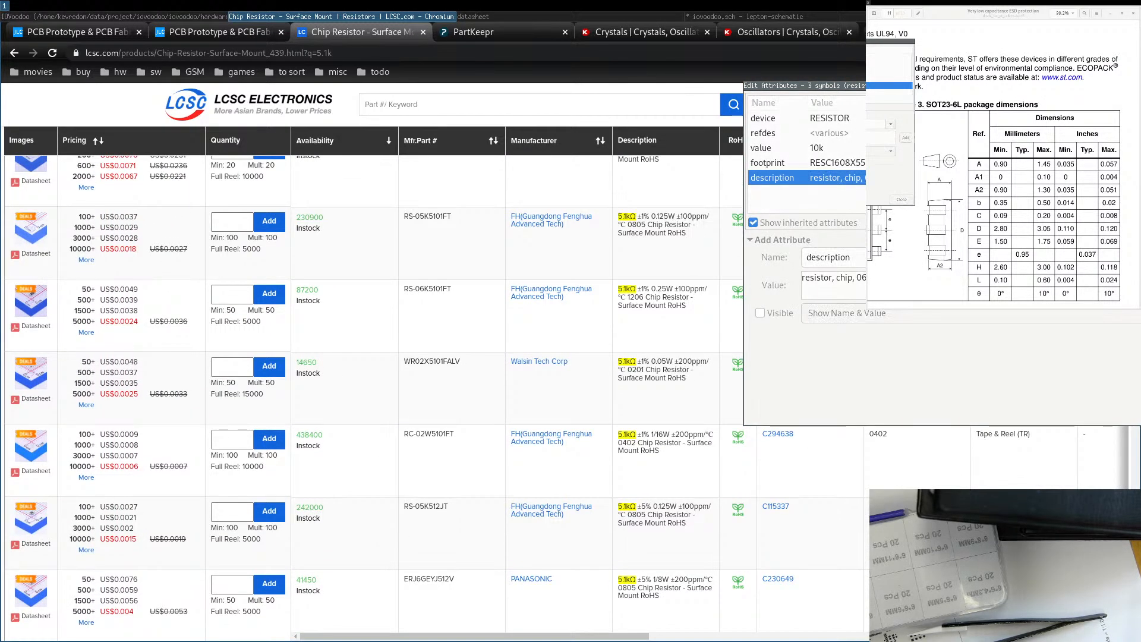
Move the Edit Attributes dialog away from the results header and restrict the 5.1kΩ chip resistors to in-stock parts in package 0603.
{"action": "left_click_drag", "start_coordinate": [948, 86], "coordinate": [841, 276]}
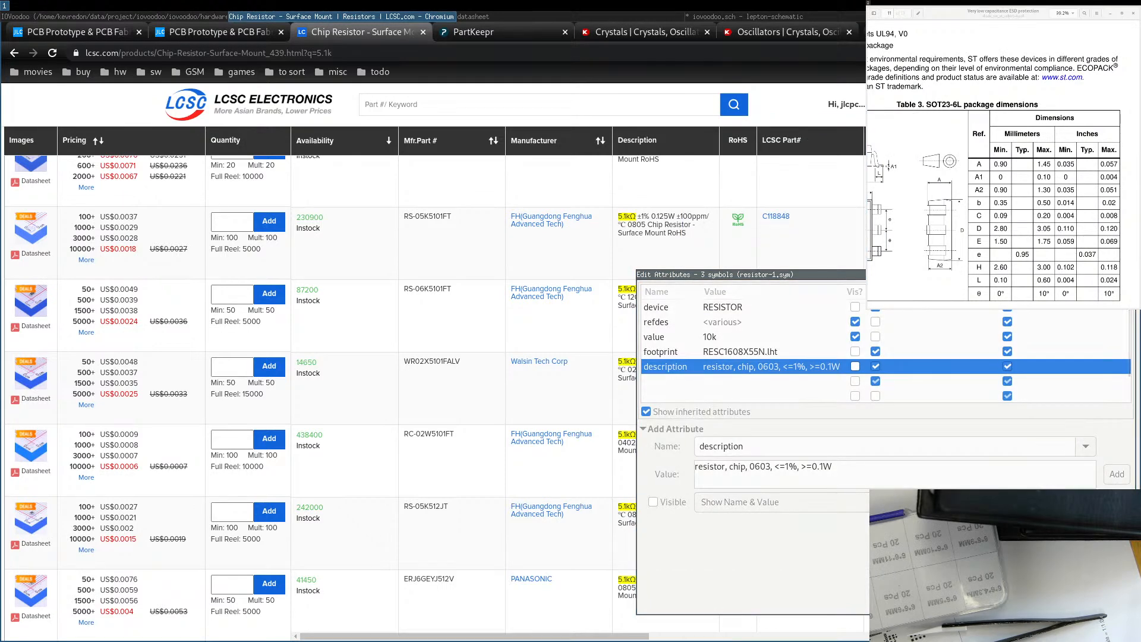
{"action": "scroll", "coordinate": [416, 306], "scroll_direction": "up", "scroll_amount": 8}
{"action": "left_click", "coordinate": [233, 323]}
{"action": "type", "text": "0603"}
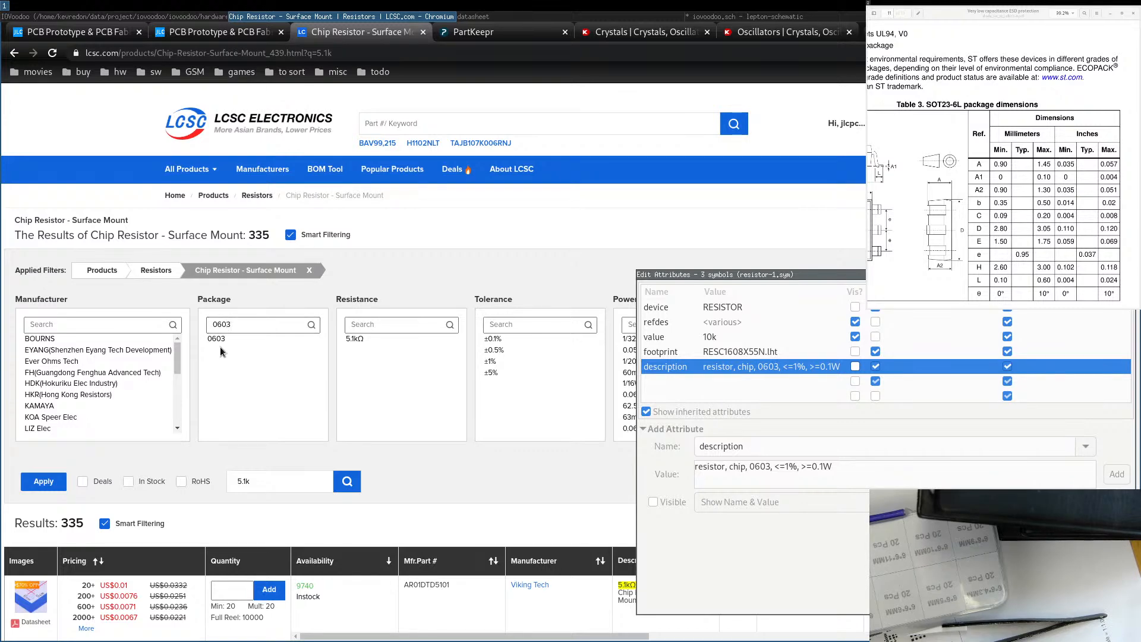
{"action": "left_click", "coordinate": [218, 340]}
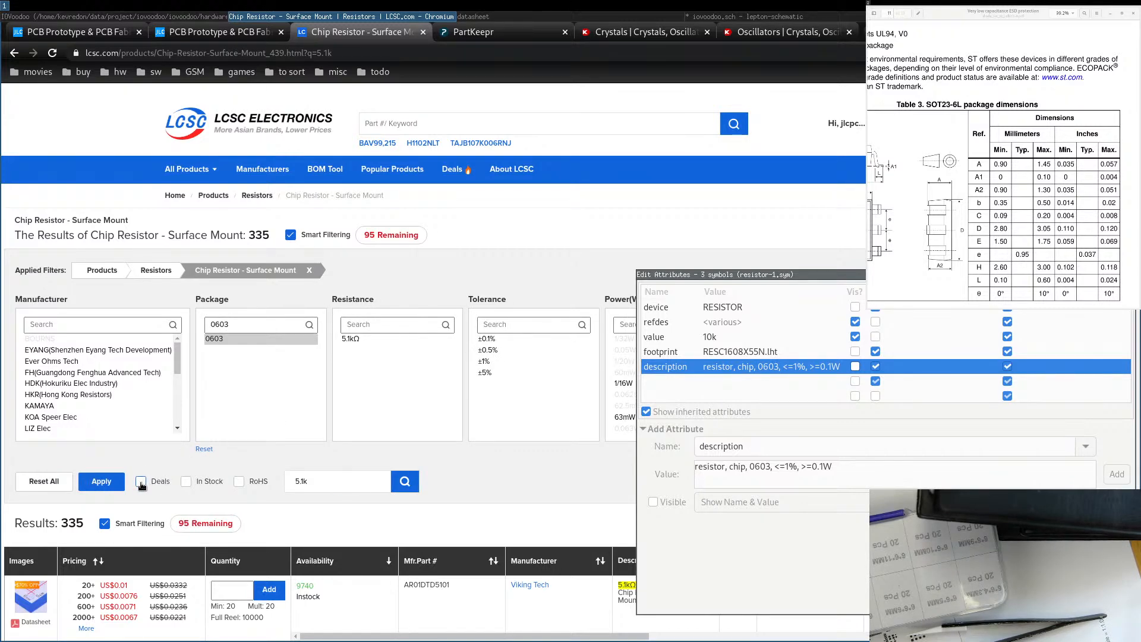
{"action": "left_click", "coordinate": [112, 482]}
{"action": "scroll", "coordinate": [386, 387], "scroll_direction": "down", "scroll_amount": 3}
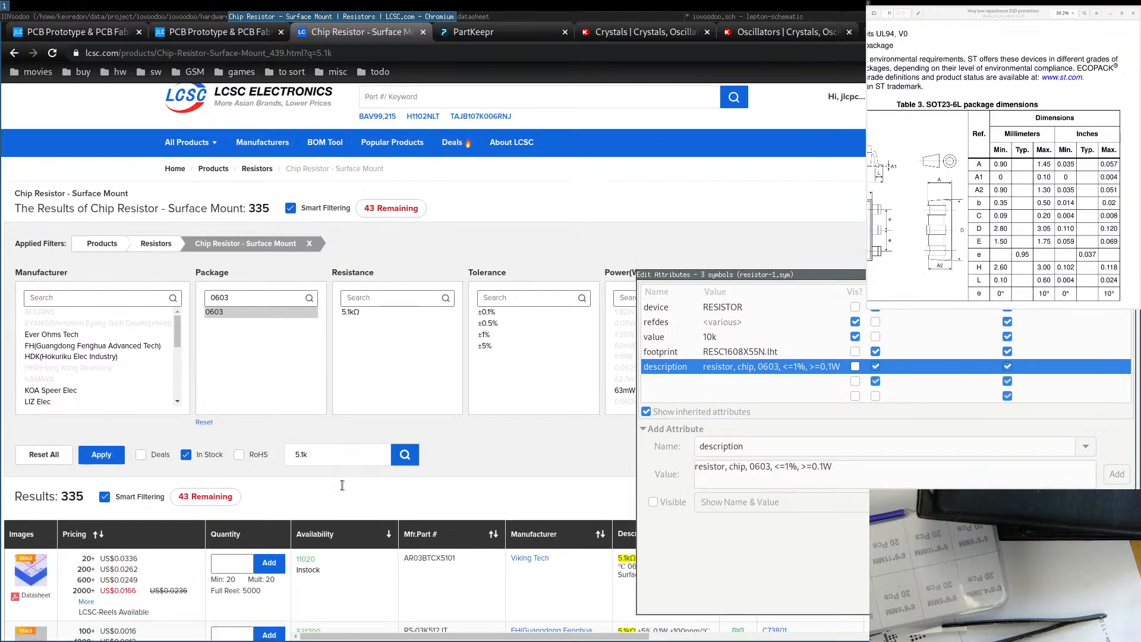
Close the Edit Attributes dialog covering the results and sort the 5.1kΩ resistors by lowest price.
{"action": "left_click_drag", "start_coordinate": [703, 280], "coordinate": [538, 159]}
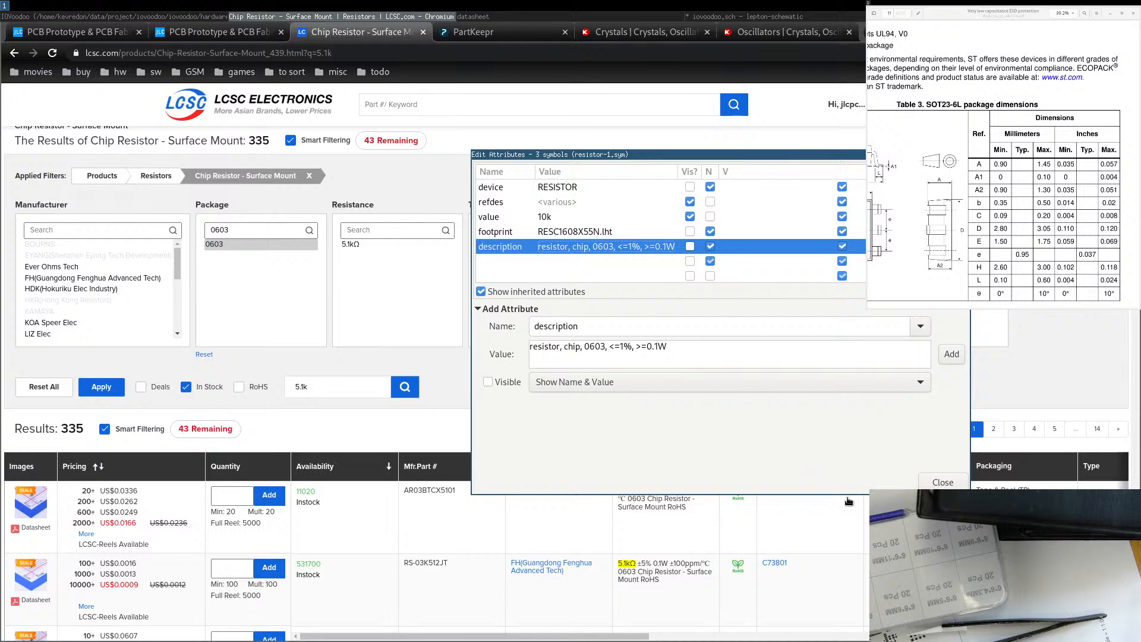
{"action": "left_click", "coordinate": [943, 482]}
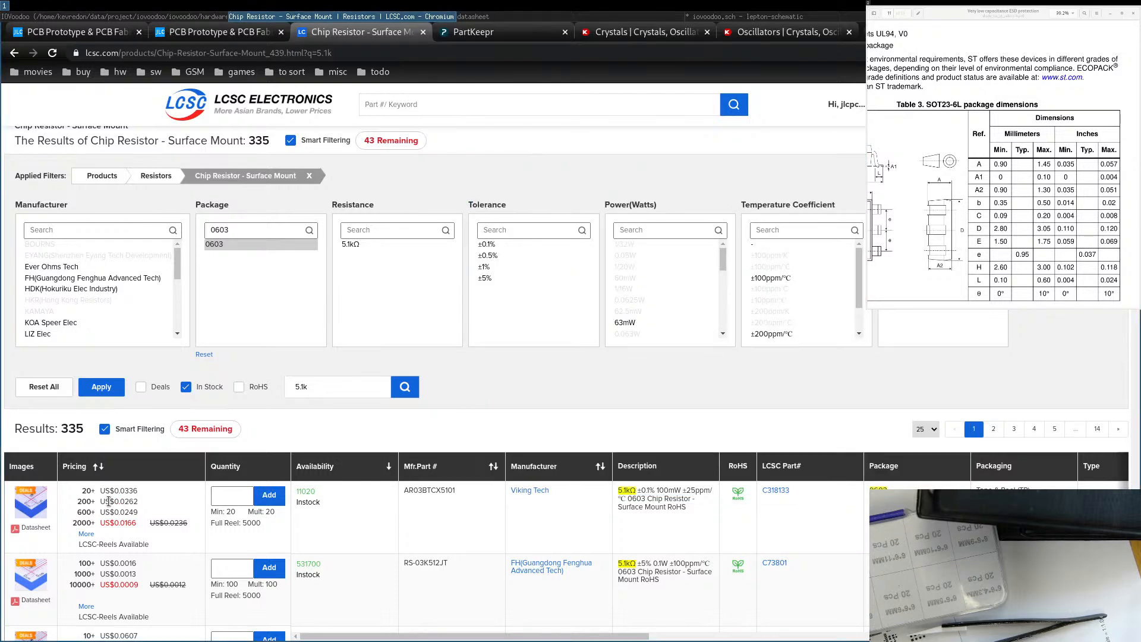
{"action": "left_click", "coordinate": [99, 467]}
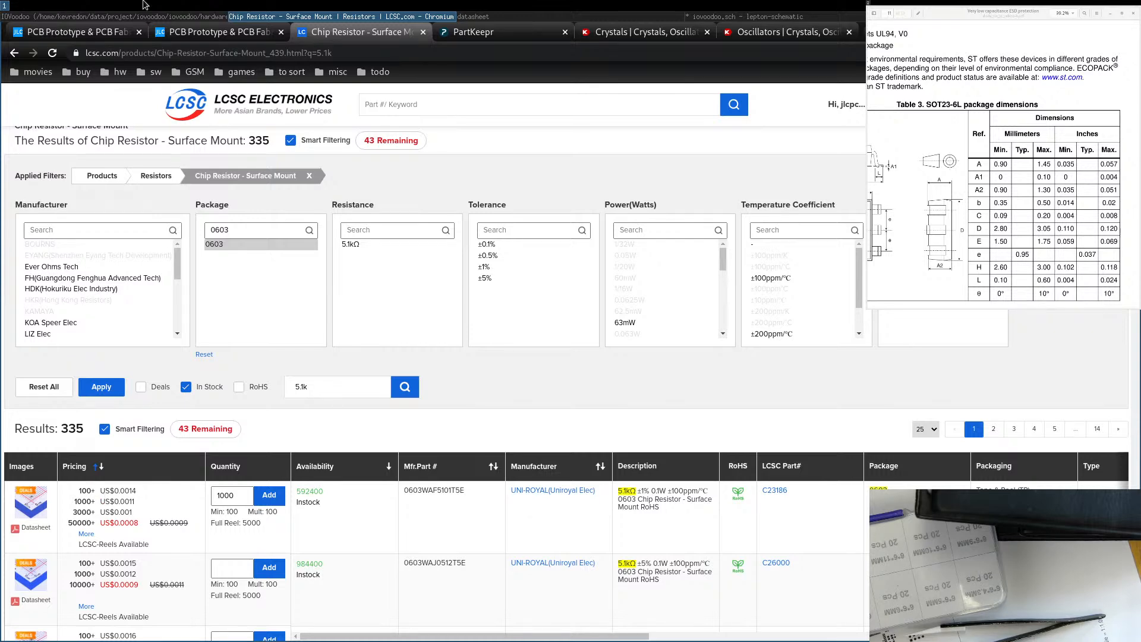
Switch to the iovoodoo.sch schematic in lepton-schematic.
{"action": "left_click", "coordinate": [175, 20]}
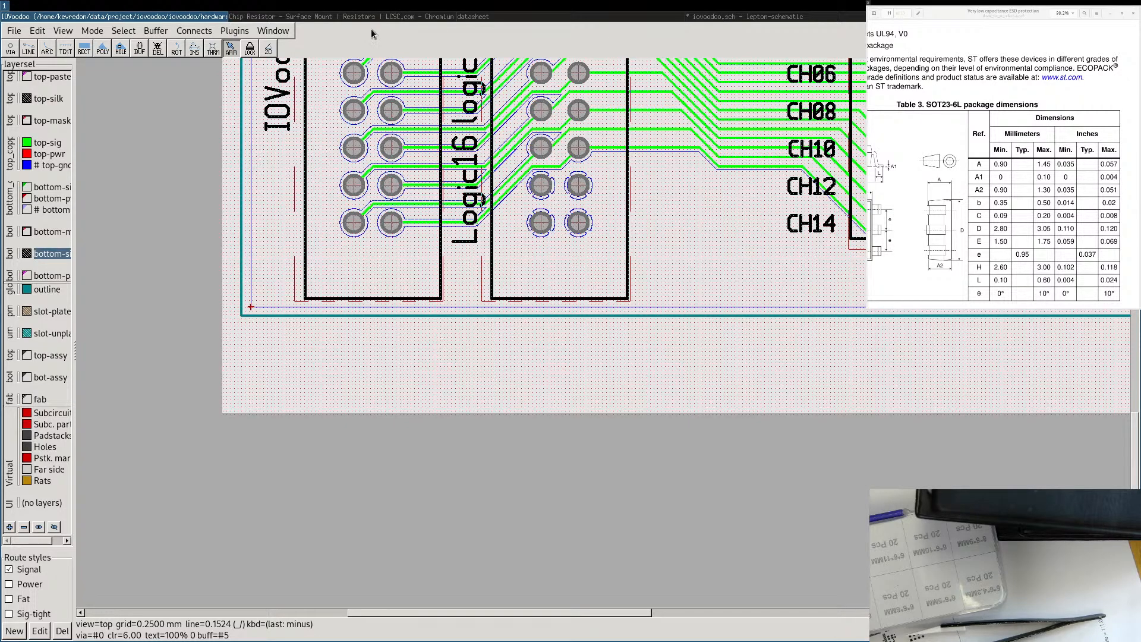
{"action": "left_click", "coordinate": [324, 16]}
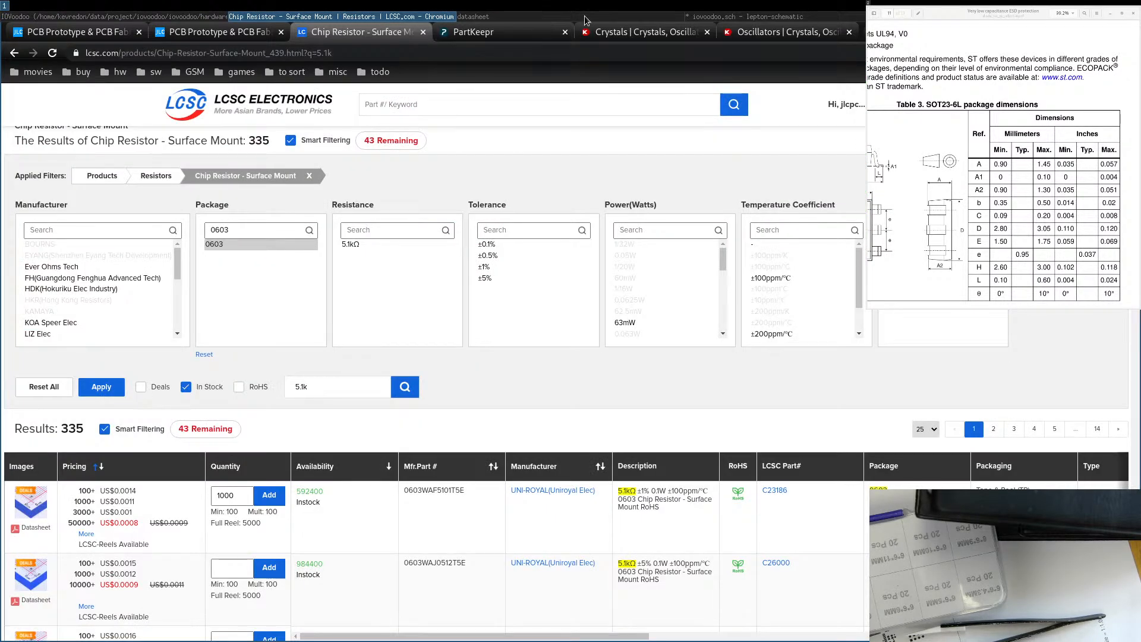
{"action": "left_click", "coordinate": [767, 16]}
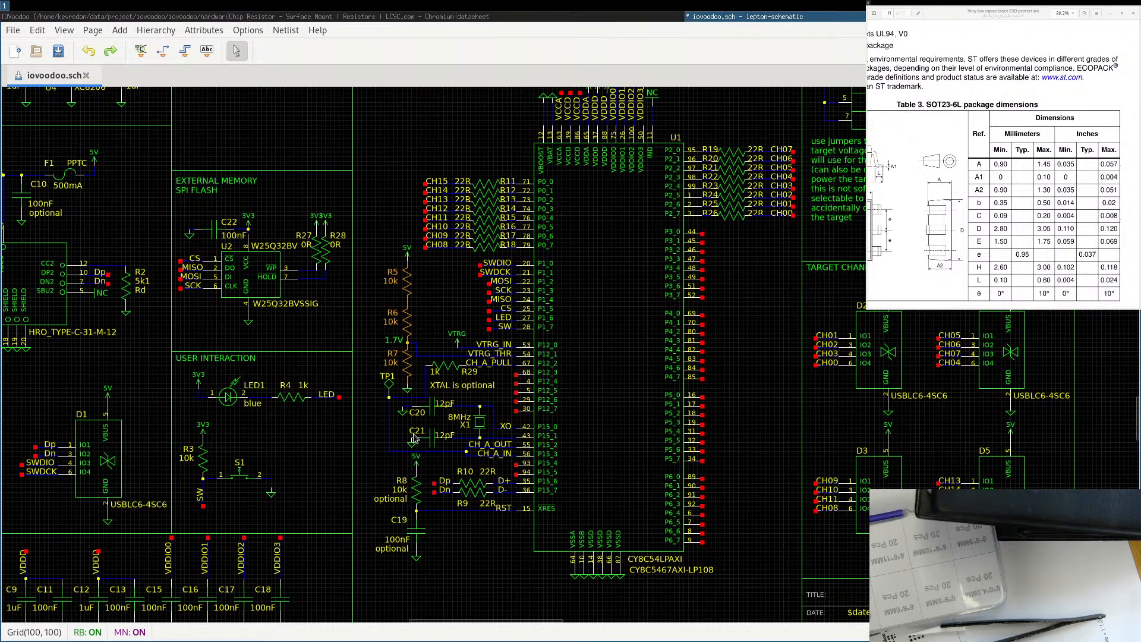
Select all the schematic's capacitors together, from C19–C21 beside the MCU to the regulator, USB, flash and bypass blocks.
{"action": "middle_click_drag", "start_coordinate": [412, 454], "coordinate": [515, 393]}
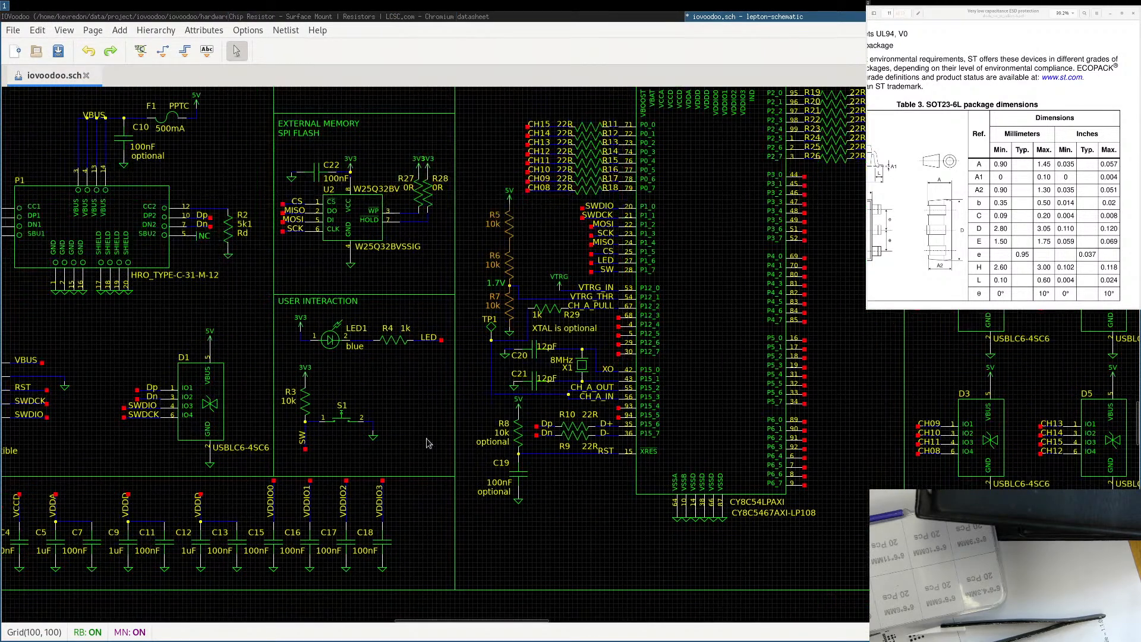
{"action": "left_click", "coordinate": [228, 232]}
{"action": "left_click", "coordinate": [576, 437]}
{"action": "left_click", "coordinate": [523, 476]}
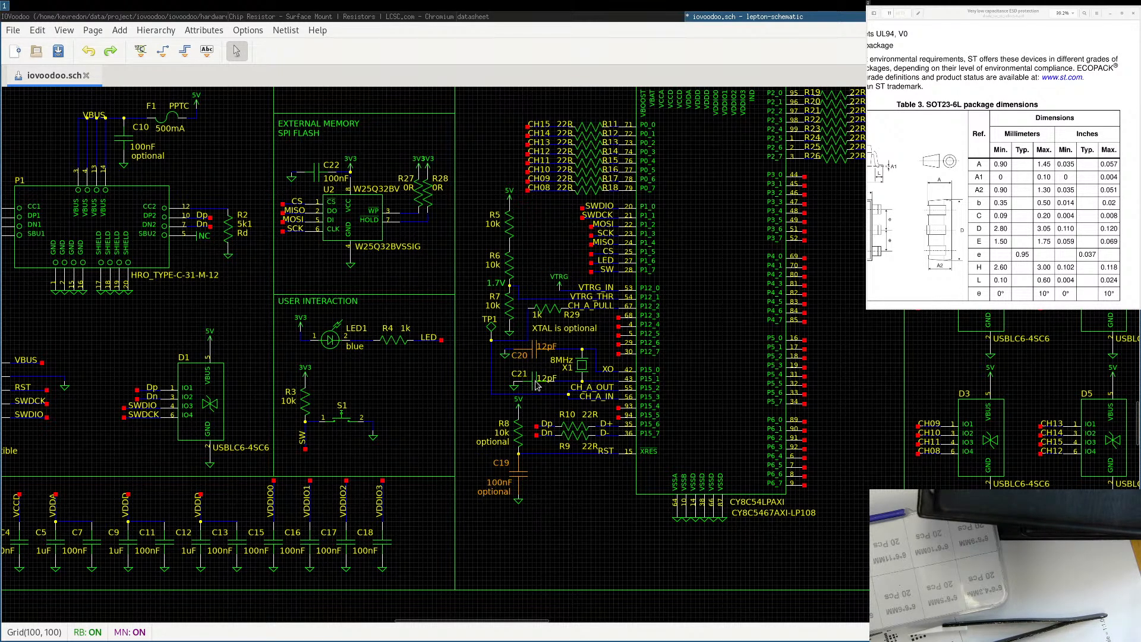
{"action": "middle_click_drag", "start_coordinate": [222, 356], "coordinate": [242, 408]}
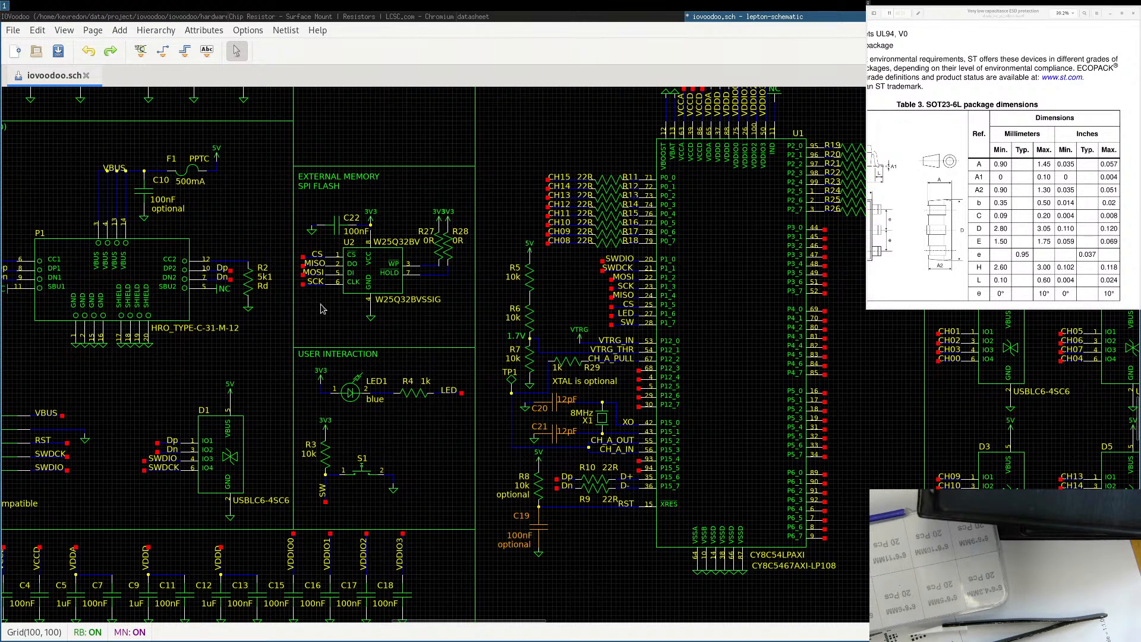
{"action": "scroll", "coordinate": [669, 381], "scroll_direction": "down", "scroll_amount": 1}
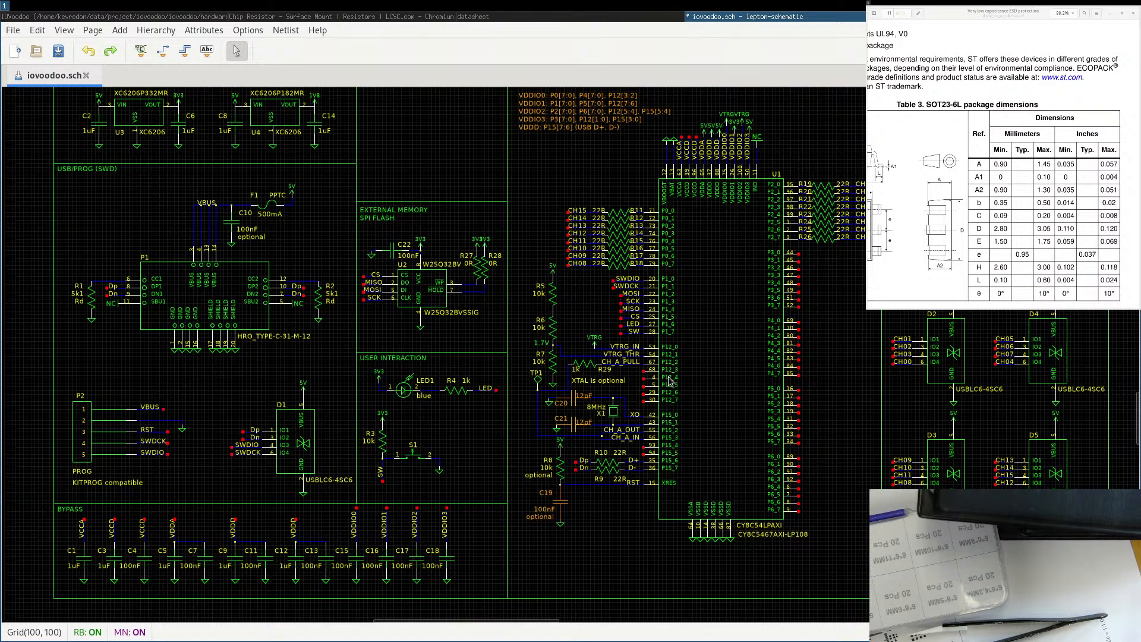
{"action": "scroll", "coordinate": [669, 380], "scroll_direction": "down", "scroll_amount": 1}
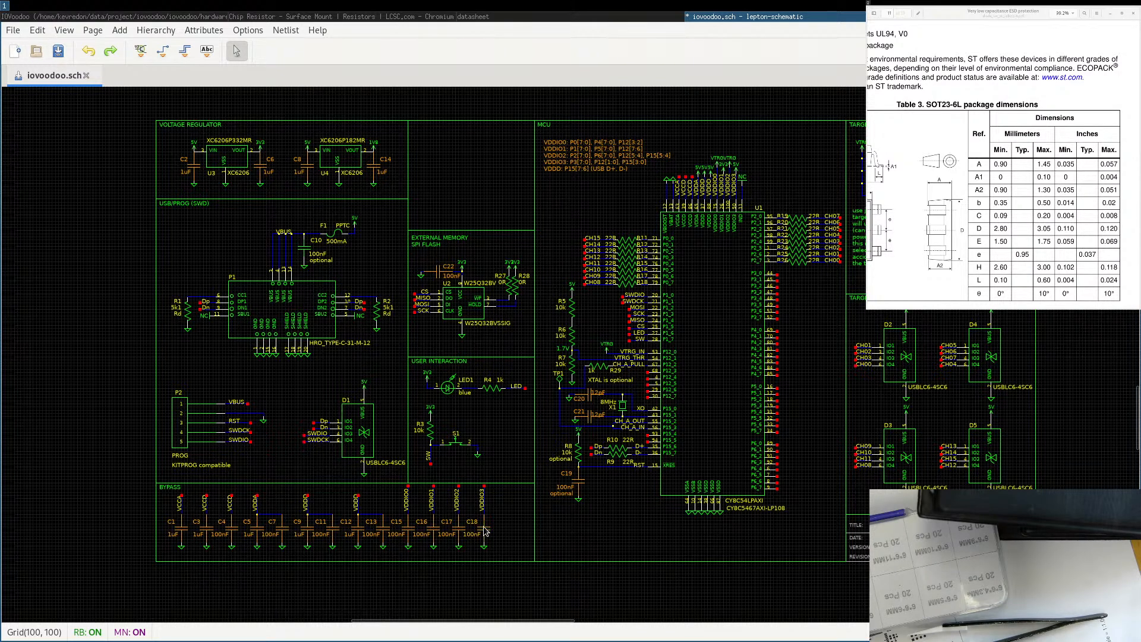
Draft a hidden description attribute for the selected capacitors with the value "capacitor, MLCC, >= -20% +80%".
{"action": "key", "text": "e"}
{"action": "key", "text": "a"}
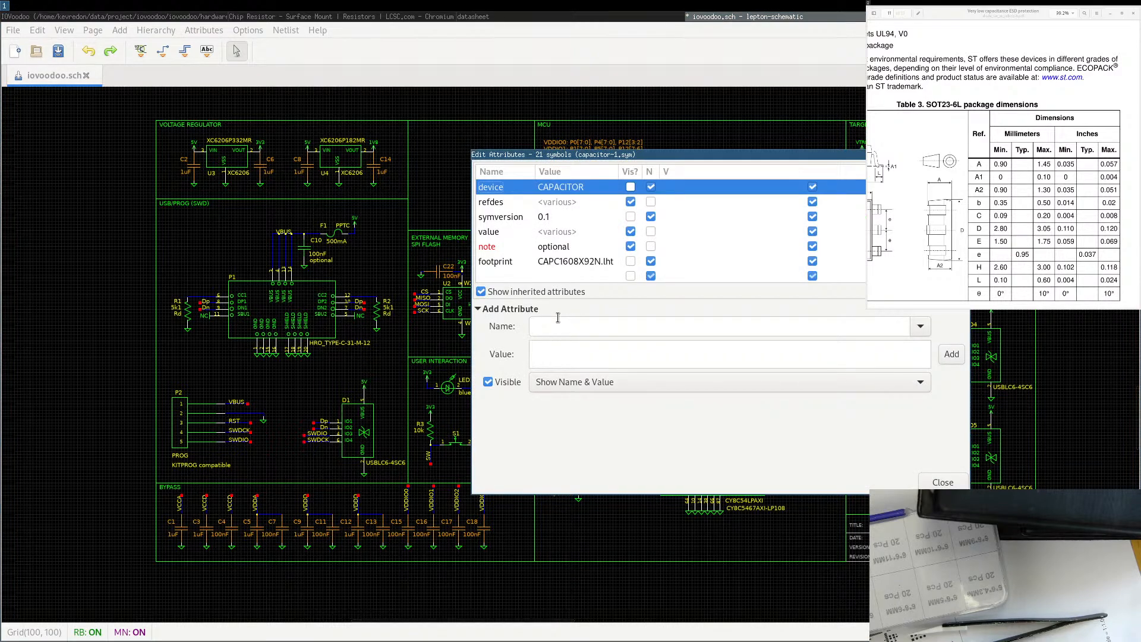
{"action": "type", "text": "desc"}
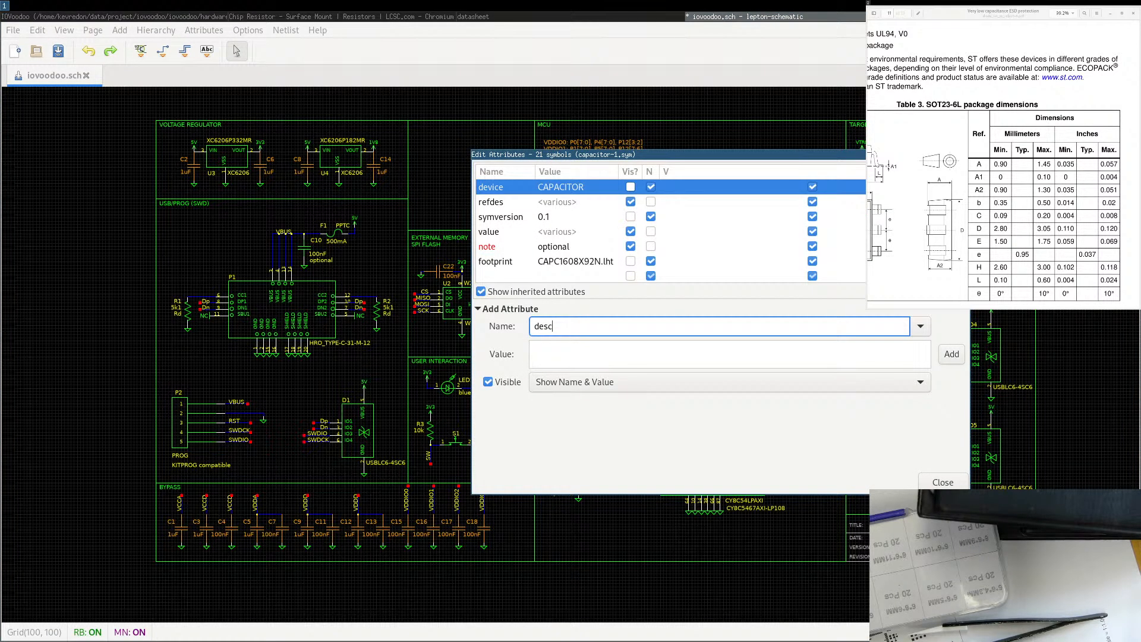
{"action": "type", "text": "ription"}
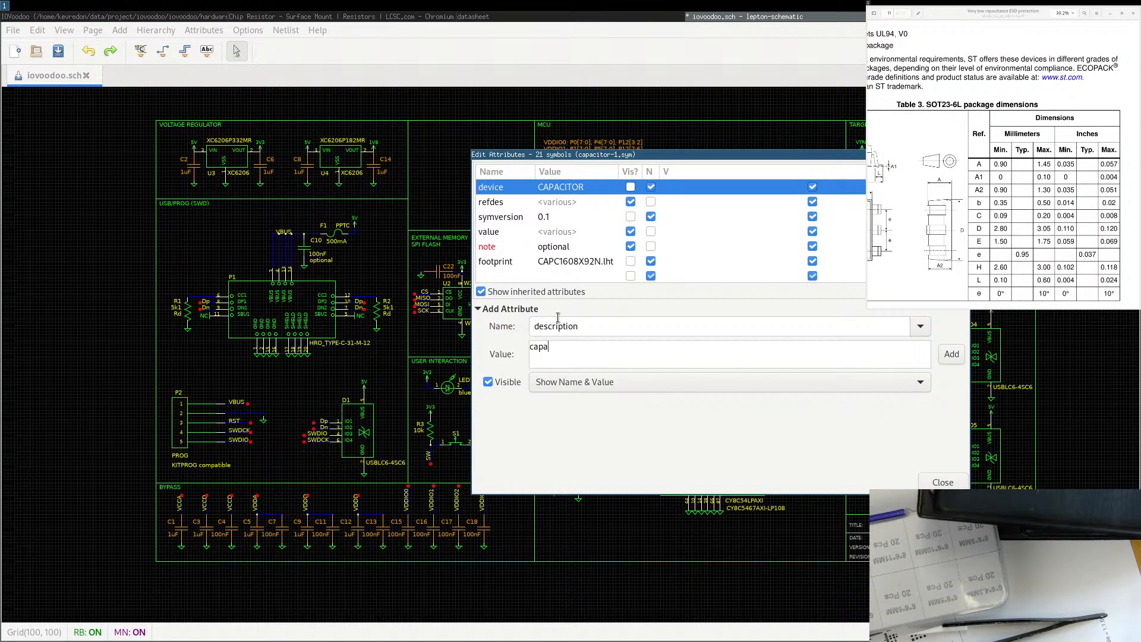
{"action": "type", "text": "capacitop"}
{"action": "key", "text": "BackSpace"}
{"action": "type", "text": "r, MLCC,"}
{"action": "left_click", "coordinate": [498, 382]}
{"action": "left_click", "coordinate": [624, 353]}
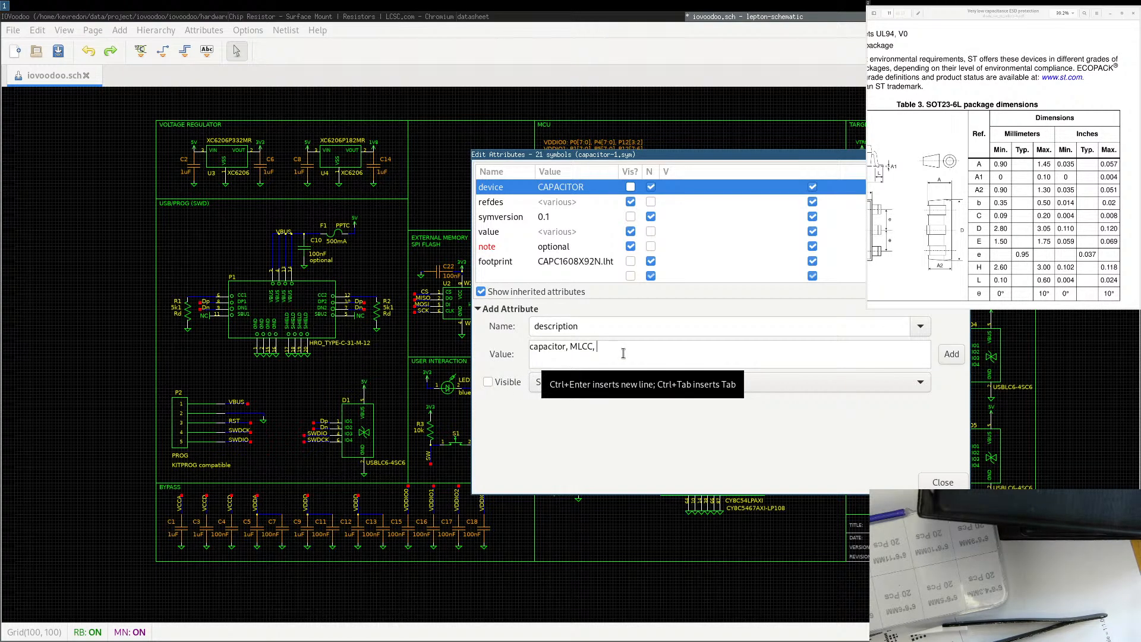
{"action": "type", "text": ">= -20"}
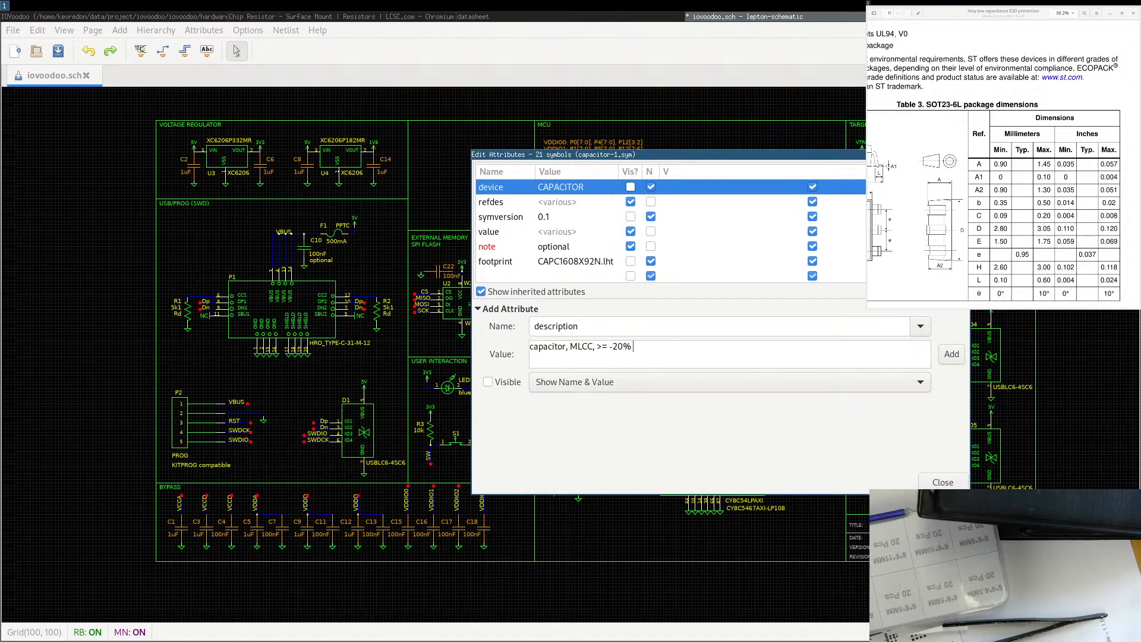
{"action": "type", "text": "%"}
Search LCSC for 100nF and examine the Multilayer Ceramic Capacitors MLCC - SMD/SMT listings, moving the Edit Attributes dialog clear of the descriptions.
{"action": "left_click", "coordinate": [309, 16]}
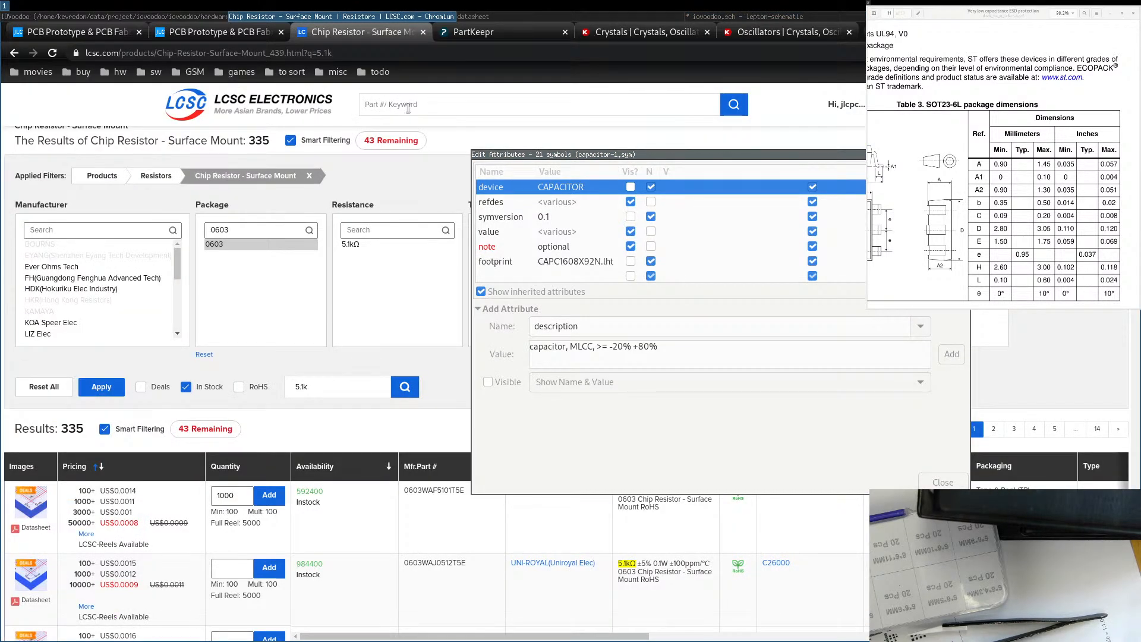
{"action": "left_click", "coordinate": [409, 109]}
{"action": "type", "text": "100n"}
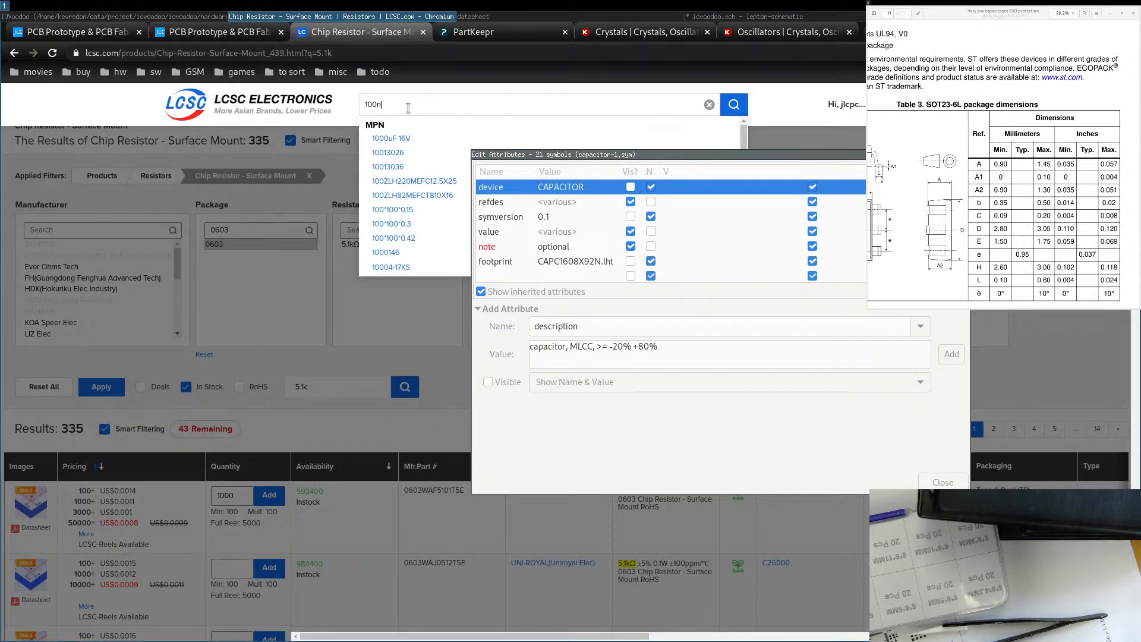
{"action": "type", "text": "F"}
{"action": "key", "text": "Return"}
{"action": "left_click_drag", "start_coordinate": [603, 156], "coordinate": [741, 290]}
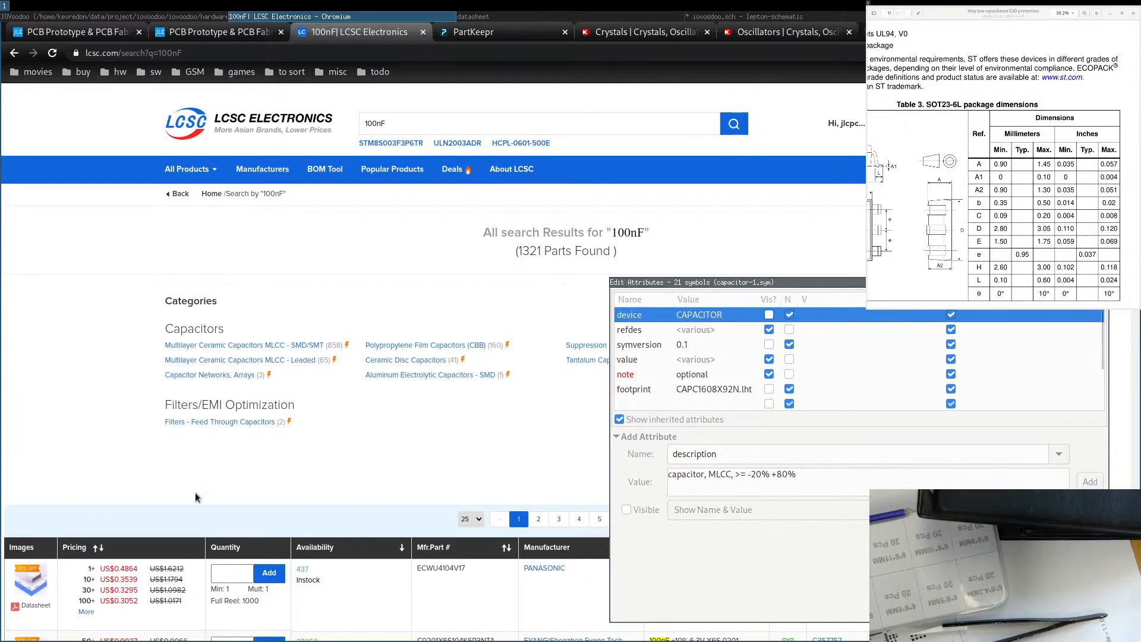
{"action": "scroll", "coordinate": [156, 452], "scroll_direction": "down", "scroll_amount": 2}
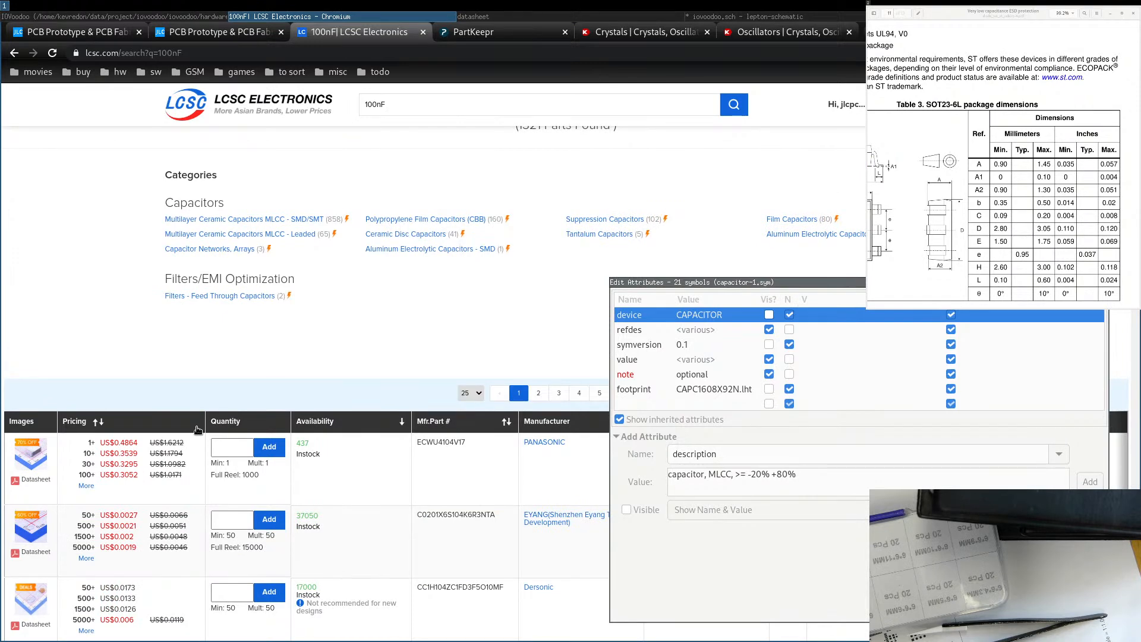
{"action": "left_click", "coordinate": [212, 220]}
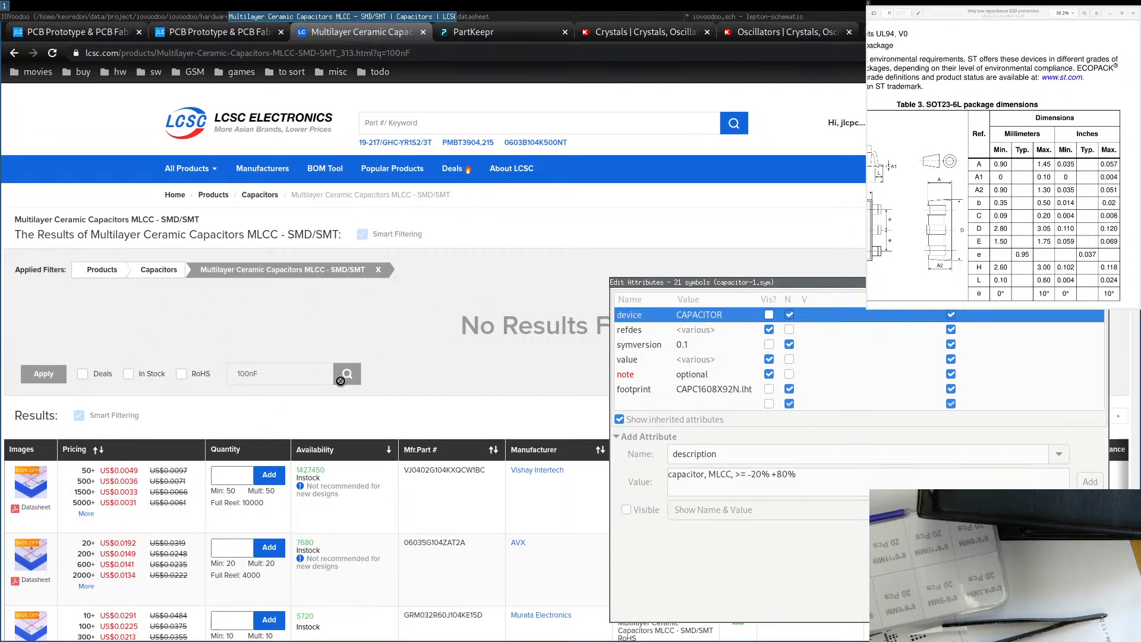
{"action": "scroll", "coordinate": [340, 383], "scroll_direction": "down", "scroll_amount": 1}
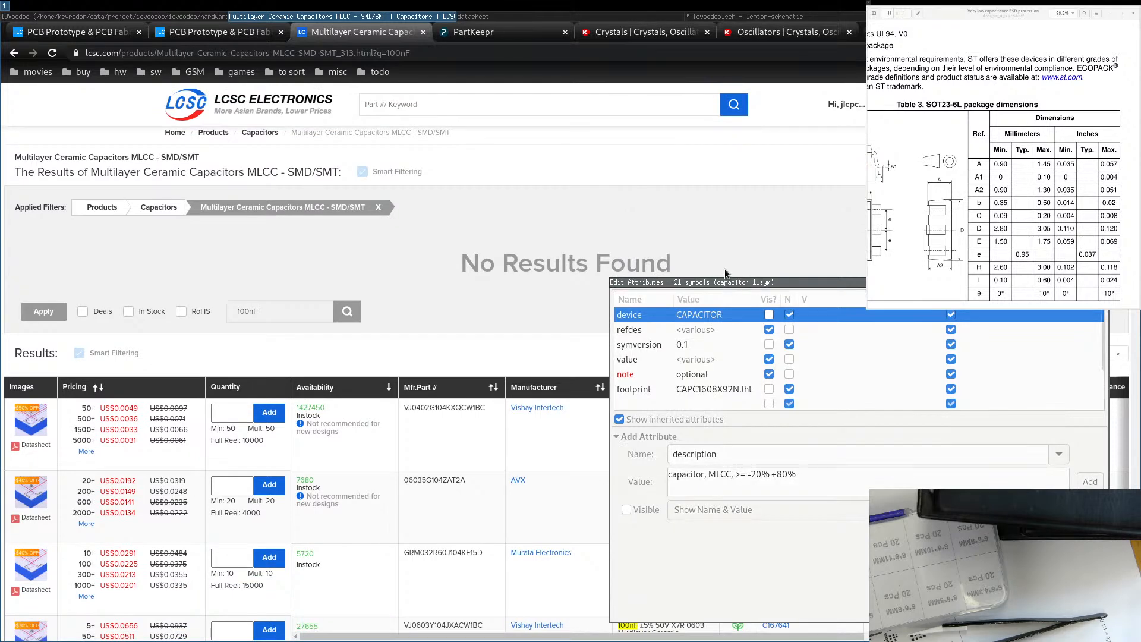
{"action": "left_click_drag", "start_coordinate": [731, 282], "coordinate": [688, 555]}
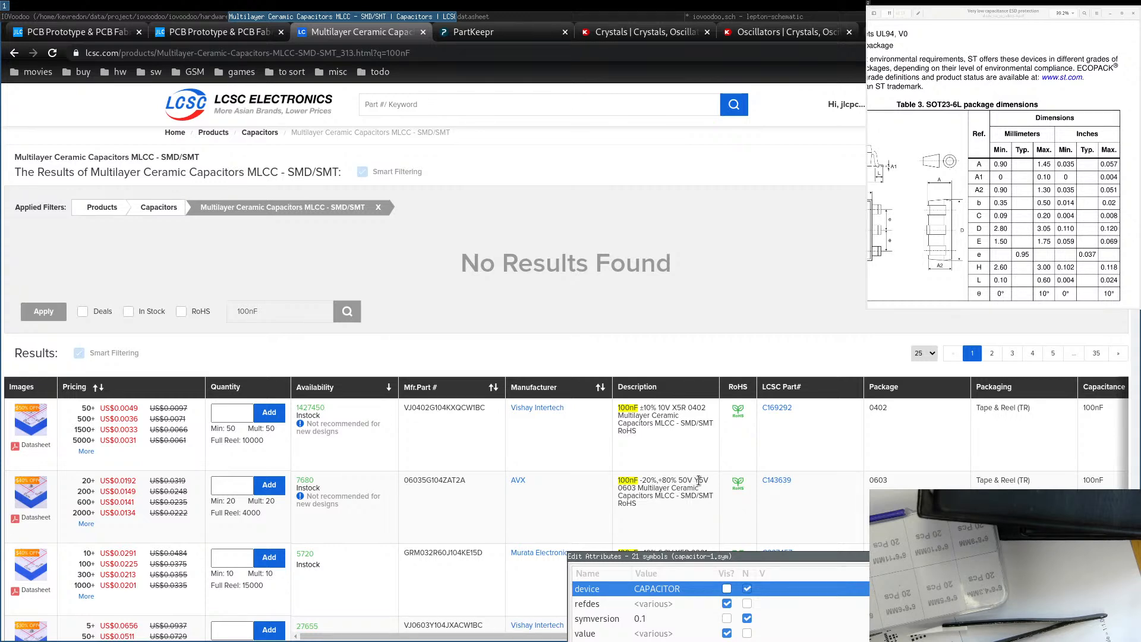
Extend the capacitors' description value with the voltage requirement ">= 16V,", checking it against the LCSC part descriptions.
{"action": "left_click_drag", "start_coordinate": [725, 557], "coordinate": [681, 293]}
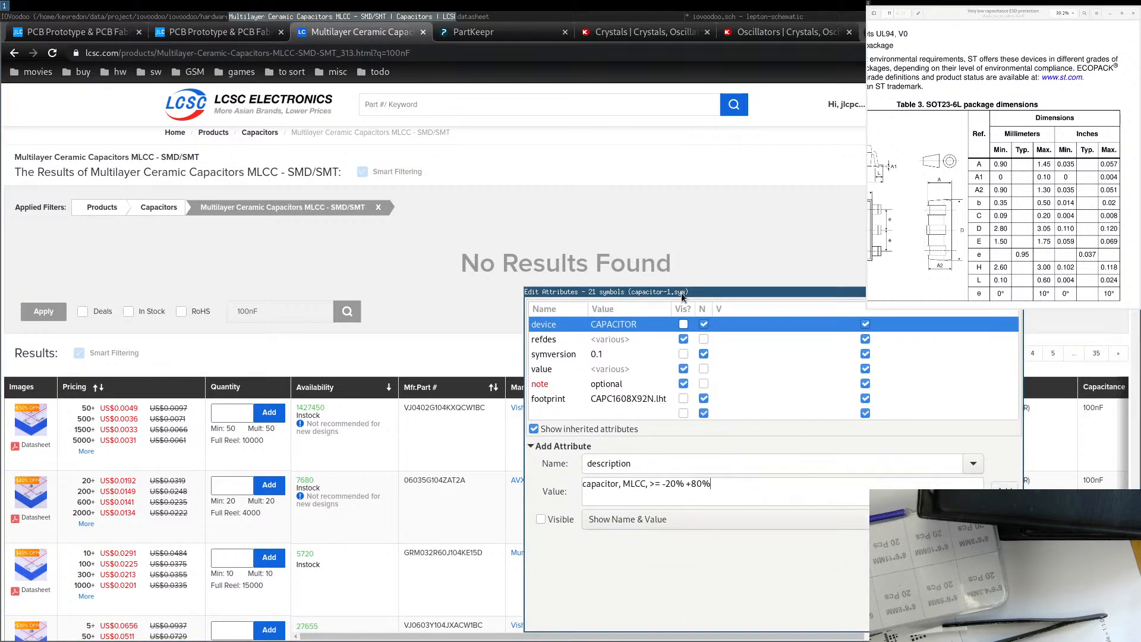
{"action": "type", "text": "="}
{"action": "left_click_drag", "start_coordinate": [719, 292], "coordinate": [741, 576]}
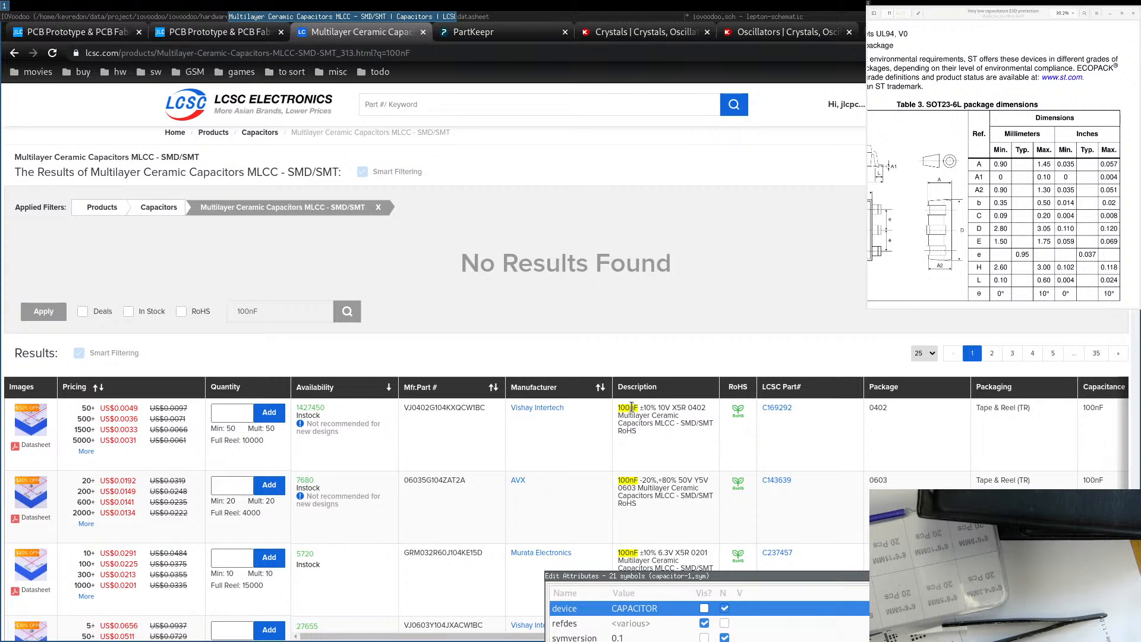
{"action": "left_click_drag", "start_coordinate": [699, 576], "coordinate": [670, 323]}
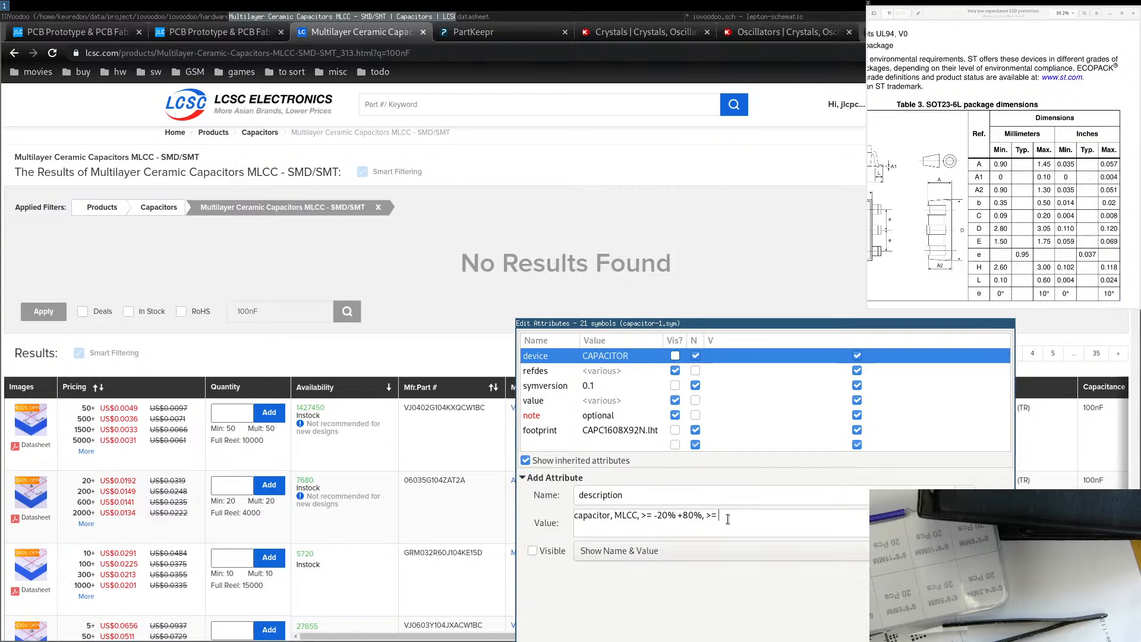
{"action": "type", "text": "16V"}
{"action": "left_click_drag", "start_coordinate": [726, 323], "coordinate": [740, 278]}
{"action": "type", "text": ","}
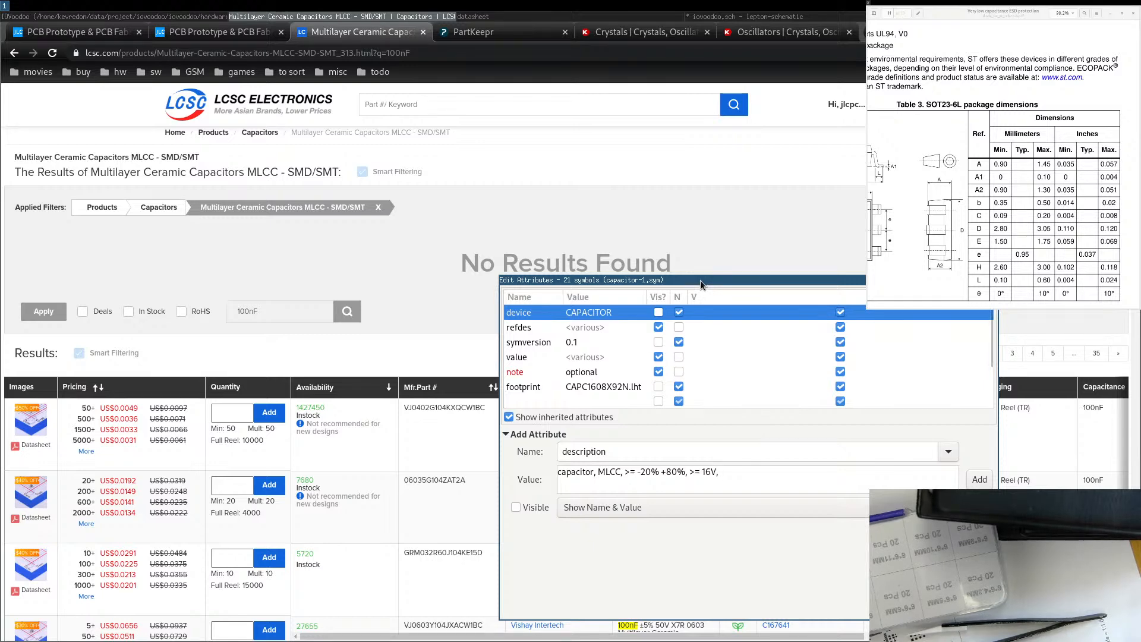
Append the dielectric type X5R to the capacitors' description value.
{"action": "left_click_drag", "start_coordinate": [700, 280], "coordinate": [680, 334]}
{"action": "type", "text": "x%r"}
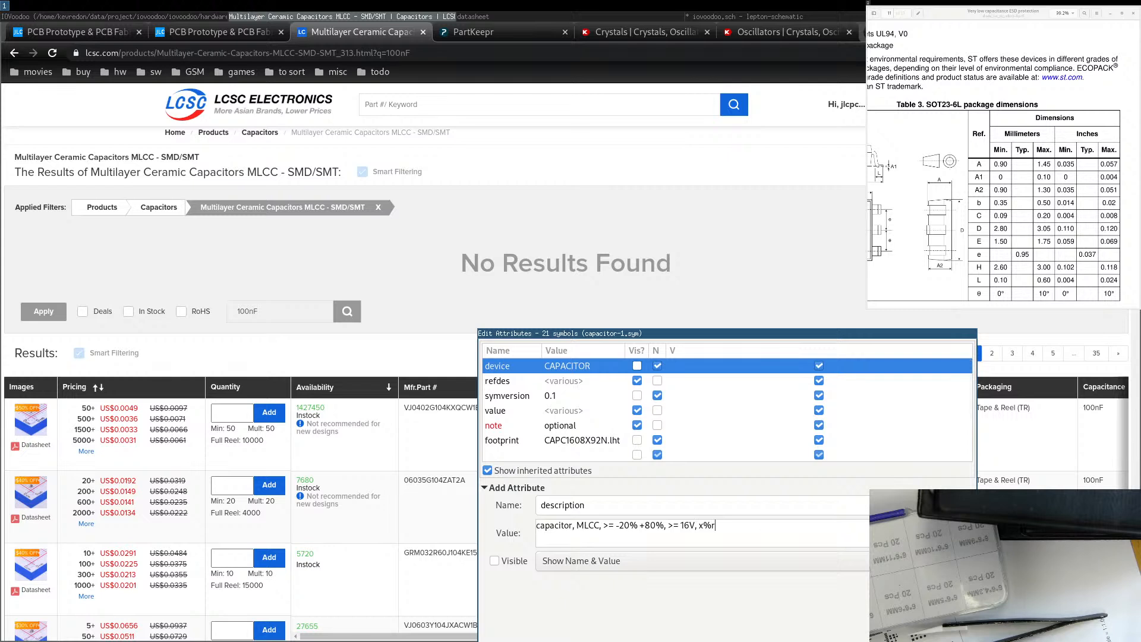
{"action": "key", "text": "BackSpace"}
{"action": "key", "text": "BackSpace"}
{"action": "type", "text": "5R"}
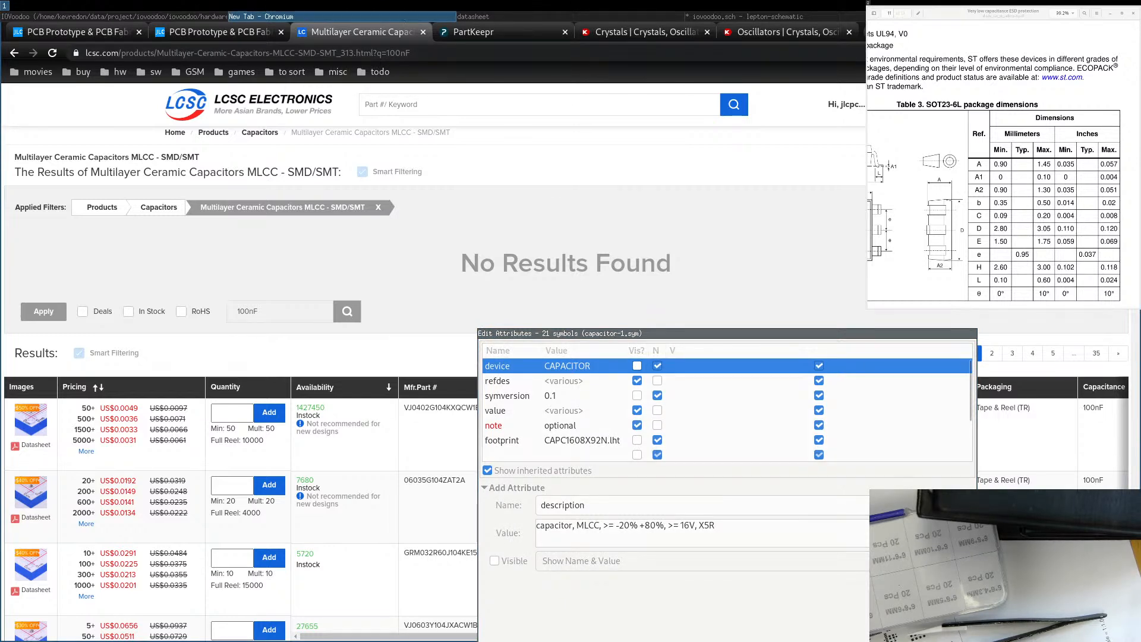
Search the web in a new browser tab for "capacitor rating x5r".
{"action": "key", "text": "ctrl+t"}
{"action": "type", "text": "capa"}
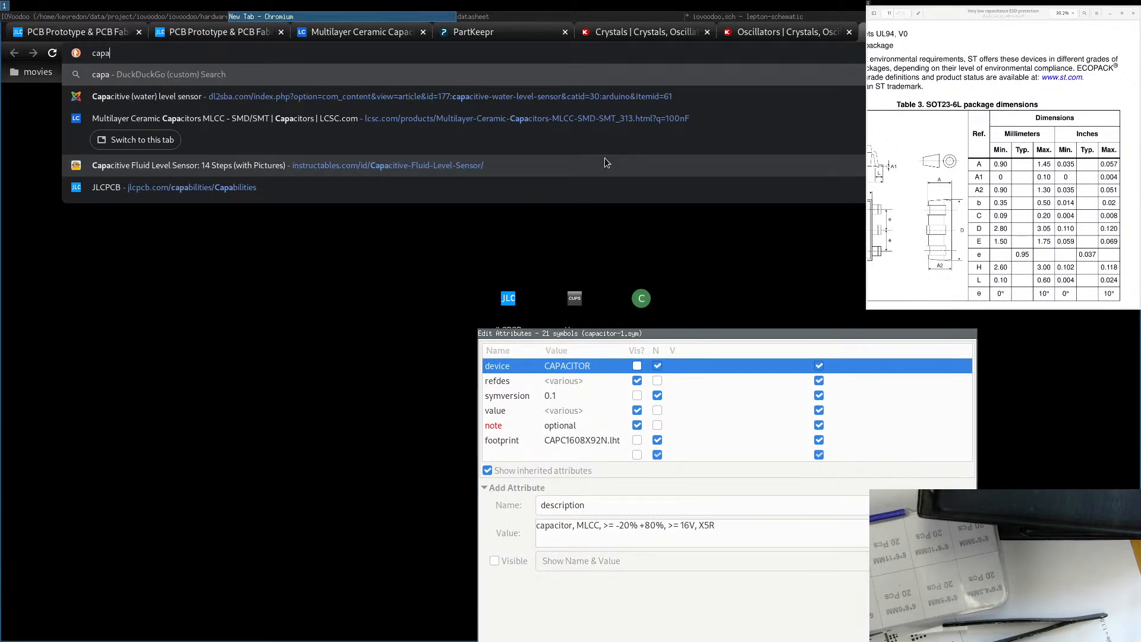
{"action": "type", "text": "citpr rating"}
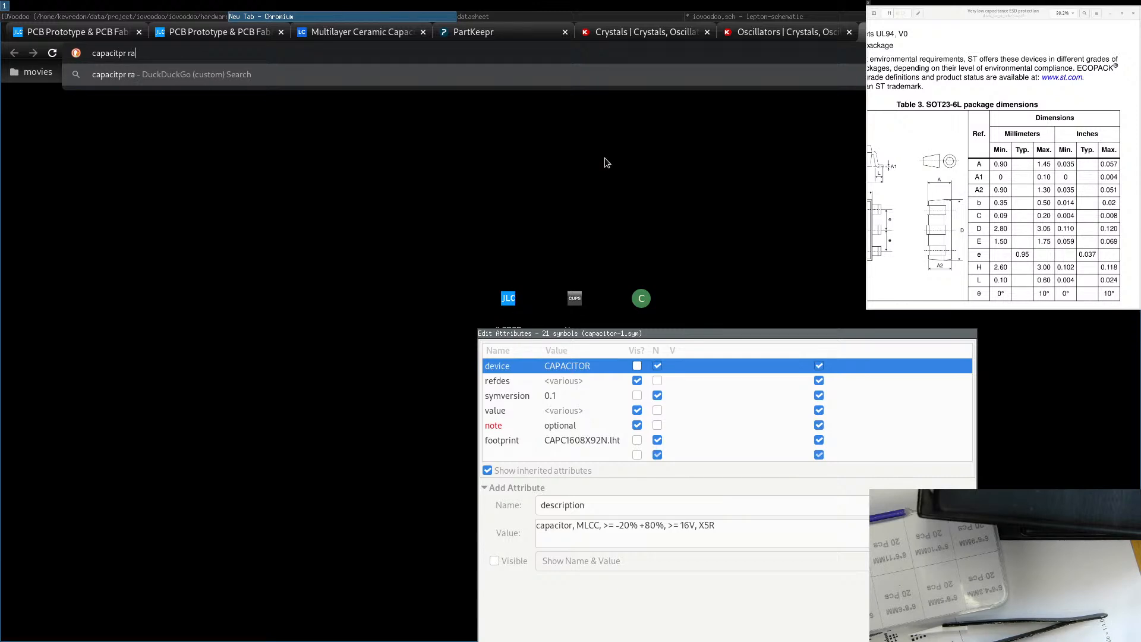
{"action": "key", "text": "Return"}
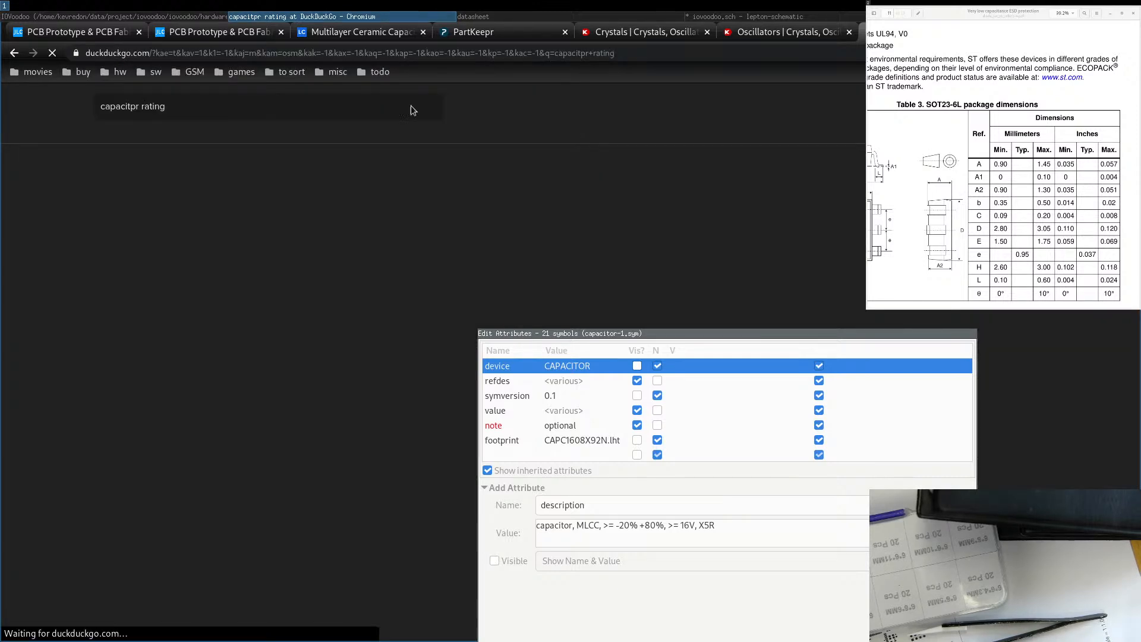
{"action": "left_click", "coordinate": [214, 185]}
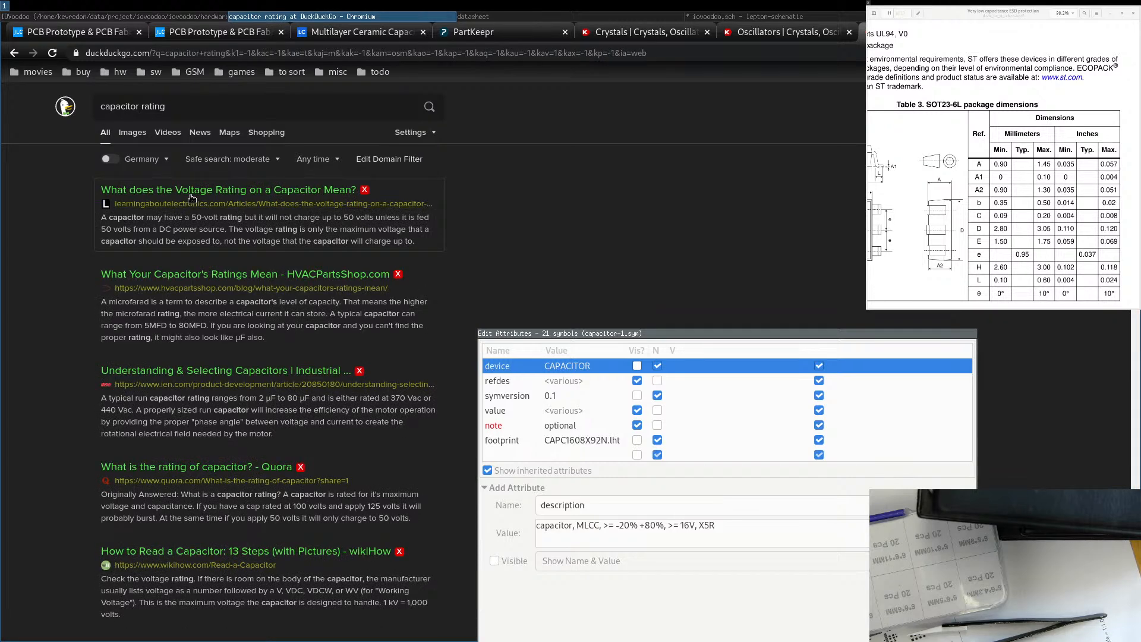
{"action": "left_click", "coordinate": [258, 107]}
{"action": "type", "text": "x"}
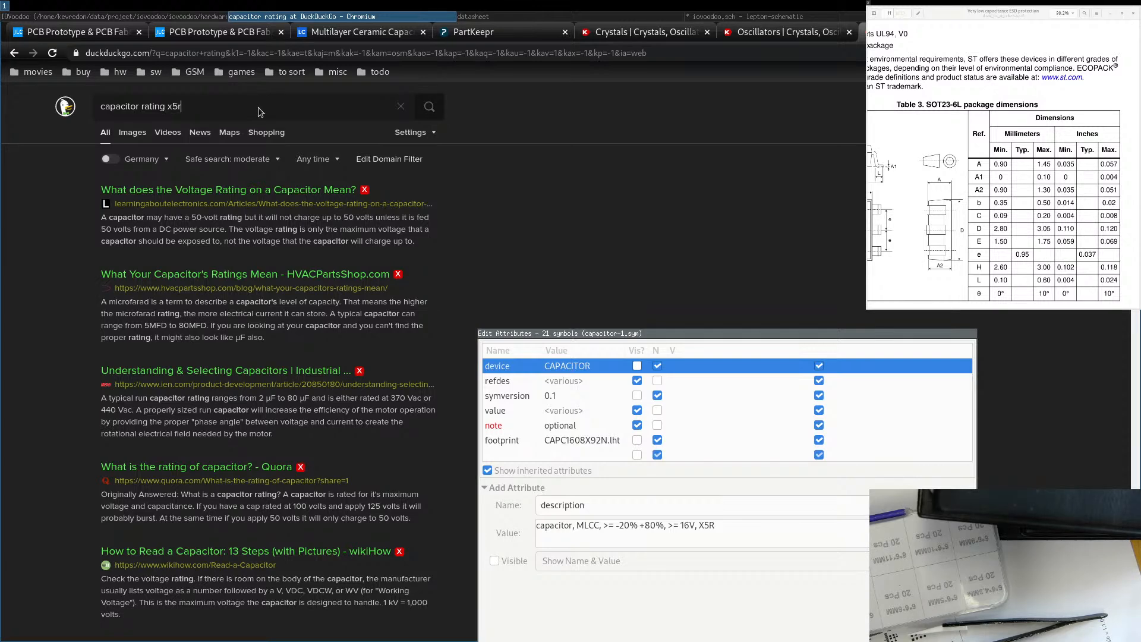
{"action": "type", "text": "5r"}
{"action": "key", "text": "Return"}
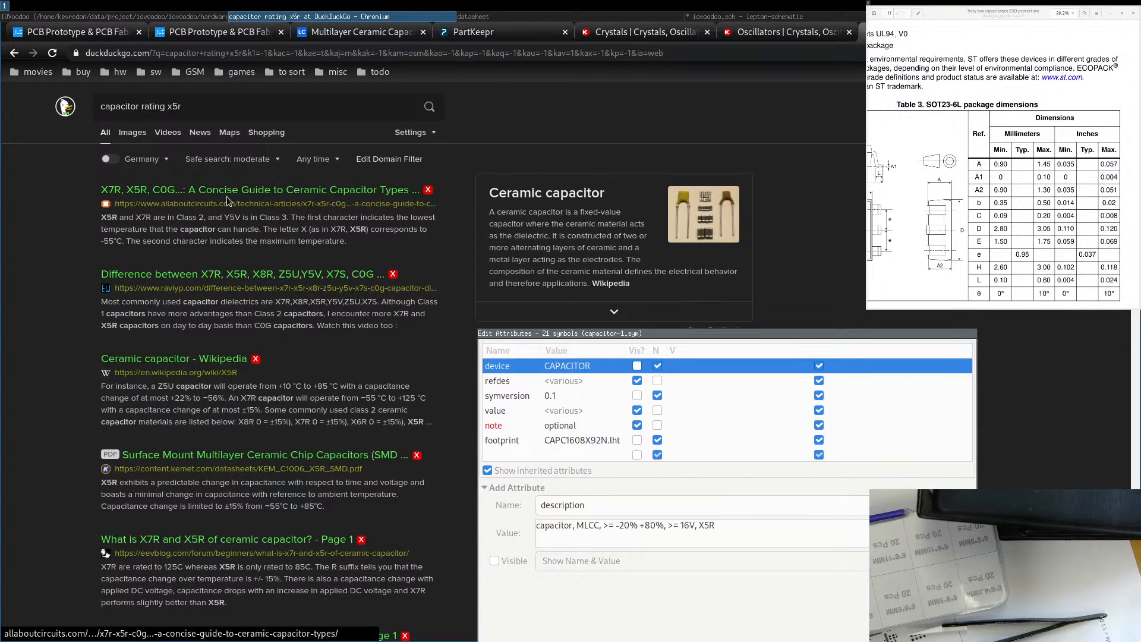
Open the All About Circuits guide to ceramic capacitor types and read its section on the three-character codes, repositioning the Edit Attributes dialog as needed.
{"action": "middle_click", "coordinate": [221, 191]}
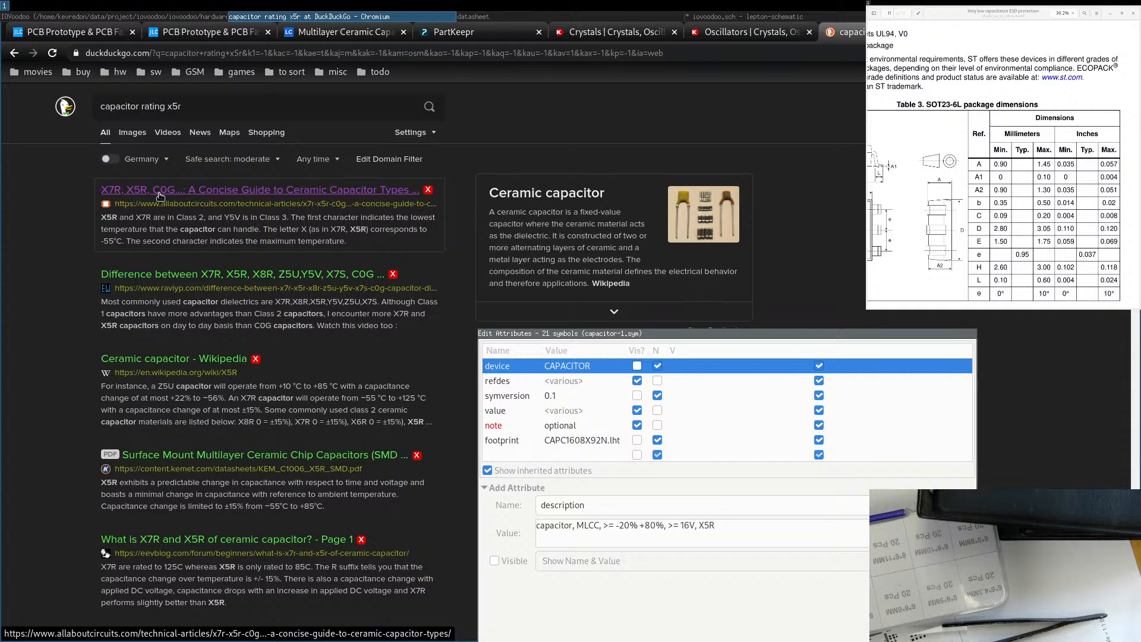
{"action": "left_click", "coordinate": [162, 196]}
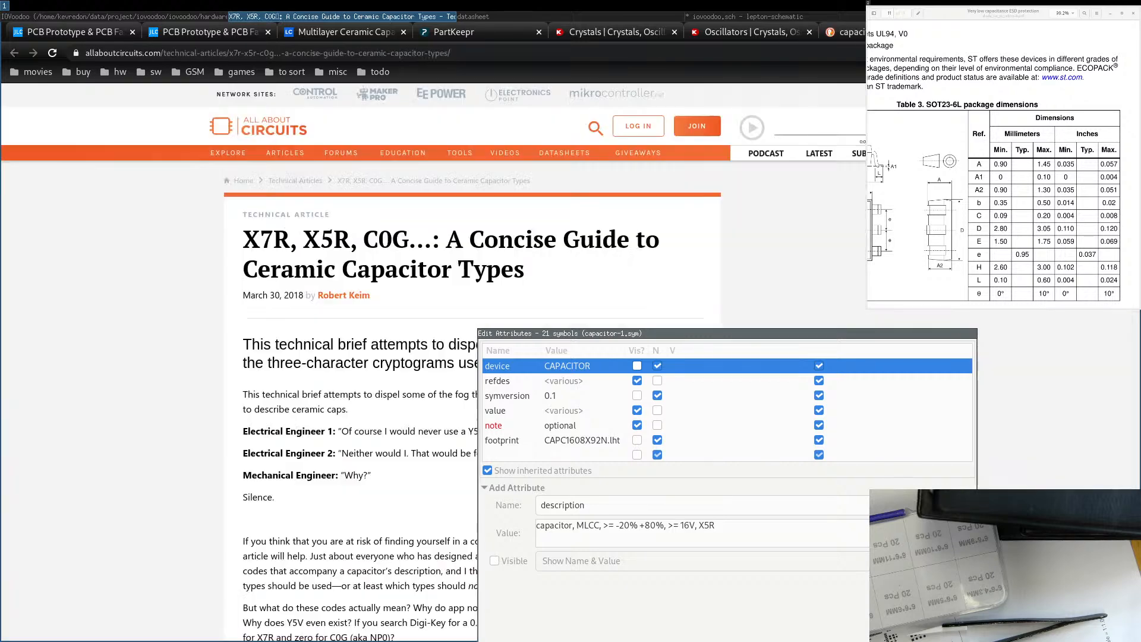
{"action": "left_click_drag", "start_coordinate": [559, 336], "coordinate": [743, 180]}
{"action": "scroll", "coordinate": [485, 353], "scroll_direction": "down", "scroll_amount": 2}
{"action": "scroll", "coordinate": [484, 353], "scroll_direction": "down", "scroll_amount": 3}
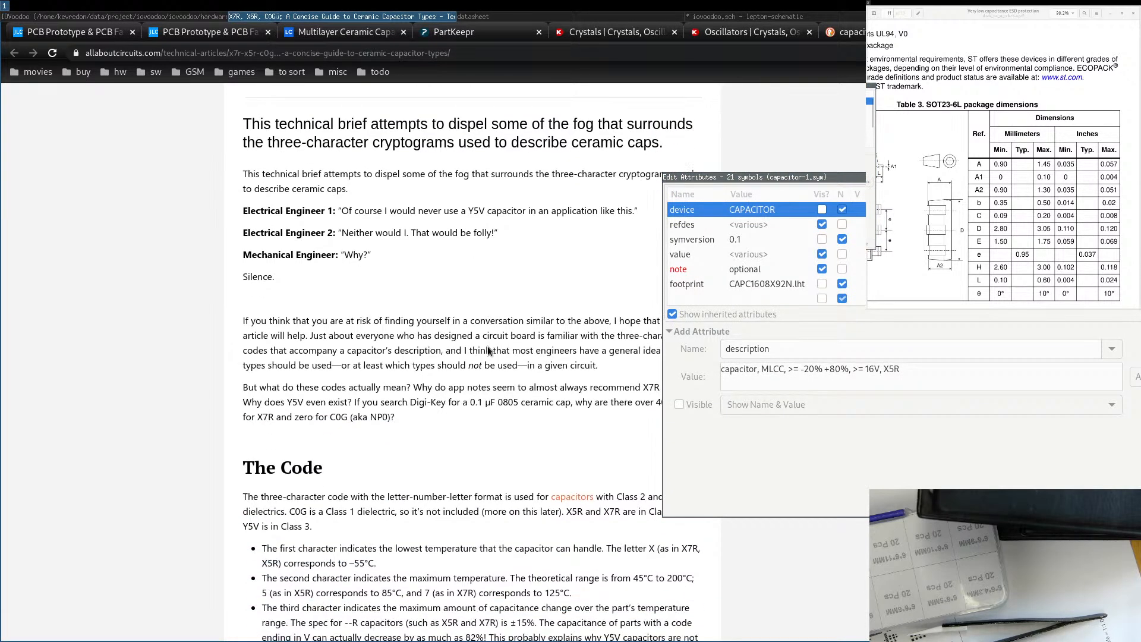
{"action": "double_click", "coordinate": [296, 402]}
{"action": "scroll", "coordinate": [329, 373], "scroll_direction": "down", "scroll_amount": 4}
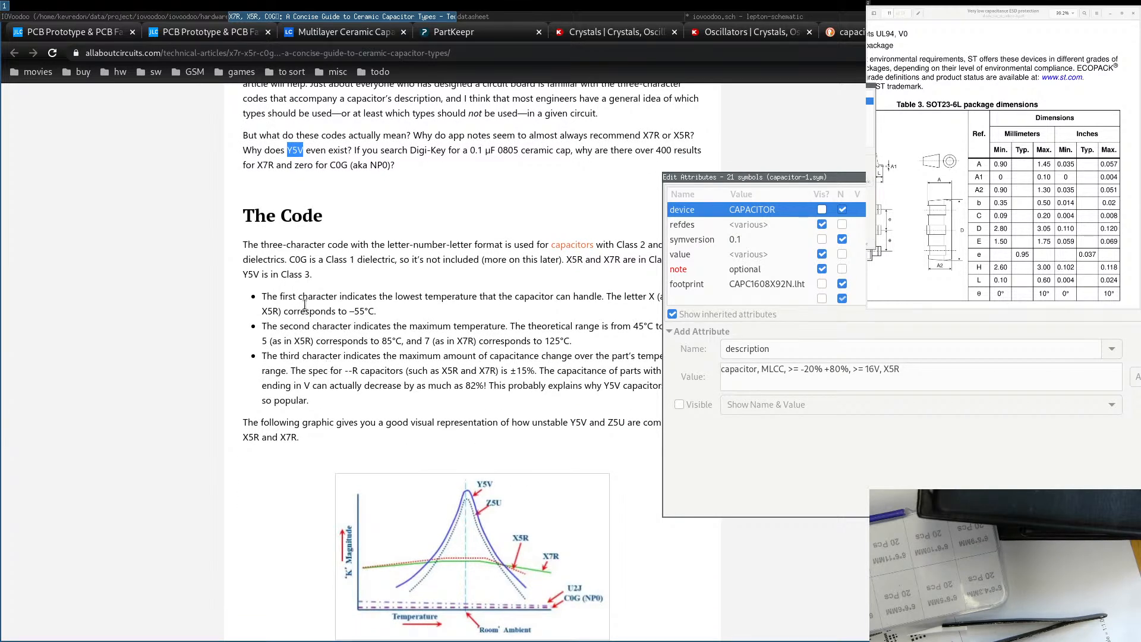
{"action": "left_click_drag", "start_coordinate": [770, 178], "coordinate": [832, 329]}
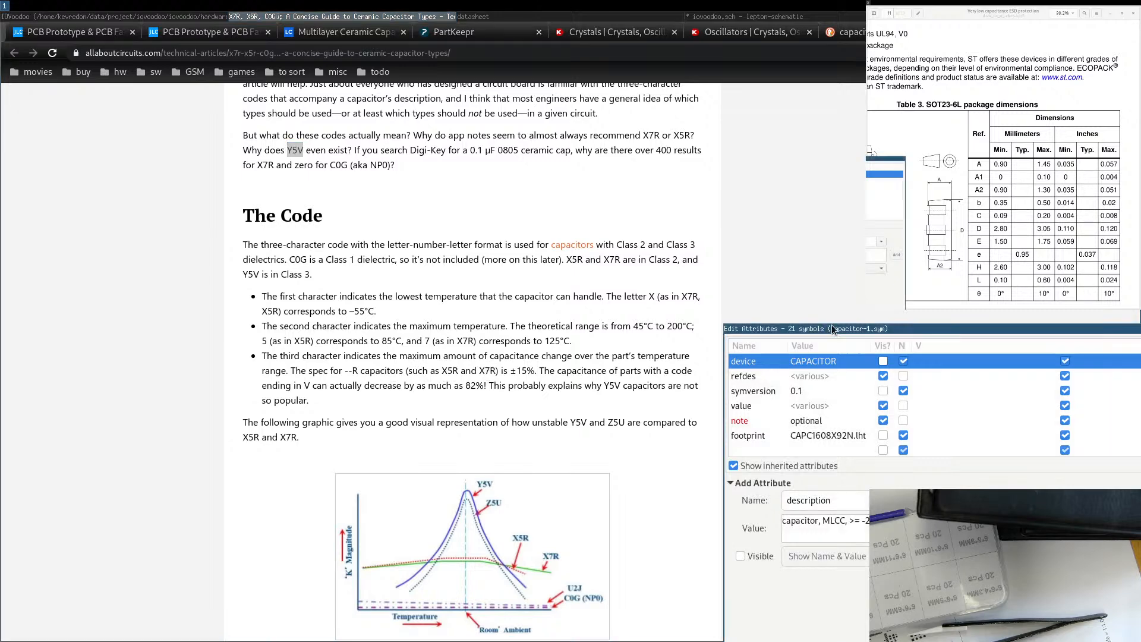
{"action": "left_click_drag", "start_coordinate": [849, 328], "coordinate": [629, 196]}
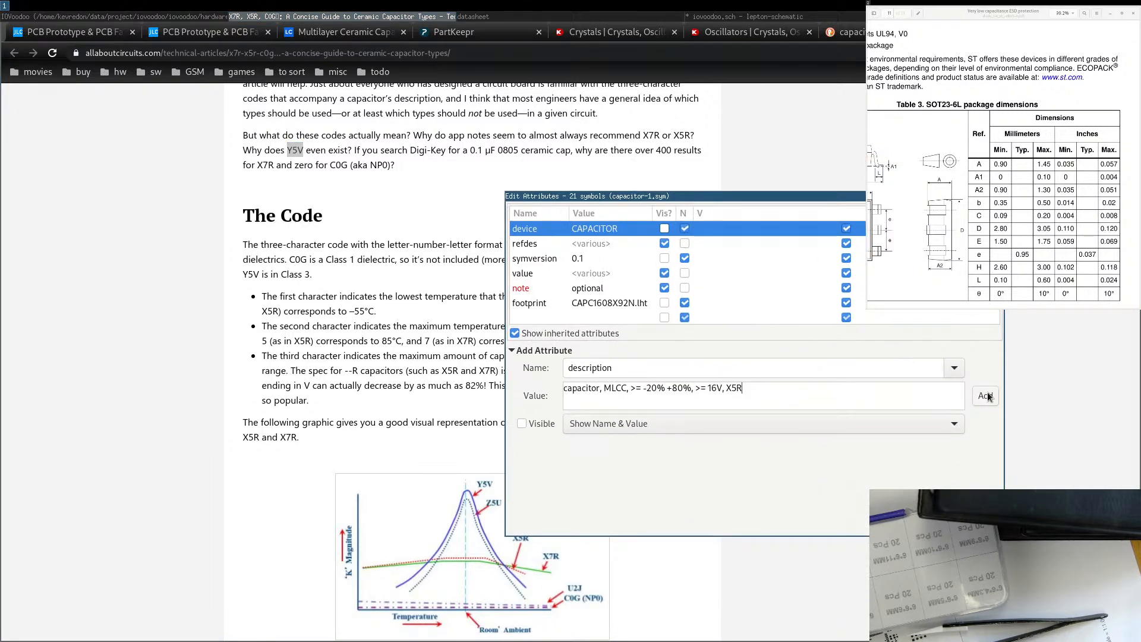
Complete the capacitors' description value as "capacitor, MLCC, >= -20% +80%, >= 16V, X5R, 0603, see value" and add the attribute.
{"action": "type", "text": ","}
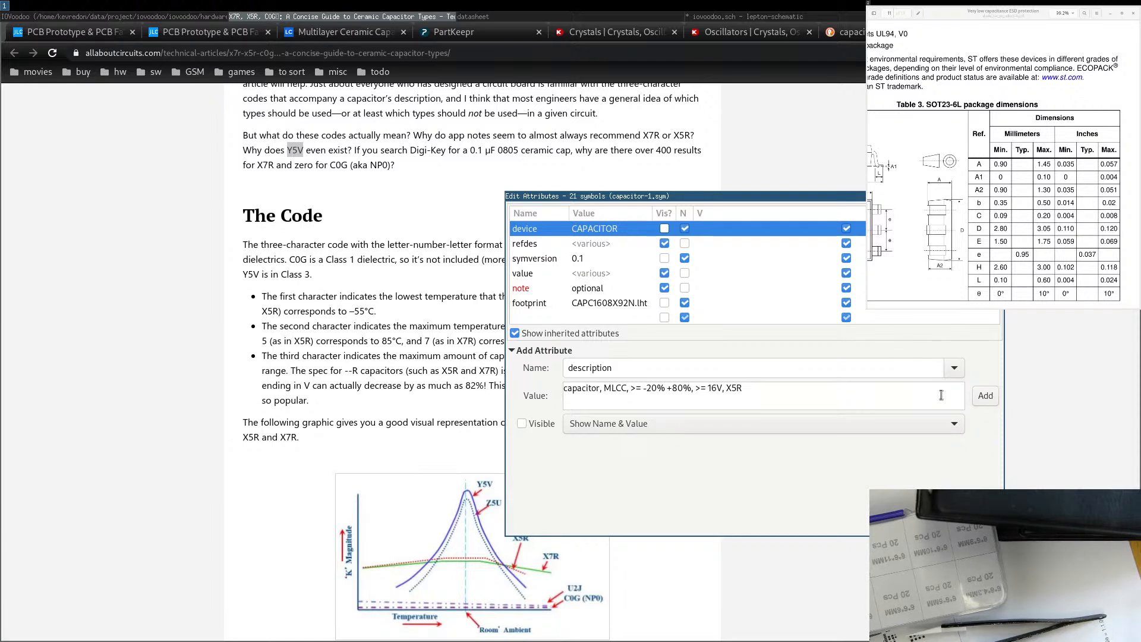
{"action": "type", "text": " see "}
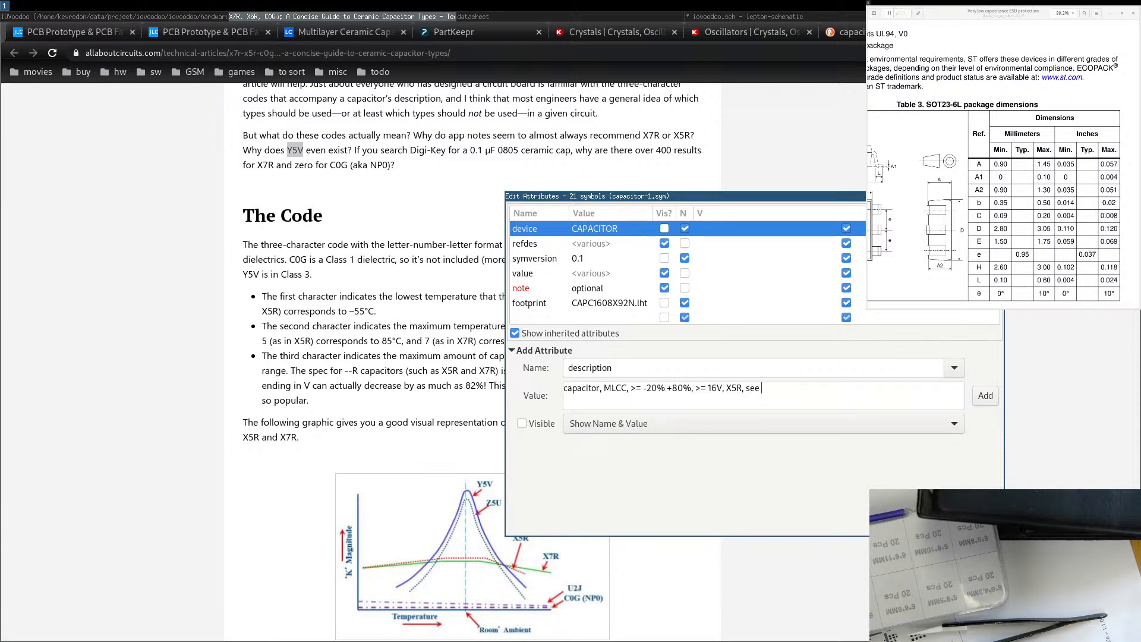
{"action": "type", "text": "value,"}
{"action": "type", "text": " 0603"}
{"action": "key", "text": "BackSpace"}
{"action": "key", "text": "BackSpace"}
{"action": "key", "text": "BackSpace"}
{"action": "key", "text": "BackSpace"}
{"action": "key", "text": "BackSpace"}
{"action": "key", "text": "BackSpace"}
{"action": "key", "text": "BackSpace"}
{"action": "key", "text": "BackSpace"}
{"action": "key", "text": "BackSpace"}
{"action": "key", "text": "BackSpace"}
{"action": "key", "text": "BackSpace"}
{"action": "key", "text": "BackSpace"}
{"action": "key", "text": "BackSpace"}
{"action": "key", "text": "BackSpace"}
{"action": "key", "text": "BackSpace"}
{"action": "type", "text": "0603, see value"}
{"action": "left_click", "coordinate": [985, 396]}
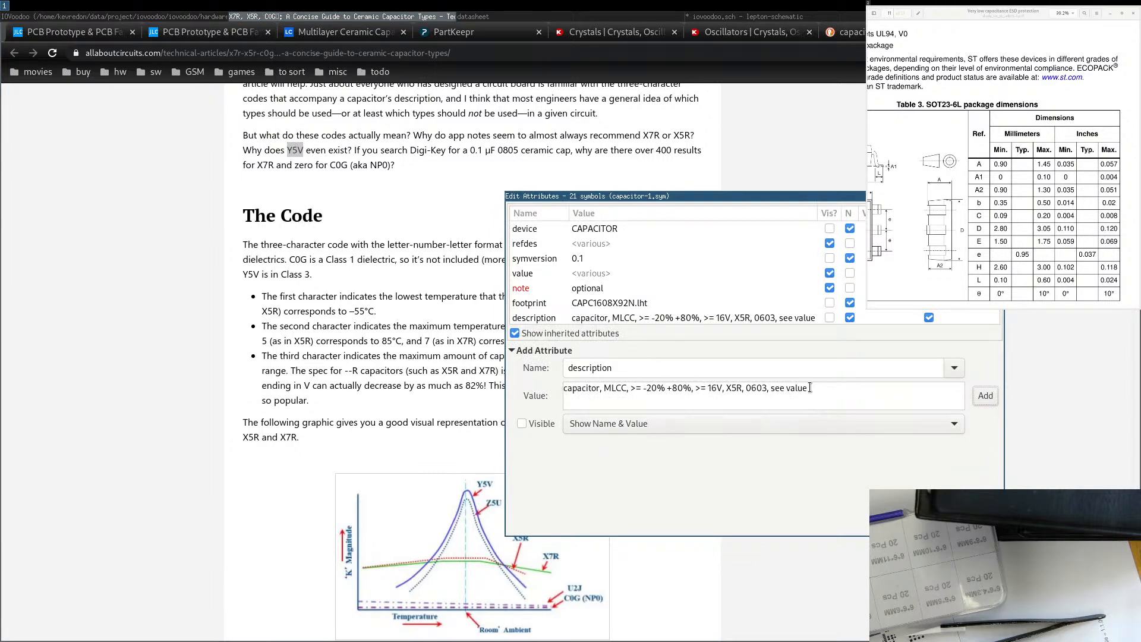
{"action": "key", "text": "Escape"}
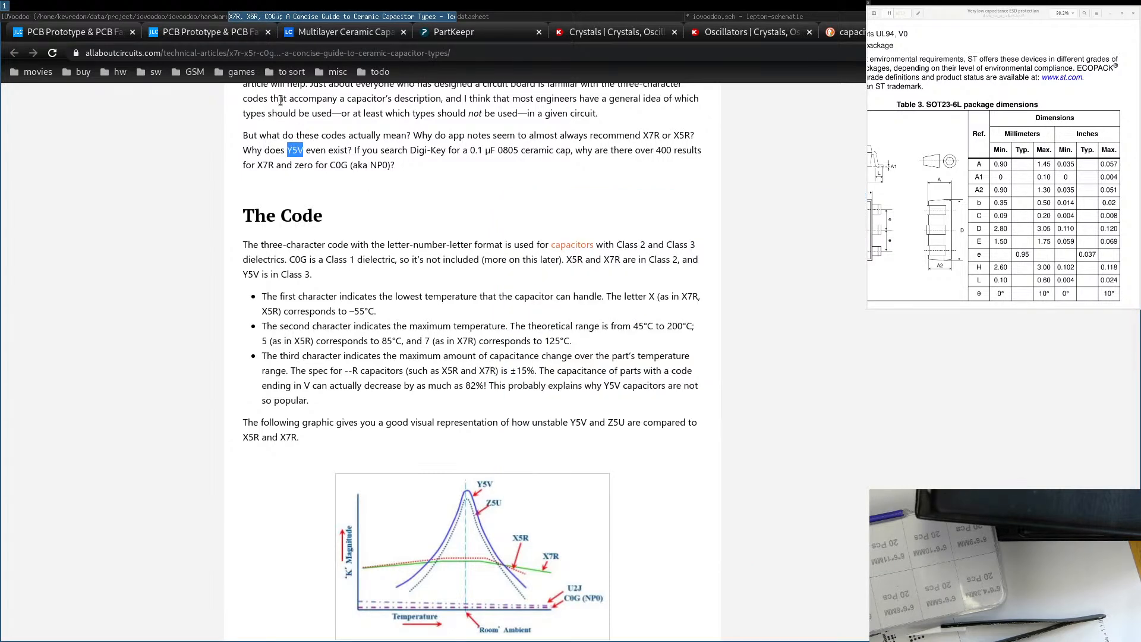
Switch to the iovoodoo.sch schematic and check the attributes of capacitor C10.
{"action": "left_click", "coordinate": [706, 19]}
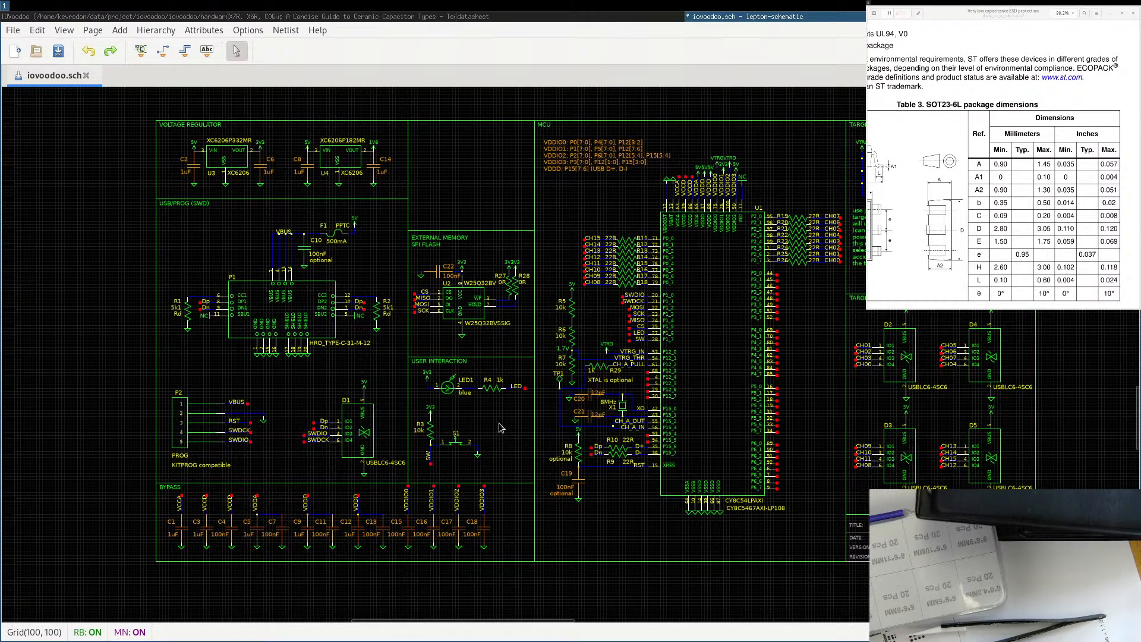
{"action": "double_click", "coordinate": [310, 251]}
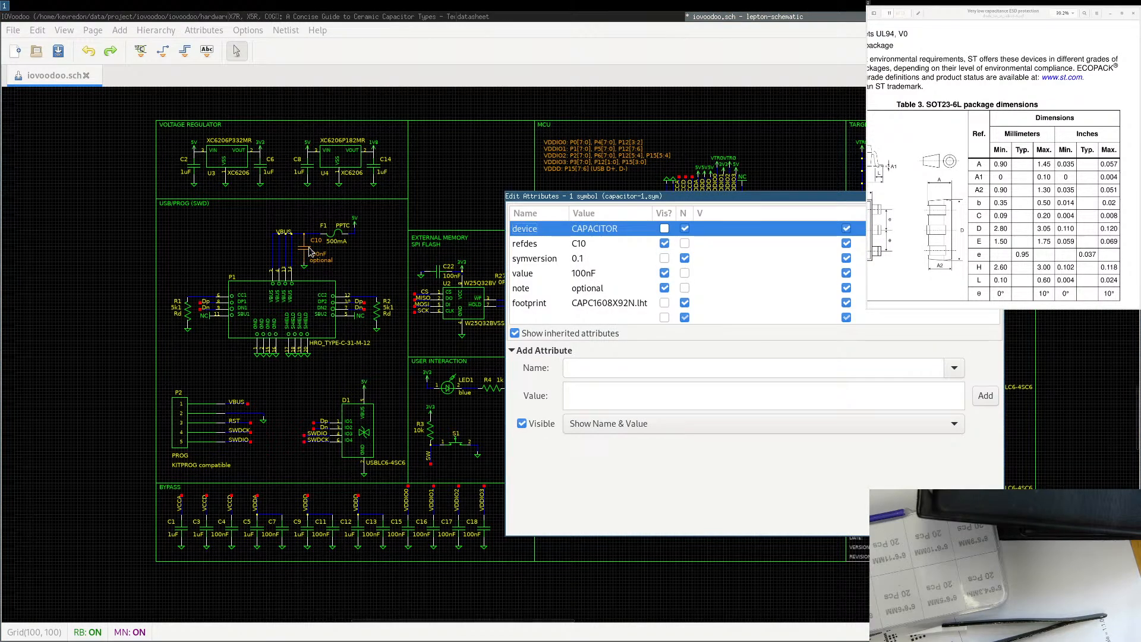
{"action": "key", "text": "Escape"}
Copy the description attribute of capacitor C16 in the bypass section.
{"action": "double_click", "coordinate": [436, 536]}
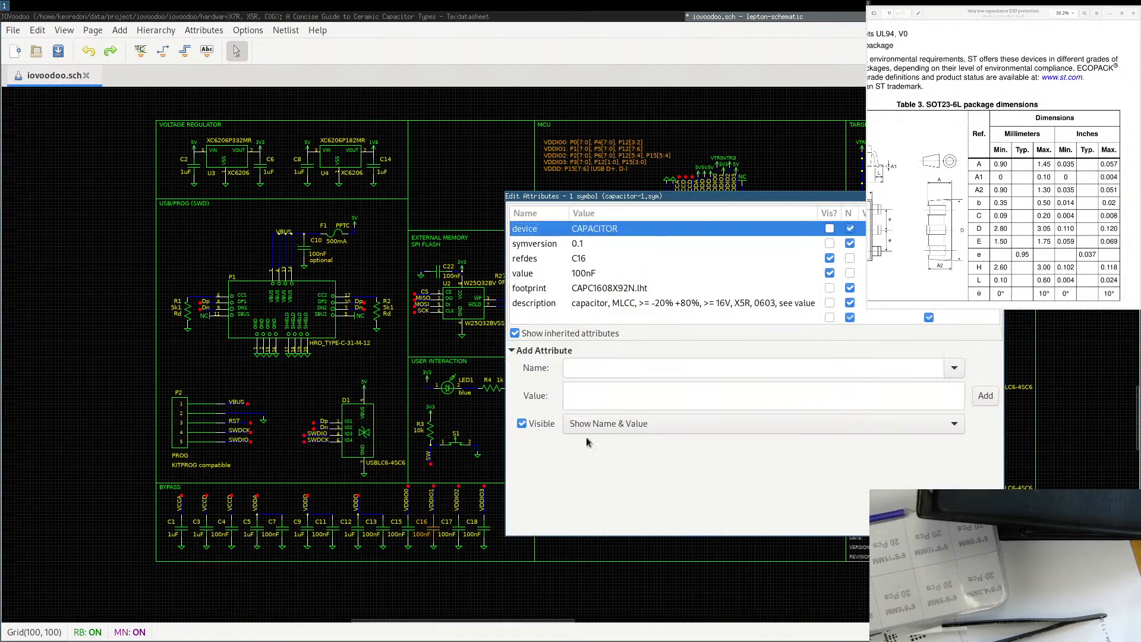
{"action": "left_click", "coordinate": [639, 306]}
{"action": "left_click", "coordinate": [638, 305]}
{"action": "key", "text": "ctrl+c"}
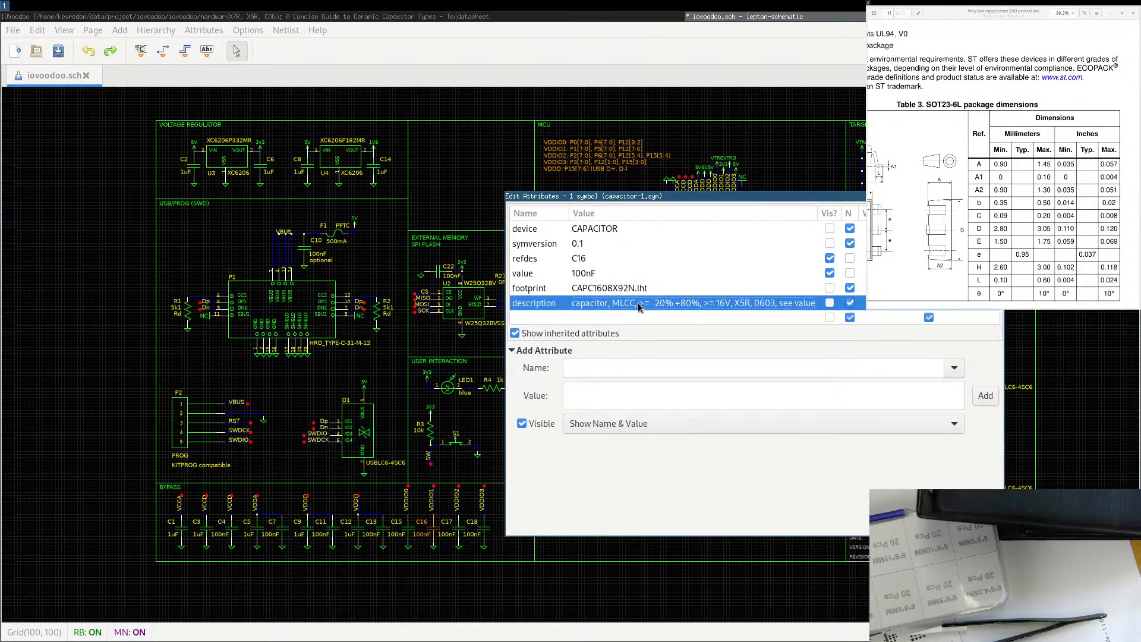
{"action": "key", "text": "Escape"}
{"action": "key", "text": "Escape"}
Add a hidden description attribute to capacitor C10 with the value "capacitor, MLCC, >= -20% +80%, >= 16V, X5R, 0603, see value".
{"action": "double_click", "coordinate": [312, 254]}
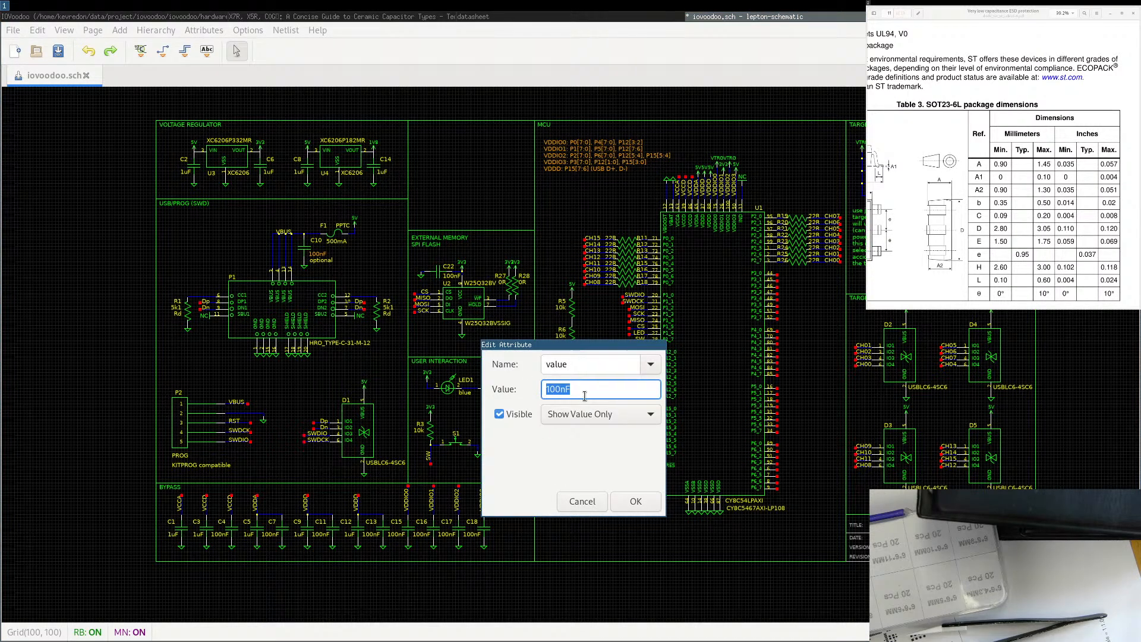
{"action": "key", "text": "Escape"}
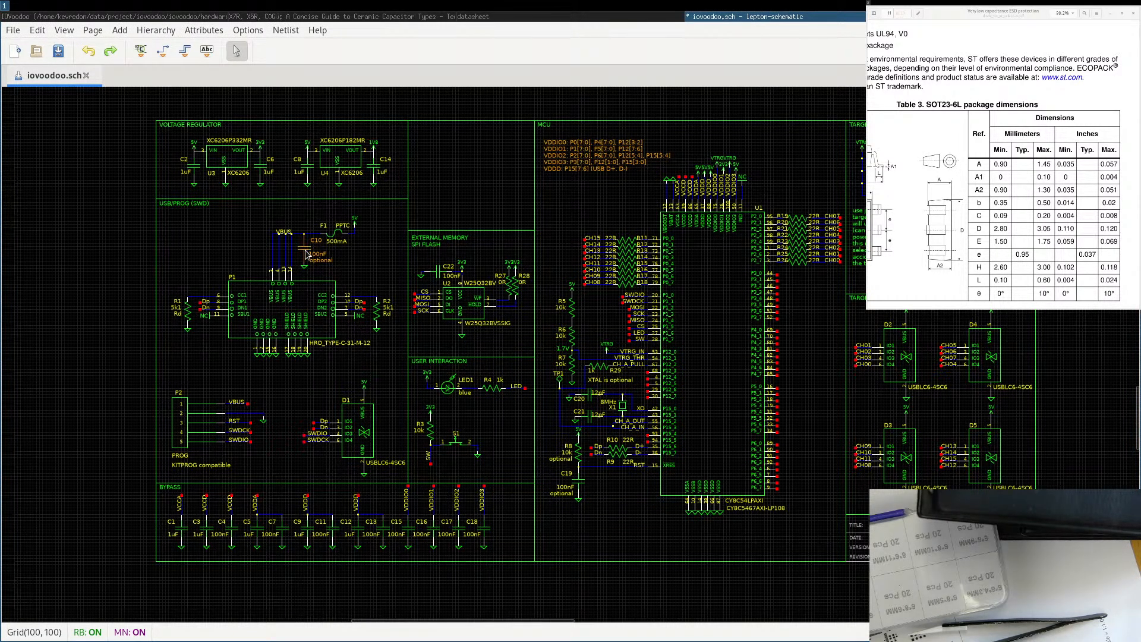
{"action": "double_click", "coordinate": [307, 255]}
{"action": "left_click", "coordinate": [627, 366]}
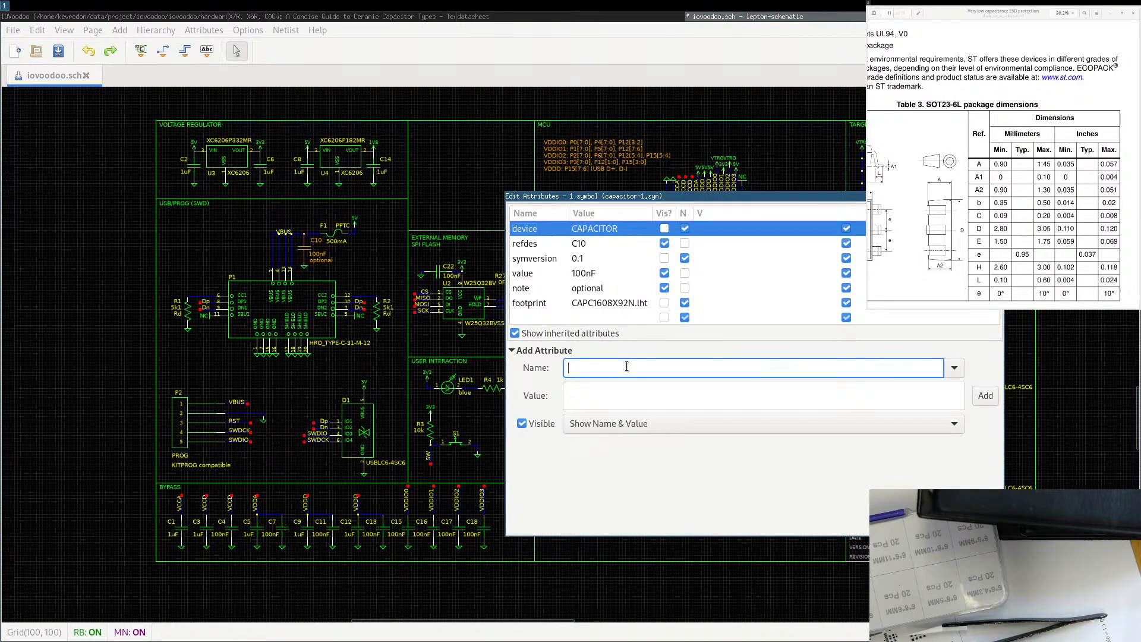
{"action": "type", "text": "descri"}
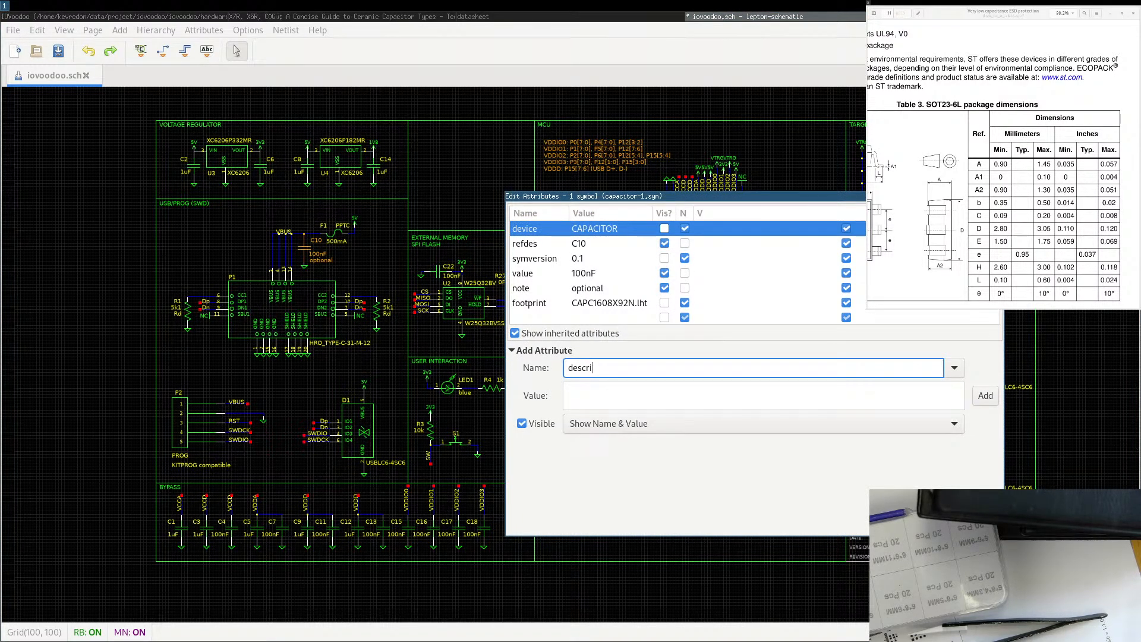
{"action": "left_click", "coordinate": [615, 390]}
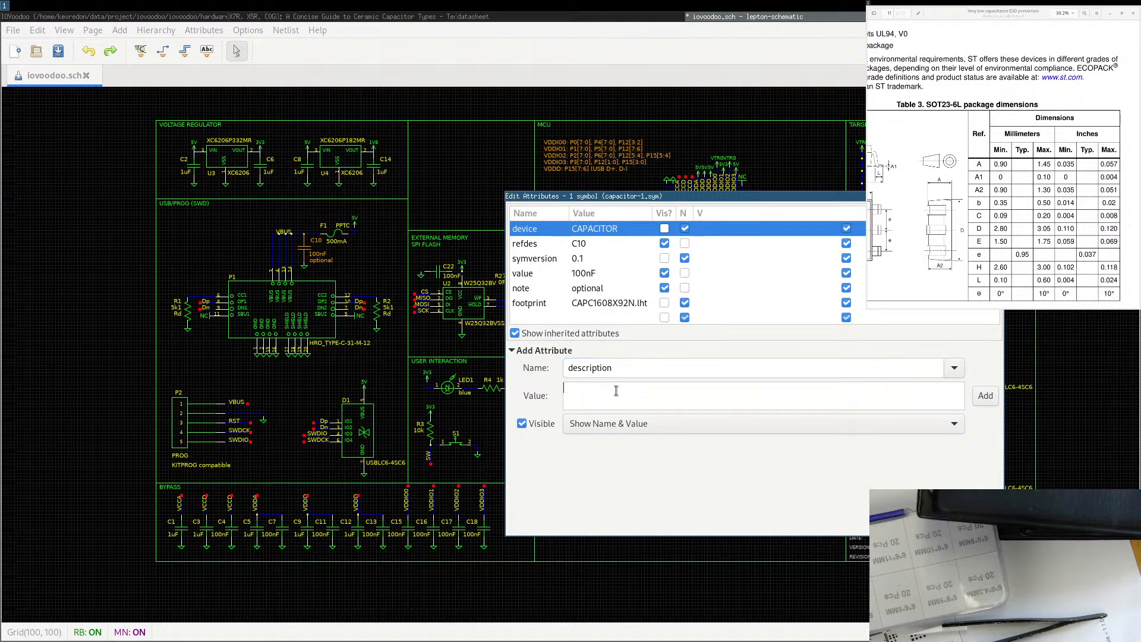
{"action": "key", "text": "ctrl+v"}
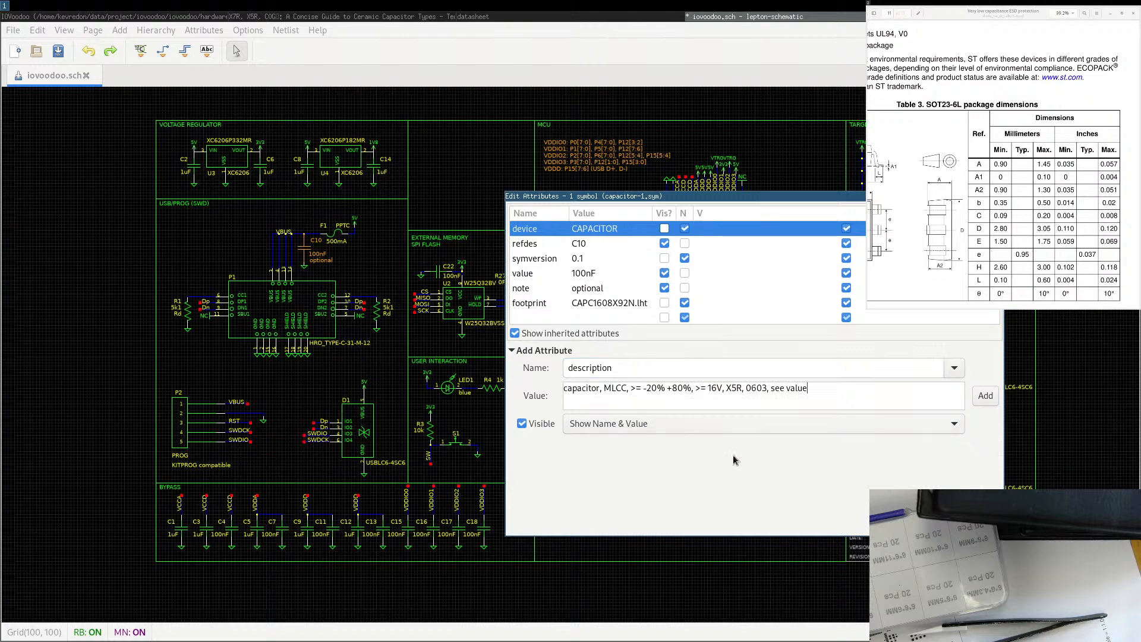
{"action": "left_click", "coordinate": [984, 396]}
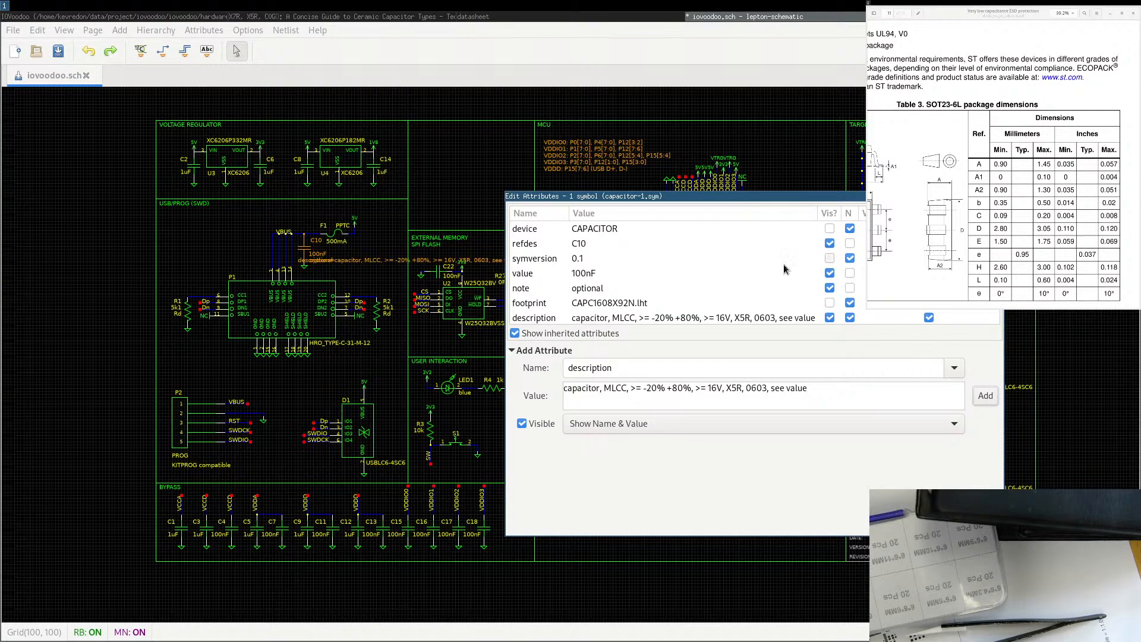
{"action": "left_click", "coordinate": [830, 317]}
{"action": "key", "text": "Escape"}
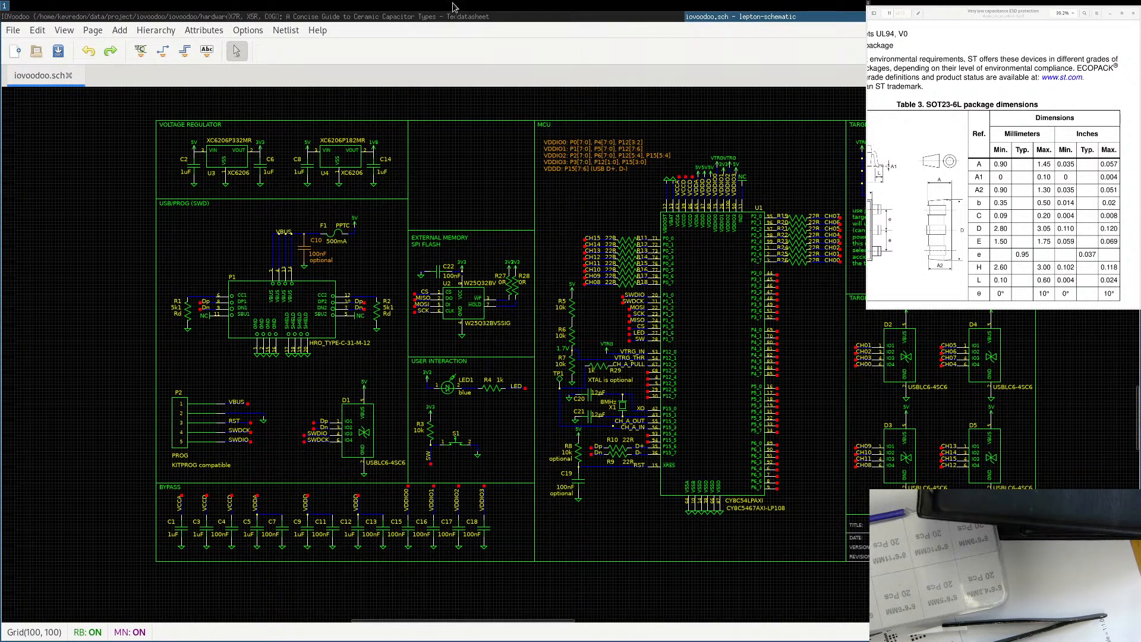
Switch to the browser and close the ceramic capacitor article, the capacitor search, and the DigiKey oscillators and crystals tabs.
{"action": "left_click", "coordinate": [495, 18]}
{"action": "left_click", "coordinate": [405, 18]}
{"action": "key", "text": "ctrl+w"}
{"action": "key", "text": "ctrl+w"}
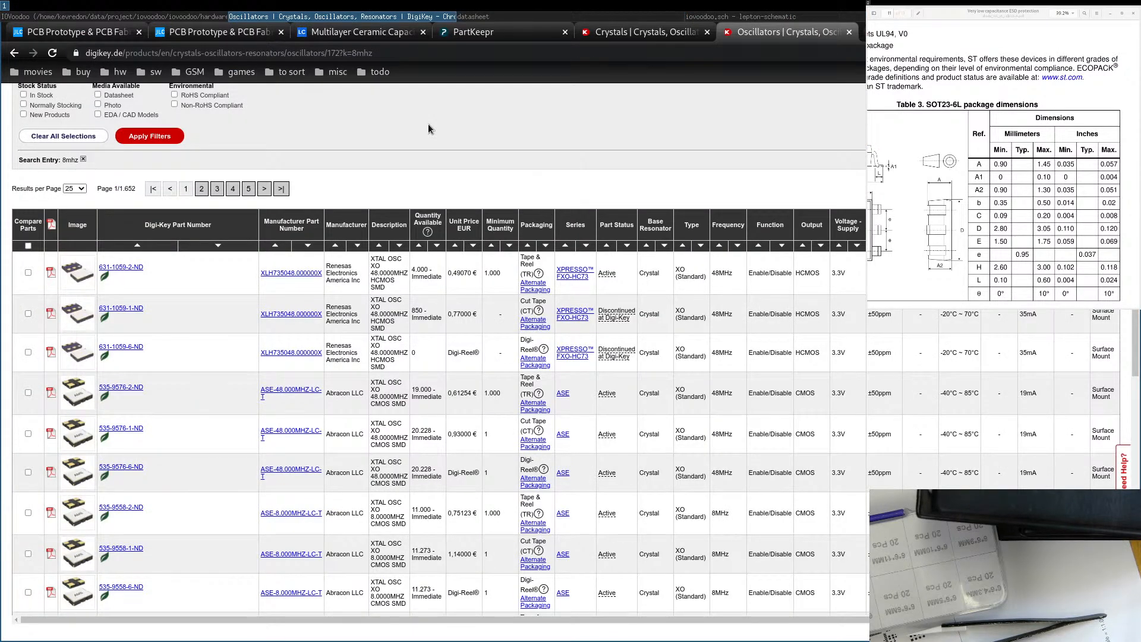
{"action": "key", "text": "ctrl+w"}
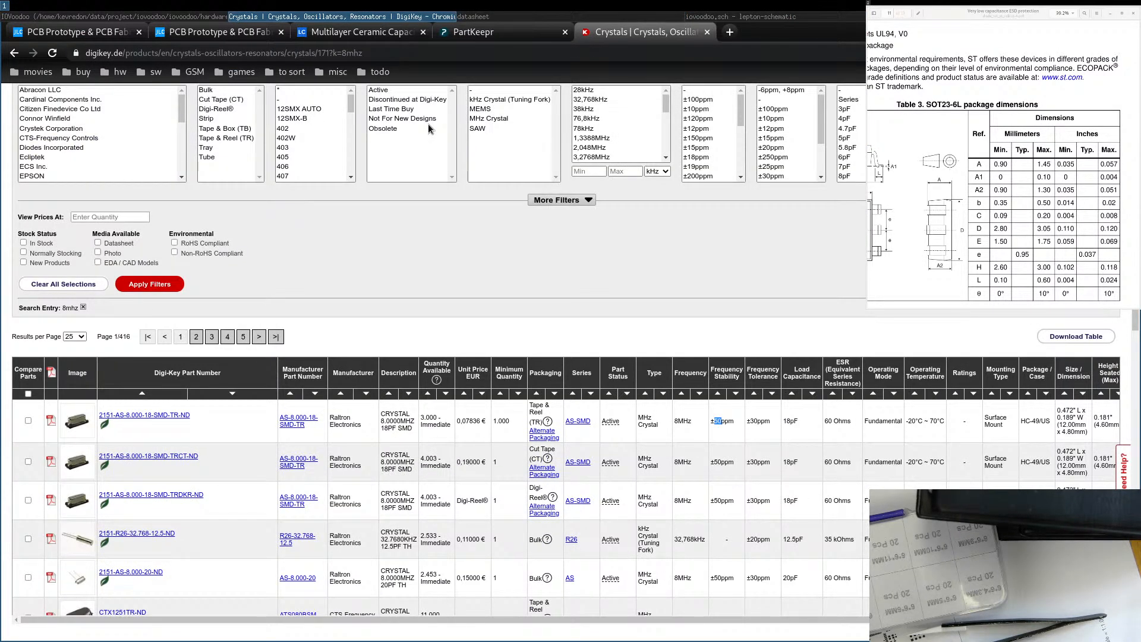
{"action": "key", "text": "ctrl+w"}
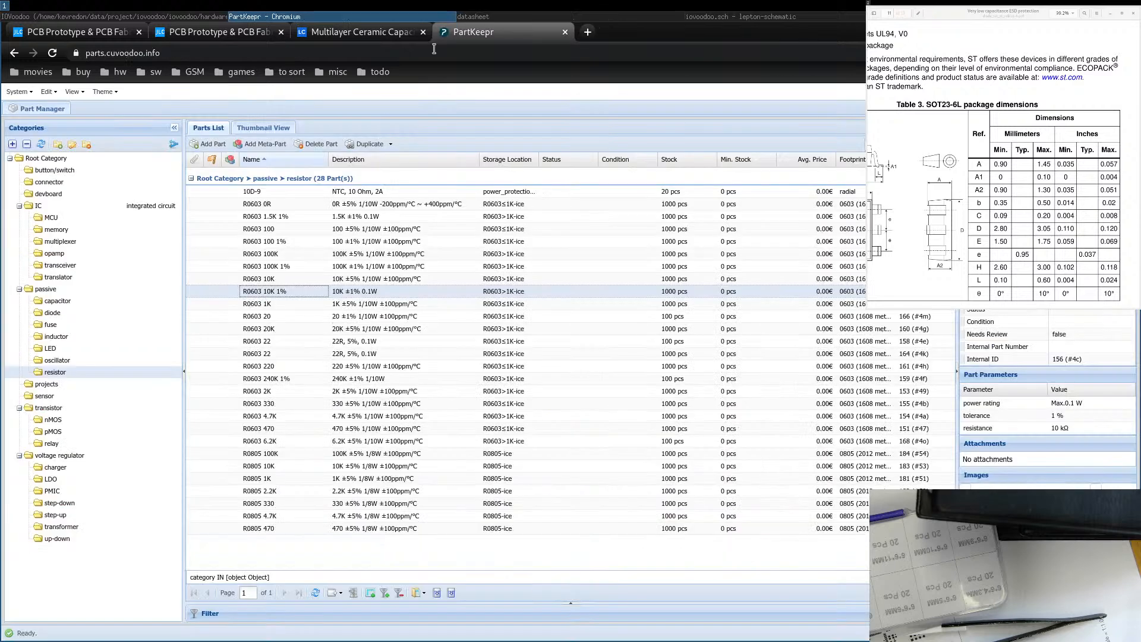
Review the R0603 0R and R0603 1.5K 1% resistor entries in the PartKeepr inventory.
{"action": "left_click", "coordinate": [479, 16]}
{"action": "left_click", "coordinate": [718, 16]}
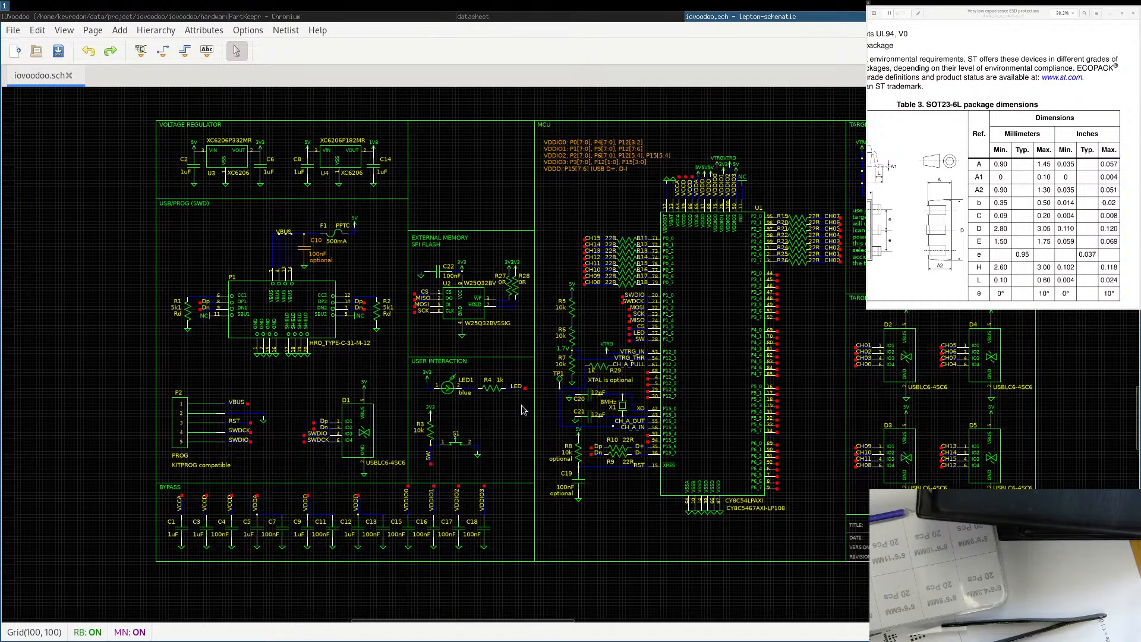
{"action": "left_click", "coordinate": [315, 18]}
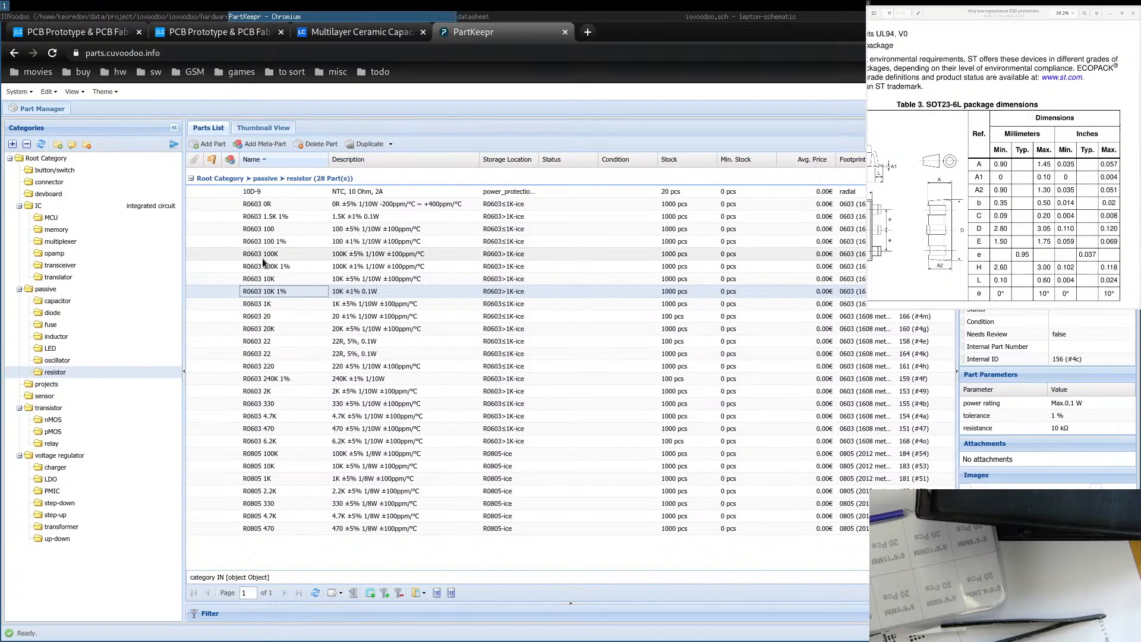
{"action": "left_click", "coordinate": [268, 206]}
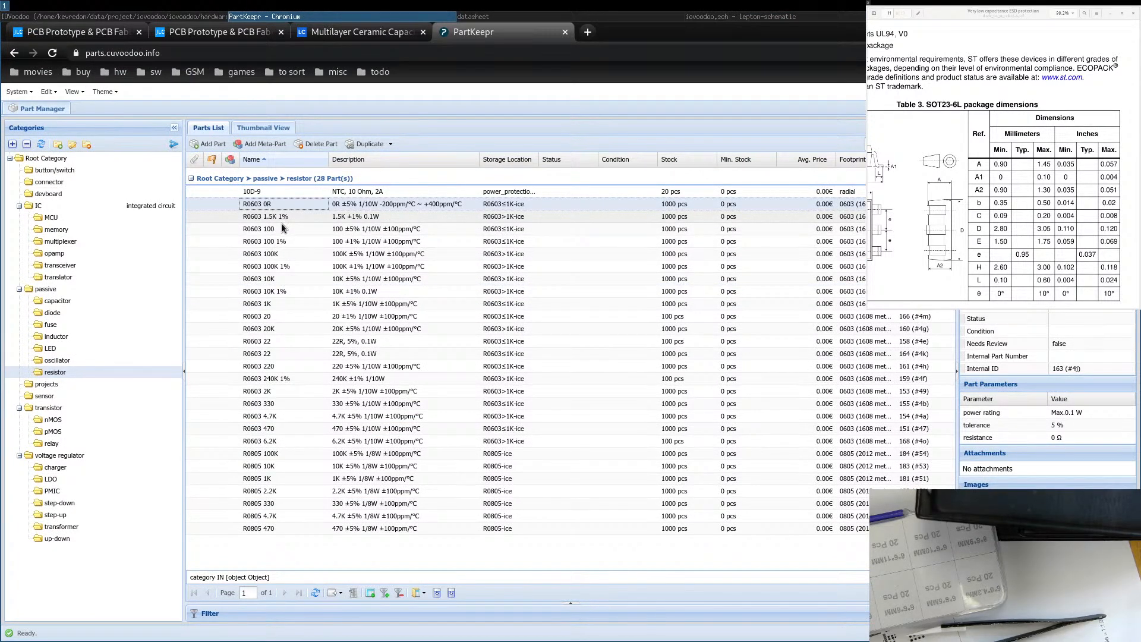
{"action": "left_click", "coordinate": [281, 216]}
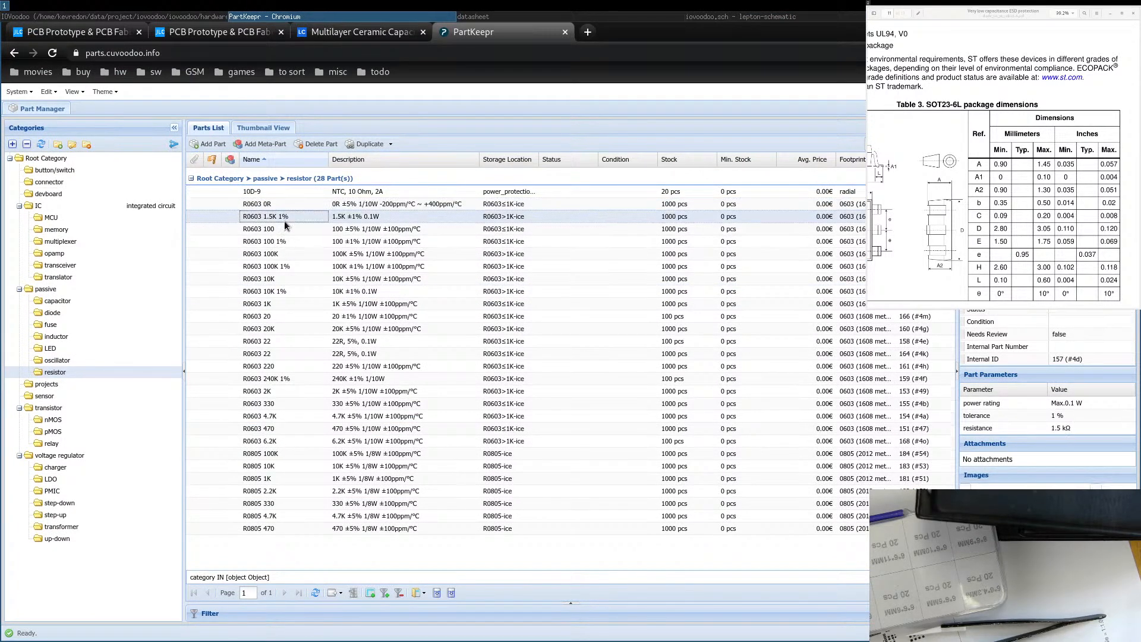
Search LCSC for "1k" and open the Chip Resistor - Surface Mount category of the results.
{"action": "left_click", "coordinate": [346, 32]}
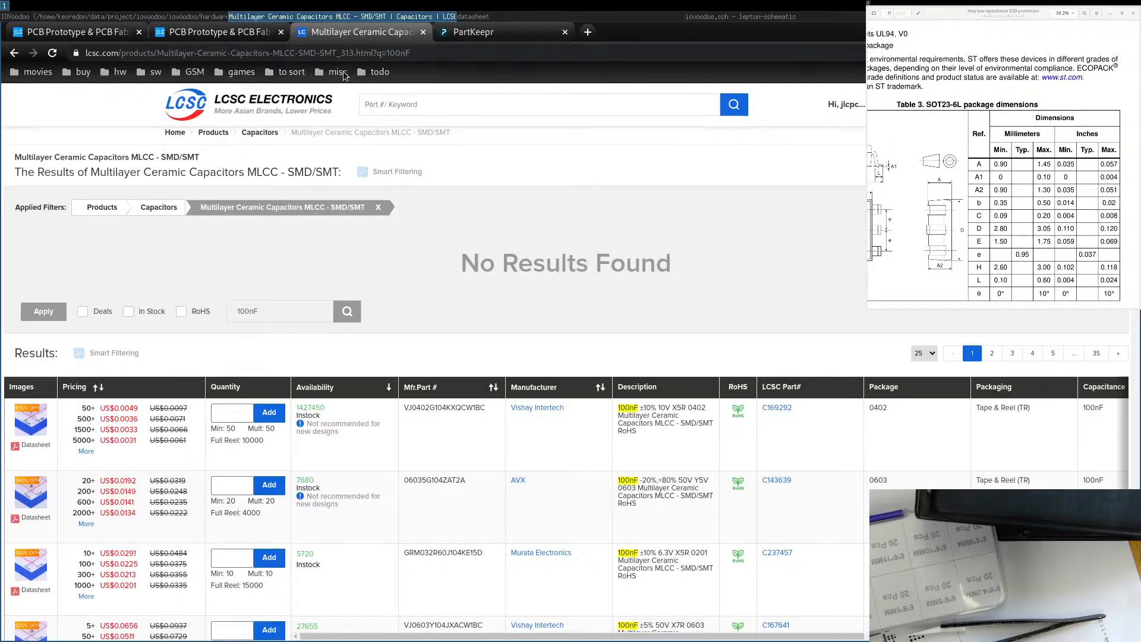
{"action": "scroll", "coordinate": [252, 188], "scroll_direction": "up", "scroll_amount": 1}
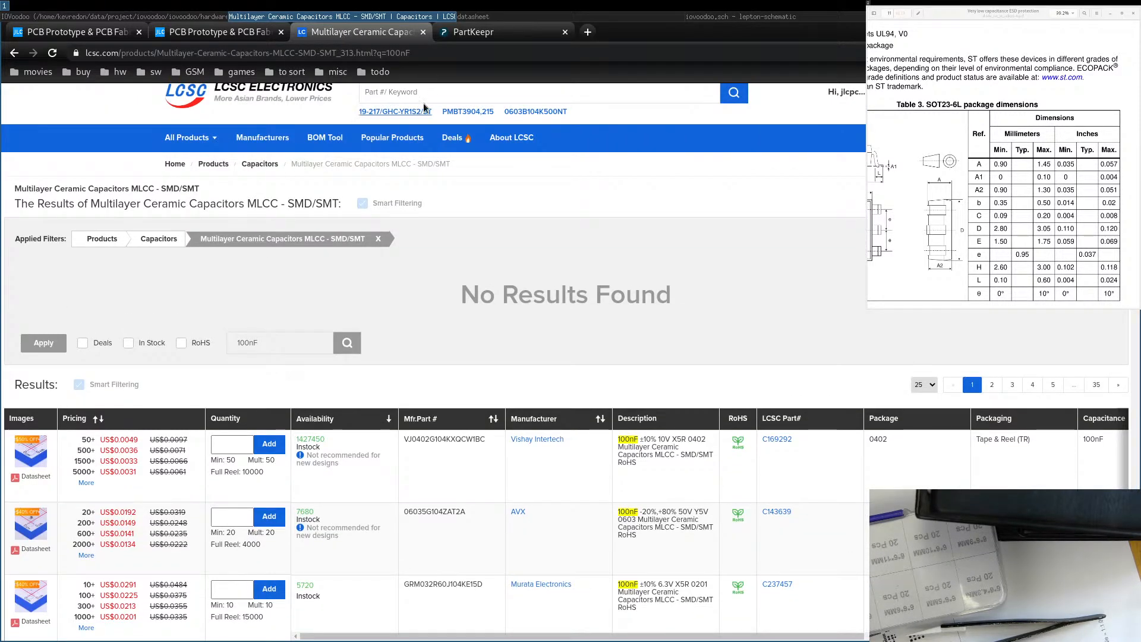
{"action": "left_click", "coordinate": [411, 98]}
{"action": "type", "text": "1k"}
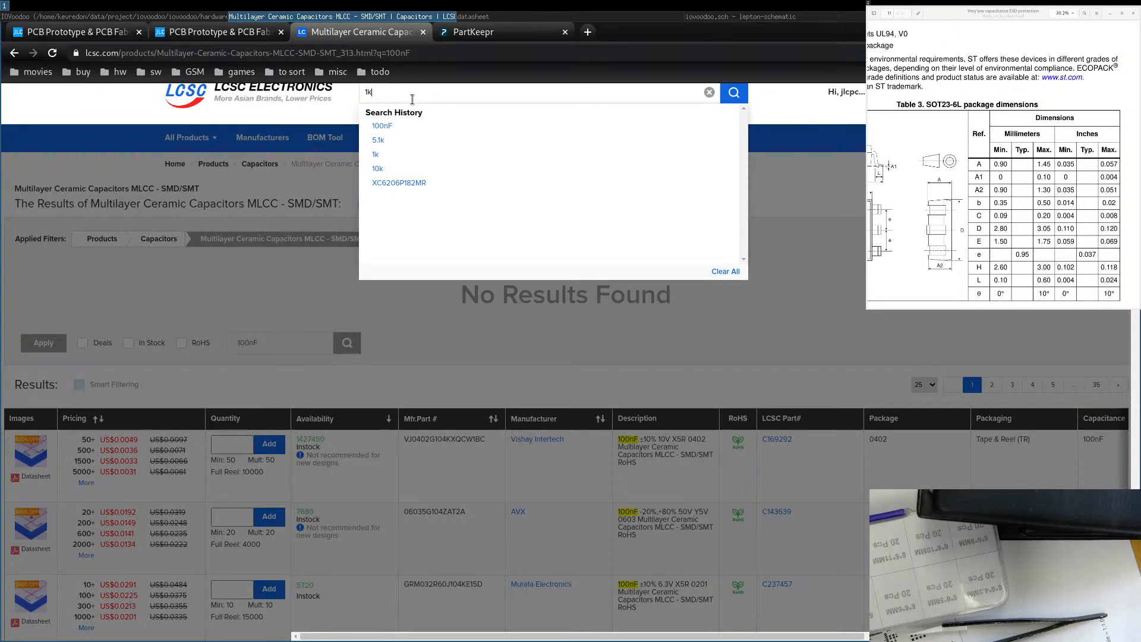
{"action": "key", "text": "Return"}
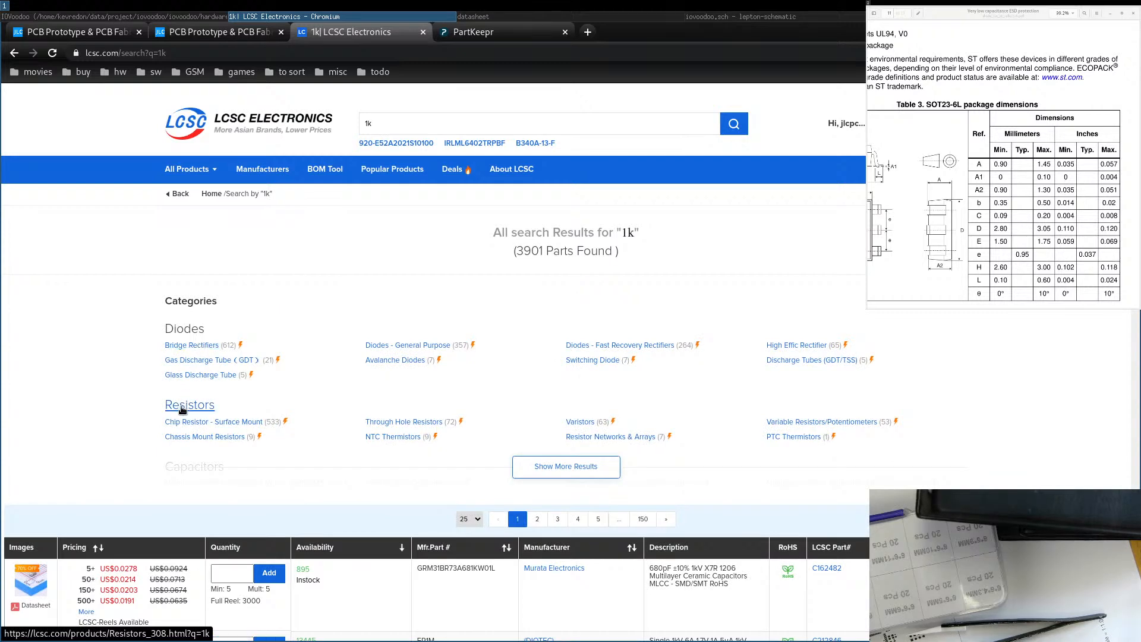
{"action": "left_click", "coordinate": [191, 423]}
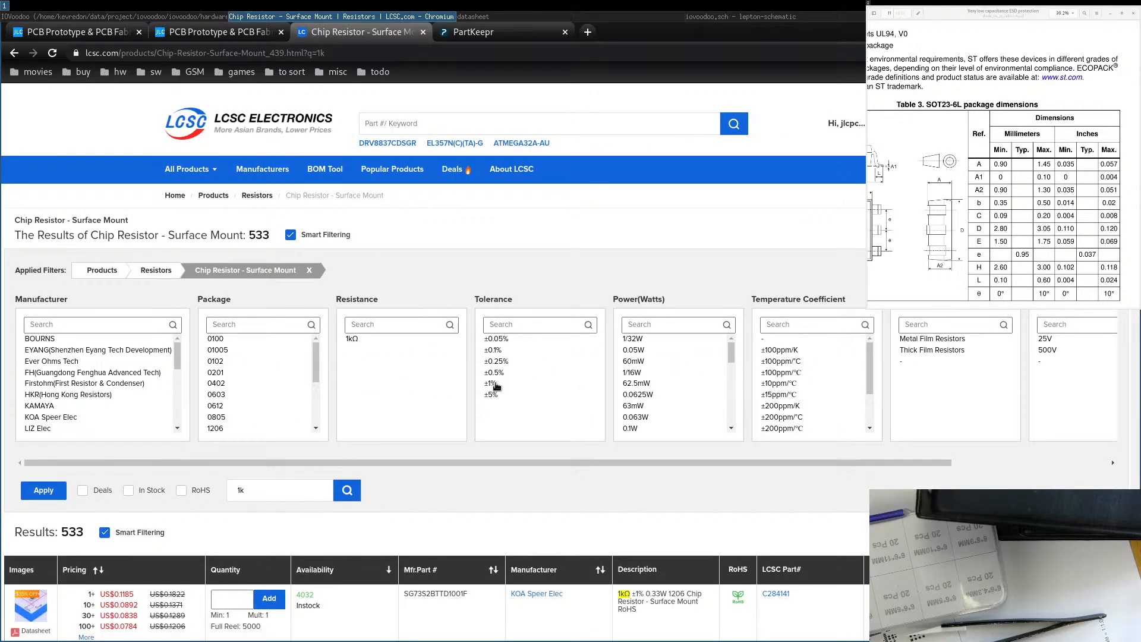
Filter the 1k chip resistors to tolerances ±0.05% through ±1%, package 0603 and in-stock parts, sorted by ascending price.
{"action": "left_click", "coordinate": [497, 386]}
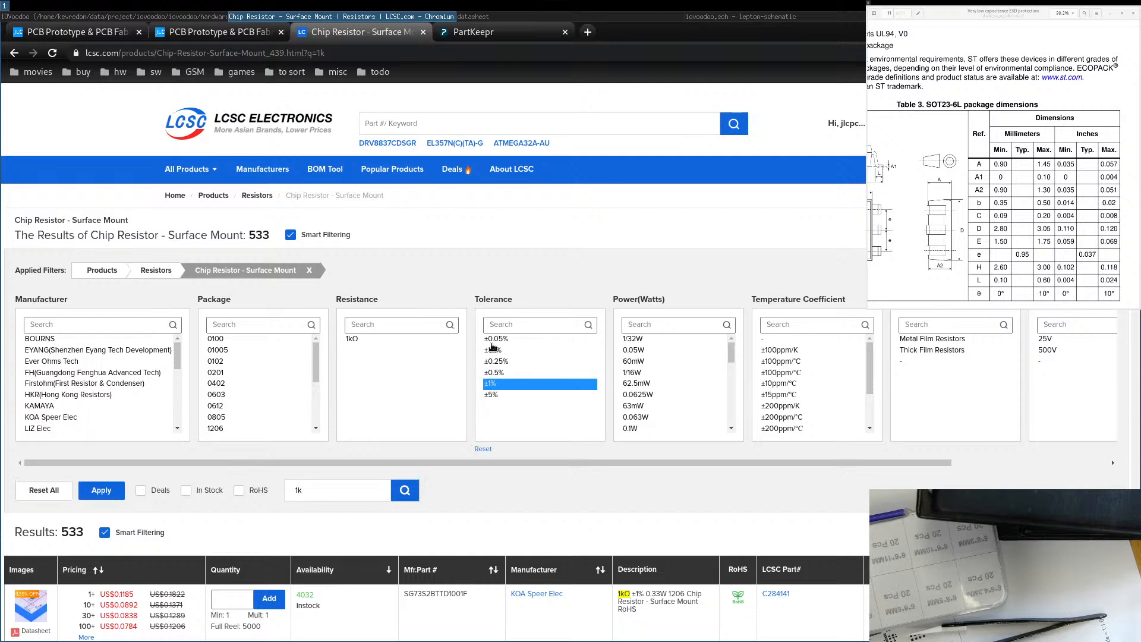
{"action": "left_click", "coordinate": [484, 384], "text": "shift"}
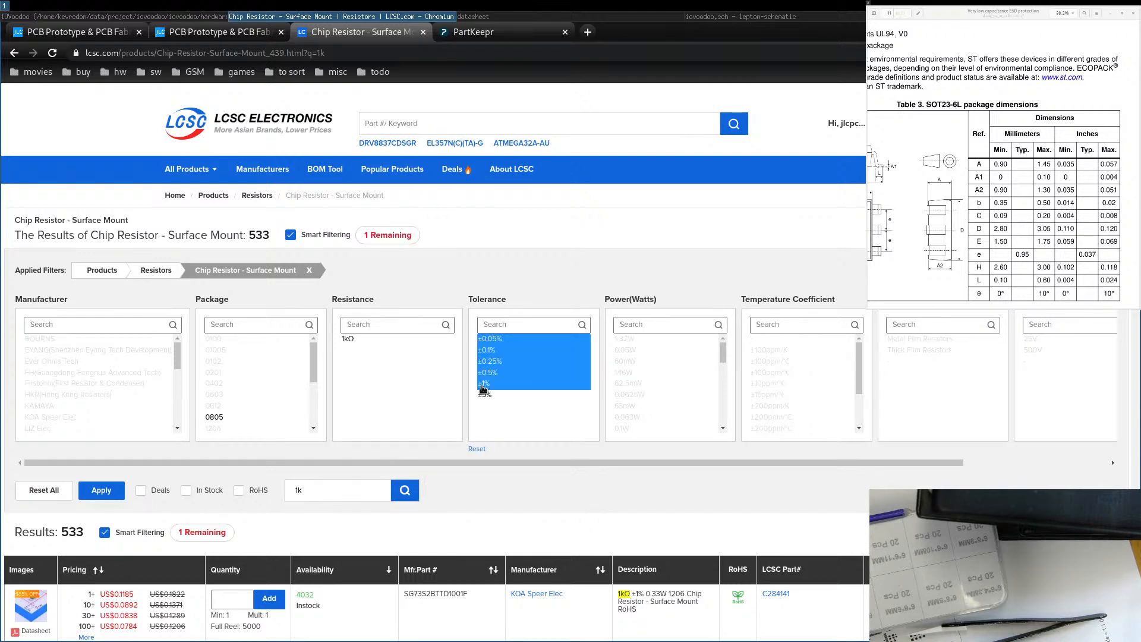
{"action": "left_click", "coordinate": [217, 395]}
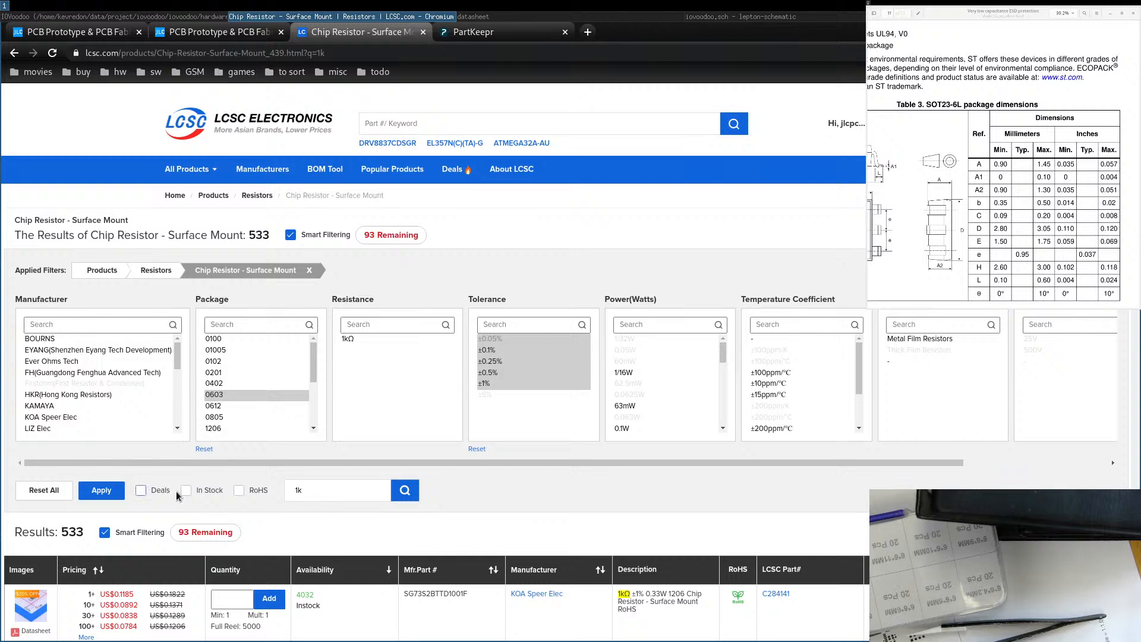
{"action": "left_click", "coordinate": [186, 491]}
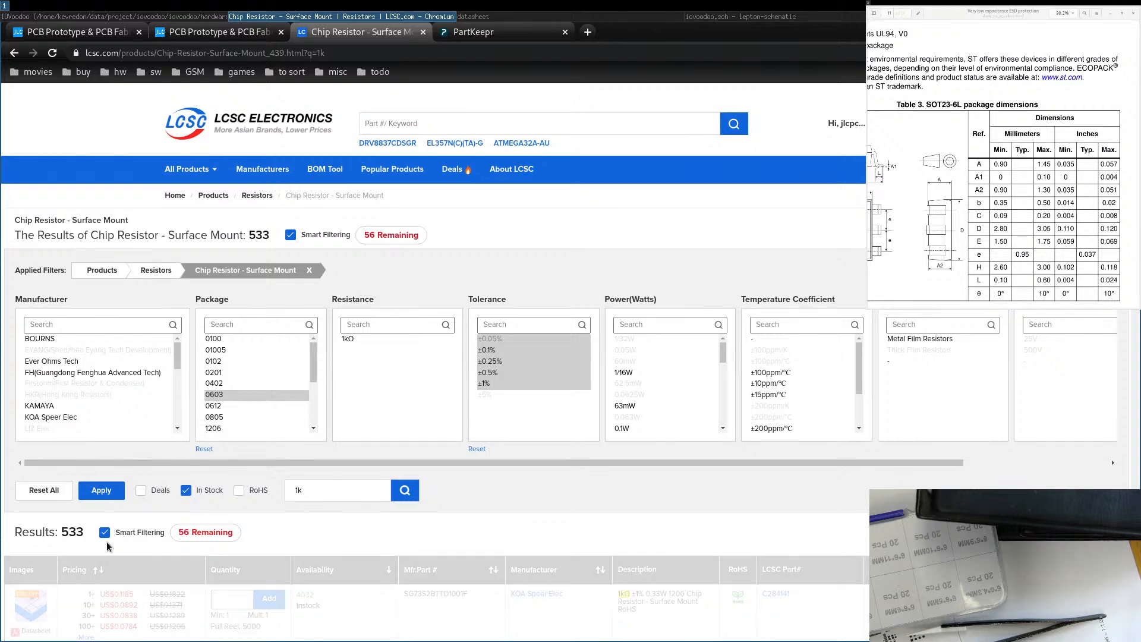
{"action": "left_click", "coordinate": [97, 571]}
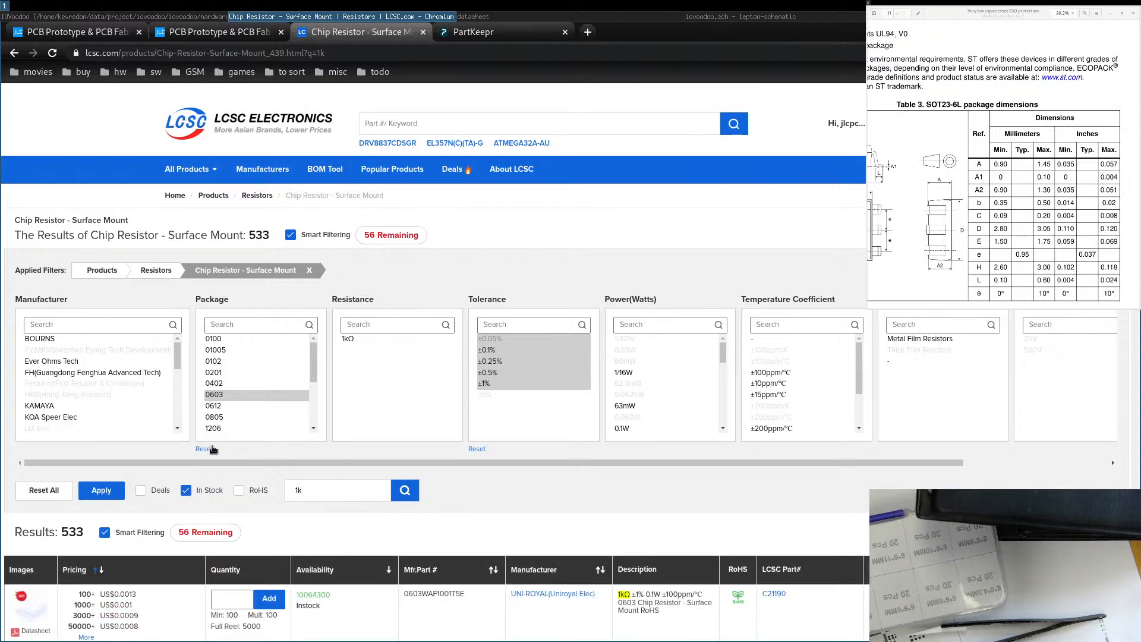
Enter a quantity of 1000 for the UNI-ROYAL 0603WAF1001T5E resistor, and switch to the terminal.
{"action": "scroll", "coordinate": [213, 452], "scroll_direction": "down", "scroll_amount": 1}
{"action": "scroll", "coordinate": [213, 445], "scroll_direction": "down", "scroll_amount": 2}
{"action": "left_click", "coordinate": [236, 450]}
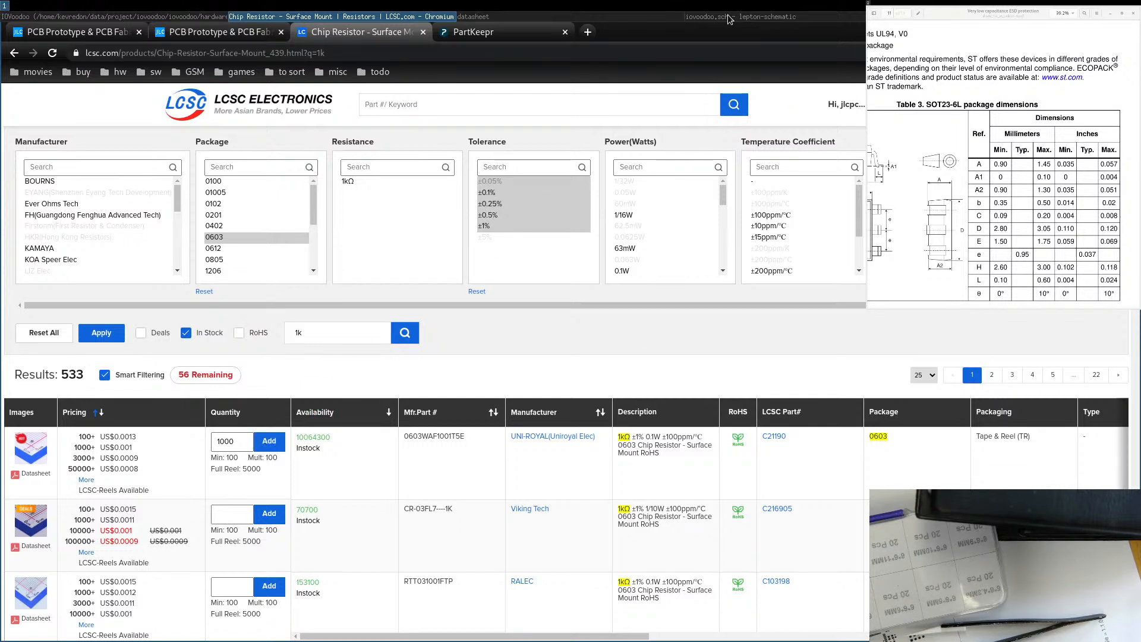
{"action": "key", "text": "super+Left"}
{"action": "key", "text": "super+Left"}
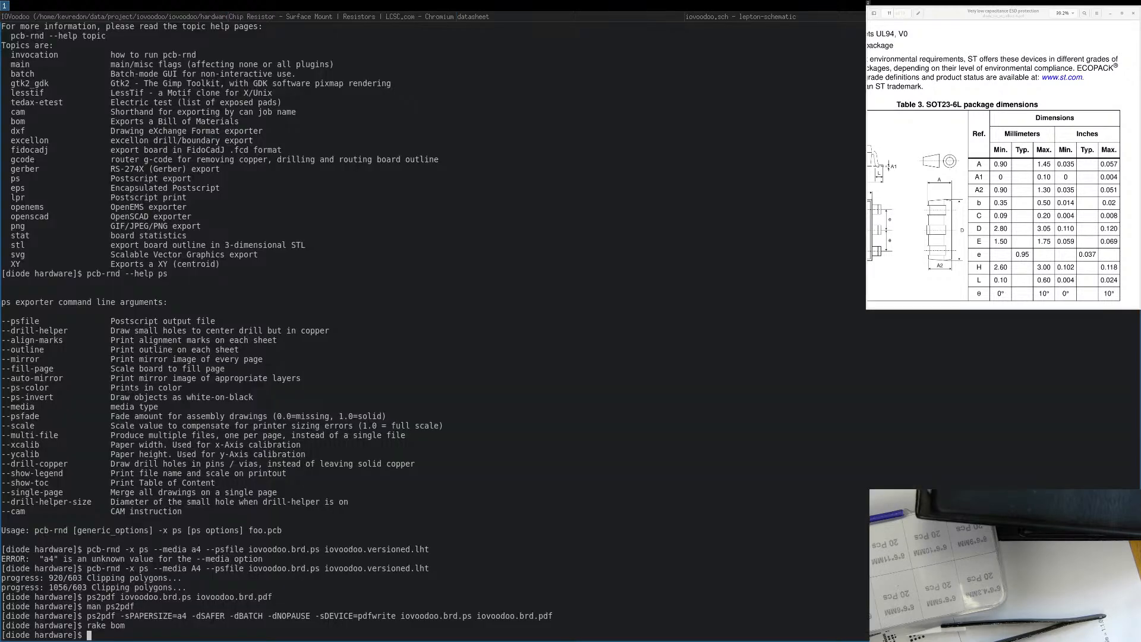
Regenerate the project's bill of materials by running rake bom in the terminal.
{"action": "left_click", "coordinate": [792, 19]}
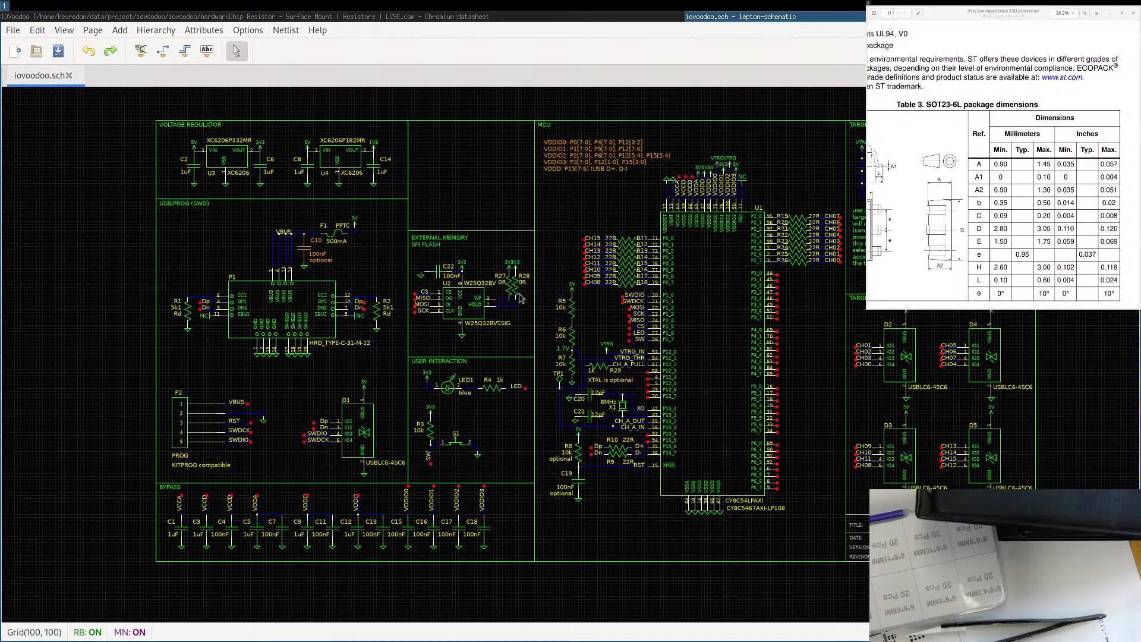
{"action": "left_click", "coordinate": [261, 16]}
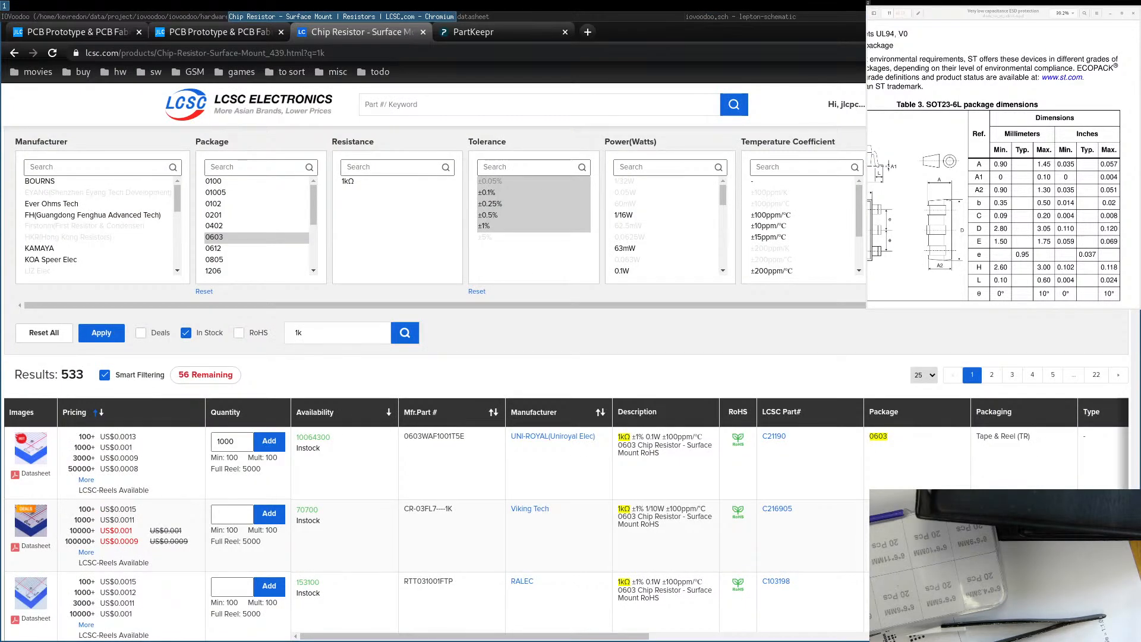
{"action": "key", "text": "super+Left"}
{"action": "key", "text": "super+Left"}
{"action": "type", "text": "RAKE "}
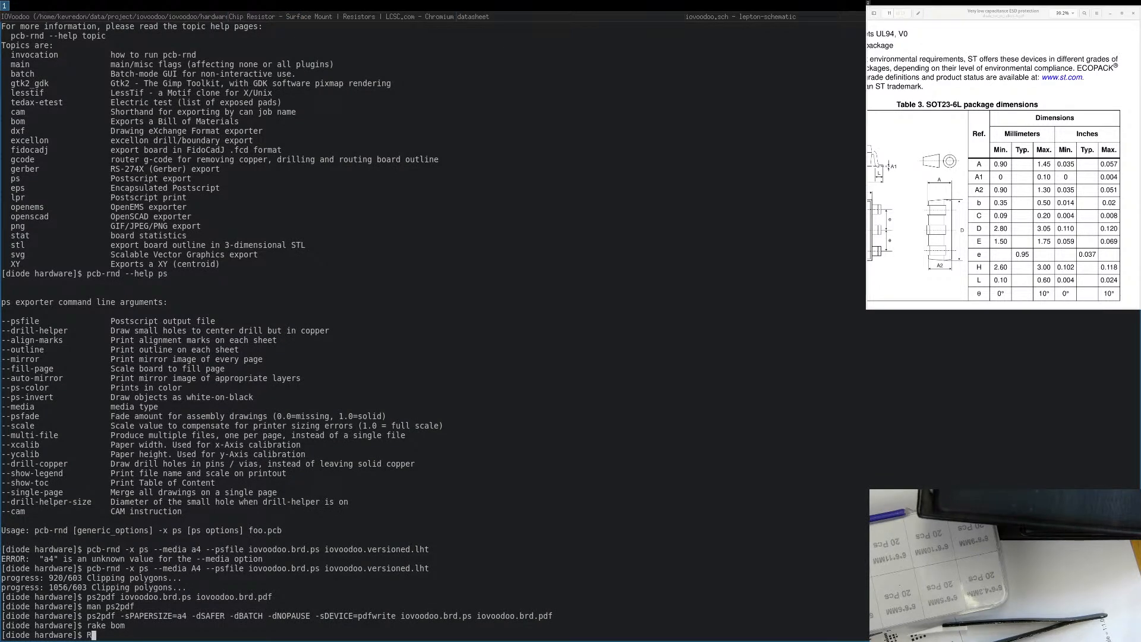
{"action": "type", "text": "BOM"}
{"action": "key", "text": "Return"}
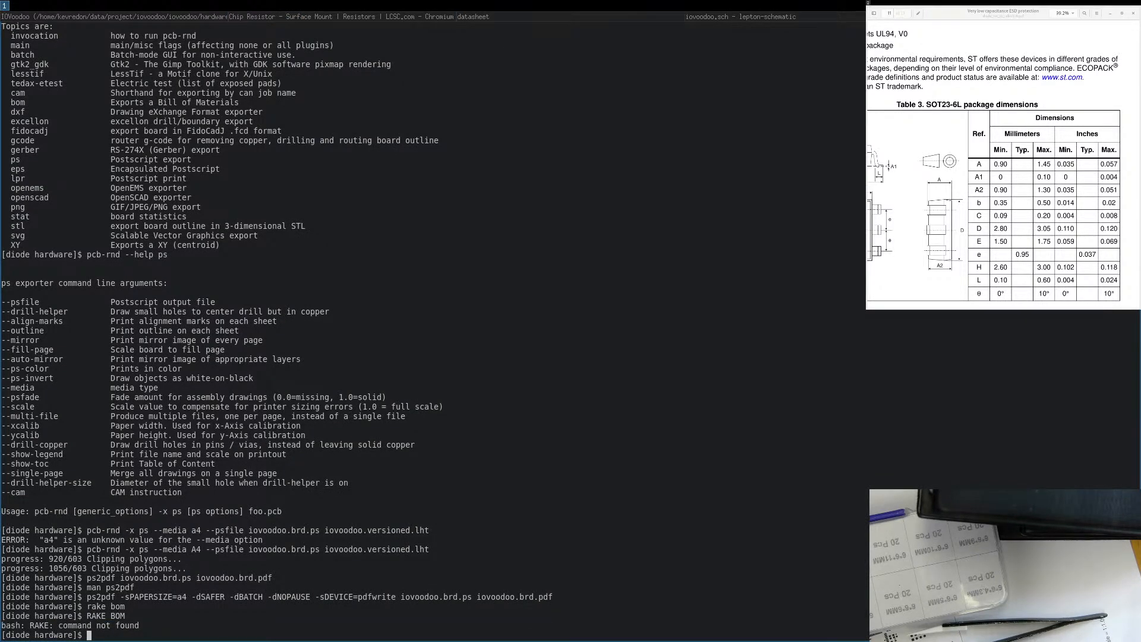
{"action": "type", "text": "rake bom"}
{"action": "key", "text": "Return"}
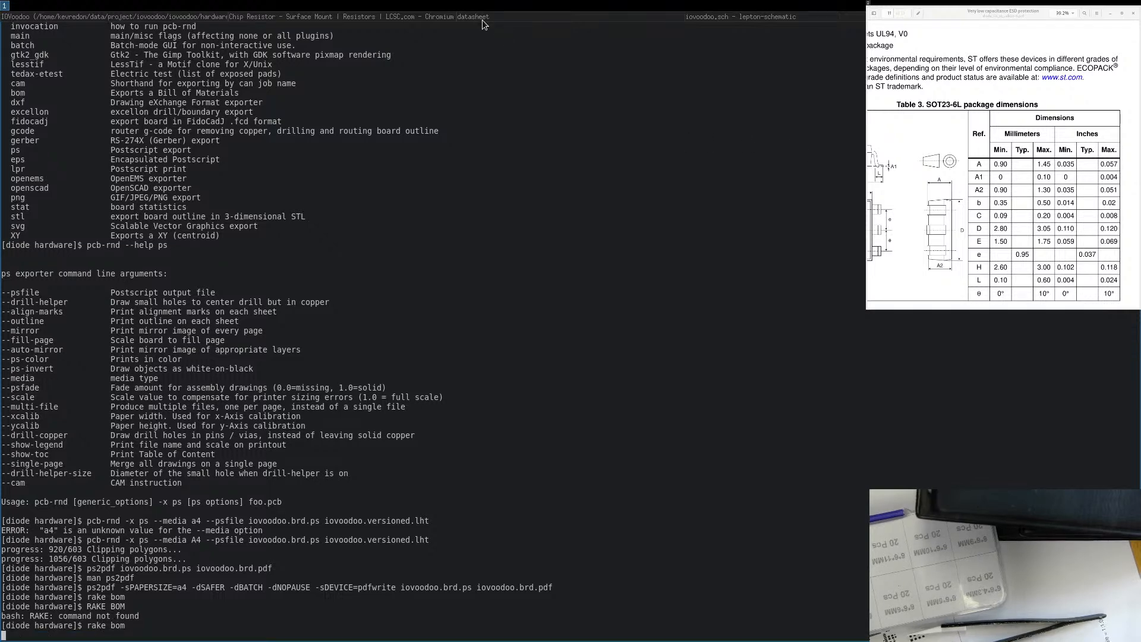
Switch to the file manager, go to the project's hardware folder and open iovoodoo.bom.csv in Gnumeric.
{"action": "left_click", "coordinate": [343, 17]}
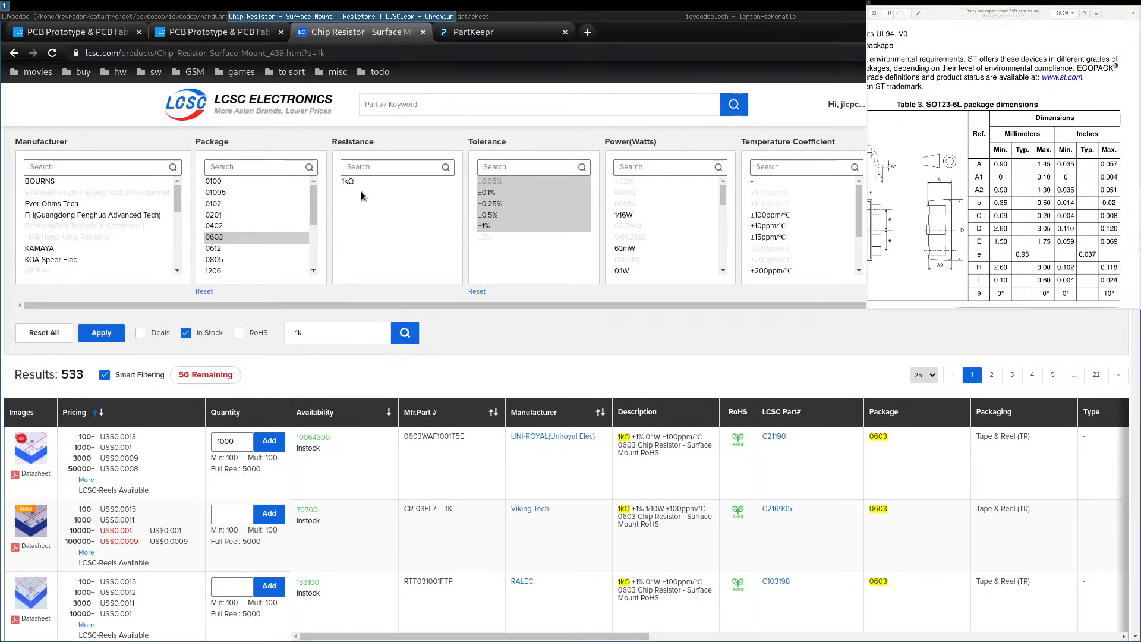
{"action": "left_click", "coordinate": [551, 18]}
{"action": "left_click", "coordinate": [149, 75]}
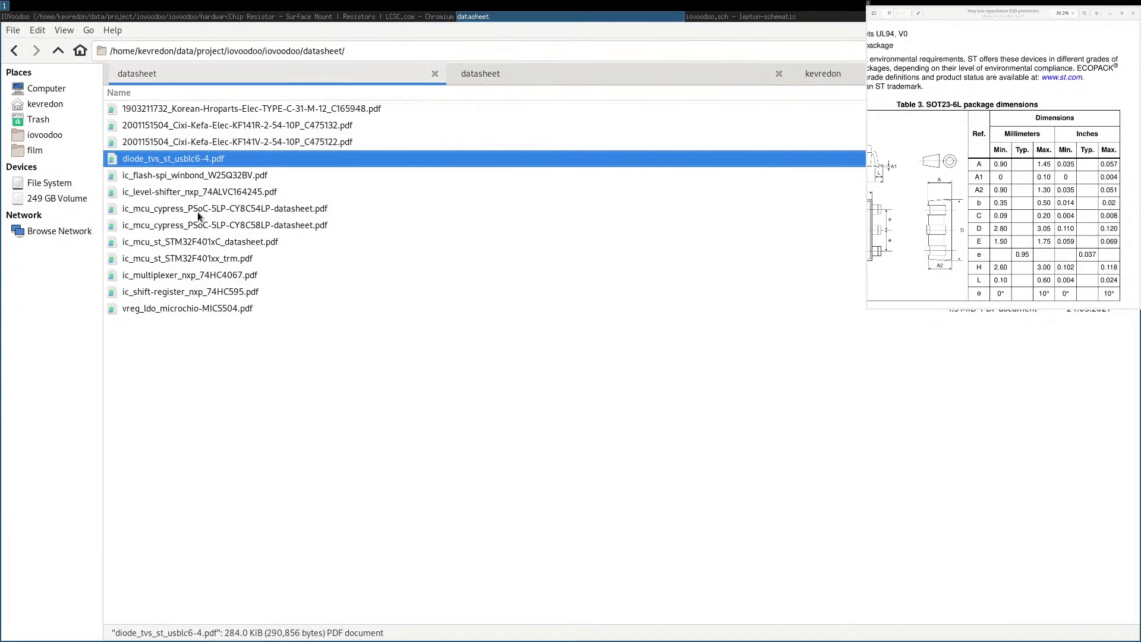
{"action": "left_click", "coordinate": [59, 50]}
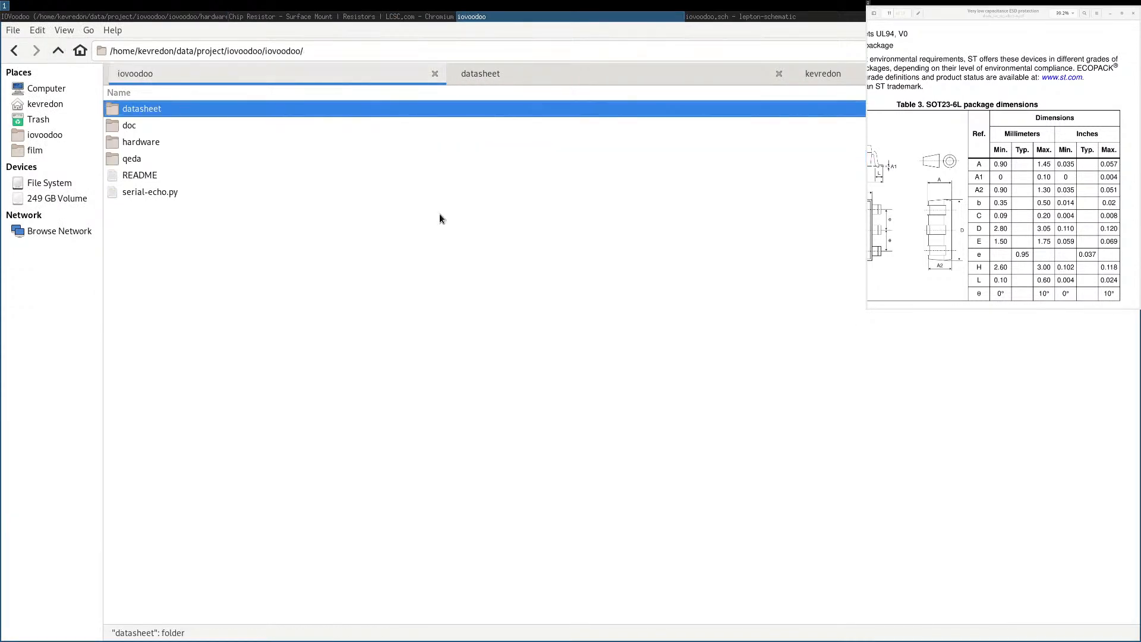
{"action": "left_click", "coordinate": [149, 141]}
{"action": "double_click", "coordinate": [150, 142]}
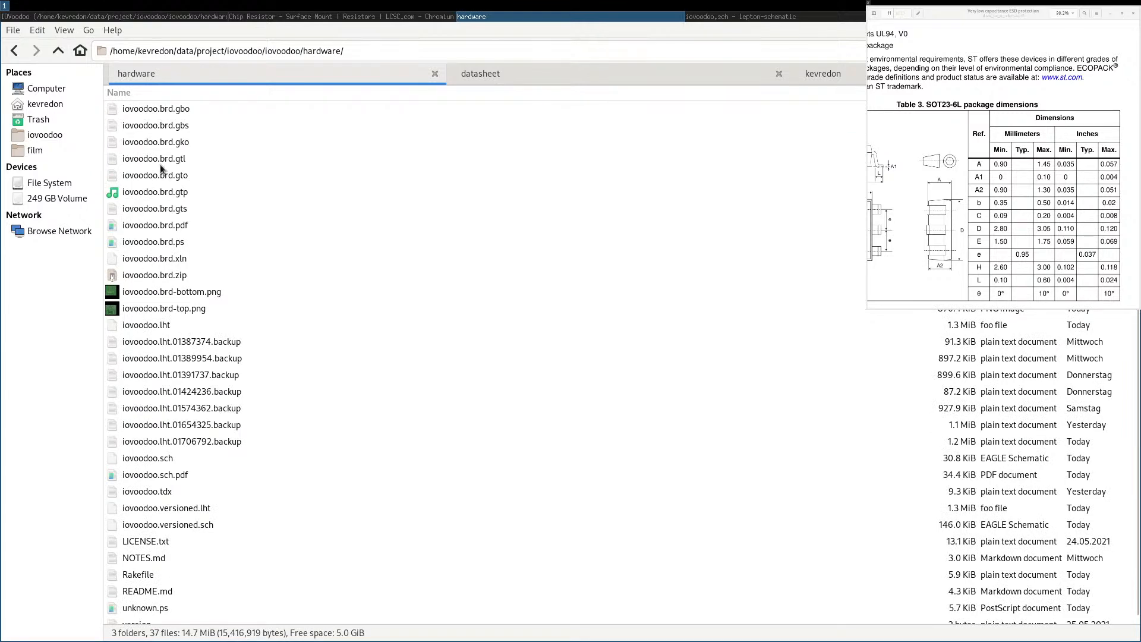
{"action": "scroll", "coordinate": [158, 188], "scroll_direction": "up", "scroll_amount": 2}
{"action": "right_click", "coordinate": [158, 190]}
{"action": "left_click", "coordinate": [202, 202]}
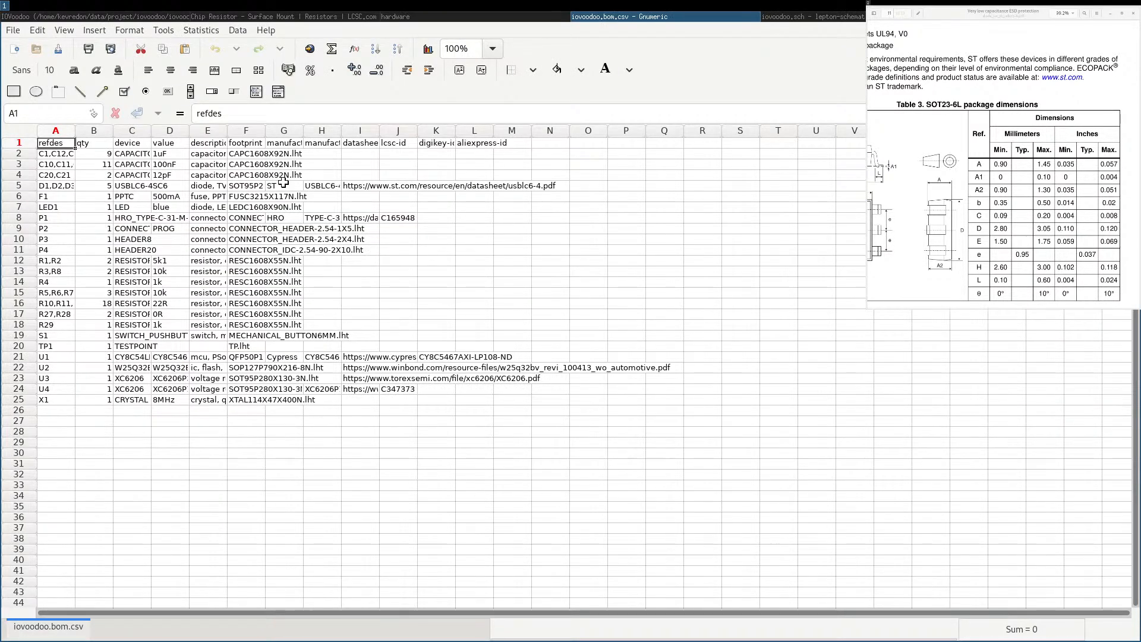
Fit the widths of the value, description and footprint columns to their contents.
{"action": "left_click", "coordinate": [198, 345]}
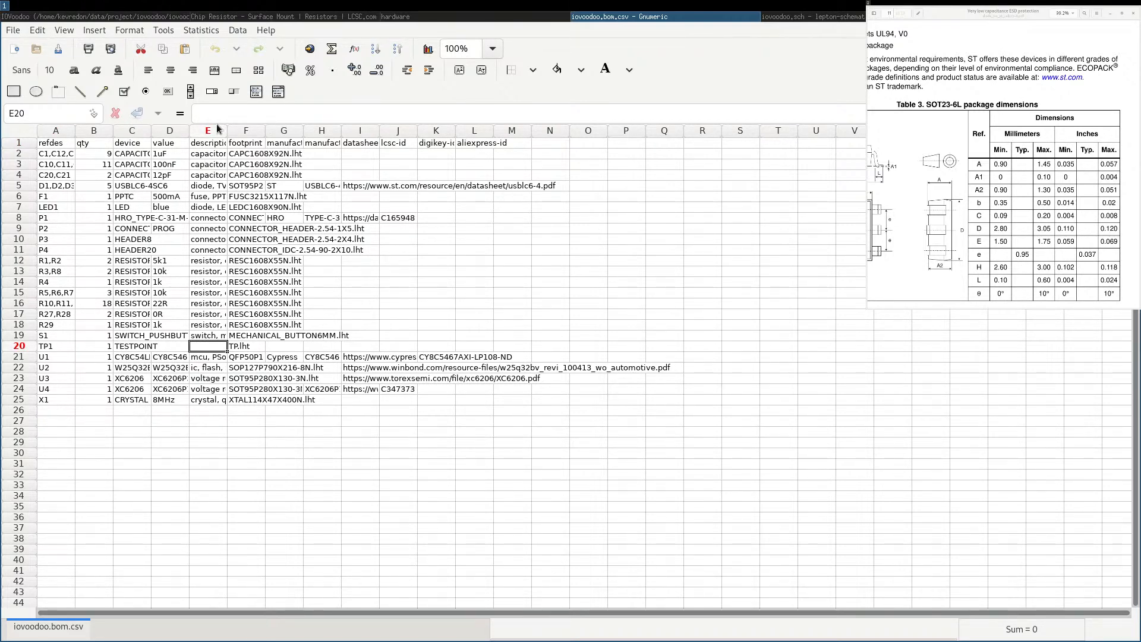
{"action": "double_click", "coordinate": [190, 130]}
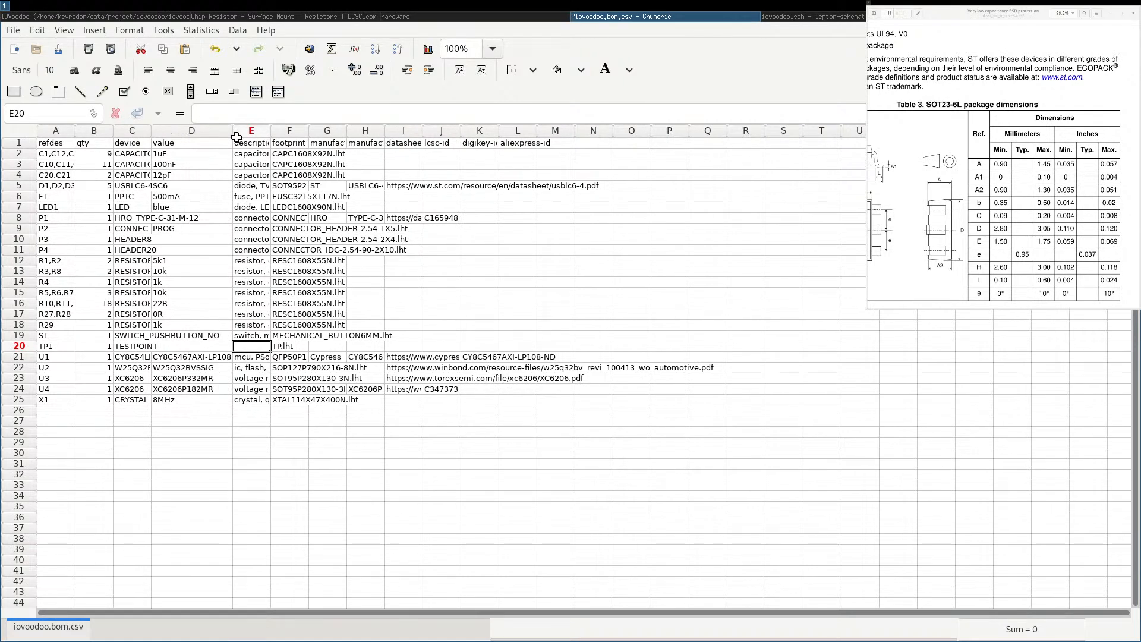
{"action": "double_click", "coordinate": [271, 130]}
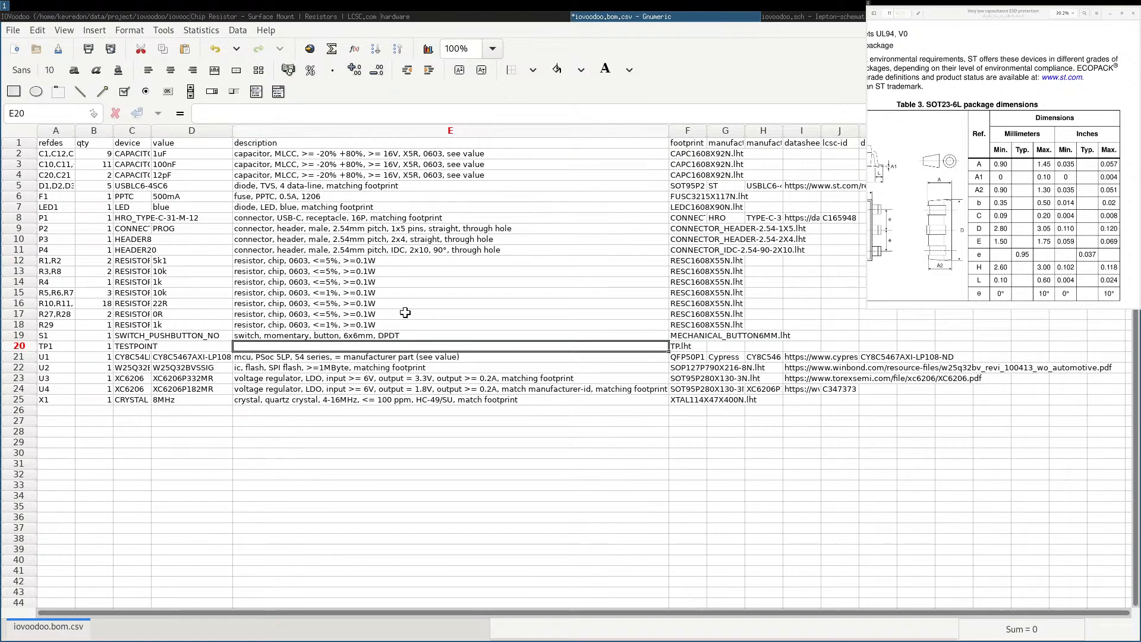
{"action": "double_click", "coordinate": [707, 132]}
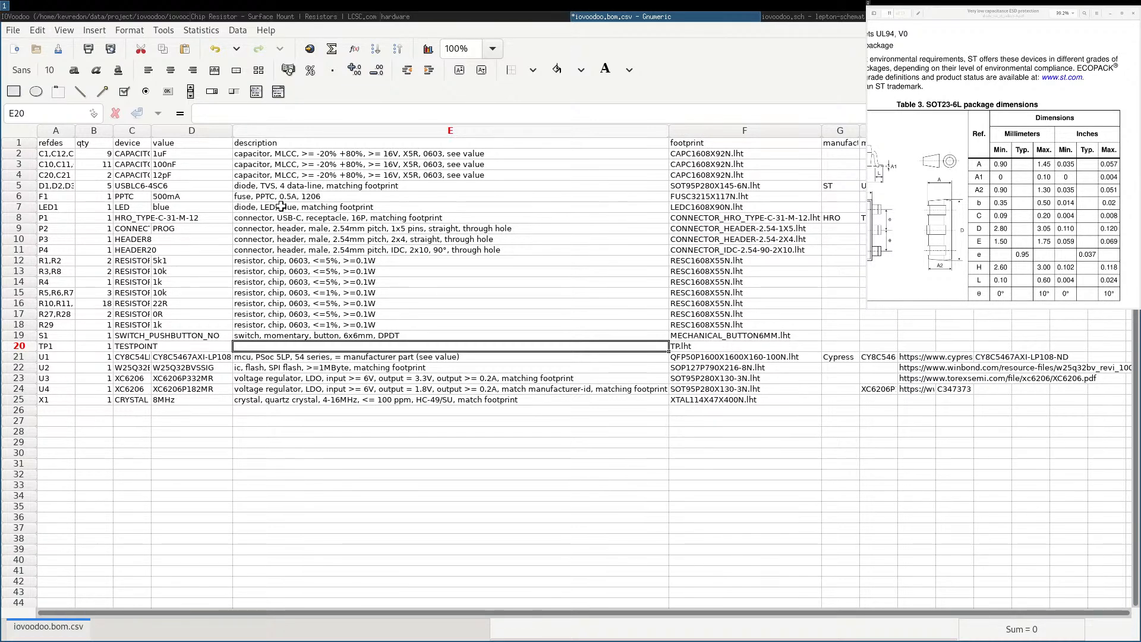
Check the descriptions of crystal X1 and the 100nF capacitors, and the manufacturer part entries of U4 and the TVS diodes.
{"action": "left_click", "coordinate": [278, 406]}
{"action": "left_click", "coordinate": [276, 399]}
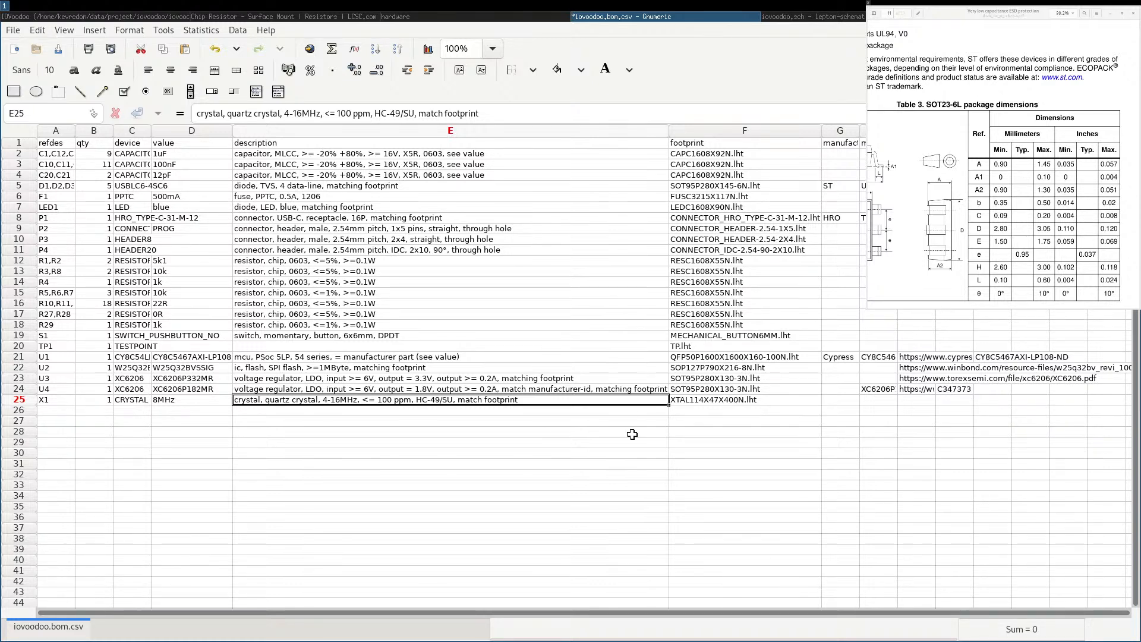
{"action": "left_click", "coordinate": [873, 390]}
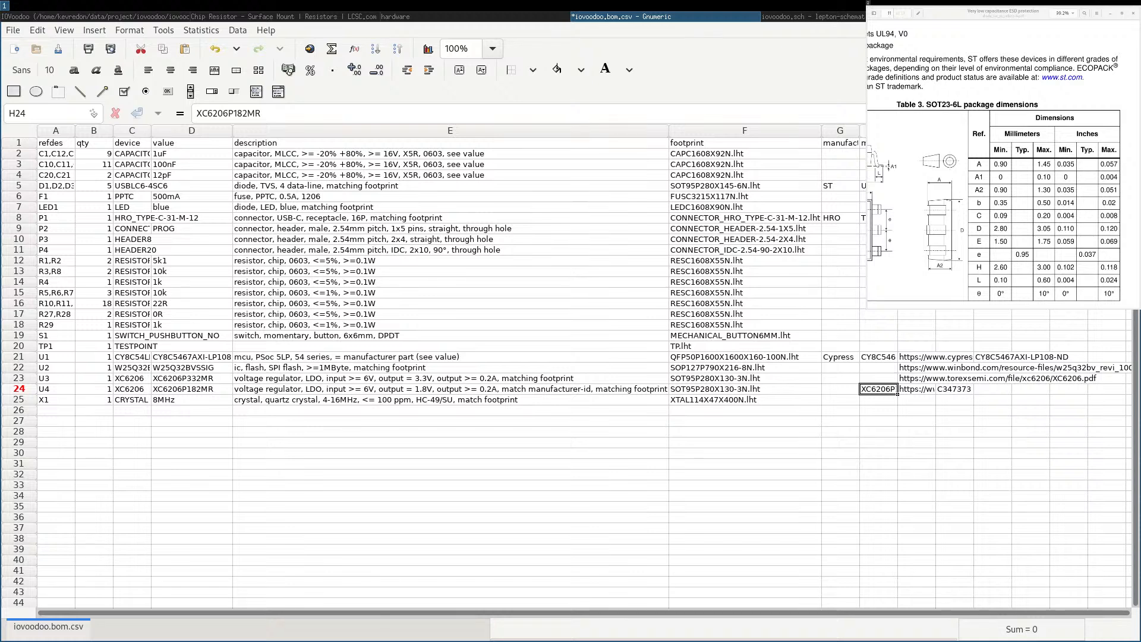
{"action": "left_click", "coordinate": [864, 185]}
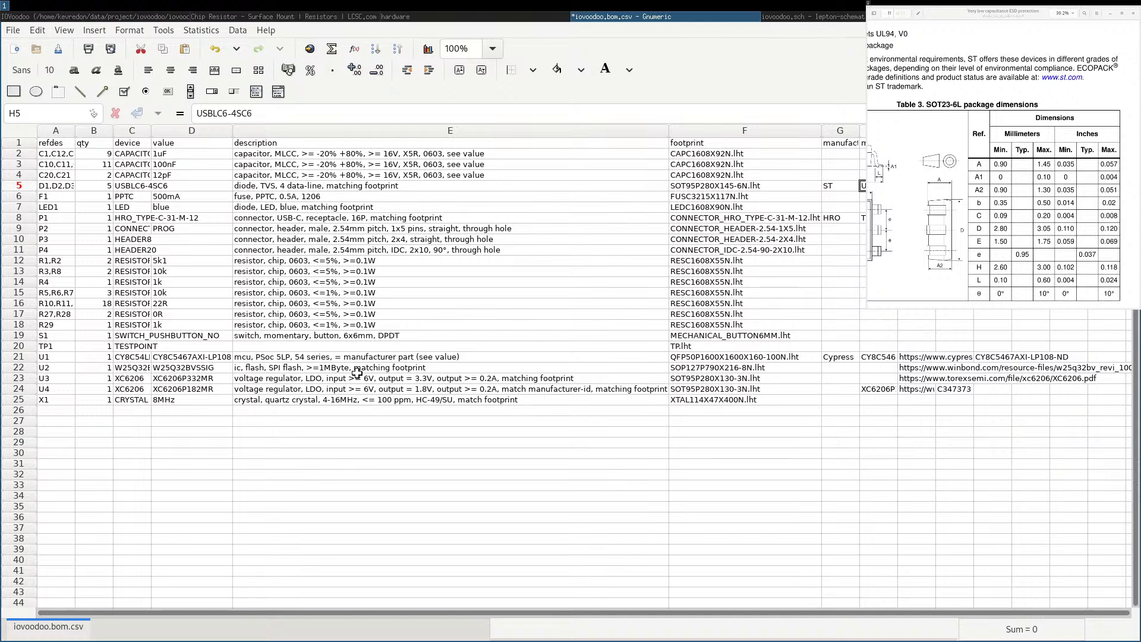
{"action": "left_click", "coordinate": [280, 153]}
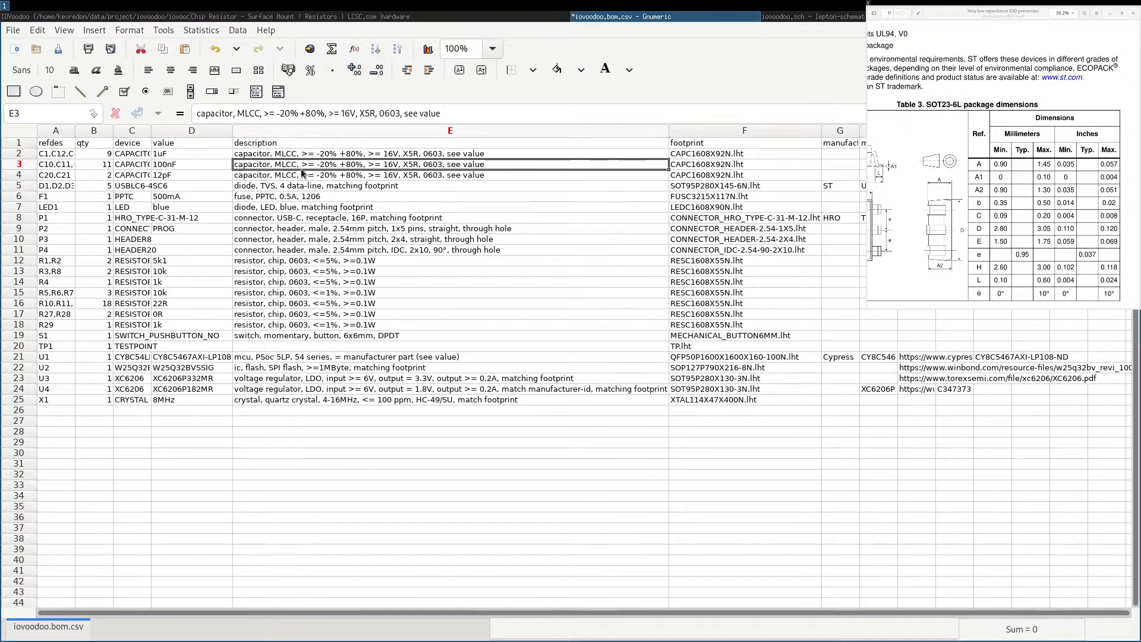
Go through the BOM's value column row by row from the capacitors down to resistor R4.
{"action": "left_click", "coordinate": [178, 154]}
{"action": "left_click", "coordinate": [183, 174]}
{"action": "key", "text": "Down"}
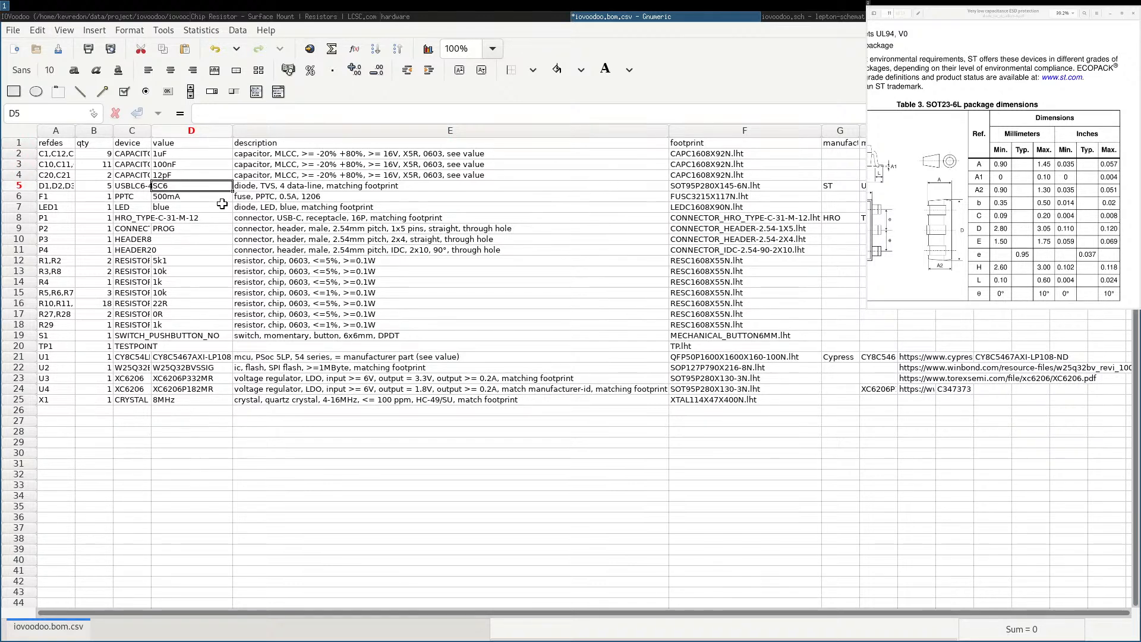
{"action": "key", "text": "Down"}
{"action": "key", "text": "Down"}
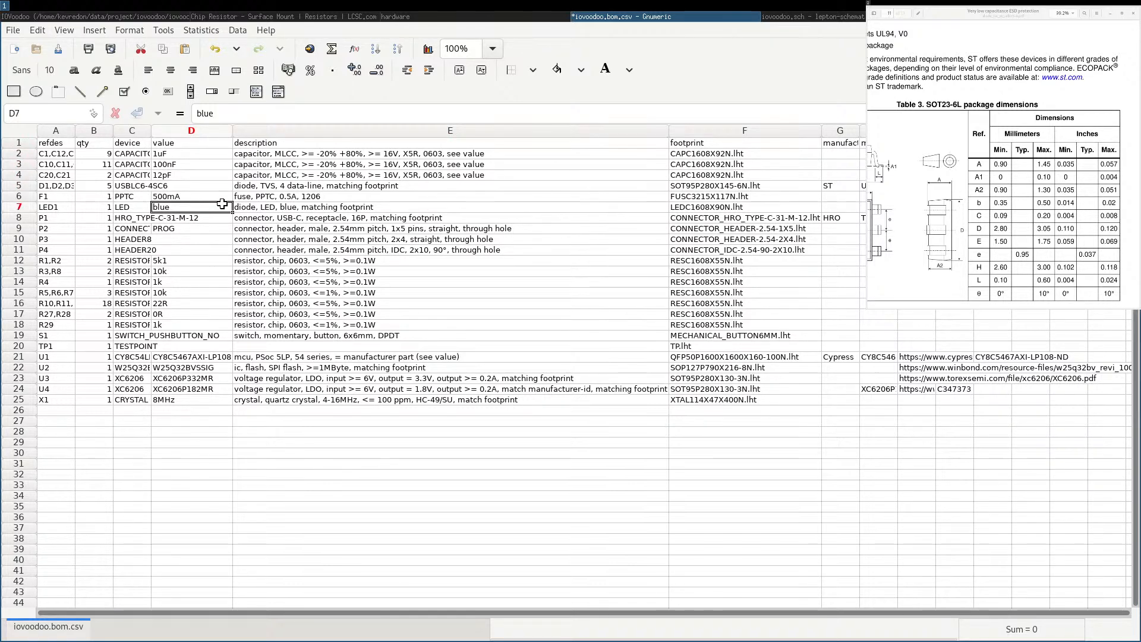
{"action": "key", "text": "Down"}
{"action": "key", "text": "Down"}
{"action": "key", "text": "Down"}
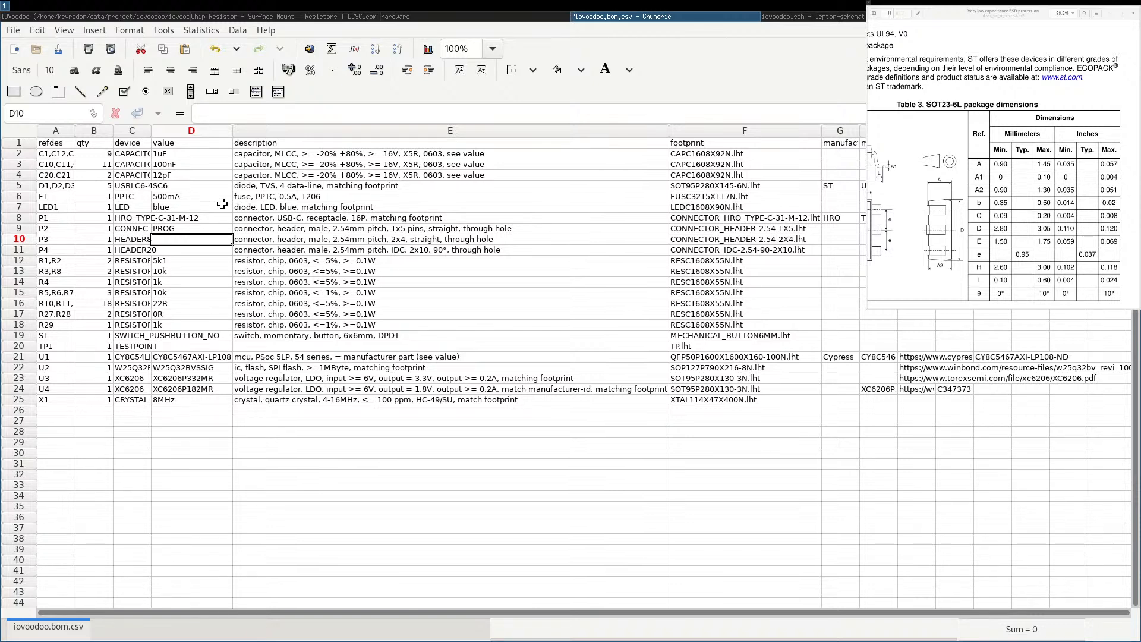
{"action": "key", "text": "Down"}
{"action": "key", "text": "Down"}
{"action": "key", "text": "Down"}
{"action": "key", "text": "Down"}
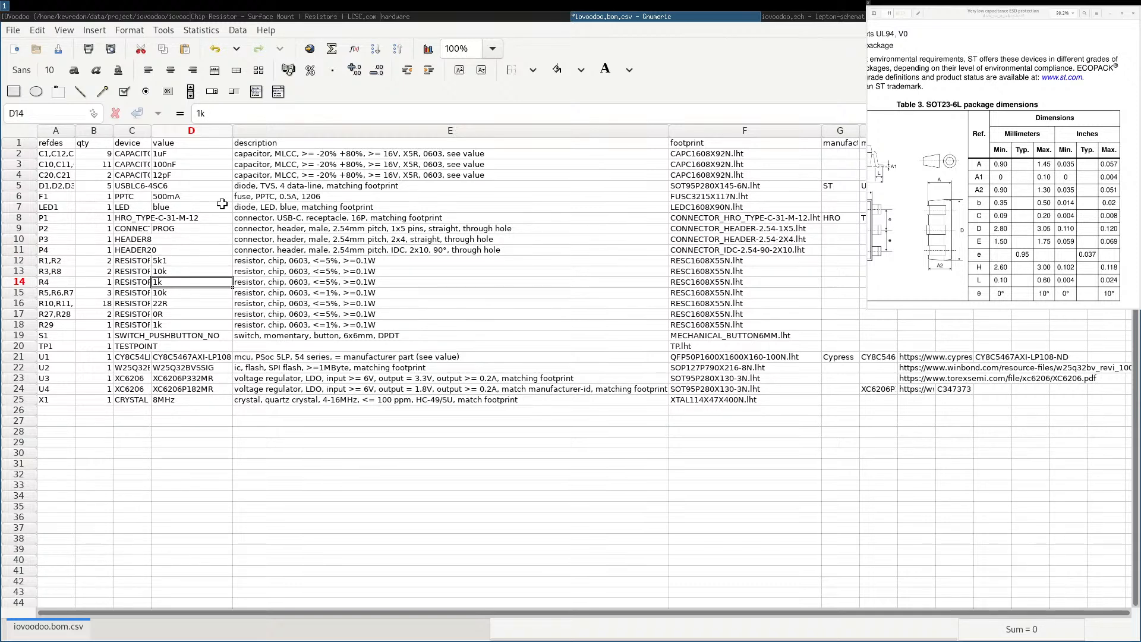
{"action": "key", "text": "Down"}
{"action": "key", "text": "Up"}
Look up resistor R4 in the schematic, and check the values of the R5 and R10 resistor groups in the BOM.
{"action": "left_click", "coordinate": [784, 16]}
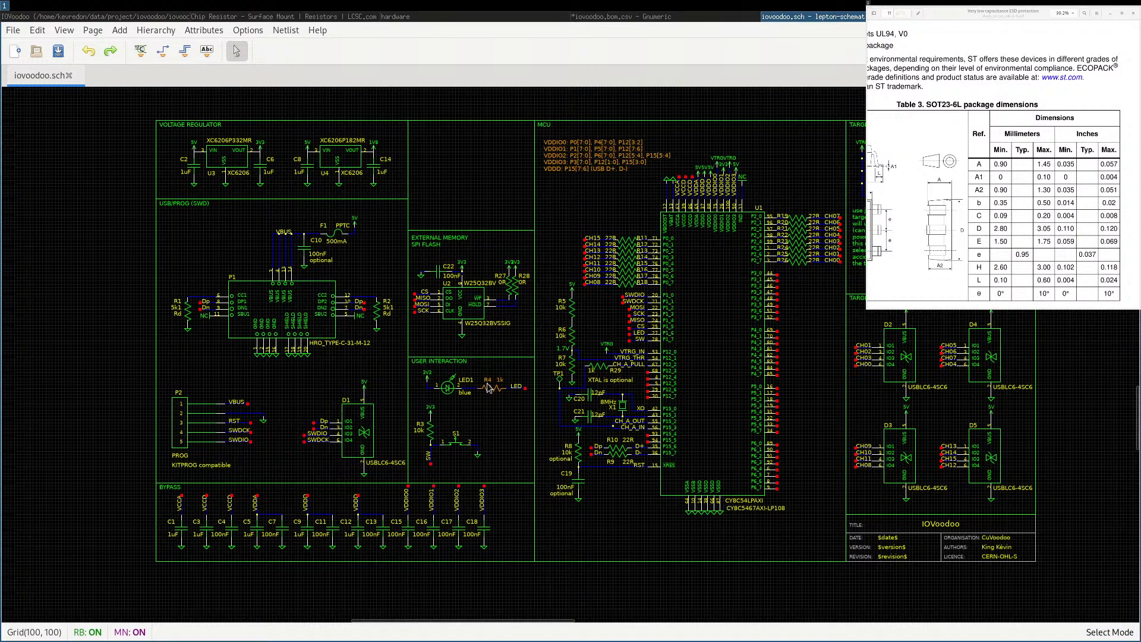
{"action": "left_click", "coordinate": [637, 16]}
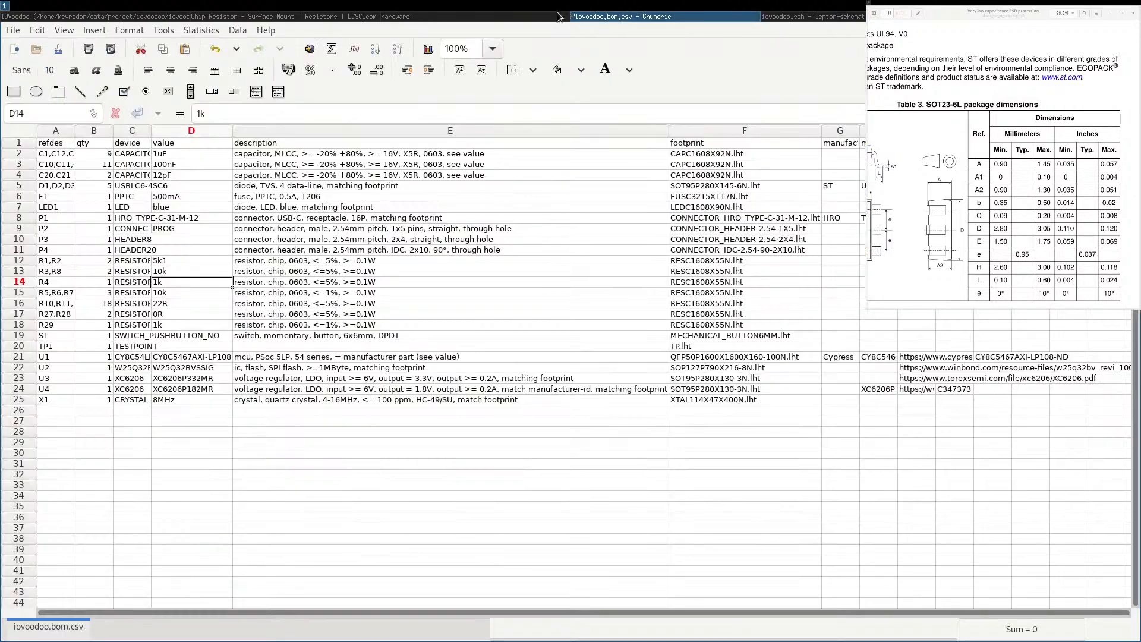
{"action": "left_click", "coordinate": [181, 295]}
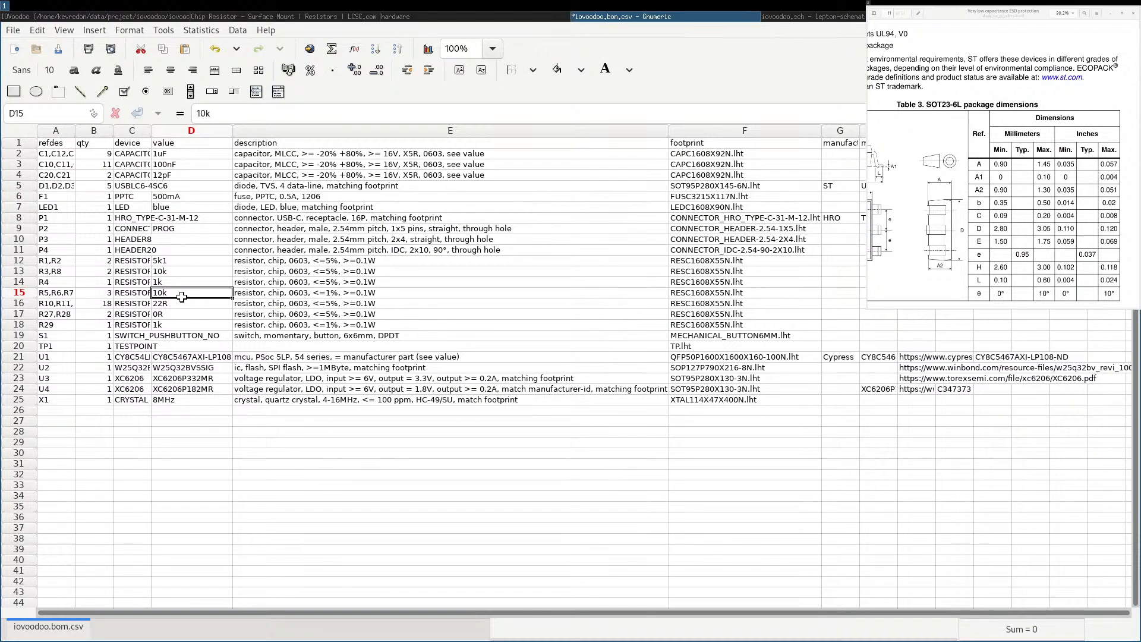
{"action": "key", "text": "Down"}
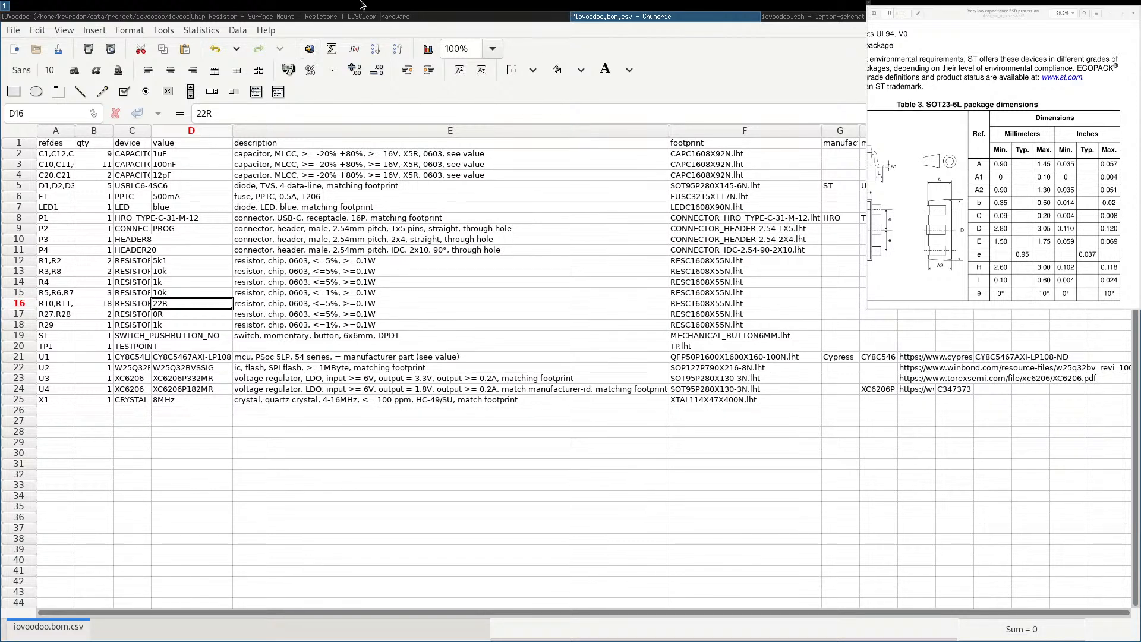
Check the R0603 22 resistor entry in PartKeepr, and return to the BOM spreadsheet.
{"action": "left_click", "coordinate": [220, 17]}
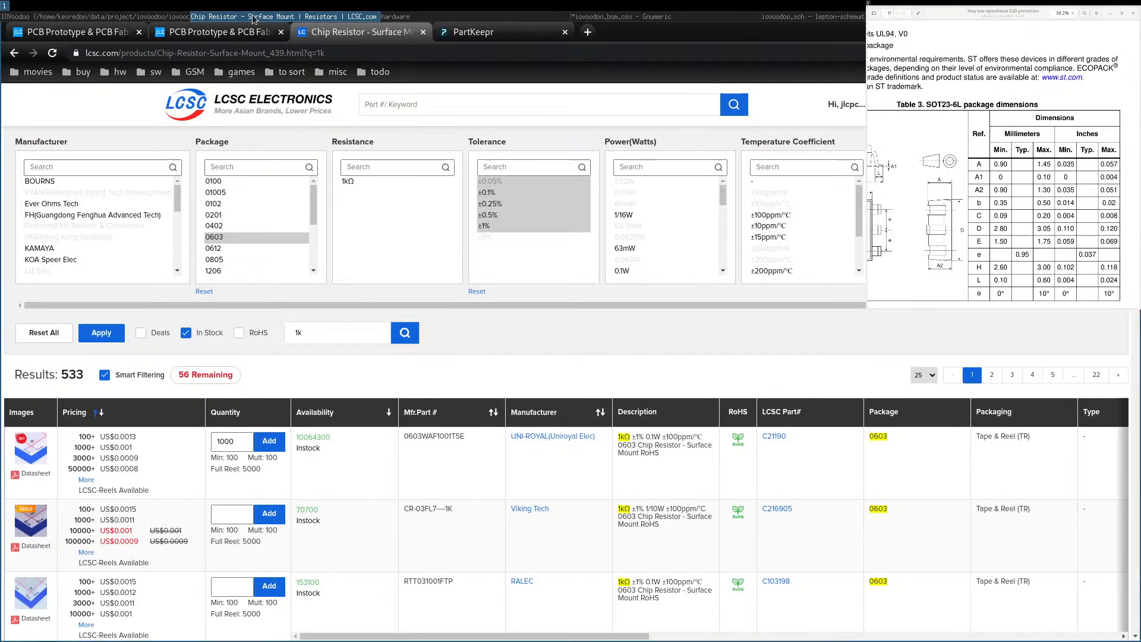
{"action": "left_click", "coordinate": [473, 32]}
{"action": "left_click", "coordinate": [264, 355]}
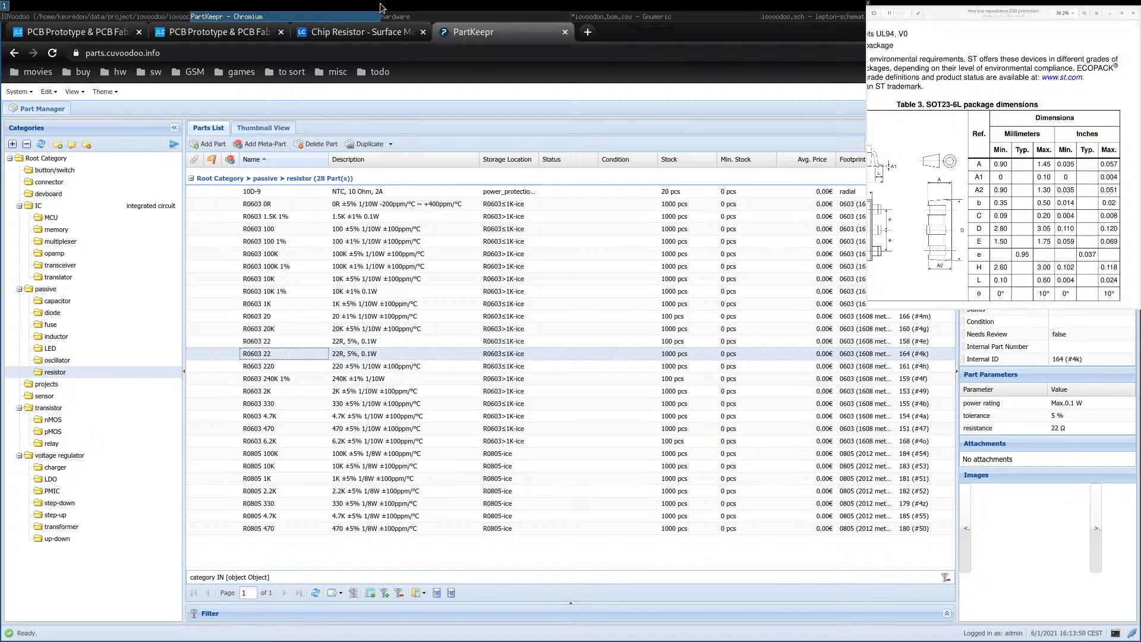
{"action": "left_click", "coordinate": [425, 17]}
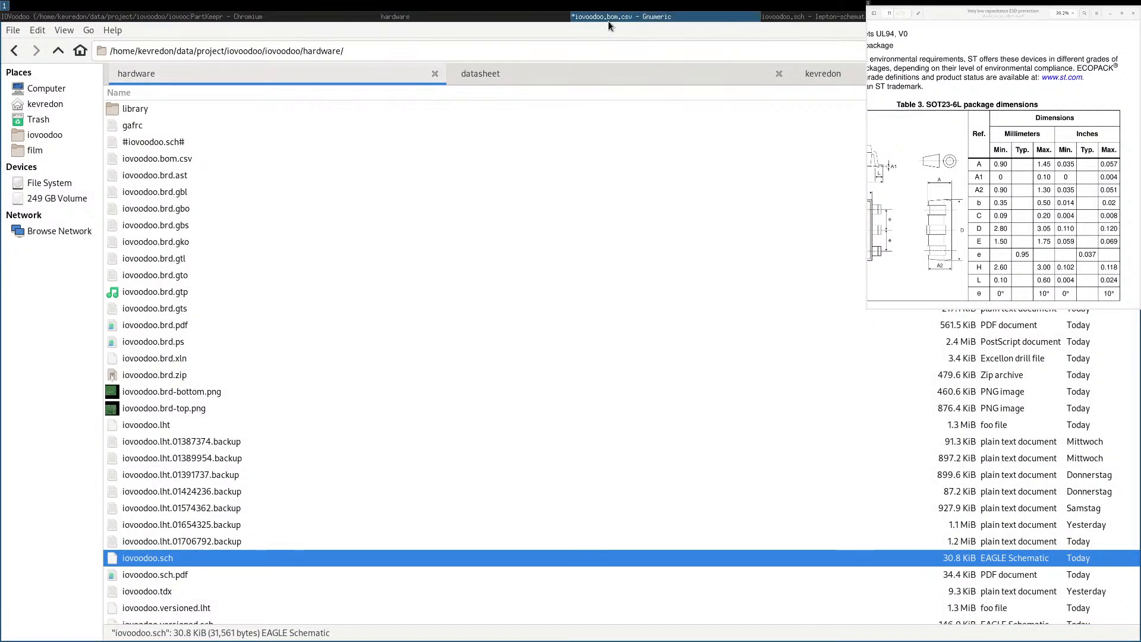
{"action": "left_click", "coordinate": [608, 17]}
Go through the remaining BOM values from the 0R resistors R27 and R28 down to crystal X1.
{"action": "key", "text": "Down"}
{"action": "key", "text": "Down"}
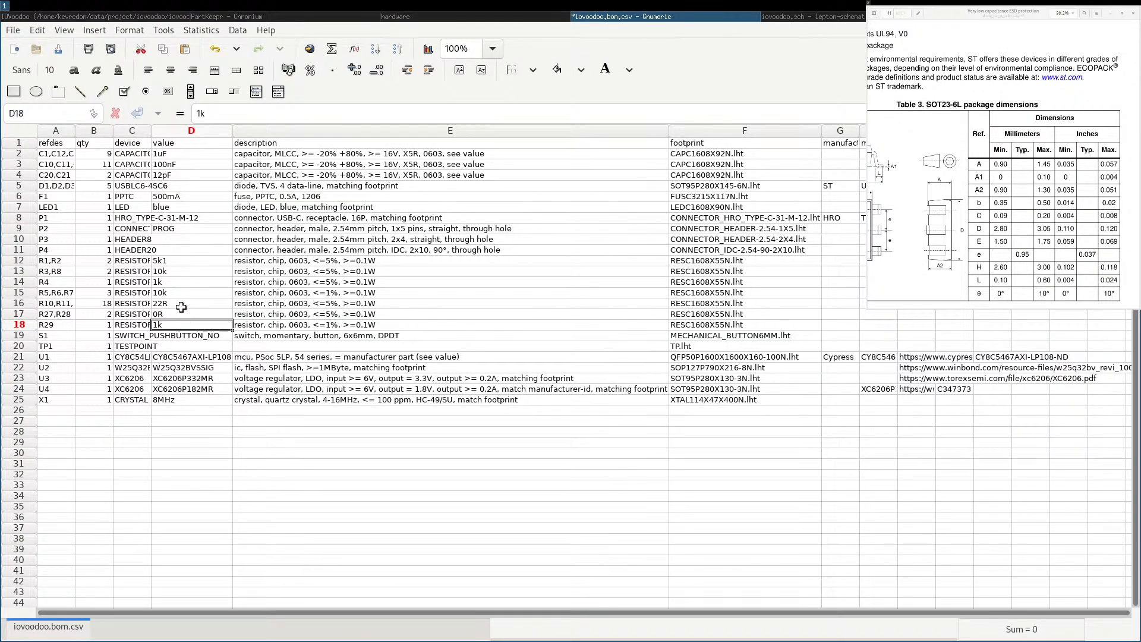
{"action": "key", "text": "Down"}
{"action": "key", "text": "Down"}
{"action": "type", "text": "T"}
{"action": "key", "text": "Down"}
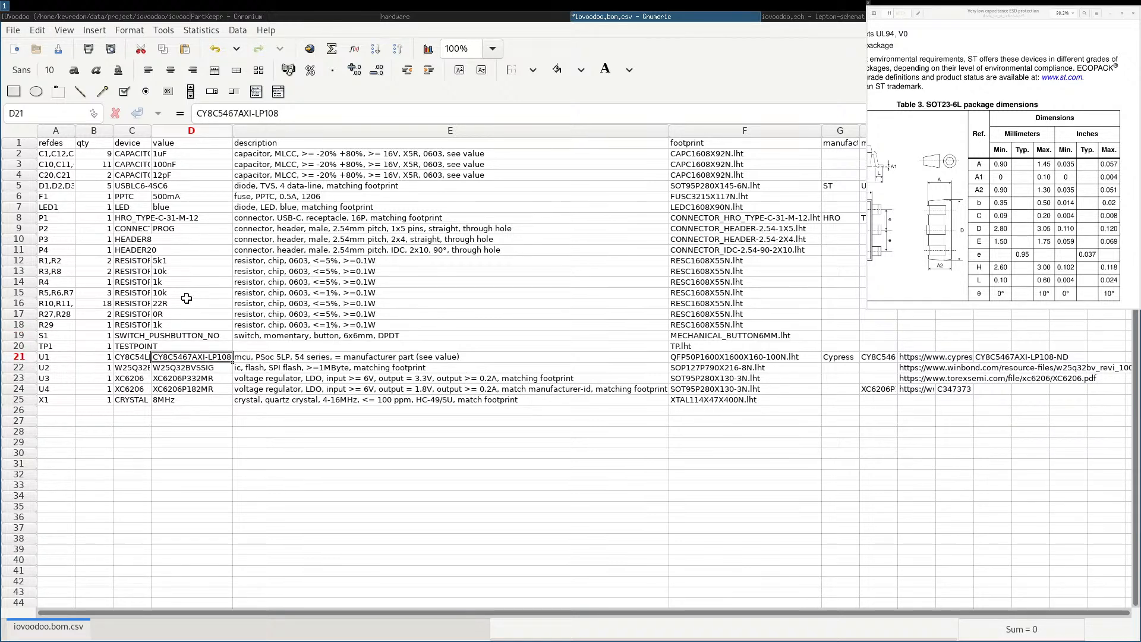
{"action": "key", "text": "Down"}
{"action": "key", "text": "Down"}
{"action": "key", "text": "Down"}
{"action": "key", "text": "Down"}
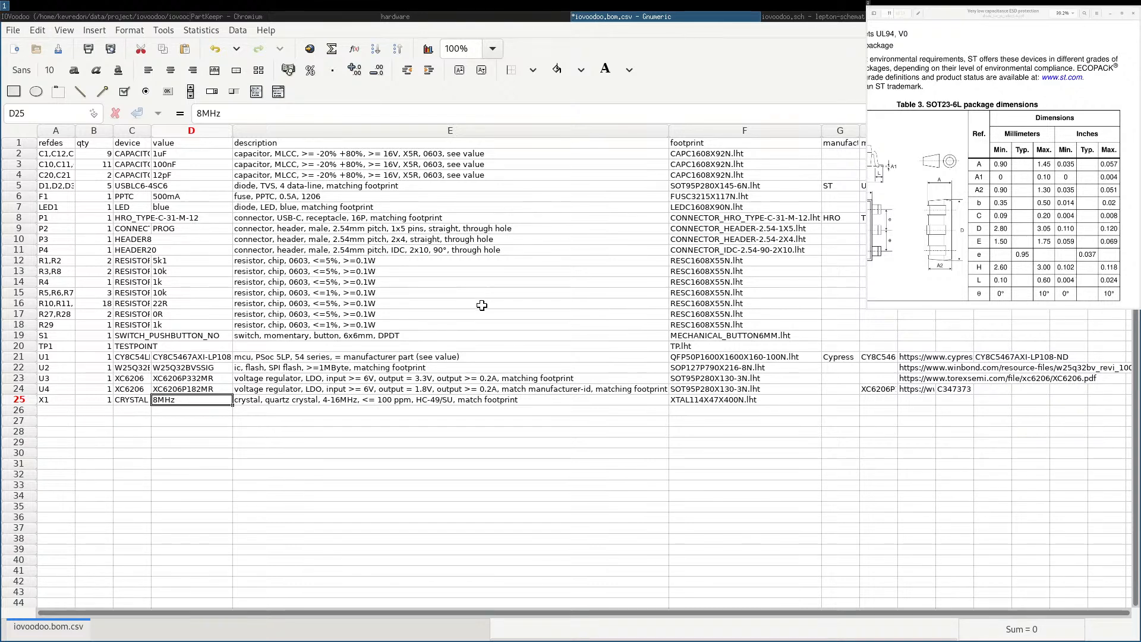
Quit Gnumeric and discard the unsaved changes to iovoodoo.bom.csv.
{"action": "key", "text": "ctrl+q"}
{"action": "left_click", "coordinate": [653, 390]}
{"action": "key", "text": "ctrl+q"}
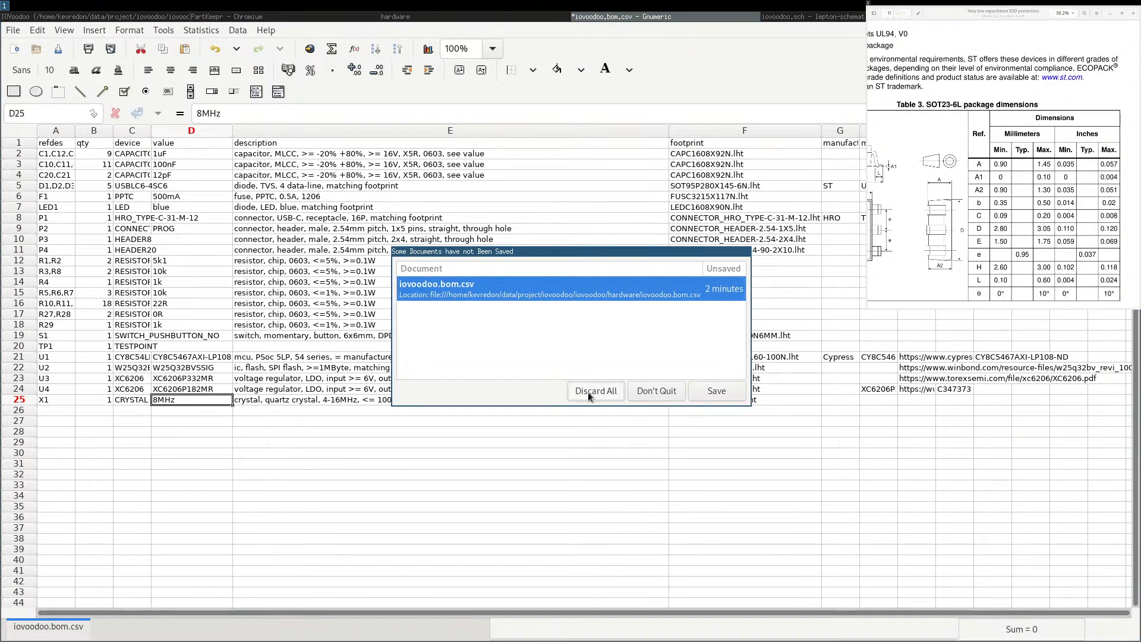
{"action": "left_click", "coordinate": [588, 391]}
Switch to the terminal in the hardware directory and run git status.
{"action": "left_click", "coordinate": [762, 16]}
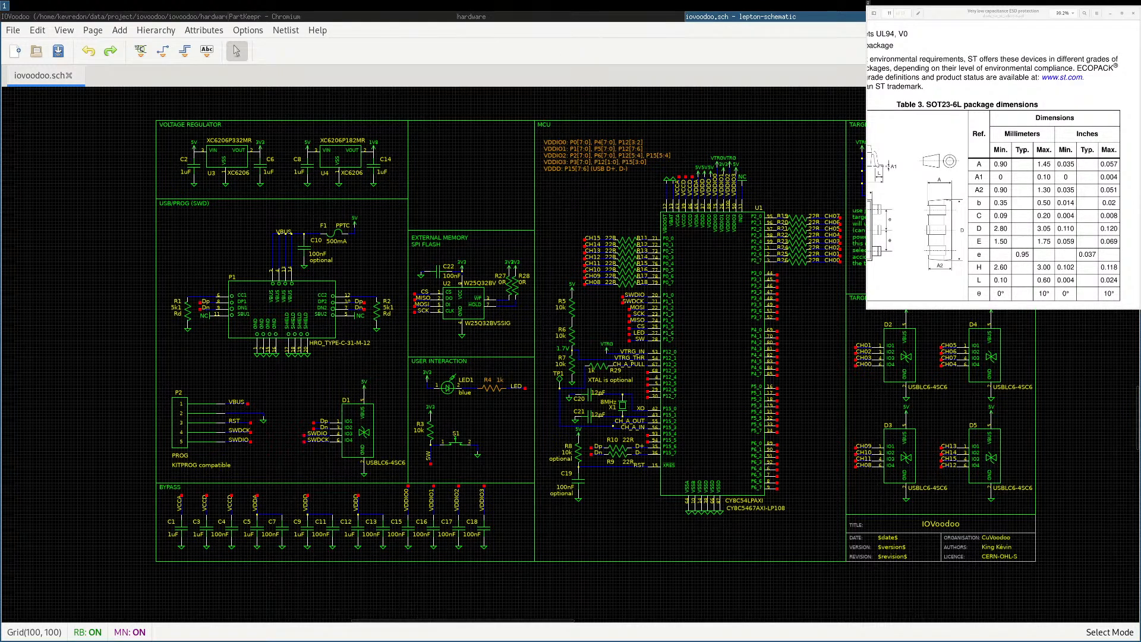
{"action": "left_click", "coordinate": [1027, 16]}
{"action": "type", "text": "git ast"}
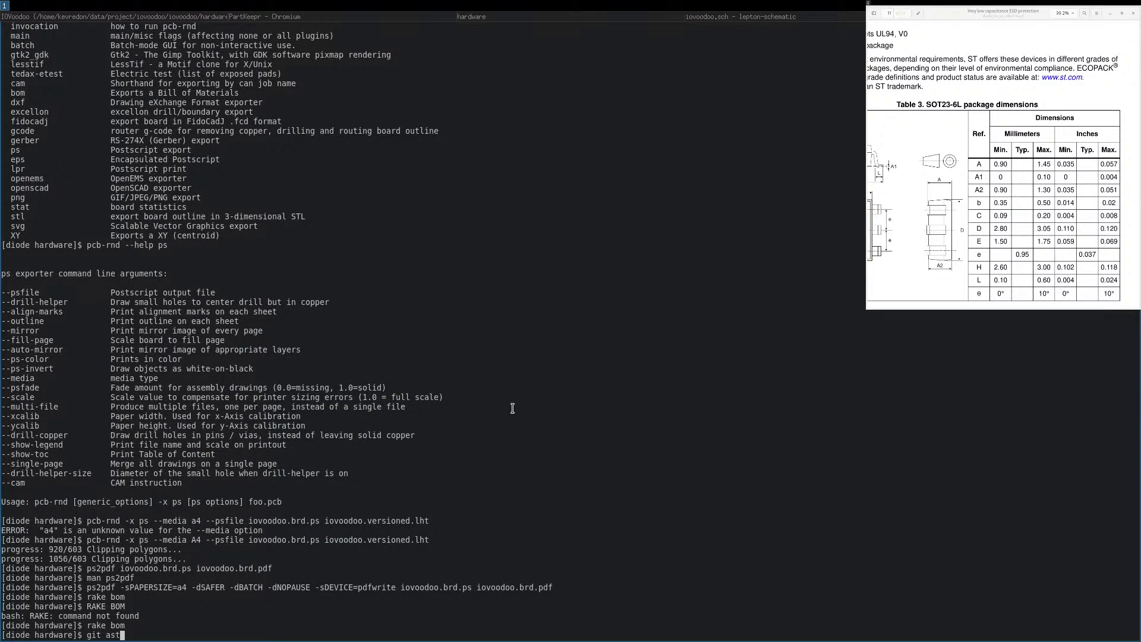
{"action": "key", "text": "BackSpace"}
{"action": "key", "text": "BackSpace"}
{"action": "key", "text": "BackSpace"}
{"action": "type", "text": "status"}
{"action": "key", "text": "Return"}
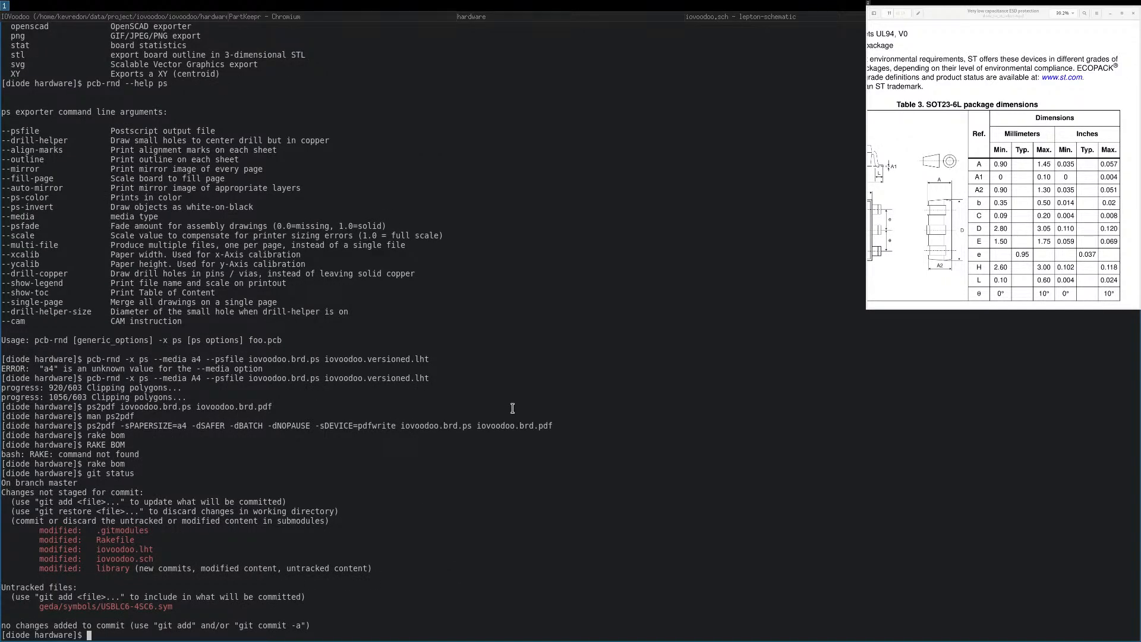
Stage the untracked symbol file geda/symbols/USBLC6-4SC6.sym with git add.
{"action": "double_click", "coordinate": [131, 607]}
{"action": "key", "text": "super+c"}
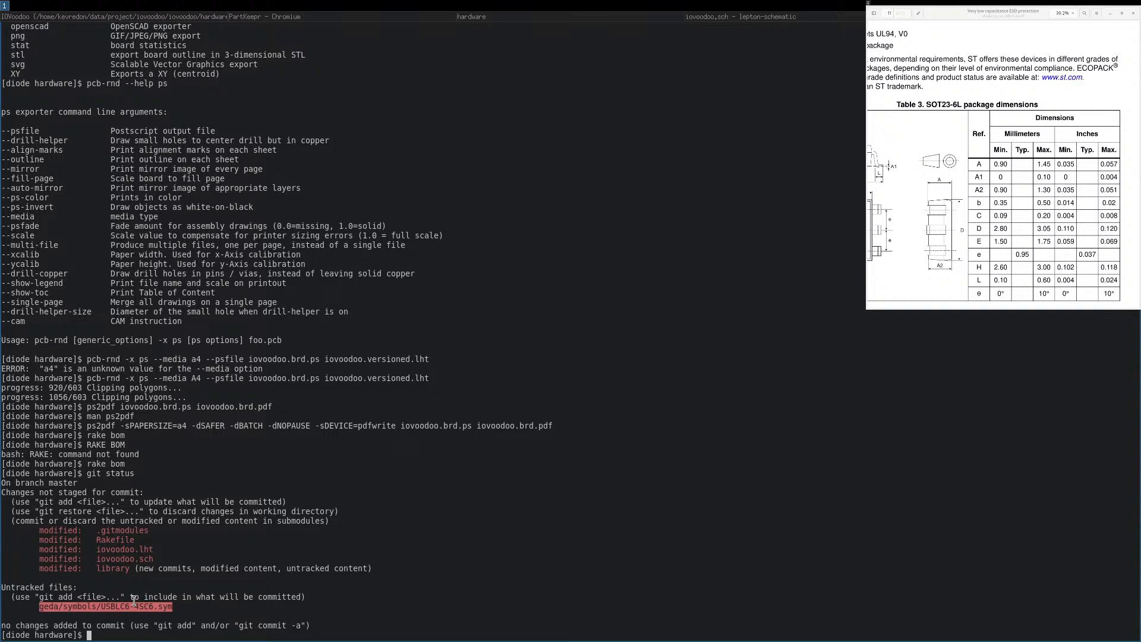
{"action": "type", "text": "git com"}
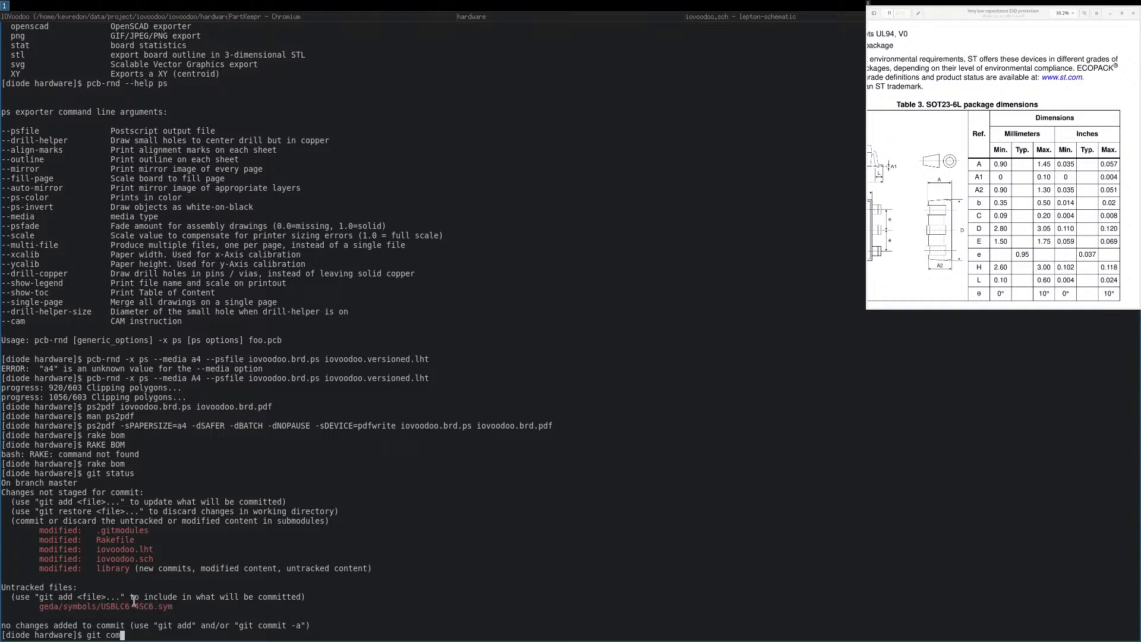
{"action": "type", "text": "mit -m"}
{"action": "key", "text": "BackSpace"}
{"action": "key", "text": "BackSpace"}
{"action": "key", "text": "BackSpace"}
{"action": "key", "text": "BackSpace"}
{"action": "key", "text": "BackSpace"}
{"action": "key", "text": "BackSpace"}
{"action": "key", "text": "BackSpace"}
{"action": "key", "text": "BackSpace"}
{"action": "key", "text": "BackSpace"}
{"action": "key", "text": "BackSpace"}
{"action": "type", "text": "add"}
{"action": "double_click", "coordinate": [136, 604]}
{"action": "middle_click", "coordinate": [355, 564]}
{"action": "key", "text": "Return"}
Commit the staged symbol file with the message "part: fix name".
{"action": "type", "text": "git cp"}
{"action": "key", "text": "BackSpace"}
{"action": "type", "text": "ommit -m \"part:"}
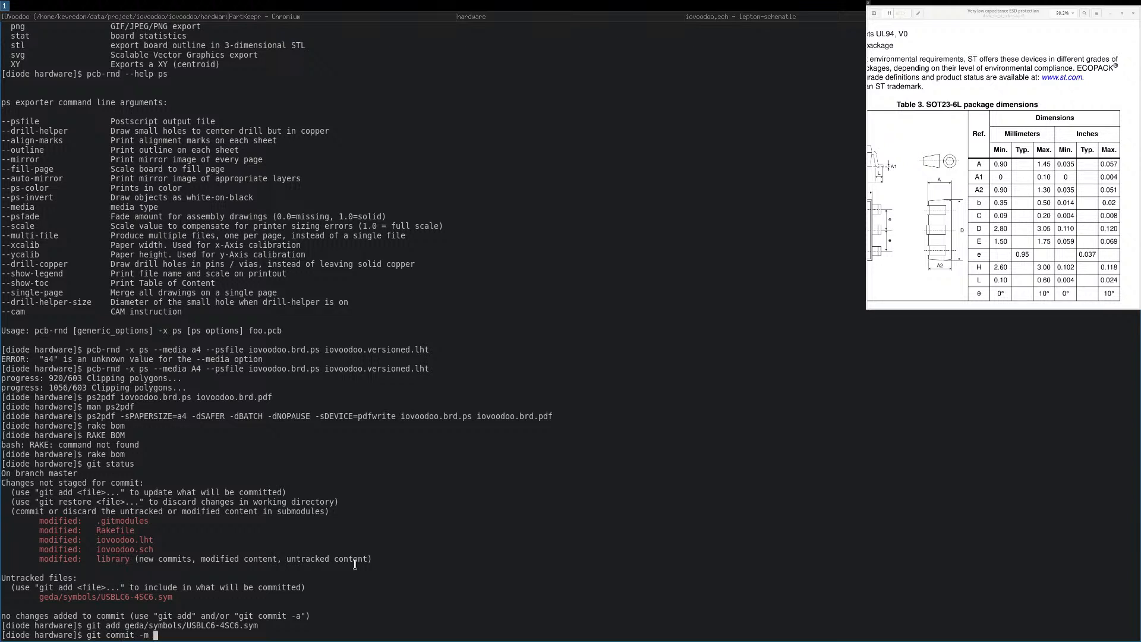
{"action": "type", "text": " fix name\""}
{"action": "key", "text": "Return"}
Stage the modified layout file iovoodoo.lht with git add.
{"action": "type", "text": "git add"}
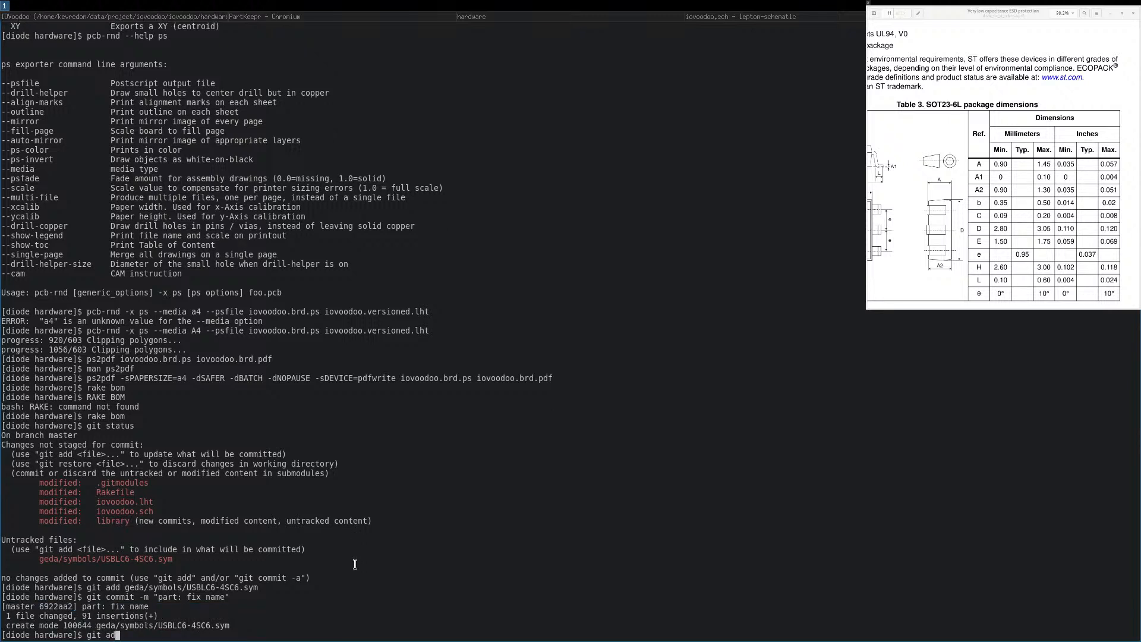
{"action": "double_click", "coordinate": [121, 510]}
{"action": "key", "text": "super+c"}
{"action": "double_click", "coordinate": [121, 501]}
{"action": "middle_click", "coordinate": [336, 505]}
{"action": "key", "text": "BackSpace"}
{"action": "key", "text": "Return"}
Commit the staged layout with the message "layout: improve silkscreen location".
{"action": "type", "text": "git commit"}
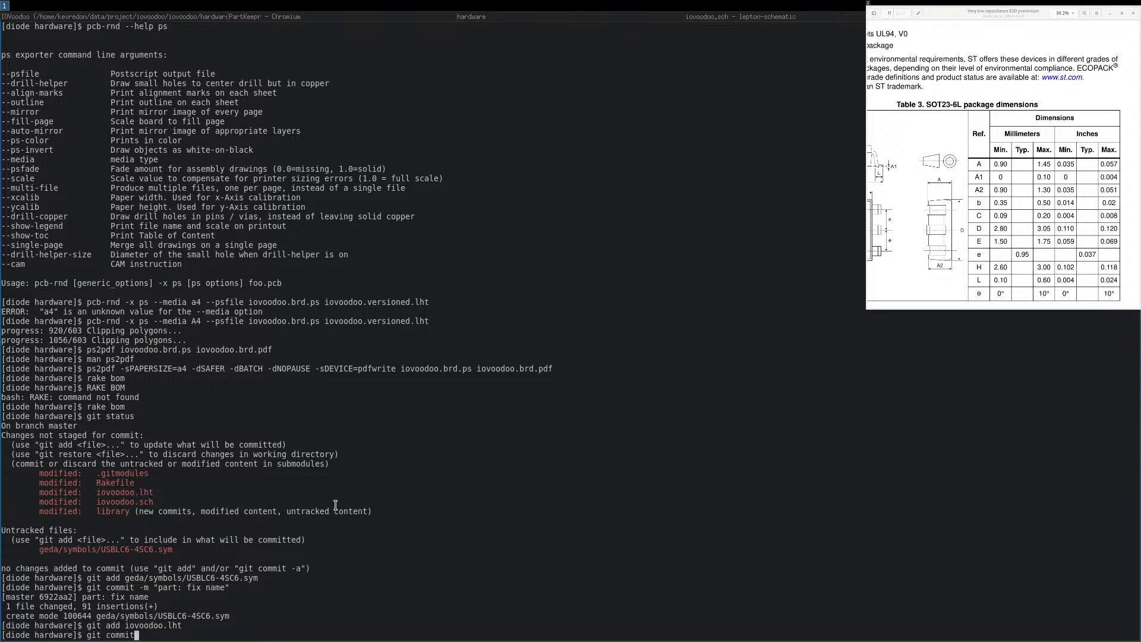
{"action": "type", "text": " -m \"ly"}
{"action": "key", "text": "BackSpace"}
{"action": "type", "text": "ayout: improve silkscreen l"}
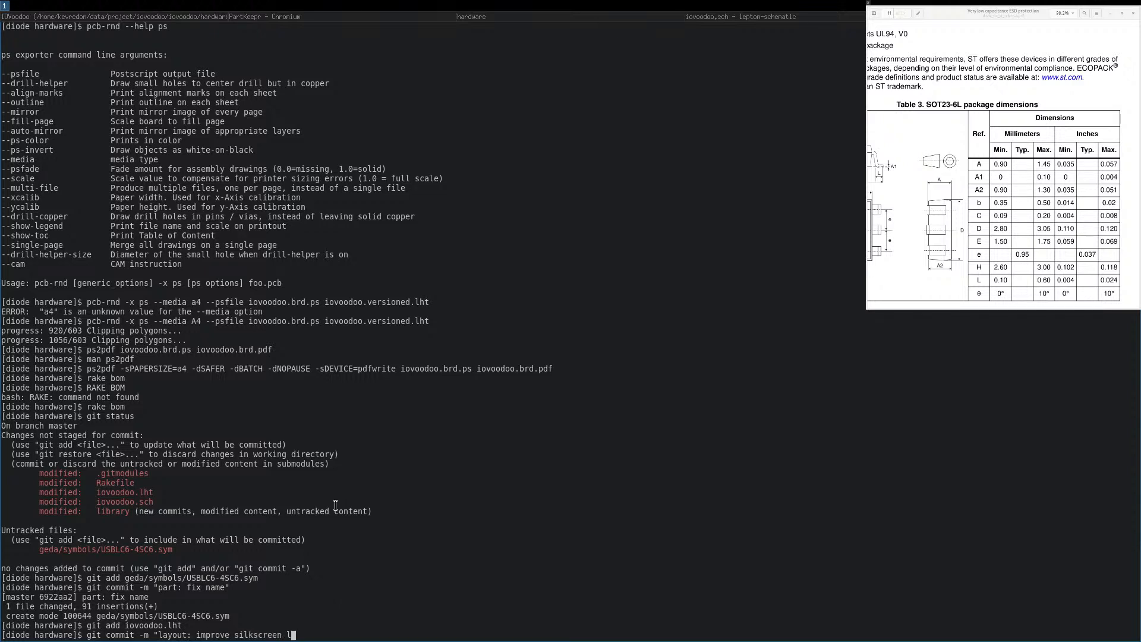
{"action": "type", "text": "ocation\""}
{"action": "key", "text": "Return"}
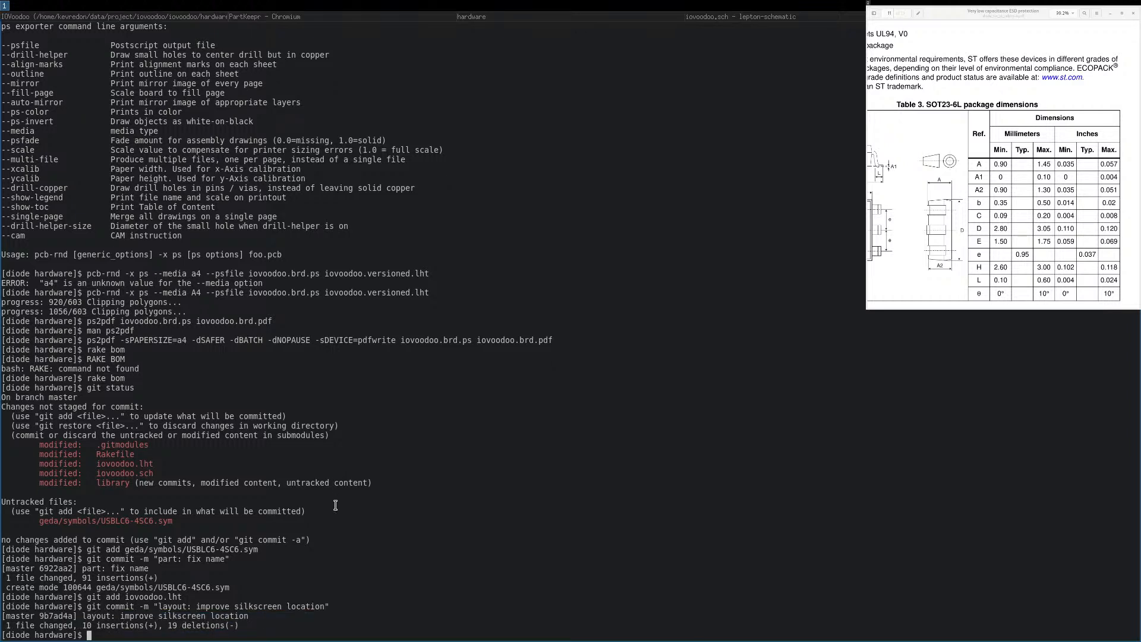
Check the git status again and stage the modified schematic iovoodoo.sch.
{"action": "type", "text": "git status"}
{"action": "key", "text": "Return"}
{"action": "type", "text": "git add"}
{"action": "double_click", "coordinate": [125, 598]}
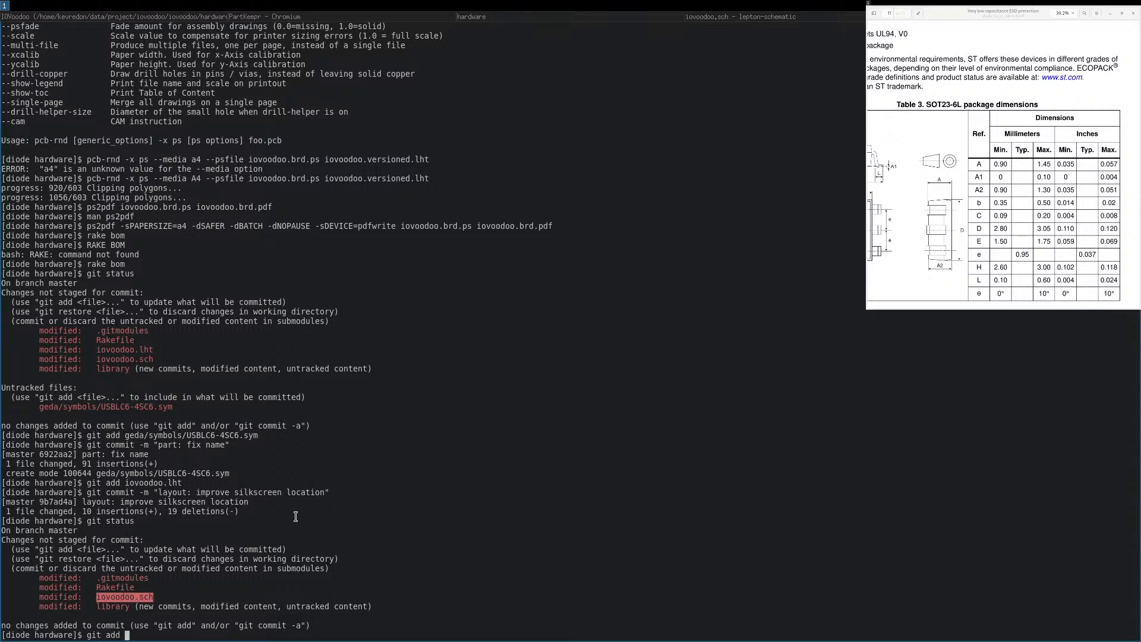
{"action": "middle_click", "coordinate": [295, 516]}
{"action": "key", "text": "Return"}
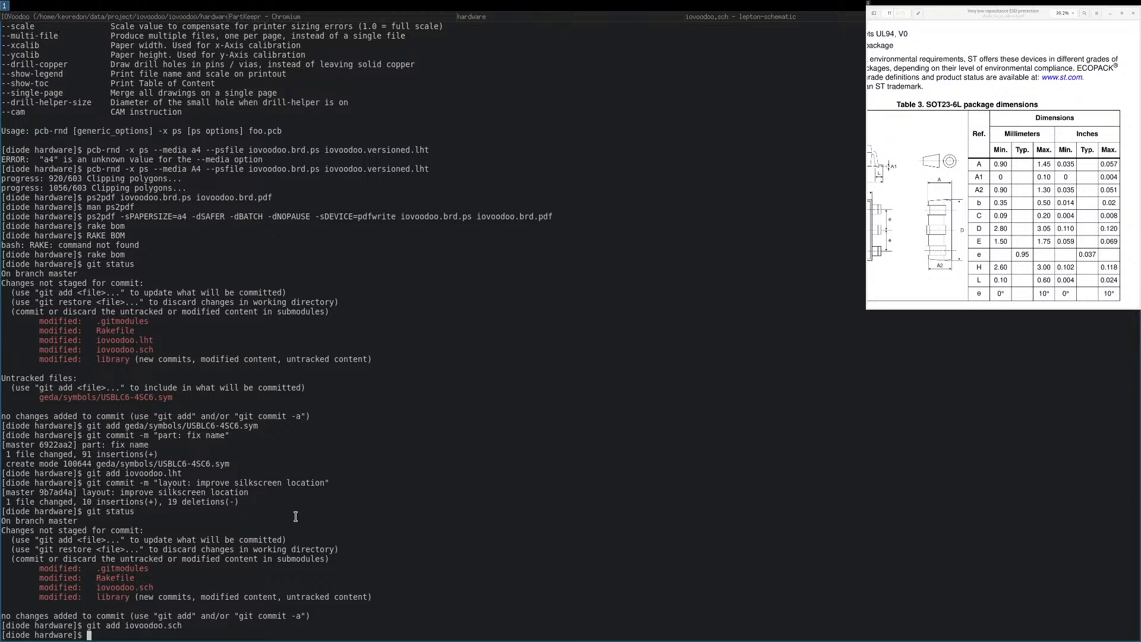
Commit the staged schematic with the message "schematic: complete BOM".
{"action": "type", "text": "git commit .-"}
{"action": "key", "text": "BackSpace"}
{"action": "key", "text": "BackSpace"}
{"action": "type", "text": "-m \"schematic: complet"}
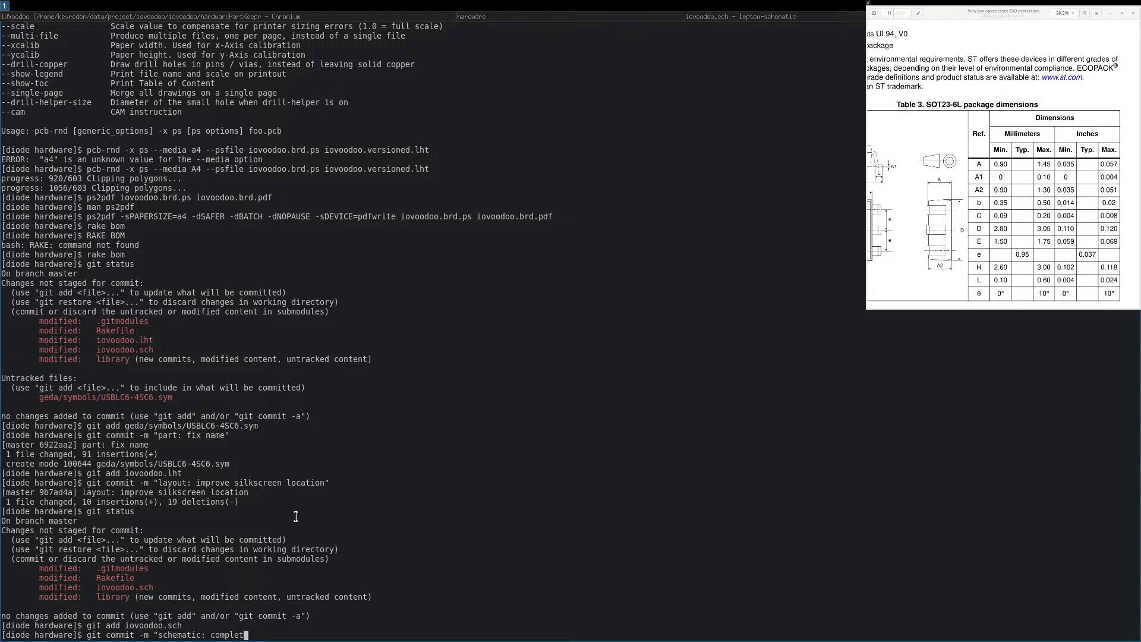
{"action": "type", "text": "e BOM"}
{"action": "key", "text": "Return"}
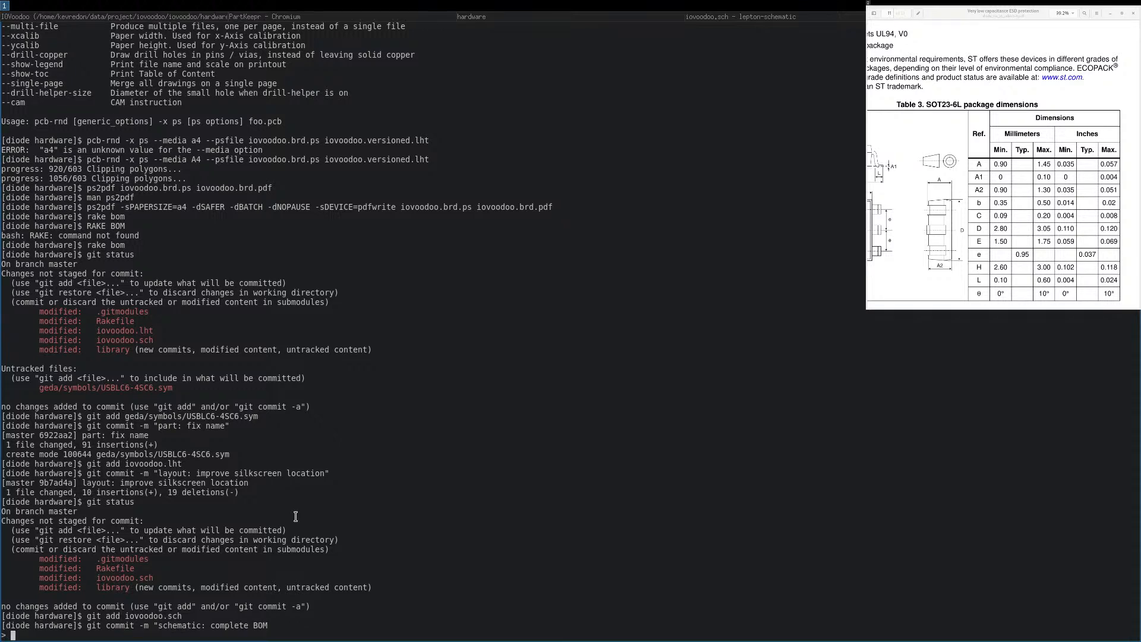
{"action": "type", "text": "\""}
{"action": "key", "text": "Return"}
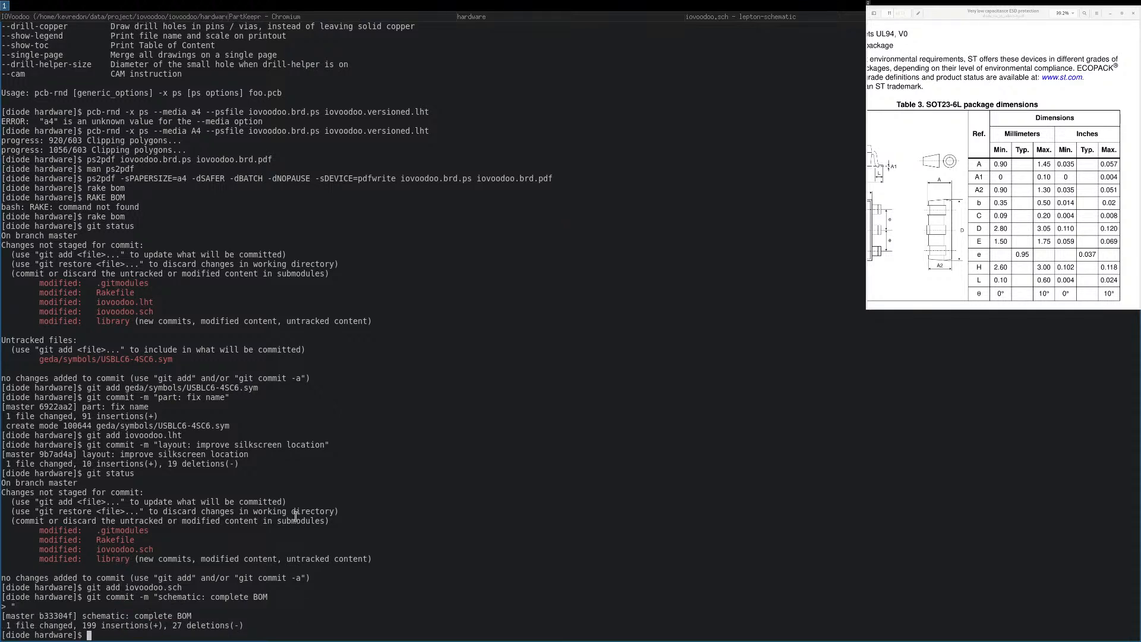
Show the uncommitted changes in the Rakefile with git diff.
{"action": "double_click", "coordinate": [101, 539]}
{"action": "key", "text": "super+c"}
{"action": "type", "text": "git diff"}
{"action": "middle_click", "coordinate": [102, 537]}
{"action": "key", "text": "Return"}
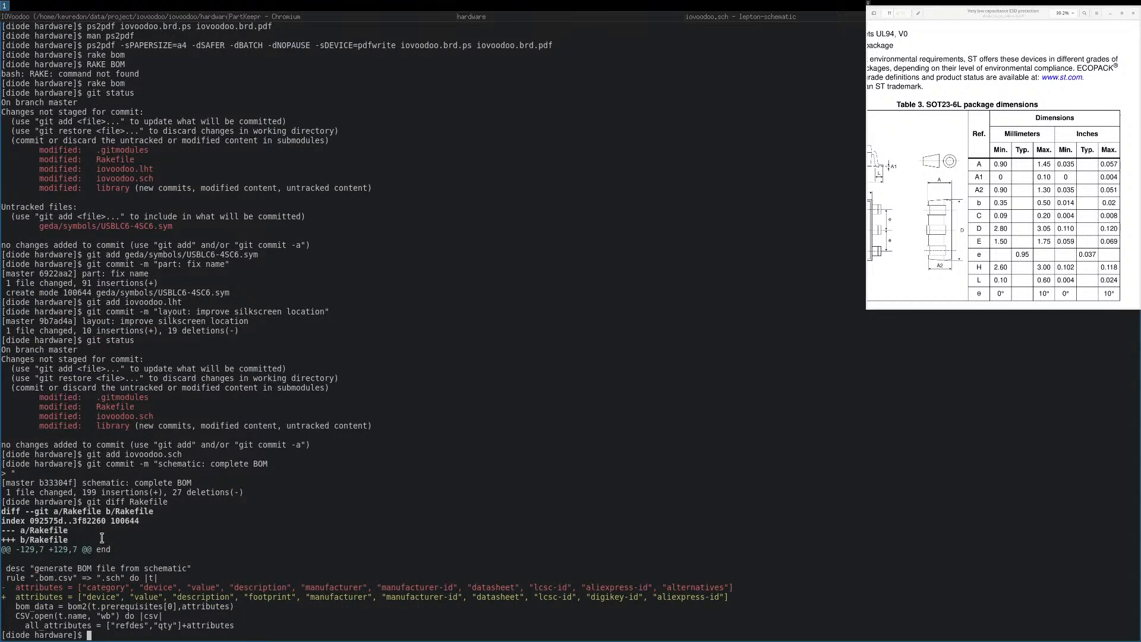
Stage the modified Rakefile with git add.
{"action": "key", "text": "Up"}
{"action": "key", "text": "ctrl+w"}
{"action": "key", "text": "ctrl+w"}
{"action": "type", "text": "commit"}
{"action": "key", "text": "BackSpace"}
{"action": "key", "text": "BackSpace"}
{"action": "key", "text": "BackSpace"}
{"action": "key", "text": "BackSpace"}
{"action": "key", "text": "BackSpace"}
{"action": "key", "text": "BackSpace"}
{"action": "type", "text": "add Rakefile"}
{"action": "key", "text": "Return"}
Commit the staged Rakefile with the message "Rakefile: fix BOM output".
{"action": "type", "text": "git co"}
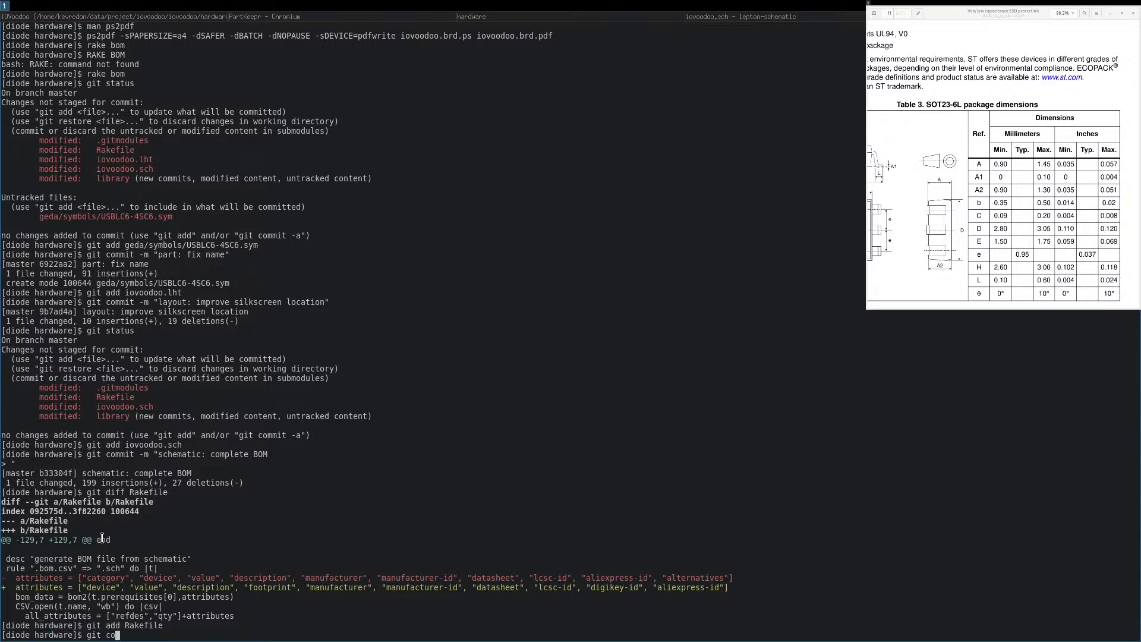
{"action": "type", "text": "mmit -m \"Rakefile : fix BOM output\""}
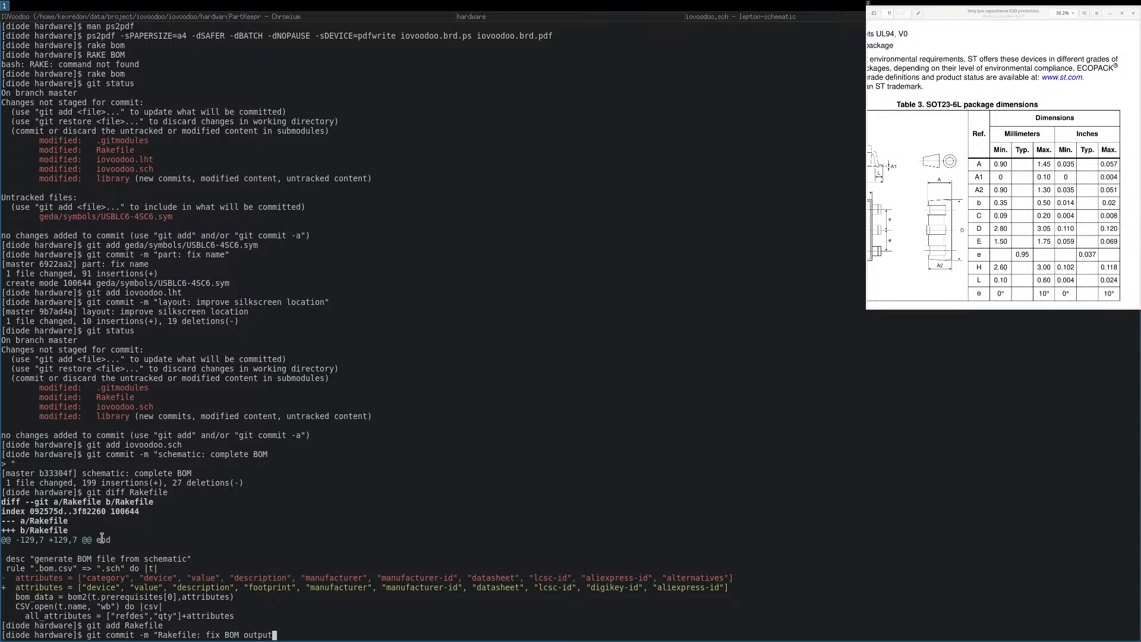
{"action": "key", "text": "Return"}
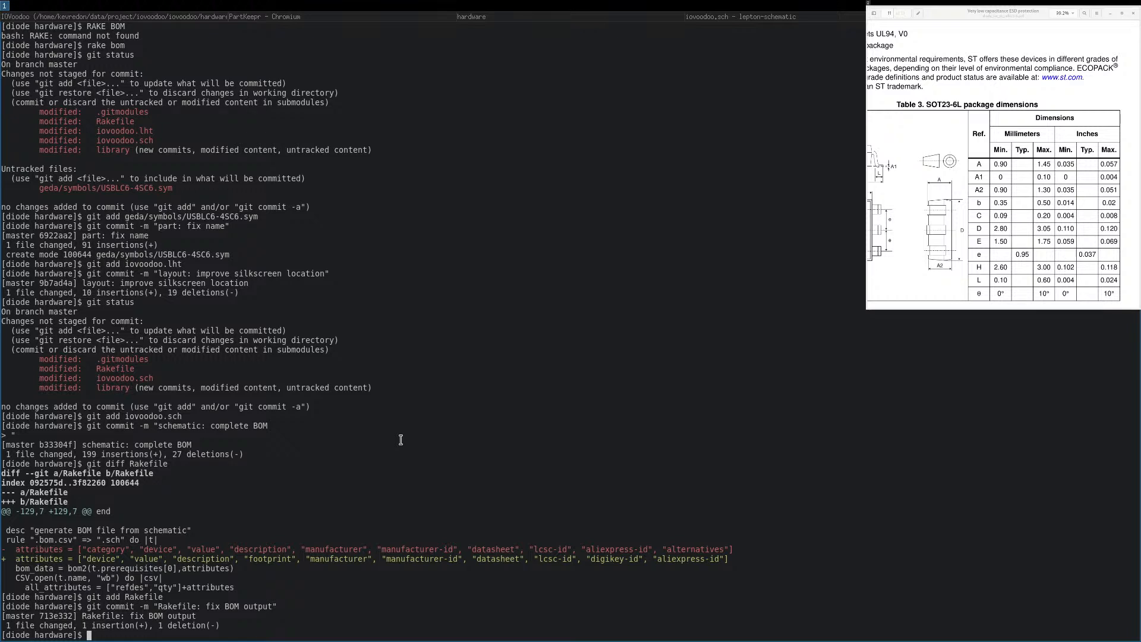
Run rake clean, and rebuild all hardware output files with rake.
{"action": "type", "text": "rake clean"}
{"action": "key", "text": "Return"}
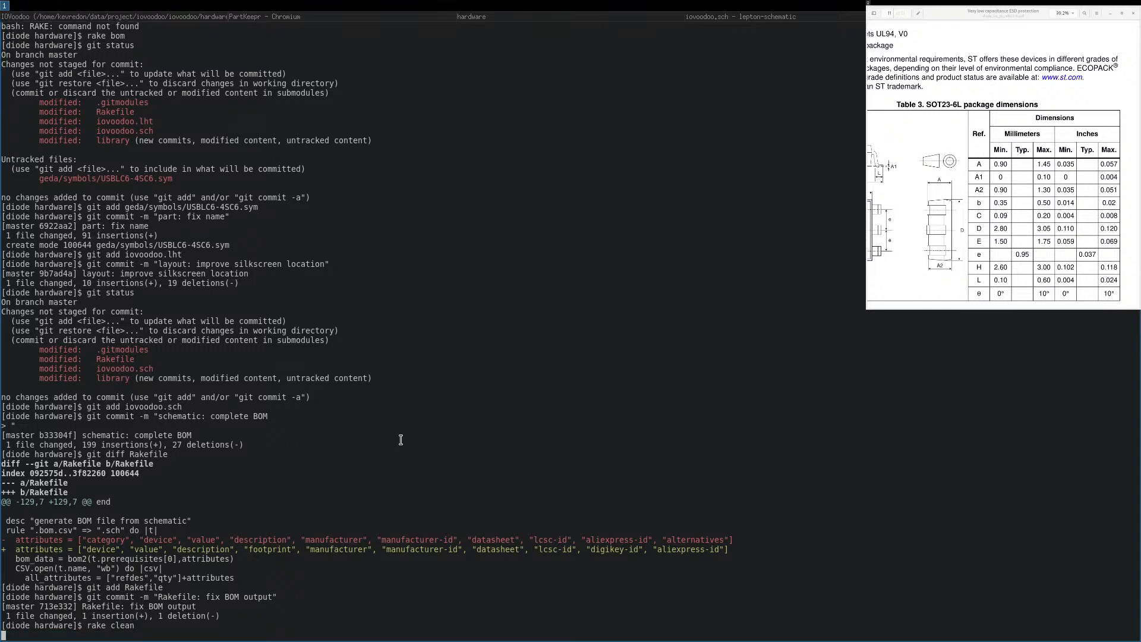
{"action": "type", "text": "rake"}
{"action": "key", "text": "Return"}
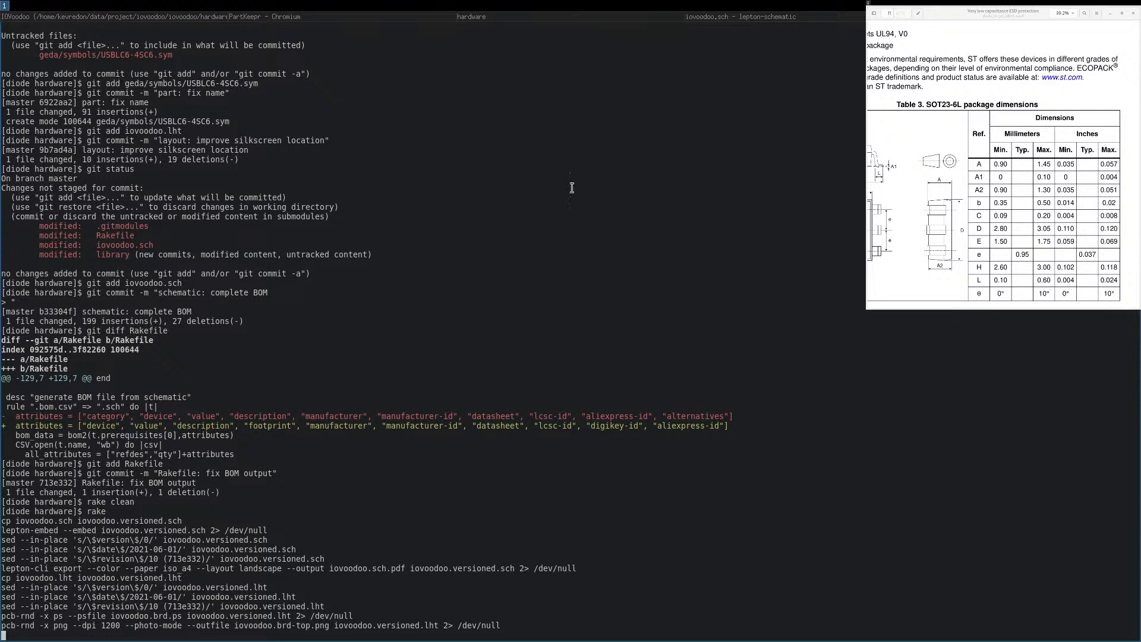
Switch to Chromium and open the LCSC shopping cart.
{"action": "left_click", "coordinate": [328, 18]}
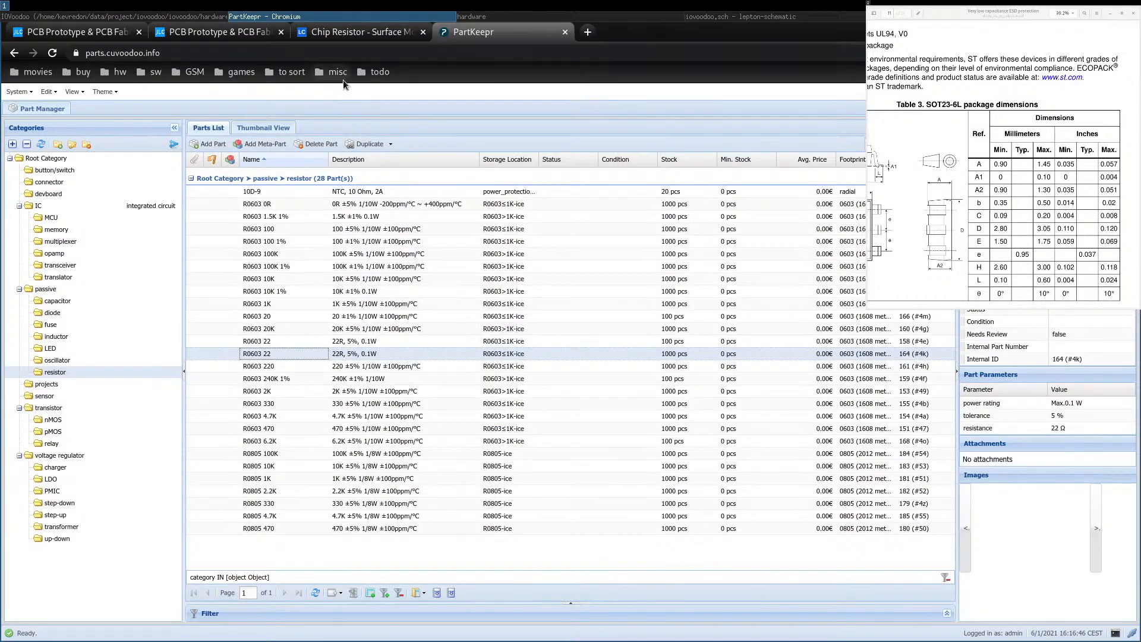
{"action": "left_click", "coordinate": [332, 32]}
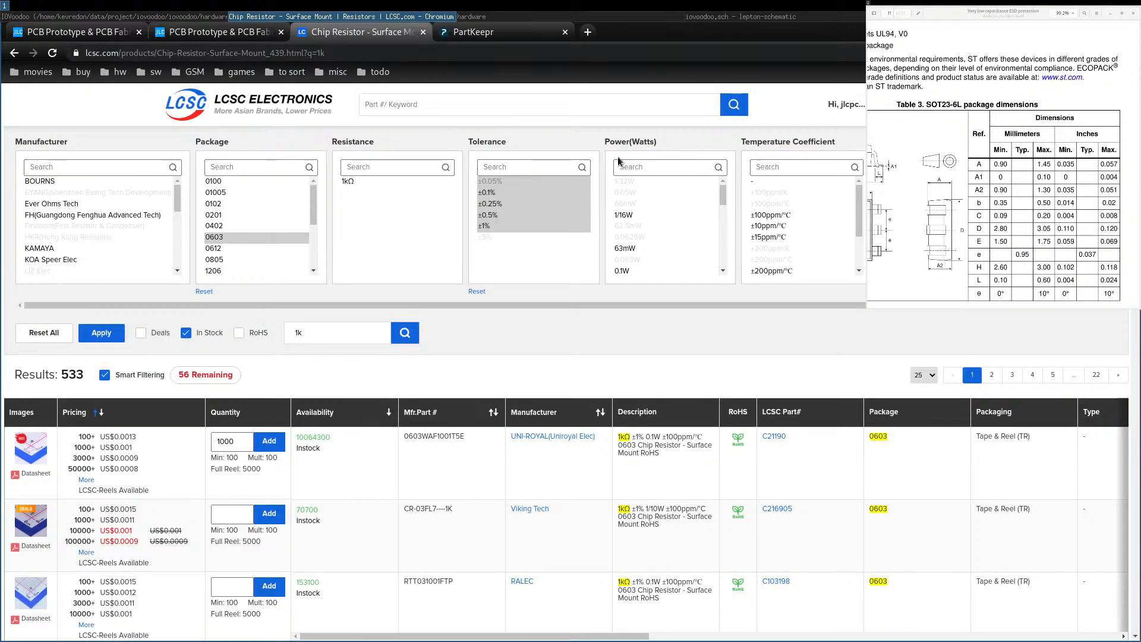
{"action": "left_click", "coordinate": [933, 104]}
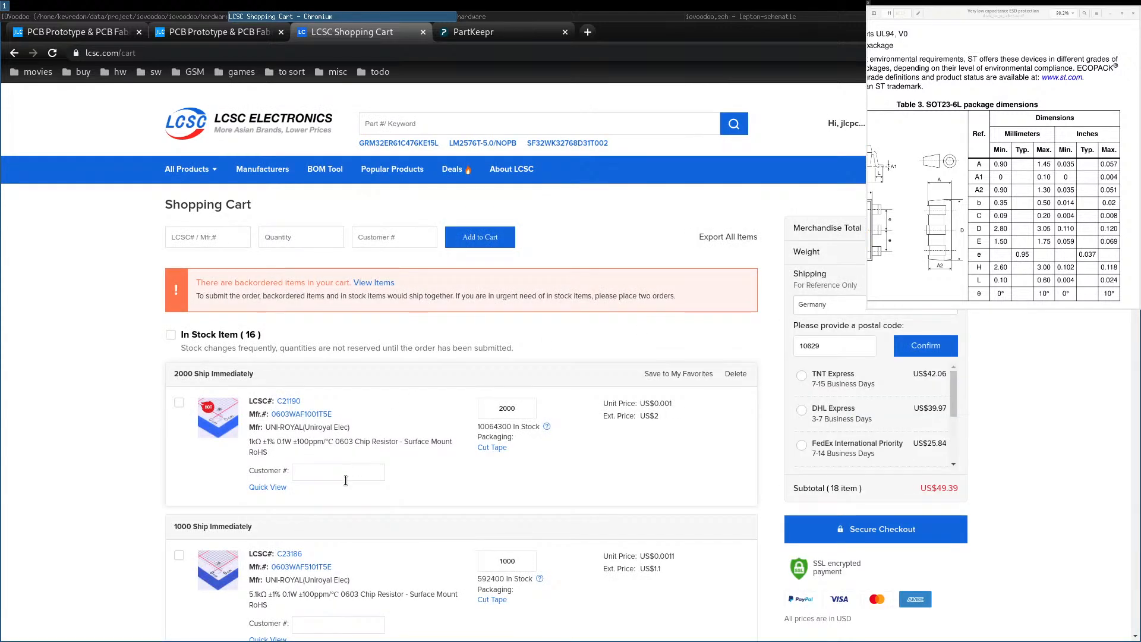
Set the cart quantity of the KF141R-2.54-10P spring clamp terminal block to 5.
{"action": "scroll", "coordinate": [328, 412], "scroll_direction": "down", "scroll_amount": 4}
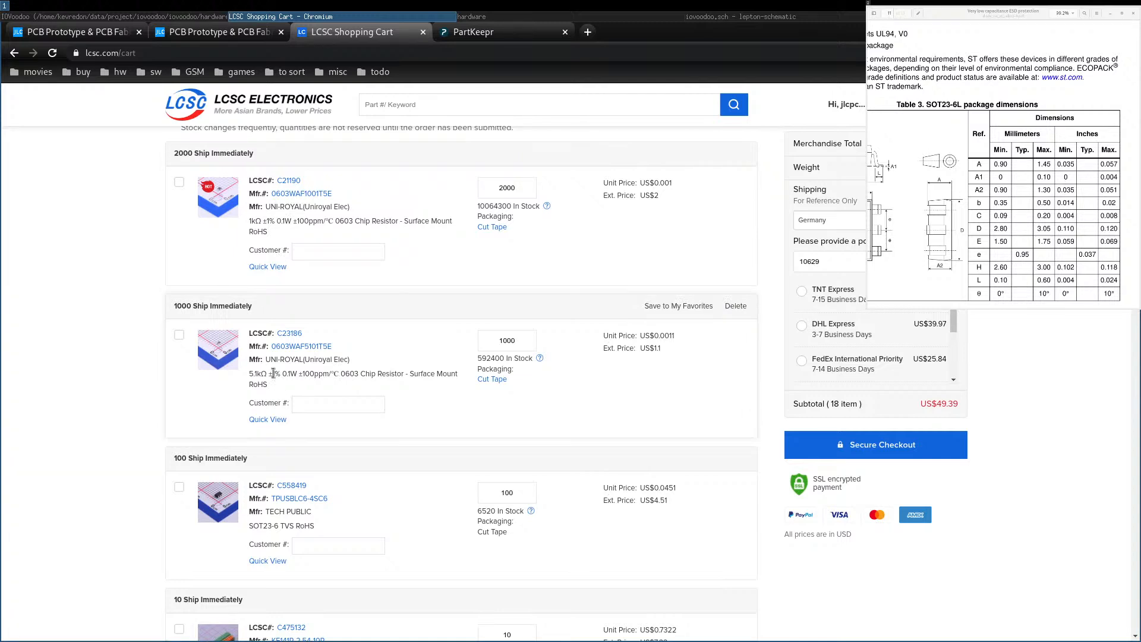
{"action": "scroll", "coordinate": [267, 332], "scroll_direction": "down", "scroll_amount": 2}
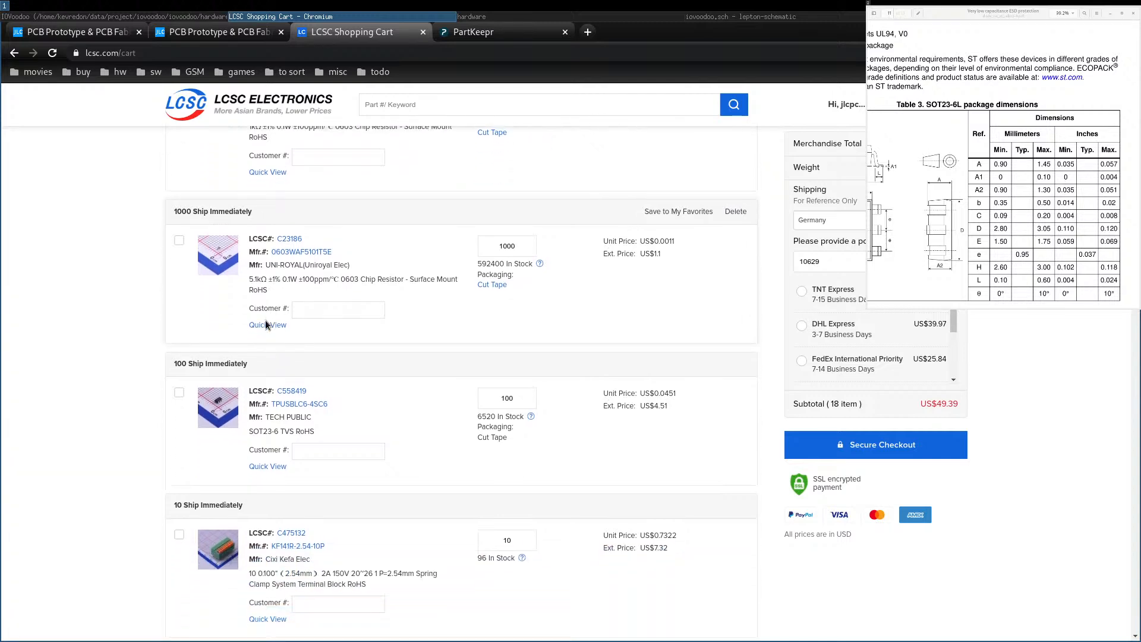
{"action": "scroll", "coordinate": [395, 429], "scroll_direction": "down", "scroll_amount": 5}
{"action": "double_click", "coordinate": [285, 427]}
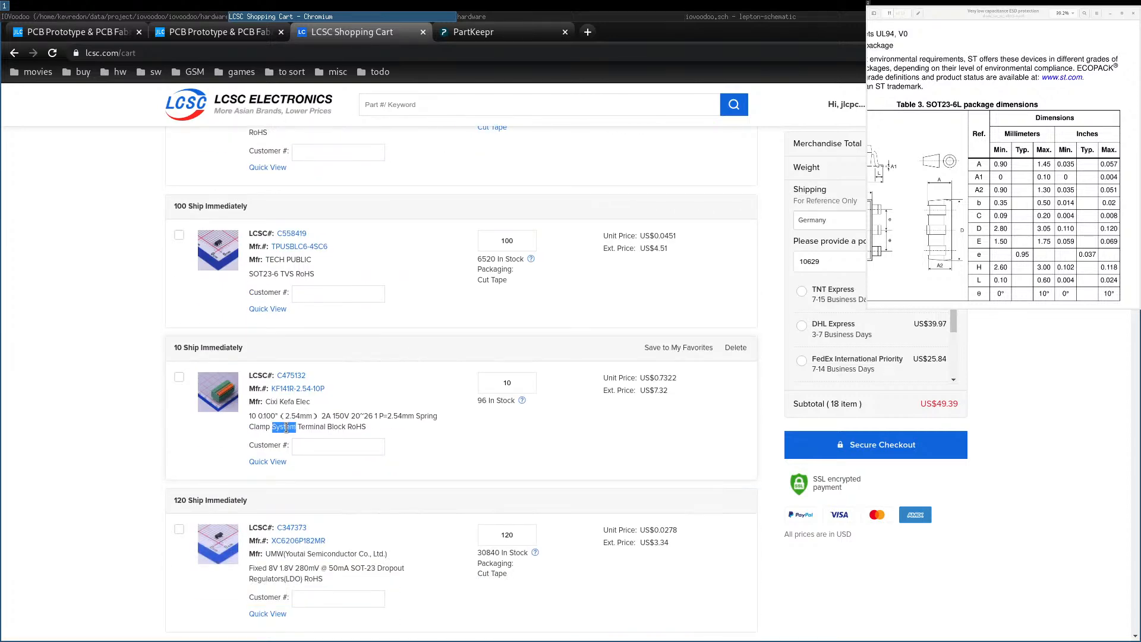
{"action": "double_click", "coordinate": [509, 381]}
{"action": "left_click", "coordinate": [548, 447]}
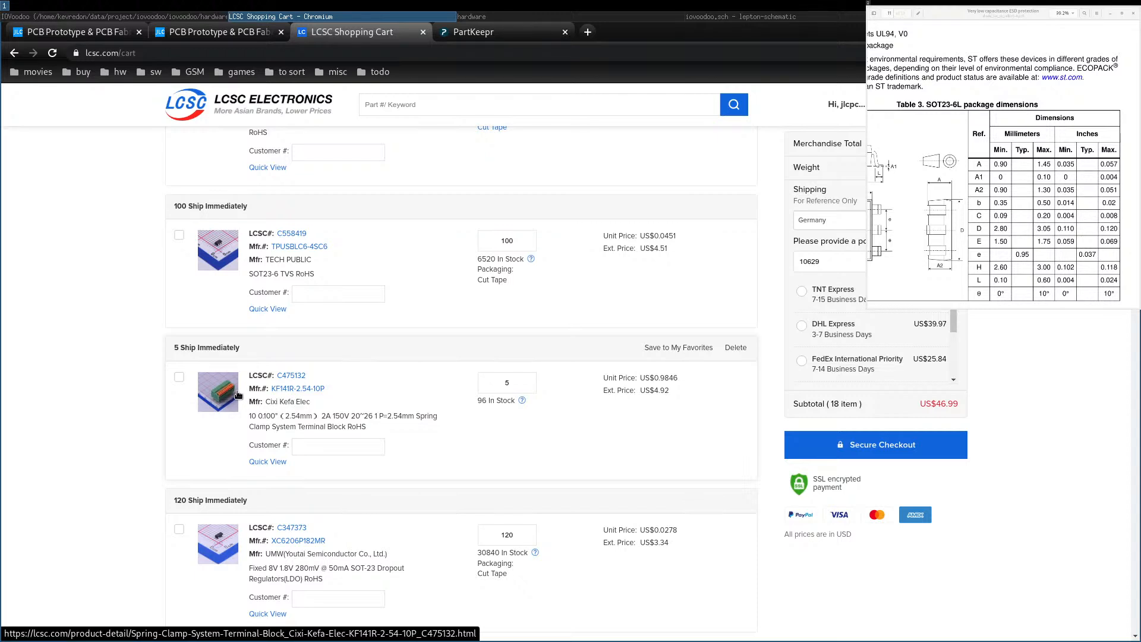
Delete the TYPE-C-31-M-12 USB connector from the shopping cart.
{"action": "scroll", "coordinate": [360, 430], "scroll_direction": "down", "scroll_amount": 2}
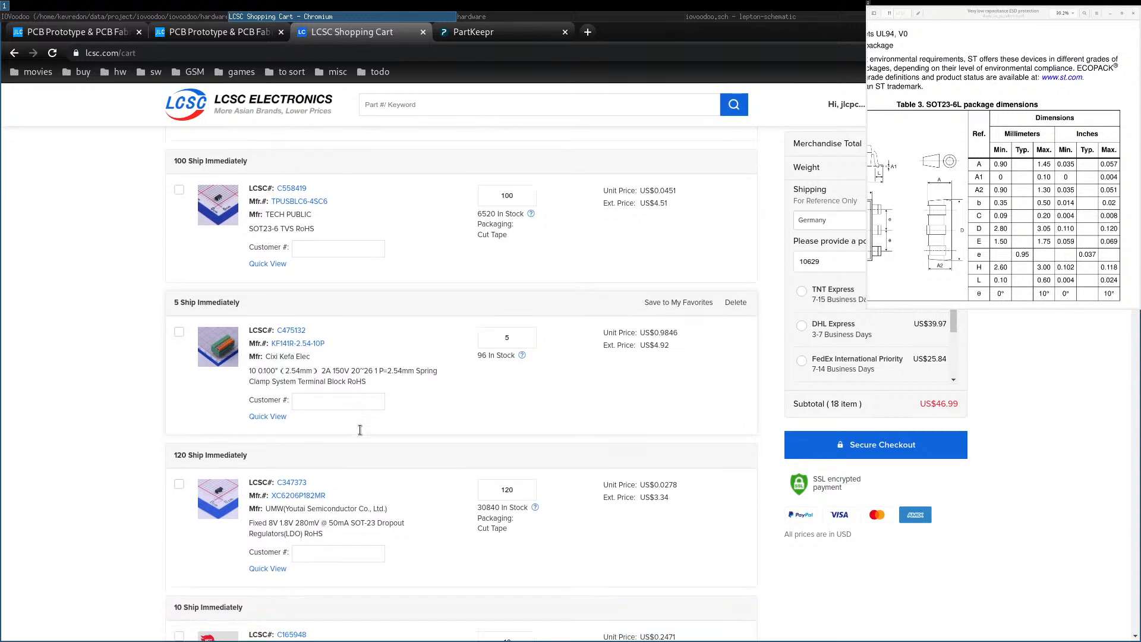
{"action": "scroll", "coordinate": [360, 430], "scroll_direction": "down", "scroll_amount": 1}
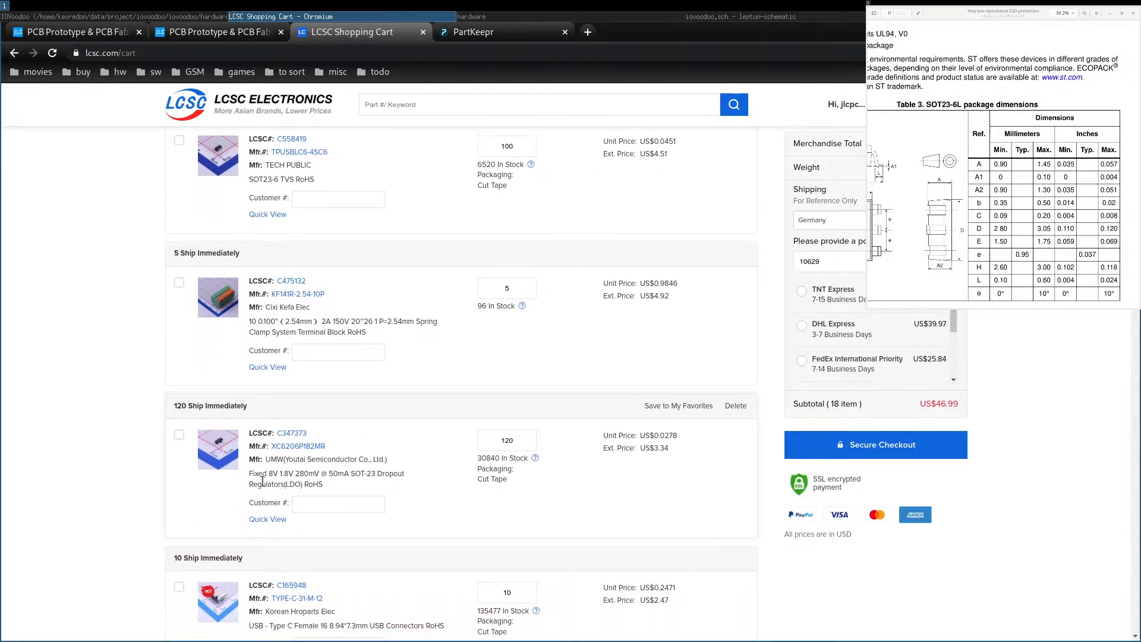
{"action": "scroll", "coordinate": [410, 452], "scroll_direction": "down", "scroll_amount": 6}
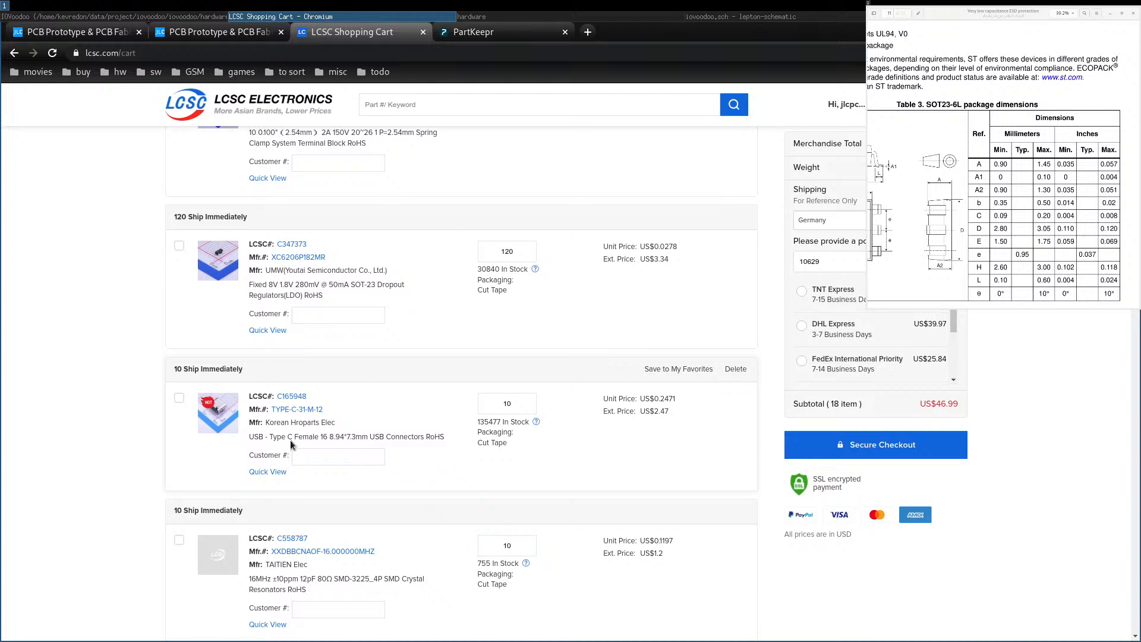
{"action": "left_click", "coordinate": [736, 369]}
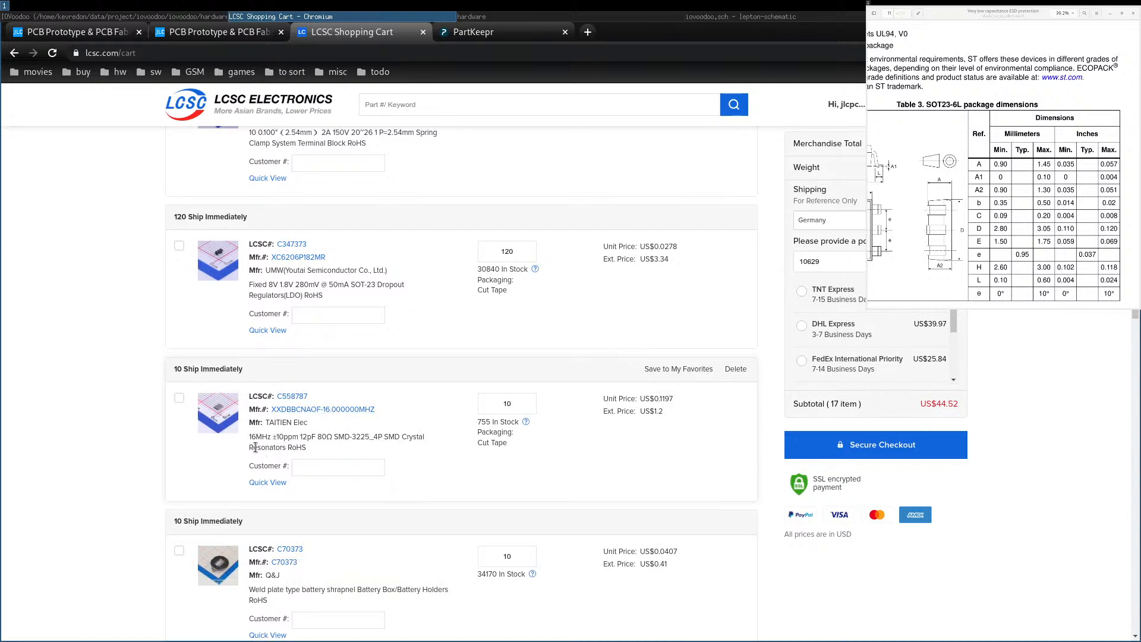
Open the product page of the 16MHz TAITIEN crystal XXDBBCNAOF-16.000000MHZ from the cart in a separate browser tab.
{"action": "double_click", "coordinate": [256, 438]}
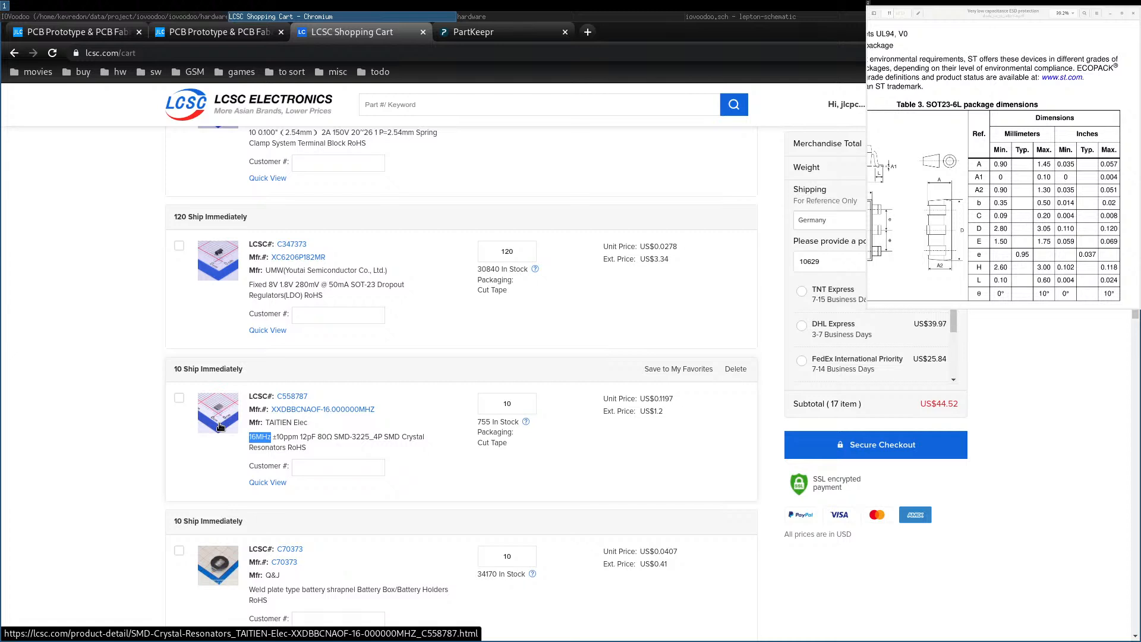
{"action": "left_click", "coordinate": [256, 450]}
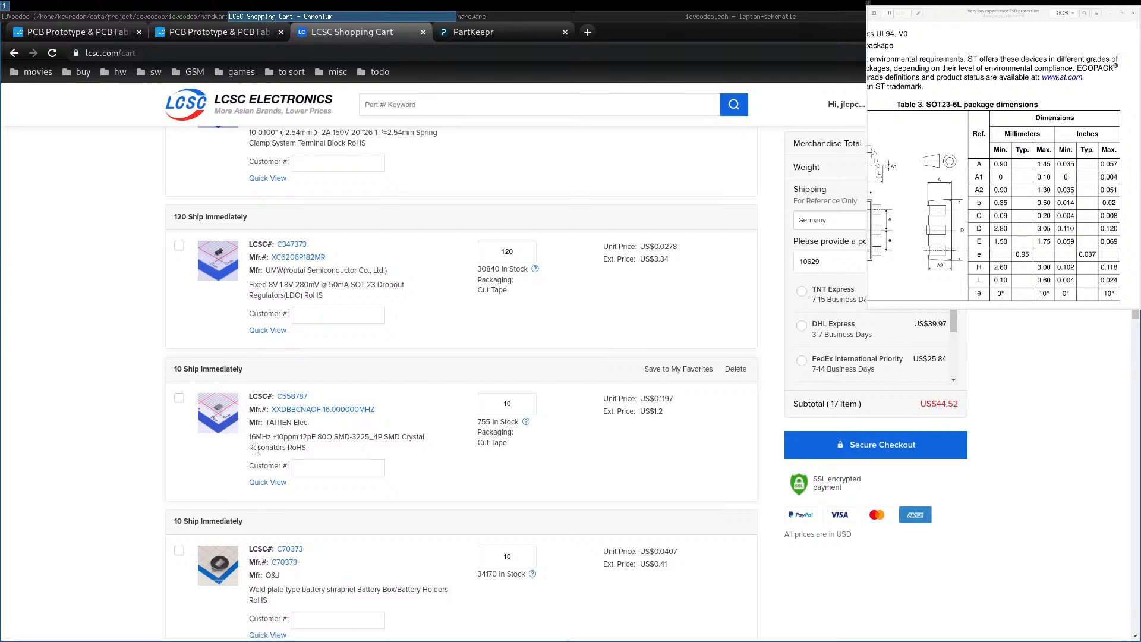
{"action": "middle_click", "coordinate": [294, 399]}
{"action": "left_click", "coordinate": [464, 34]}
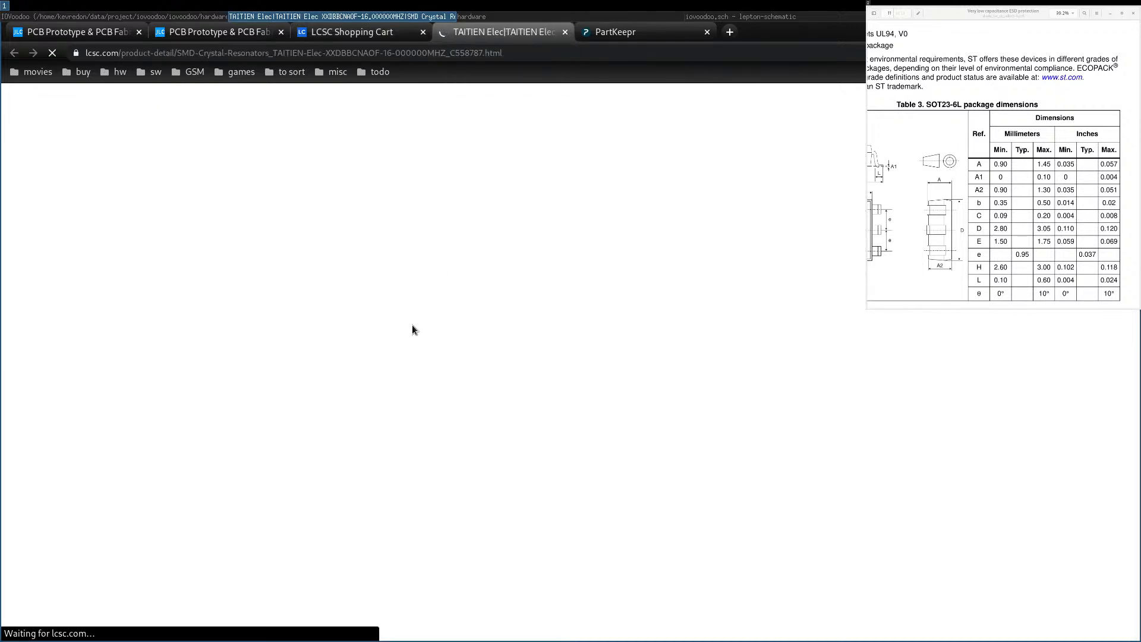
Open the TAITIEN 16MHz crystal's datasheet, examine its dimensions and solder pad layout, and close the datasheet.
{"action": "left_click", "coordinate": [410, 349]}
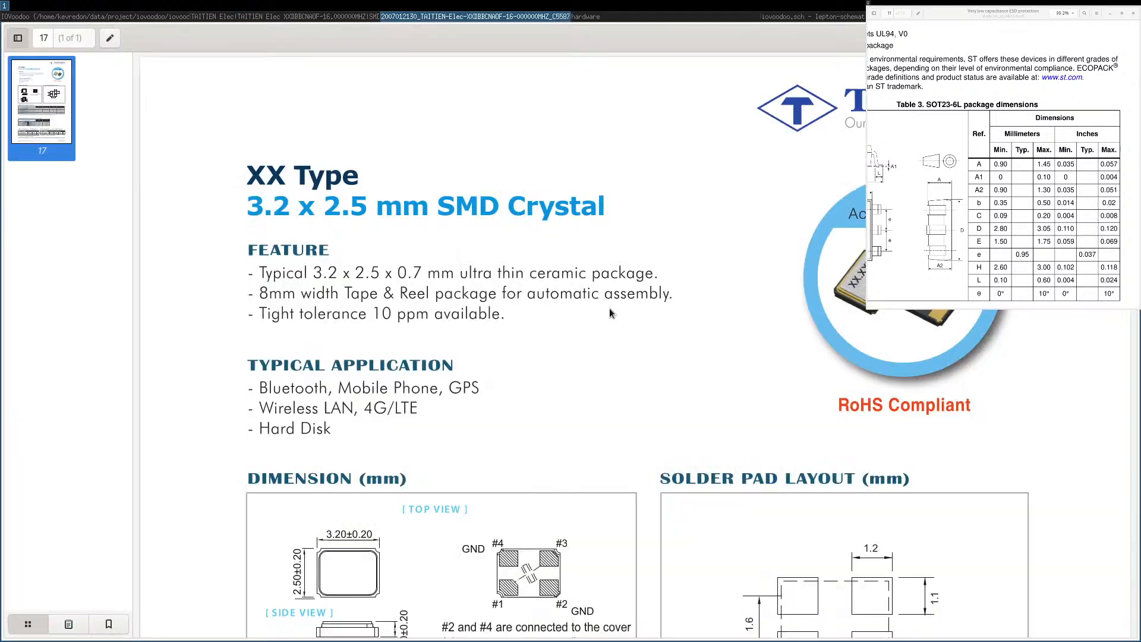
{"action": "scroll", "coordinate": [608, 307], "scroll_direction": "down", "scroll_amount": 3}
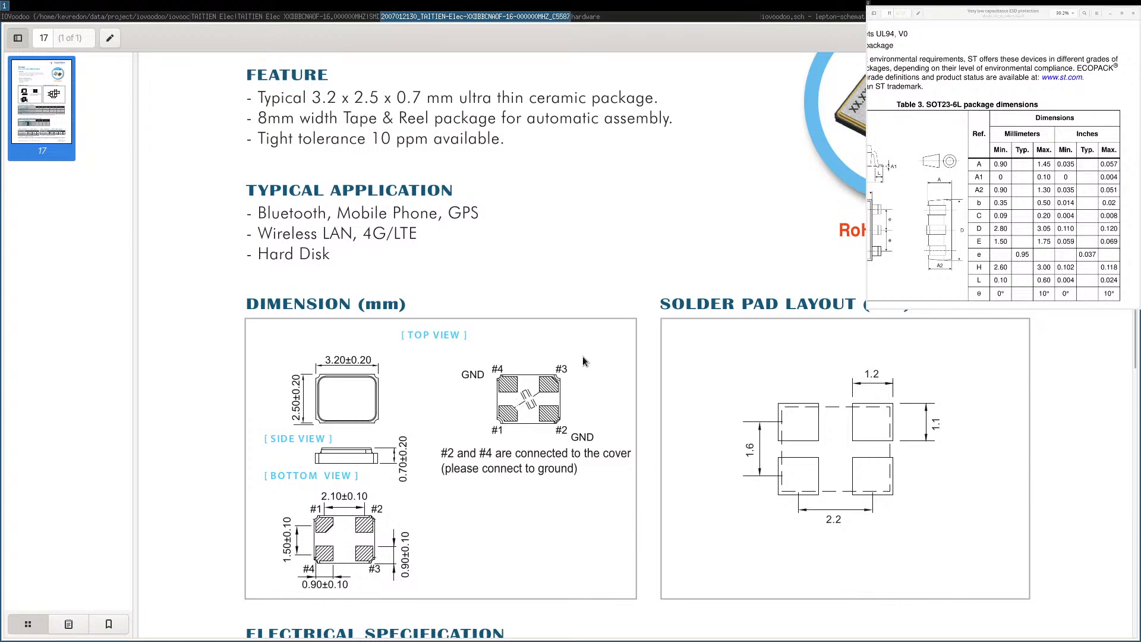
{"action": "scroll", "coordinate": [583, 358], "scroll_direction": "up", "scroll_amount": 3}
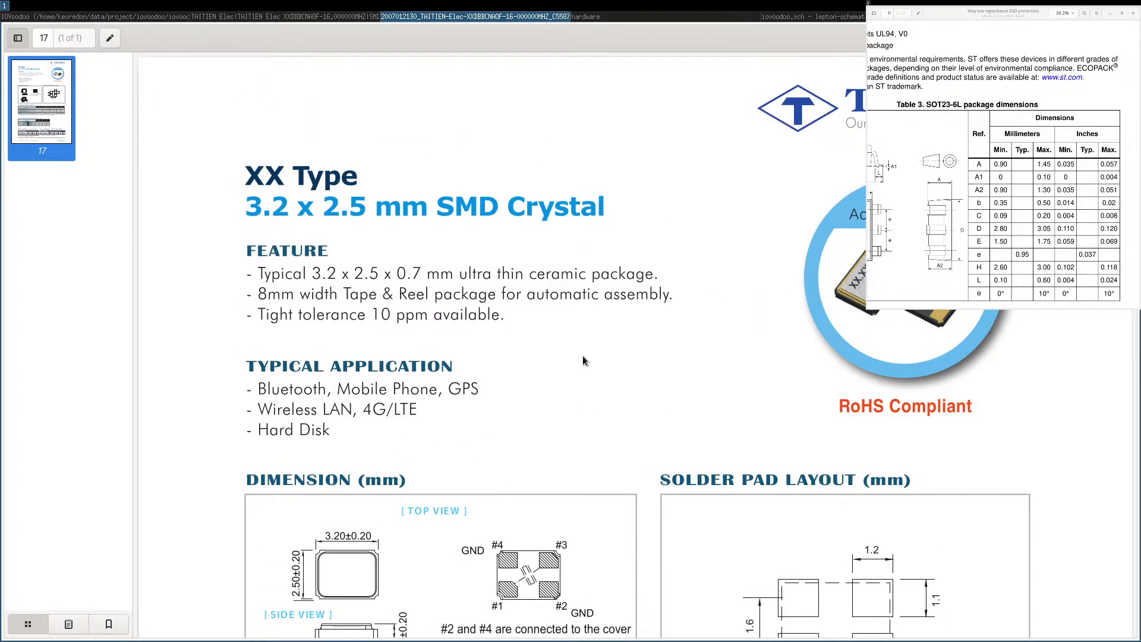
{"action": "scroll", "coordinate": [582, 356], "scroll_direction": "down", "scroll_amount": 2}
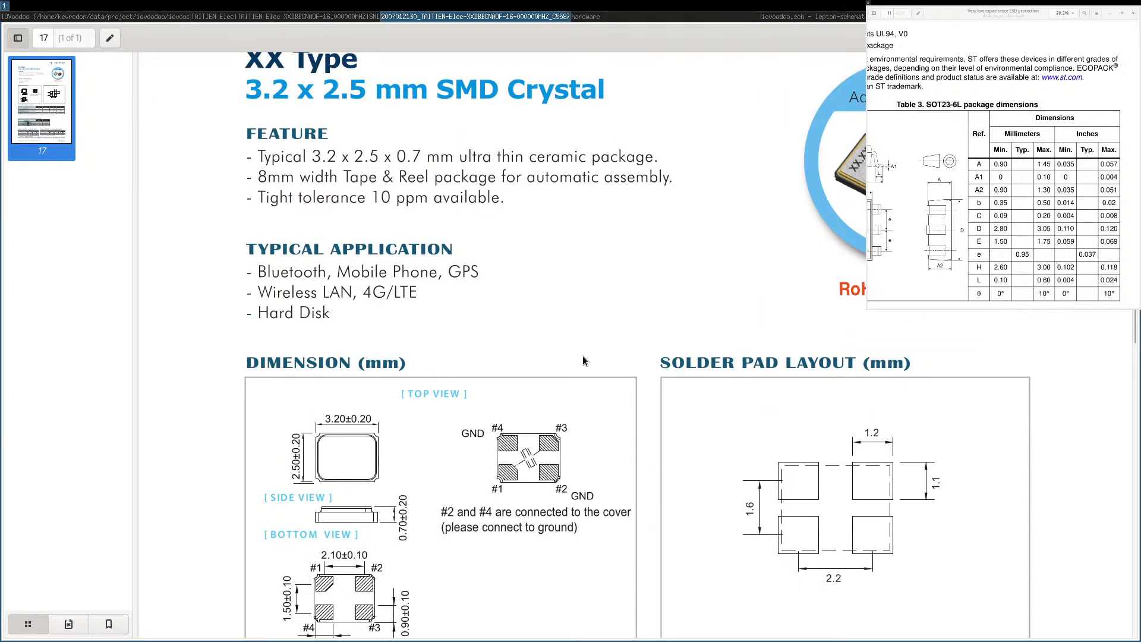
{"action": "key", "text": "ctrl+w"}
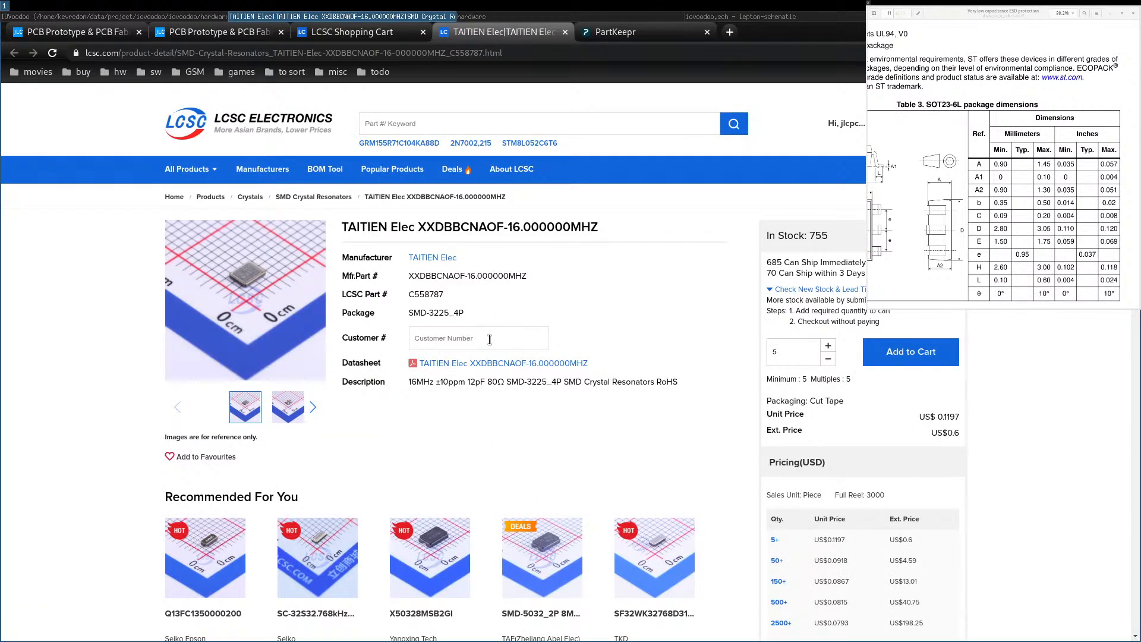
Return to the LCSC shopping cart and delete the TTP223-BA6 touch controller from Tontek Design Tech.
{"action": "left_click", "coordinate": [365, 35]}
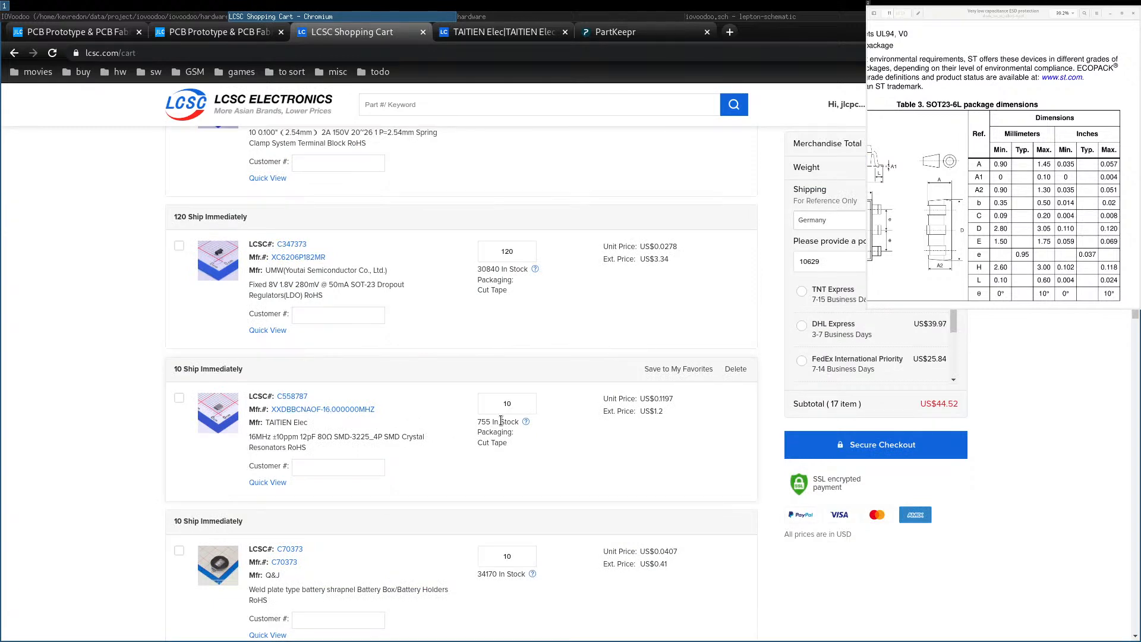
{"action": "scroll", "coordinate": [419, 405], "scroll_direction": "down", "scroll_amount": 5}
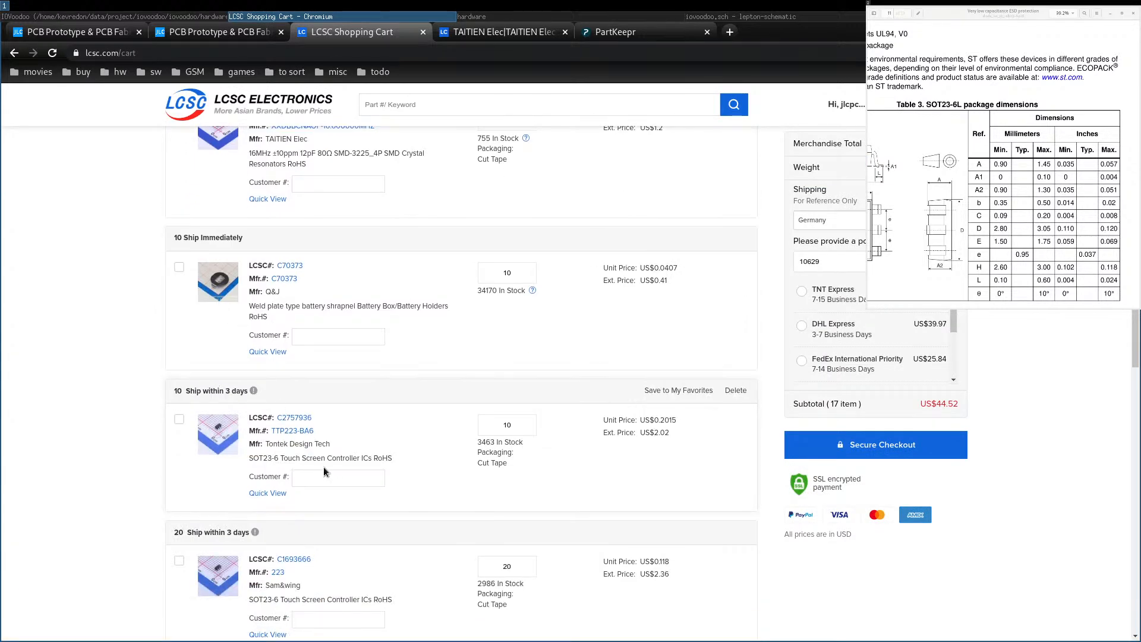
{"action": "scroll", "coordinate": [320, 469], "scroll_direction": "down", "scroll_amount": 1}
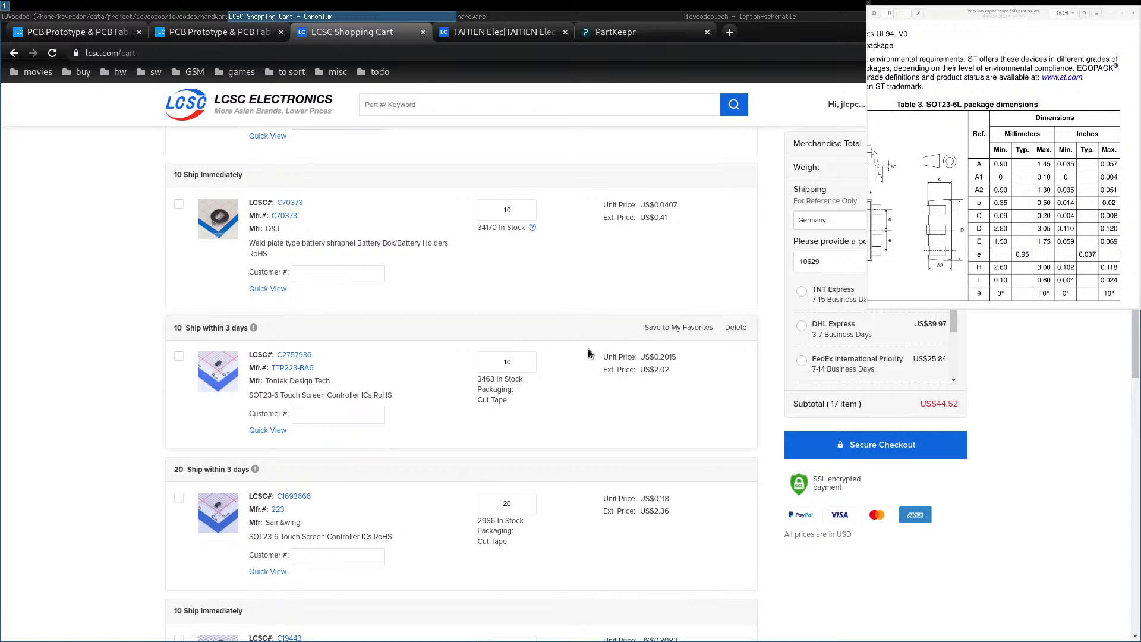
{"action": "left_click", "coordinate": [735, 328]}
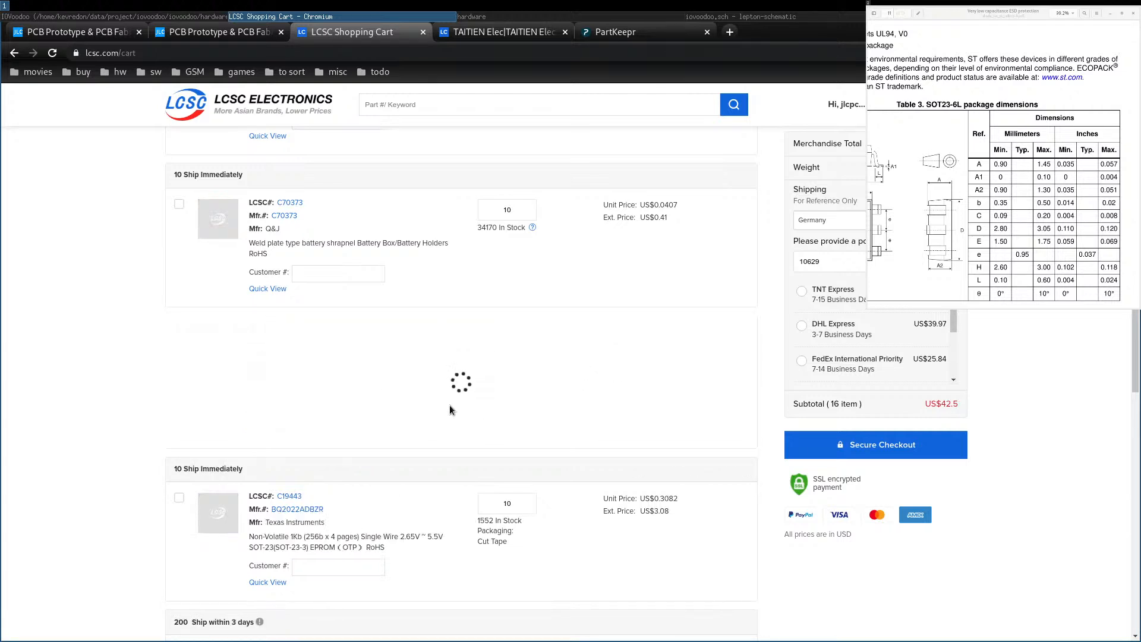
Delete the BOOMELE 2X10P IDC connector C9144 from the shopping cart.
{"action": "scroll", "coordinate": [327, 416], "scroll_direction": "down", "scroll_amount": 3}
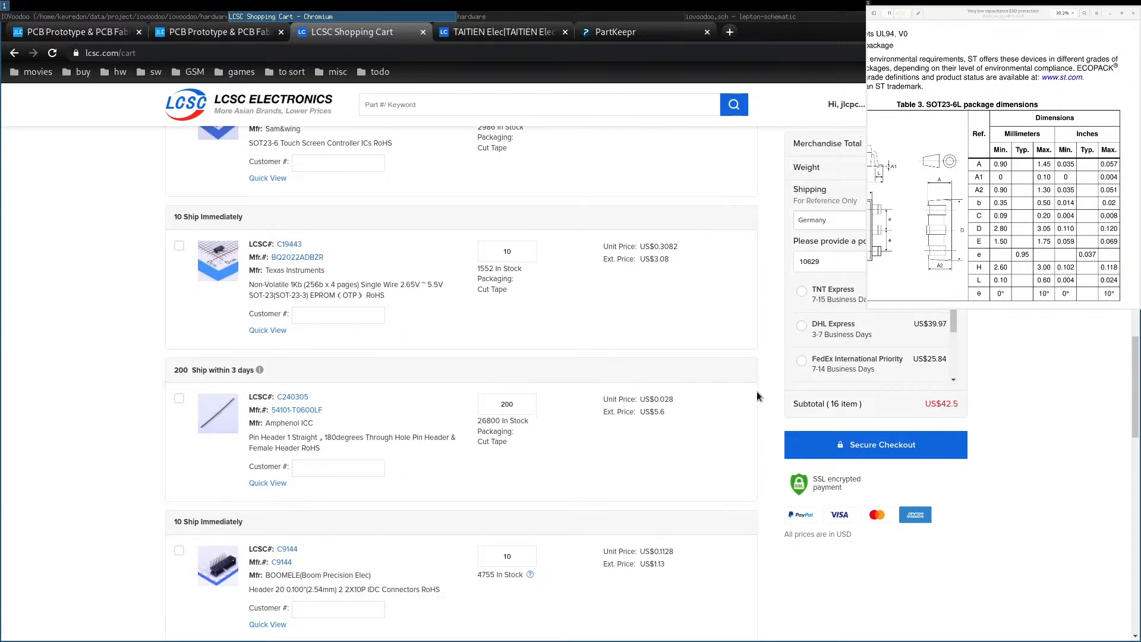
{"action": "scroll", "coordinate": [500, 414], "scroll_direction": "down", "scroll_amount": 1}
{"action": "scroll", "coordinate": [501, 414], "scroll_direction": "down", "scroll_amount": 2}
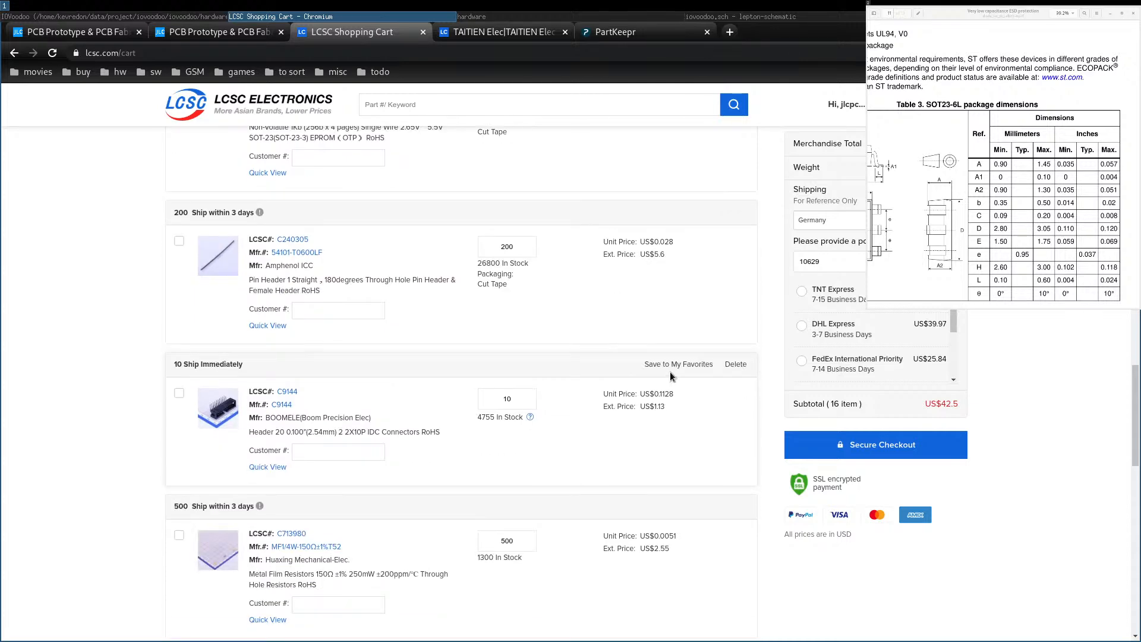
{"action": "left_click", "coordinate": [735, 365]}
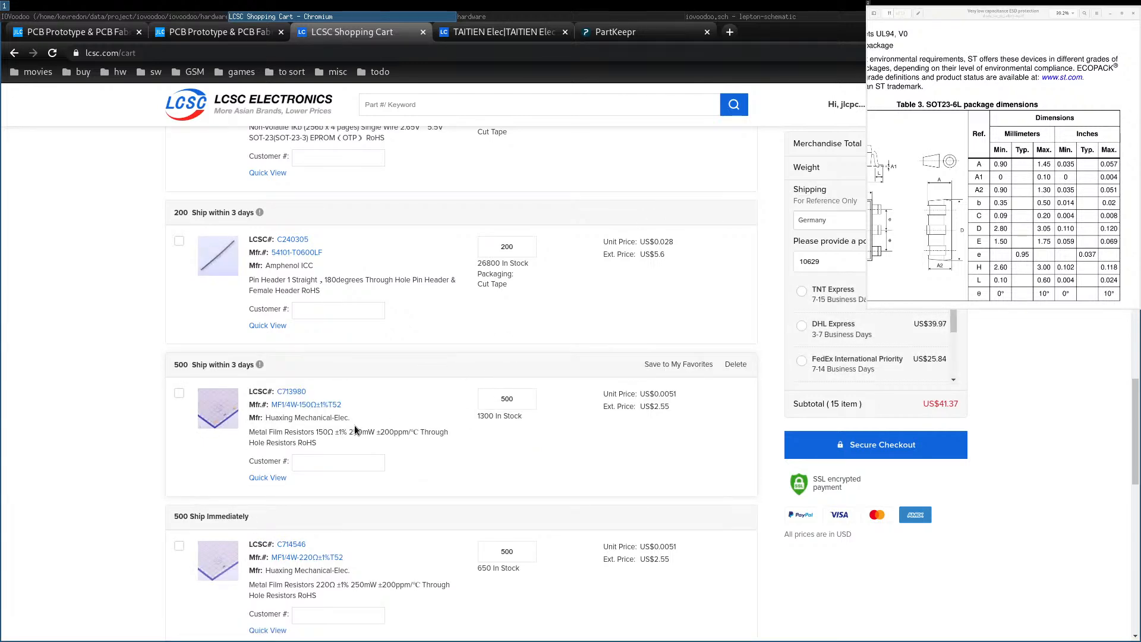
Review the rest of the cart, including the metal film resistors and the backordered AMS1117-ADJ and STM32G031K8T6.
{"action": "scroll", "coordinate": [354, 424], "scroll_direction": "down", "scroll_amount": 3}
{"action": "scroll", "coordinate": [352, 422], "scroll_direction": "down", "scroll_amount": 3}
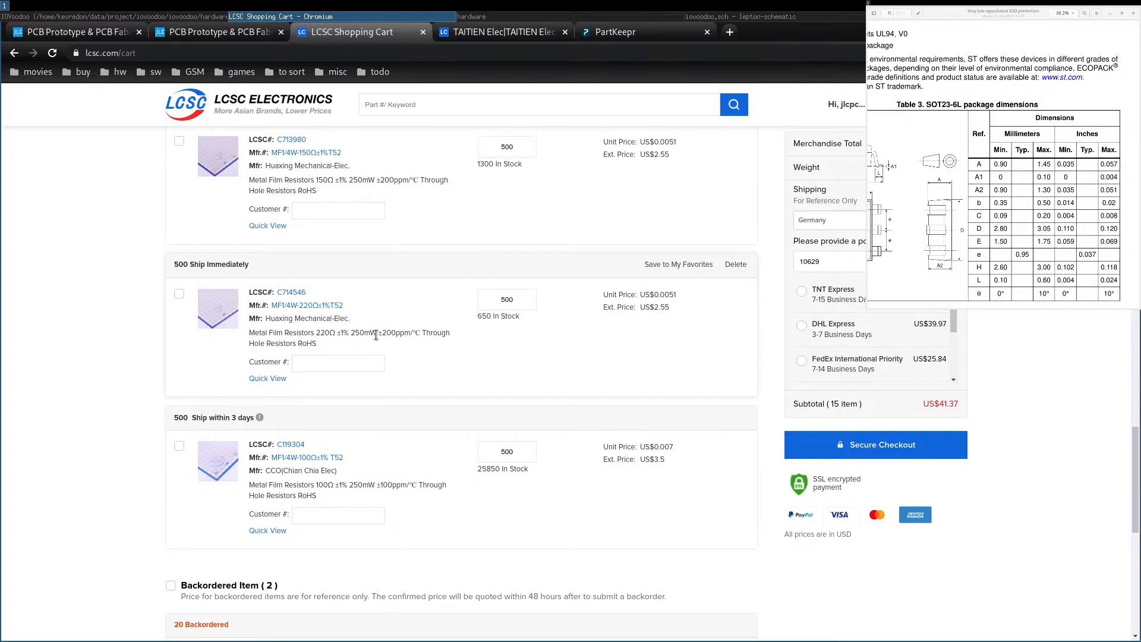
{"action": "scroll", "coordinate": [376, 334], "scroll_direction": "down", "scroll_amount": 5}
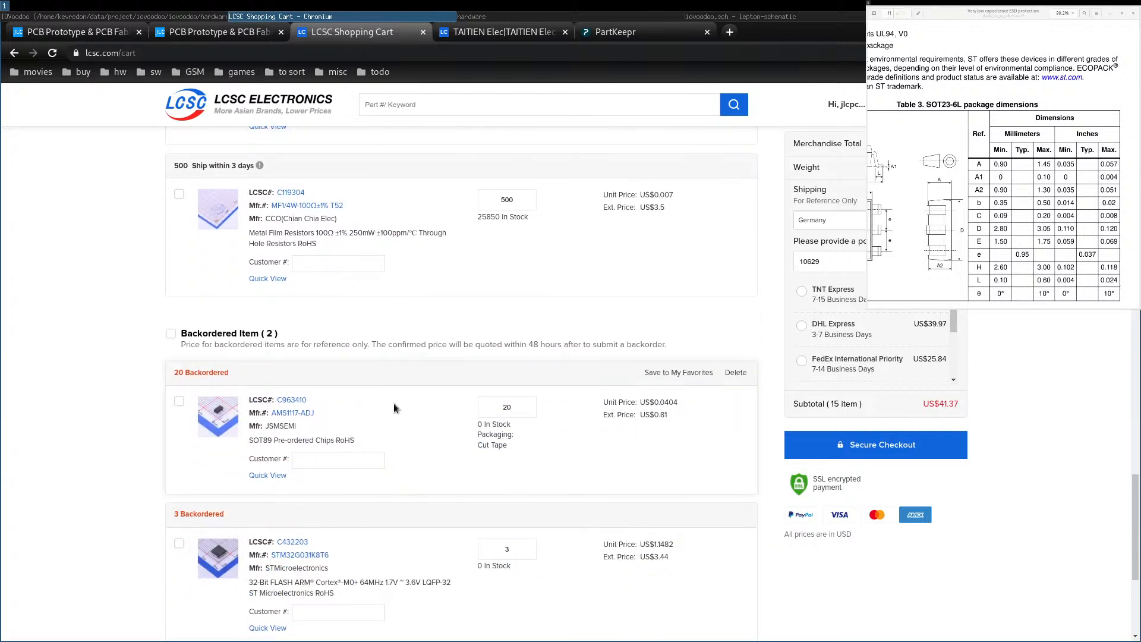
{"action": "scroll", "coordinate": [401, 415], "scroll_direction": "down", "scroll_amount": 2}
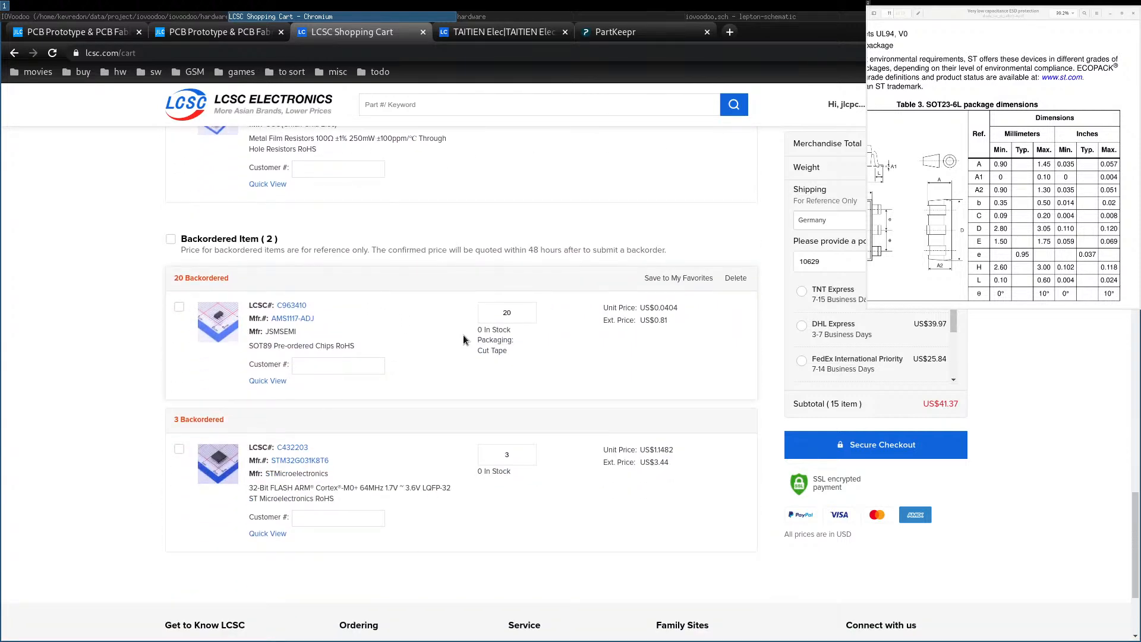
{"action": "scroll", "coordinate": [447, 353], "scroll_direction": "down", "scroll_amount": 3}
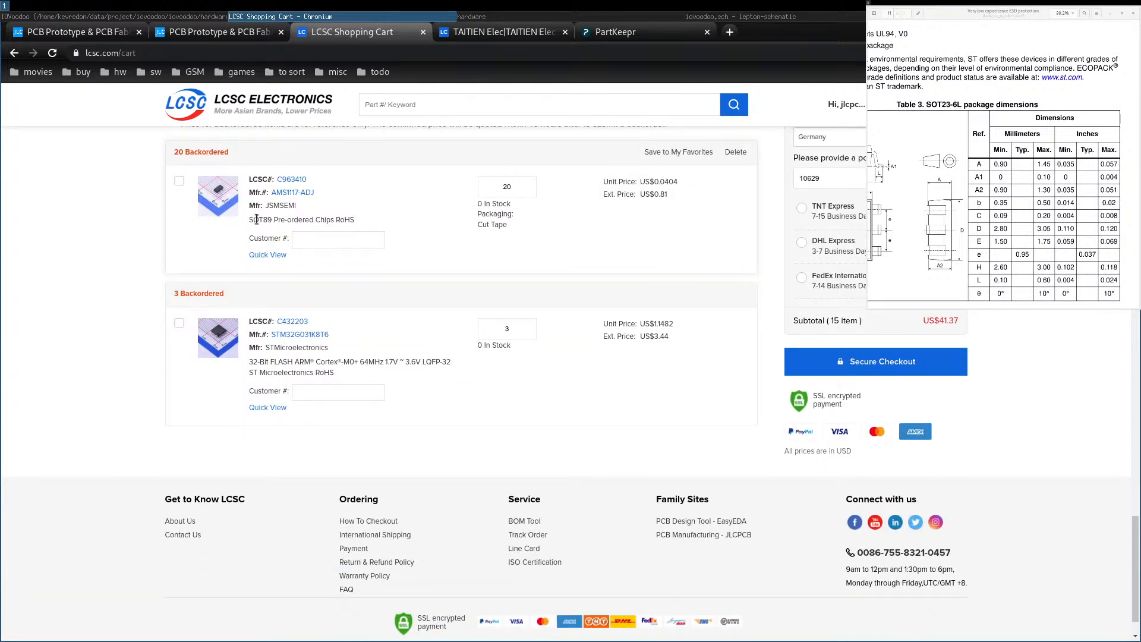
{"action": "scroll", "coordinate": [384, 373], "scroll_direction": "up", "scroll_amount": 2}
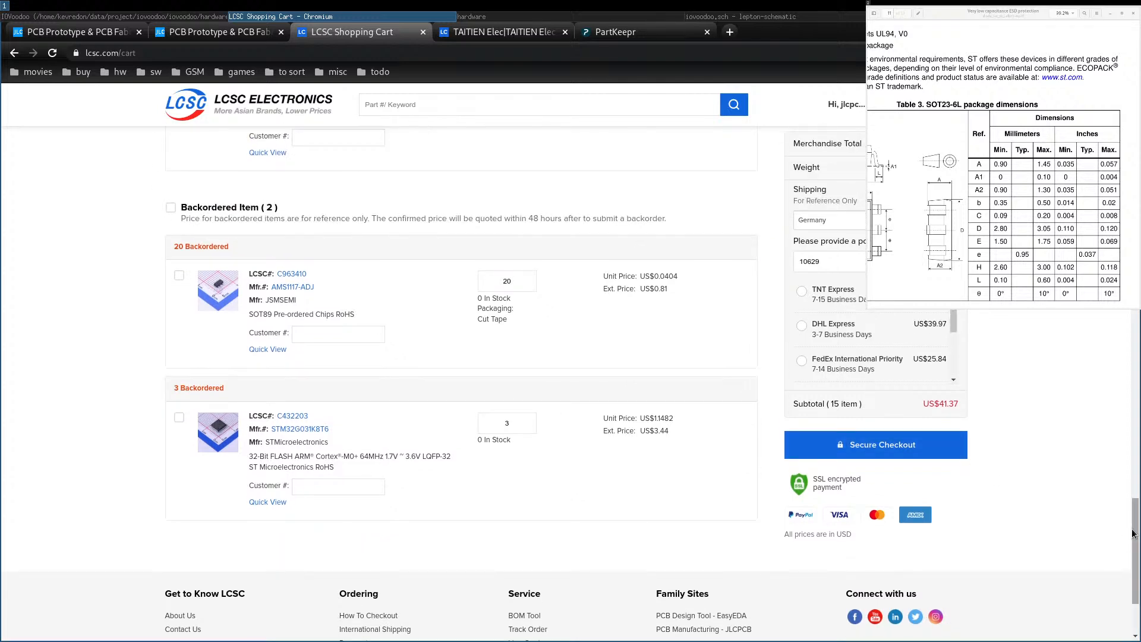
{"action": "left_click_drag", "start_coordinate": [1134, 529], "coordinate": [1133, 113]}
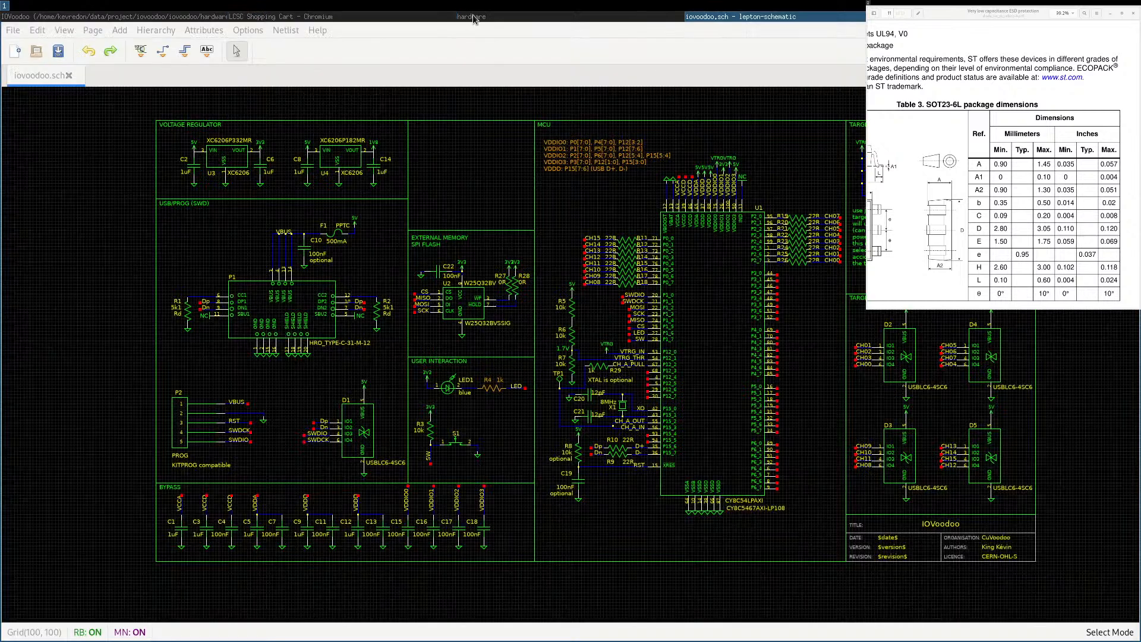
Switch to the terminal and locate the name of the generated Gerber archive iovoodoo.brd.zip in the rake output.
{"action": "left_click", "coordinate": [737, 16]}
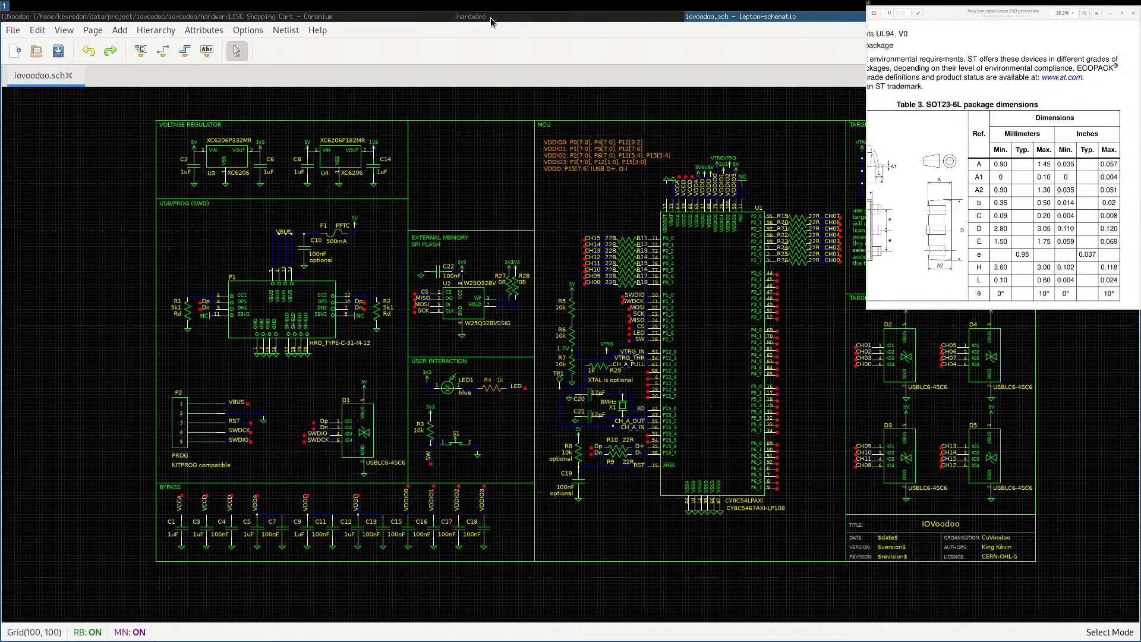
{"action": "left_click", "coordinate": [476, 16]}
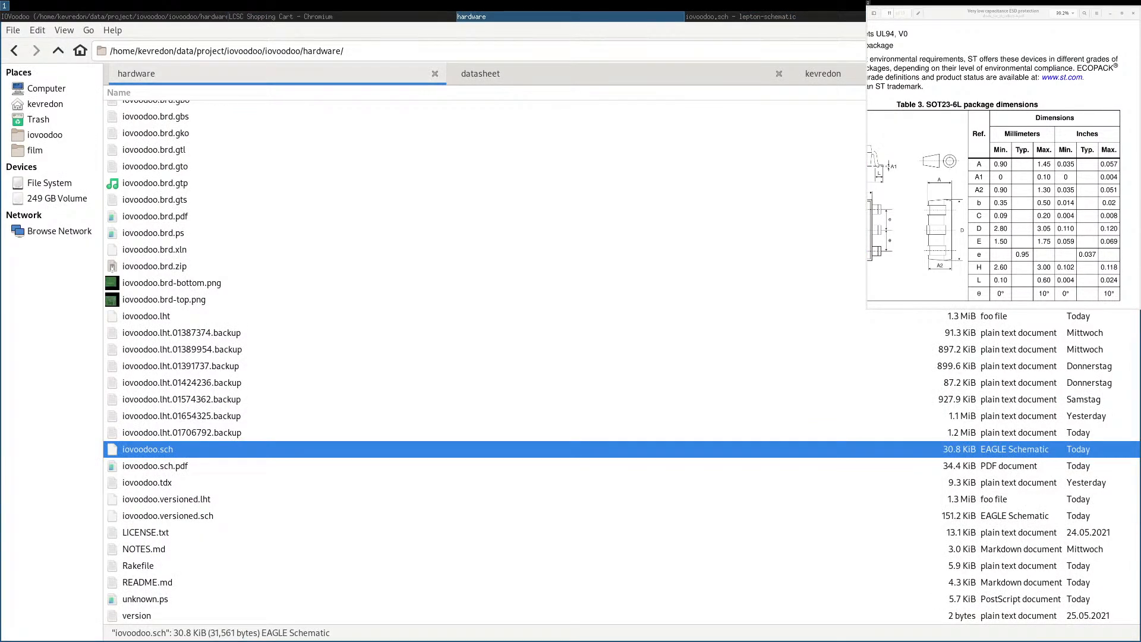
{"action": "left_click", "coordinate": [980, 16]}
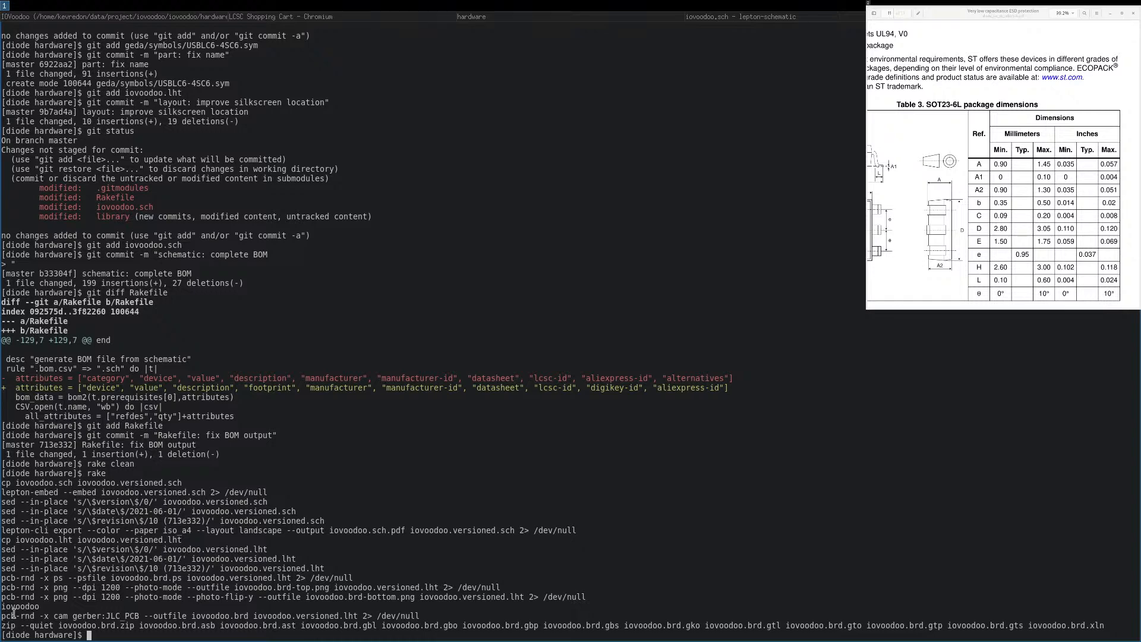
{"action": "left_click_drag", "start_coordinate": [77, 614], "coordinate": [320, 616]}
{"action": "left_click_drag", "start_coordinate": [4, 627], "coordinate": [85, 618]}
{"action": "double_click", "coordinate": [104, 625]}
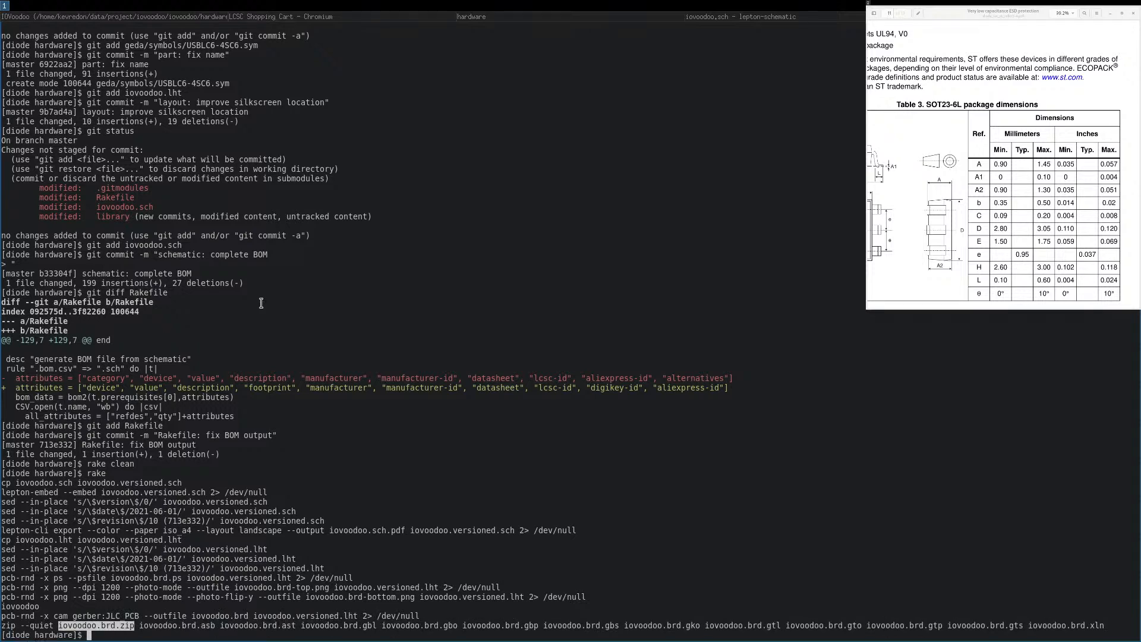
Switch to the JLCPCB quote page in Chromium and upload the Gerber archive iovoodoo.brd.zip from the iovoodoo project's hardware folder.
{"action": "left_click", "coordinate": [365, 18]}
{"action": "left_click", "coordinate": [196, 31]}
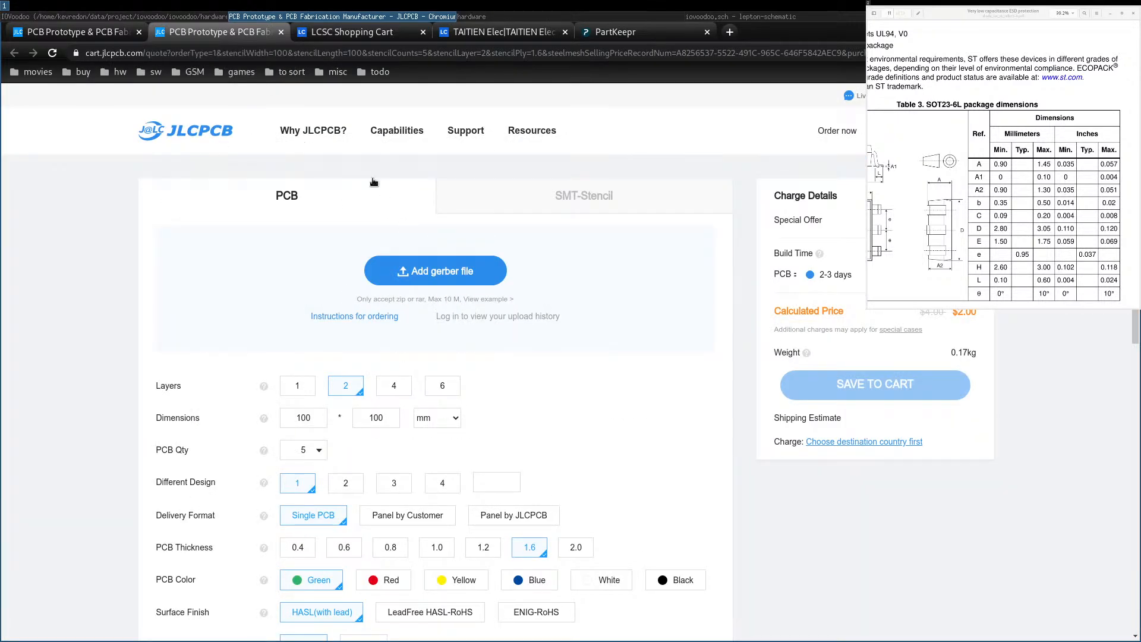
{"action": "left_click", "coordinate": [450, 272]}
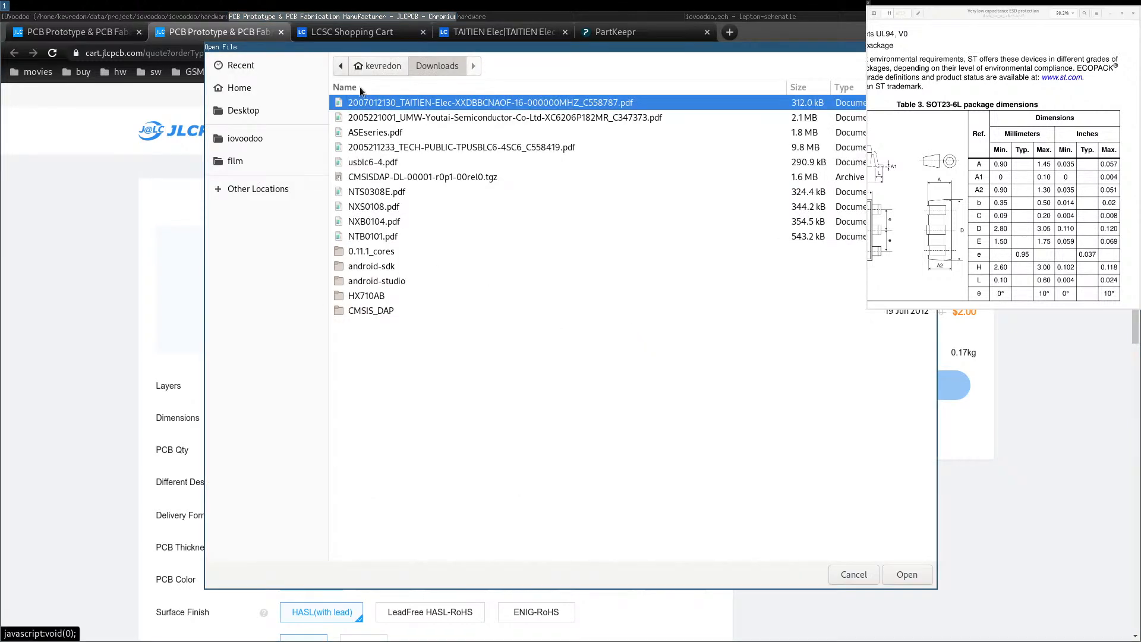
{"action": "left_click", "coordinate": [270, 139]}
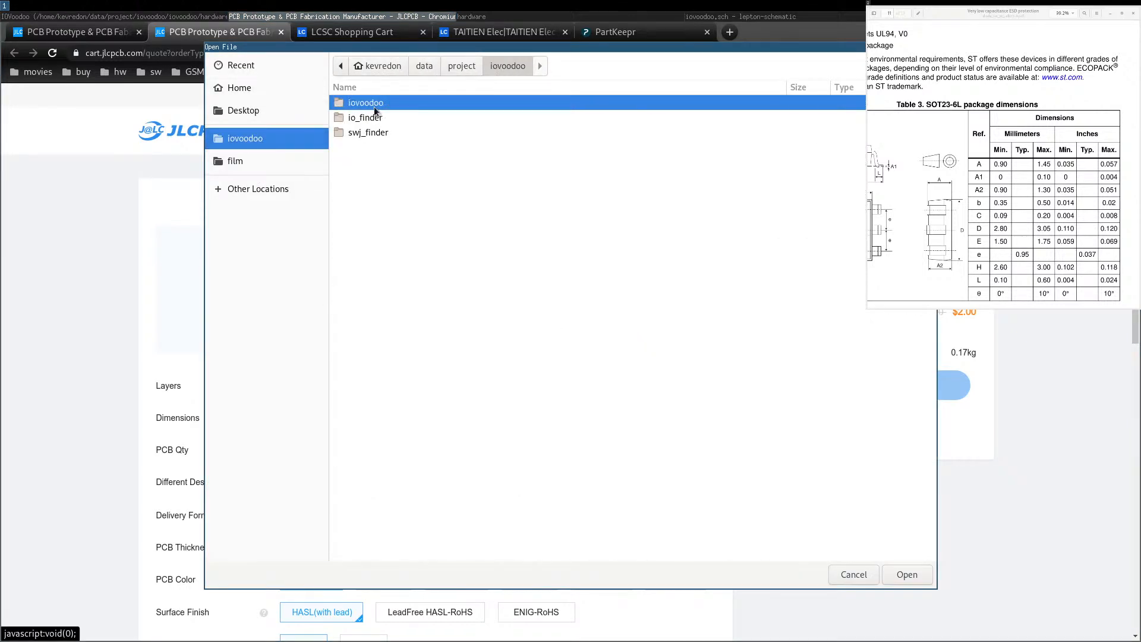
{"action": "double_click", "coordinate": [373, 105]}
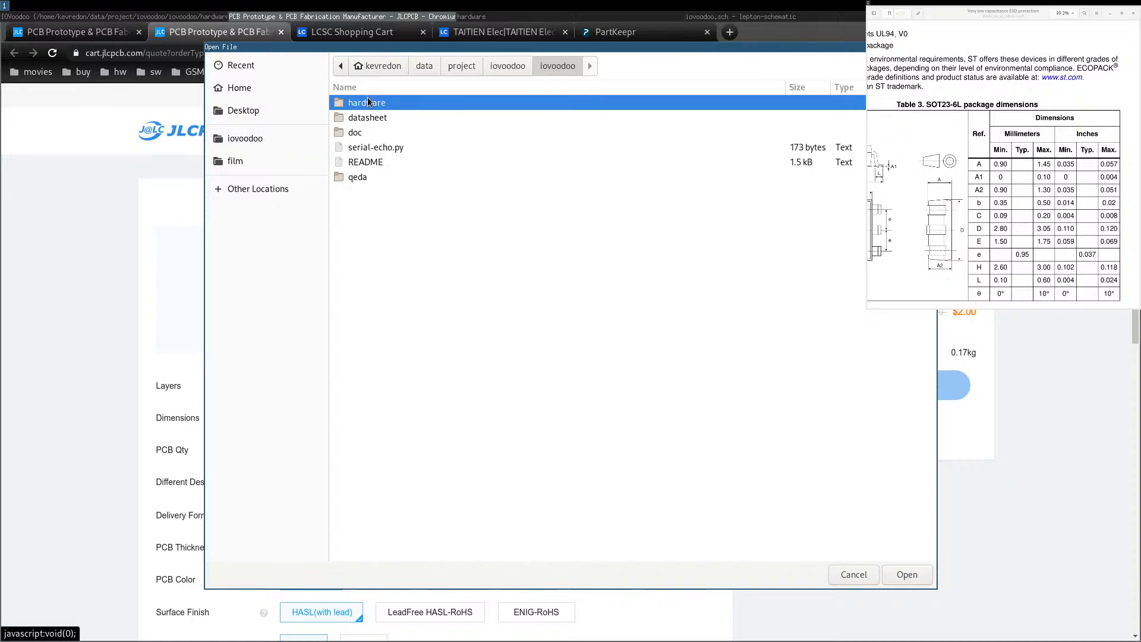
{"action": "double_click", "coordinate": [365, 102]}
{"action": "double_click", "coordinate": [397, 119]}
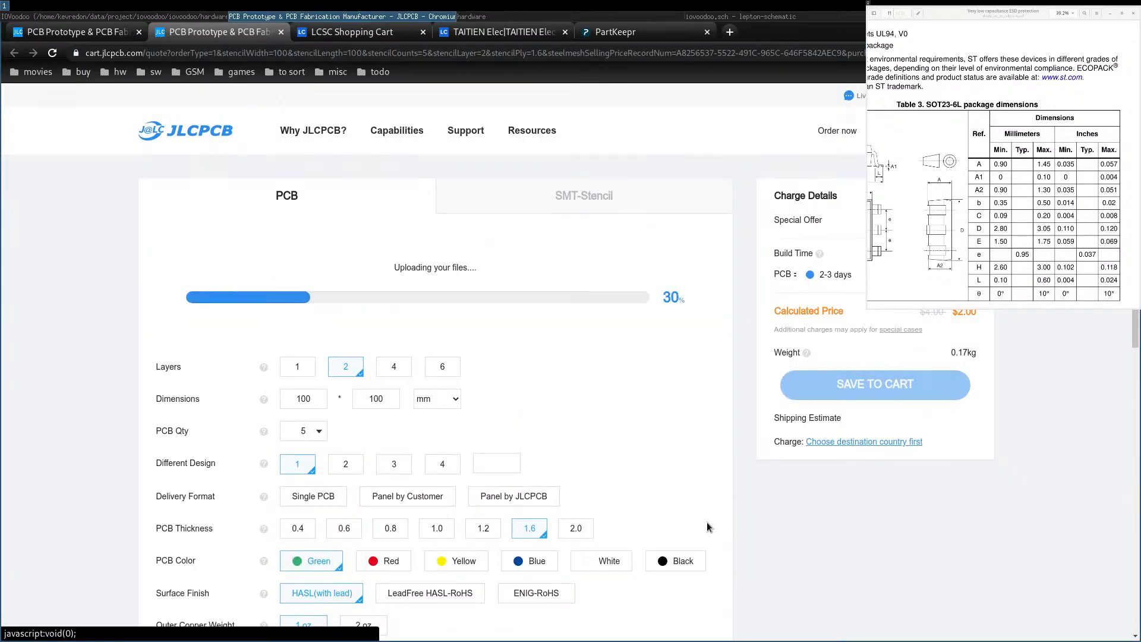
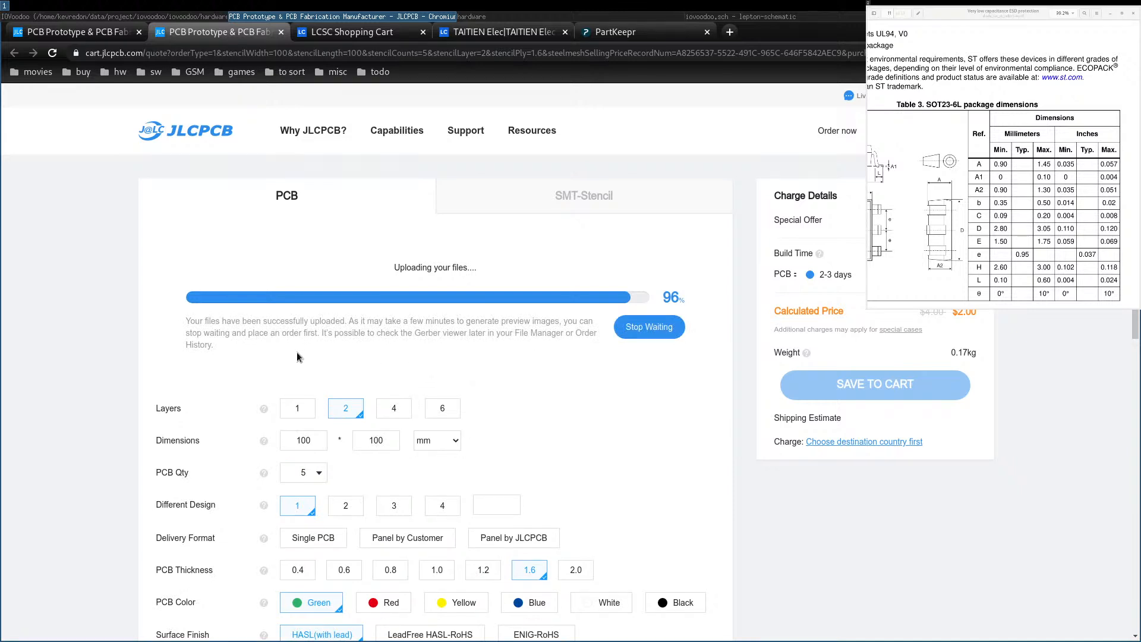
Check the JLCPCB home page, try 4 layers in the PCB quote, and set the layer count back to 2.
{"action": "left_click", "coordinate": [77, 32]}
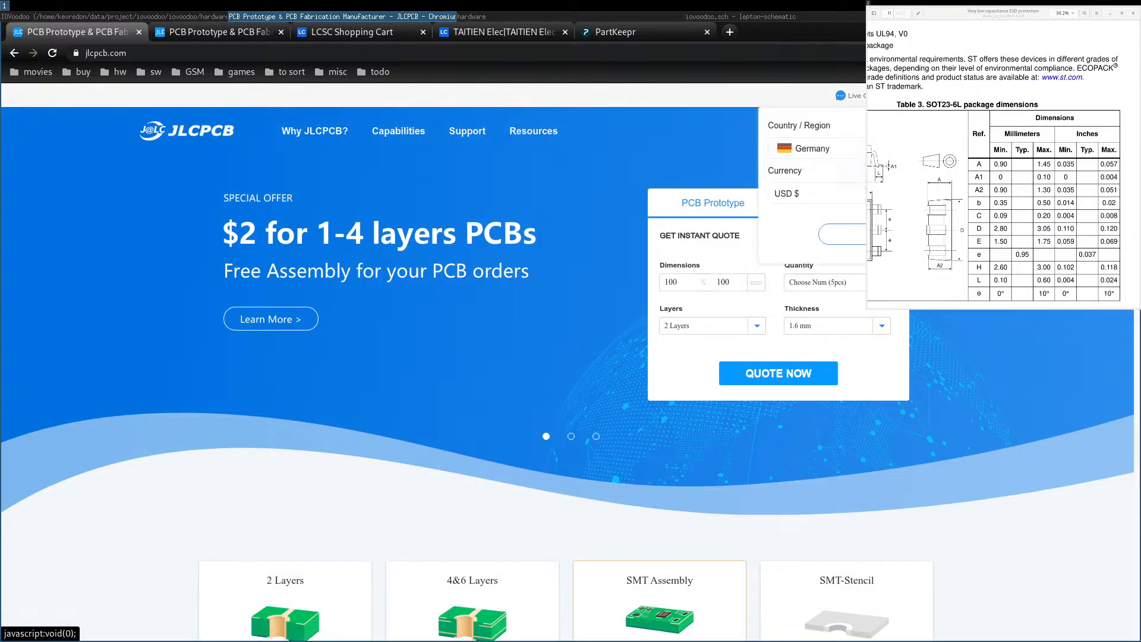
{"action": "key", "text": "ctrl+Tab"}
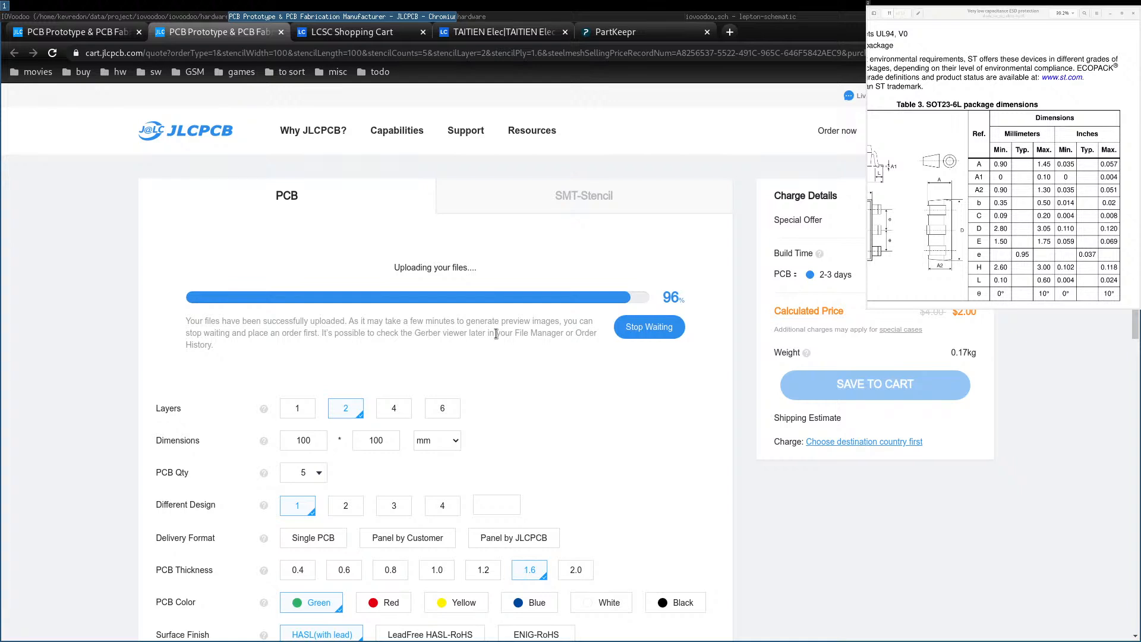
{"action": "left_click", "coordinate": [394, 410]}
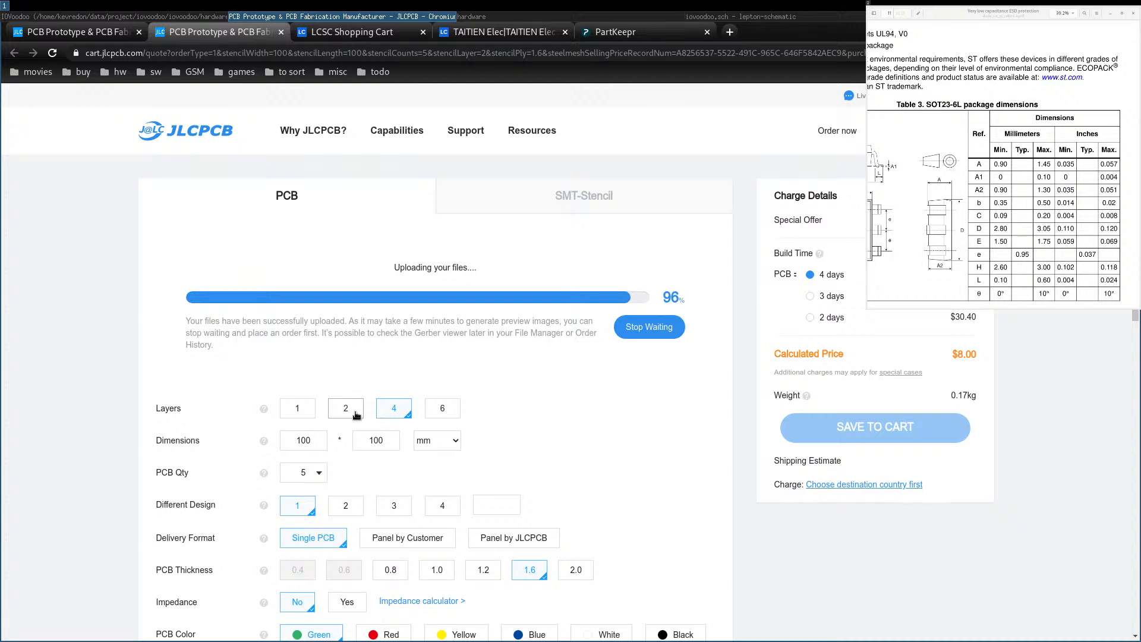
{"action": "left_click", "coordinate": [345, 409]}
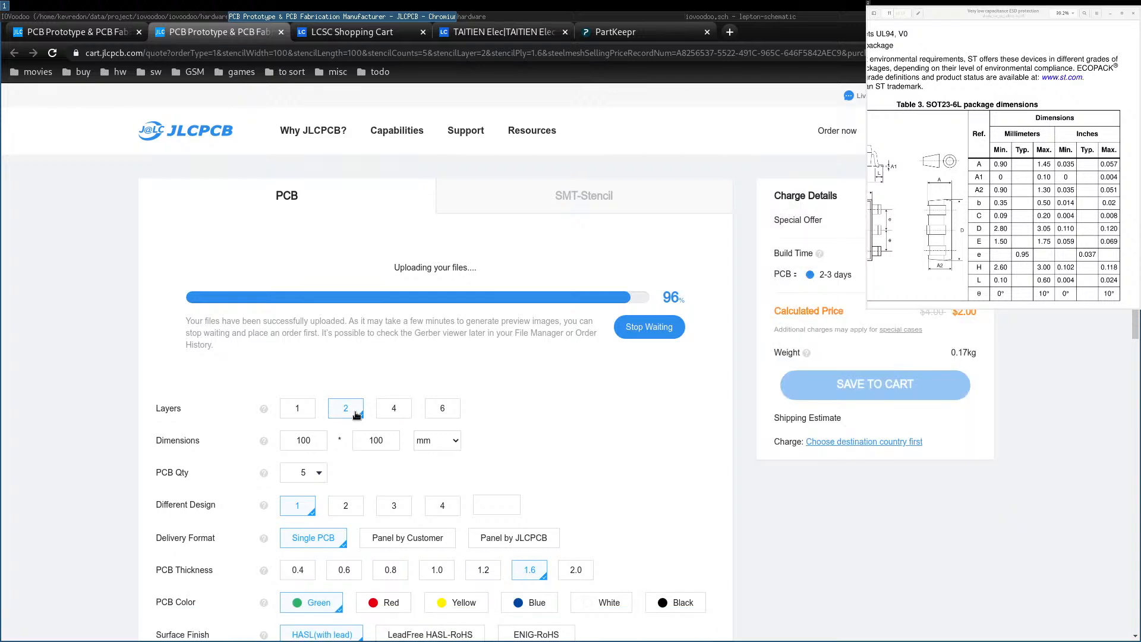
Replace the old JLCPCB home page tab with a newly opened one and view its PCB service offers.
{"action": "middle_click", "coordinate": [202, 123]}
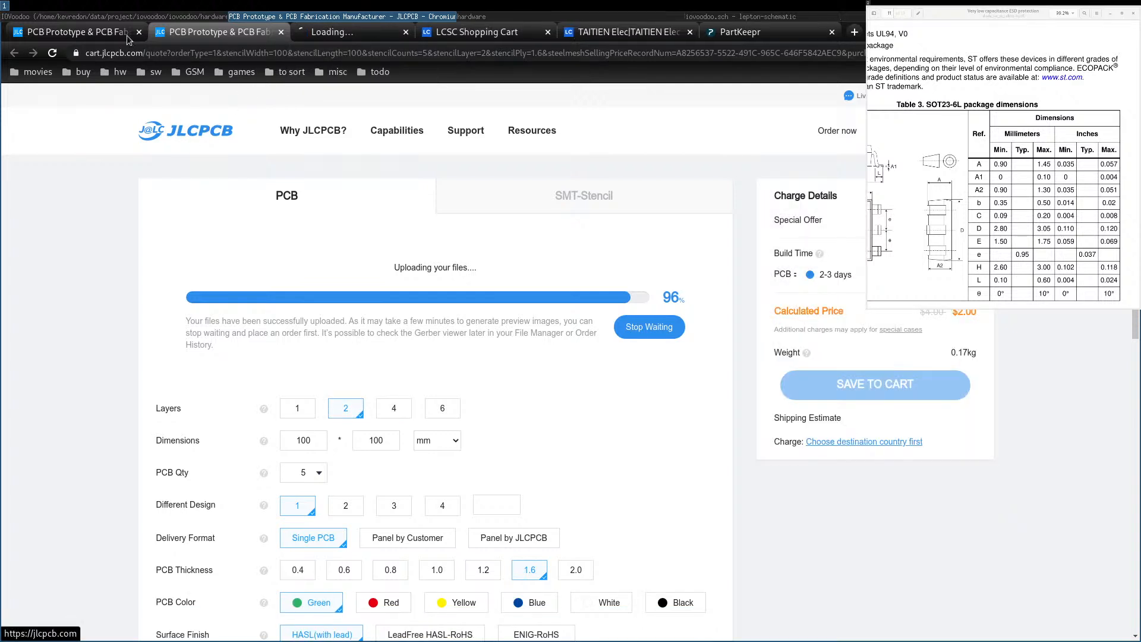
{"action": "middle_click", "coordinate": [83, 36]}
{"action": "left_click", "coordinate": [220, 32]}
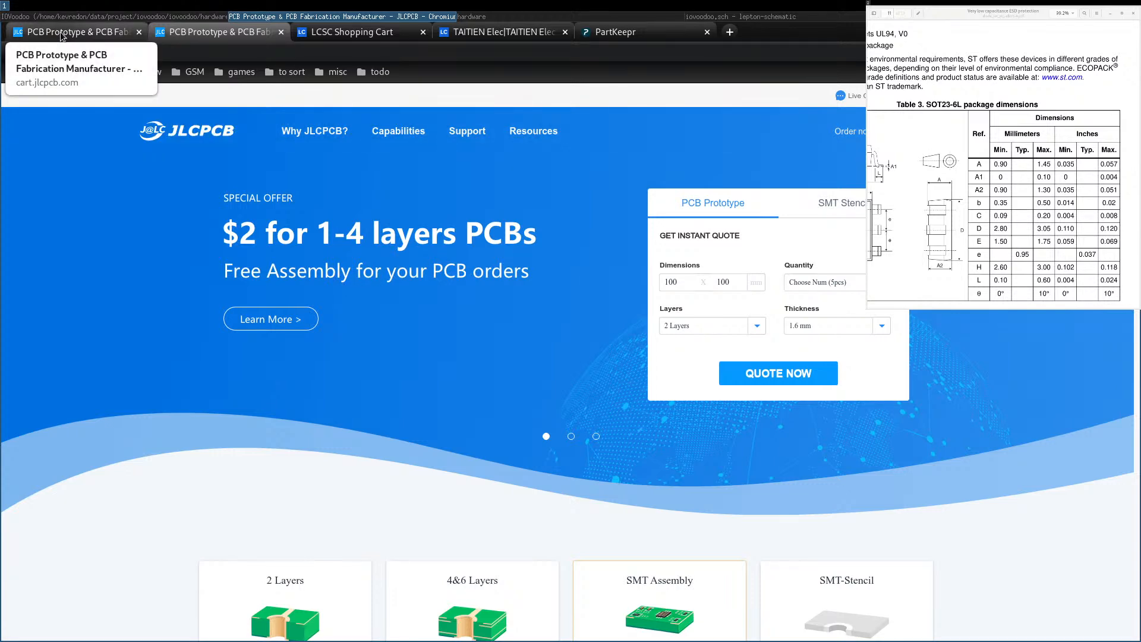
{"action": "scroll", "coordinate": [324, 287], "scroll_direction": "down", "scroll_amount": 3}
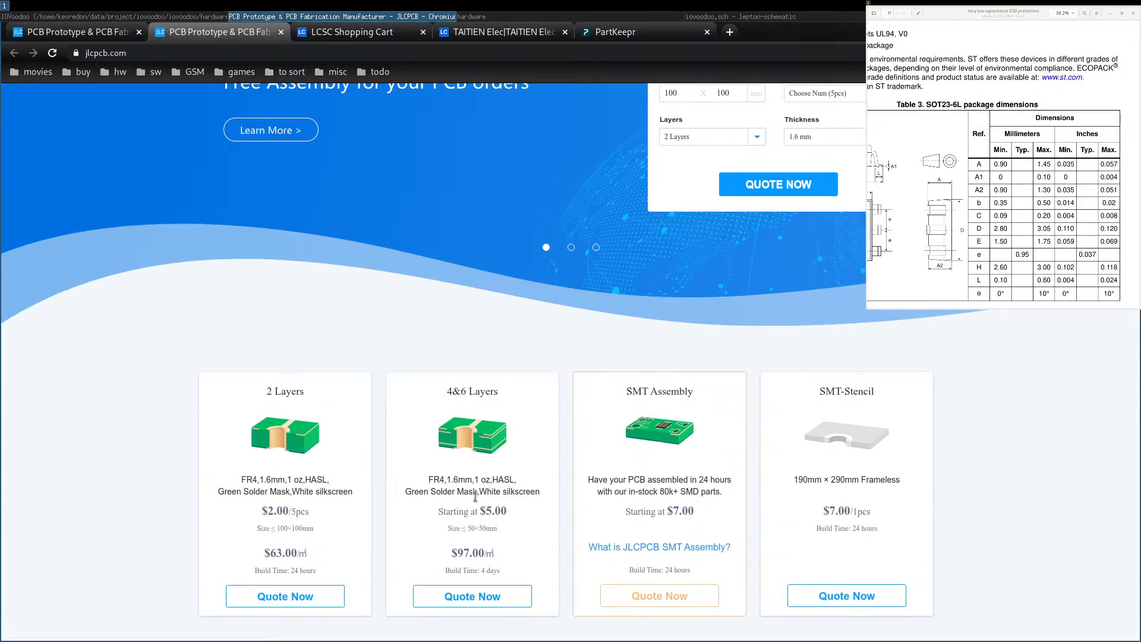
Check the 4&6-layer price and the special offer, look at the open PCB quote tab, and return it to the JLCPCB home page.
{"action": "left_click_drag", "start_coordinate": [499, 511], "coordinate": [456, 513]}
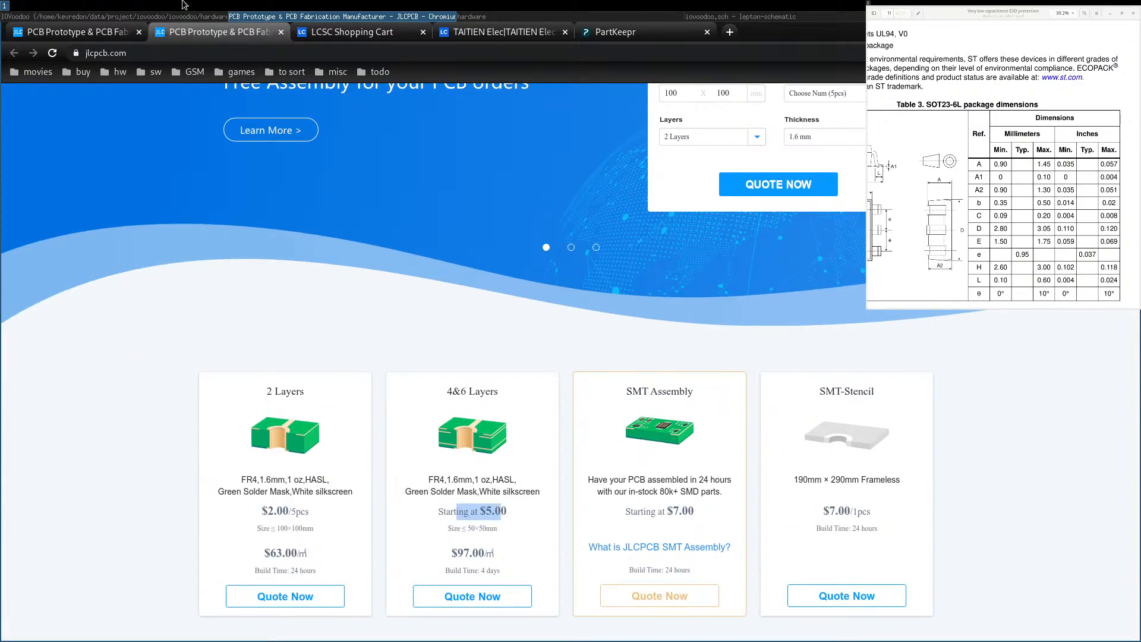
{"action": "scroll", "coordinate": [357, 187], "scroll_direction": "up", "scroll_amount": 2}
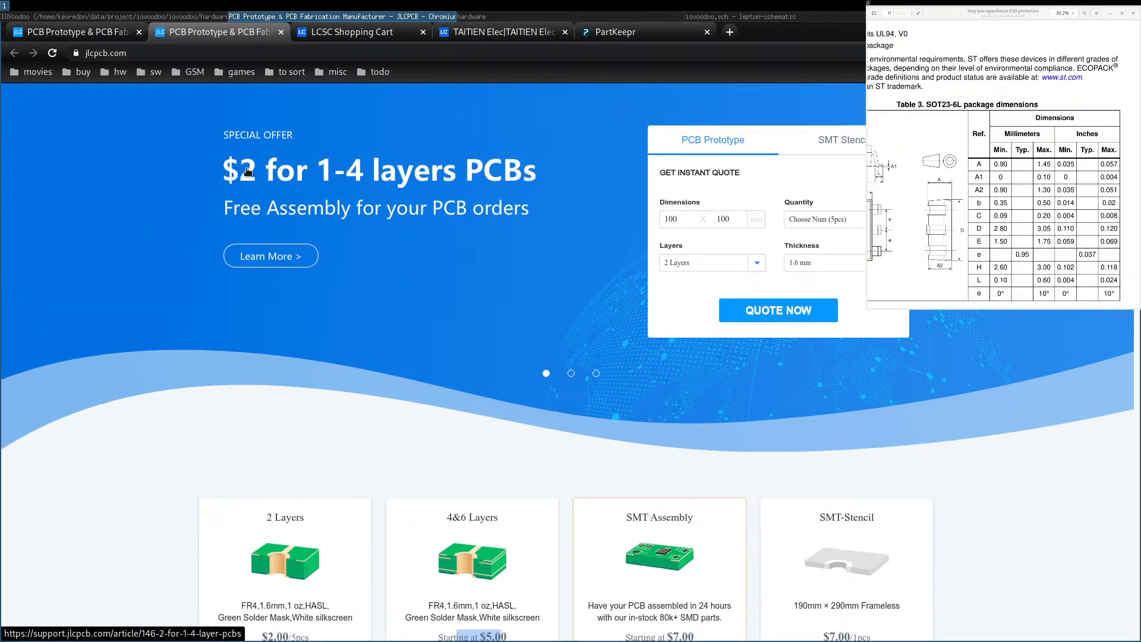
{"action": "left_click", "coordinate": [71, 32]}
{"action": "left_click", "coordinate": [649, 381]}
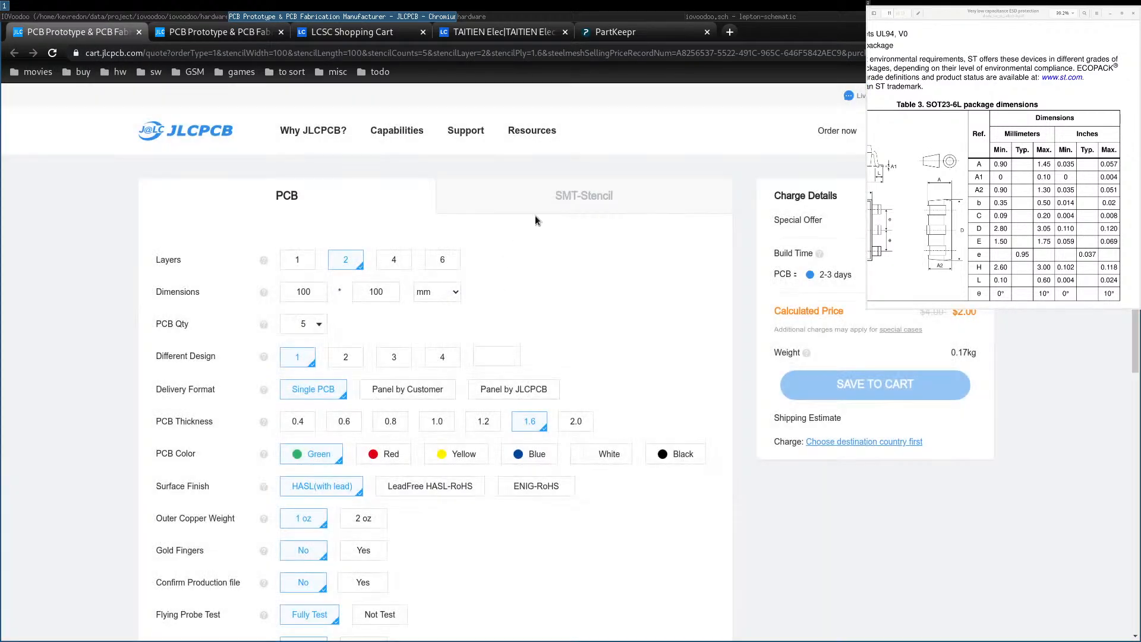
{"action": "left_click", "coordinate": [199, 132]}
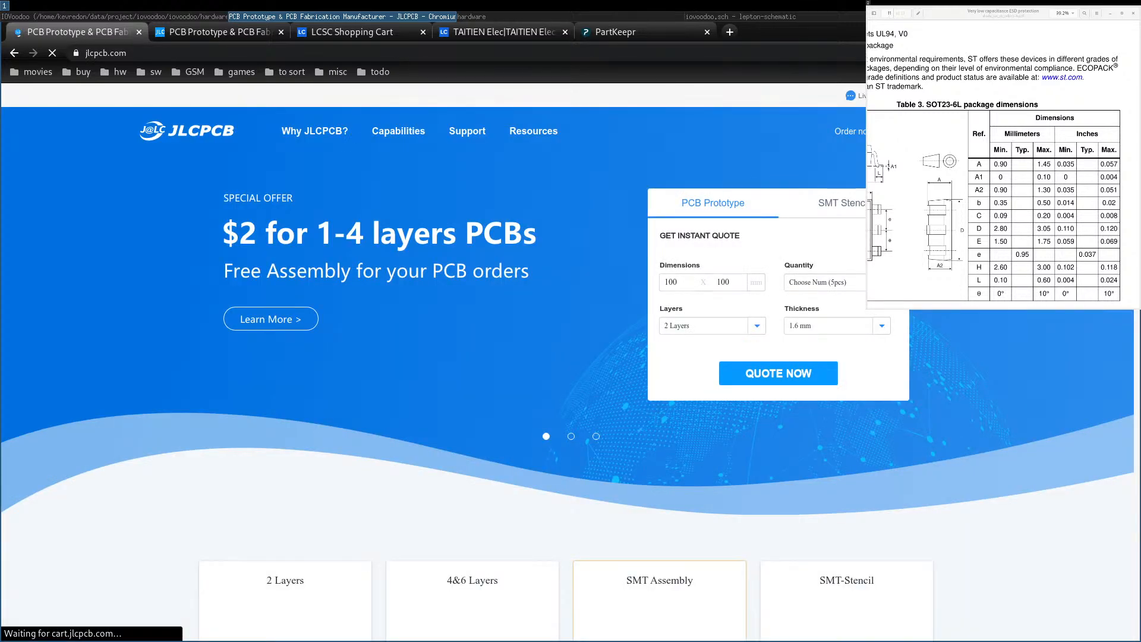
Block analytics.tiktok.com in the ScriptSafe settings for jlcpcb.com.
{"action": "left_click", "coordinate": [953, 52]}
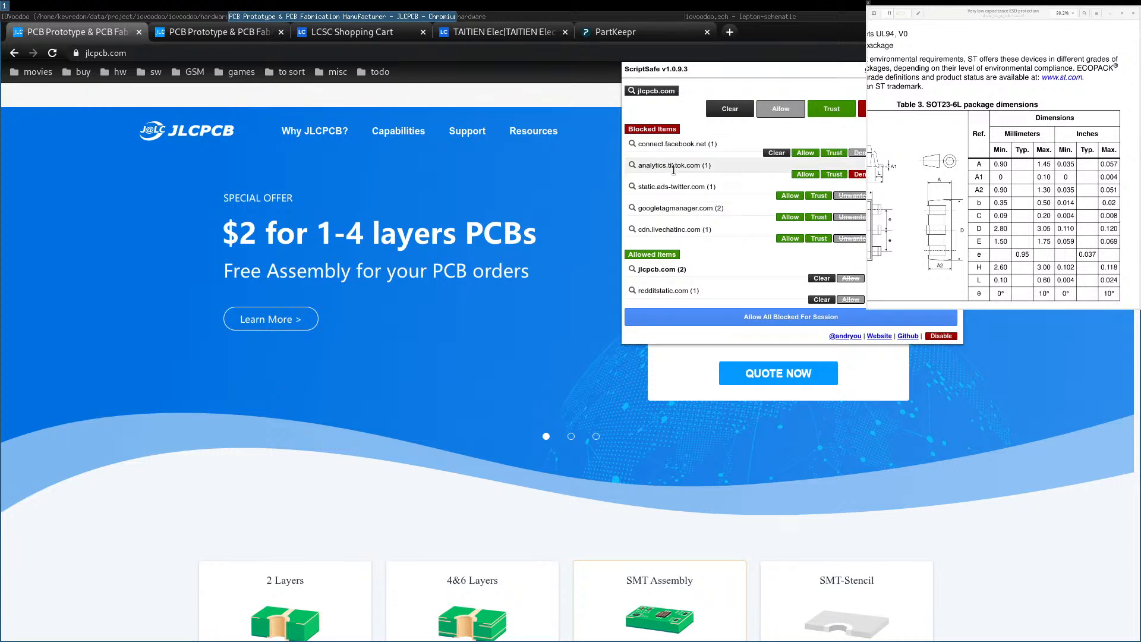
{"action": "left_click", "coordinate": [821, 175]}
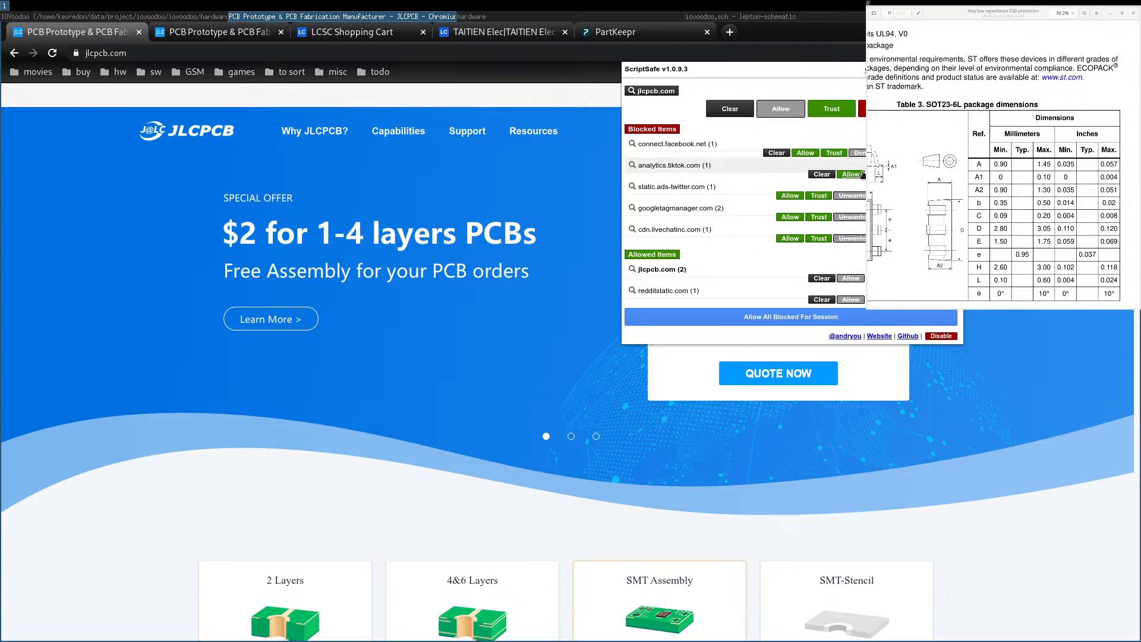
{"action": "left_click", "coordinate": [686, 442]}
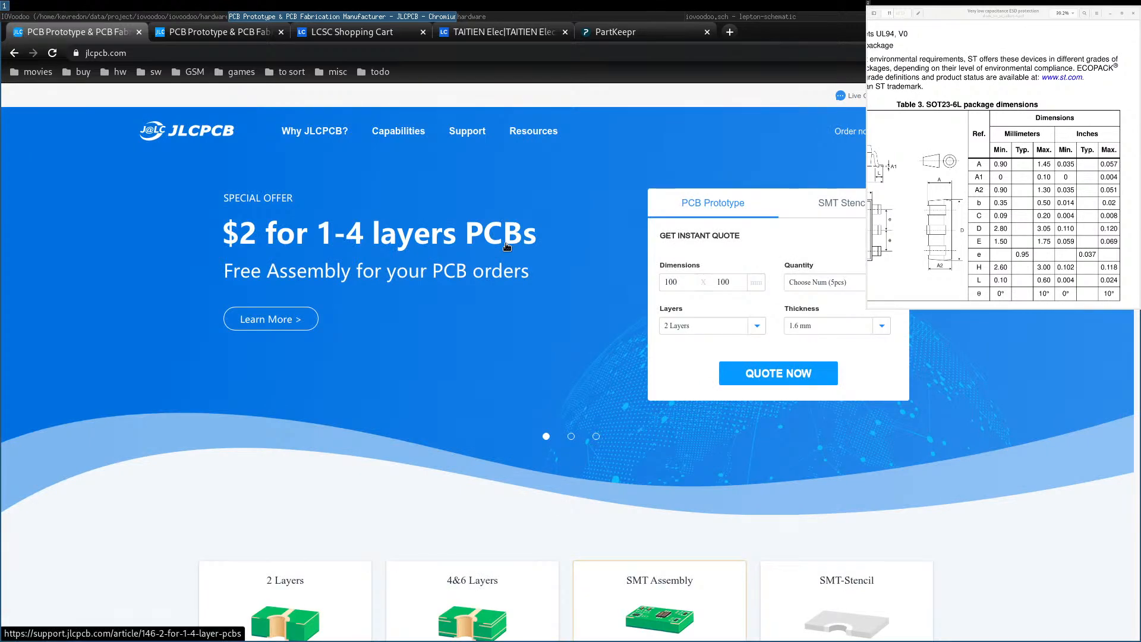
Open an instant PCB quote and try to upload iovoodoo.brd.zip, allowing scripts from jlc-prod-pcb.s3.amazonaws.com.
{"action": "left_click", "coordinate": [752, 369]}
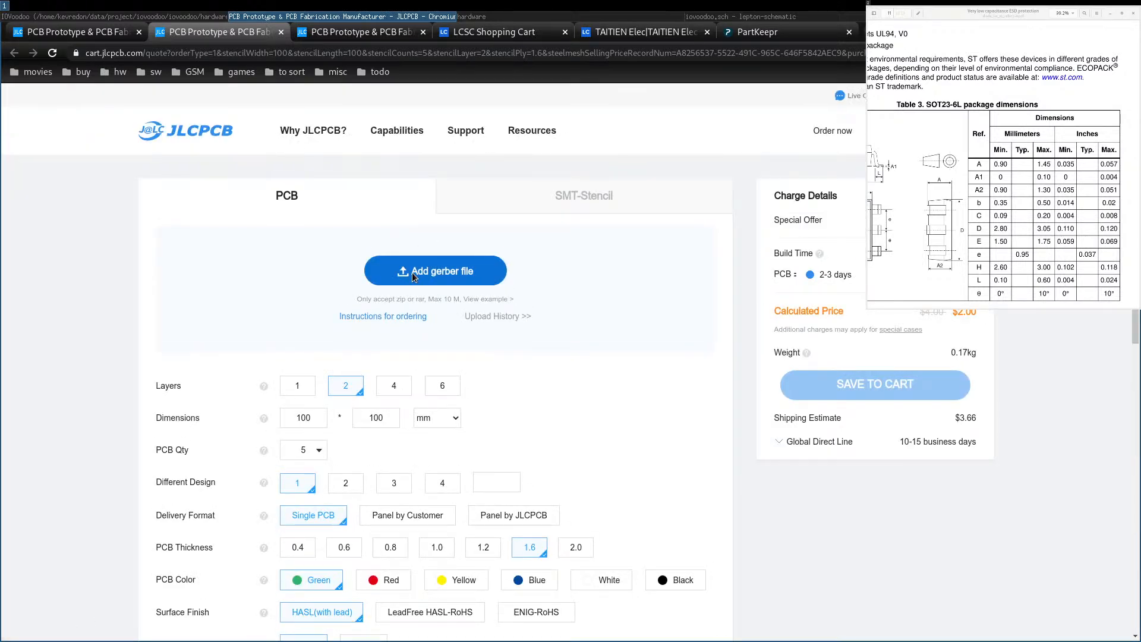
{"action": "left_click", "coordinate": [413, 275]}
{"action": "left_click", "coordinate": [368, 118]}
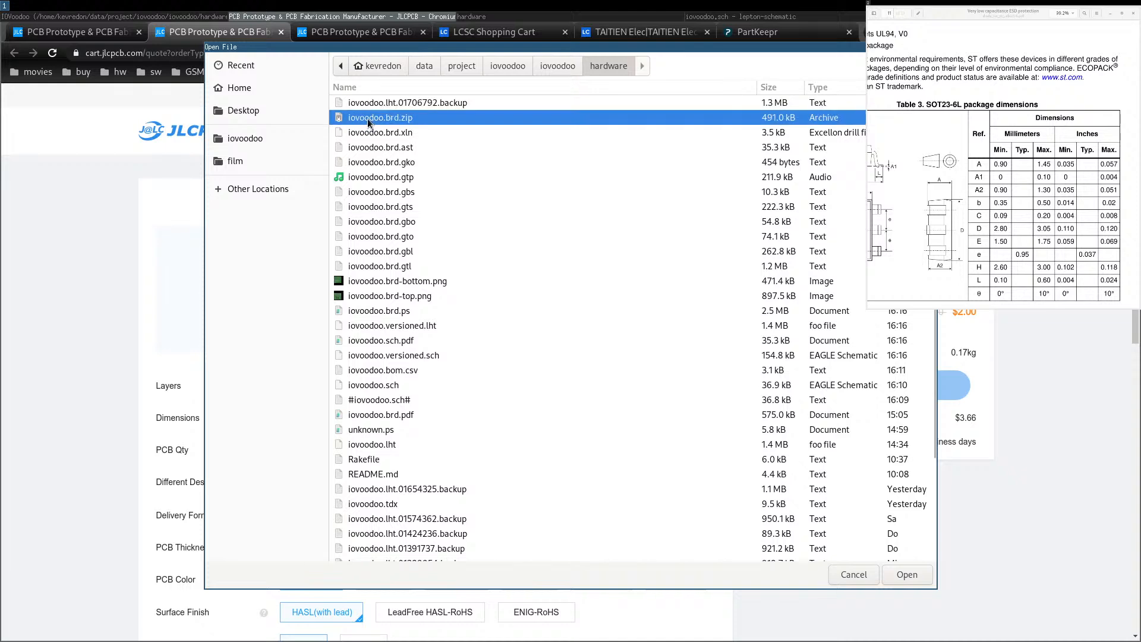
{"action": "double_click", "coordinate": [367, 119]}
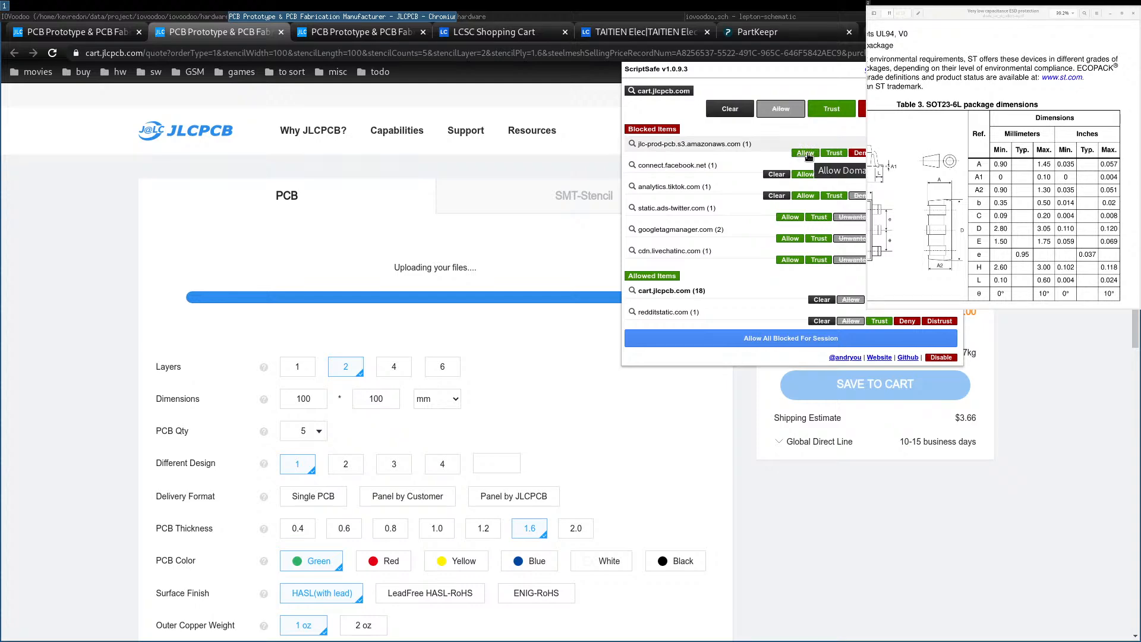
{"action": "left_click", "coordinate": [806, 153]}
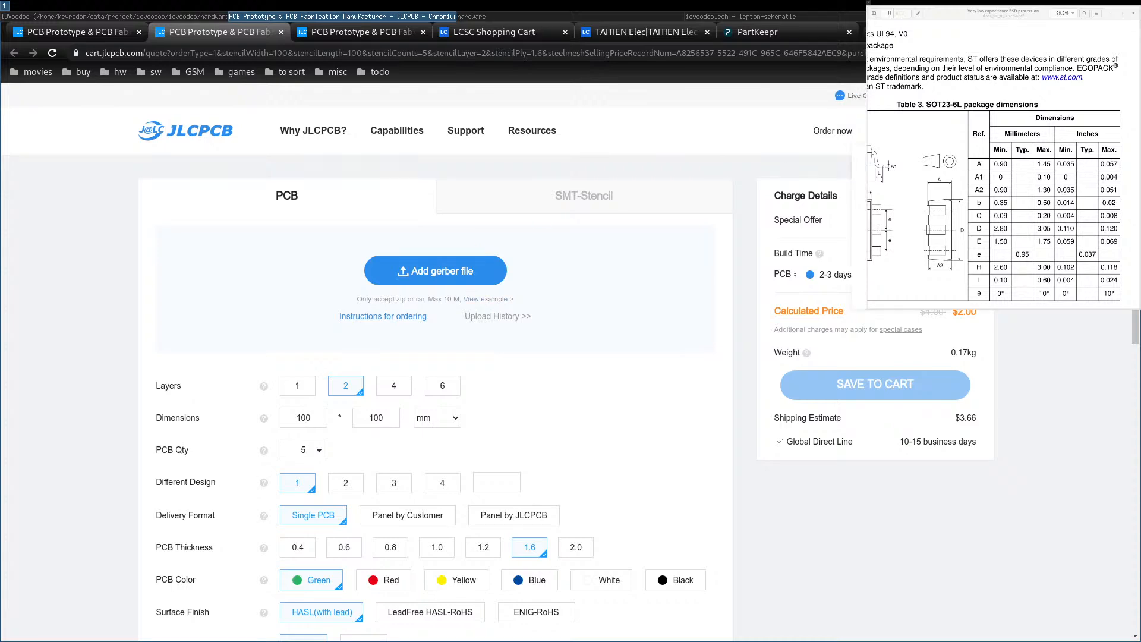
Check the upload history, return to the PCB quote, and upload iovoodoo.brd.zip from the hardware folder again.
{"action": "left_click", "coordinate": [497, 315]}
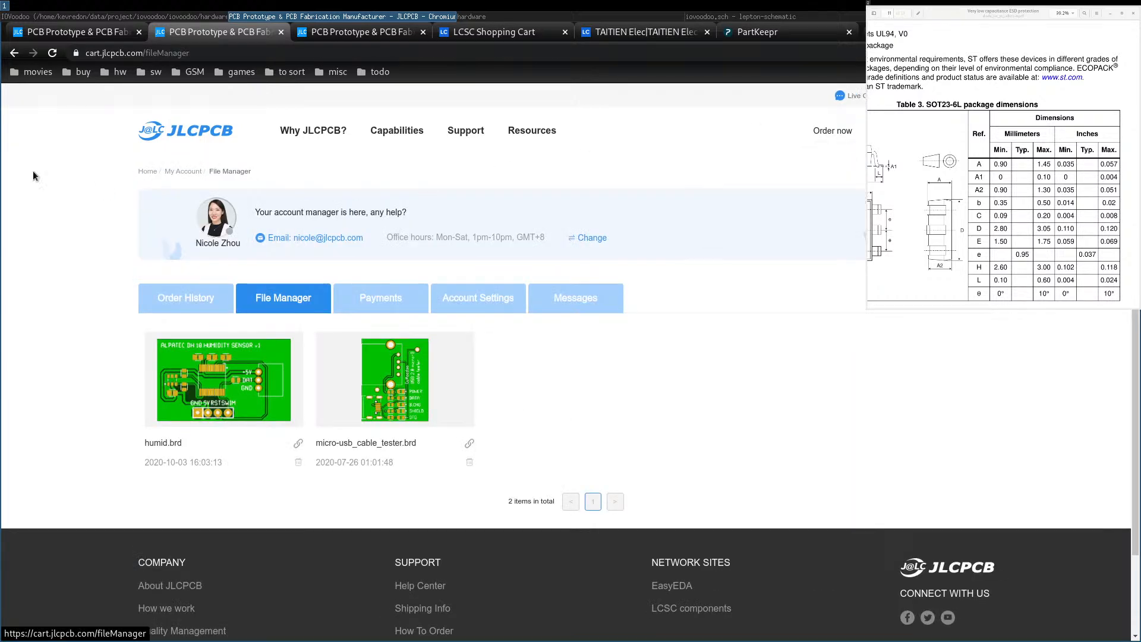
{"action": "left_click", "coordinate": [14, 53]}
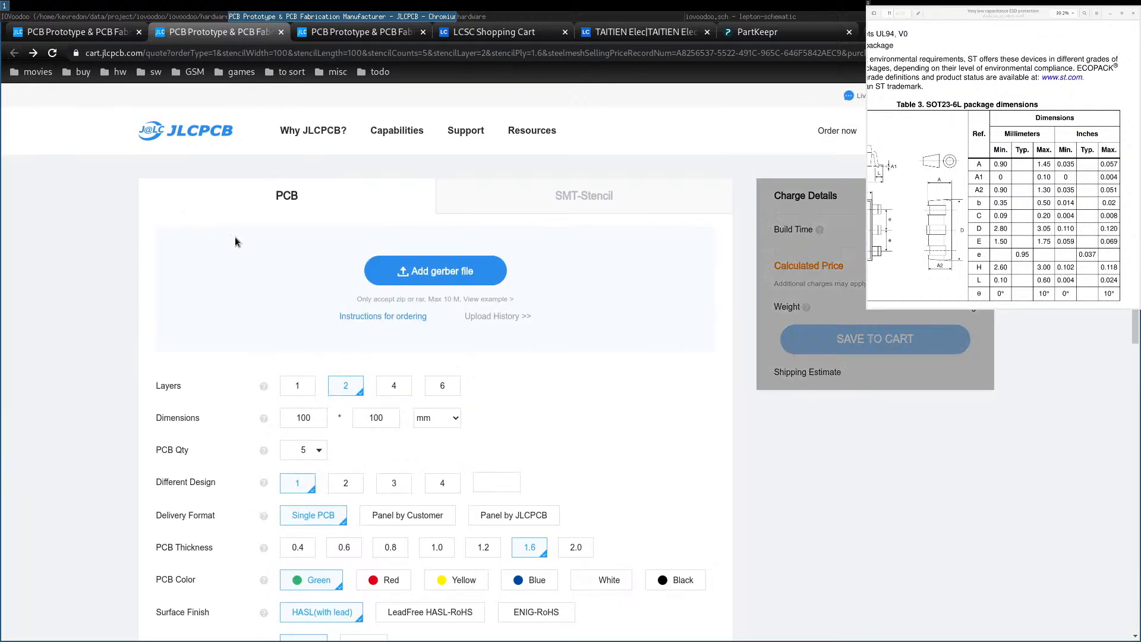
{"action": "left_click", "coordinate": [431, 271]}
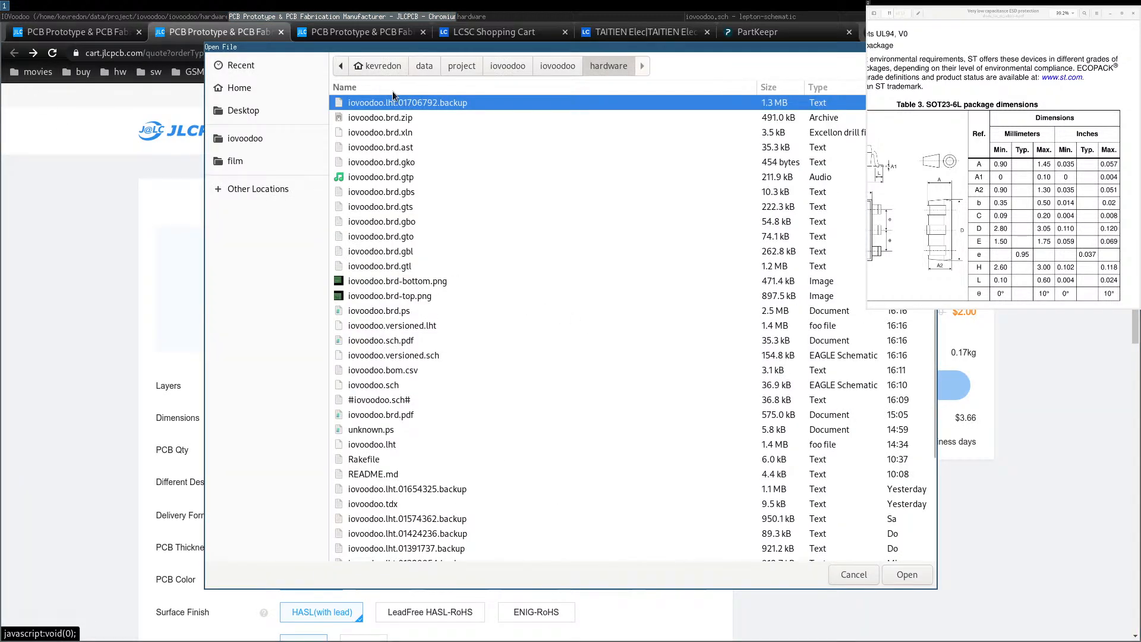
{"action": "double_click", "coordinate": [397, 119]}
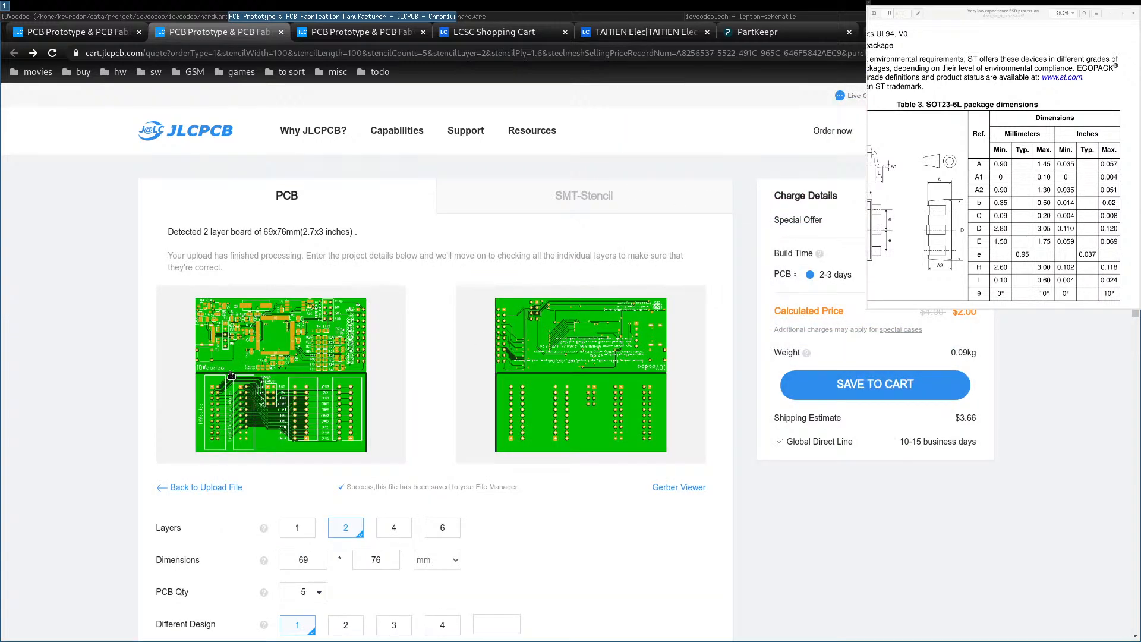
Open the uploaded board in the Gerber viewer and examine the analysis results for each Gerber file and the minimum drill size.
{"action": "left_click", "coordinate": [667, 486]}
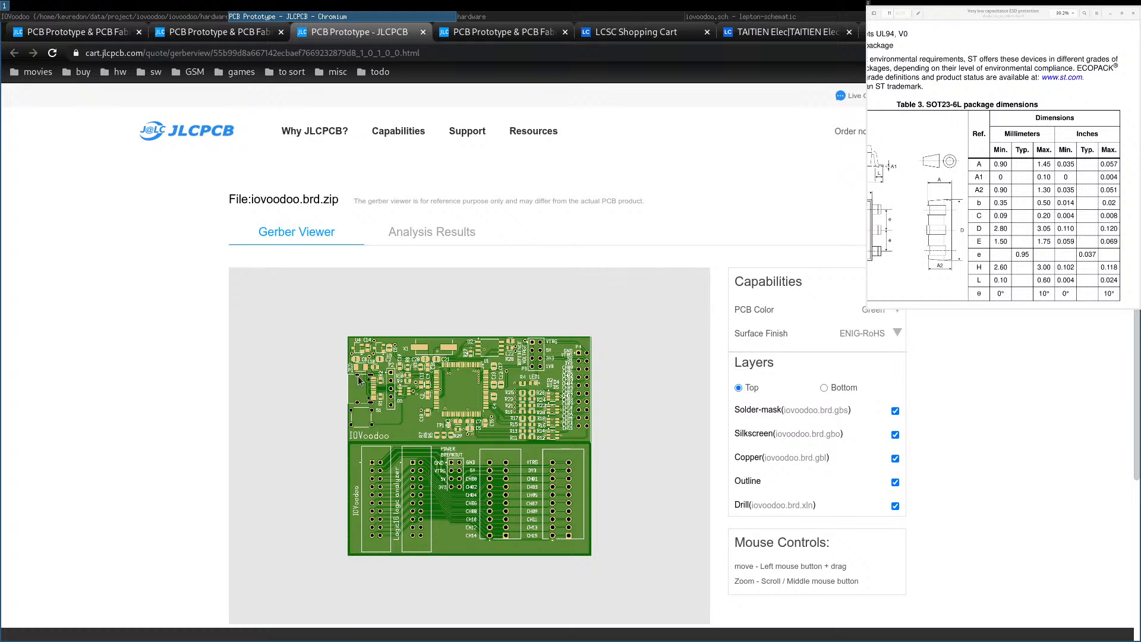
{"action": "scroll", "coordinate": [669, 311], "scroll_direction": "down", "scroll_amount": 2}
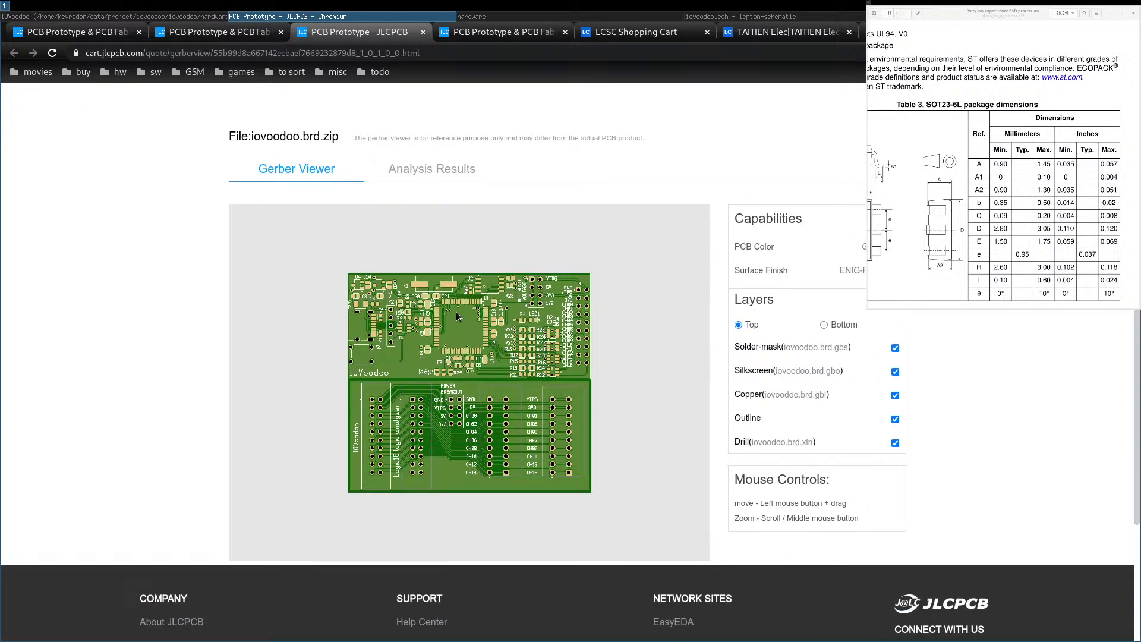
{"action": "left_click", "coordinate": [422, 172]}
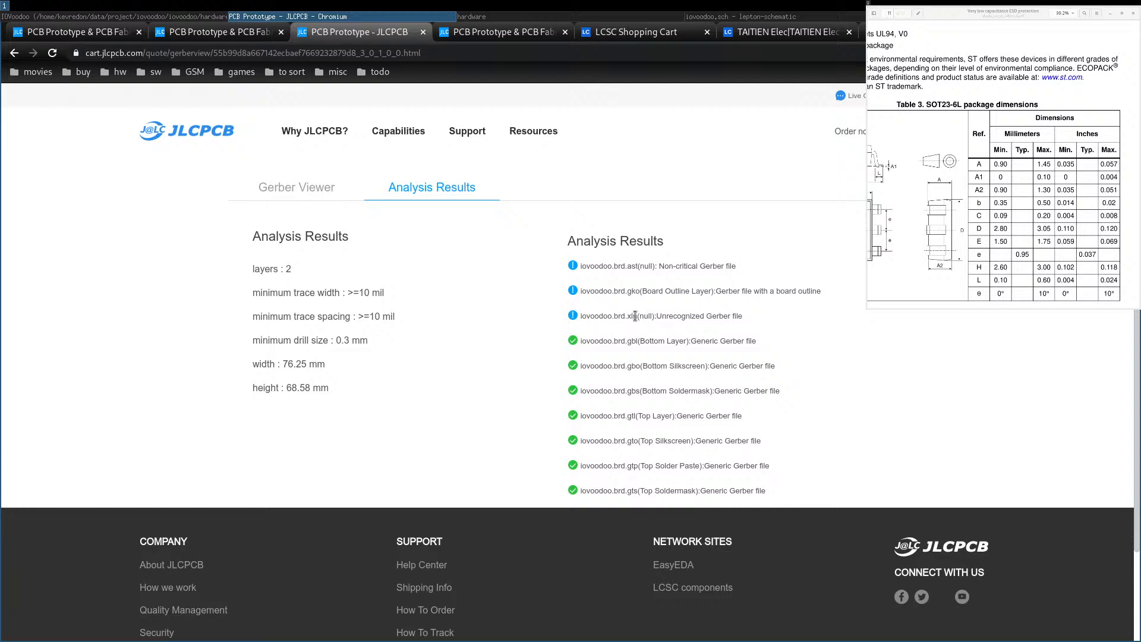
{"action": "left_click_drag", "start_coordinate": [627, 316], "coordinate": [644, 316]}
{"action": "left_click_drag", "start_coordinate": [716, 290], "coordinate": [822, 294]}
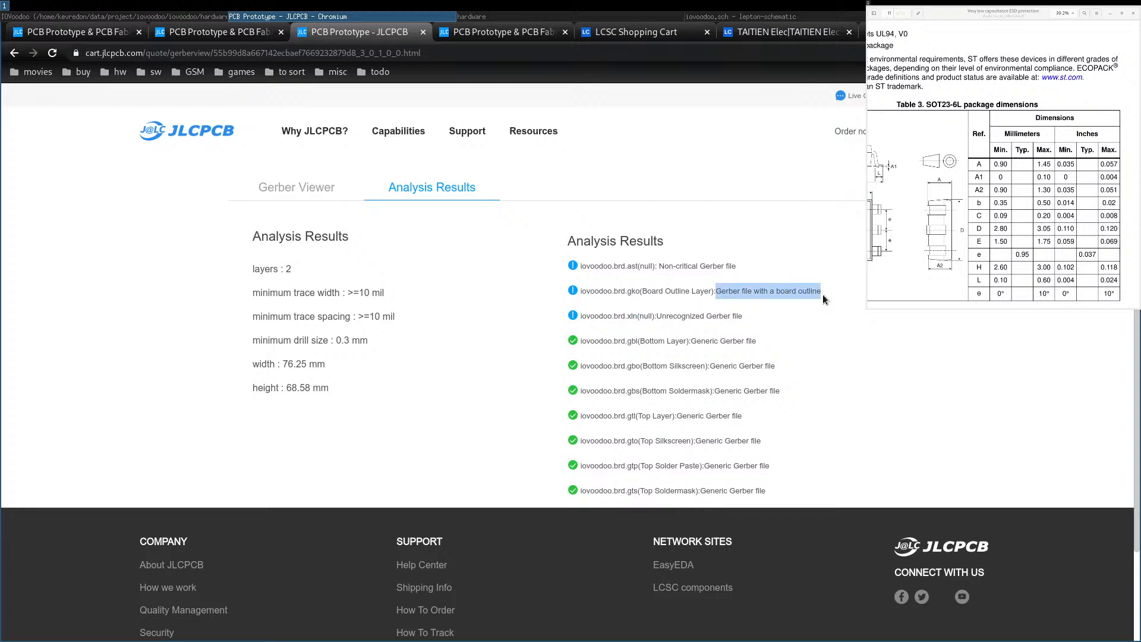
{"action": "left_click_drag", "start_coordinate": [622, 292], "coordinate": [731, 266]}
{"action": "left_click_drag", "start_coordinate": [618, 265], "coordinate": [656, 268]}
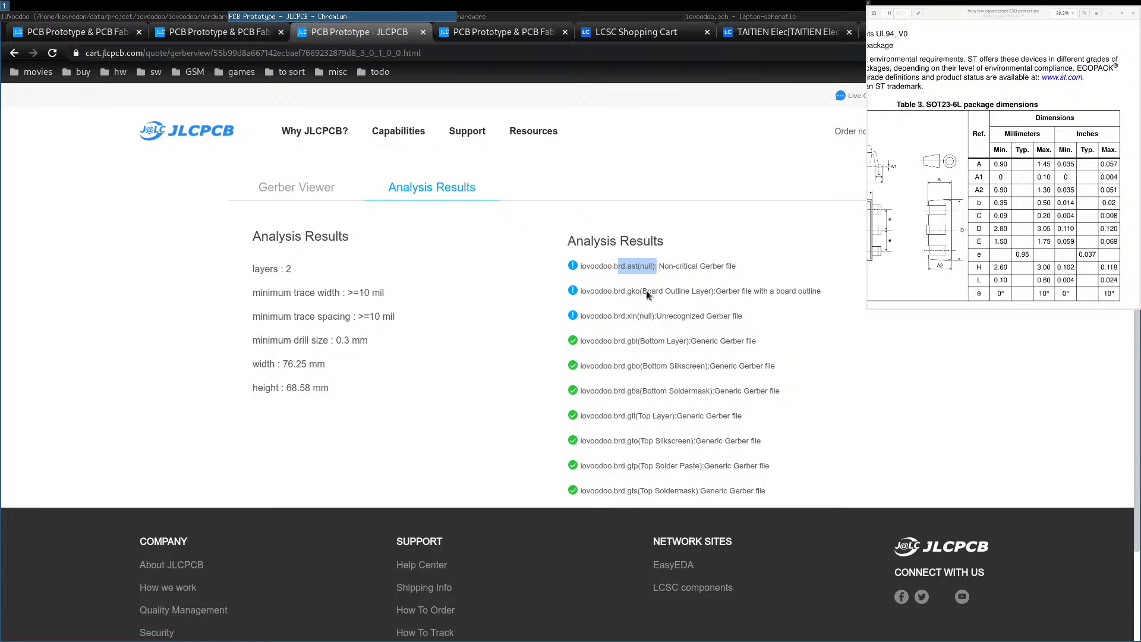
{"action": "mouse_move", "coordinate": [612, 315]}
{"action": "left_mouse_down"}
{"action": "mouse_move", "coordinate": [661, 315]}
{"action": "mouse_move", "coordinate": [617, 318]}
{"action": "left_mouse_up"}
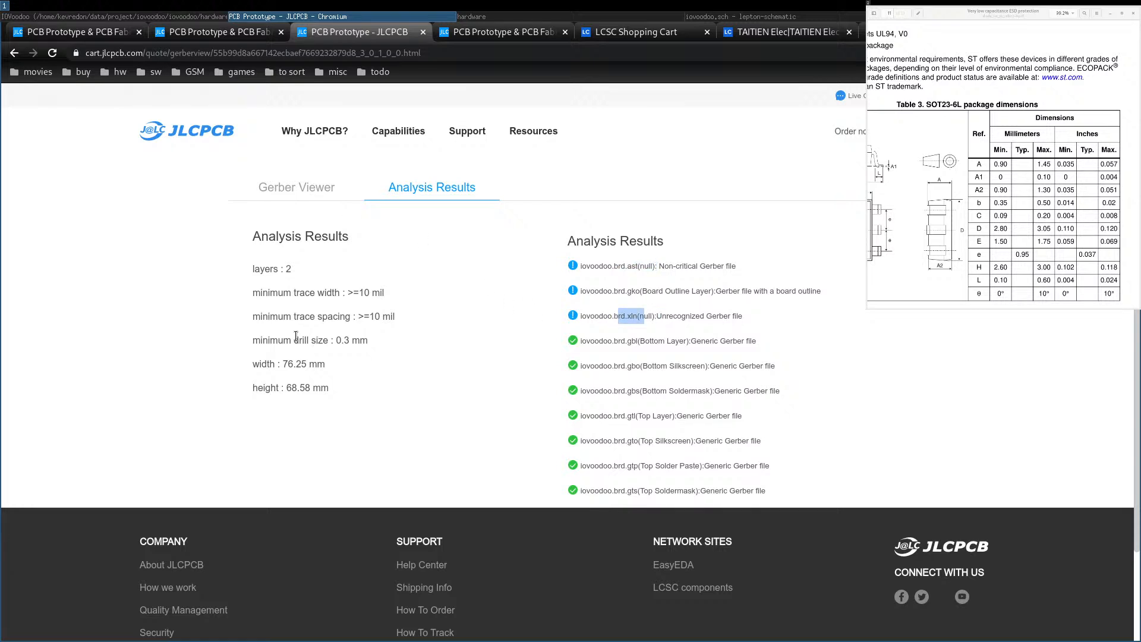
{"action": "left_click_drag", "start_coordinate": [289, 338], "coordinate": [353, 336]}
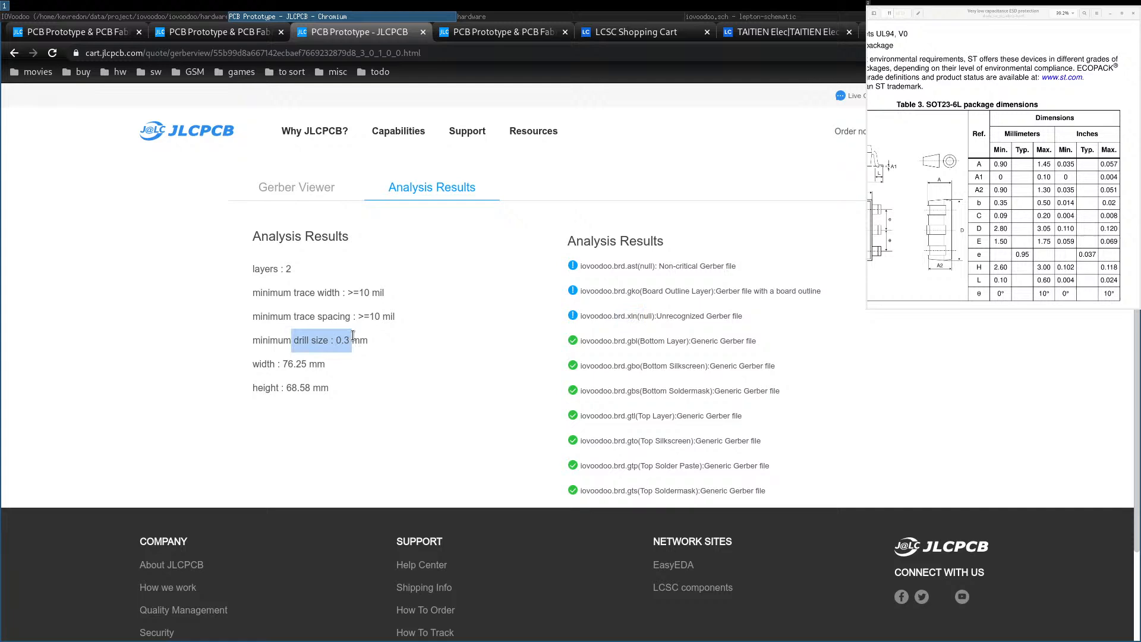
Return to the Gerber viewer and inspect the bottom and top sides of the board.
{"action": "left_click", "coordinate": [301, 190]}
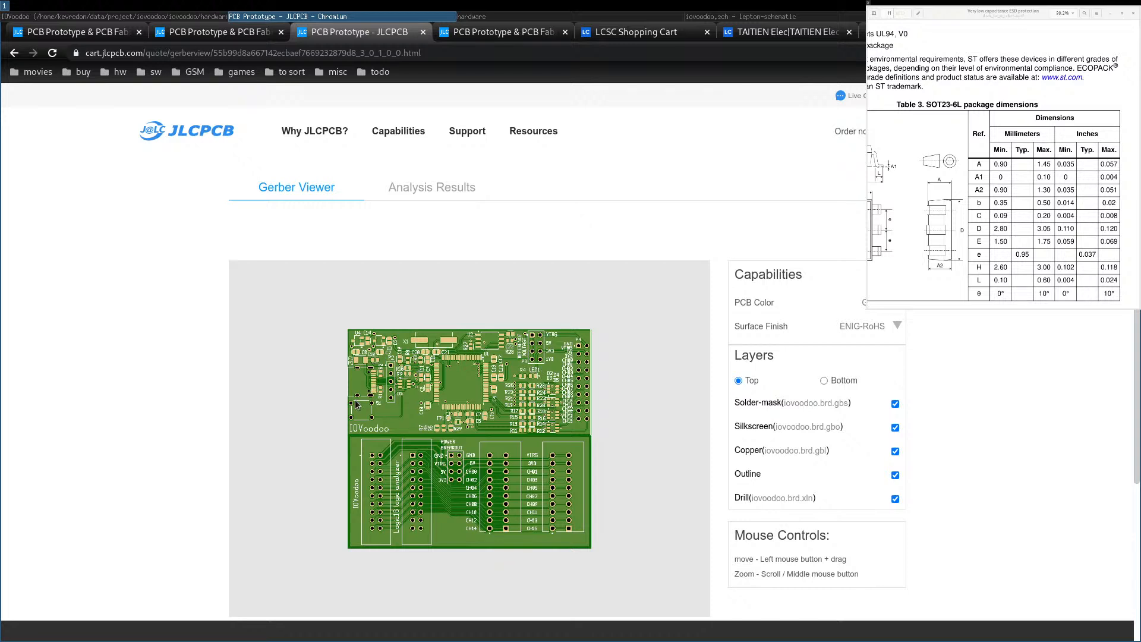
{"action": "scroll", "coordinate": [663, 305], "scroll_direction": "down", "scroll_amount": 3}
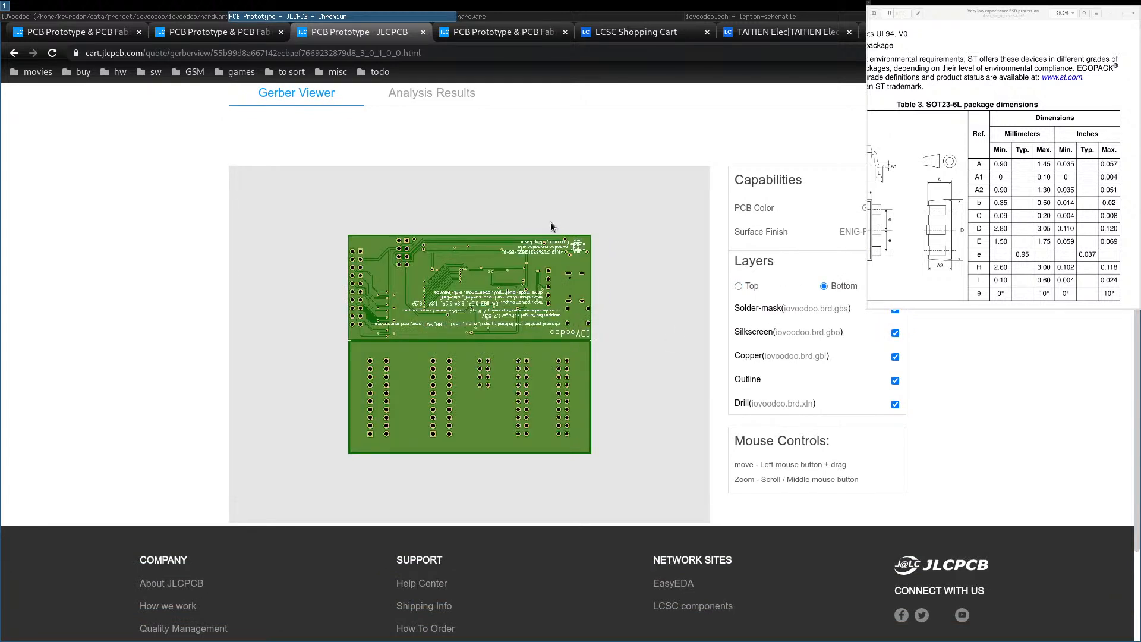
{"action": "left_click", "coordinate": [738, 287]}
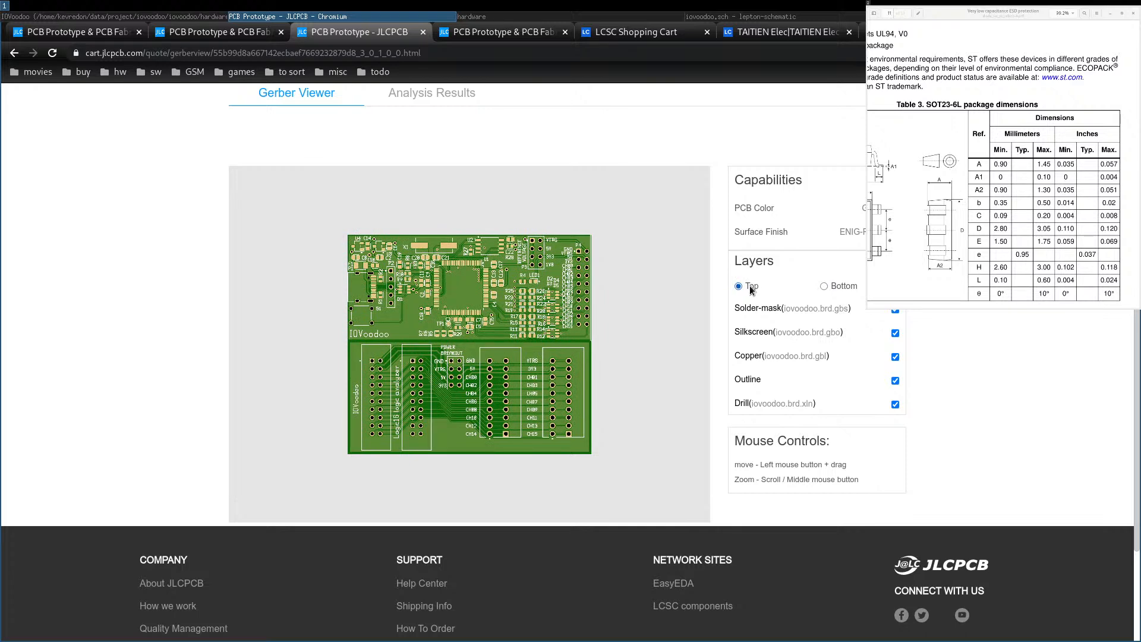
Return to the PCB quote, review the board options and quantity choices, and set the PCB thickness to 1.0.
{"action": "left_click", "coordinate": [234, 31]}
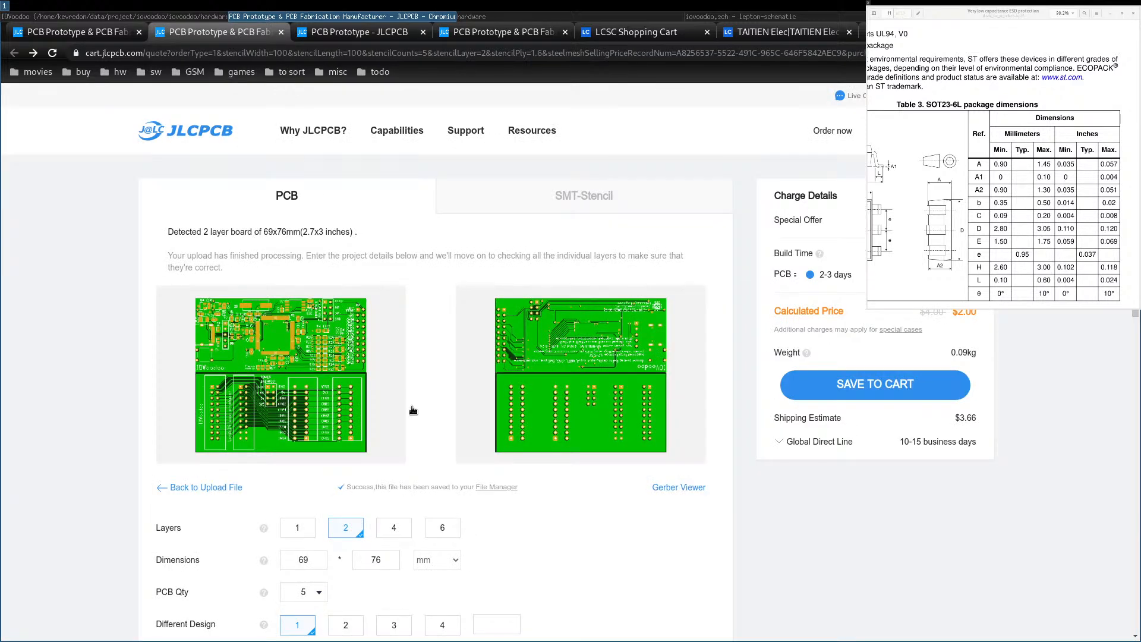
{"action": "scroll", "coordinate": [233, 415], "scroll_direction": "down", "scroll_amount": 2}
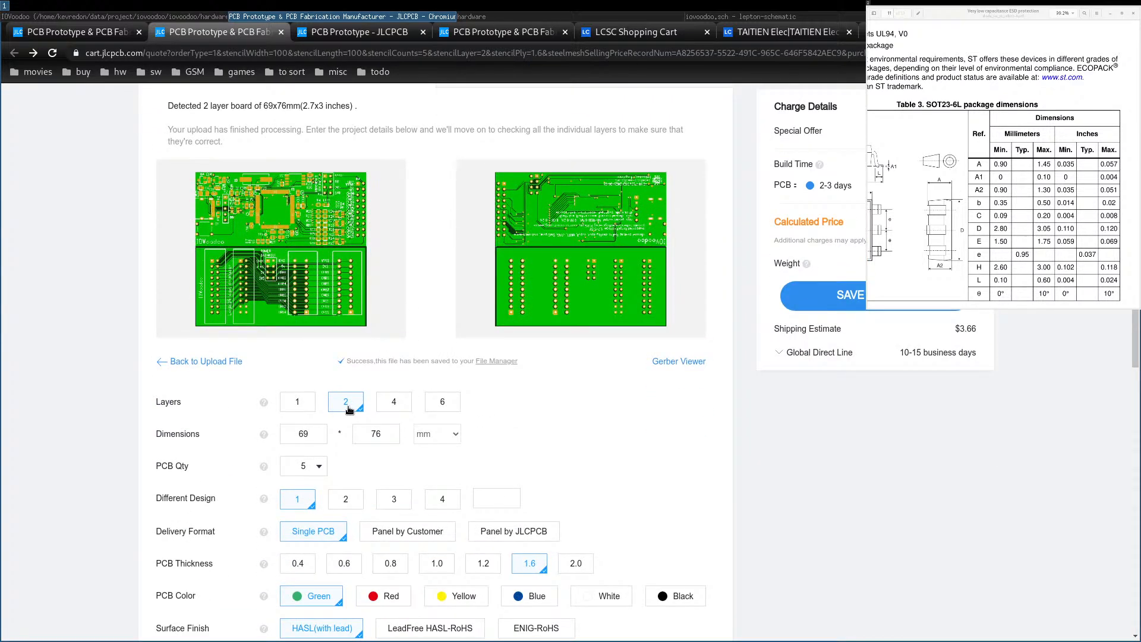
{"action": "scroll", "coordinate": [341, 410], "scroll_direction": "down", "scroll_amount": 3}
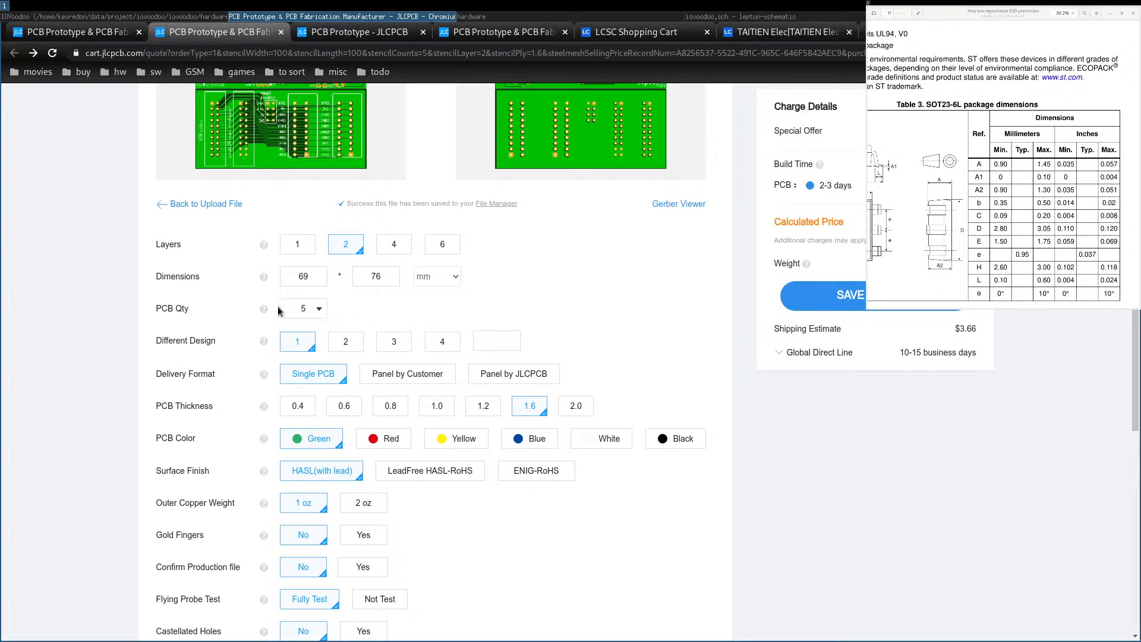
{"action": "left_click", "coordinate": [316, 309]}
{"action": "scroll", "coordinate": [530, 212], "scroll_direction": "up", "scroll_amount": 1}
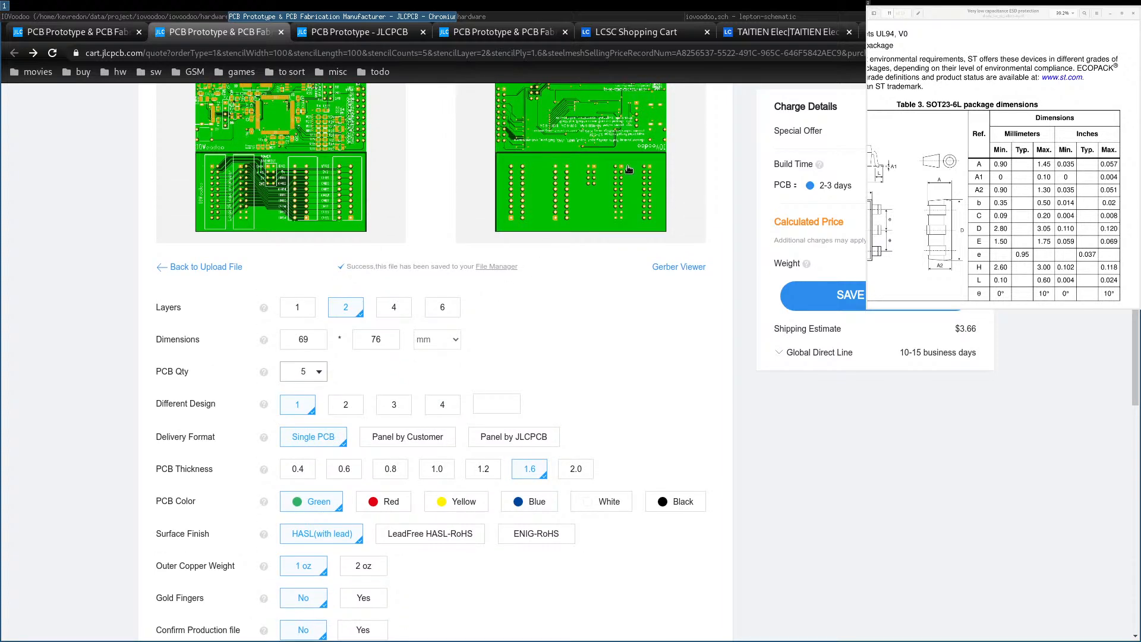
{"action": "scroll", "coordinate": [341, 377], "scroll_direction": "down", "scroll_amount": 2}
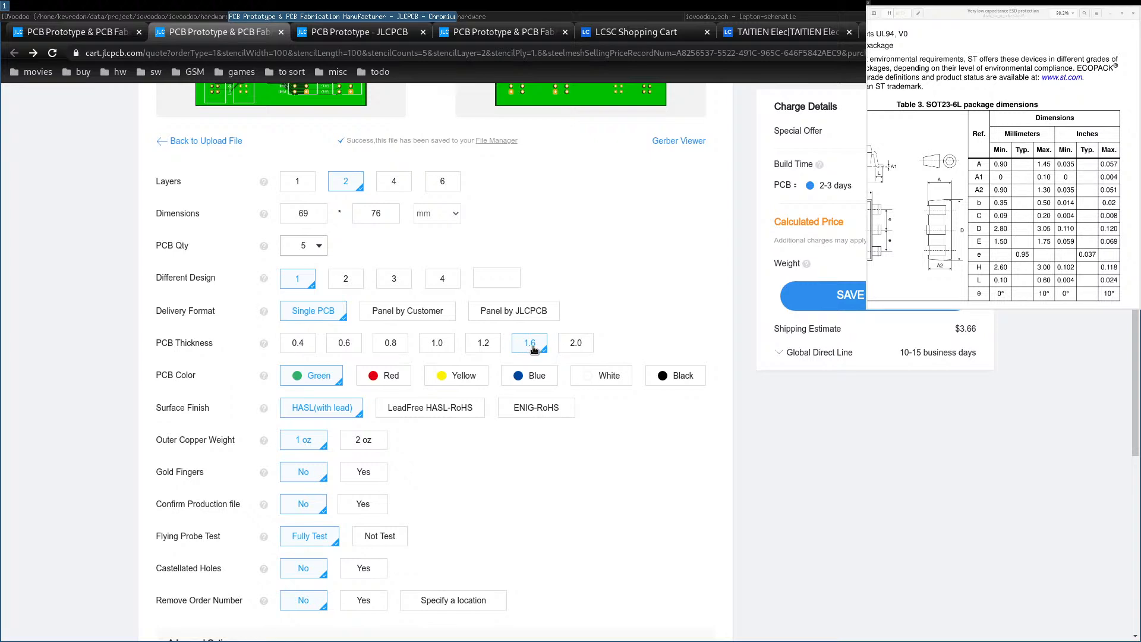
{"action": "left_click", "coordinate": [441, 345]}
{"action": "scroll", "coordinate": [541, 287], "scroll_direction": "down", "scroll_amount": 1}
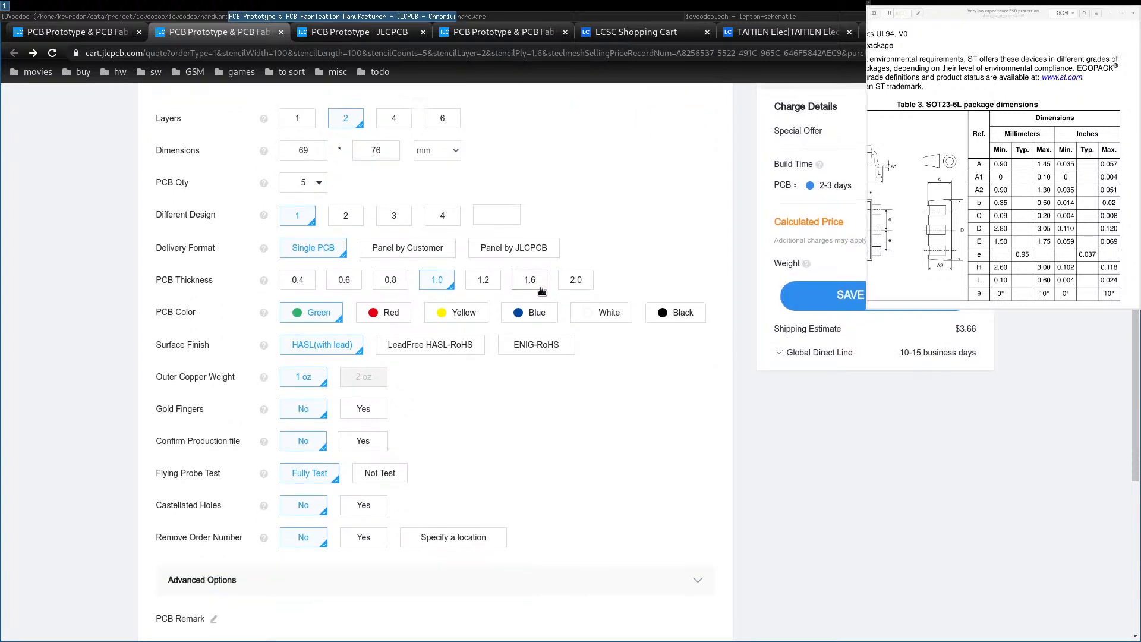
{"action": "scroll", "coordinate": [550, 289], "scroll_direction": "up", "scroll_amount": 4}
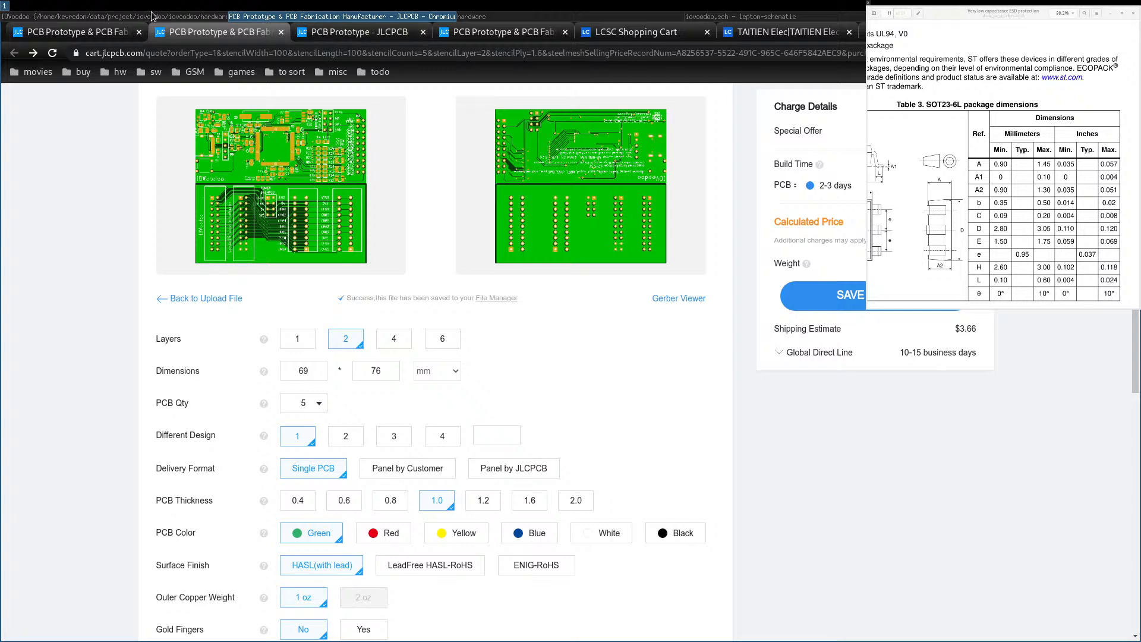
Consult the TYPE-C-31-M-12 connector PDF from the file manager's datasheet folder, and switch back to the JLCPCB quote in Chromium.
{"action": "left_click", "coordinate": [482, 16]}
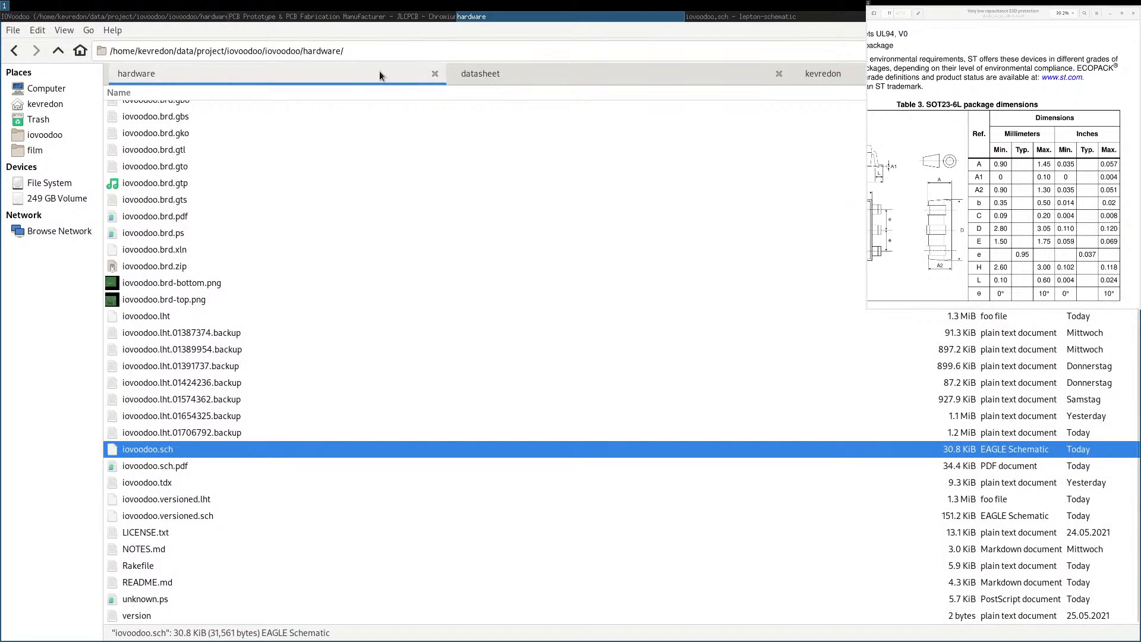
{"action": "left_click", "coordinate": [518, 78]}
{"action": "double_click", "coordinate": [257, 109]}
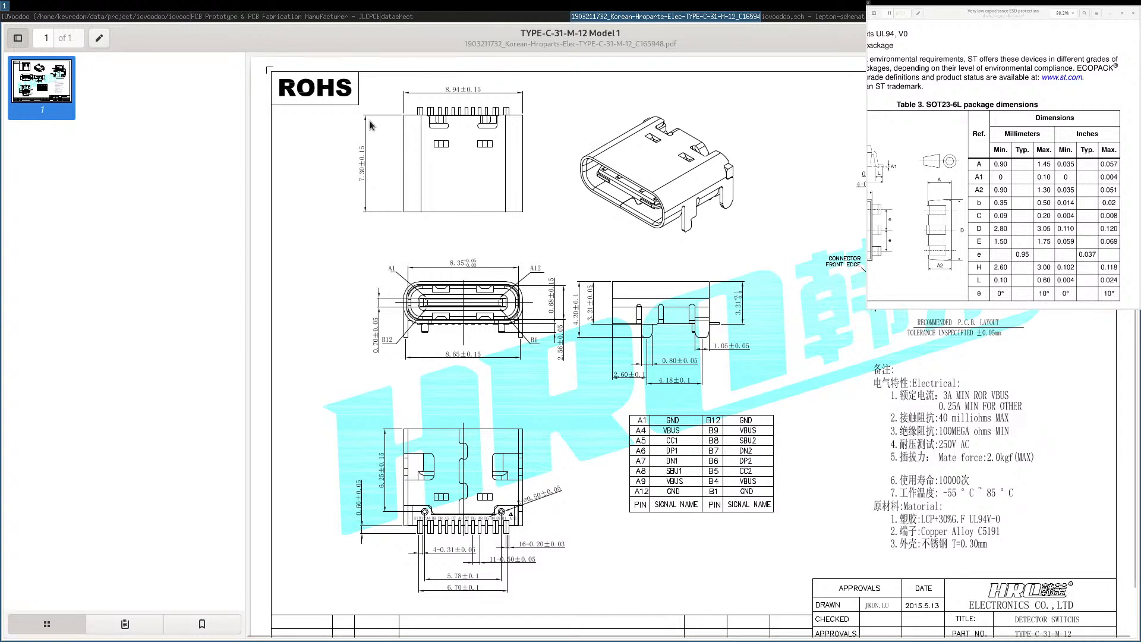
{"action": "left_click", "coordinate": [283, 18]}
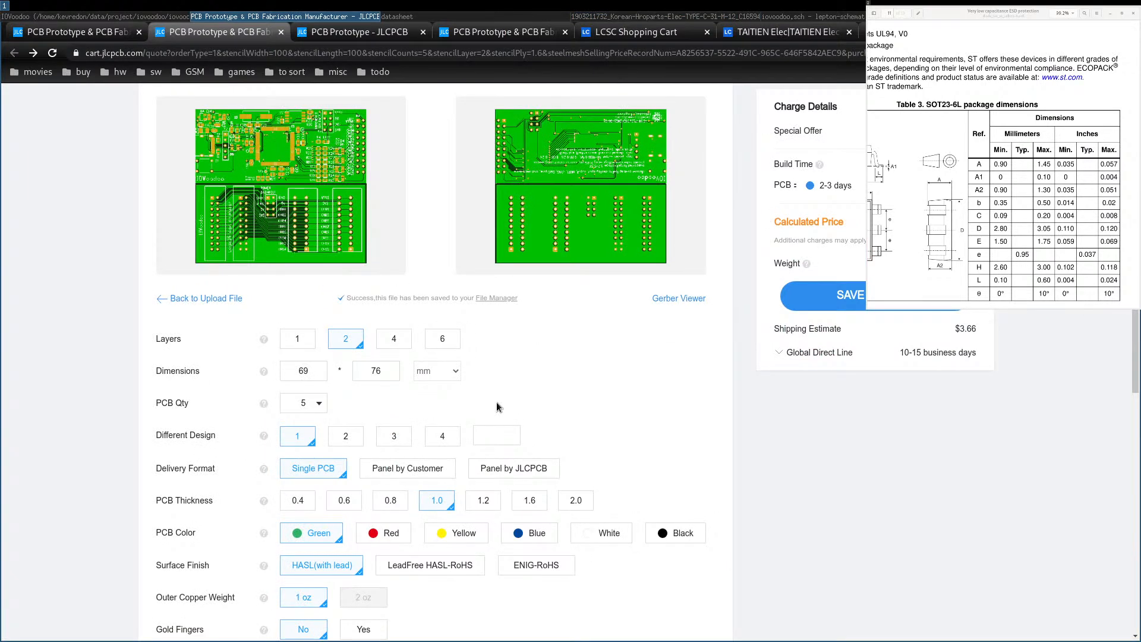
Review the PCB colour, surface finish, production file, castellated holes and order number options on the JLCPCB quote.
{"action": "scroll", "coordinate": [625, 388], "scroll_direction": "down", "scroll_amount": 2}
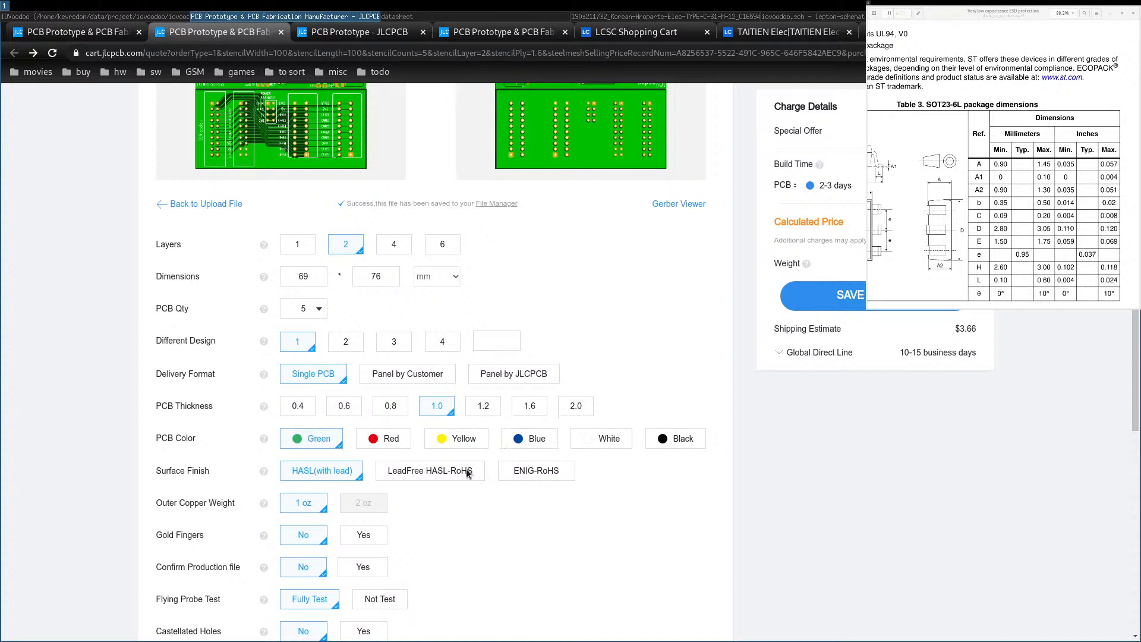
{"action": "scroll", "coordinate": [552, 240], "scroll_direction": "up", "scroll_amount": 2}
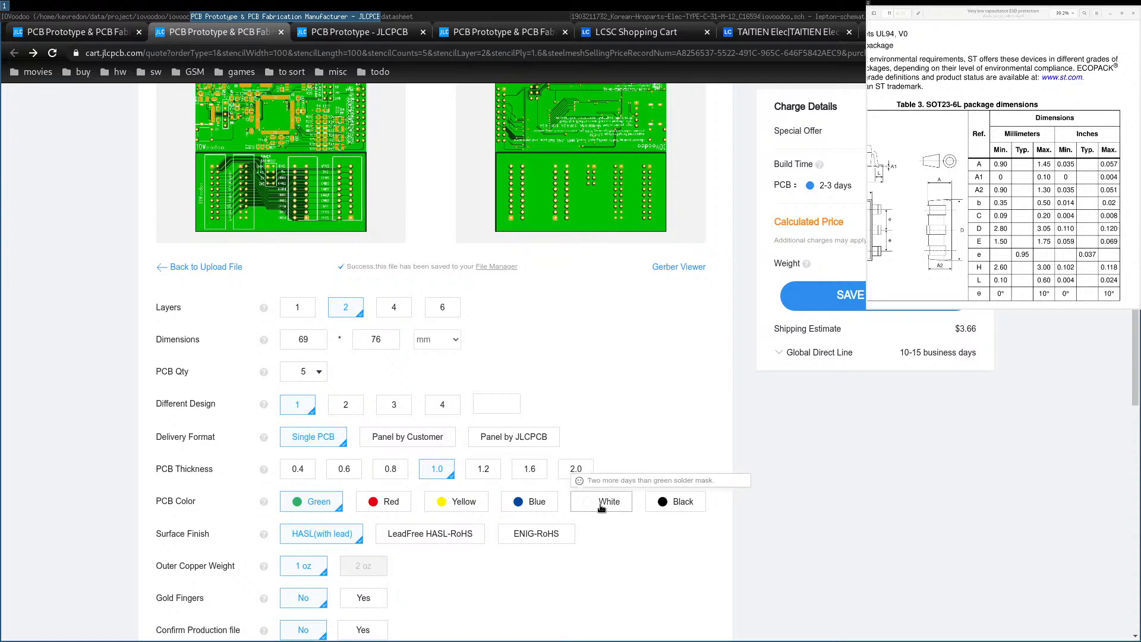
{"action": "scroll", "coordinate": [586, 443], "scroll_direction": "down", "scroll_amount": 4}
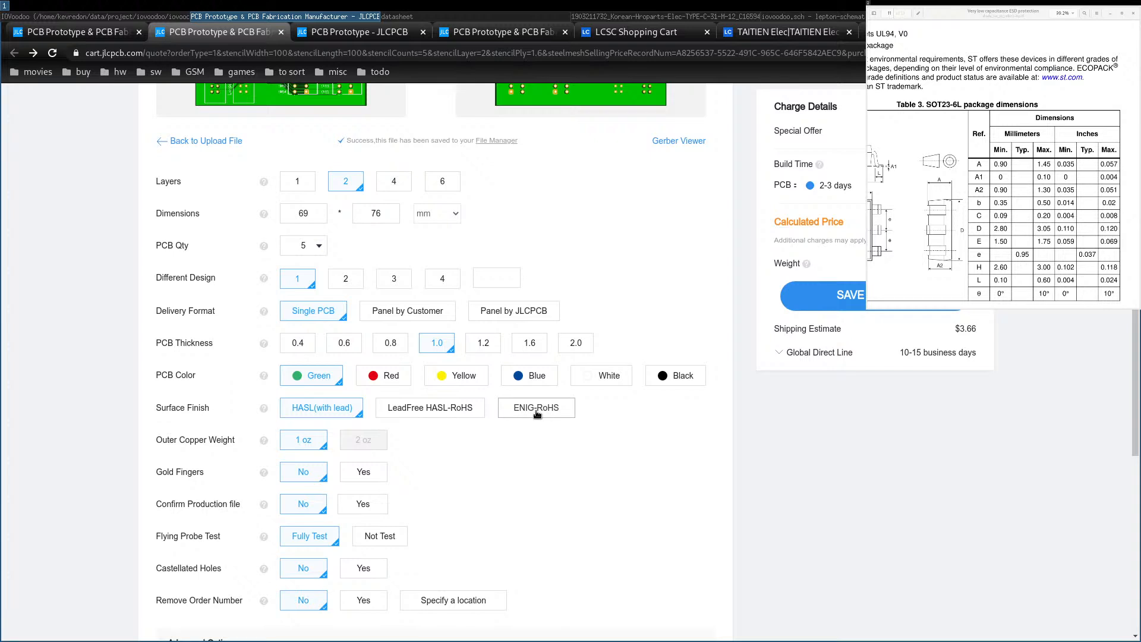
{"action": "scroll", "coordinate": [536, 412], "scroll_direction": "up", "scroll_amount": 2}
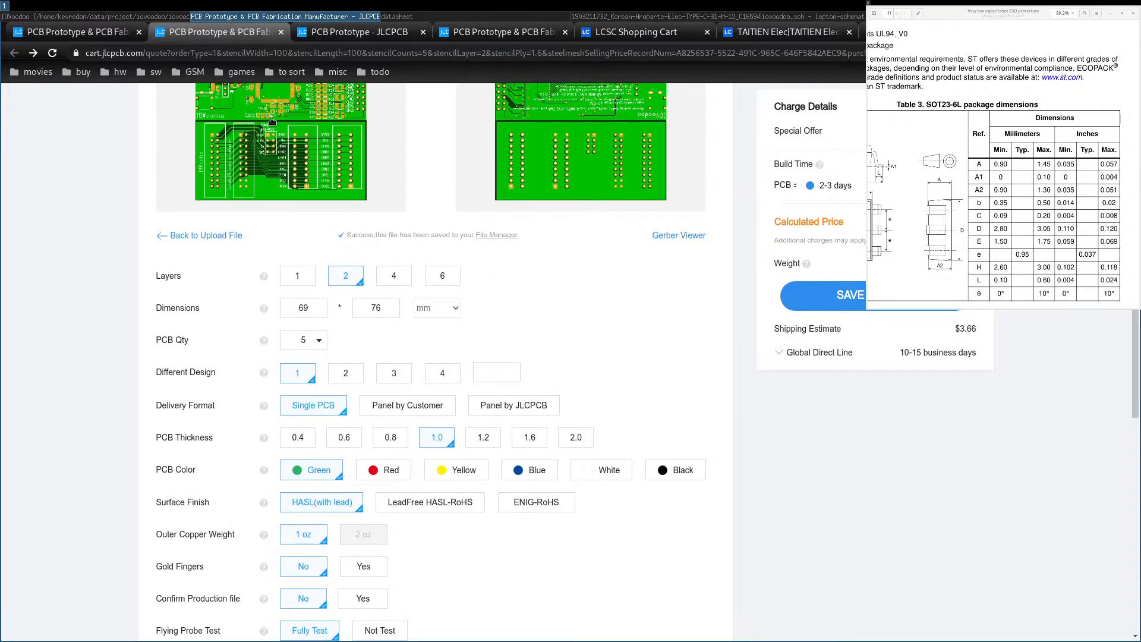
{"action": "scroll", "coordinate": [297, 155], "scroll_direction": "up", "scroll_amount": 2}
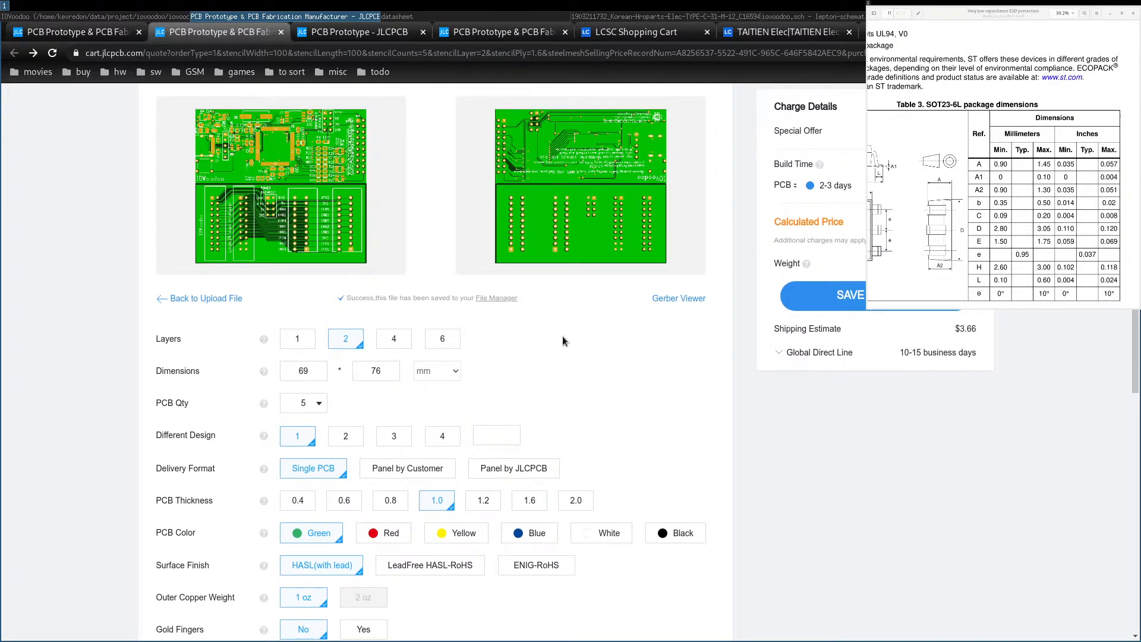
{"action": "scroll", "coordinate": [562, 341], "scroll_direction": "down", "scroll_amount": 5}
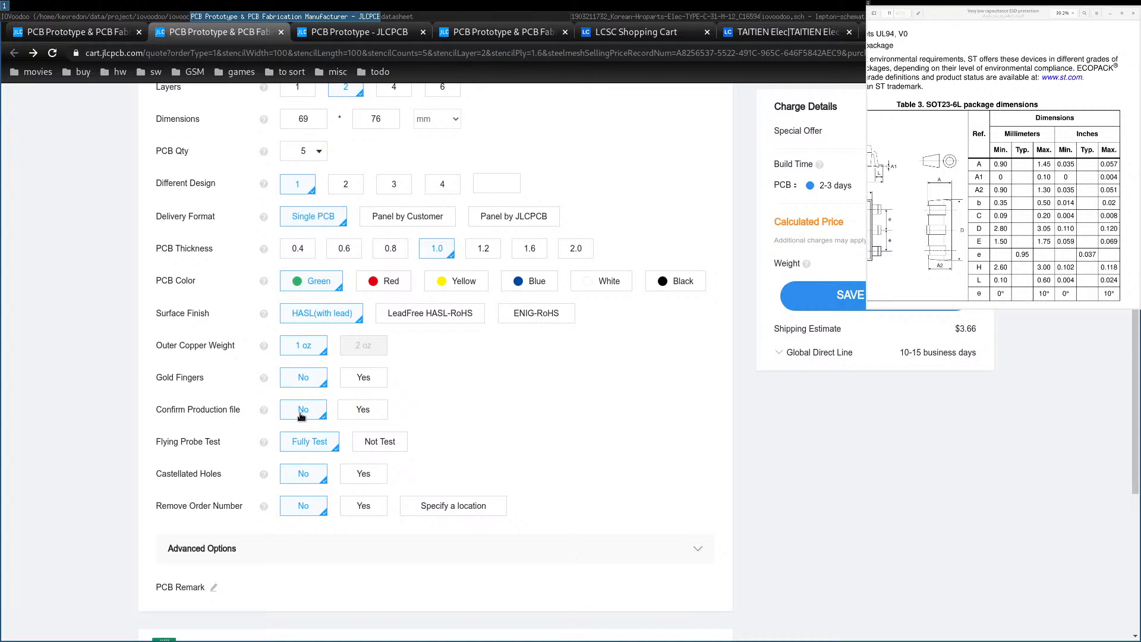
{"action": "mouse_move", "coordinate": [265, 414]}
{"action": "scroll", "coordinate": [415, 397], "scroll_direction": "down", "scroll_amount": 3}
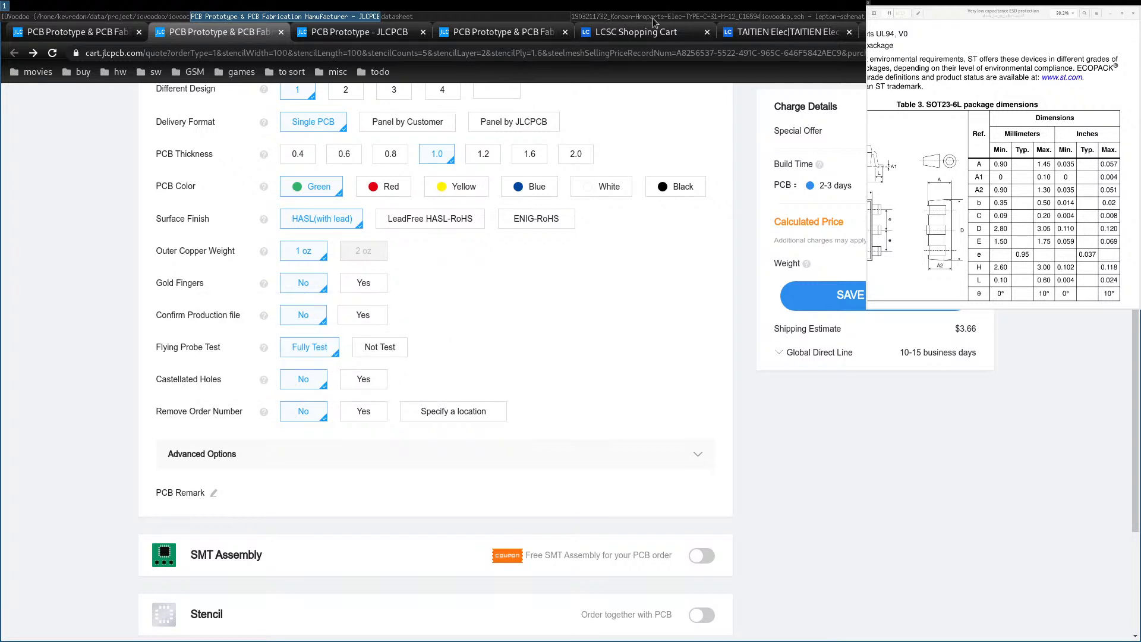
Switch to the pcb-rnd layout and place the text "JLCJLCJLCJLC" on the bottom silkscreen, above the header pads of the breakout board.
{"action": "left_click", "coordinate": [91, 16]}
{"action": "middle_click_drag", "start_coordinate": [773, 235], "coordinate": [532, 431]}
{"action": "scroll", "coordinate": [356, 445], "scroll_direction": "down", "scroll_amount": 1}
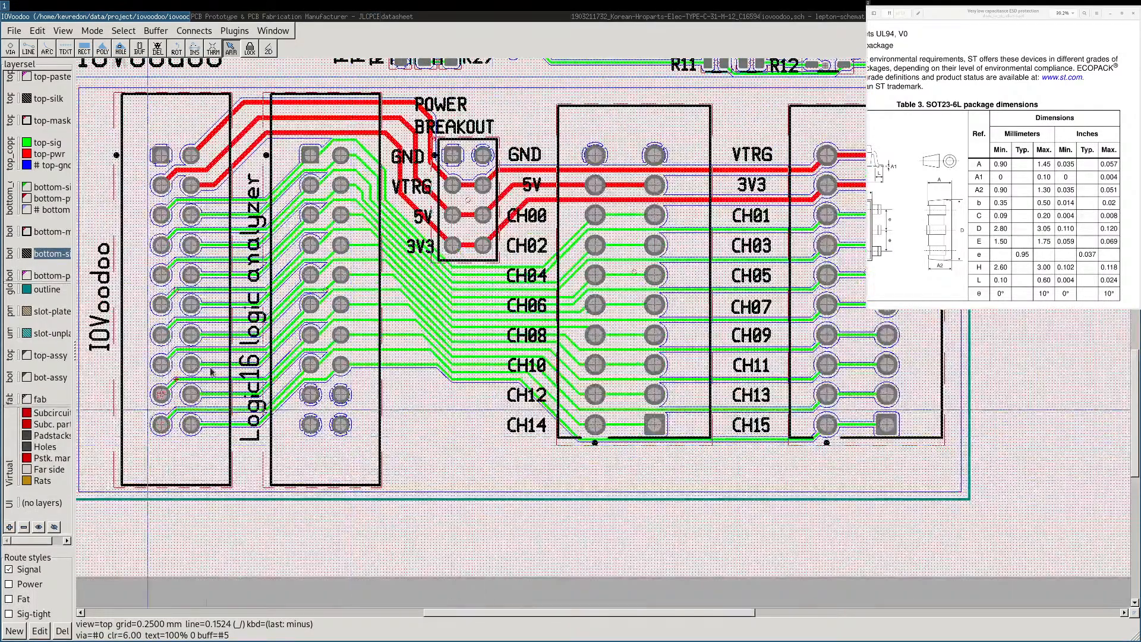
{"action": "middle_click_drag", "start_coordinate": [211, 372], "coordinate": [326, 356]}
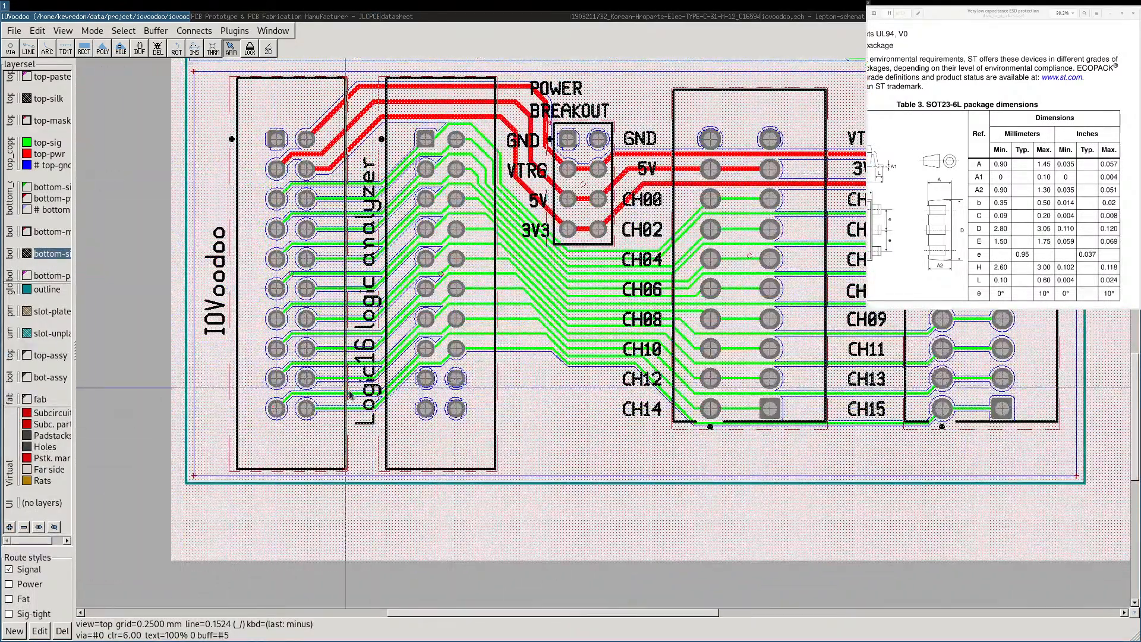
{"action": "key", "text": "Tab"}
{"action": "middle_click_drag", "start_coordinate": [412, 499], "coordinate": [427, 181]}
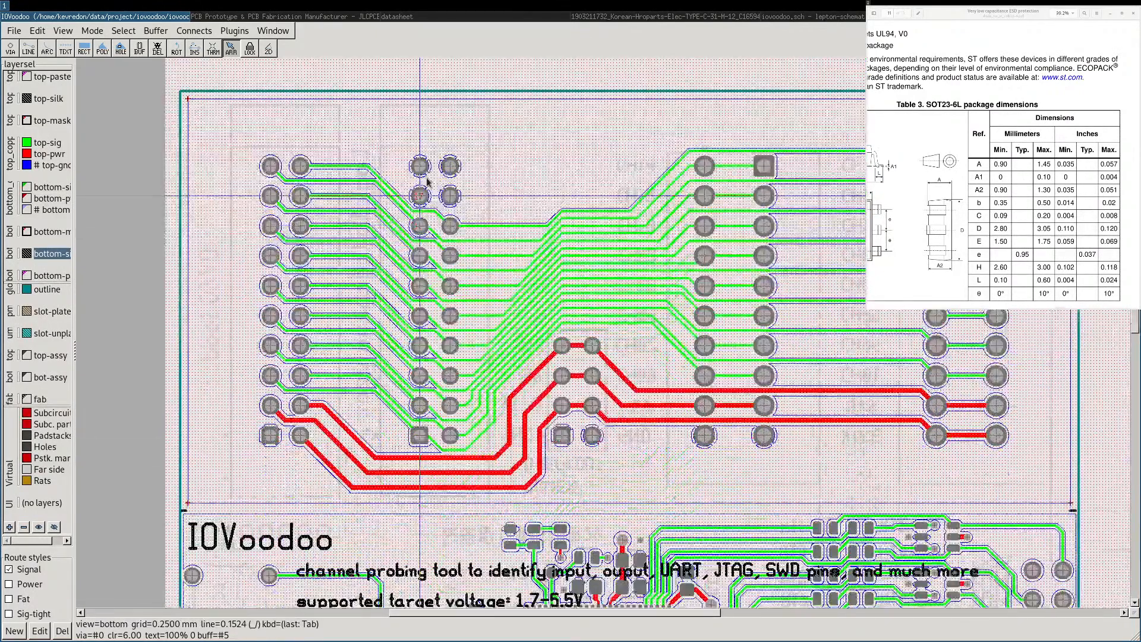
{"action": "left_click", "coordinate": [66, 47]}
{"action": "left_click", "coordinate": [206, 109]}
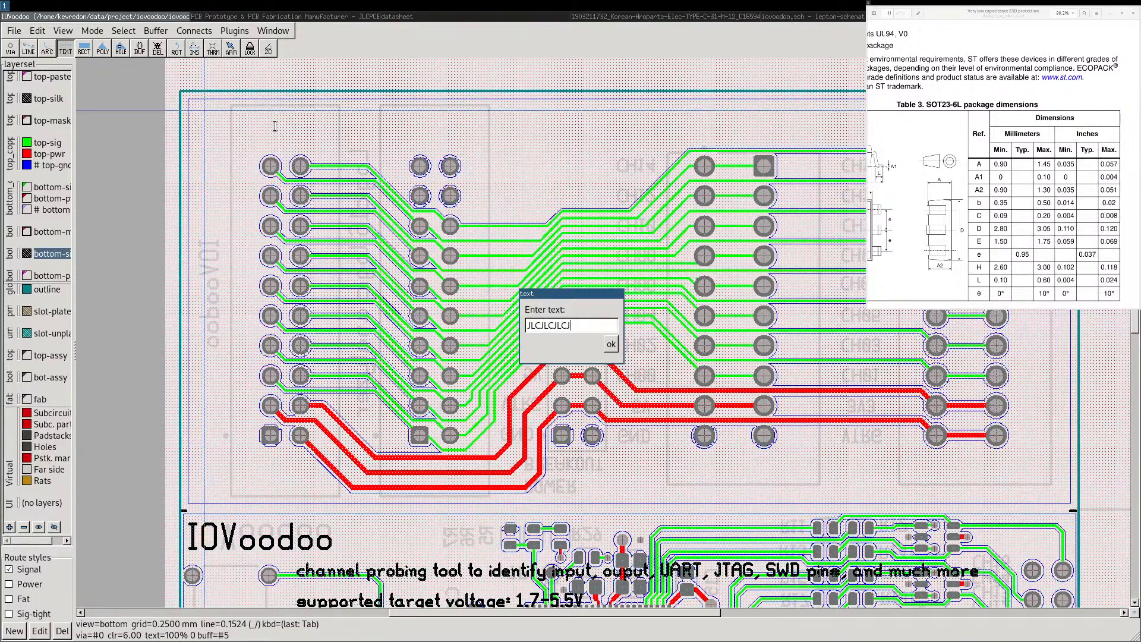
{"action": "type", "text": "JLCJLCJLCJLC"}
{"action": "key", "text": "Return"}
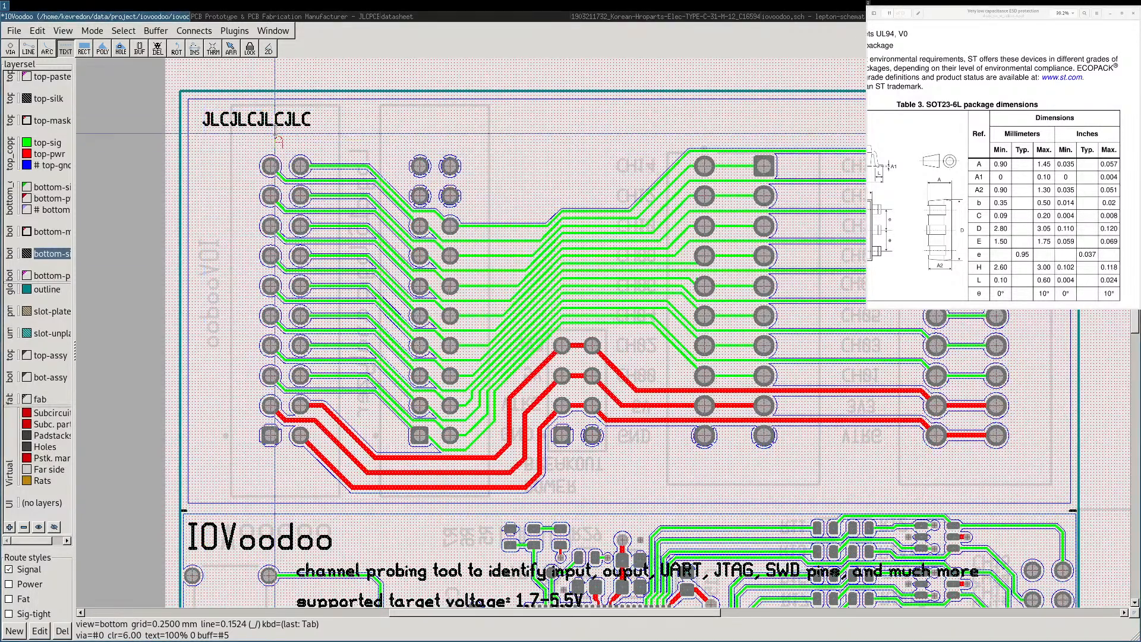
{"action": "key", "text": "Escape"}
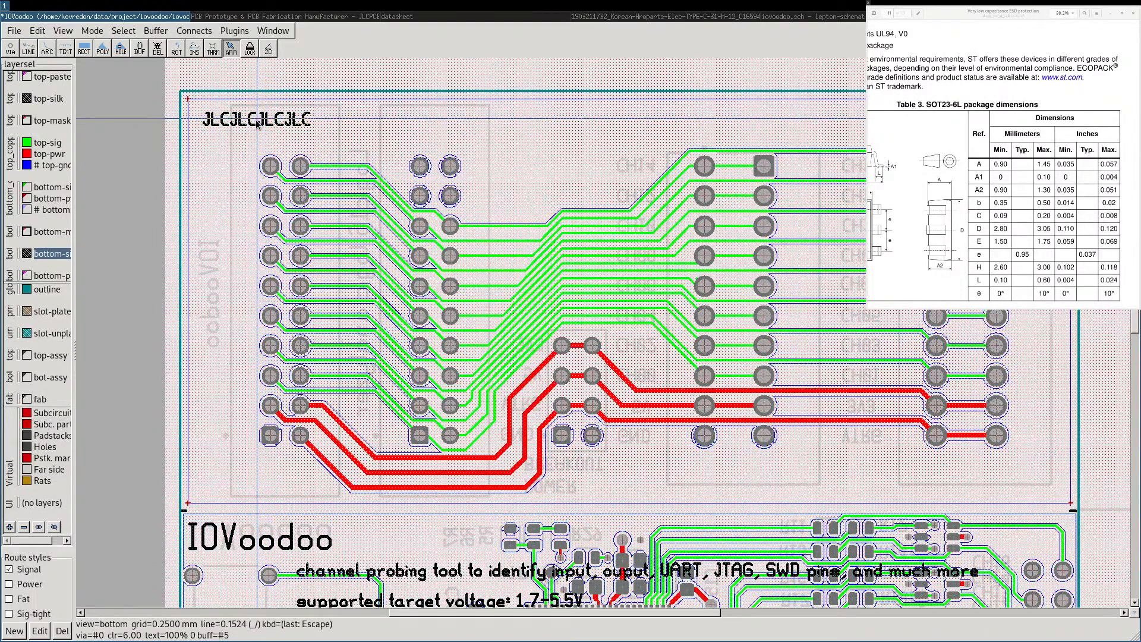
{"action": "left_click", "coordinate": [270, 122]}
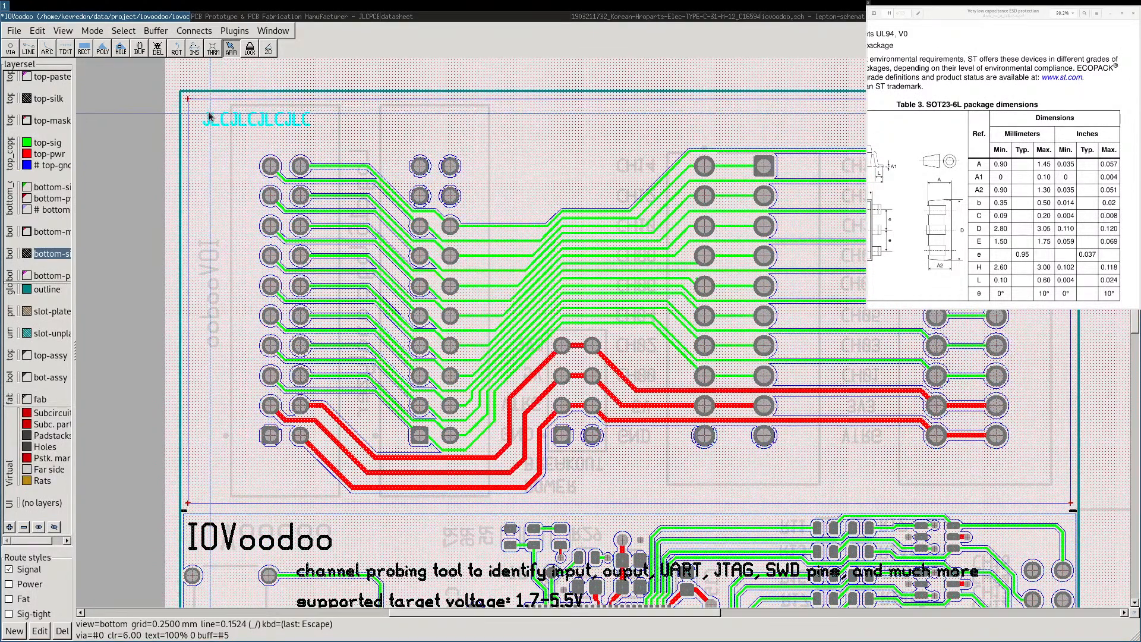
Read JLCPCB's detailed instructions on order number placement in the browser, and return to the pcb-rnd layout.
{"action": "left_click", "coordinate": [232, 16]}
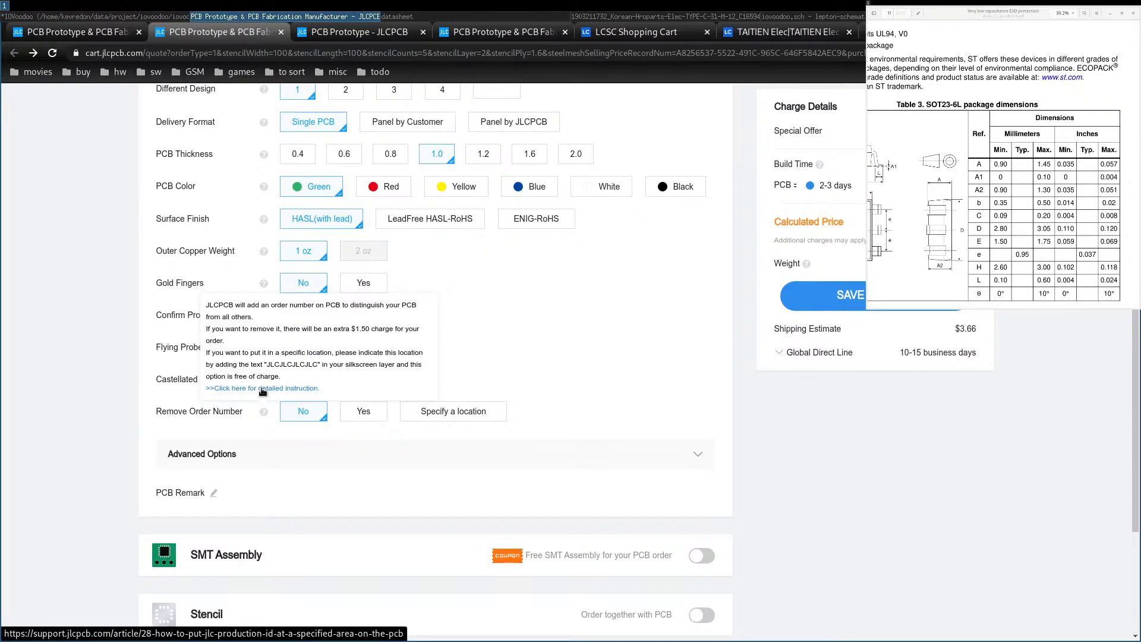
{"action": "left_click", "coordinate": [264, 389]}
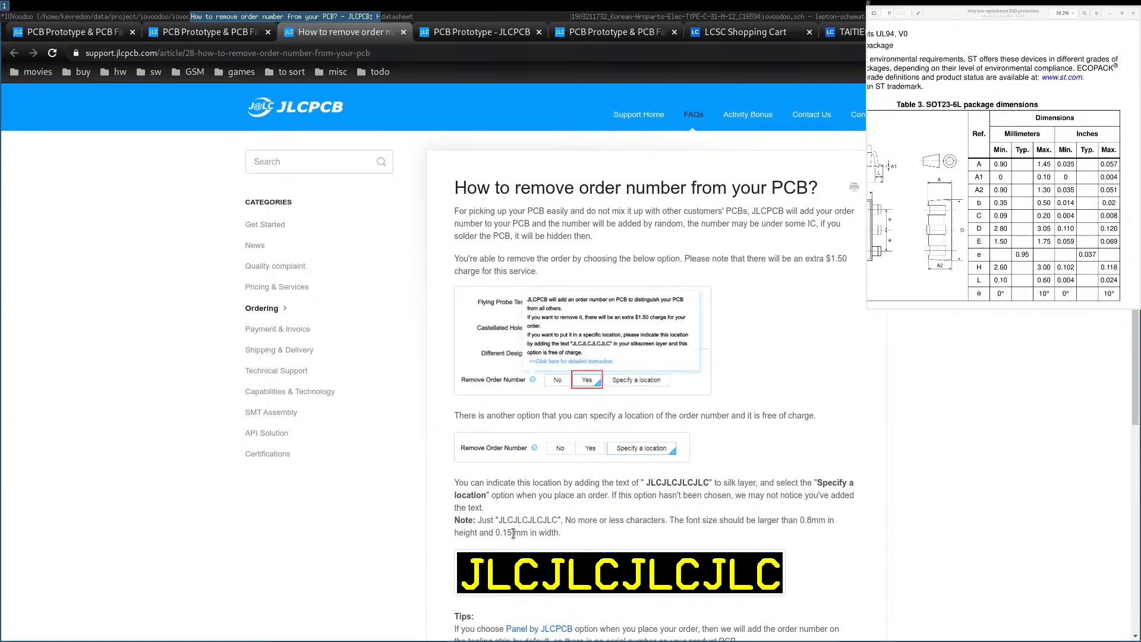
{"action": "scroll", "coordinate": [513, 533], "scroll_direction": "down", "scroll_amount": 3}
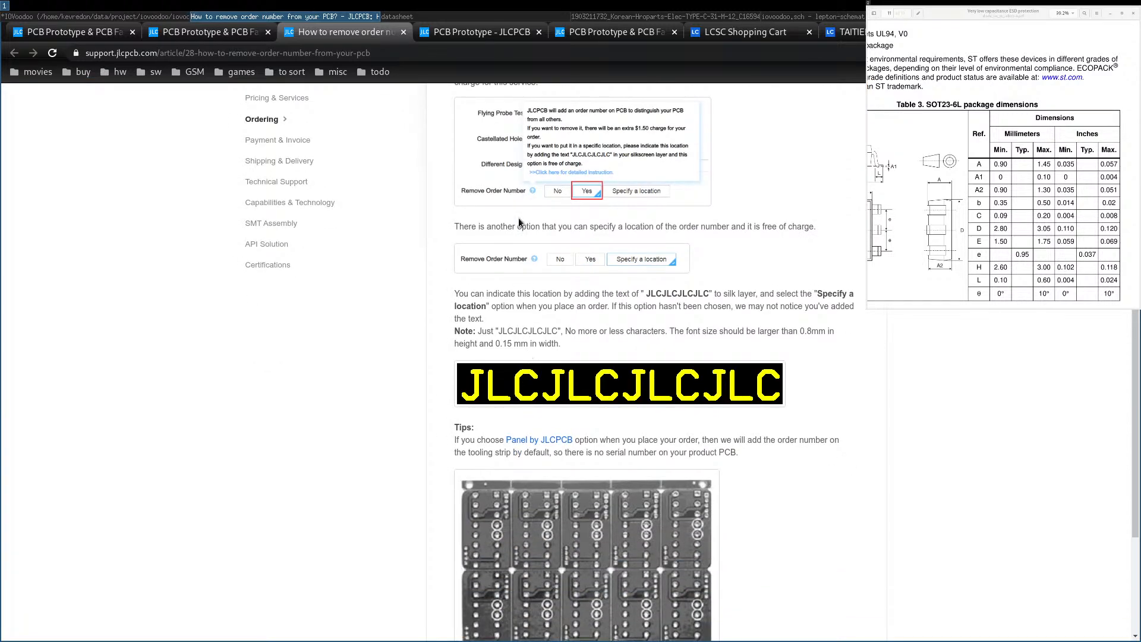
{"action": "left_click", "coordinate": [837, 18]}
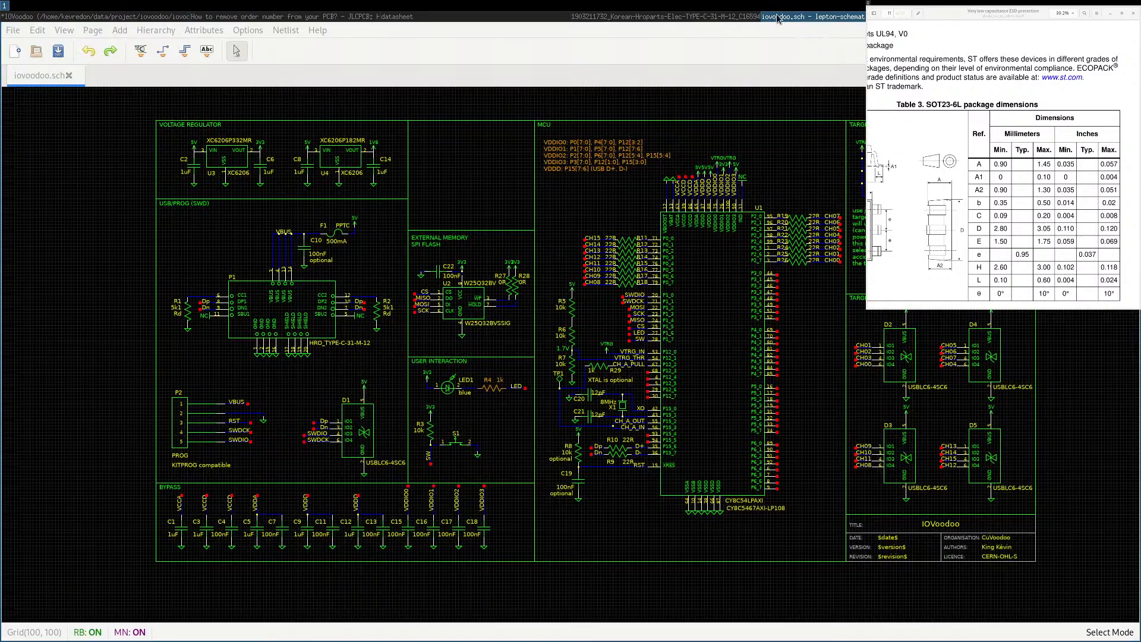
{"action": "left_click", "coordinate": [33, 17]}
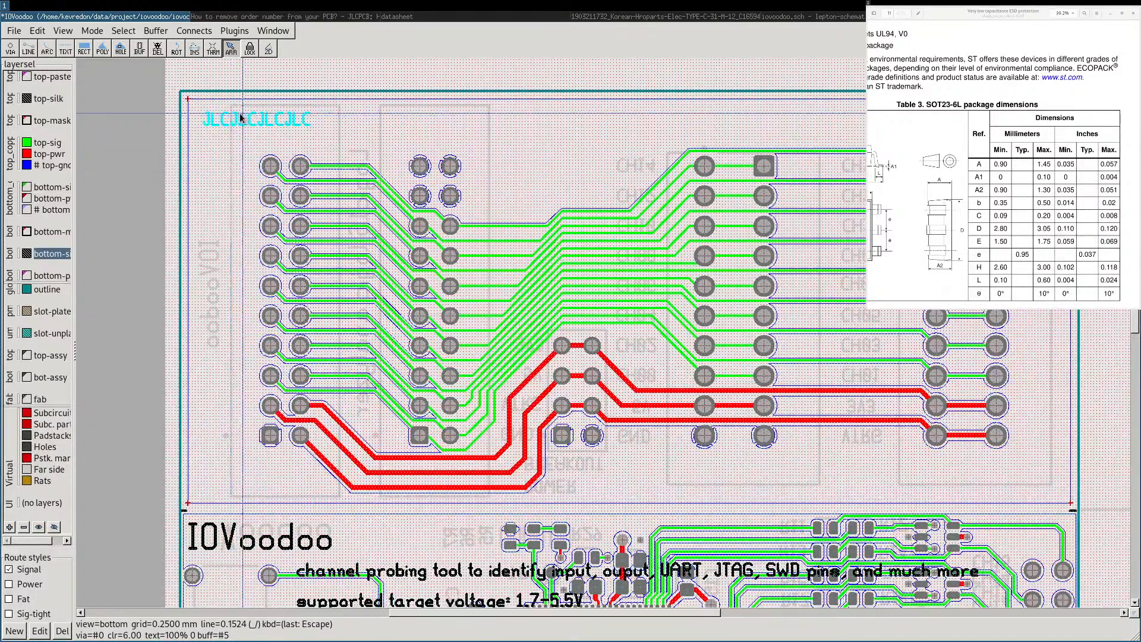
Remove the "JLCJLCJLCJLC" text from the bottom silkscreen.
{"action": "key", "text": "ctrl+x"}
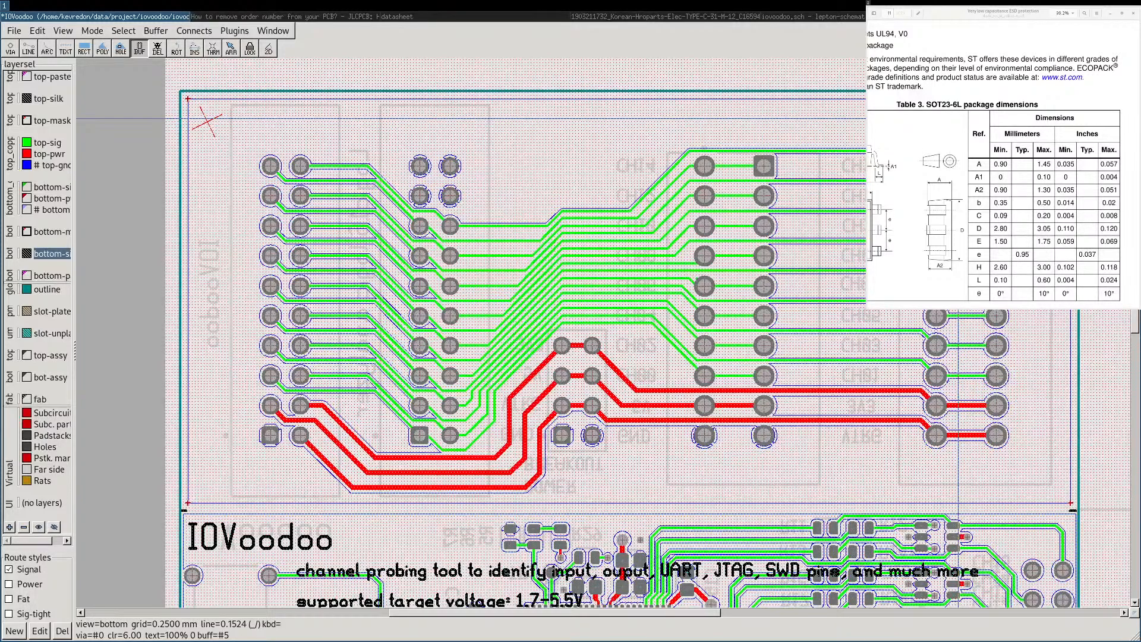
{"action": "key", "text": "Escape"}
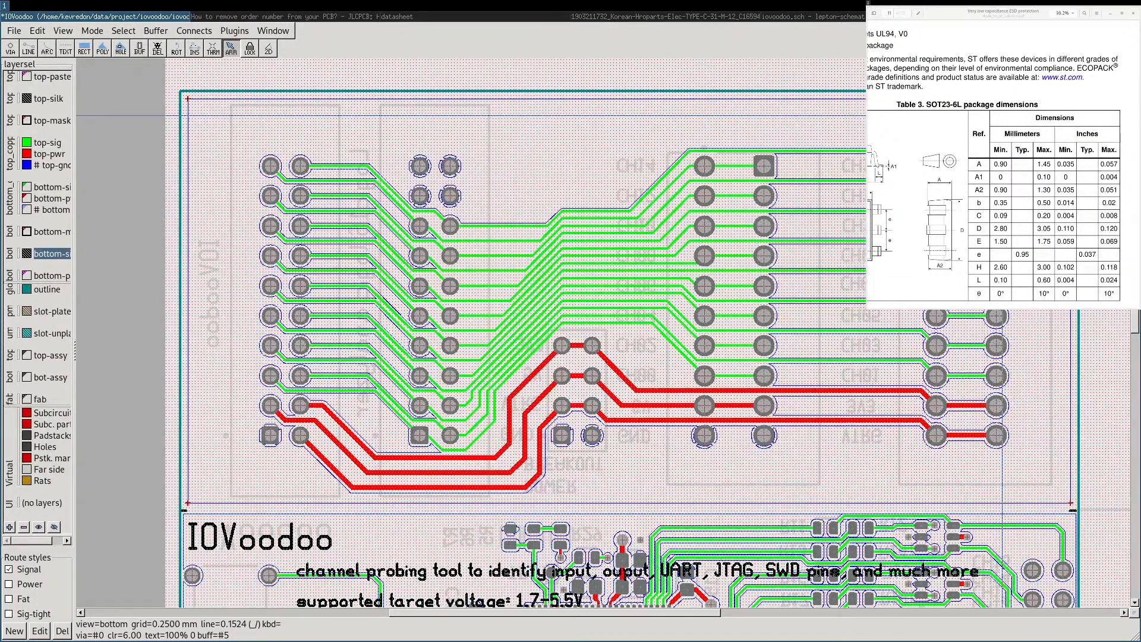
{"action": "key", "text": "Delete"}
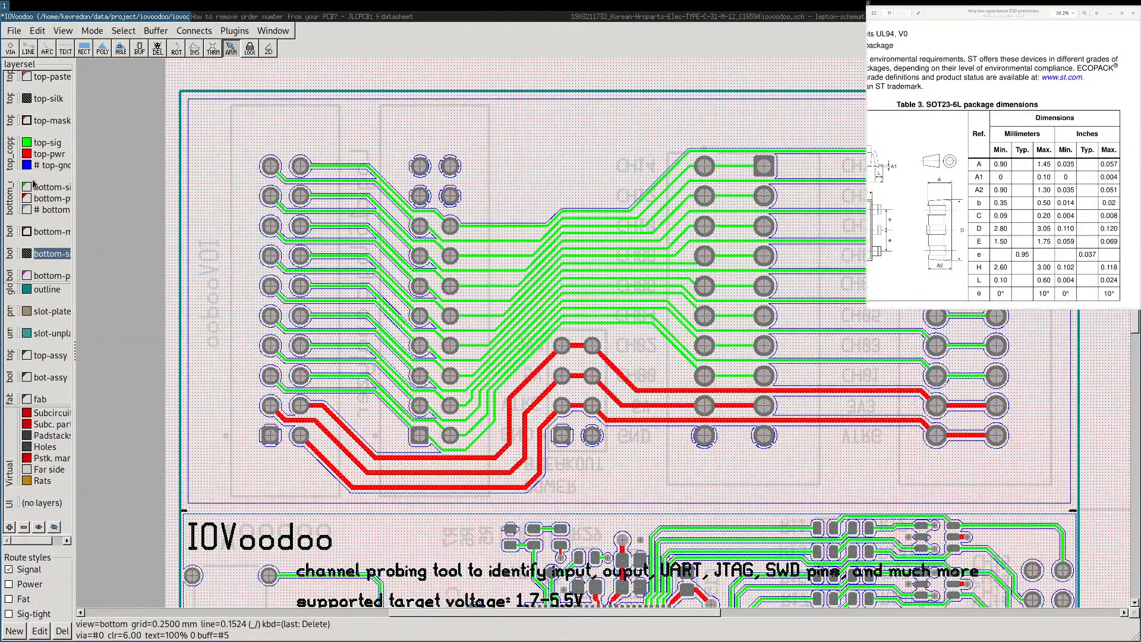
Make top-silk the active layer and add the text "JLCJLCJLCJLC" on the board's top side, beside the rightmost header.
{"action": "left_click", "coordinate": [48, 143]}
{"action": "left_click", "coordinate": [43, 101]}
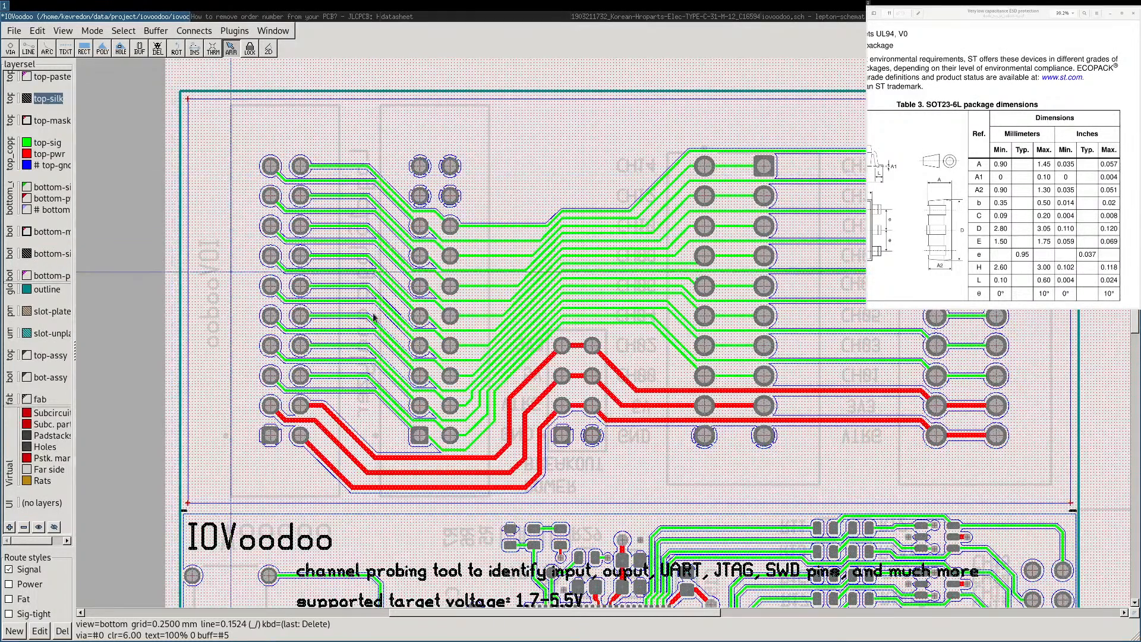
{"action": "key", "text": "Tab"}
{"action": "middle_click_drag", "start_coordinate": [934, 336], "coordinate": [590, 253]}
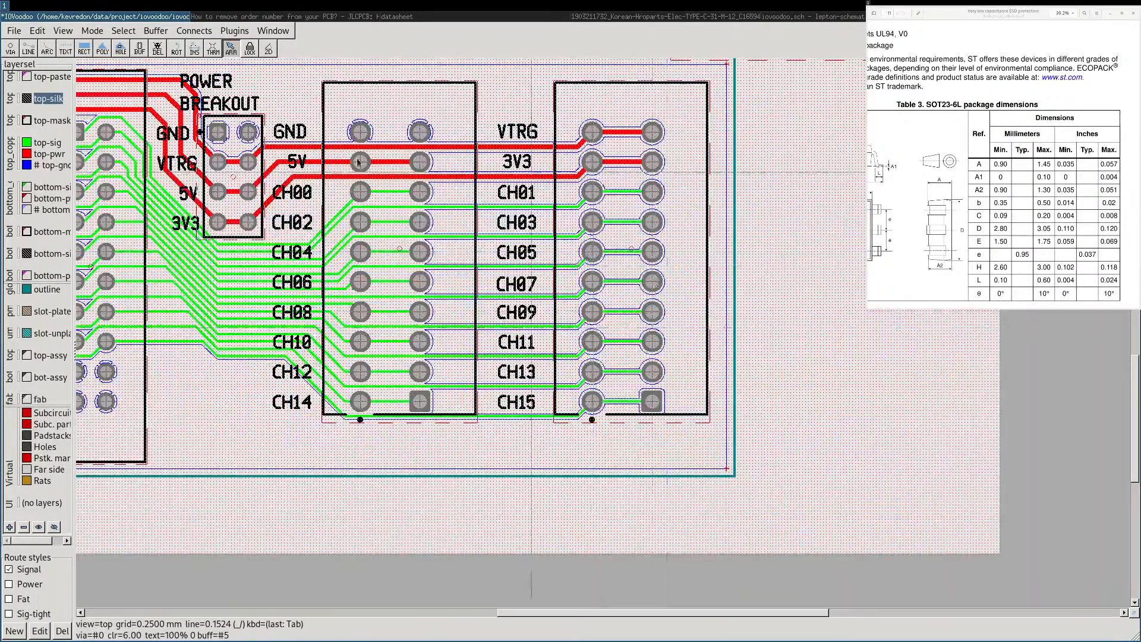
{"action": "left_click", "coordinate": [65, 47]}
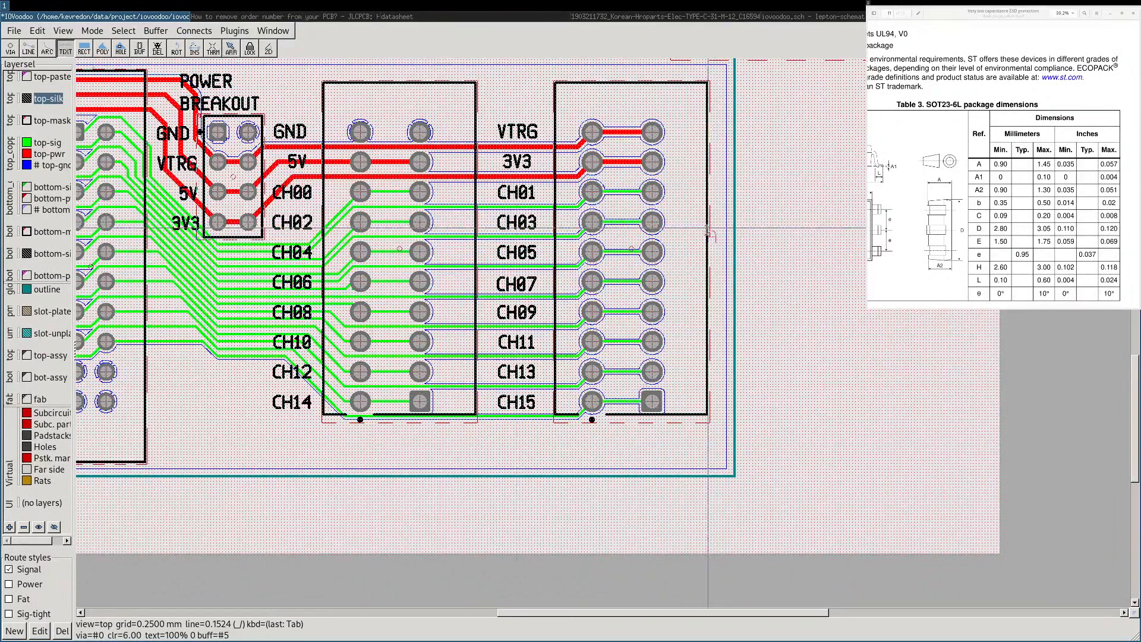
{"action": "left_click", "coordinate": [689, 282]}
{"action": "type", "text": "JLC"}
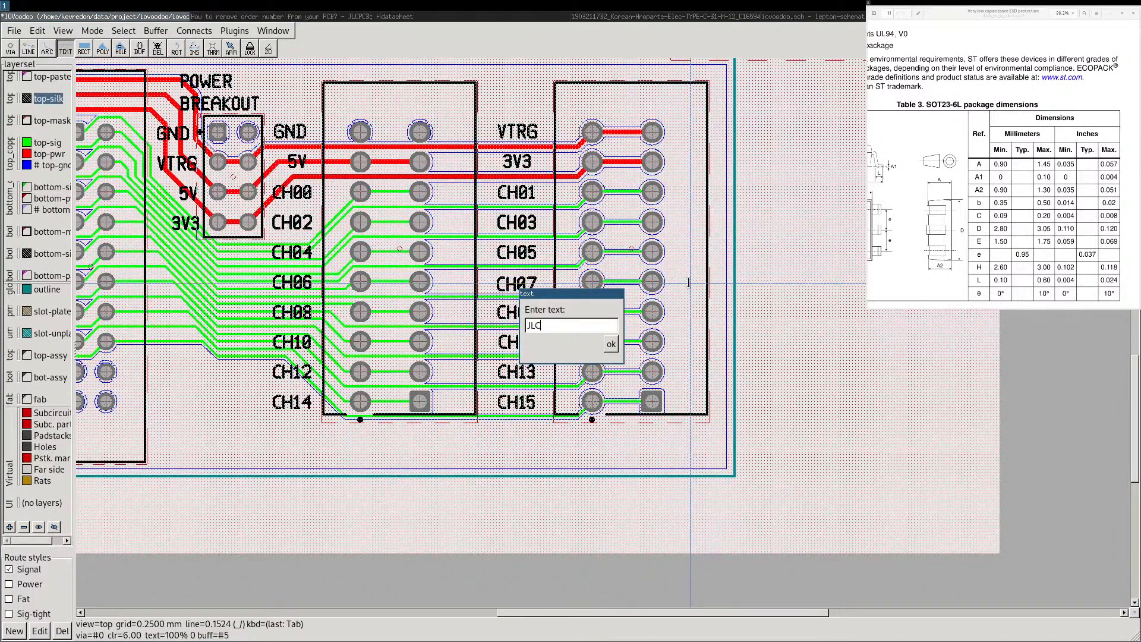
{"action": "type", "text": "JLCJLCJLC"}
{"action": "key", "text": "Return"}
{"action": "key", "text": "Escape"}
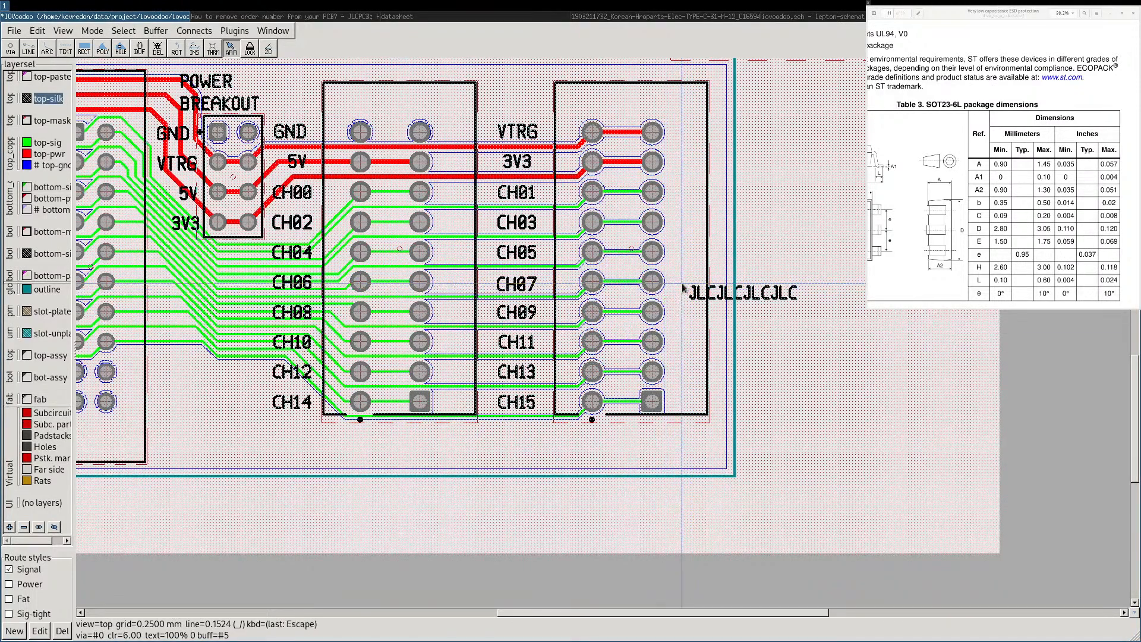
Rotate the order number text vertically, move it between the rightmost header's pads and its outline, and save the layout.
{"action": "key", "text": "r"}
{"action": "left_click_drag", "start_coordinate": [720, 284], "coordinate": [685, 263]}
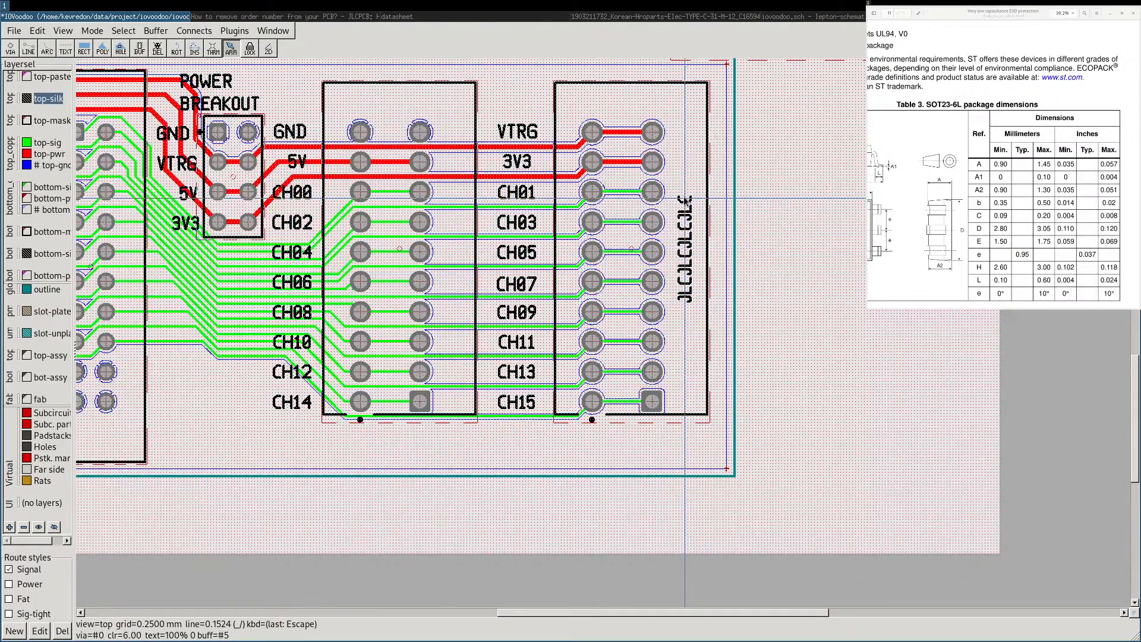
{"action": "key", "text": "ctrl+s"}
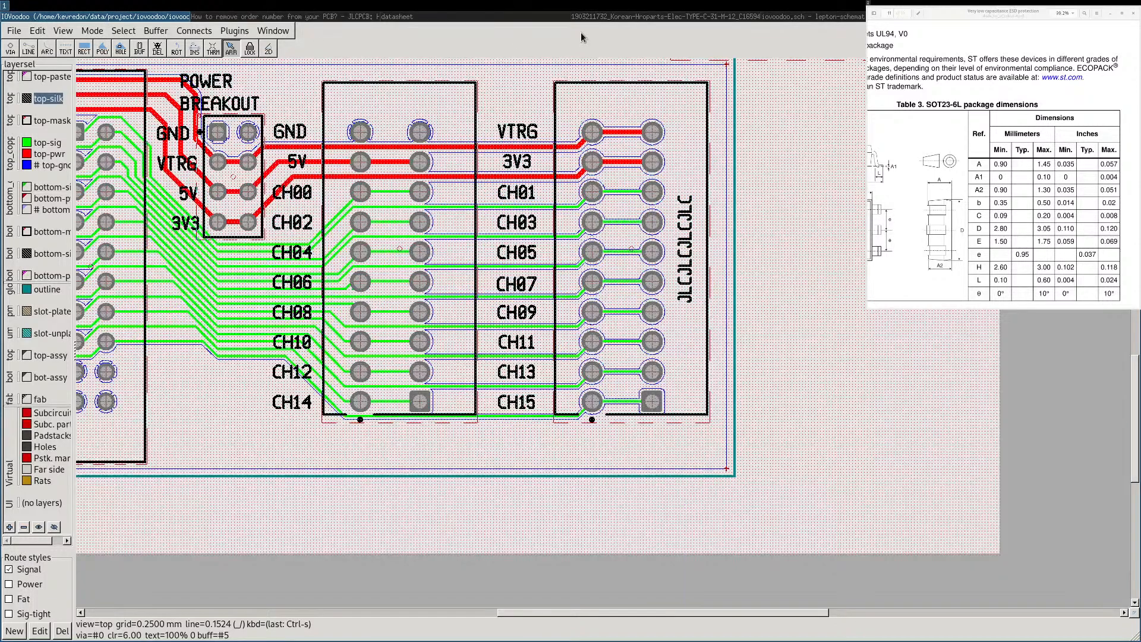
Switch to the terminal and check the hardware repository's git status.
{"action": "left_click", "coordinate": [458, 18]}
{"action": "left_click", "coordinate": [311, 16]}
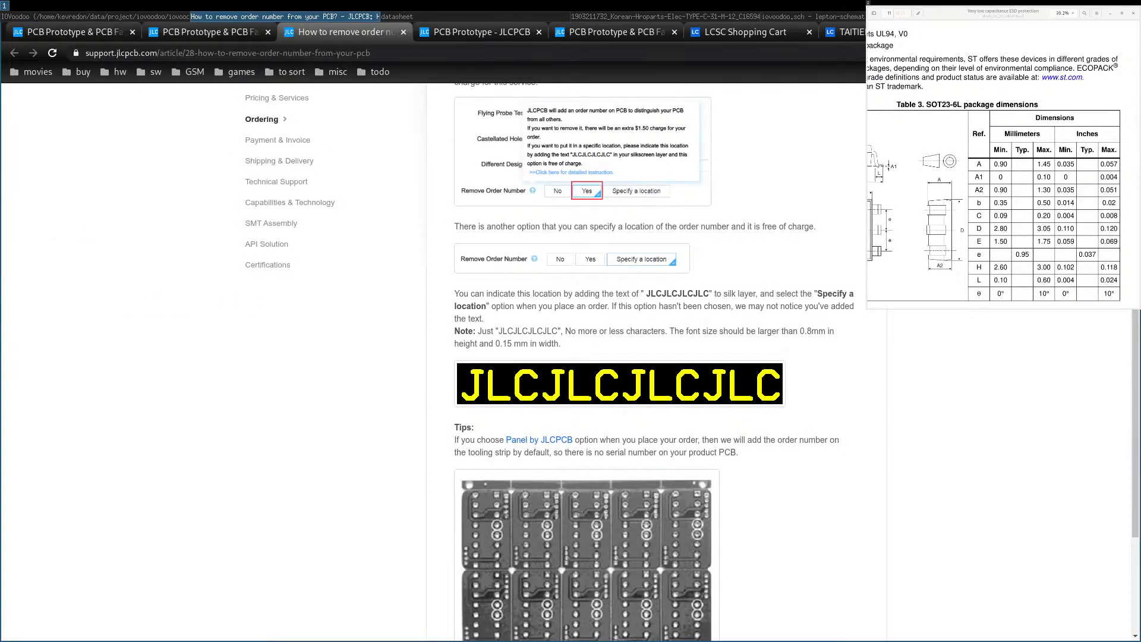
{"action": "left_click", "coordinate": [999, 16]}
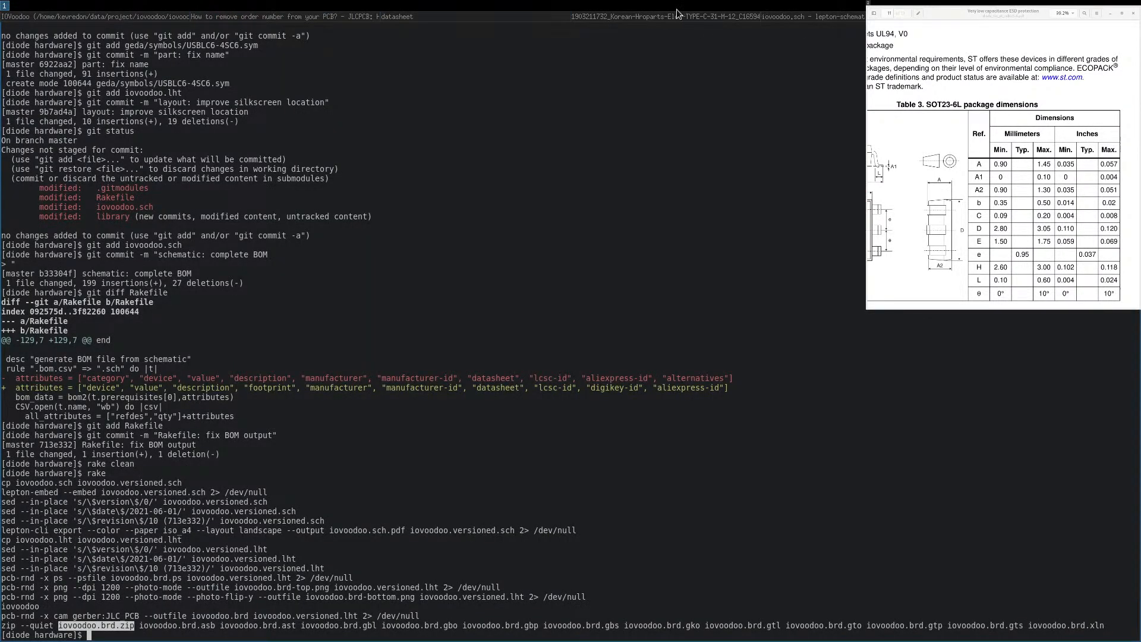
{"action": "type", "text": "git status"}
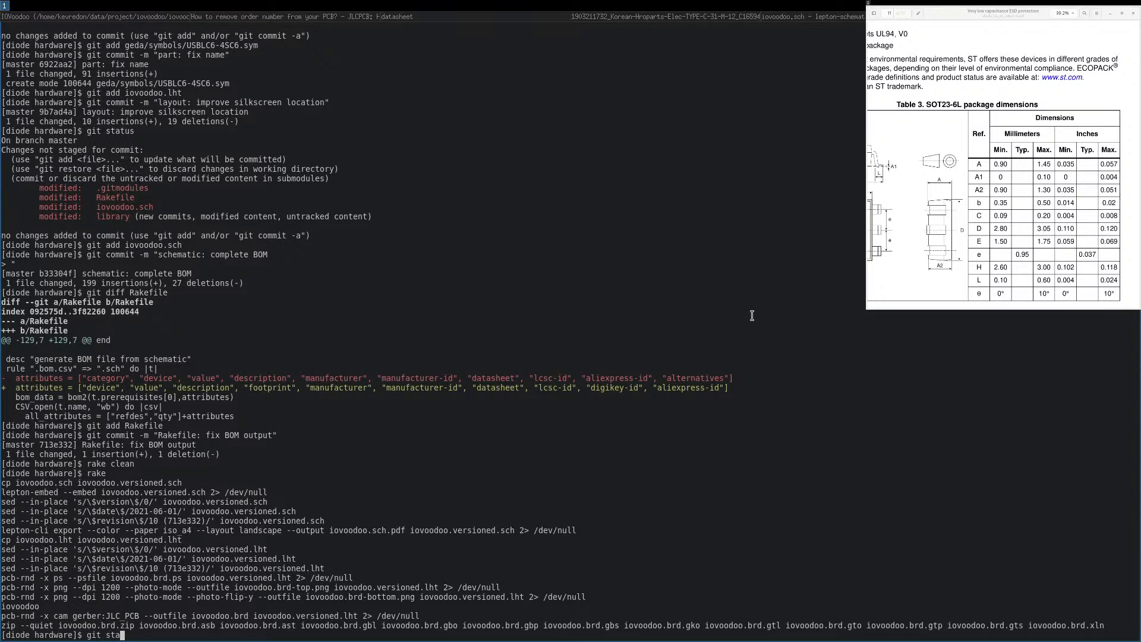
{"action": "key", "text": "Return"}
{"action": "type", "text": "gut"}
{"action": "key", "text": "BackSpace"}
{"action": "key", "text": "BackSpace"}
{"action": "key", "text": "BackSpace"}
{"action": "type", "text": "it add"}
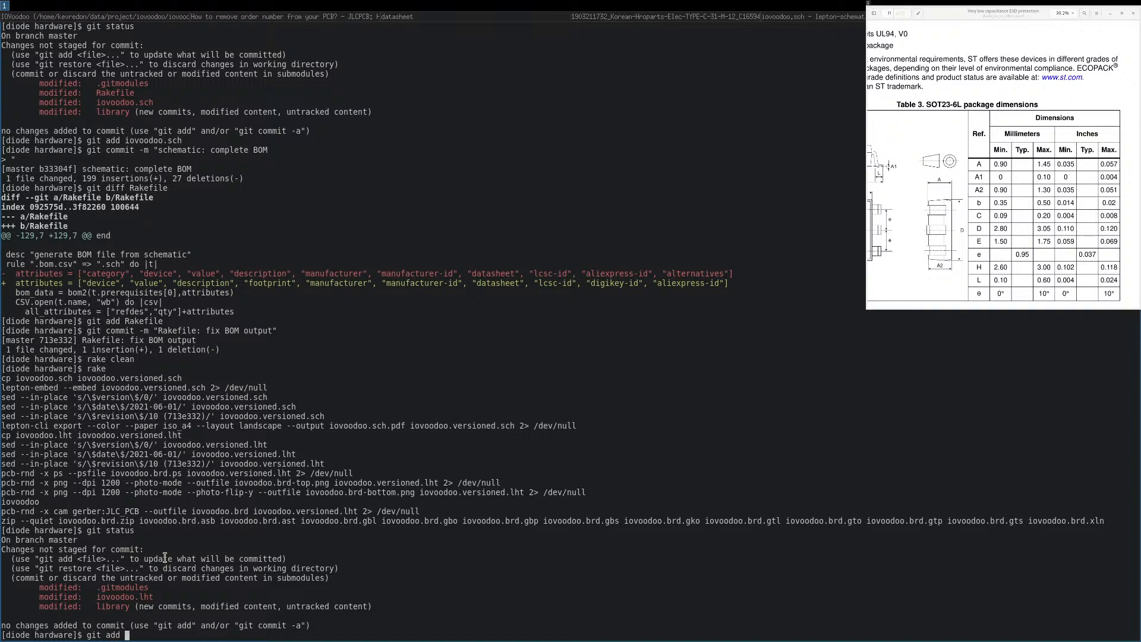
{"action": "key", "text": "BackSpace"}
{"action": "key", "text": "BackSpace"}
{"action": "key", "text": "BackSpace"}
{"action": "key", "text": "BackSpace"}
{"action": "key", "text": "BackSpace"}
{"action": "key", "text": "BackSpace"}
{"action": "key", "text": "BackSpace"}
{"action": "key", "text": "BackSpace"}
Run rake to regenerate the board output files, and switch back to the browser.
{"action": "type", "text": "rake"}
{"action": "key", "text": "Return"}
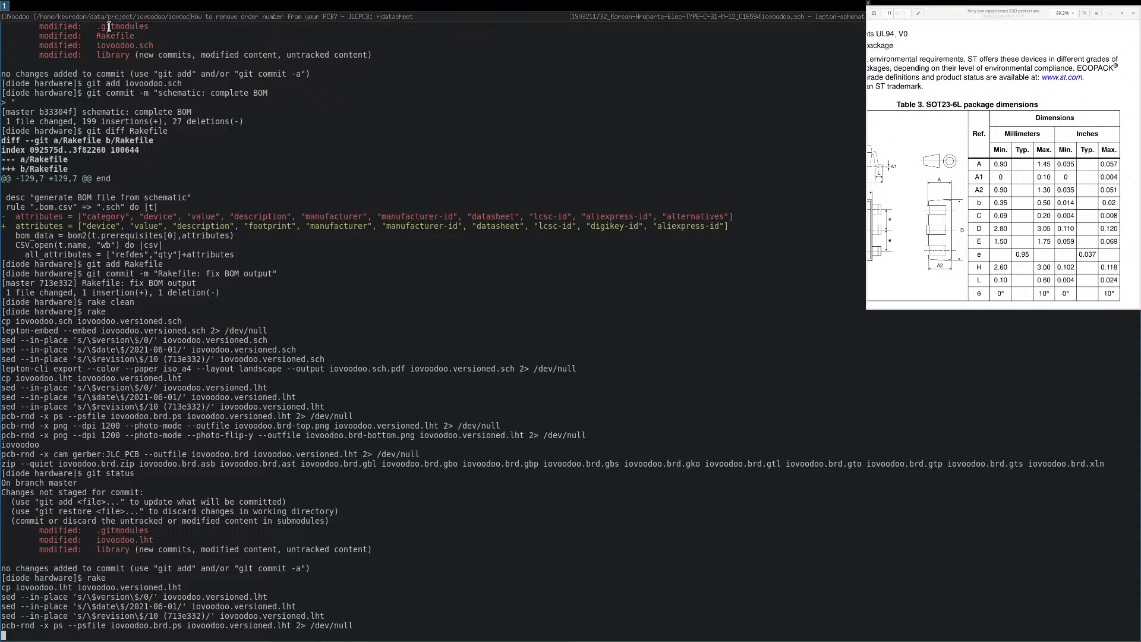
{"action": "left_click", "coordinate": [184, 17]}
{"action": "left_click", "coordinate": [217, 17]}
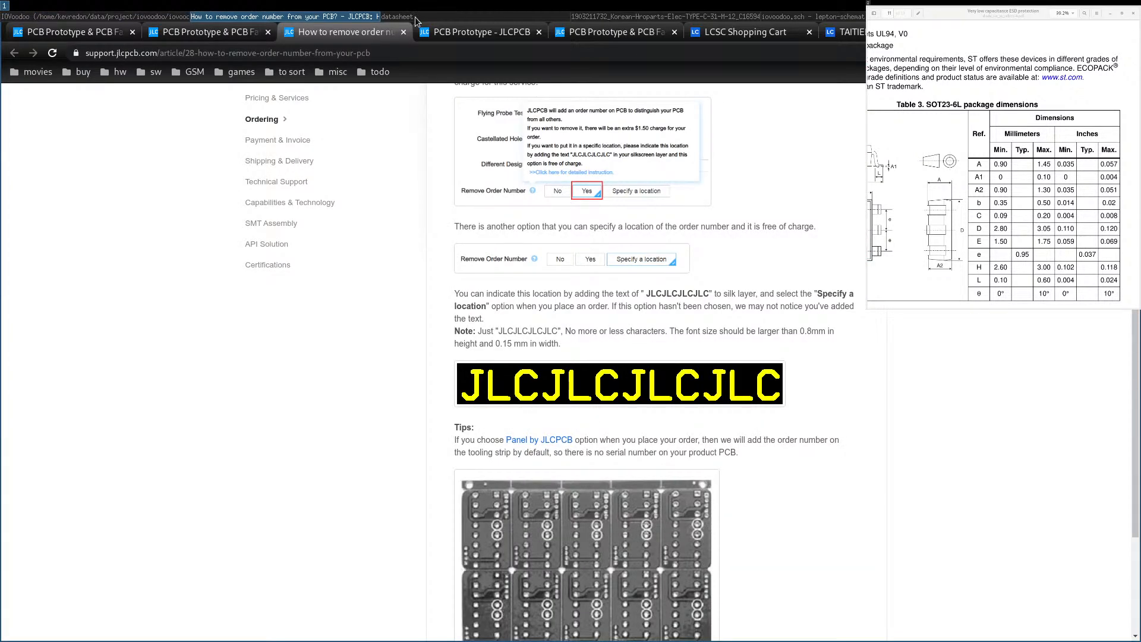
Return to the JLCPCB board quote and go back from the uploaded design to the Gerber file upload form.
{"action": "left_click", "coordinate": [71, 32]}
{"action": "left_click", "coordinate": [199, 35]}
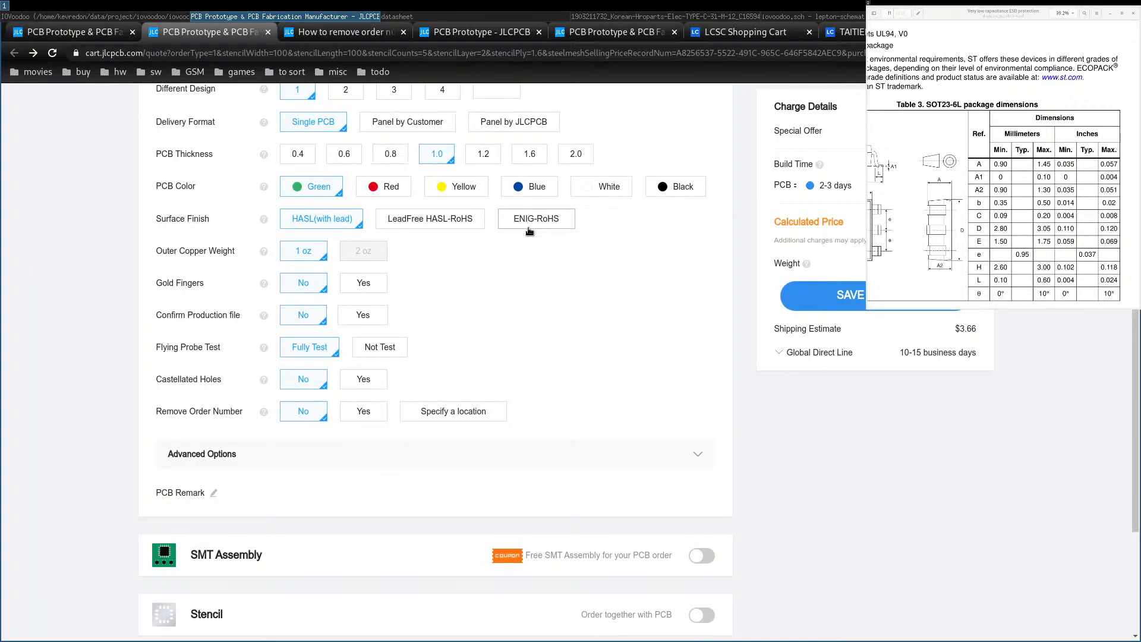
{"action": "scroll", "coordinate": [401, 341], "scroll_direction": "up", "scroll_amount": 3}
{"action": "scroll", "coordinate": [688, 339], "scroll_direction": "up", "scroll_amount": 2}
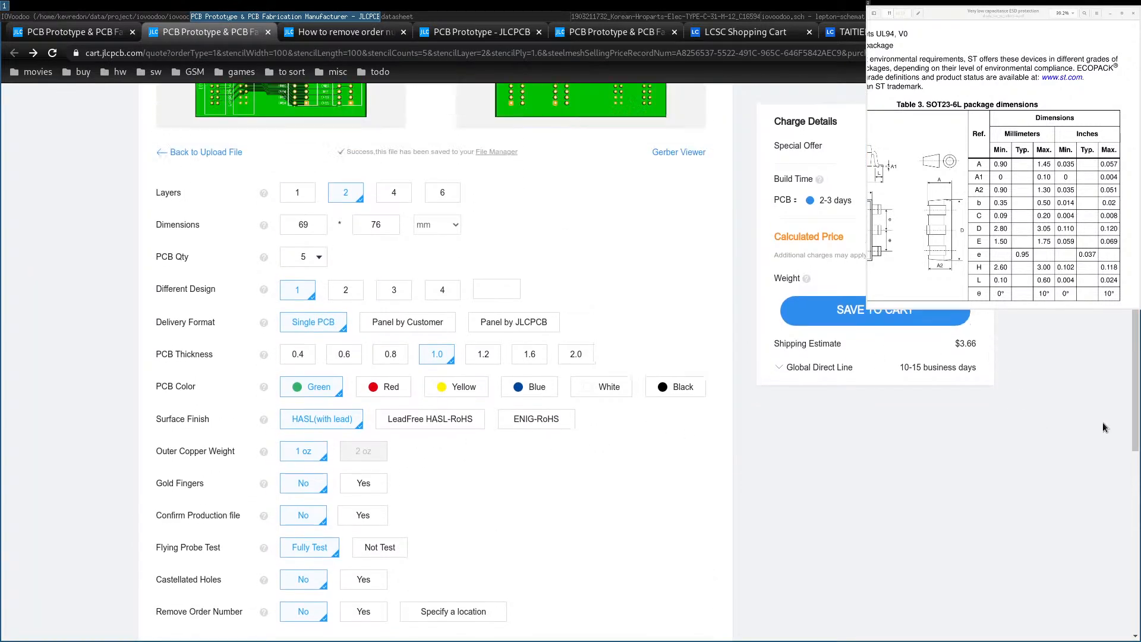
{"action": "scroll", "coordinate": [609, 277], "scroll_direction": "up", "scroll_amount": 2}
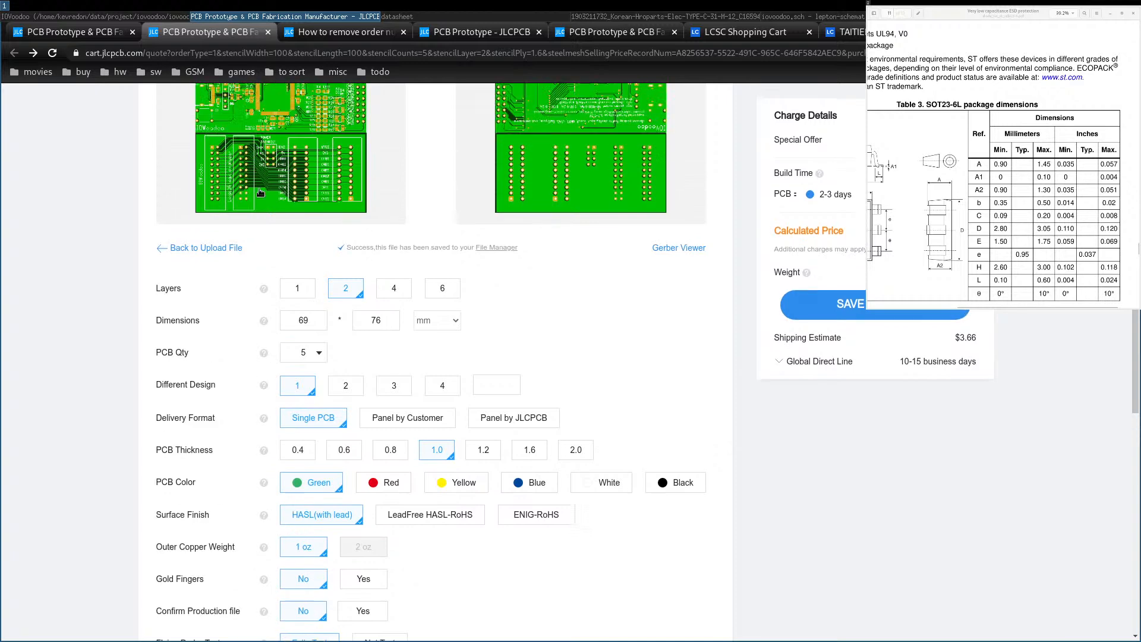
{"action": "left_click", "coordinate": [214, 269]}
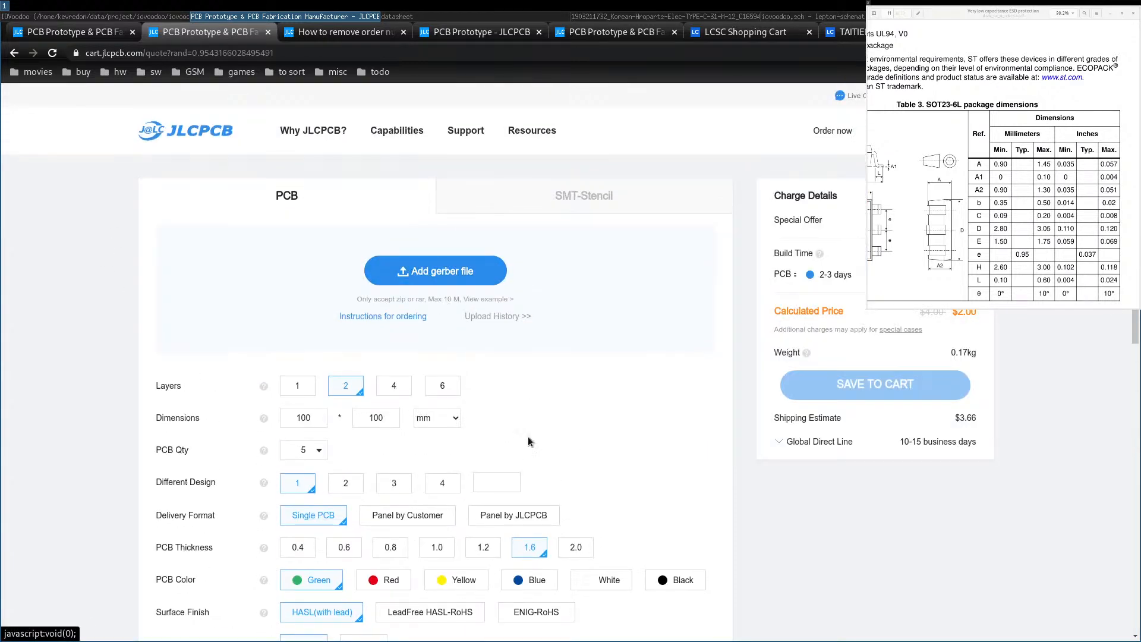
Set the PCB thickness to 1.0 in the new quote.
{"action": "scroll", "coordinate": [461, 441], "scroll_direction": "down", "scroll_amount": 4}
{"action": "left_click", "coordinate": [437, 358]}
{"action": "scroll", "coordinate": [627, 256], "scroll_direction": "up", "scroll_amount": 4}
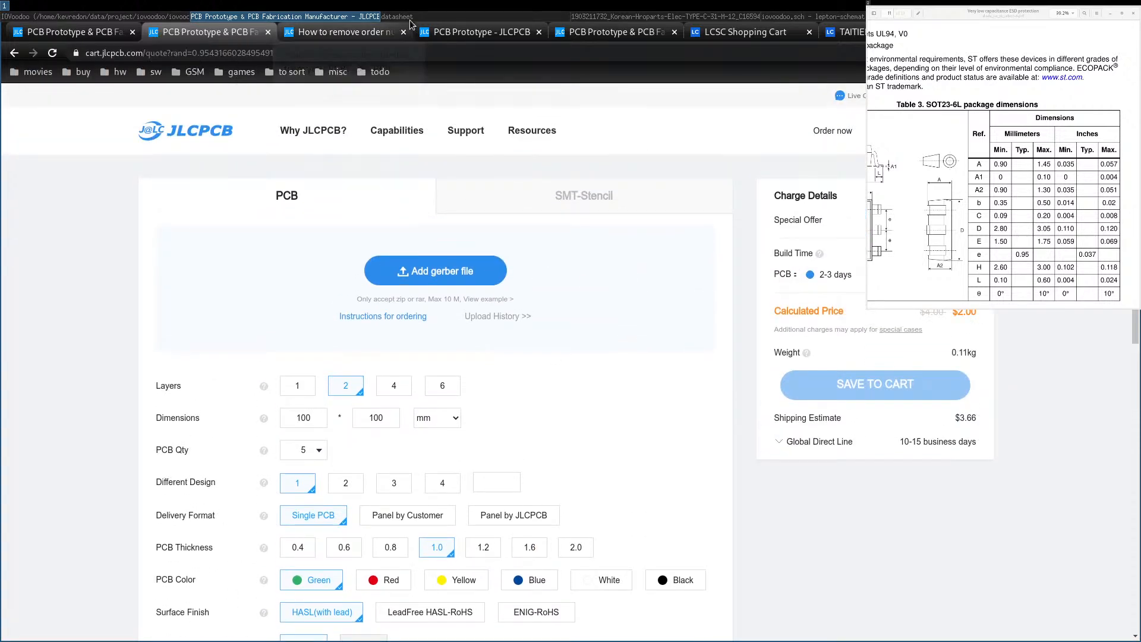
Close the TYPE-C-31-M-12 connector datasheet and switch to the terminal to check the rake run.
{"action": "left_click", "coordinate": [698, 17]}
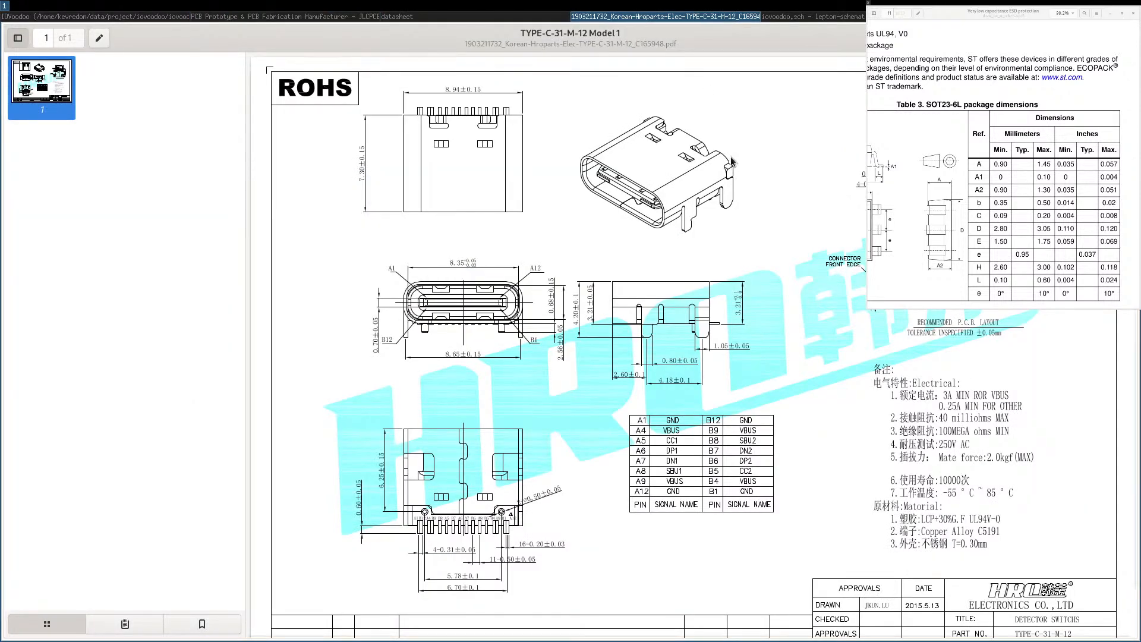
{"action": "key", "text": "ctrl+w"}
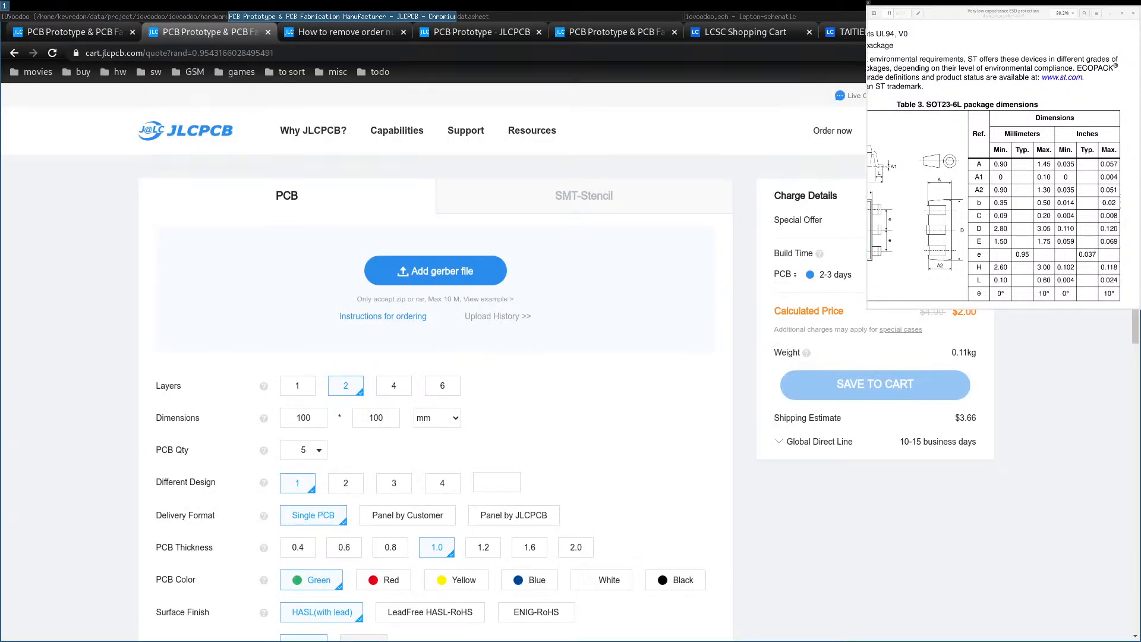
{"action": "key", "text": "super+Left"}
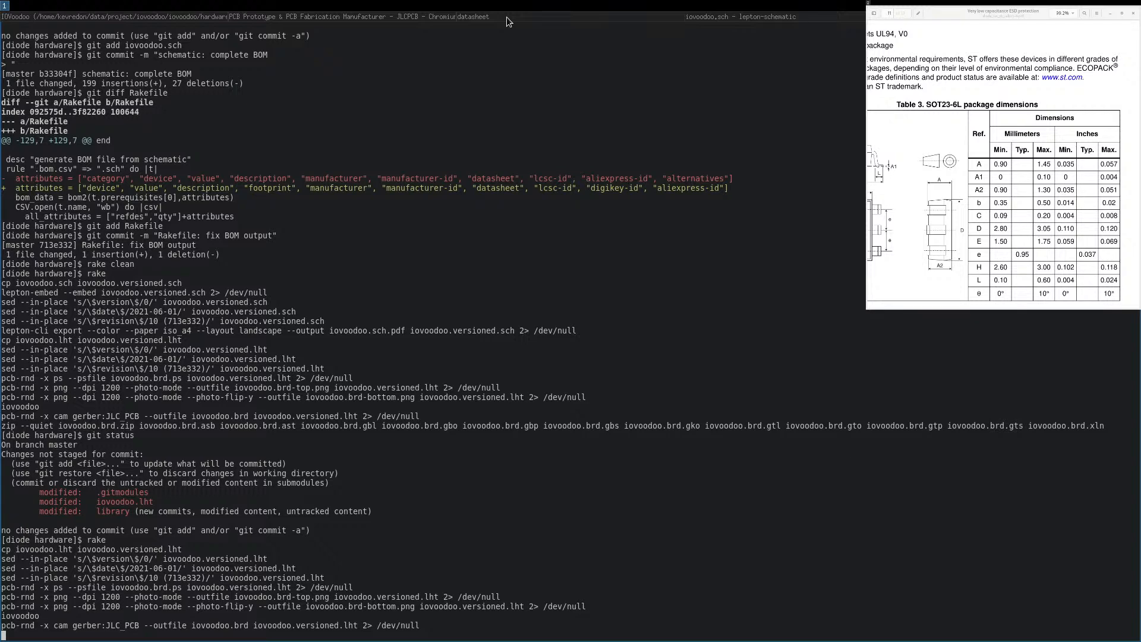
View the renders iovoodoo.brd-bottom.png and iovoodoo.brd-top.png from the hardware folder, and switch back to the JLCPCB quote in the browser.
{"action": "left_click", "coordinate": [468, 16]}
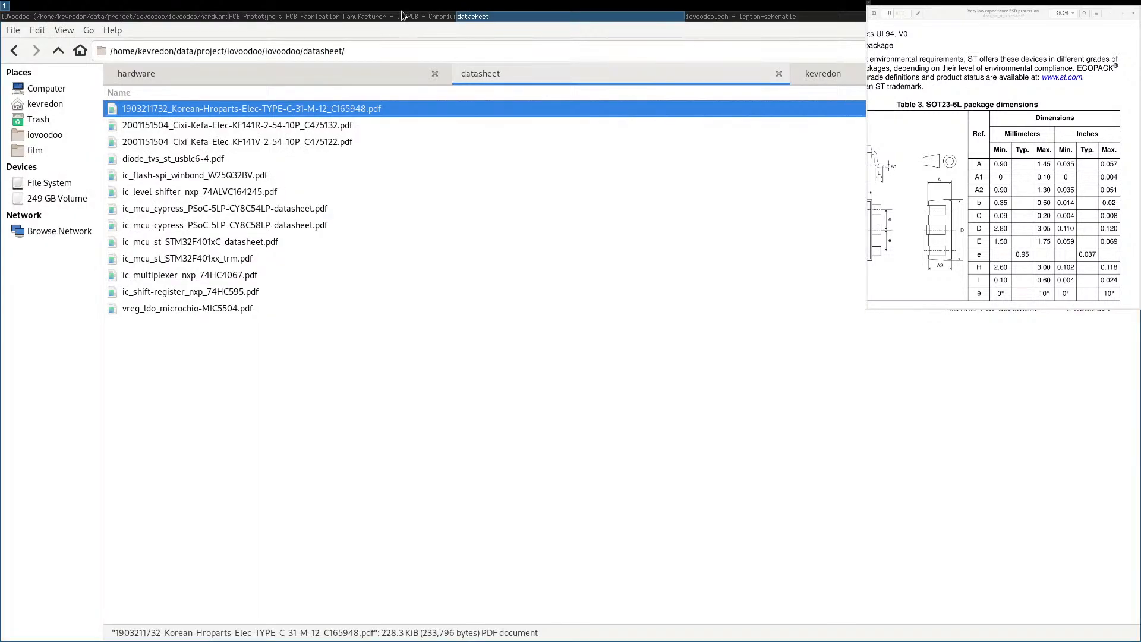
{"action": "left_click", "coordinate": [125, 73]}
{"action": "double_click", "coordinate": [174, 291]}
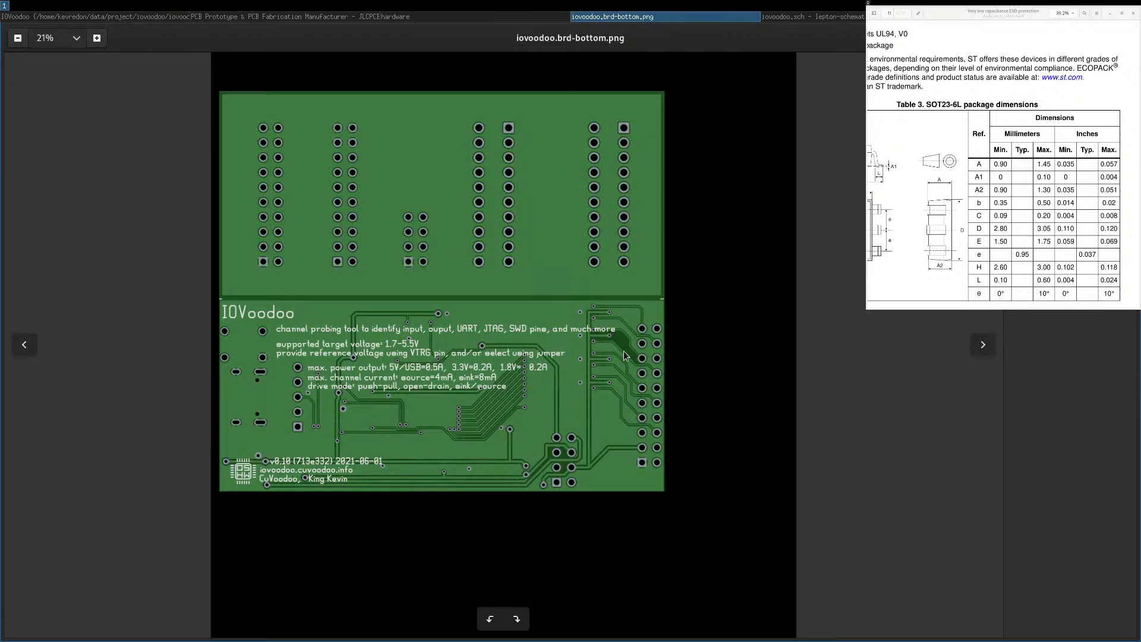
{"action": "key", "text": "Right"}
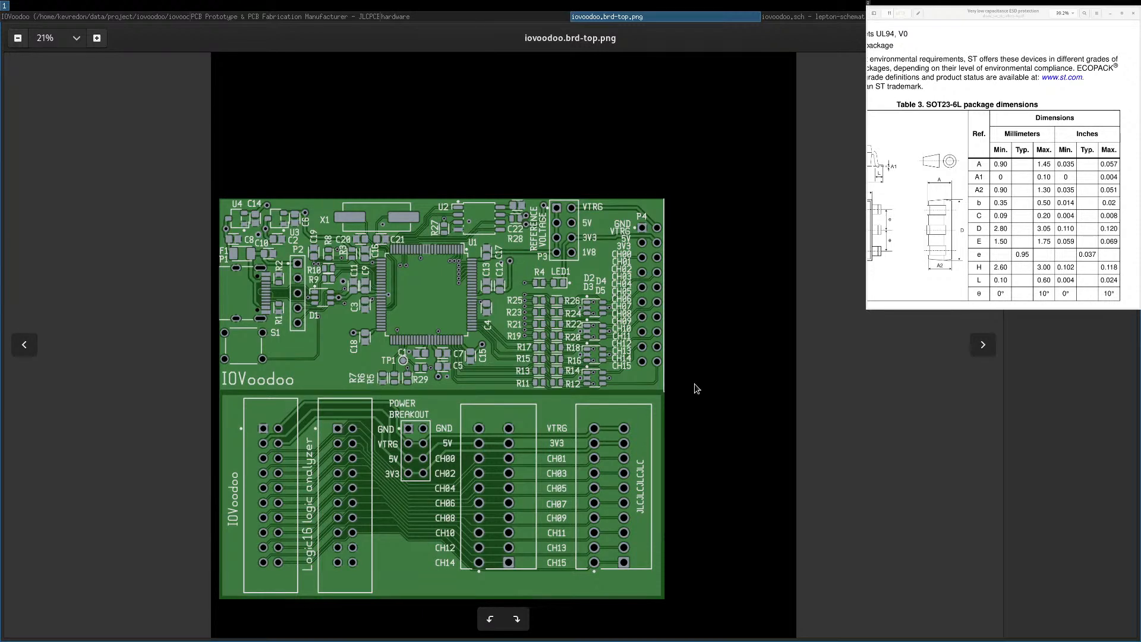
{"action": "left_click", "coordinate": [271, 17]}
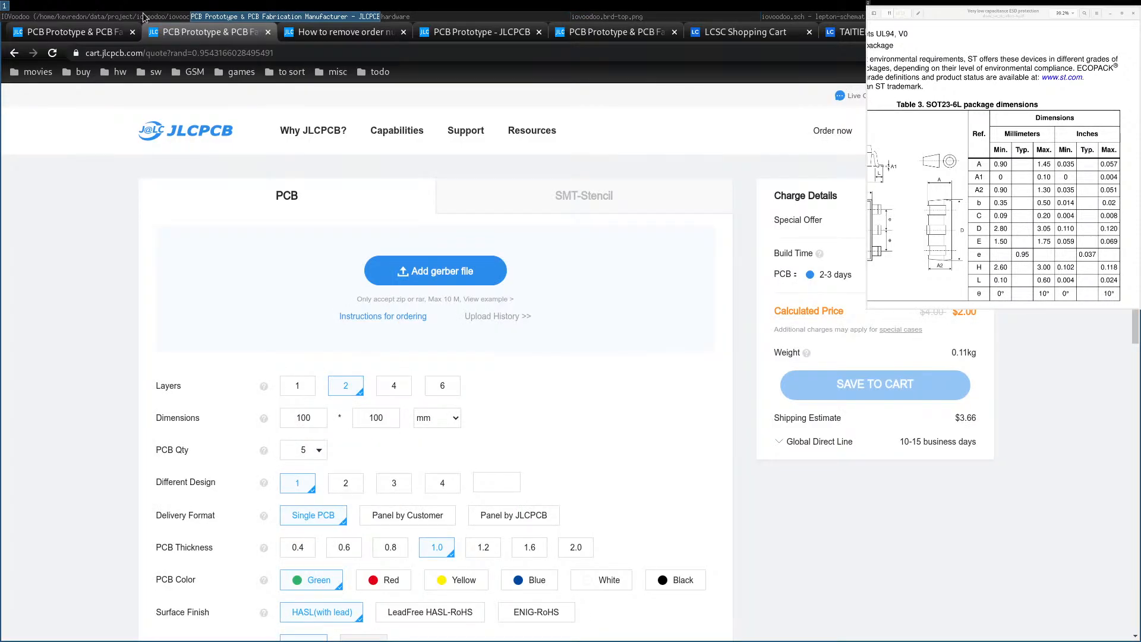
{"action": "left_click", "coordinate": [451, 278]}
{"action": "scroll", "coordinate": [399, 127], "scroll_direction": "down", "scroll_amount": 2}
{"action": "scroll", "coordinate": [397, 127], "scroll_direction": "up", "scroll_amount": 2}
{"action": "double_click", "coordinate": [363, 125]}
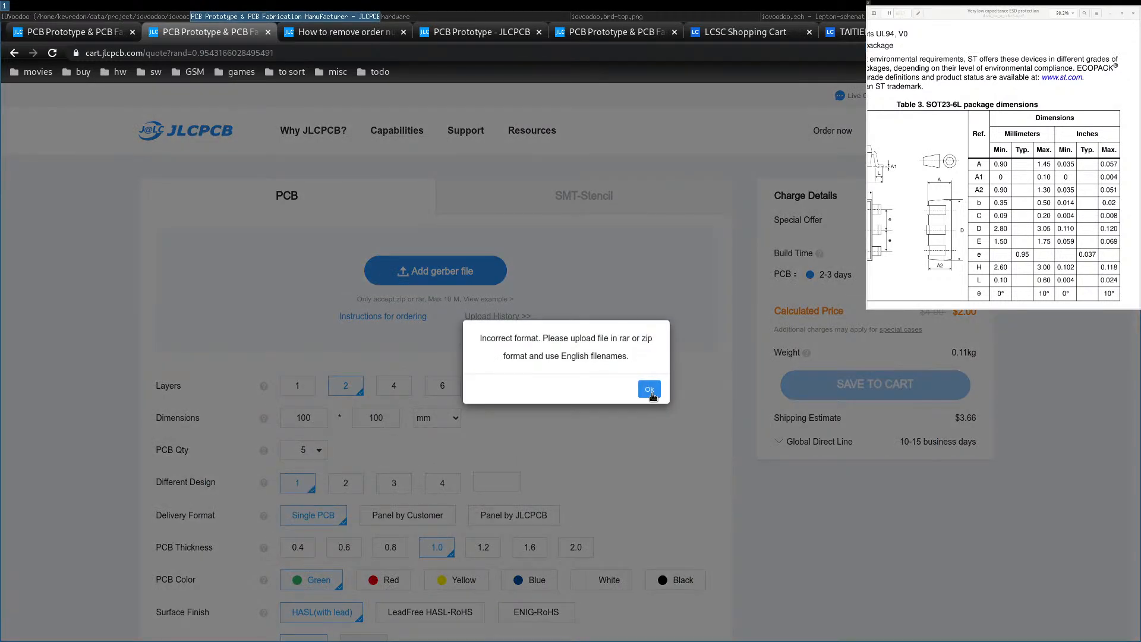
{"action": "left_click", "coordinate": [649, 390]}
Upload iovoodoo.brd.zip from the hardware folder as the Gerber file and check the board previews.
{"action": "left_click", "coordinate": [435, 271]}
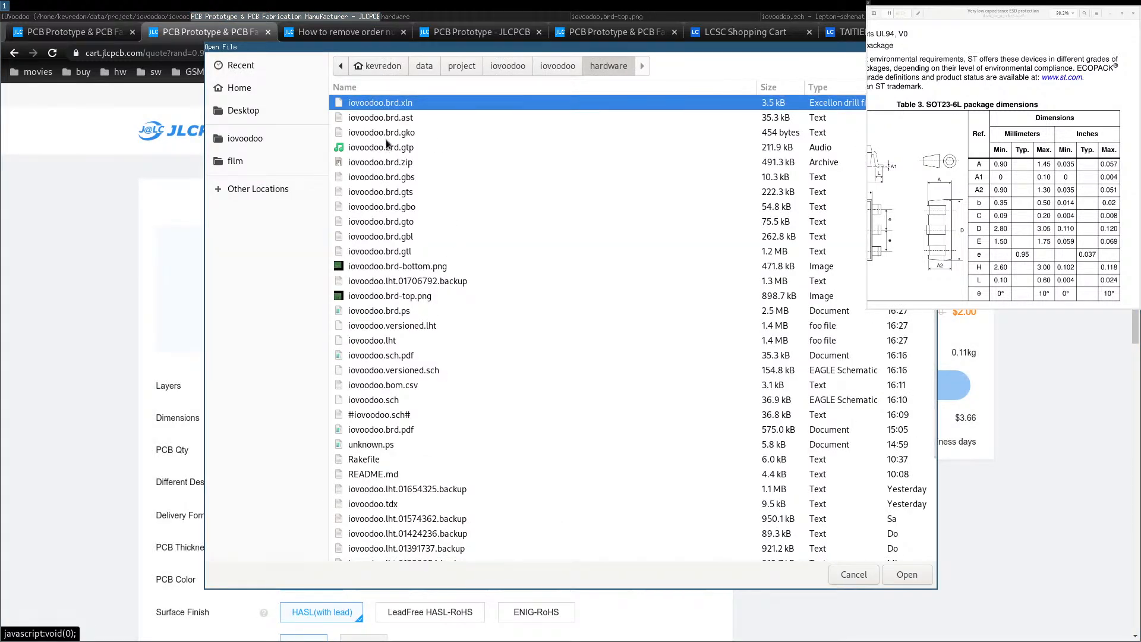
{"action": "double_click", "coordinate": [395, 162]}
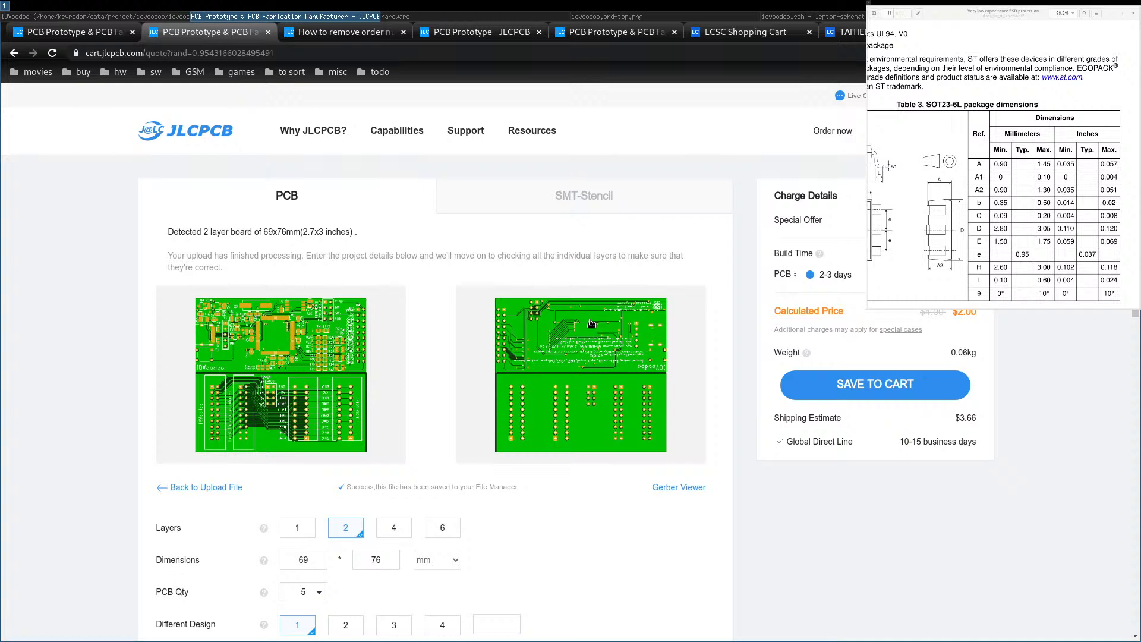
{"action": "scroll", "coordinate": [402, 297], "scroll_direction": "down", "scroll_amount": 3}
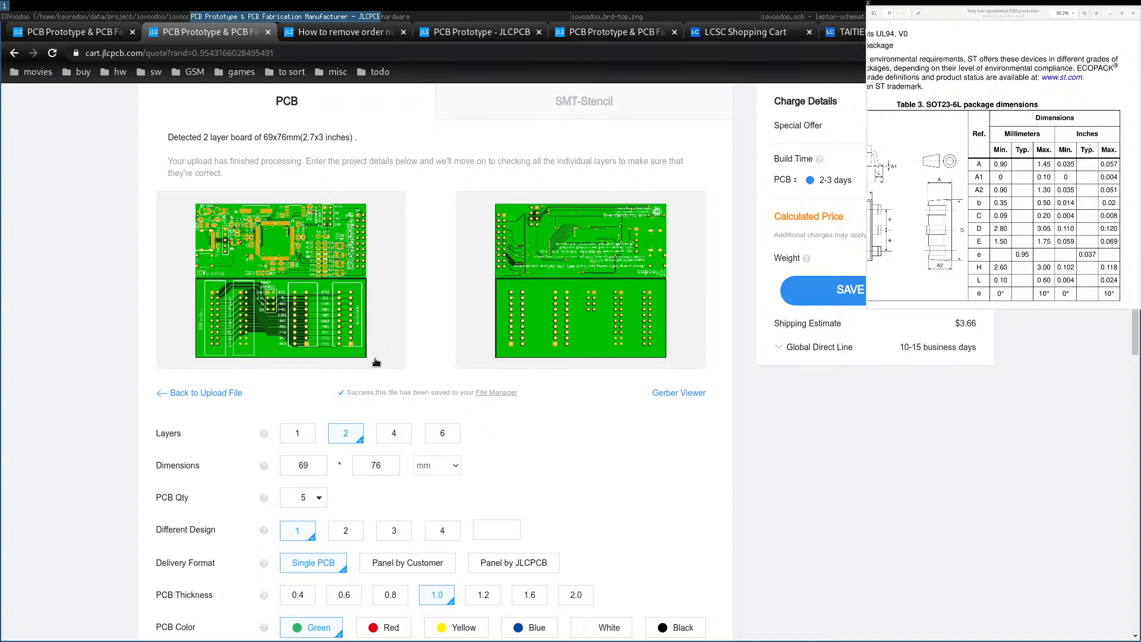
Review the board options through to the advanced and assembly settings, and save the board to the cart.
{"action": "scroll", "coordinate": [373, 360], "scroll_direction": "down", "scroll_amount": 4}
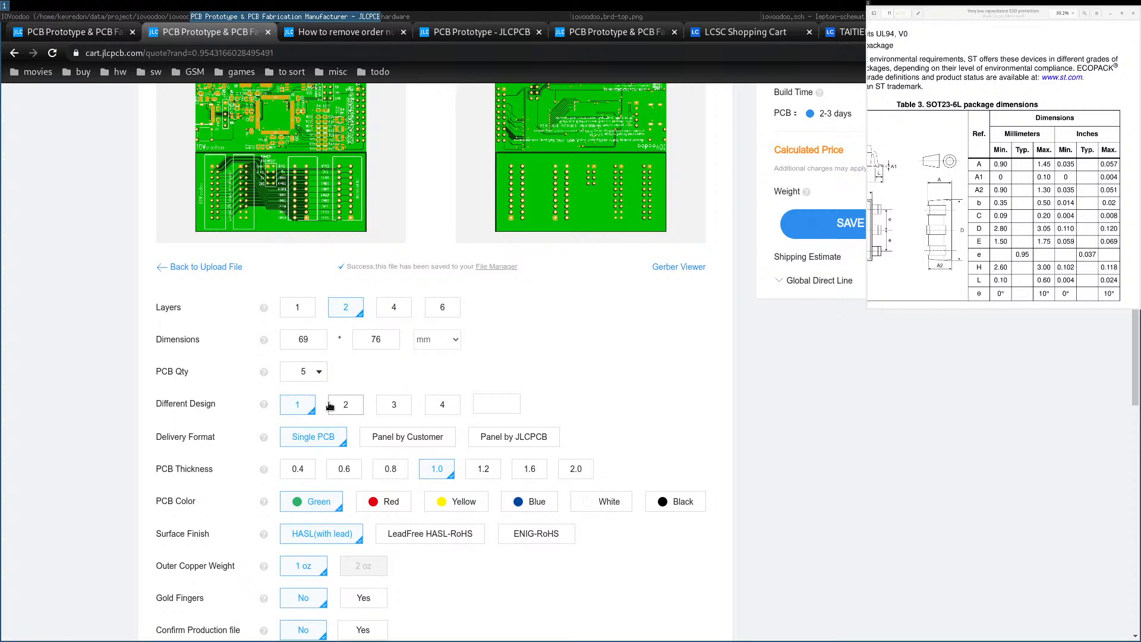
{"action": "scroll", "coordinate": [332, 406], "scroll_direction": "down", "scroll_amount": 4}
{"action": "scroll", "coordinate": [372, 405], "scroll_direction": "down", "scroll_amount": 2}
{"action": "scroll", "coordinate": [297, 380], "scroll_direction": "down", "scroll_amount": 6}
{"action": "scroll", "coordinate": [244, 482], "scroll_direction": "down", "scroll_amount": 3}
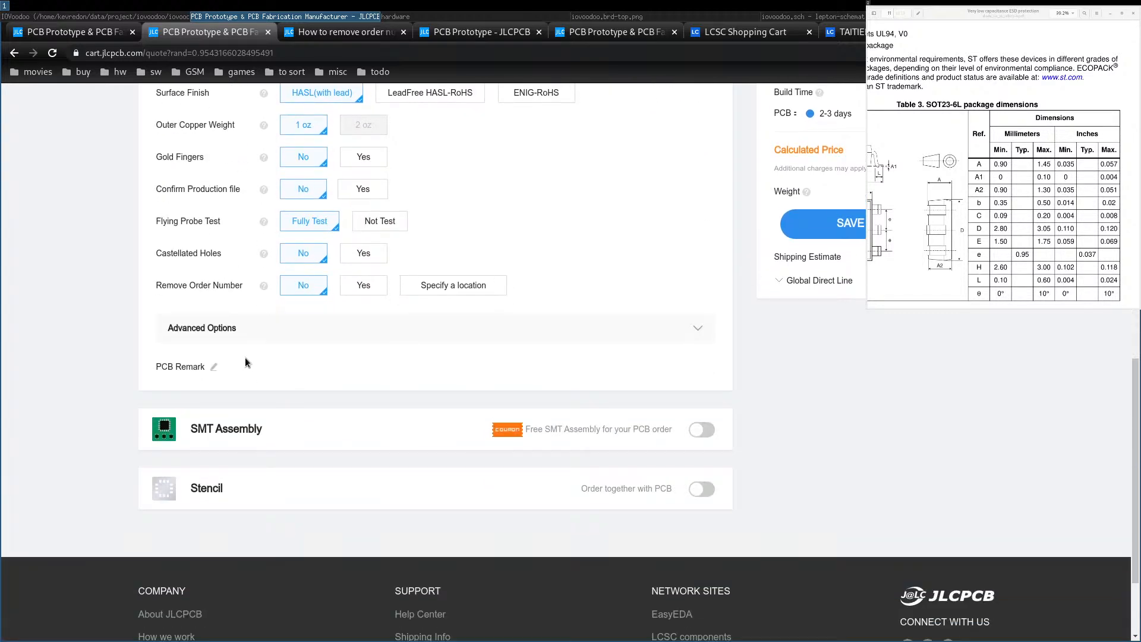
{"action": "scroll", "coordinate": [497, 358], "scroll_direction": "up", "scroll_amount": 1}
{"action": "scroll", "coordinate": [498, 357], "scroll_direction": "up", "scroll_amount": 15}
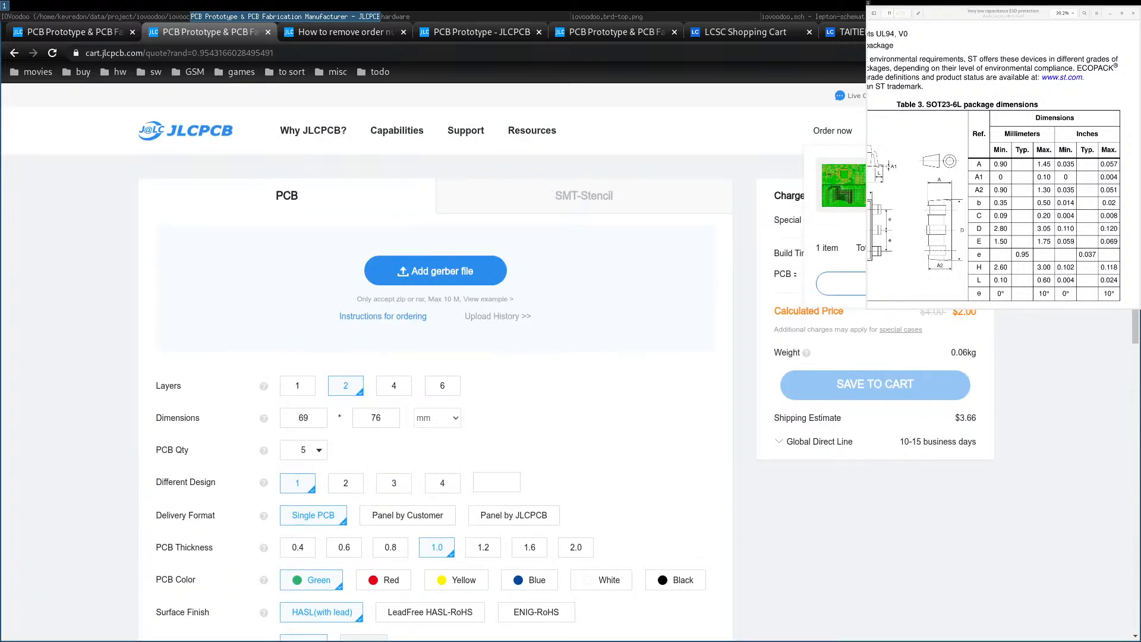